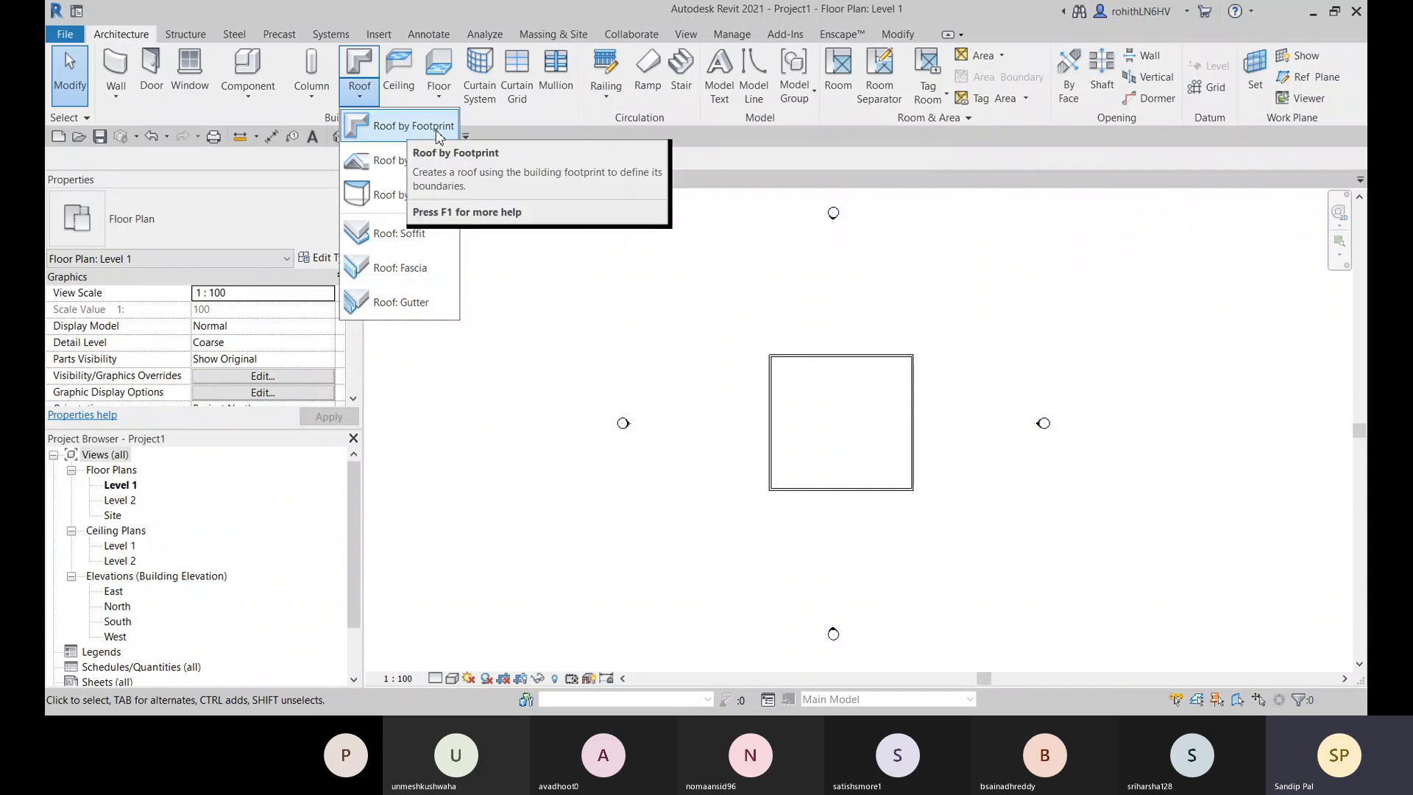
Step: Start a roof by footprint moved to Level 2 and pick the four walls as its slope-defining boundary lines
left_click(415, 125)
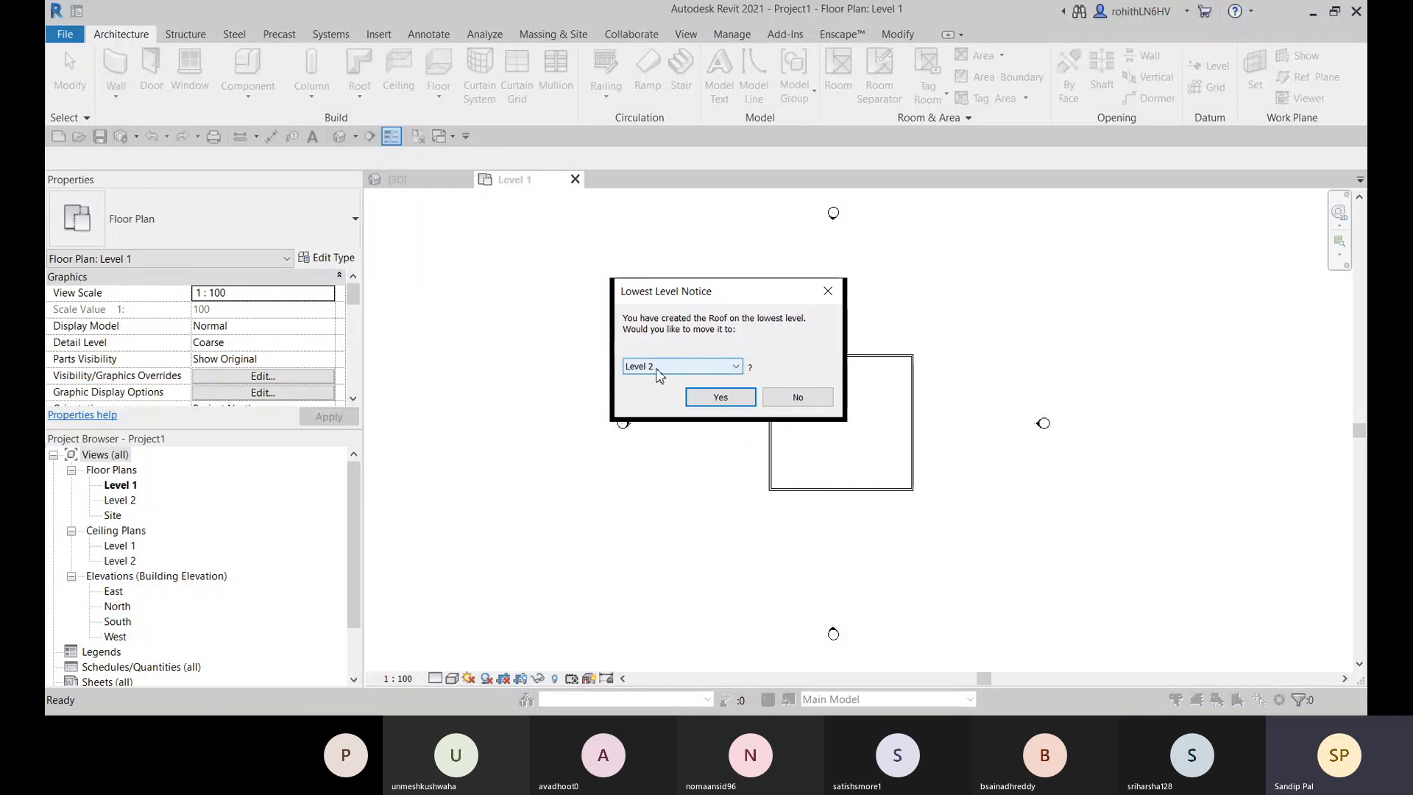
left_click(719, 398)
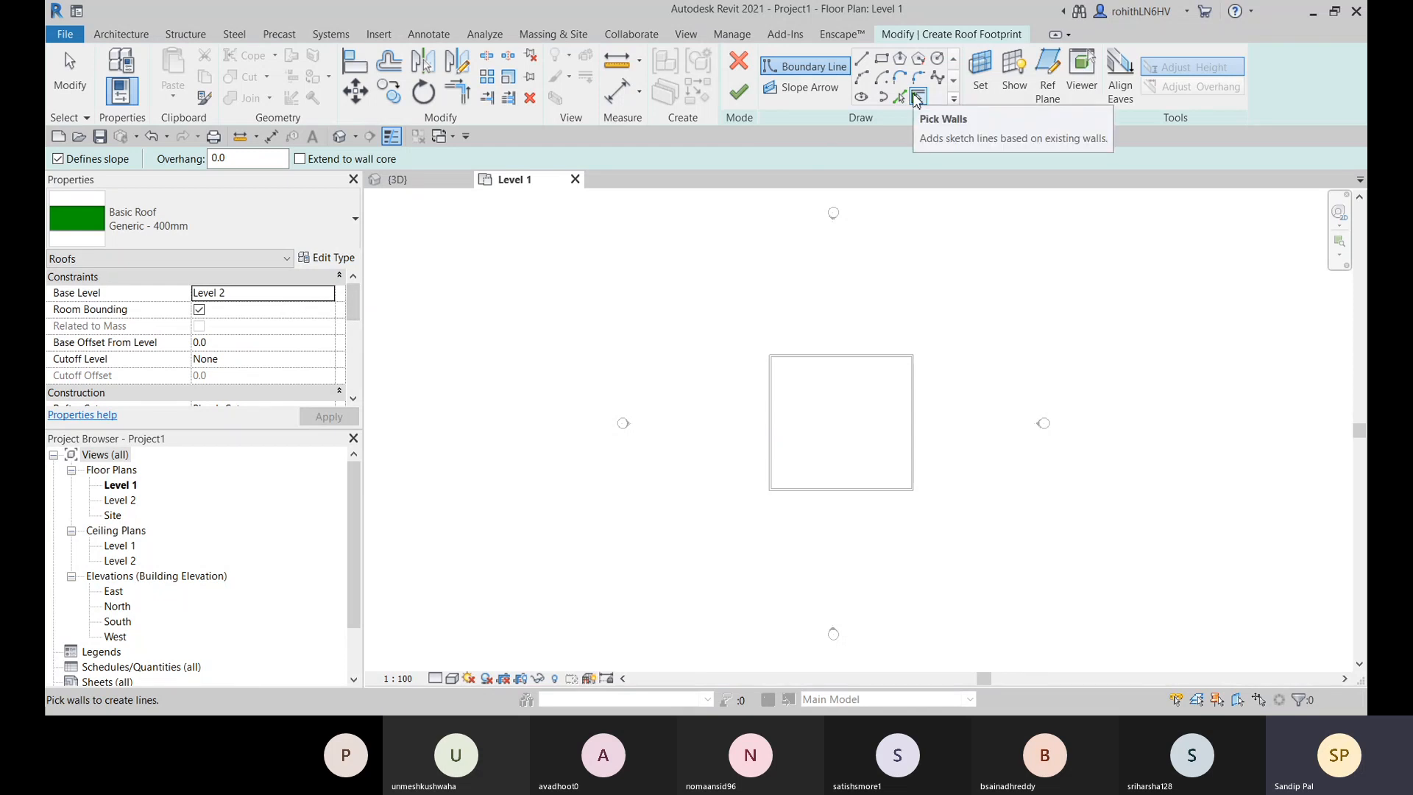
scroll(845, 356, "up", 3)
left_click(848, 359)
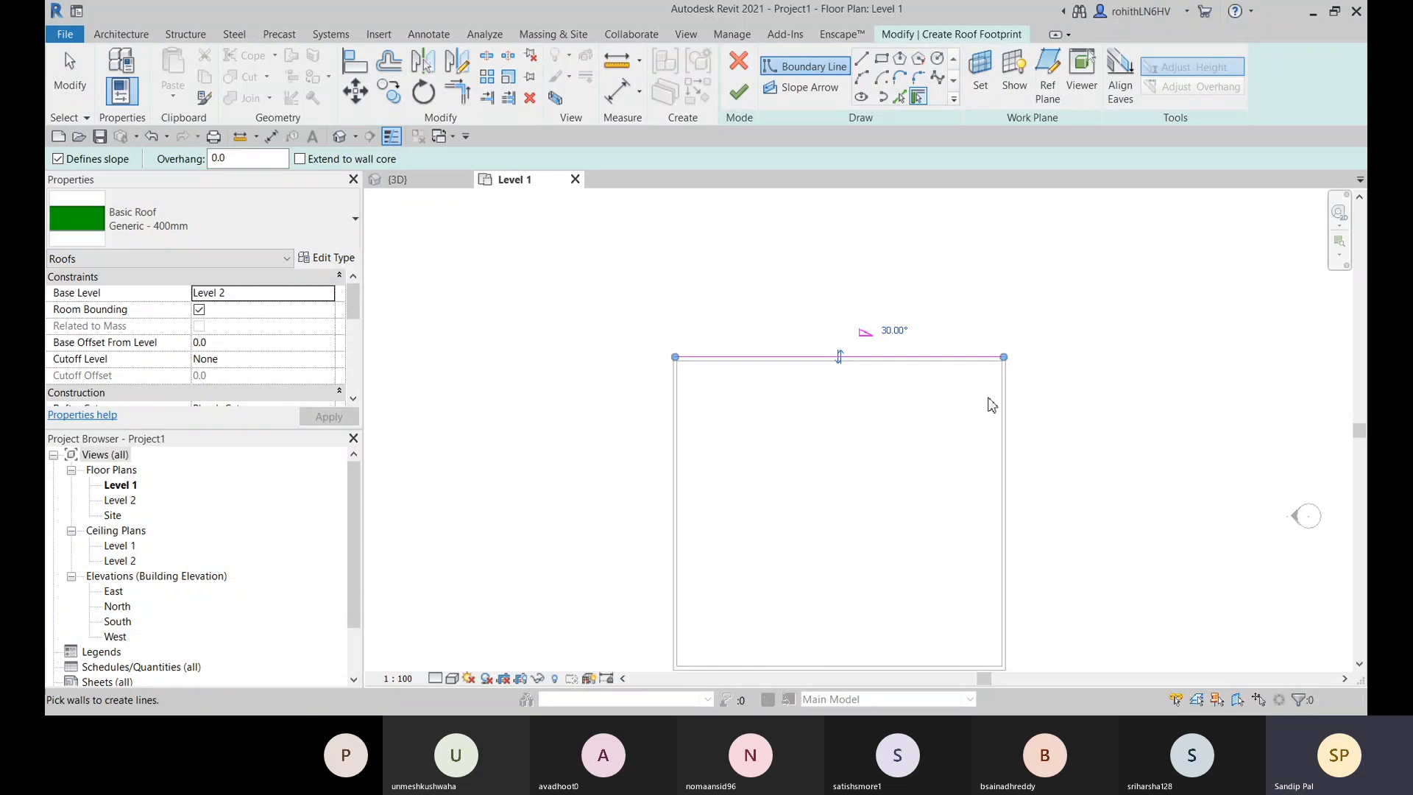
left_click(1014, 406)
middle_click_drag(1015, 406, 1005, 297)
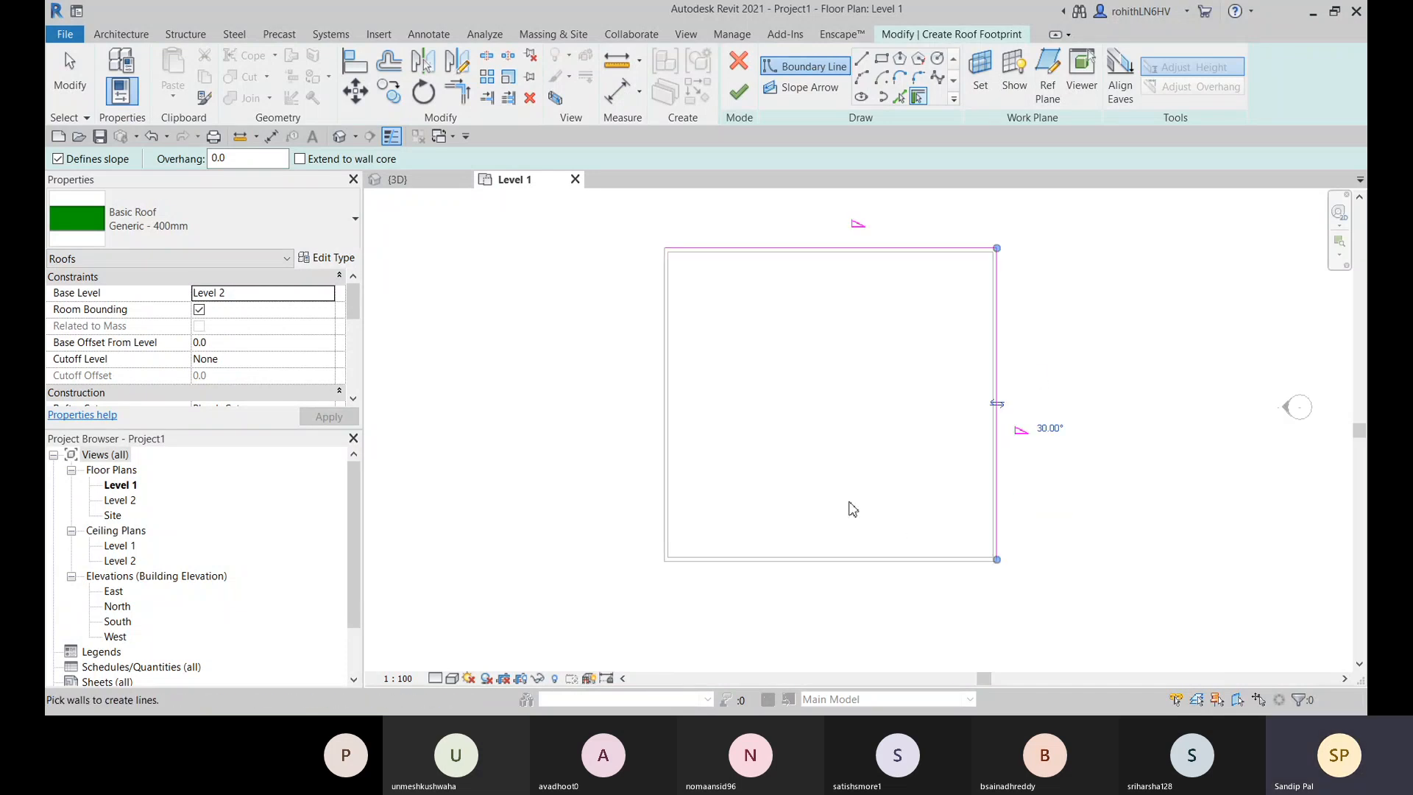
left_click(832, 573)
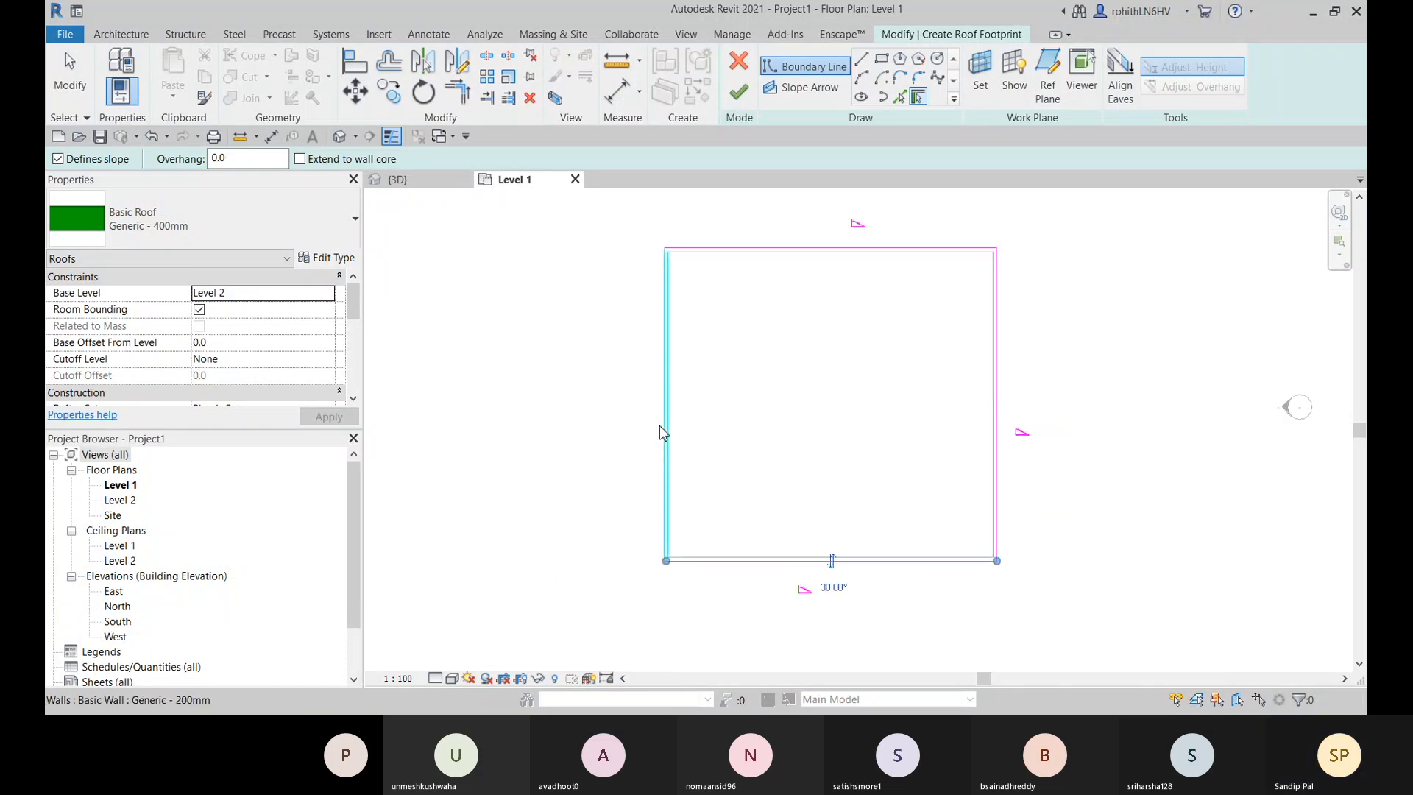
left_click(659, 432)
middle_click_drag(524, 308, 516, 347)
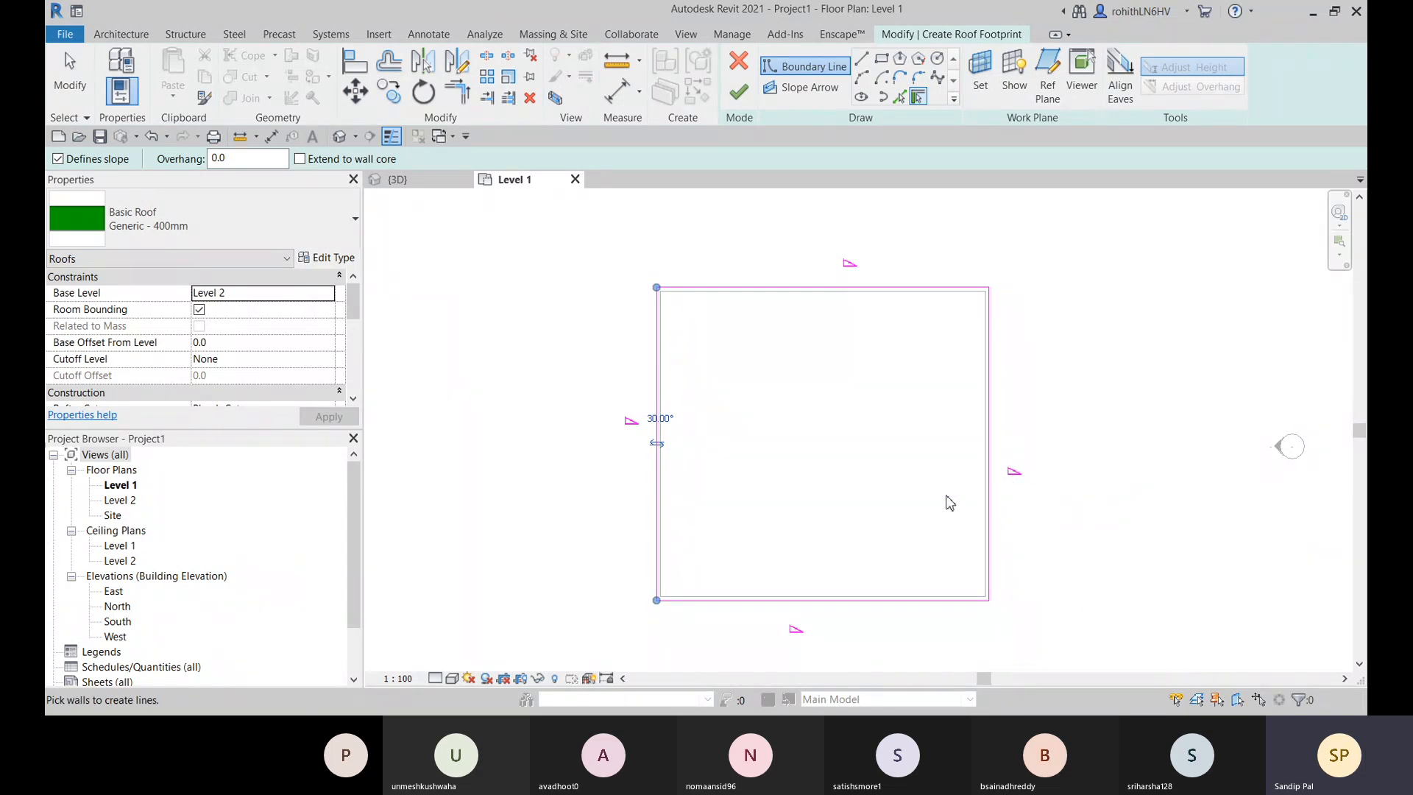
middle_click_drag(876, 354, 896, 324)
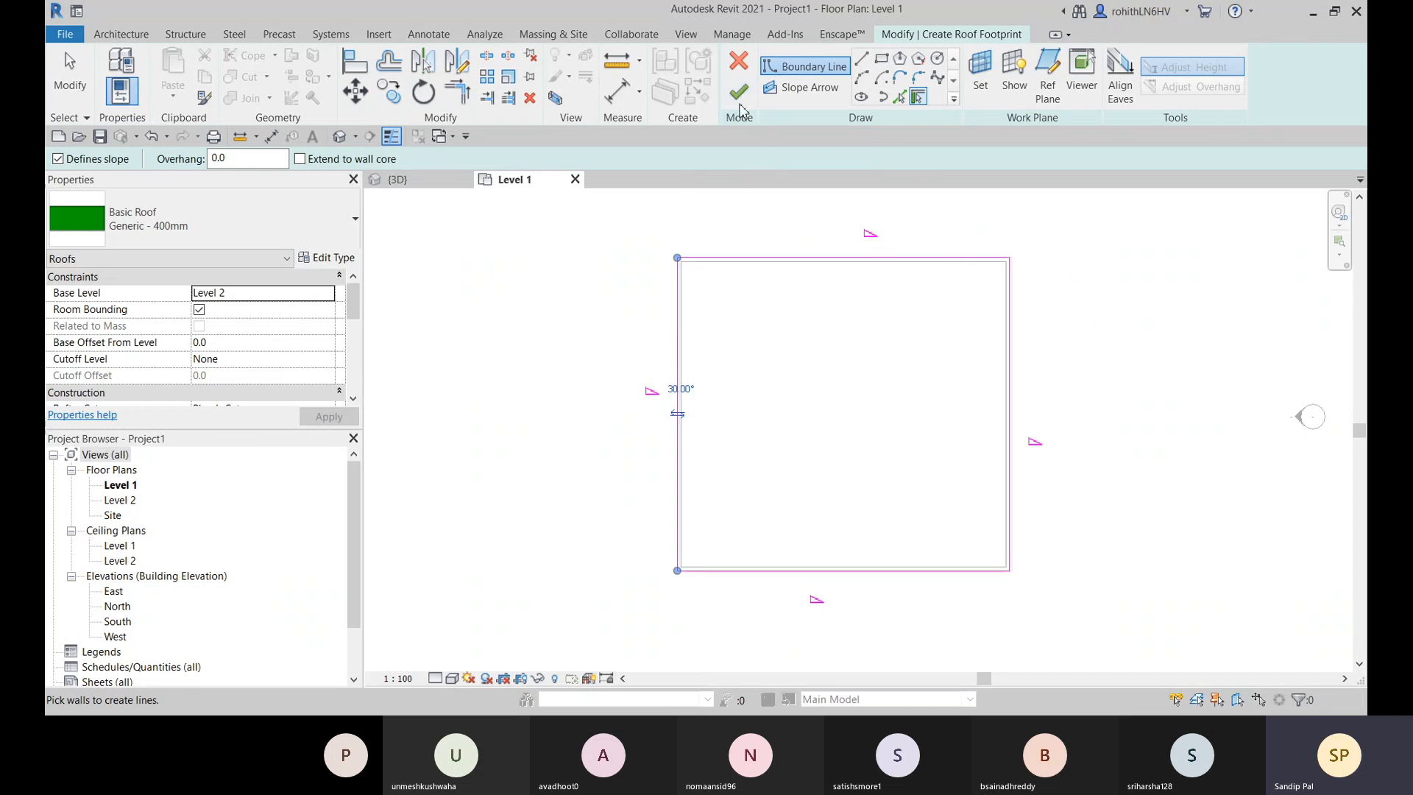
Step: Finish the footprint roof without attaching the walls to it, and open Project1's default 3D view
left_click(739, 98)
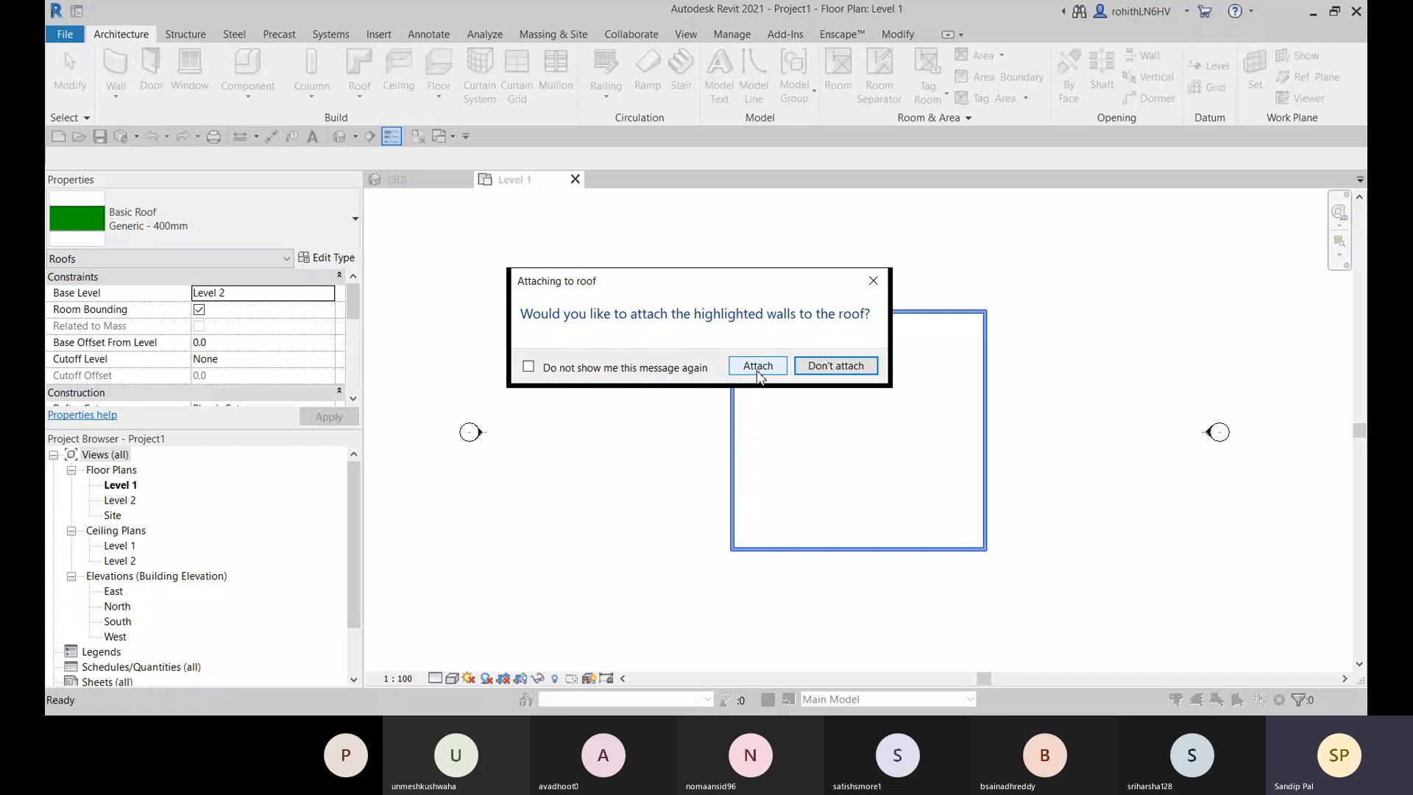
left_click(820, 370)
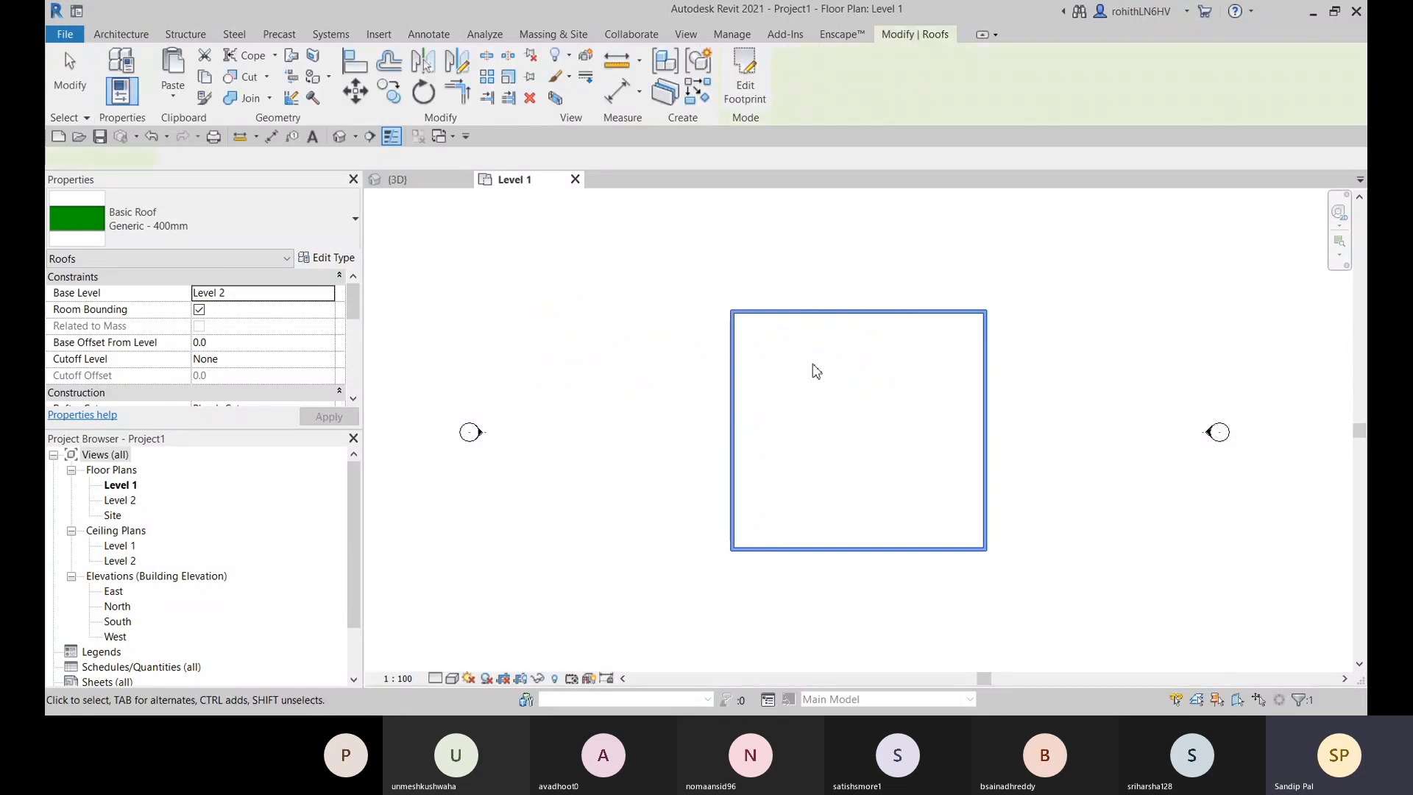
left_click(401, 180)
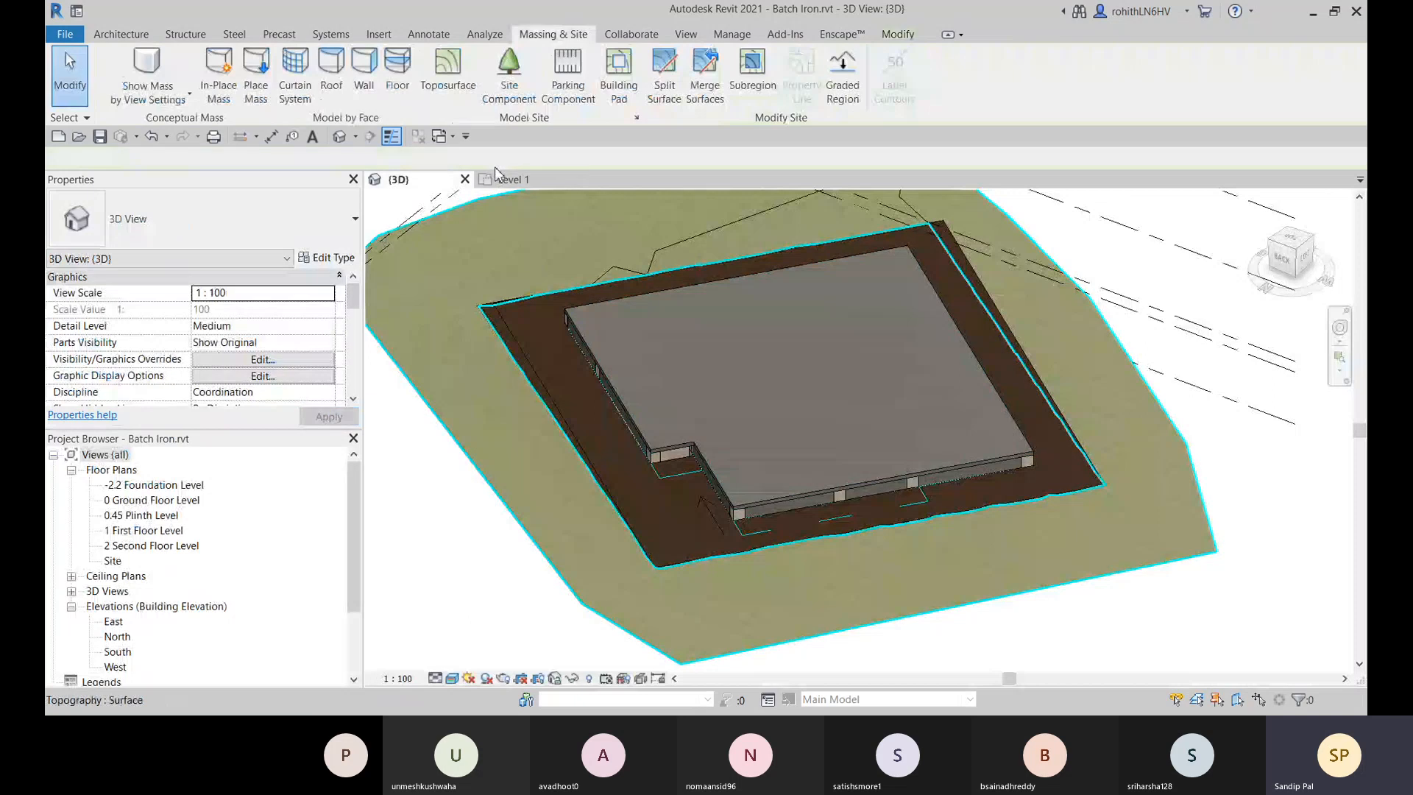
left_click(508, 179)
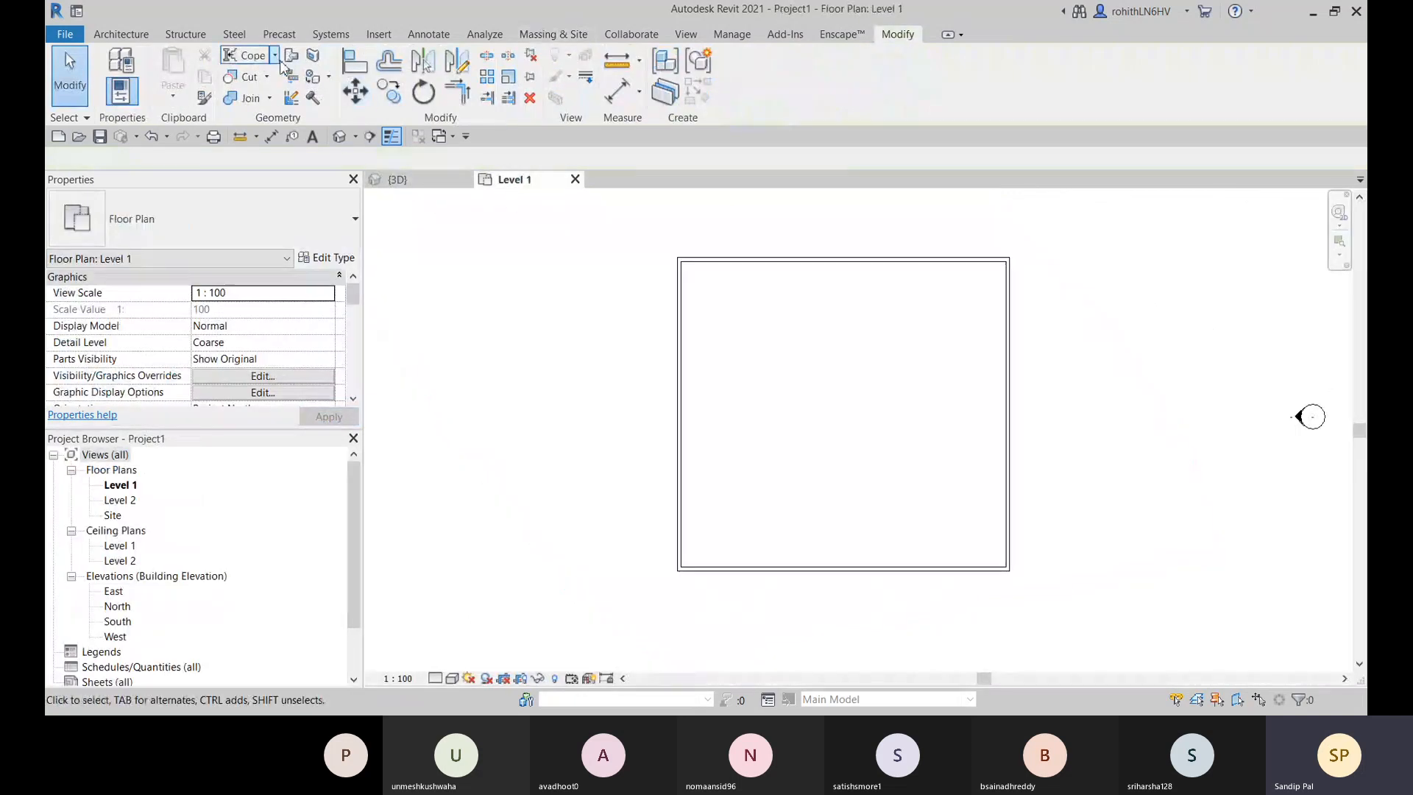
left_click(343, 138)
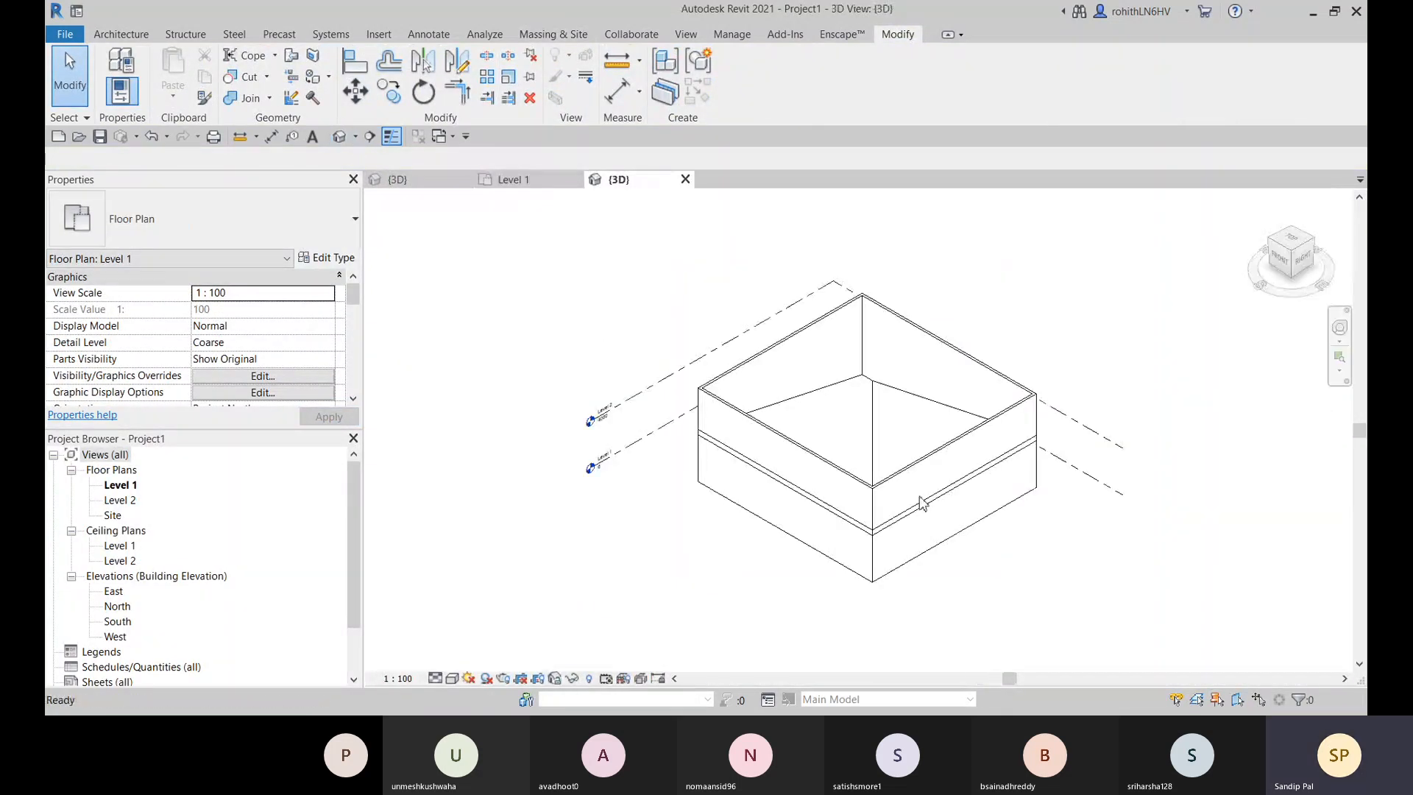
Step: Select all instances of the 200 mm generic wall in the entire project and set their top constraint to Up to level: Level 2
left_click(847, 394)
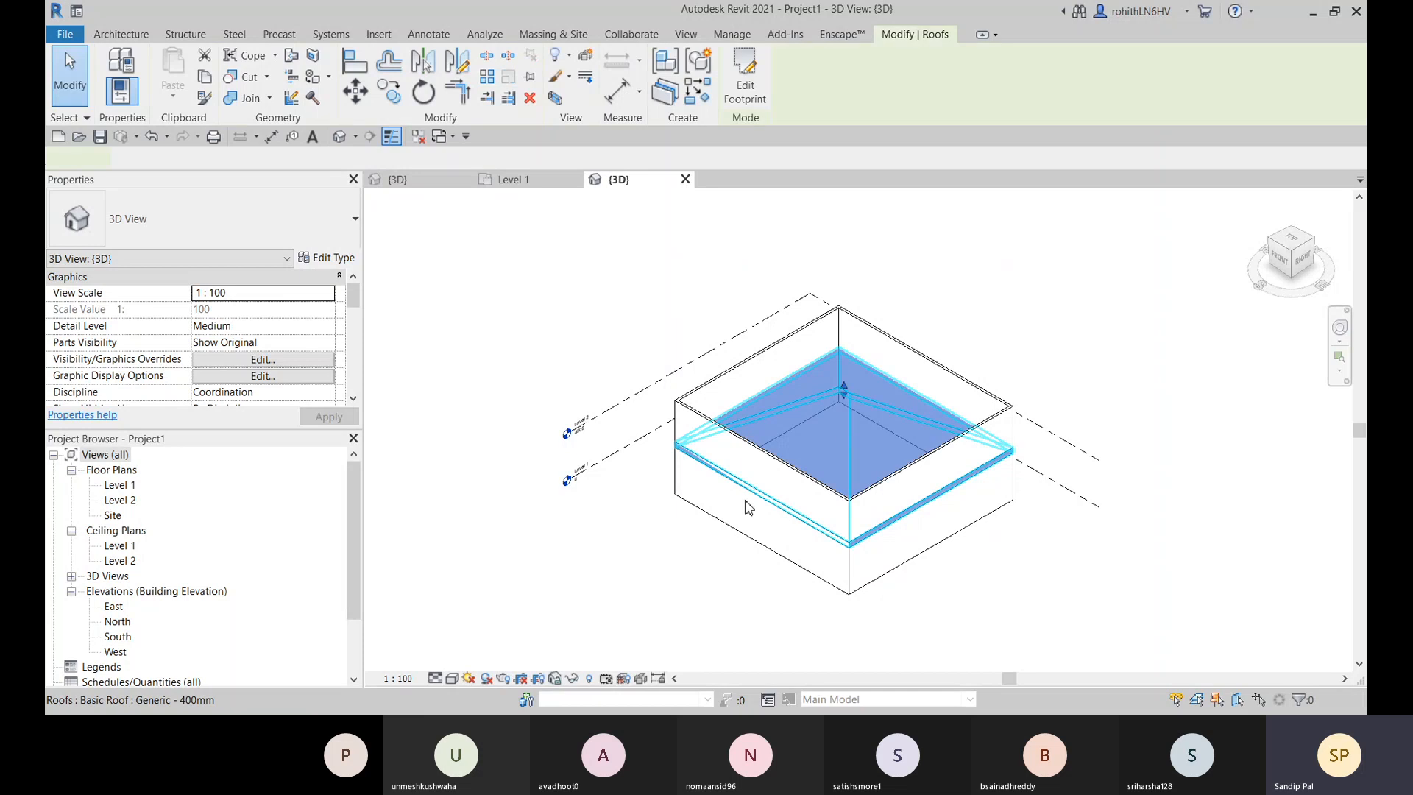
left_click(698, 419)
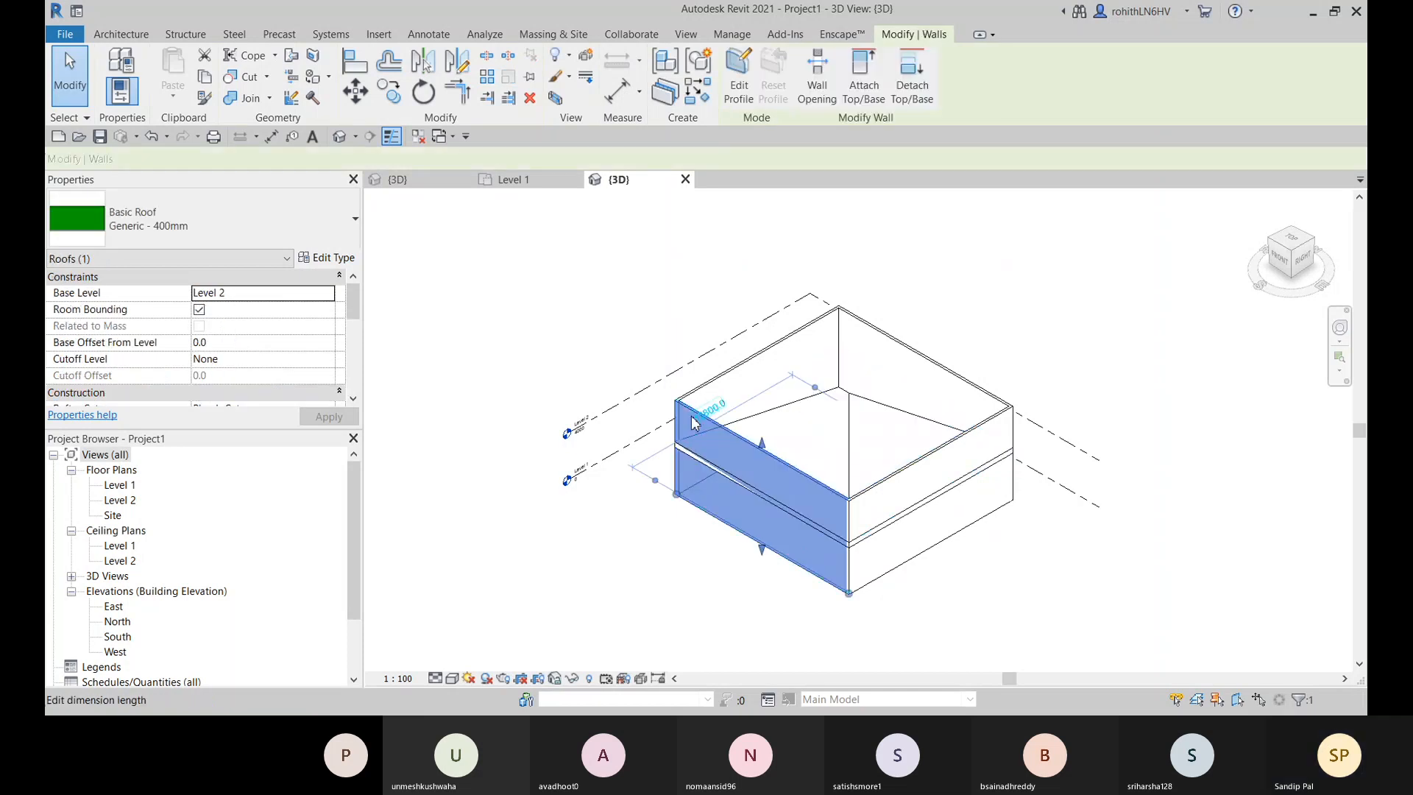
right_click(953, 283)
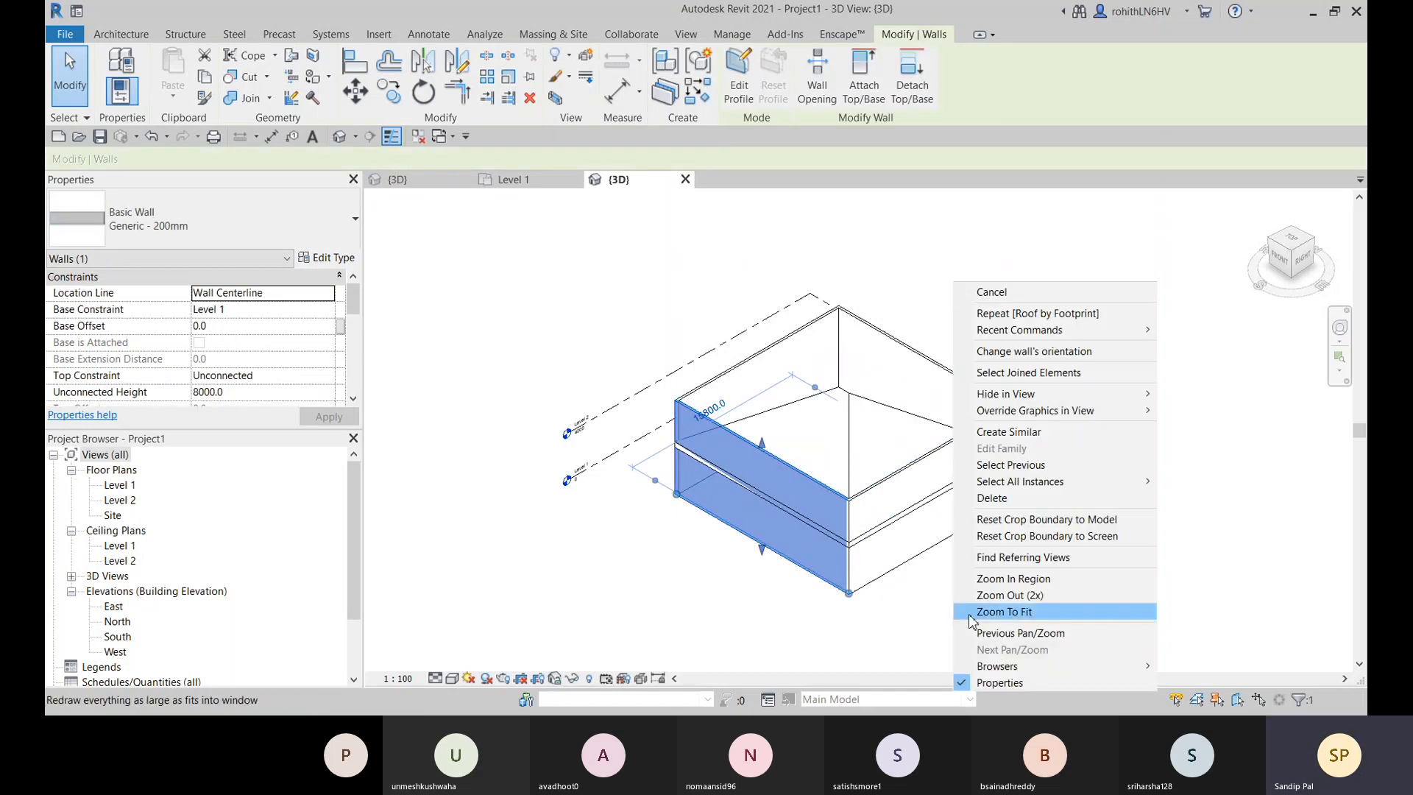
mouse_move(1009, 482)
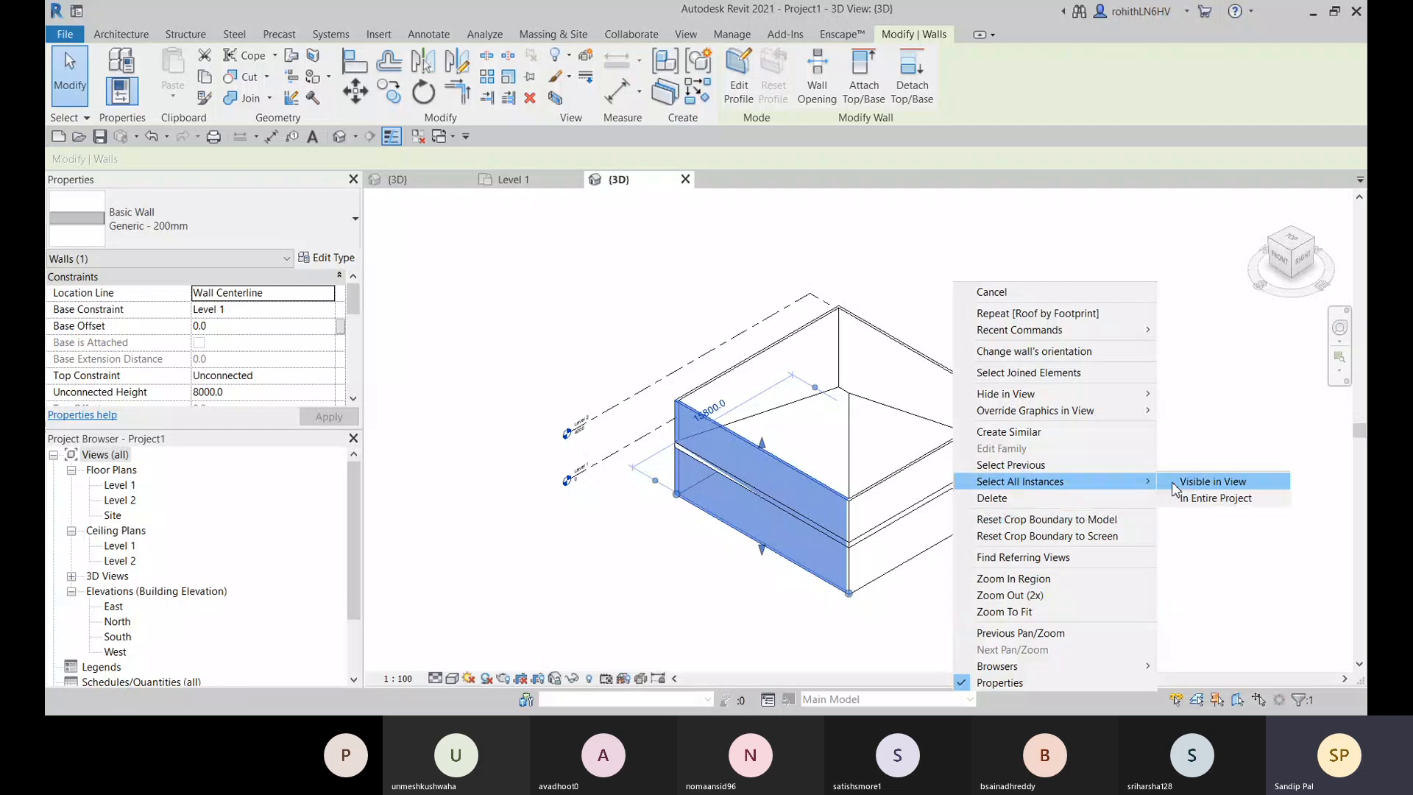
left_click(1232, 502)
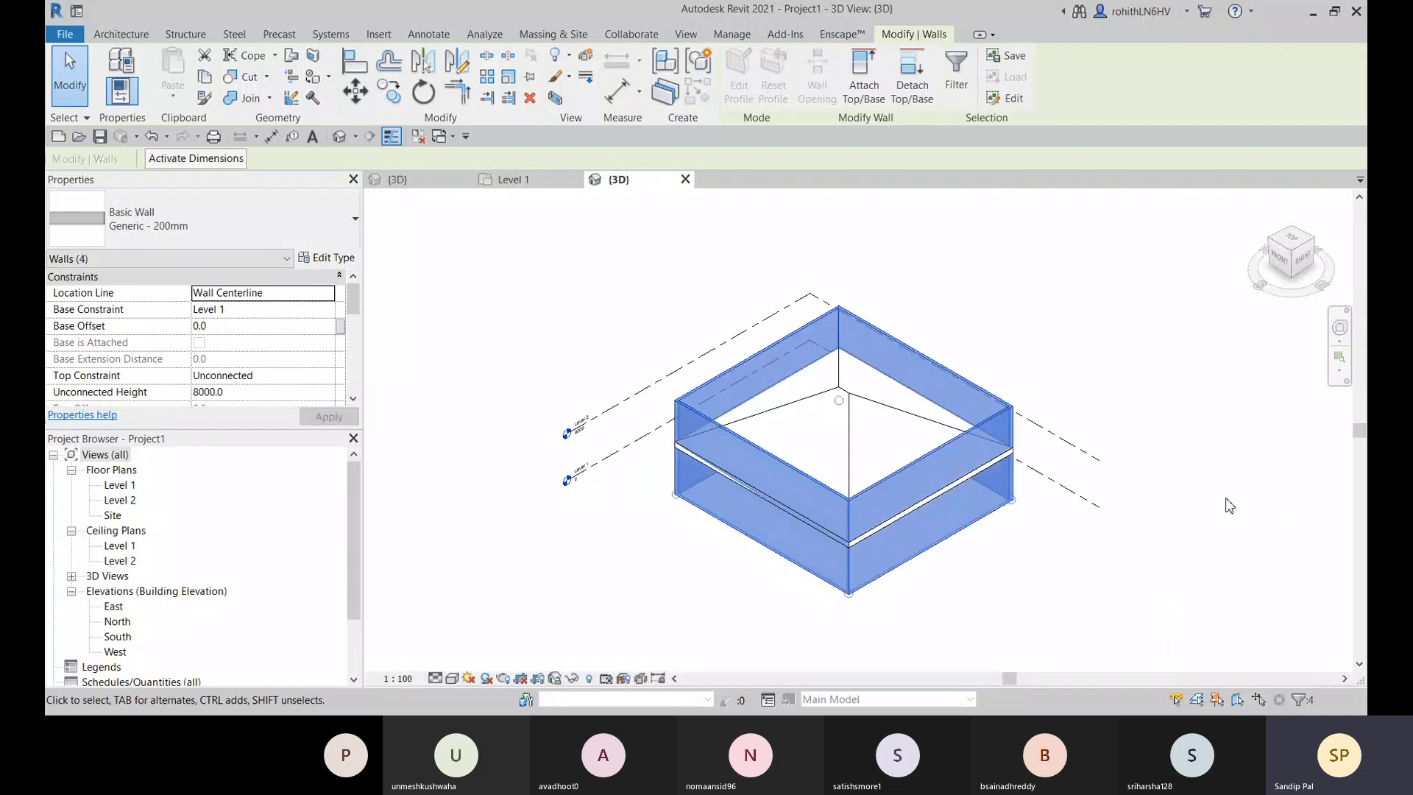
left_click(334, 377)
left_click(247, 420)
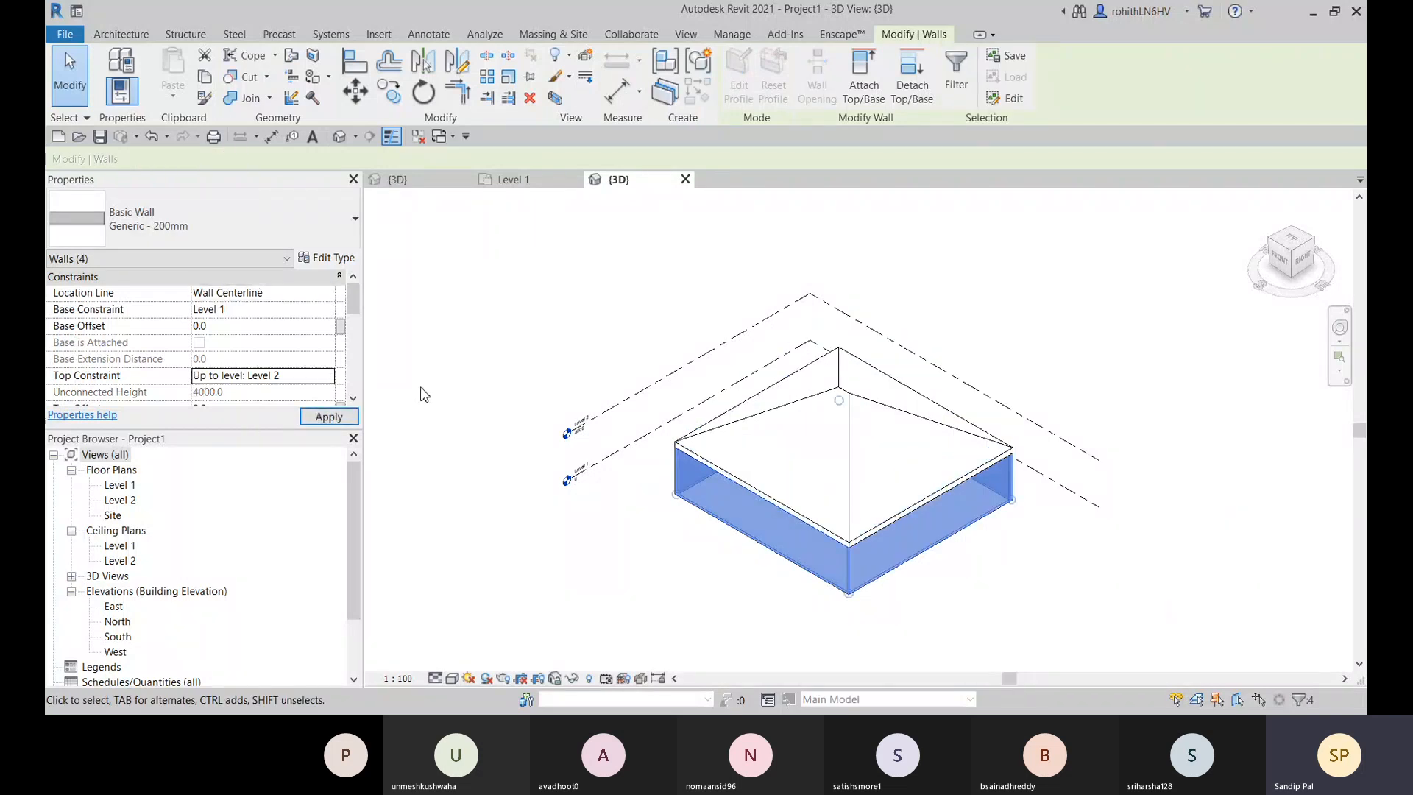
Step: Set the 3D view's visual style to Shaded and look at the hip roof from another side
left_click(937, 452)
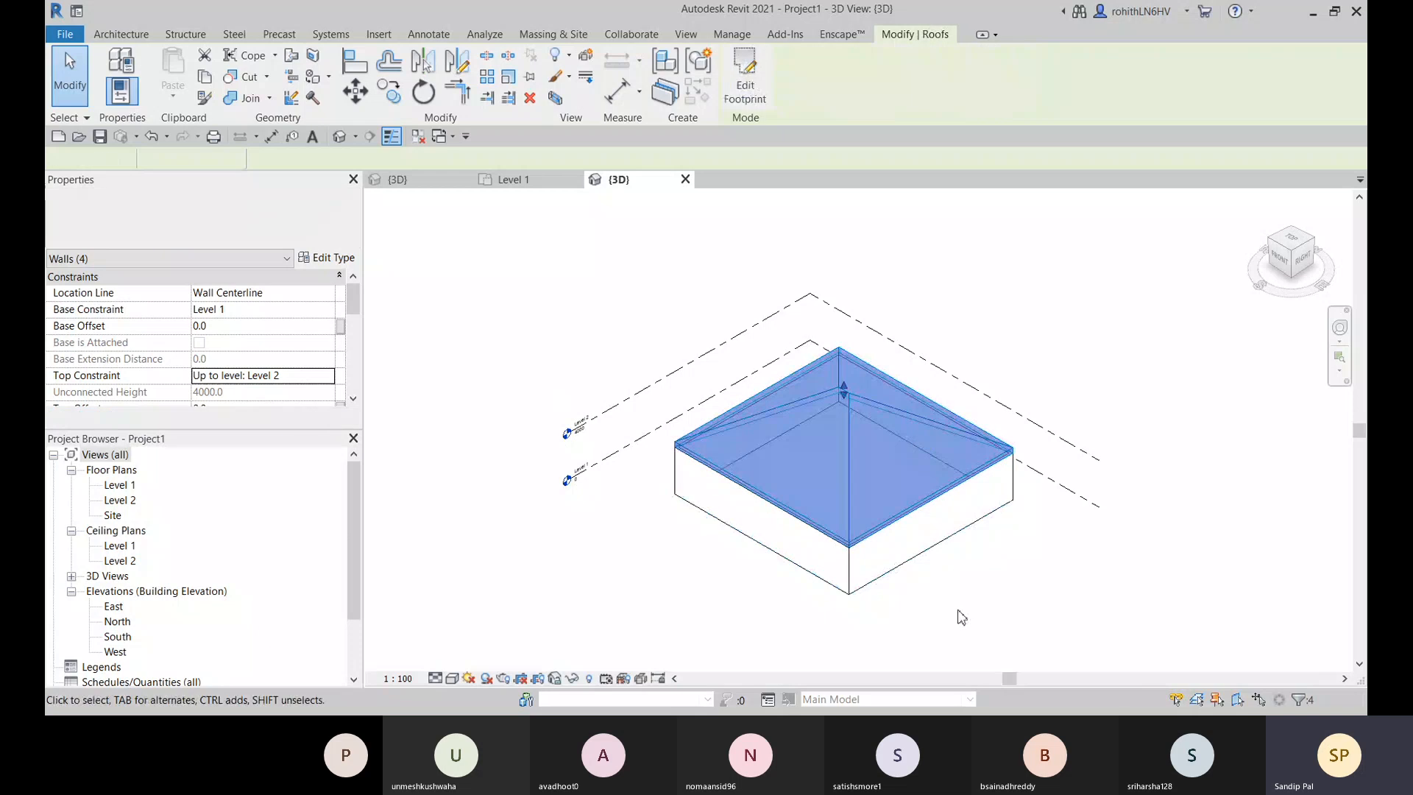
middle_click_drag(959, 615, 886, 454)
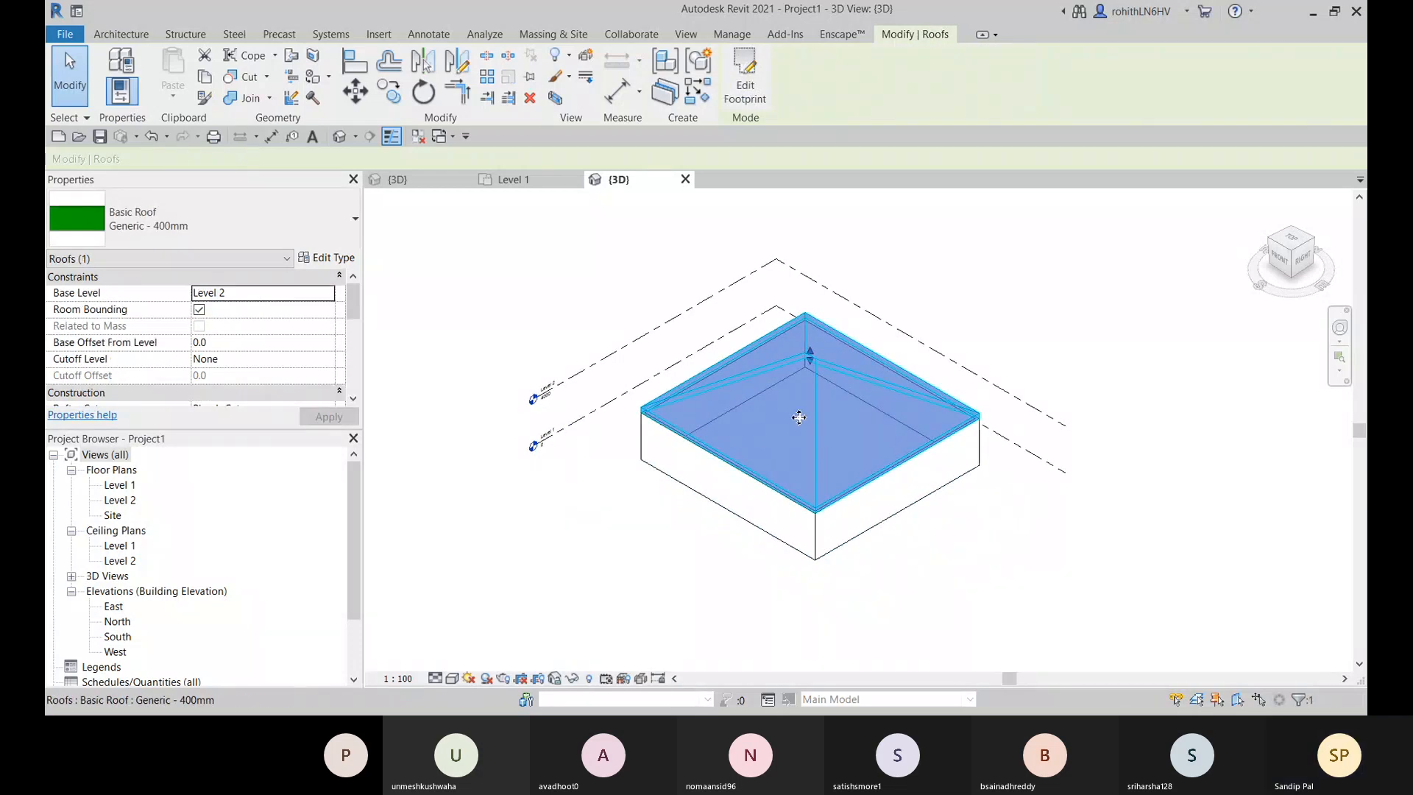
scroll(815, 446, "up", 1)
left_click(457, 683)
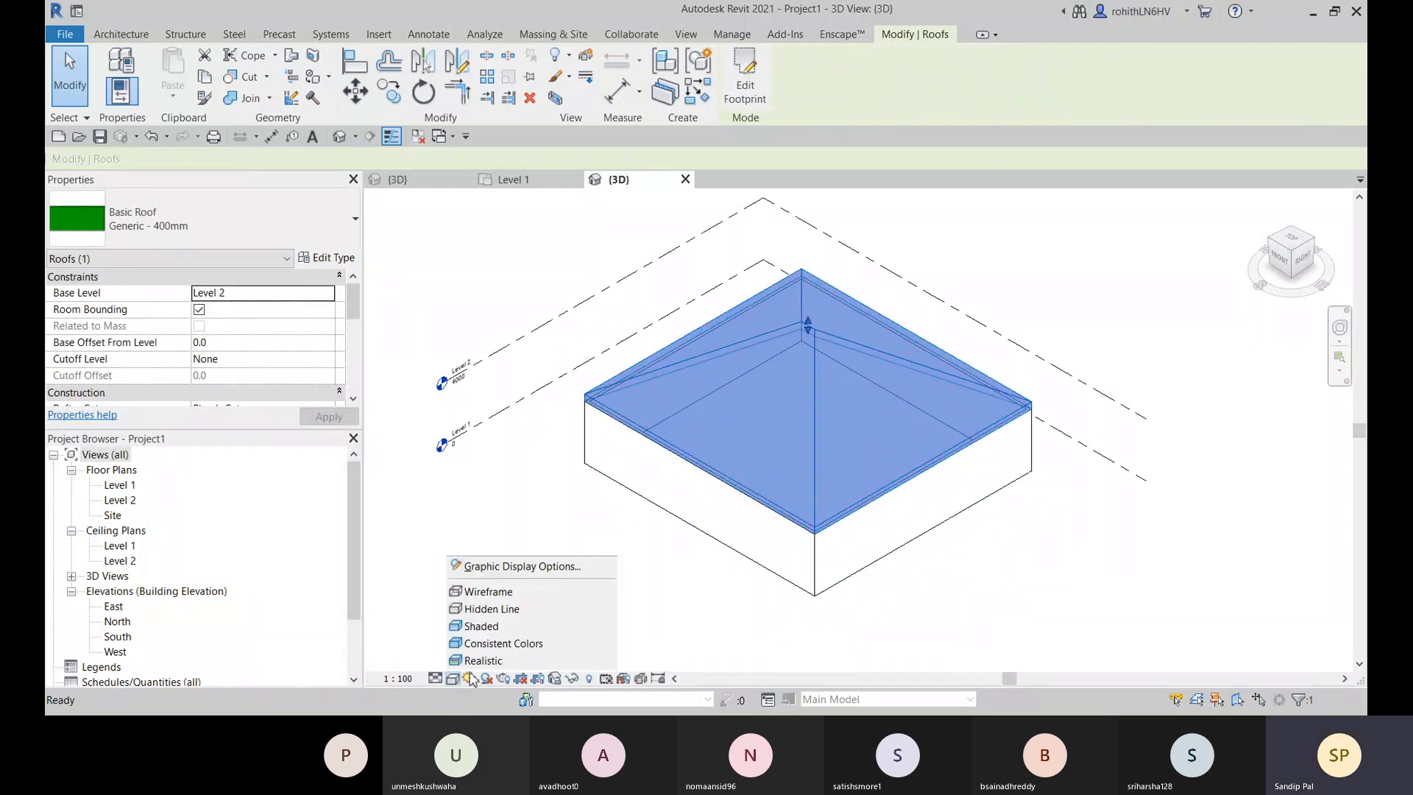
left_click(489, 627)
left_click(662, 576)
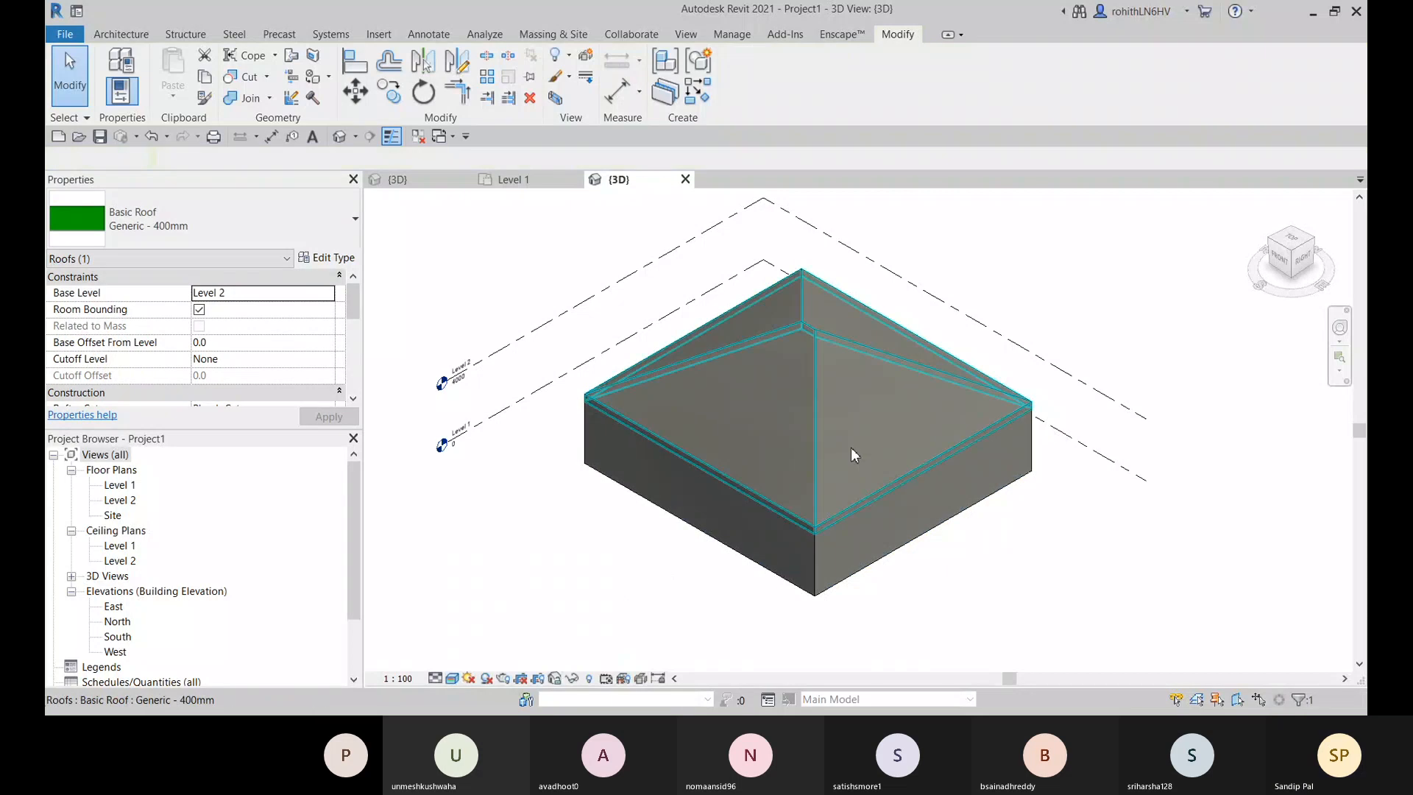
left_click(851, 430)
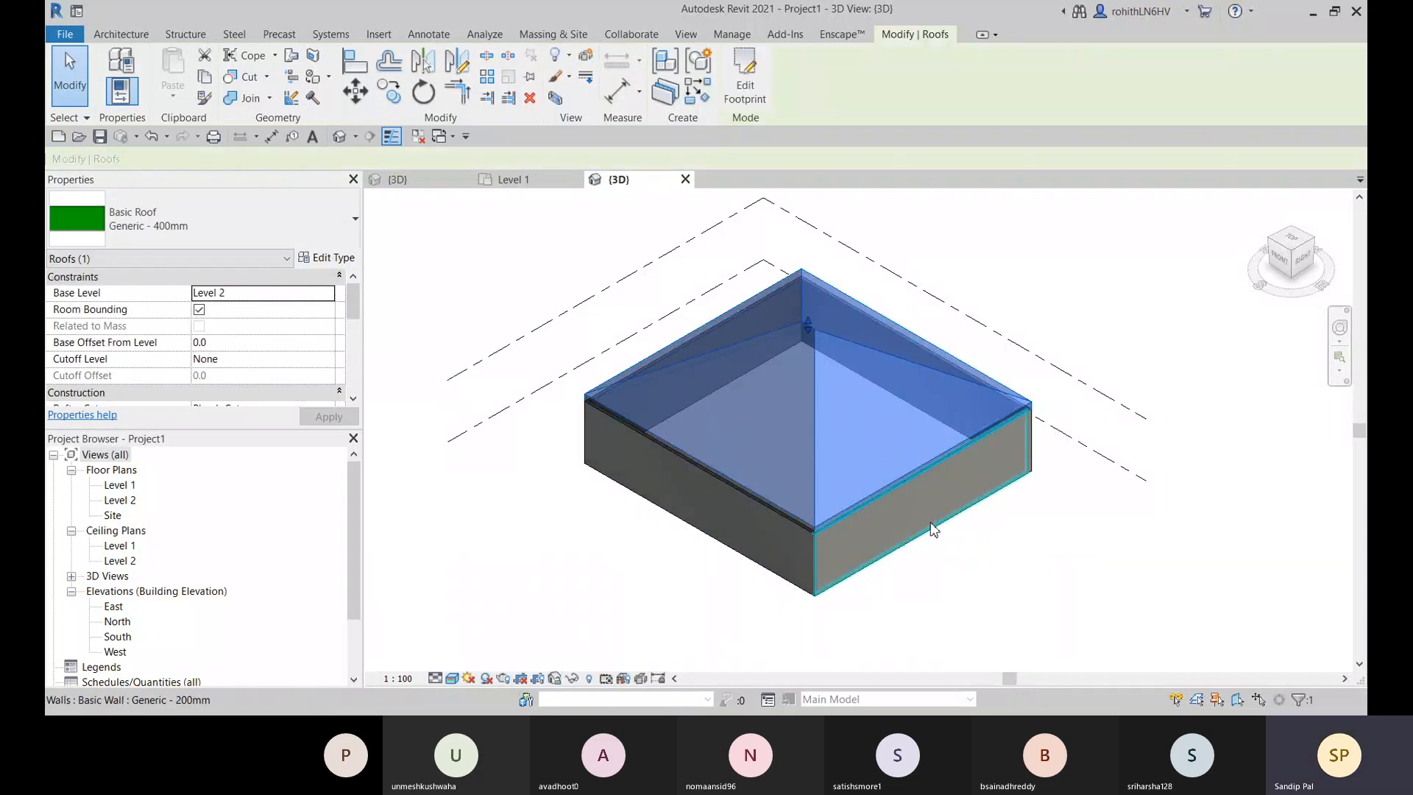
middle_click_drag(934, 521, 732, 483, "shift")
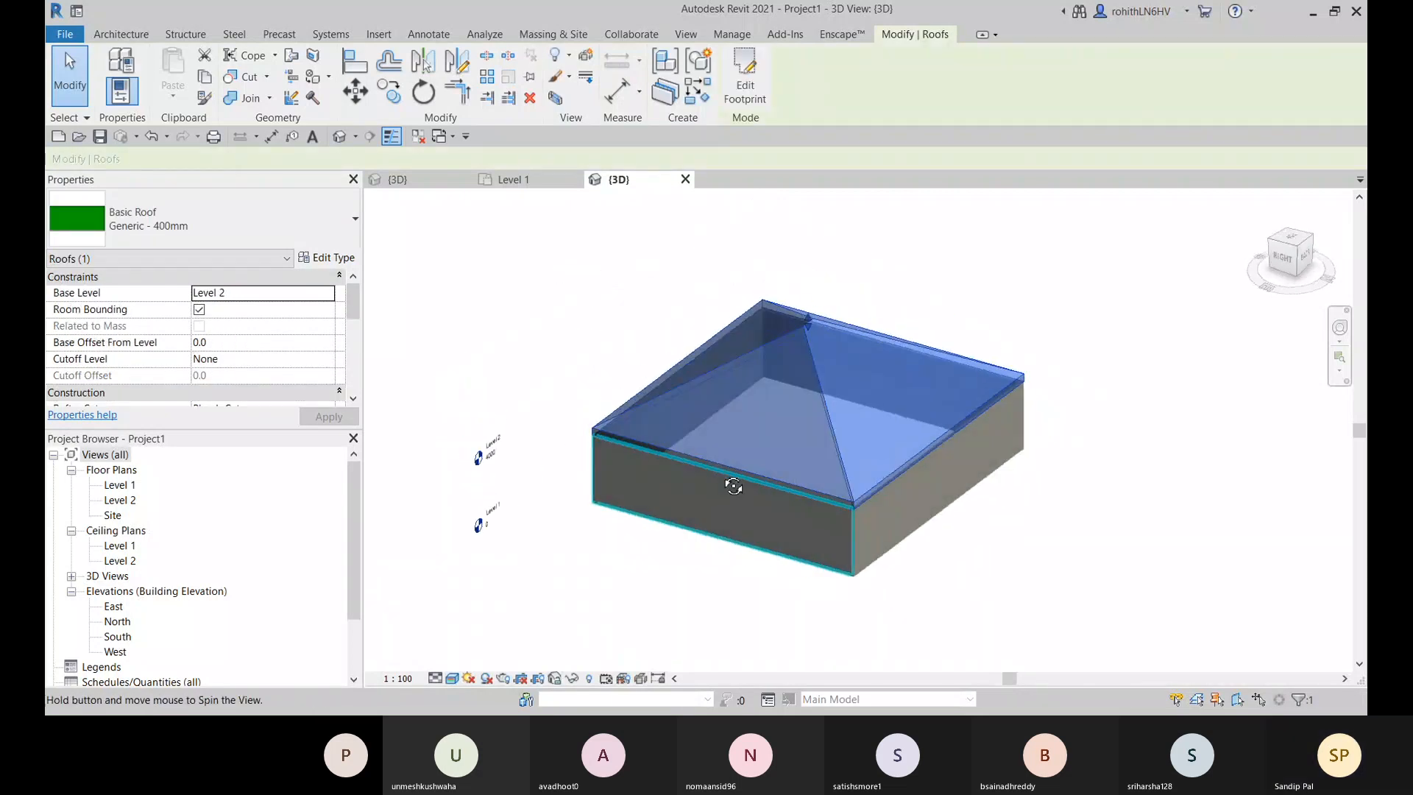
Step: Open the Level 2 floor plan and examine how the sloped roof is displayed in plan
double_click(135, 502)
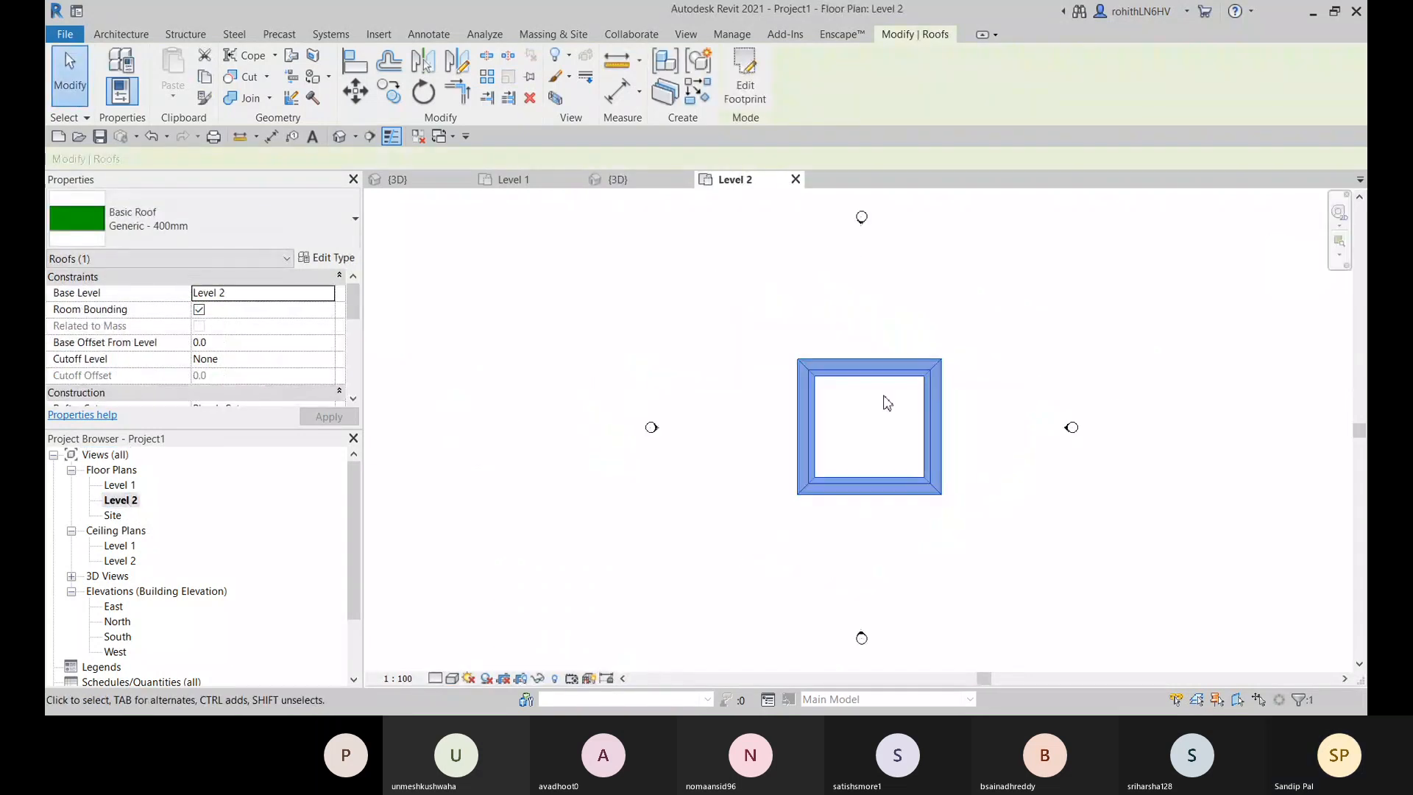
left_click(1075, 319)
scroll(937, 432, "up", 2)
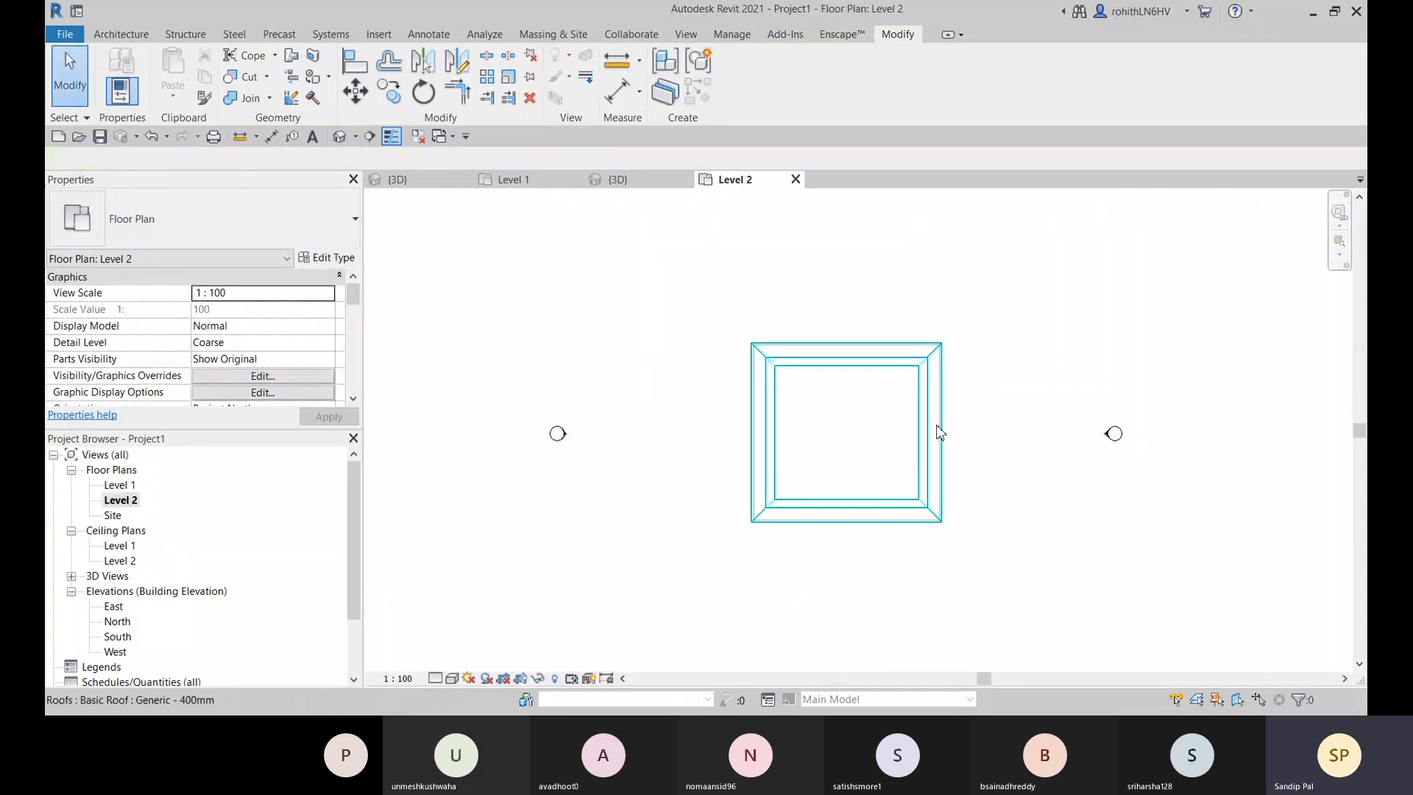
scroll(786, 353, "up", 1)
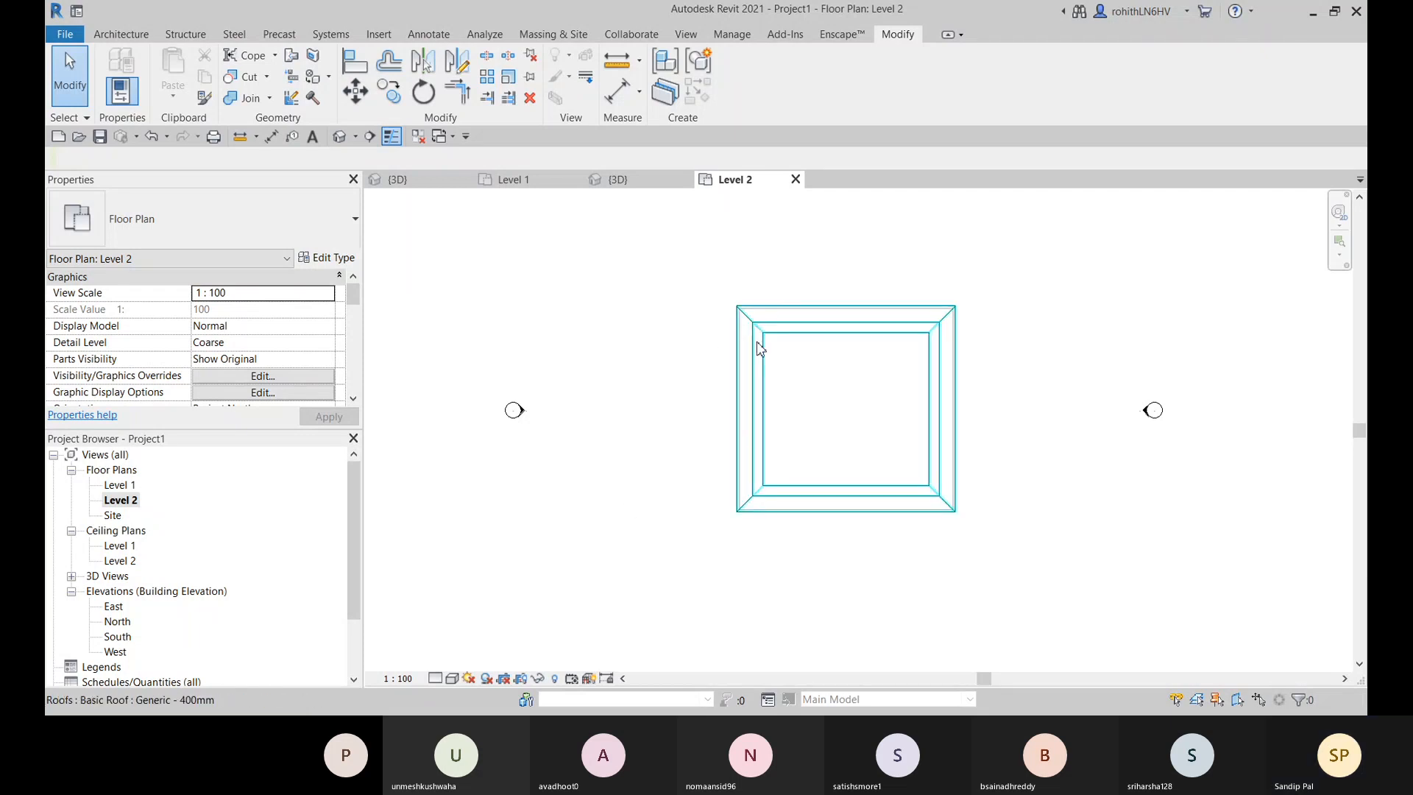
middle_click_drag(758, 346, 749, 345)
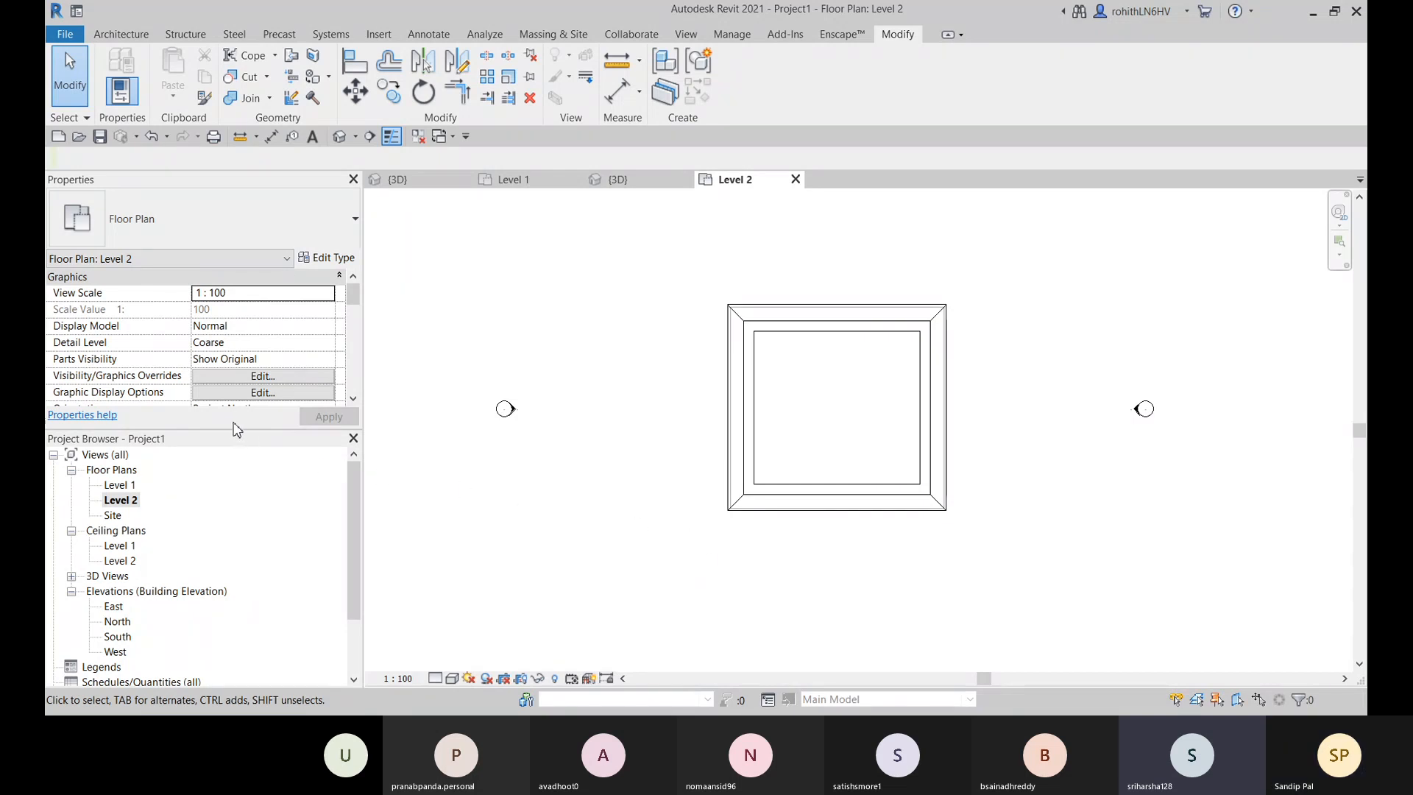
left_click(763, 351)
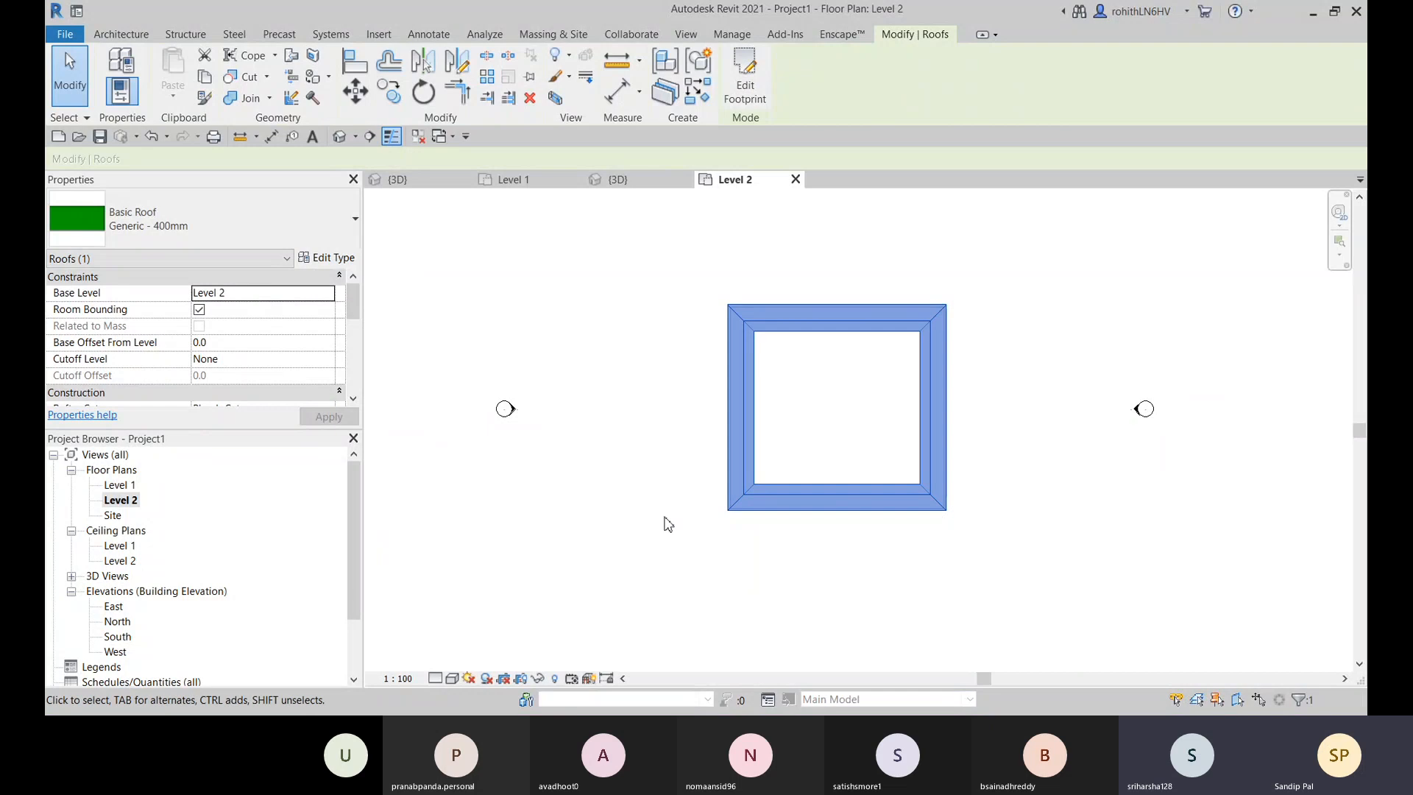
left_click(639, 510)
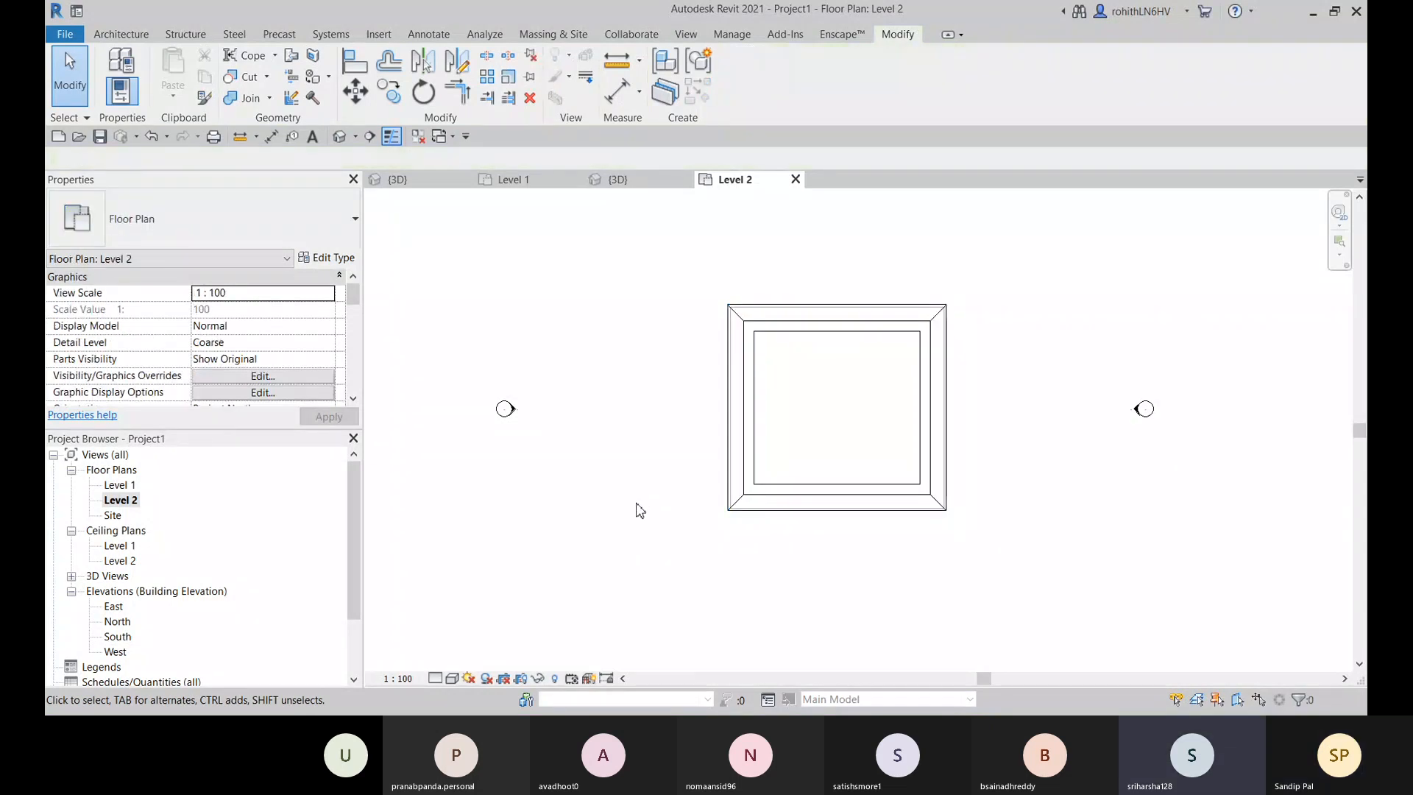
scroll(636, 511, "down", 1)
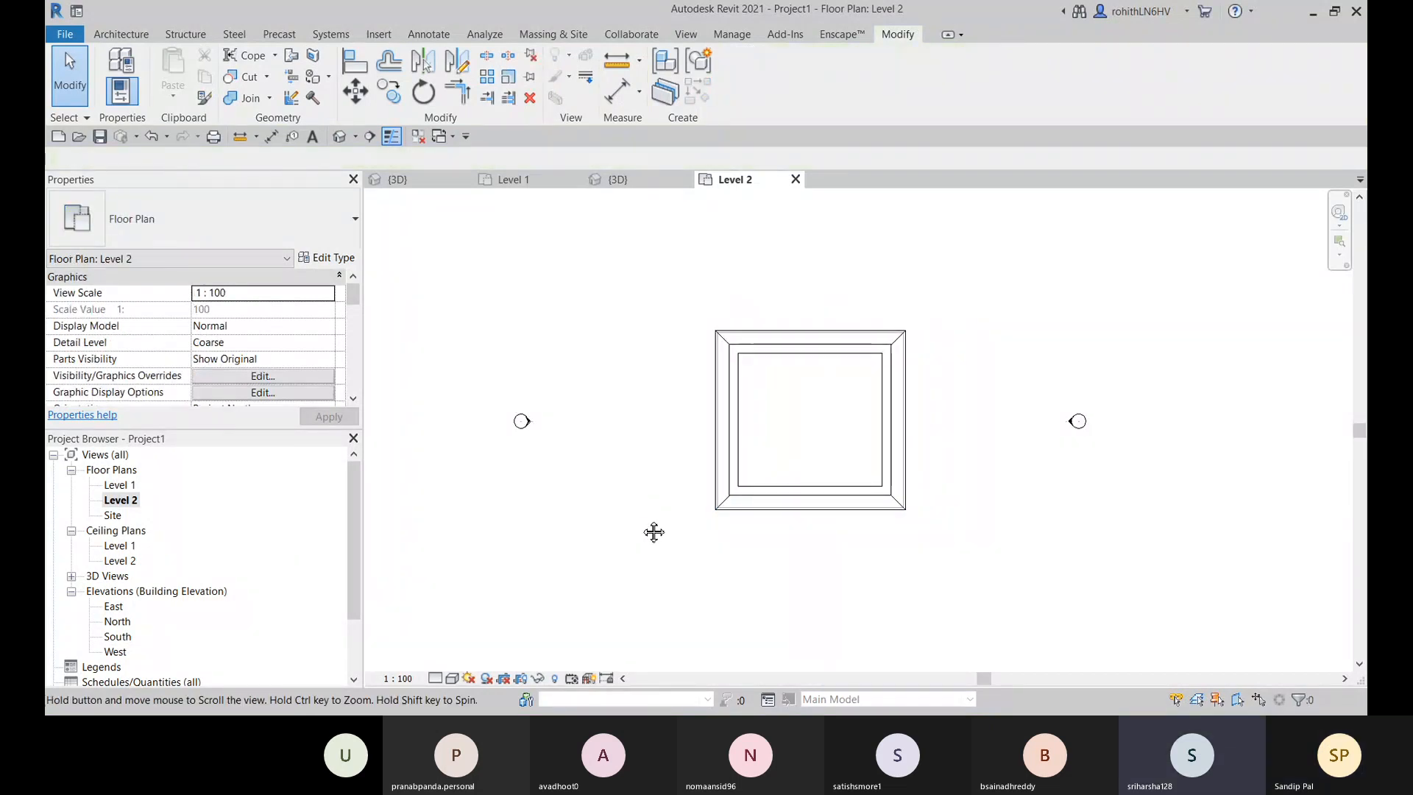
middle_click_drag(648, 529, 670, 521)
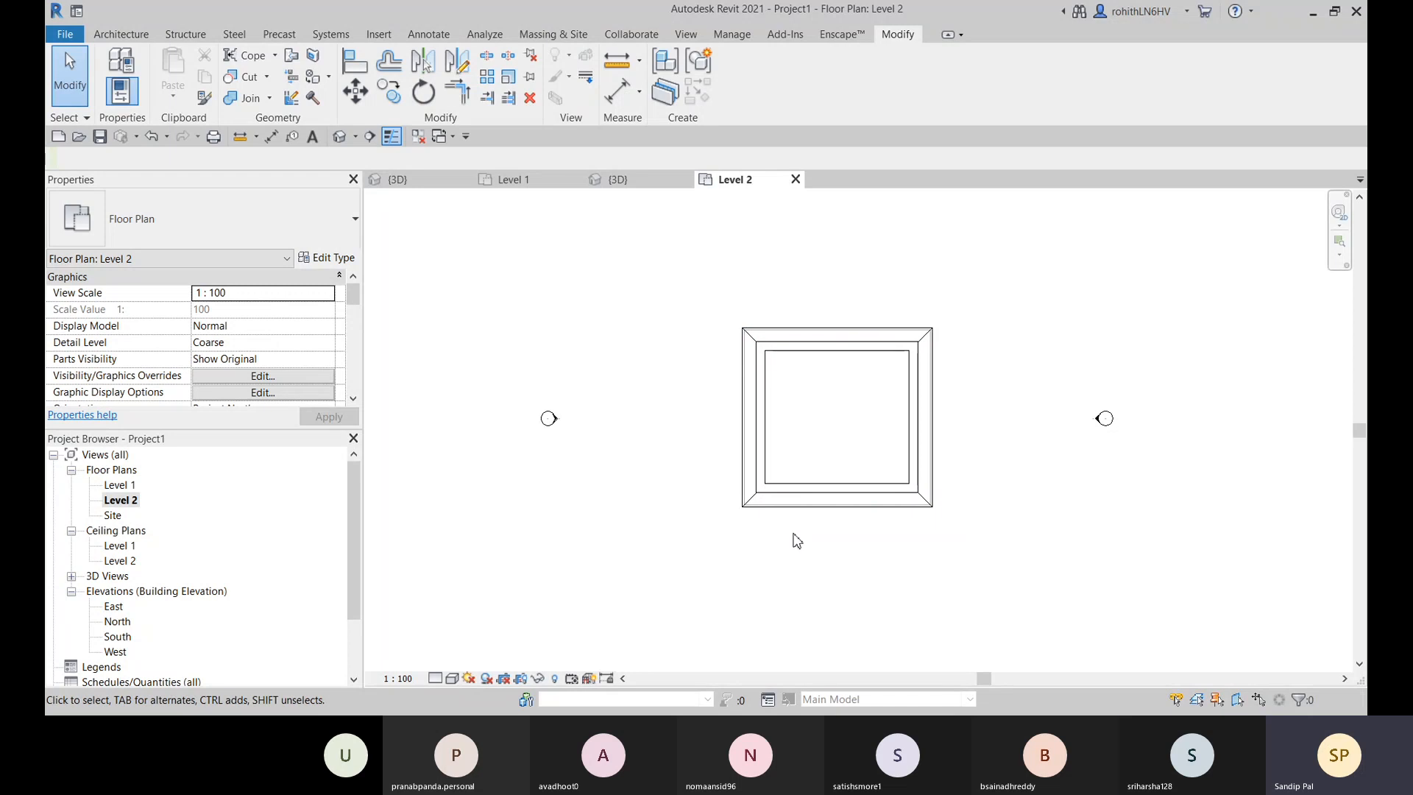
left_click(789, 489)
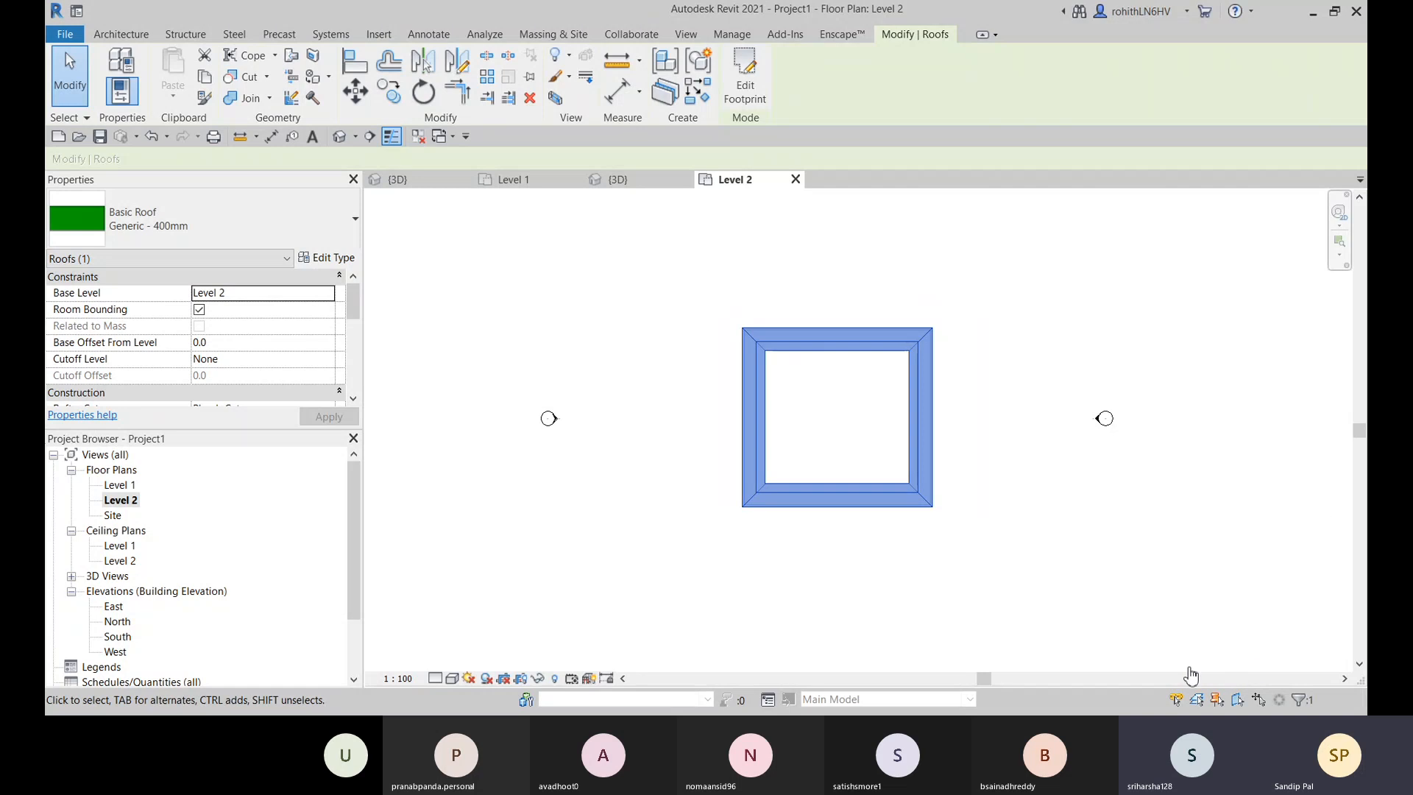
left_click(652, 323)
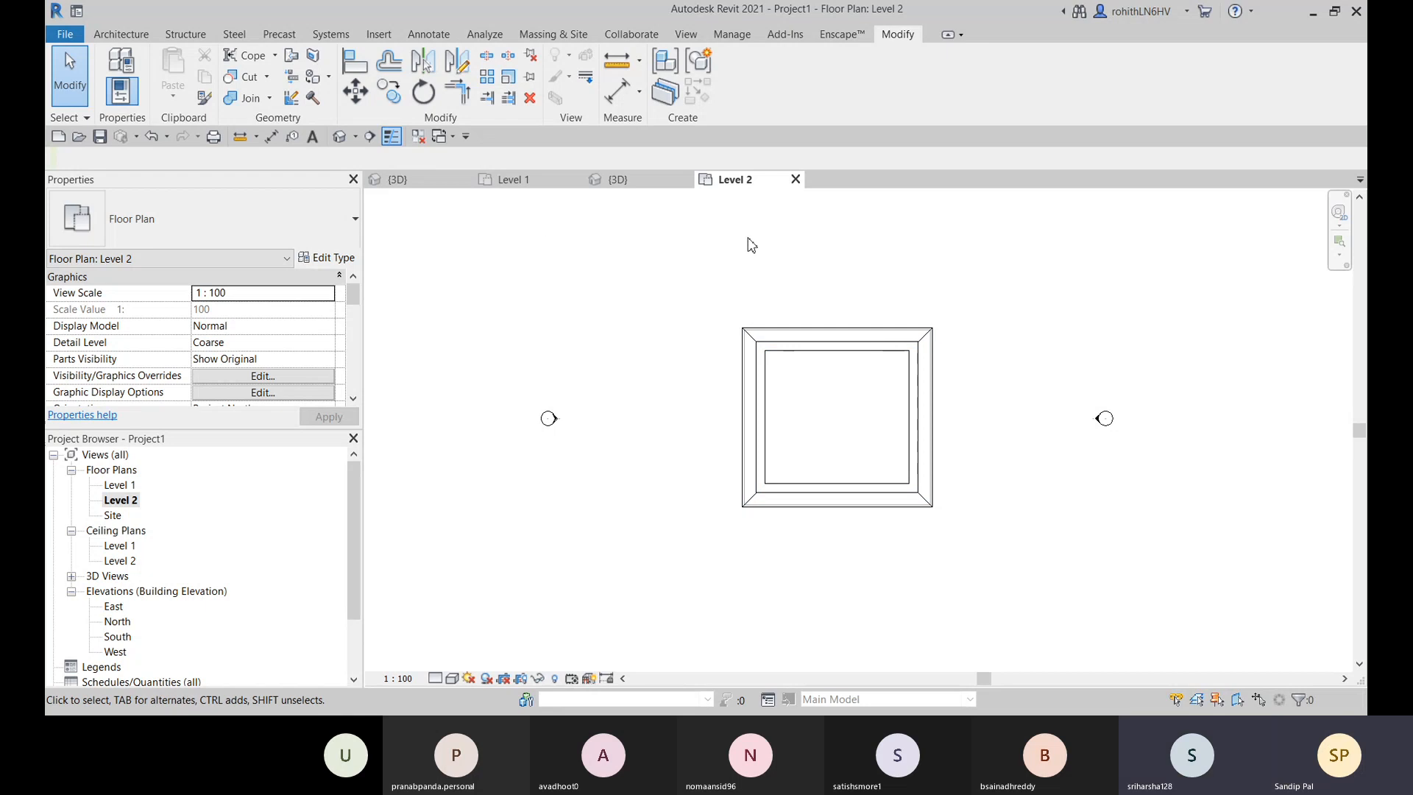
scroll(729, 213, "down", 2)
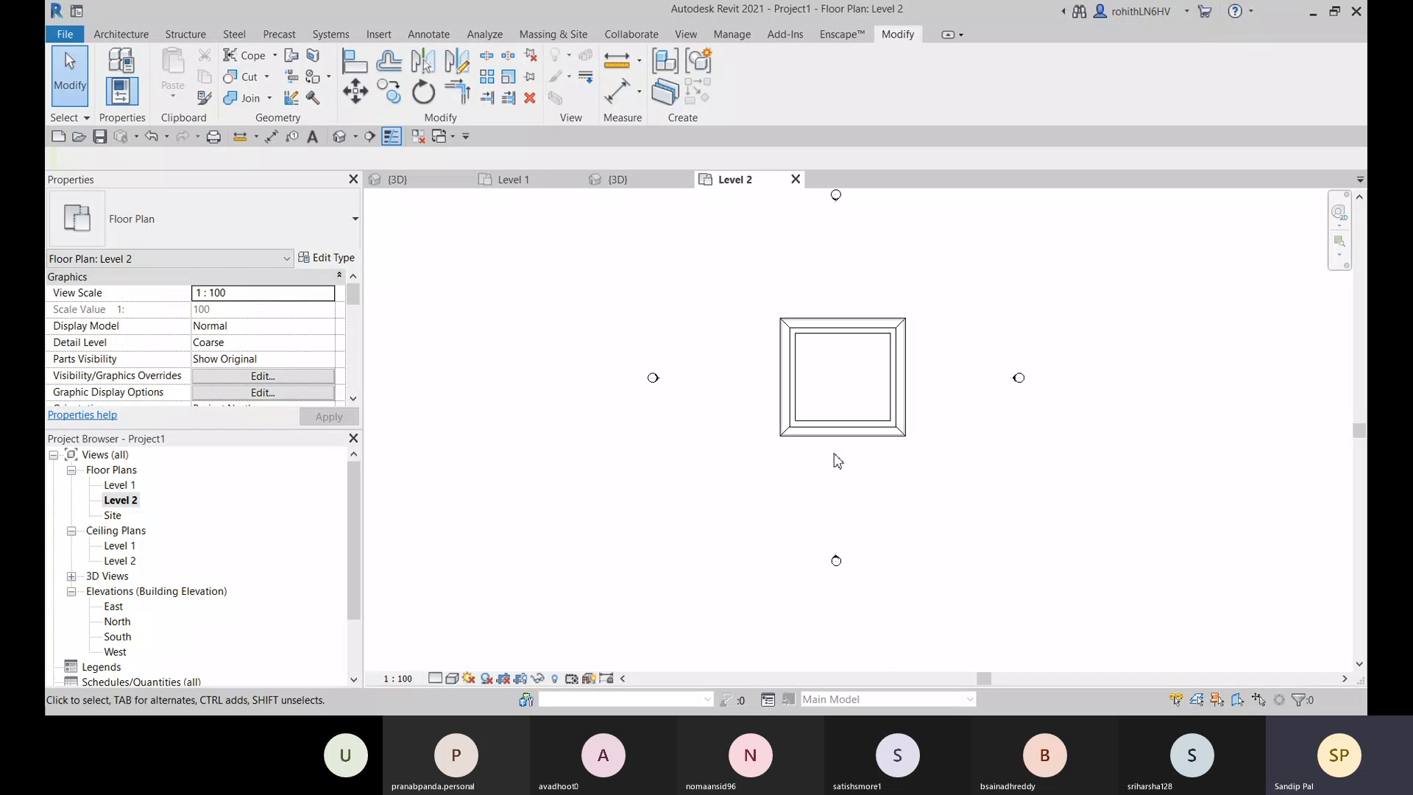
Step: In the Level 2 floor plan's view range, set the top offset to 4000 and the cut plane offset to 3000, and apply
scroll(218, 360, "down", 6)
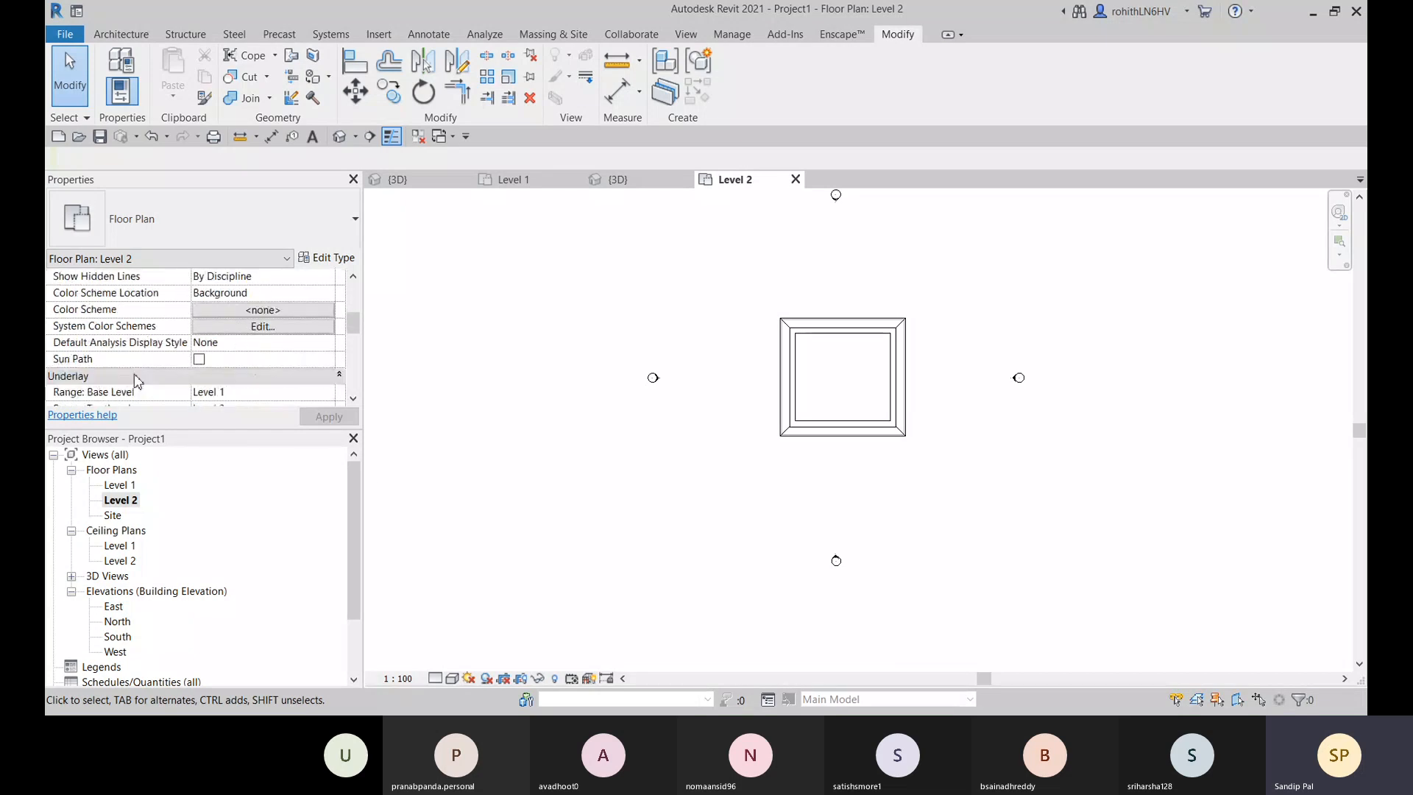
scroll(110, 368, "down", 2)
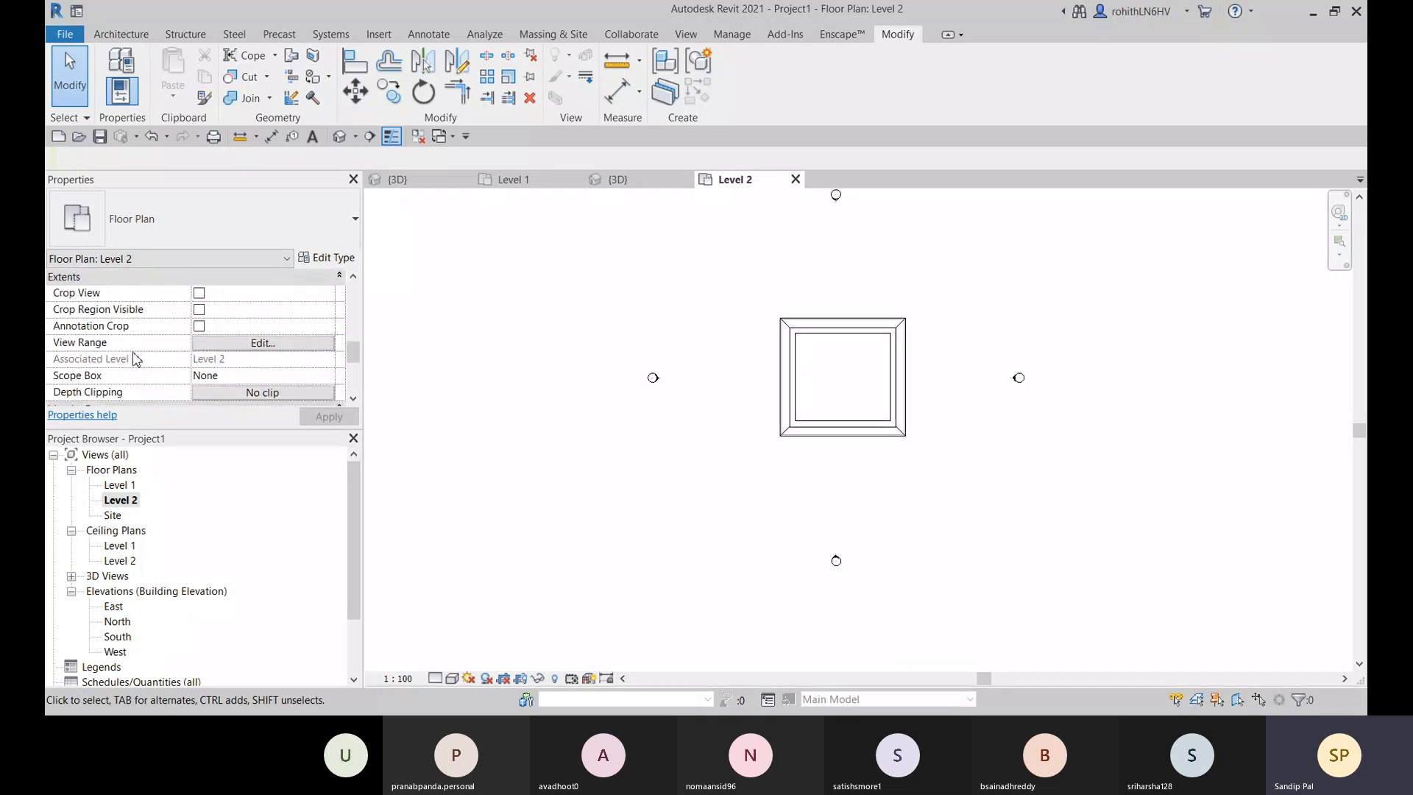
left_click(210, 344)
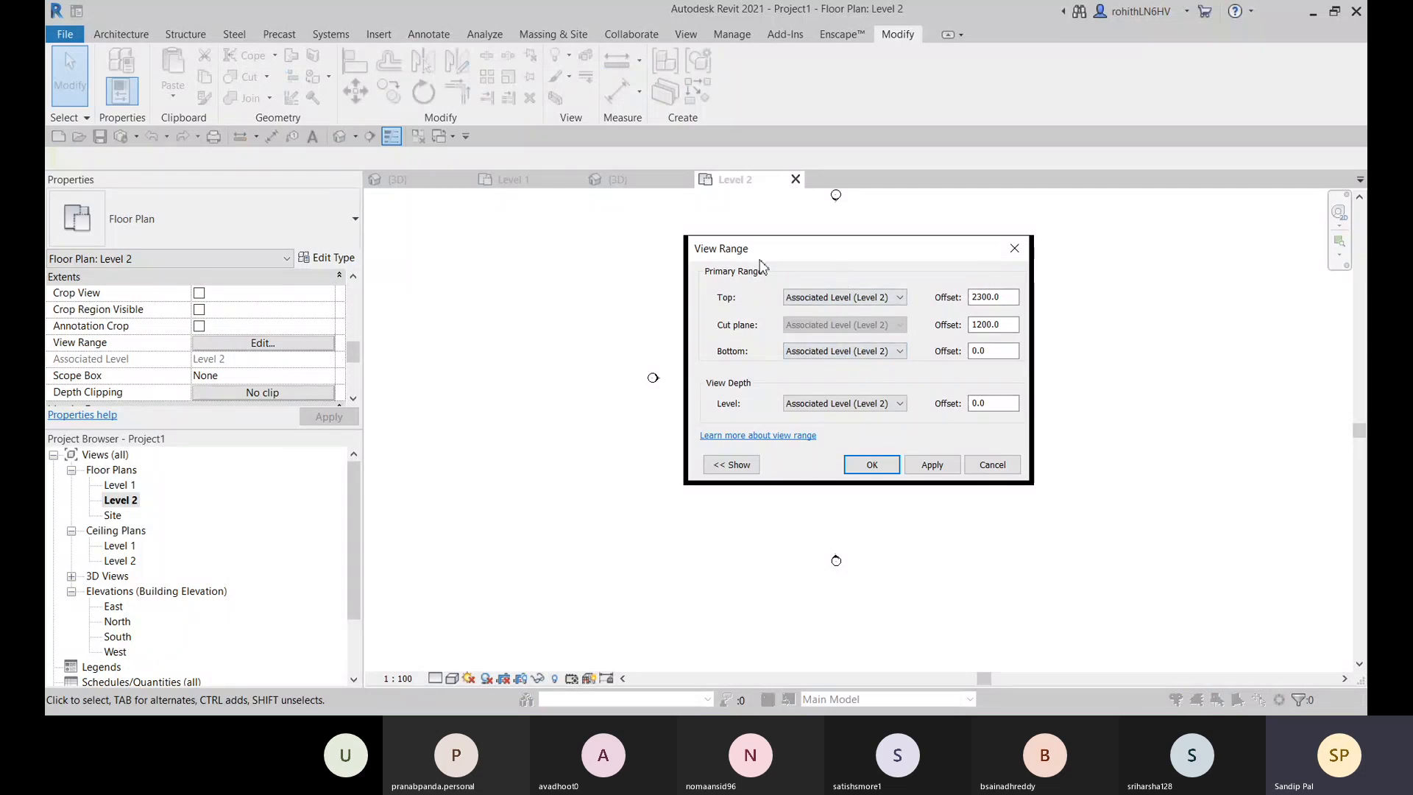
left_click_drag(822, 251, 376, 241)
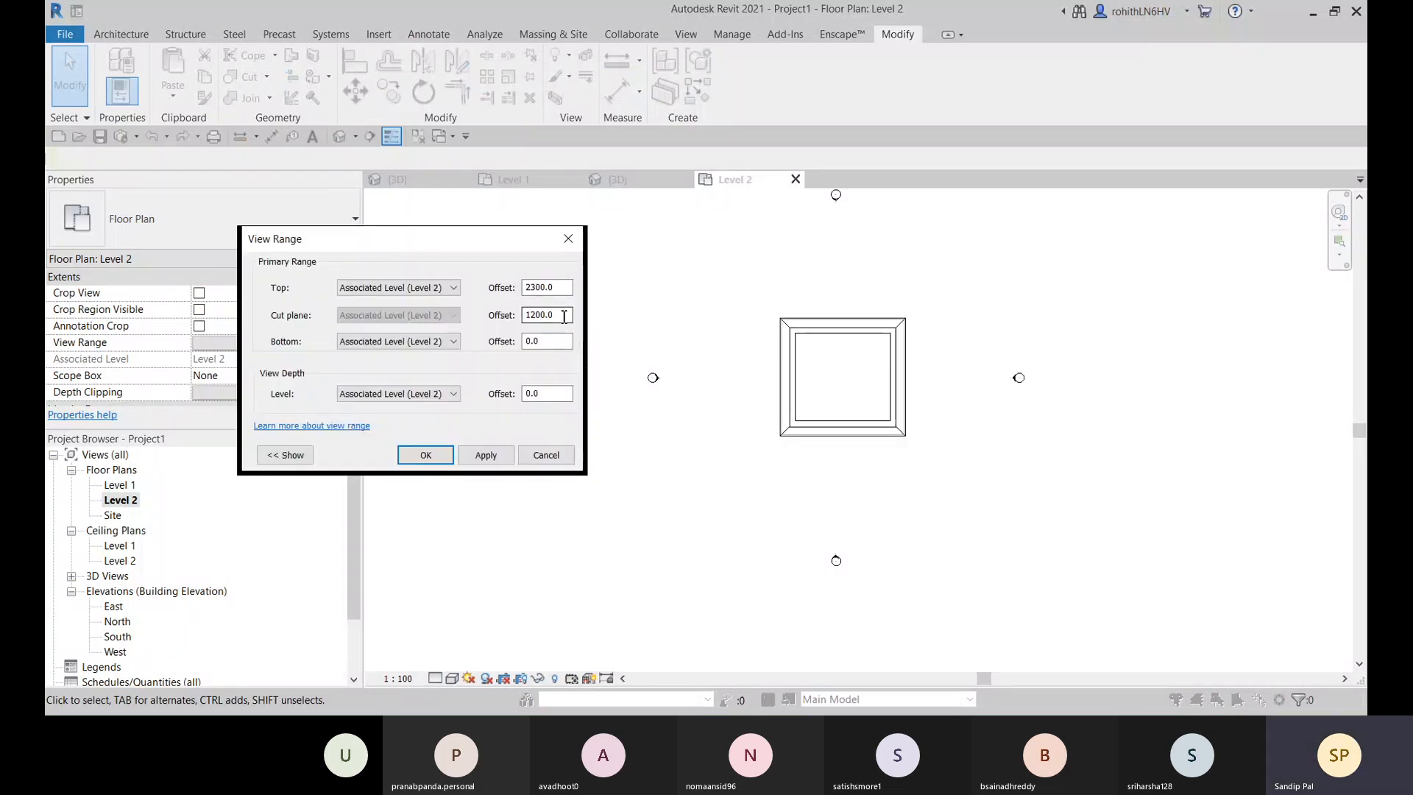
left_click_drag(565, 315, 521, 289)
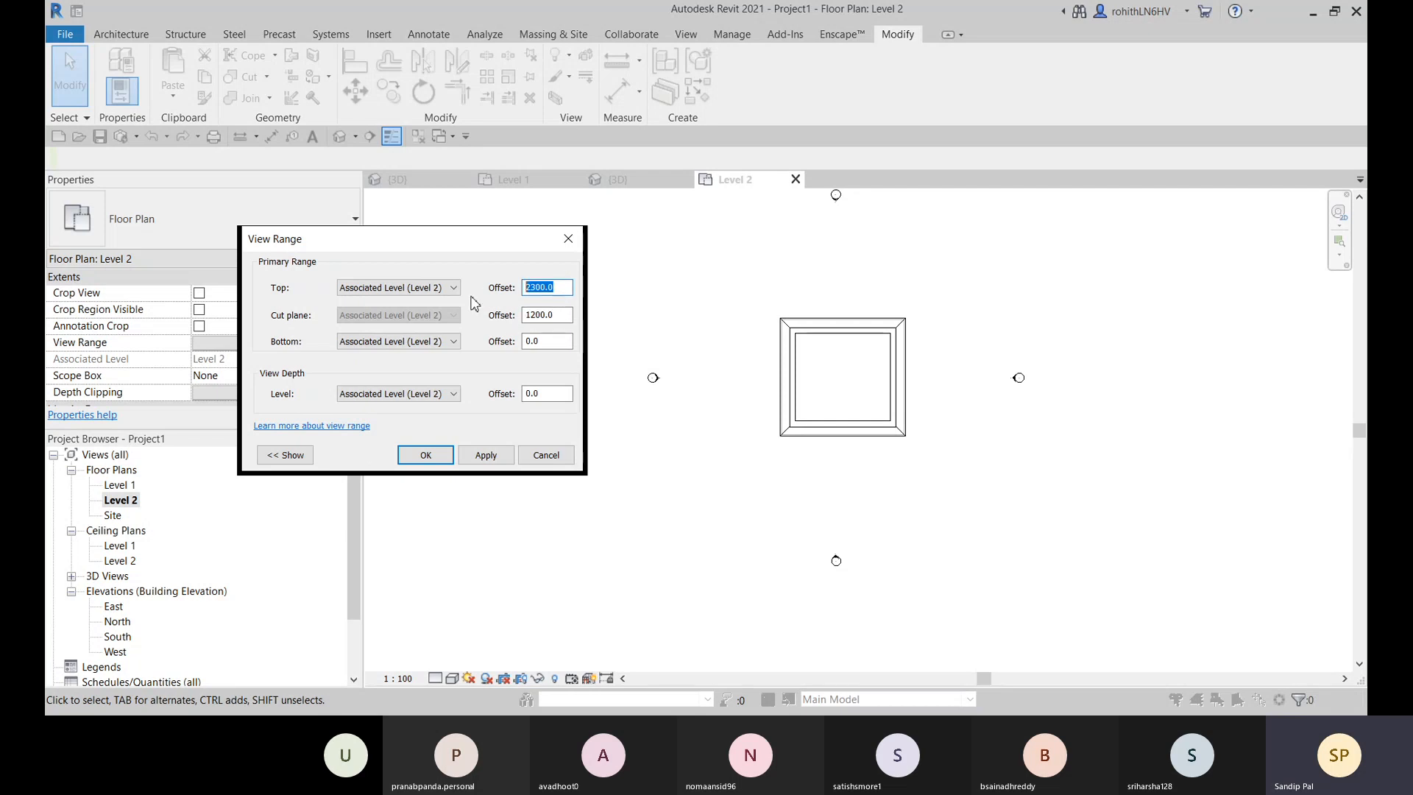
type("5")
key("BackSpace")
type("00")
key("Tab")
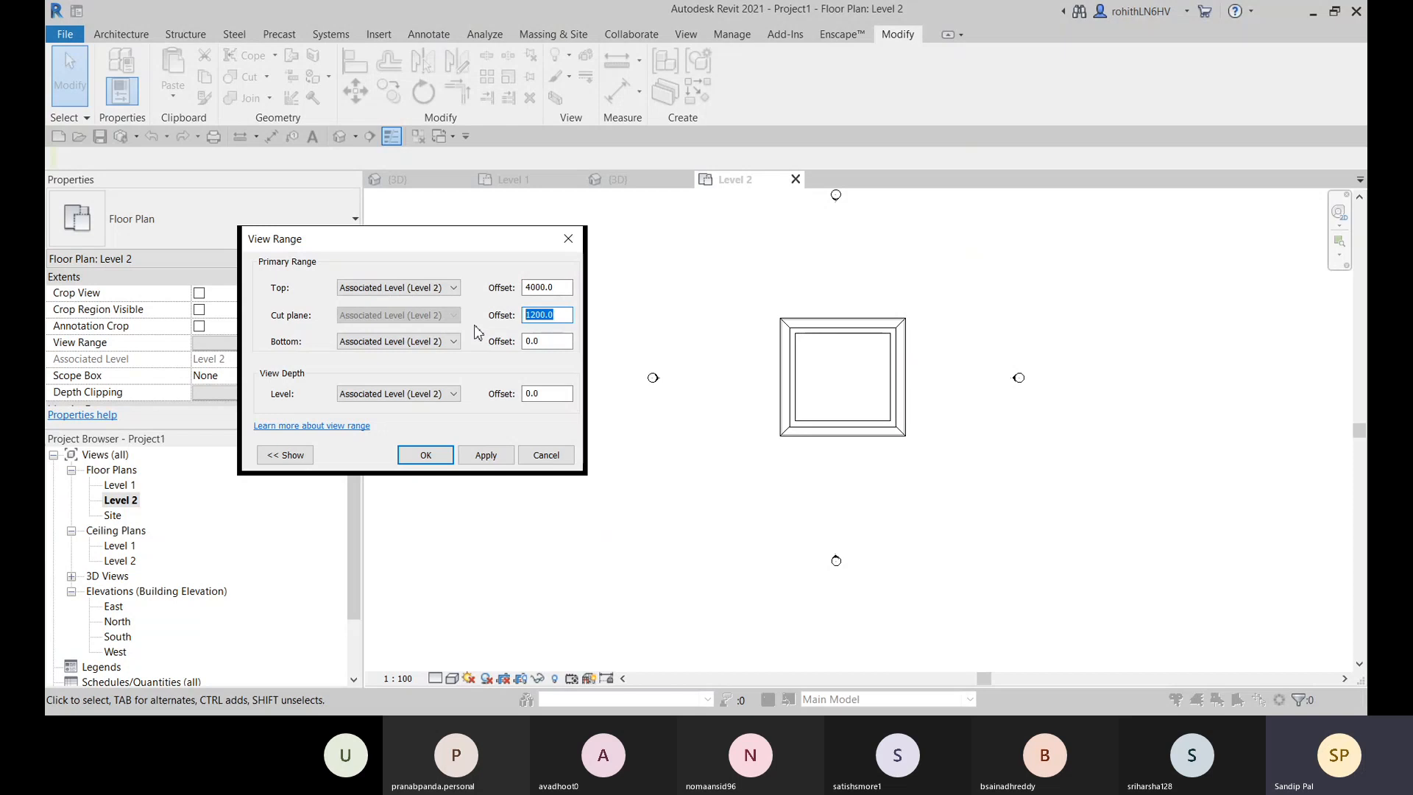
type("300")
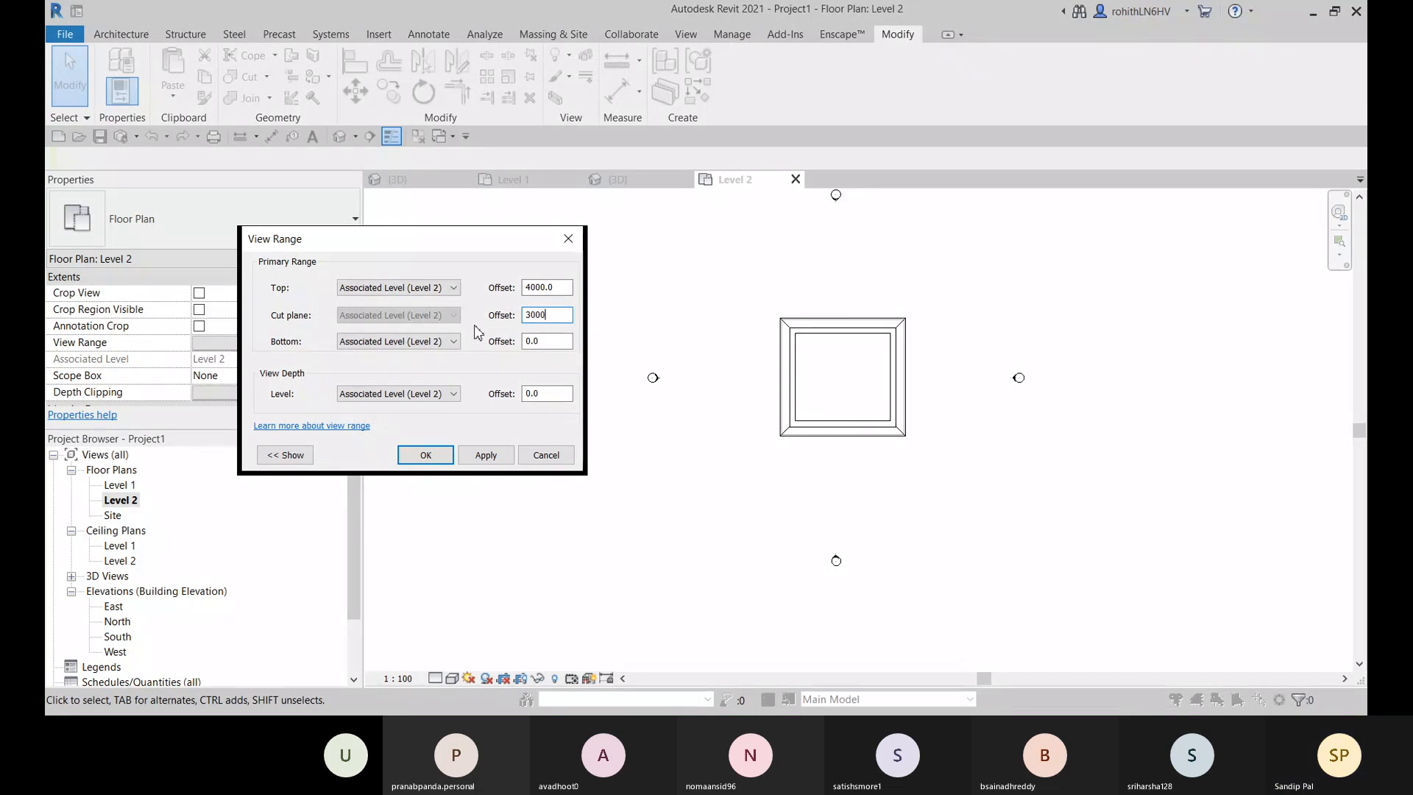
left_click(498, 457)
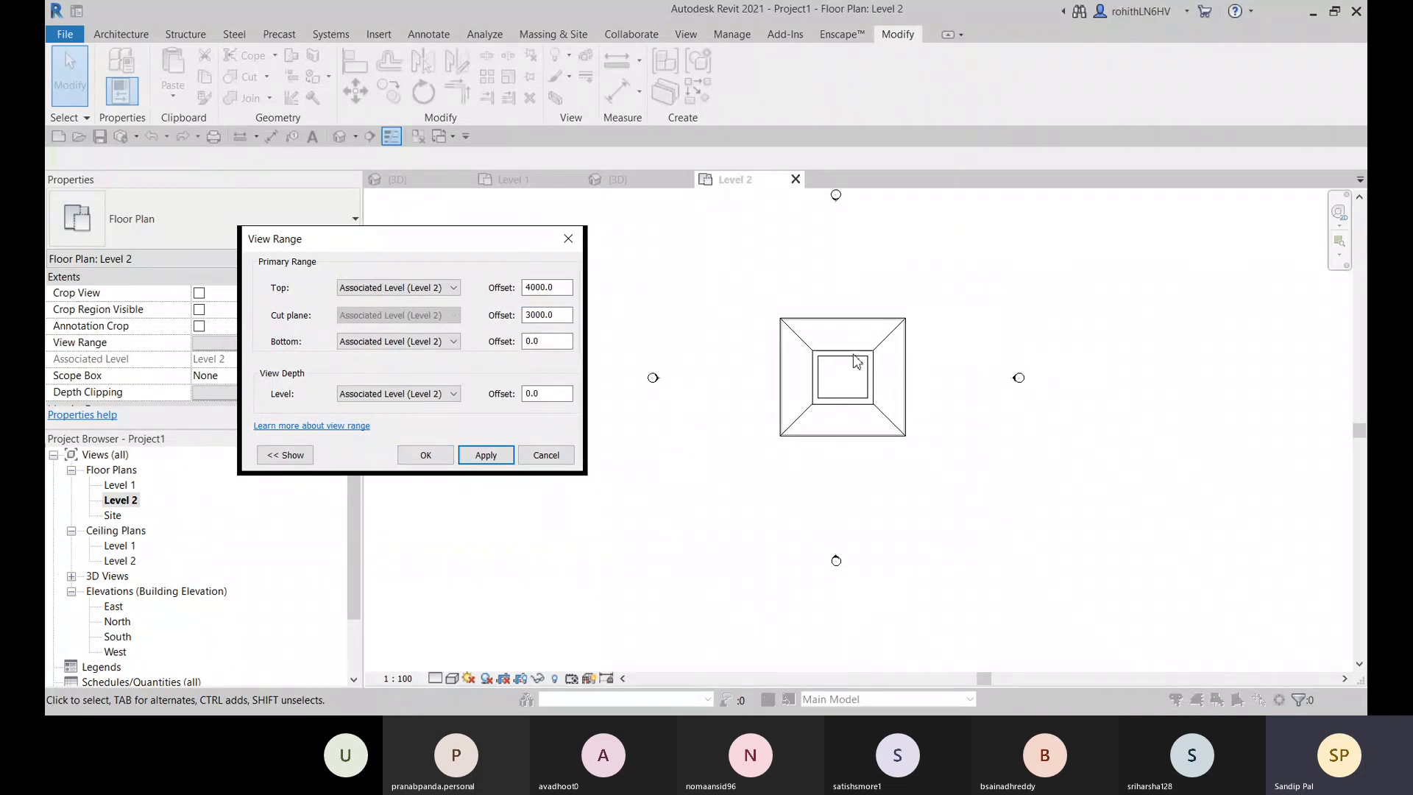
Step: Raise the view range's cut plane offset to 4000 and its top offset to 5000, and apply
left_click(562, 314)
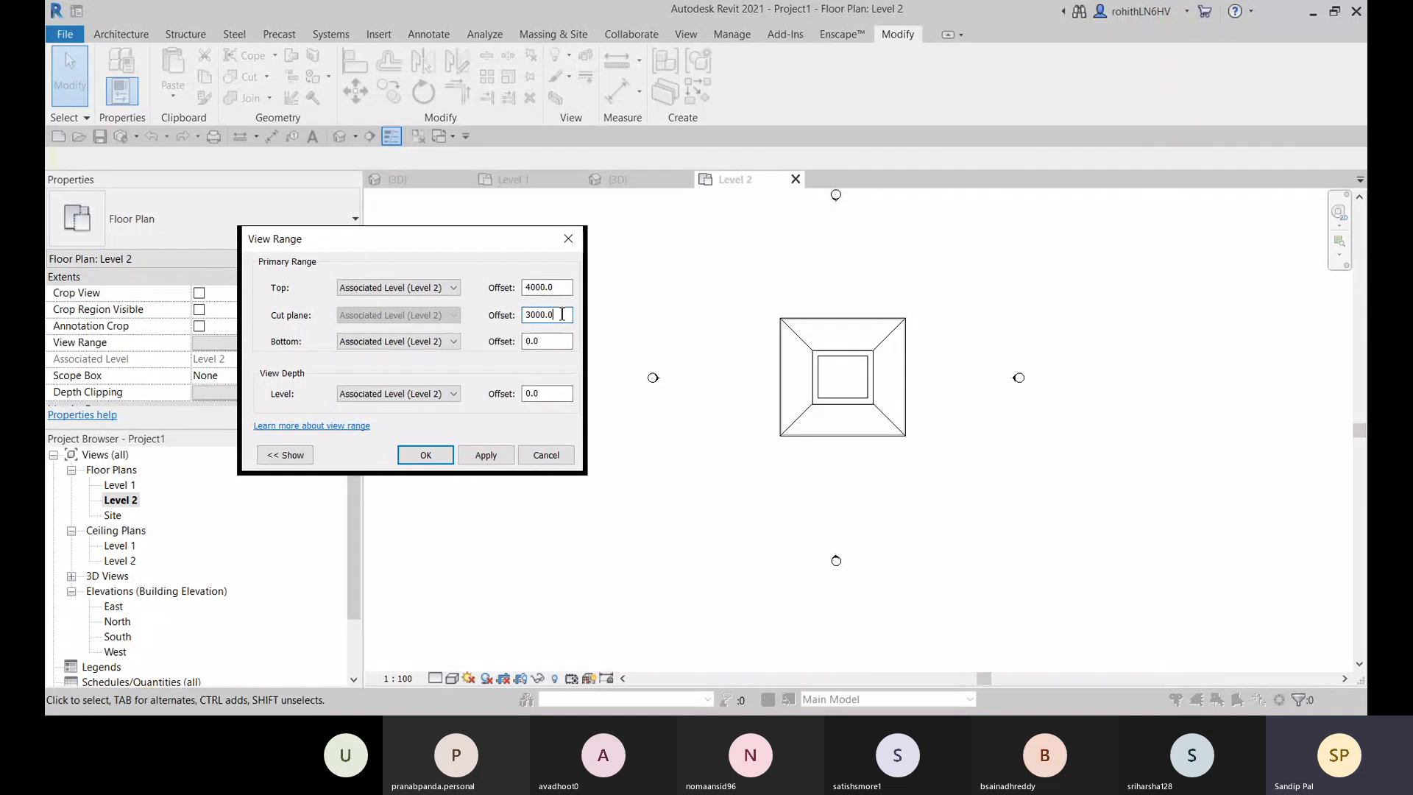
double_click(563, 314)
type("4000")
key("shift+Tab")
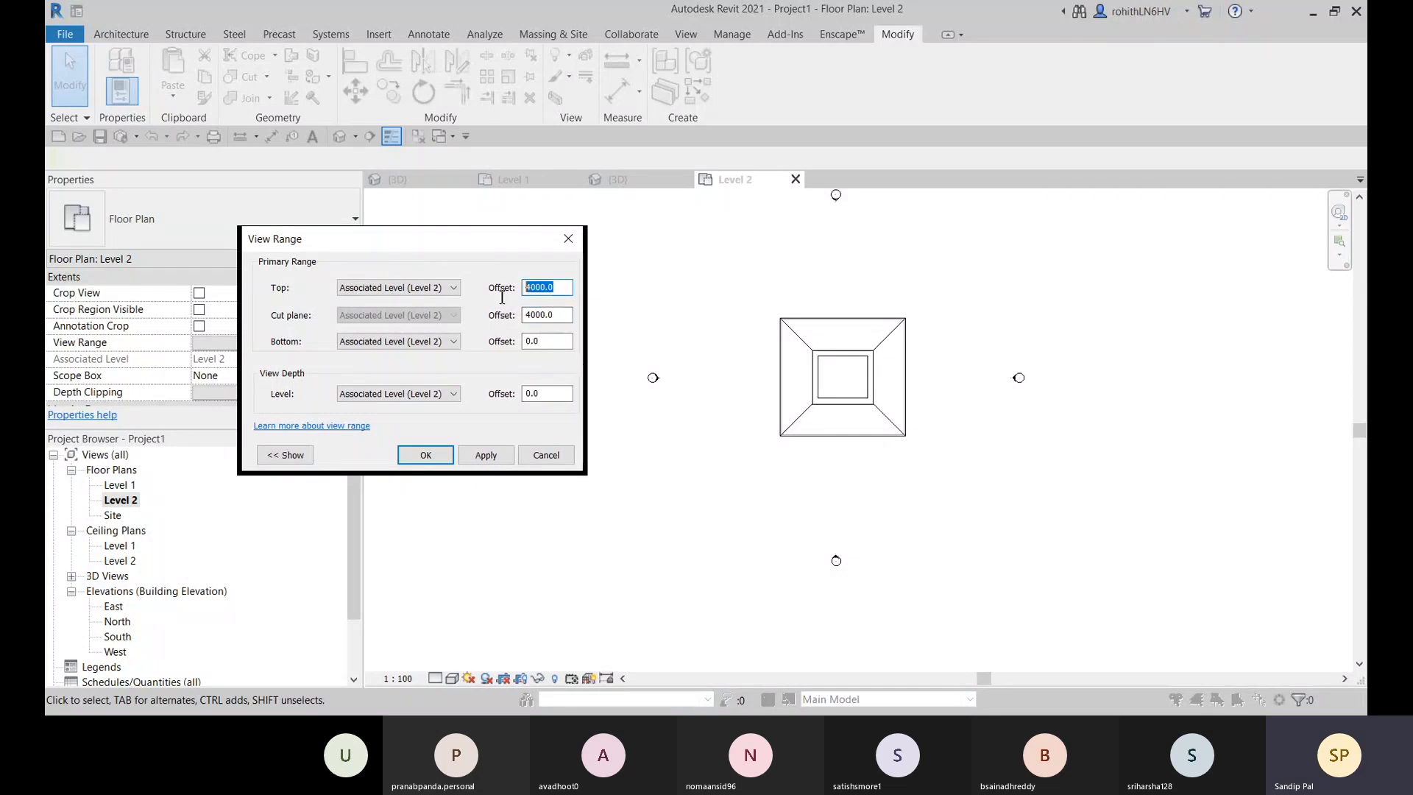
type("500")
key("Tab")
left_click(564, 341)
left_click(486, 455)
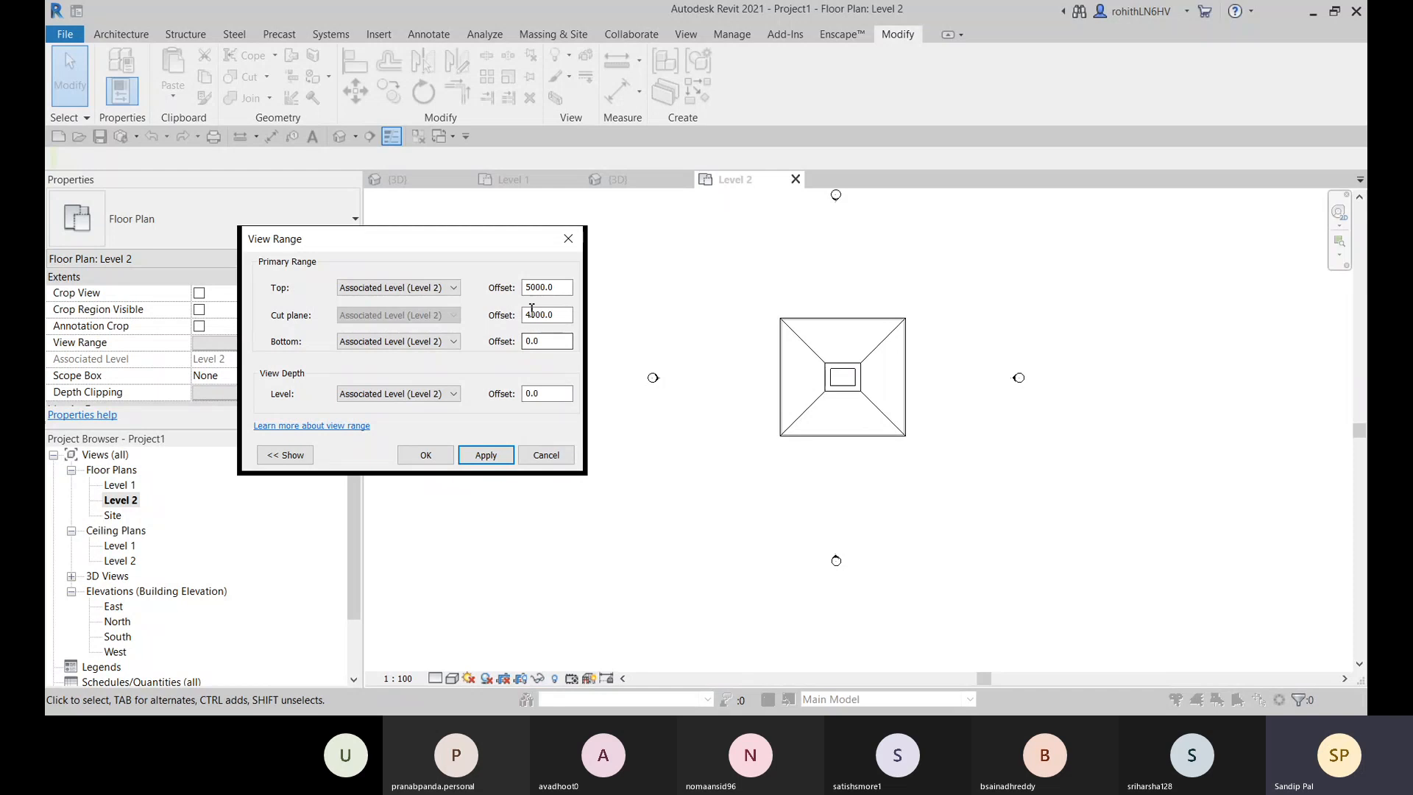
Step: Set the view range's top offset to 6000 and the cut plane offset to 5000, and apply
left_click(561, 314)
left_click_drag(560, 287, 533, 289)
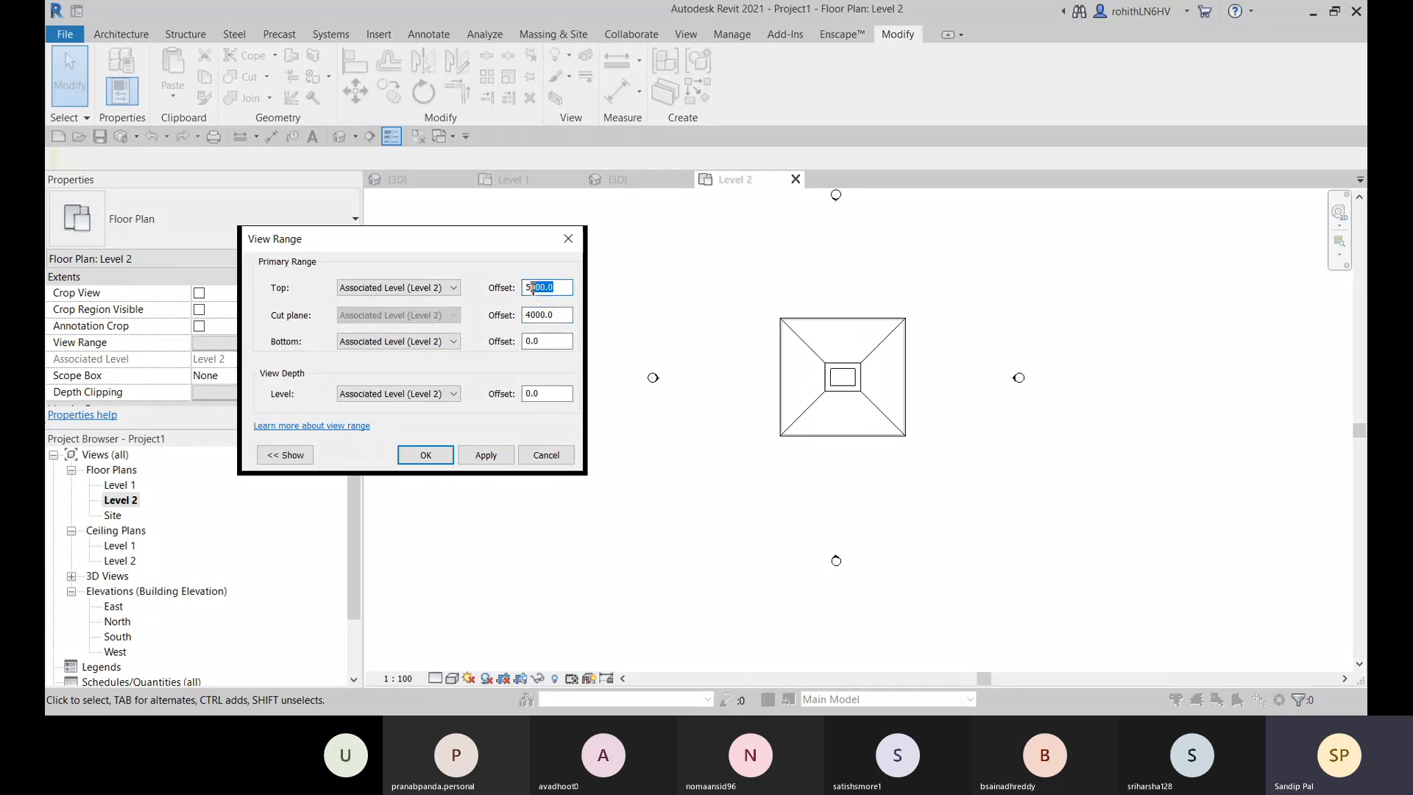
type("60000")
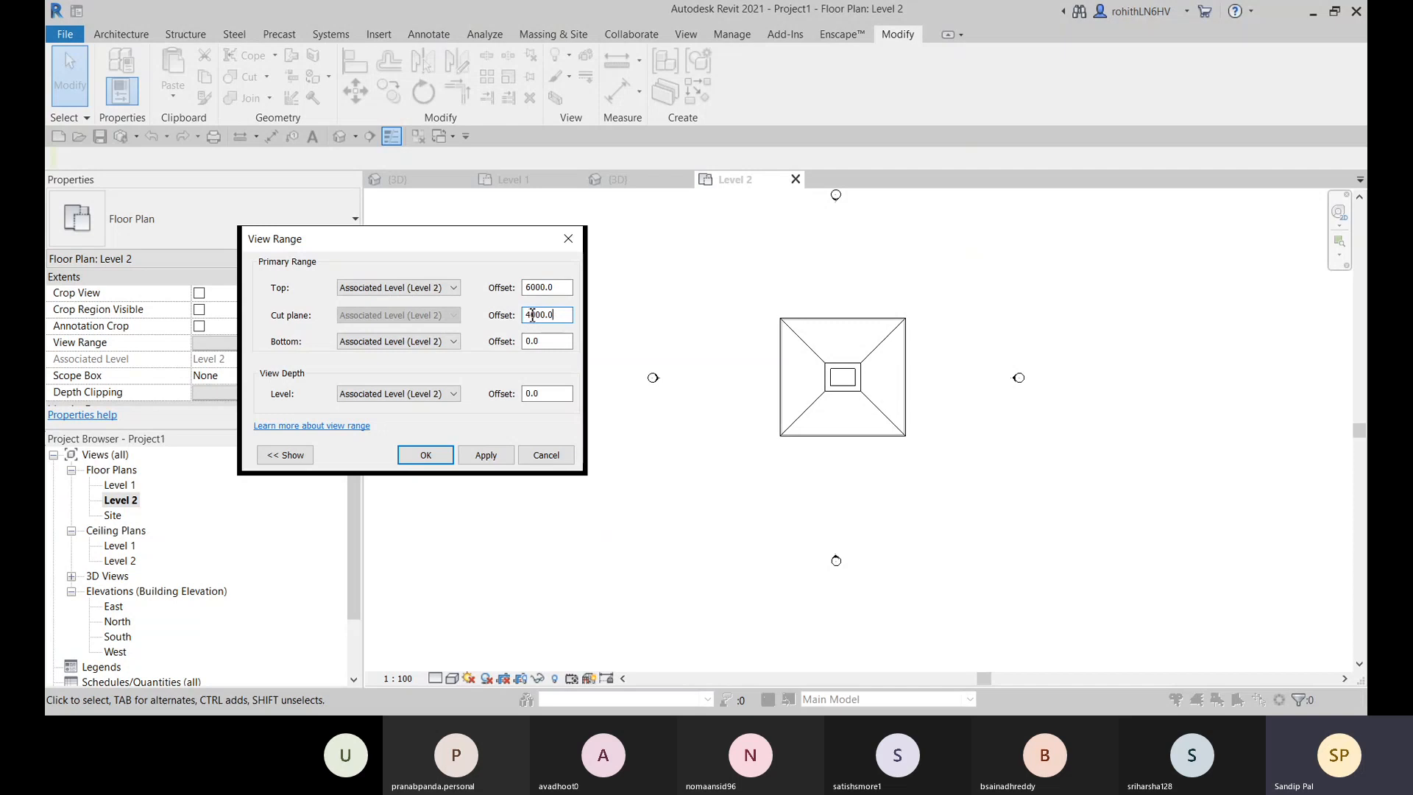
type("5")
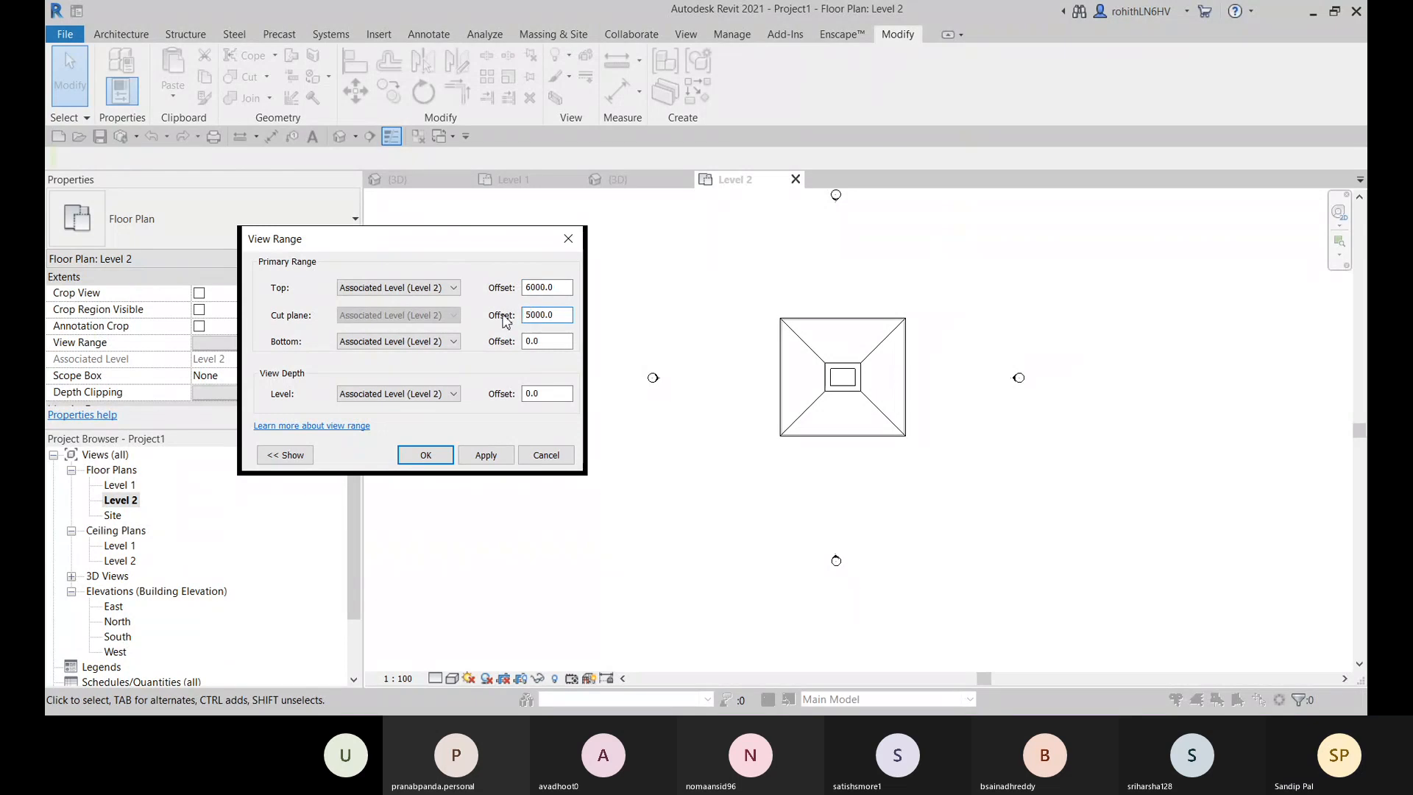
left_click(486, 455)
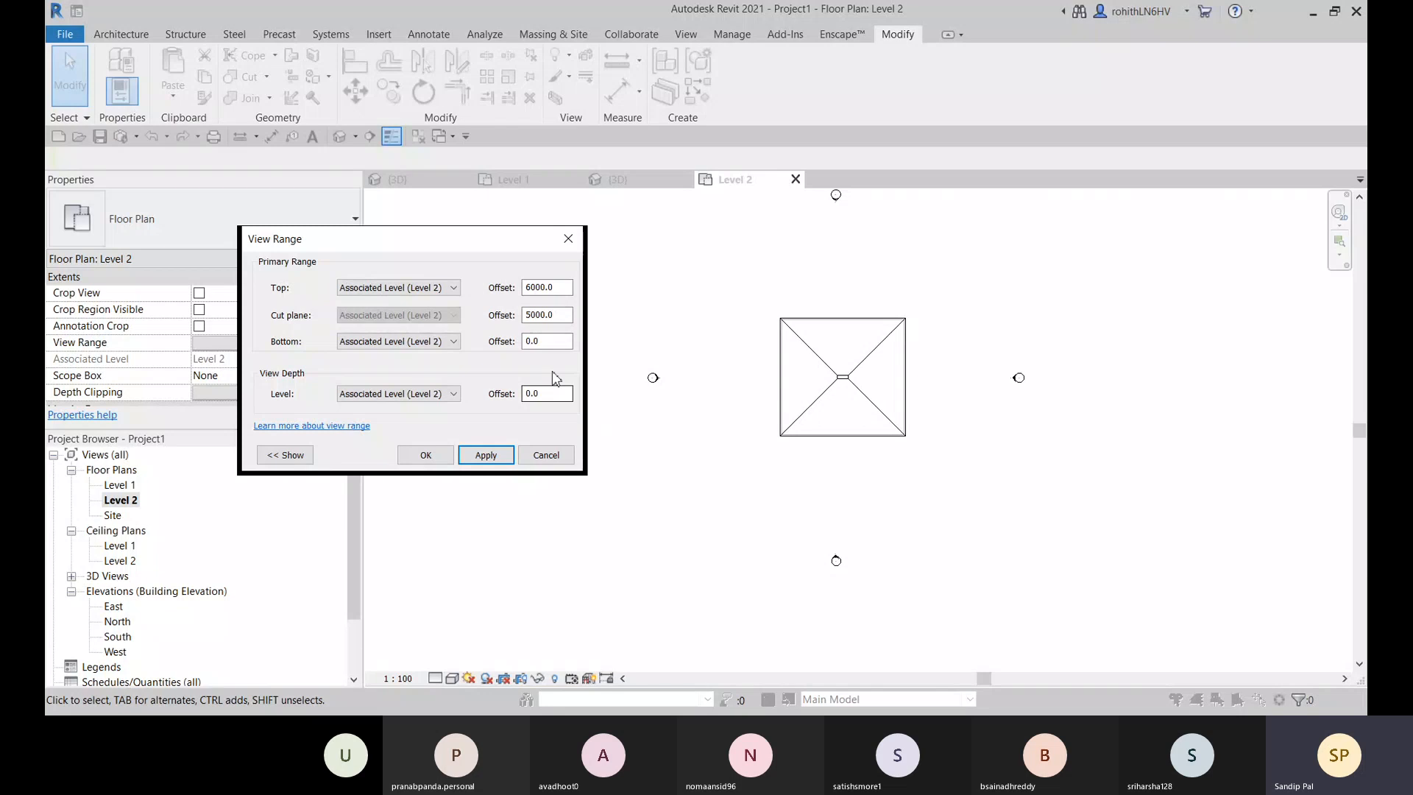
Step: Set the cut plane offset to 5500 and accept the view range settings
left_click(534, 315)
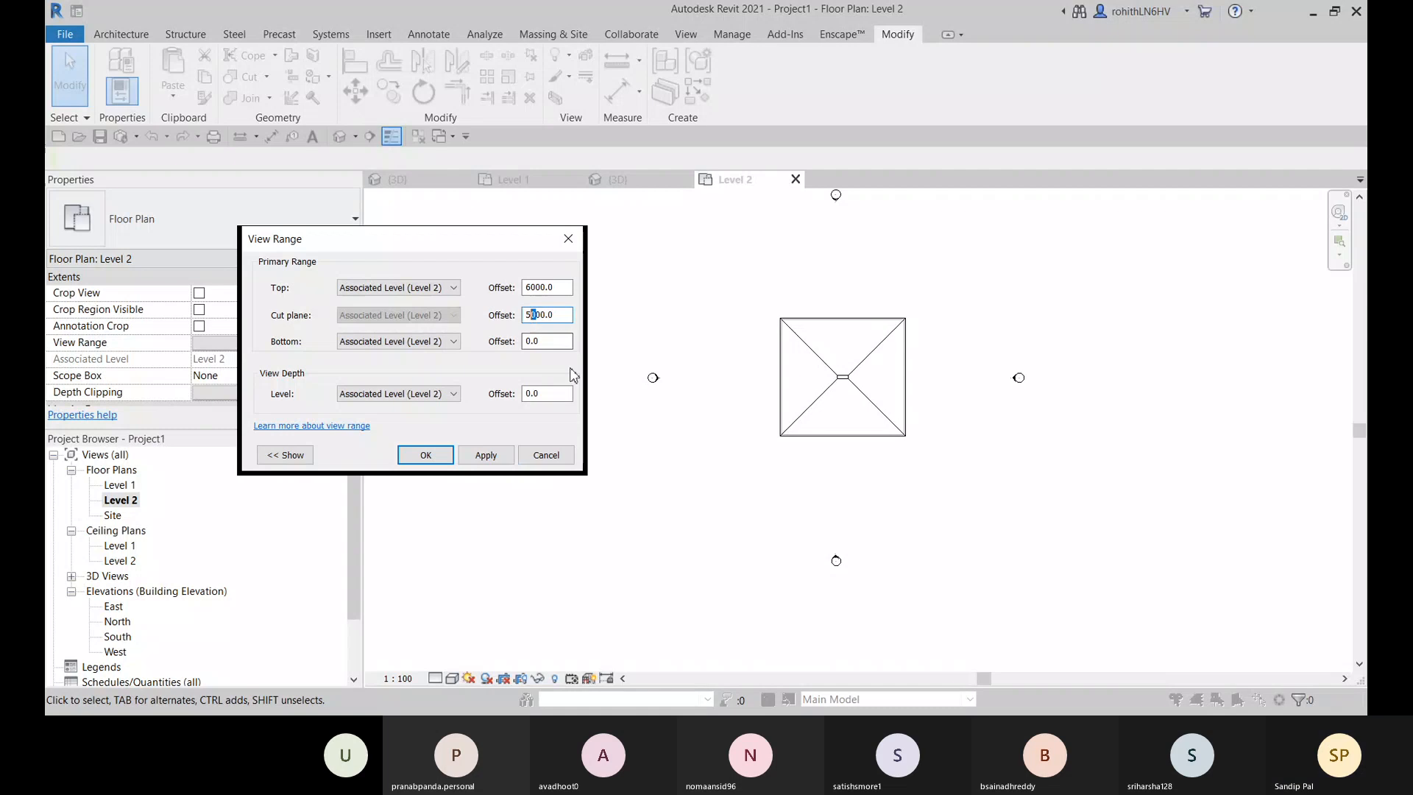
left_click(502, 459)
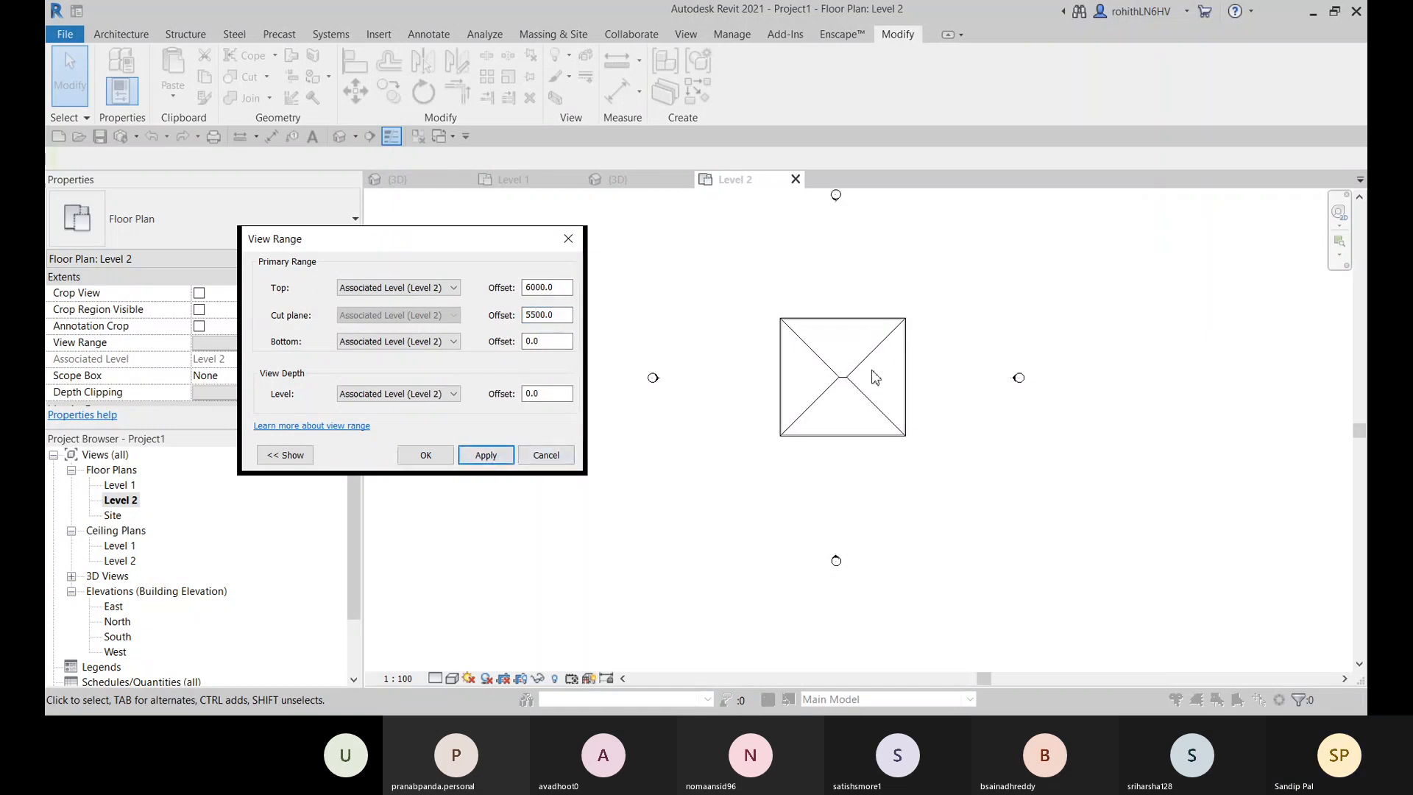
left_click(426, 456)
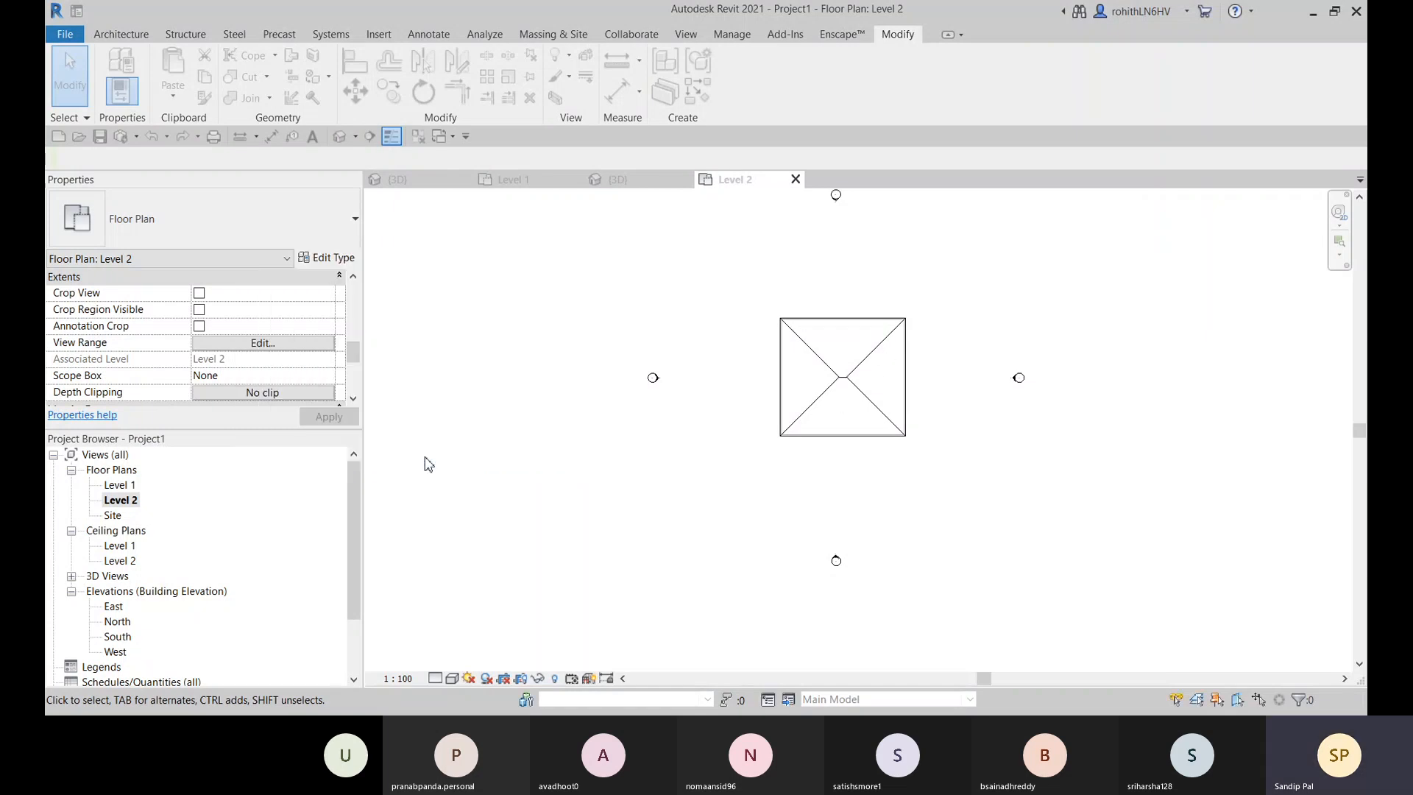
Step: Edit the roof's footprint so that the north and south boundary lines no longer define a slope, and finish the sketch
left_click(893, 397)
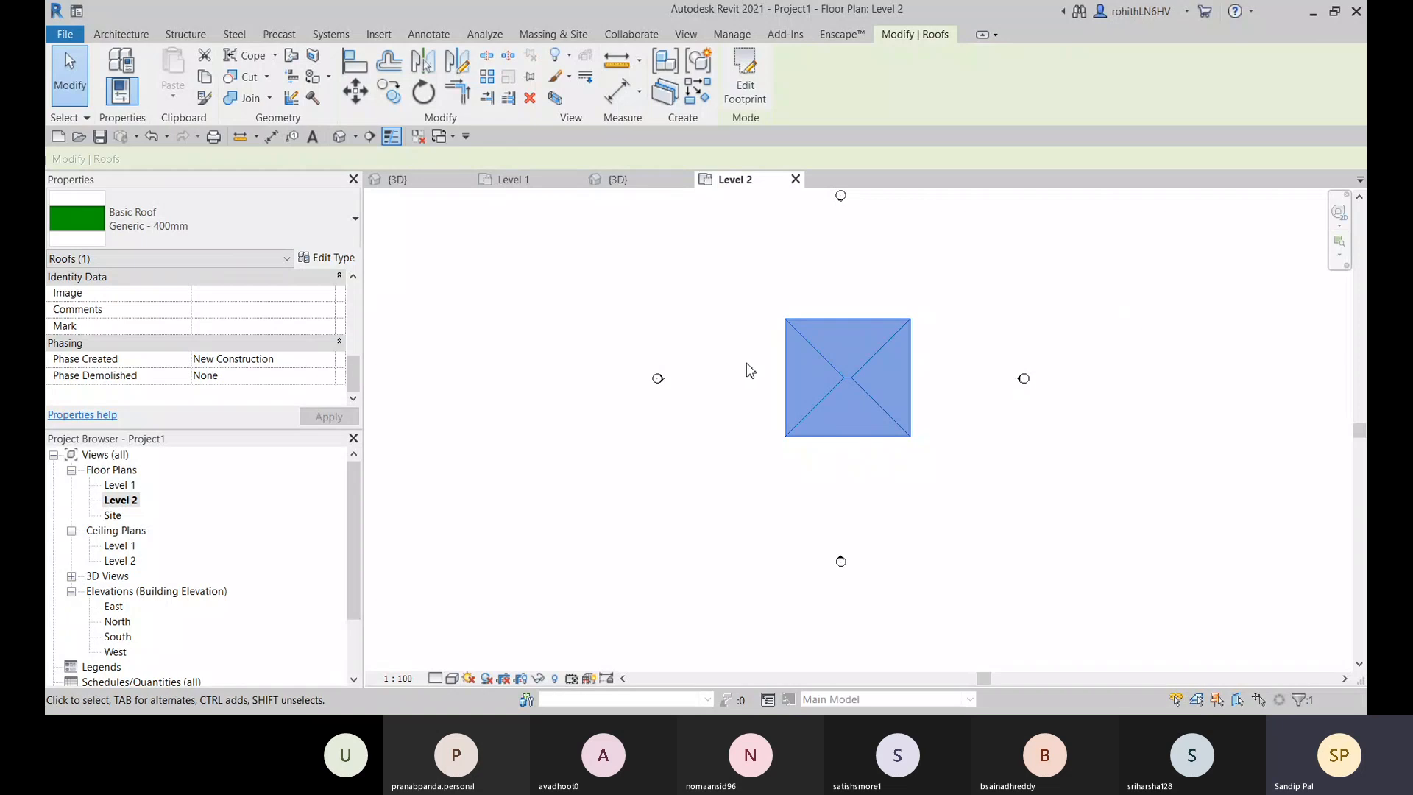
left_click(745, 81)
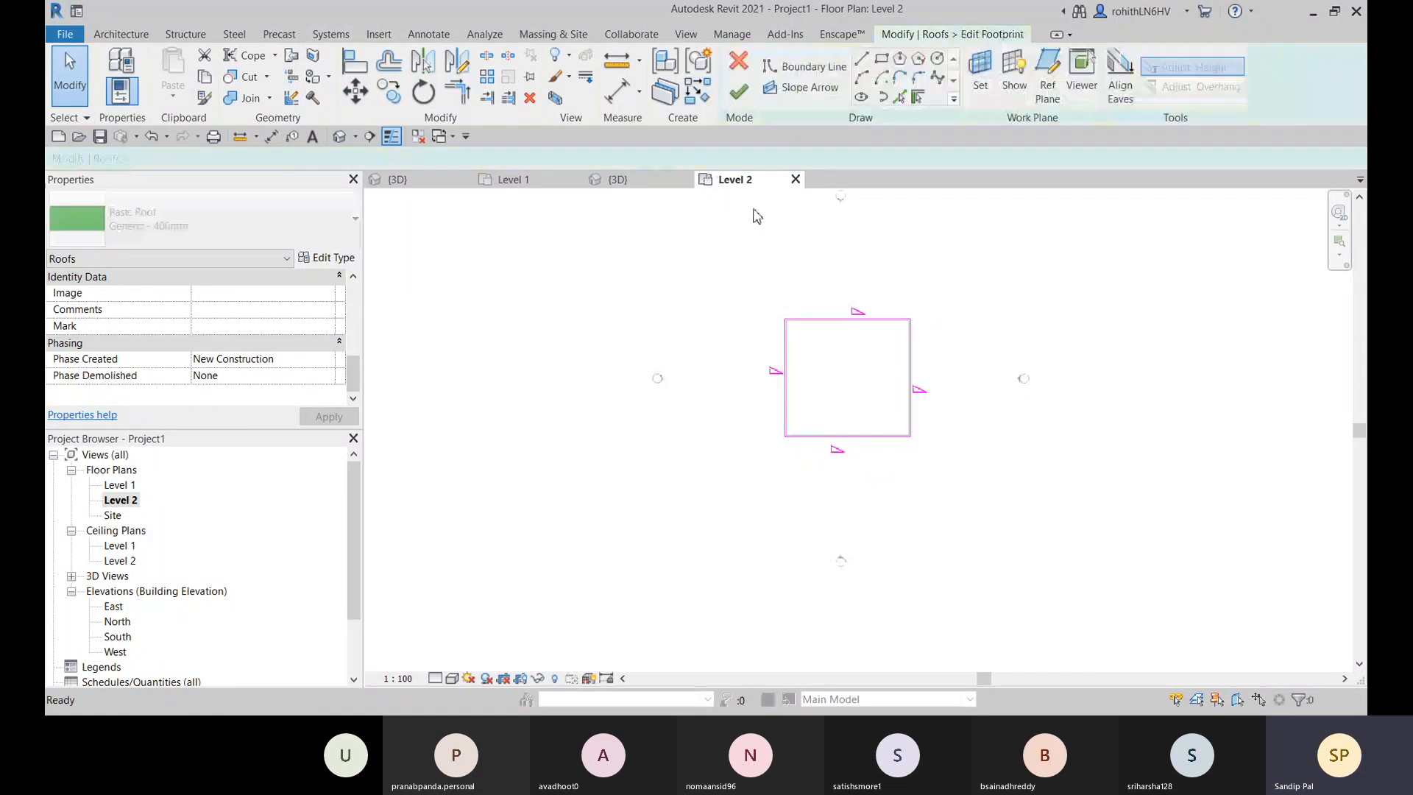
scroll(848, 326, "up", 3)
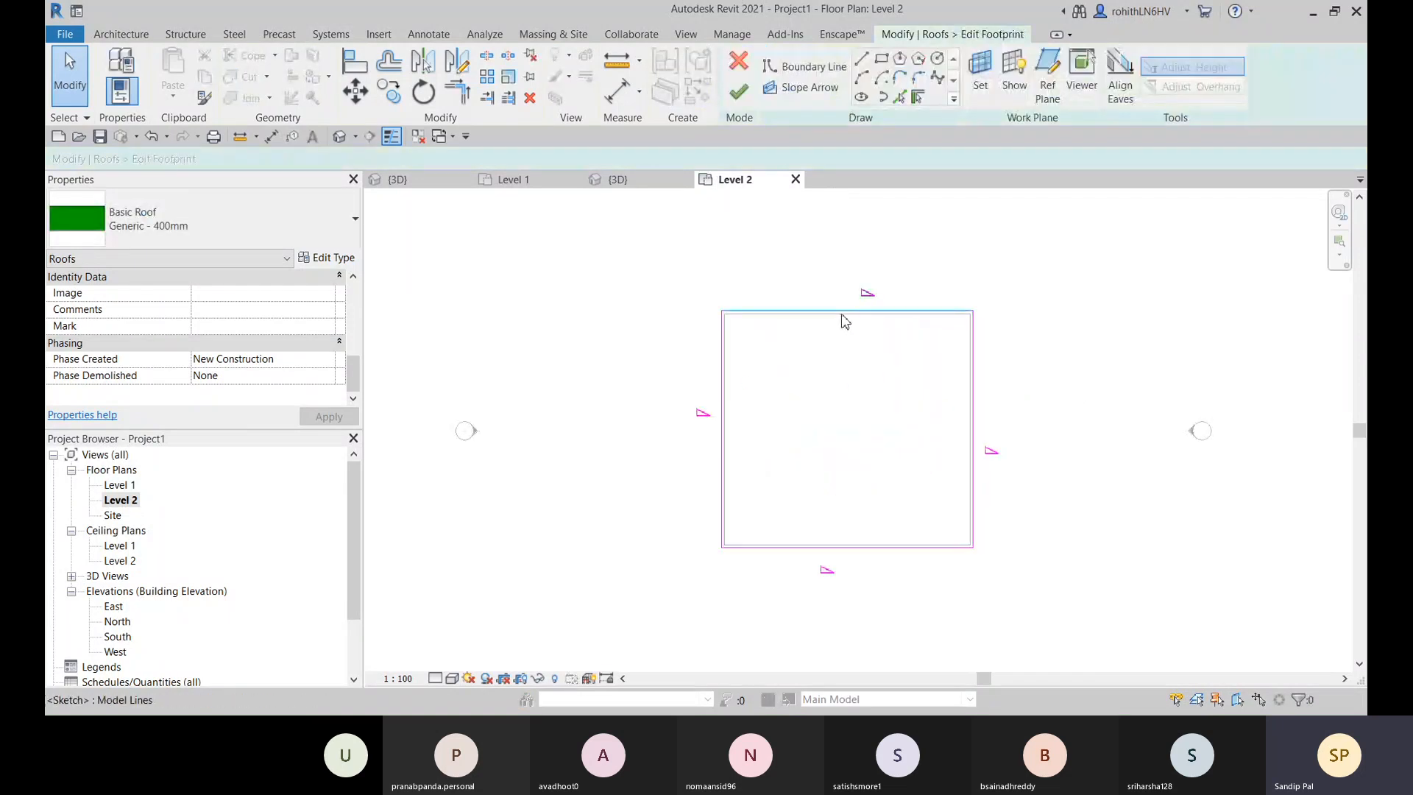
left_click(843, 312)
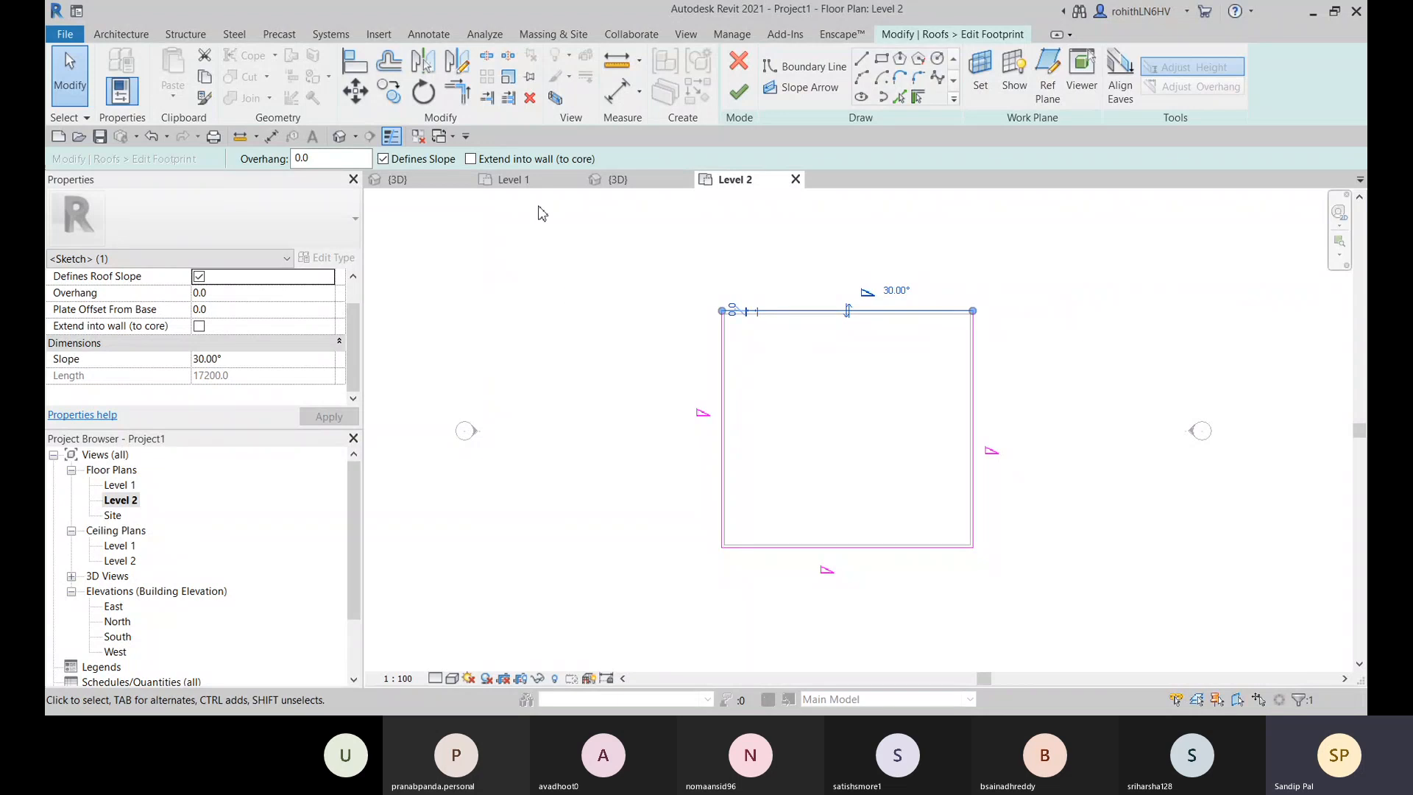
left_click(383, 160)
left_click(1082, 366)
left_click(846, 547)
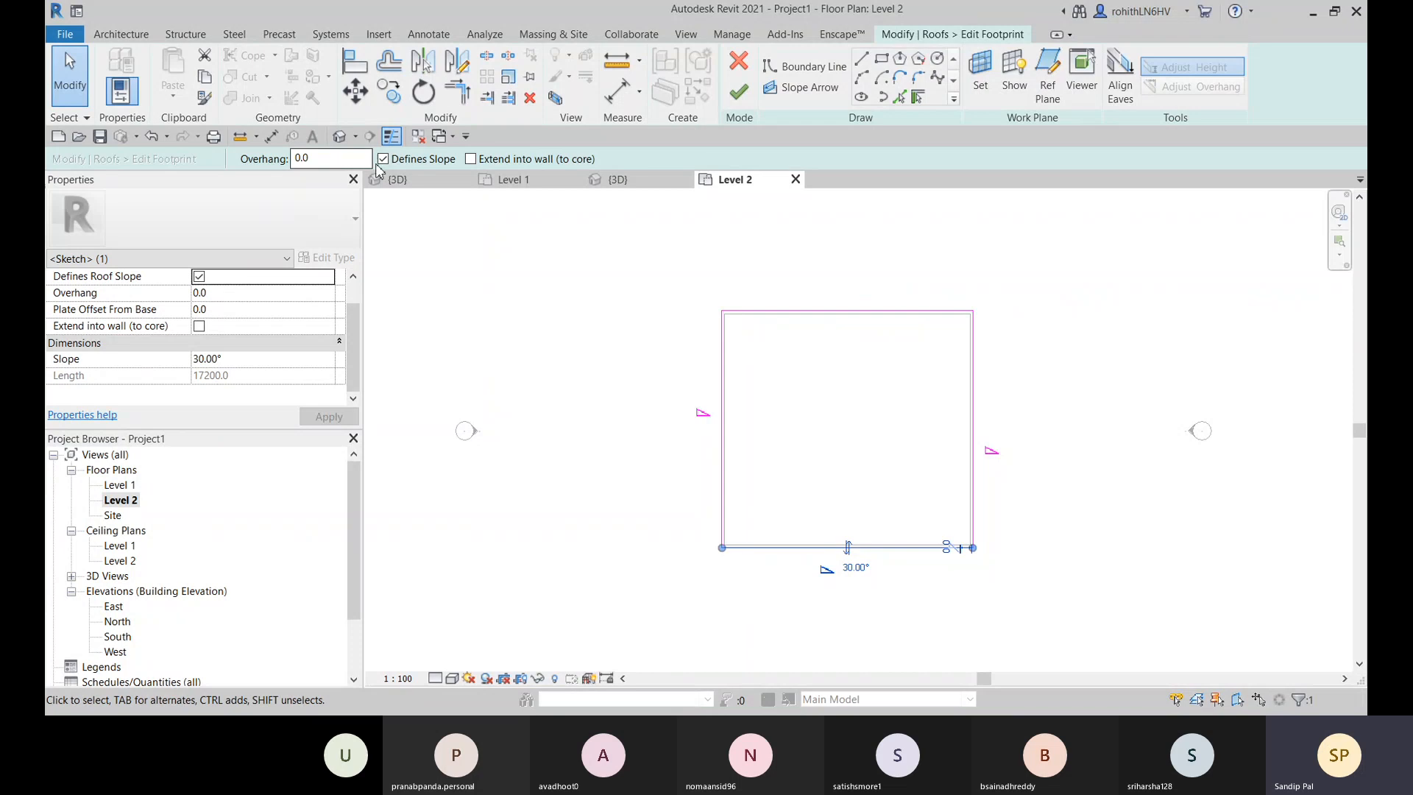
left_click(384, 159)
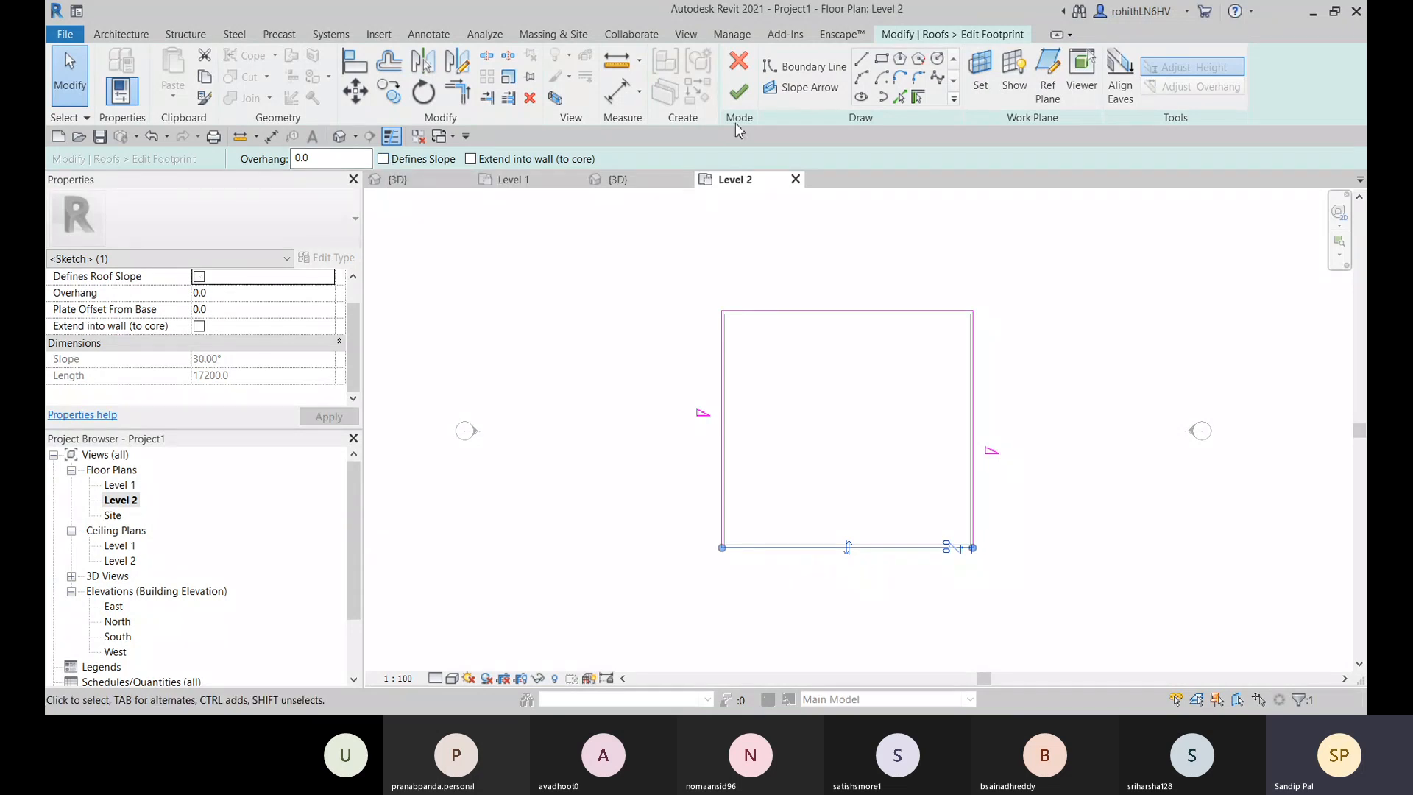
left_click(749, 95)
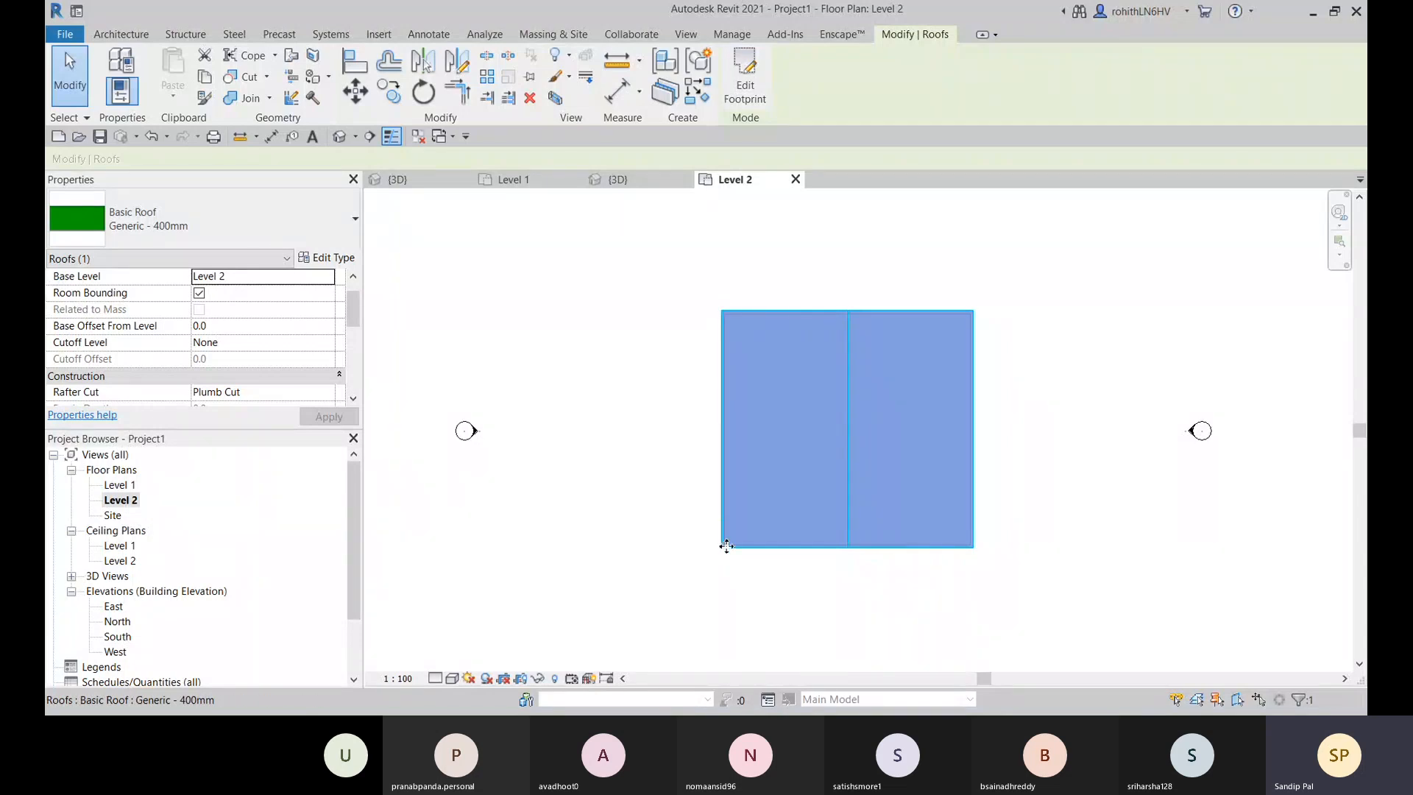
Step: Open the default 3D view and examine the gable roof and the open wall ends from several sides
left_click(602, 180)
key("Escape")
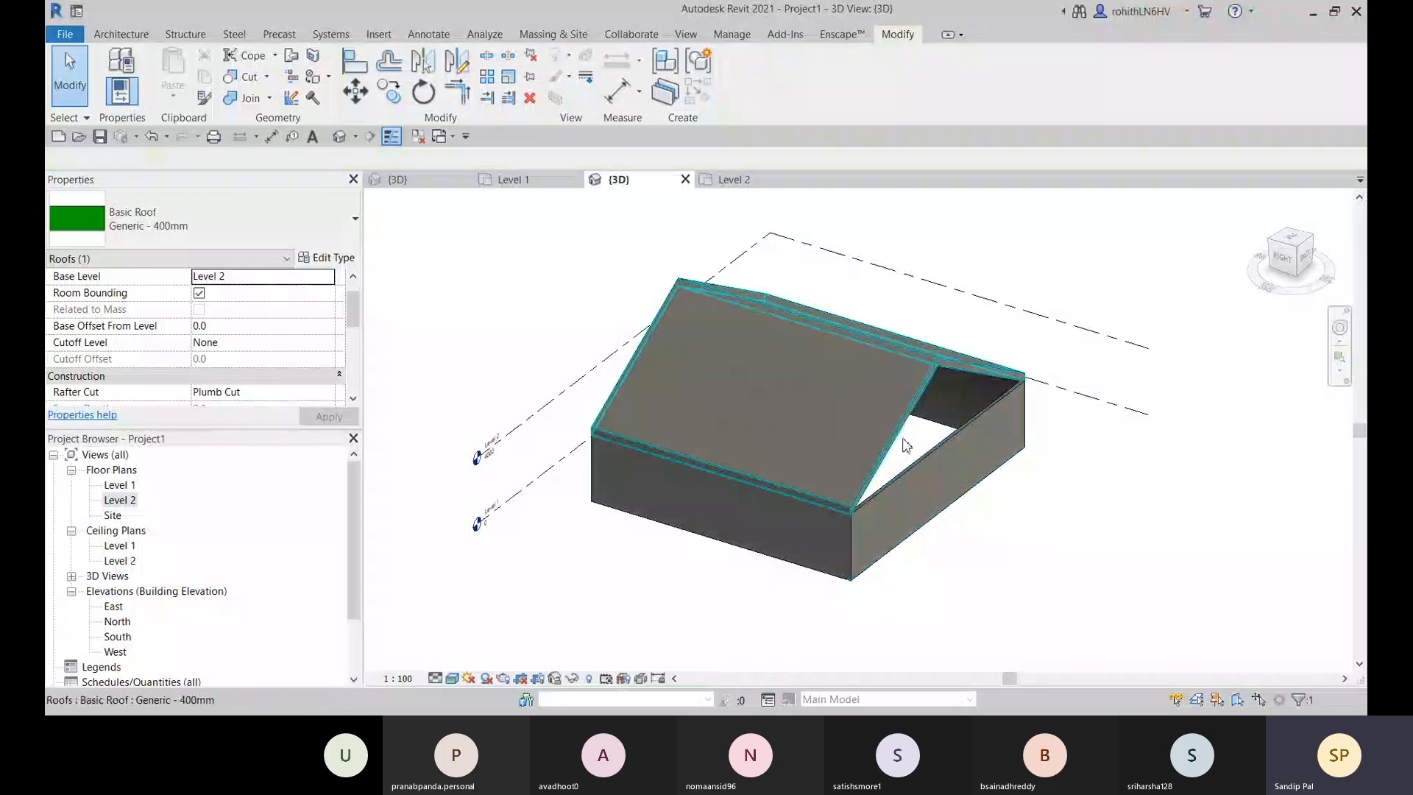
left_click(1041, 475)
middle_click_drag(987, 467, 694, 433, "shift")
middle_click_drag(814, 432, 643, 444, "shift")
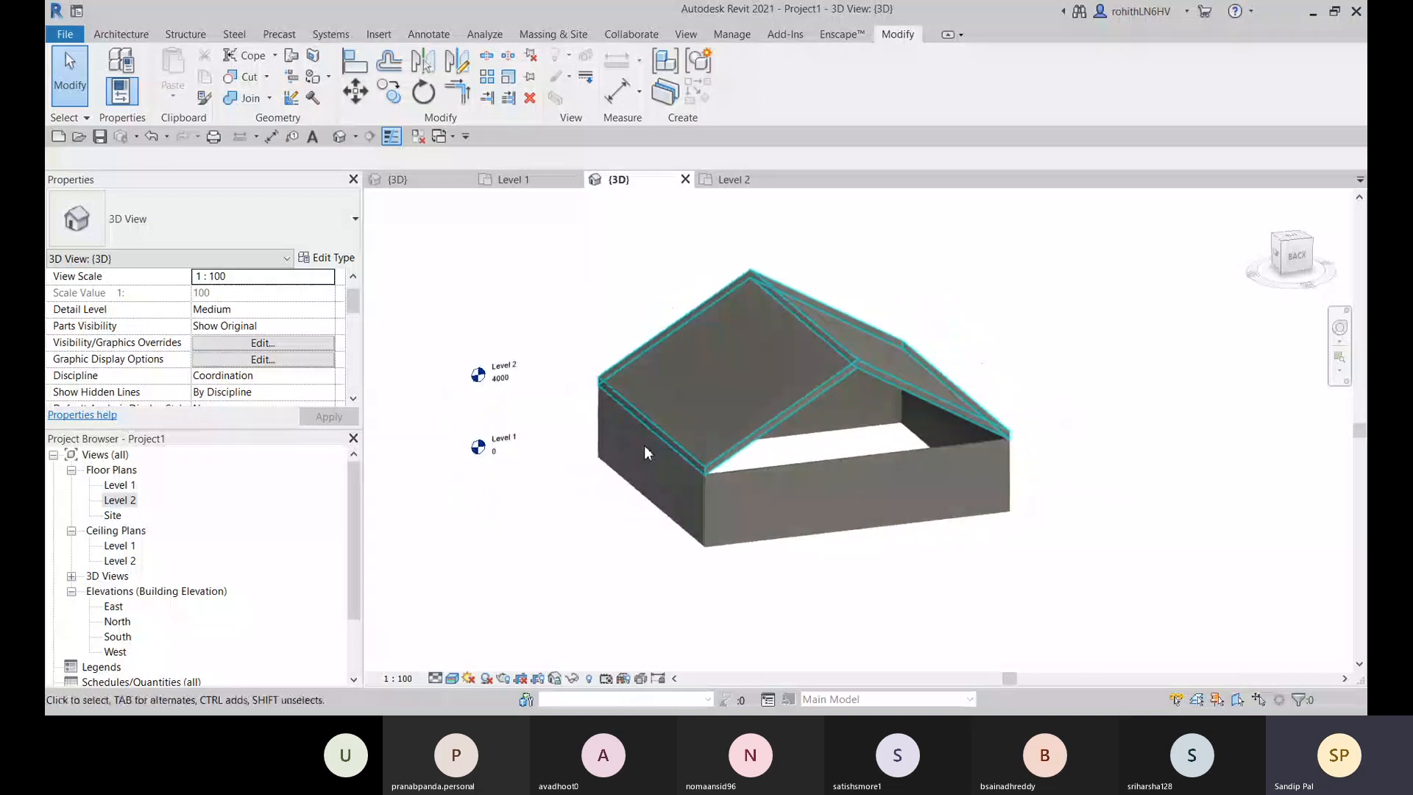
middle_click_drag(810, 355, 813, 293, "shift")
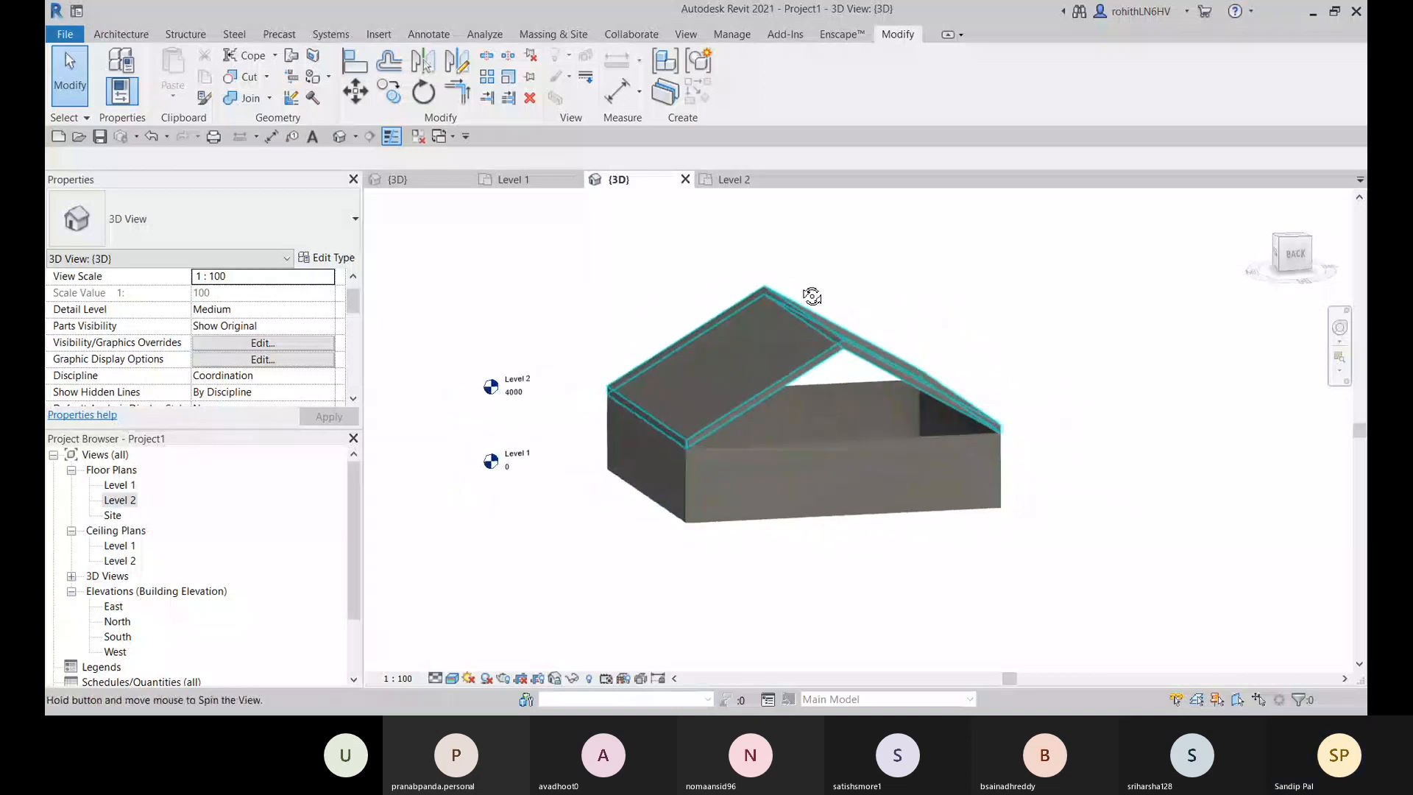
middle_click_drag(630, 452, 638, 508, "shift")
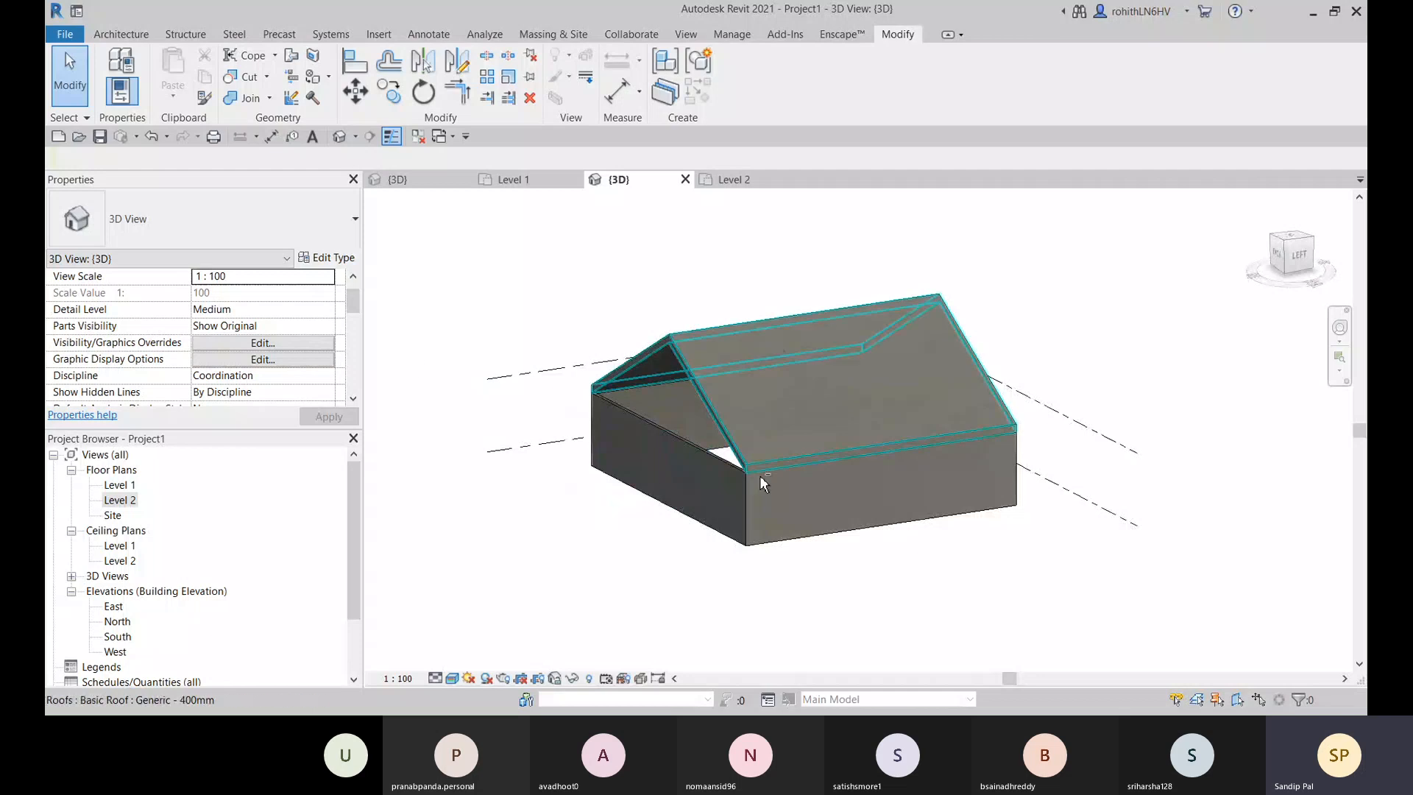
middle_click_drag(759, 475, 785, 347, "shift")
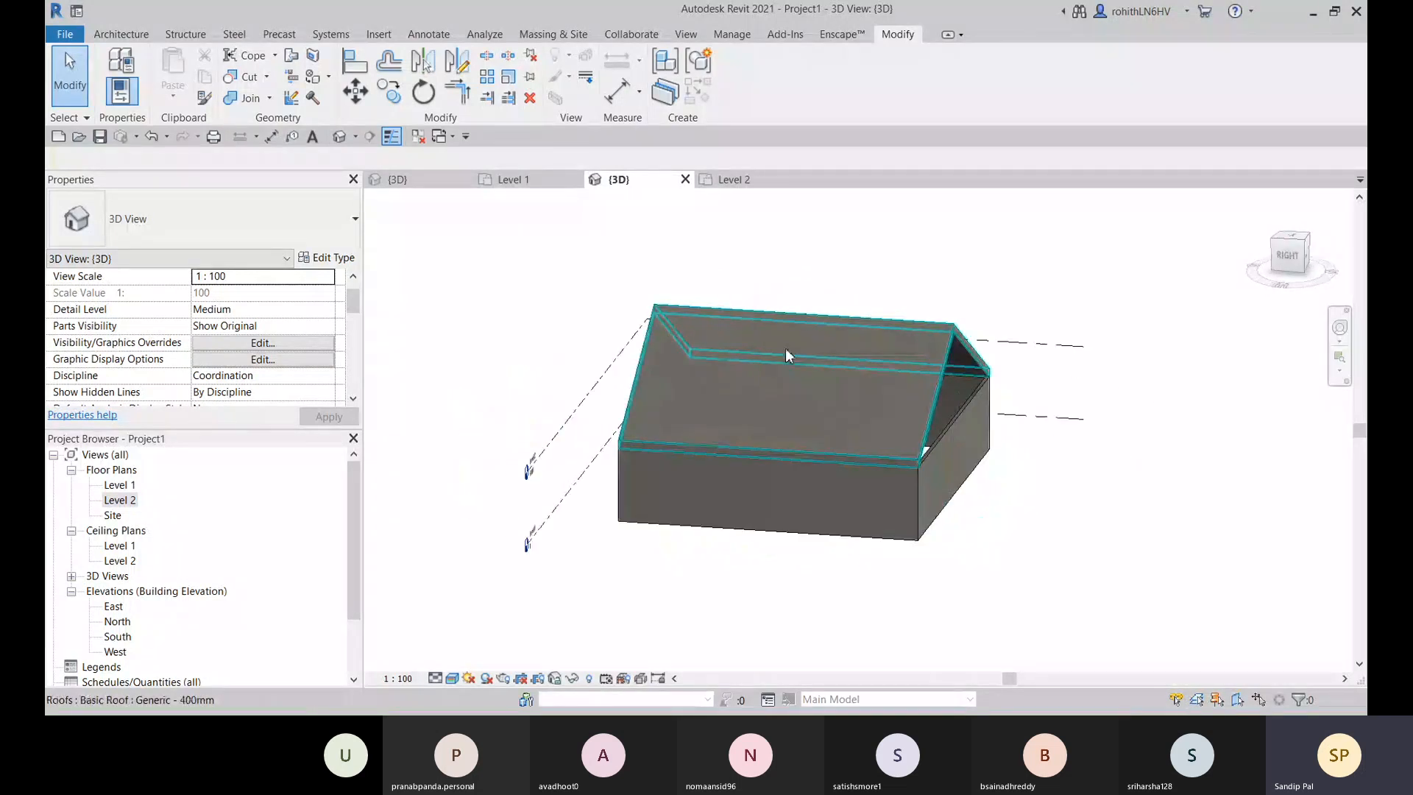
left_click(813, 355)
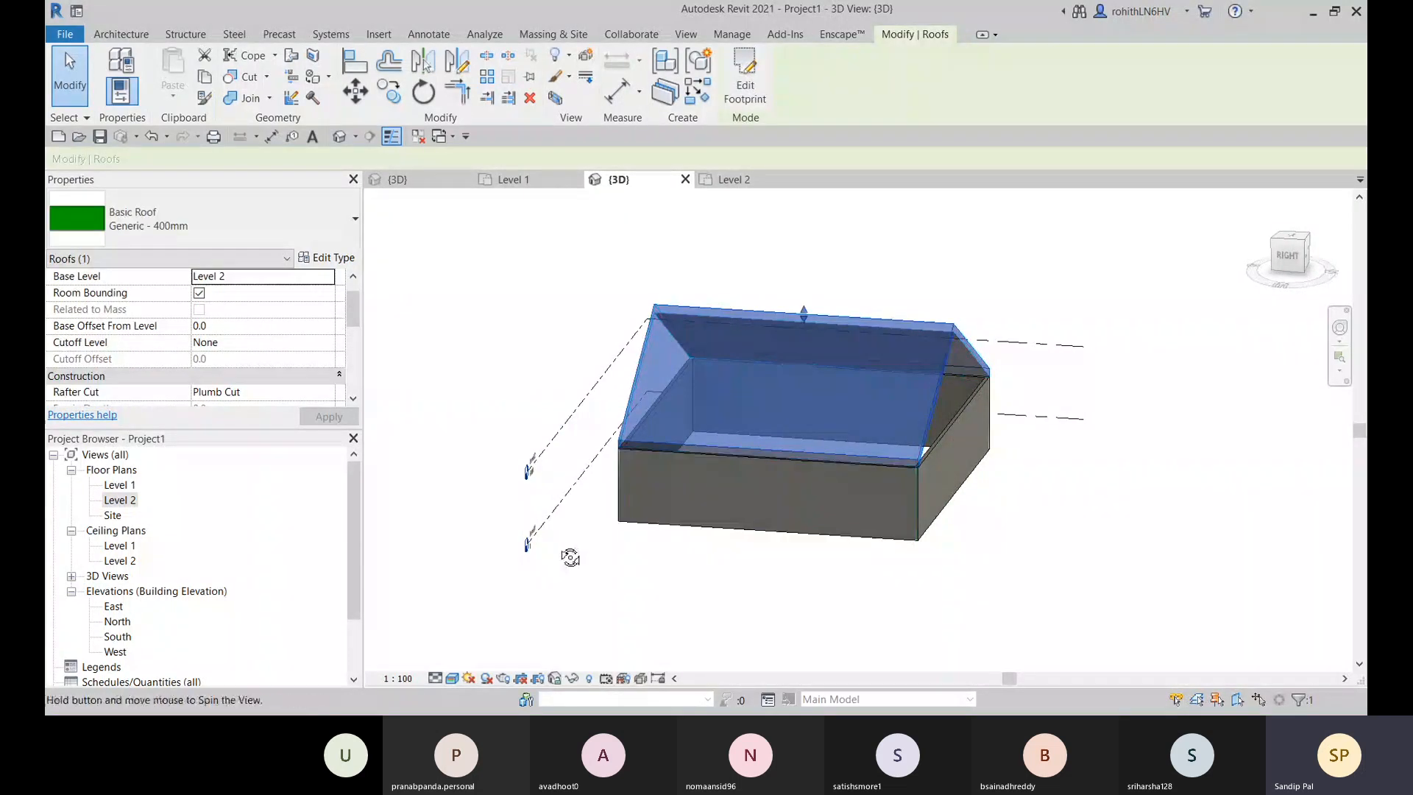
middle_click_drag(571, 559, 638, 388, "shift")
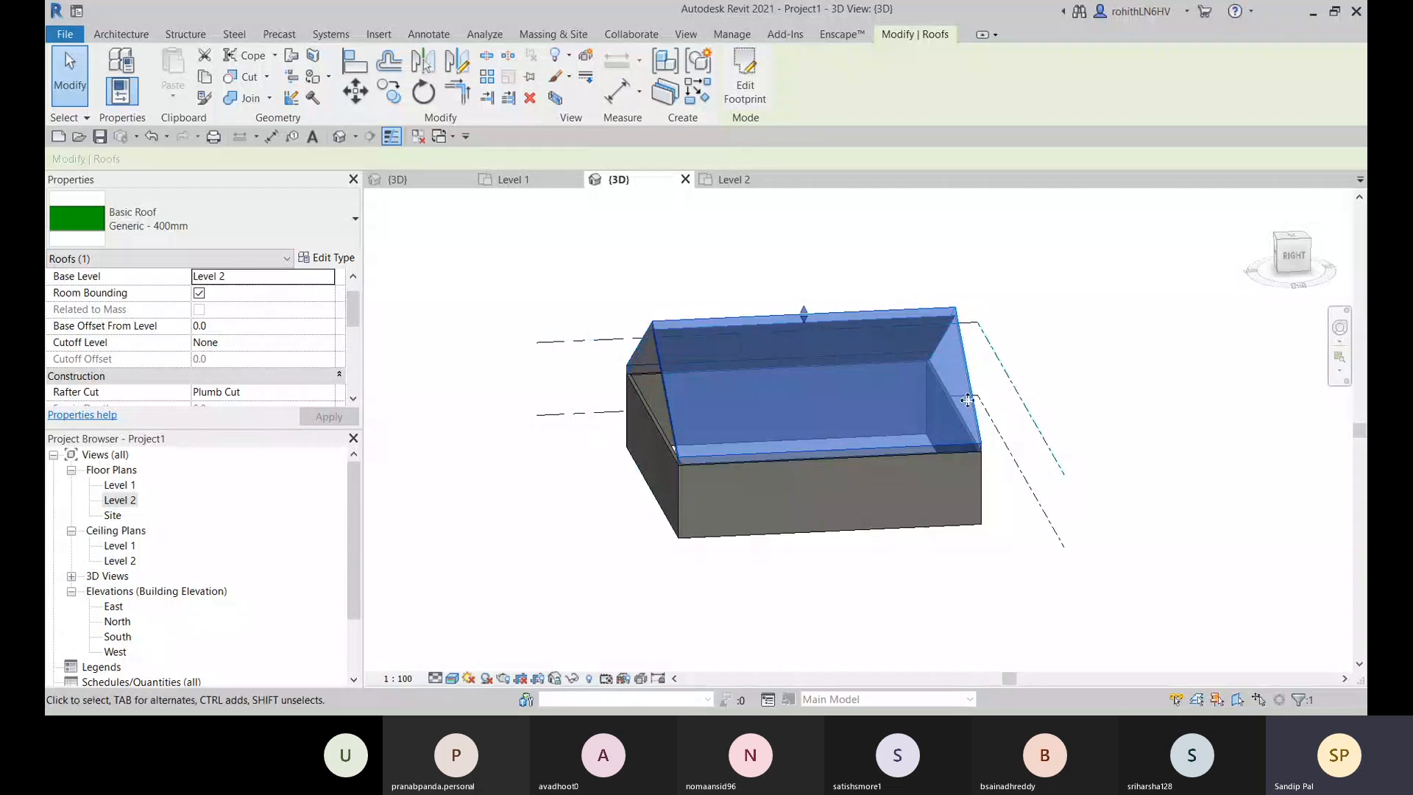
middle_click_drag(936, 418, 448, 443, "shift")
middle_click_drag(779, 498, 864, 519, "shift")
Step: Attach the tops of both gable end walls to the roof so they fill the open ends
left_click(861, 517)
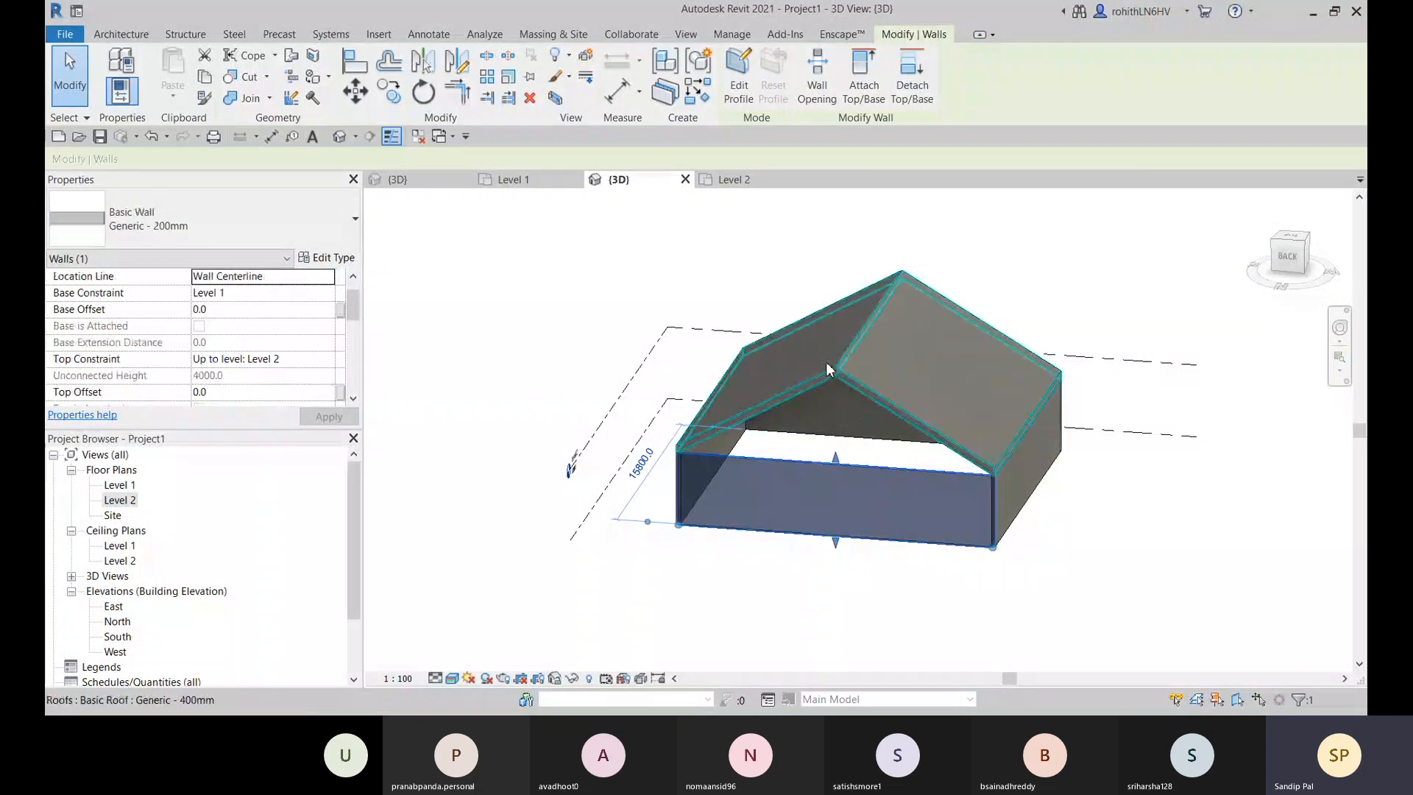
middle_click_drag(911, 516, 883, 454, "shift")
left_click(857, 431)
left_click(791, 510, "ctrl")
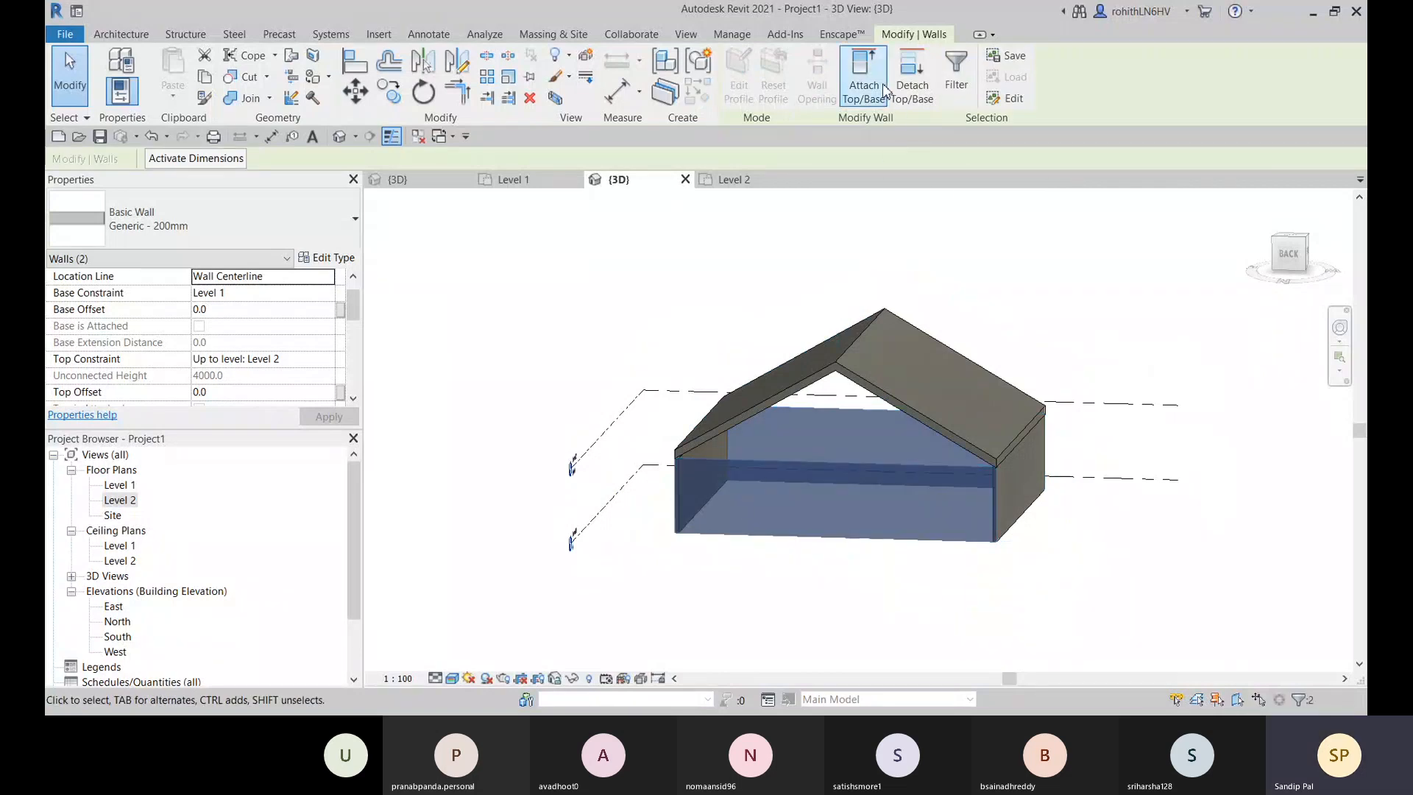
left_click(864, 78)
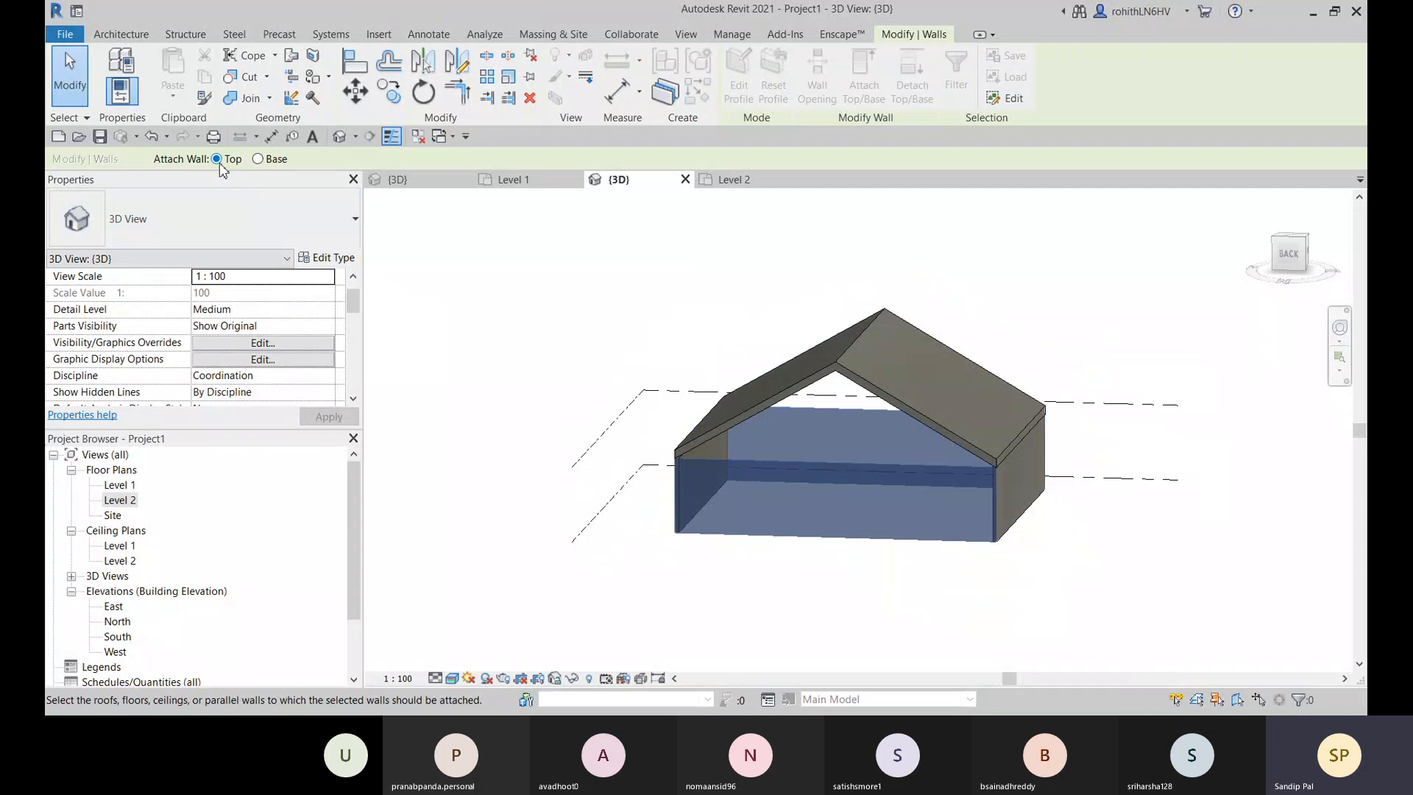
left_click(869, 368)
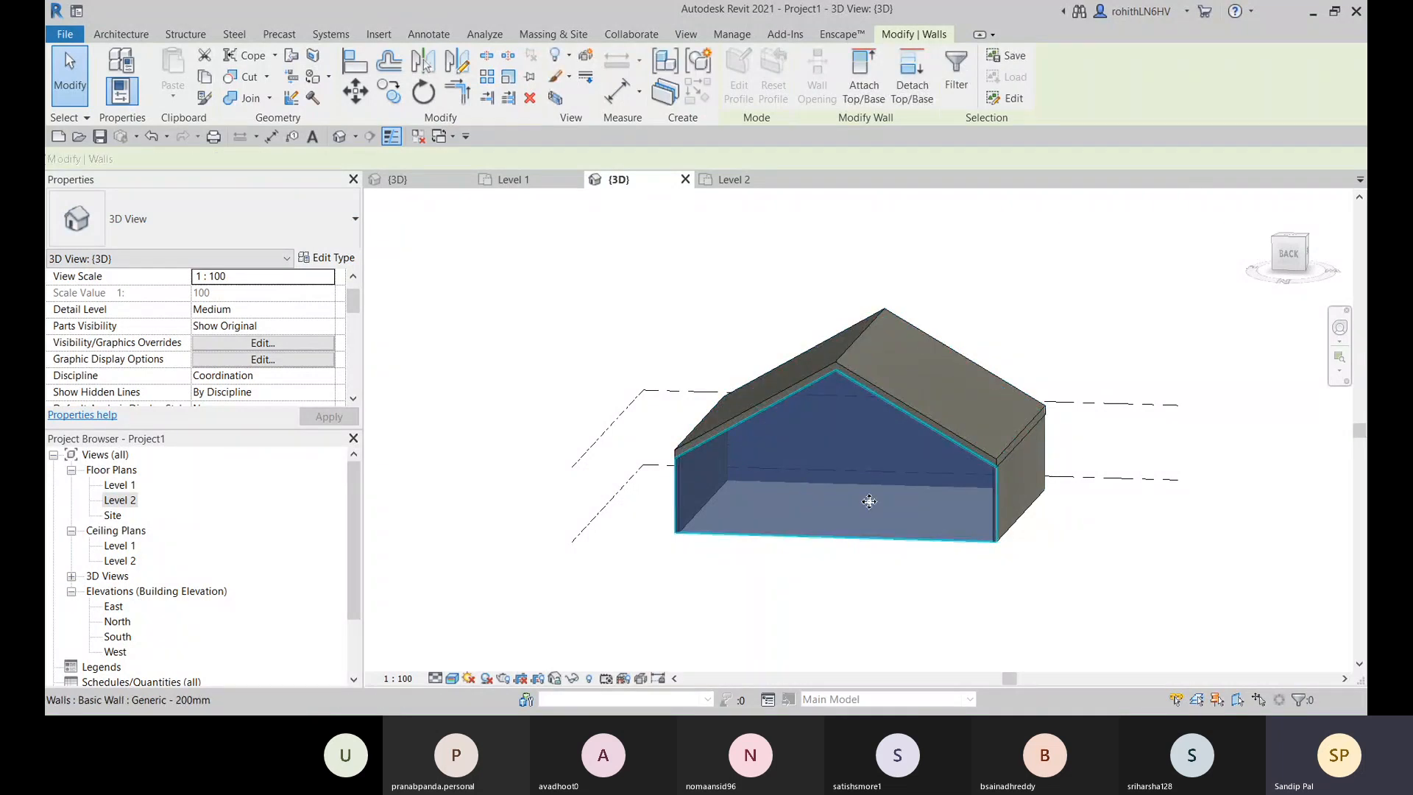
middle_click_drag(868, 495, 862, 469)
middle_click_drag(786, 596, 862, 587, "shift")
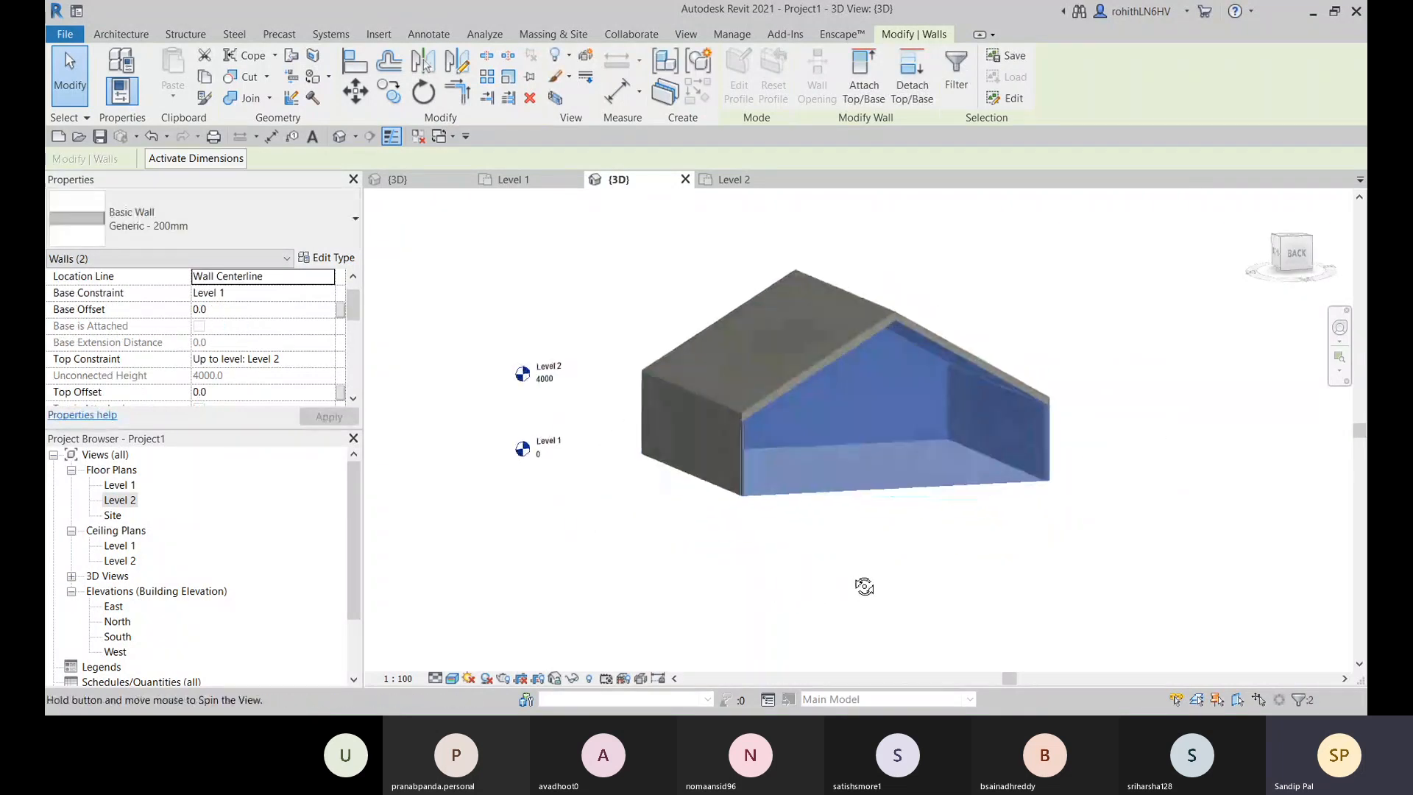
left_click(868, 542)
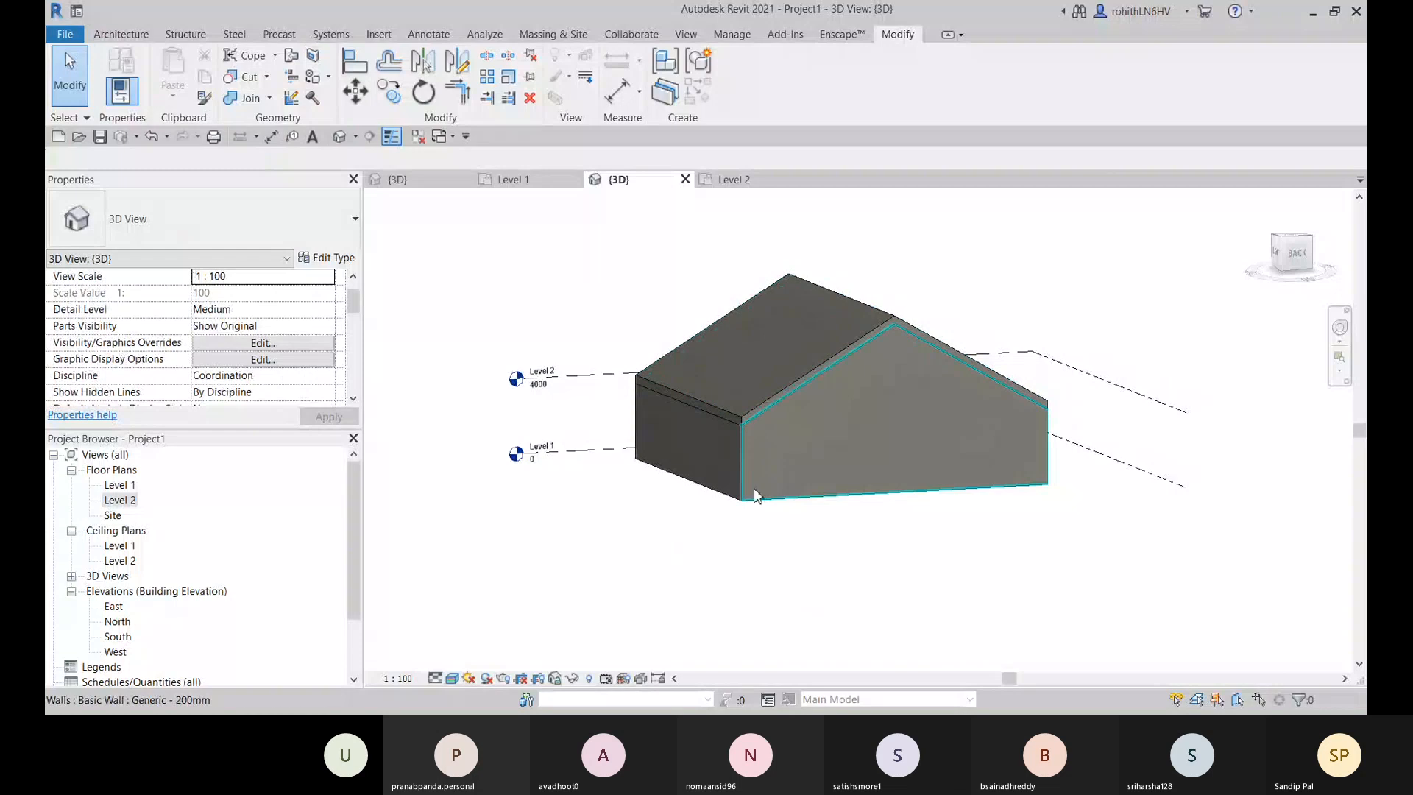
Step: Attach the top of the side wall under the sloping eave to the roof
left_click(703, 438)
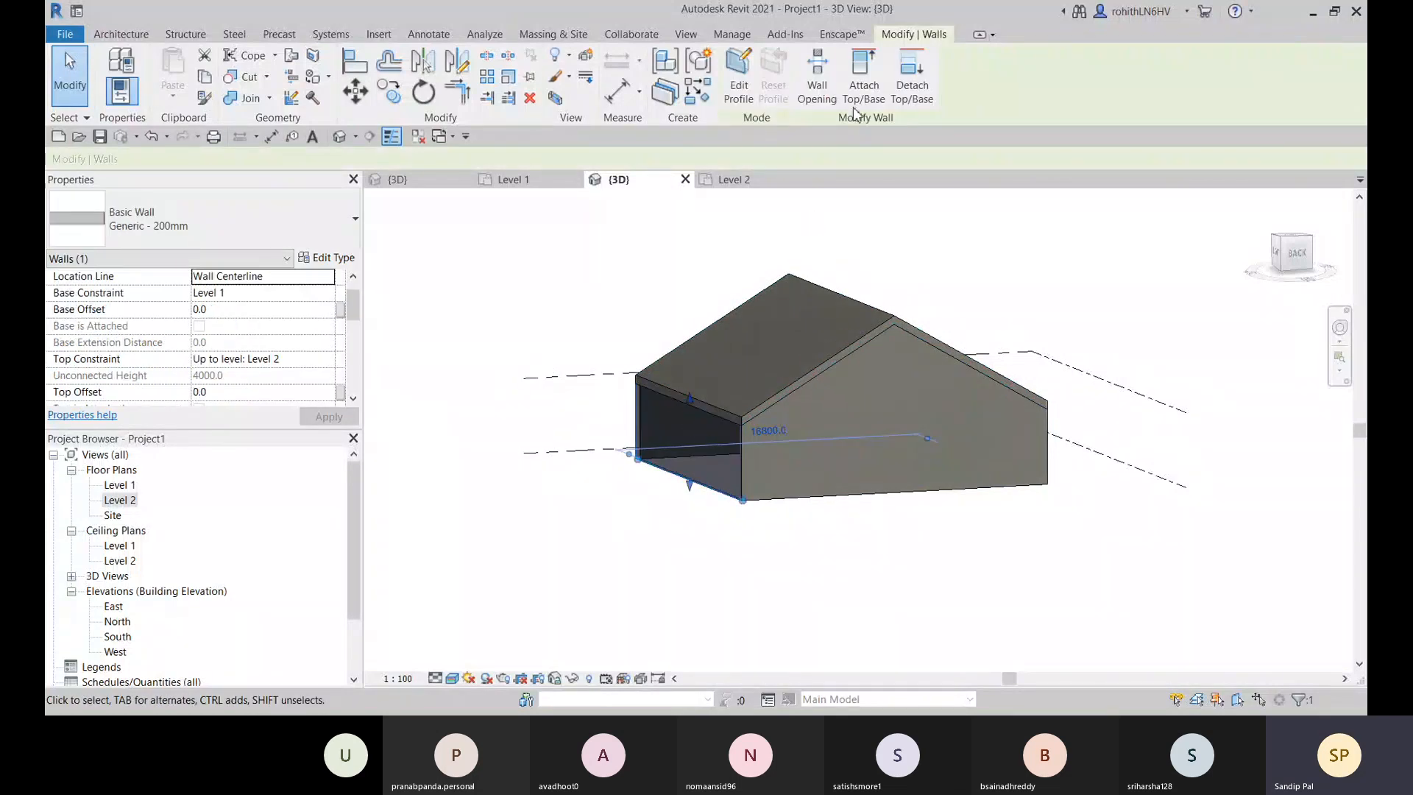
left_click(864, 74)
left_click(745, 352)
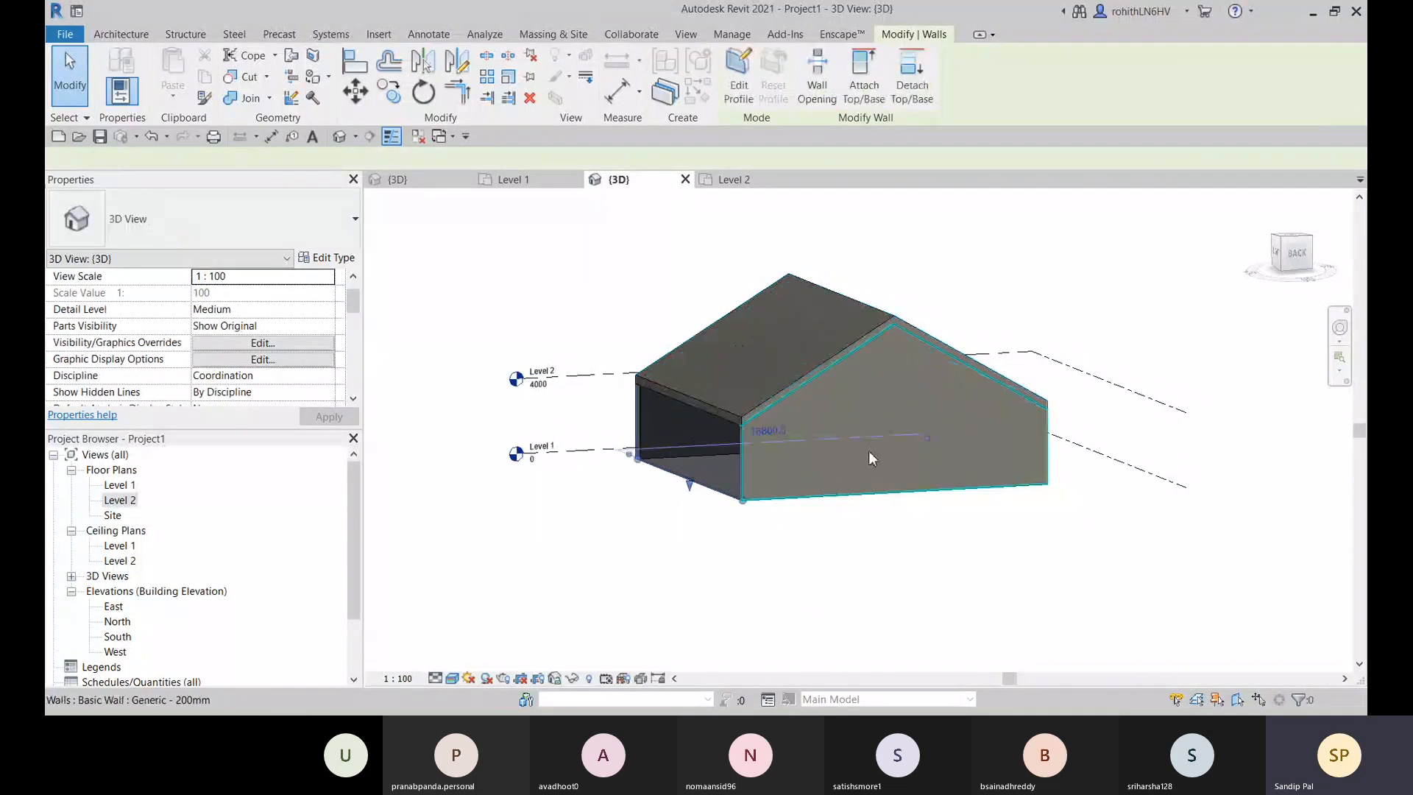
middle_click_drag(871, 461, 725, 404, "shift")
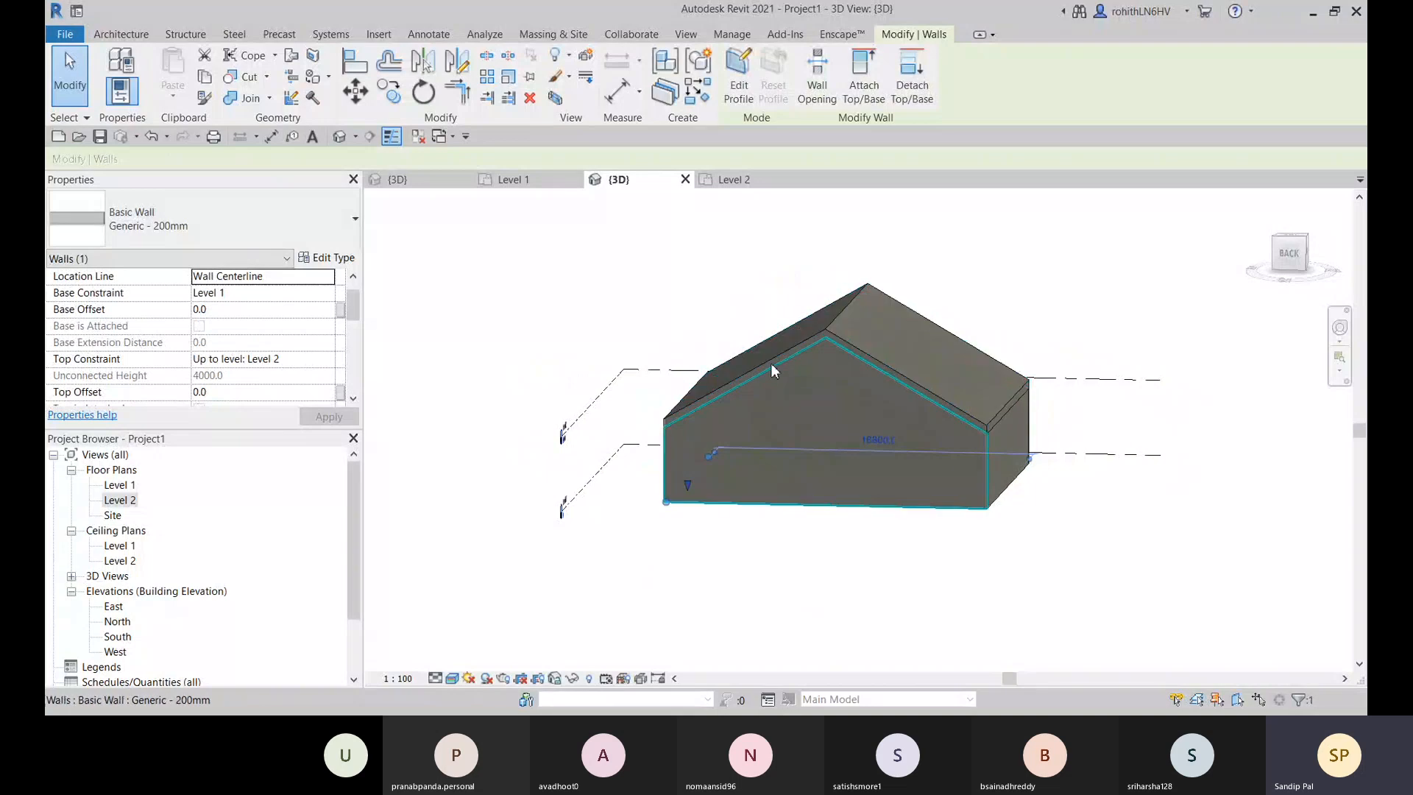
middle_click_drag(909, 512, 678, 422, "shift")
middle_click_drag(1047, 523, 841, 490, "shift")
left_click(788, 452)
left_click(864, 73)
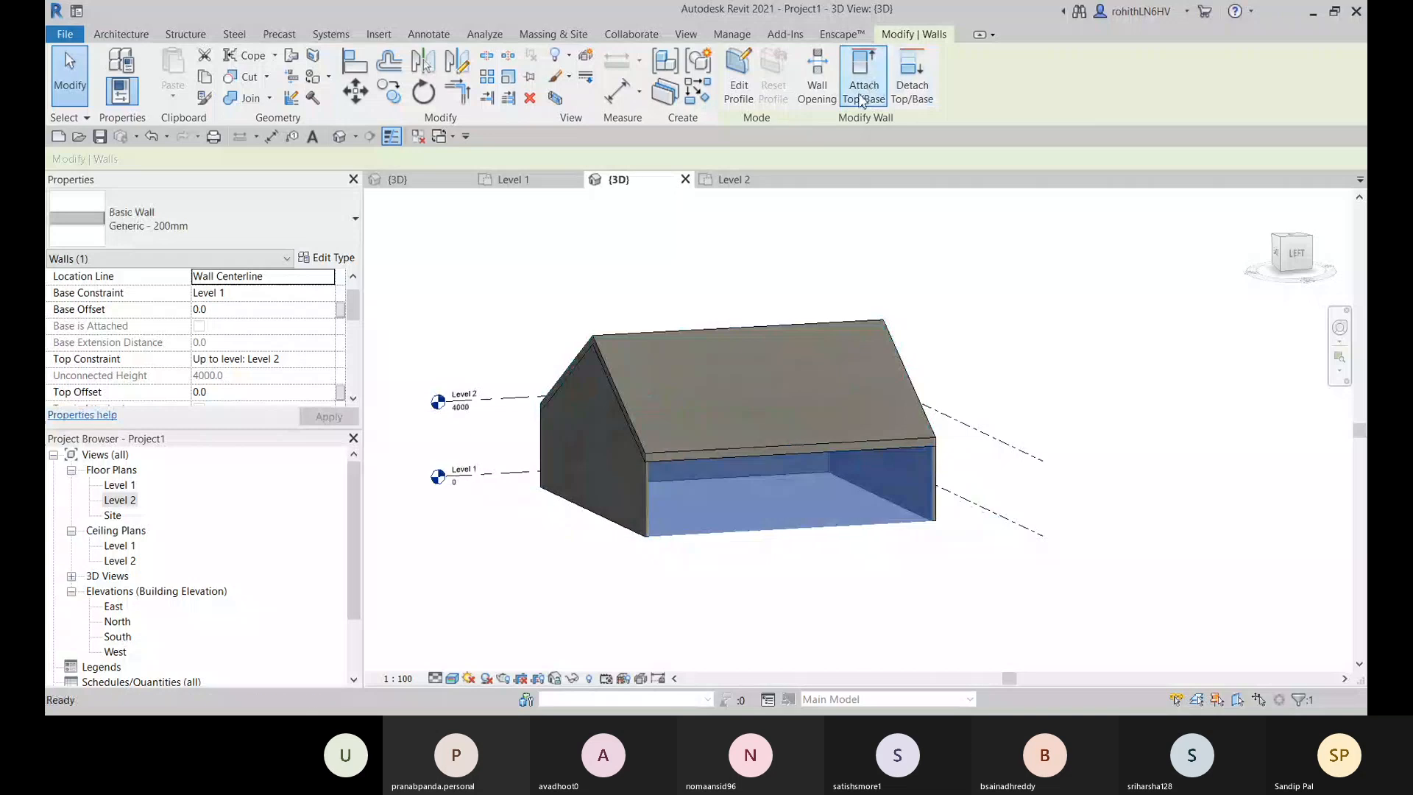
left_click(765, 401)
key("Escape")
key("Escape")
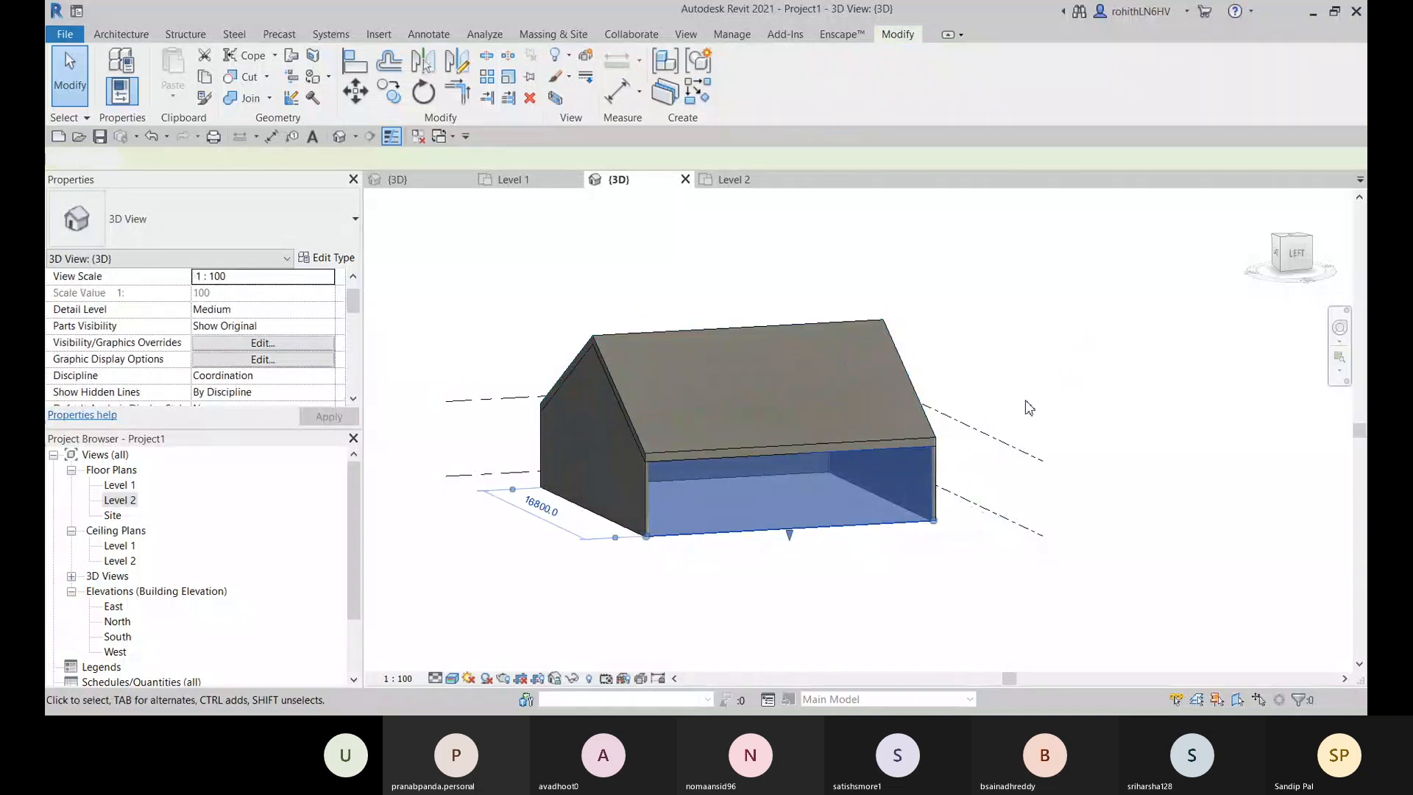
Step: Delete the gable roof from the building, leaving only the four walls
mouse_move(957, 537)
middle_mouse_down("shift")
mouse_move(994, 558)
mouse_move(981, 523)
mouse_move(959, 552)
middle_mouse_up("shift")
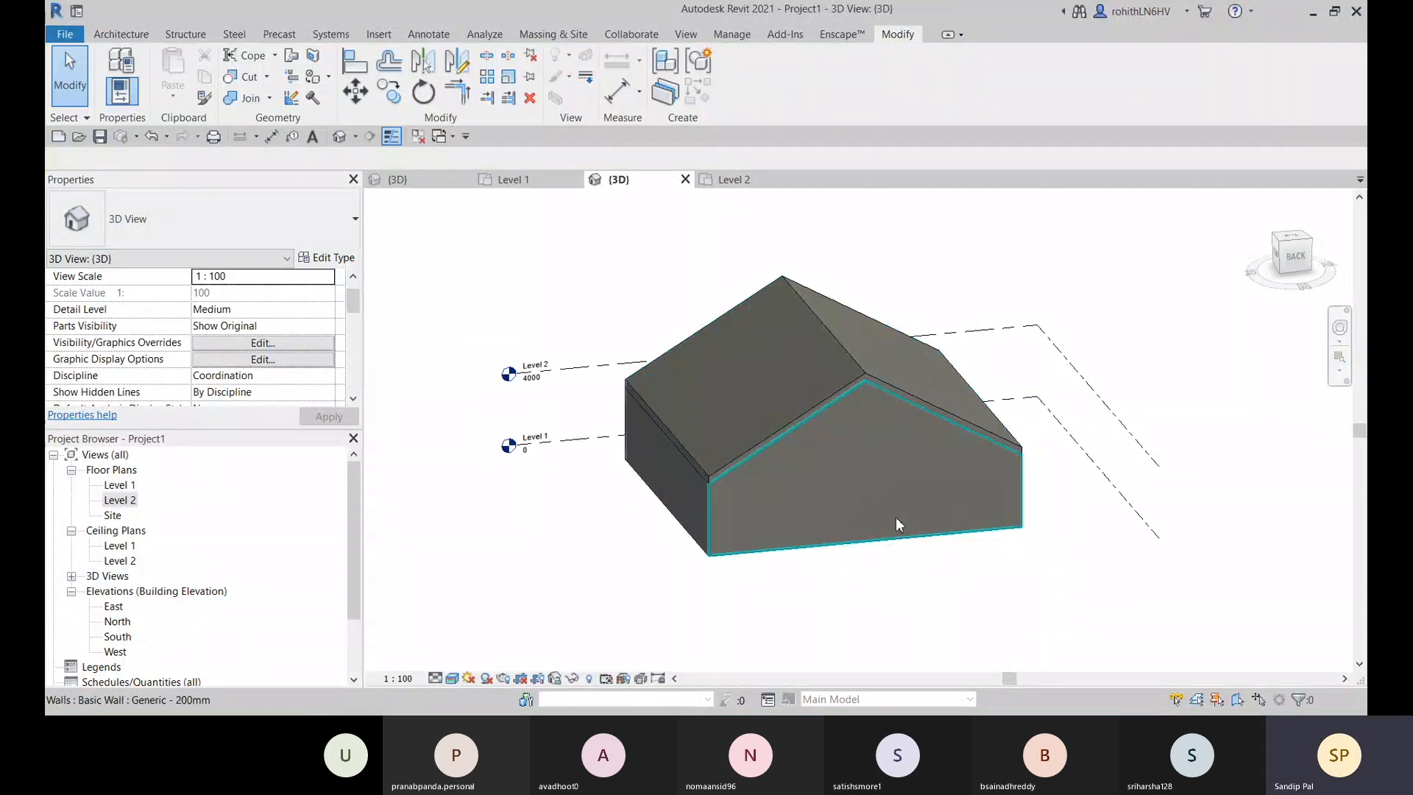
middle_click_drag(867, 547, 851, 568)
left_click(726, 345)
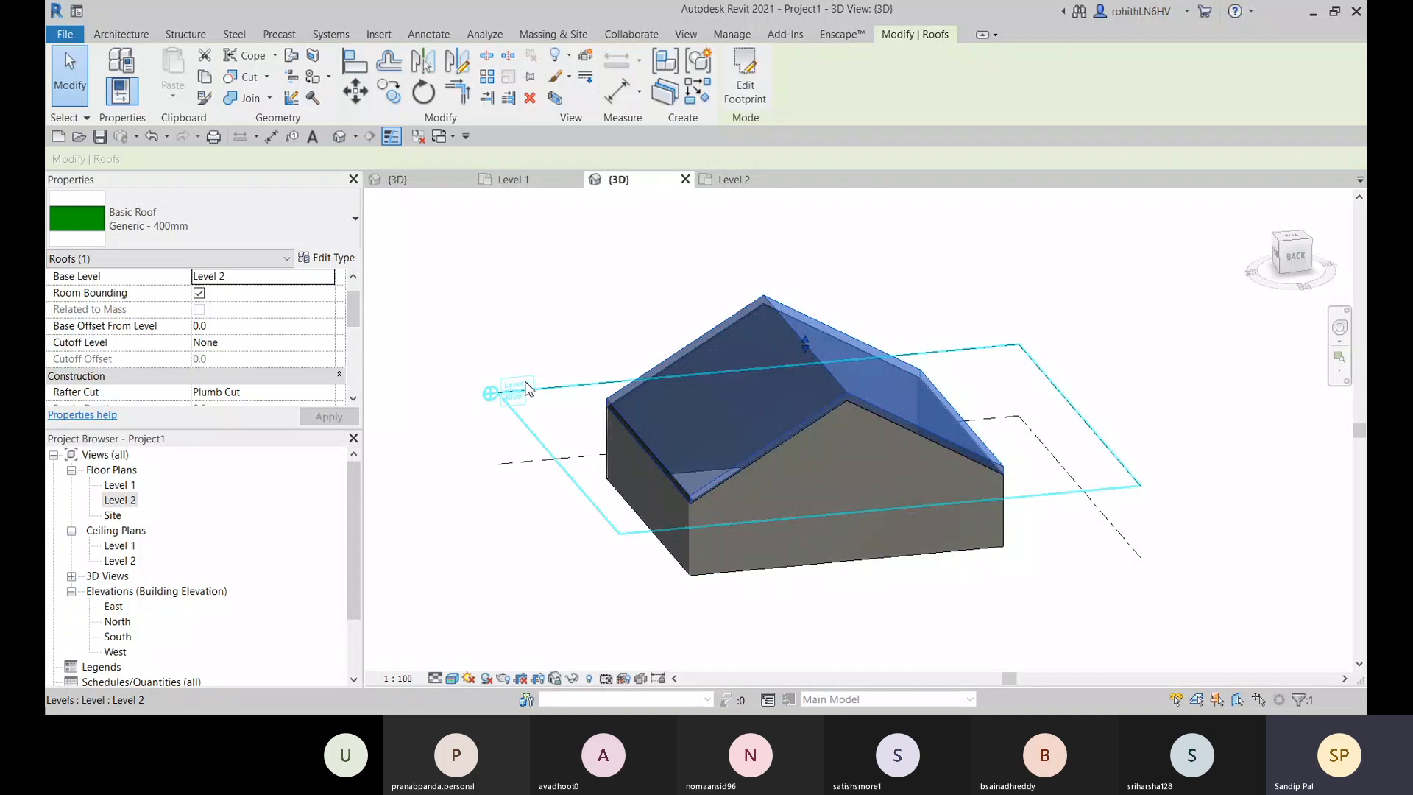
left_click(634, 317)
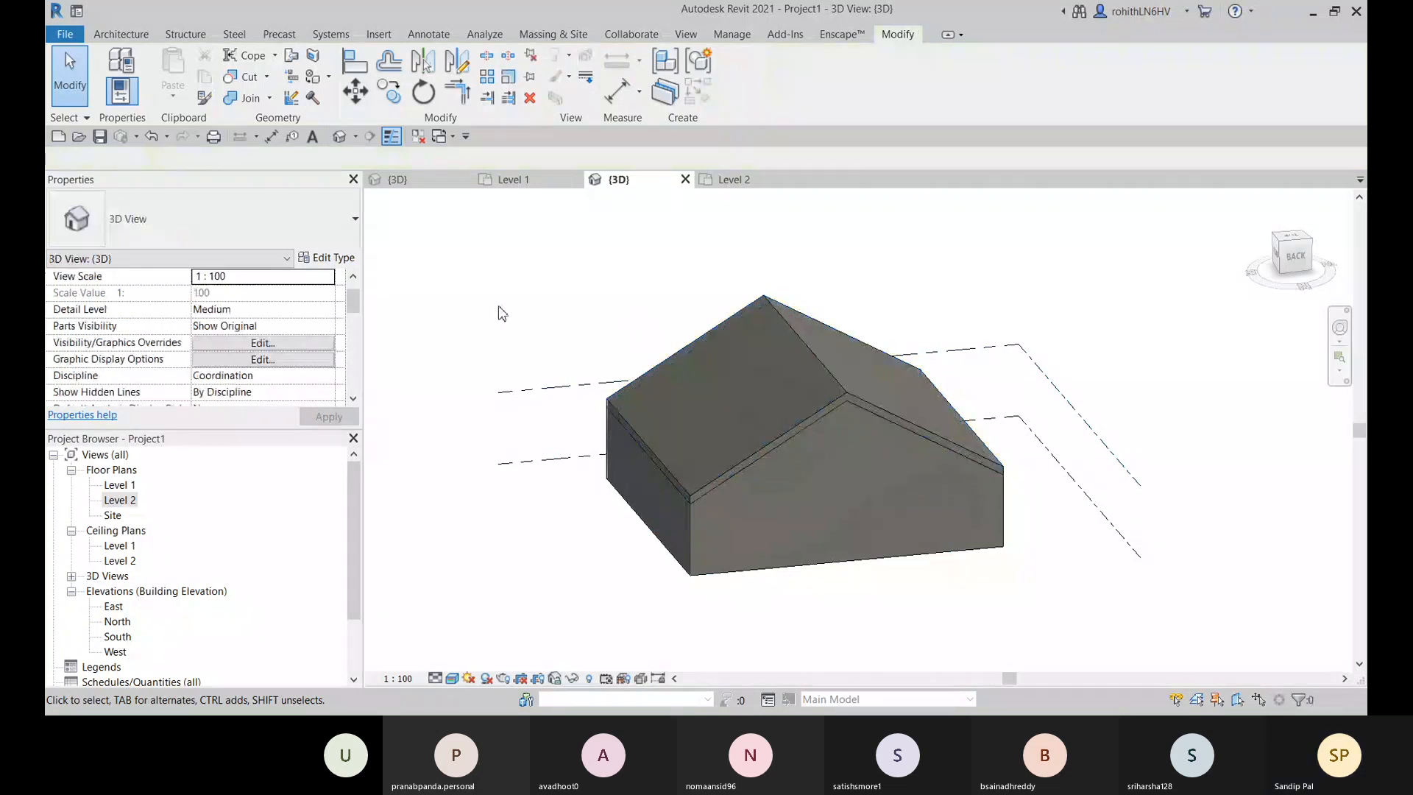
left_click(773, 331)
left_click(773, 331)
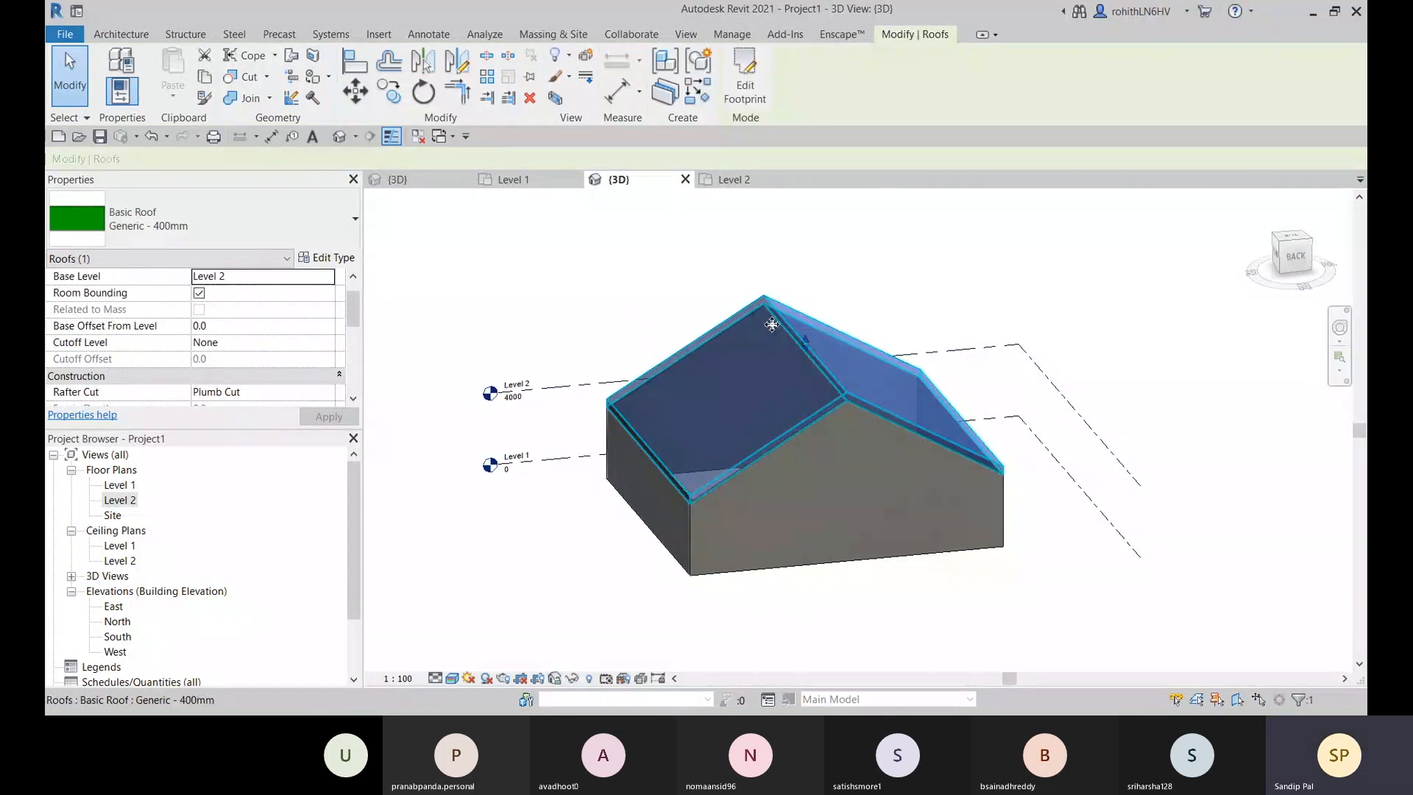
key("Delete")
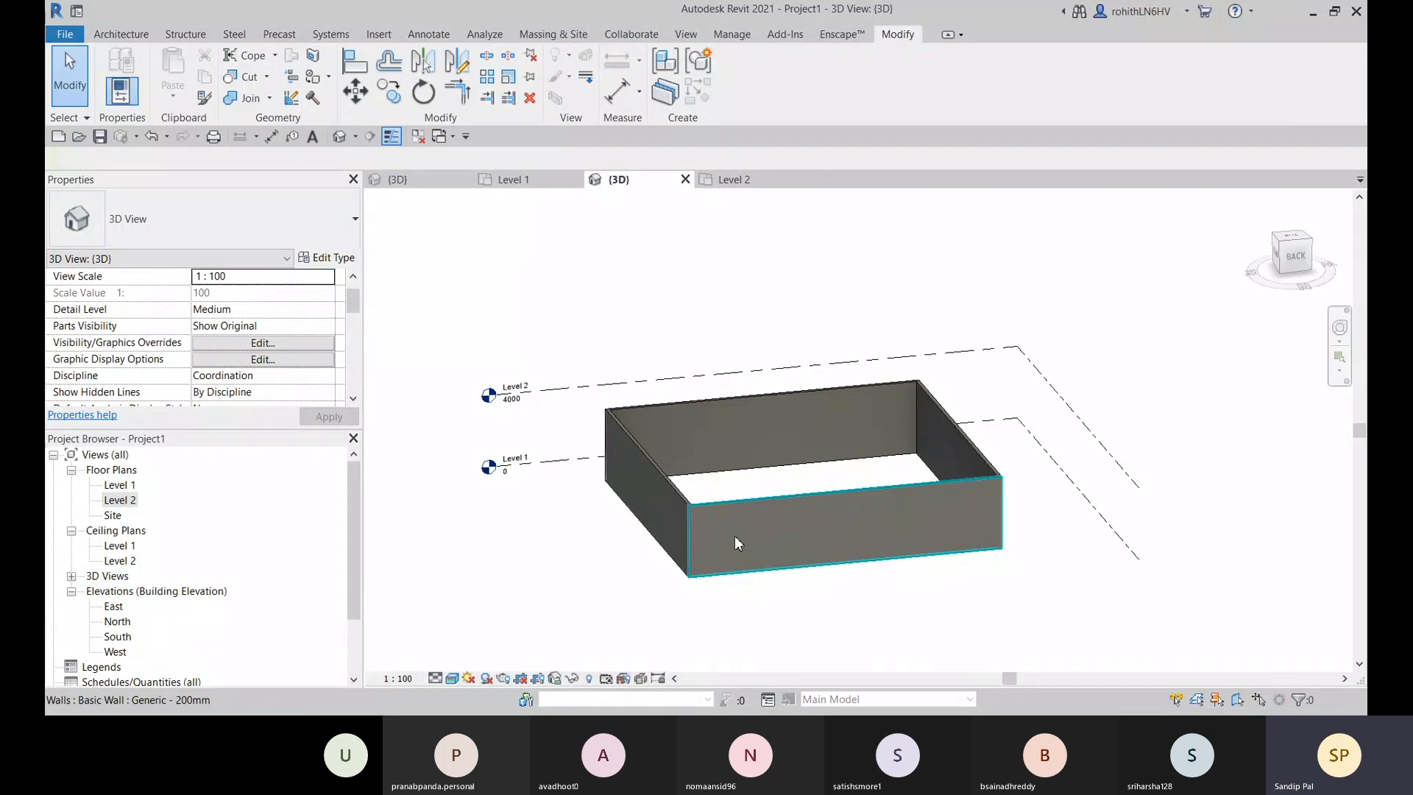
Step: Start a roof by extrusion on a picked wall plane, using Level 2 as reference level with an offset of 0.0
middle_click_drag(918, 566, 910, 544)
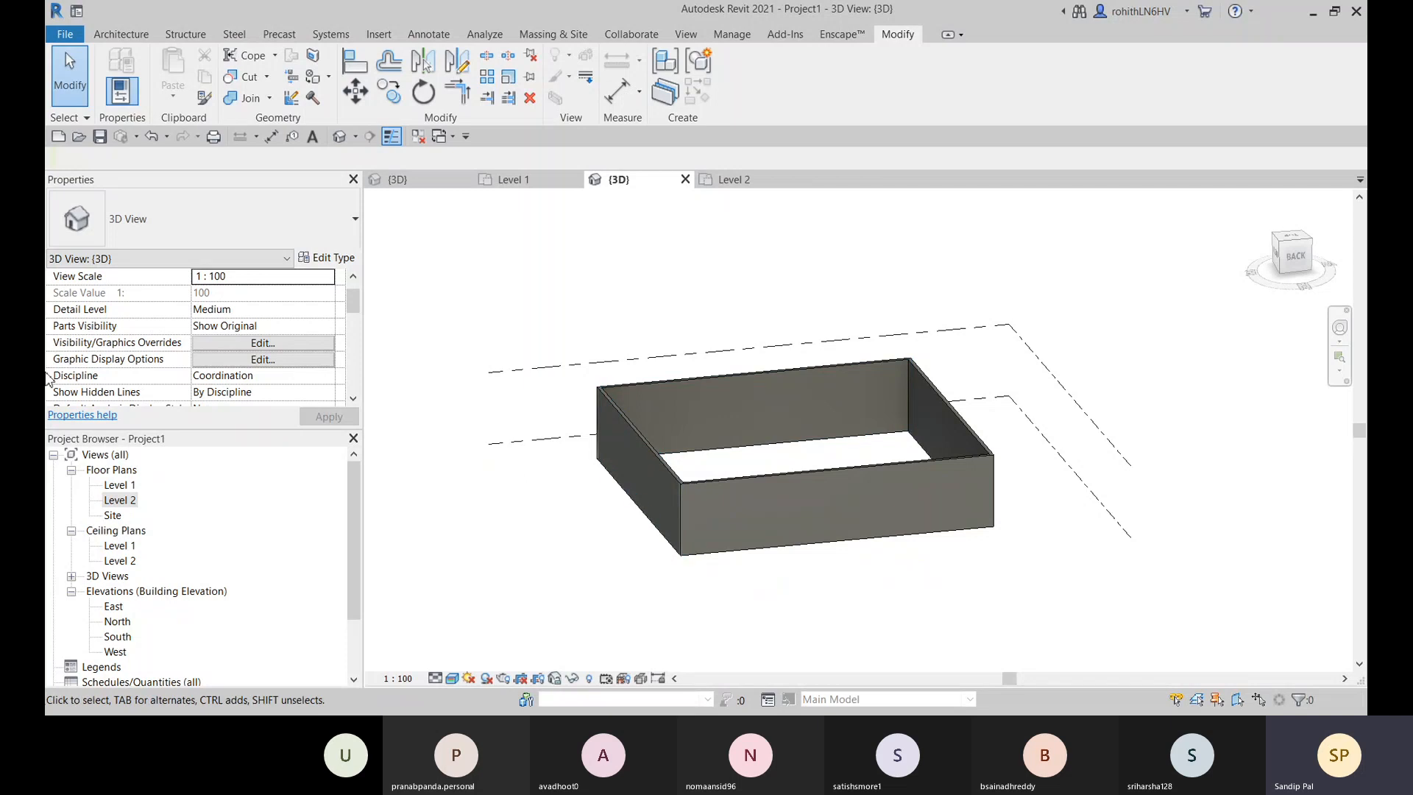
left_click(114, 39)
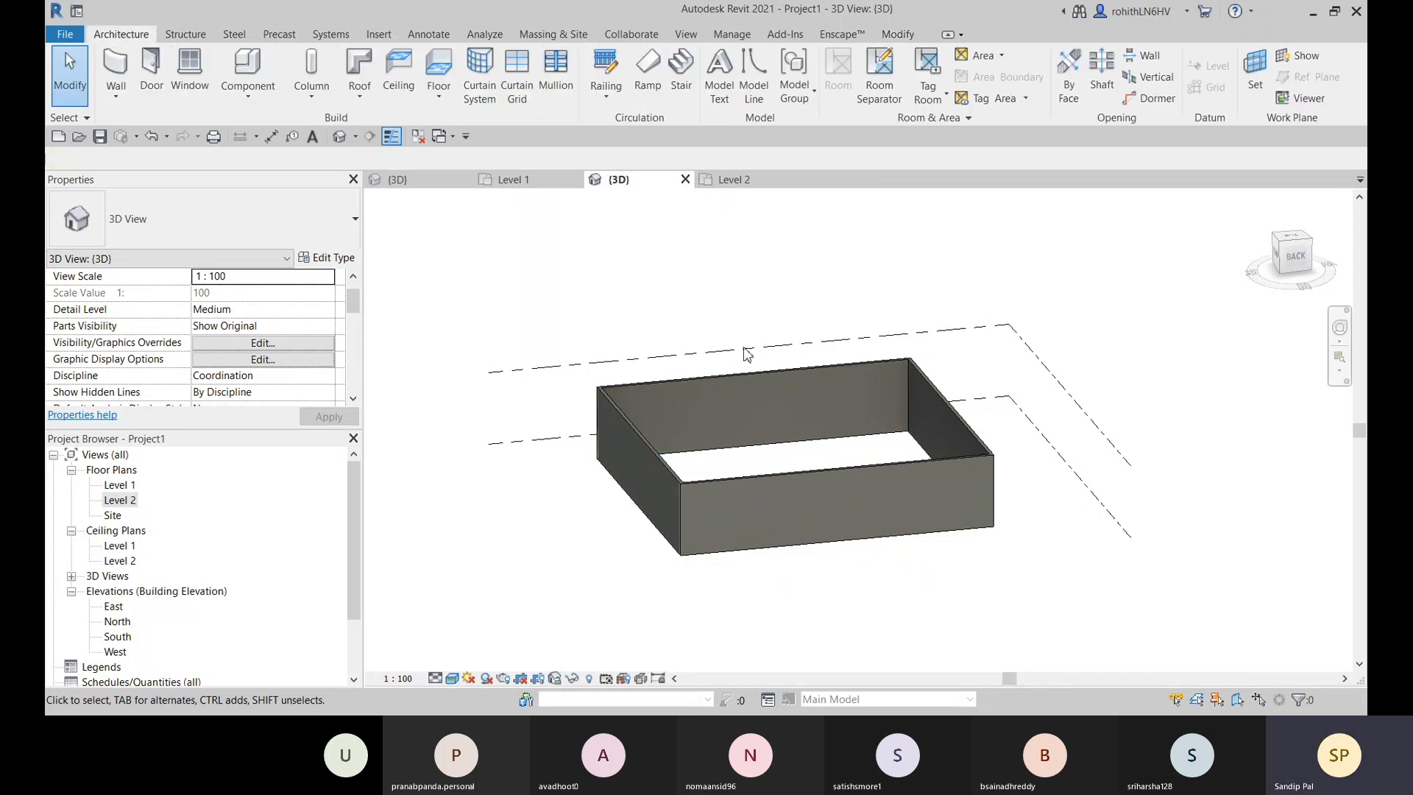
middle_click_drag(824, 379, 819, 388)
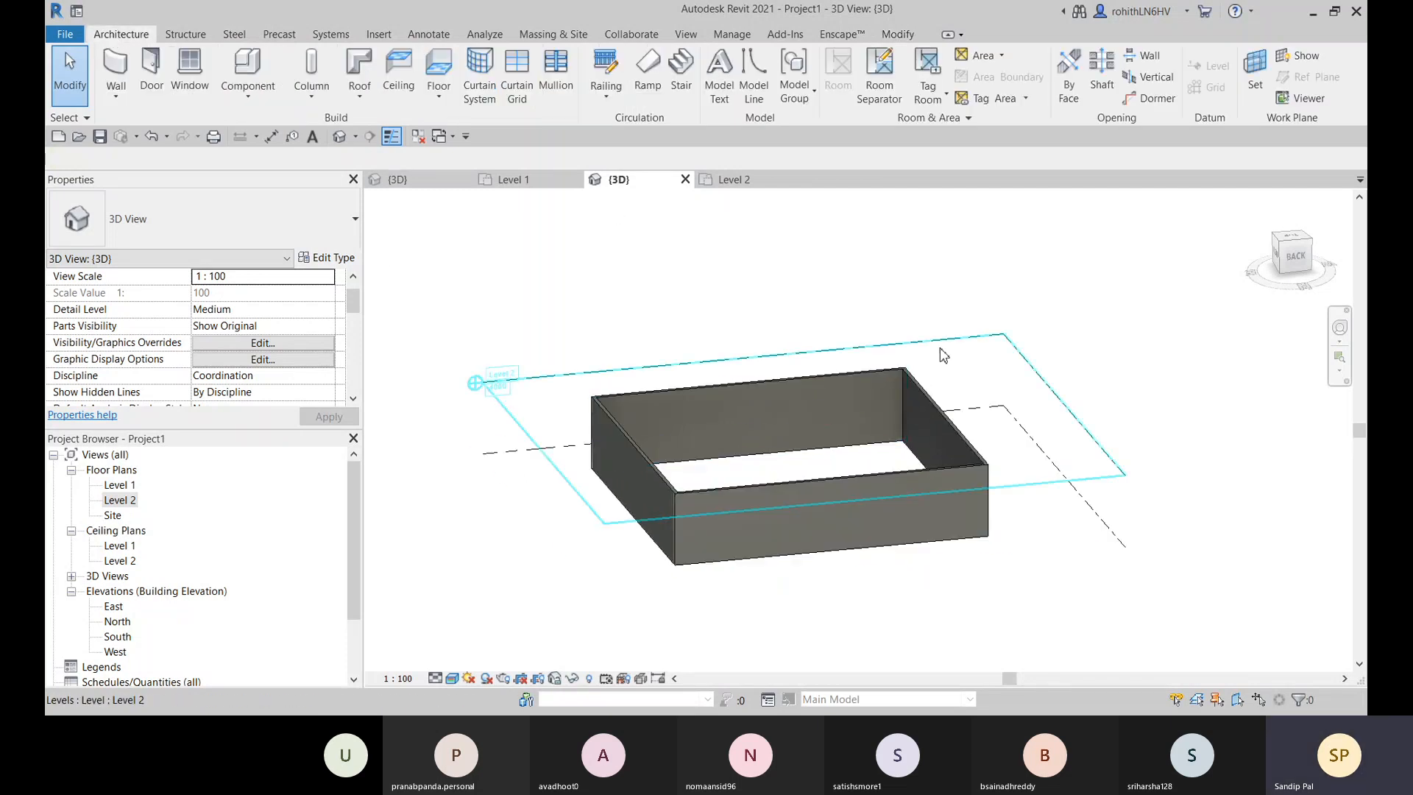
middle_click_drag(1072, 519, 1063, 543)
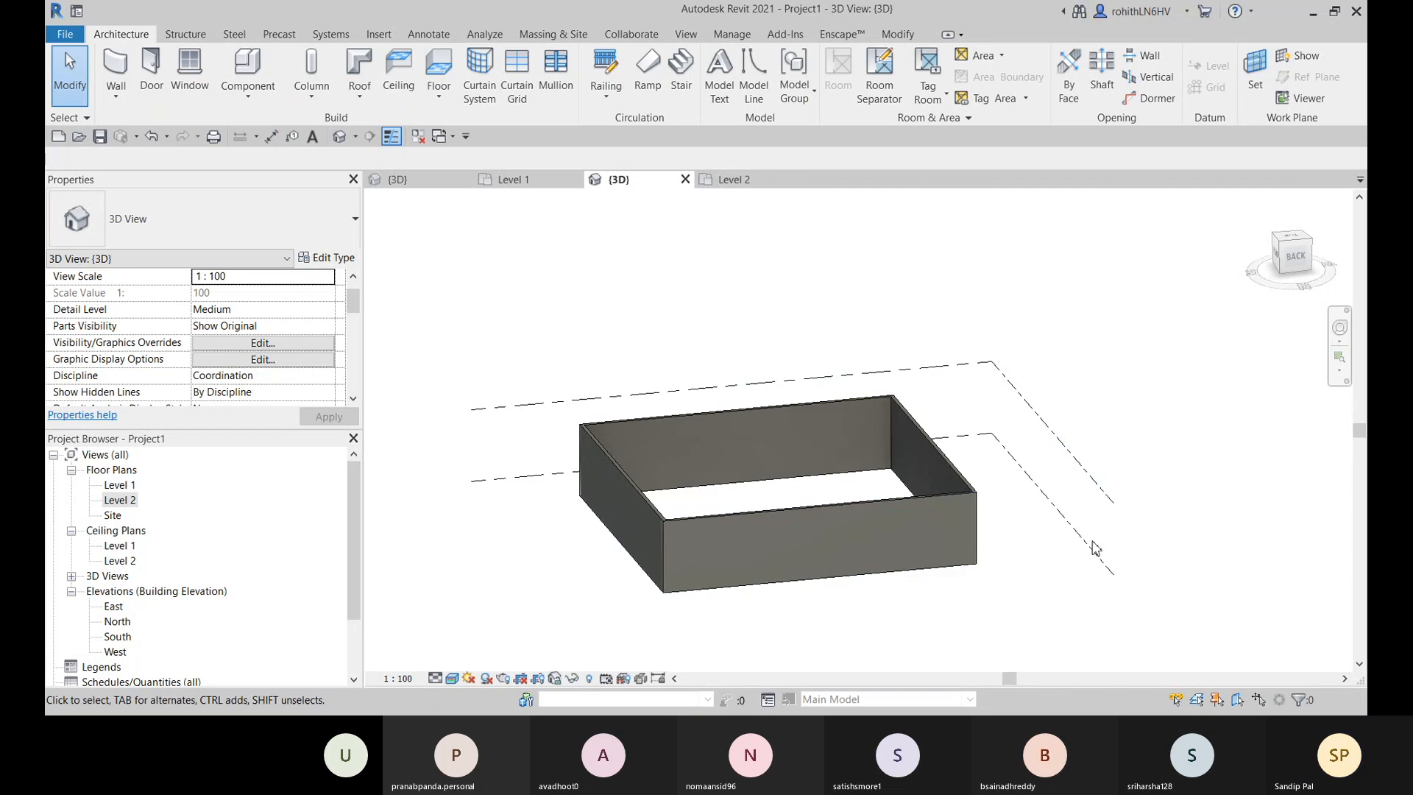
middle_click_drag(549, 474, 567, 458)
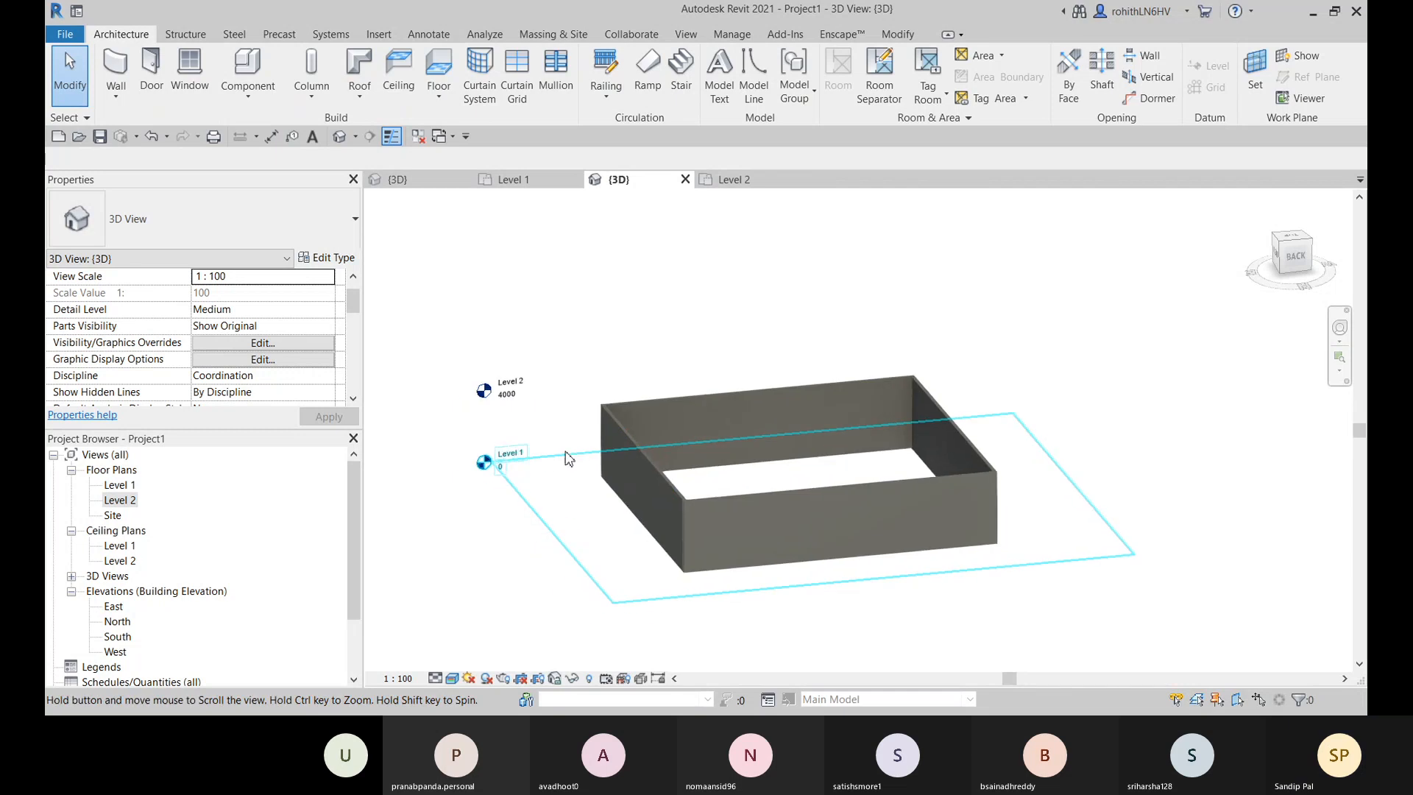
left_click(374, 97)
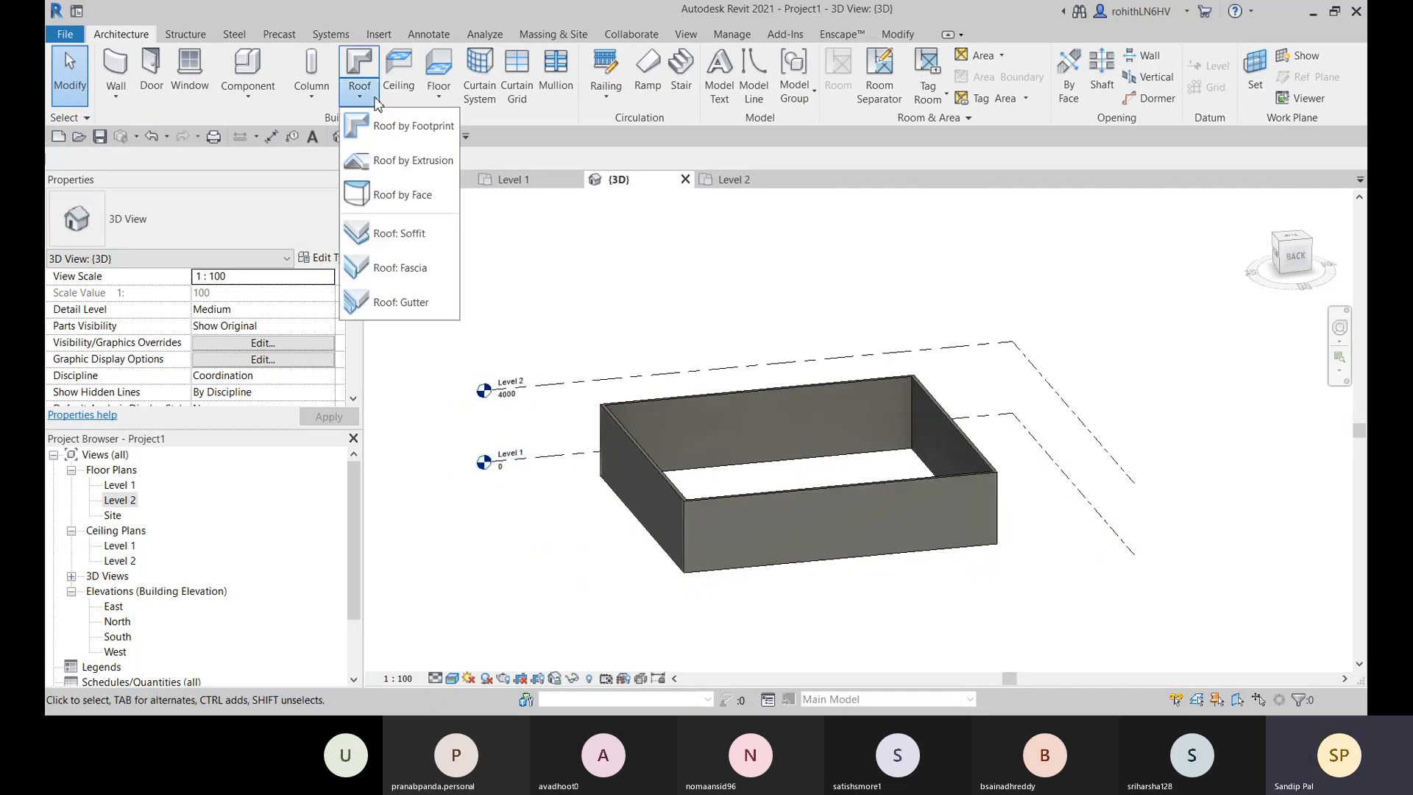
left_click(416, 162)
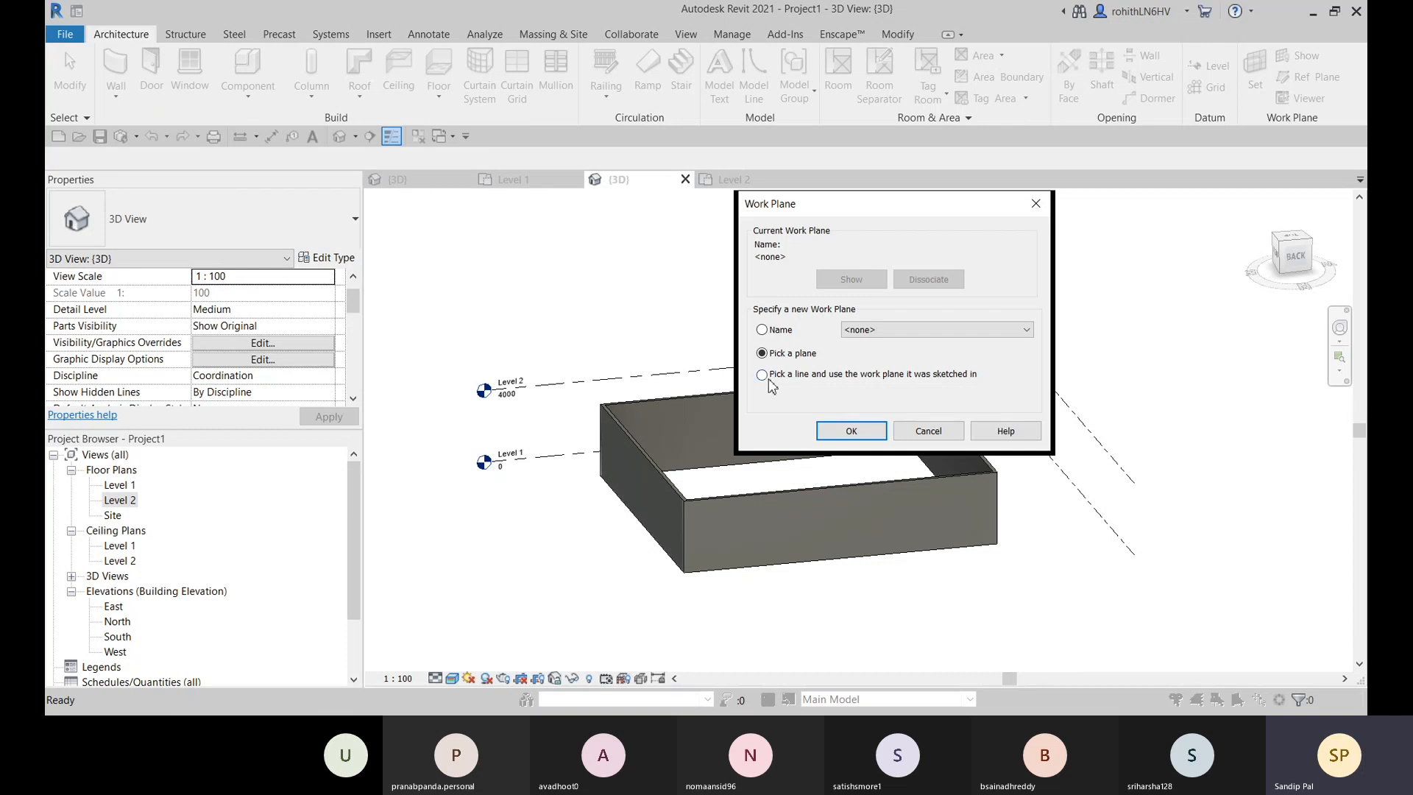
left_click(1181, 640)
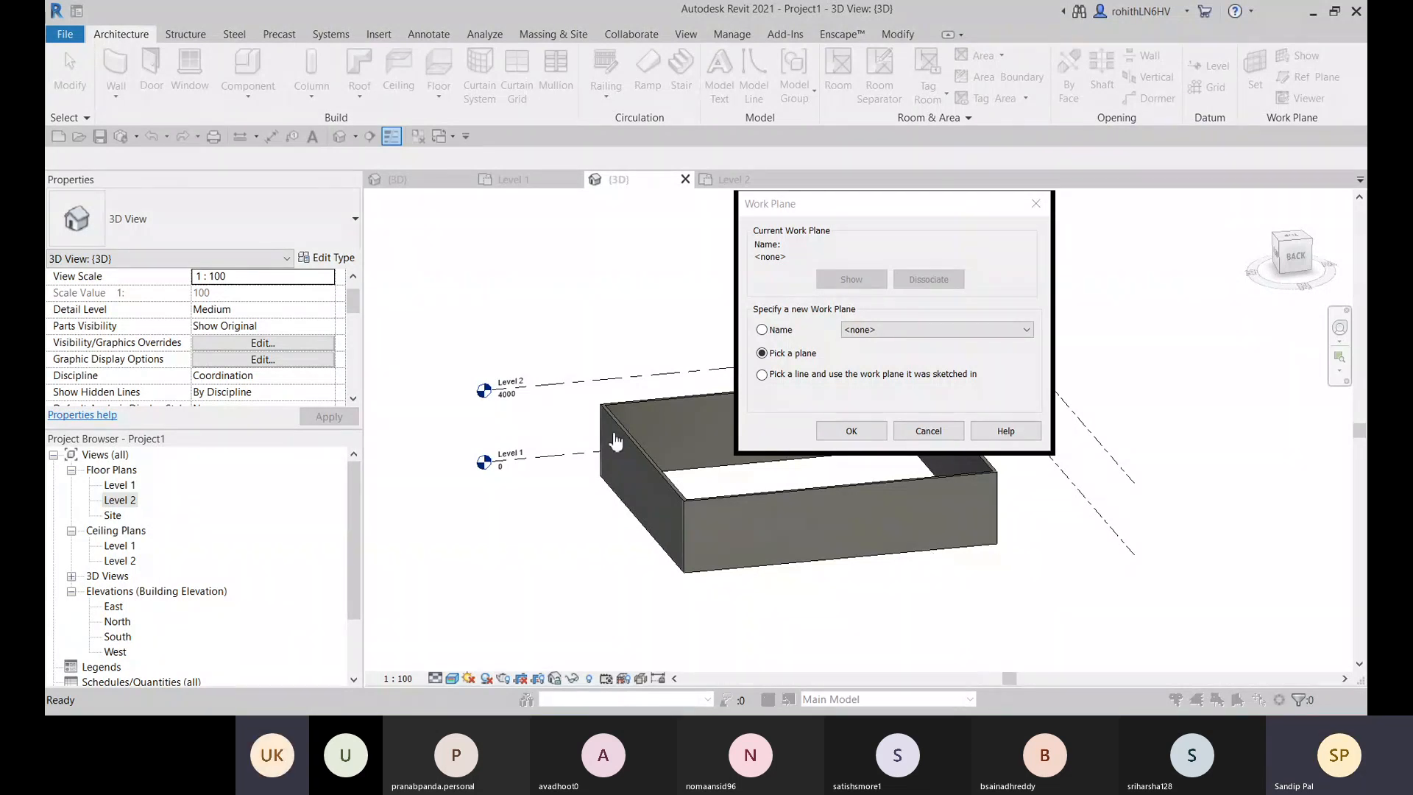
left_click(1079, 46)
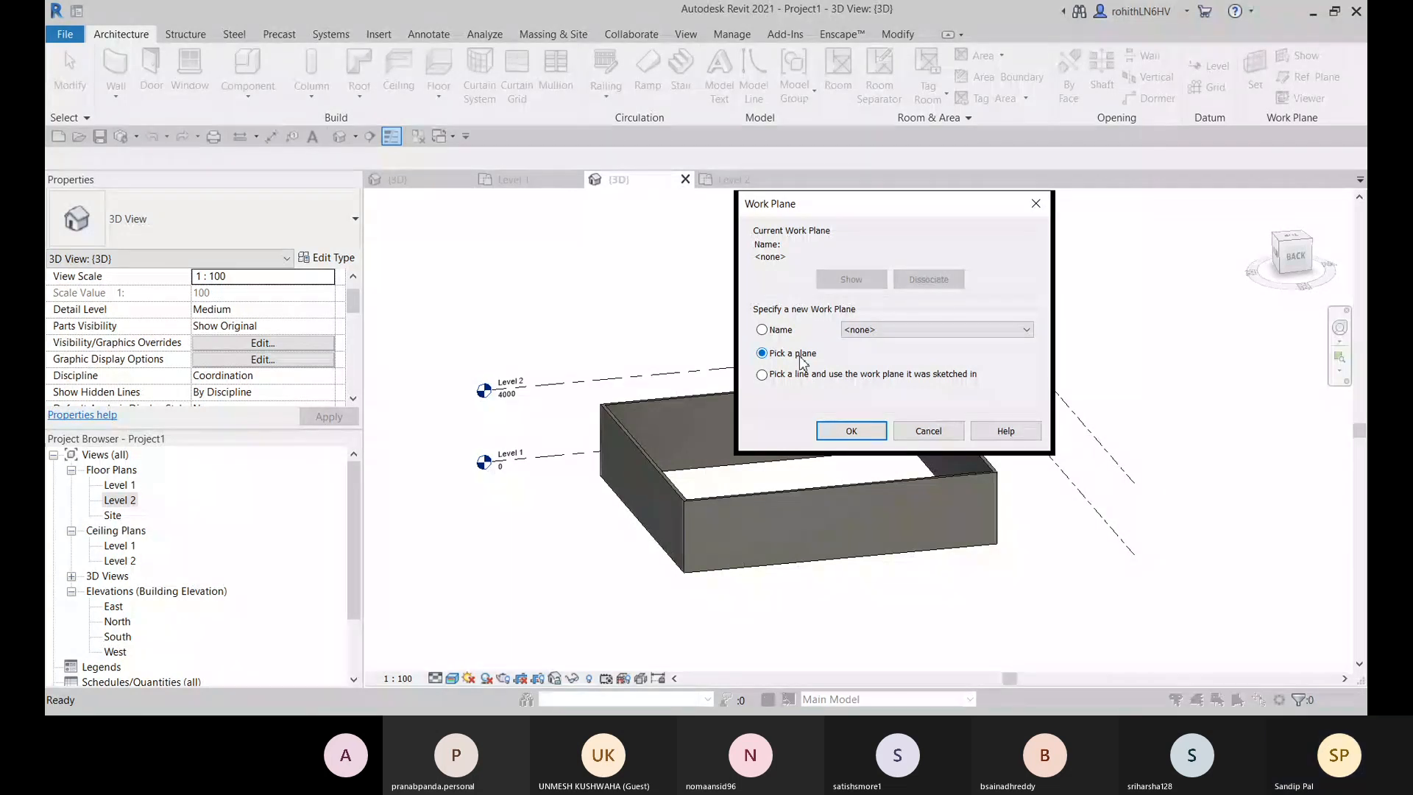
left_click(869, 432)
left_click(784, 431)
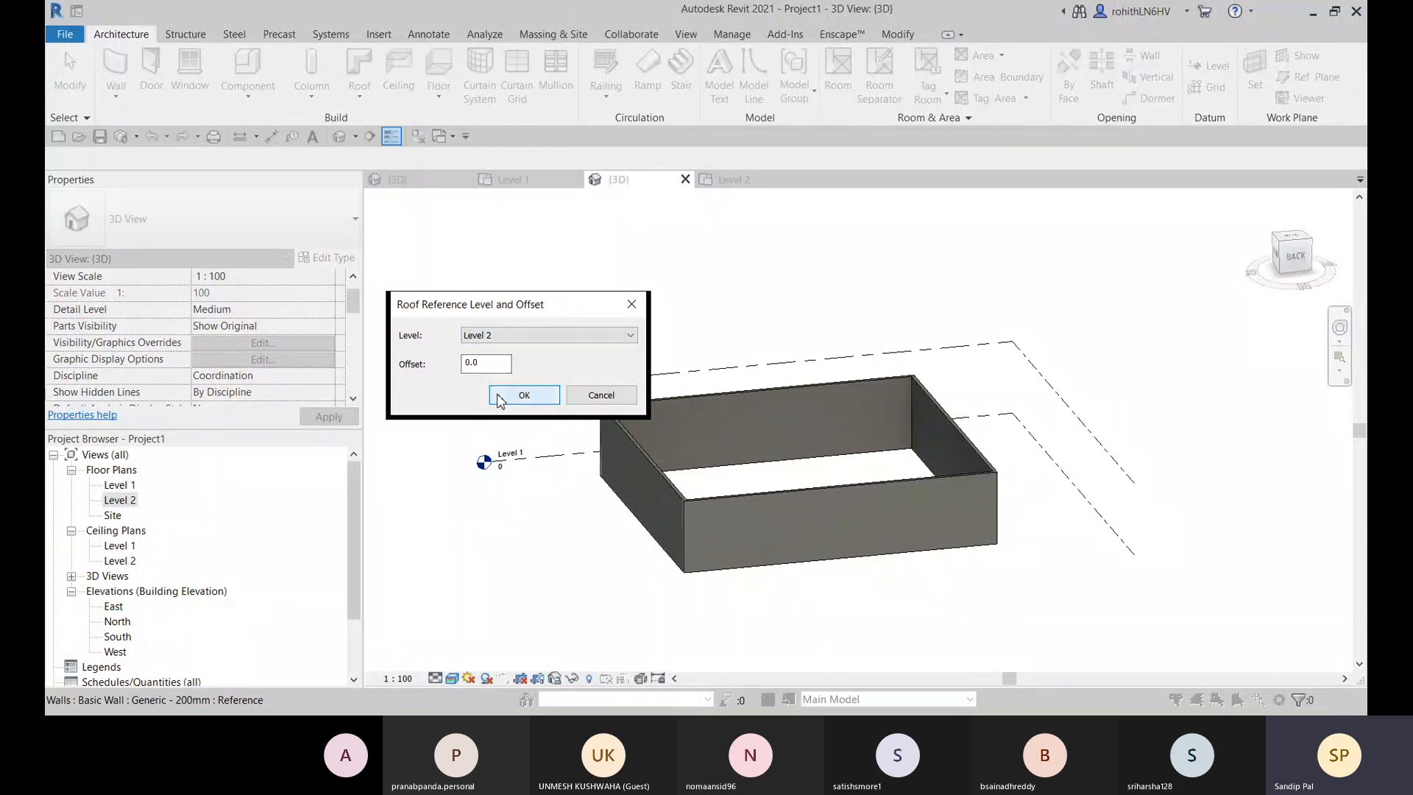
left_click(523, 395)
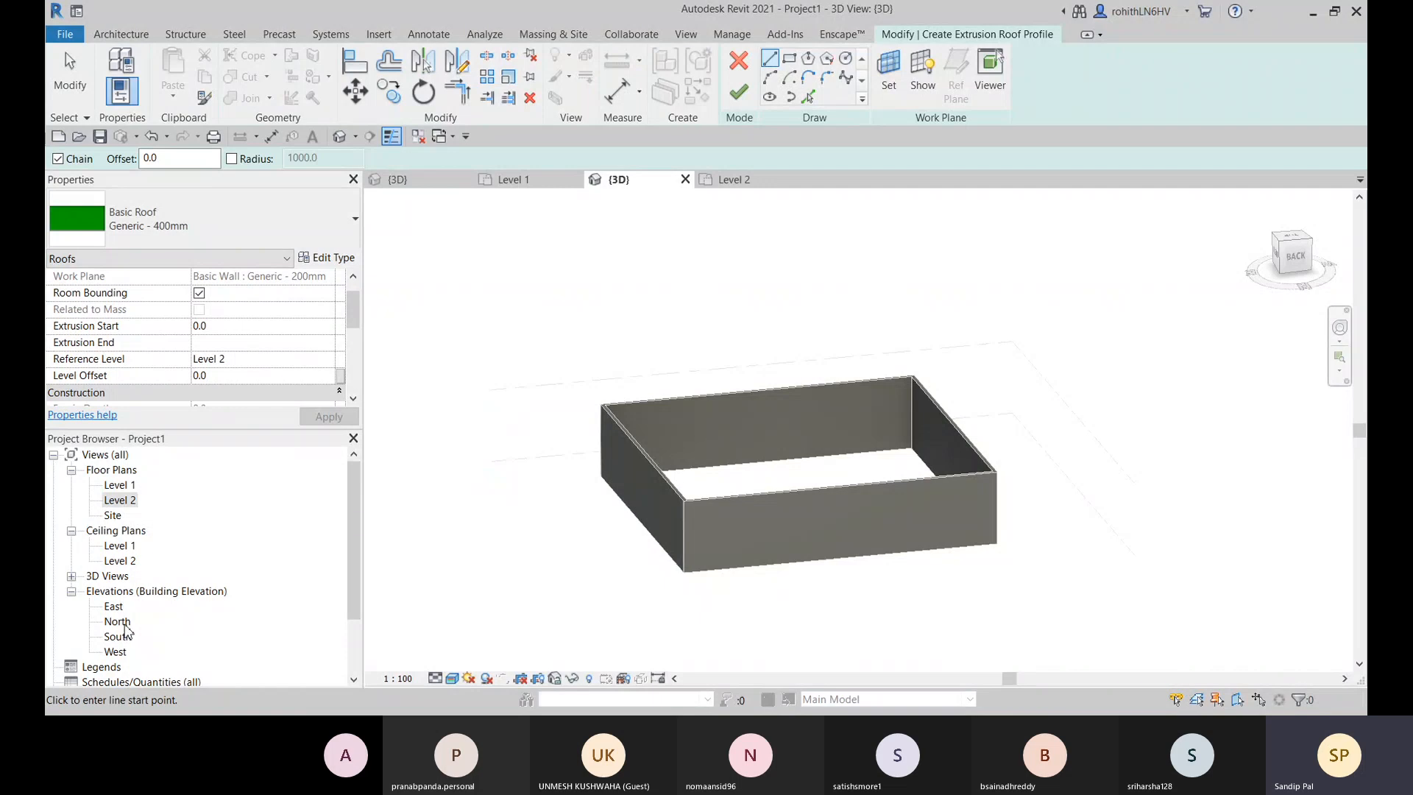
Step: In the North elevation, sketch a shallow profile arc of about 70° and 1310 mm radius on Level 2, starting 600 mm outside the wall
double_click(118, 622)
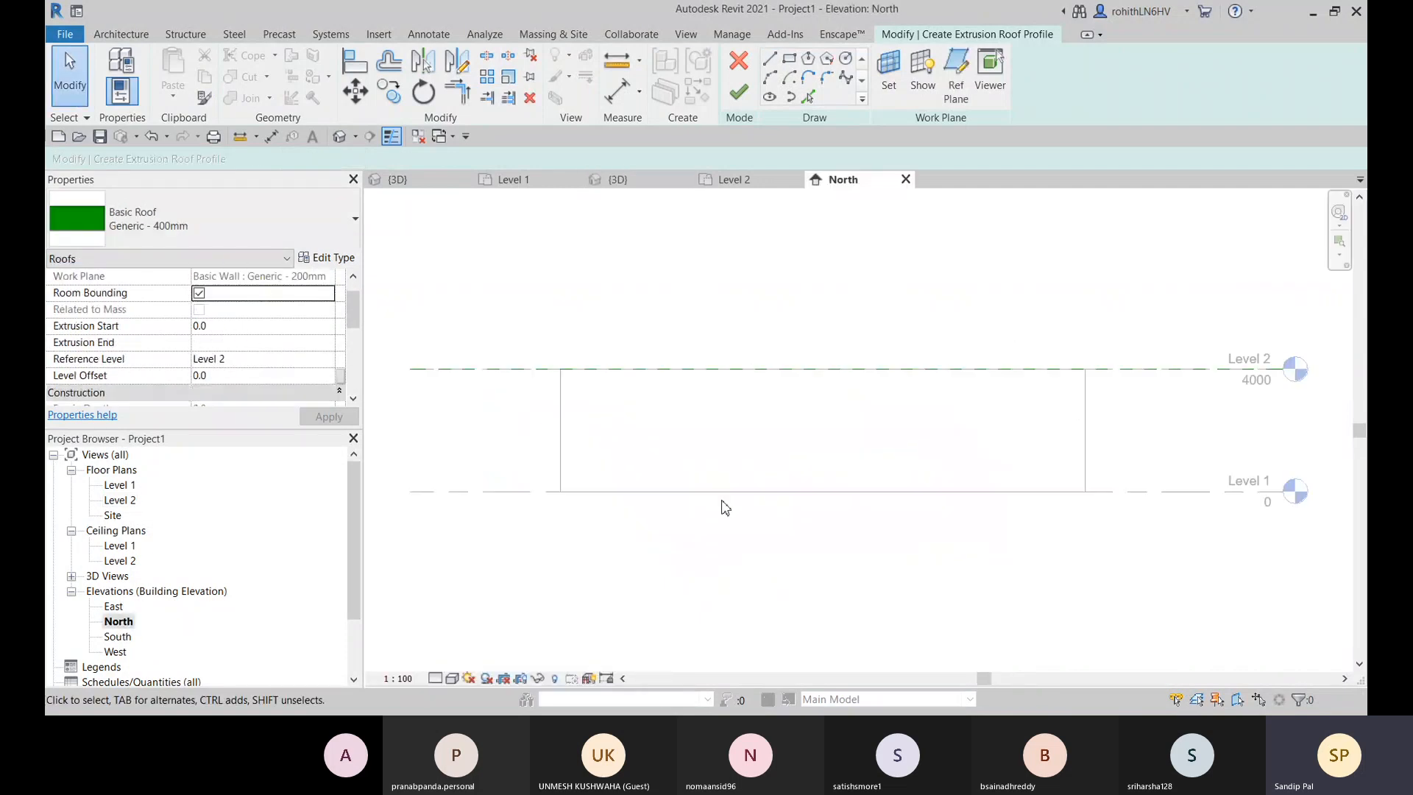
scroll(433, 390, "up", 2)
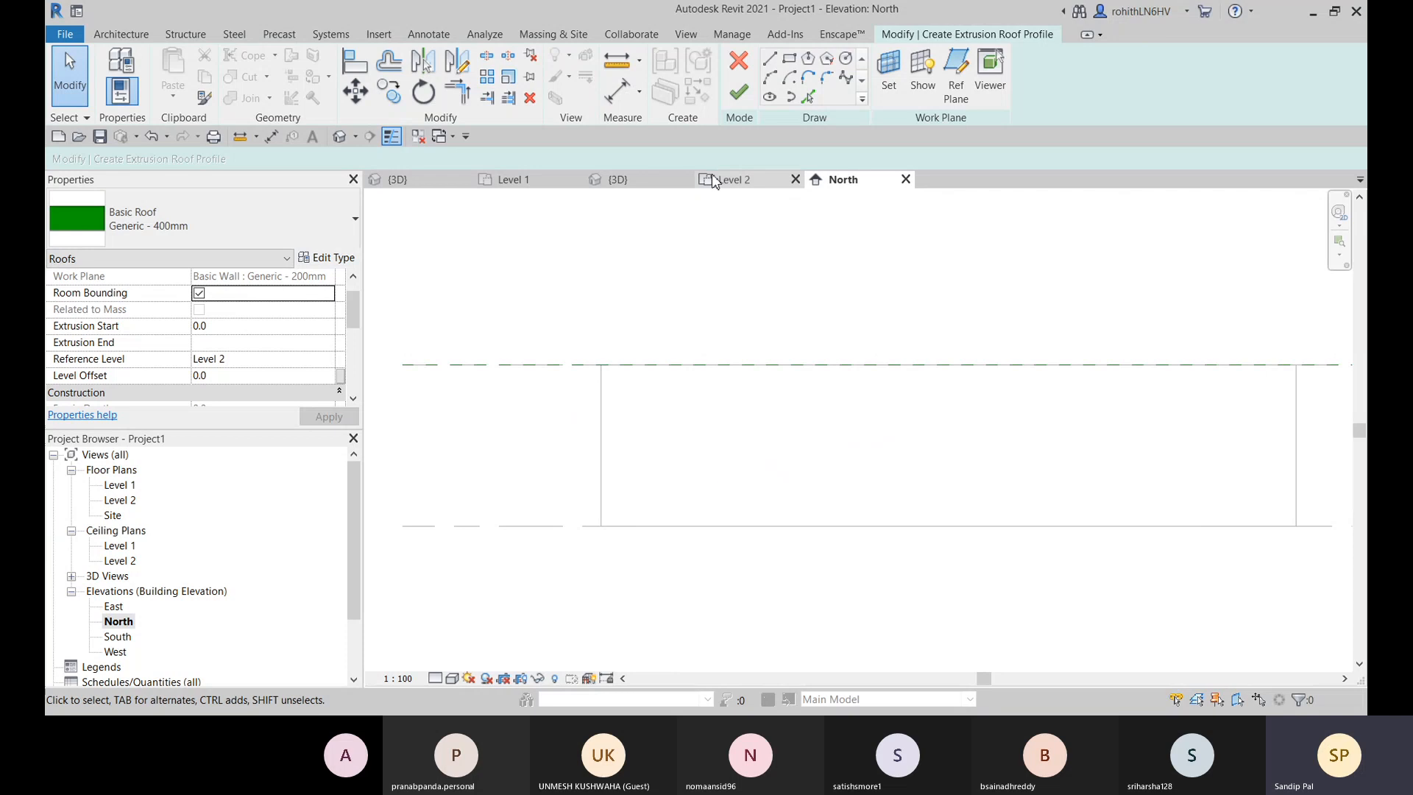
left_click(770, 76)
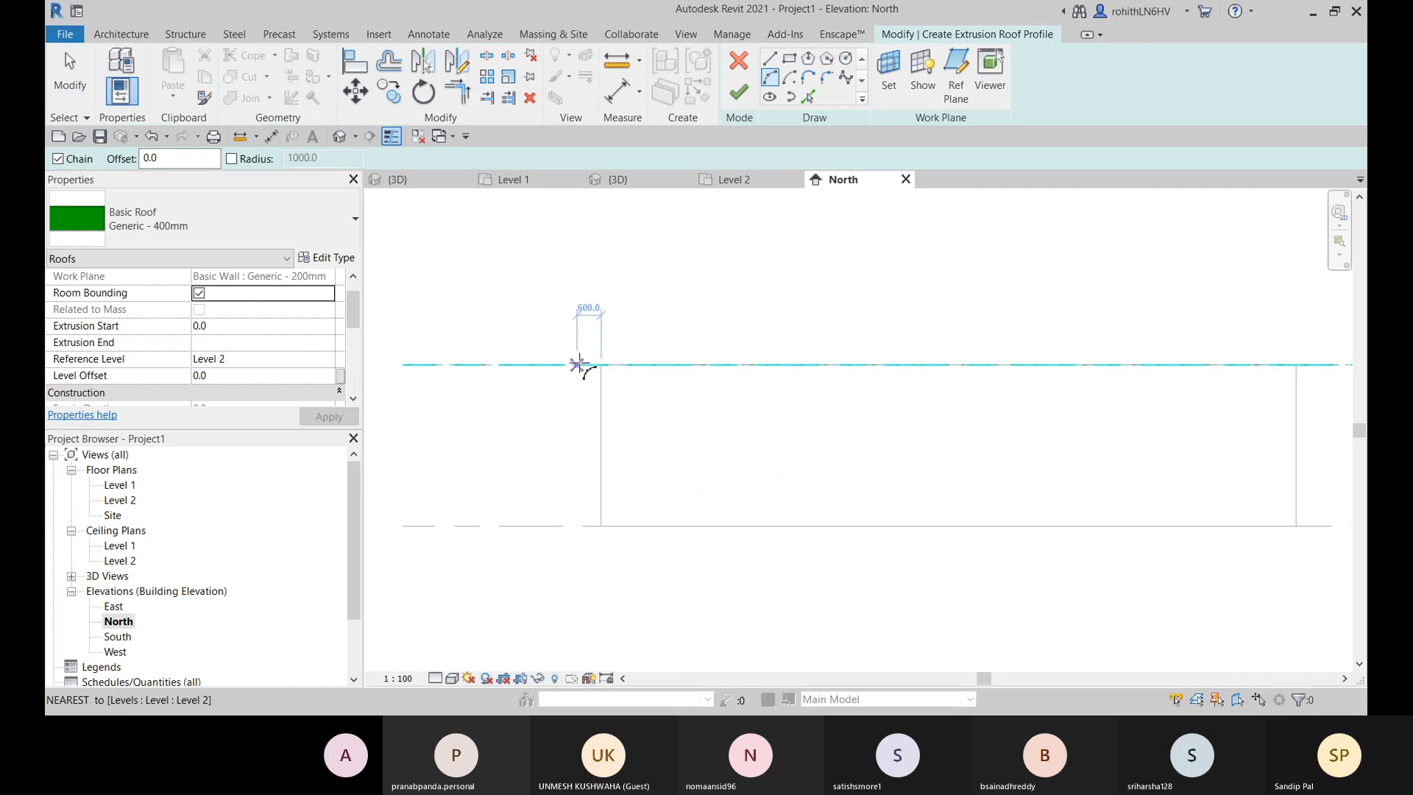
left_click(577, 365)
left_click(638, 364)
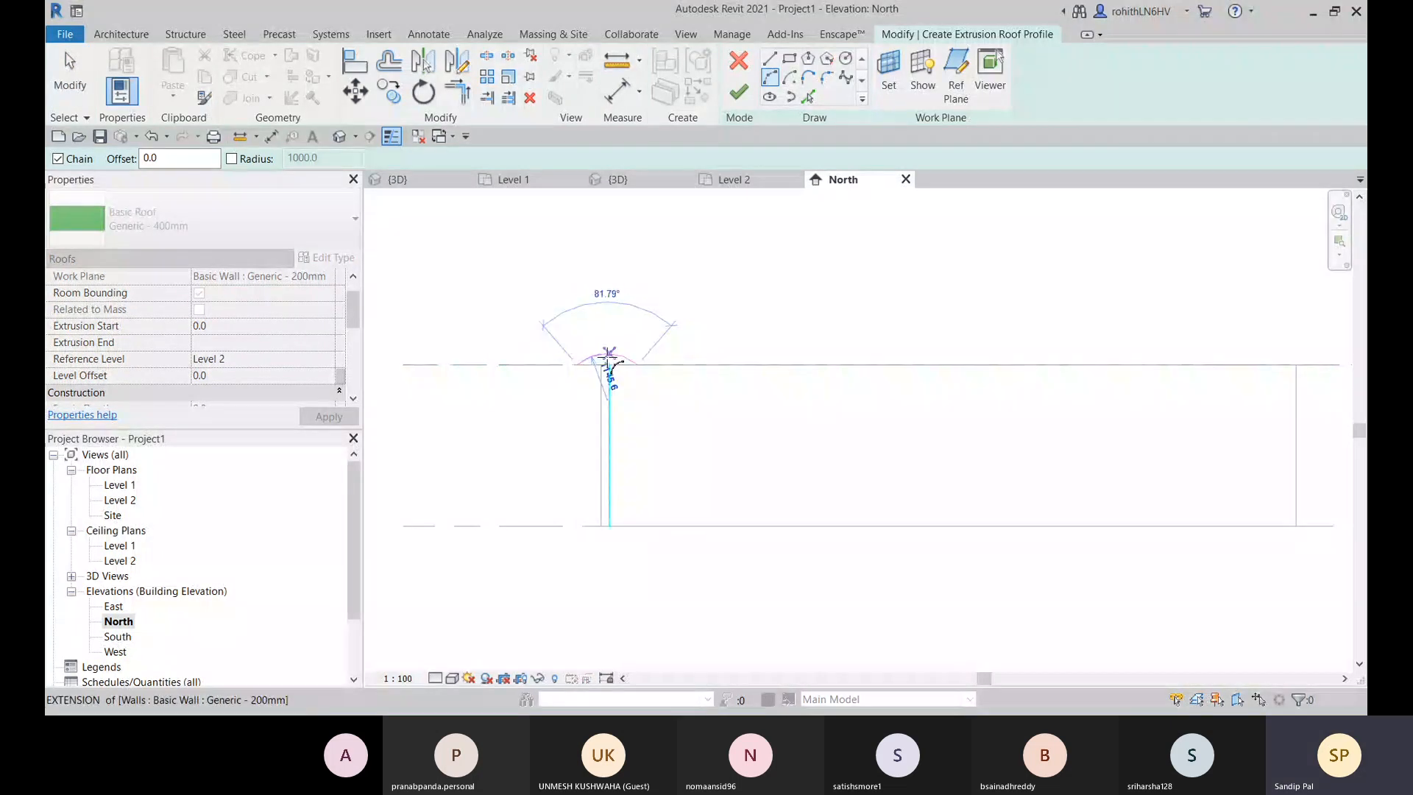
left_click(602, 356)
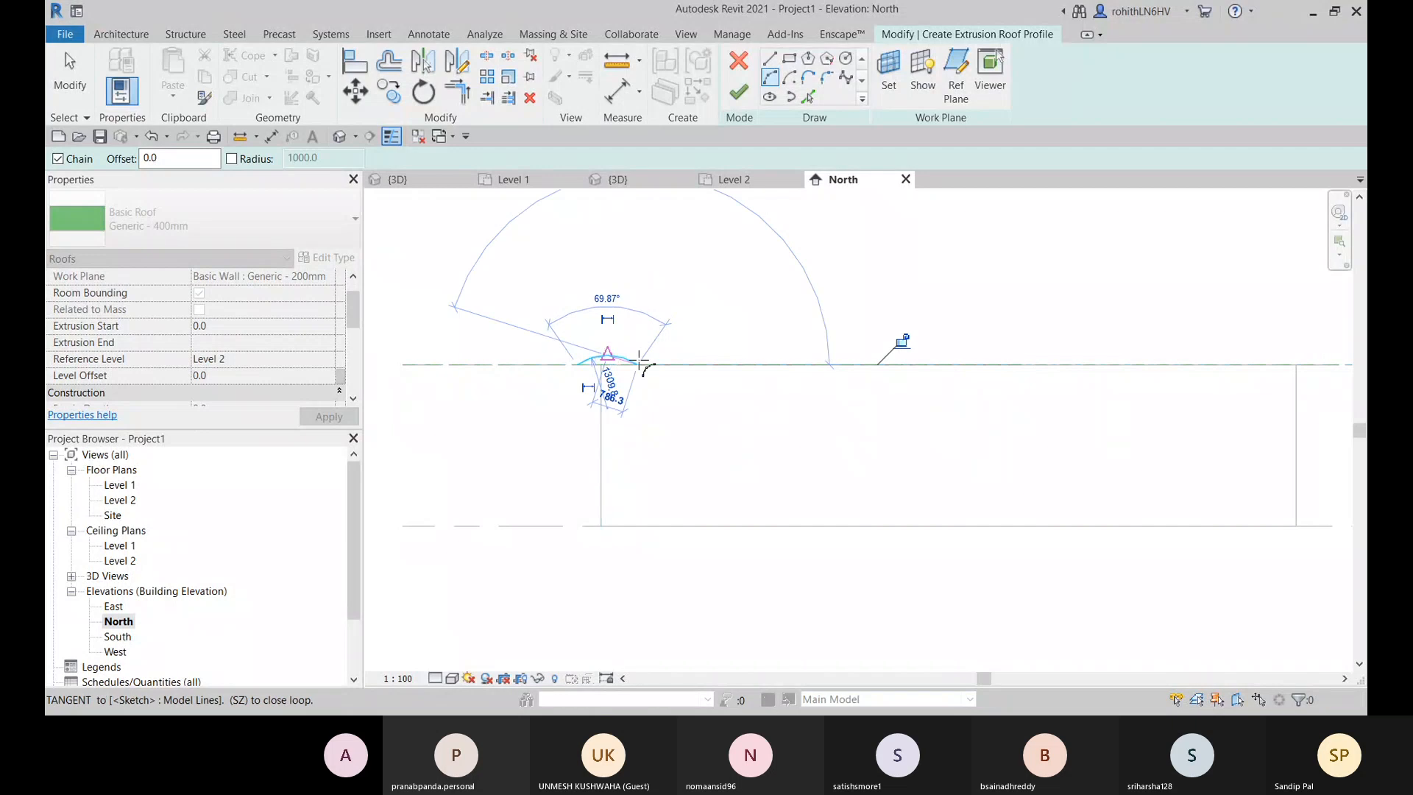
scroll(670, 372, "up", 2)
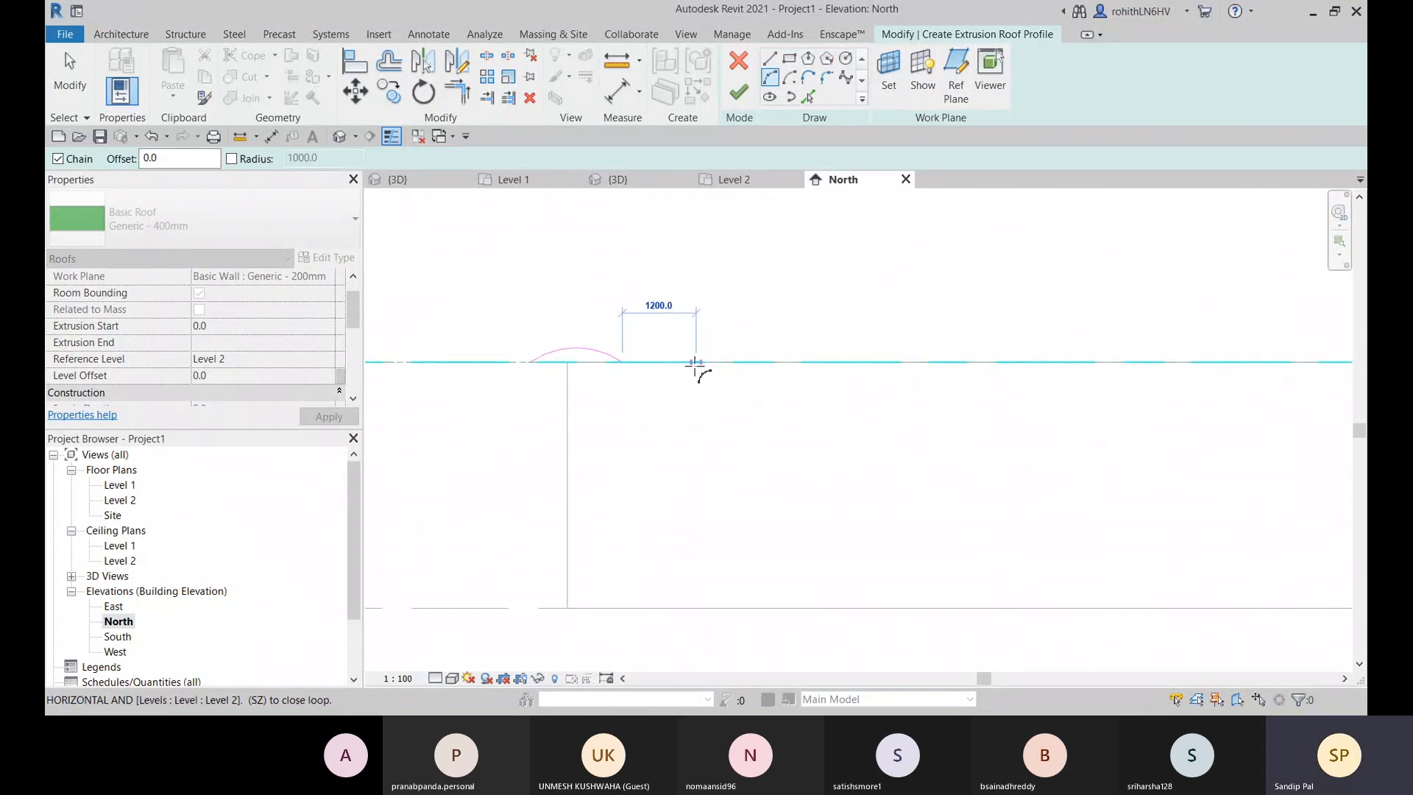
right_click(702, 285)
left_click(729, 304)
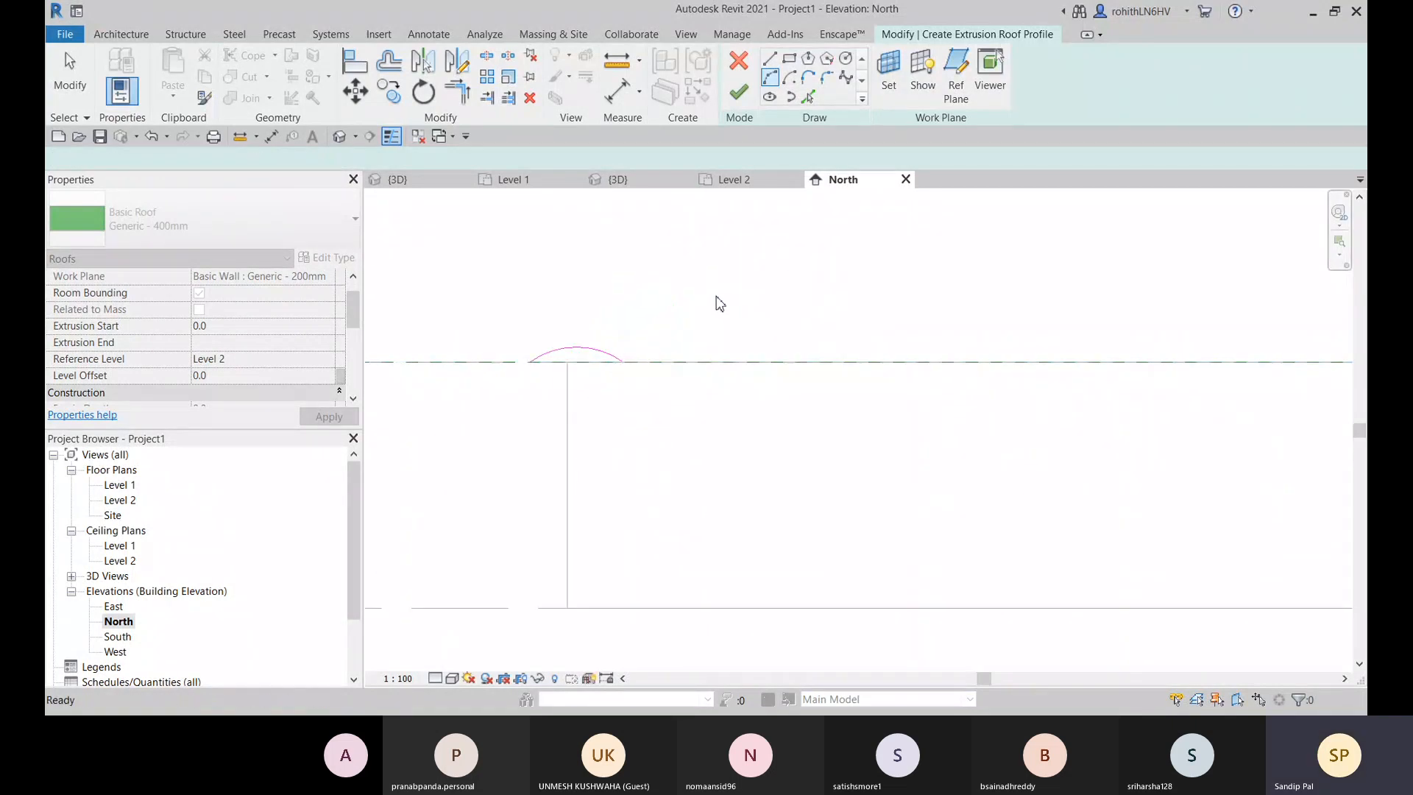
key("Escape")
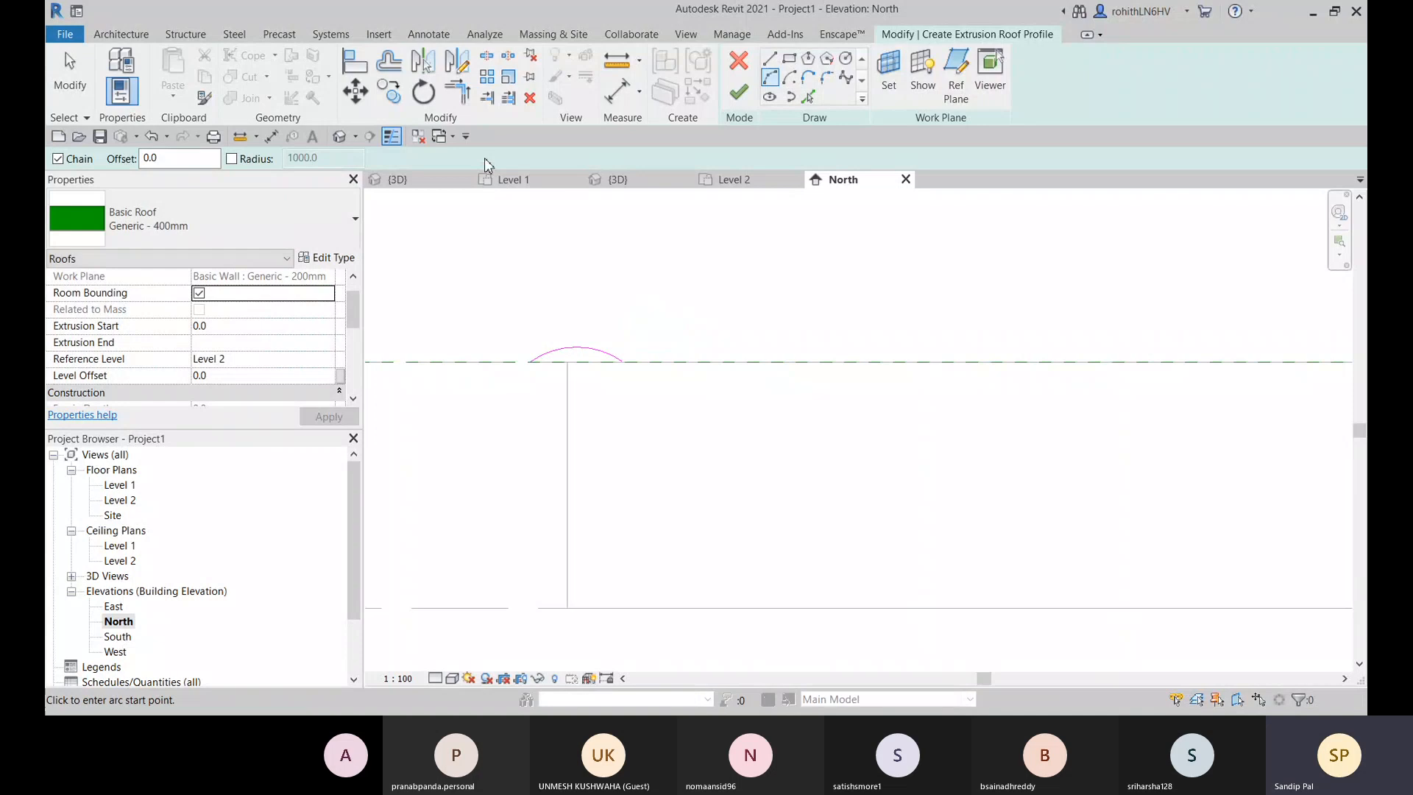
Step: Copy the profile arc about 2600 mm along Level 2 from its outer endpoint
key("c")
key("o")
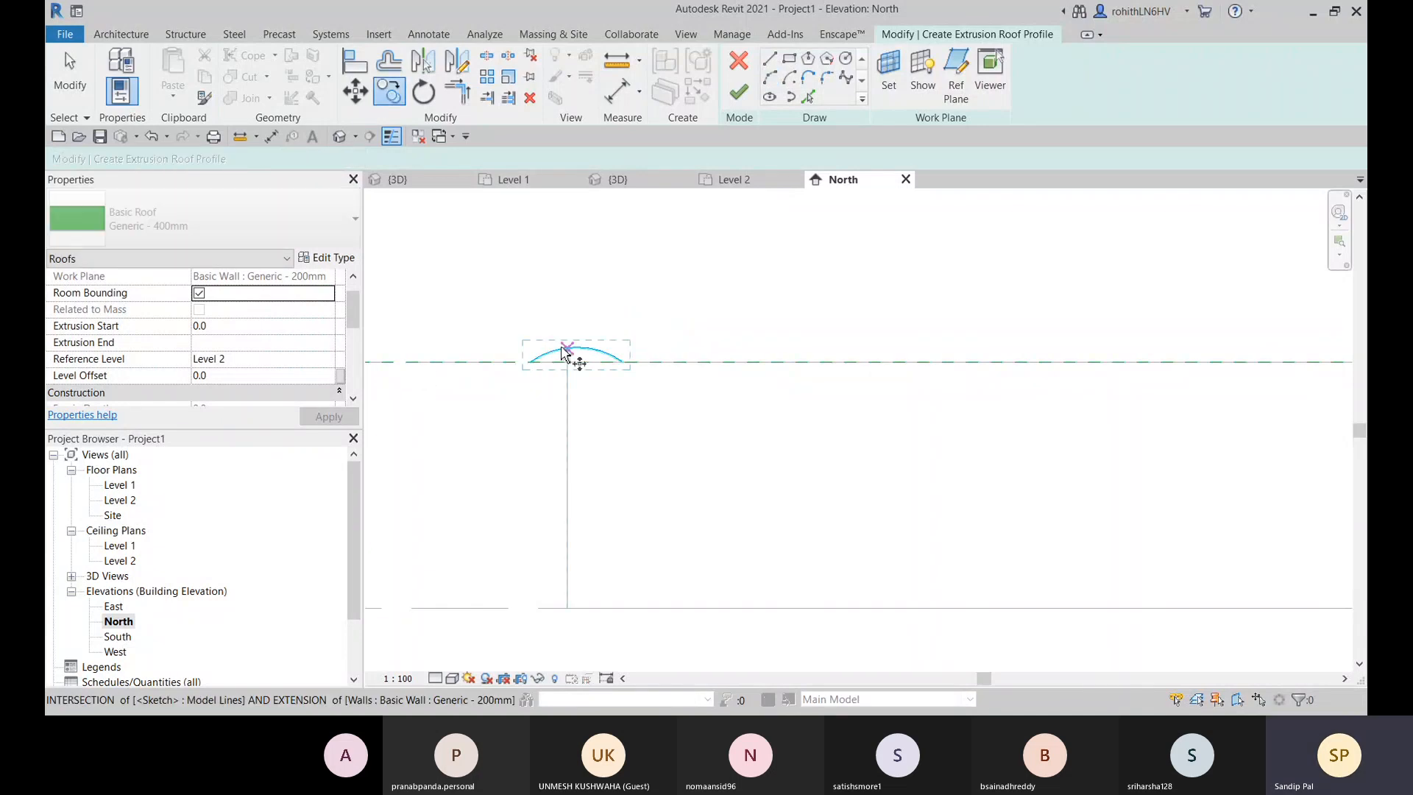
left_click(565, 354)
left_click(529, 362)
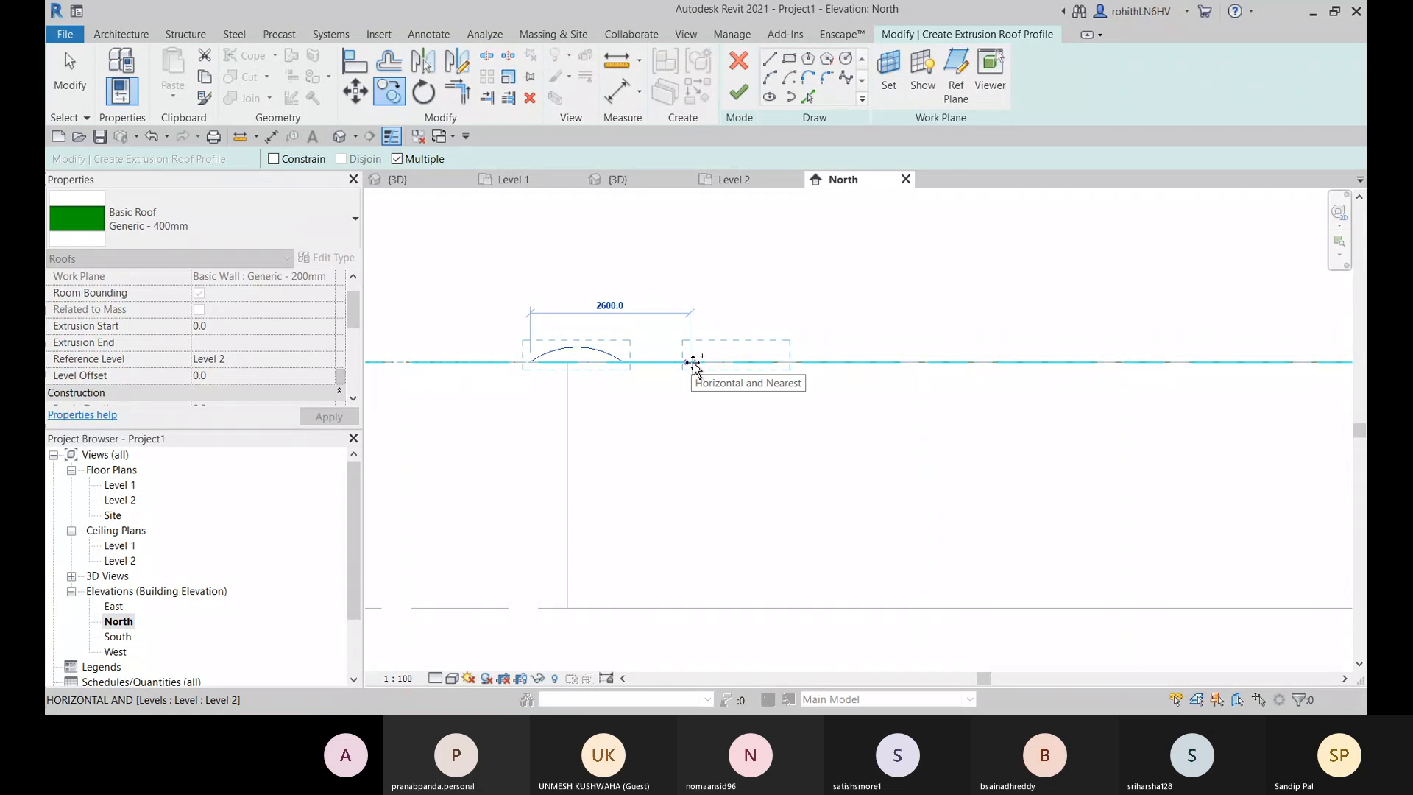
left_click(693, 362)
right_click(840, 262)
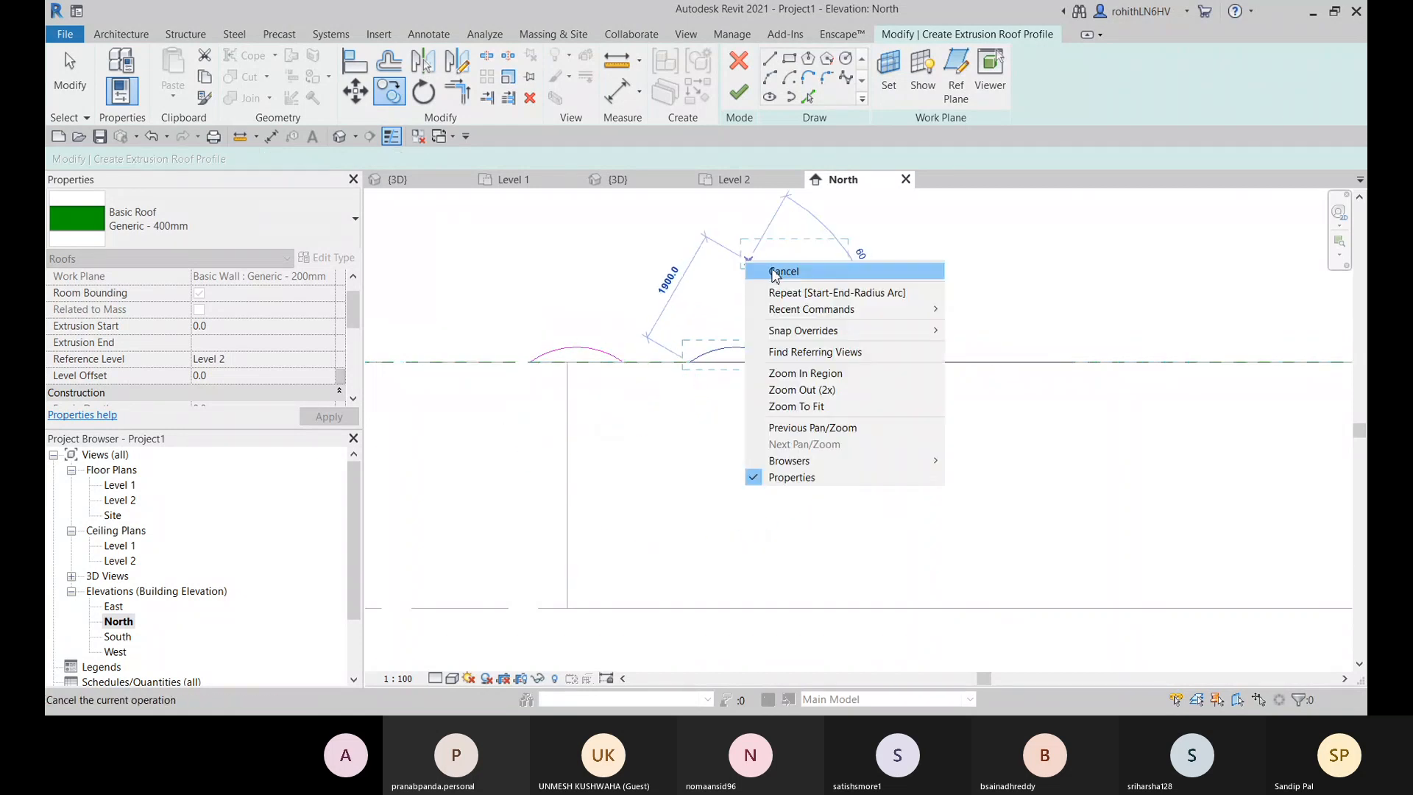
left_click(857, 270)
right_click(694, 295)
left_click(701, 303)
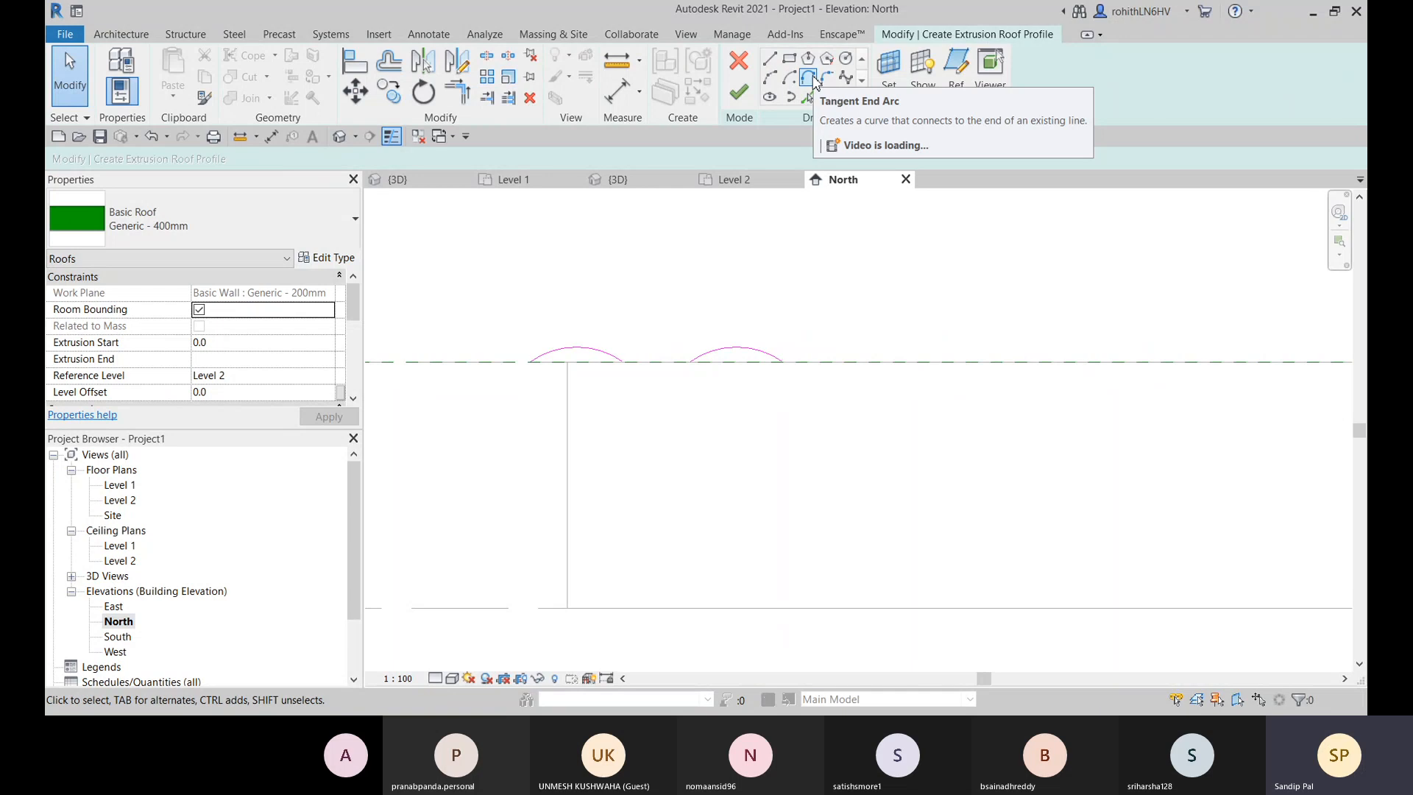
Step: Join the facing ends of the two upper arcs with a downward-curving Tangent End Arc of about 77°
left_click(809, 78)
left_click(623, 361)
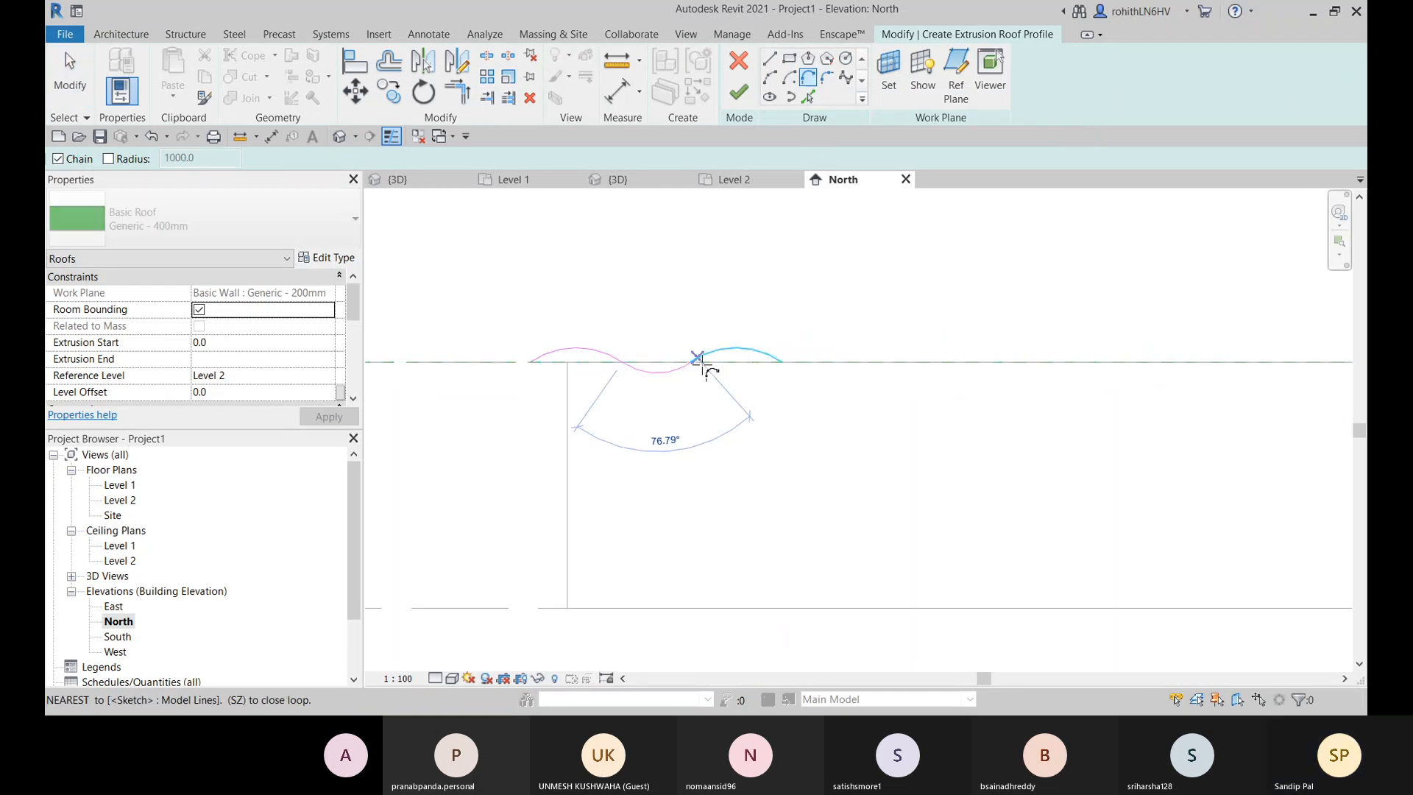
left_click(692, 372)
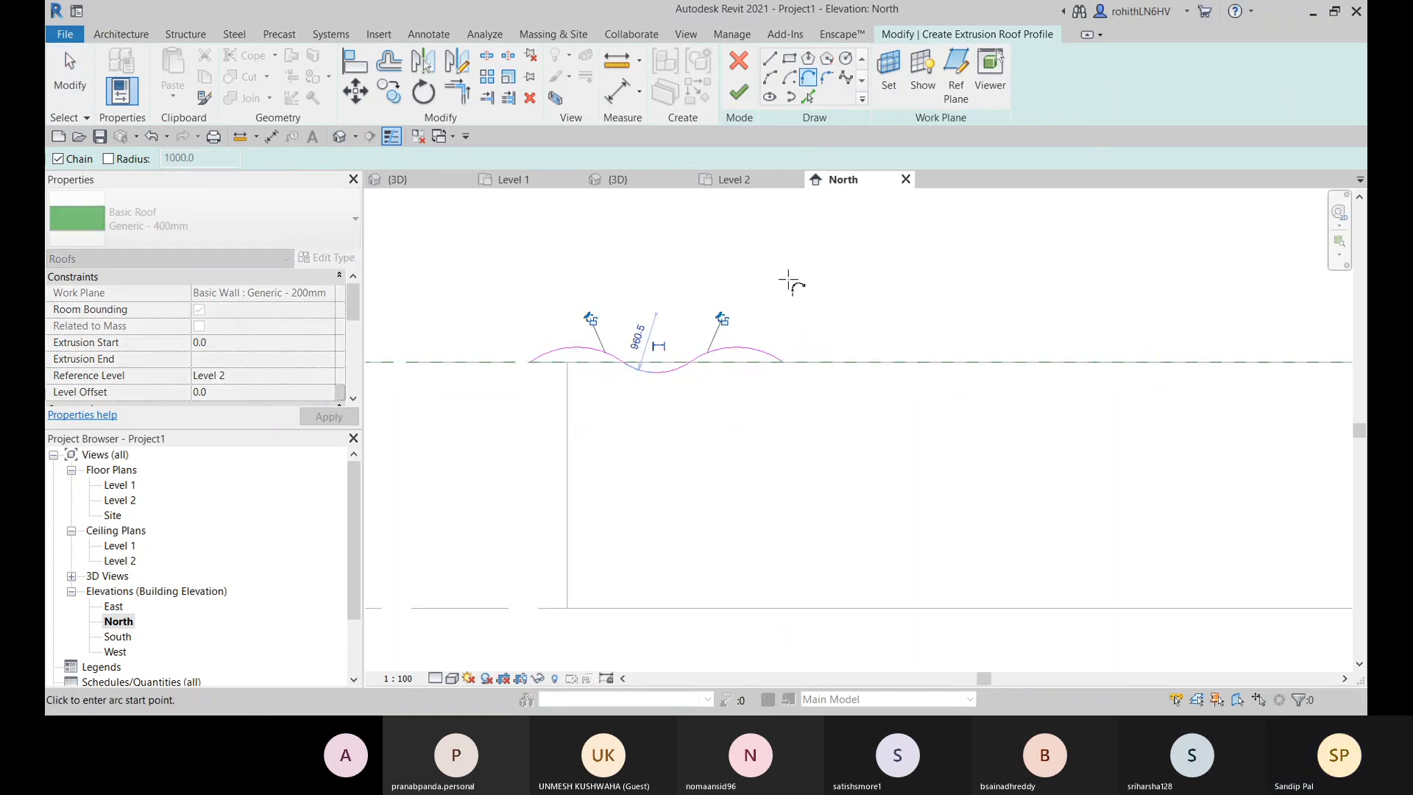
right_click(760, 279)
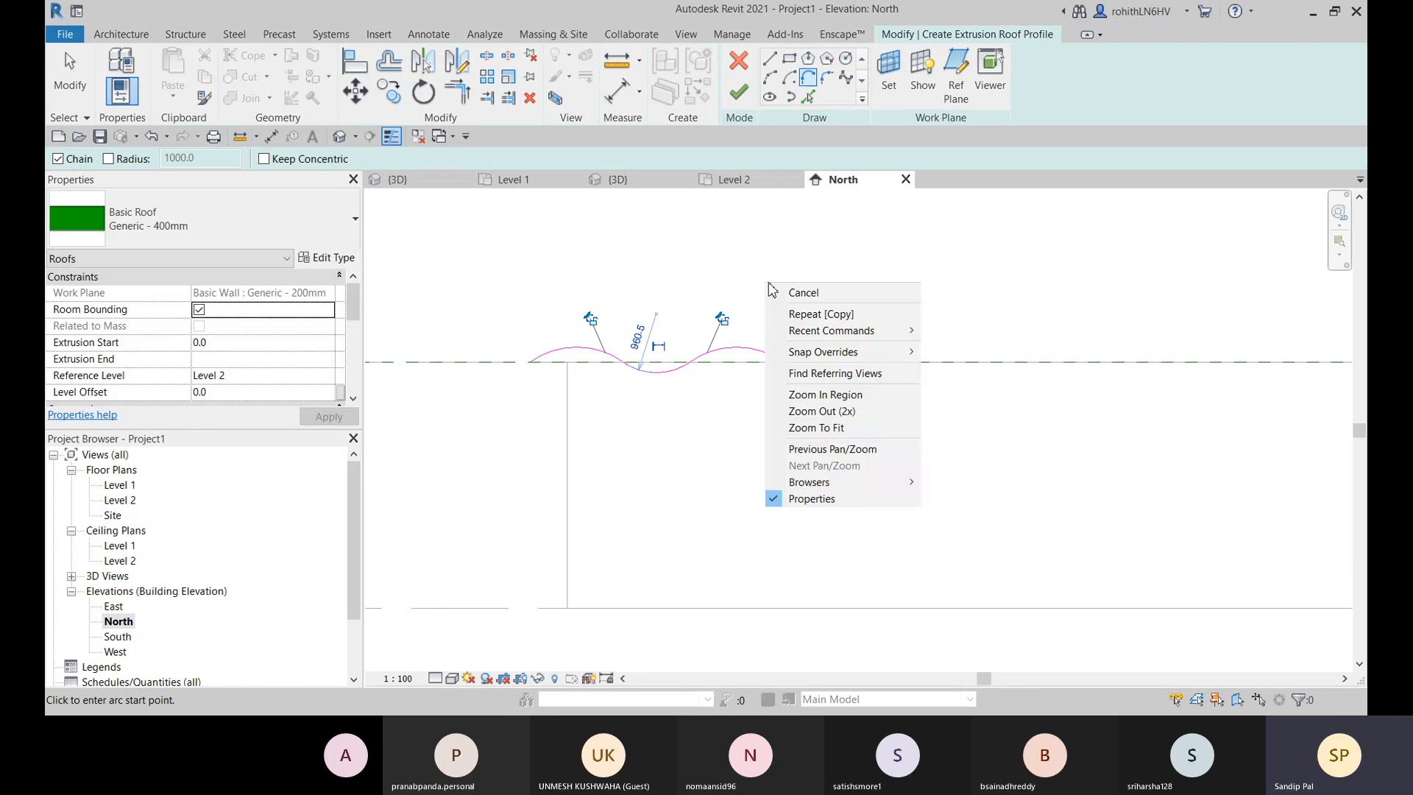
left_click(786, 295)
right_click(593, 316)
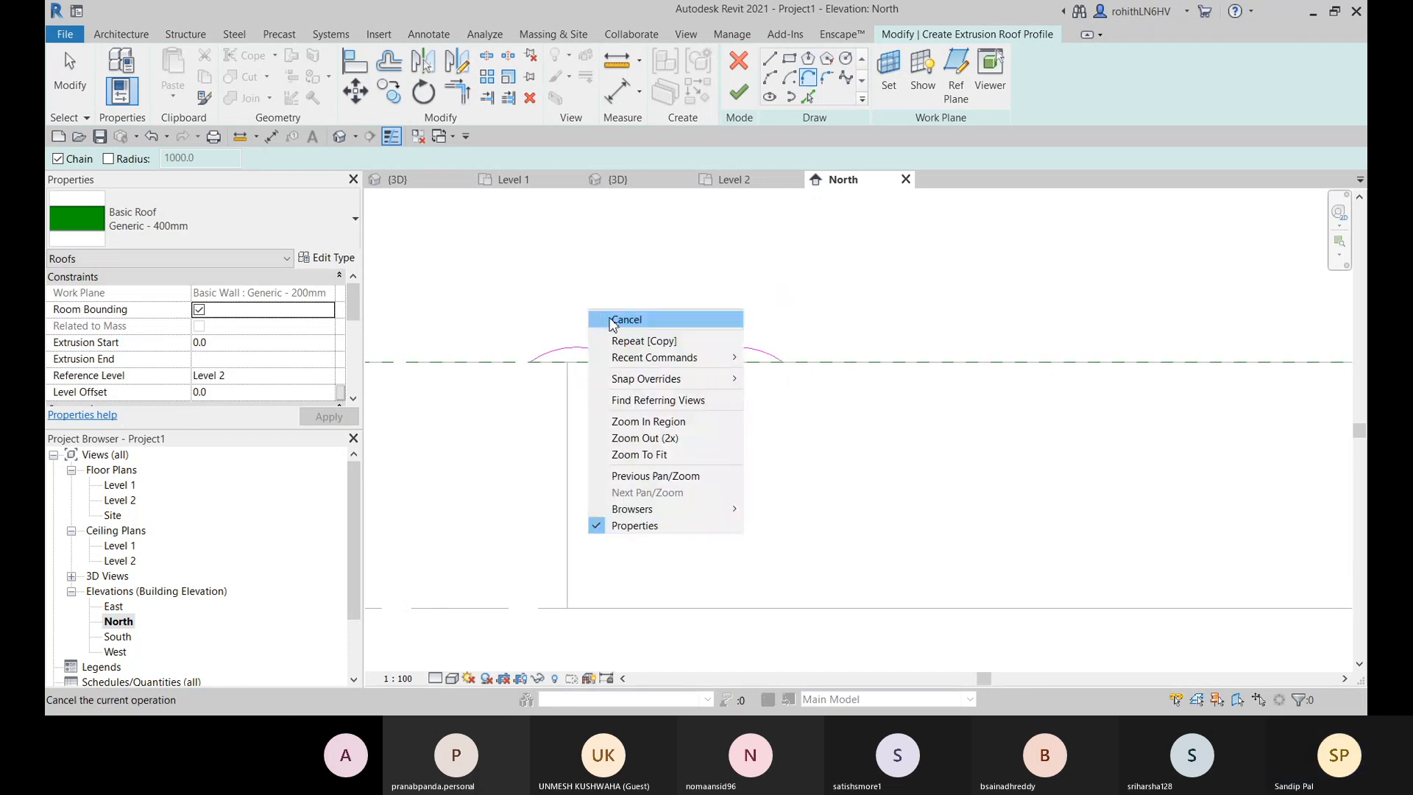
left_click(604, 318)
scroll(624, 372, "up", 3)
scroll(609, 374, "down", 3)
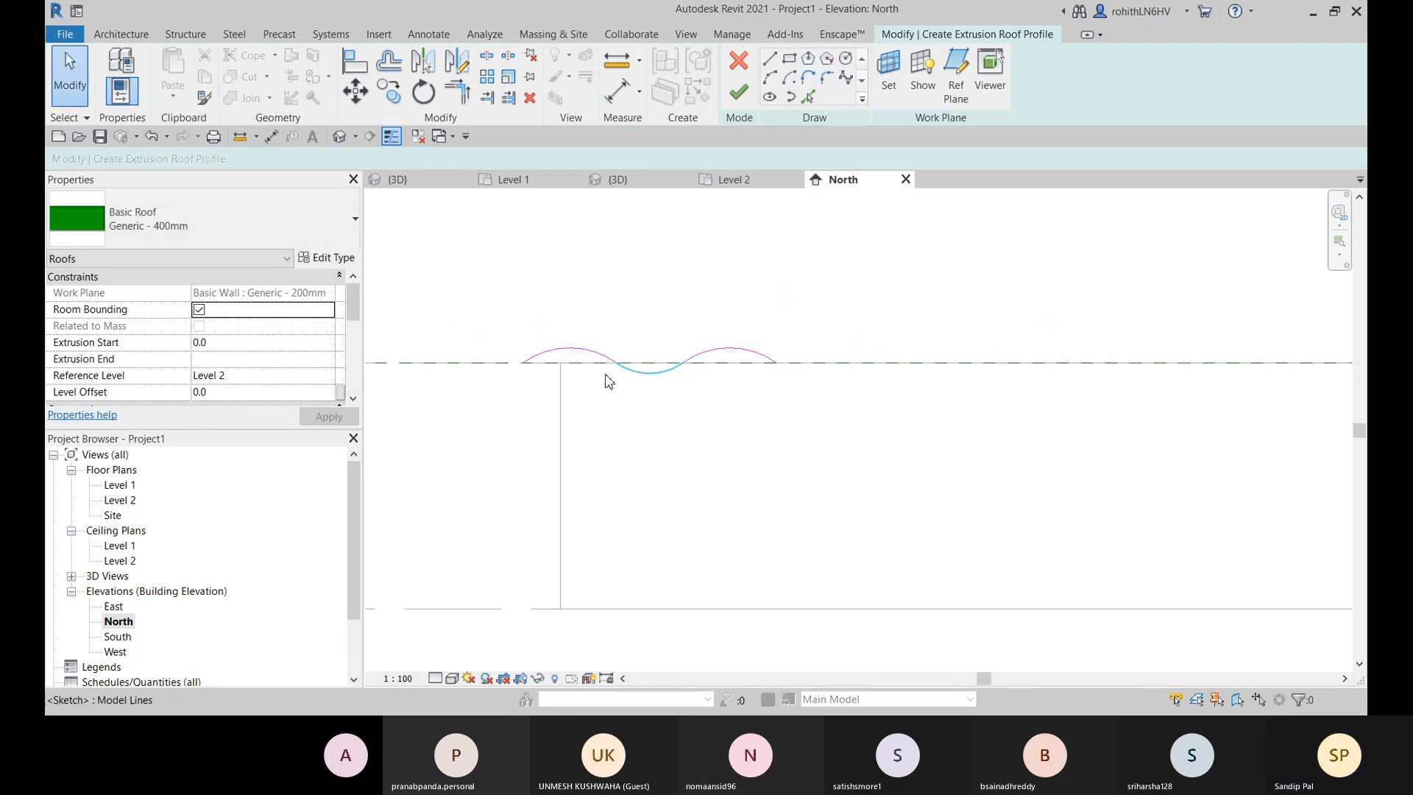
Step: Try to copy the three-arc profile end to end along Level 2 at 4100 mm spacing, and undo the copies
mouse_move(495, 331)
left_mouse_down()
mouse_move(782, 421)
mouse_move(817, 412)
left_mouse_up()
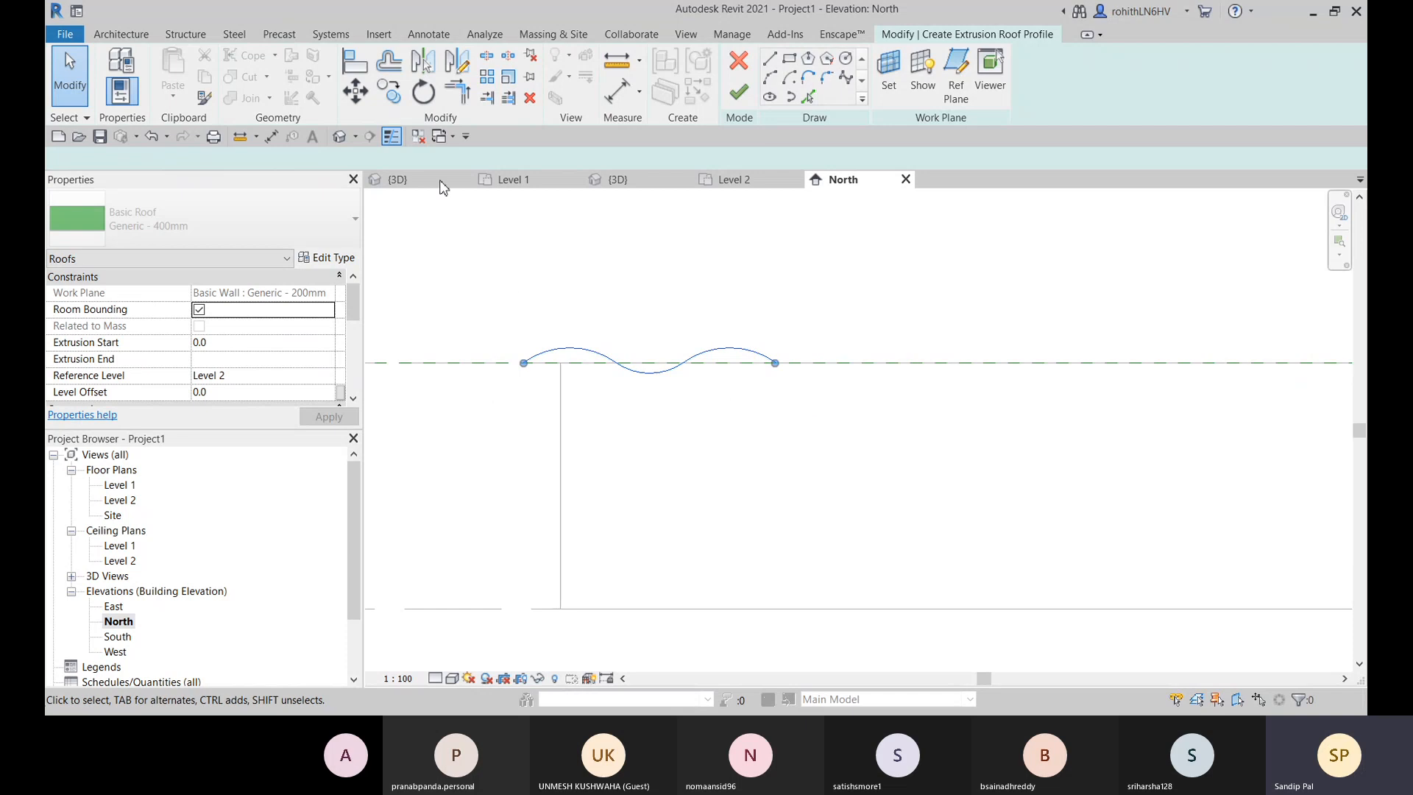
left_click(396, 92)
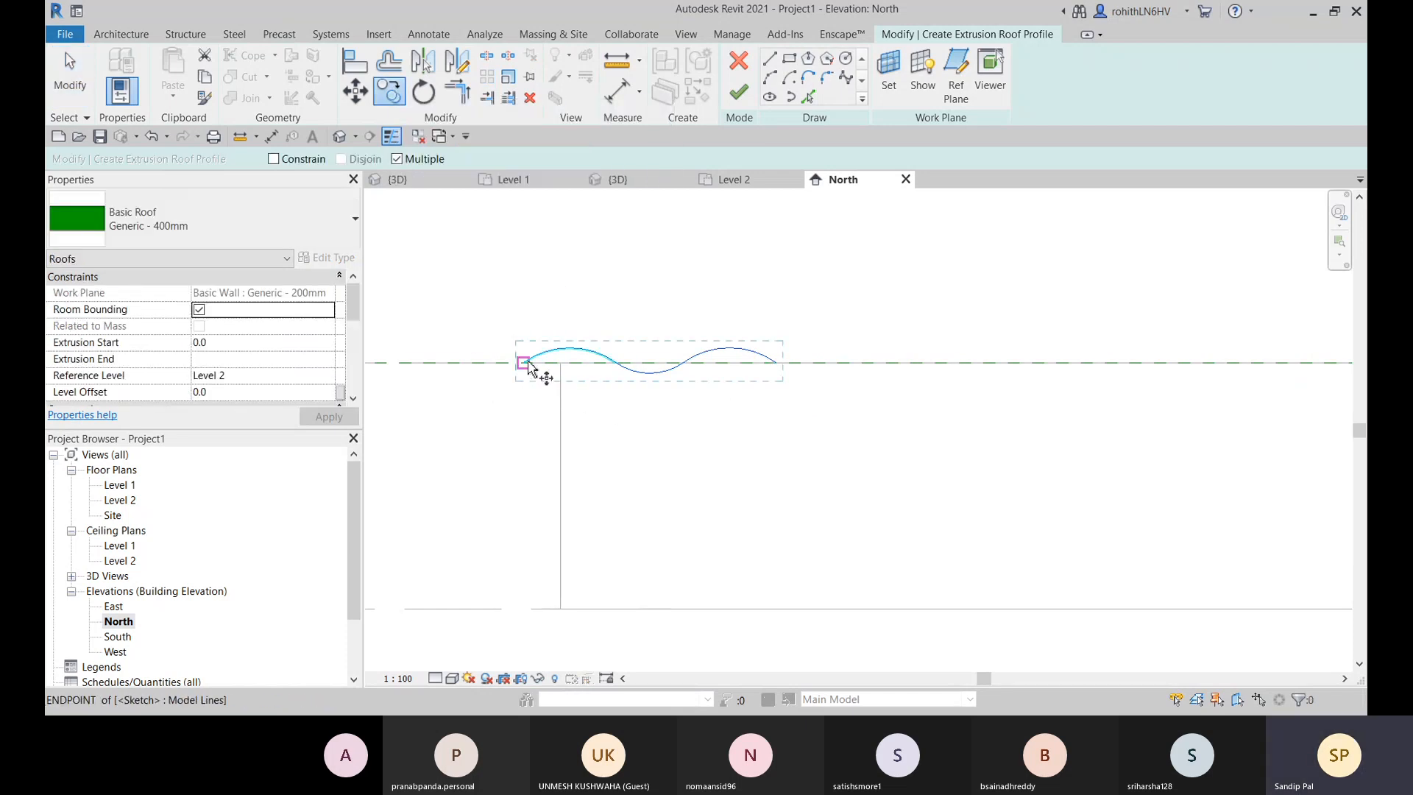
left_click(523, 362)
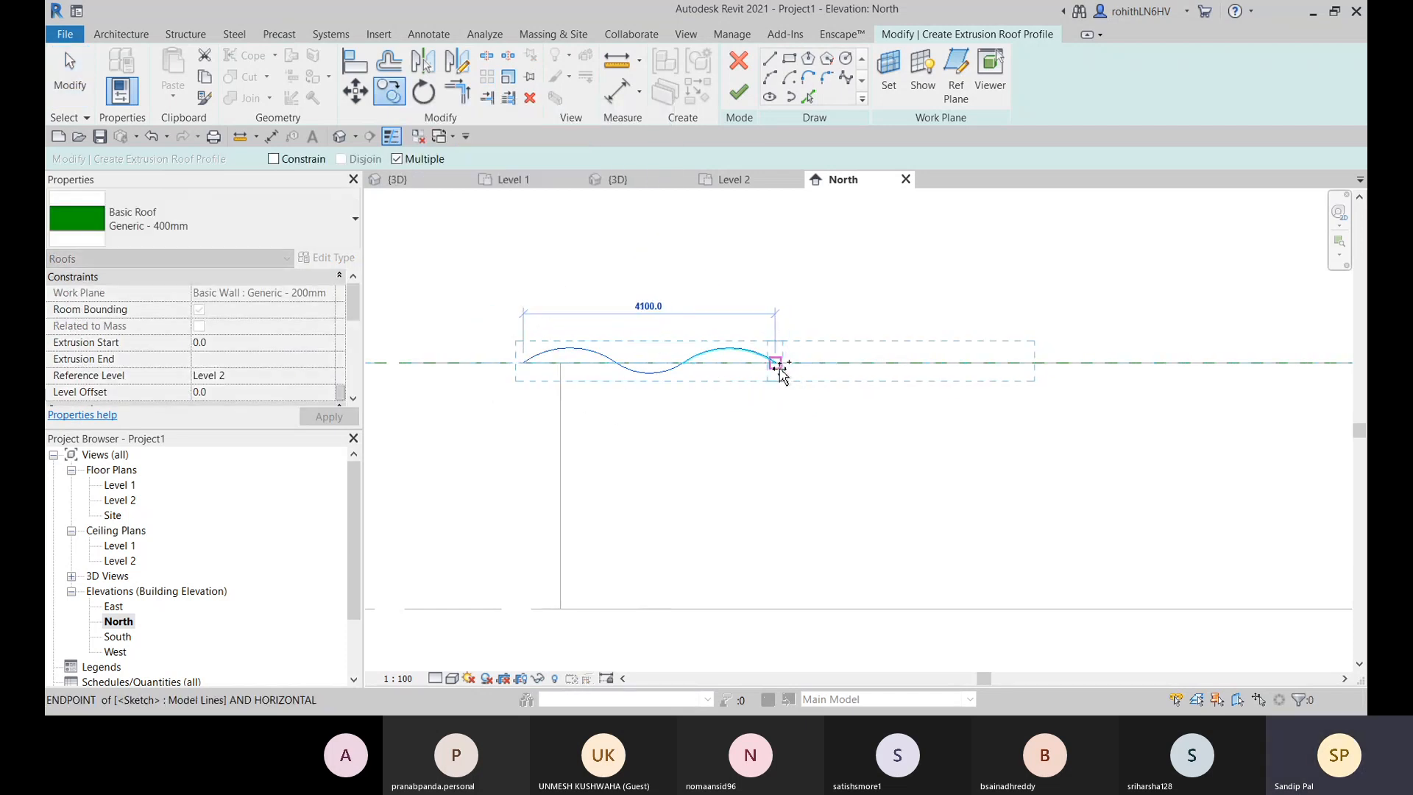
left_click(775, 364)
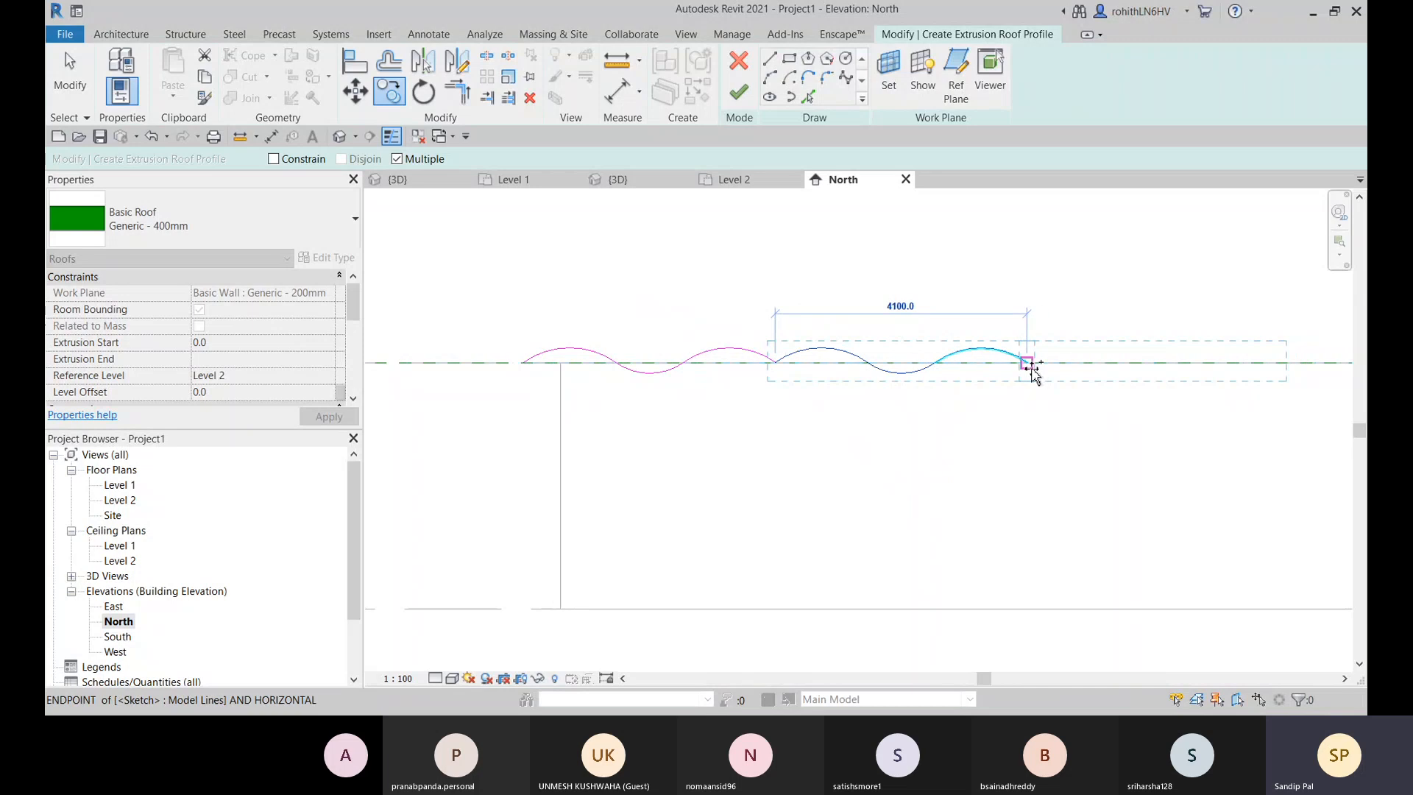
left_click(1036, 381)
scroll(1070, 386, "down", 2)
scroll(957, 414, "up", 2)
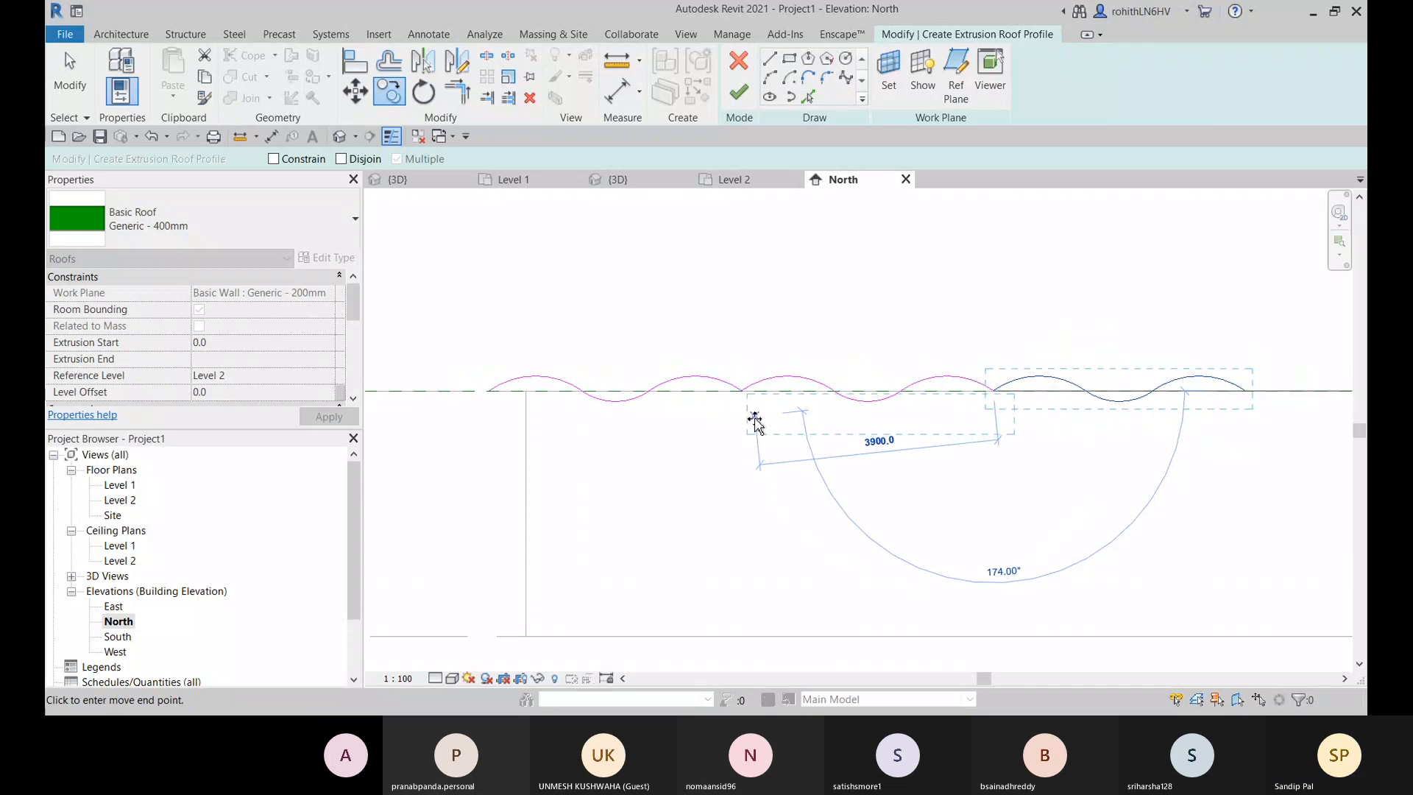
key("ctrl+z")
key("ctrl+z")
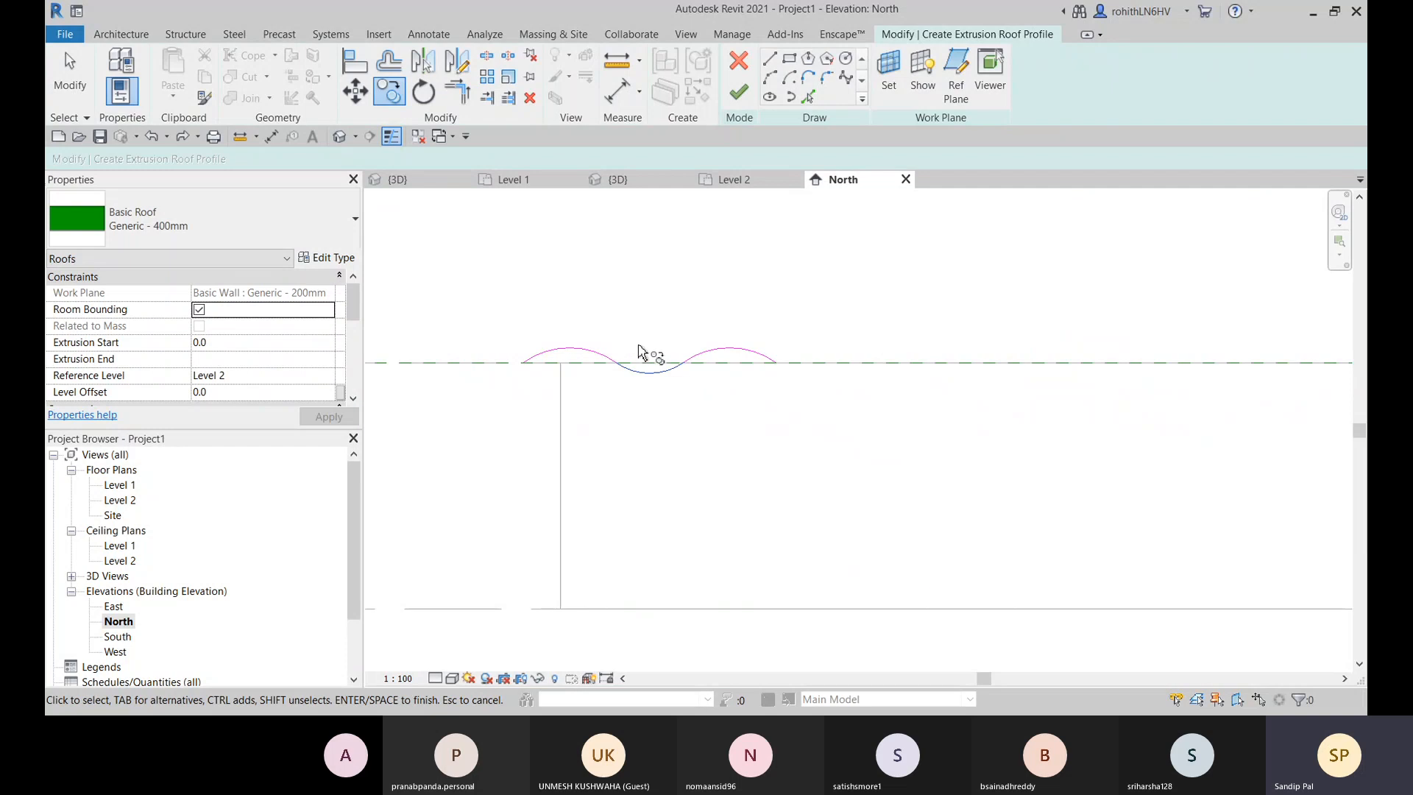
Step: Copy the downward-curving arc from its starting endpoint to the free end of the second upper arc
left_click(624, 365)
key("c")
key("o")
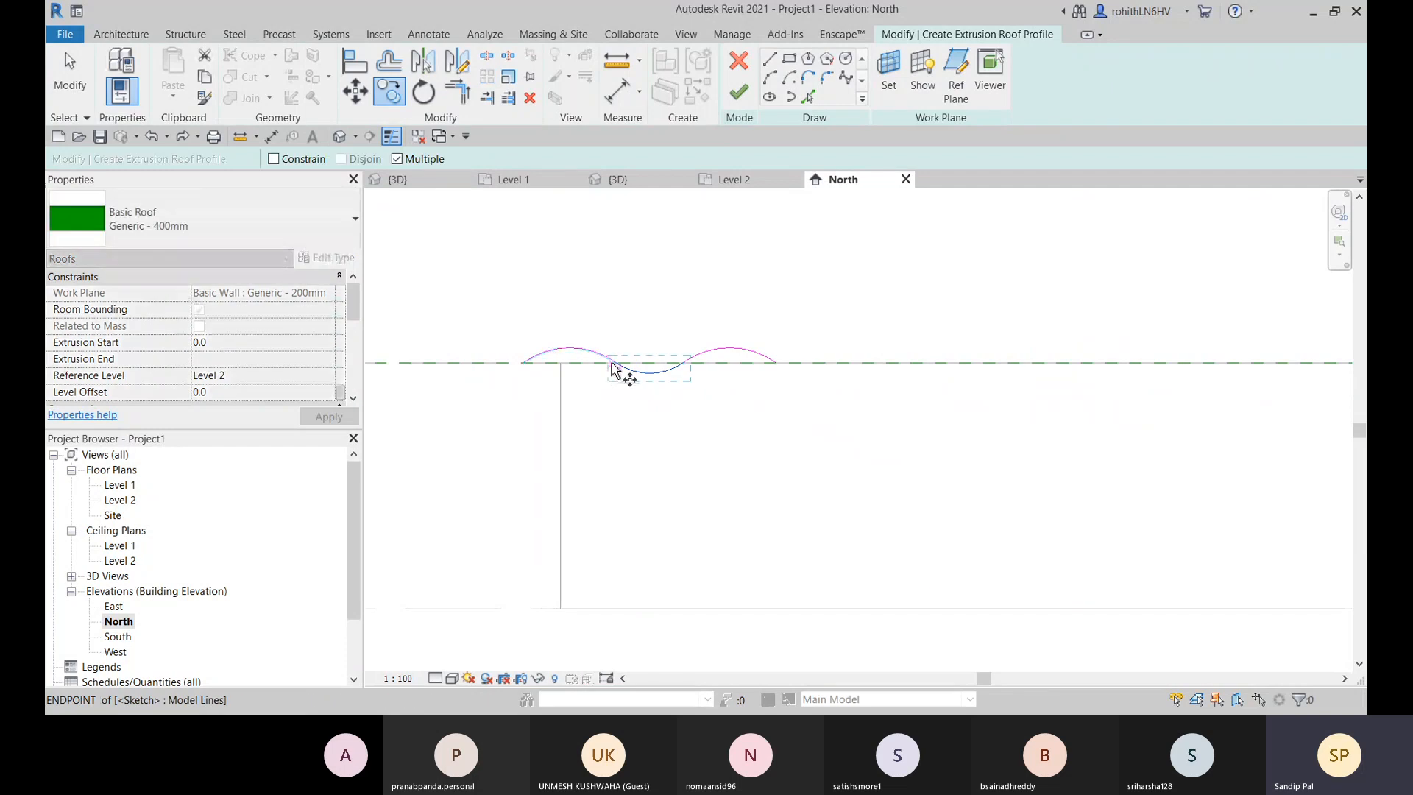
left_click(614, 368)
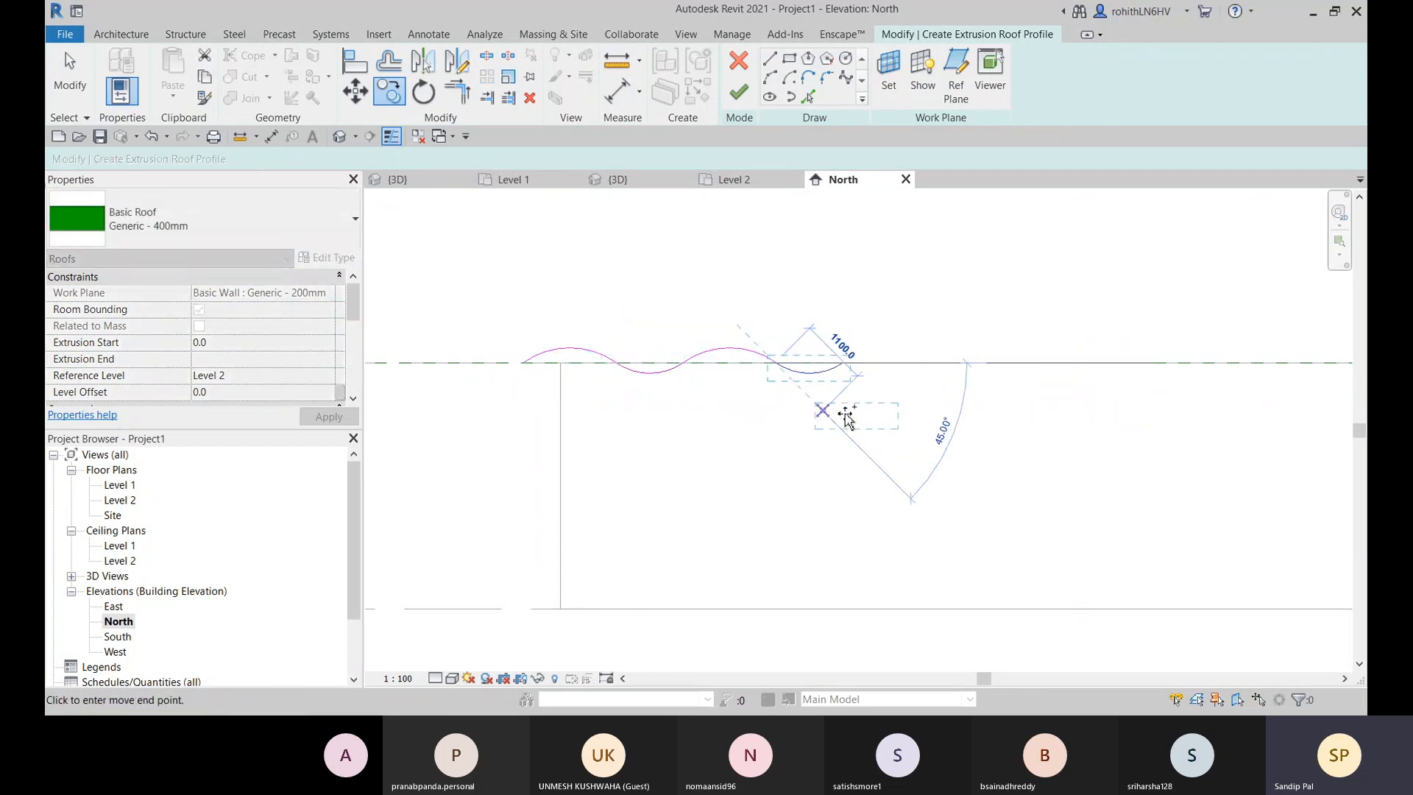
key("Escape")
key("Escape")
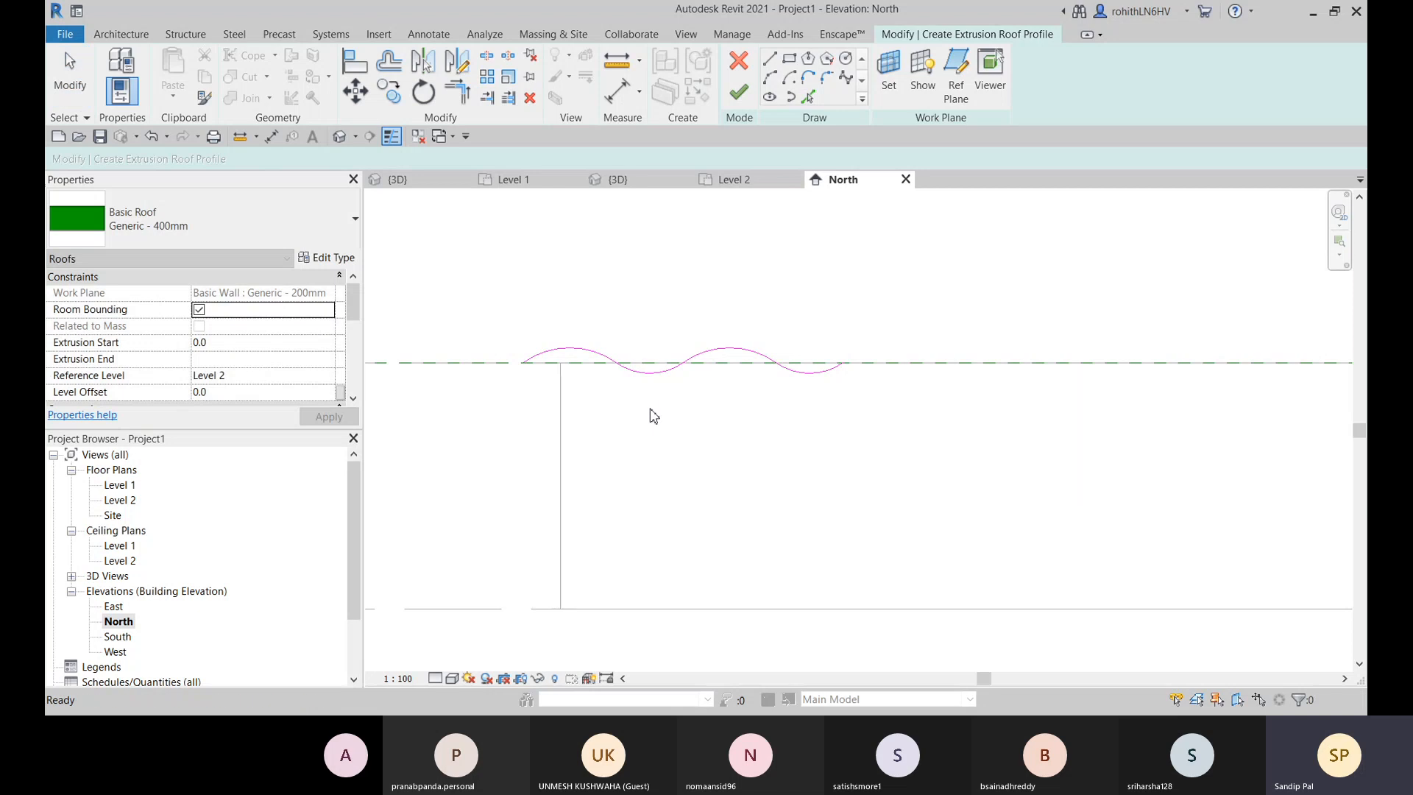
Step: Copy the four-arc wave three times end to end along Level 2 at 5200 mm spacing, past the far wall
middle_click_drag(650, 410, 668, 413)
mouse_move(520, 330)
left_mouse_down()
mouse_move(618, 388)
mouse_move(869, 452)
left_mouse_up()
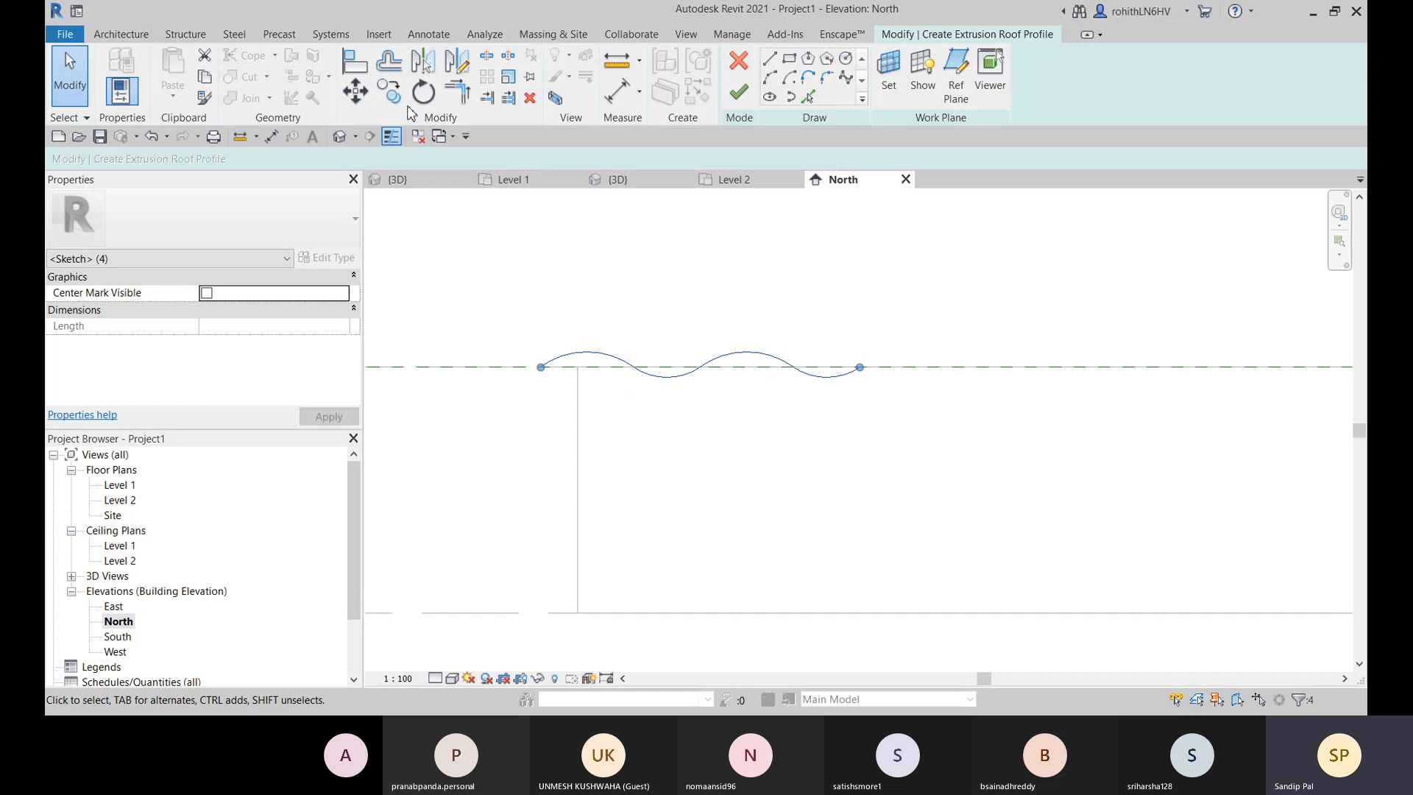
left_click(390, 91)
left_click(542, 367)
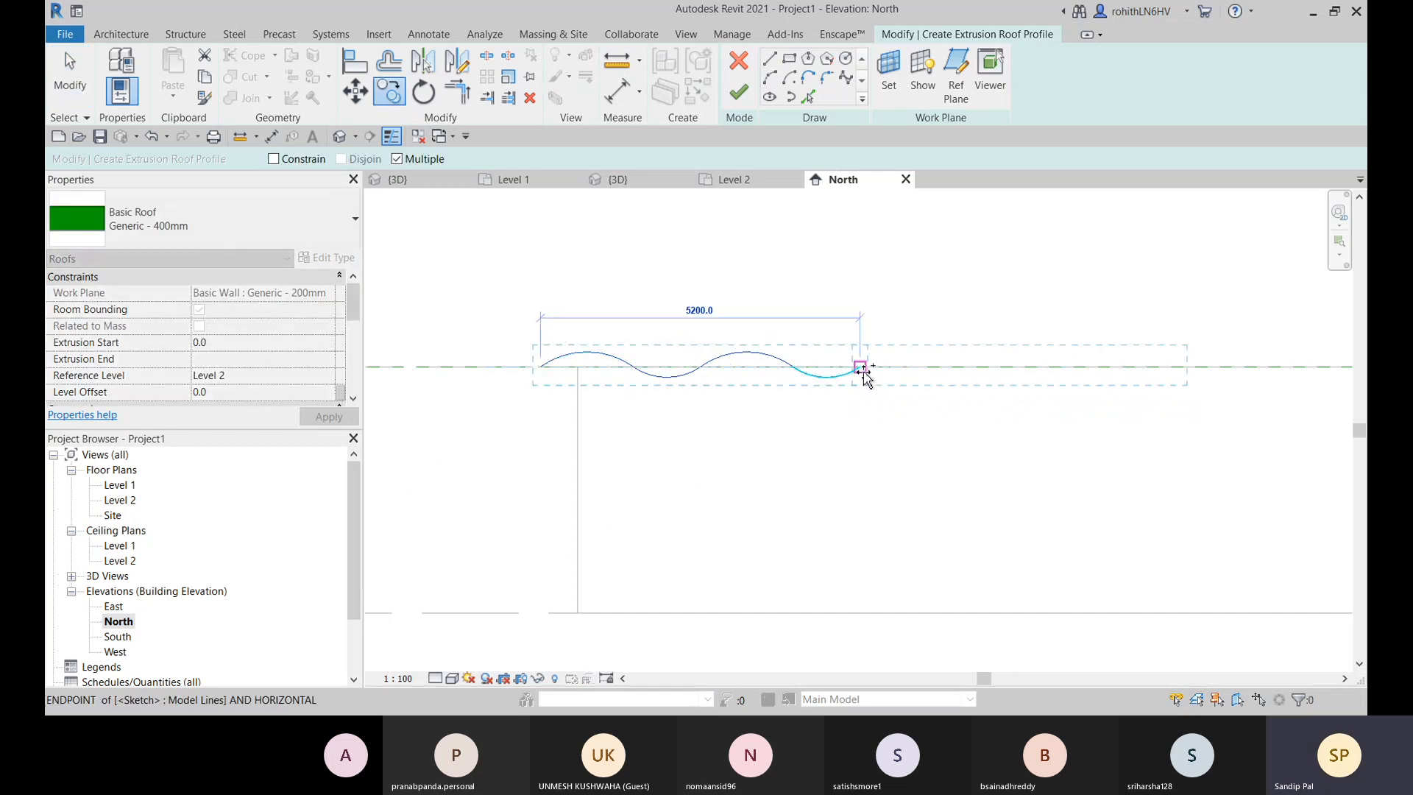
left_click(860, 367)
left_click(1177, 368)
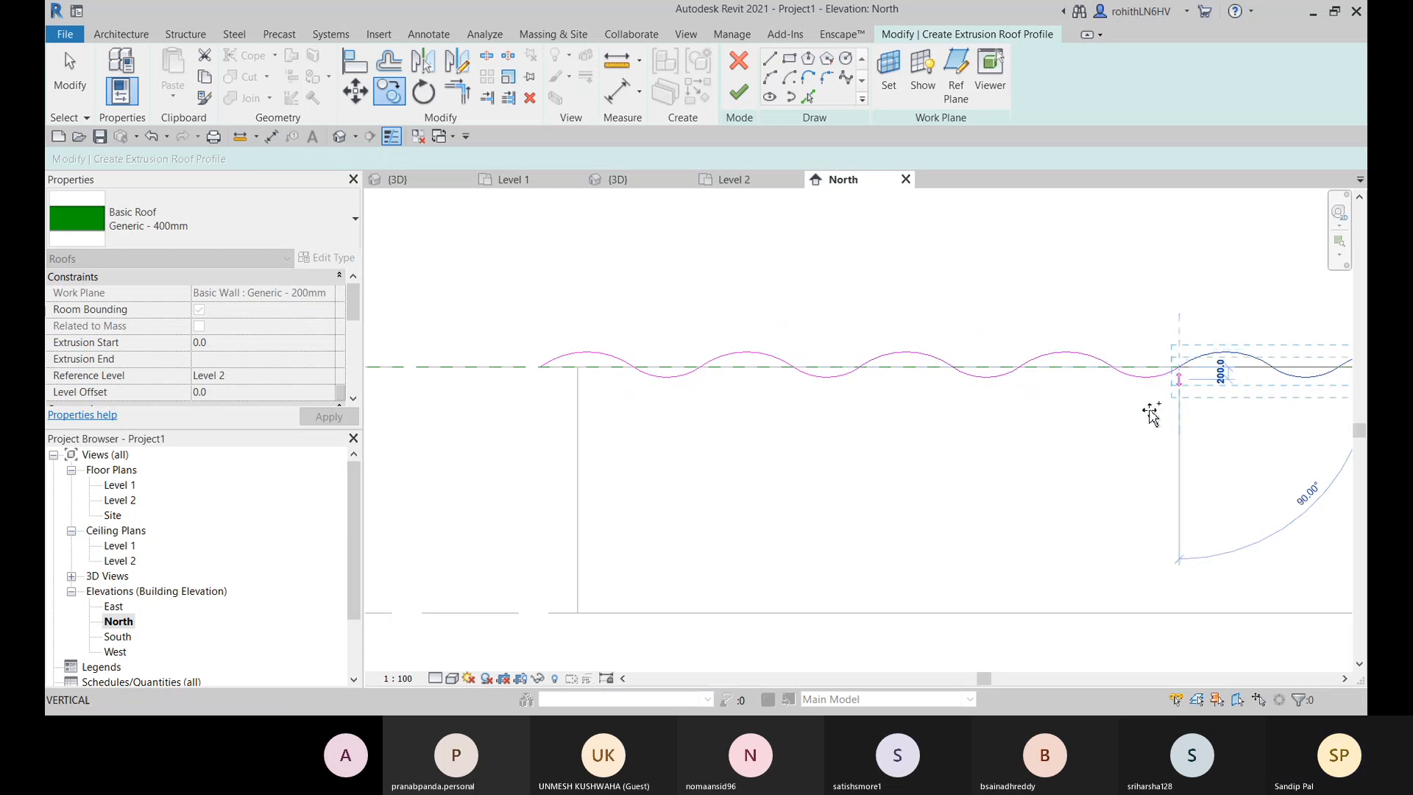
scroll(1052, 444, "down", 1)
middle_click_drag(1023, 455, 608, 458)
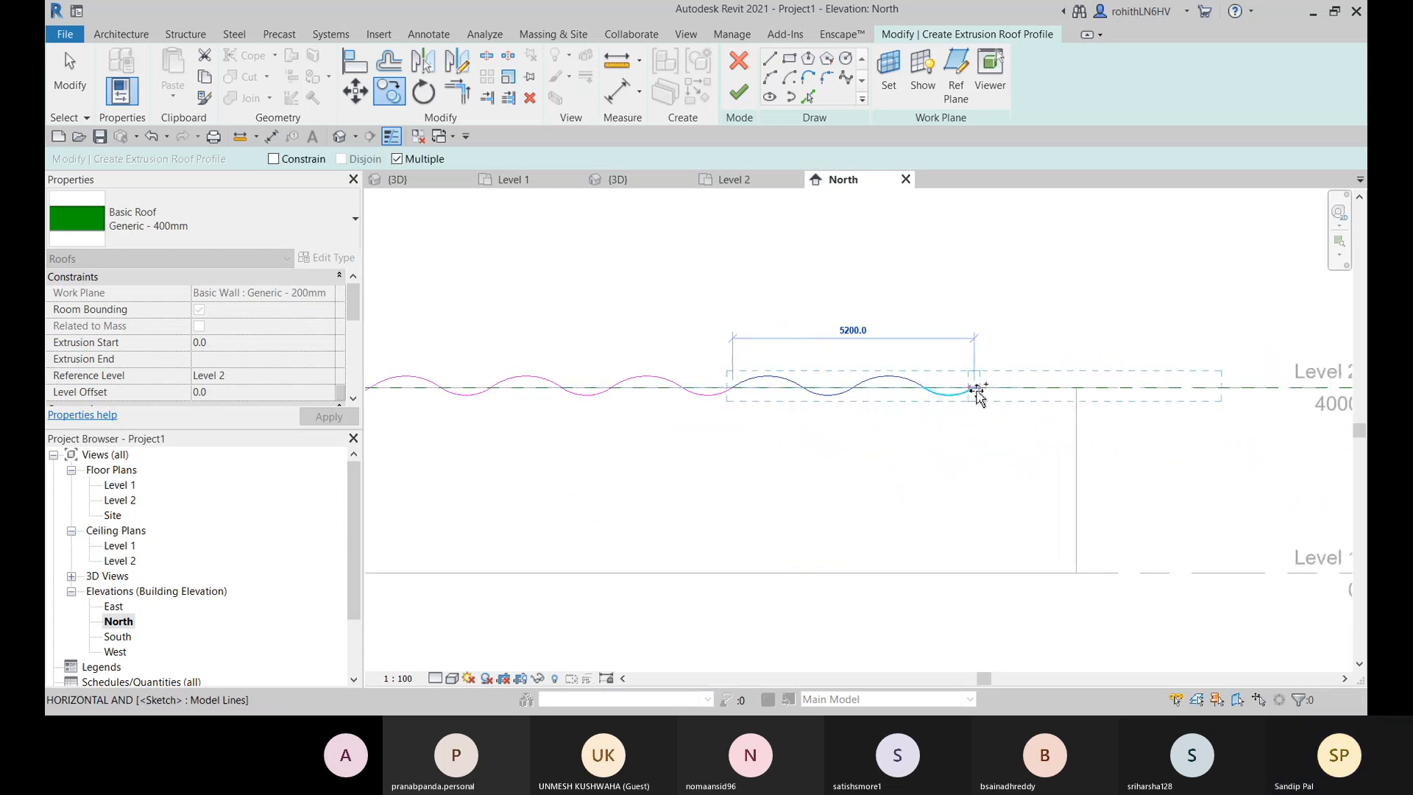
left_click(976, 390)
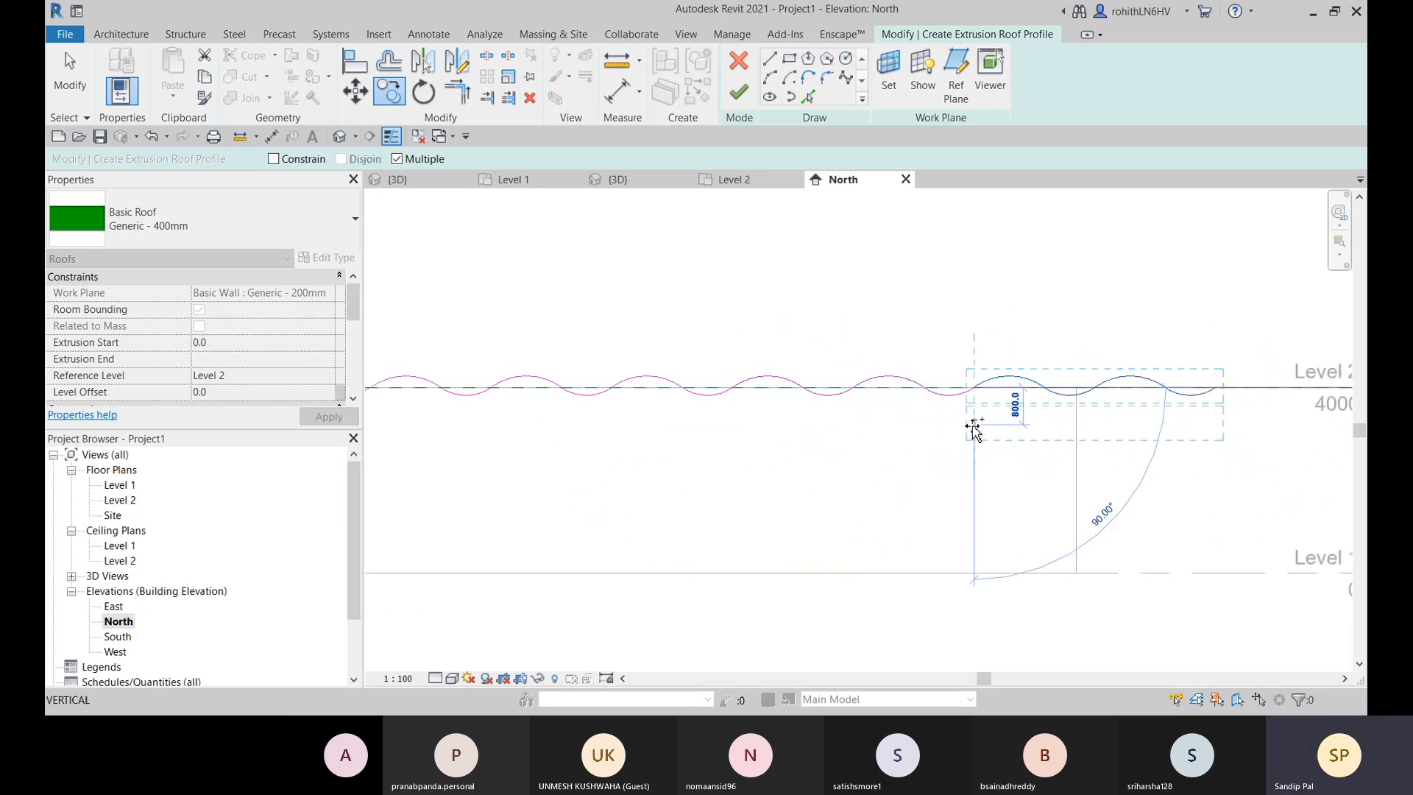
scroll(968, 454, "down", 1)
middle_click_drag(968, 455, 1006, 460)
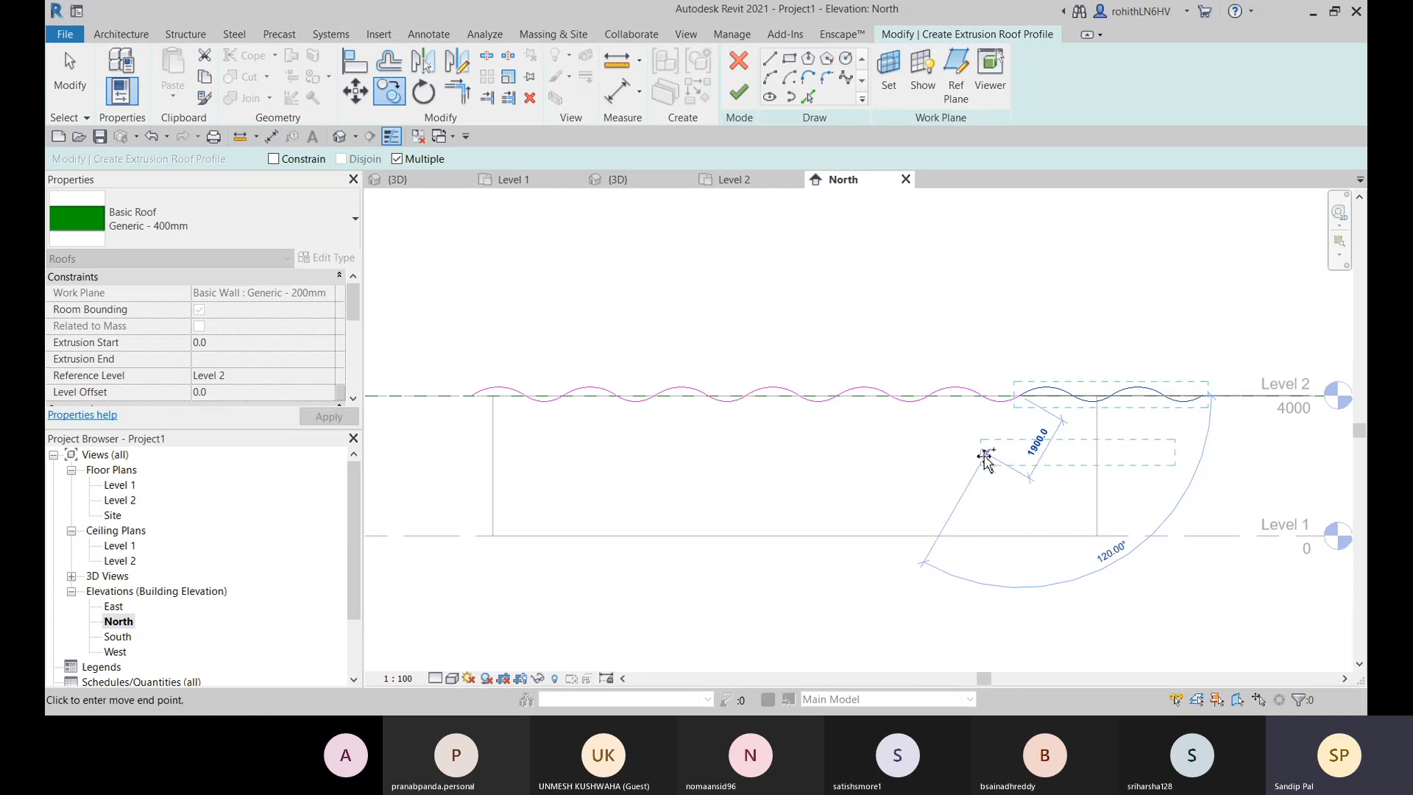
key("Escape")
key("Escape")
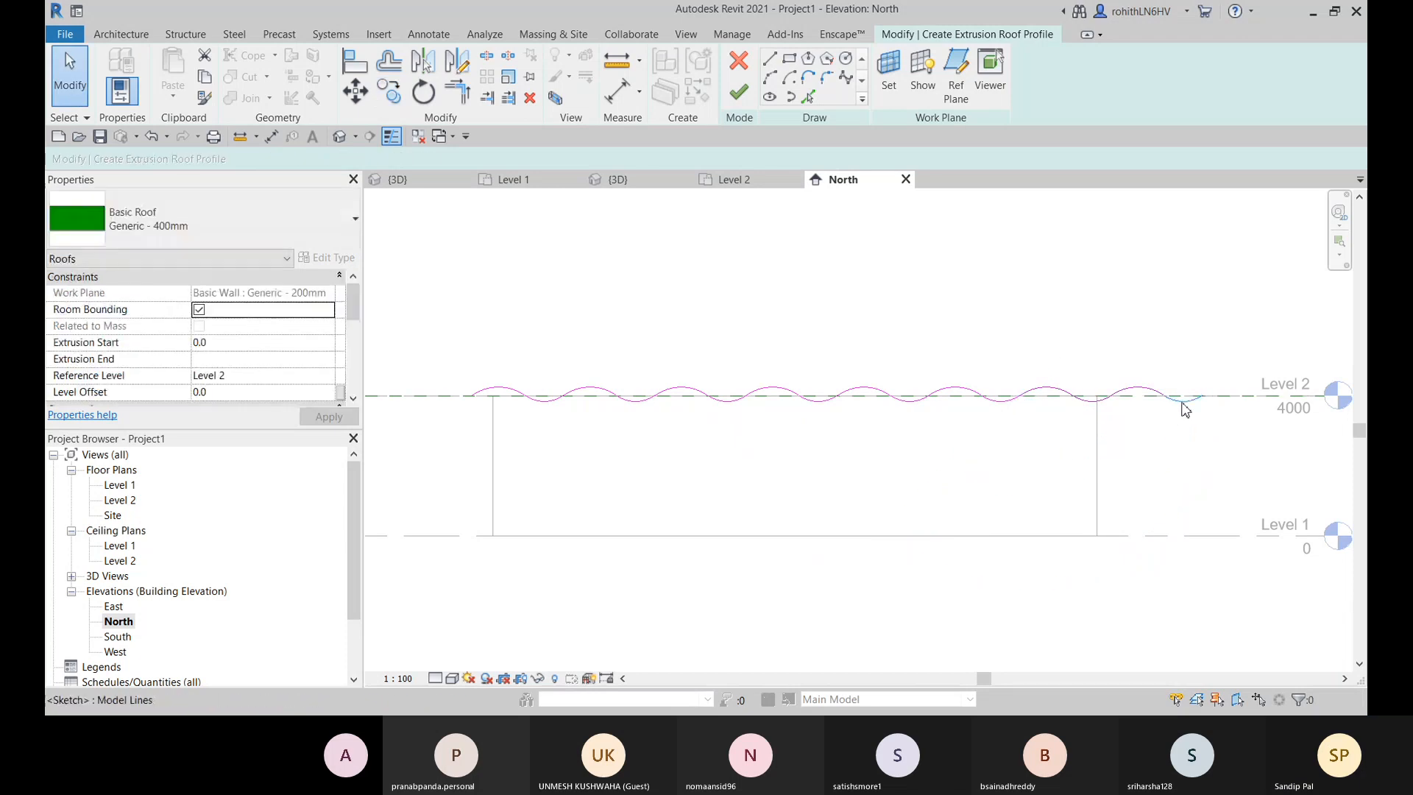
Step: Delete the last two surplus arcs so the wave profile ends just beyond the far wall
left_click(1184, 407)
left_click(1151, 429)
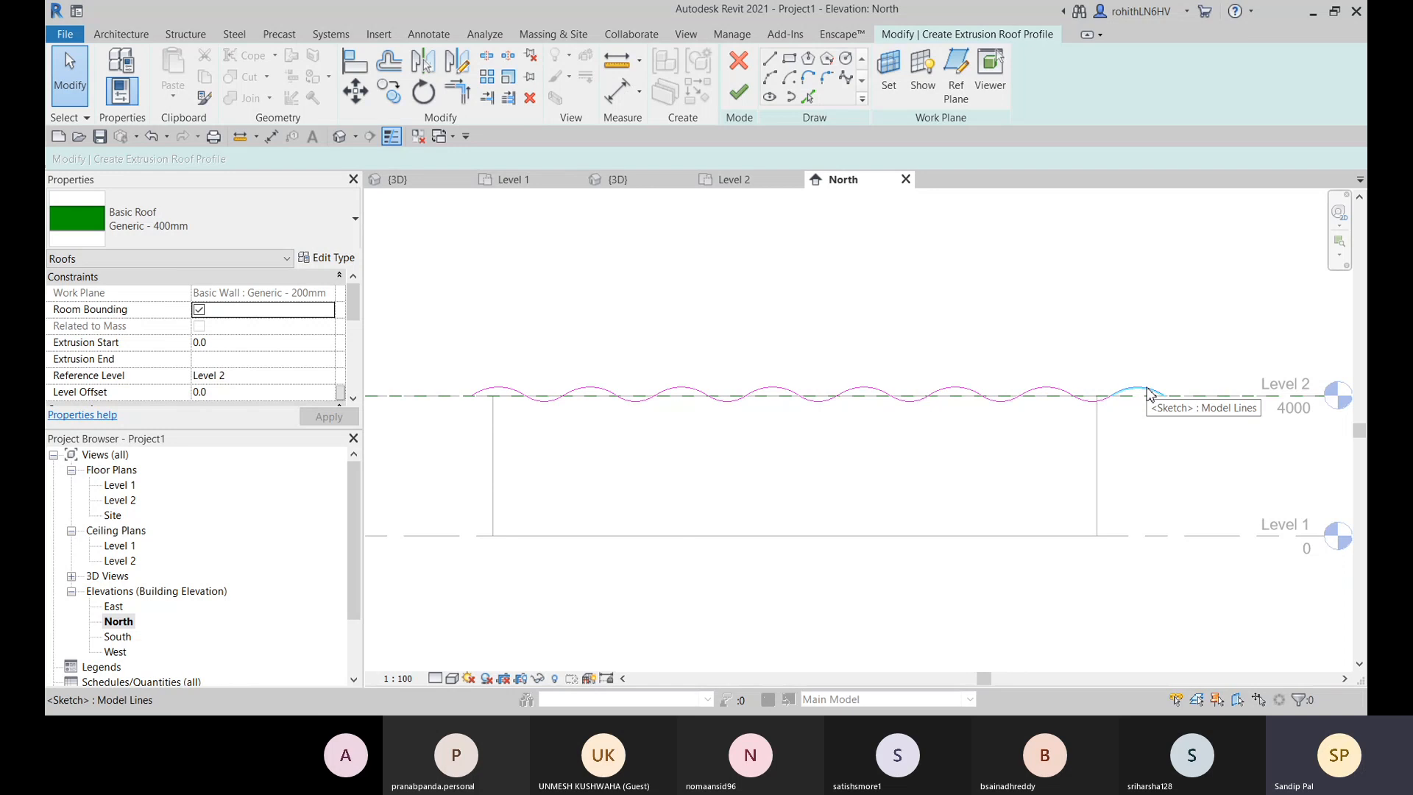
left_click(1148, 394)
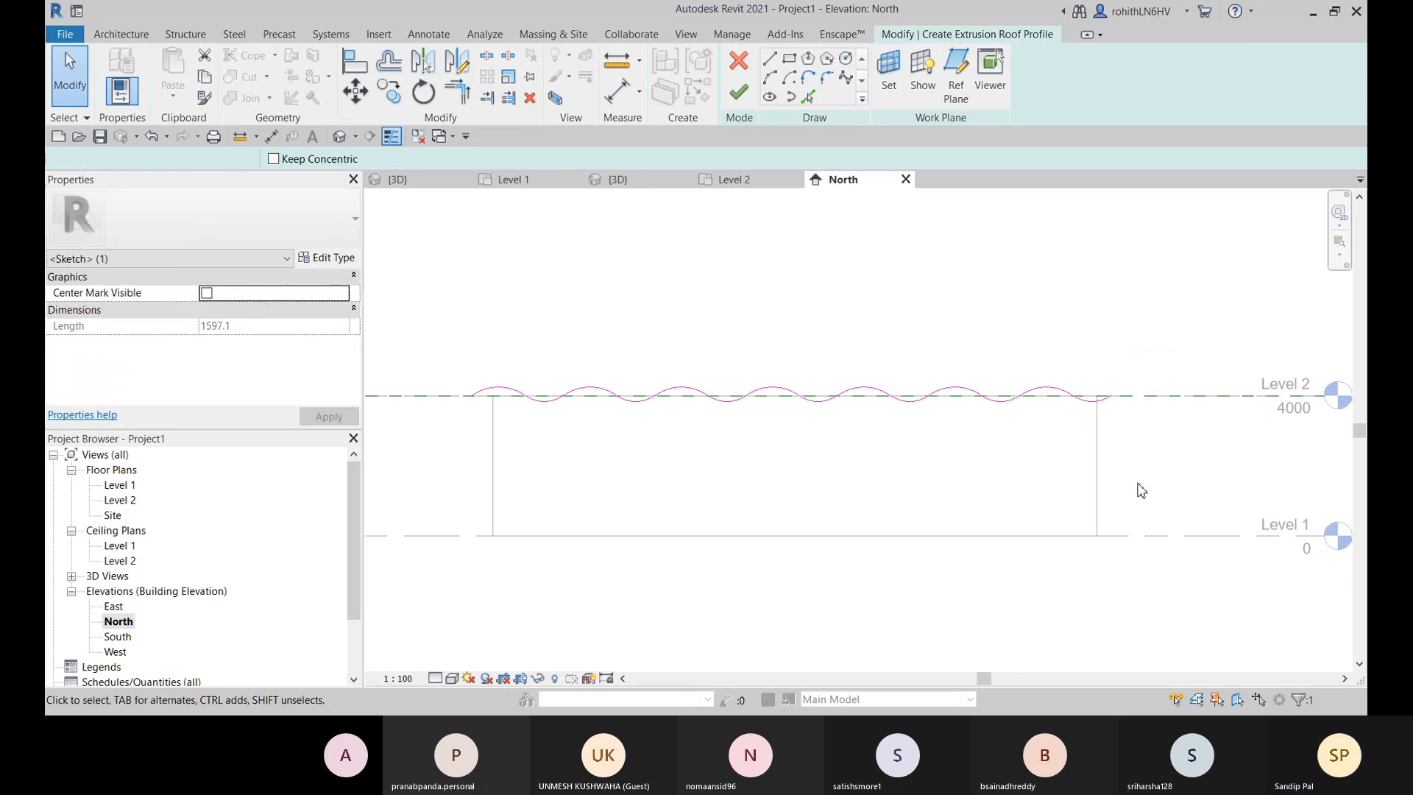
left_click(646, 482)
middle_click_drag(646, 481, 680, 485)
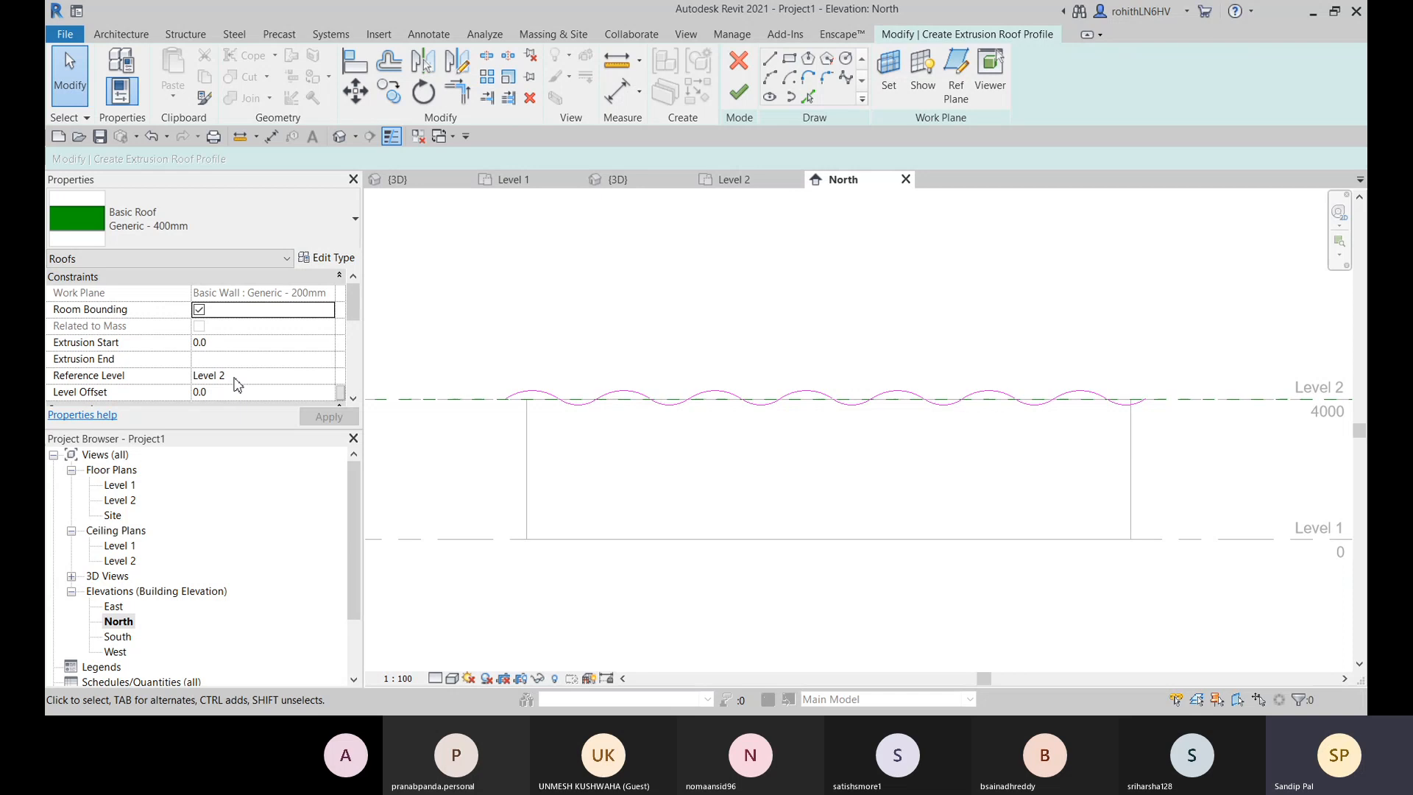
Step: Change the roof type to Cold Roof - Concrete
scroll(236, 382, "down", 1)
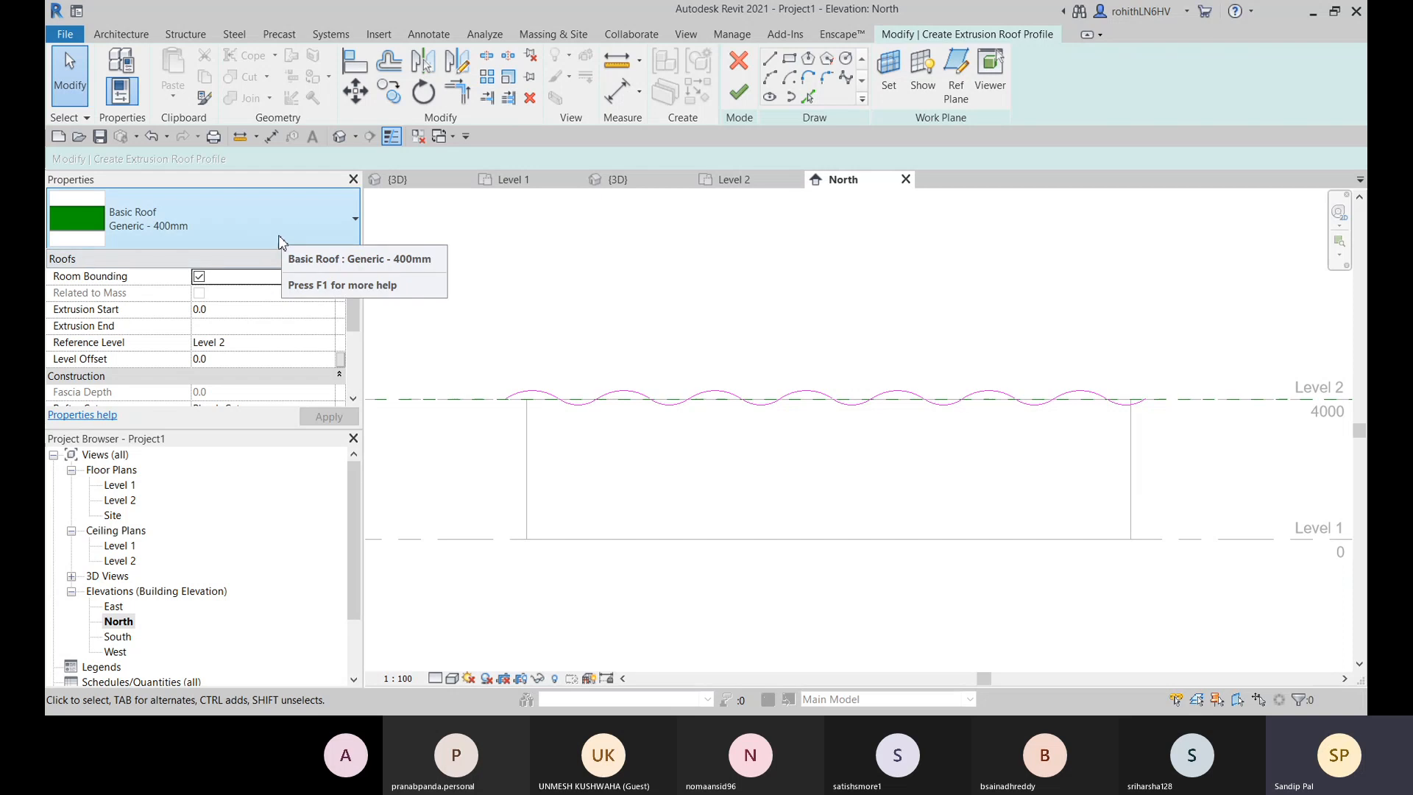
left_click(231, 234)
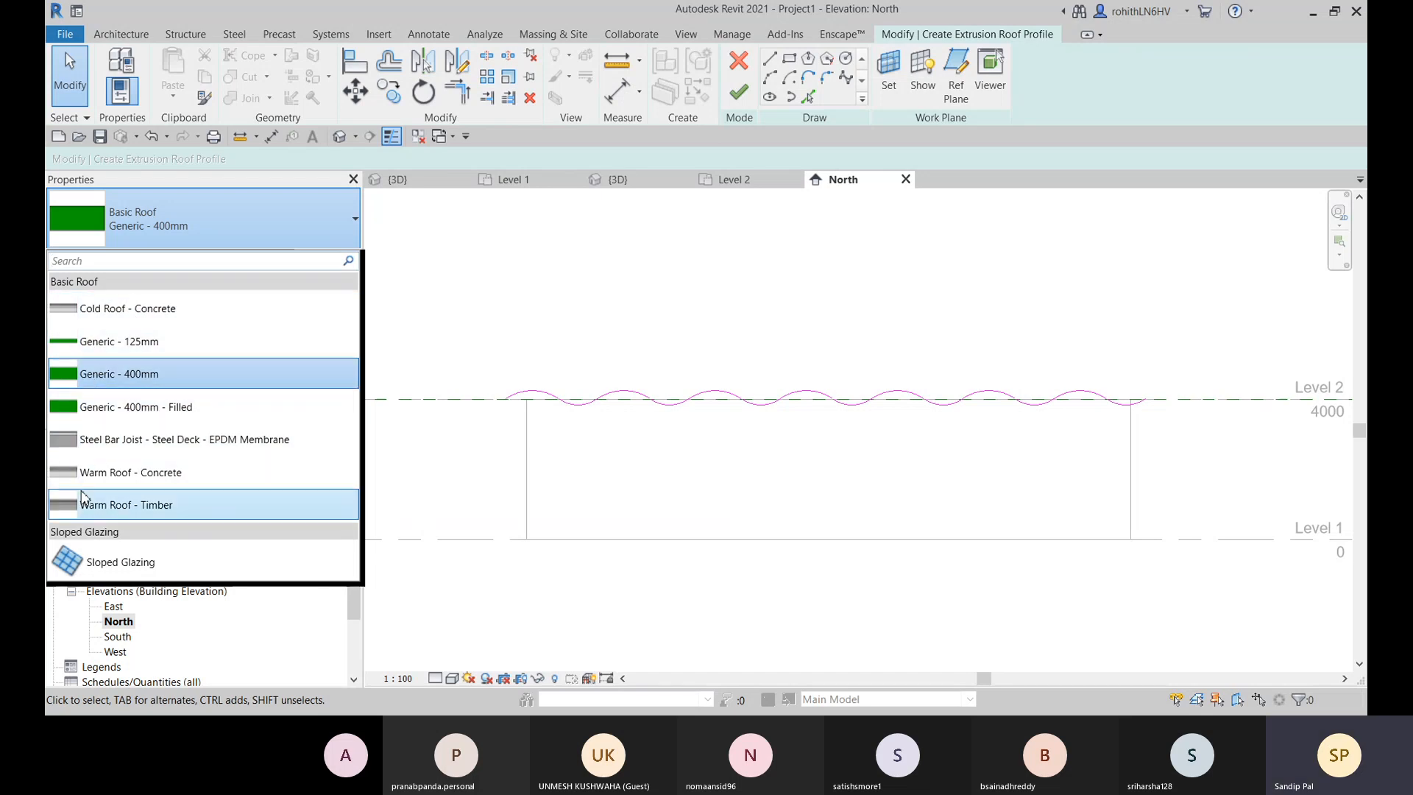
mouse_move(133, 478)
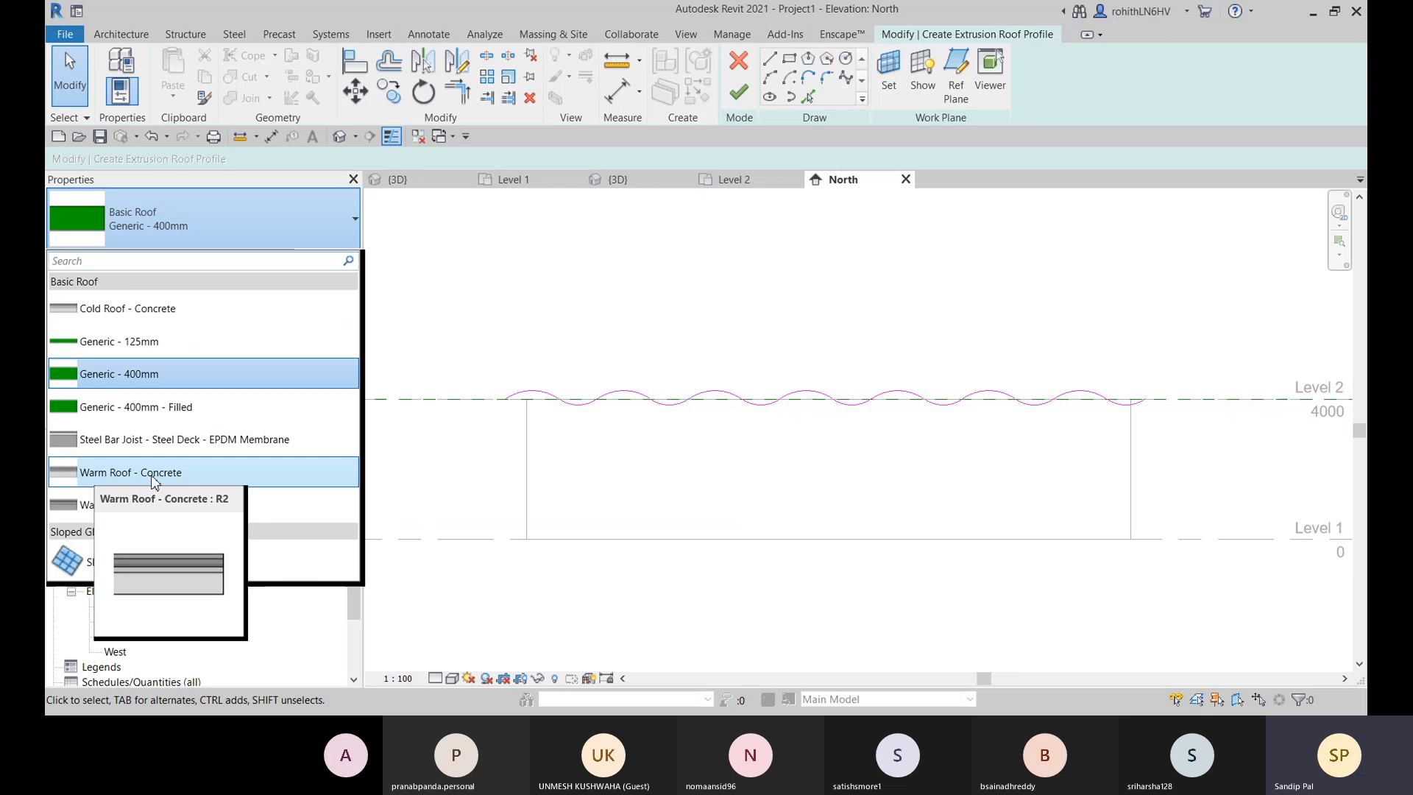
left_click(131, 313)
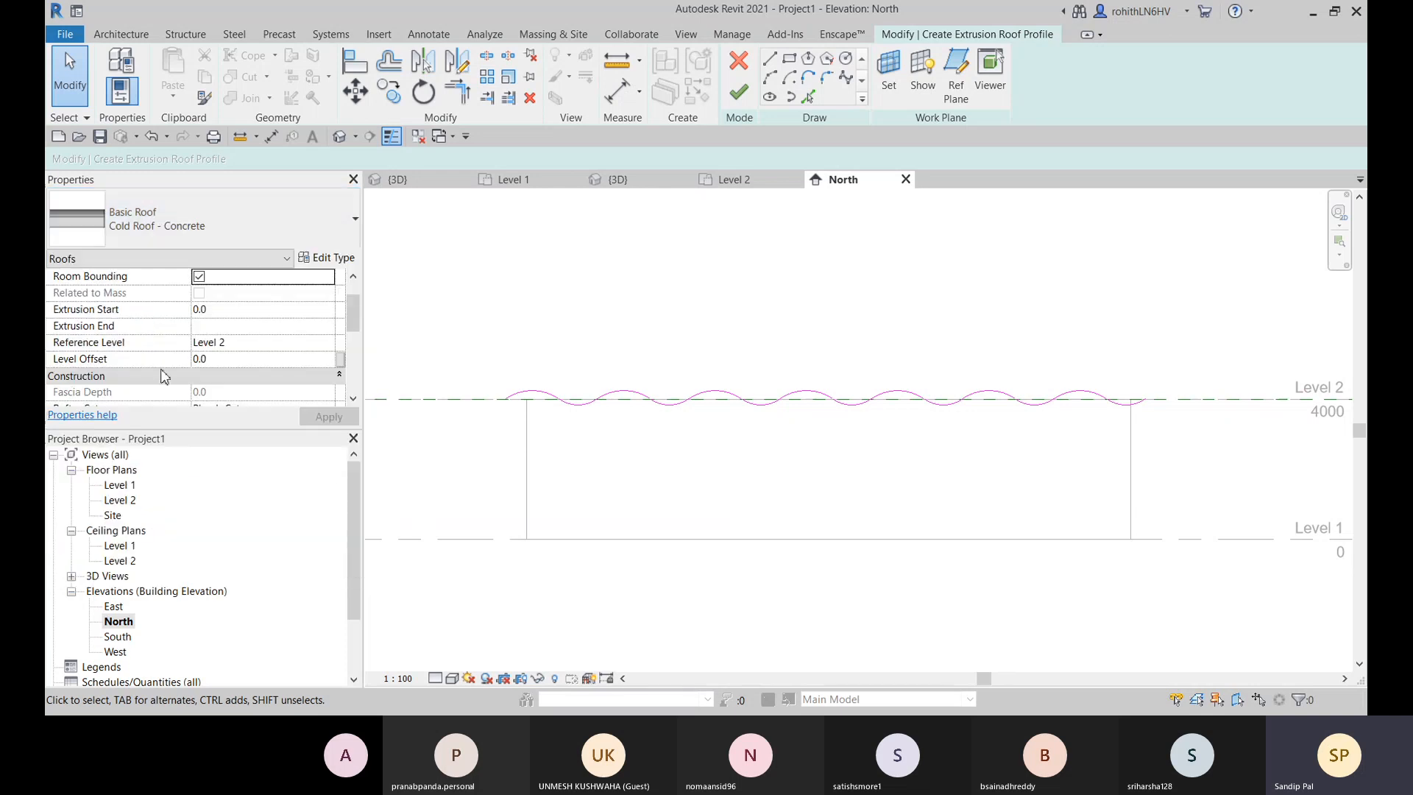
Step: Review the layer structure of the Cold Roof - Concrete type, including each layer's function, material and thickness
left_click(326, 259)
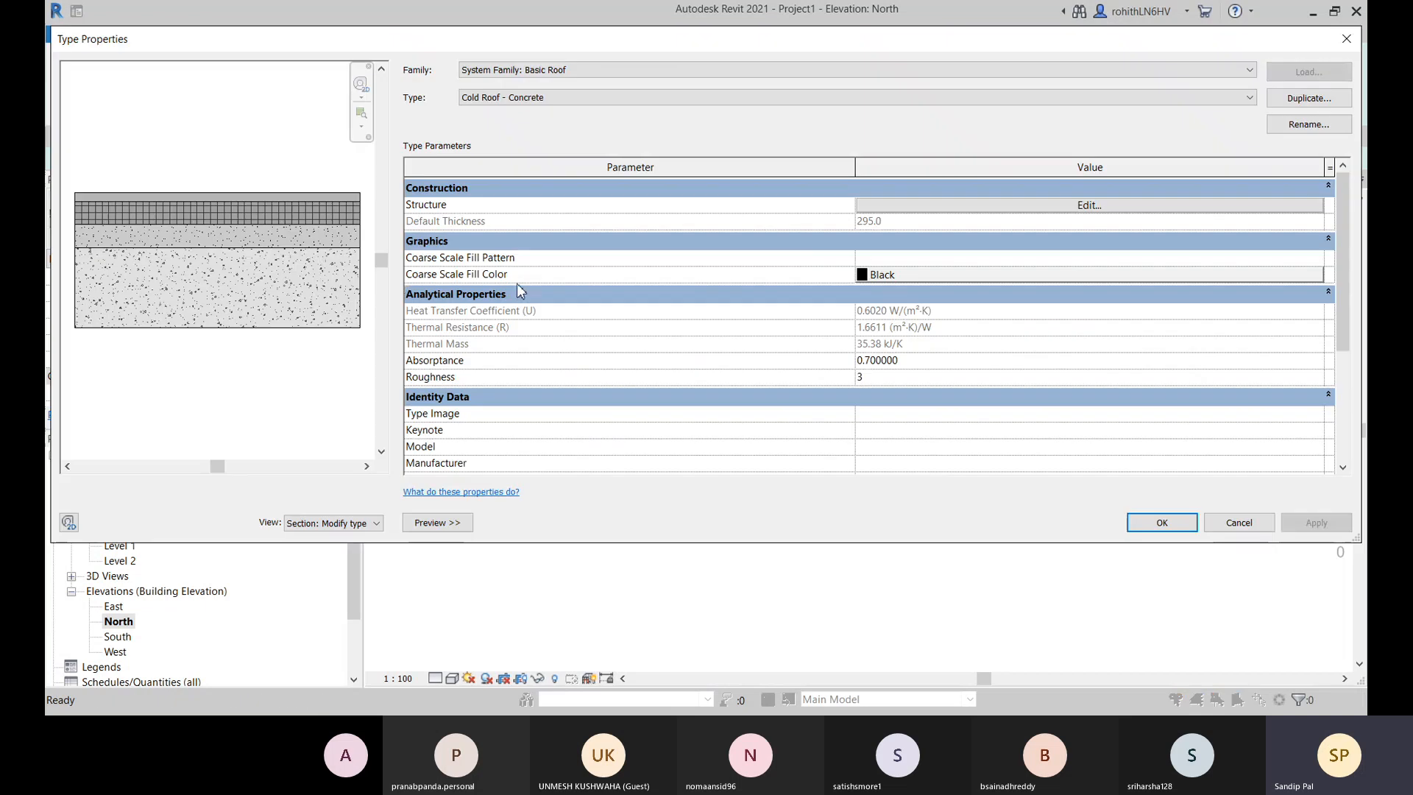
left_click(935, 208)
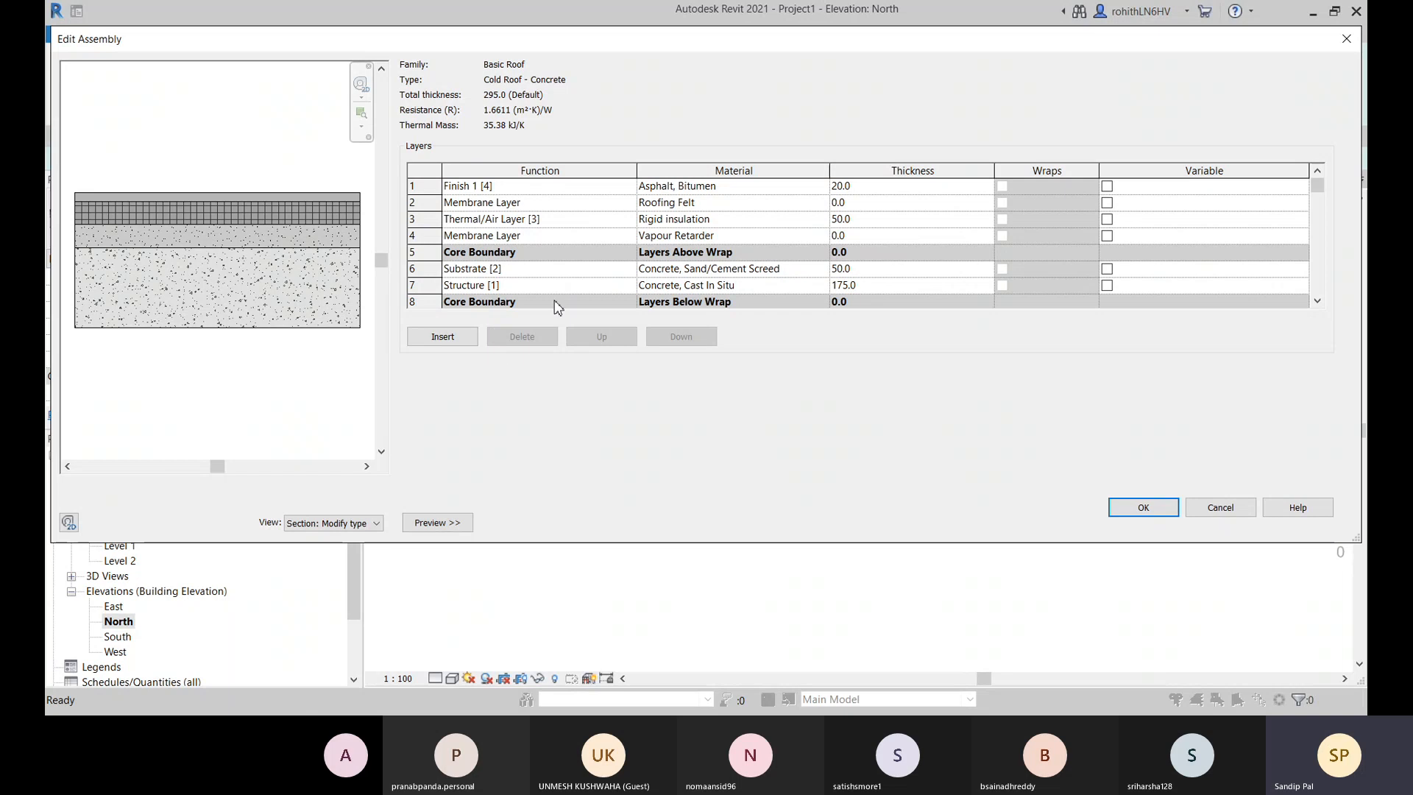
scroll(725, 259, "down", 1)
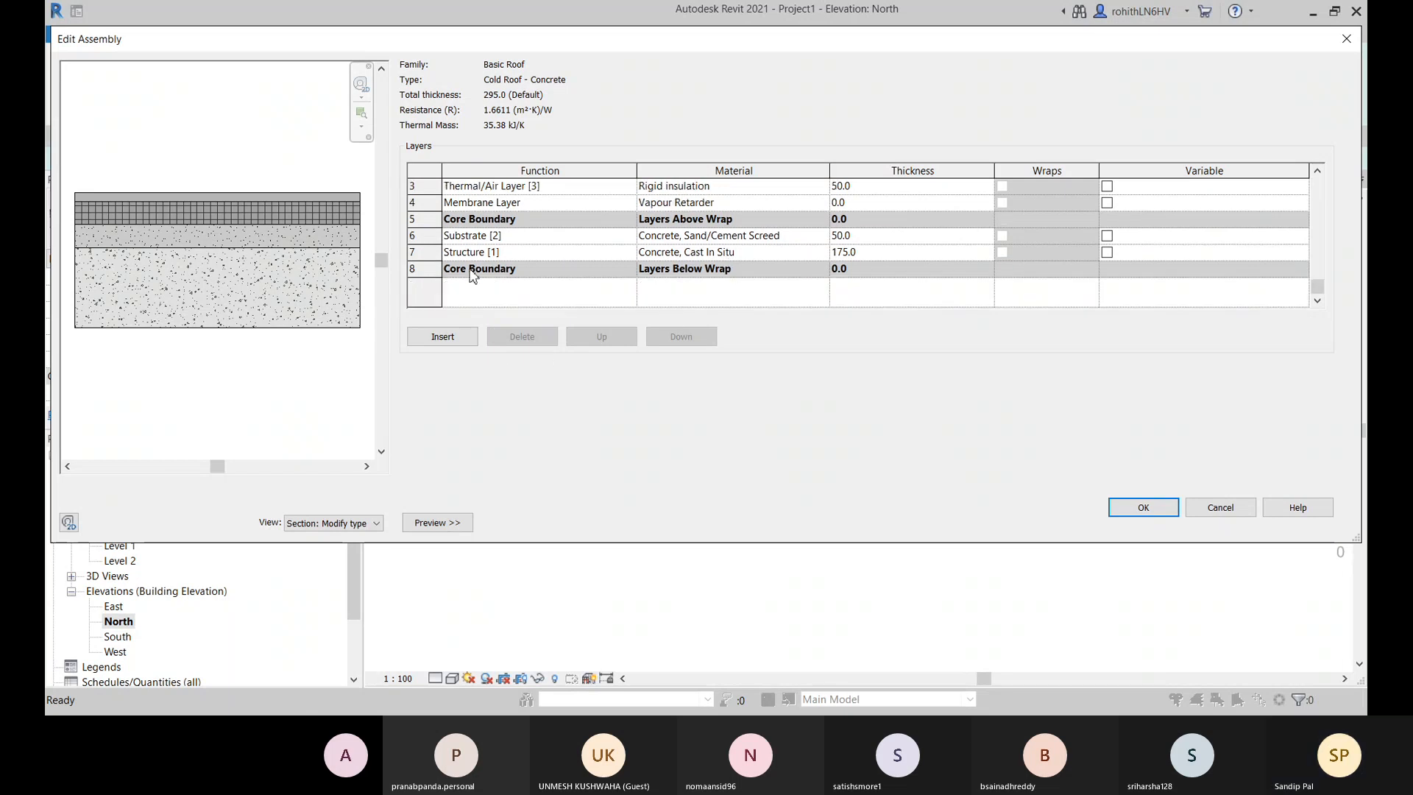
scroll(536, 268, "up", 1)
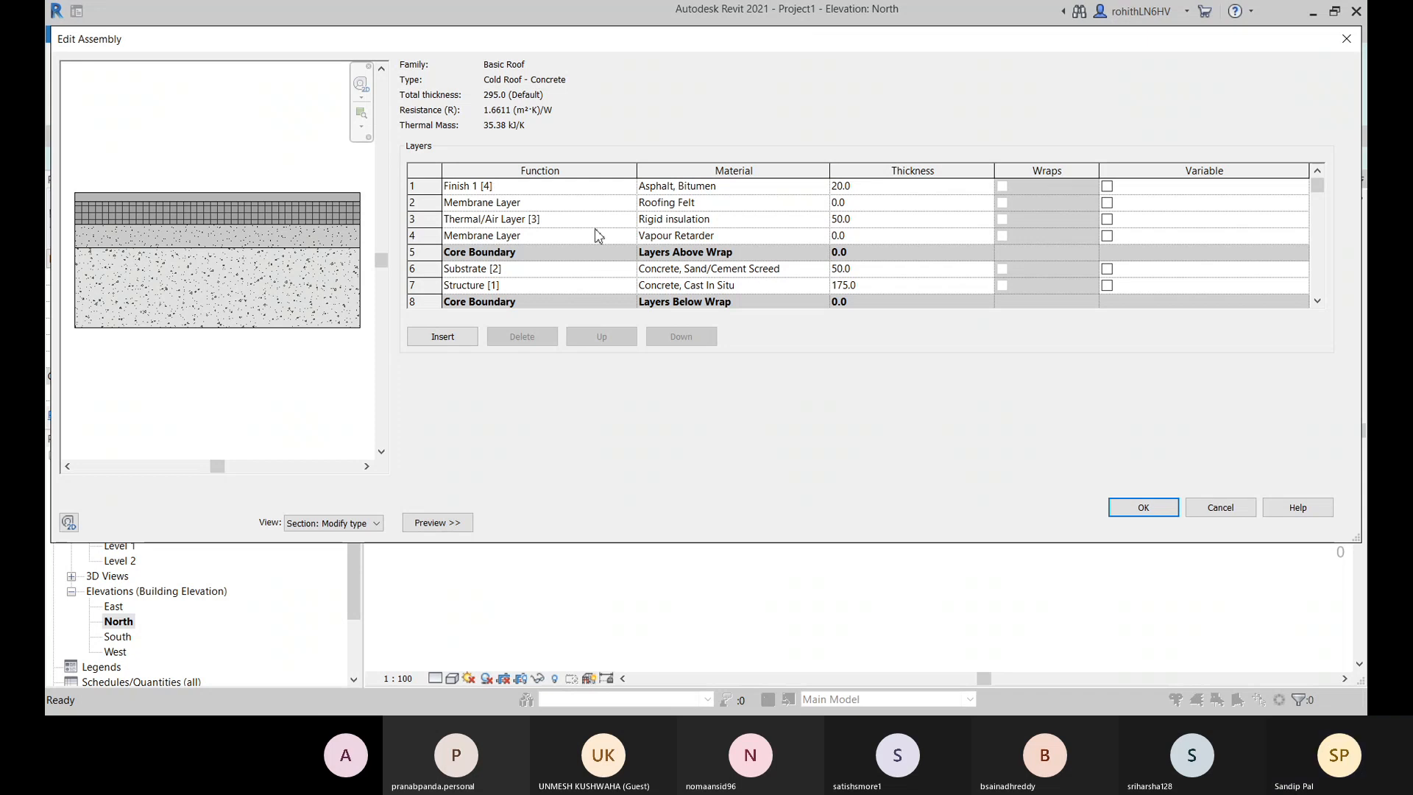
left_click(1143, 508)
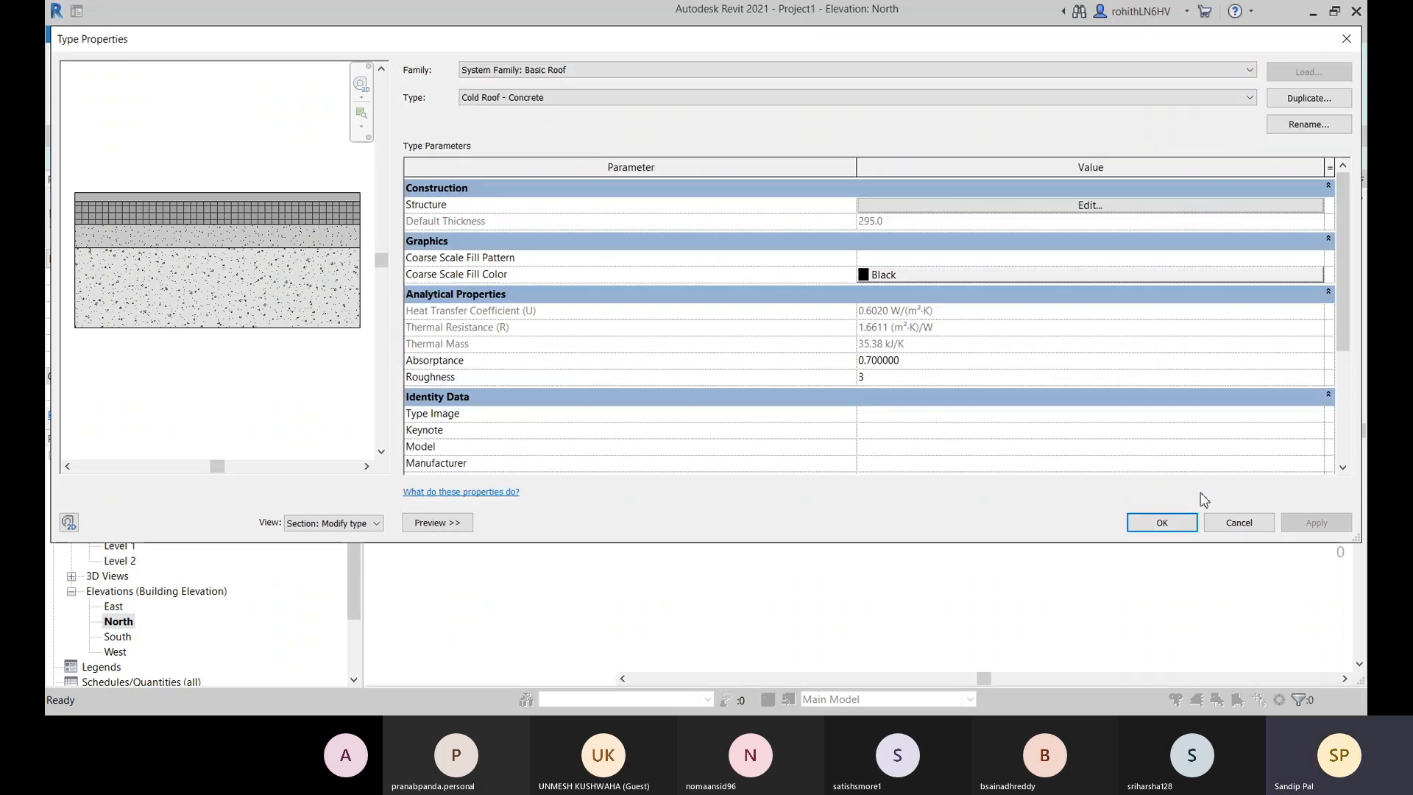
left_click(1162, 523)
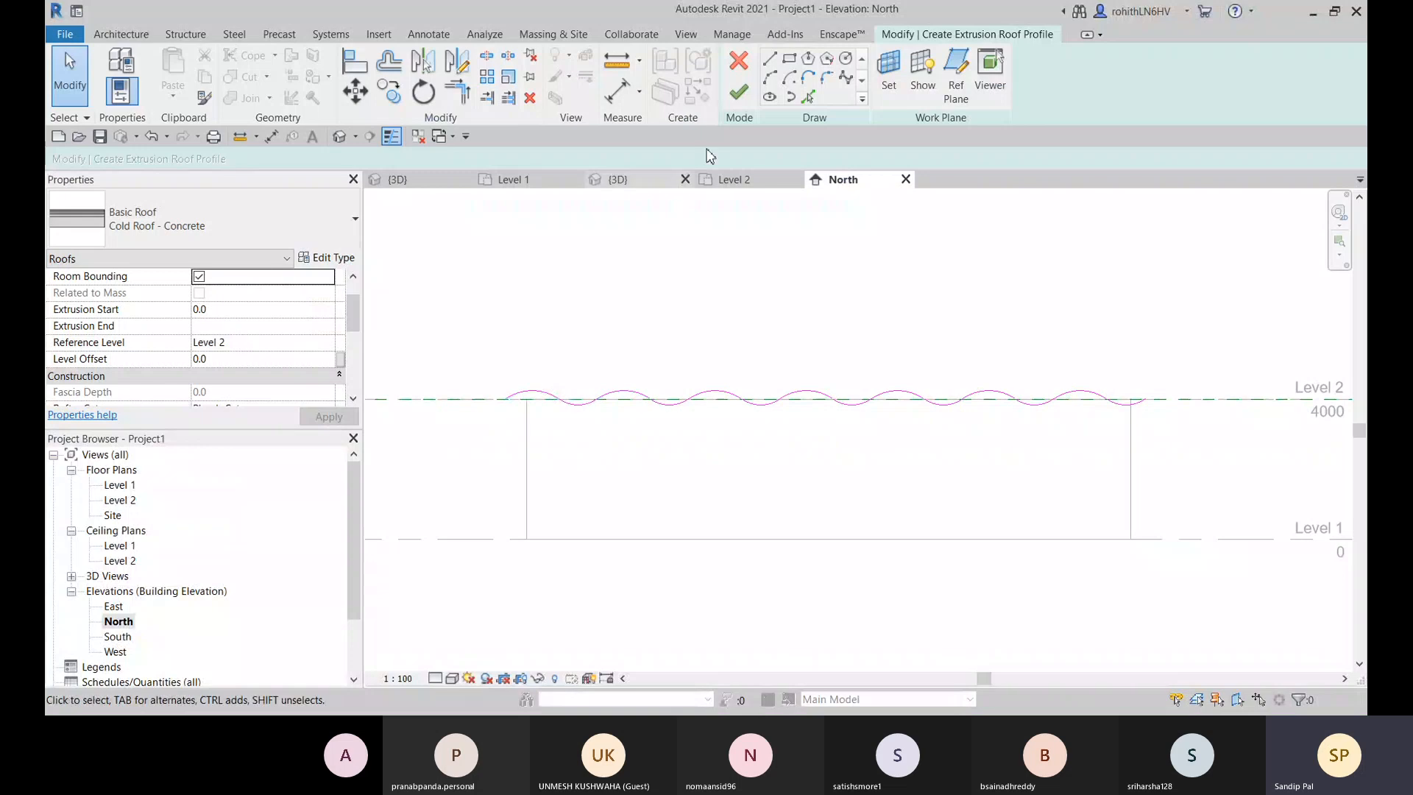
Step: Finish the wavy roof profile sketch to create the extrusion roof, and check its edge against the wall in the elevation
scroll(581, 435, "up", 3)
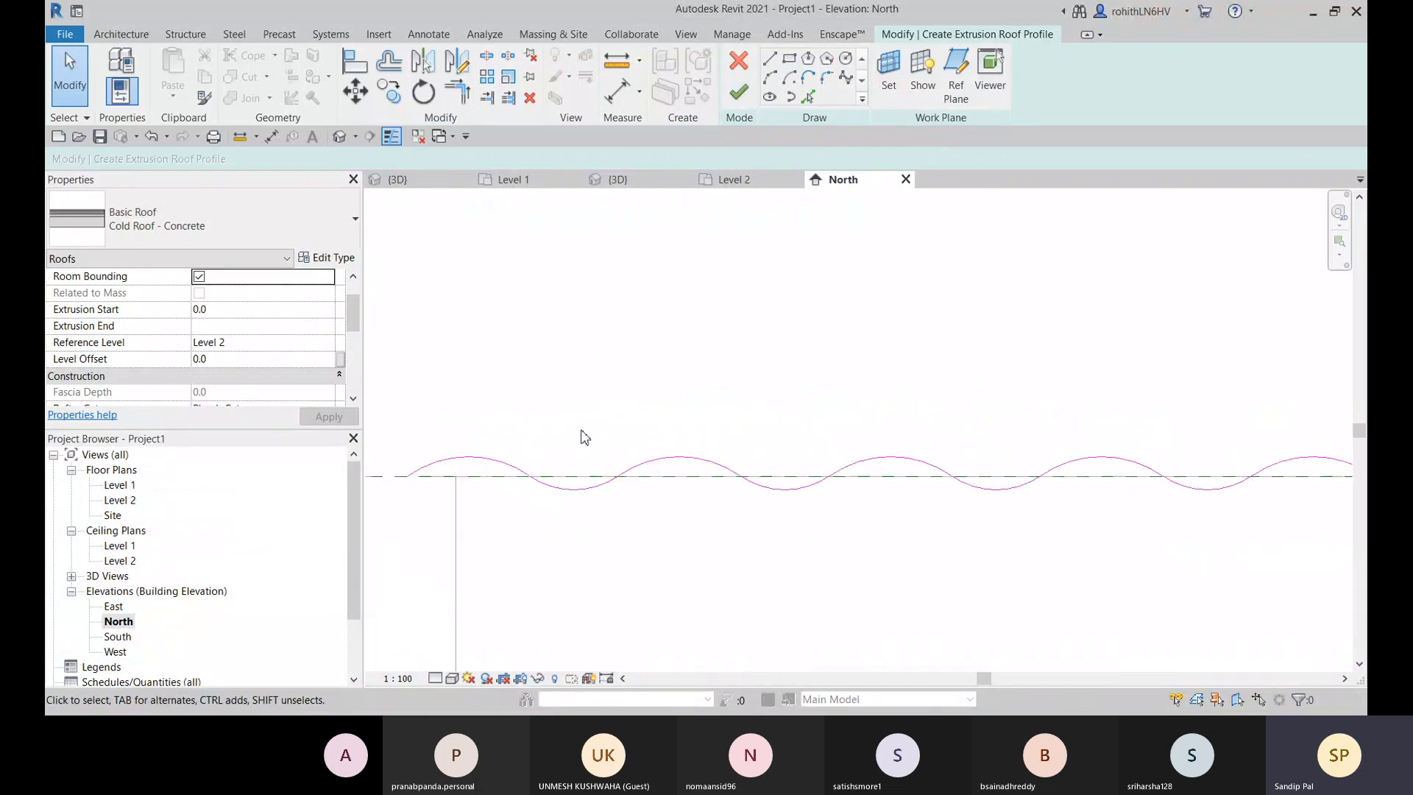
mouse_move(581, 435)
middle_mouse_down()
mouse_move(804, 287)
mouse_move(758, 290)
mouse_move(705, 321)
middle_mouse_up()
scroll(705, 321, "up", 1)
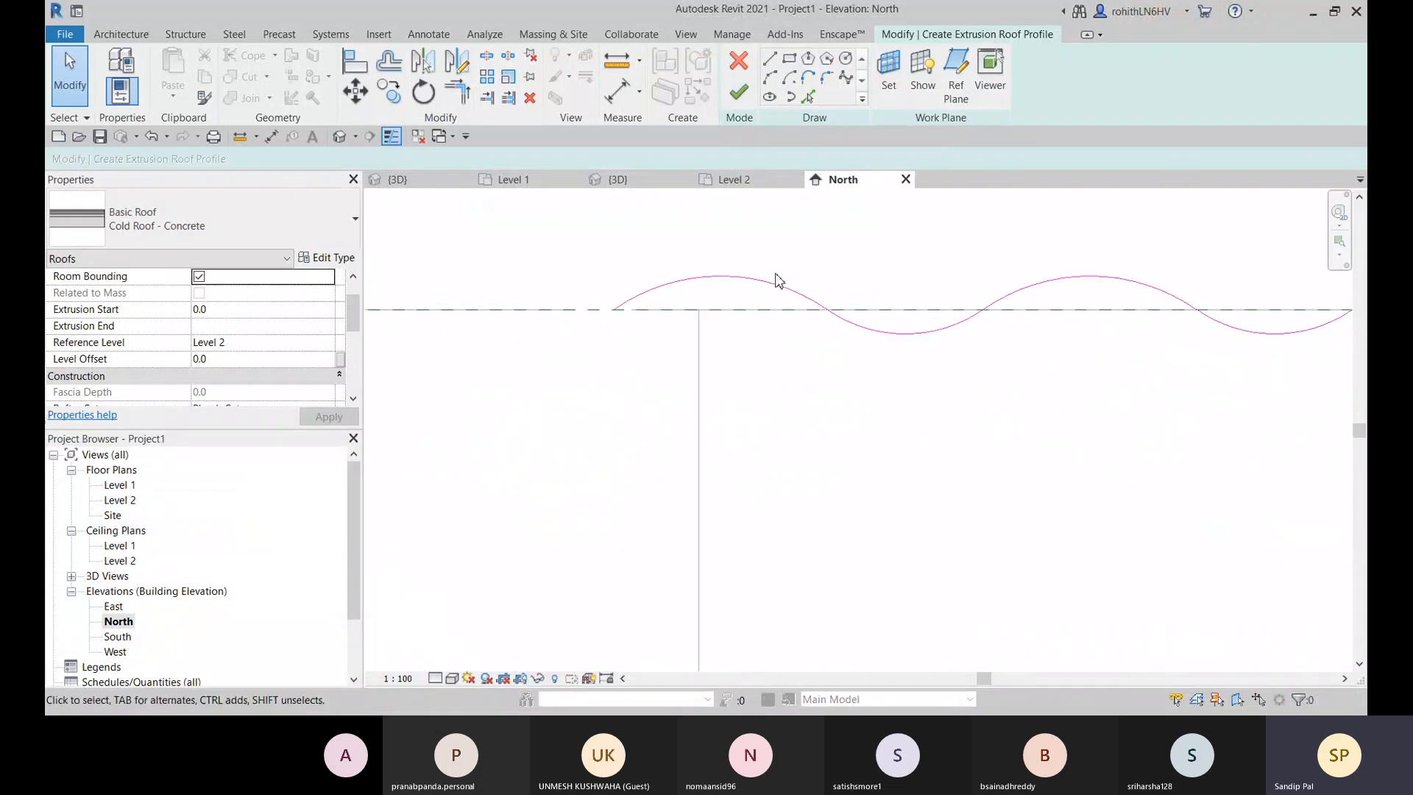
left_click(739, 92)
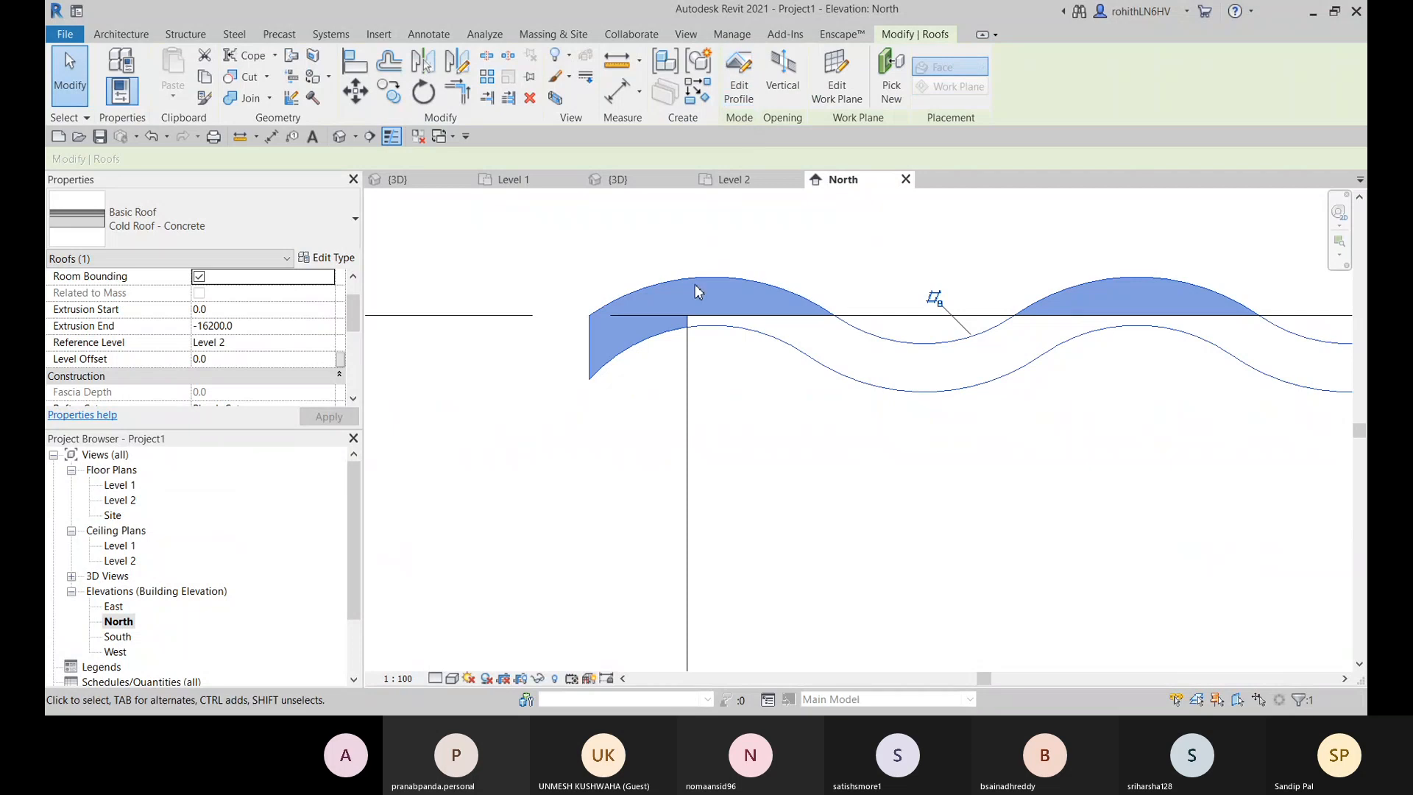
scroll(670, 284, "up", 2)
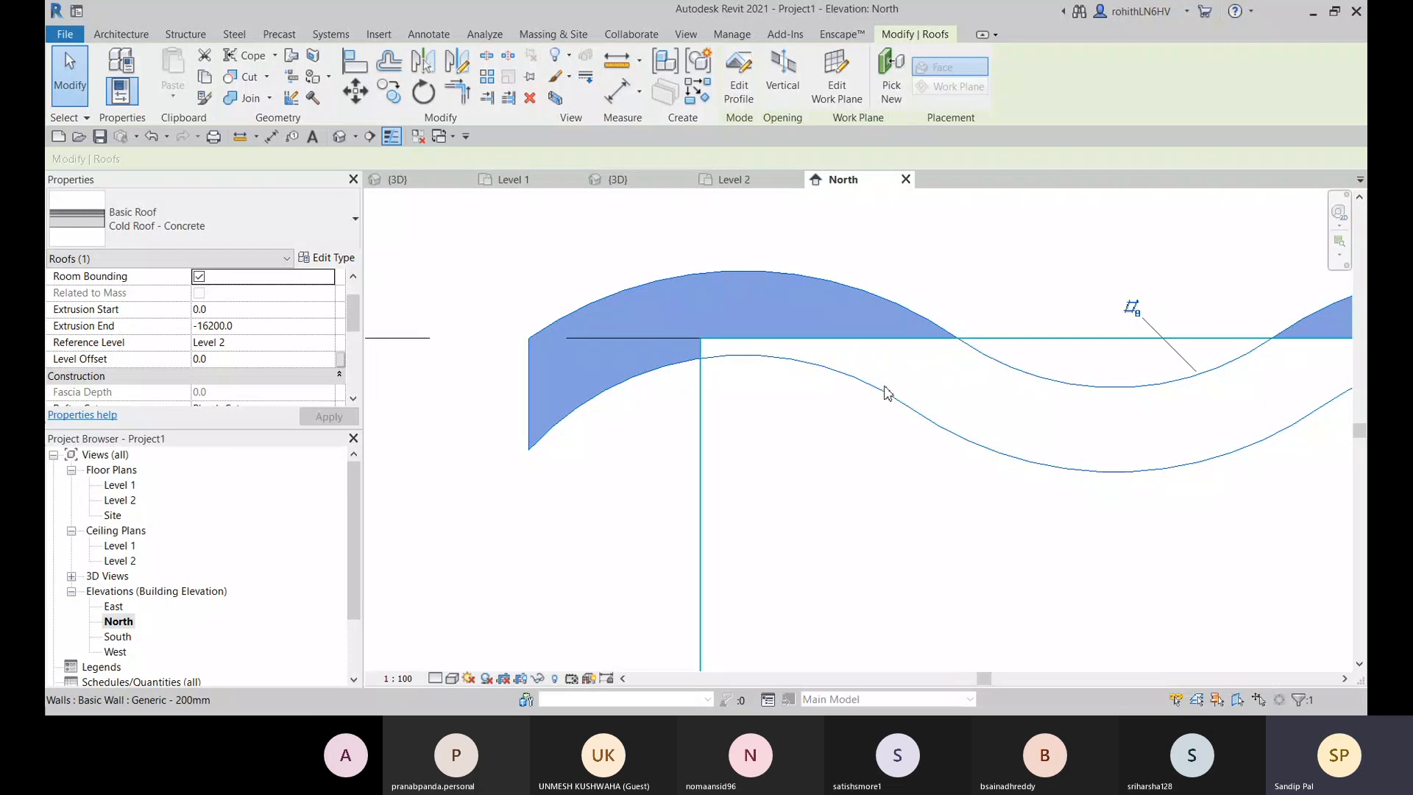
scroll(861, 390, "down", 3)
scroll(893, 409, "down", 2)
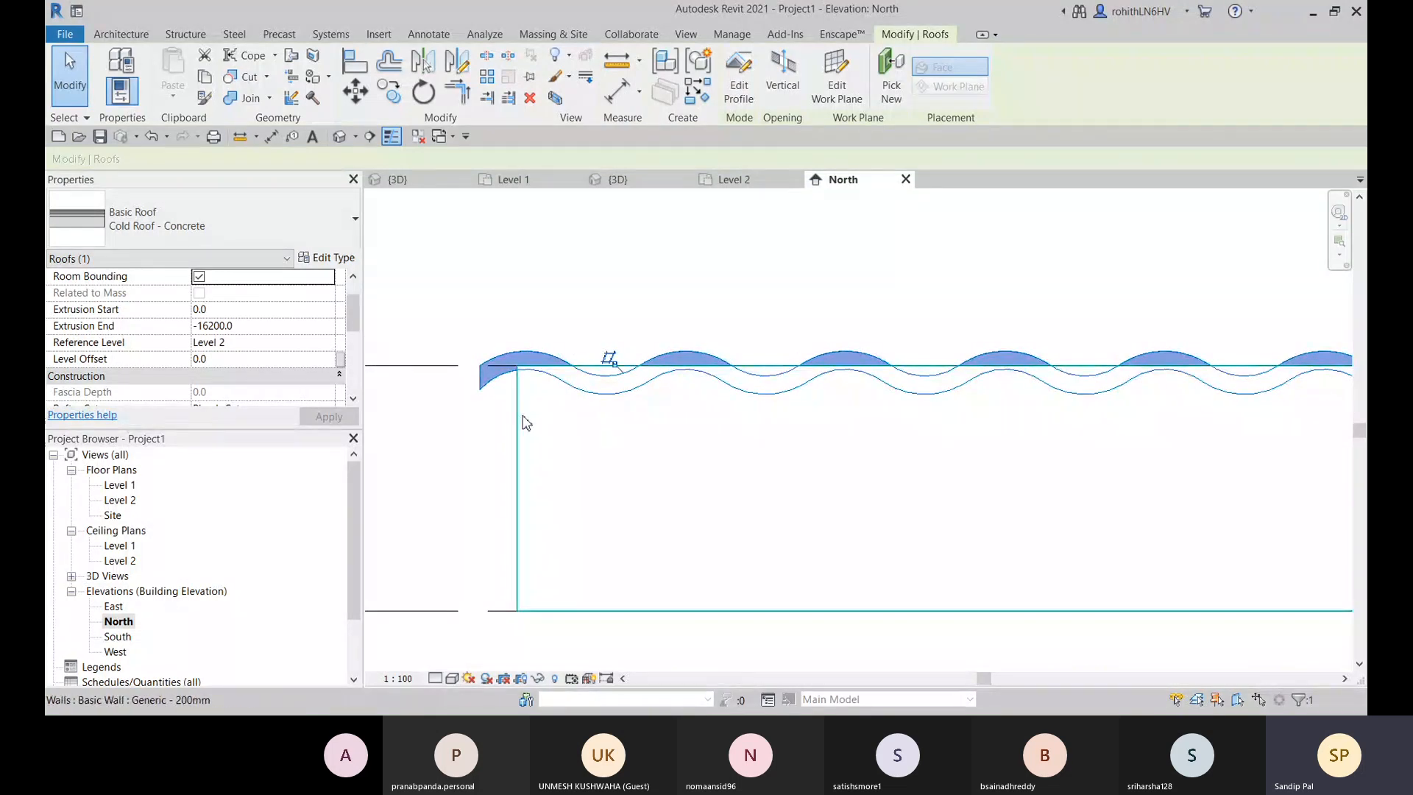
middle_click_drag(548, 420, 604, 410)
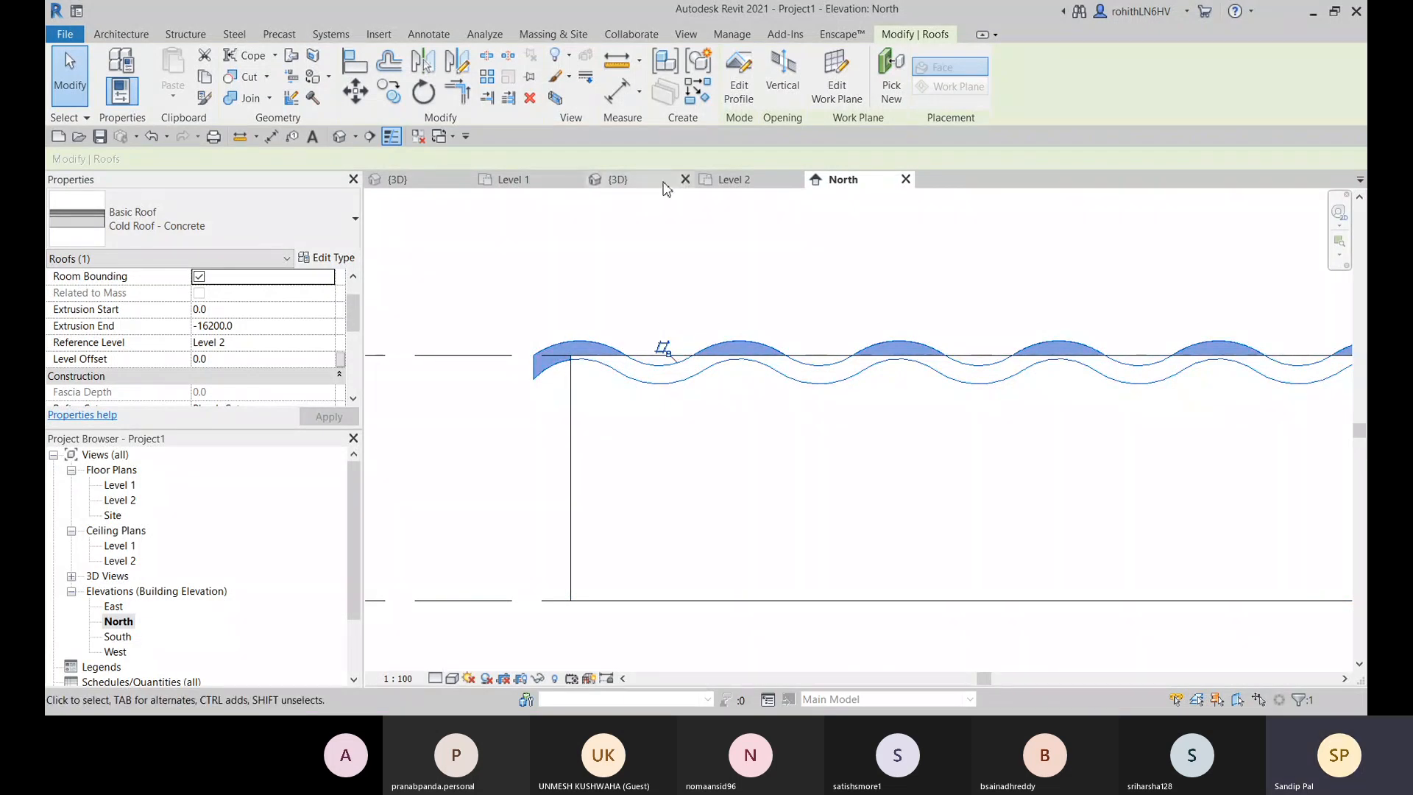
Step: In the 3D view, attach the tops of all Generic - 200mm walls in the project to the wavy roof
left_click(614, 180)
left_click(1126, 419)
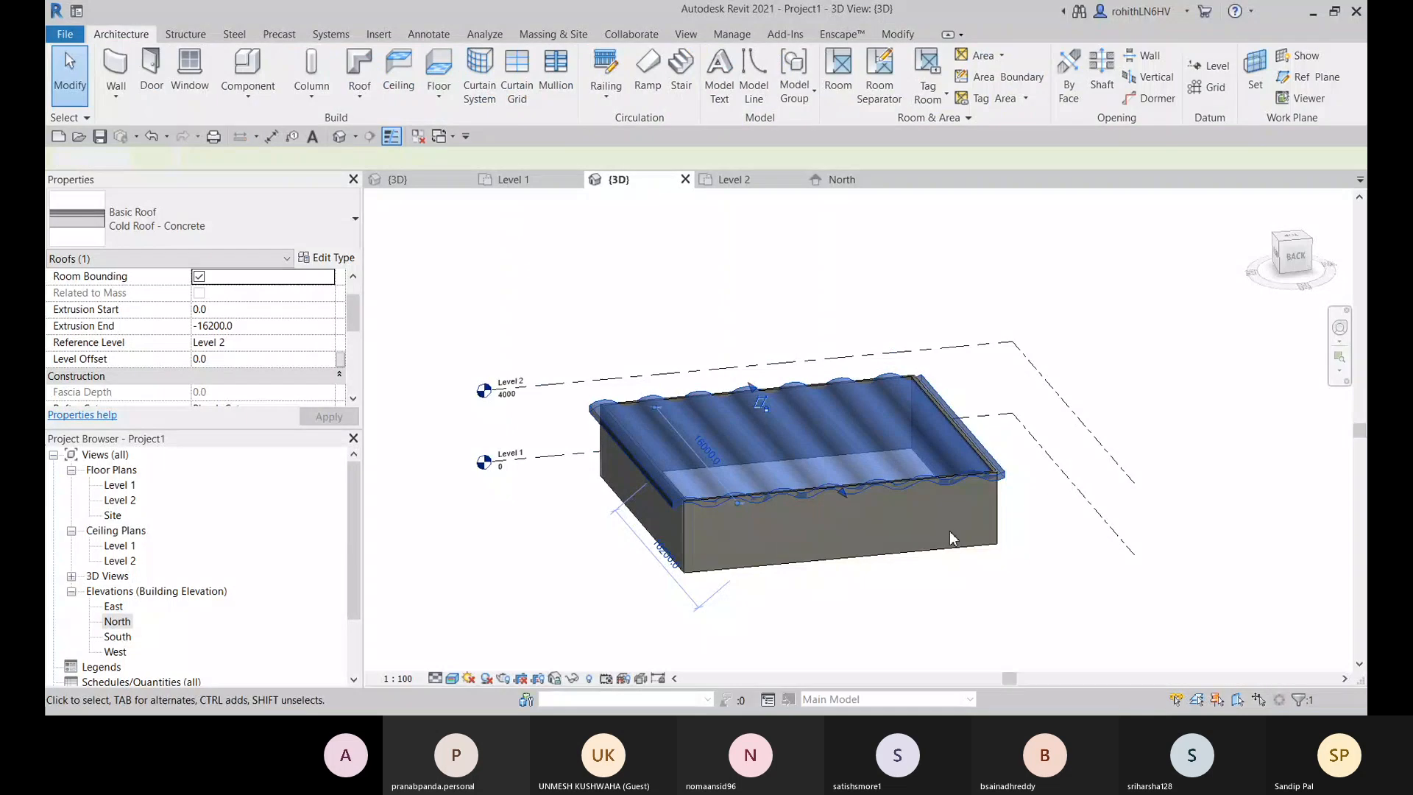
middle_click_drag(955, 539, 960, 497, "shift")
left_click(817, 494)
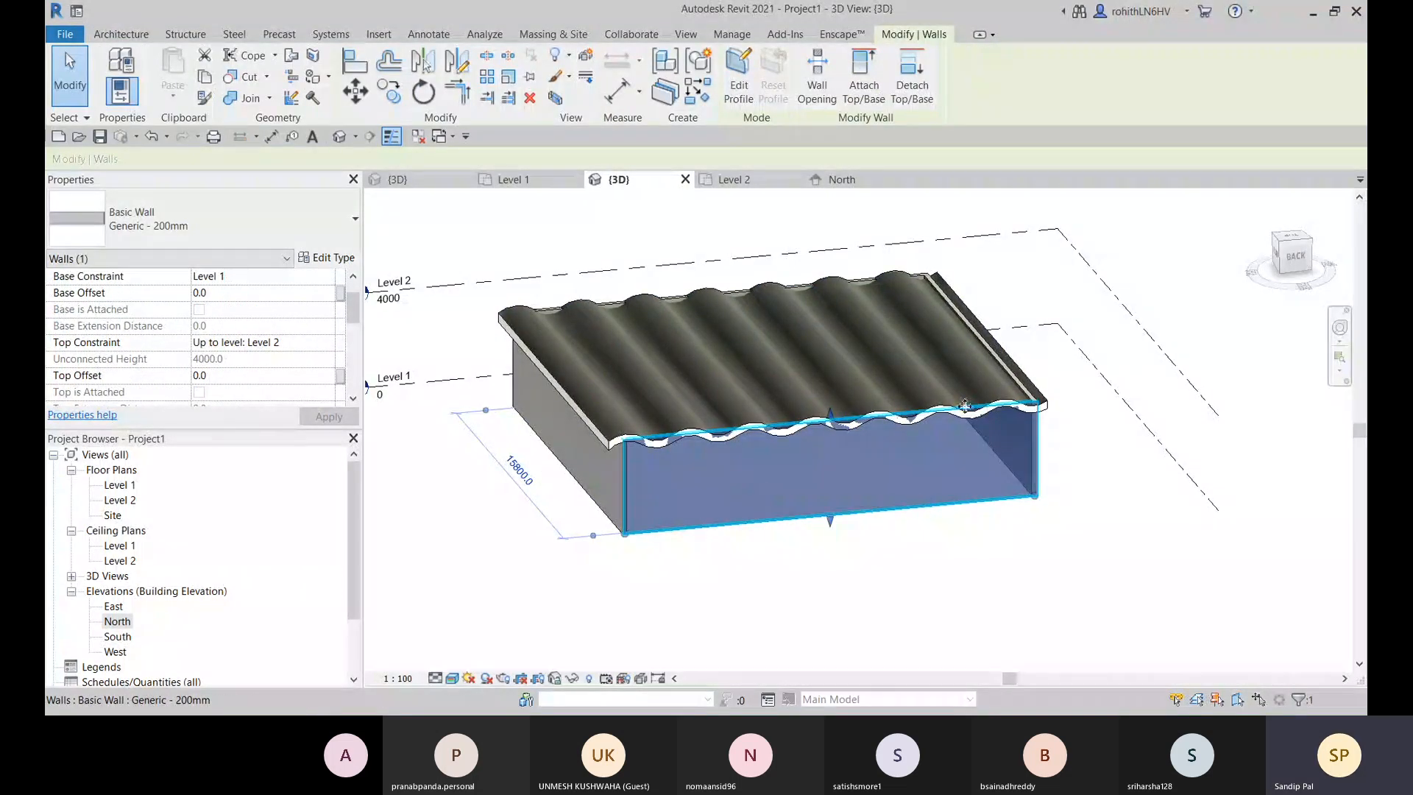
right_click(1035, 268)
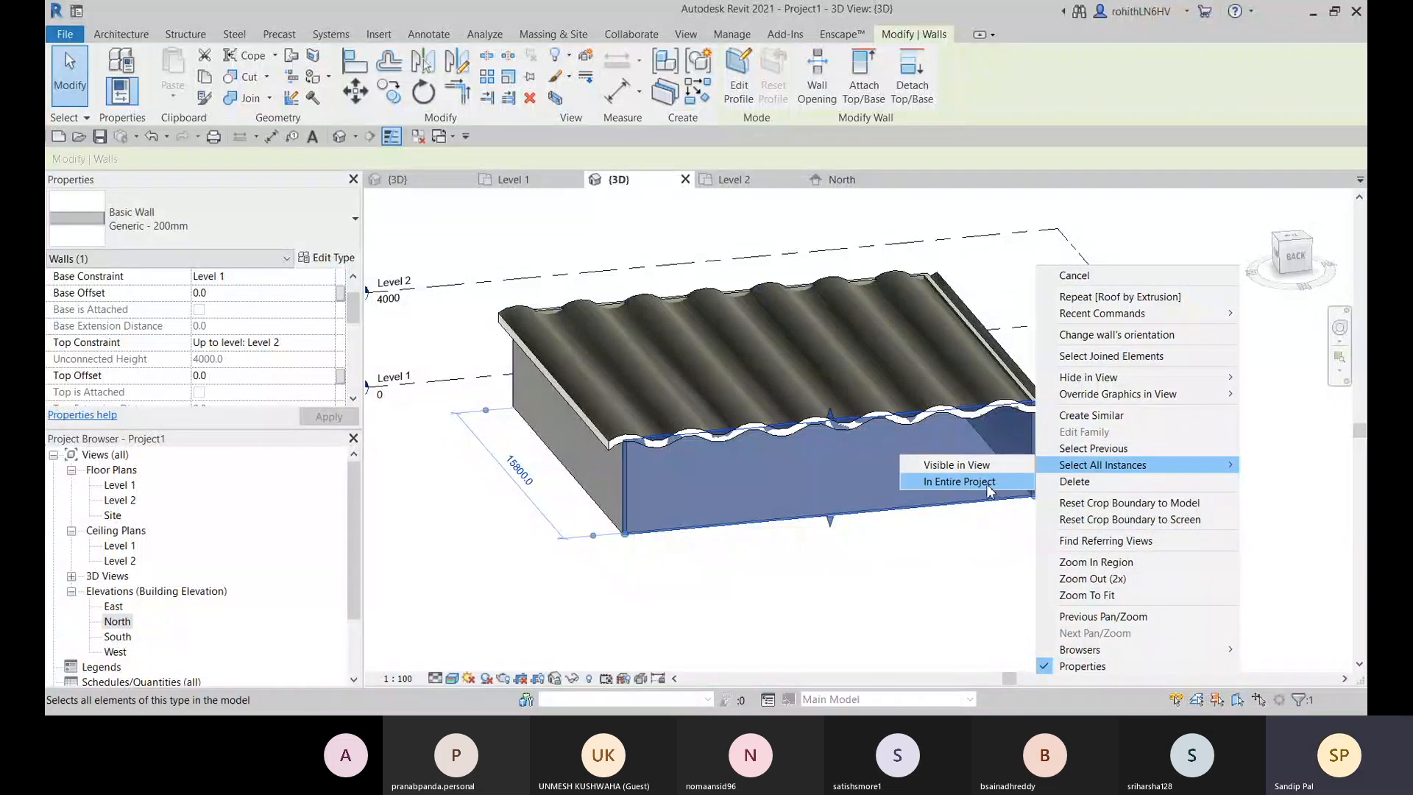
left_click(960, 482)
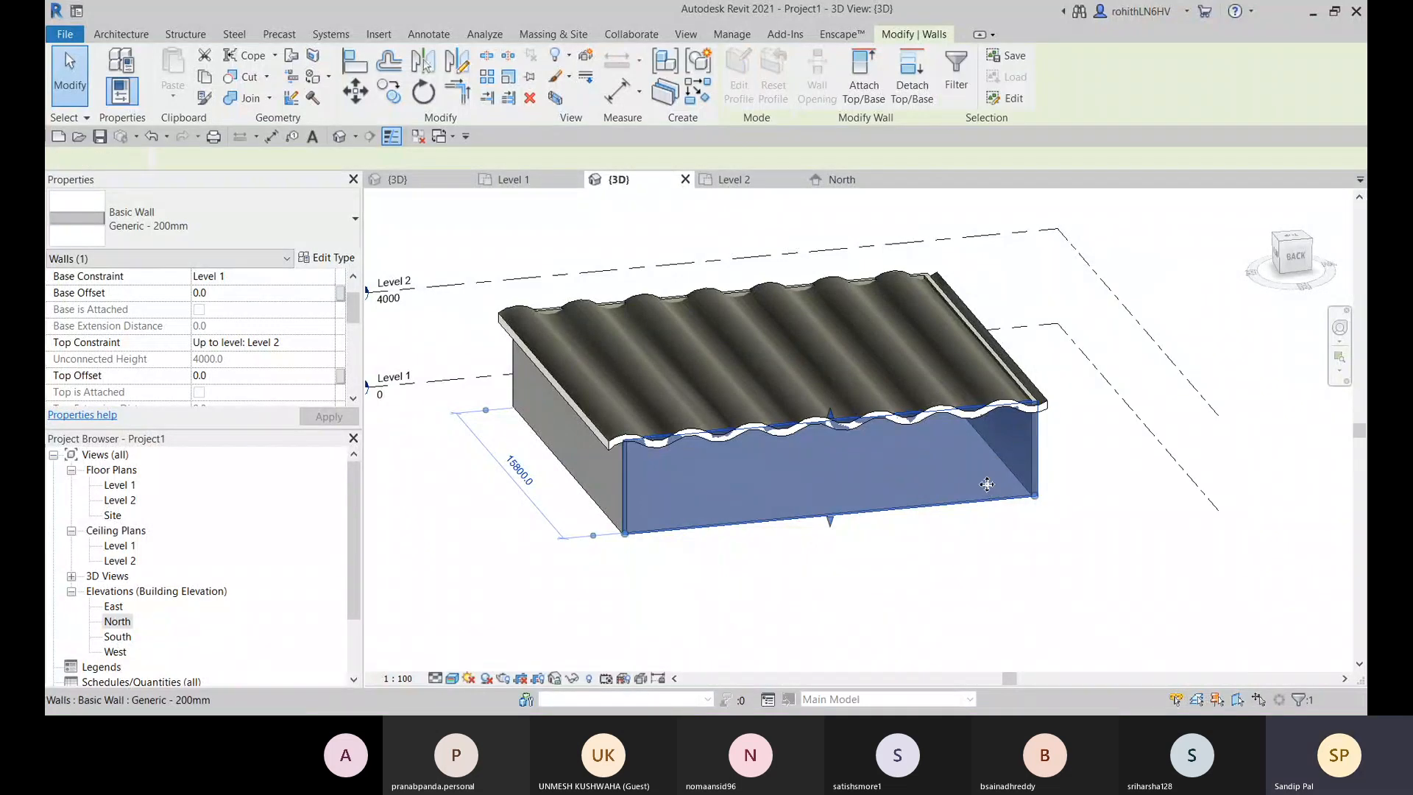
left_click(865, 92)
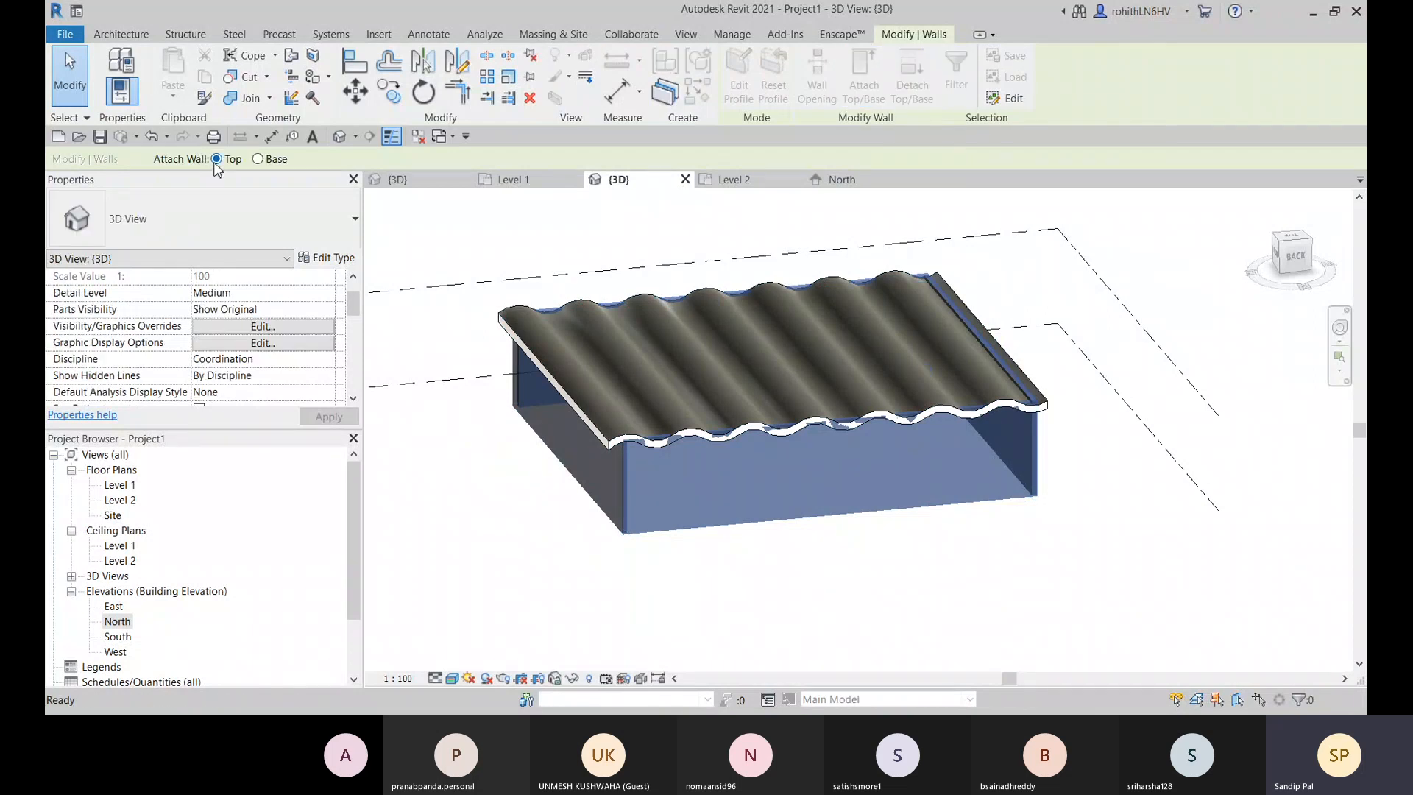
left_click(703, 350)
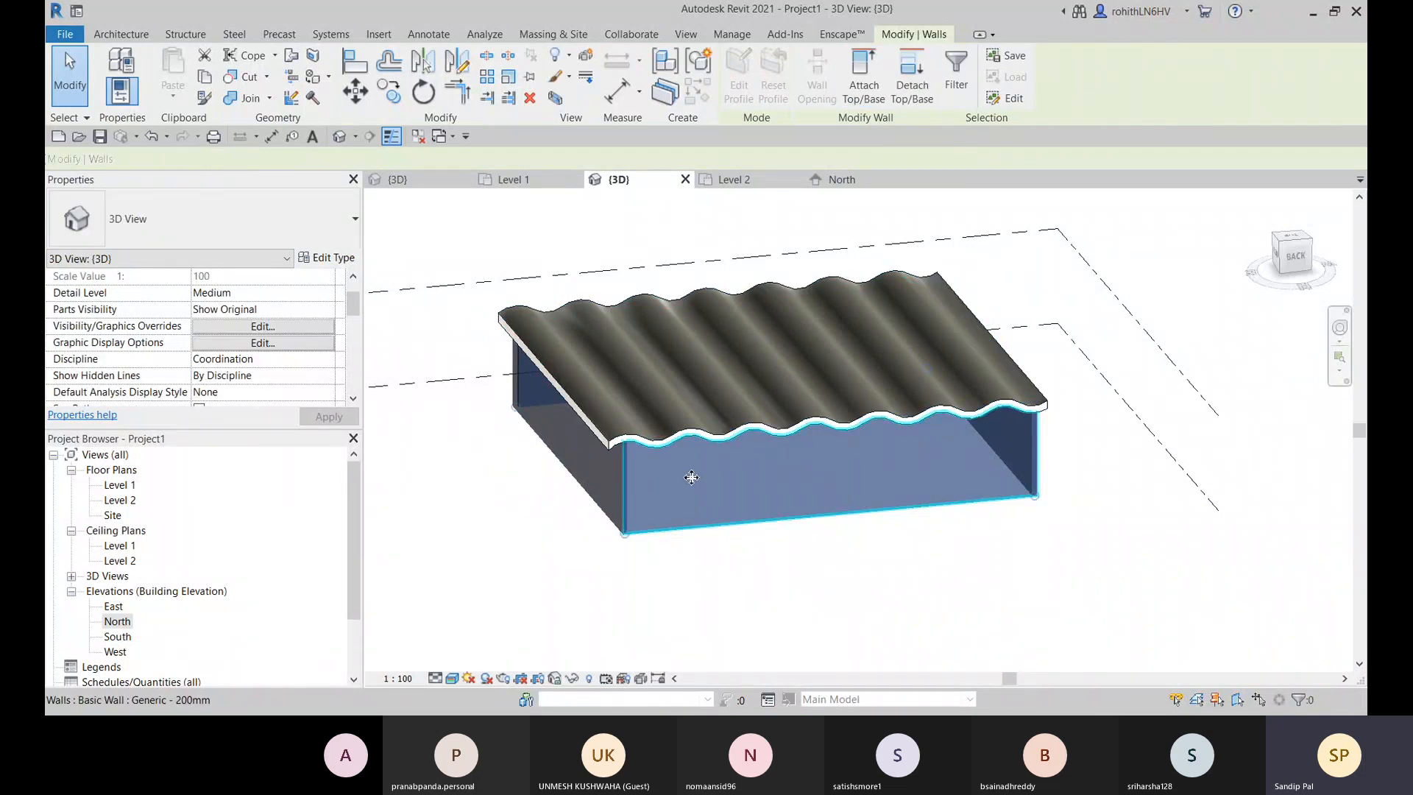
Step: Examine from all sides how the attached wall tops meet the underside of the wavy roof, including the end wall and its corner
scroll(691, 477, "up", 4)
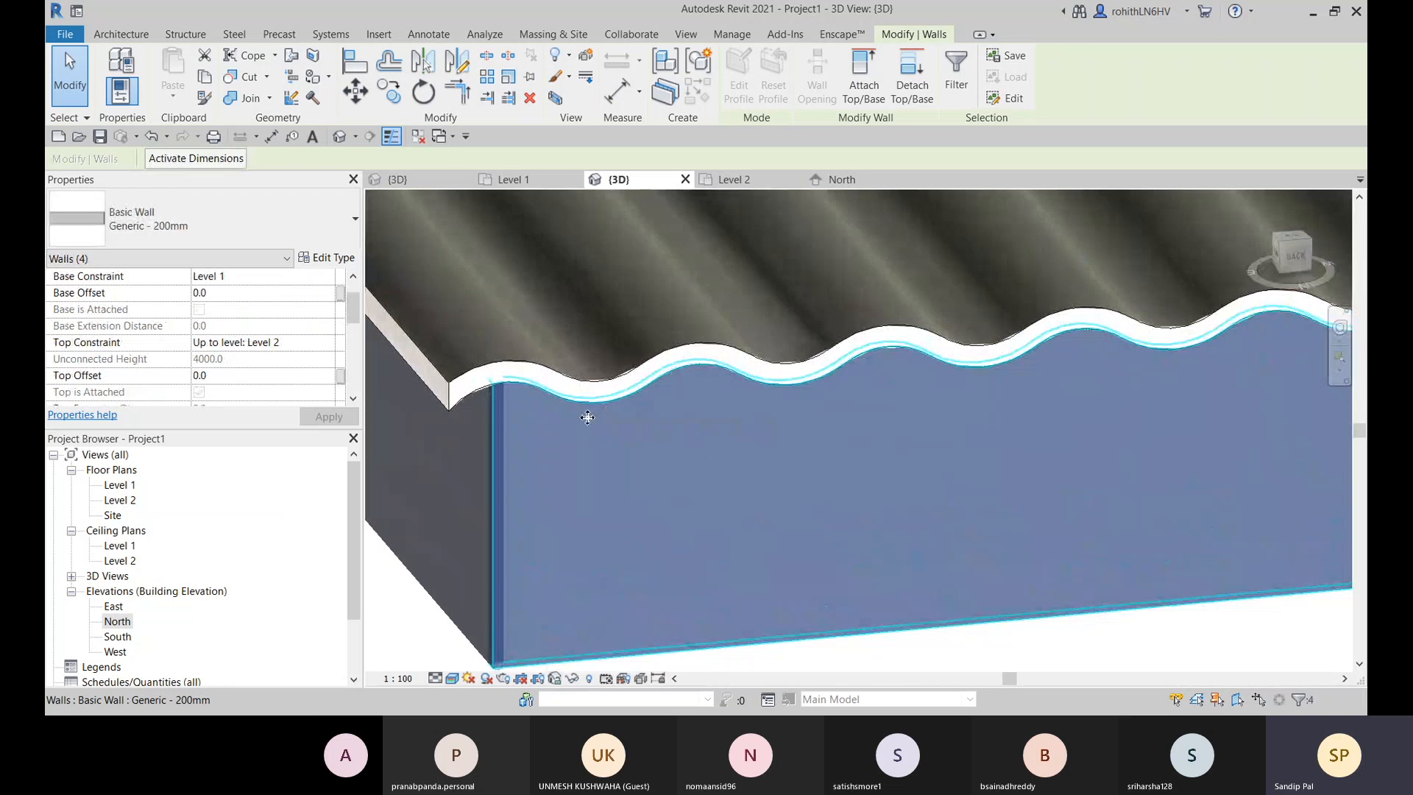
scroll(569, 395, "down", 5)
left_click(743, 571)
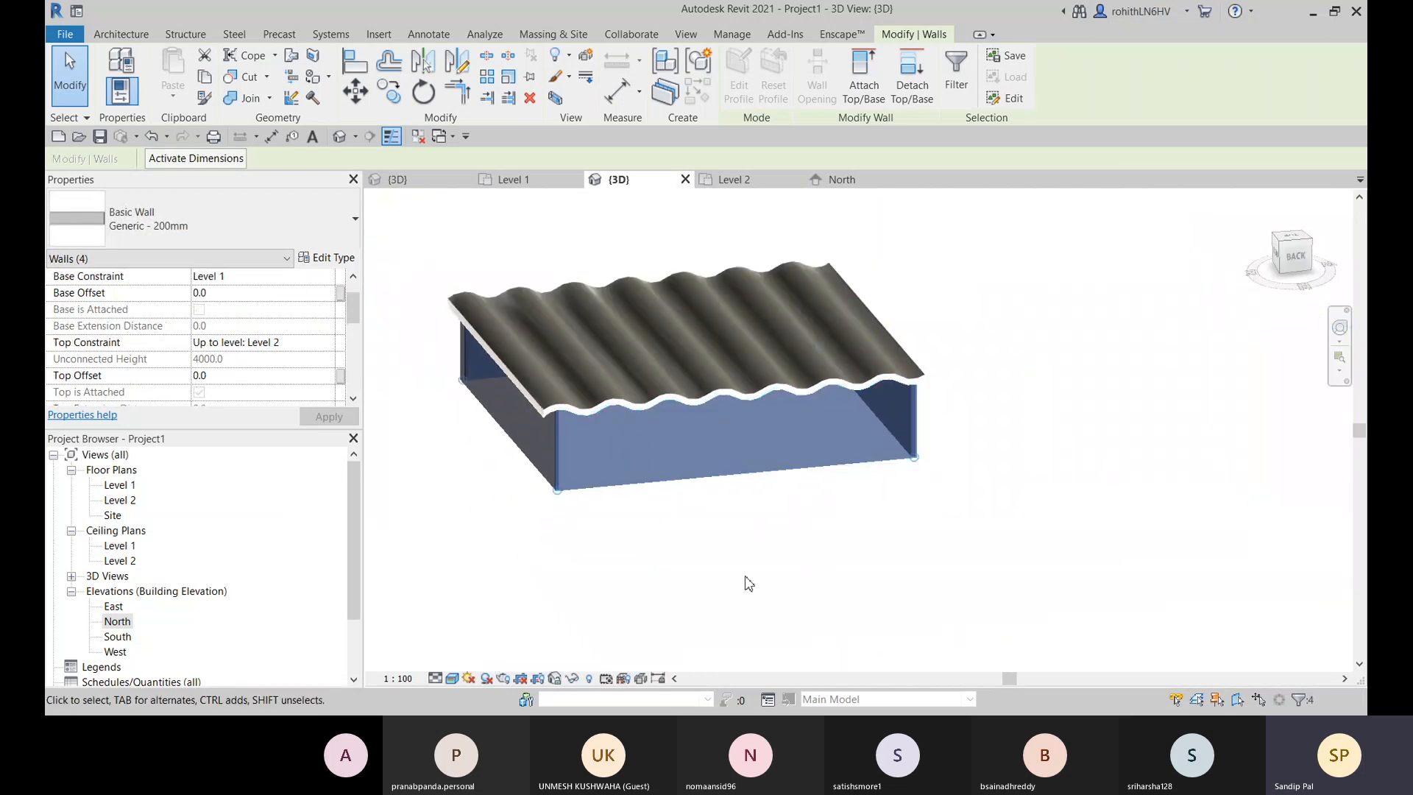
middle_click_drag(640, 546, 899, 554, "shift")
middle_click_drag(699, 514, 1013, 516)
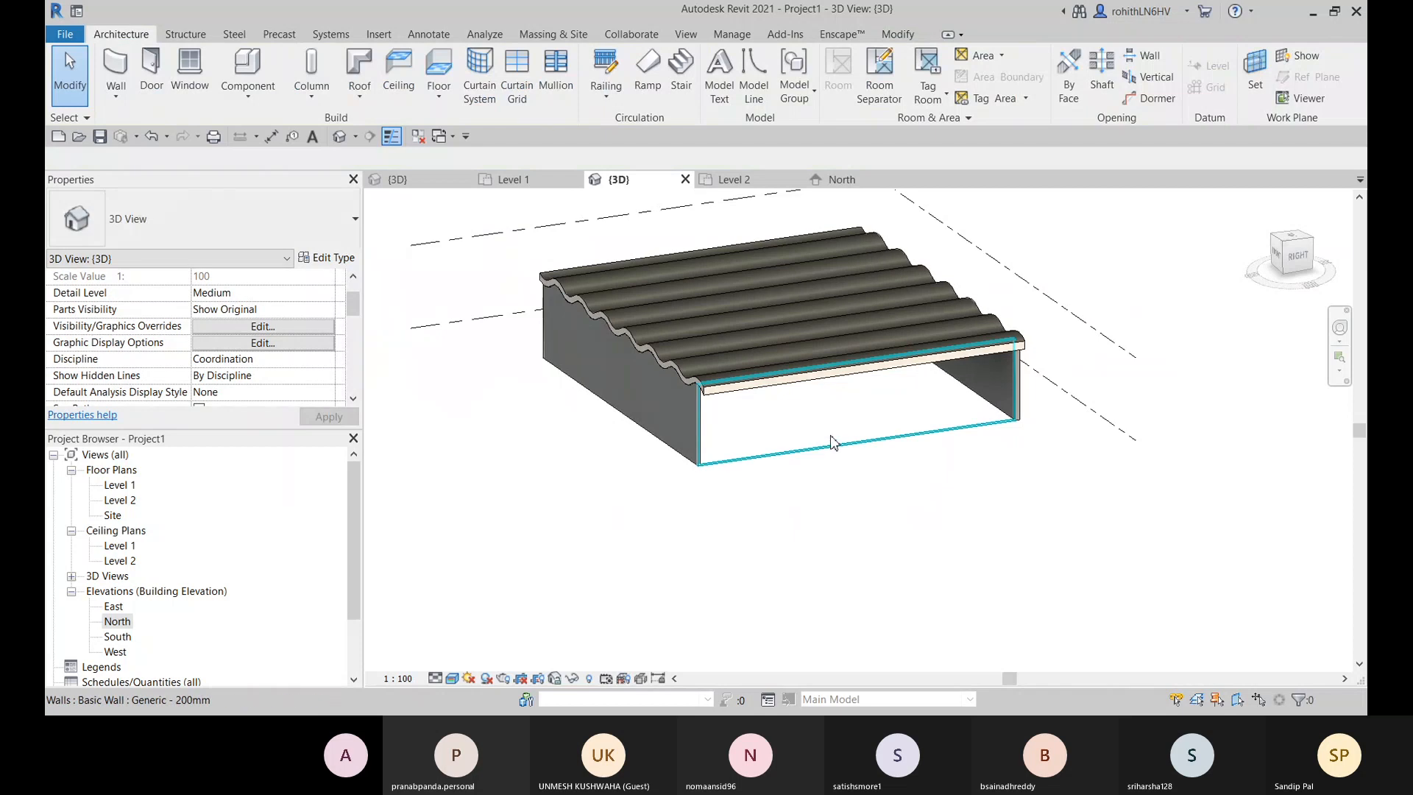
middle_click_drag(830, 444, 800, 396, "shift")
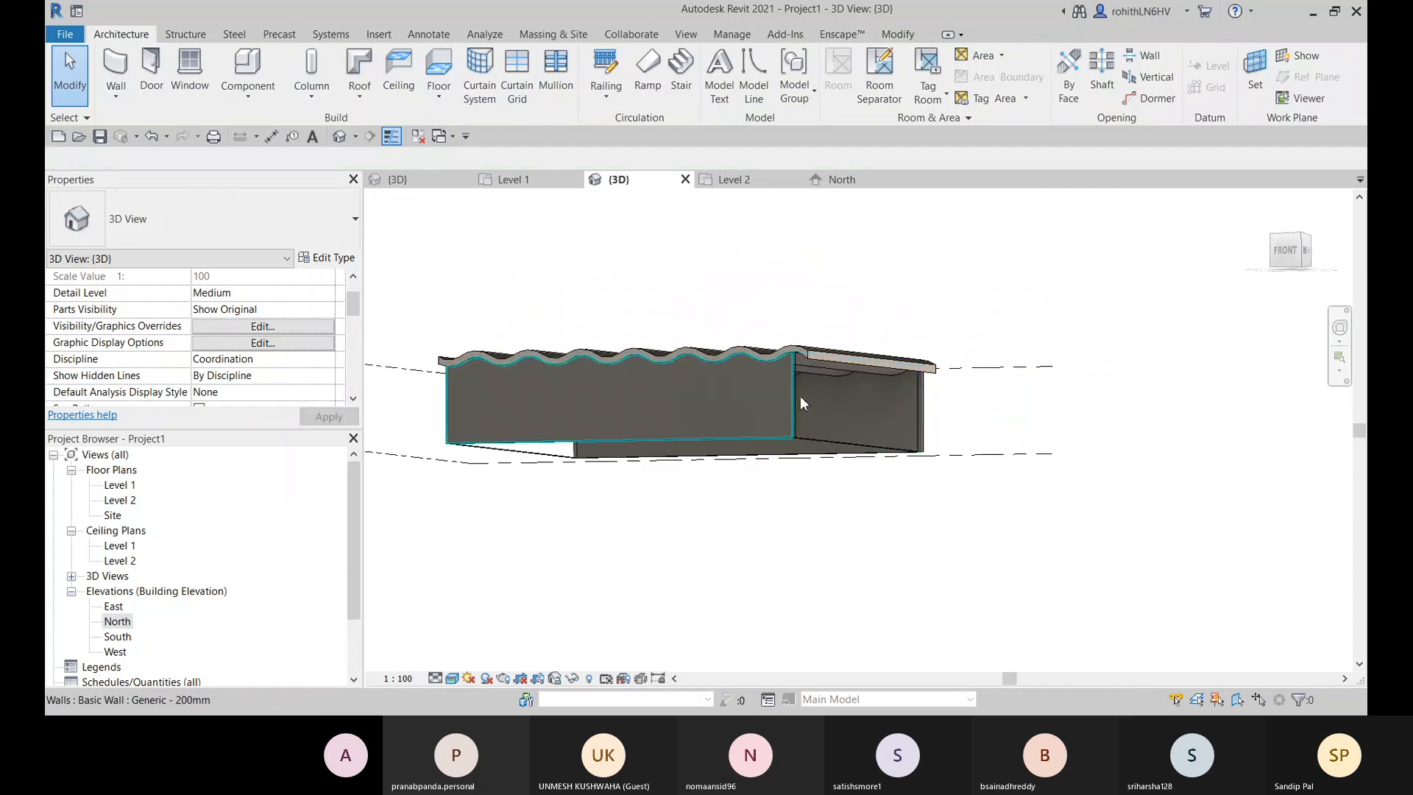
scroll(819, 383, "up", 2)
scroll(822, 384, "up", 1)
left_click(909, 446)
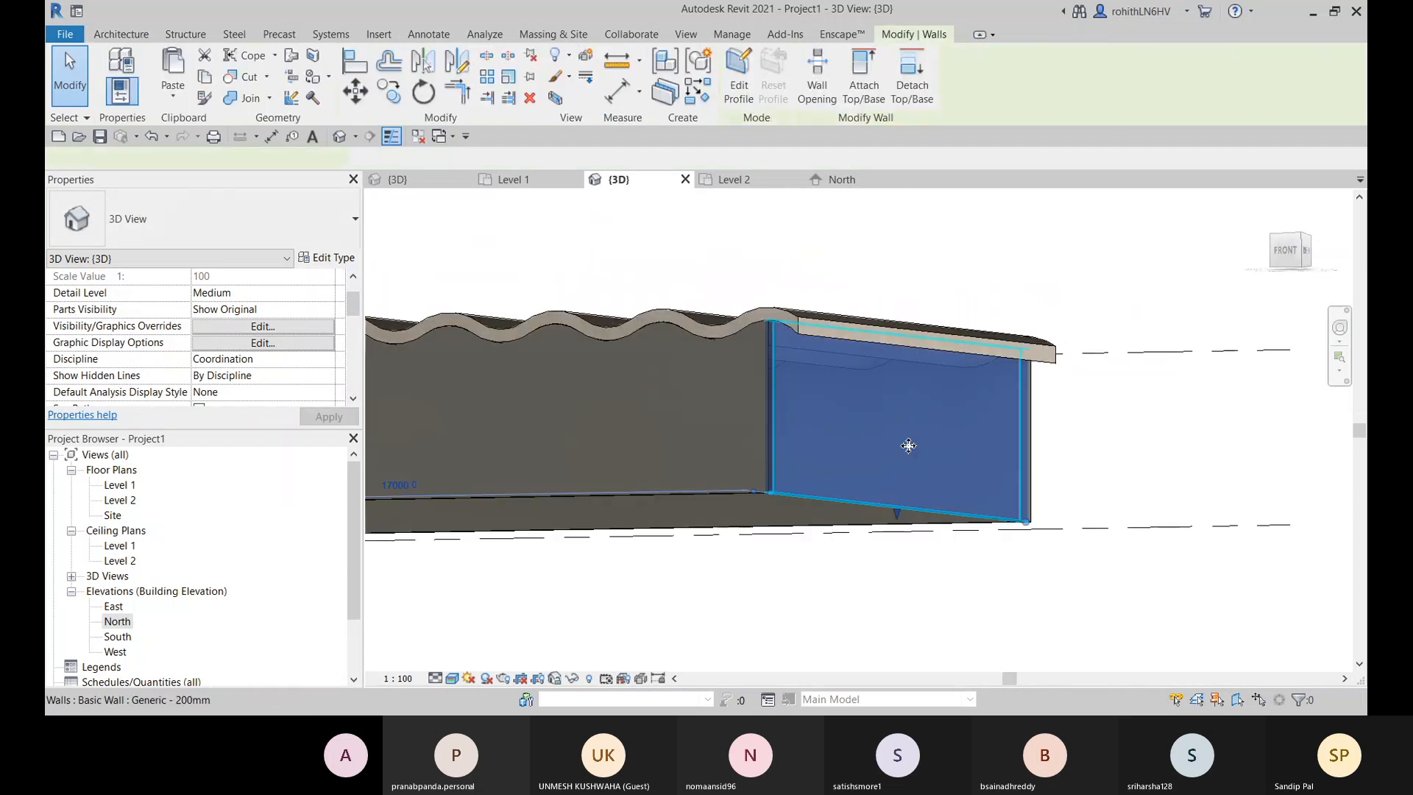
middle_click_drag(910, 445, 1020, 304)
left_click(922, 481)
scroll(914, 486, "down", 3)
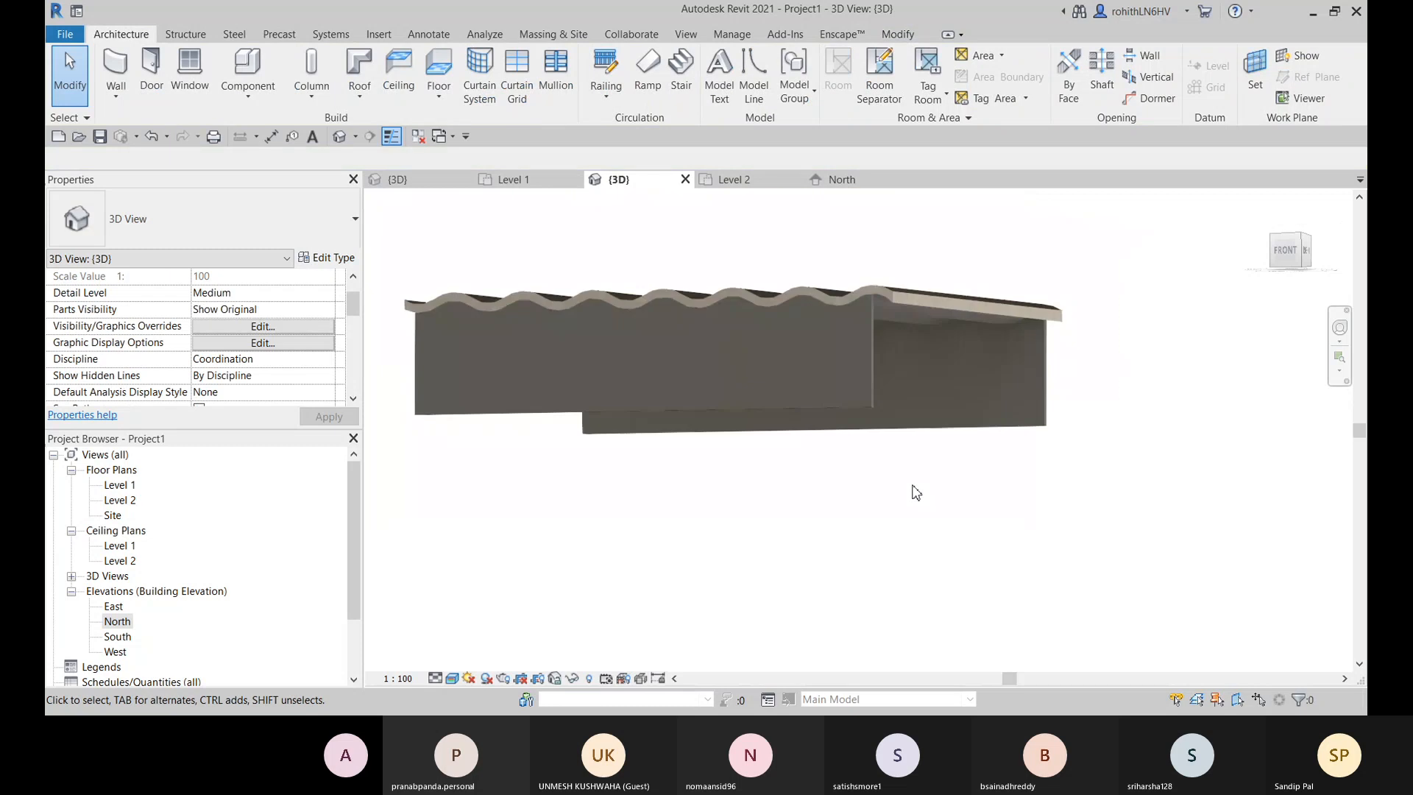
middle_click_drag(916, 491, 889, 437, "shift")
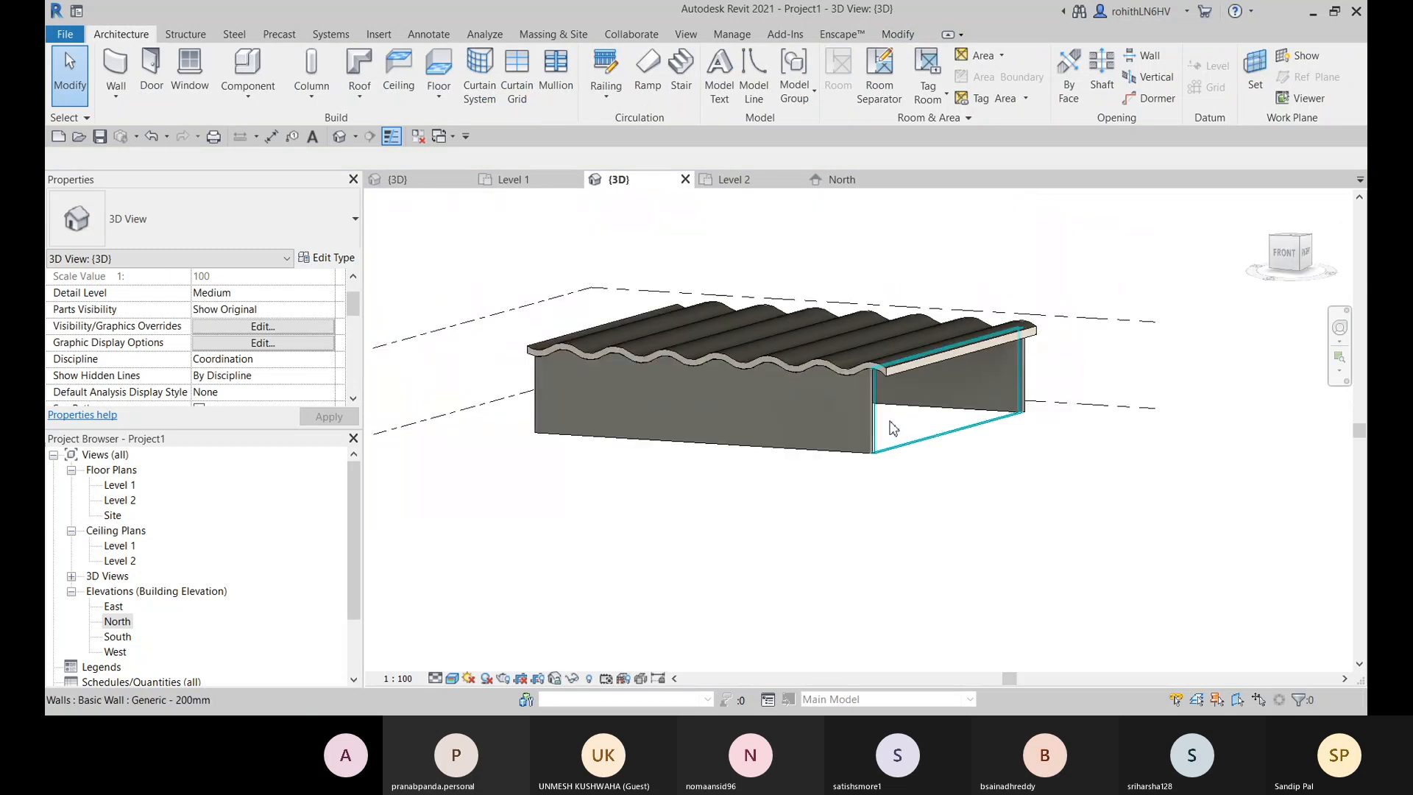
scroll(893, 429, "up", 5)
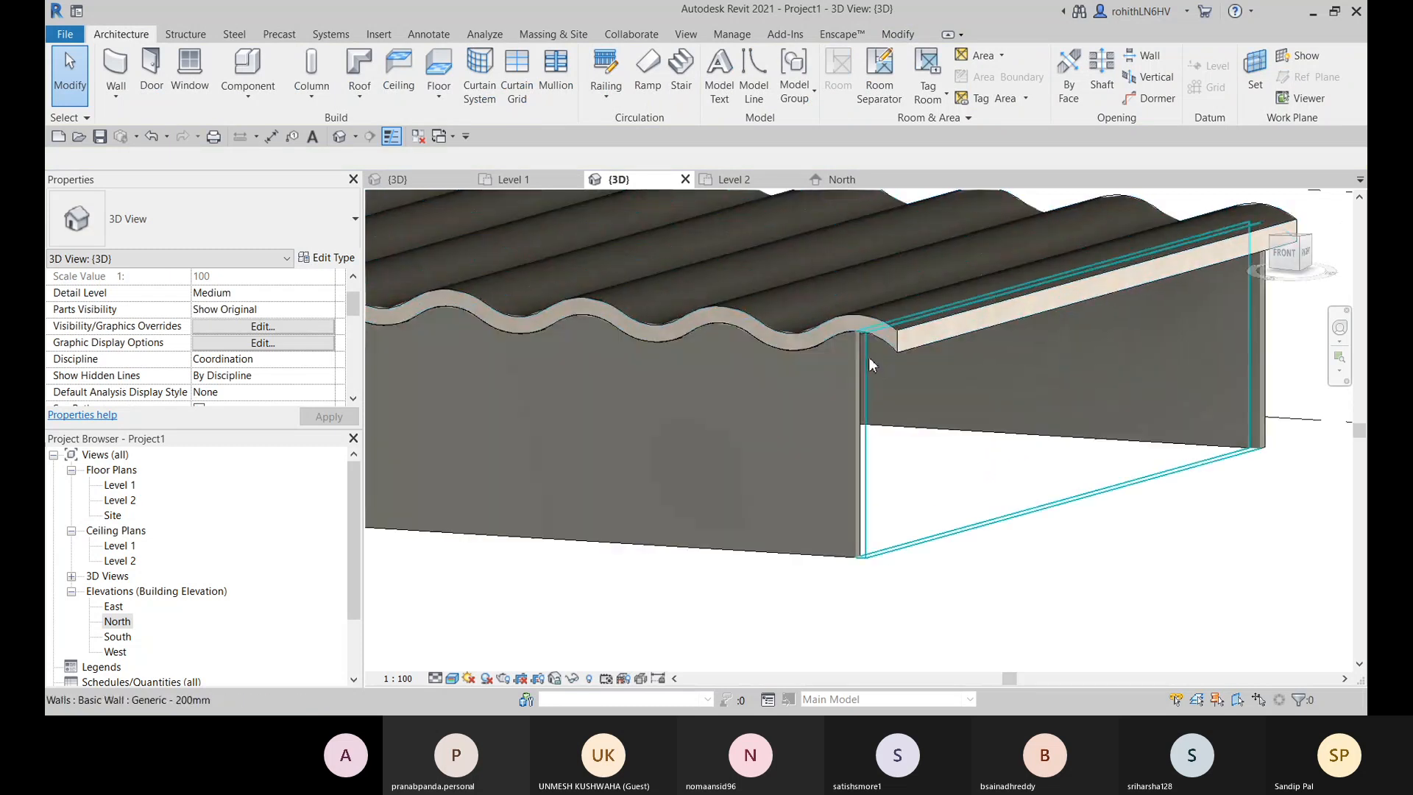
left_click(870, 364)
middle_click_drag(870, 363, 940, 366, "shift")
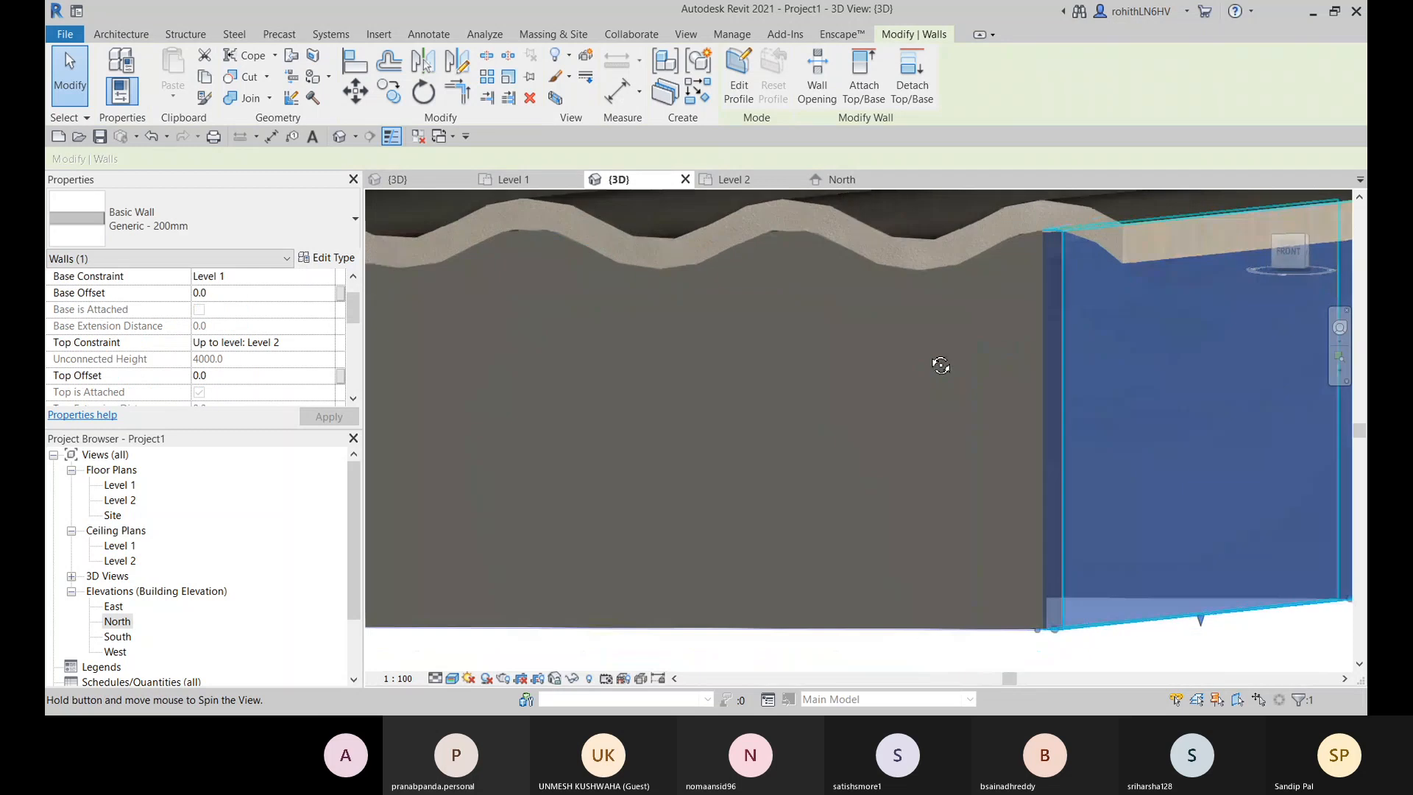
scroll(920, 347, "down", 5)
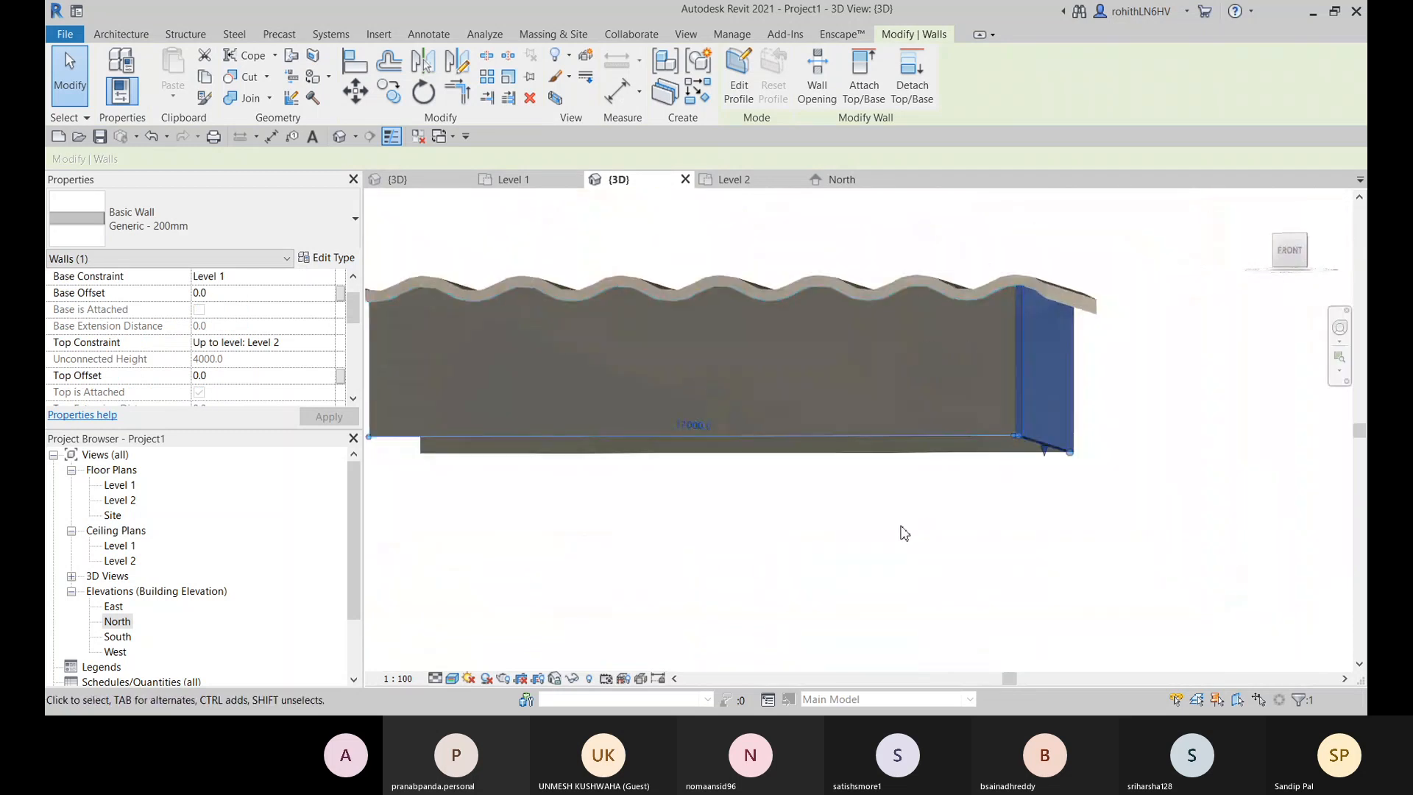
left_click(810, 520)
middle_click_drag(810, 521, 634, 489, "shift")
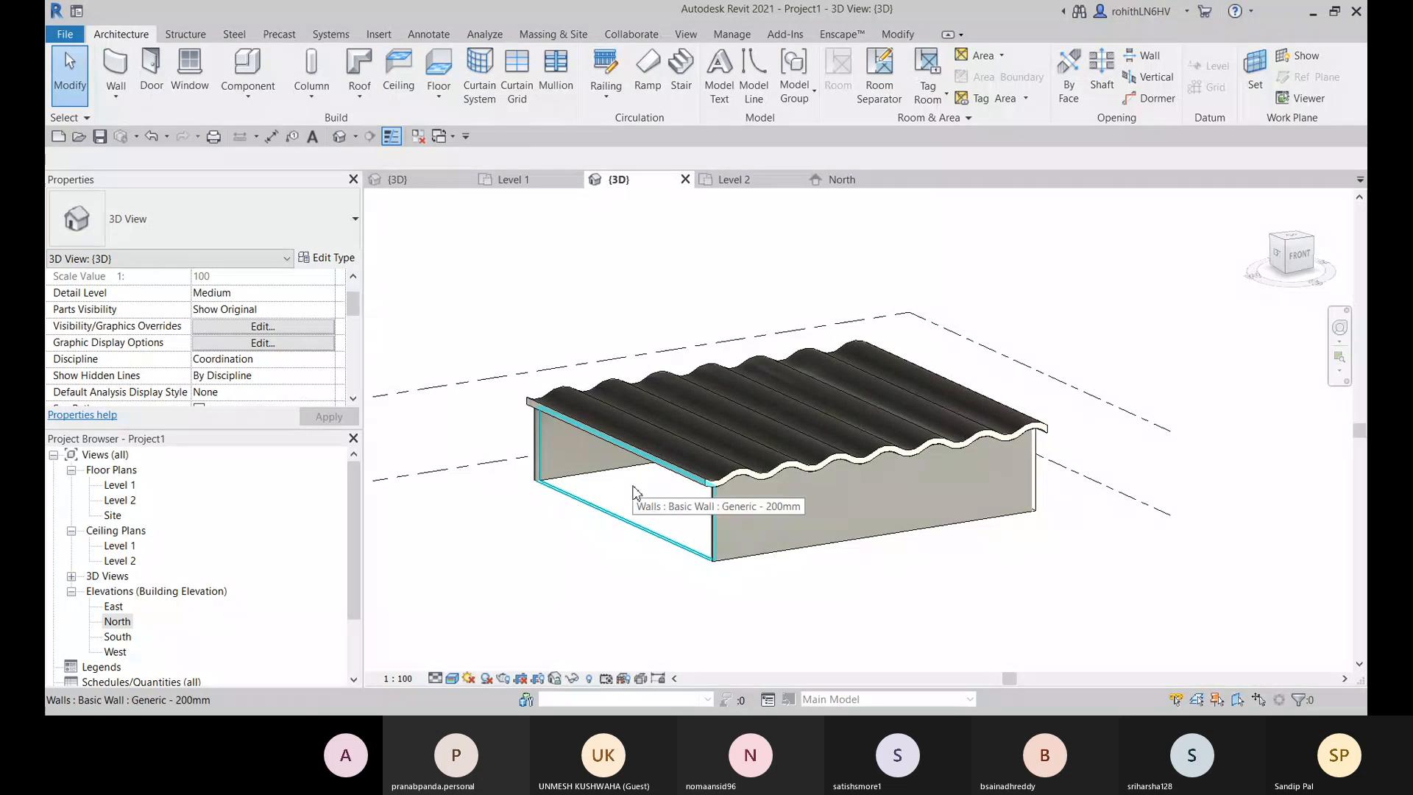
Step: Detach the top of the straight-eave end wall from the wavy roof
left_click(634, 488)
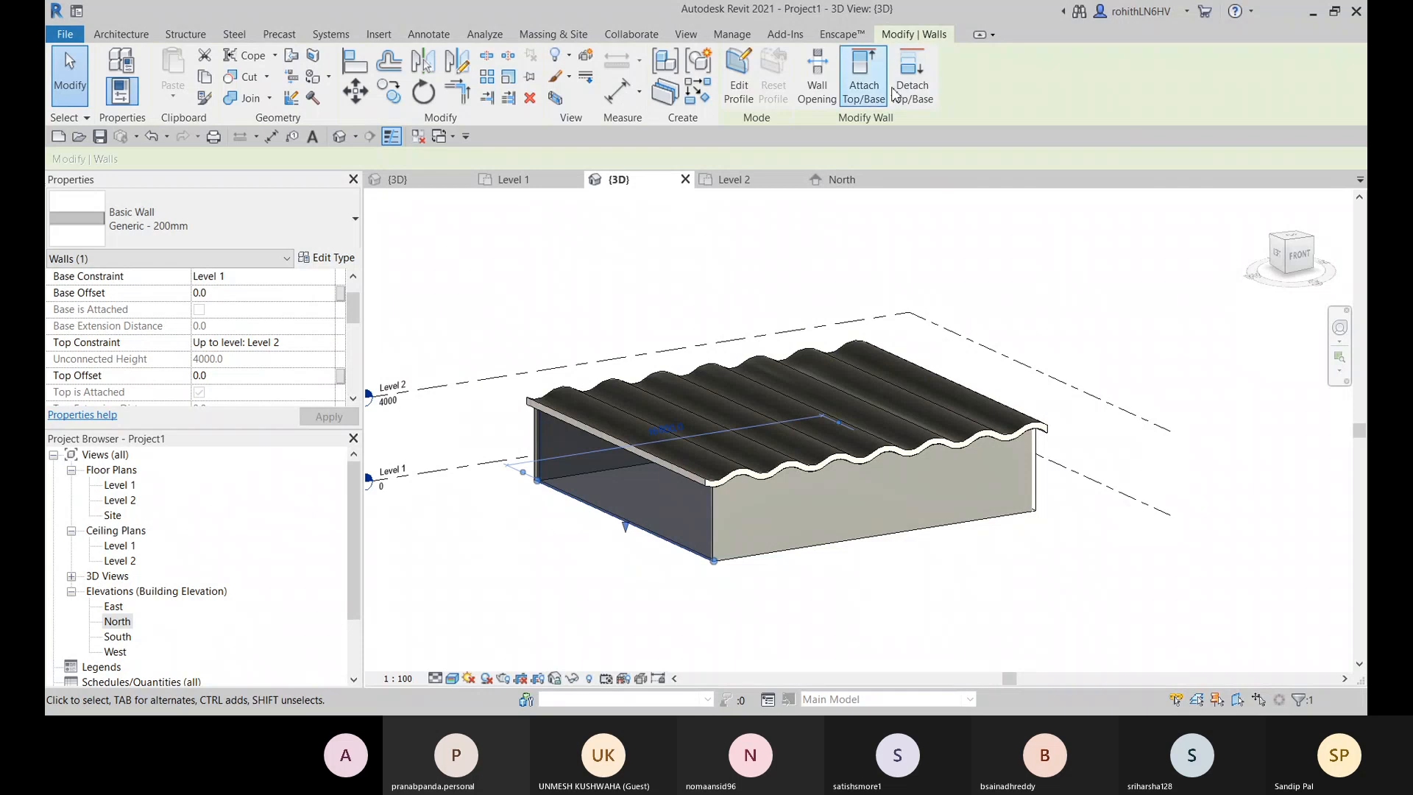
left_click(912, 81)
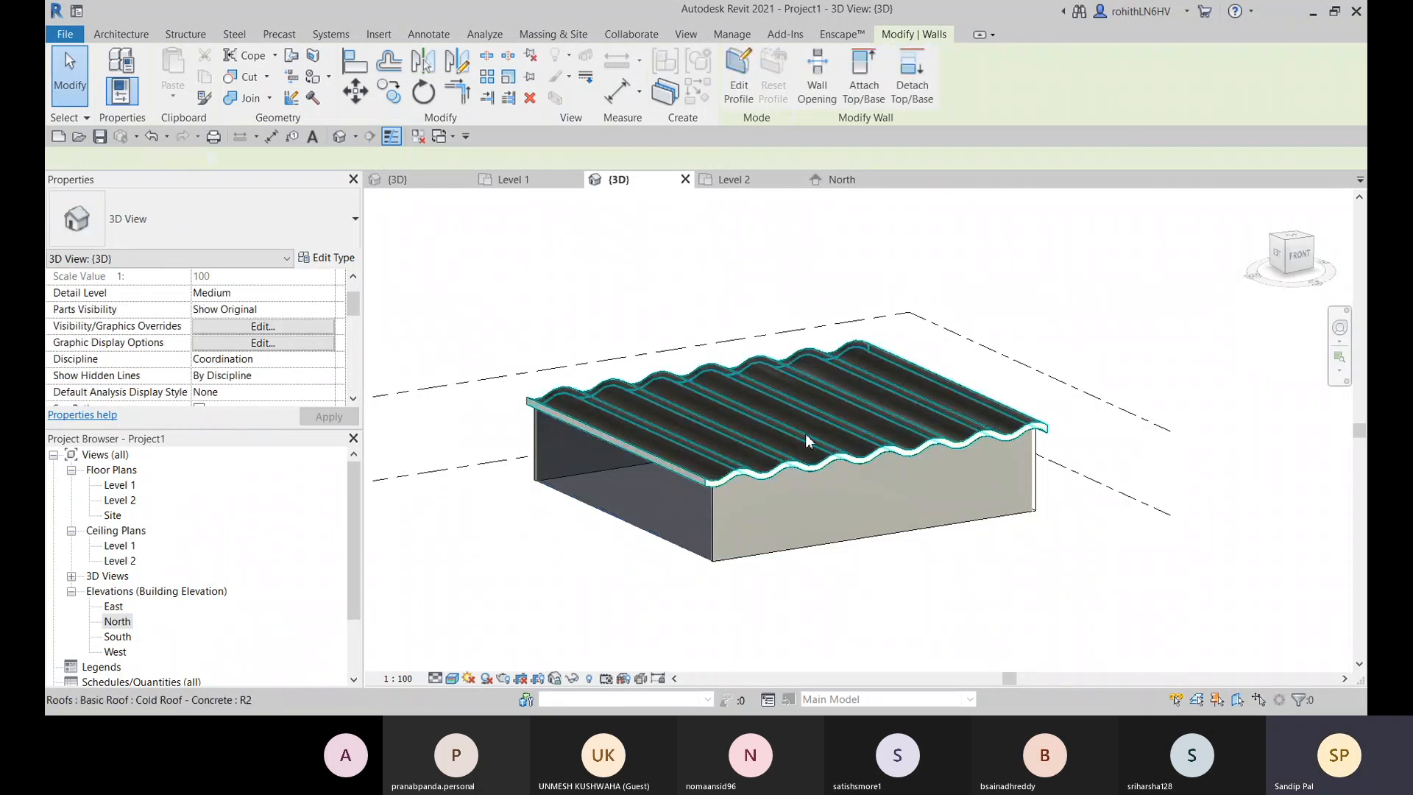
left_click(692, 430)
key("Escape")
Step: Lower the top of the detached end wall to about 1256 mm below Level 2
scroll(681, 478, "up", 1)
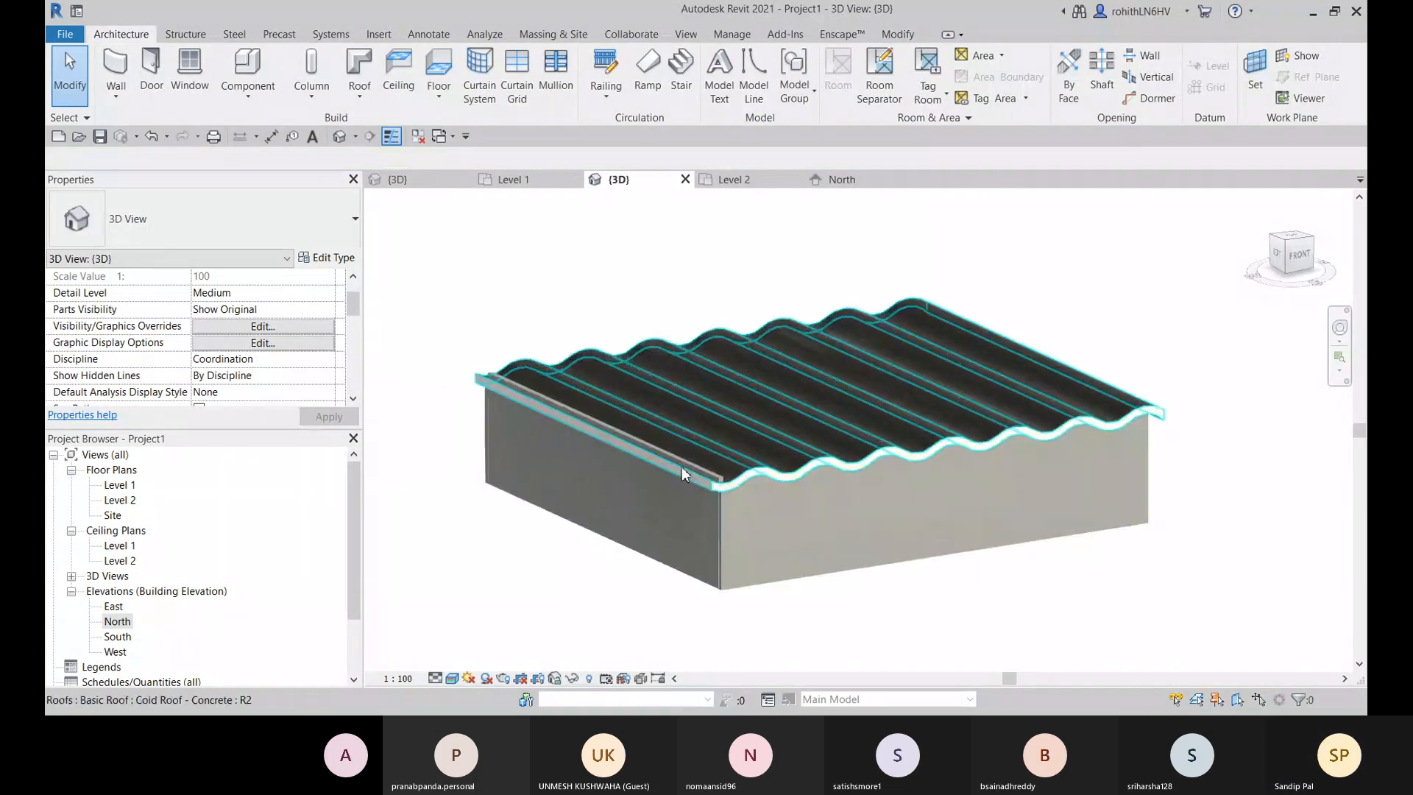
middle_click_drag(607, 476, 701, 430)
left_click(695, 430)
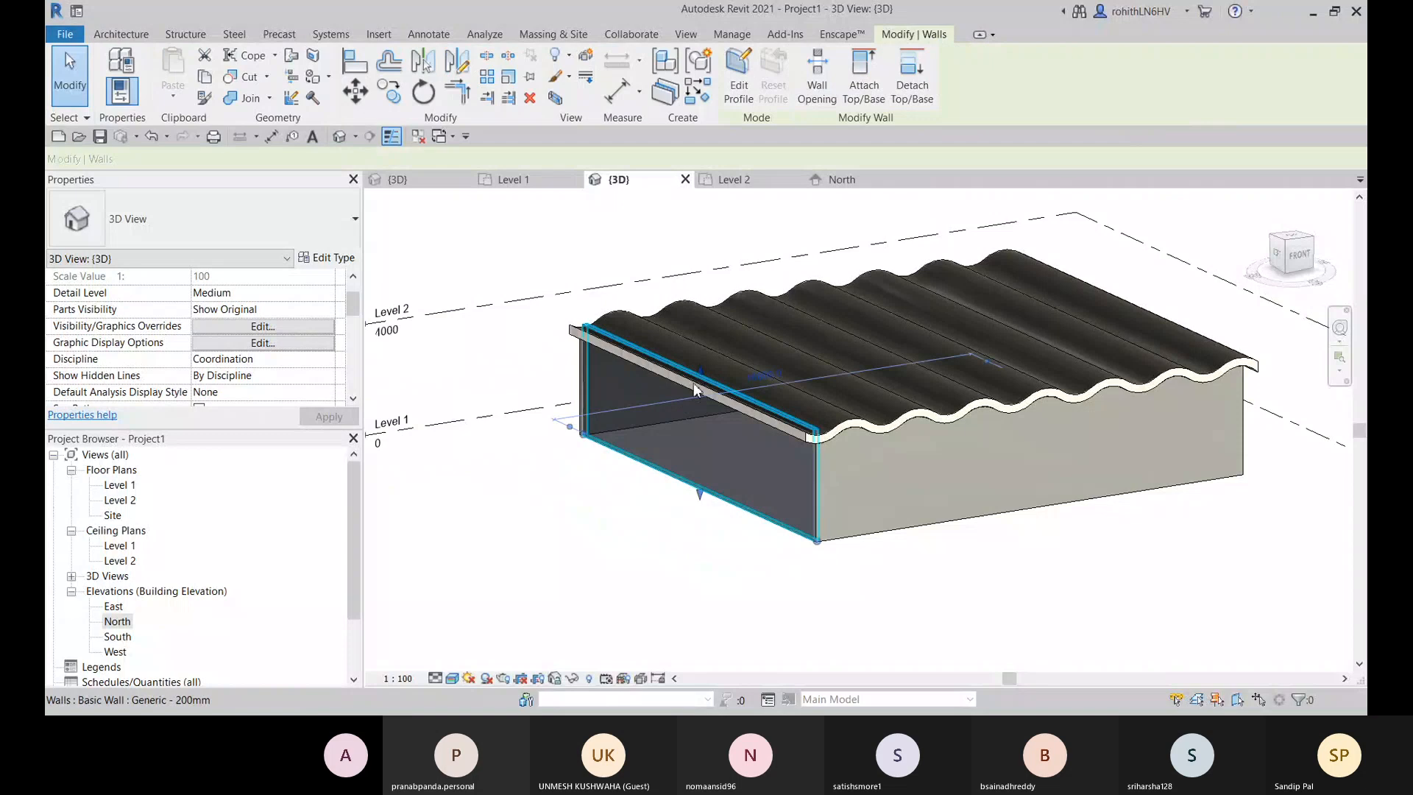
left_click_drag(700, 375, 700, 406)
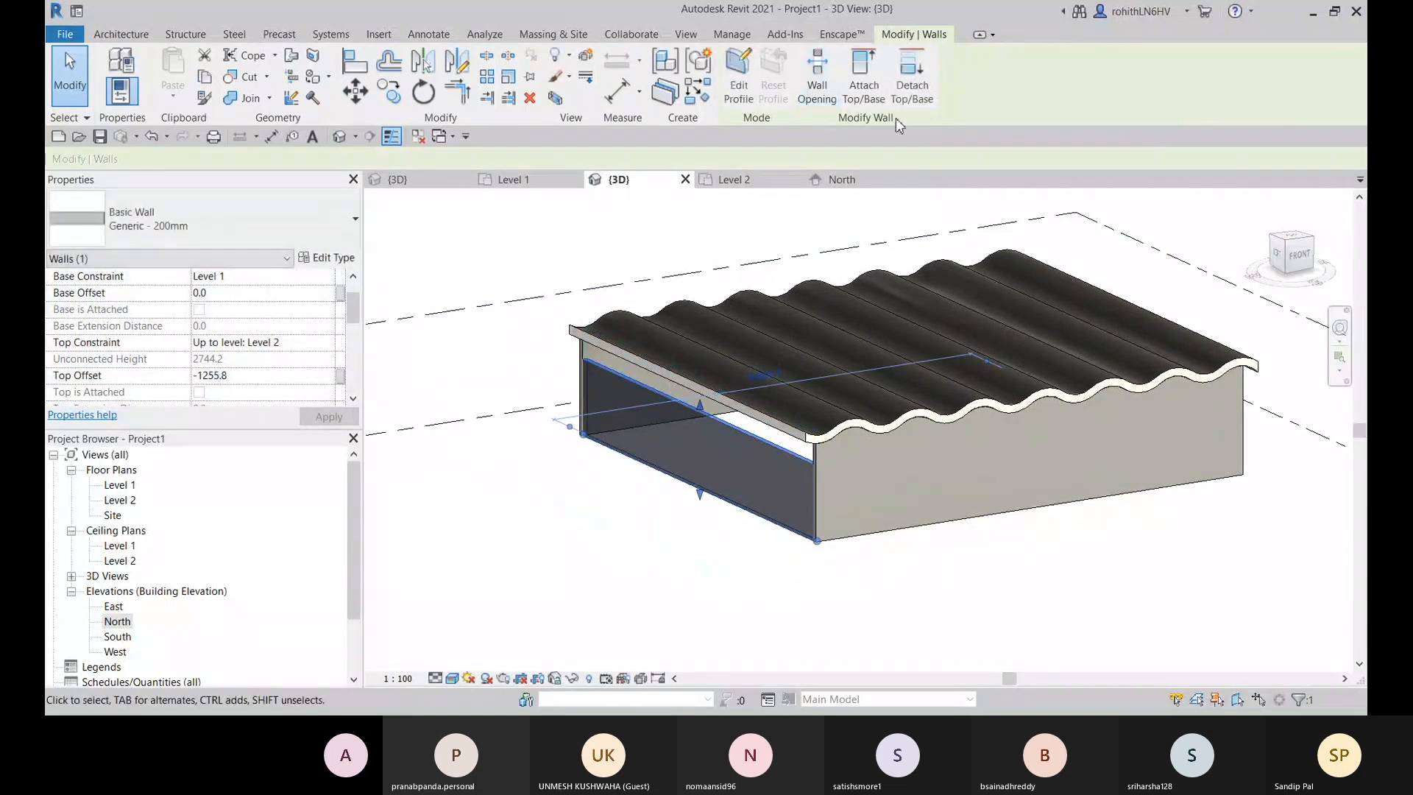
Step: Attach the top of the lowered straight-eave end wall back to the wavy roof
left_click(864, 74)
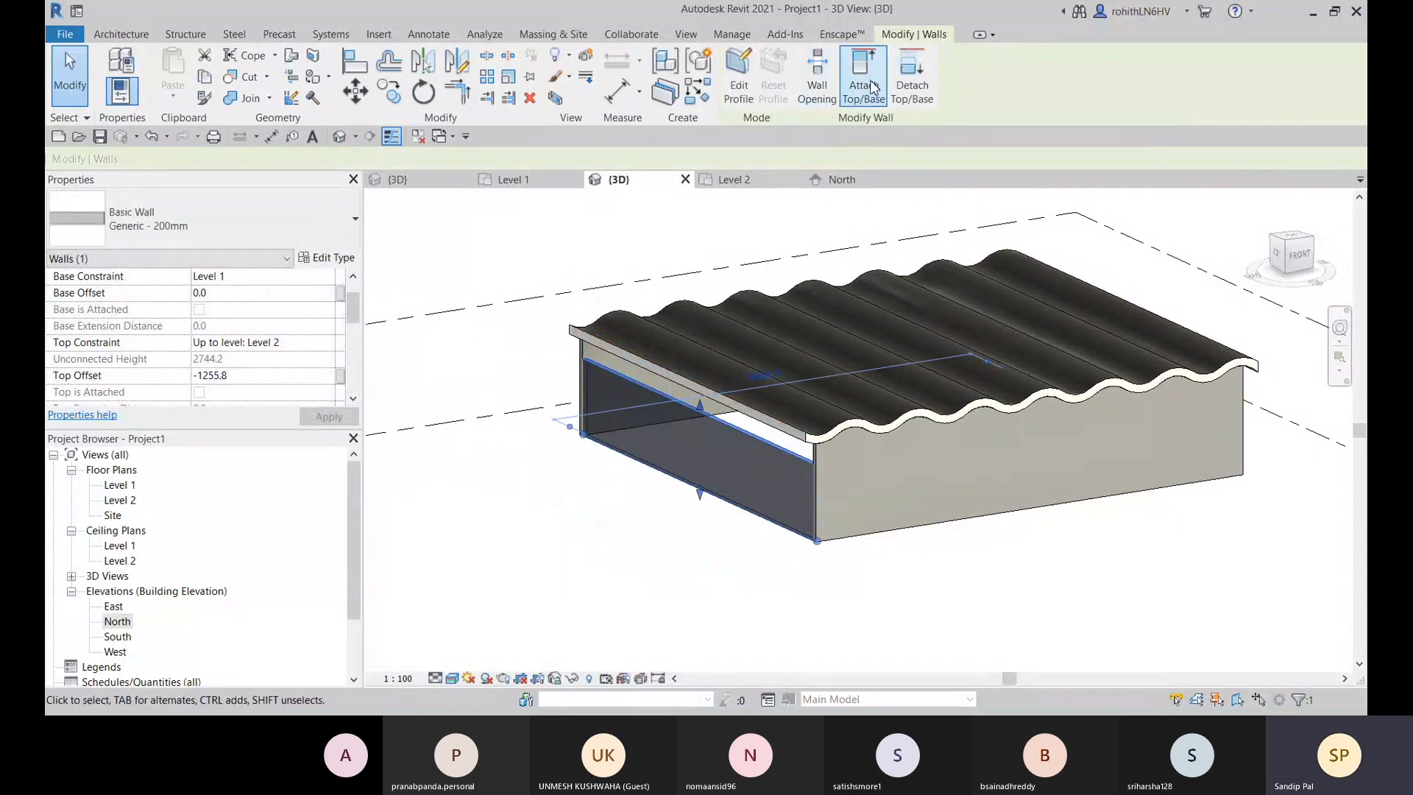
left_click(719, 359)
left_click(624, 585)
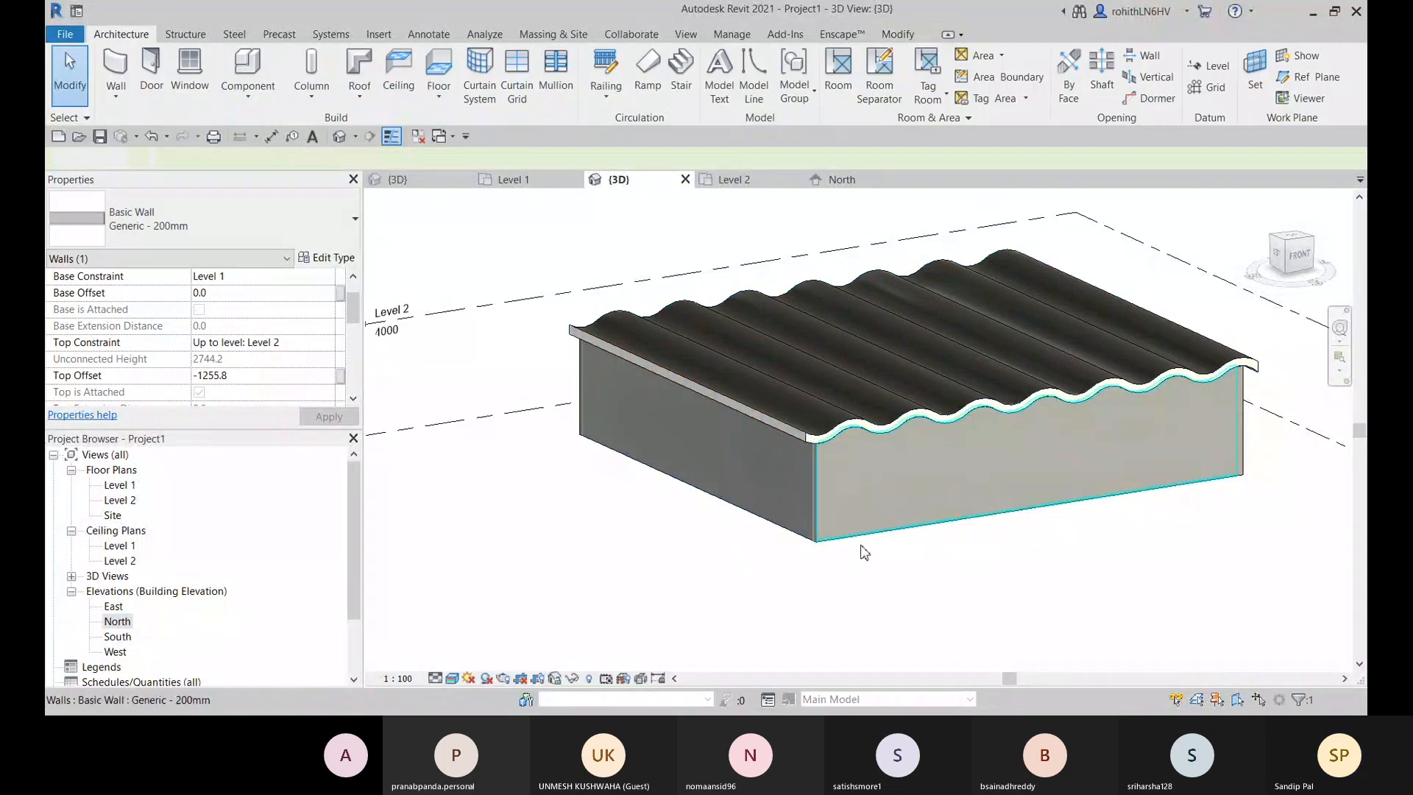
mouse_move(830, 537)
middle_mouse_down("shift")
mouse_move(584, 514)
mouse_move(410, 638)
mouse_move(669, 631)
mouse_move(785, 593)
mouse_move(883, 594)
mouse_move(974, 621)
mouse_move(554, 556)
mouse_move(690, 580)
mouse_move(597, 550)
middle_mouse_up("shift")
mouse_move(795, 544)
middle_mouse_down("shift")
mouse_move(896, 537)
mouse_move(766, 542)
mouse_move(1060, 565)
middle_mouse_up("shift")
middle_click_drag(862, 595, 908, 448, "shift")
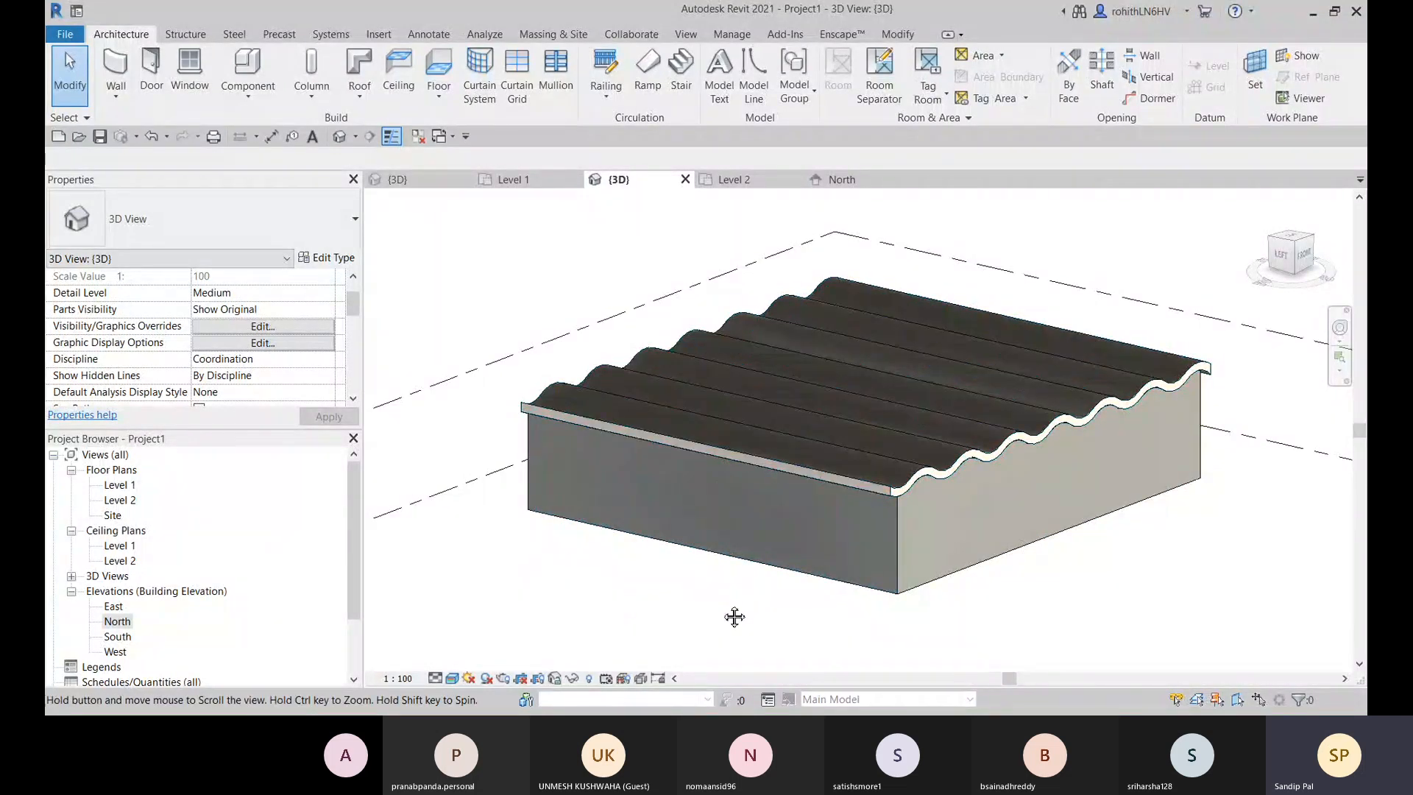
middle_click_drag(734, 617, 924, 347, "shift")
Step: Shorten the wavy roof to an extrusion end of about -12449 mm and detach the walls that miss it
left_click(849, 386)
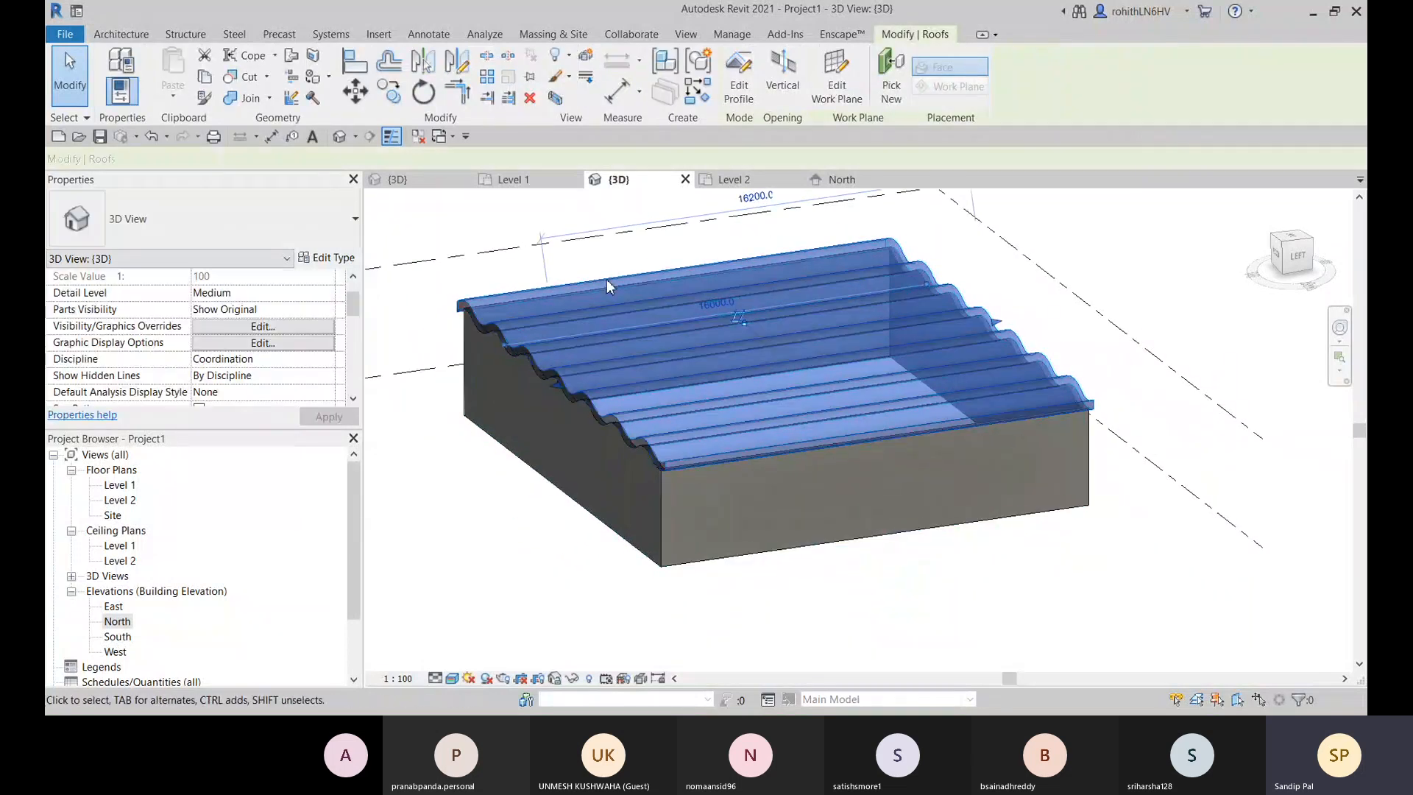
middle_click_drag(846, 470, 885, 527, "shift")
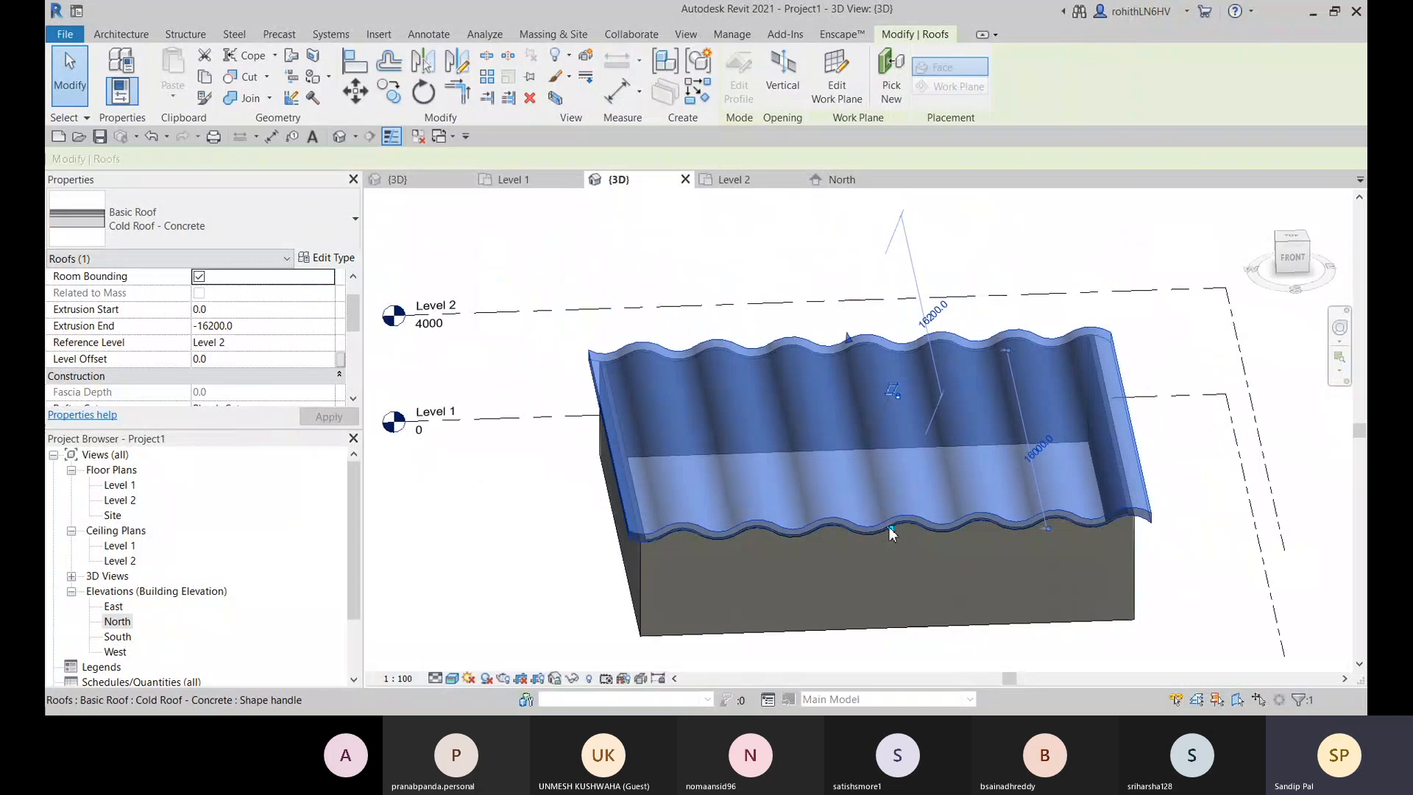
left_click_drag(889, 527, 867, 391)
left_click_drag(867, 285, 867, 257)
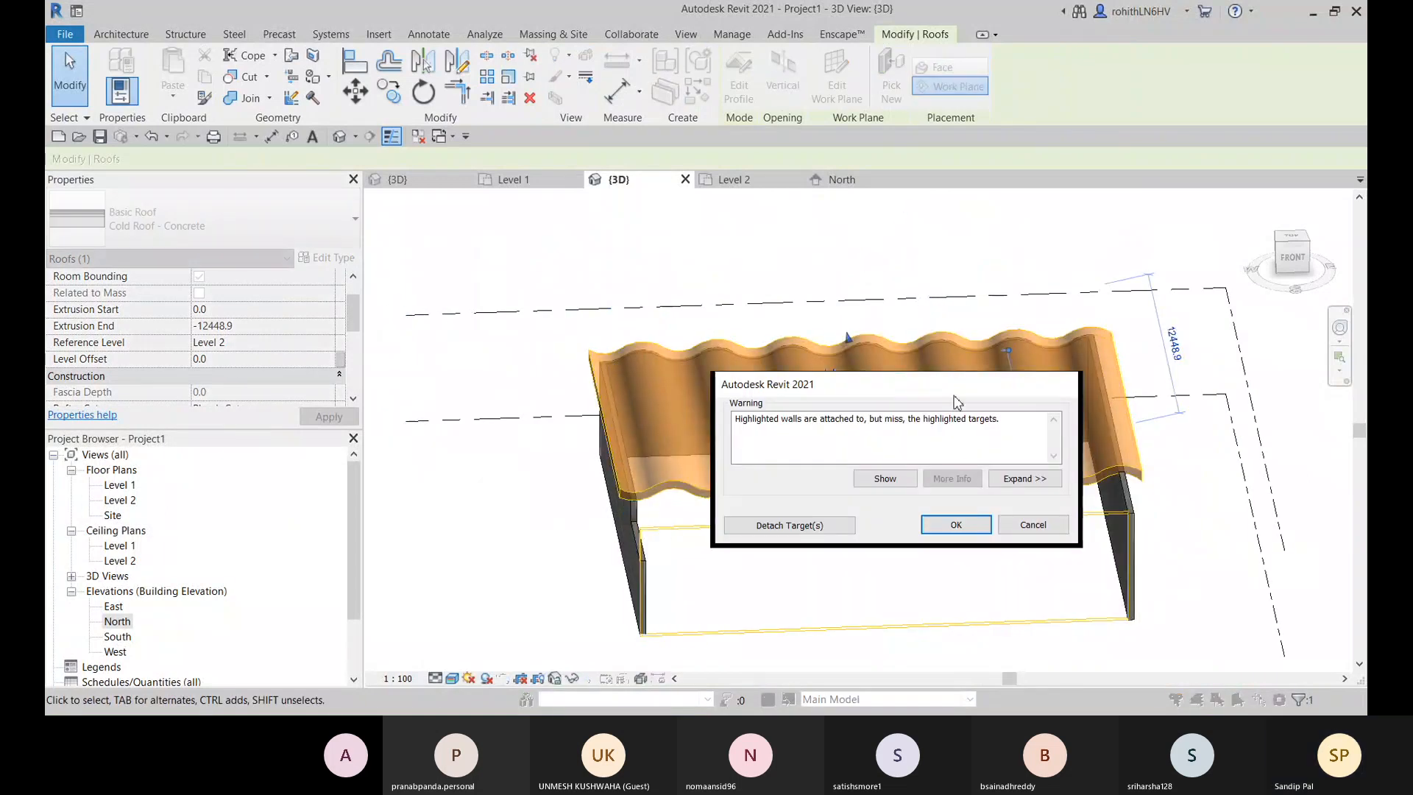
left_click(798, 528)
middle_click_drag(771, 569, 957, 368, "shift")
key("Escape")
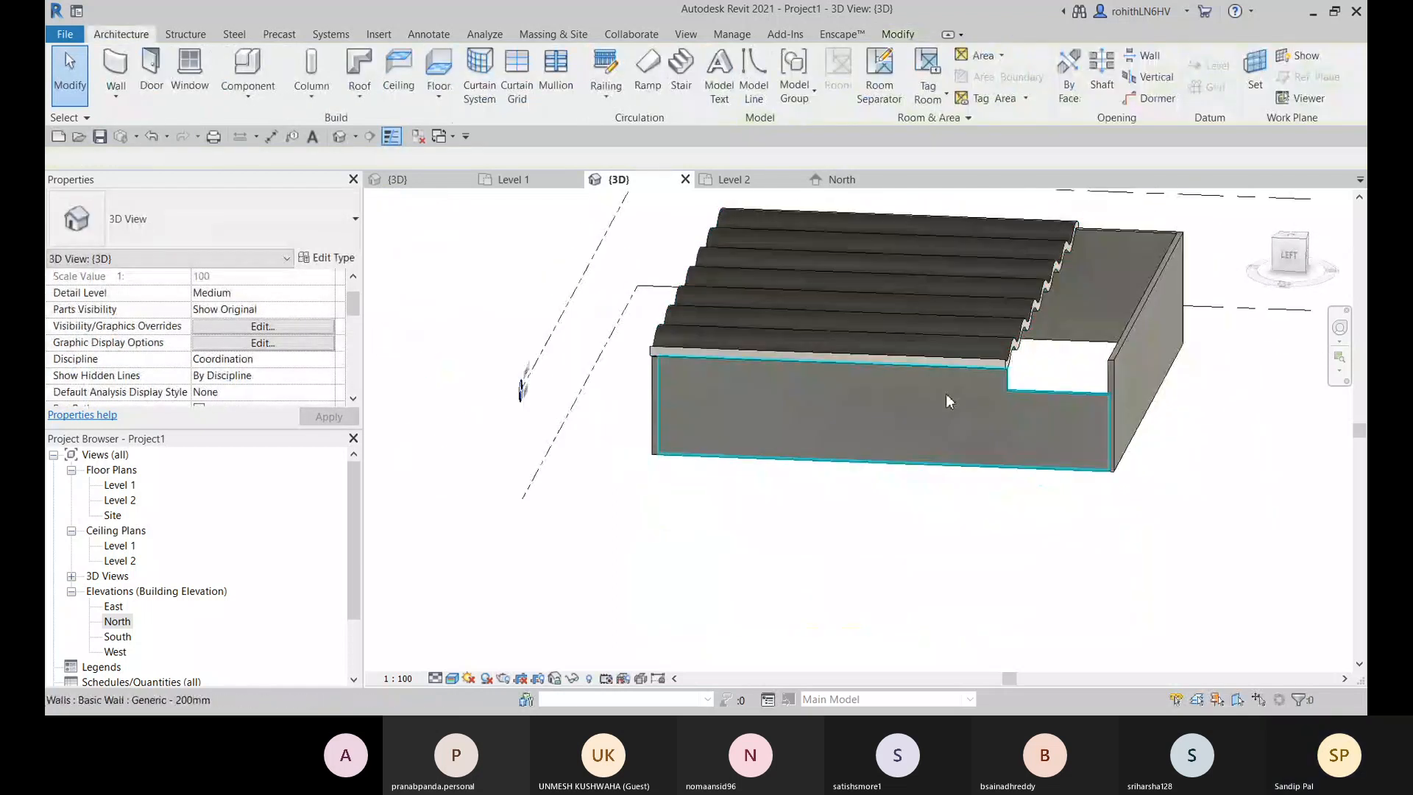
Step: Extend the shortened edge of the wavy roof past the uncovered wall to an extrusion end of about -17528 mm
left_click(964, 350)
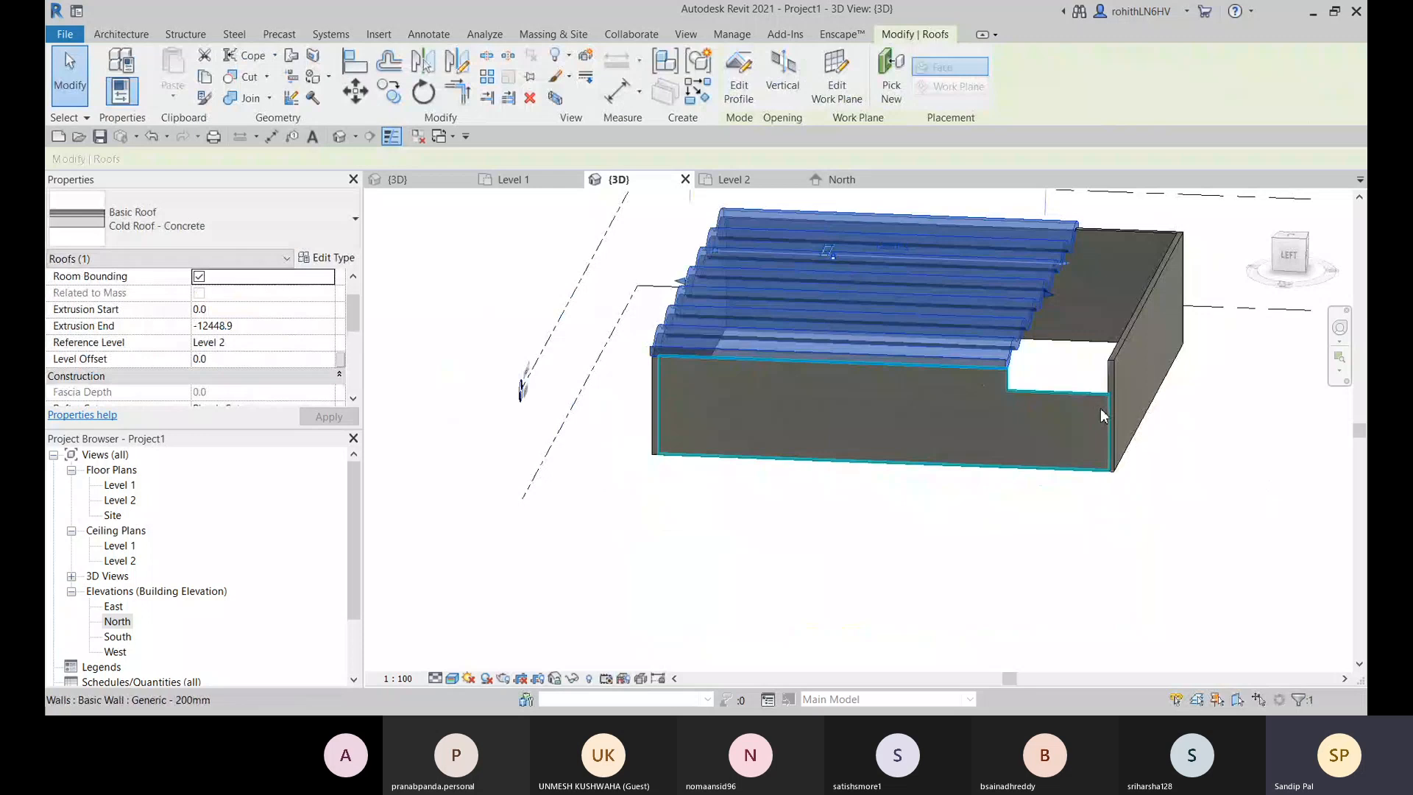
middle_click_drag(1087, 391, 1053, 374, "shift")
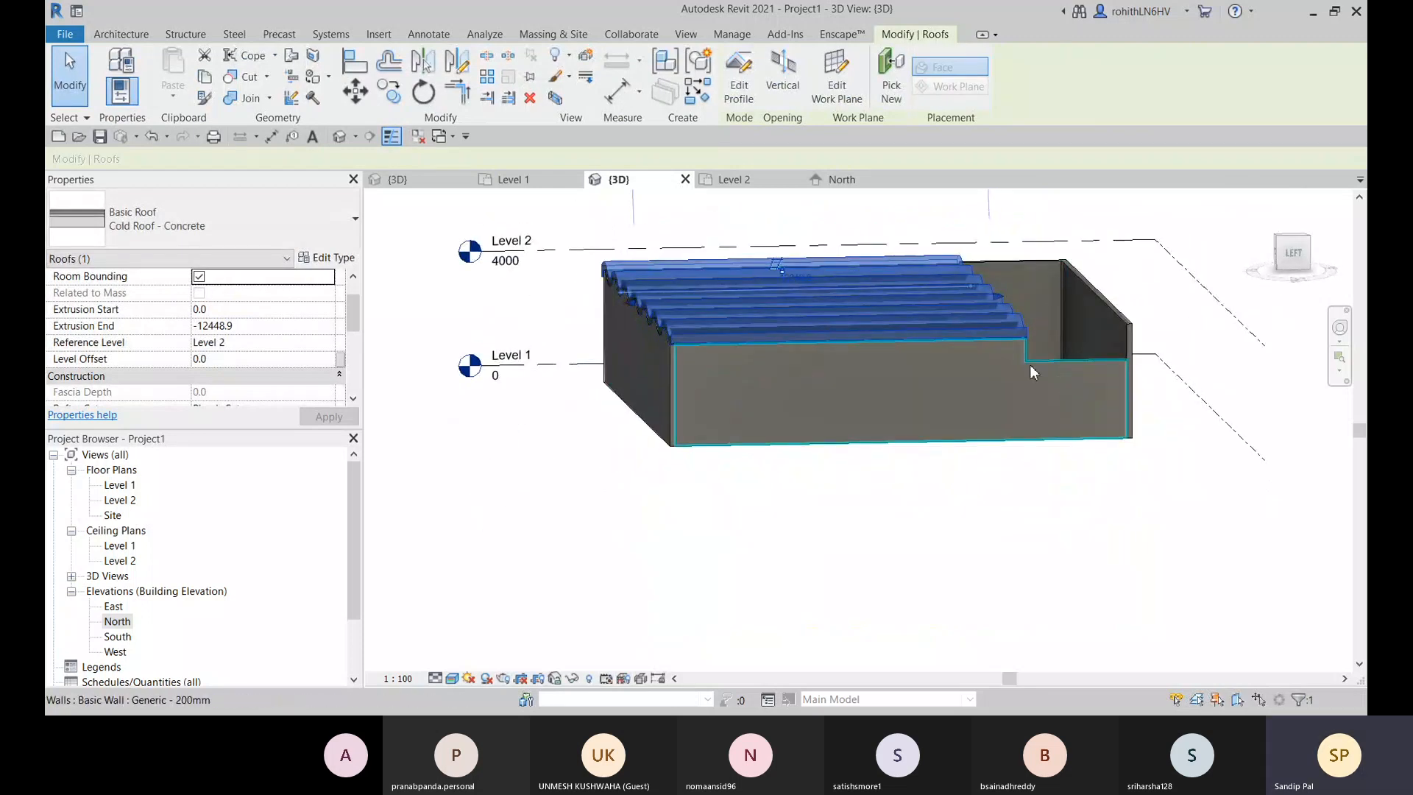
mouse_move(1087, 386)
middle_mouse_down()
mouse_move(846, 480)
mouse_move(955, 356)
middle_mouse_up()
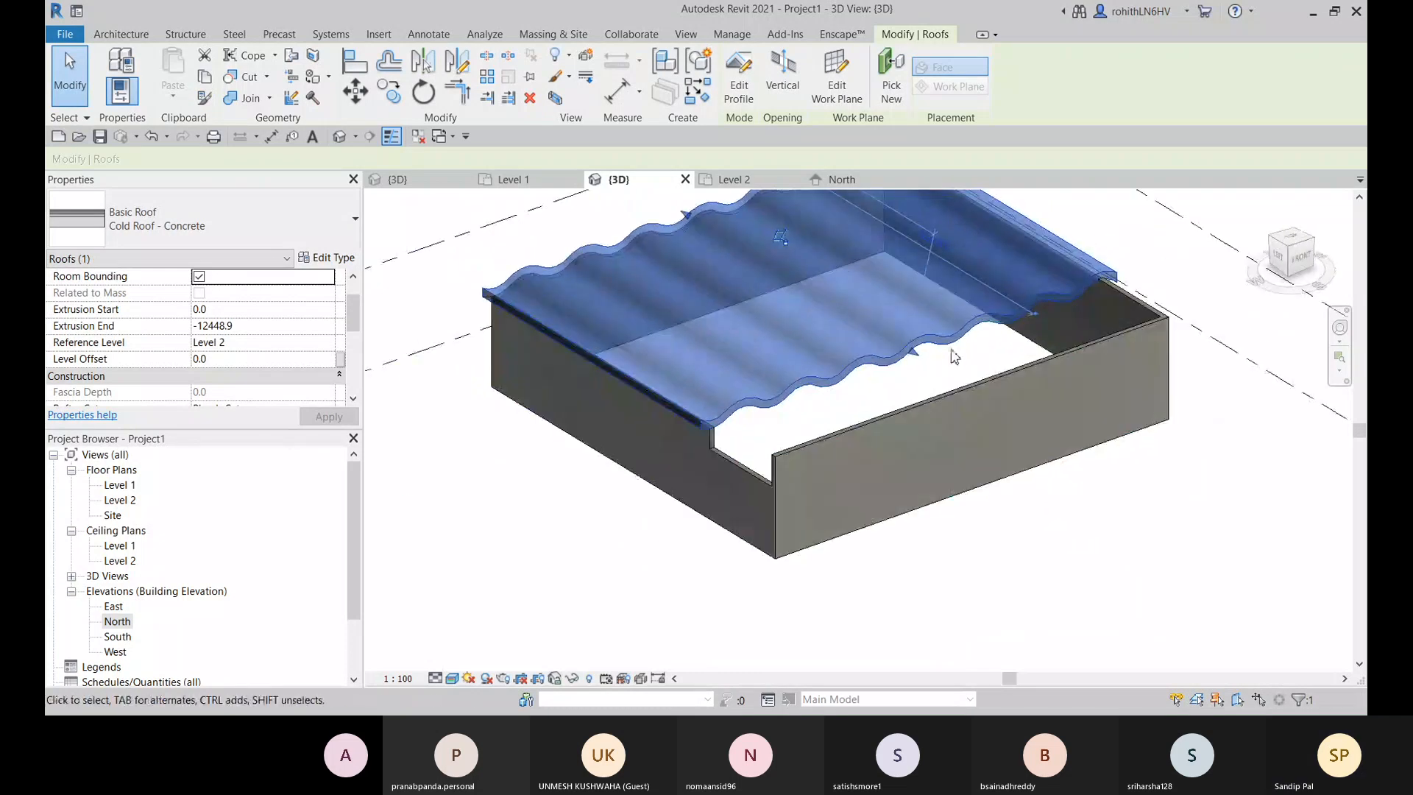
left_click_drag(954, 356, 933, 370)
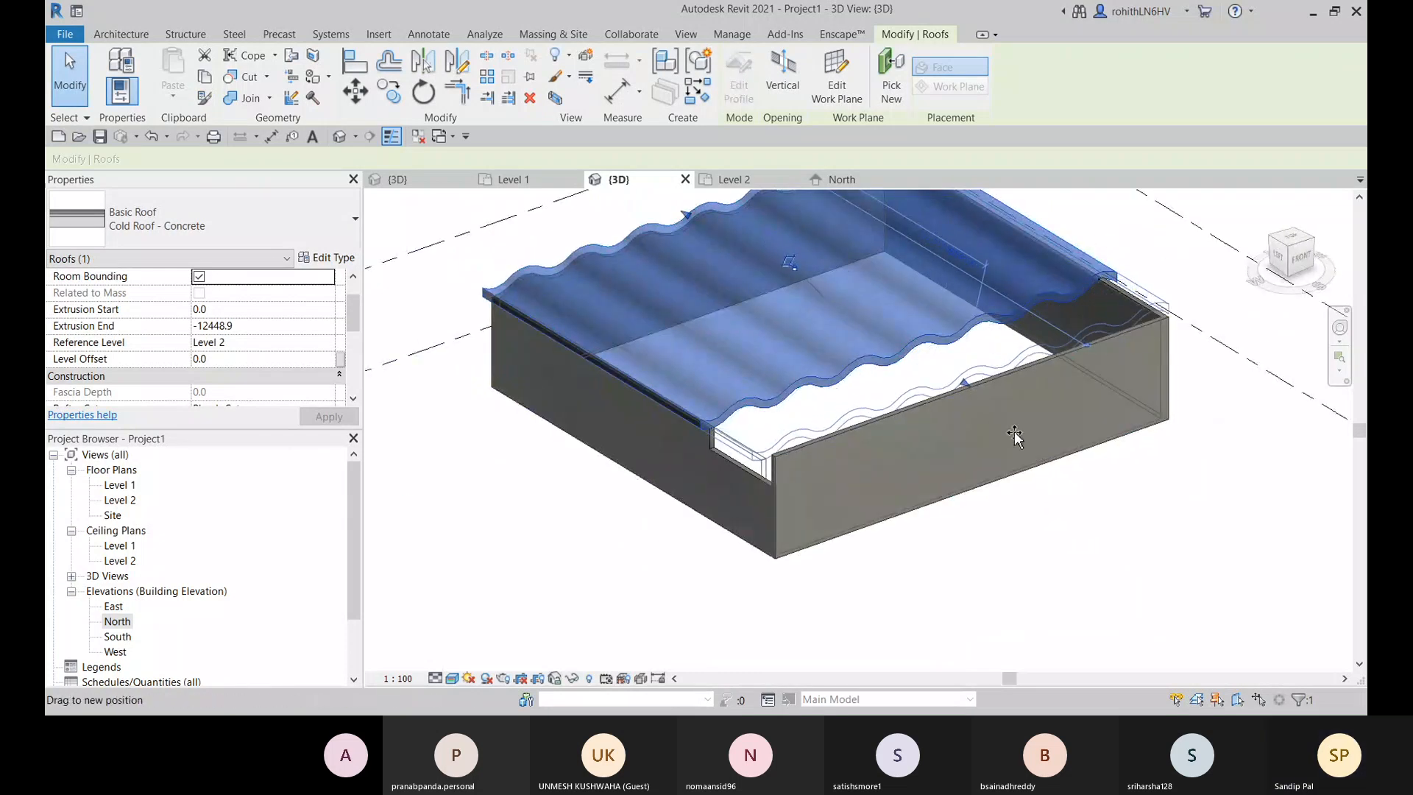
left_click_drag(1065, 479, 1045, 528)
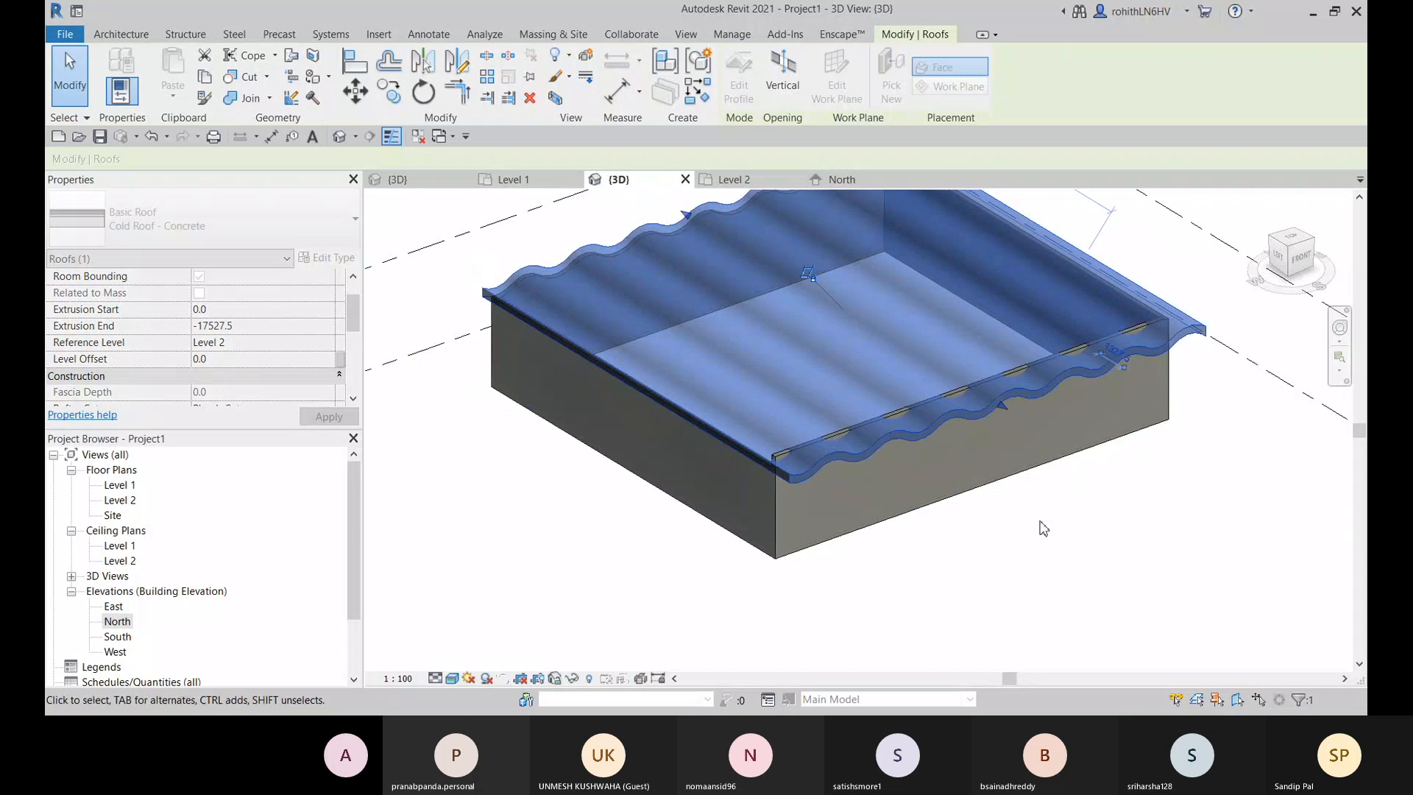
mouse_move(1044, 528)
middle_mouse_down("shift")
mouse_move(1121, 404)
mouse_move(1193, 410)
mouse_move(1208, 466)
mouse_move(975, 489)
mouse_move(1016, 493)
middle_mouse_up("shift")
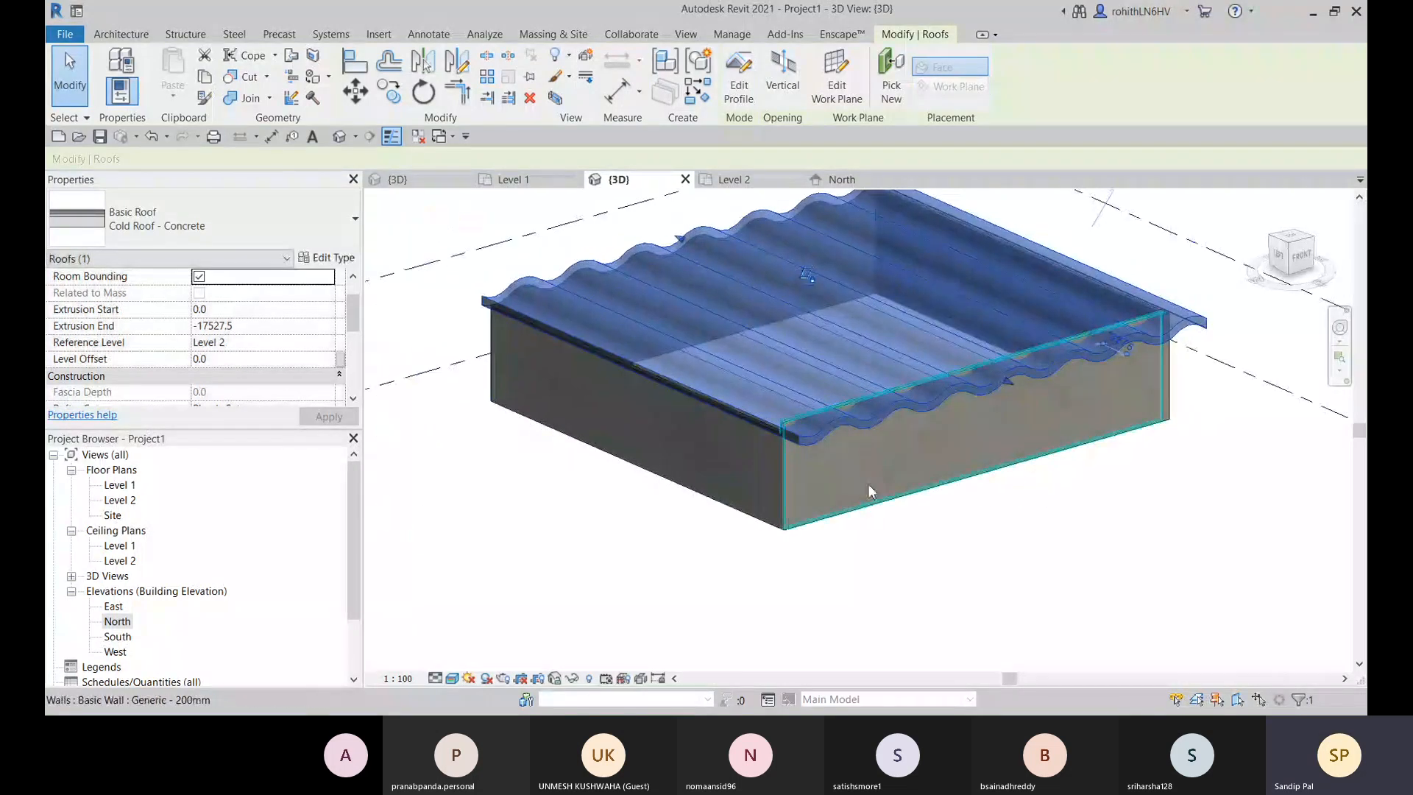
Step: Attach the top of the wall protruding through the extended roof edge to the wavy roof
left_click(895, 470)
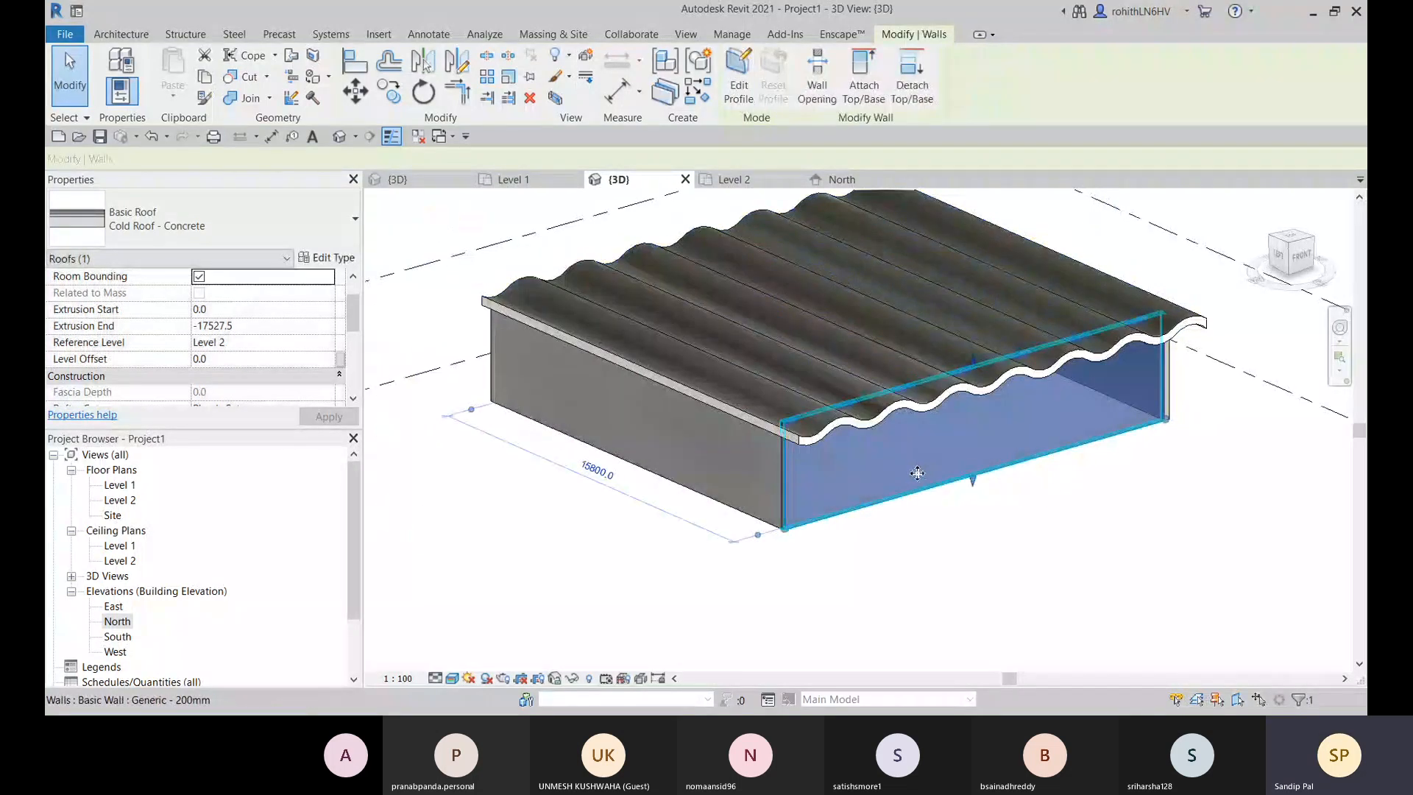
left_click(870, 107)
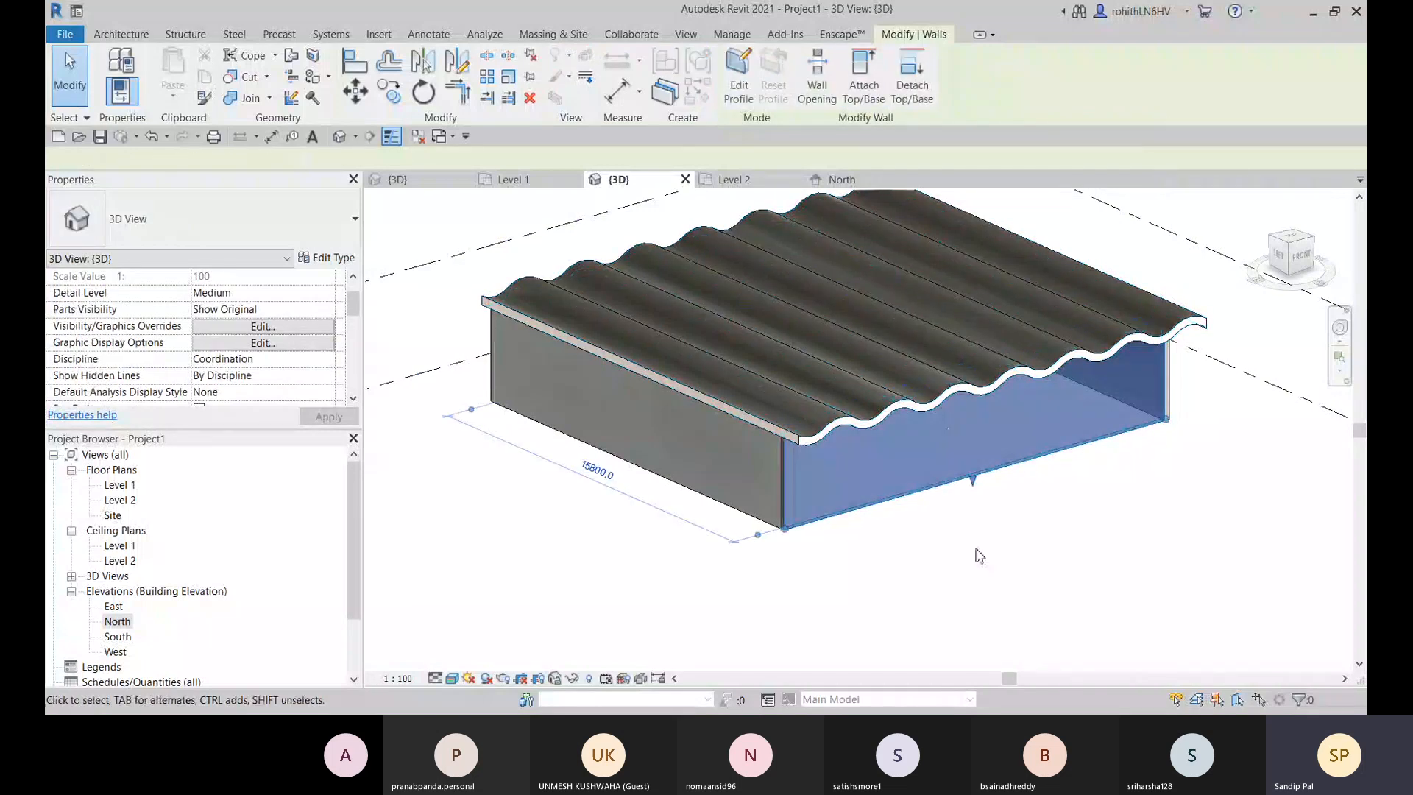
left_click(939, 568)
mouse_move(912, 590)
middle_mouse_down("shift")
mouse_move(997, 555)
mouse_move(1027, 473)
mouse_move(1016, 384)
mouse_move(940, 405)
mouse_move(618, 358)
mouse_move(552, 571)
mouse_move(782, 589)
mouse_move(750, 579)
middle_mouse_up("shift")
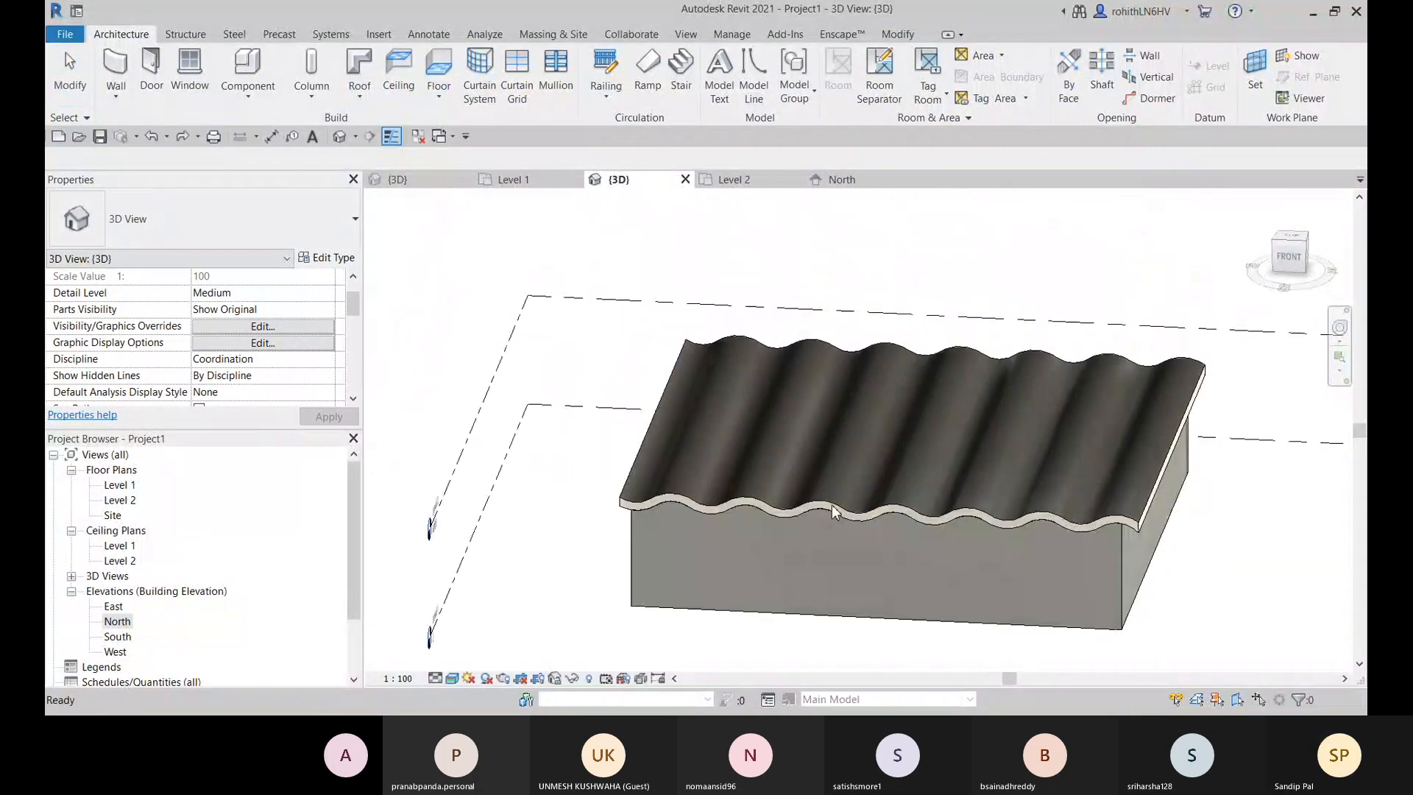
Step: Undo the wavy roof work back to the Generic - 400mm gable roof and select that roof
double_click(885, 508)
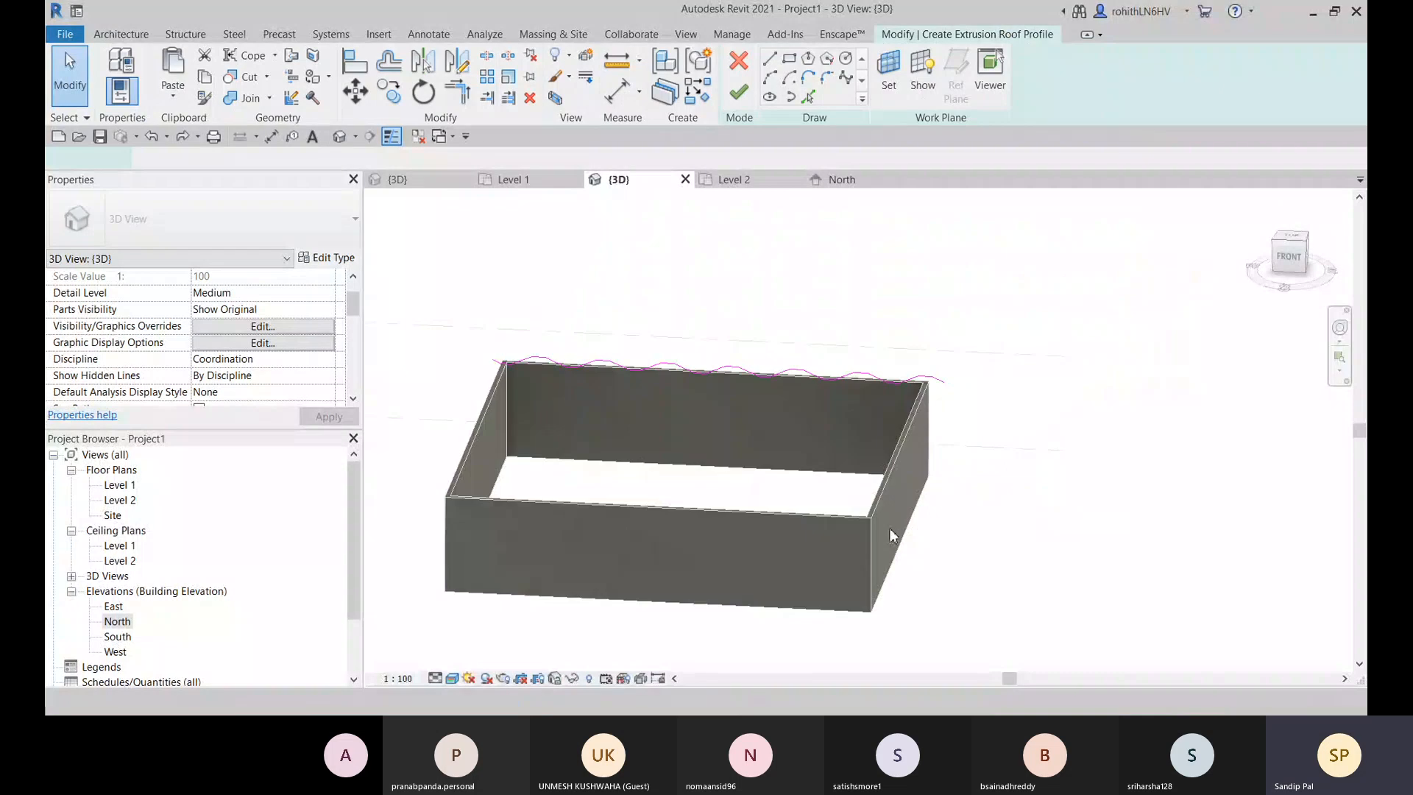
key("ctrl+z")
key("ctrl+z")
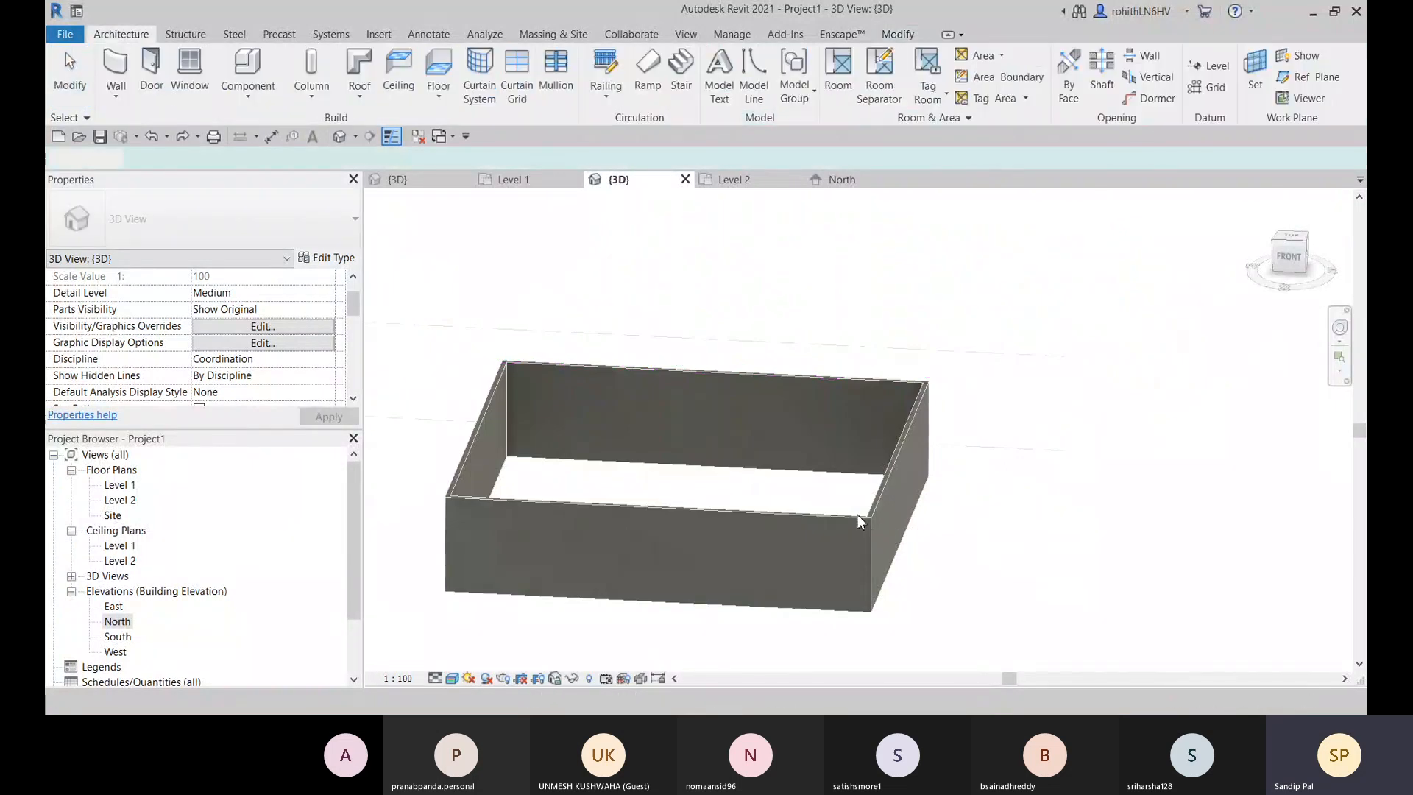
middle_click_drag(890, 571, 922, 415)
left_click(920, 411)
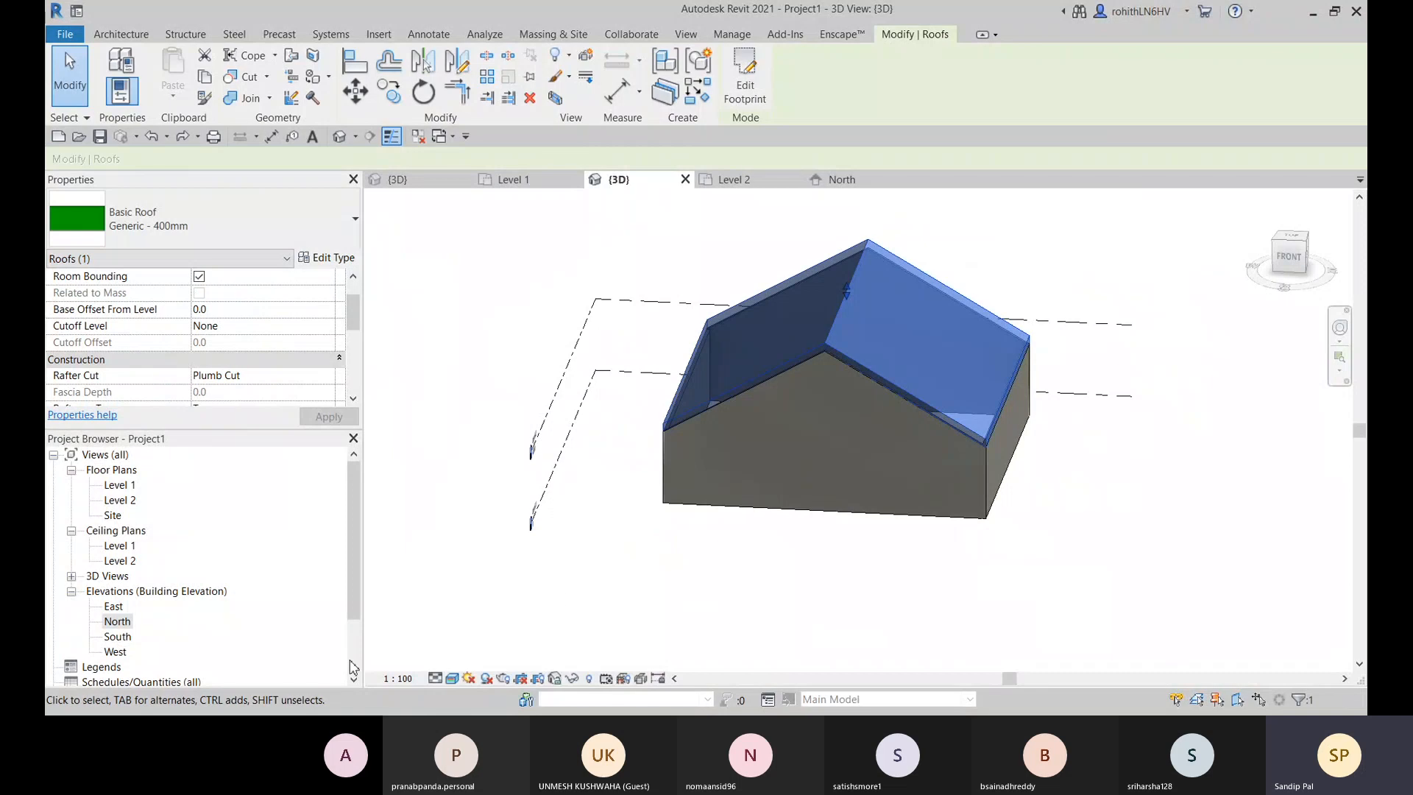
Step: In the gable roof's footprint, make both gable-end boundary lines define a 30° slope and finish the roof as a hip roof
middle_click_drag(894, 579, 870, 596)
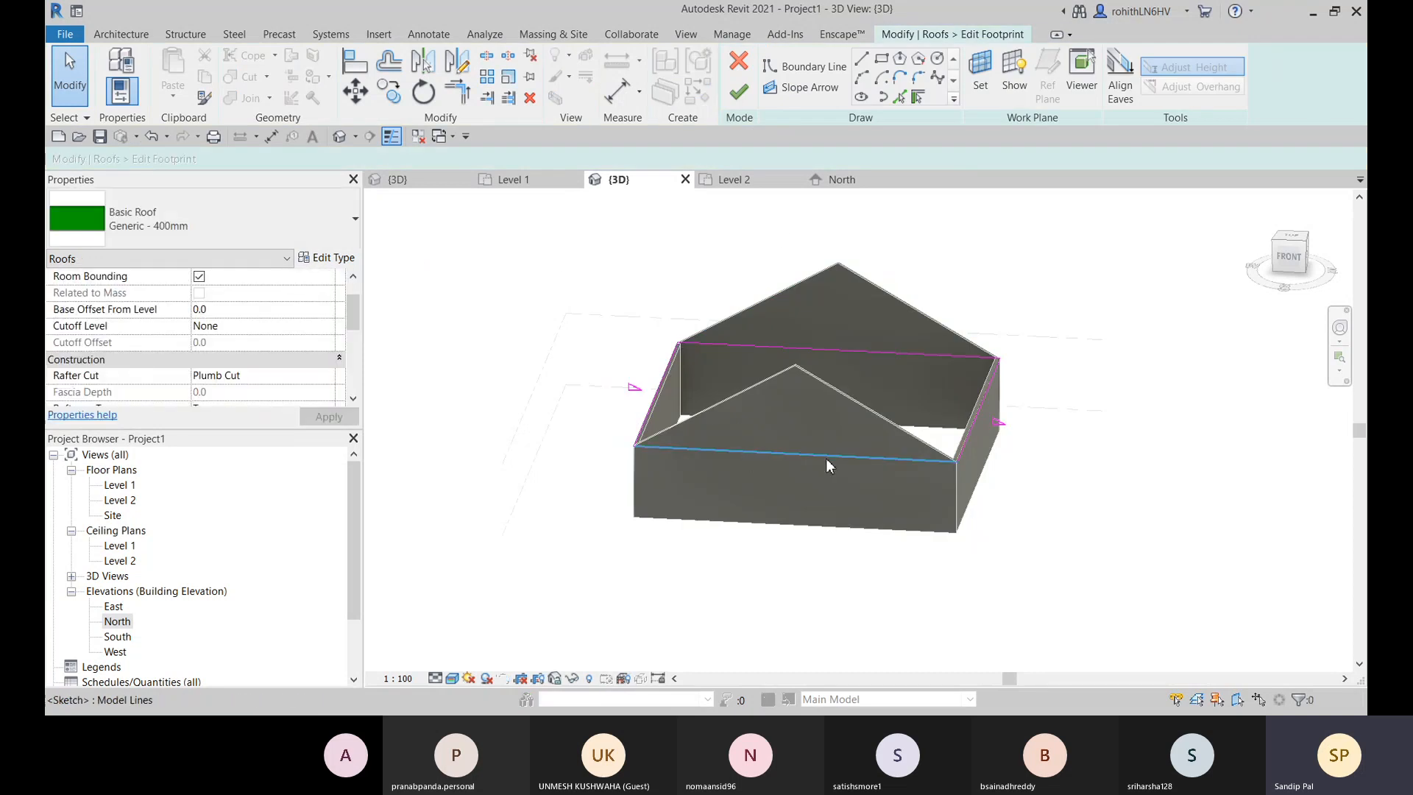
left_click(826, 458)
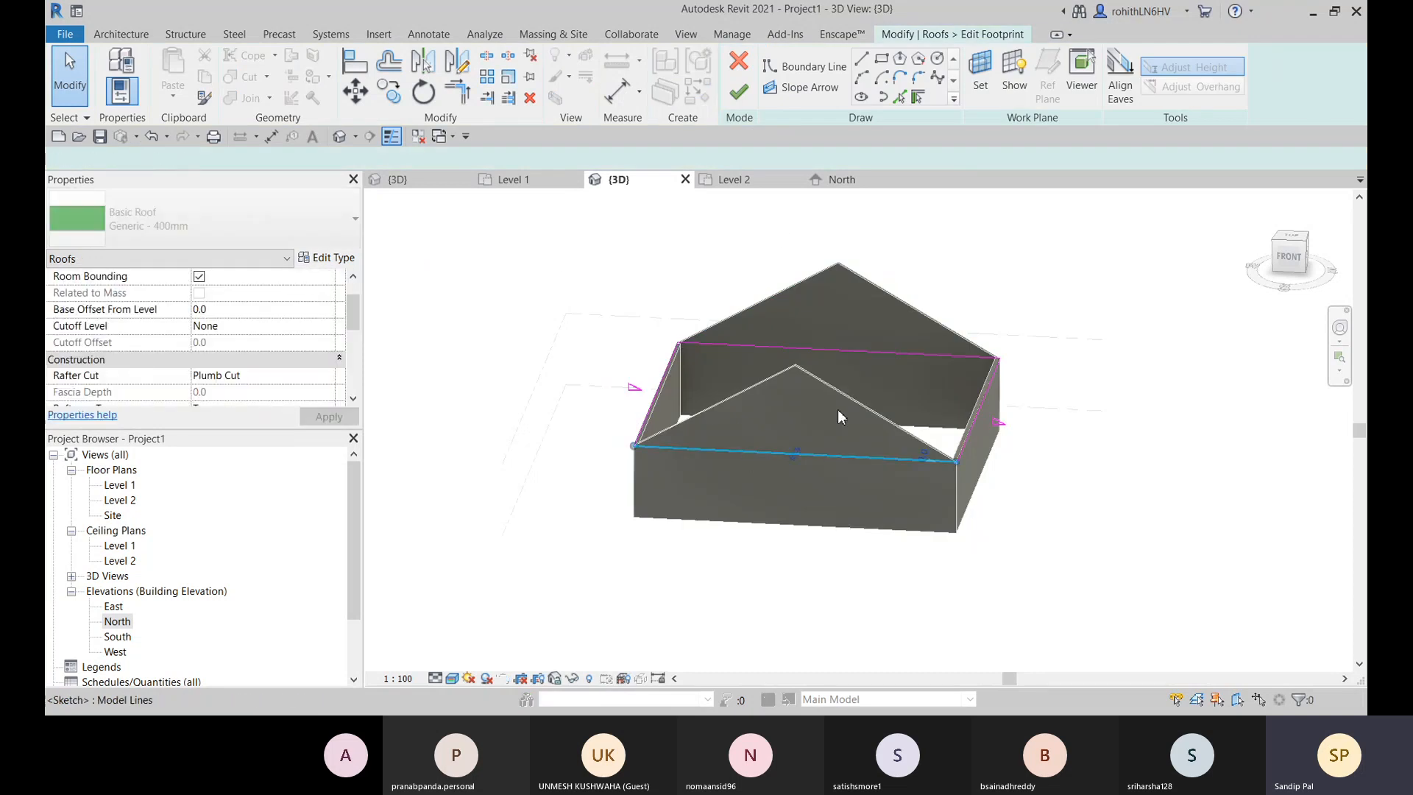
left_click(852, 346, "ctrl")
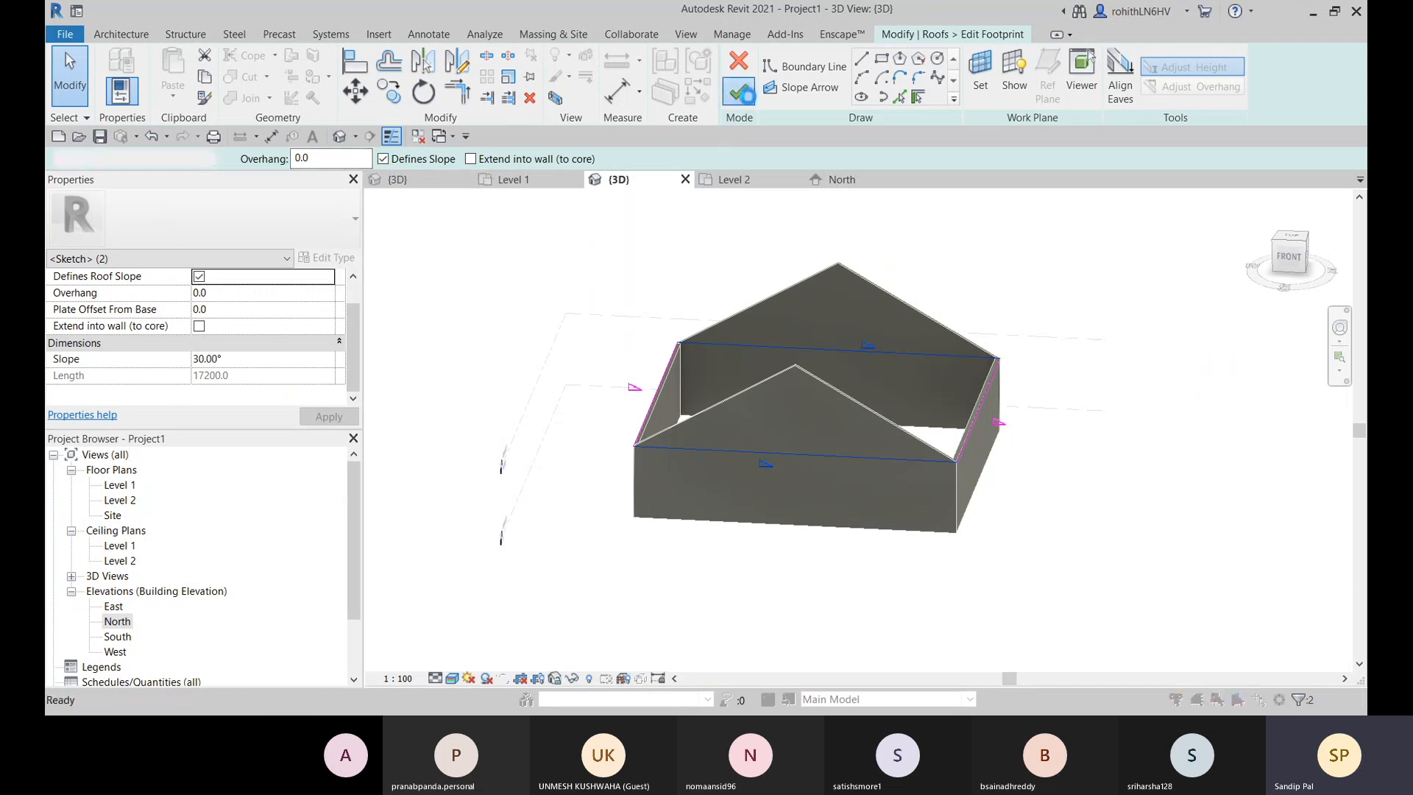
left_click(801, 431)
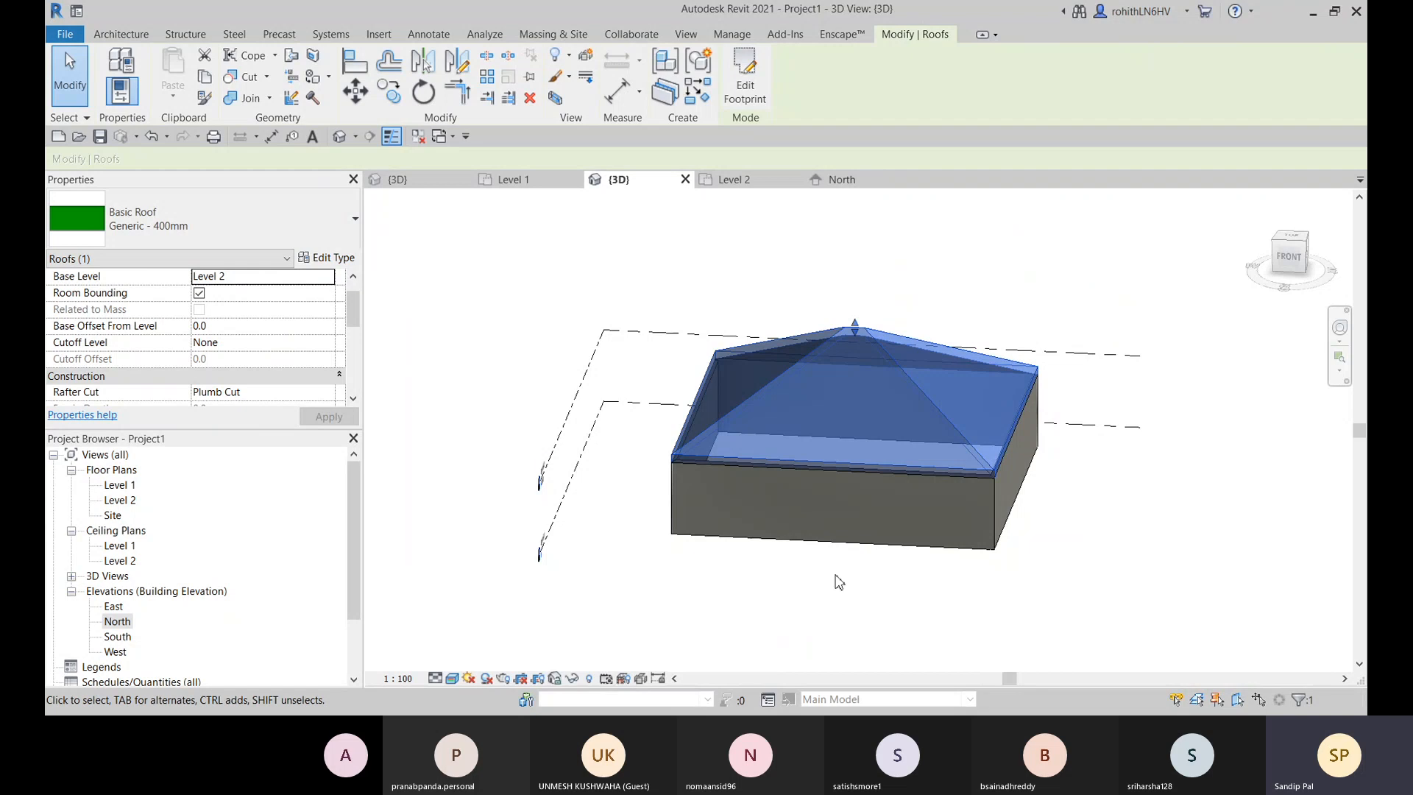
Step: Set the hip roof's rafter cut to Two Cut - Square and check its eave corners
scroll(549, 435, "up", 6)
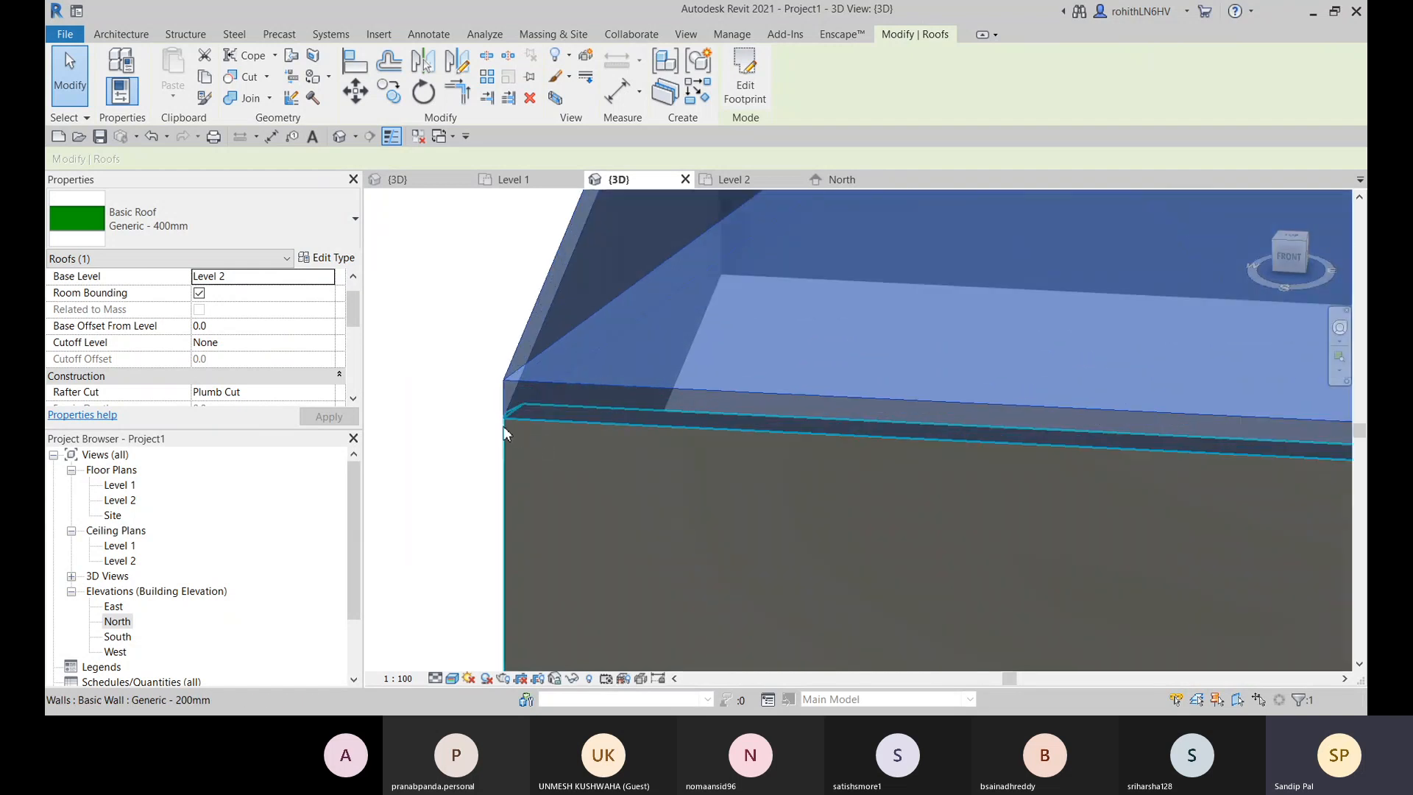
scroll(129, 401, "down", 5)
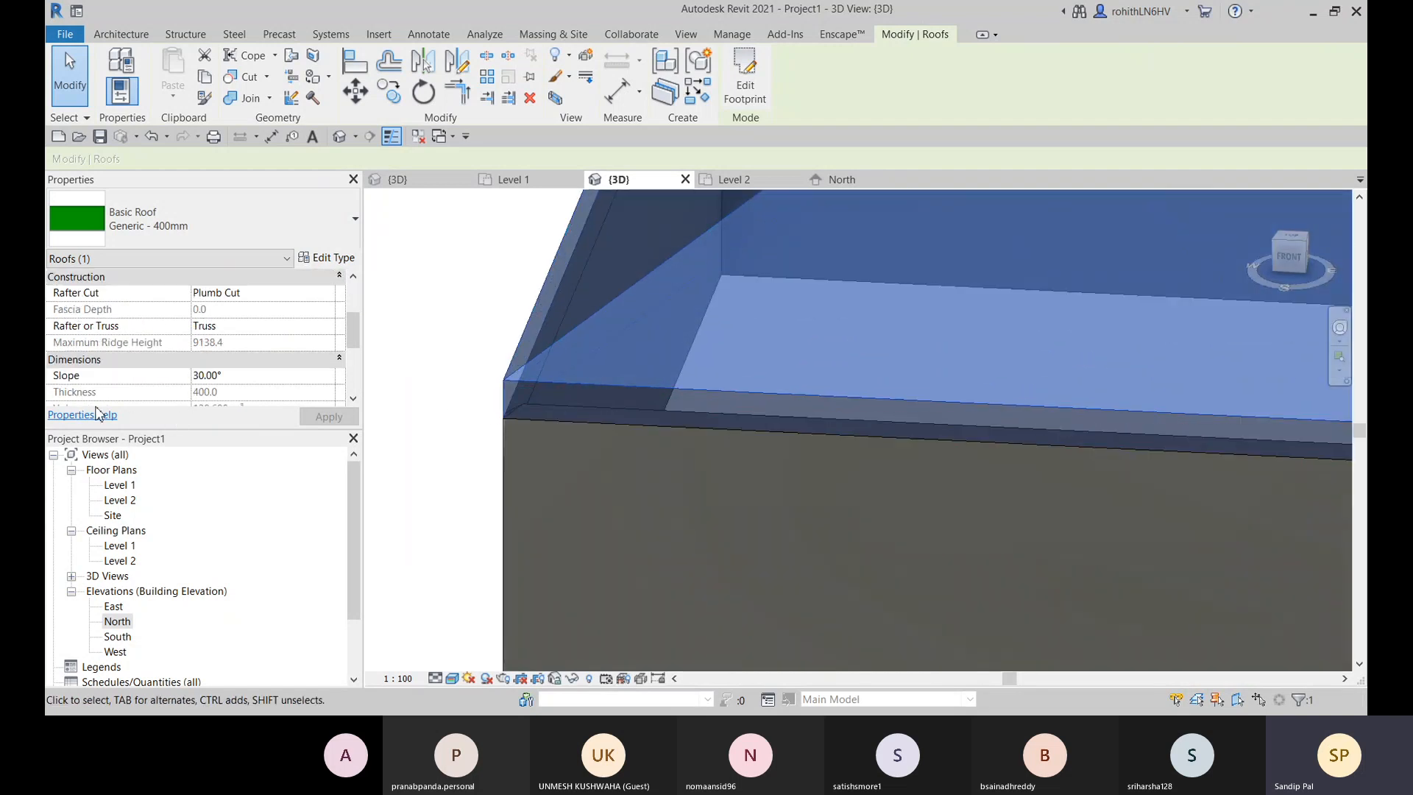
scroll(177, 383, "down", 3)
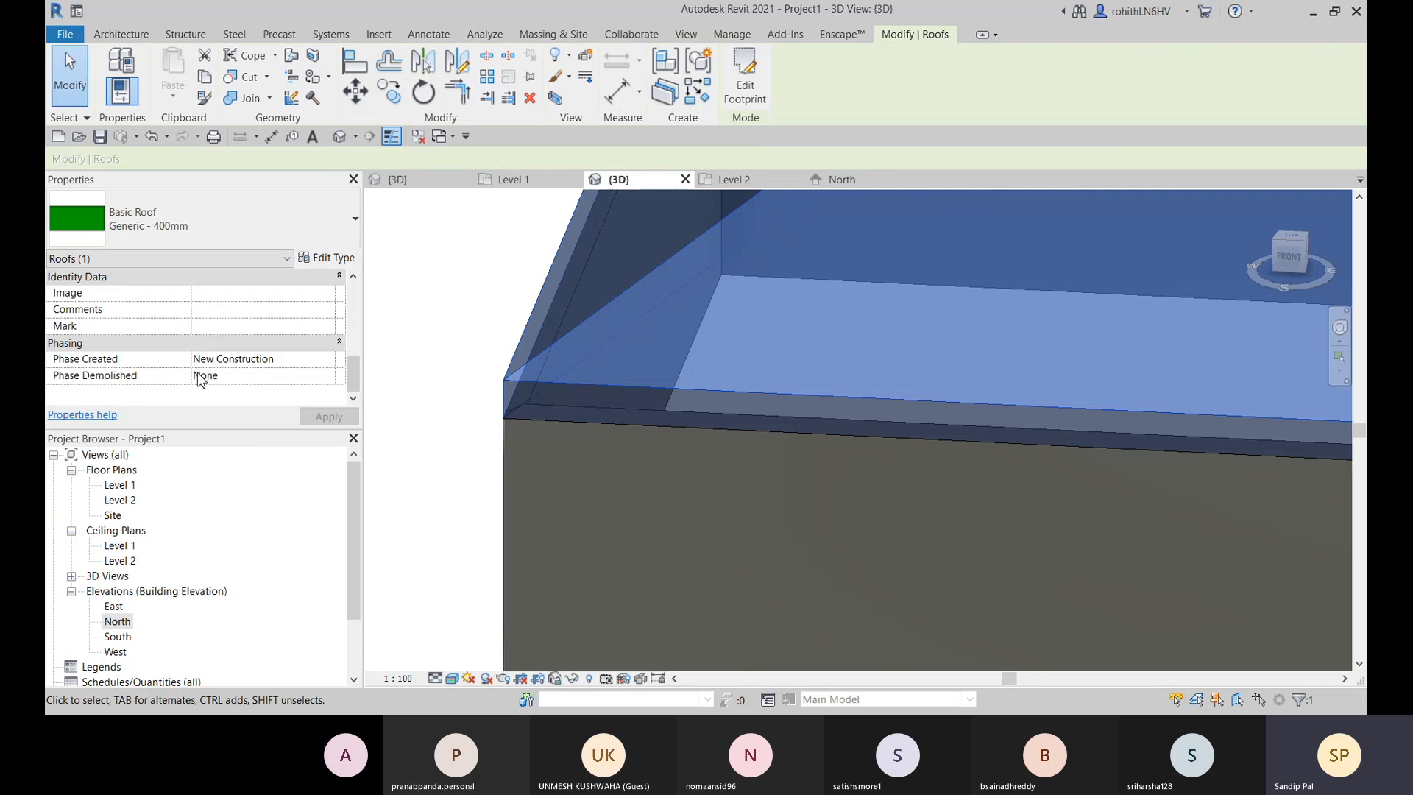
scroll(193, 385, "up", 6)
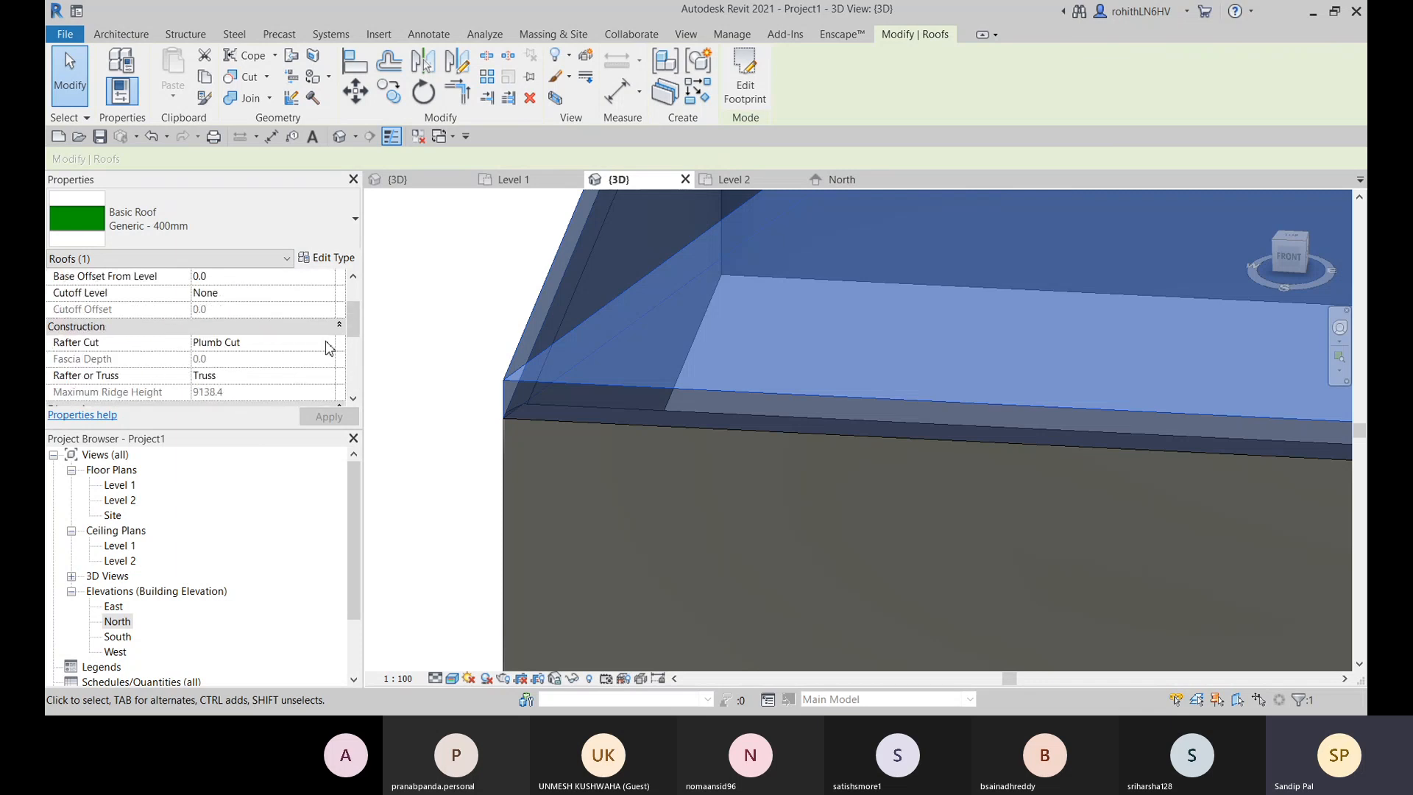
key("Down")
key("Down")
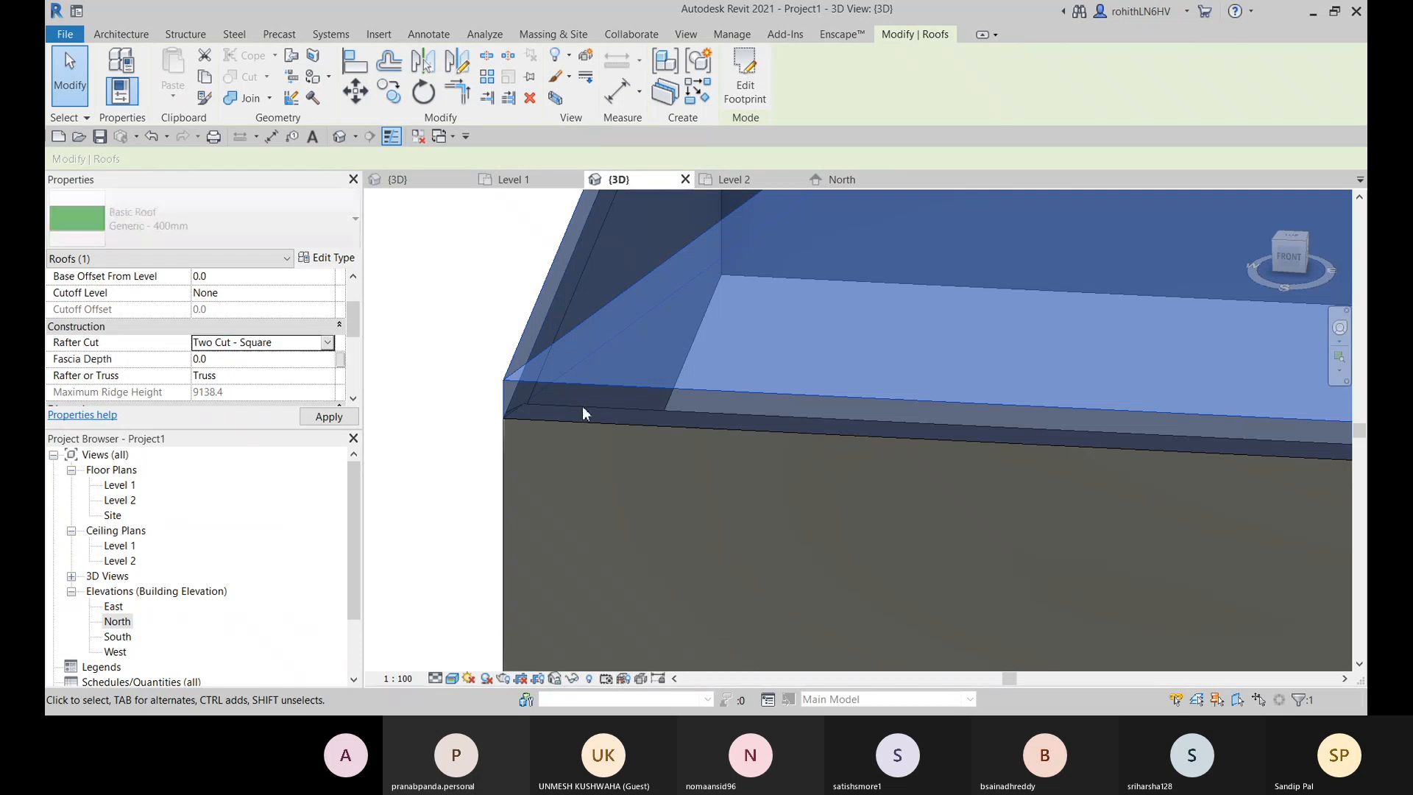
scroll(563, 408, "down", 4)
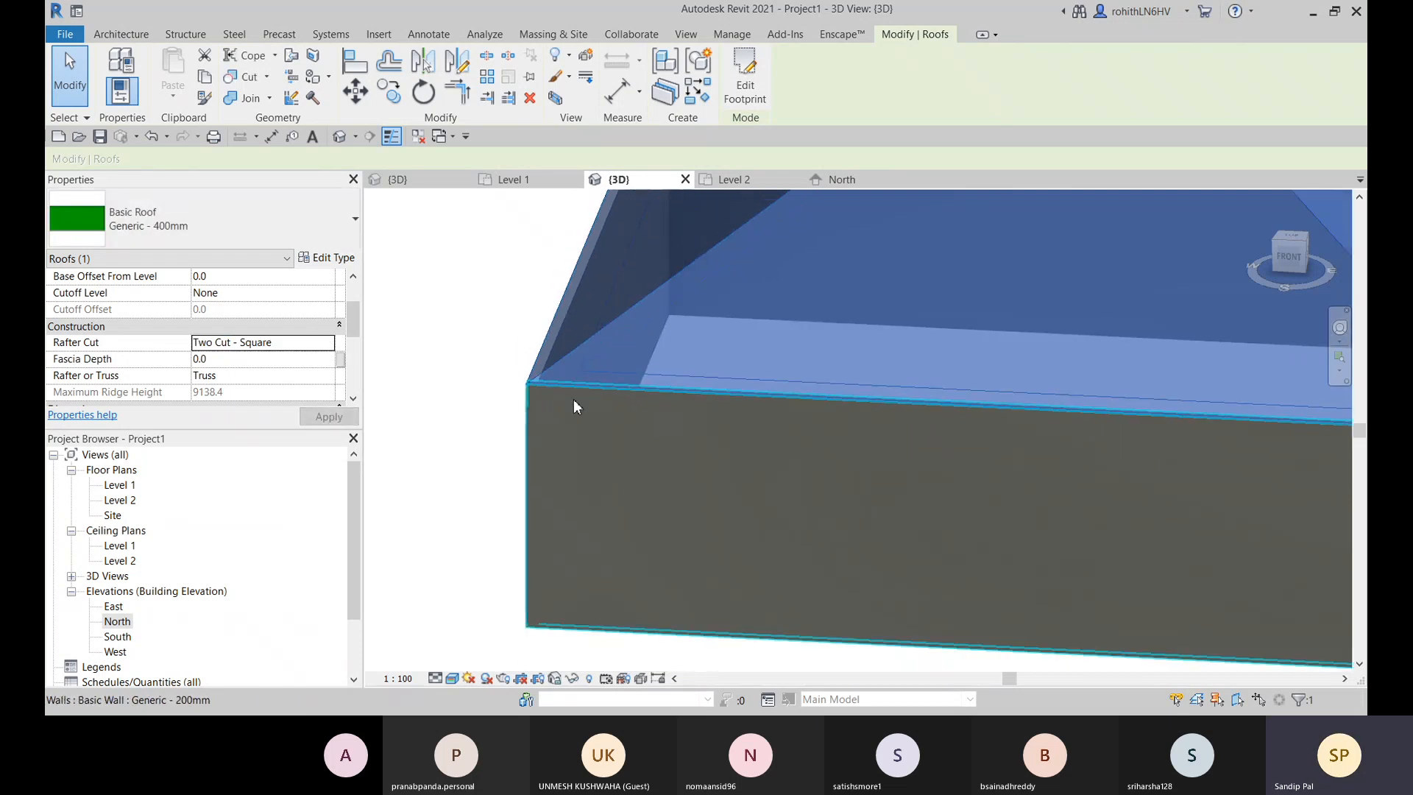
middle_click_drag(576, 422, 647, 411, "shift")
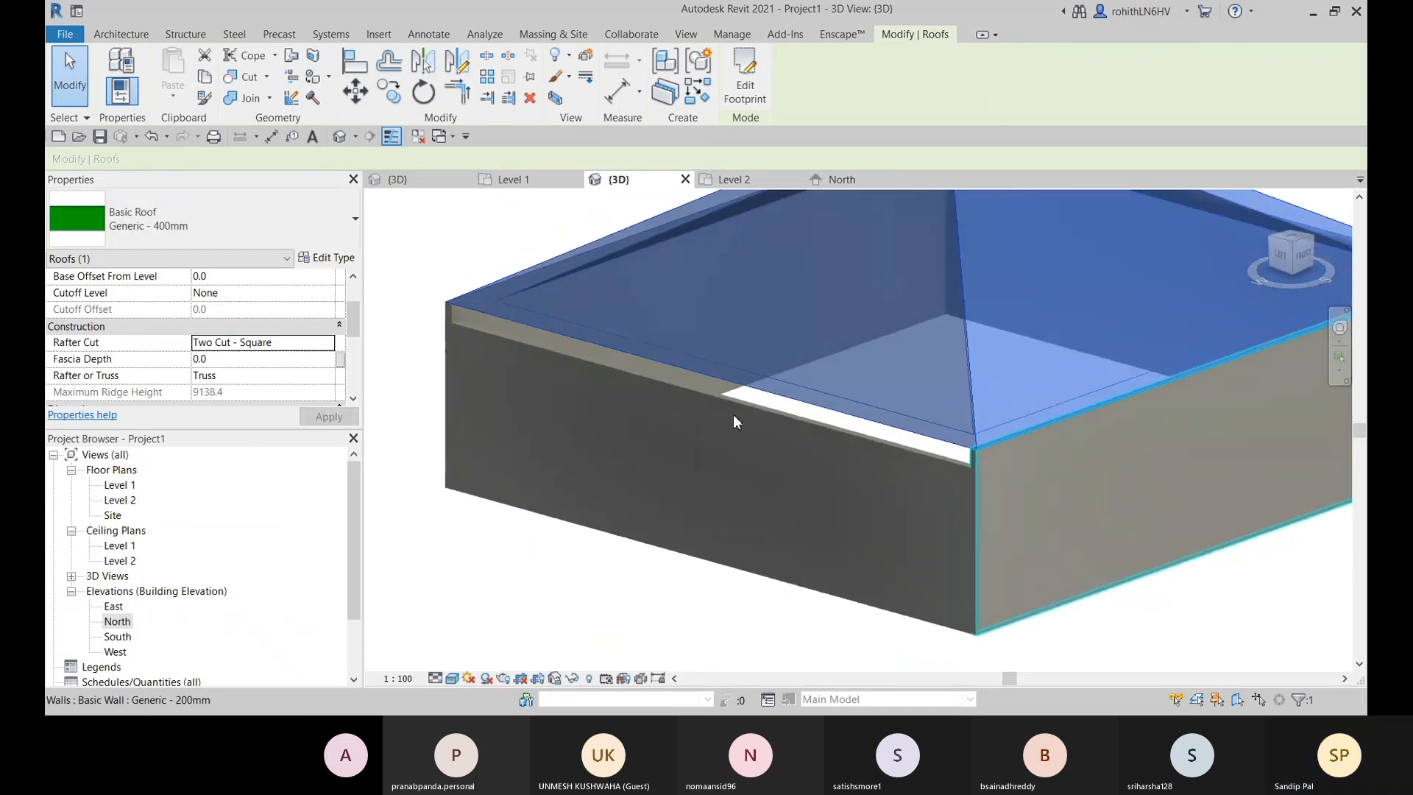
Step: Compare the Two Cut - Plumb and Plumb Cut rafter cuts on the hip roof, leaving it at Two Cut - Plumb
scroll(950, 448, "up", 5)
middle_click_drag(977, 448, 508, 314, "shift")
mouse_move(686, 439)
middle_mouse_down("shift")
mouse_move(609, 305)
mouse_move(824, 421)
mouse_move(646, 377)
middle_mouse_up("shift")
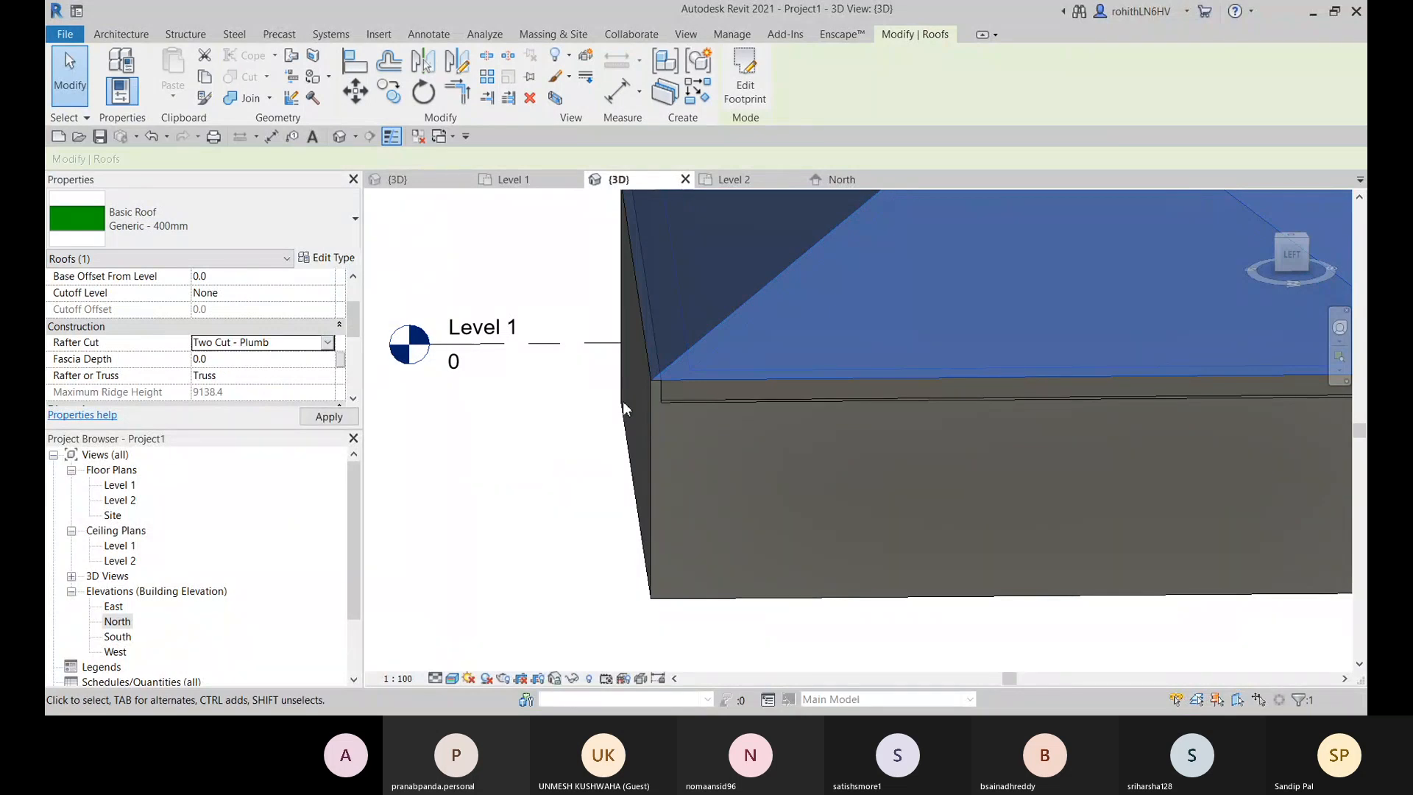
mouse_move(677, 417)
middle_mouse_down("shift")
mouse_move(654, 451)
mouse_move(454, 458)
mouse_move(621, 426)
mouse_move(631, 457)
mouse_move(770, 467)
middle_mouse_up("shift")
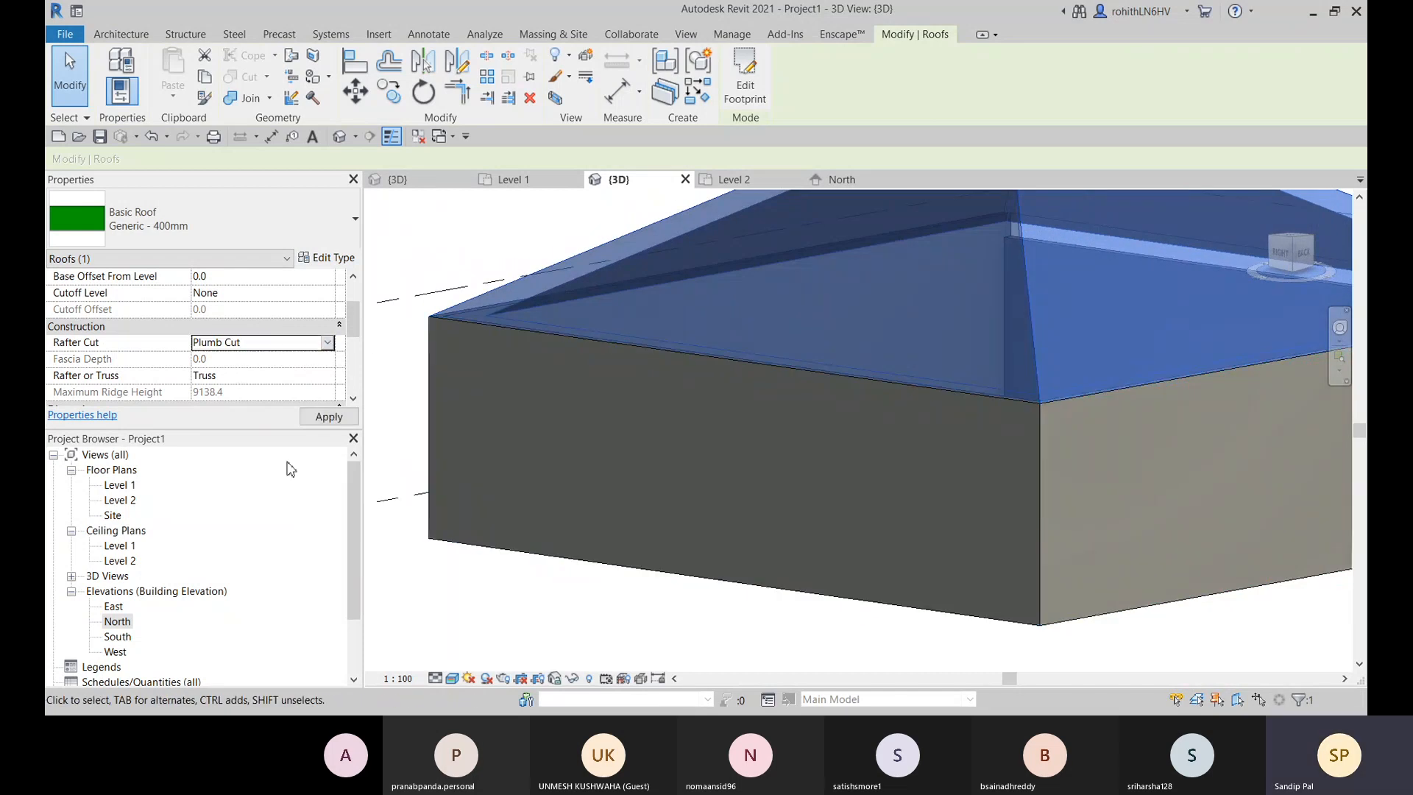
middle_click_drag(952, 479, 719, 353, "shift")
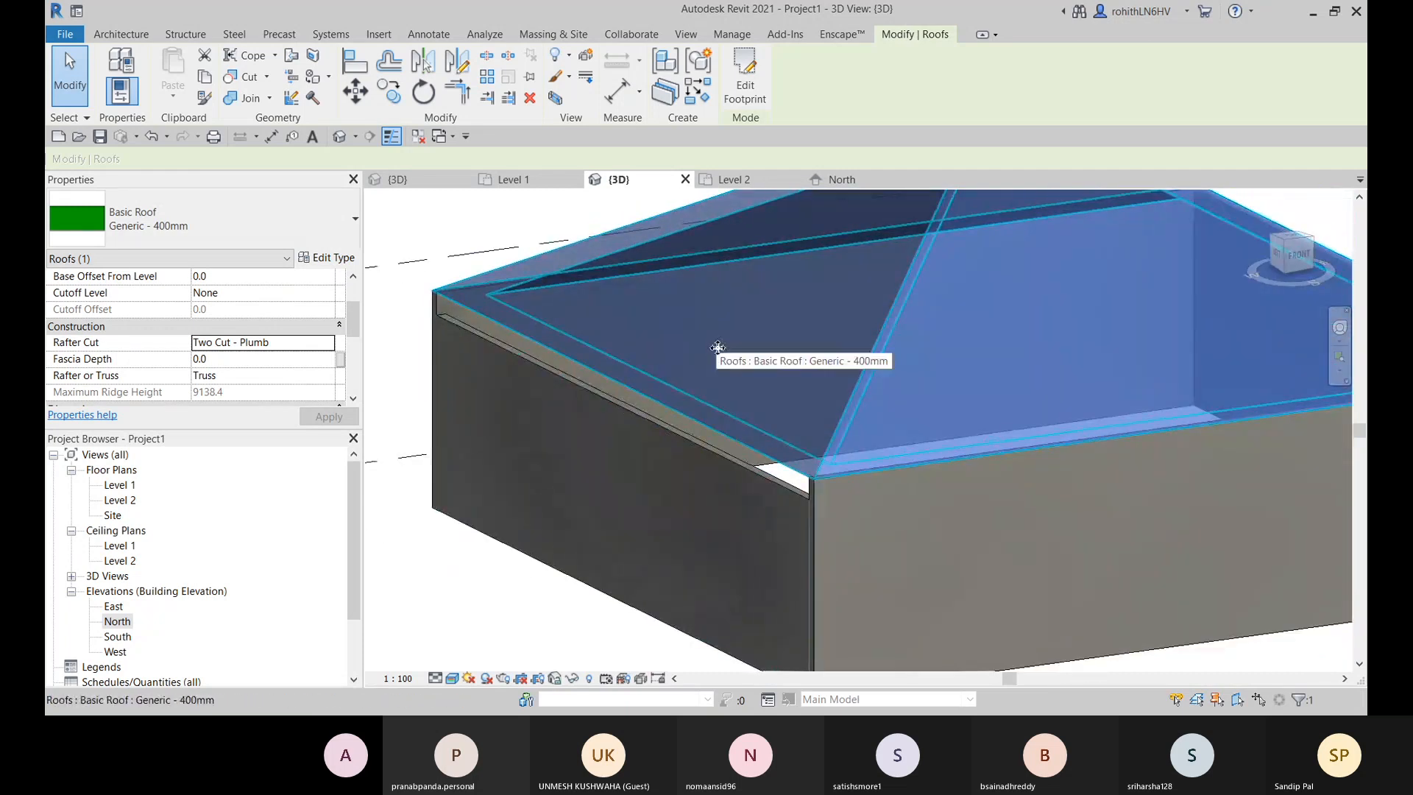
Step: In the hip roof's footprint, stop both gable-end boundary lines from defining slope and finish the roof as a gable roof
left_click(745, 74)
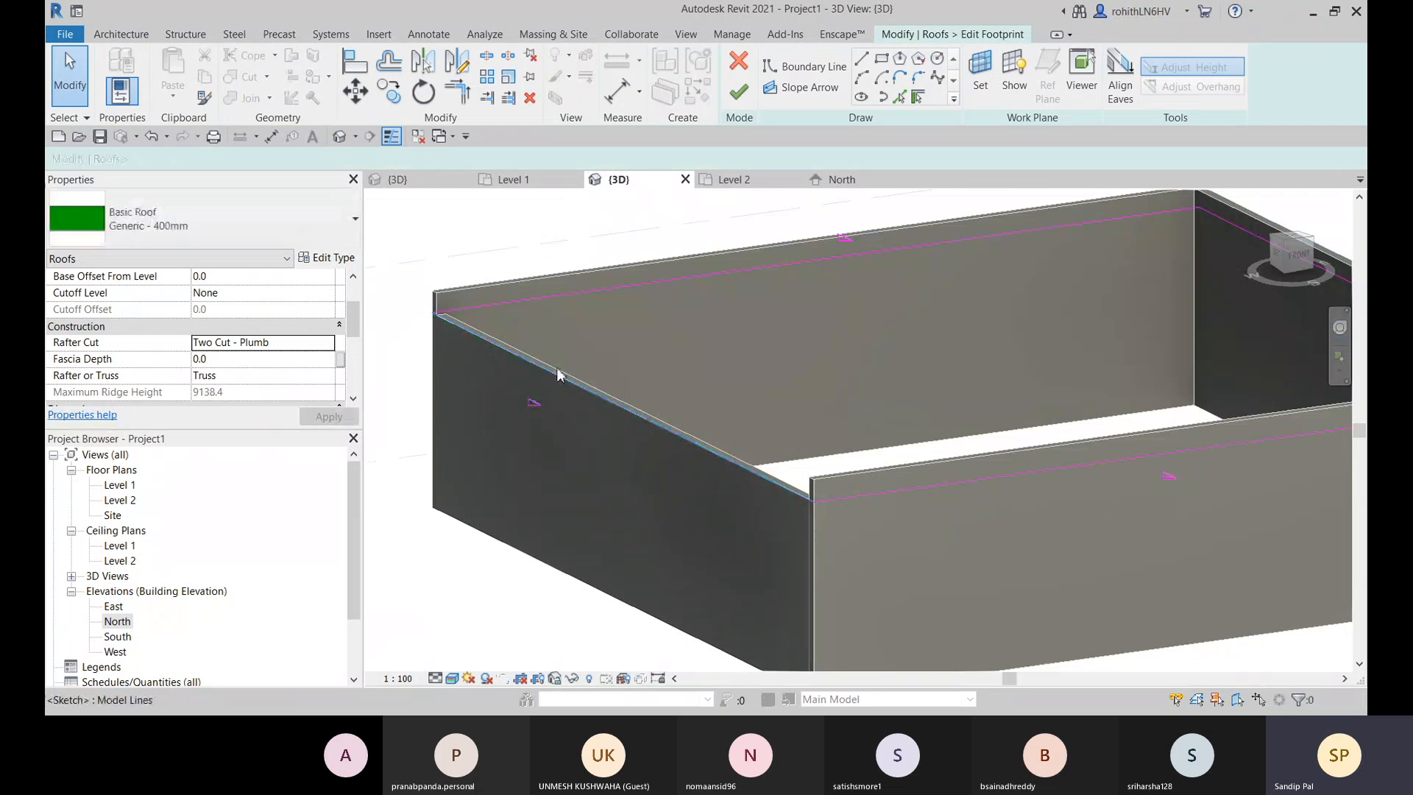
left_click(521, 362)
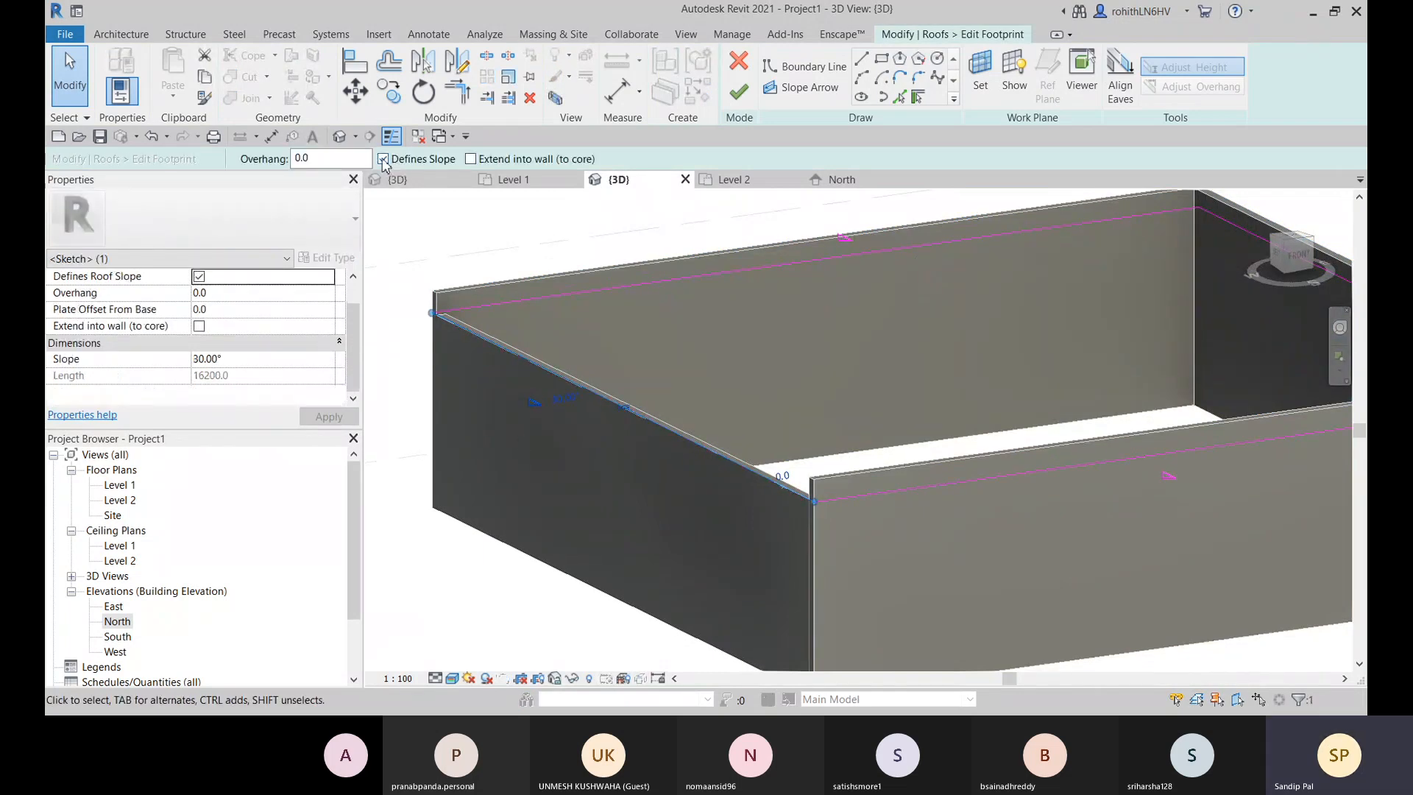
left_click(382, 159)
scroll(802, 344, "down", 2)
middle_click_drag(802, 344, 963, 356, "shift")
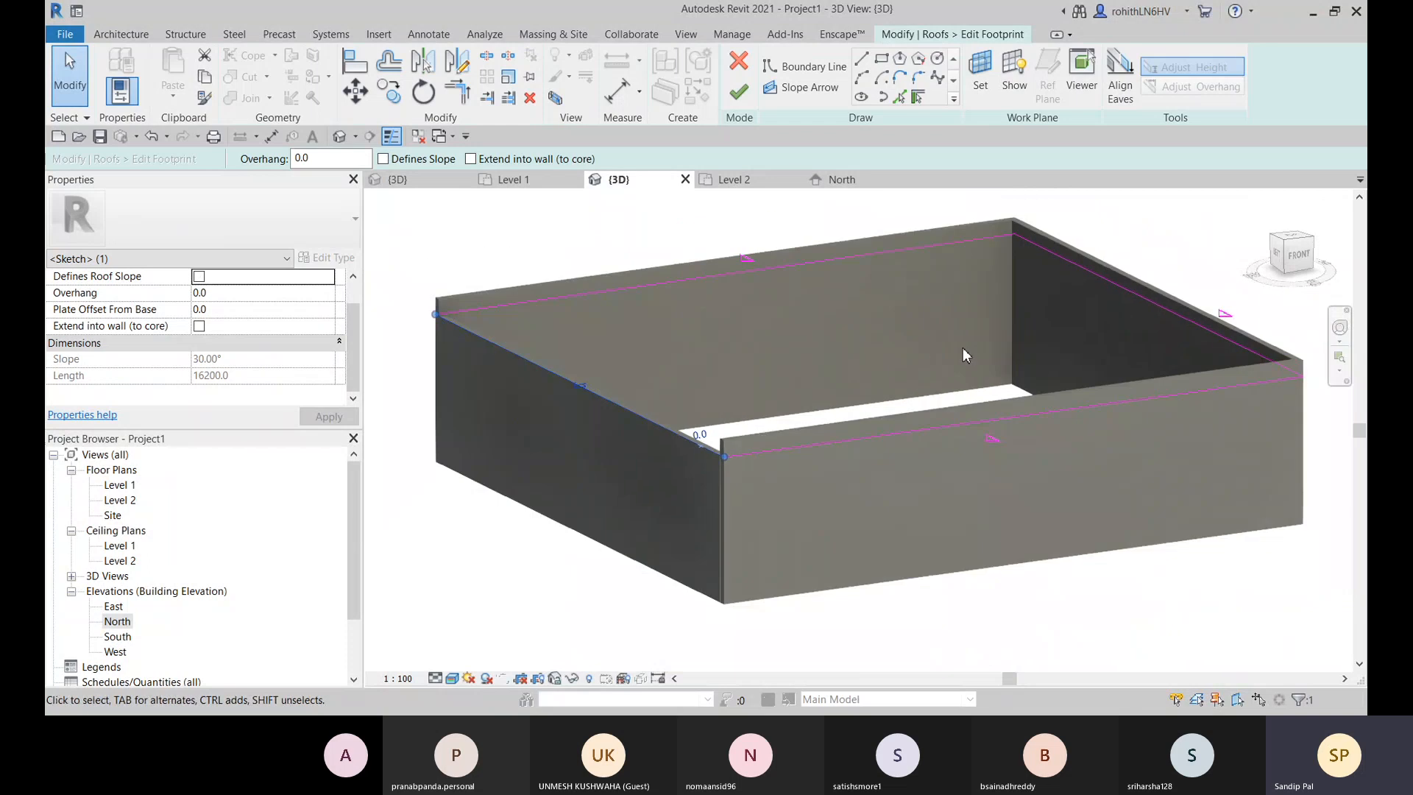
left_click(1120, 291)
left_click(383, 159)
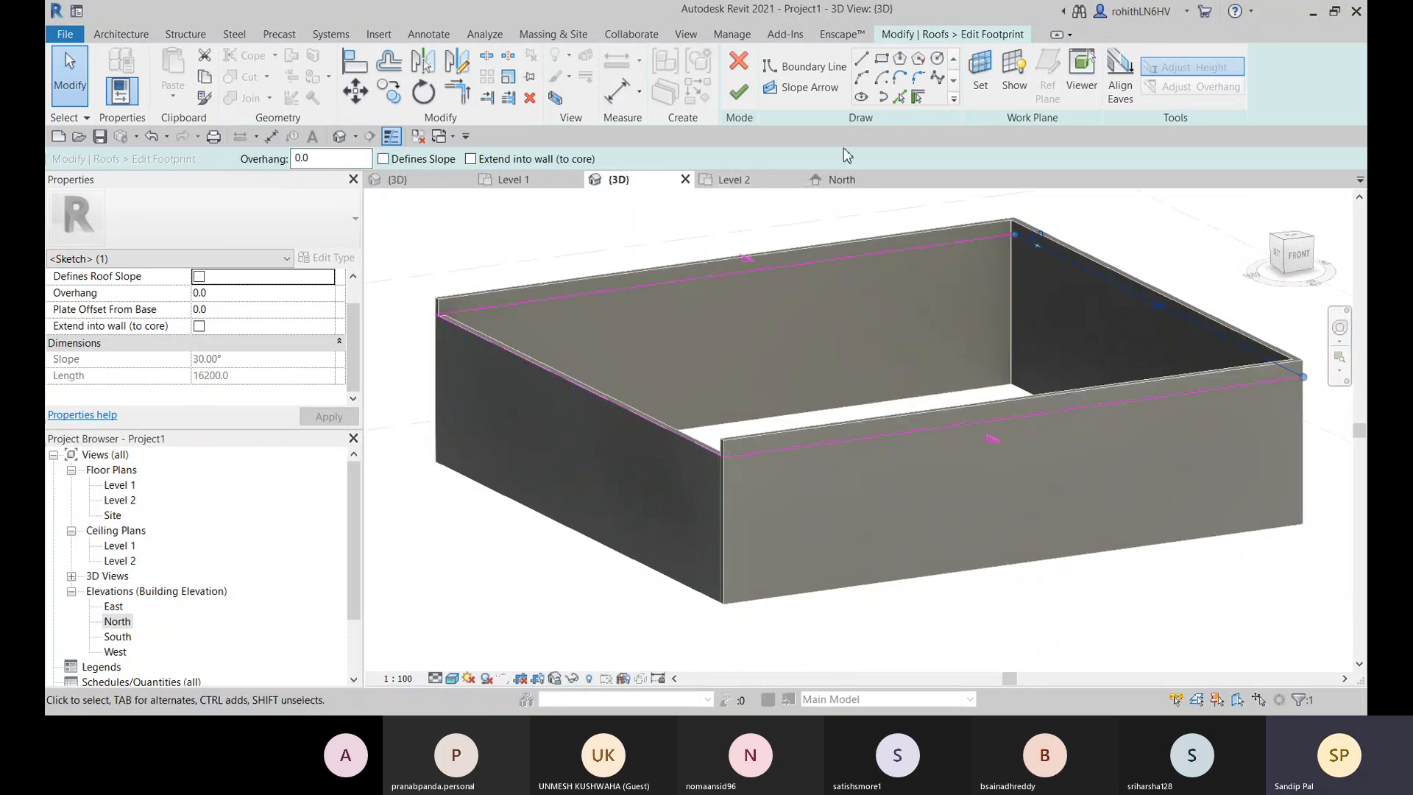
left_click(739, 92)
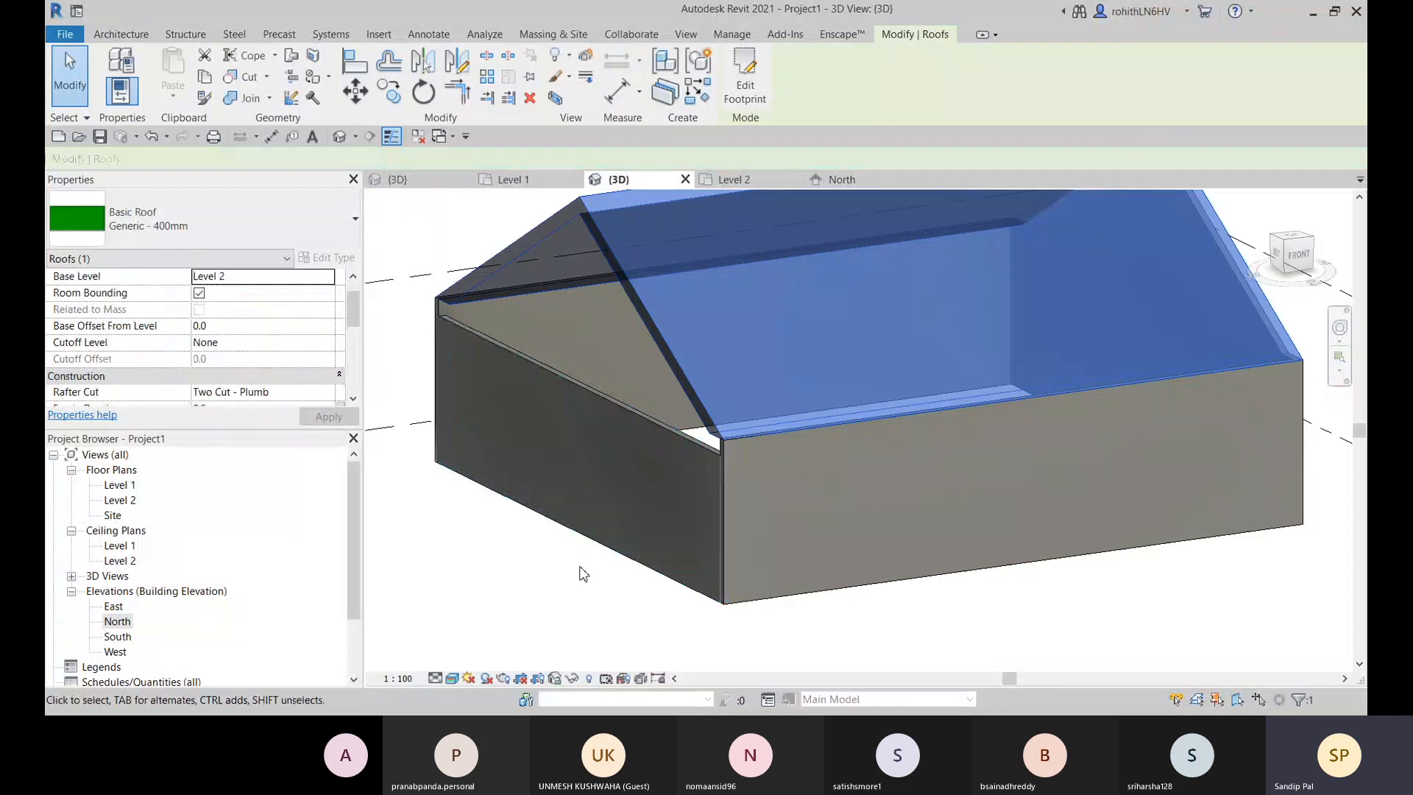
Step: Set the gable roof's rafter cut to Two Cut - Square and check its eave end from the gable side
middle_click_drag(580, 566, 674, 502, "shift")
scroll(672, 391, "up", 4)
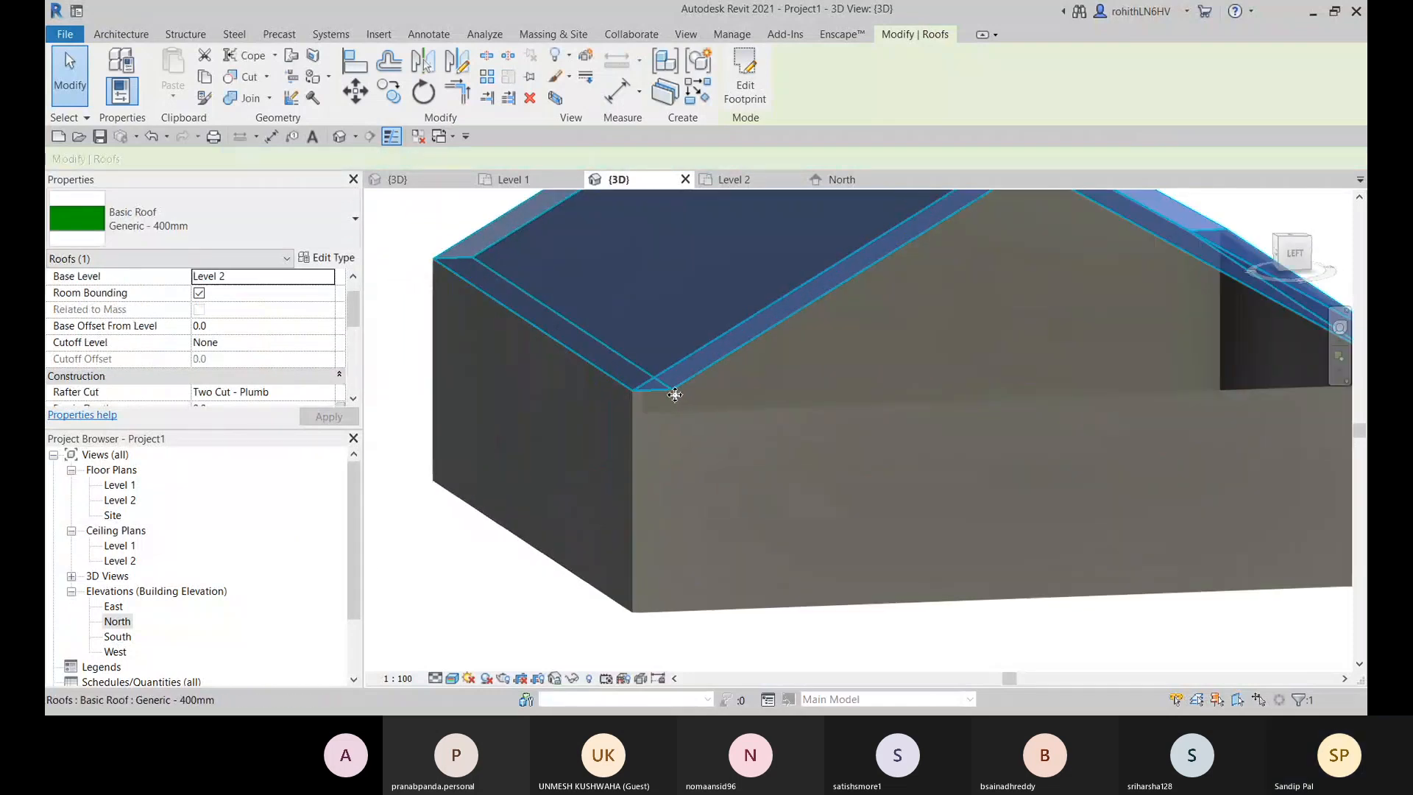
left_click(237, 436)
middle_click_drag(758, 403, 710, 397, "shift")
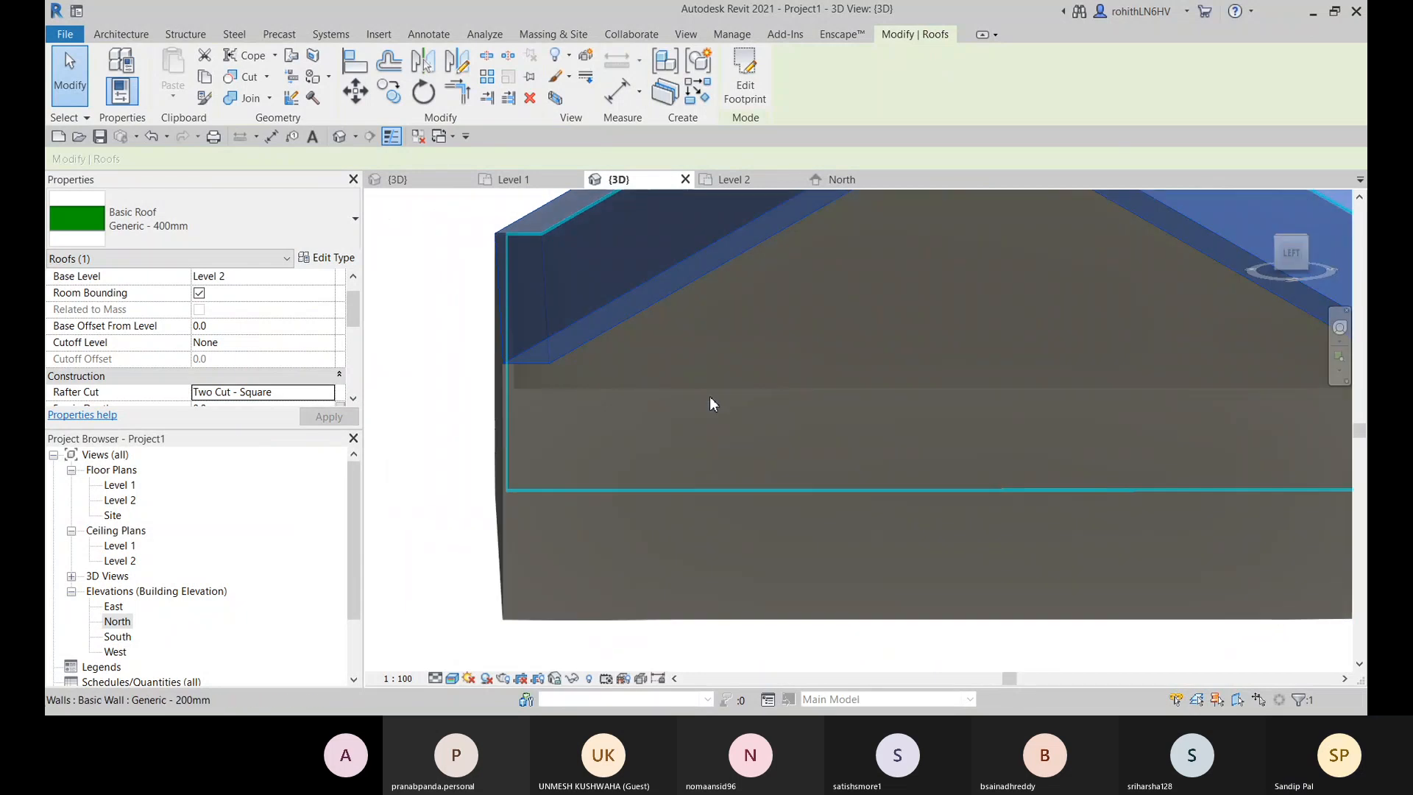
scroll(589, 361, "down", 3)
middle_click_drag(959, 382, 1163, 339, "shift")
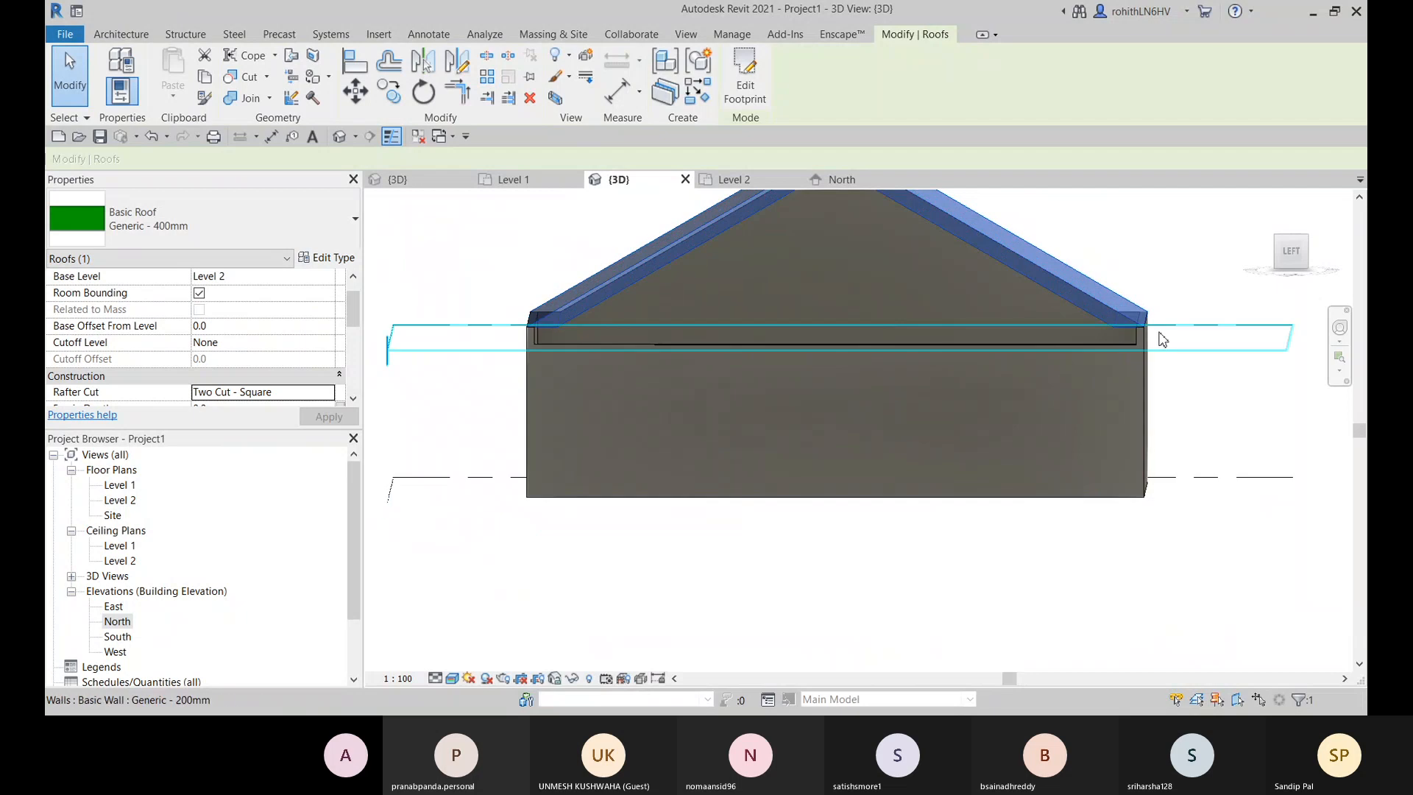
scroll(1160, 340, "up", 5)
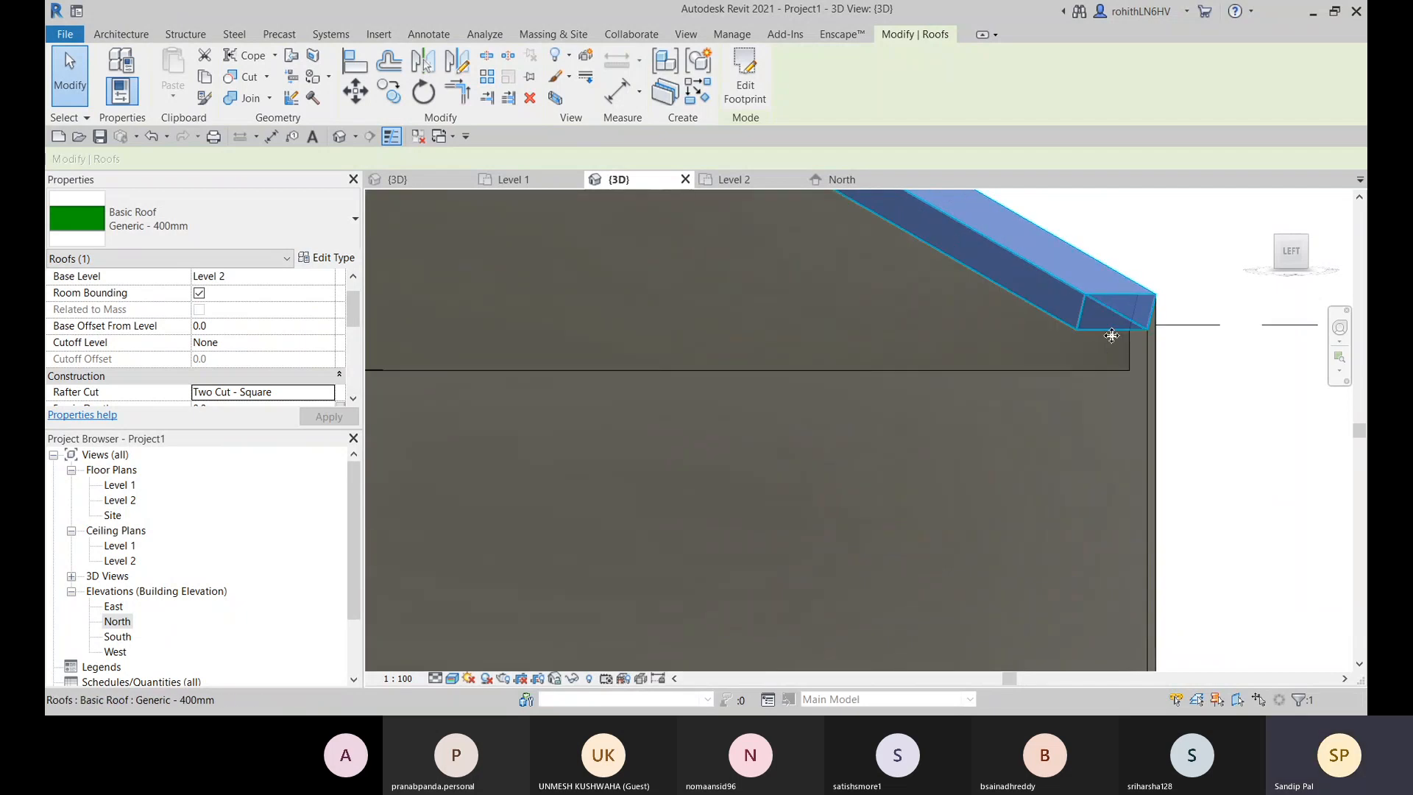
Step: Set the gable roof's rafter cut to Two Cut - Plumb and check the eave corner
left_click(323, 395)
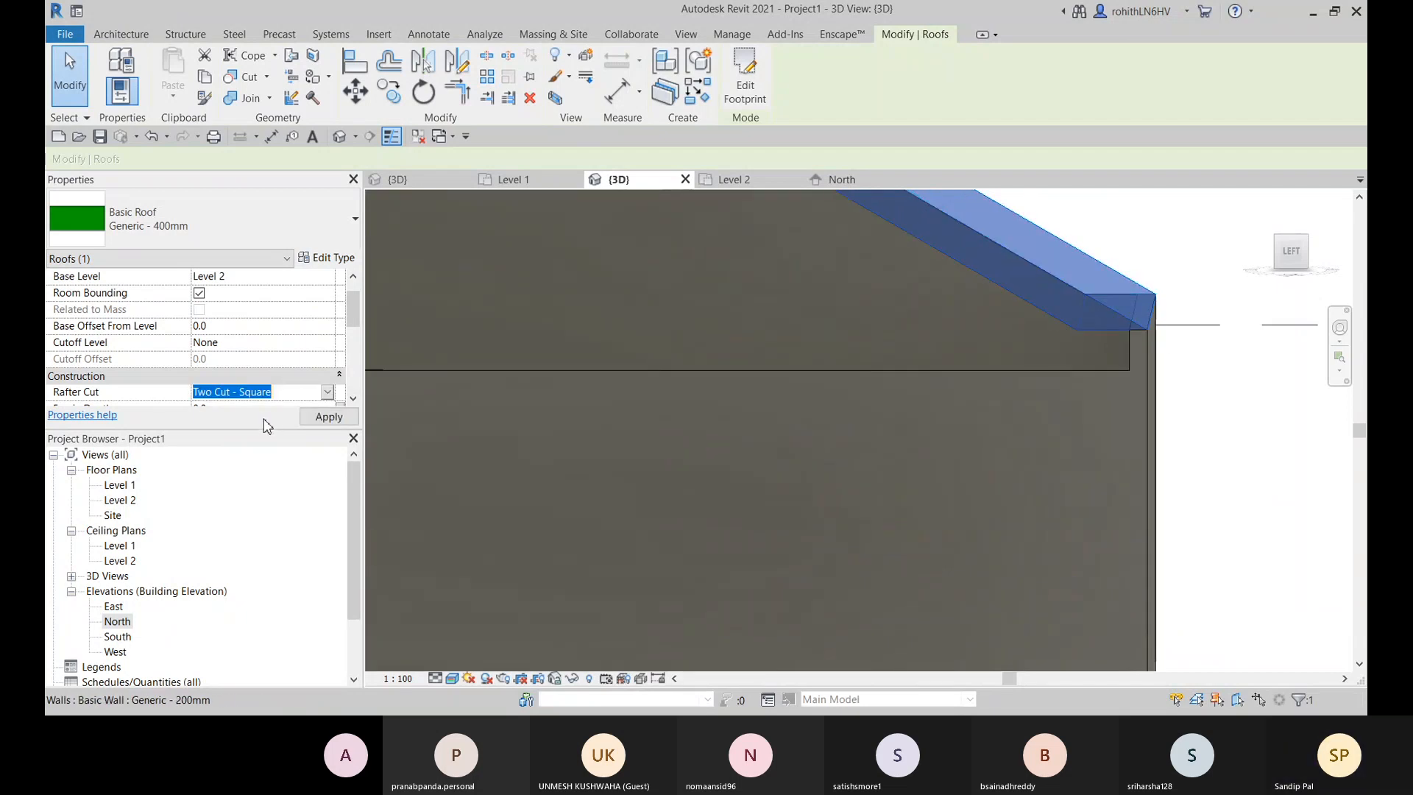
middle_click_drag(1123, 346, 654, 532, "shift")
scroll(653, 531, "down", 6)
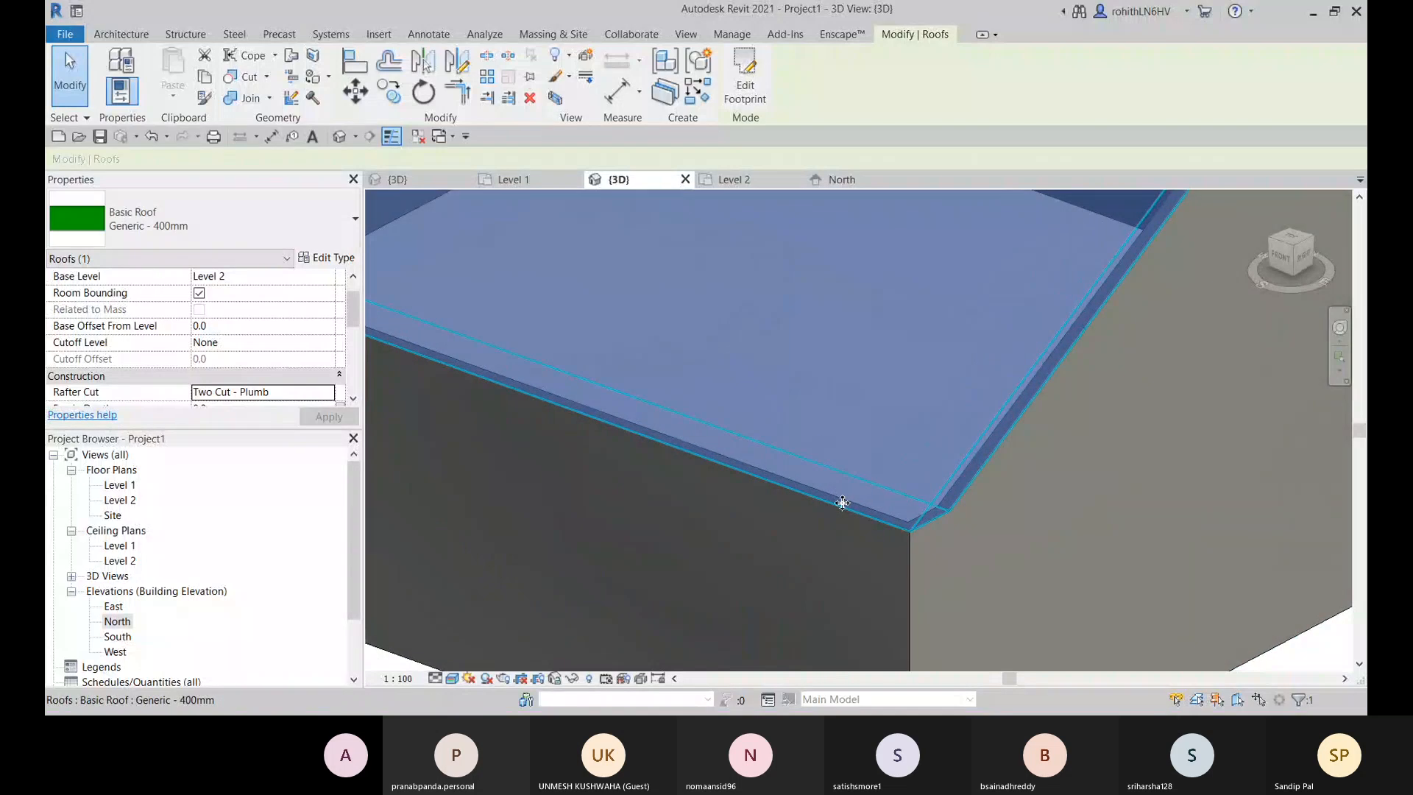
middle_click_drag(910, 527, 1240, 674, "shift")
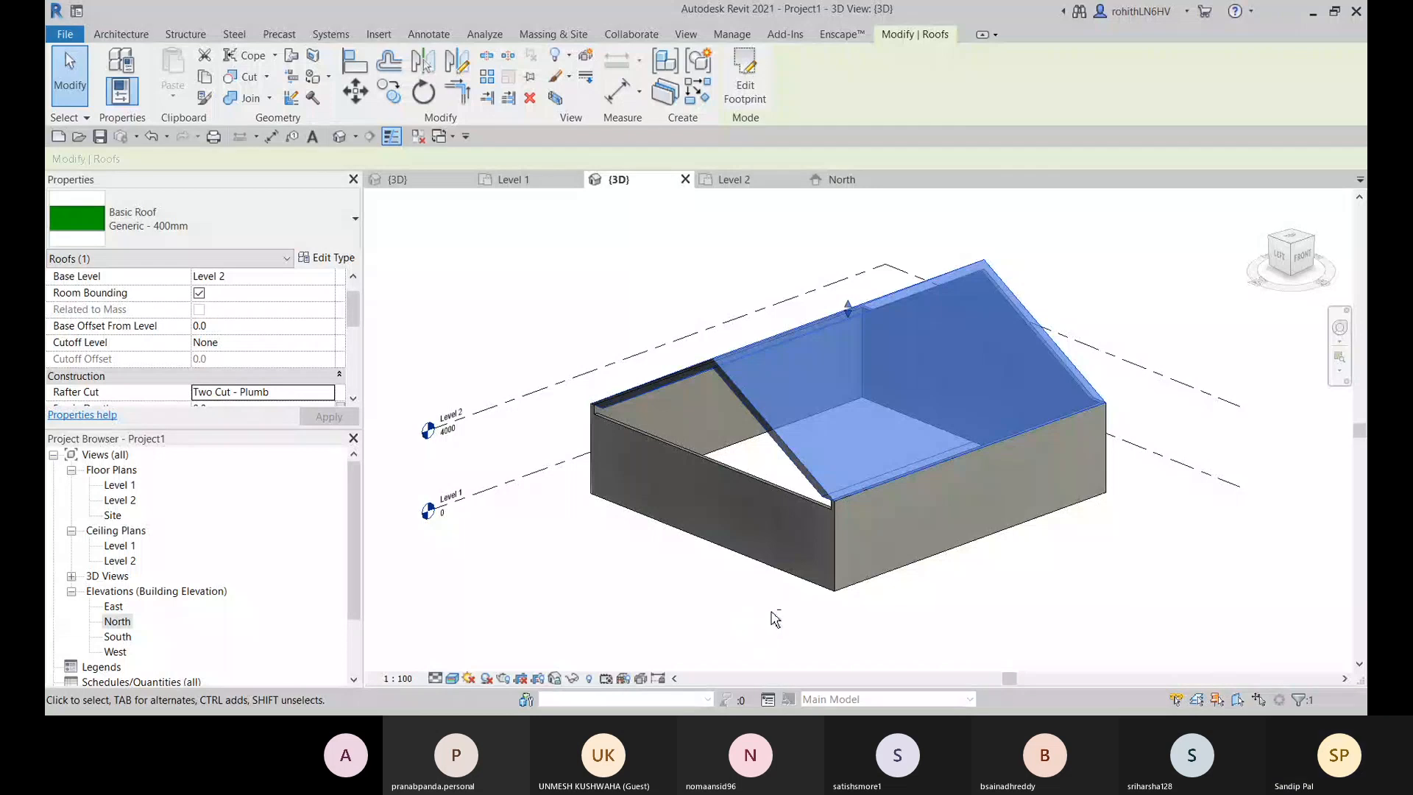
Step: Edit the gable roof's footprint so both gable-end boundary lines define slope, and finish it as a hip roof
left_click(756, 610)
left_click(756, 398)
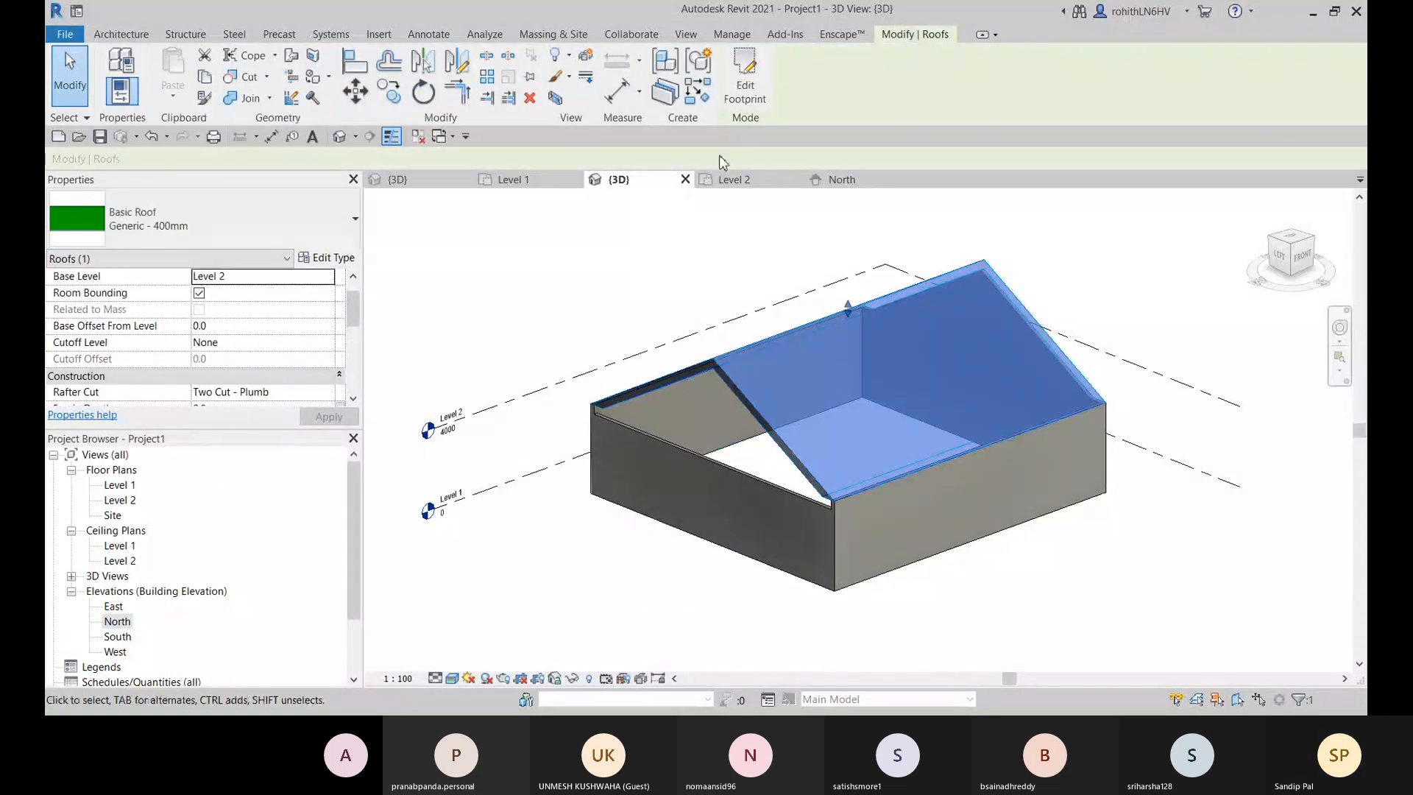
left_click(744, 76)
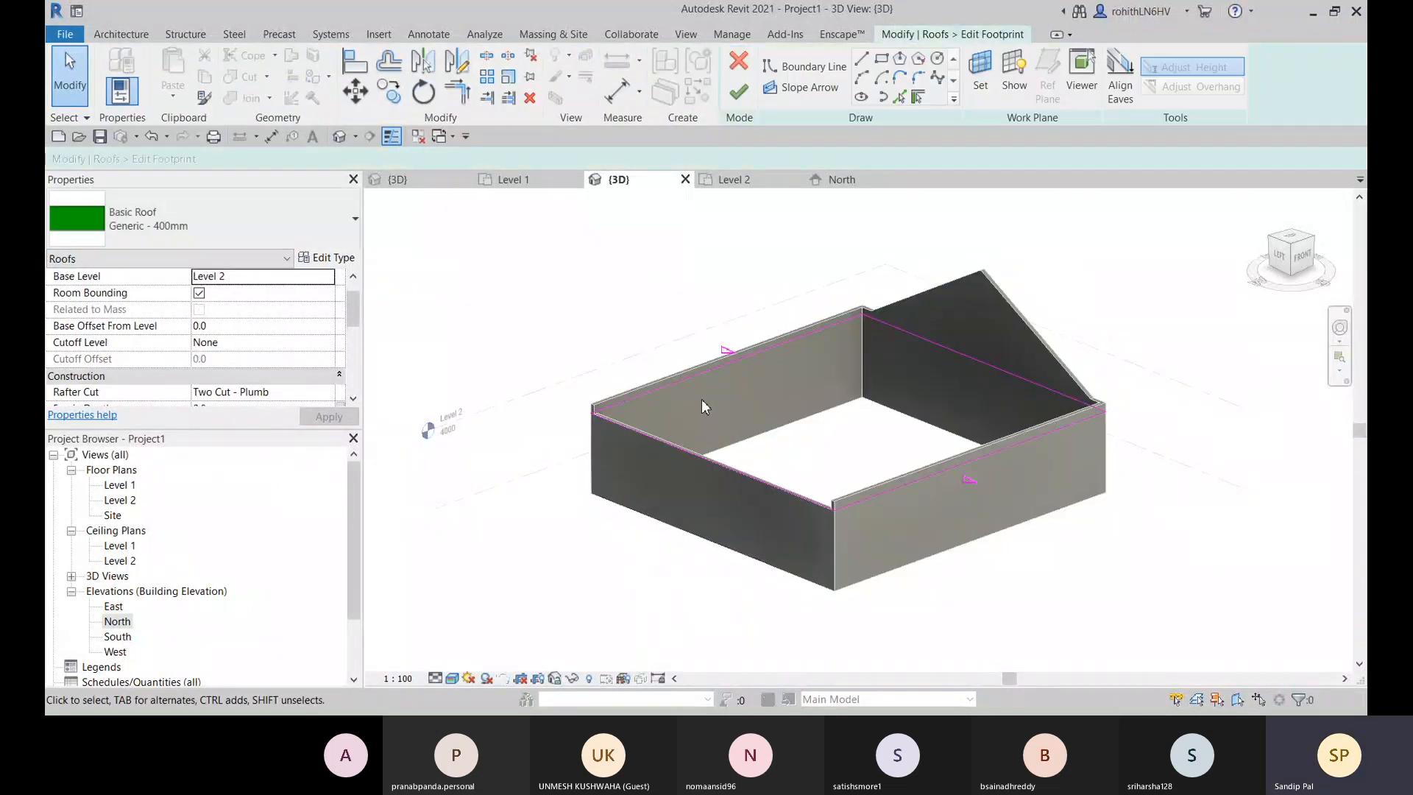
left_click(691, 451)
left_click(933, 345)
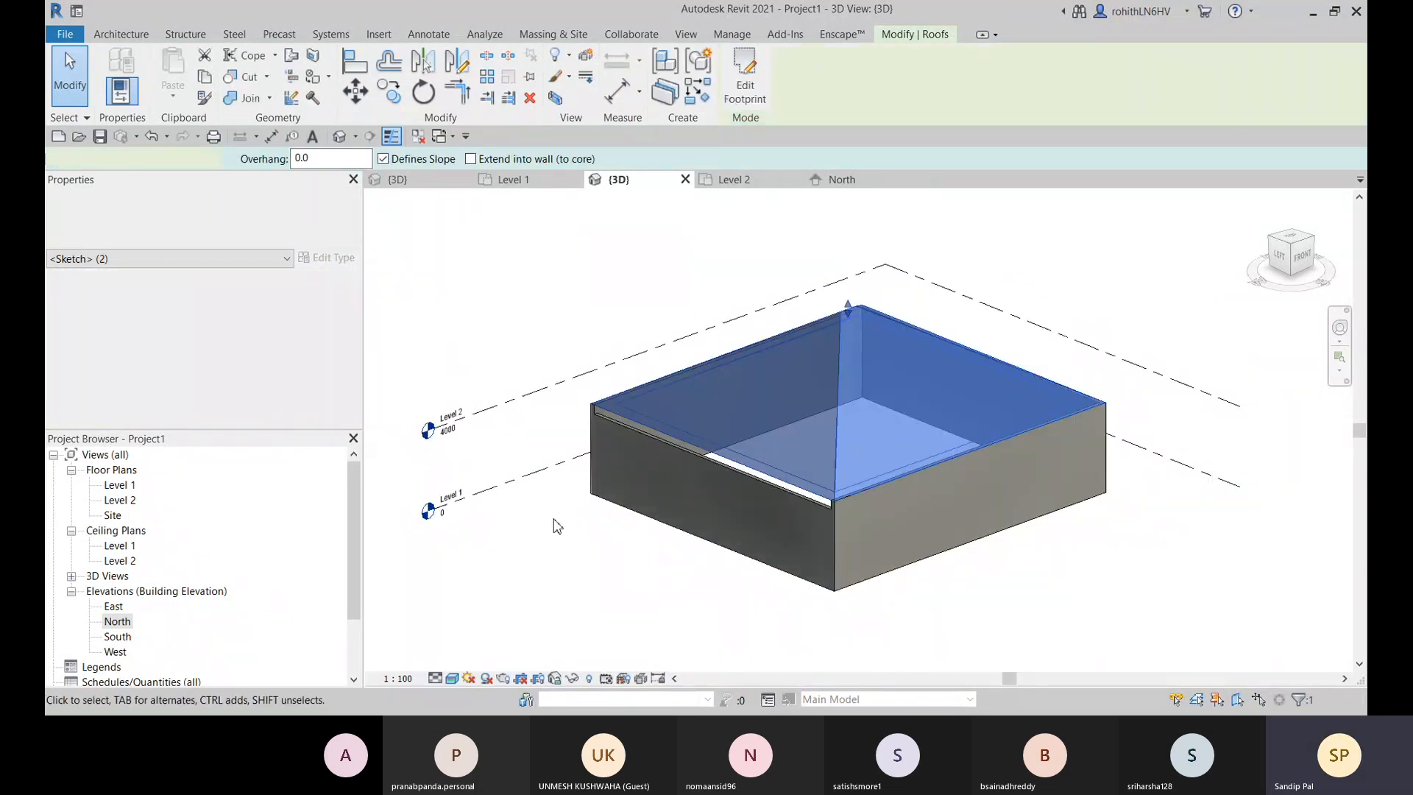
middle_click_drag(418, 521, 451, 528, "shift")
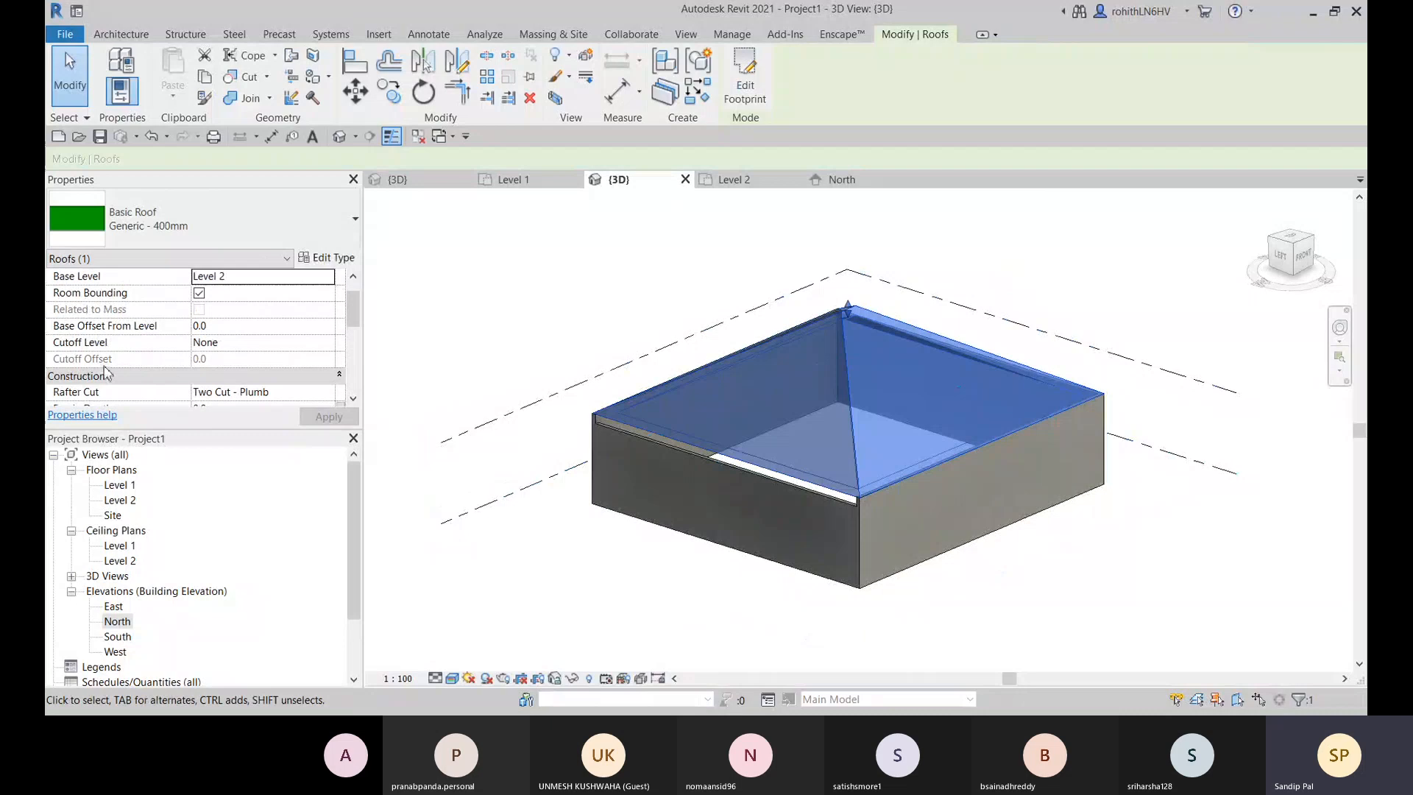
Step: Open the North elevation to view the selected hip roof against the Level 1 and Level 2 lines
left_click(270, 344)
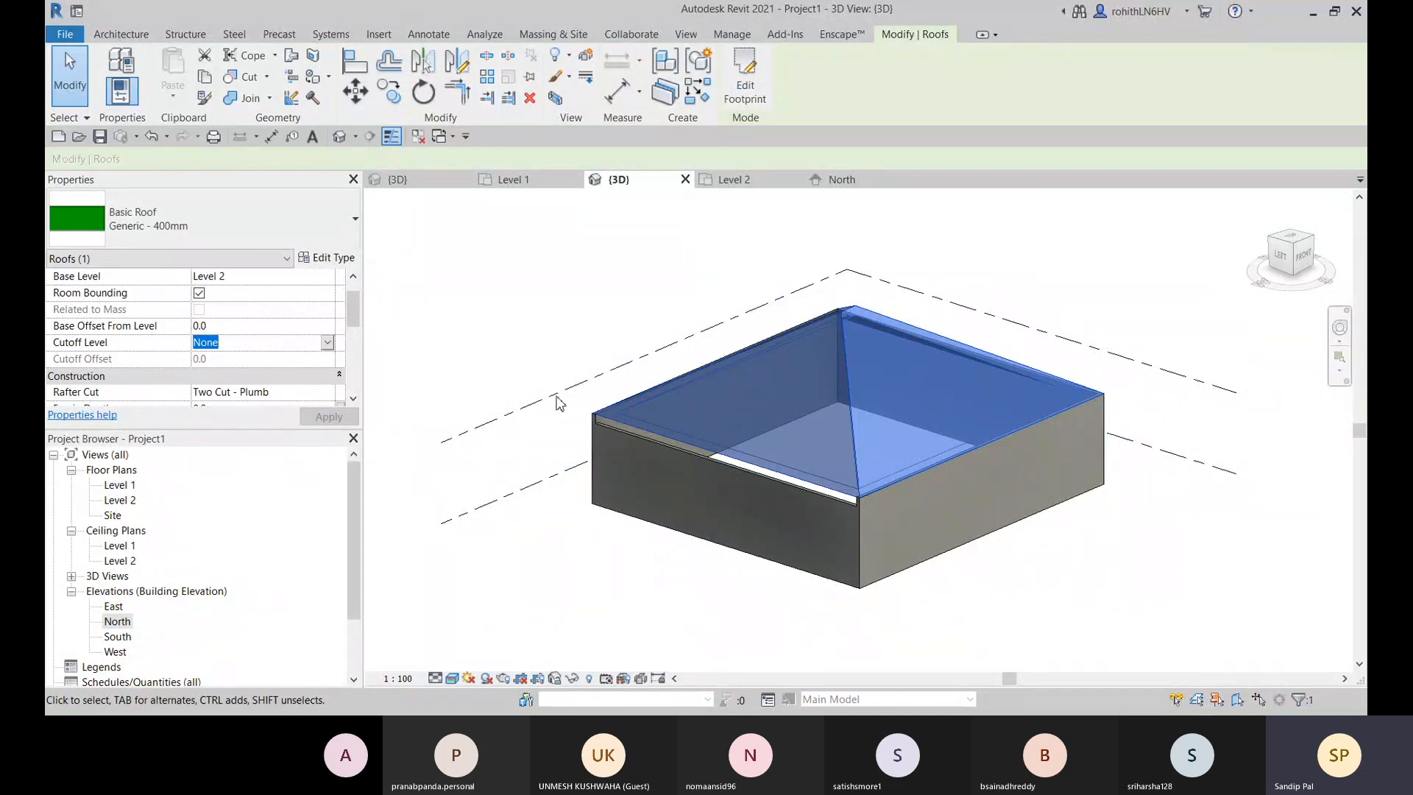
left_click(331, 344)
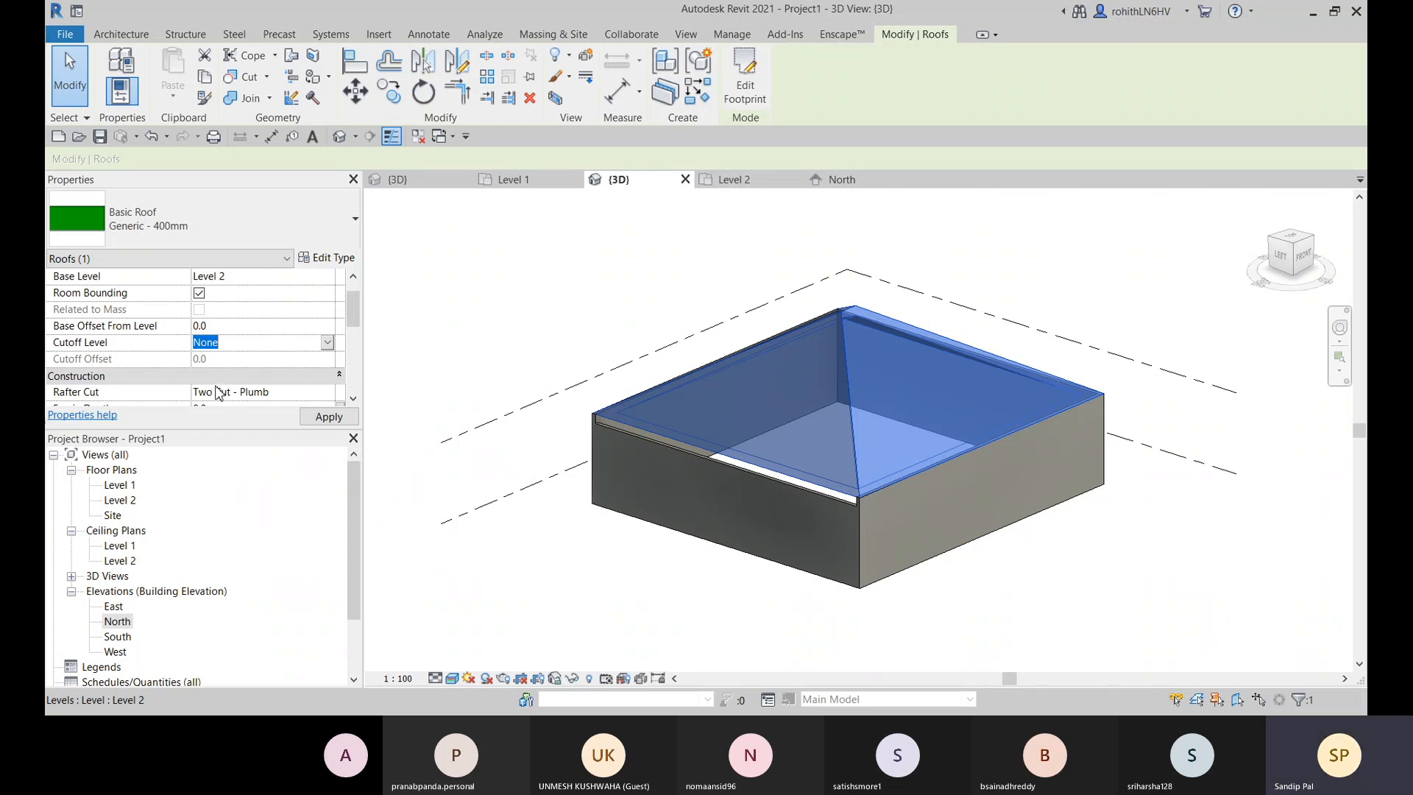
left_click(843, 180)
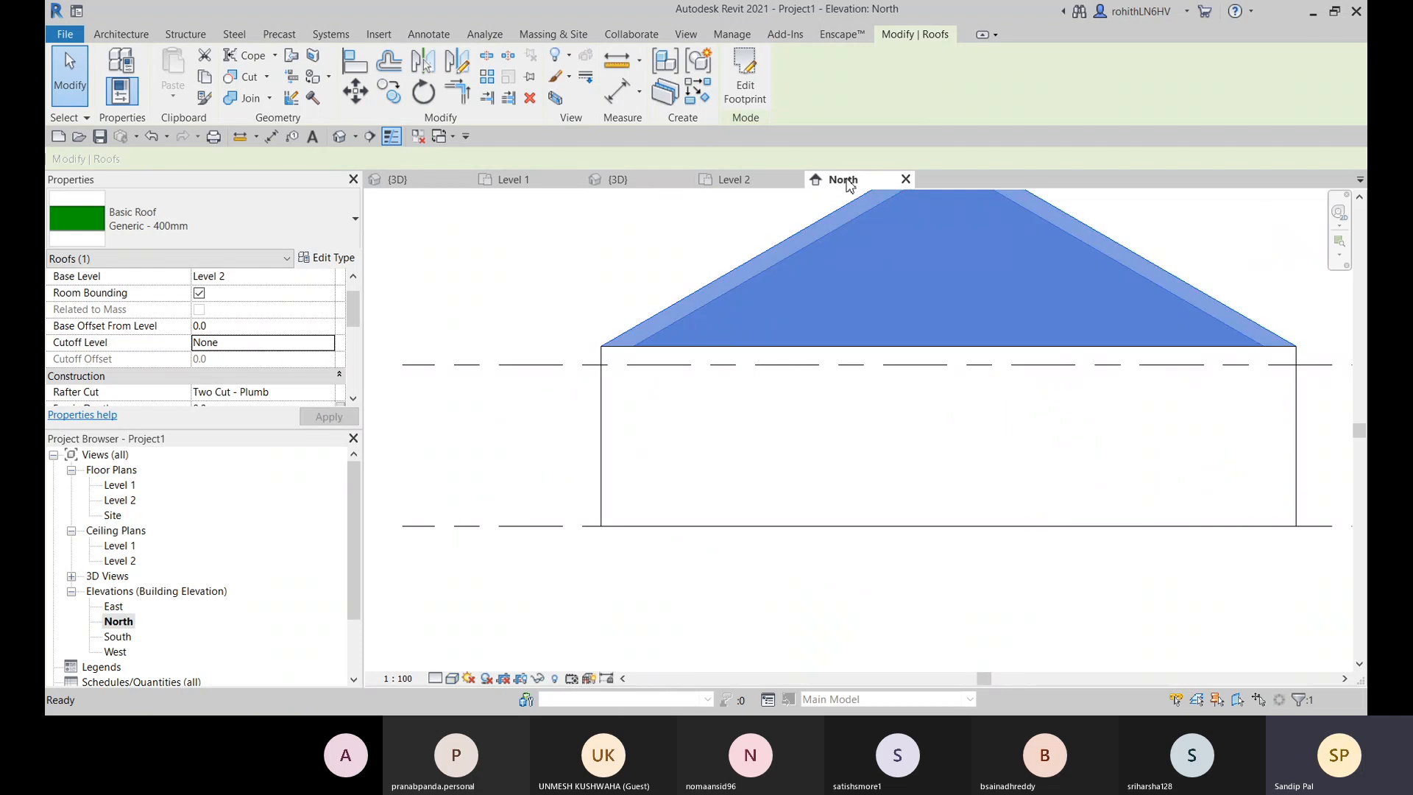
scroll(703, 386, "down", 4)
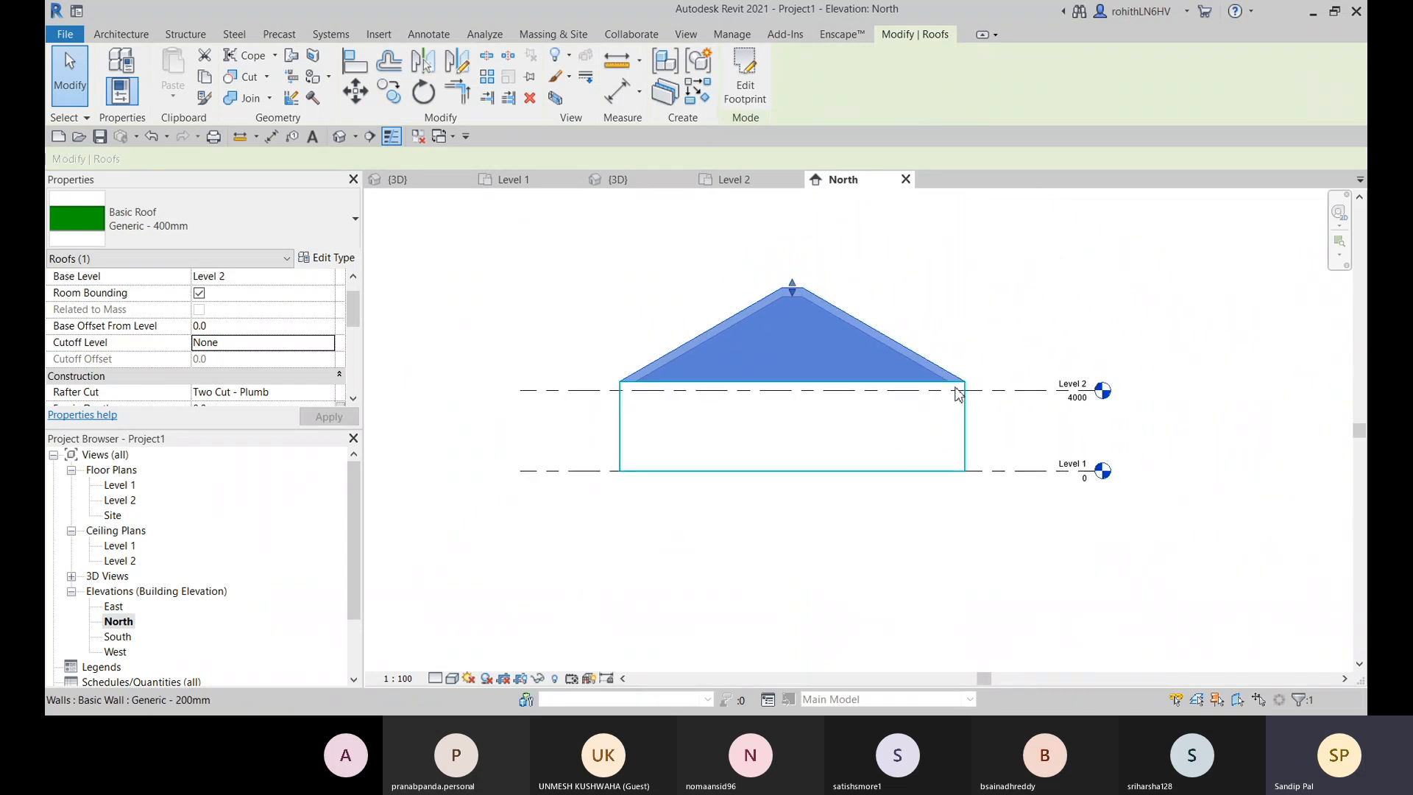
scroll(958, 394, "up", 3)
scroll(949, 389, "down", 2)
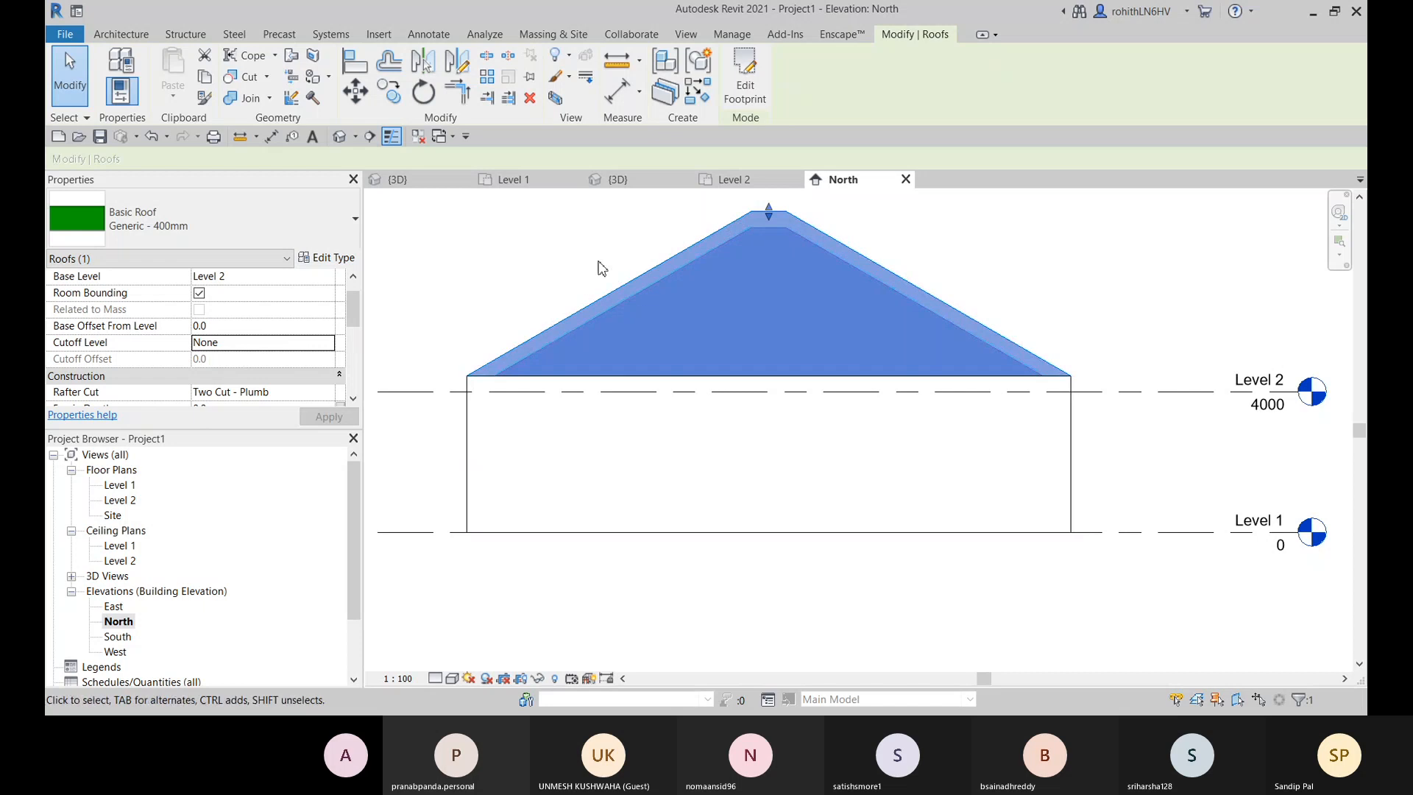
middle_click_drag(599, 268, 715, 313)
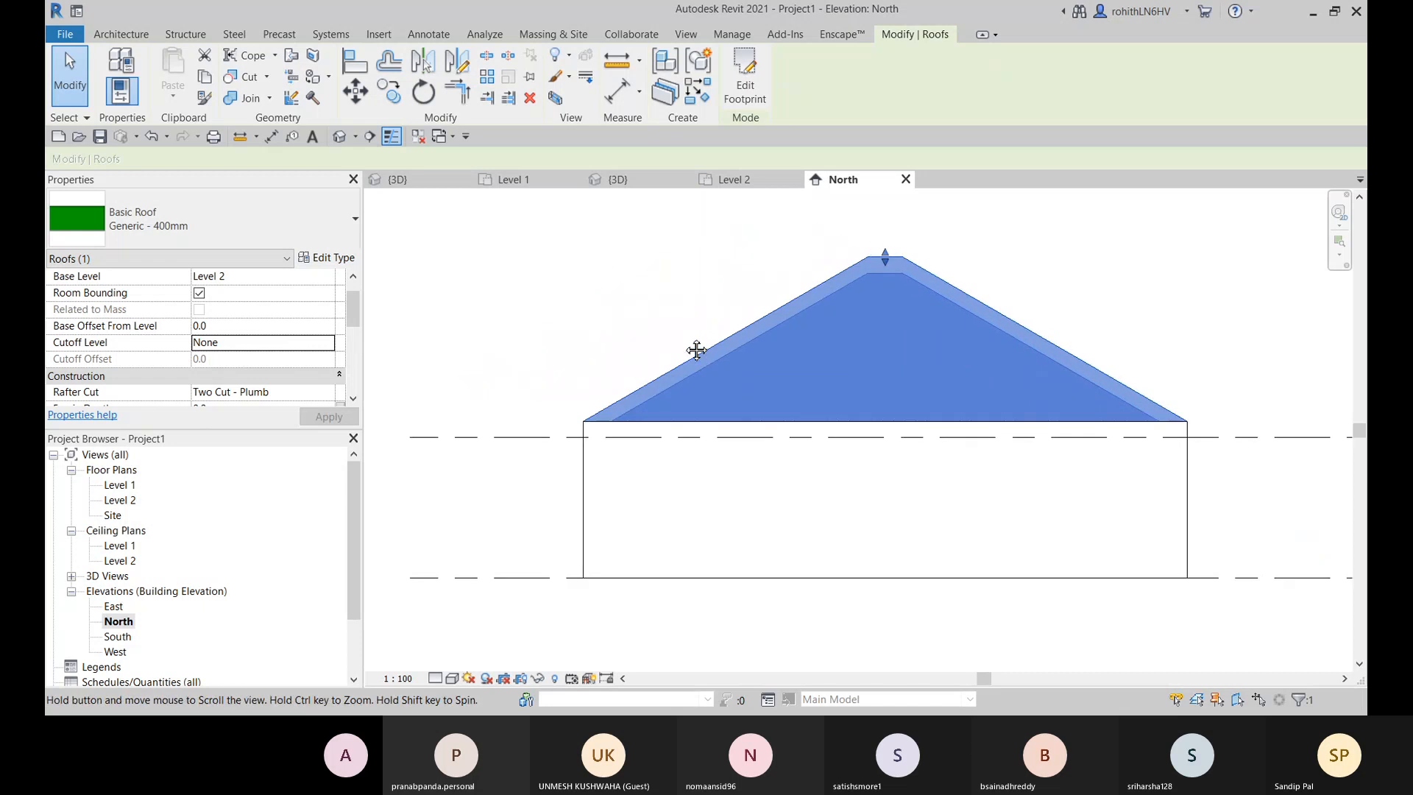
Step: Try to cut off the hip roof at Level 2 with a cutoff offset of 450
left_click(326, 345)
key("Down")
key("Down")
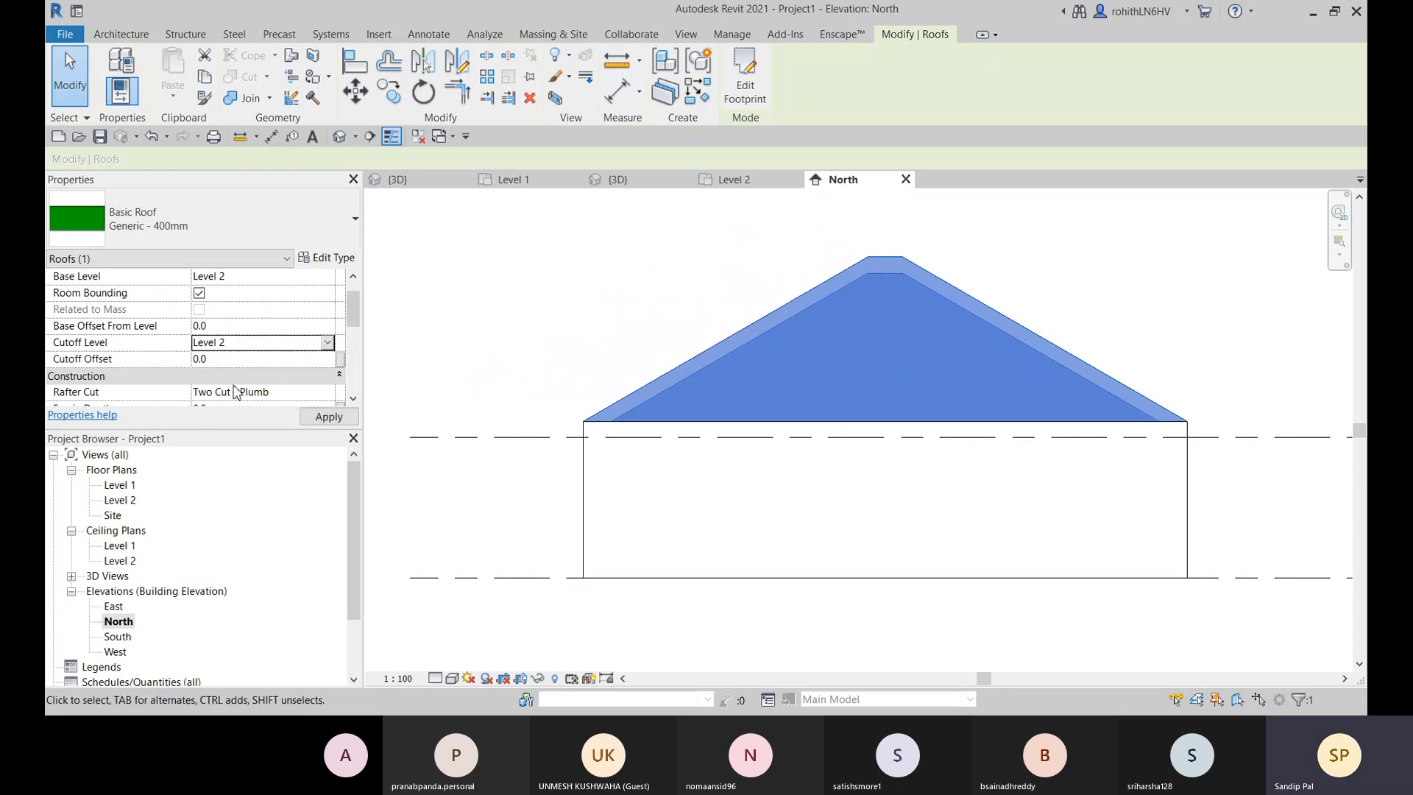
left_click(233, 358)
key("Return")
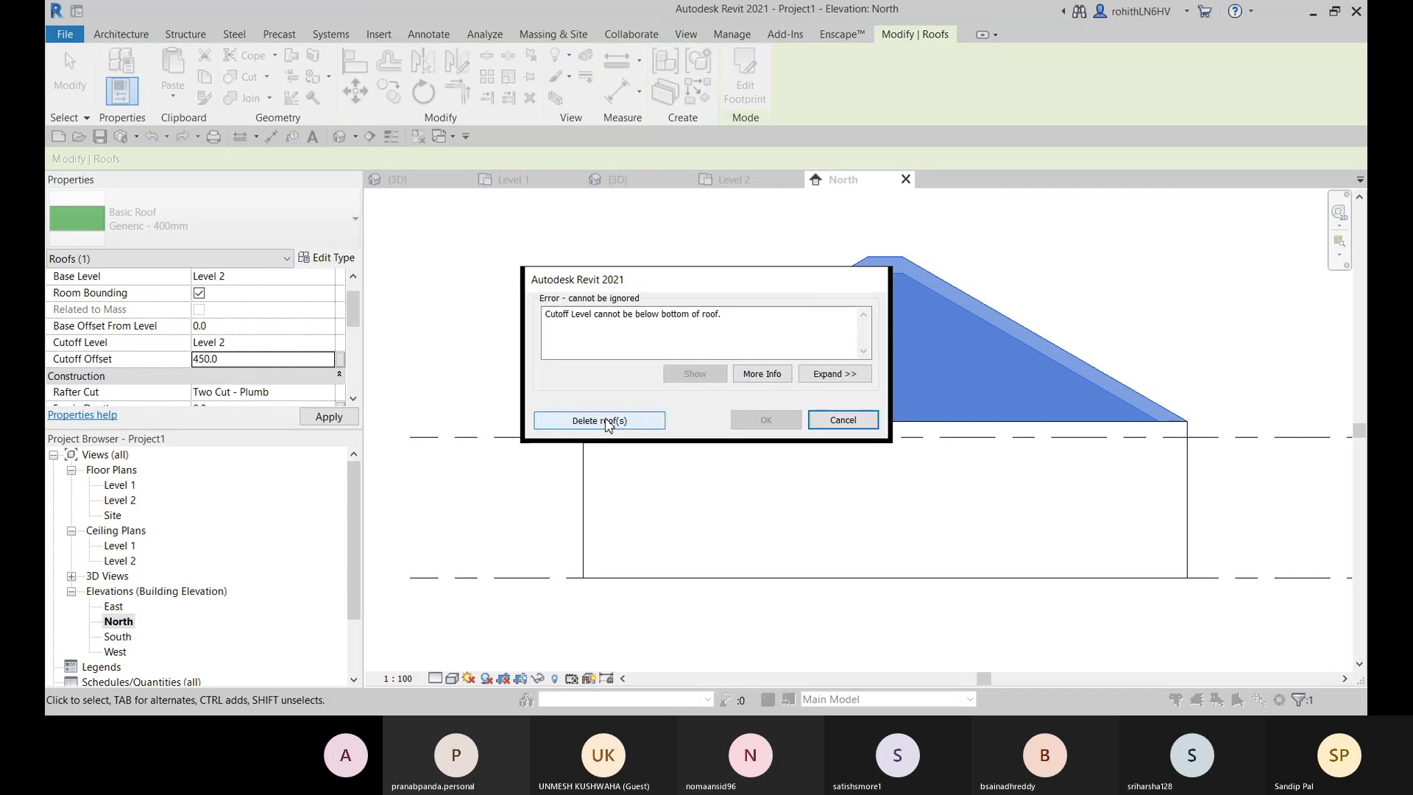
Step: Resolve the cutoff error by deleting the roof, and undo that deletion
left_click(607, 421)
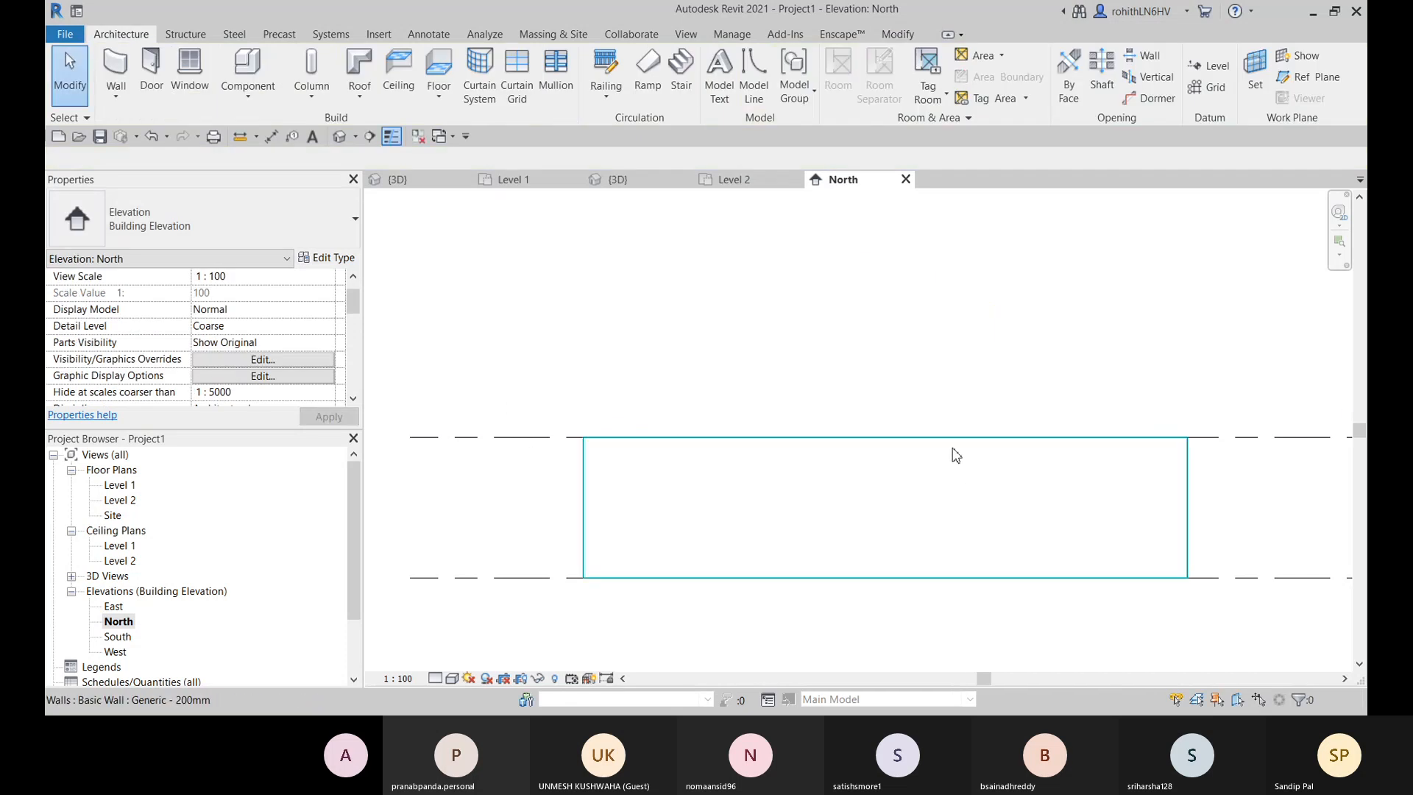
scroll(895, 423, "down", 2)
key("ctrl+z")
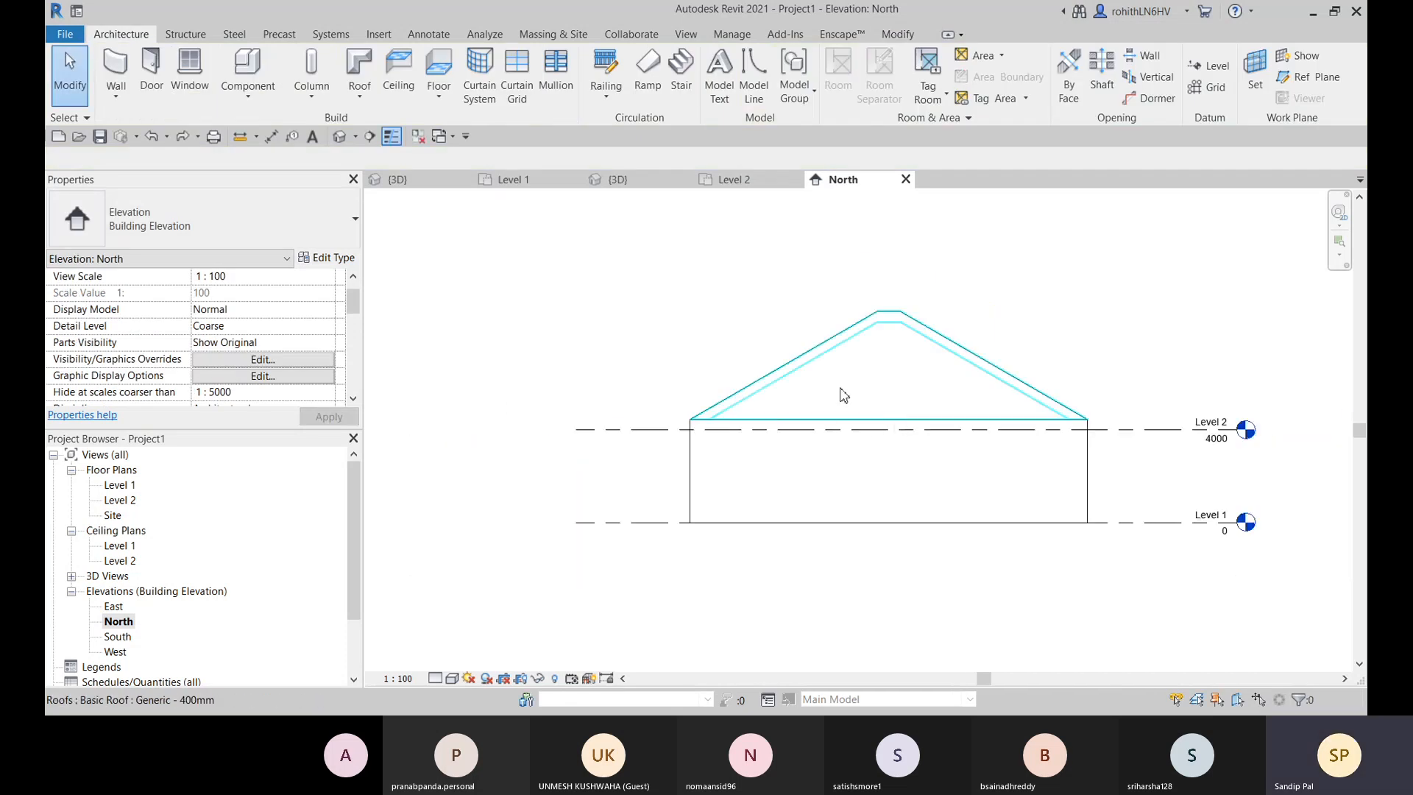
Step: Try to cut off the hip roof at Level 2 with a cutoff offset of -450, and cancel the change
left_click(842, 391)
scroll(262, 379, "down", 3)
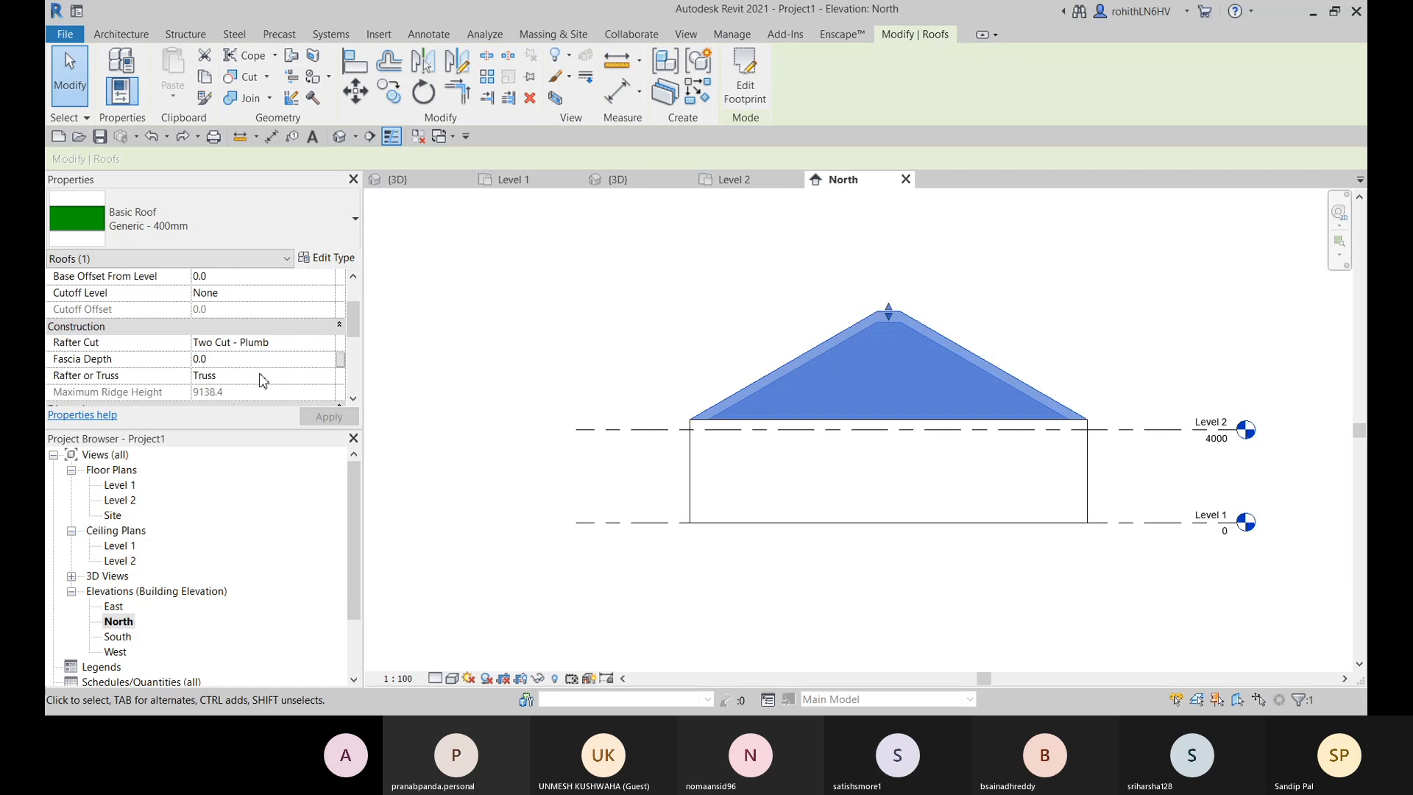
scroll(154, 335, "up", 2)
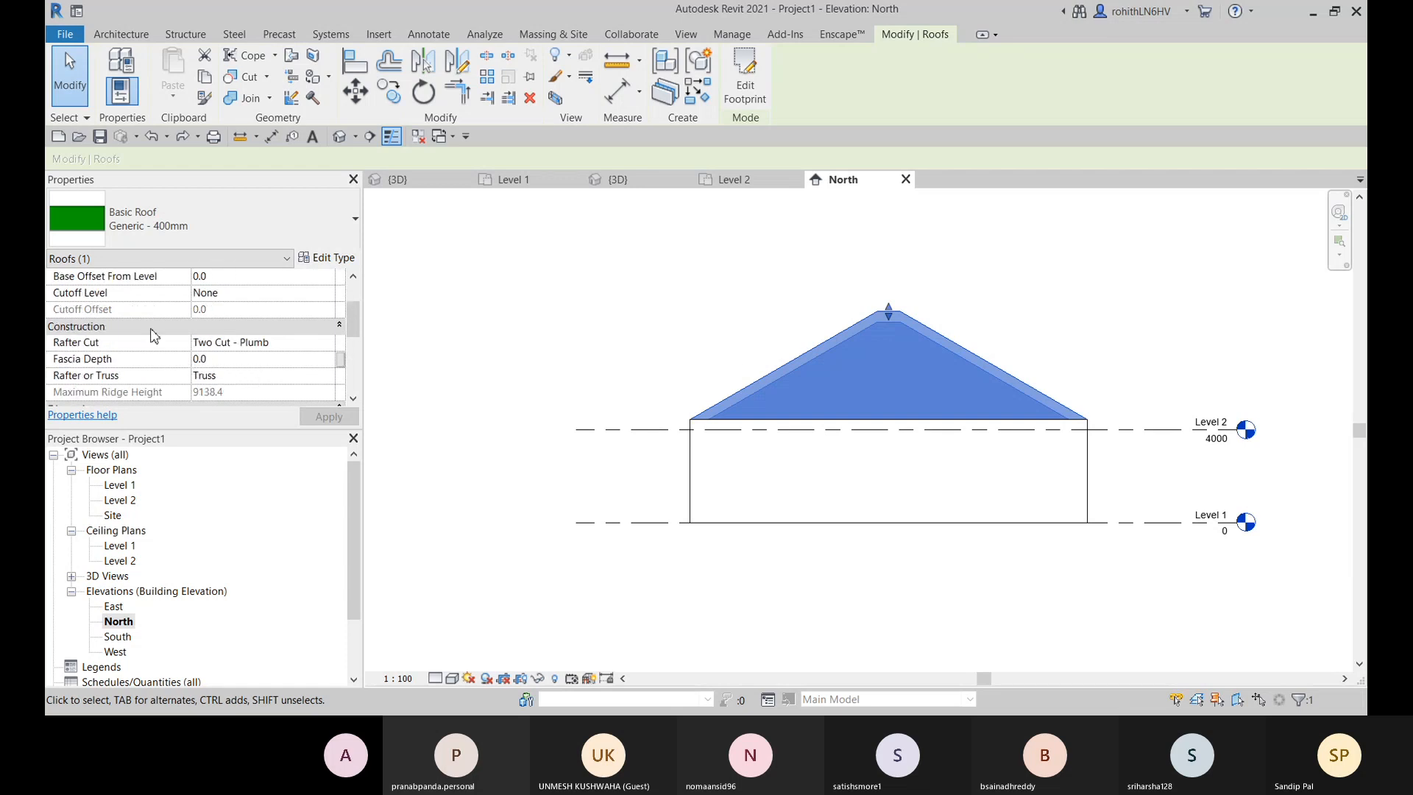
left_click(284, 294)
left_click(221, 339)
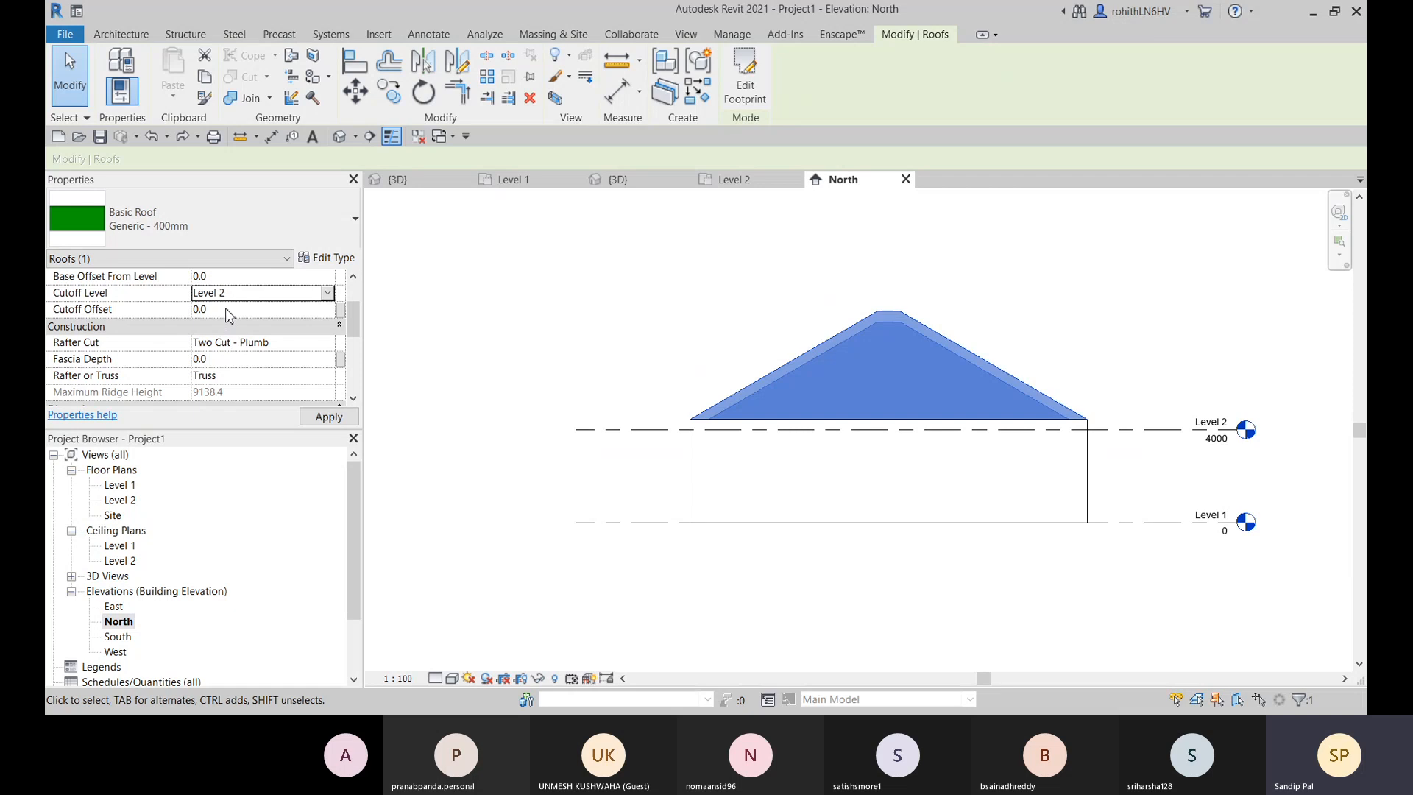
left_click(228, 310)
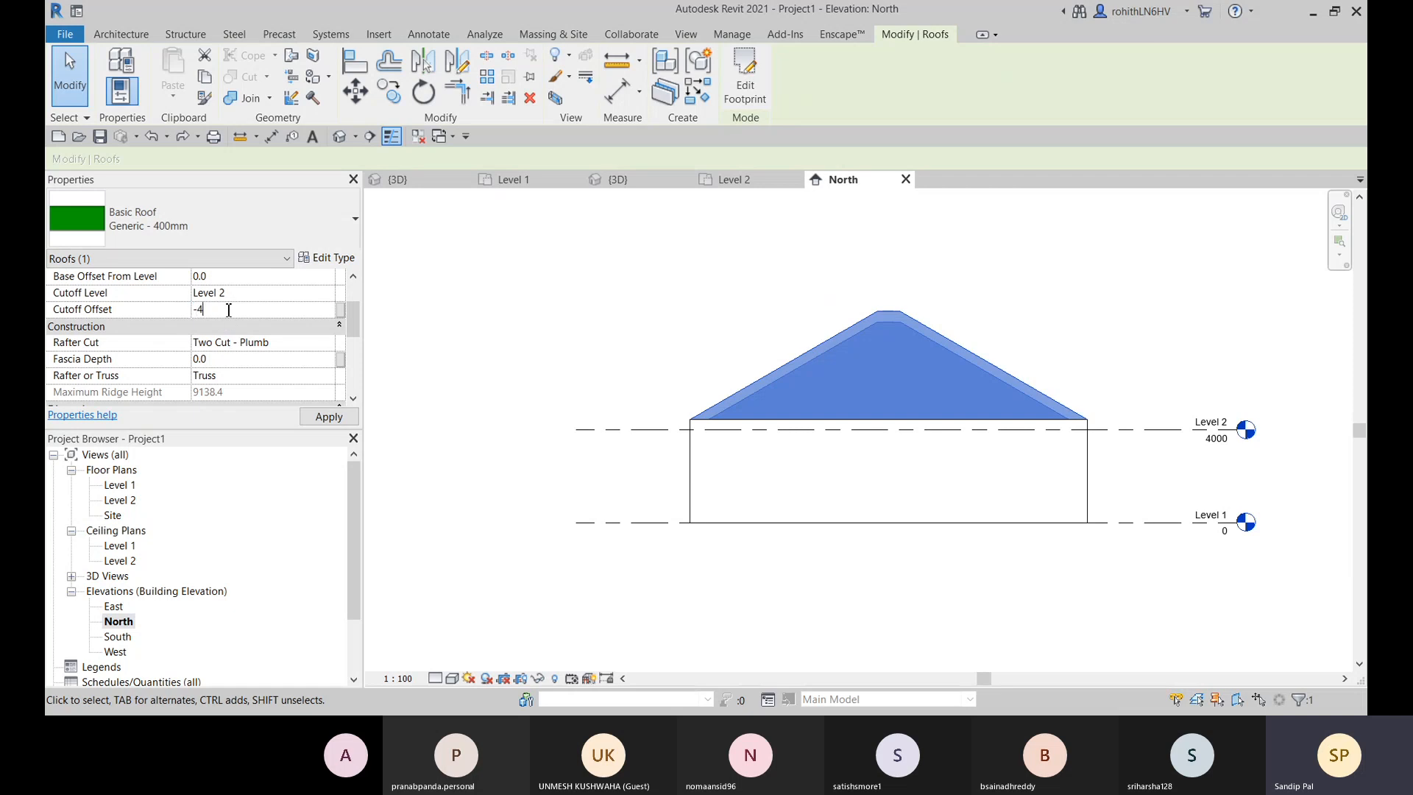
key("Return")
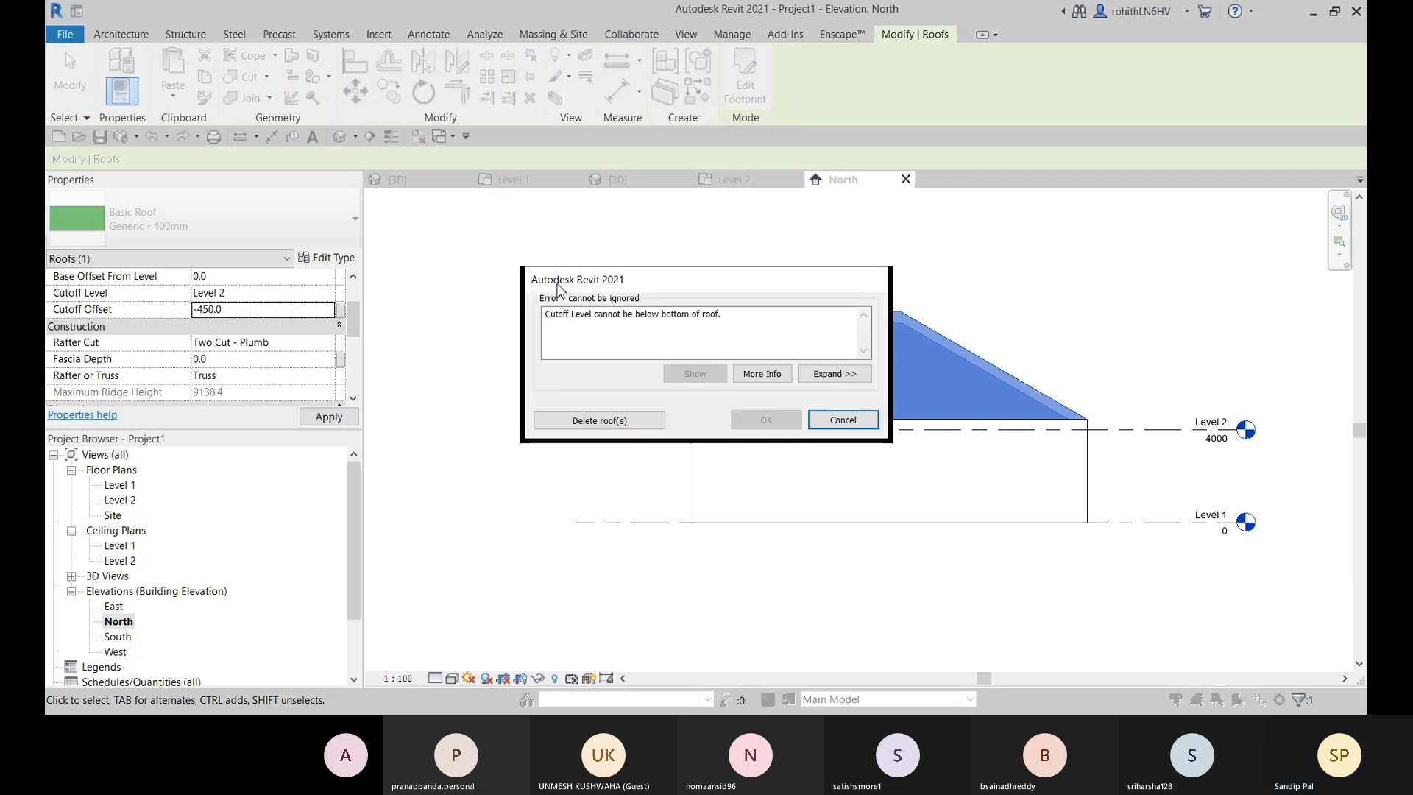
left_click(844, 420)
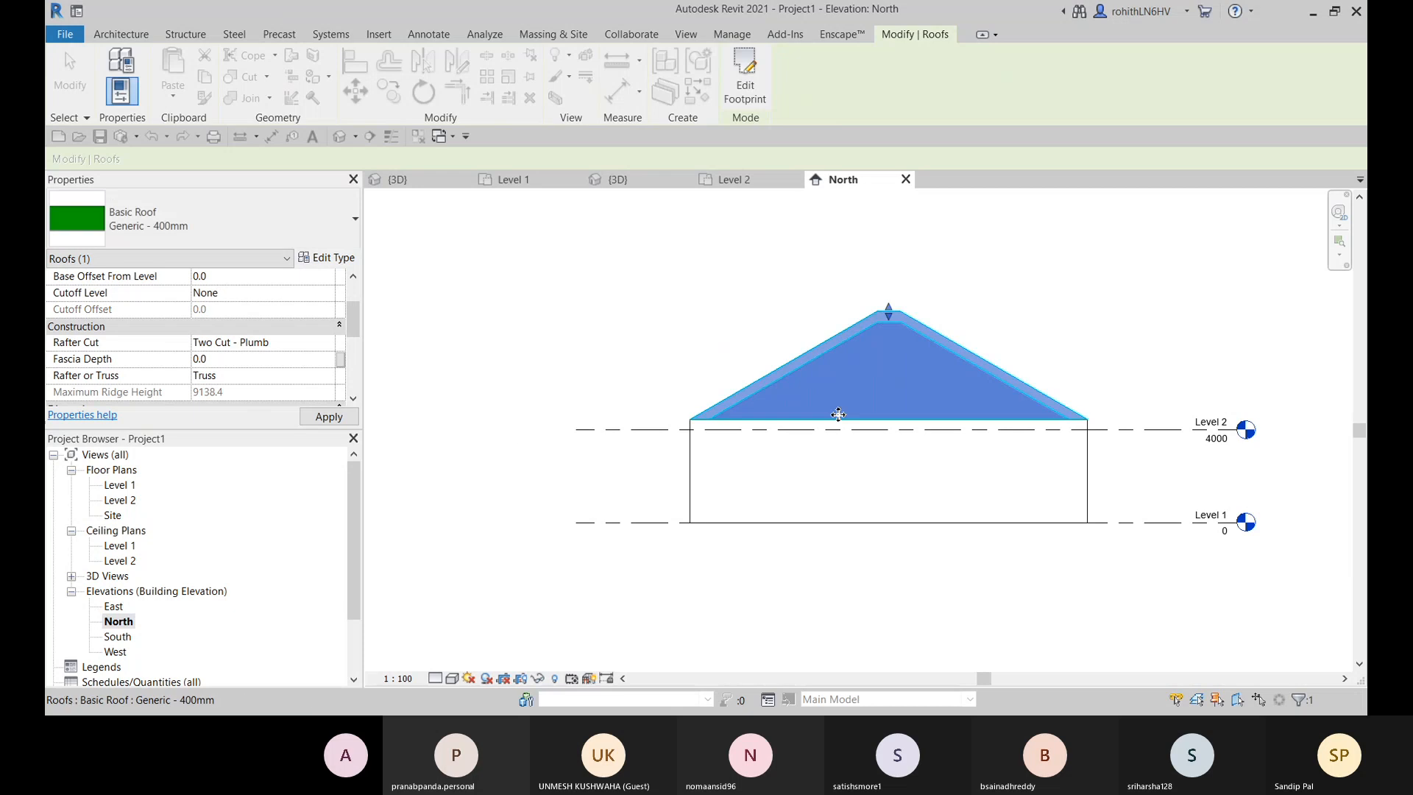
Step: Try to cut off the hip roof at Level 2 with a cutoff offset of 150, and cancel the change
left_click(327, 293)
left_click(324, 326)
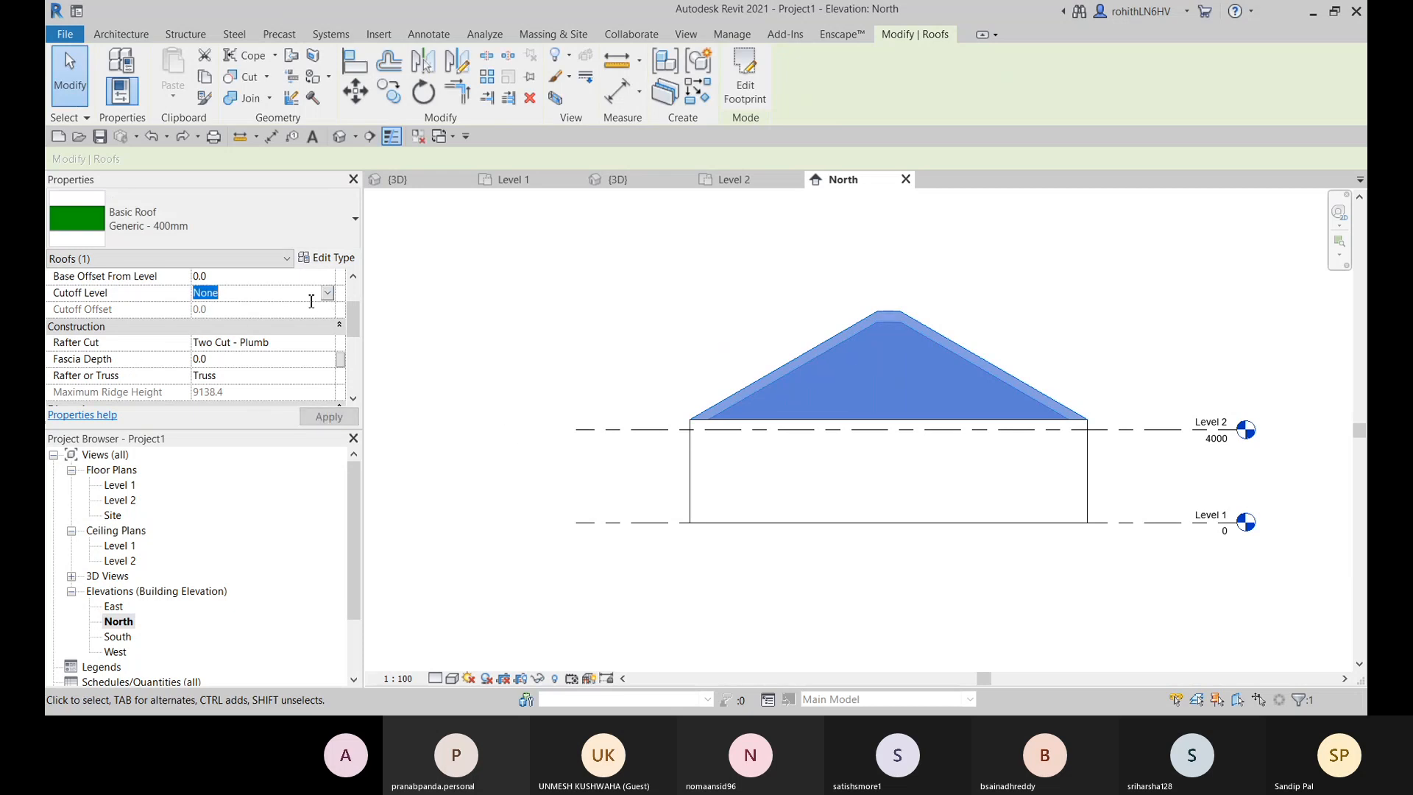
left_click(230, 310)
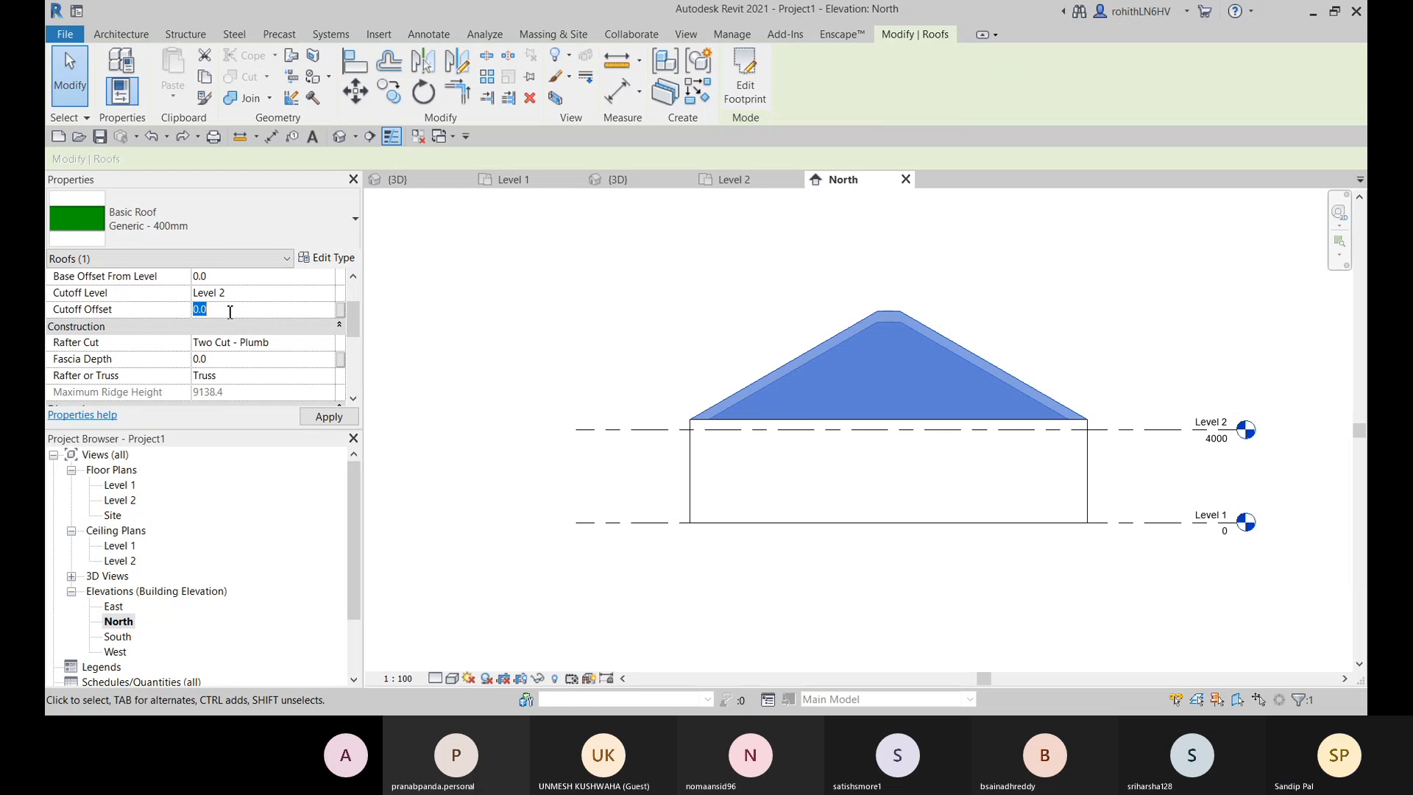
type("159")
key("BackSpace")
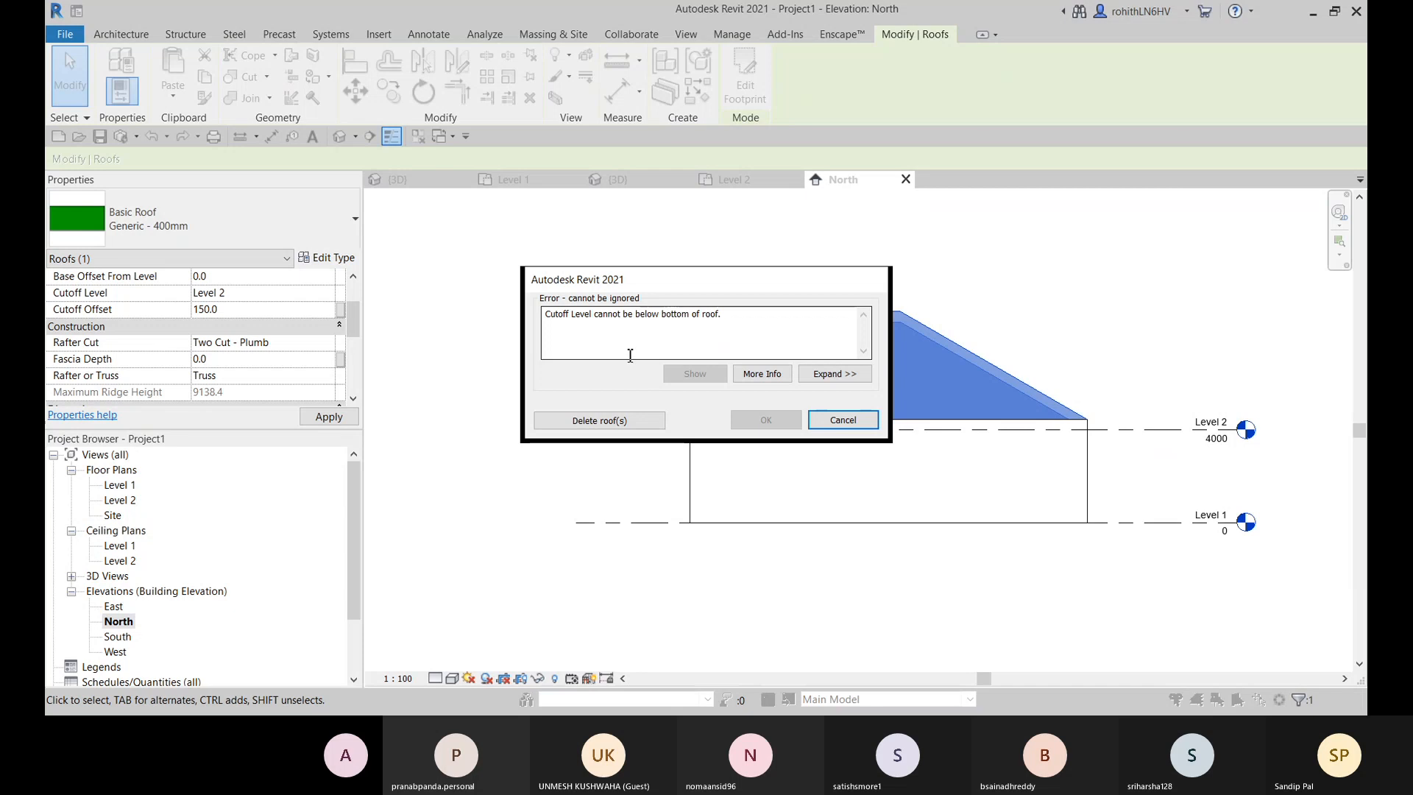
left_click(842, 420)
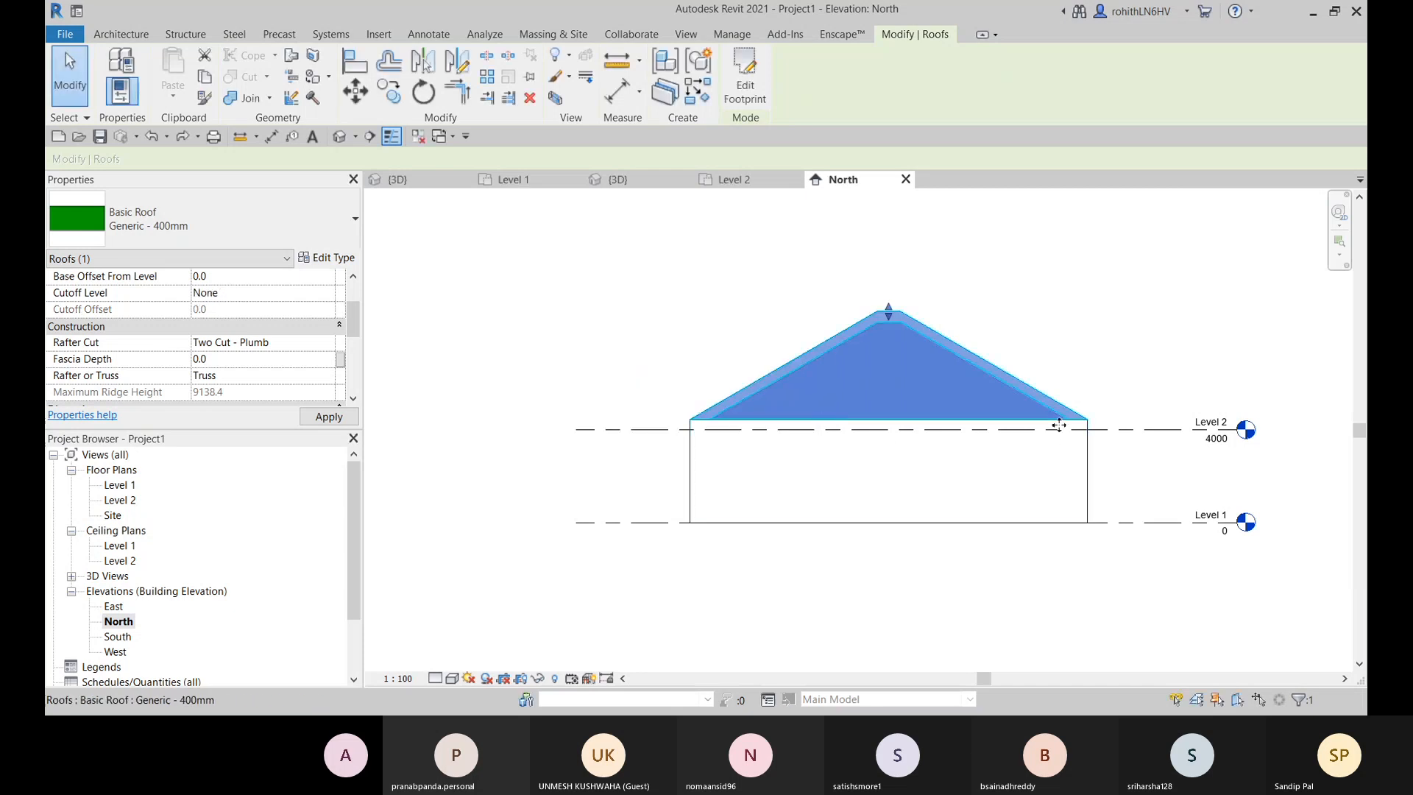
Step: Cut off the hip roof at Level 1 with a cutoff offset of 4500
scroll(1075, 423, "up", 4)
scroll(1083, 431, "down", 4)
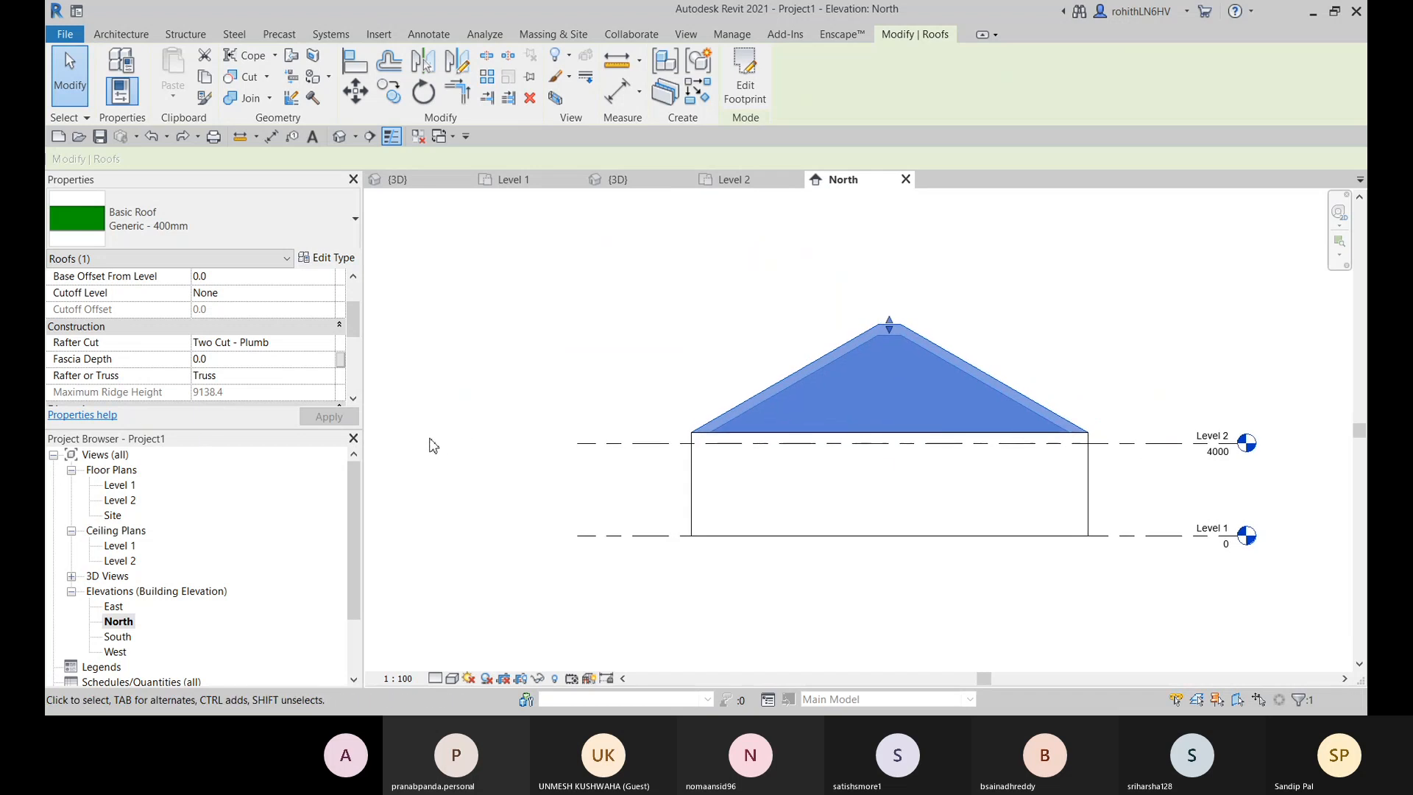
middle_click_drag(720, 413, 974, 442)
scroll(924, 385, "up", 2)
middle_click_drag(849, 430, 836, 356)
scroll(836, 356, "down", 1)
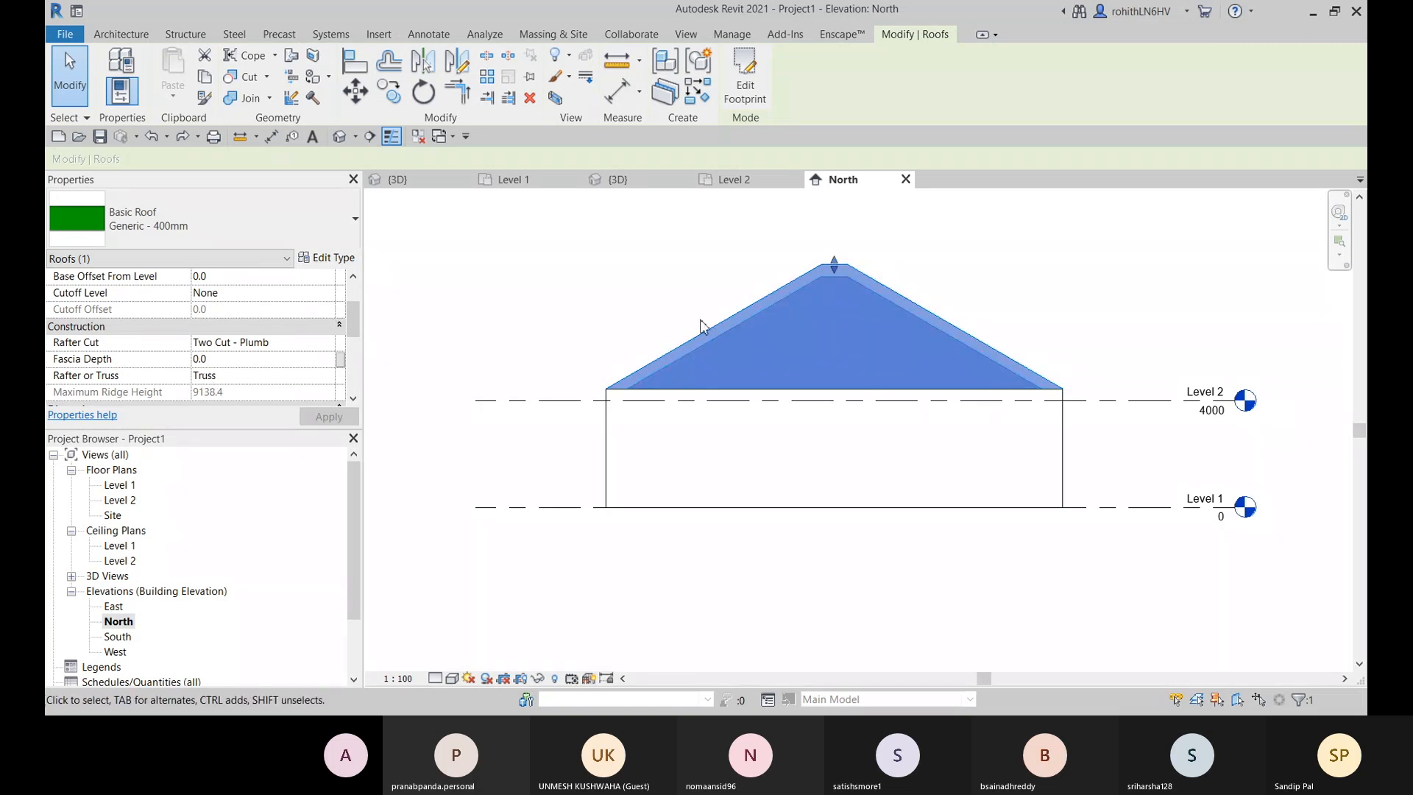
left_click(321, 294)
key("Down")
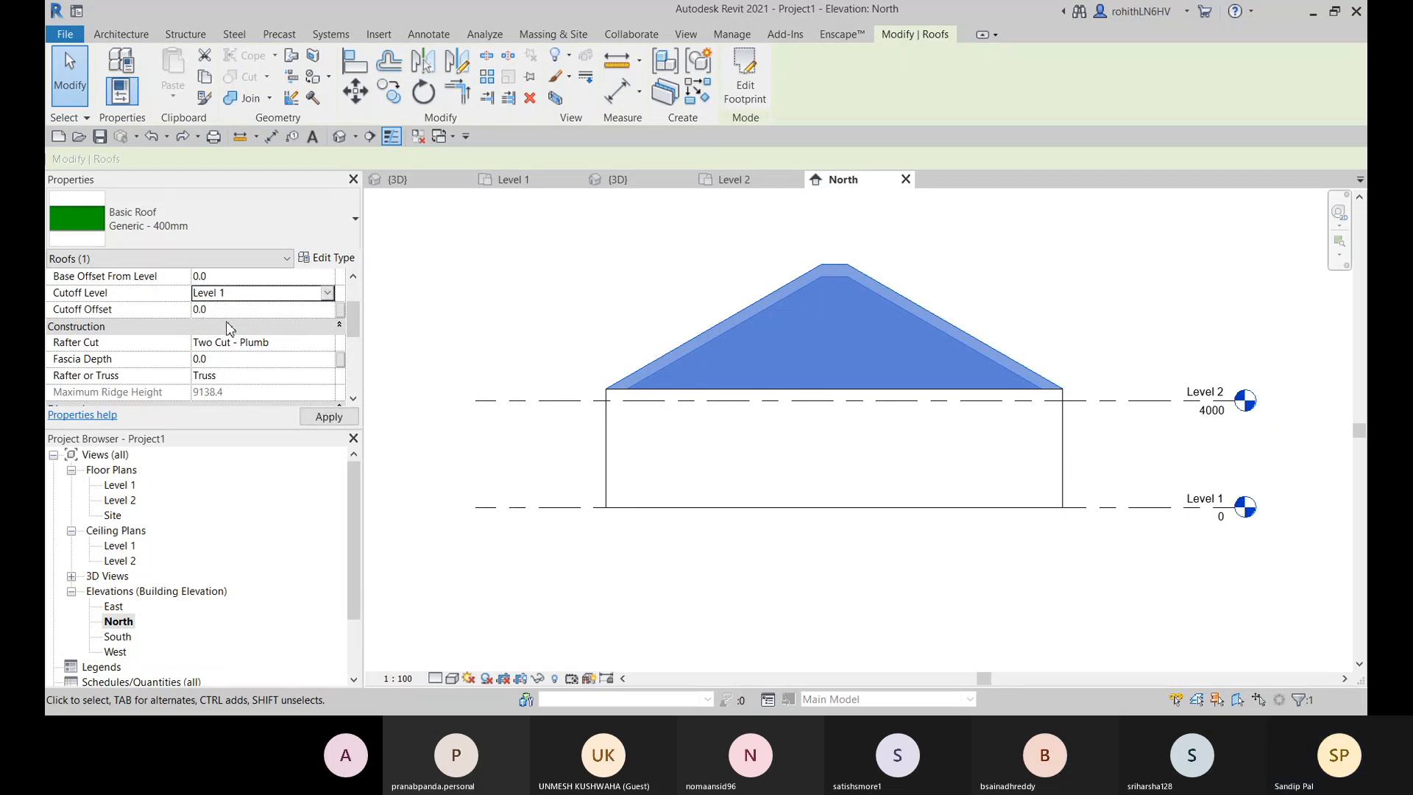
left_click(231, 310)
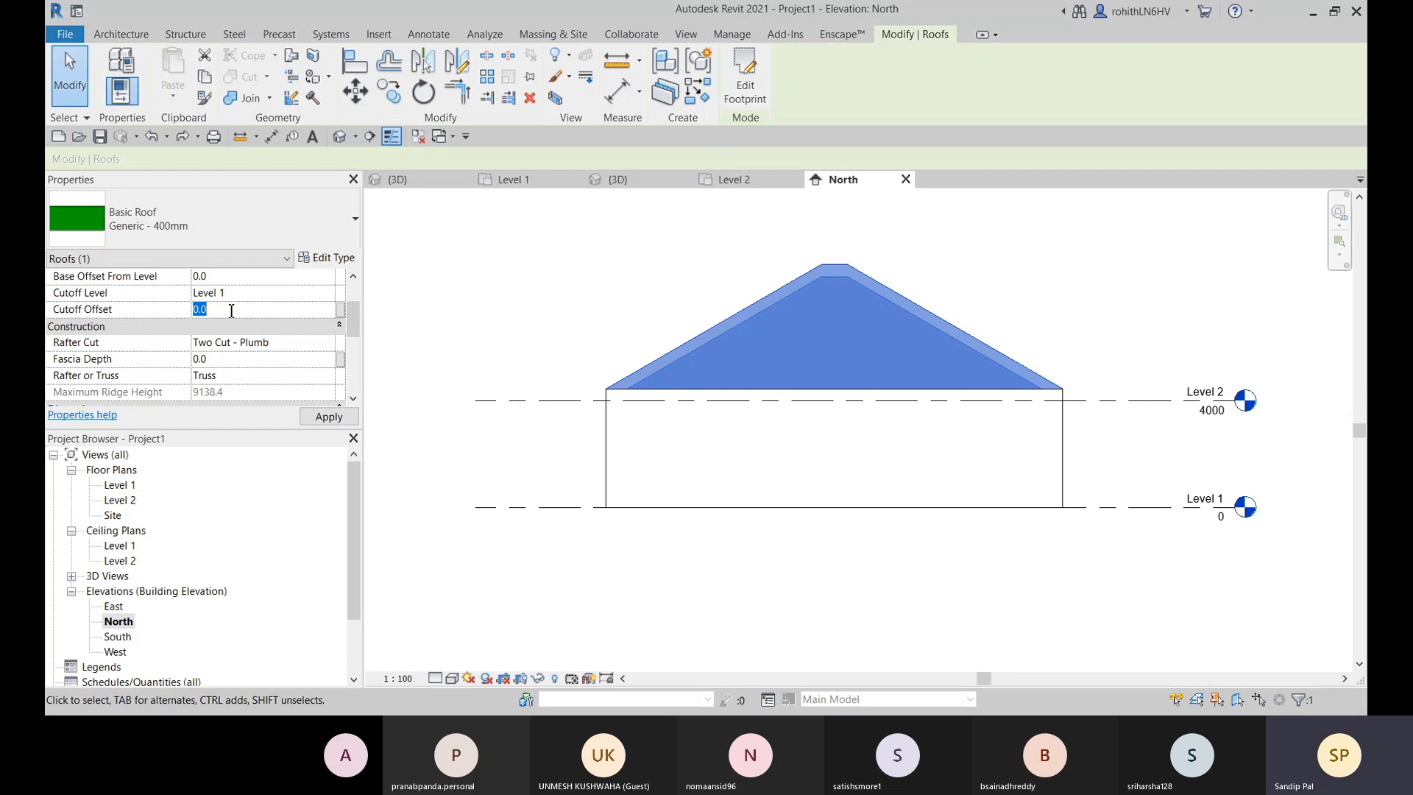
type("4500")
key("Return")
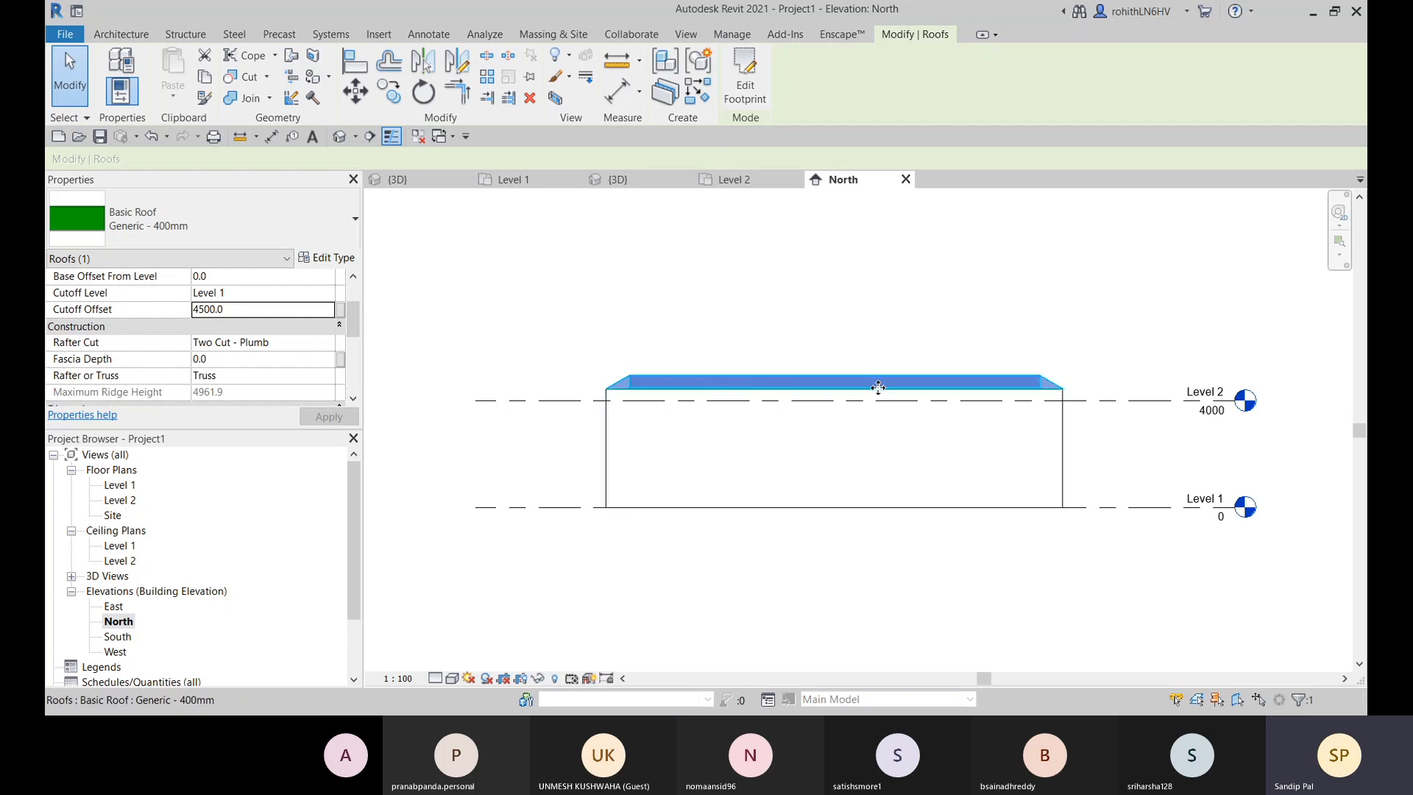
Step: Examine the cut-off roof and its central opening from several sides in the 3D view
left_click(625, 184)
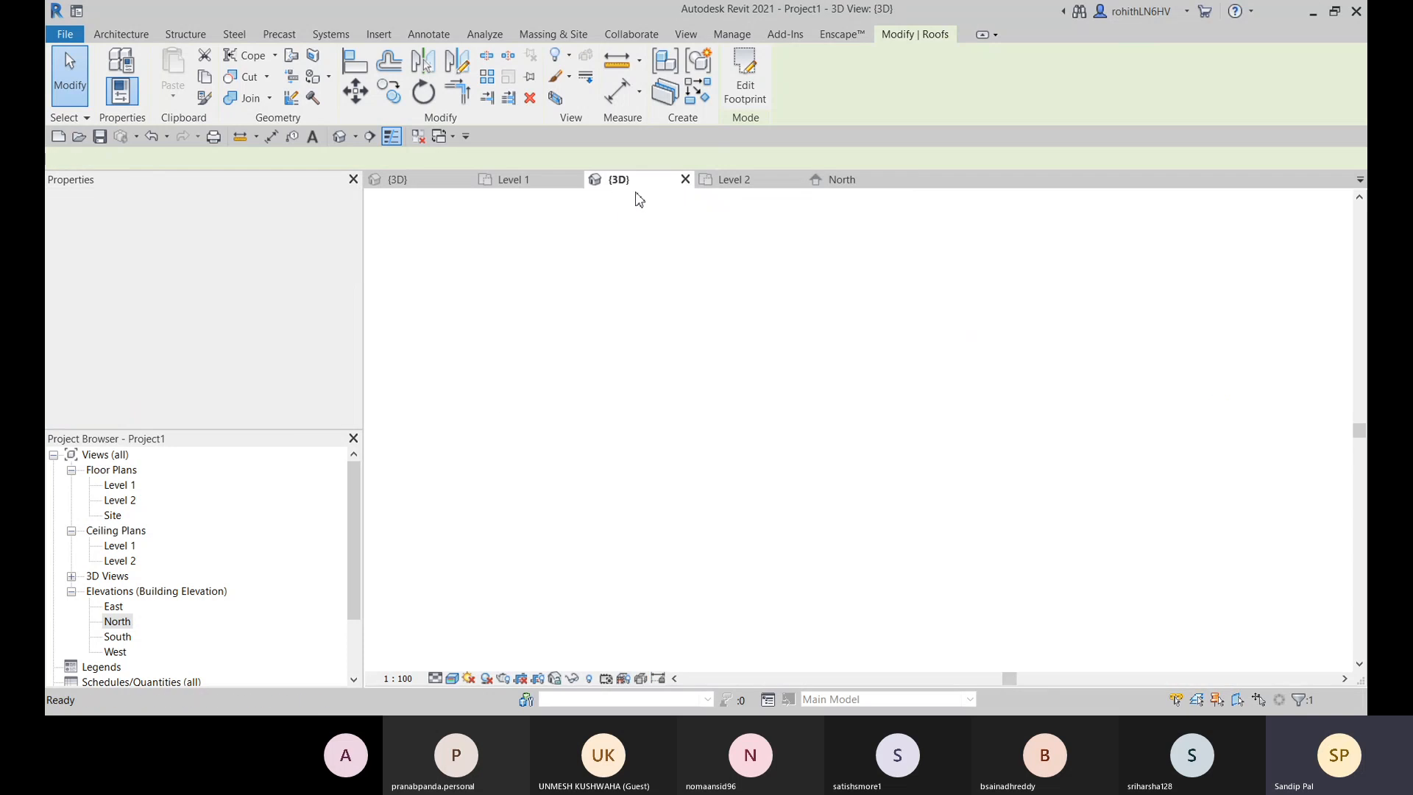
key("Escape")
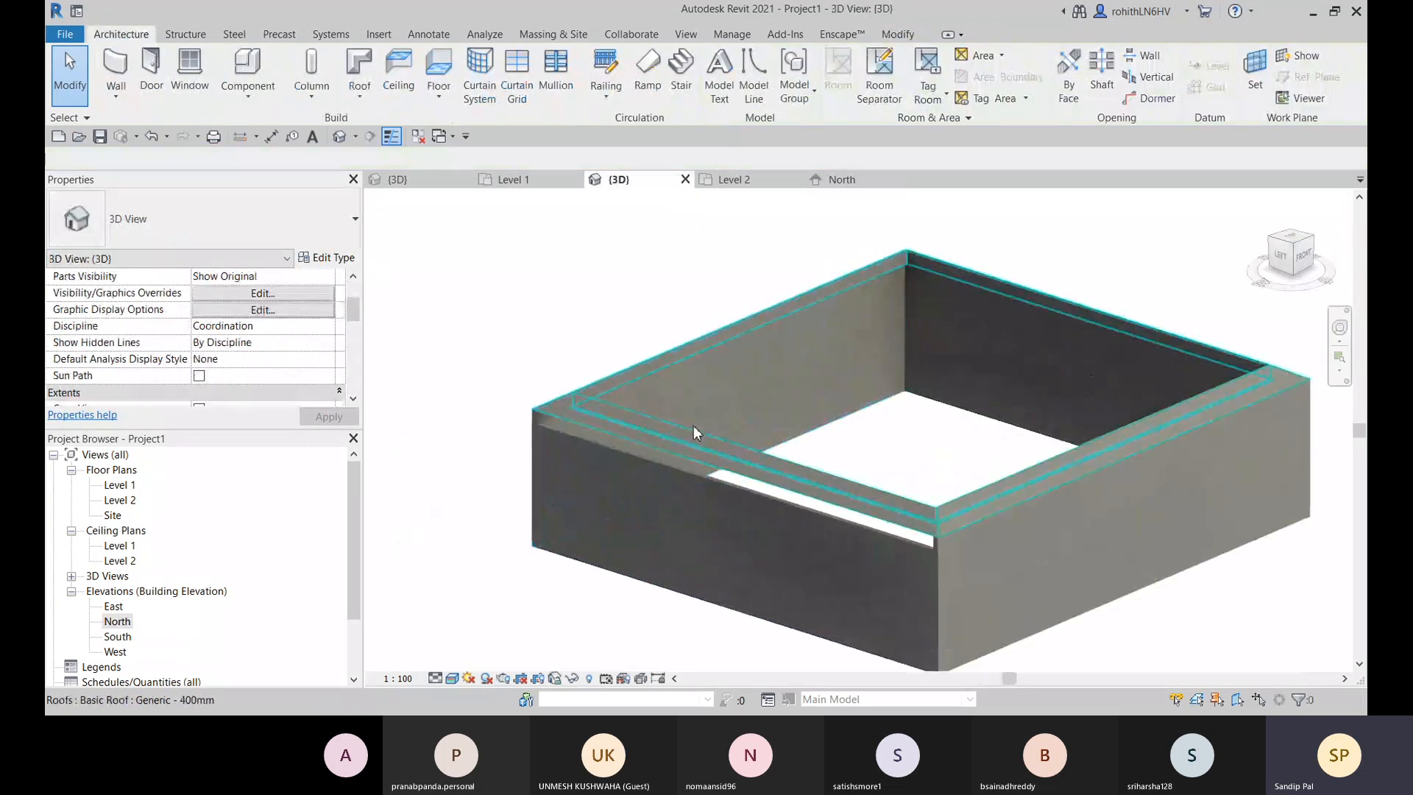
left_click(687, 439)
scroll(686, 482, "down", 3)
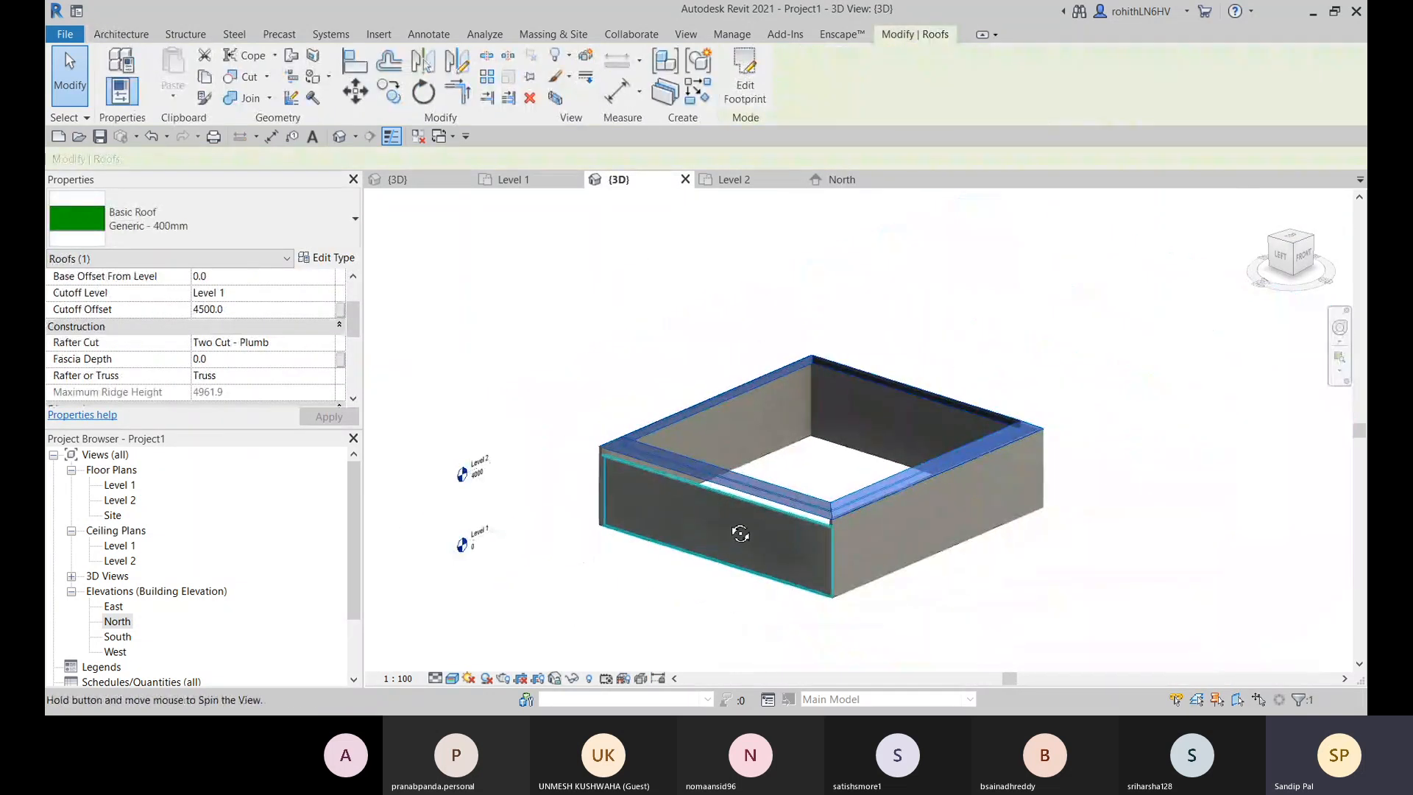
middle_click_drag(740, 533, 537, 457, "shift")
scroll(684, 427, "up", 4)
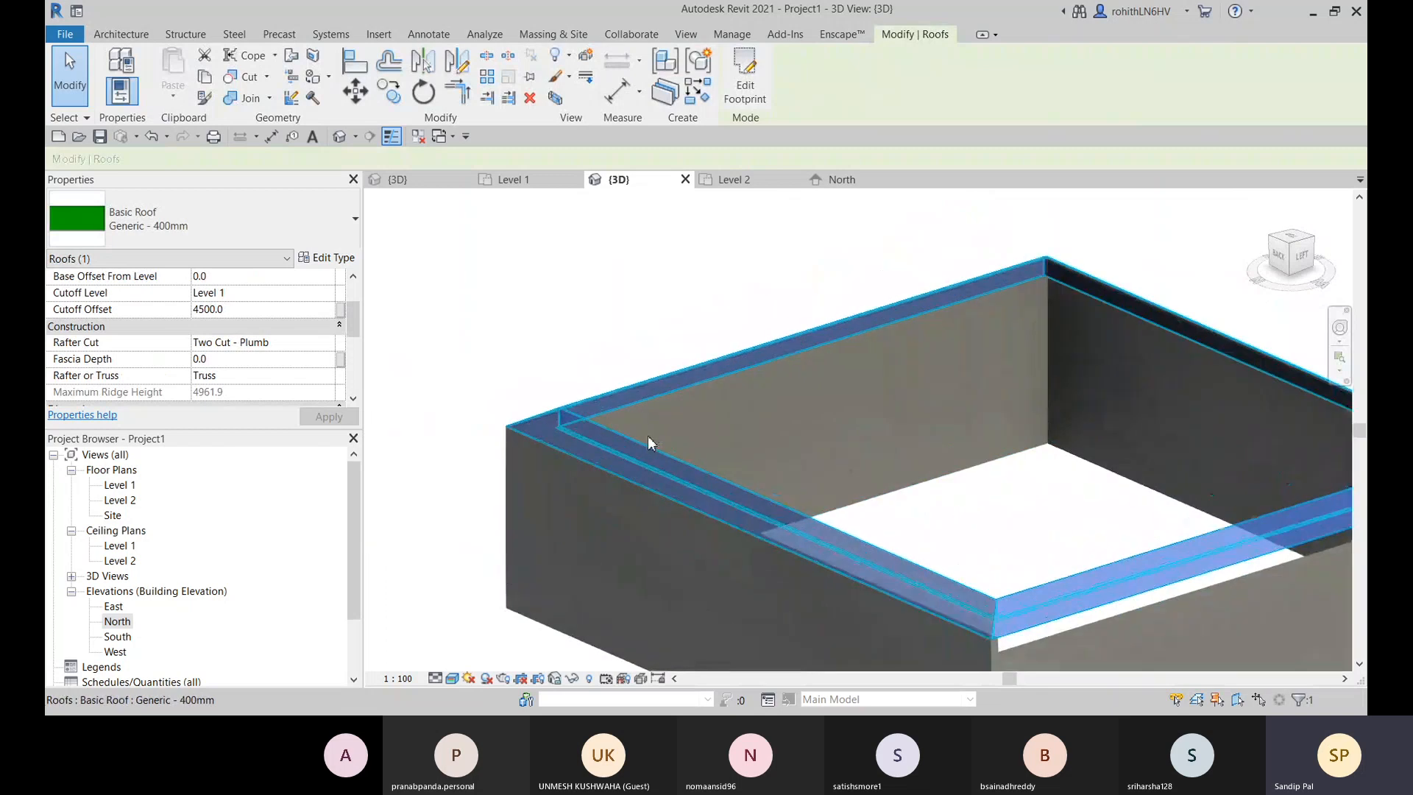
scroll(647, 438, "down", 5)
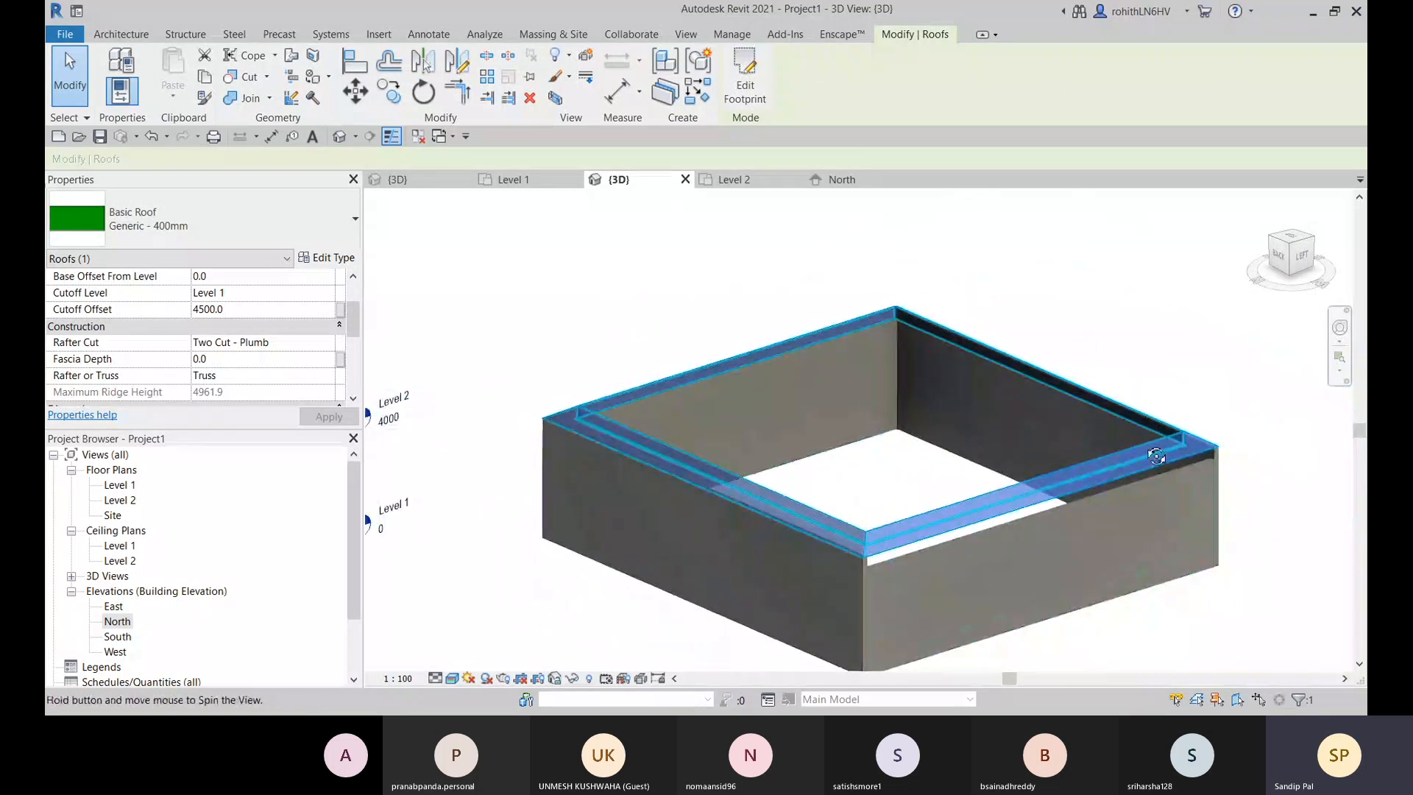
mouse_move(1156, 456)
middle_mouse_down("shift")
mouse_move(1159, 434)
mouse_move(773, 368)
mouse_move(792, 404)
mouse_move(724, 414)
mouse_move(851, 479)
mouse_move(662, 552)
middle_mouse_up("shift")
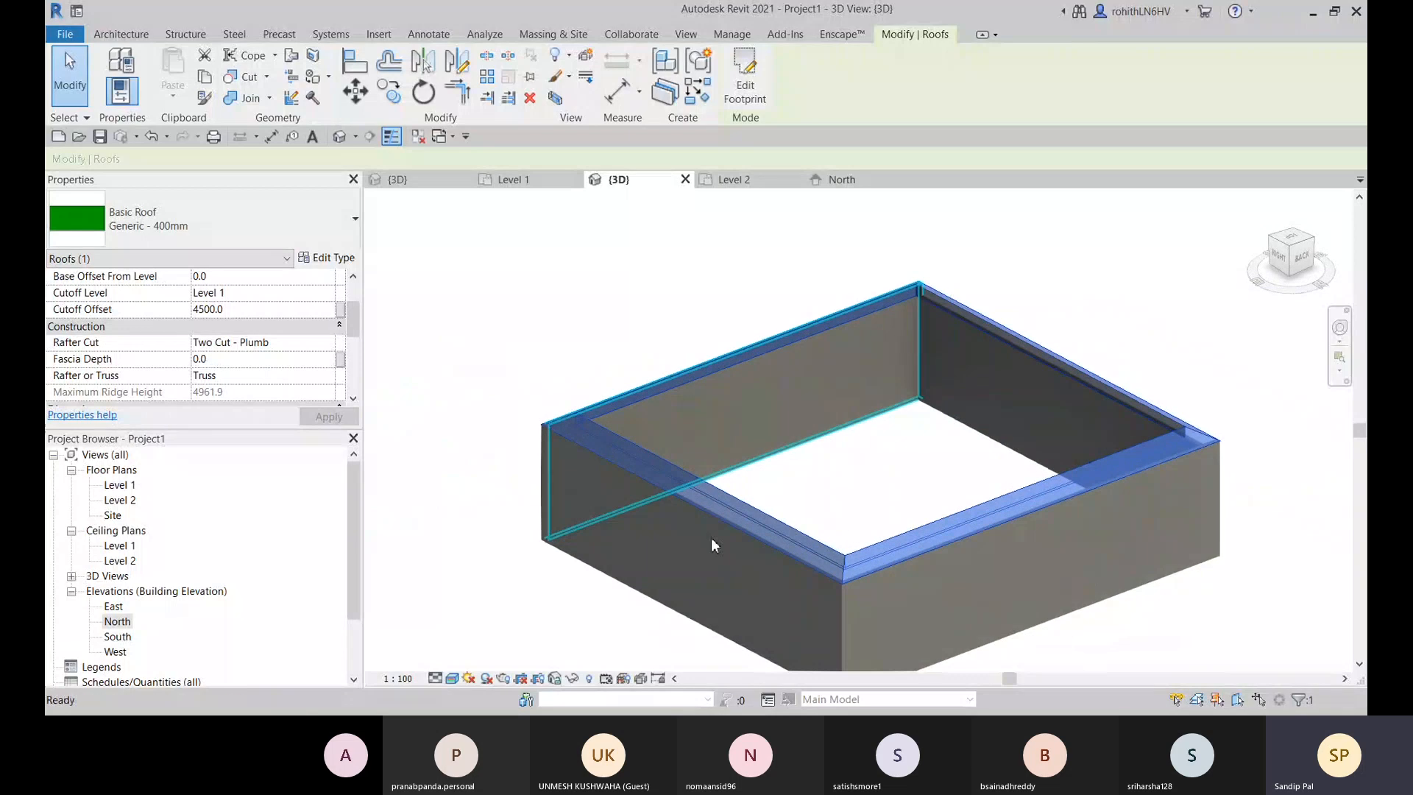
scroll(498, 616, "down", 2)
middle_click_drag(498, 598, 630, 530)
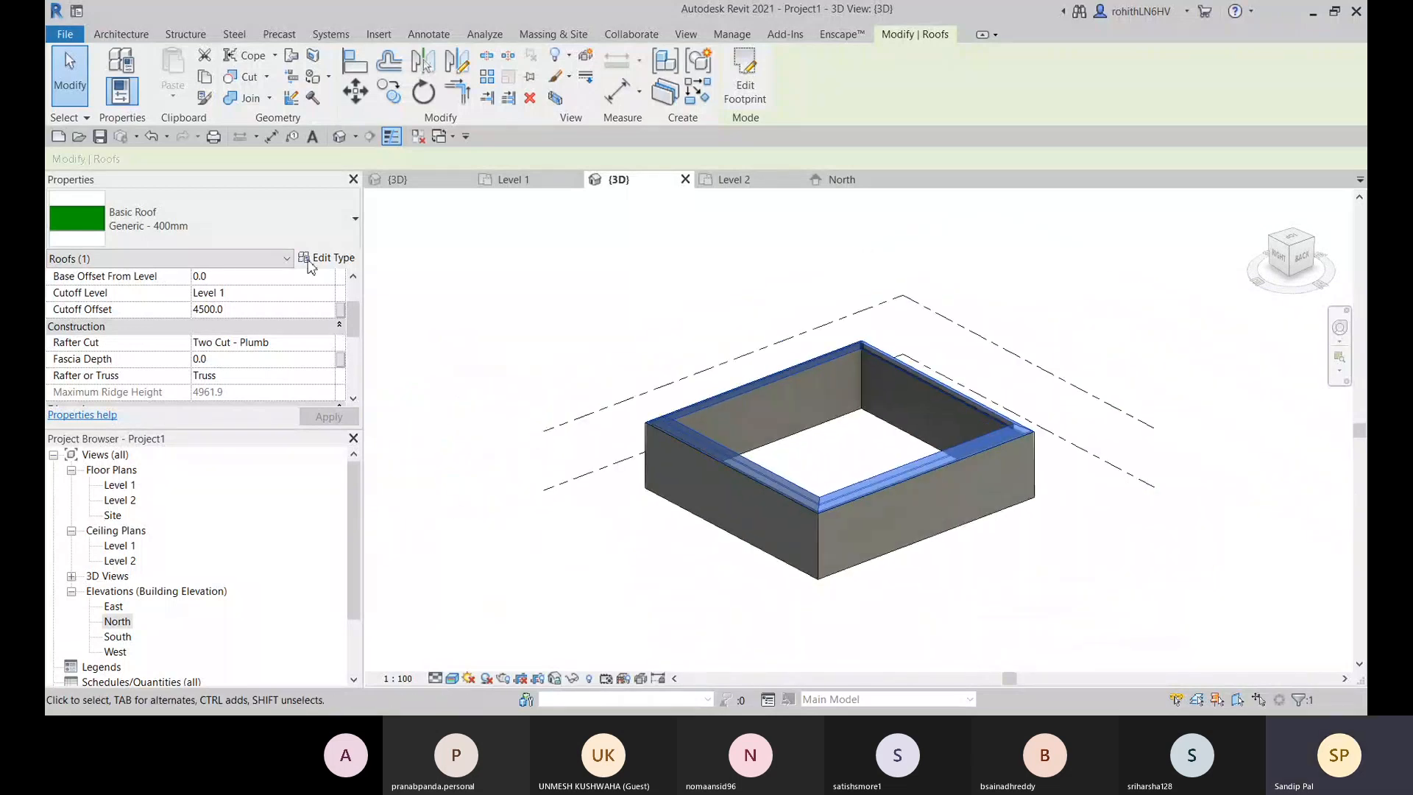
left_click(308, 221)
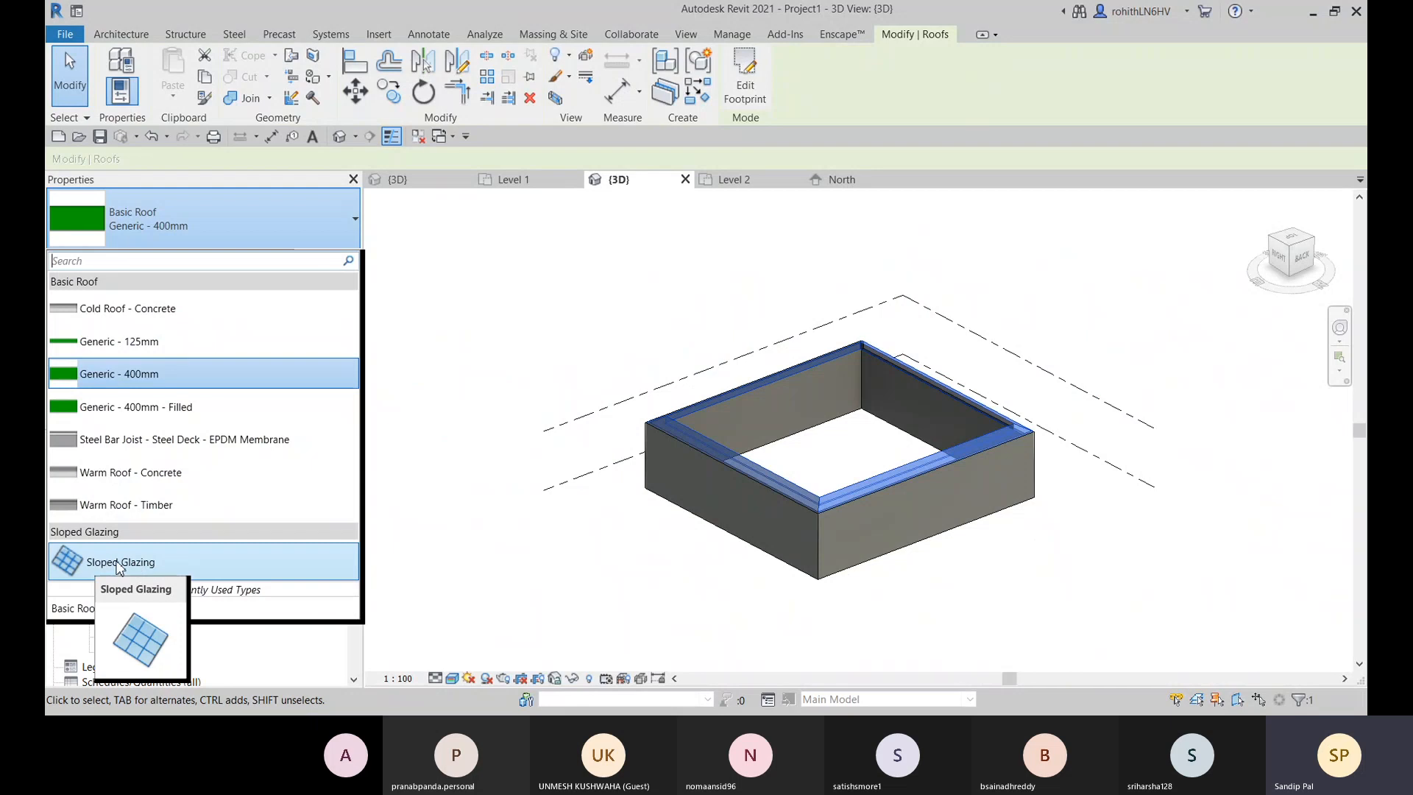
left_click(119, 564)
left_click(947, 523)
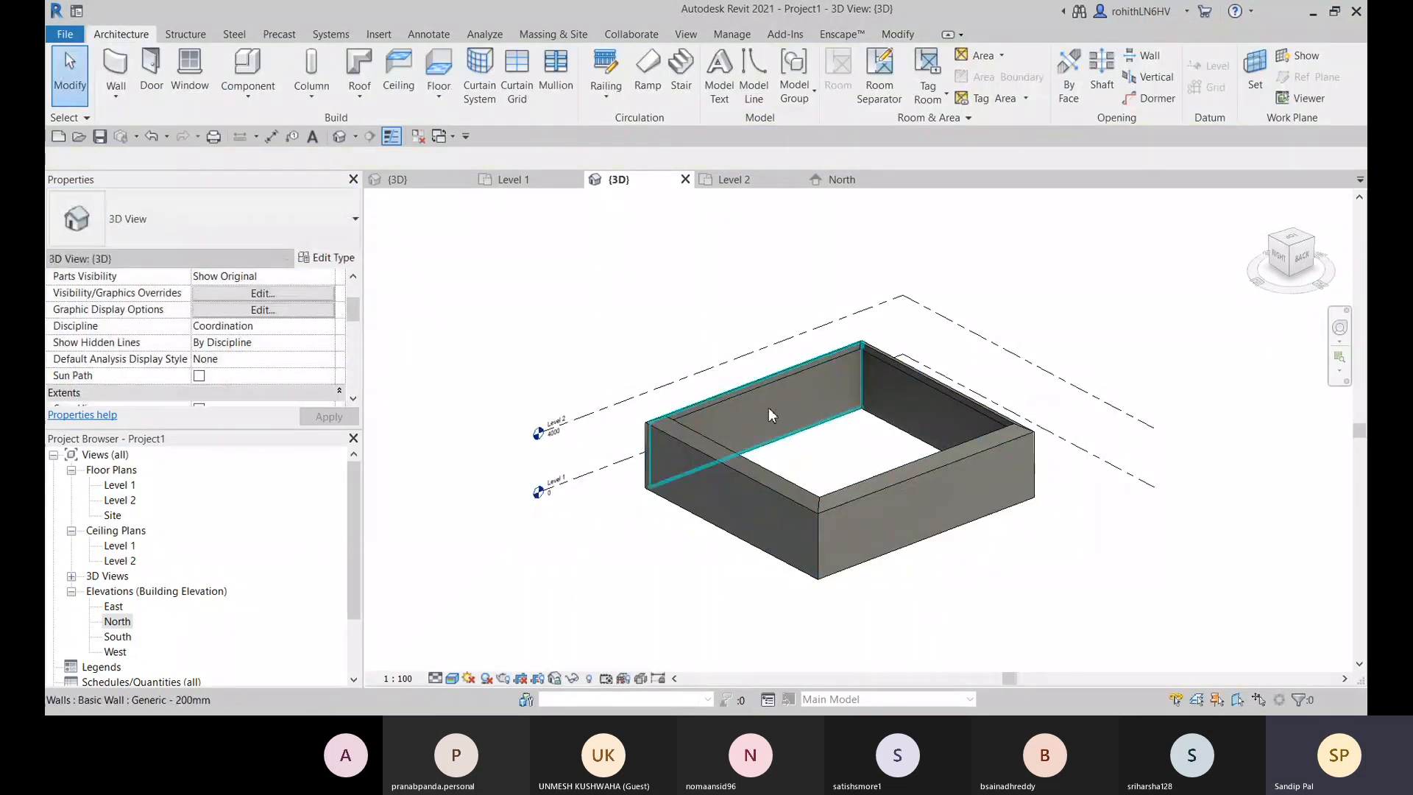
Step: Create a second roof by footprint on Level 2 from a slope-defining rectangle between opposite inner corners of the cut-off roof
middle_click_drag(770, 410, 722, 386, "shift")
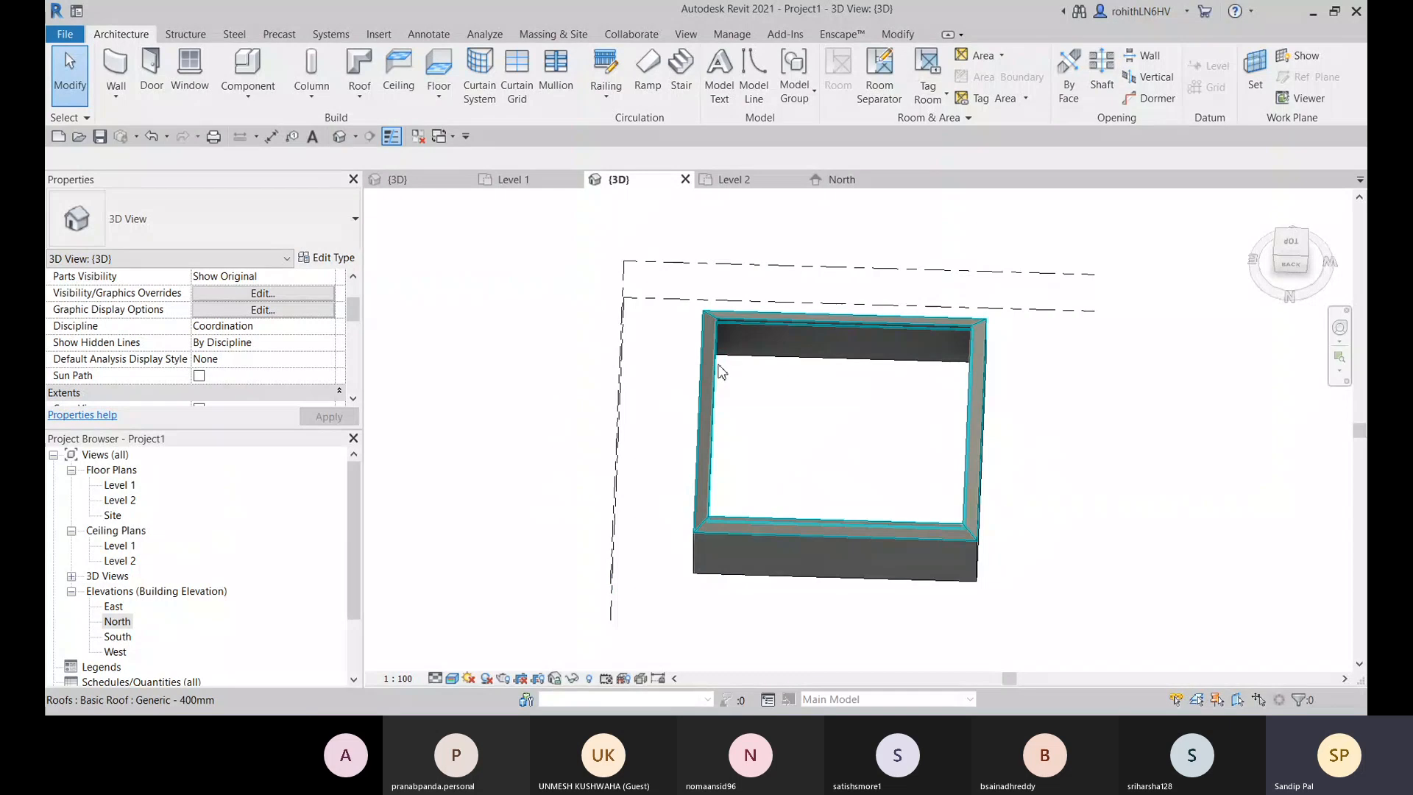
left_click(766, 179)
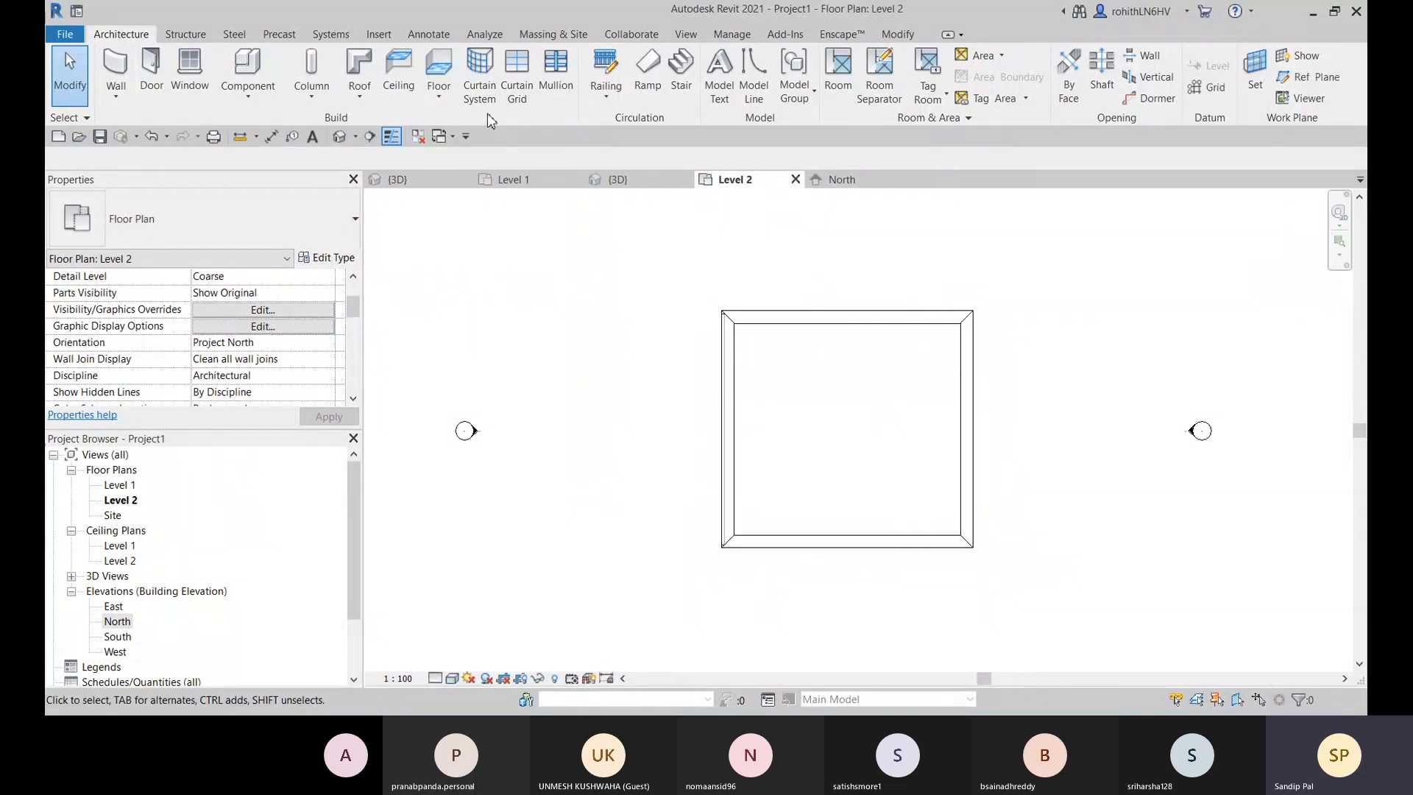
left_click(352, 96)
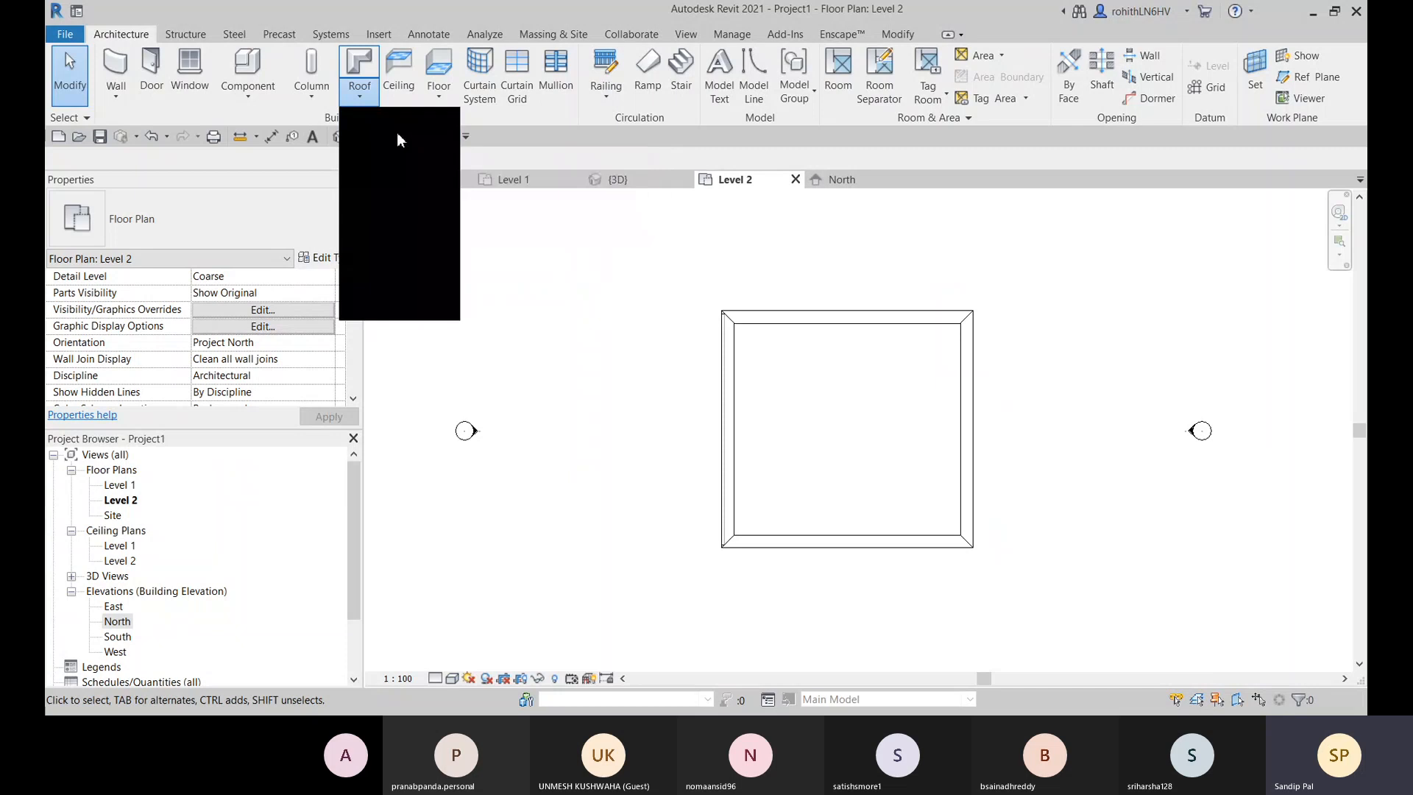
left_click(397, 135)
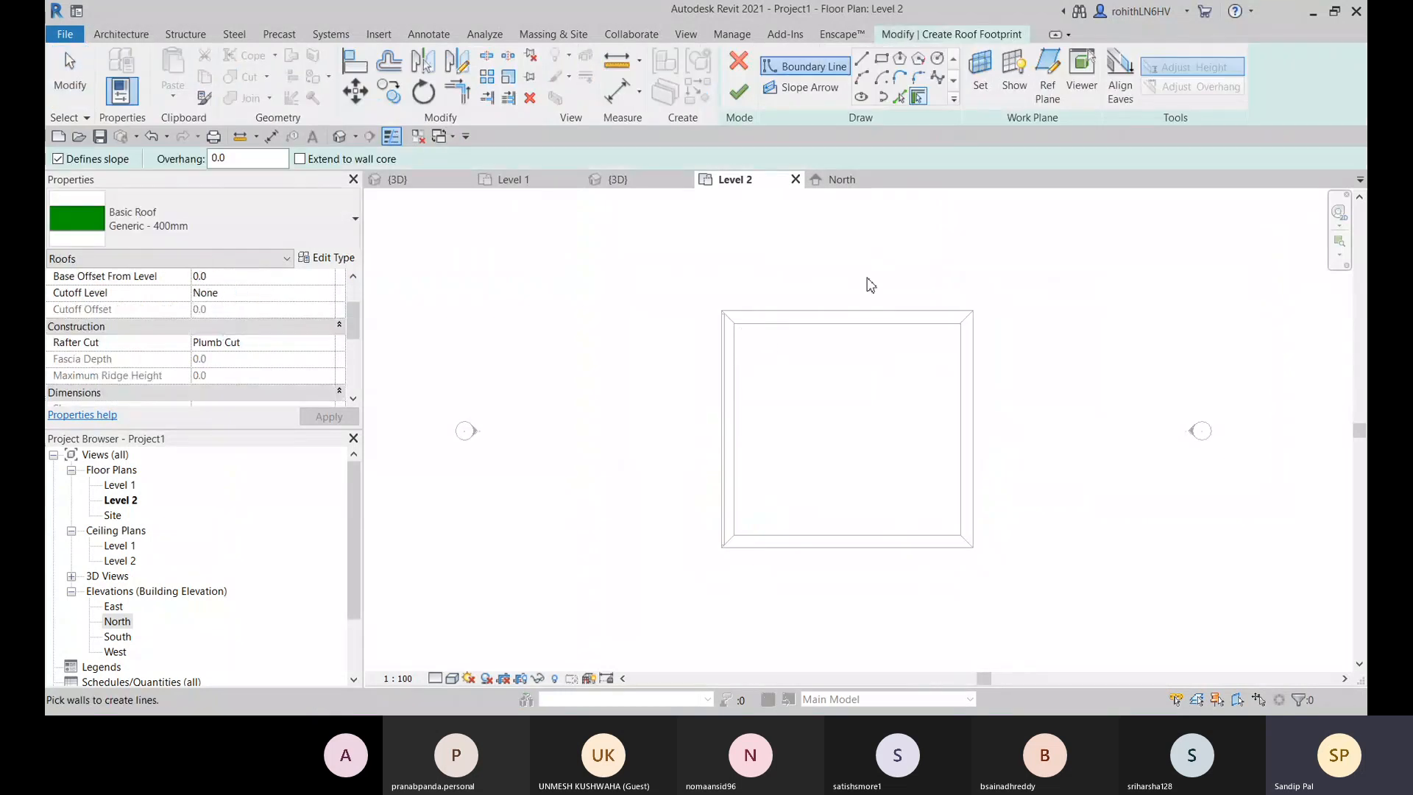
left_click(881, 58)
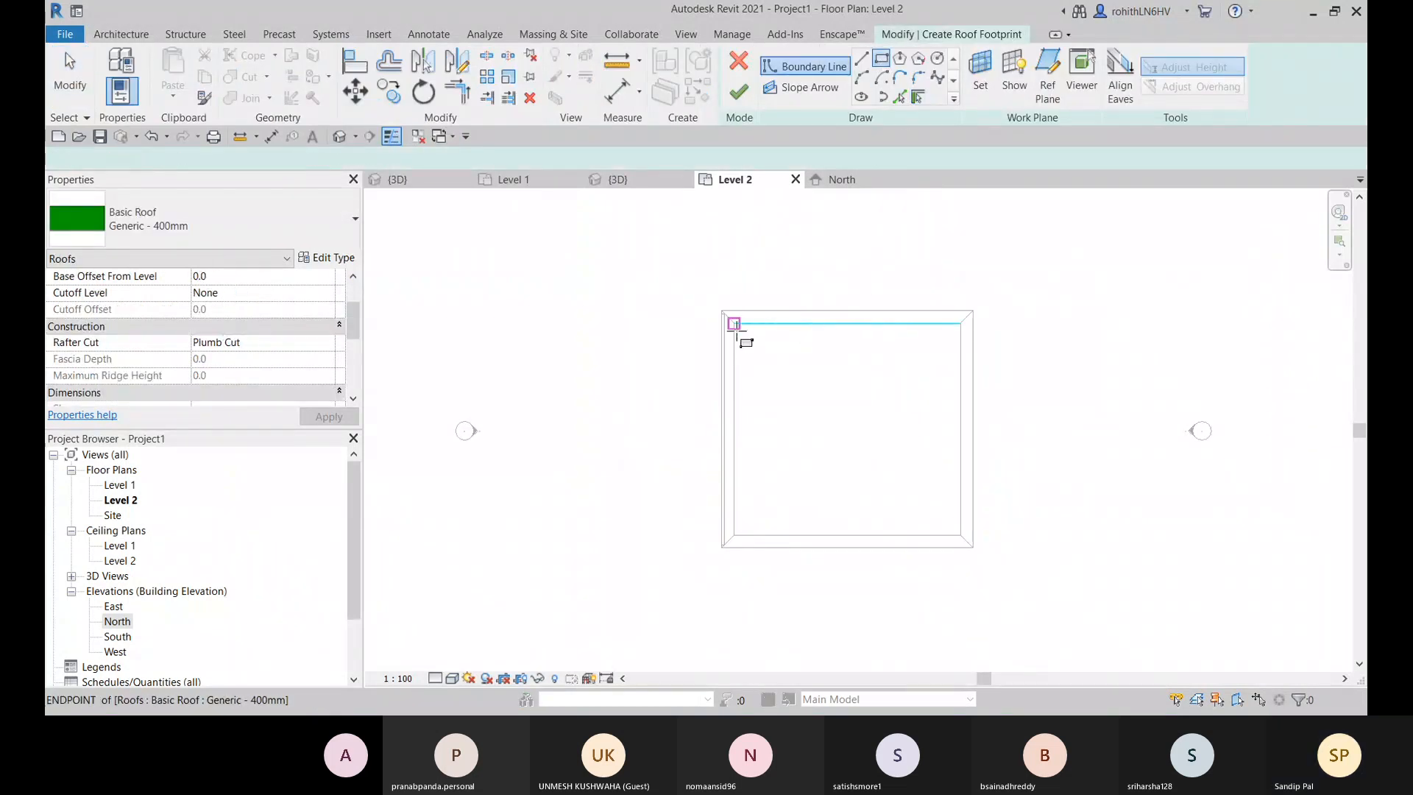
left_click(734, 324)
left_click(961, 536)
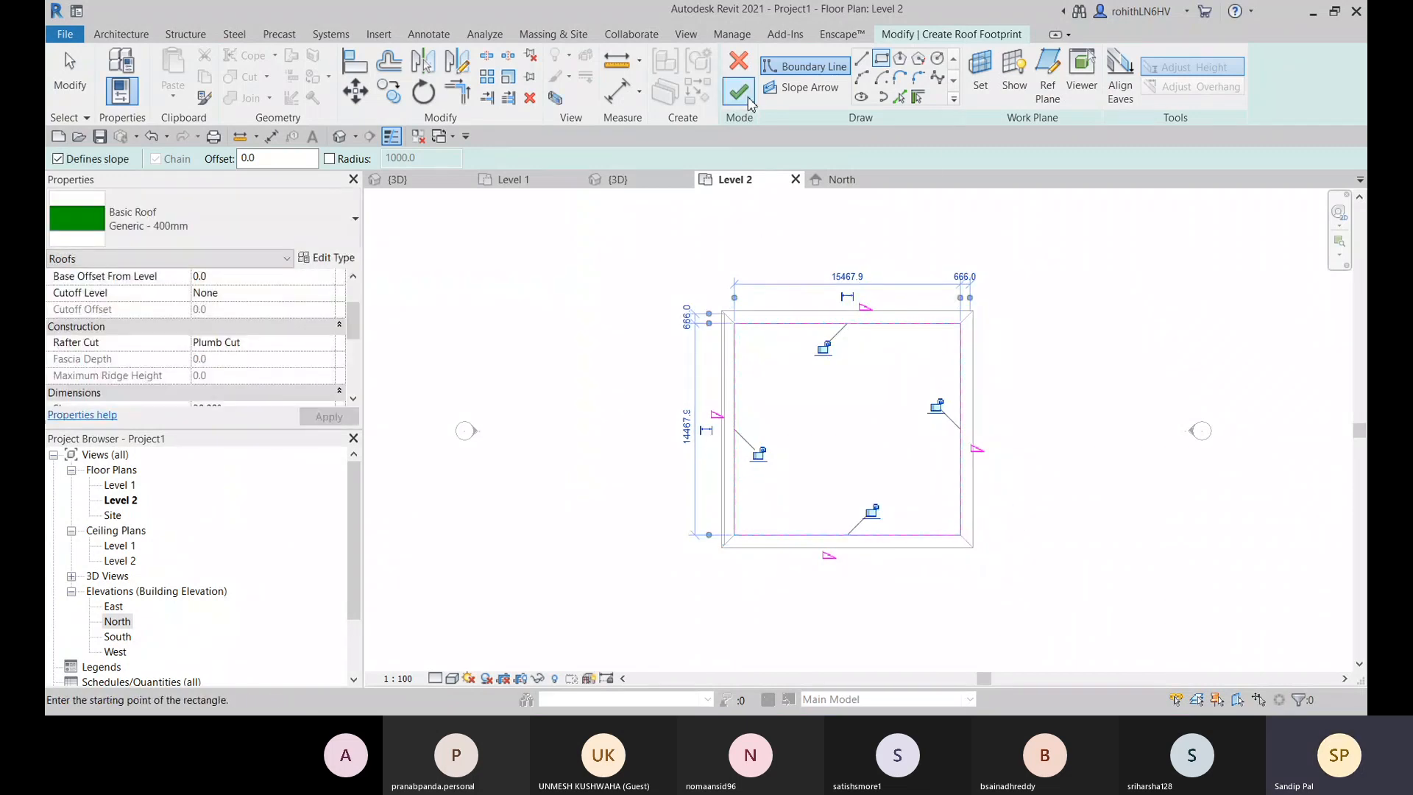
left_click(740, 93)
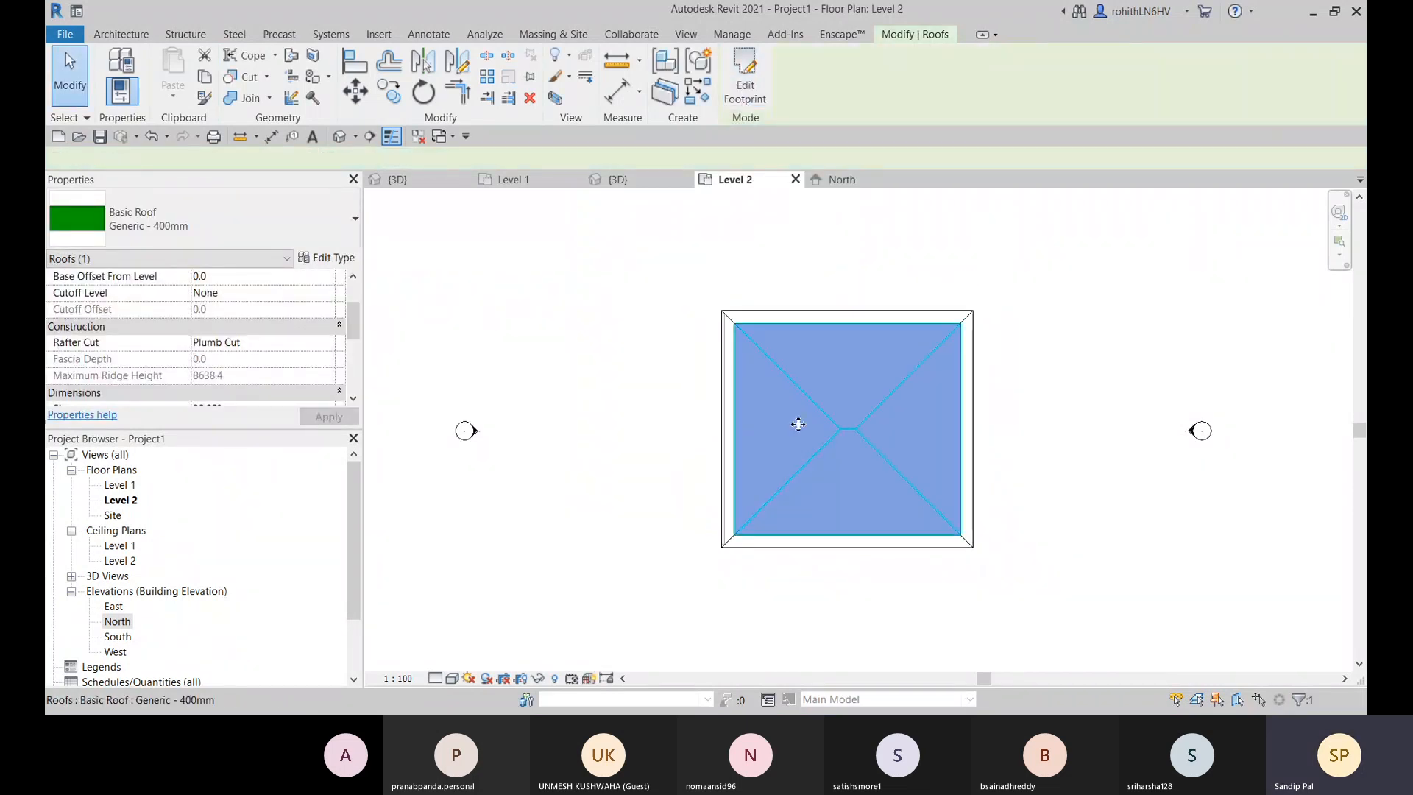
Step: Raise the new inner roof to a base offset of 500 from Level 2 and check its fit in the North elevation
left_click(839, 179)
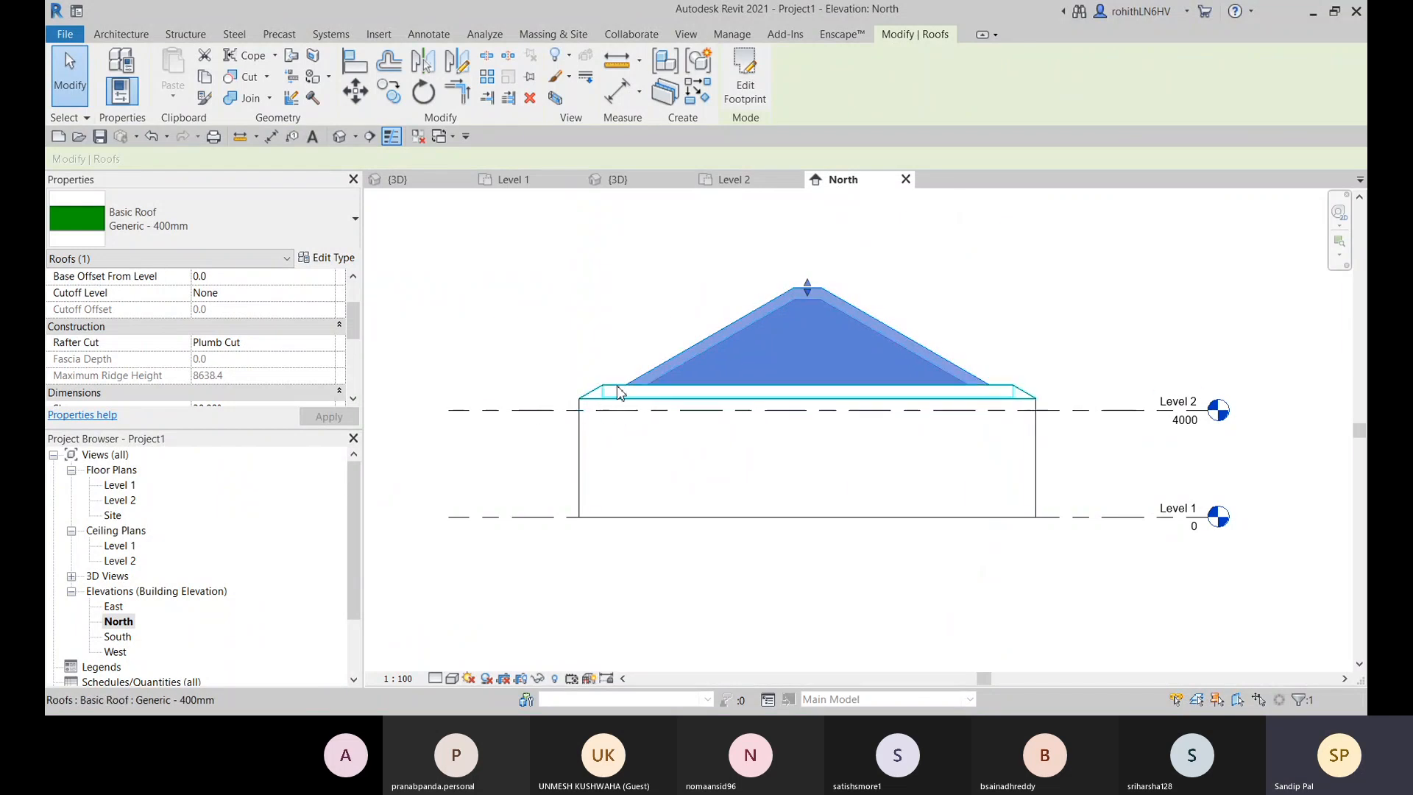
scroll(136, 316, "up", 3)
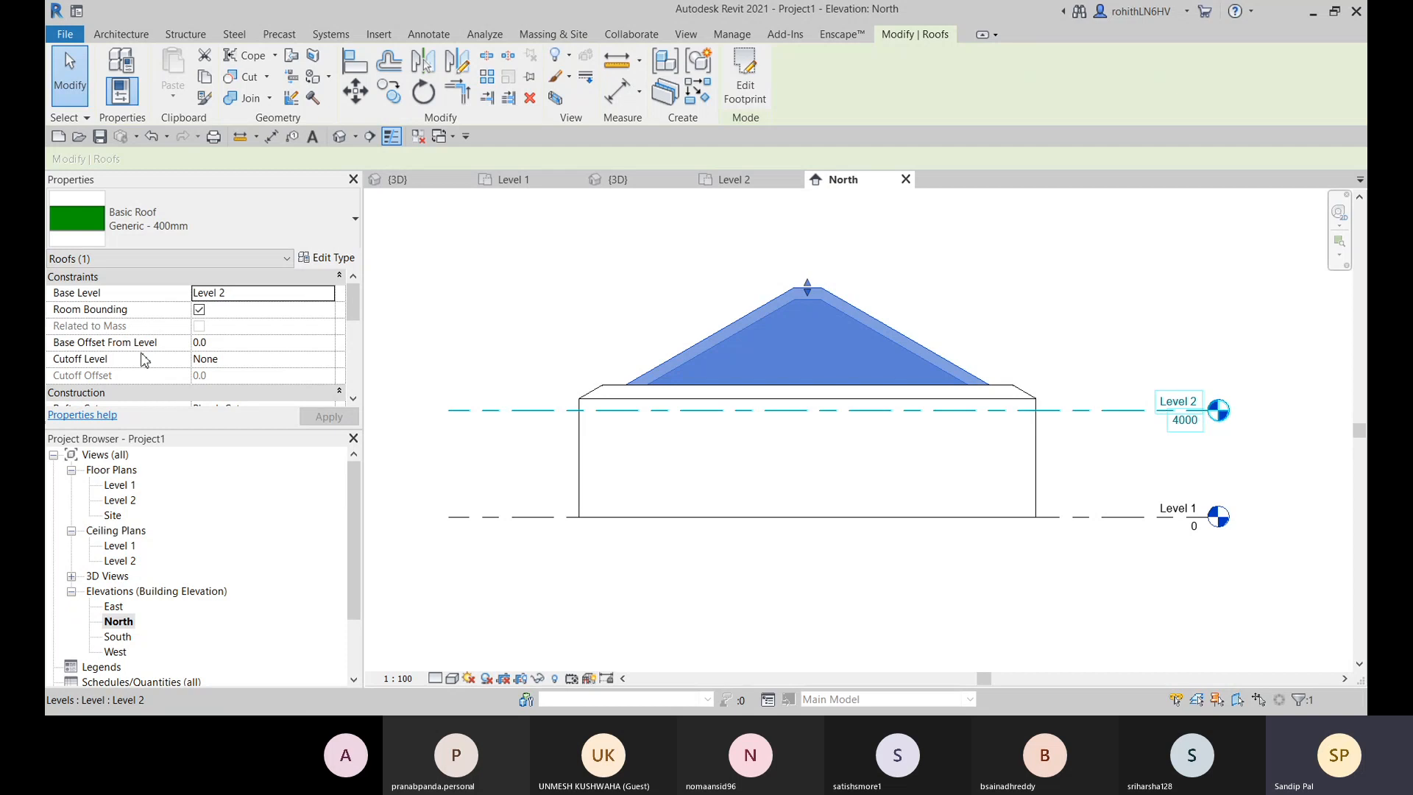
left_click(220, 342)
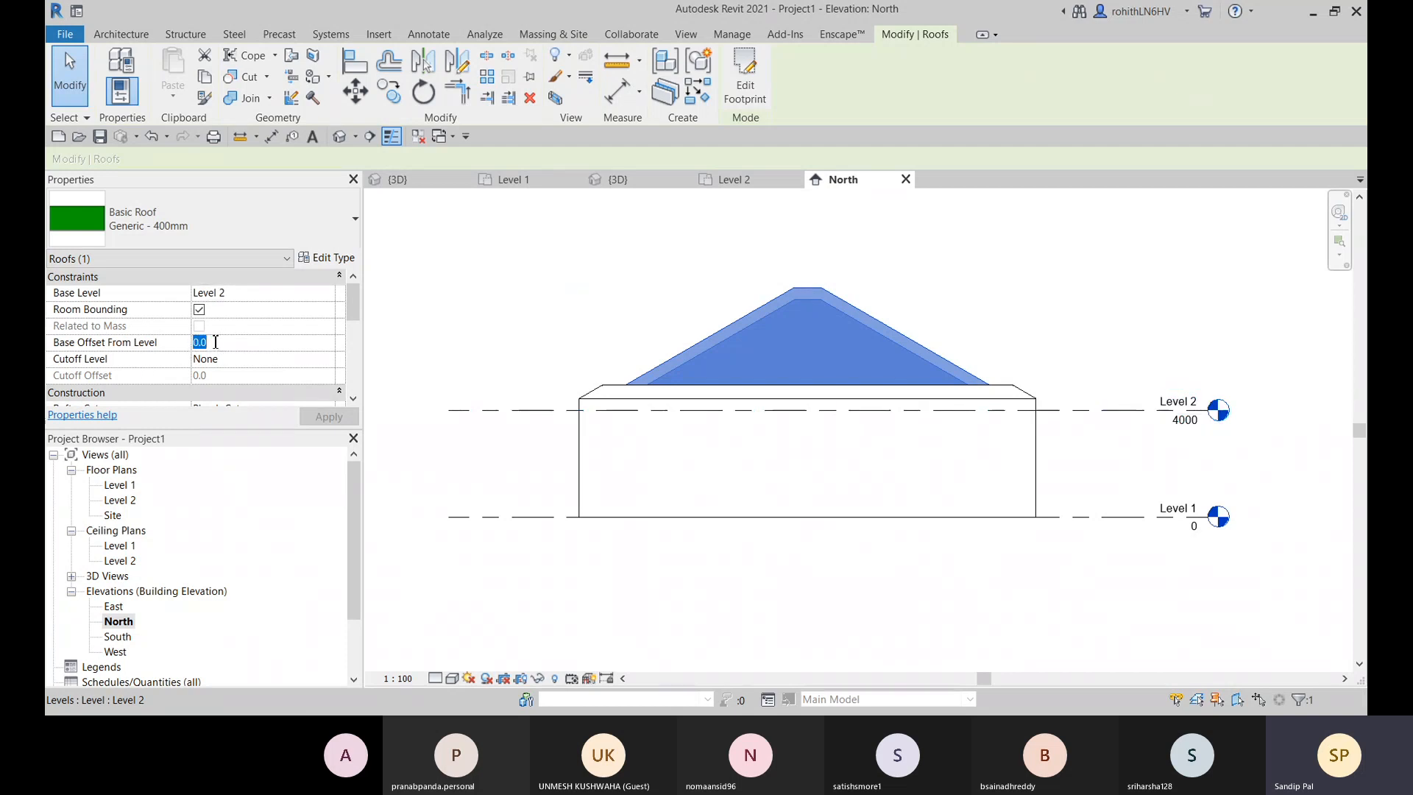
type("500")
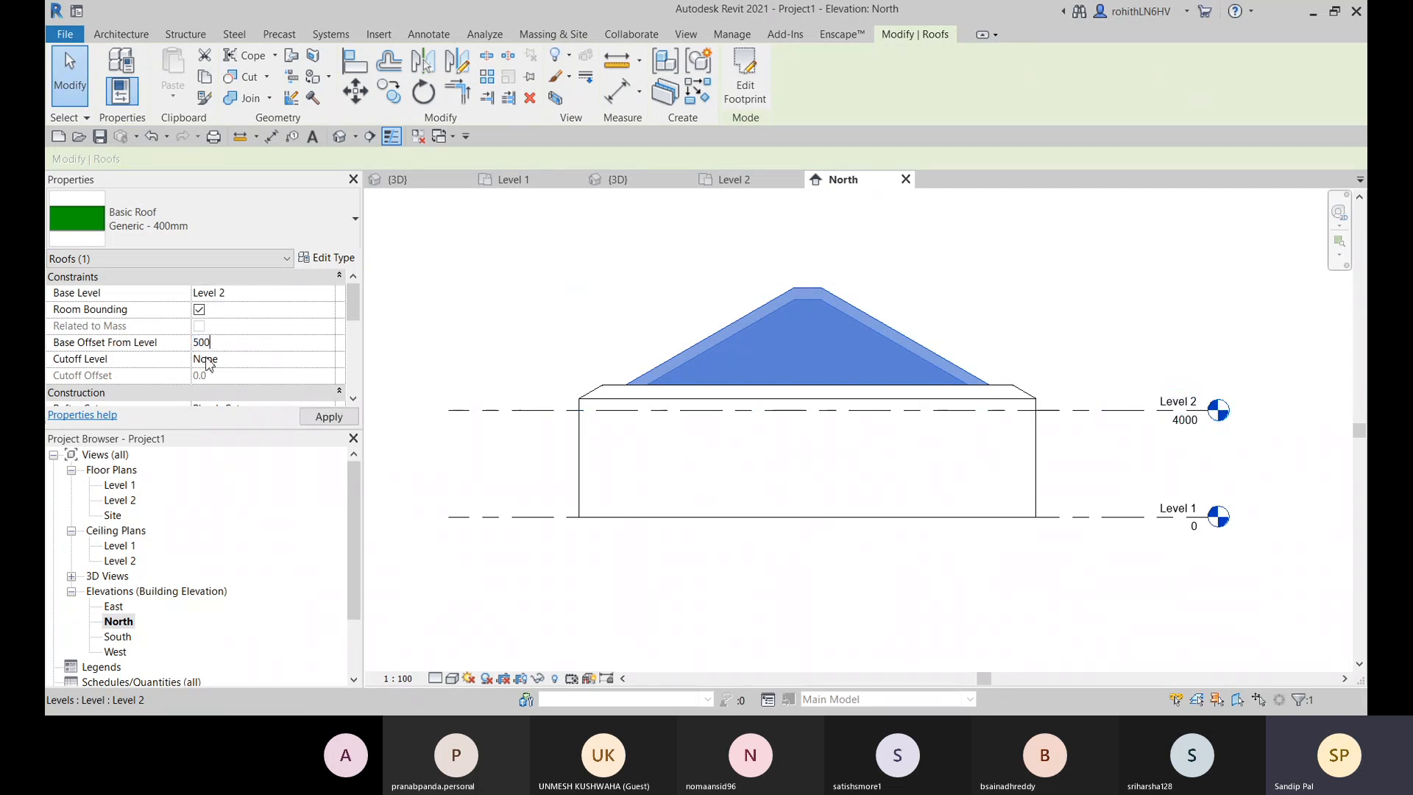
scroll(621, 395, "up", 2)
scroll(588, 396, "up", 3)
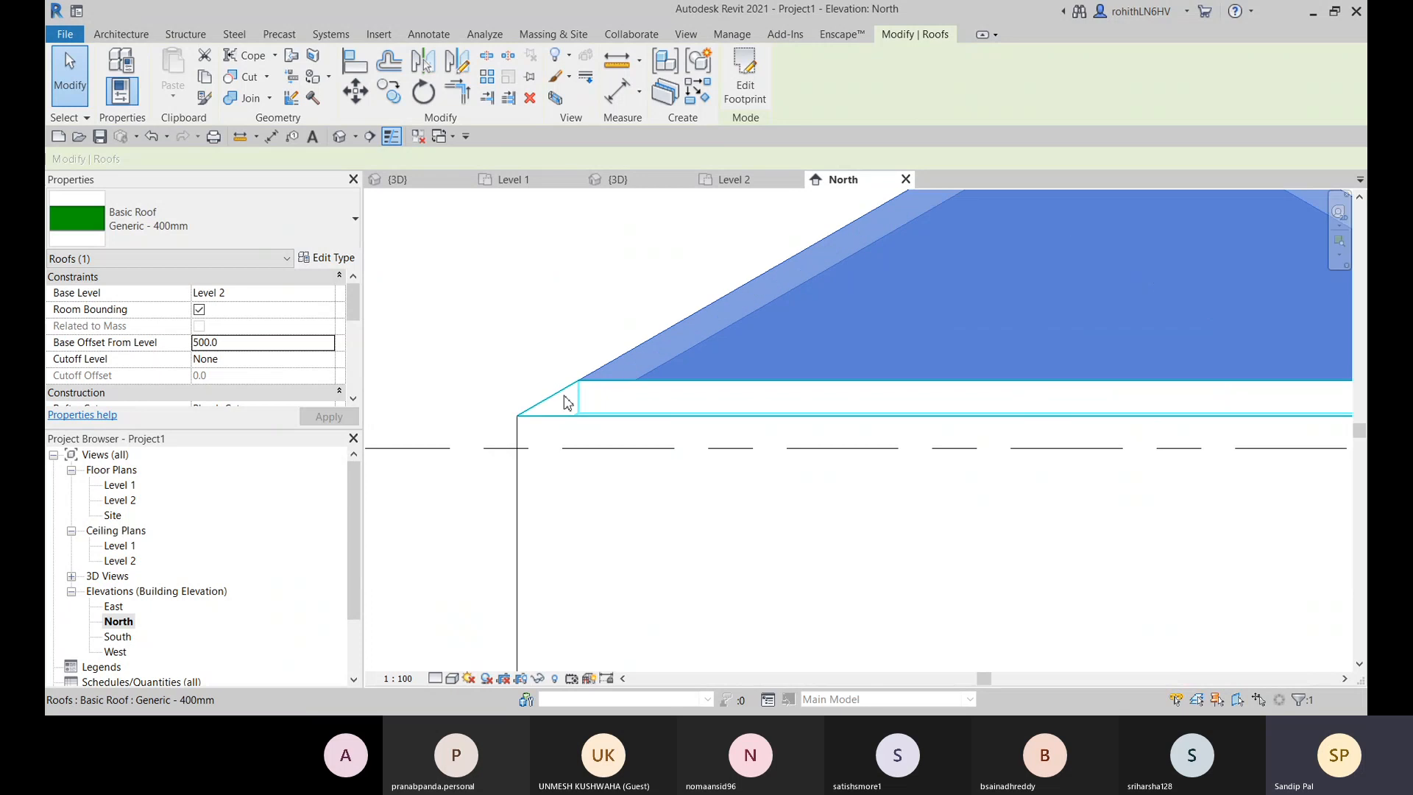
scroll(579, 397, "down", 4)
scroll(579, 397, "down", 2)
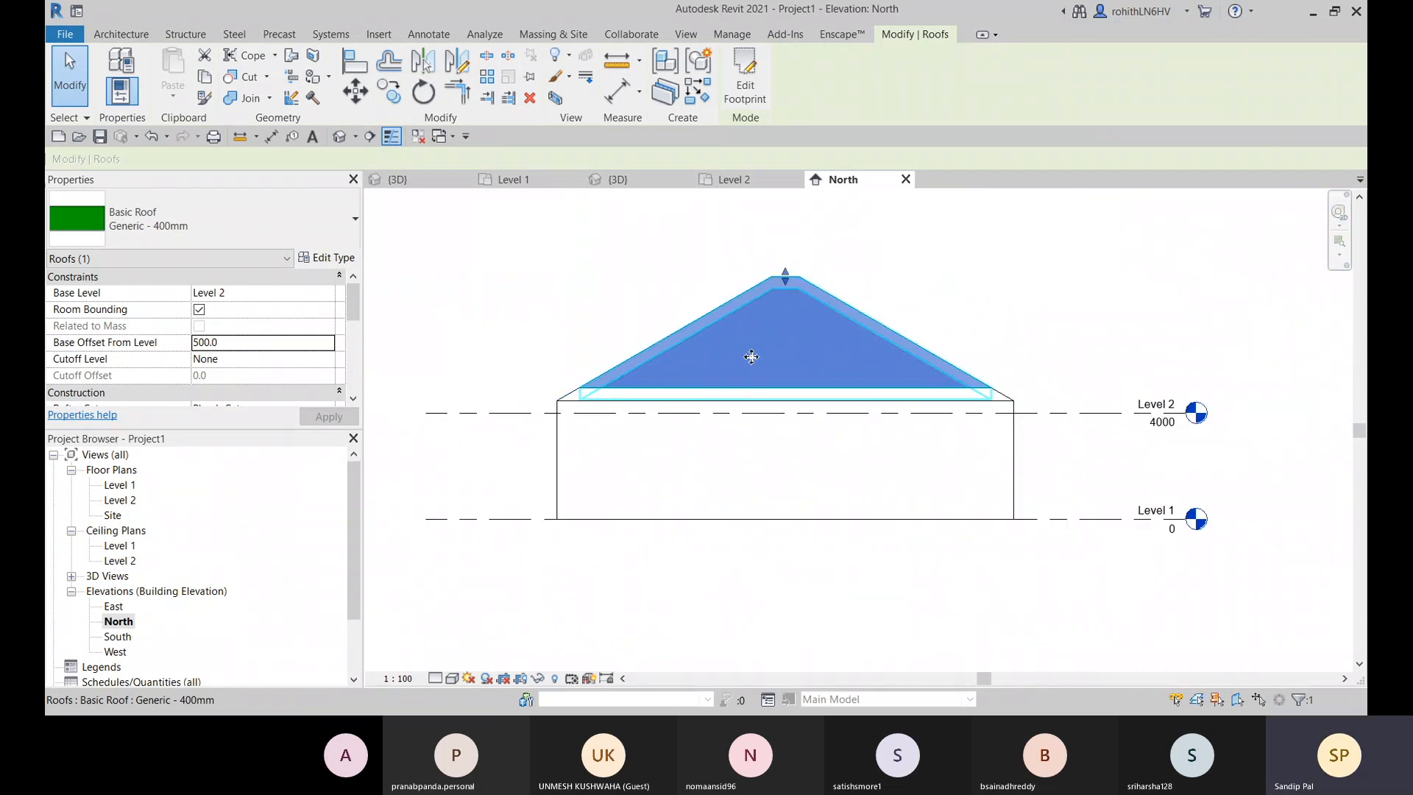
Step: Change the inner hip roof's type to Sloped Glazing in the 3D view
left_click(612, 179)
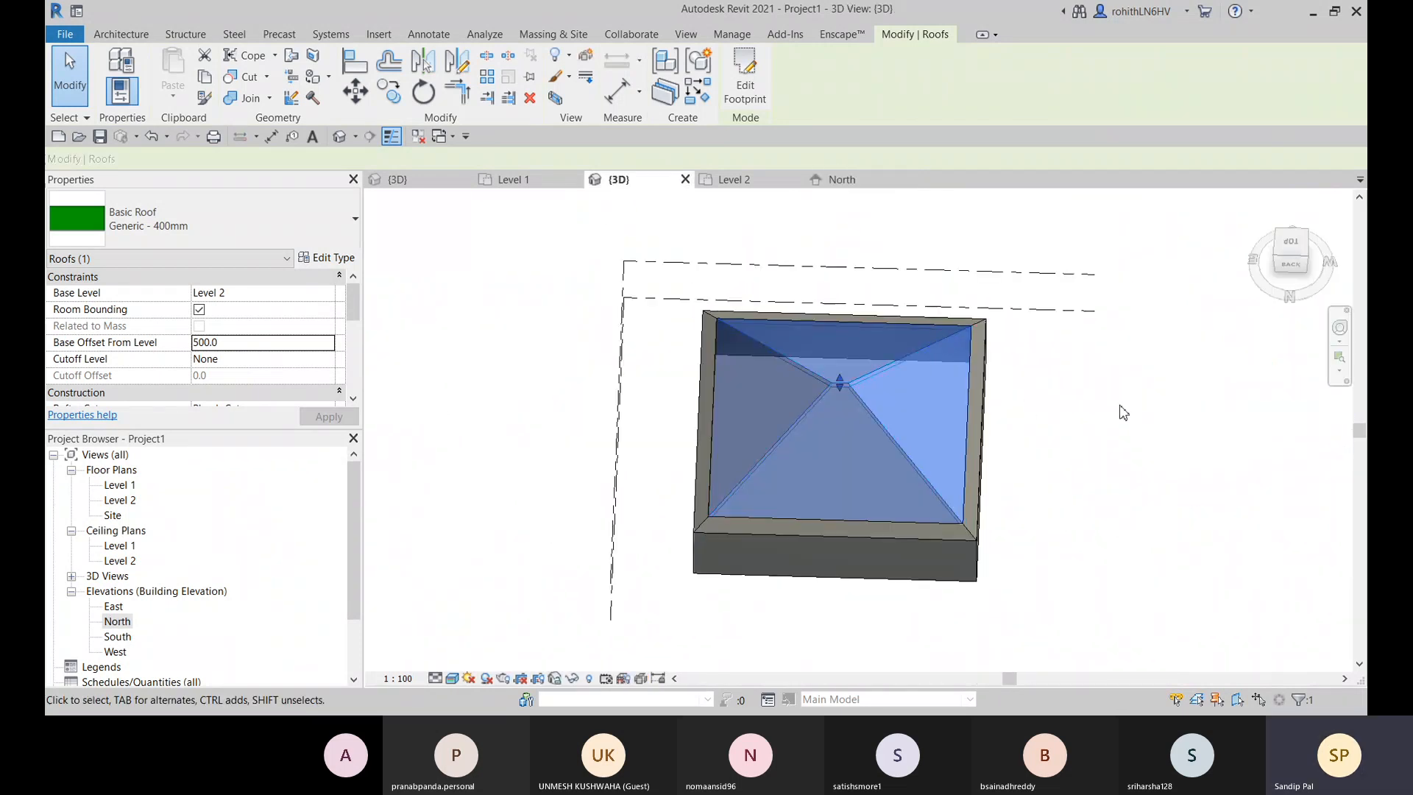
left_click(1119, 409)
scroll(845, 445, "up", 3)
left_click(796, 460)
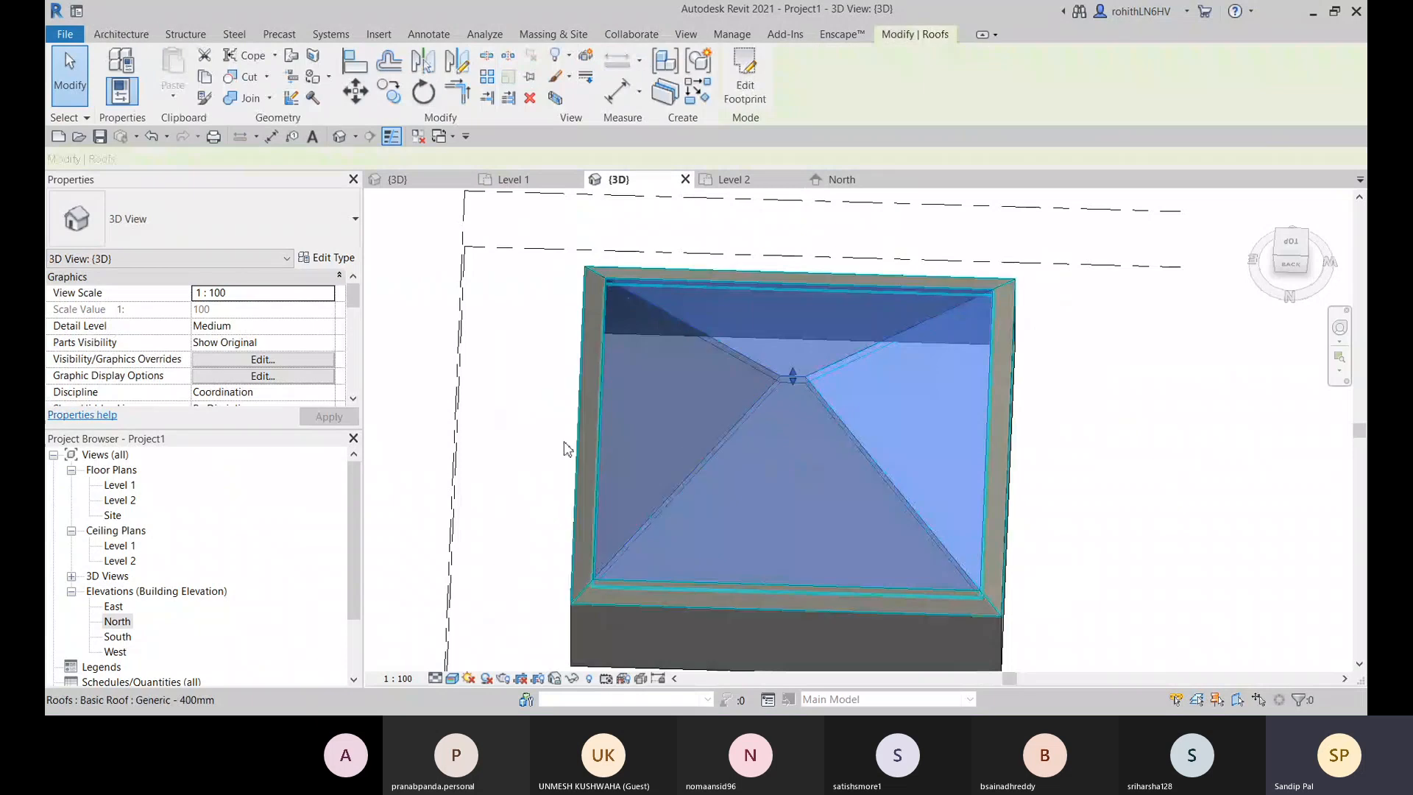
left_click(282, 245)
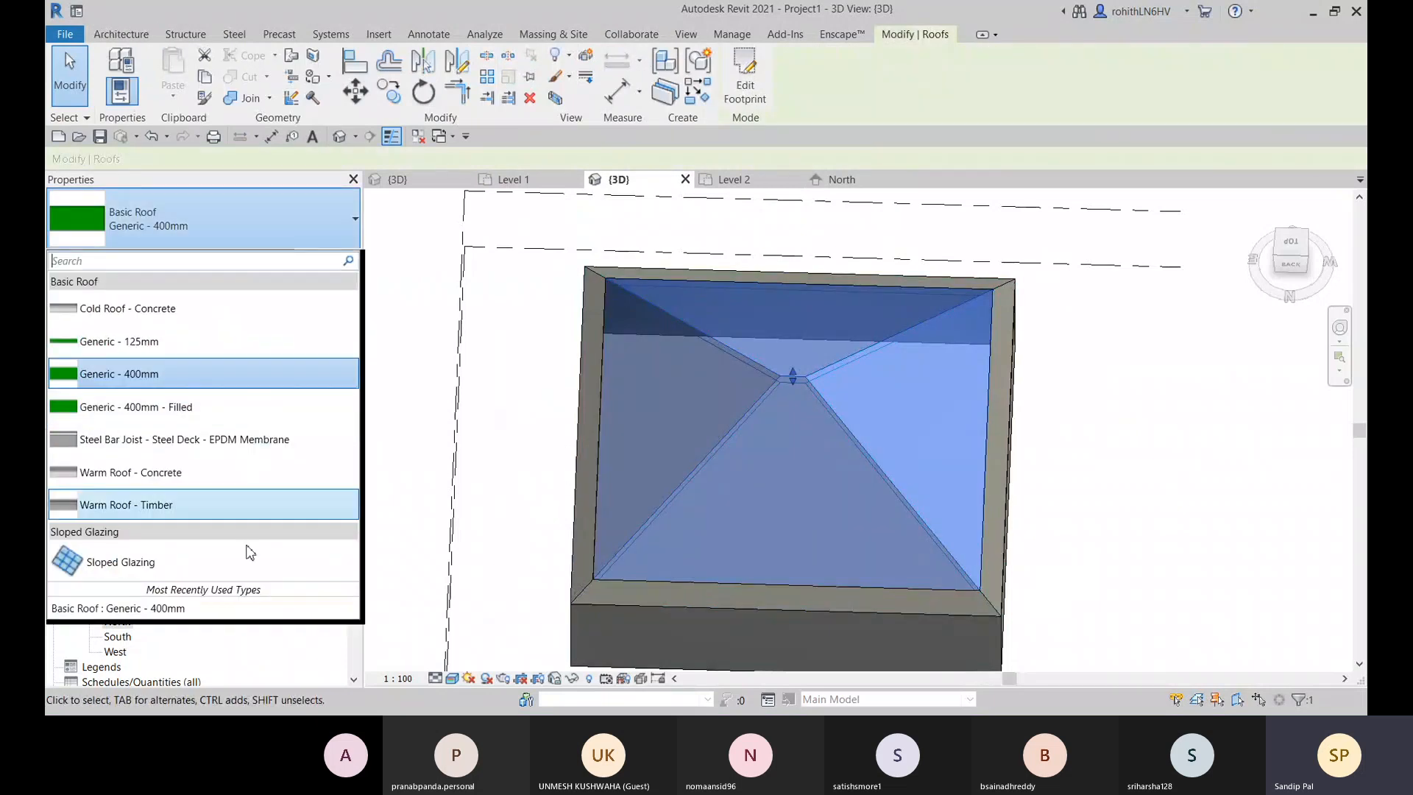
left_click(180, 566)
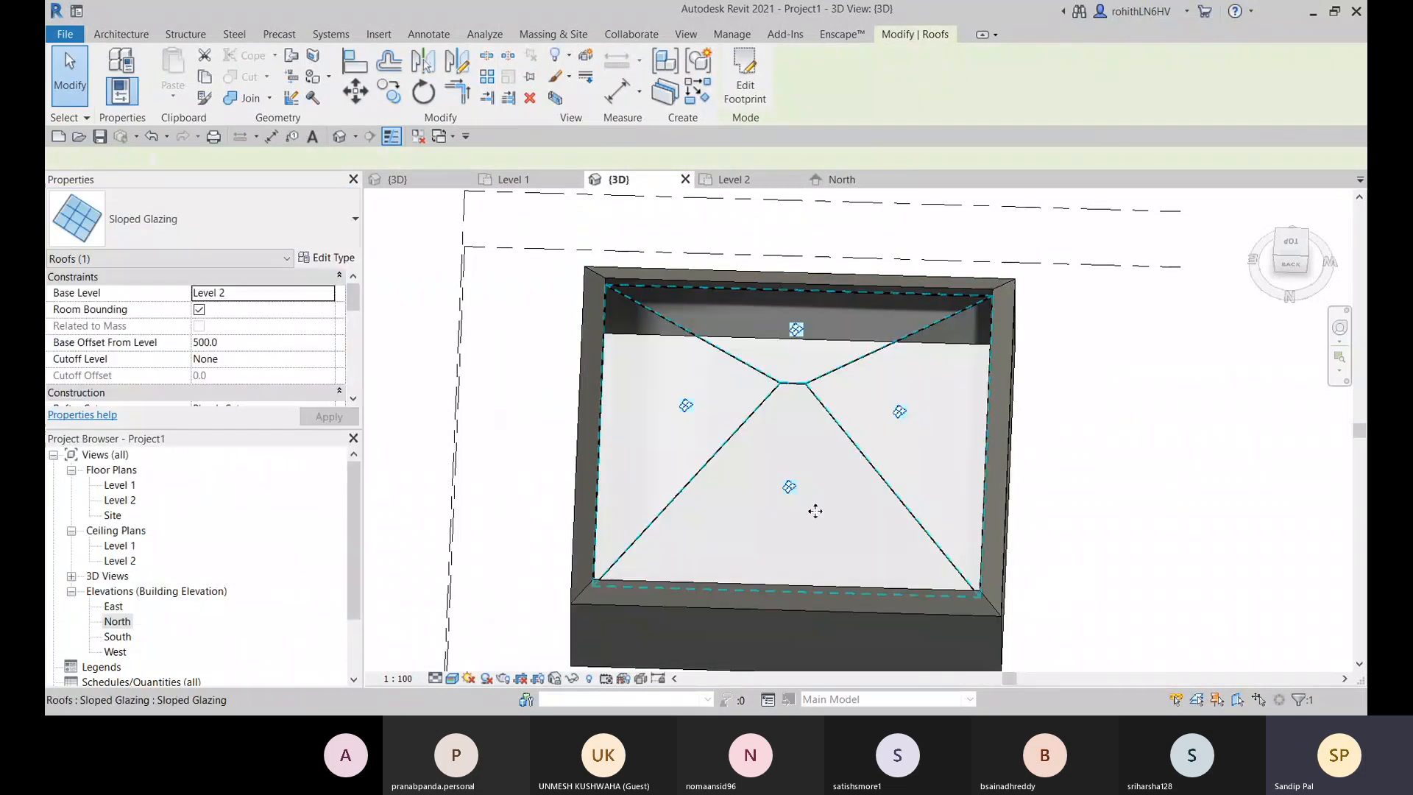
Step: Examine how the sloped-glazing roof sits in the opening of the cut-off roof from above and from the side
left_click(1079, 467)
middle_click_drag(977, 506, 662, 448, "shift")
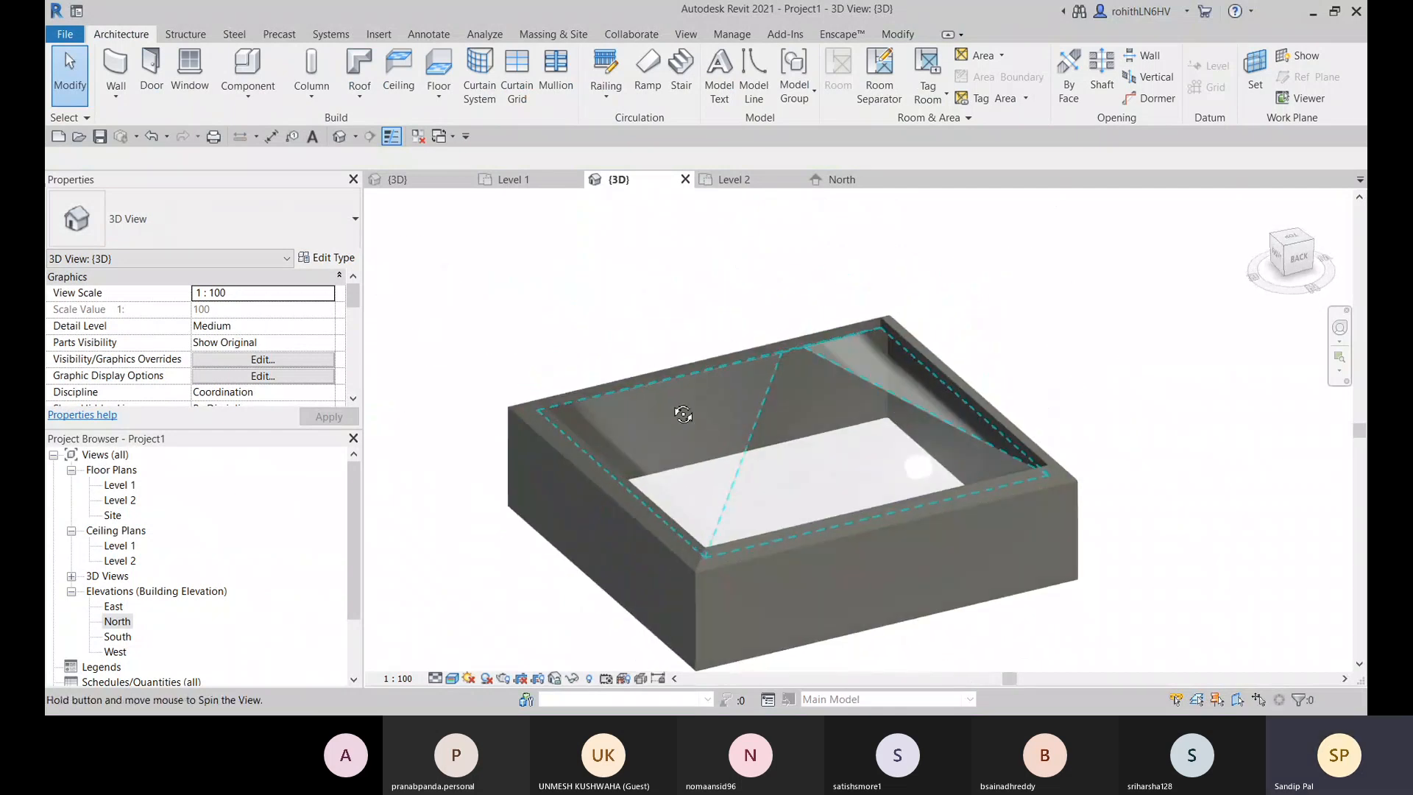
scroll(578, 431, "up", 5)
middle_click_drag(657, 443, 737, 362, "shift")
scroll(514, 474, "down", 1)
scroll(595, 438, "down", 1)
middle_click_drag(585, 480, 717, 444)
scroll(655, 425, "up", 4)
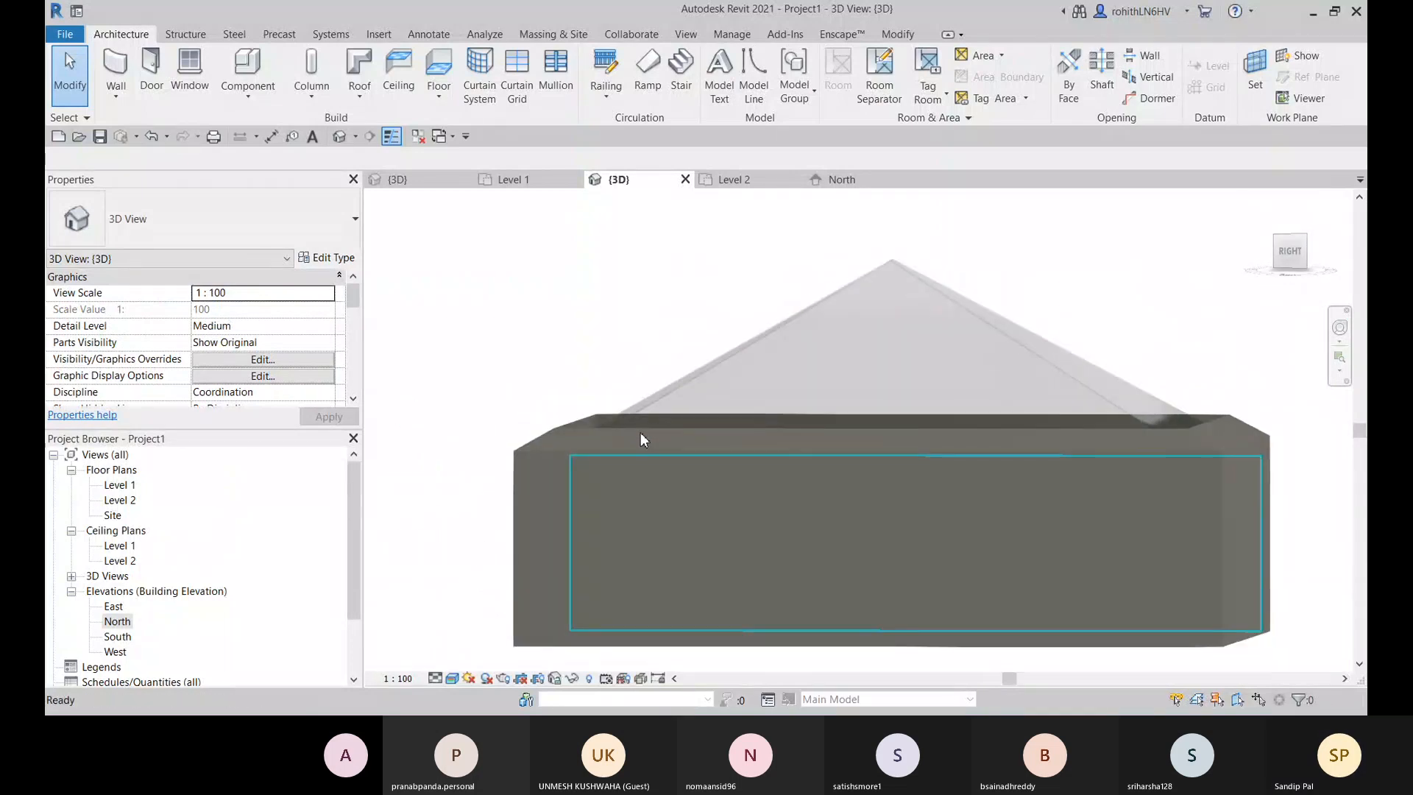
scroll(641, 431, "down", 2)
Step: Raise the sloped-glazing roof to a base offset of 1000 from Level 2 and check its fit along the opening's edge
left_click(714, 379)
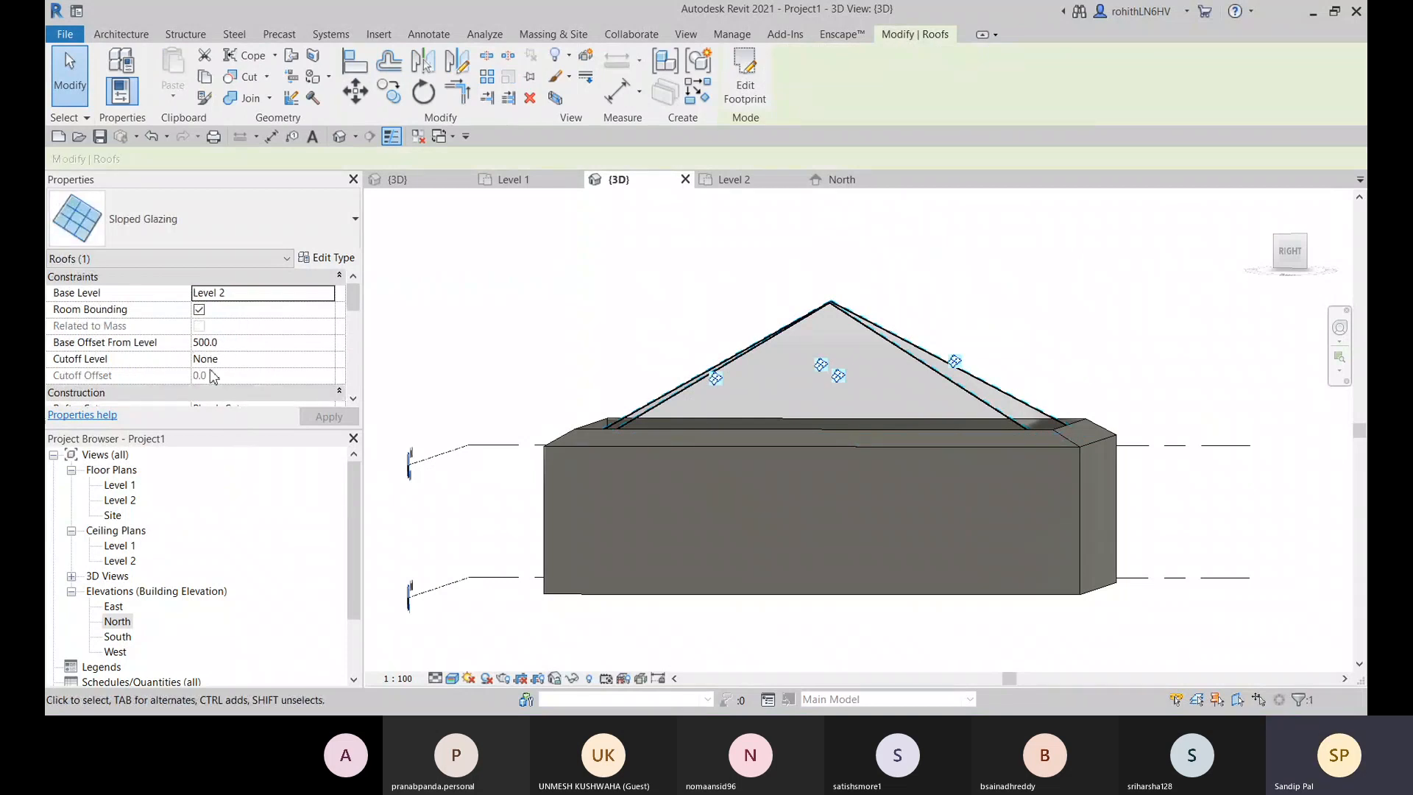
middle_click_drag(1066, 466, 1052, 533, "shift")
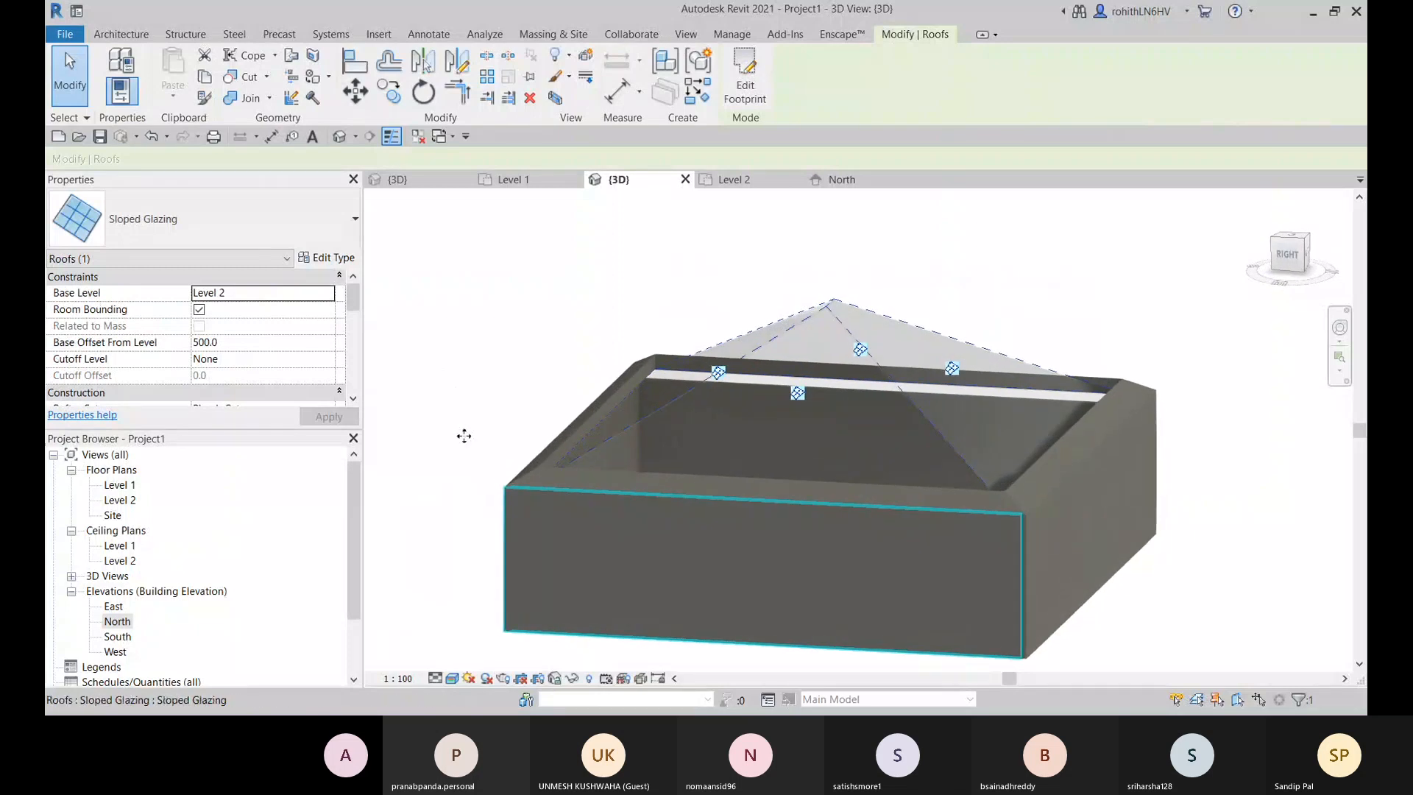
left_click(231, 345)
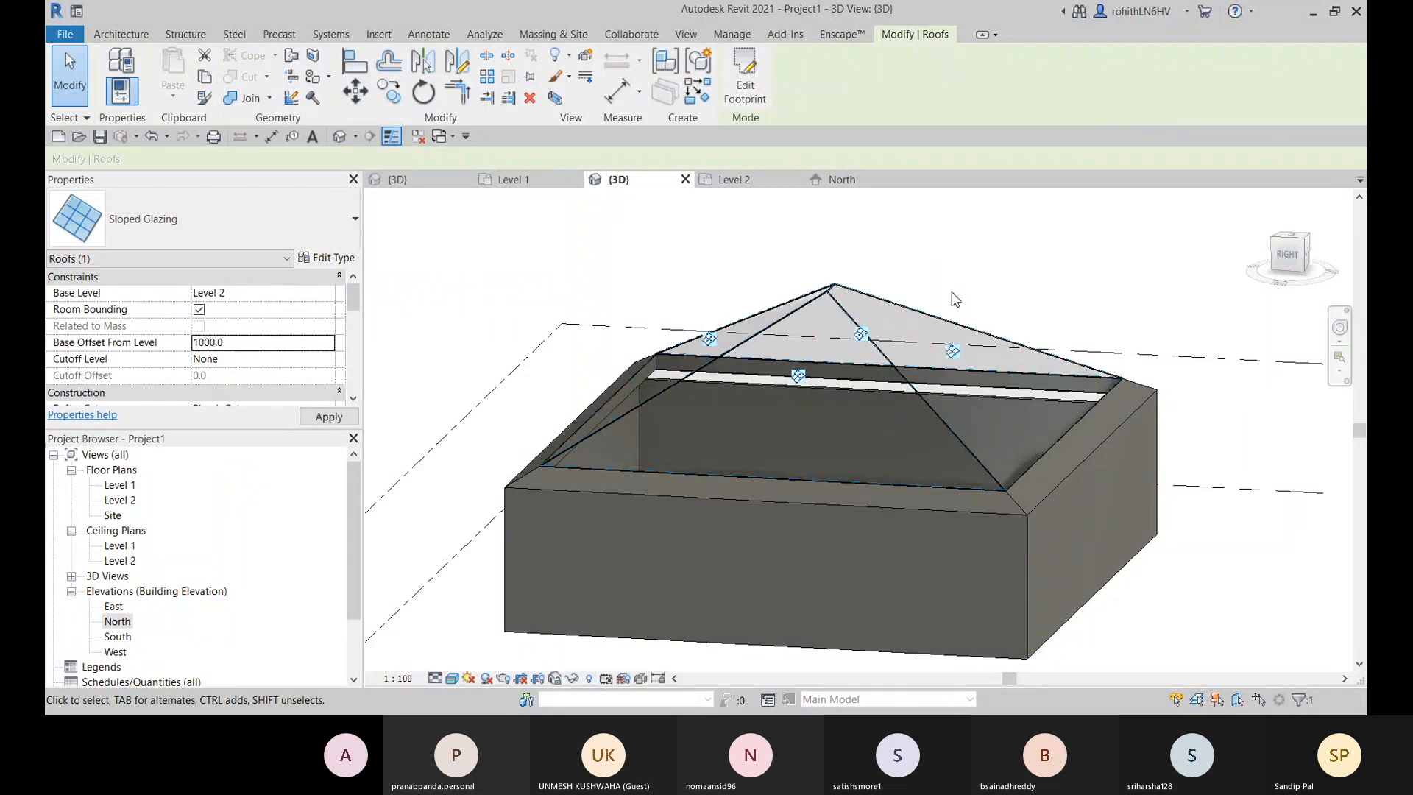
scroll(684, 479, "up", 5)
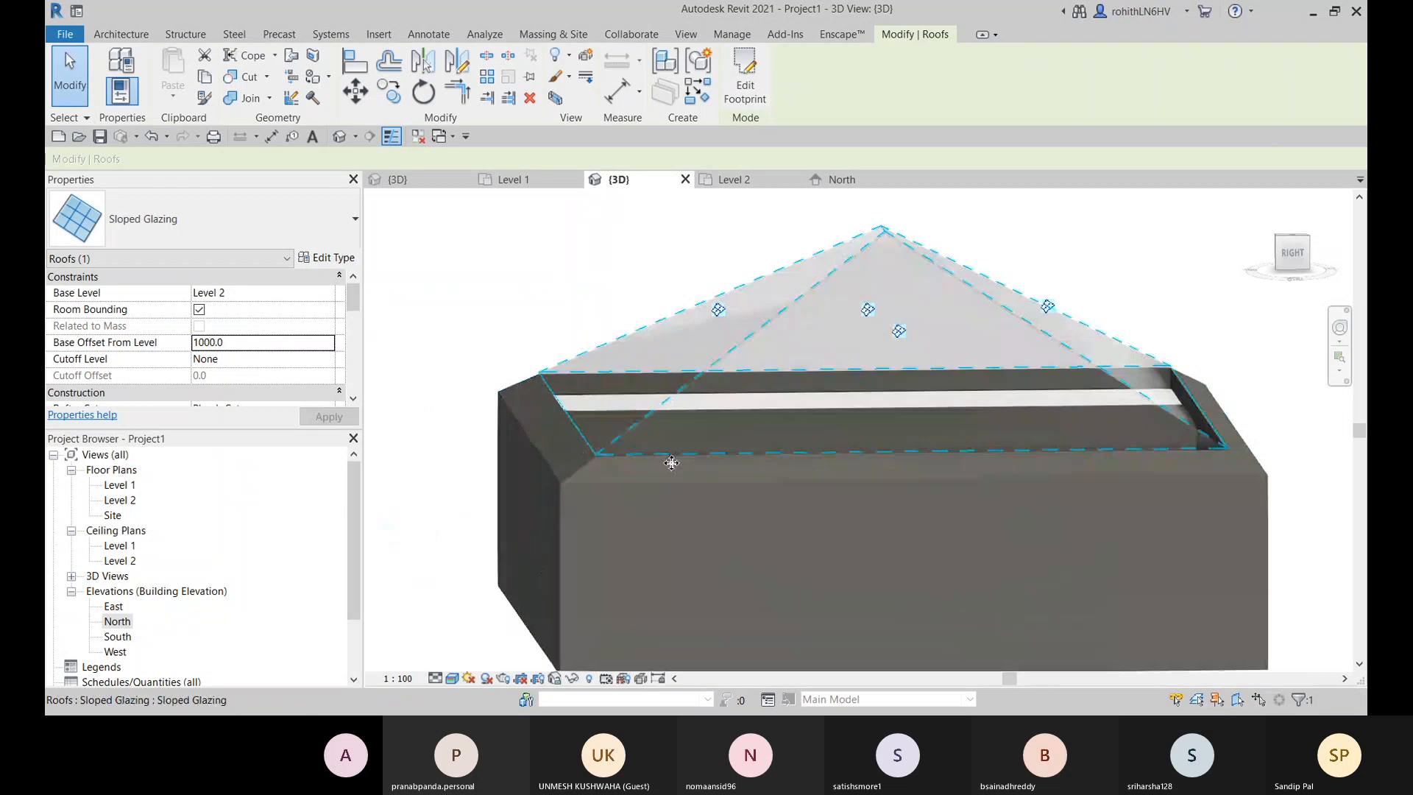
Step: Place curtain grid lines across all segments of the sloped glazing: one down the middle of a slope and one horizontally midway up the adjacent slope
middle_click_drag(669, 468, 957, 508, "shift")
scroll(638, 446, "down", 5)
key("Escape")
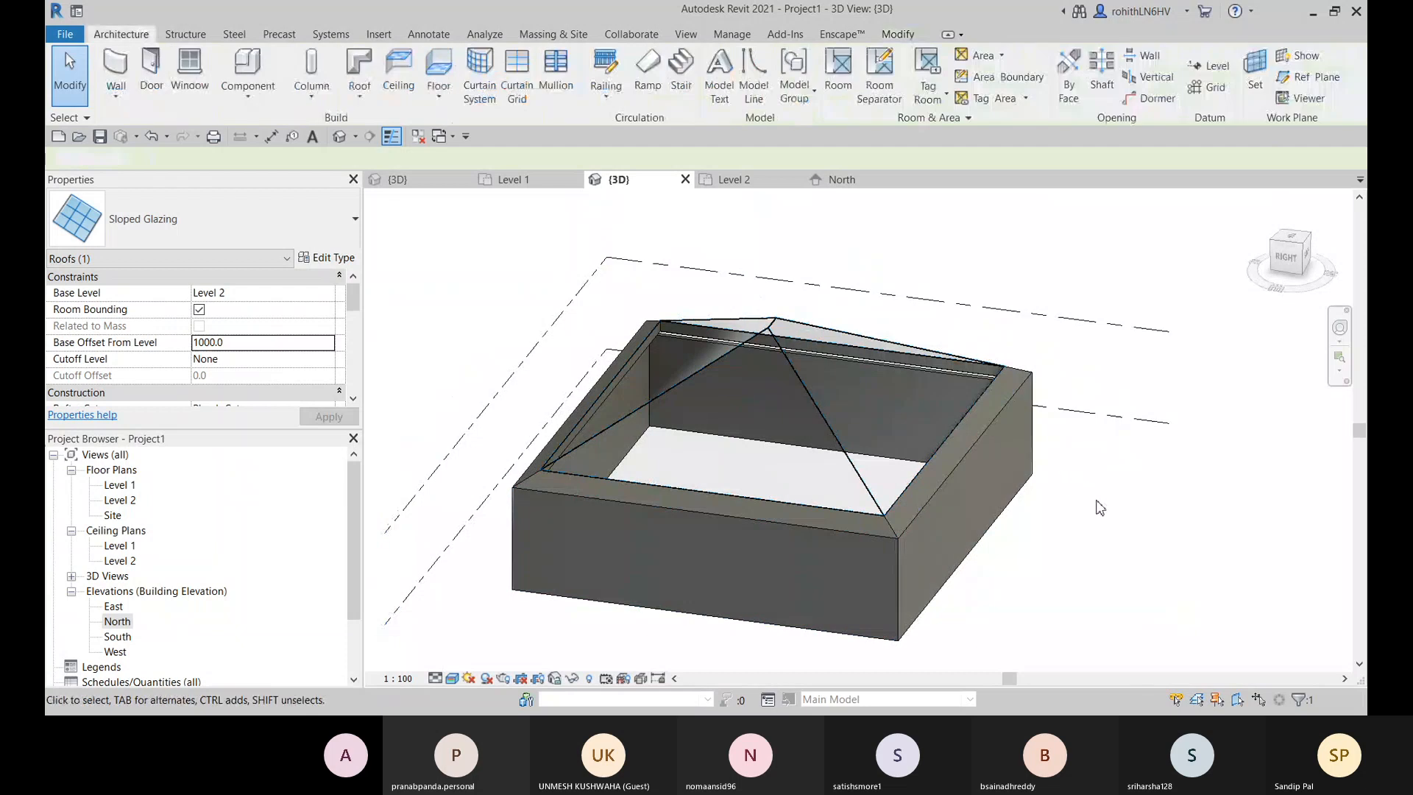
middle_click_drag(1098, 505, 757, 560, "shift")
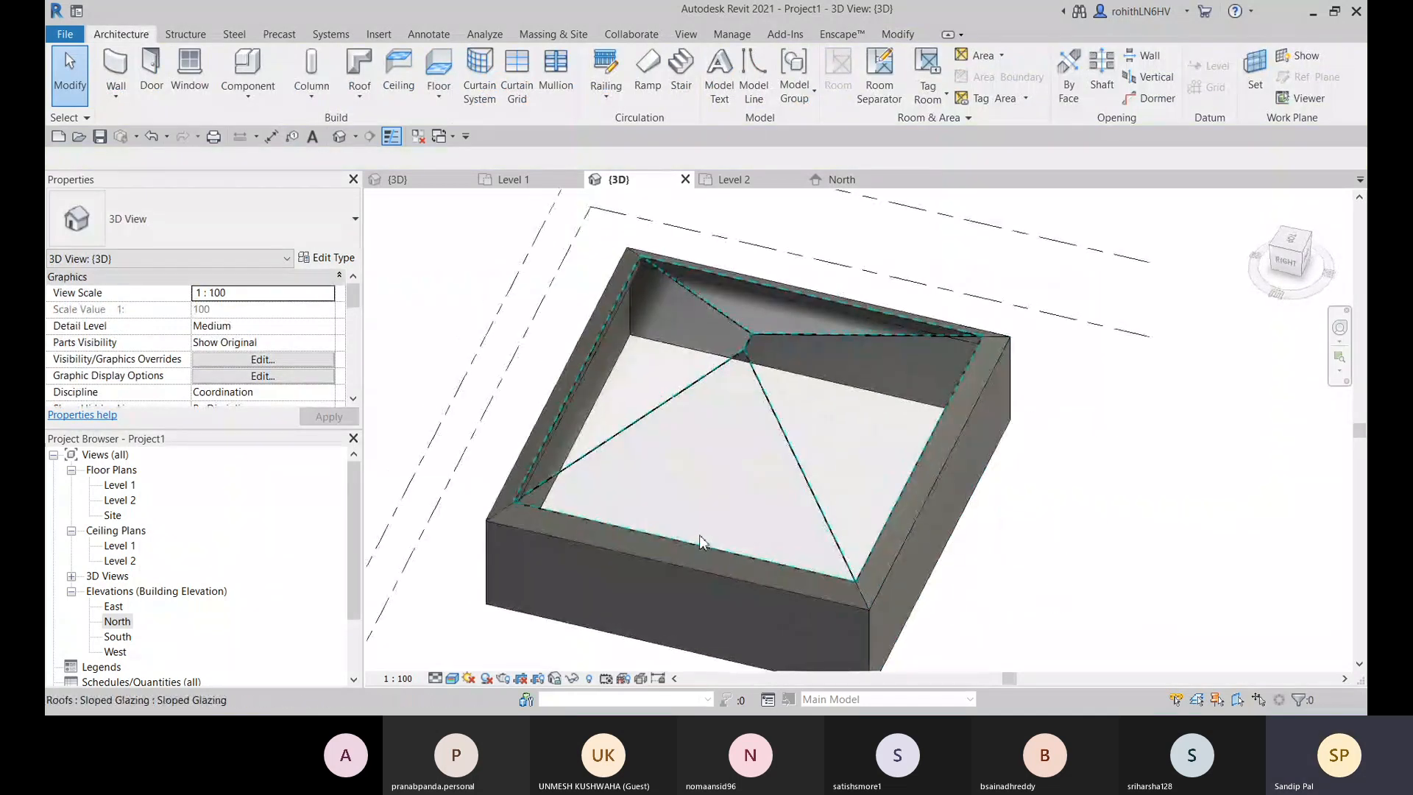
left_click(516, 81)
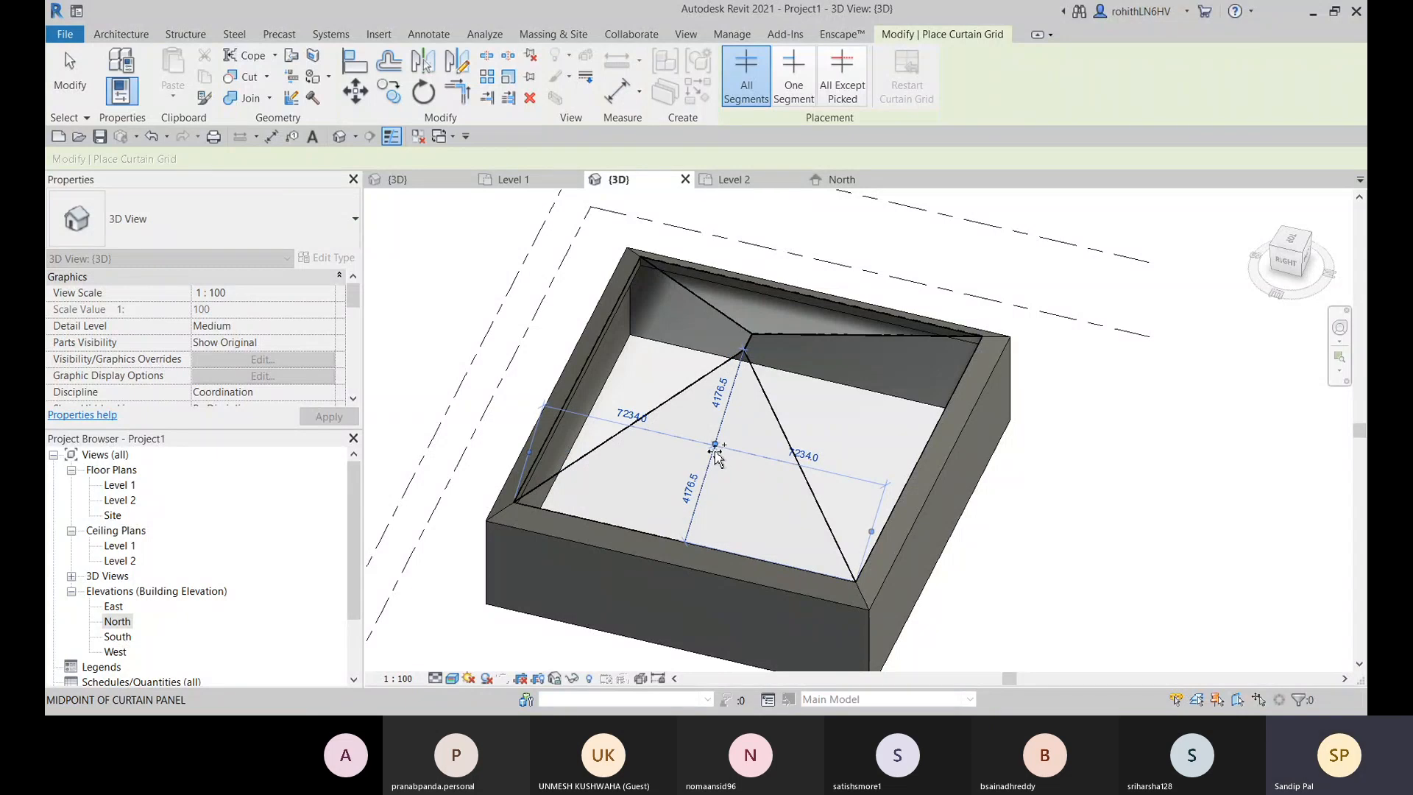
left_click(715, 447)
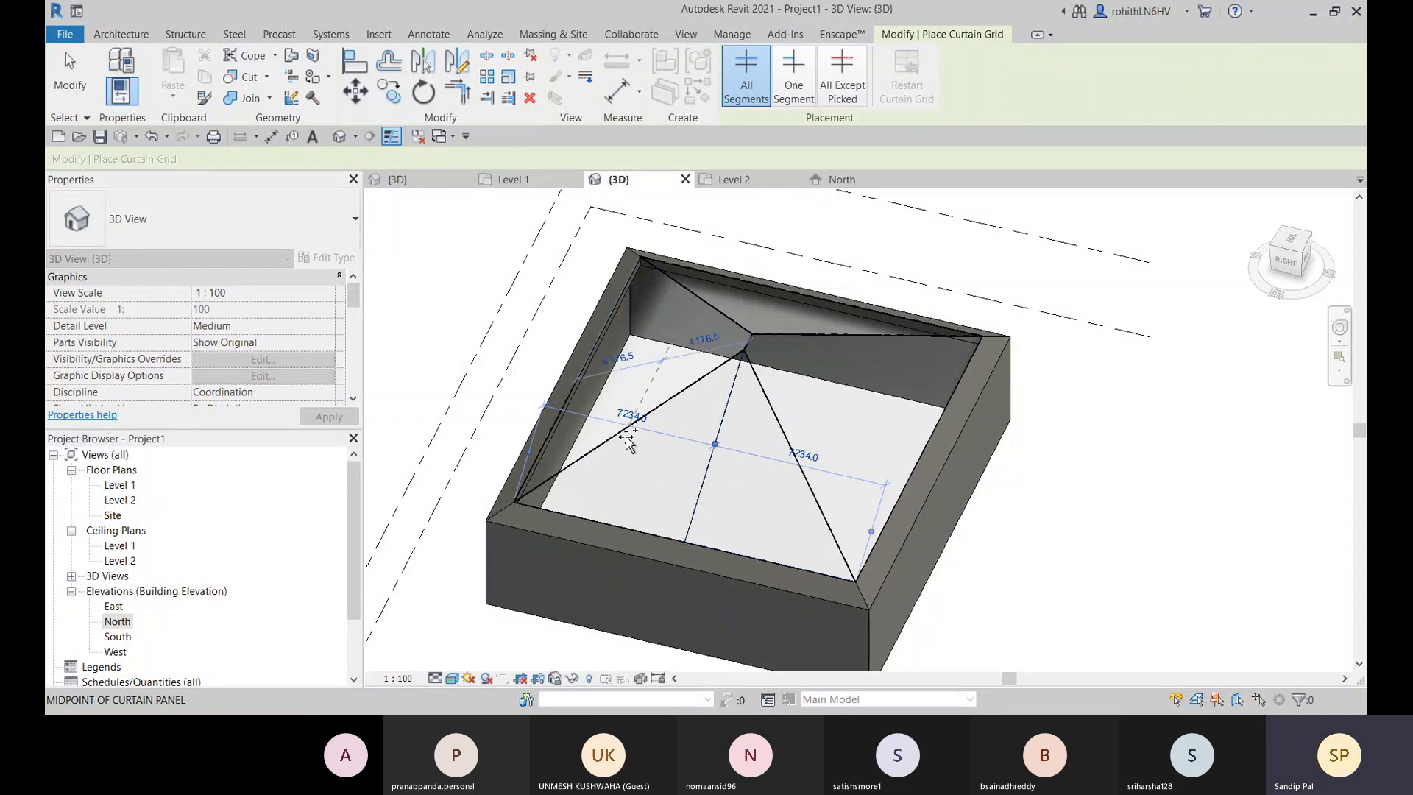
left_click(626, 440)
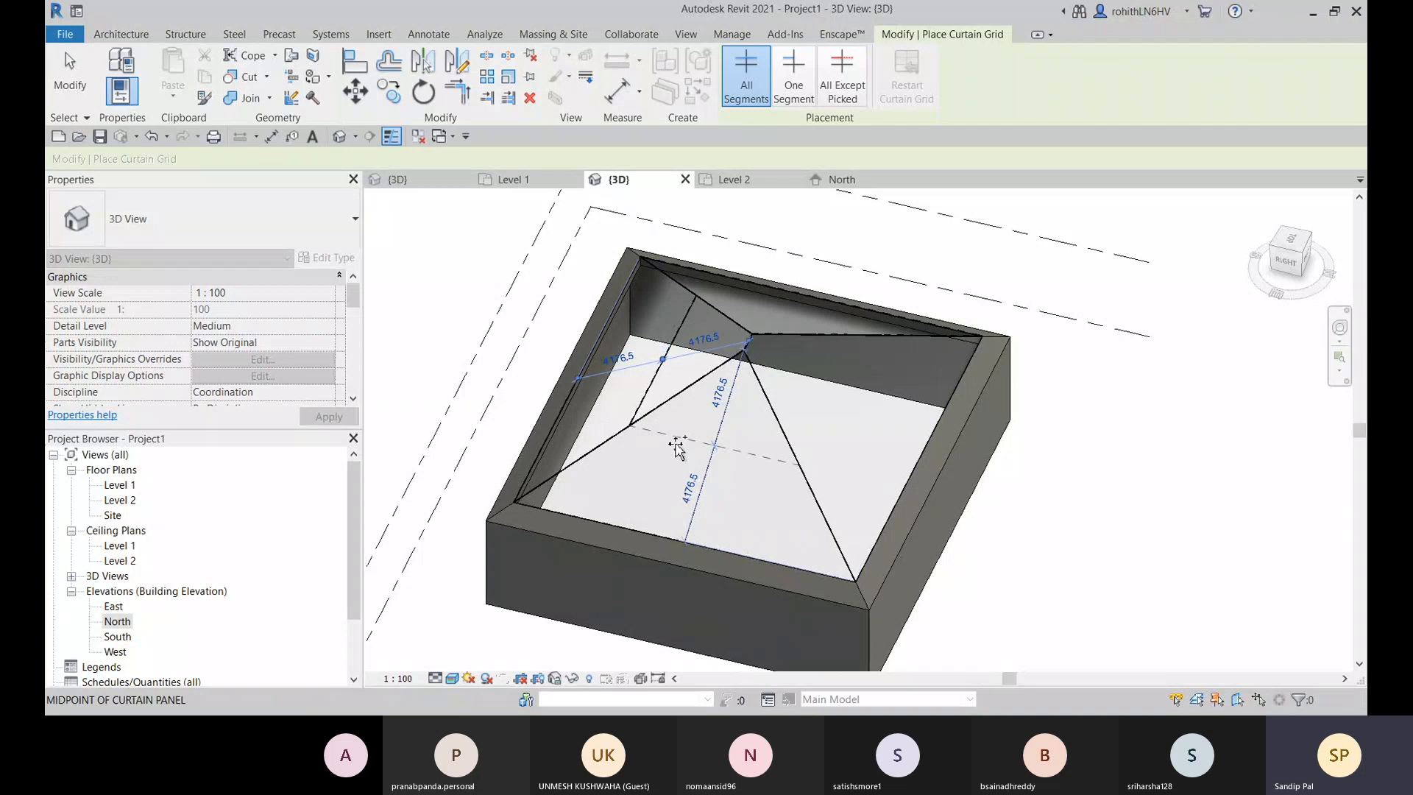
Step: Add horizontal curtain grid lines at mid-height, 4176.5 mm from the eaves, on the slope with the centre grid line and a neighbouring slope
key("Escape")
key("Escape")
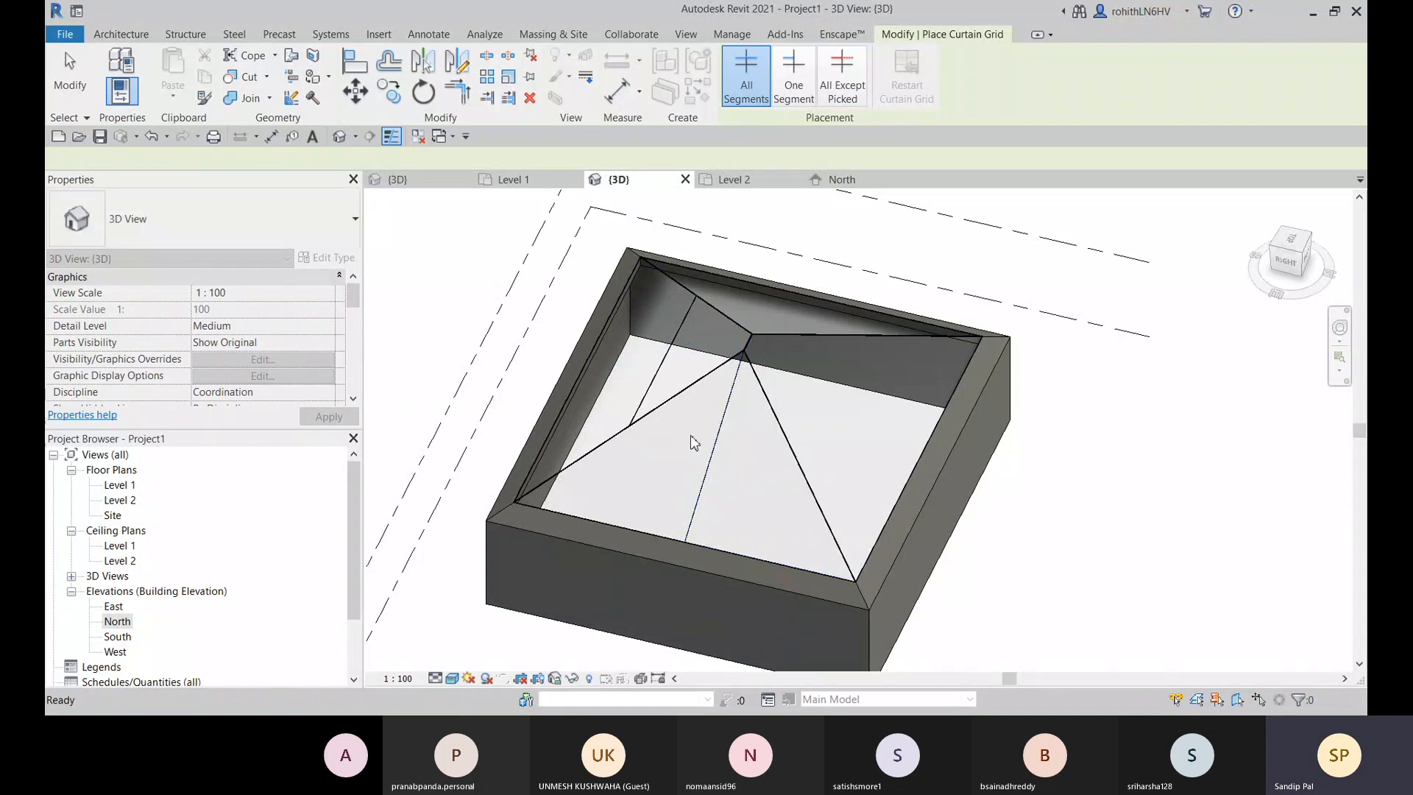
left_click(652, 440)
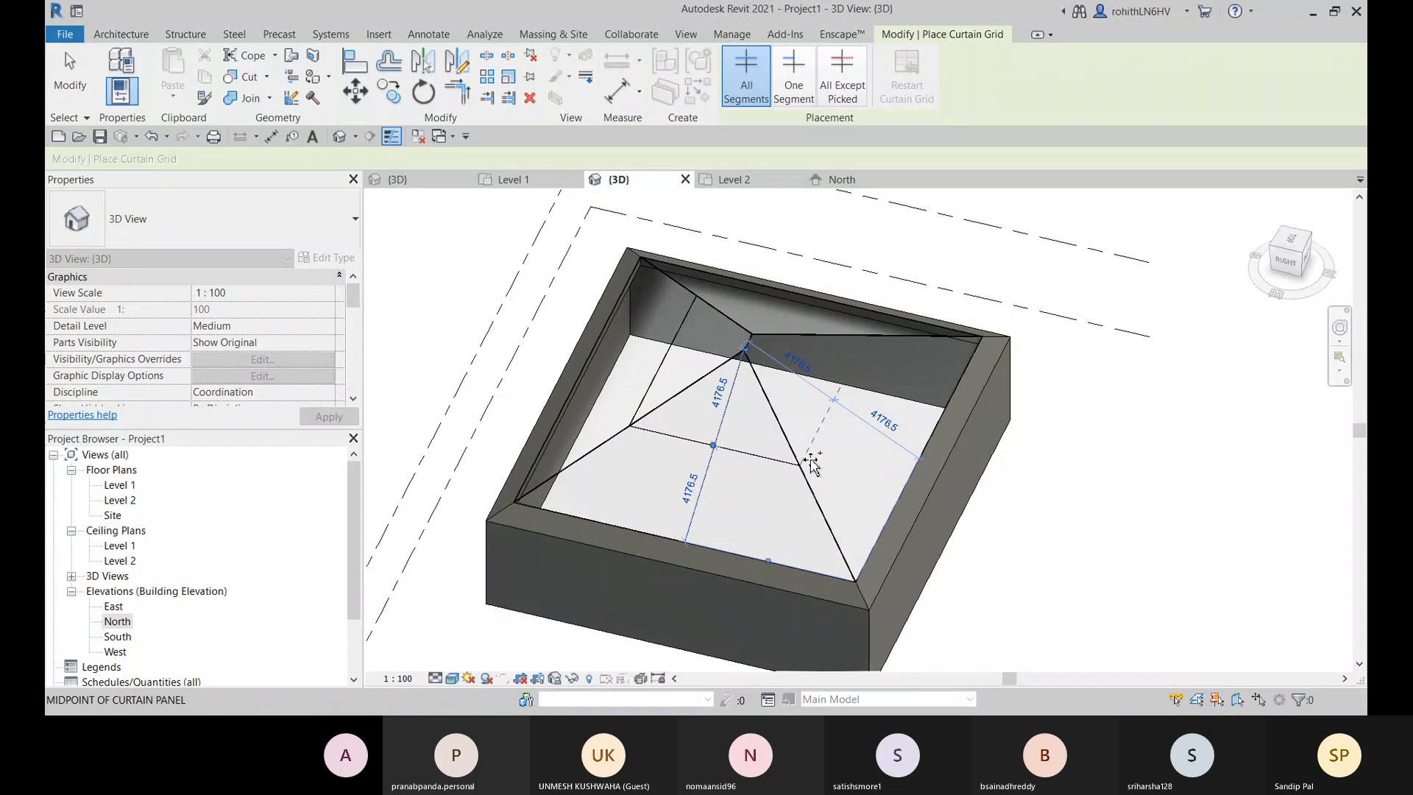
middle_click_drag(812, 471, 769, 495, "shift")
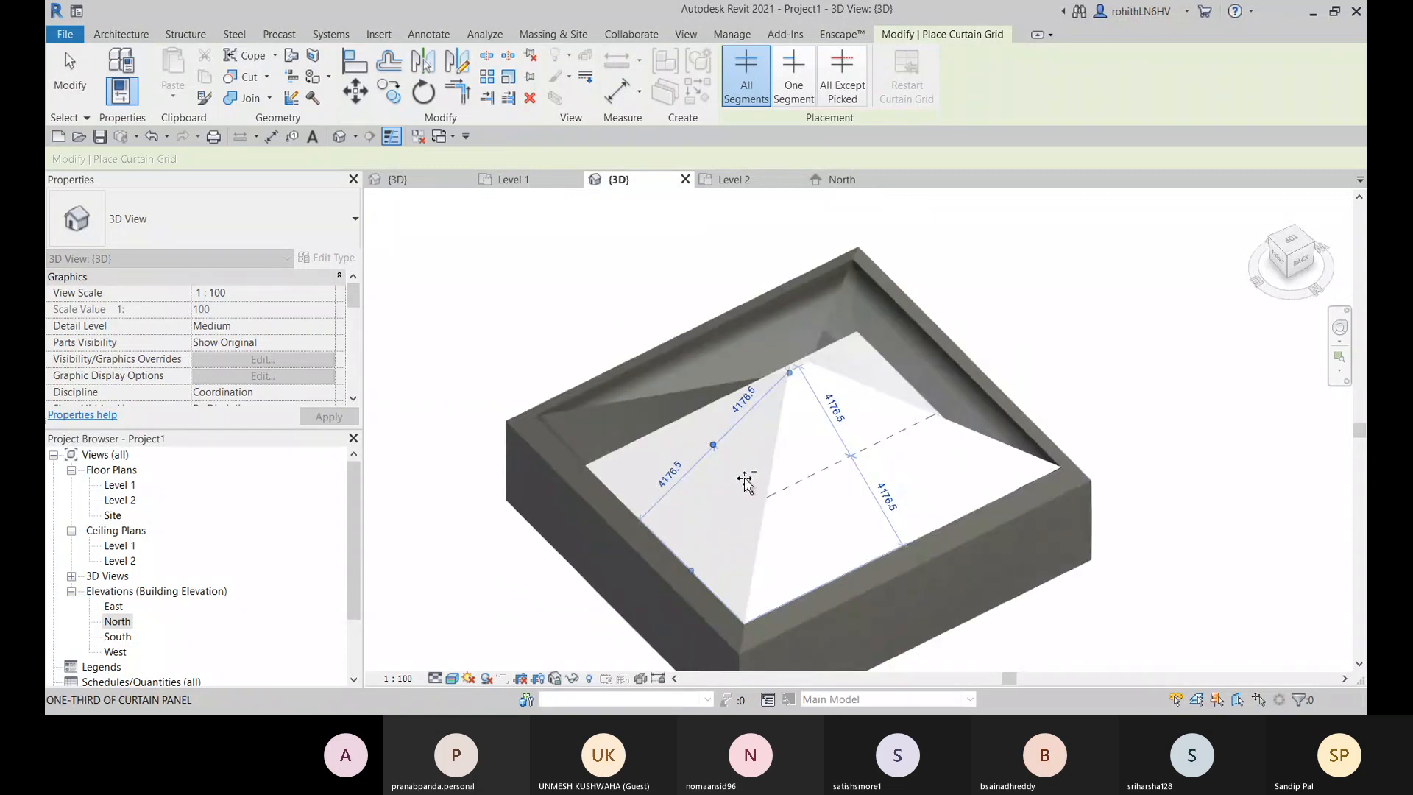
left_click(769, 494)
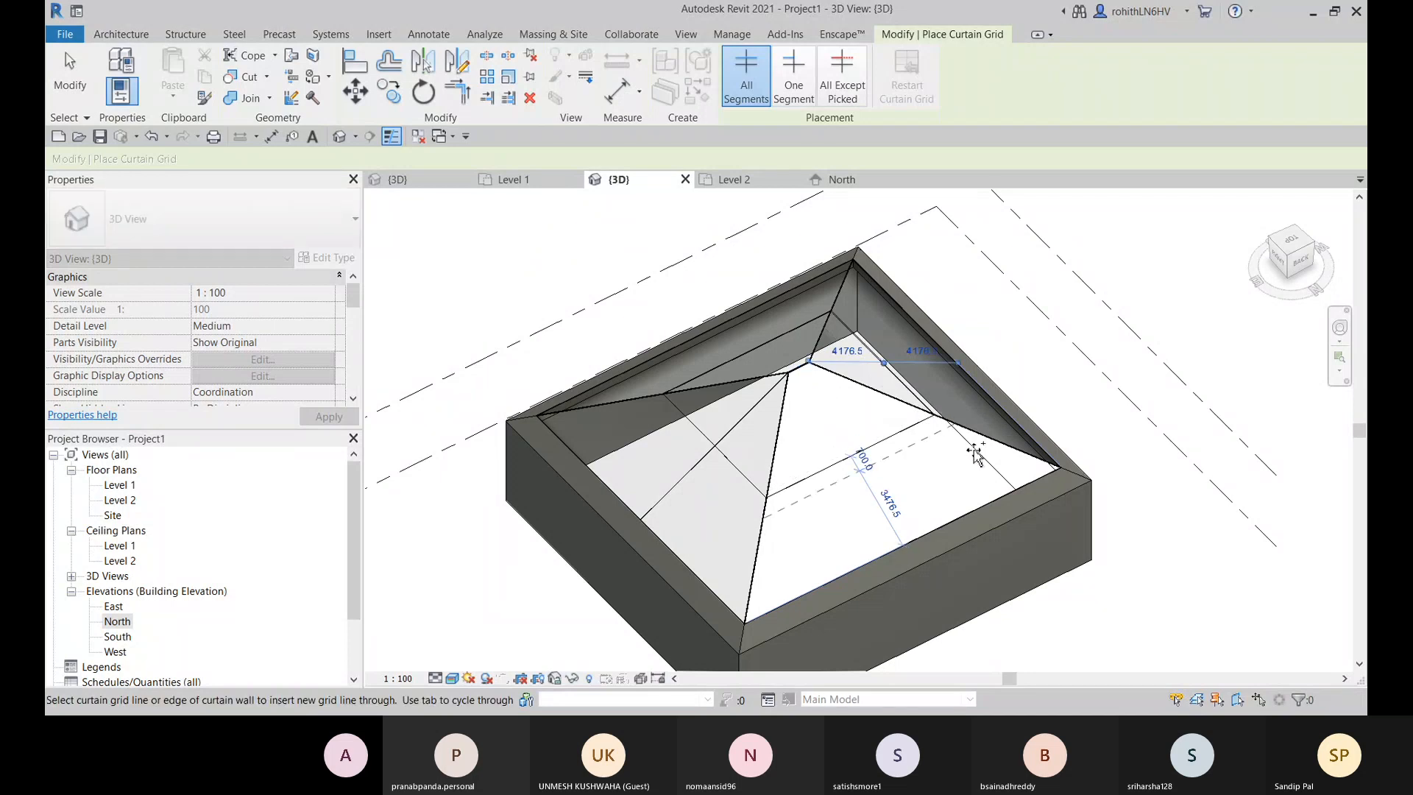
Step: Add a second horizontal grid line on the glazing slopes at the midpoint of the lower panels, 2088.3 mm from the eaves
middle_click_drag(930, 489, 1009, 451, "shift")
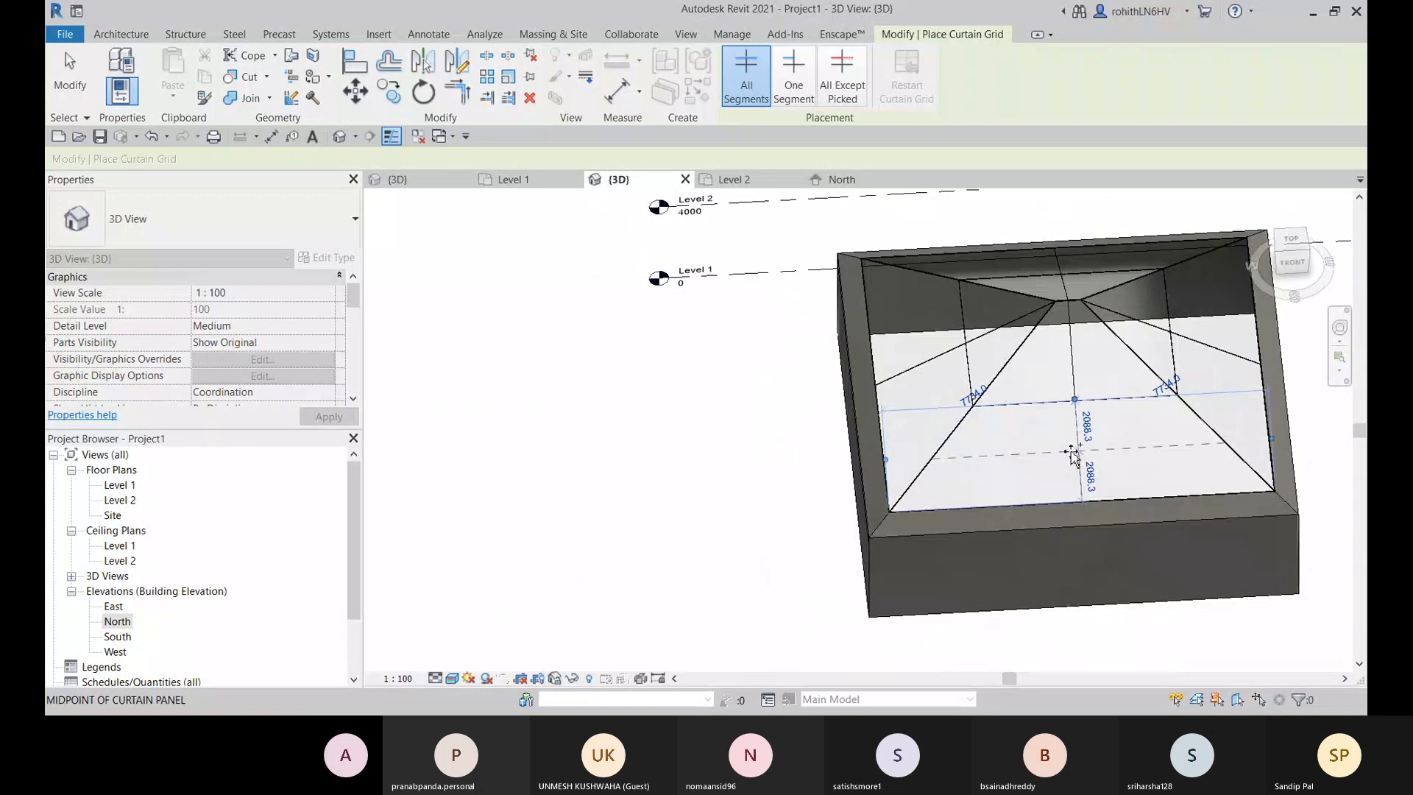
left_click(1073, 453)
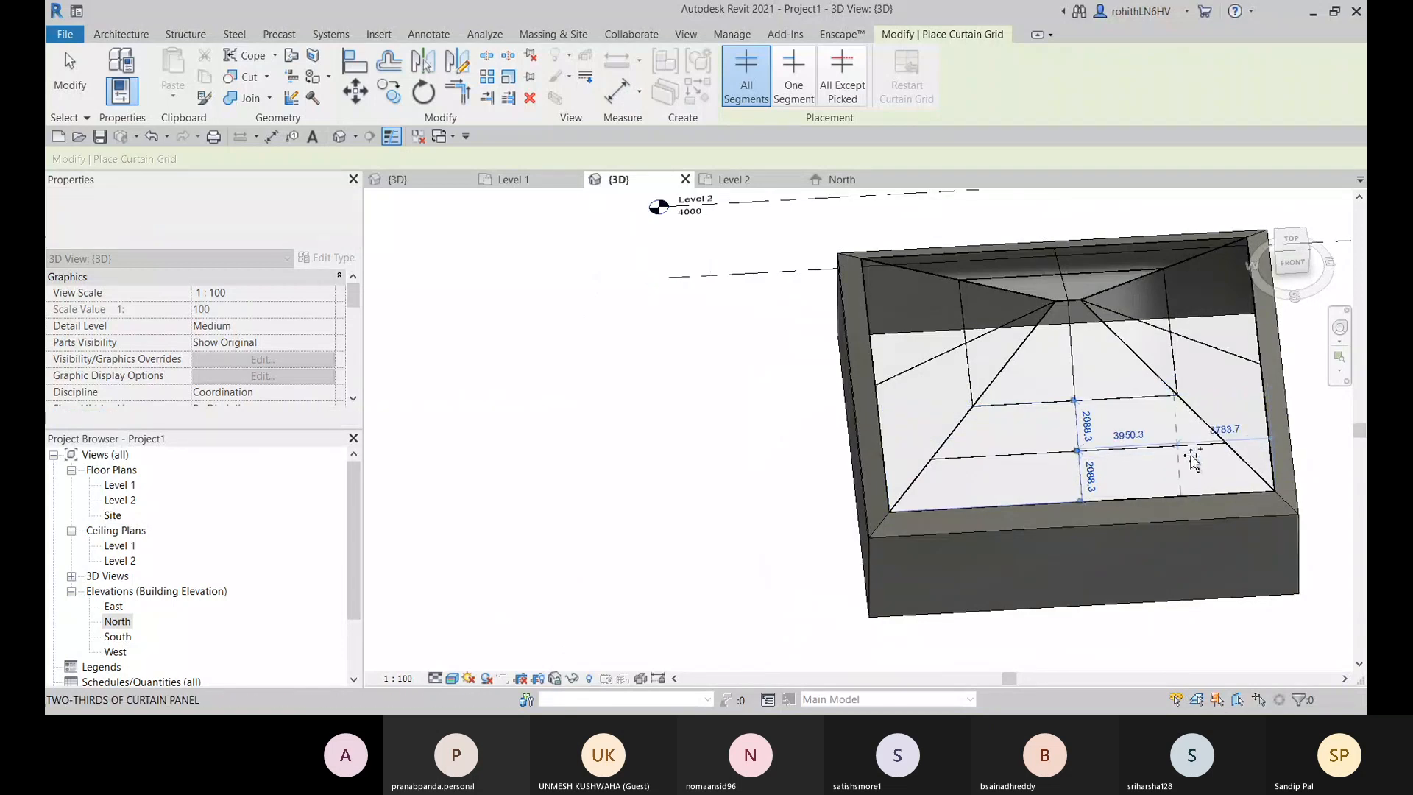
middle_click_drag(1158, 464, 987, 455)
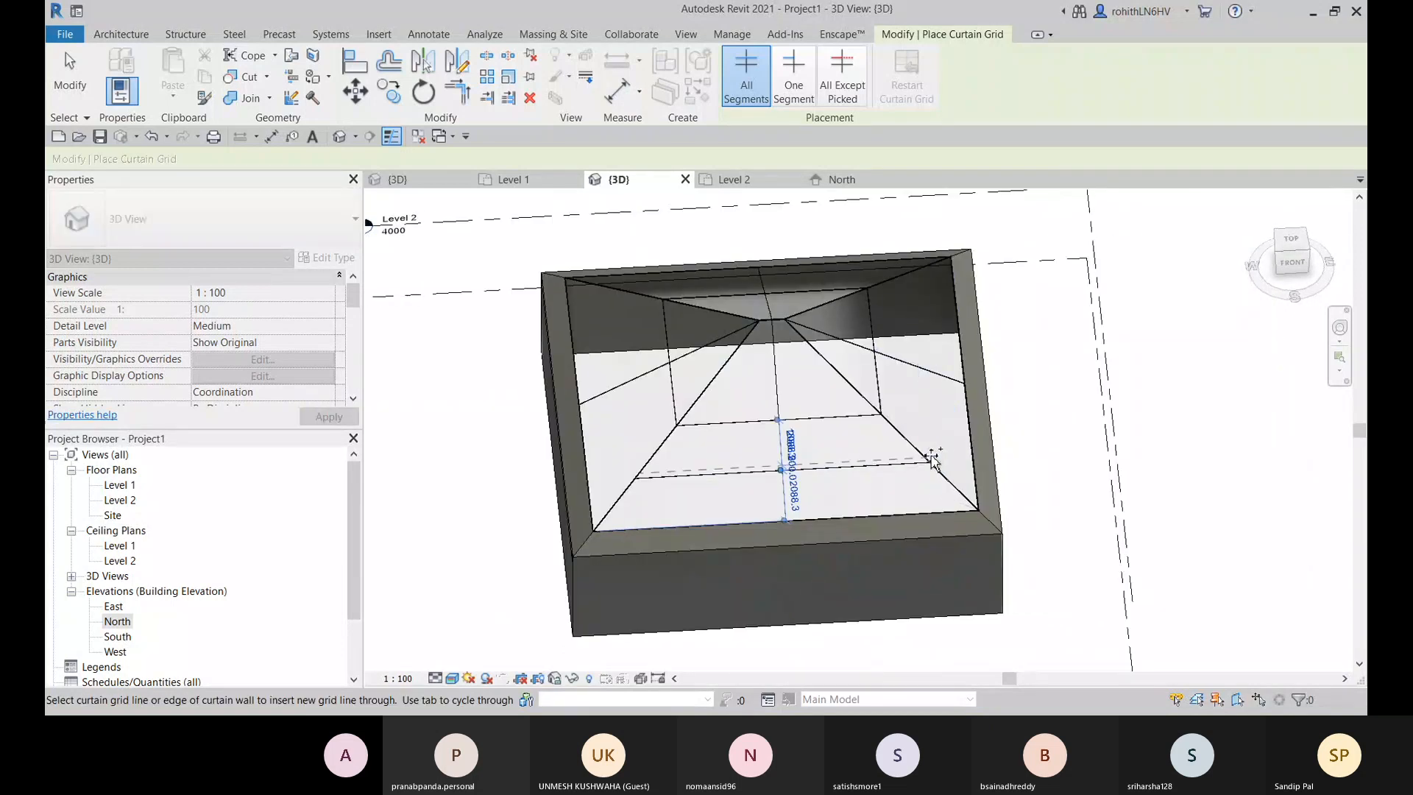
left_click(940, 460)
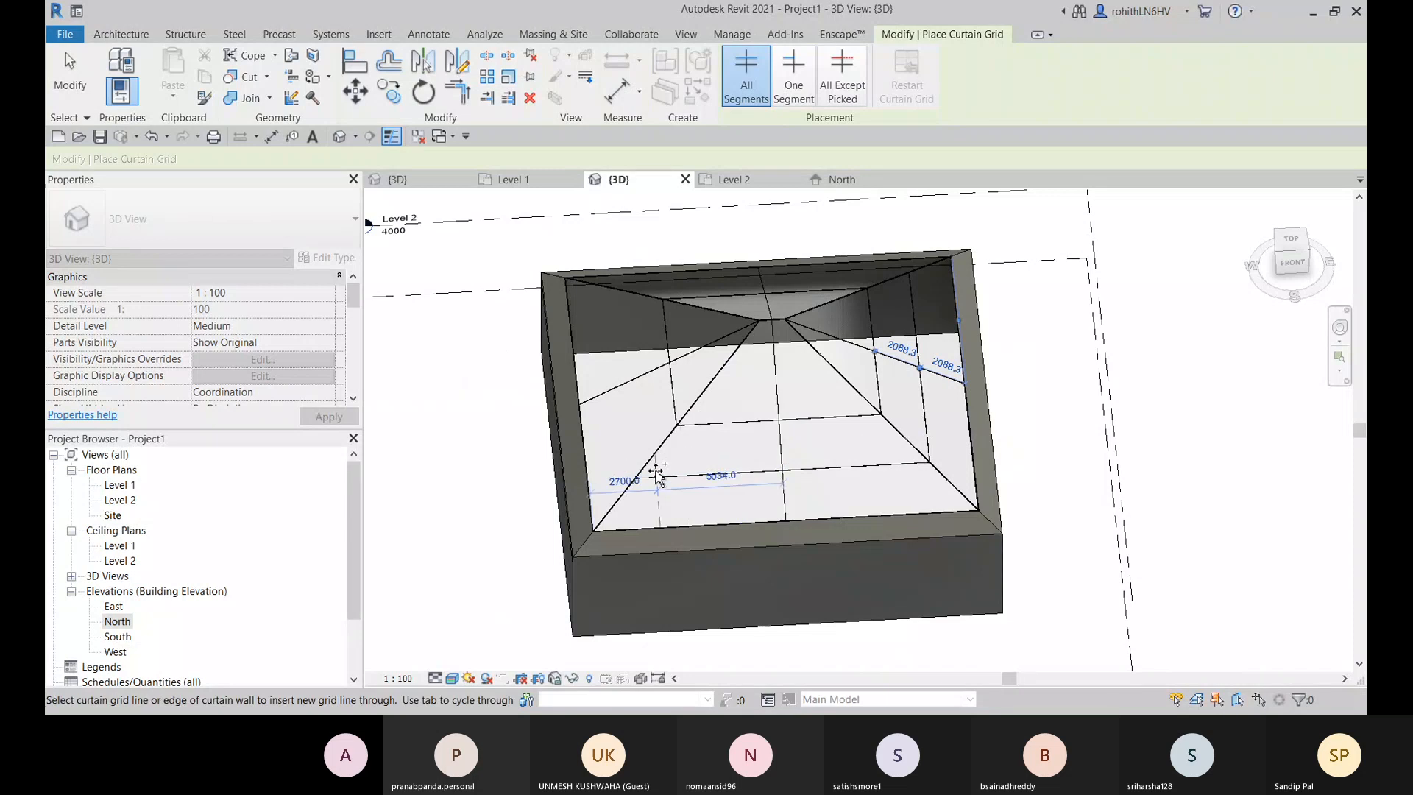
left_click(645, 480)
middle_click_drag(770, 438, 843, 471, "shift")
left_click(739, 485)
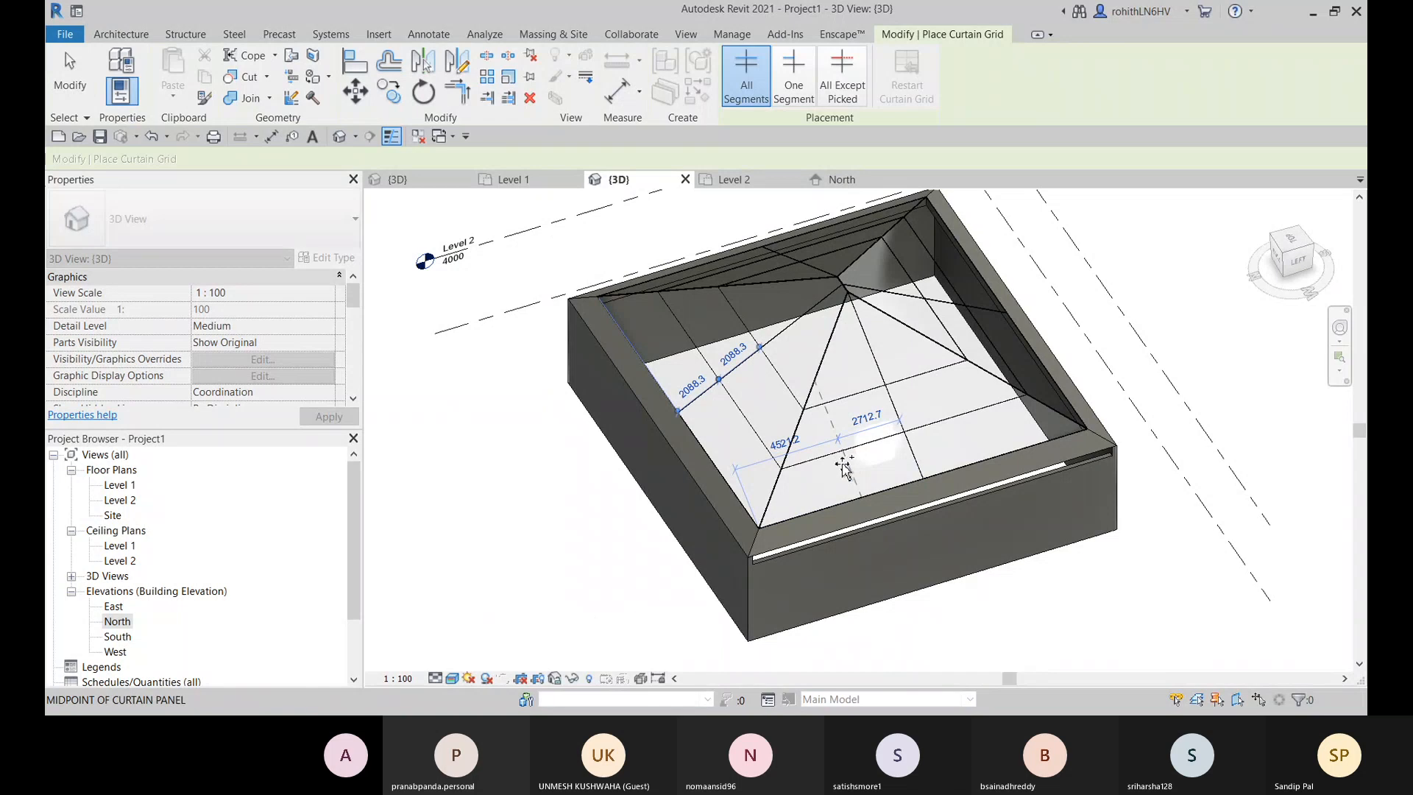
Step: Subdivide one slope with more grid lines running down it, spaced 1356.4 mm apart on both sides of its centre line
left_click(850, 467)
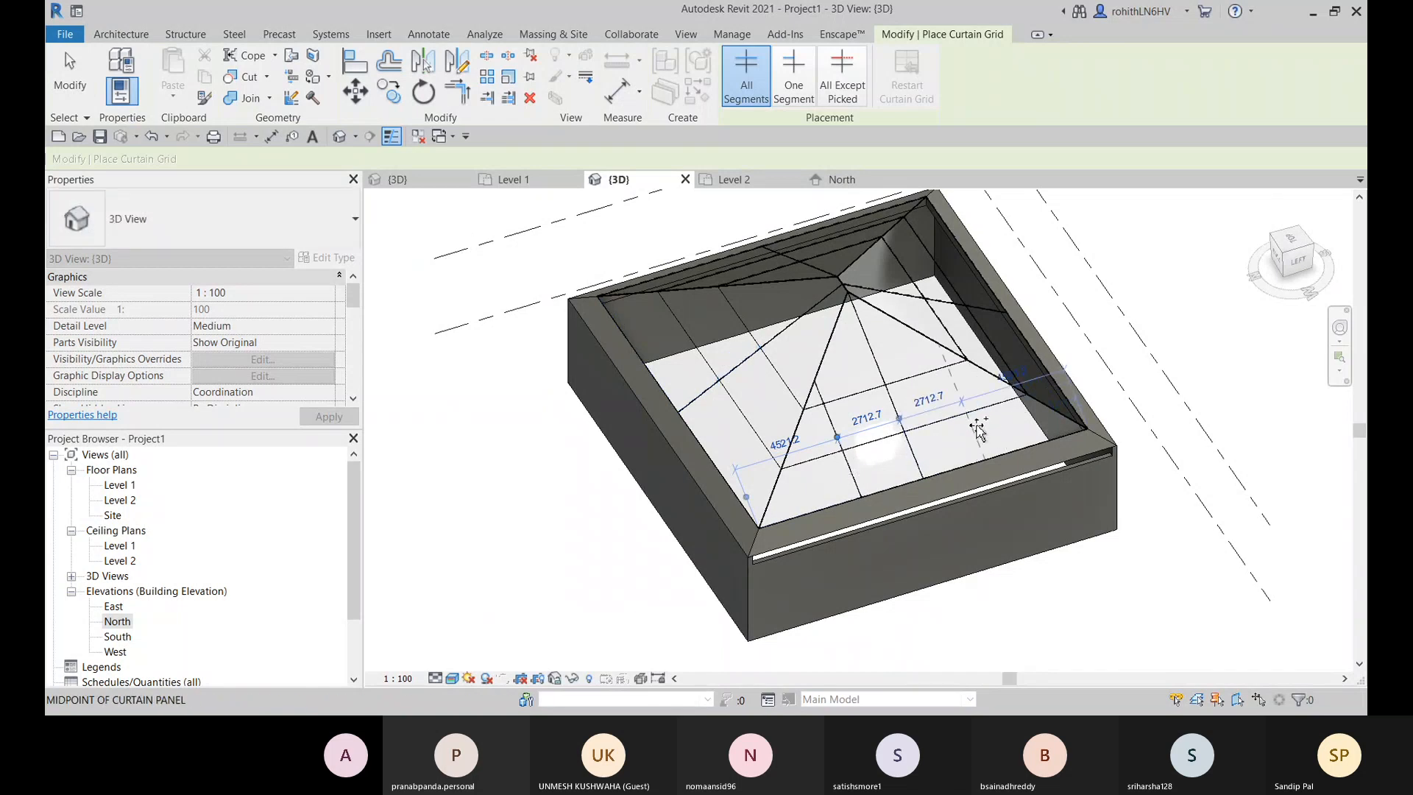
middle_click_drag(1005, 449, 920, 364, "shift")
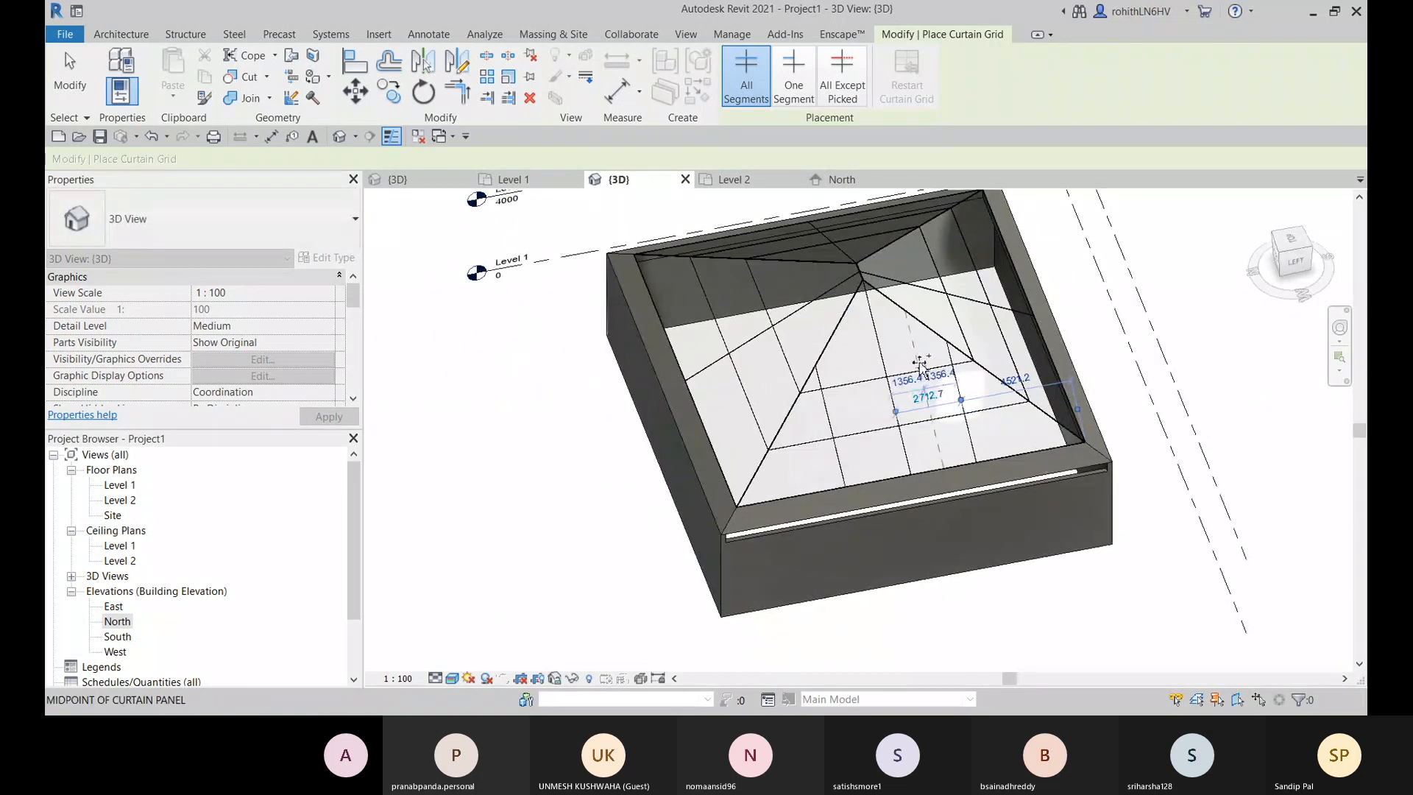
left_click(918, 361)
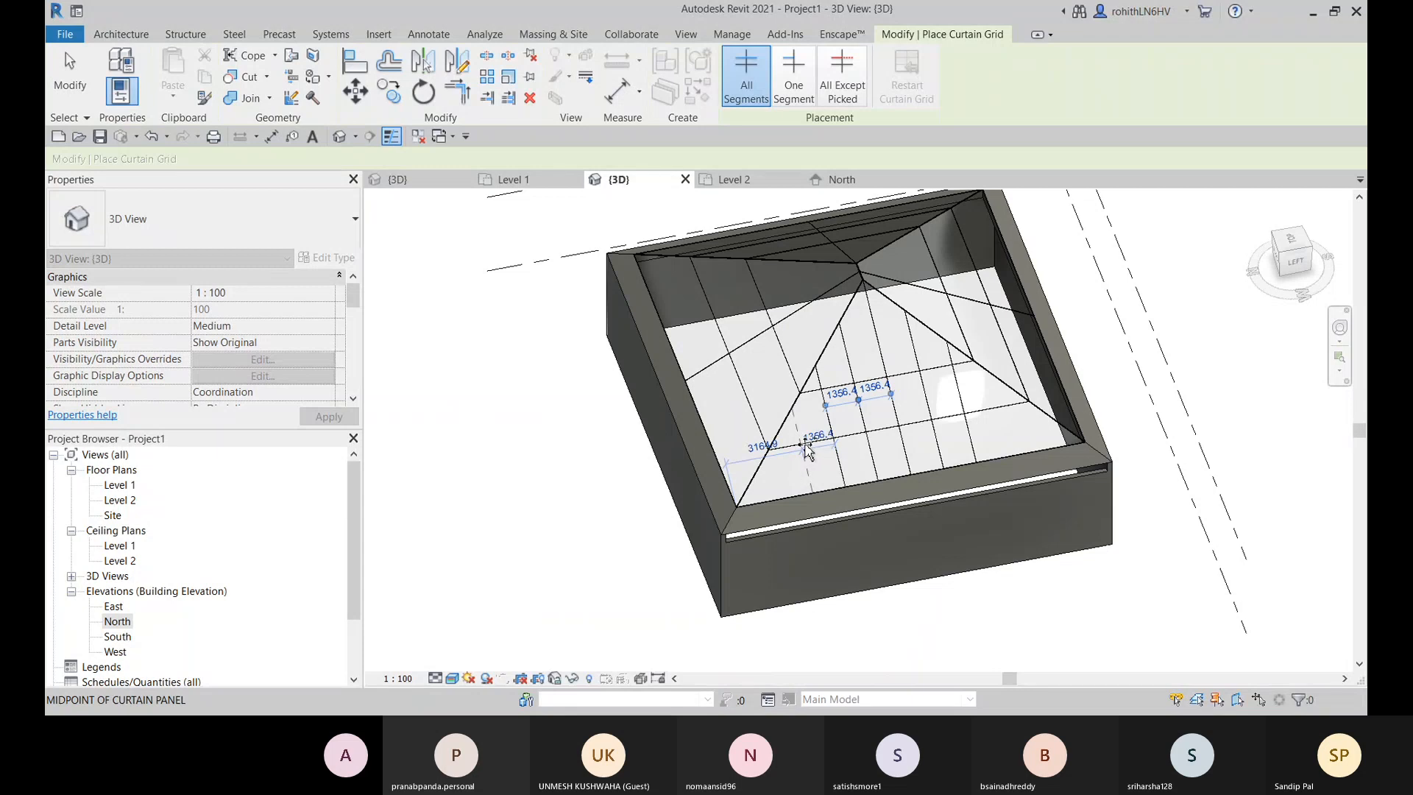
left_click(808, 450)
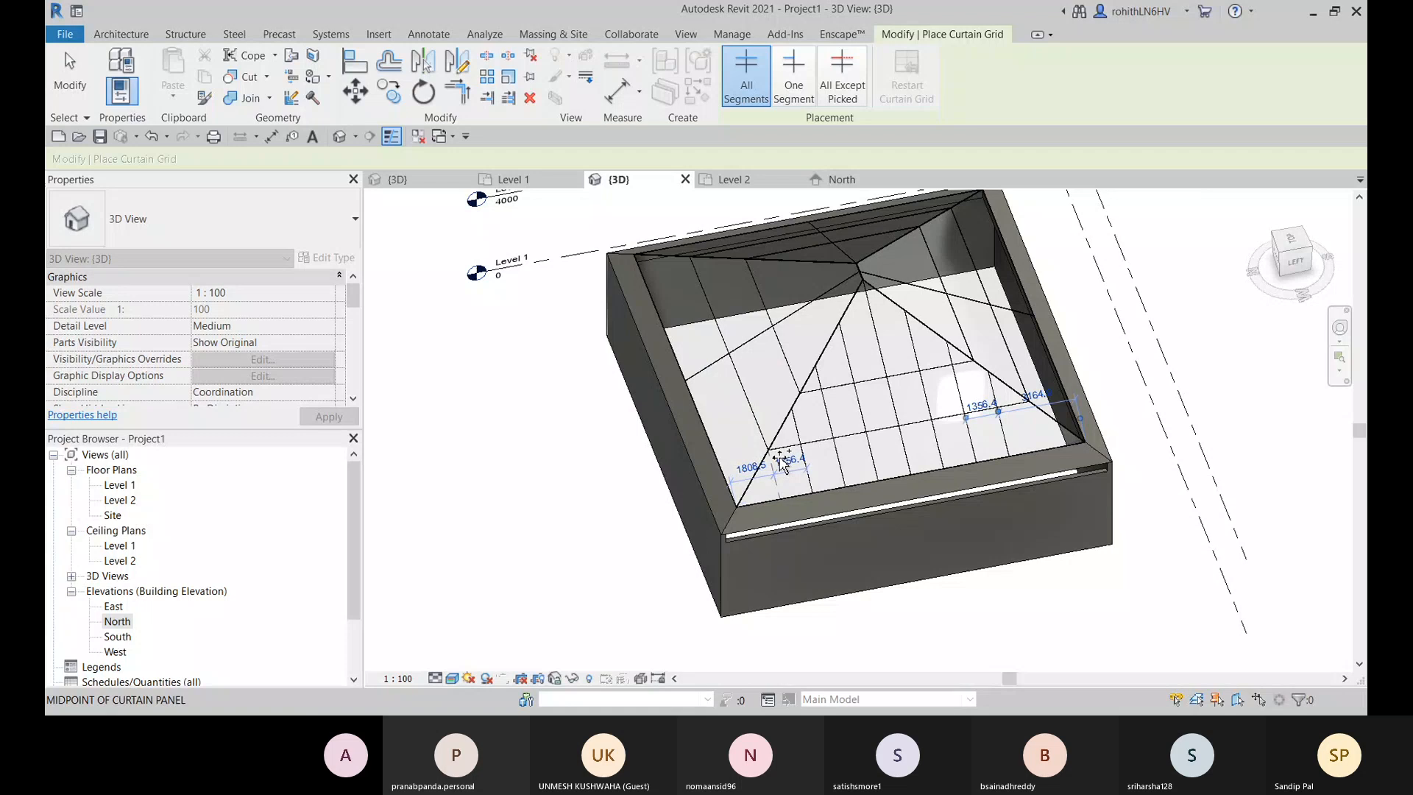
left_click(782, 462)
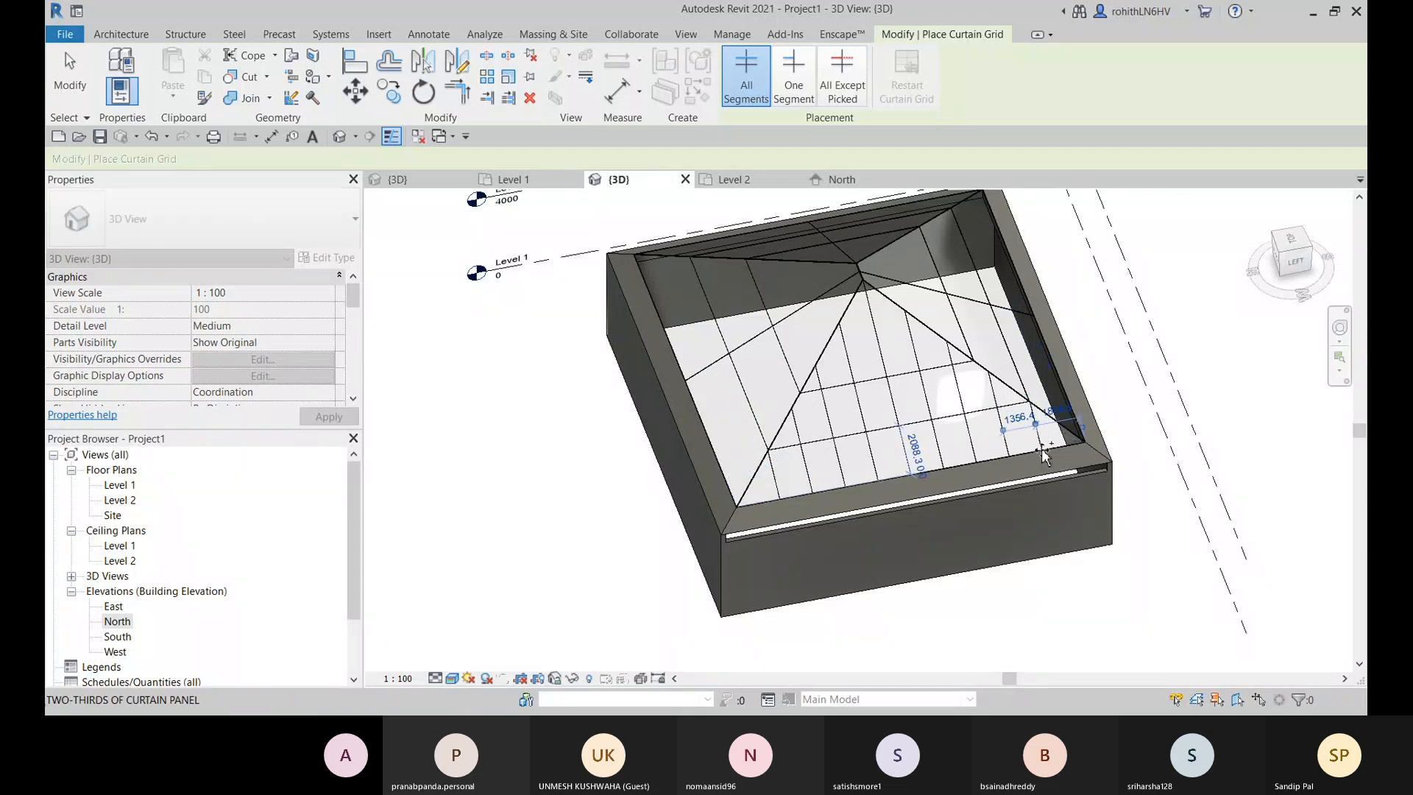
middle_click_drag(1031, 409, 817, 445, "shift")
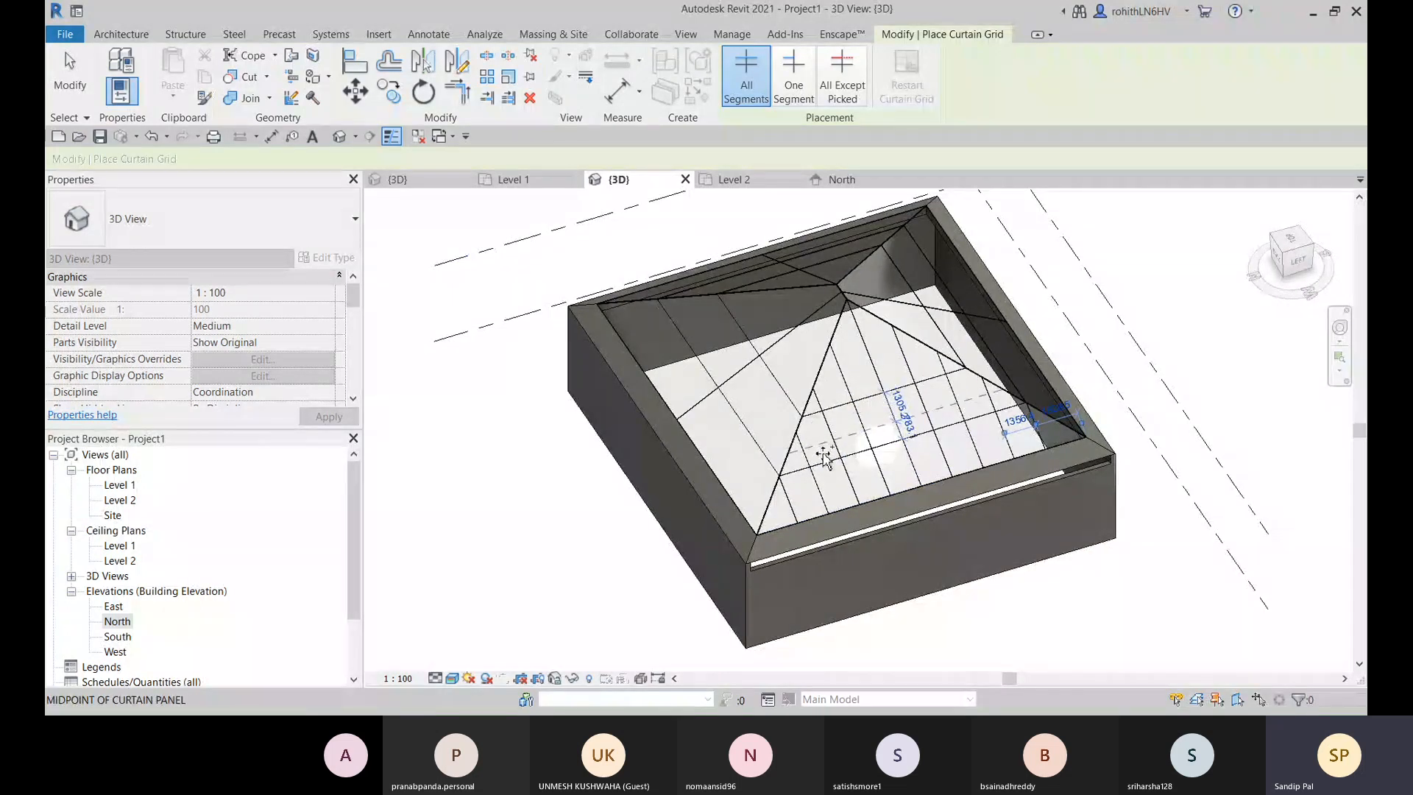
key("Escape")
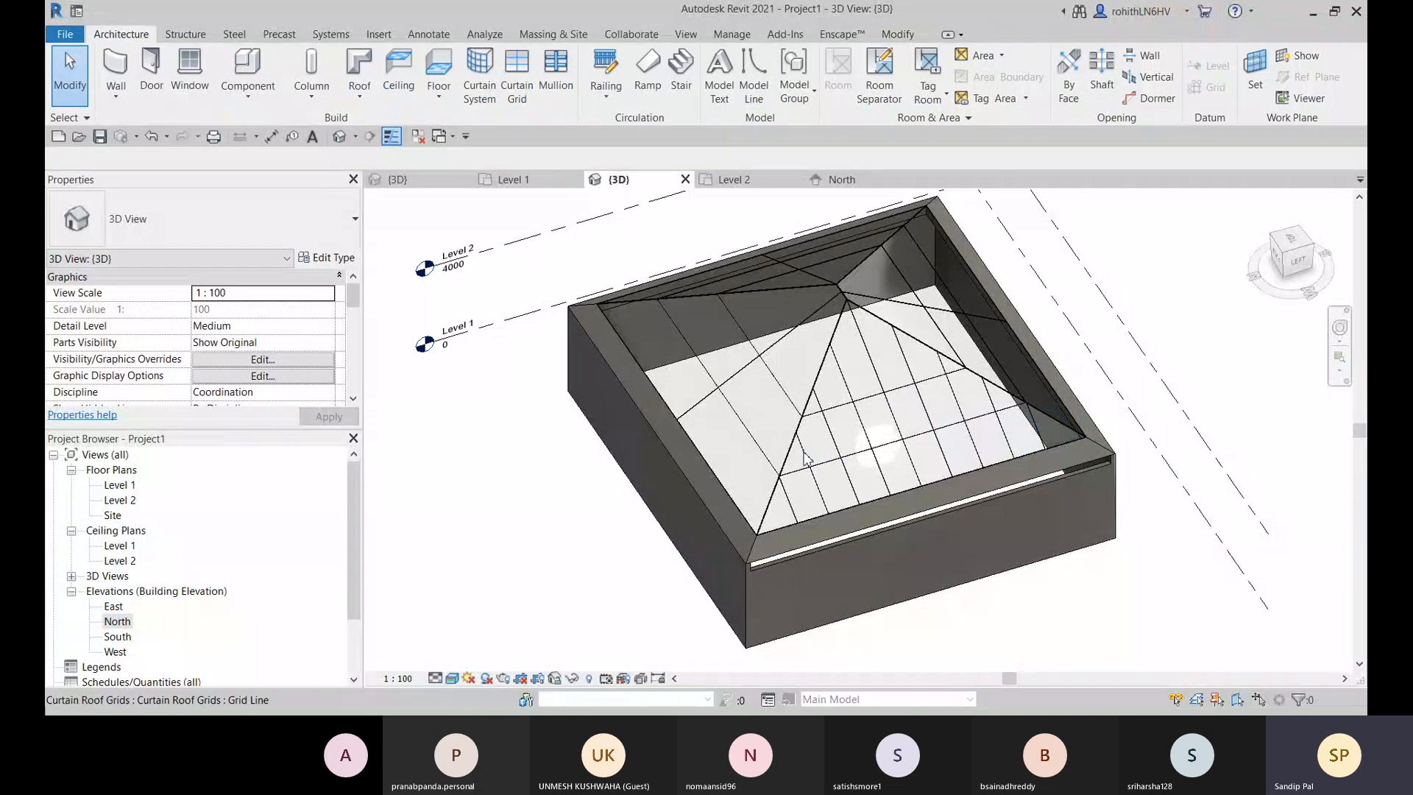
left_click(805, 458)
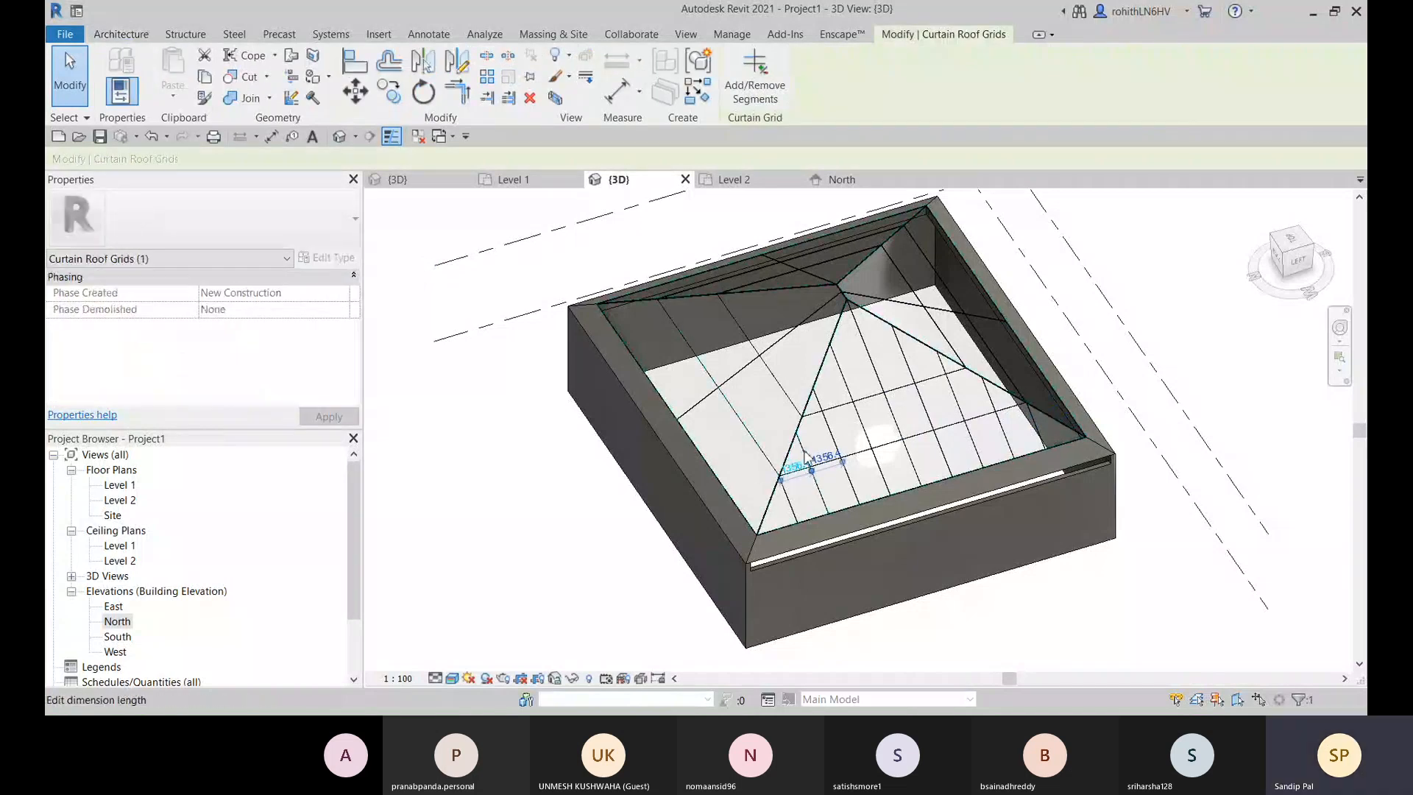
left_click(756, 73)
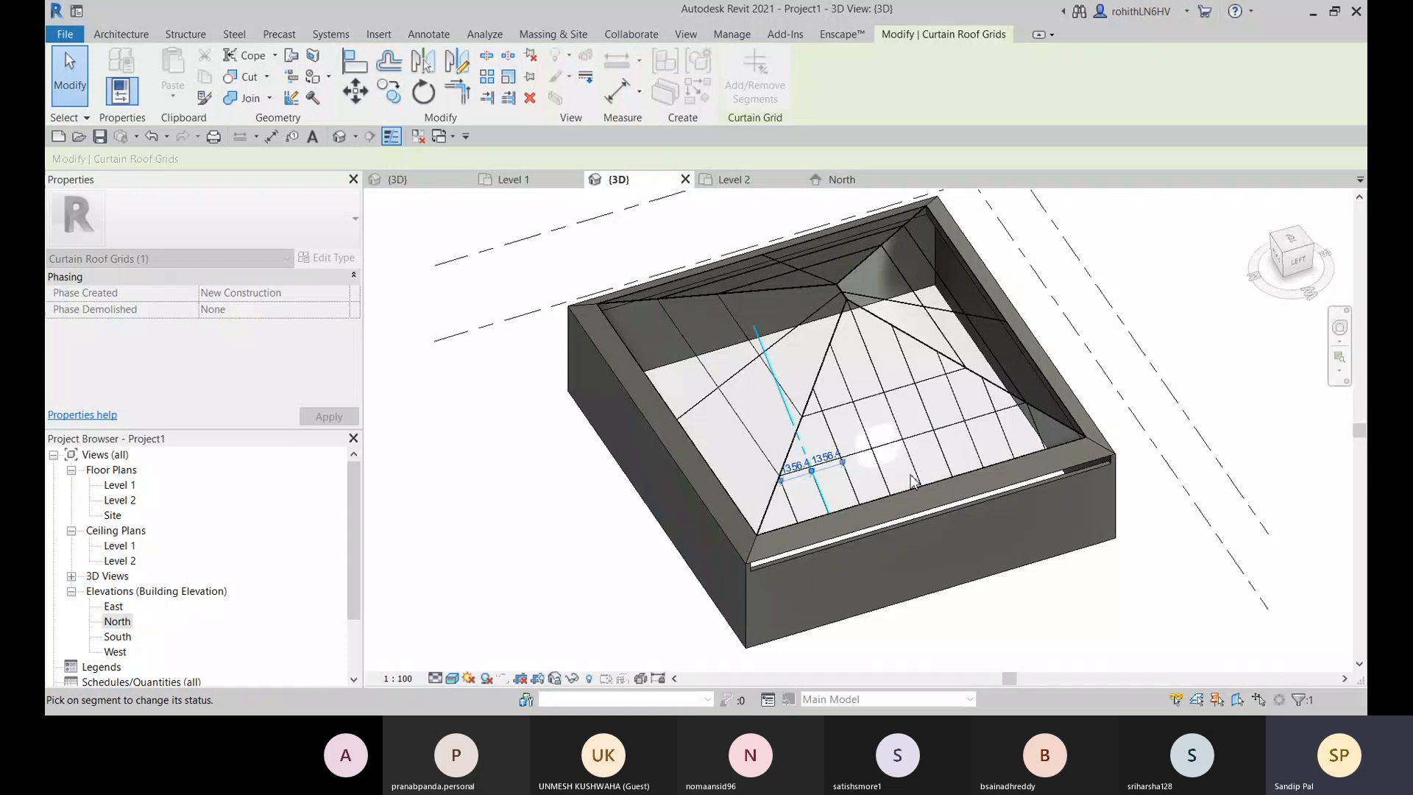
key("c")
key("g")
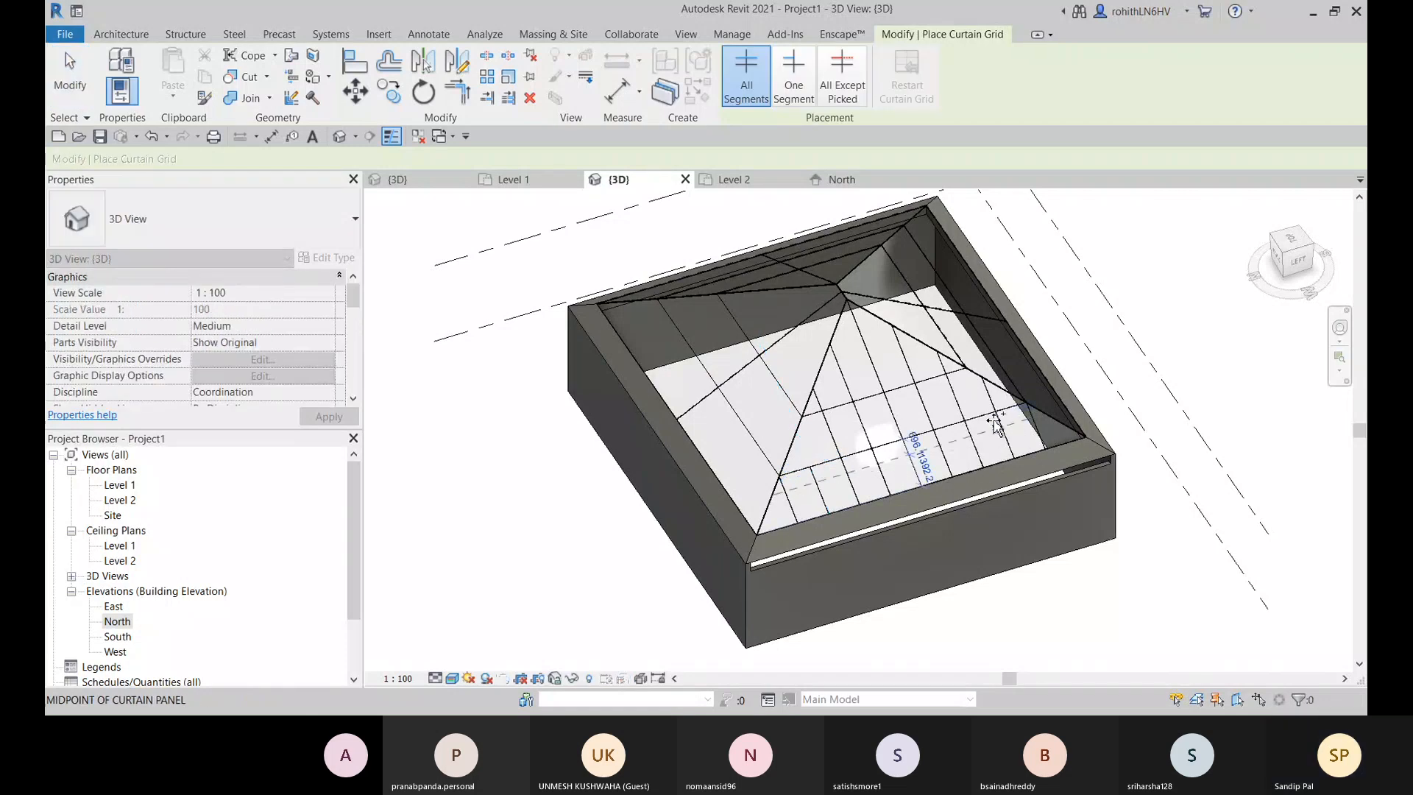
key("Escape")
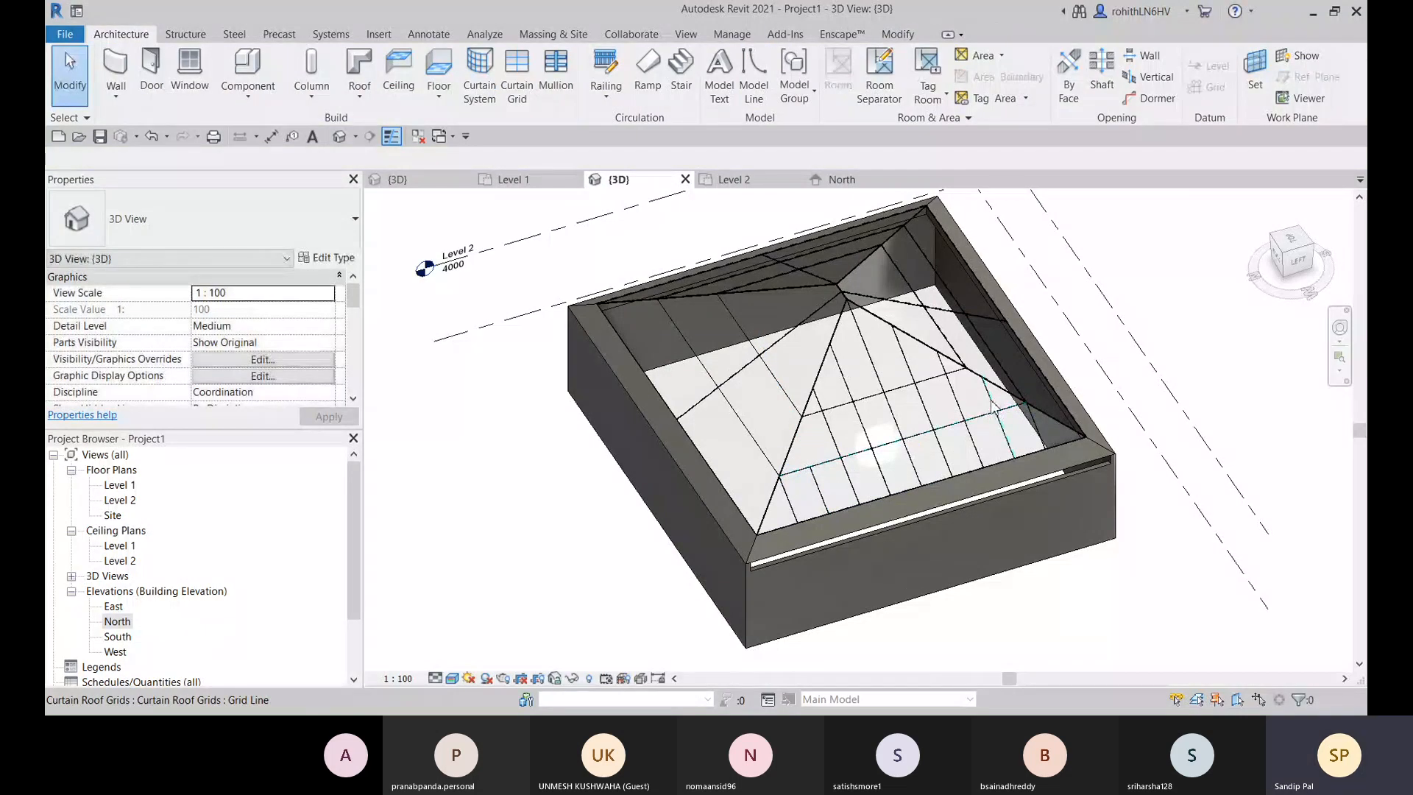
left_click(1000, 422)
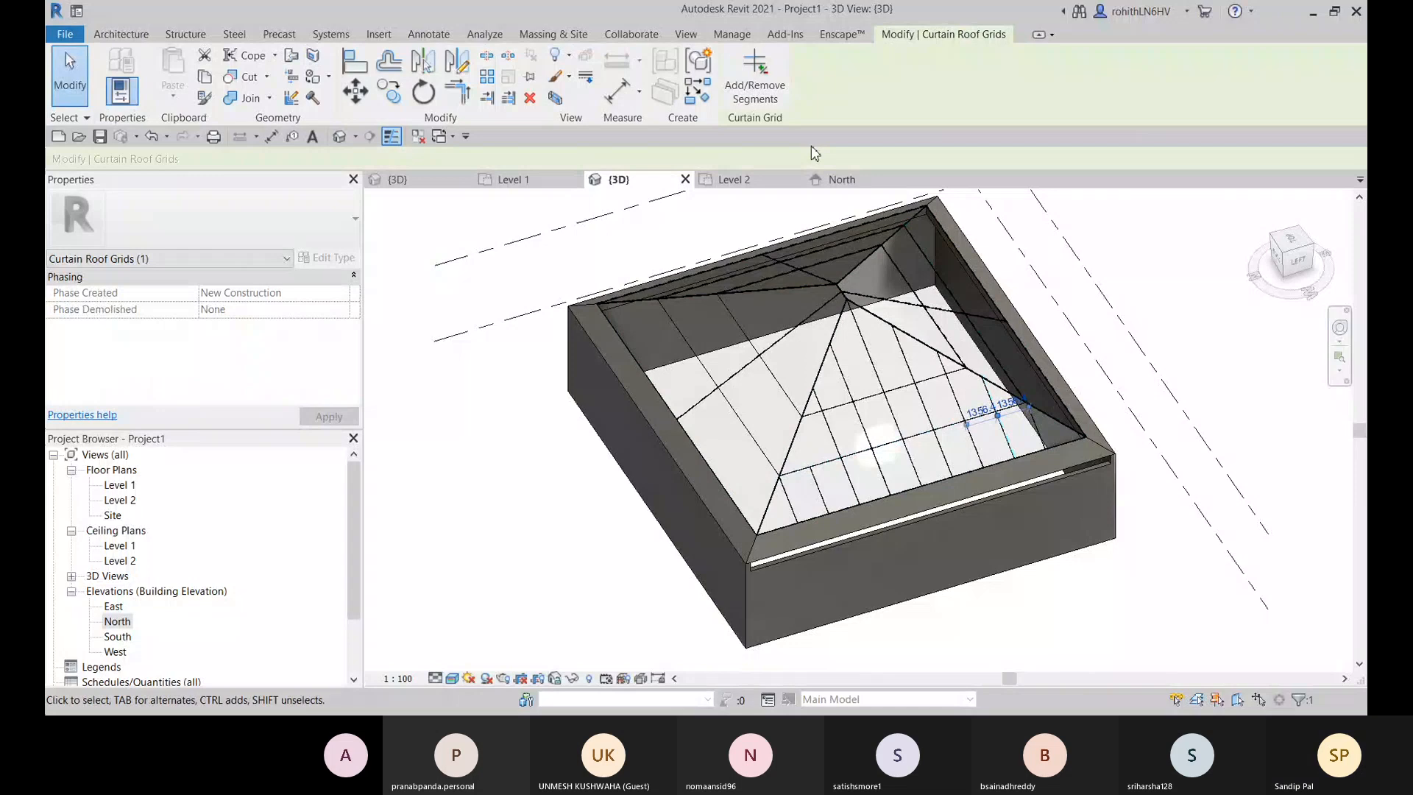
left_click(763, 90)
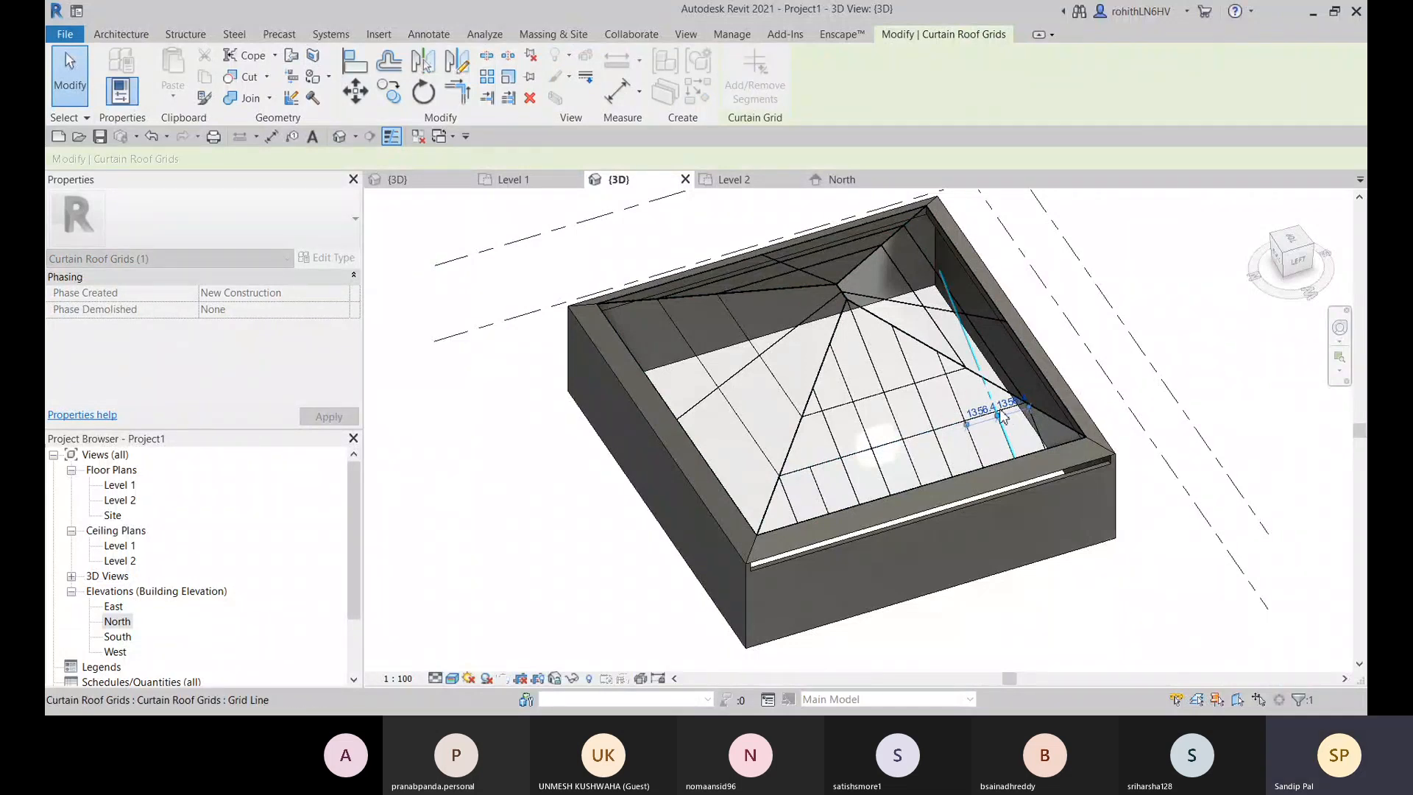
key("Escape")
key("Escape")
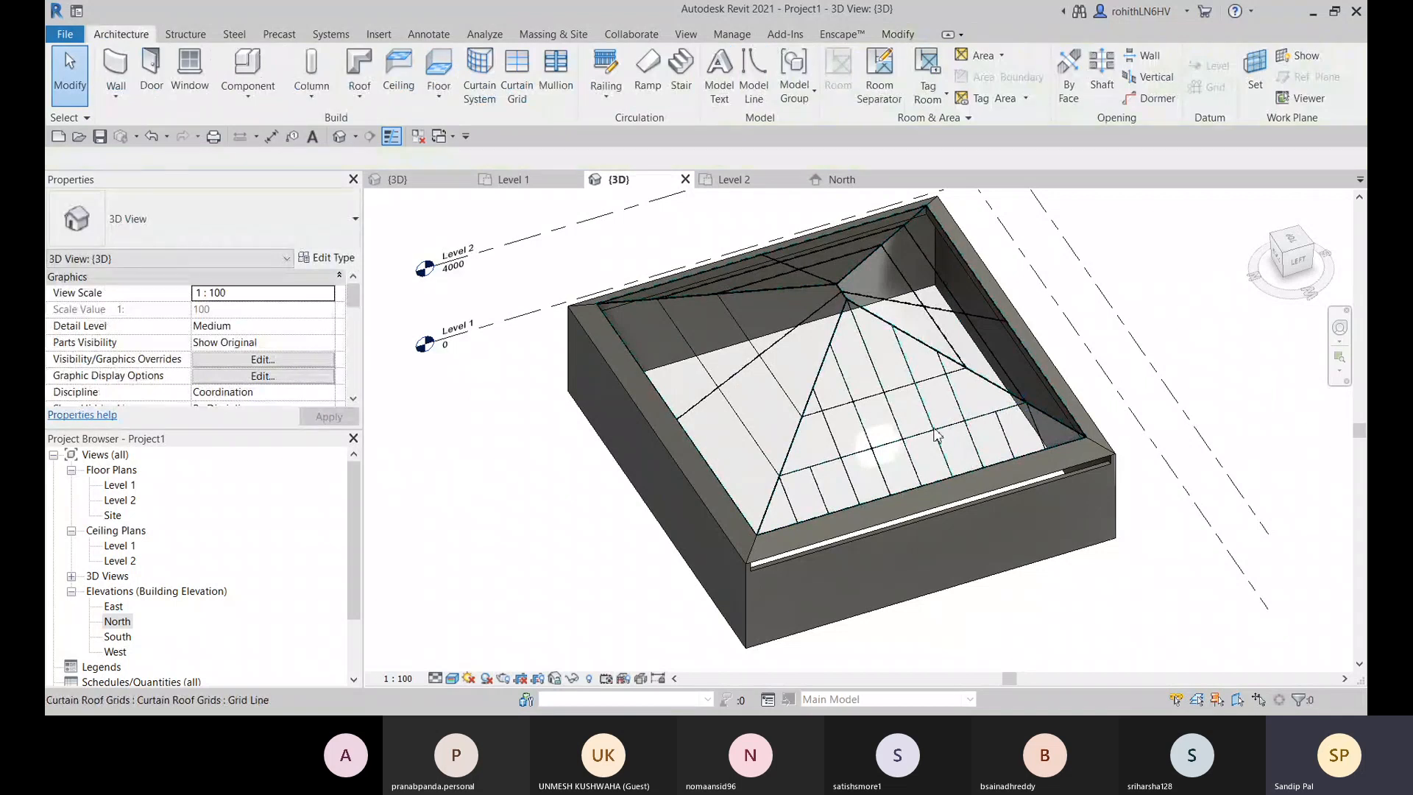
Step: Place 50 x 150mm rectangular mullions on all grid lines of each slope of the sloped glazing
middle_click_drag(938, 435, 869, 471, "shift")
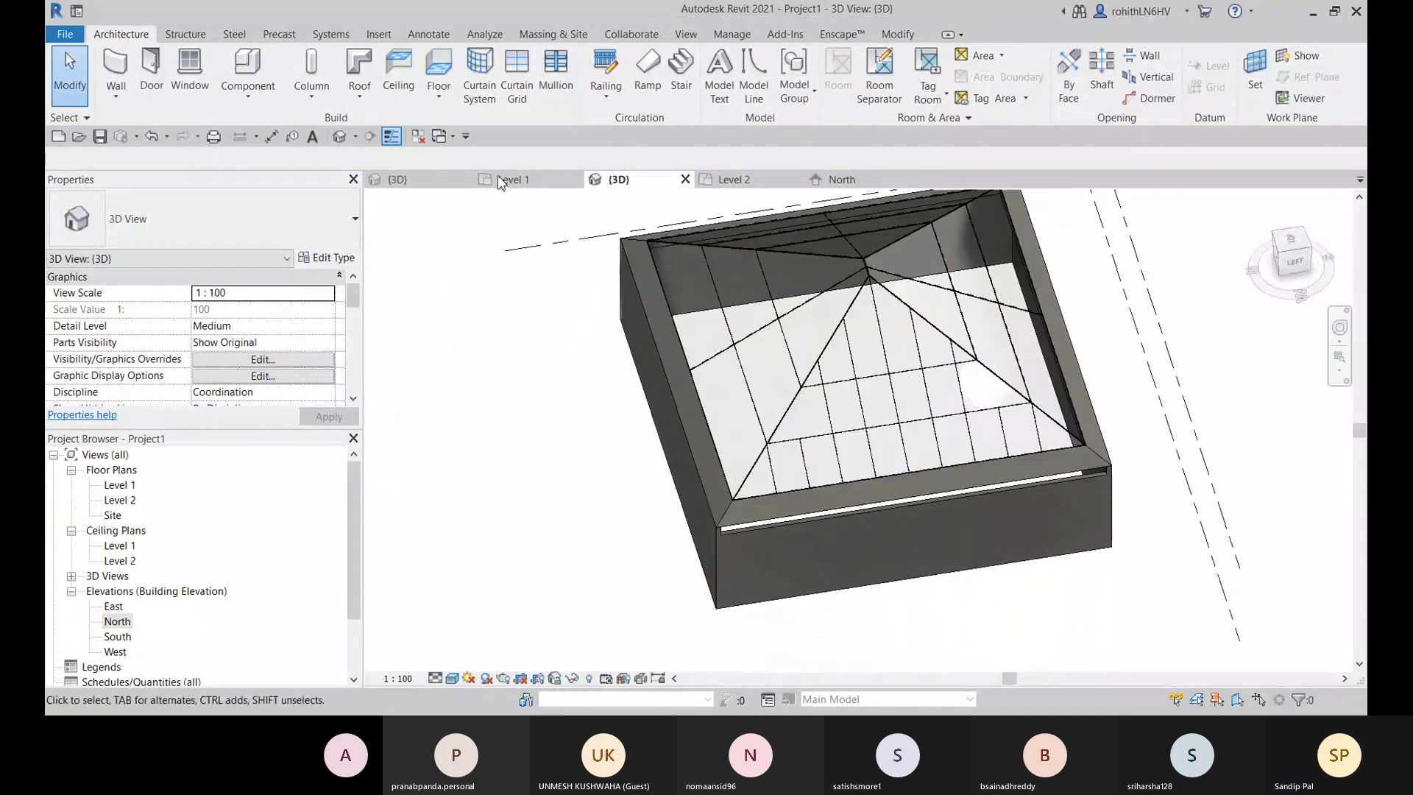
left_click(556, 74)
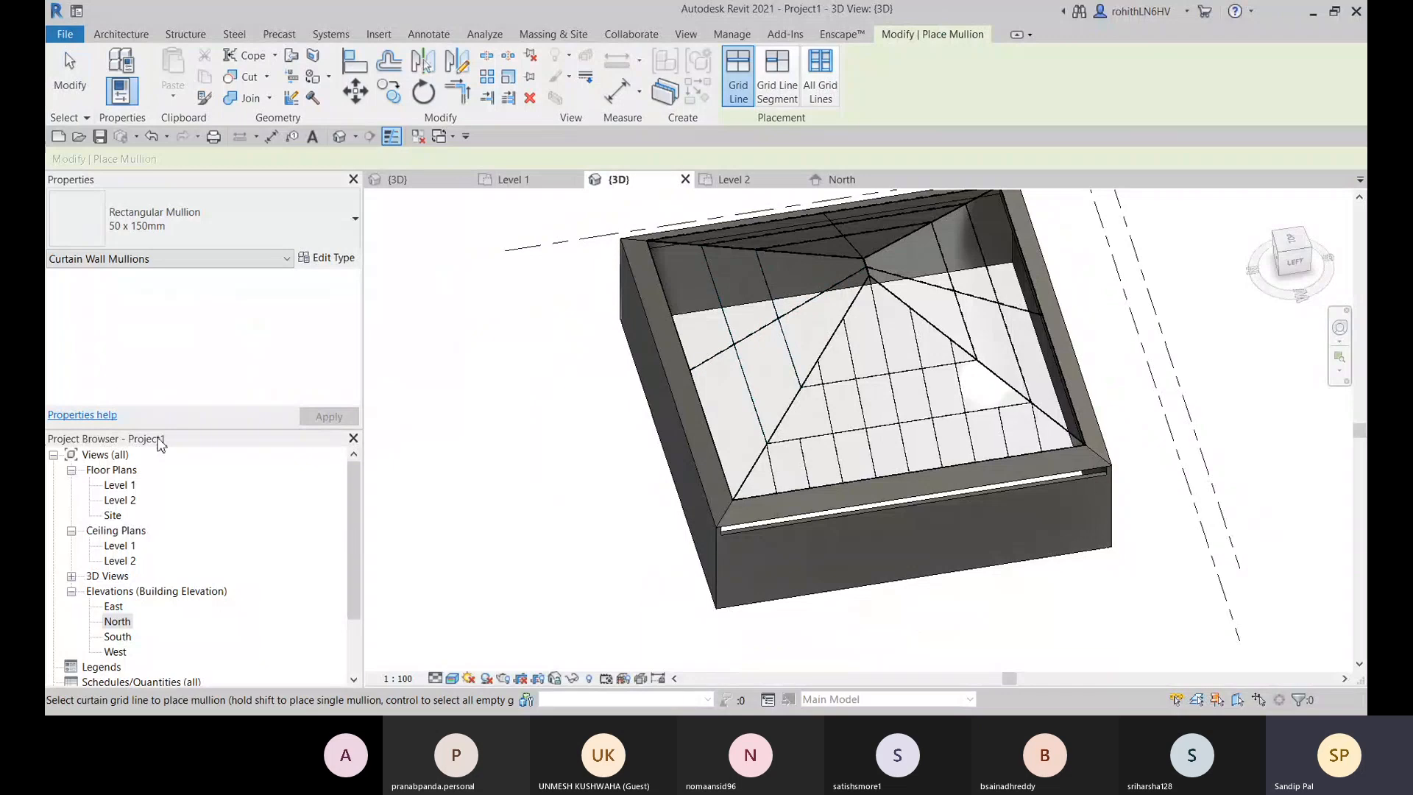
left_click(224, 225)
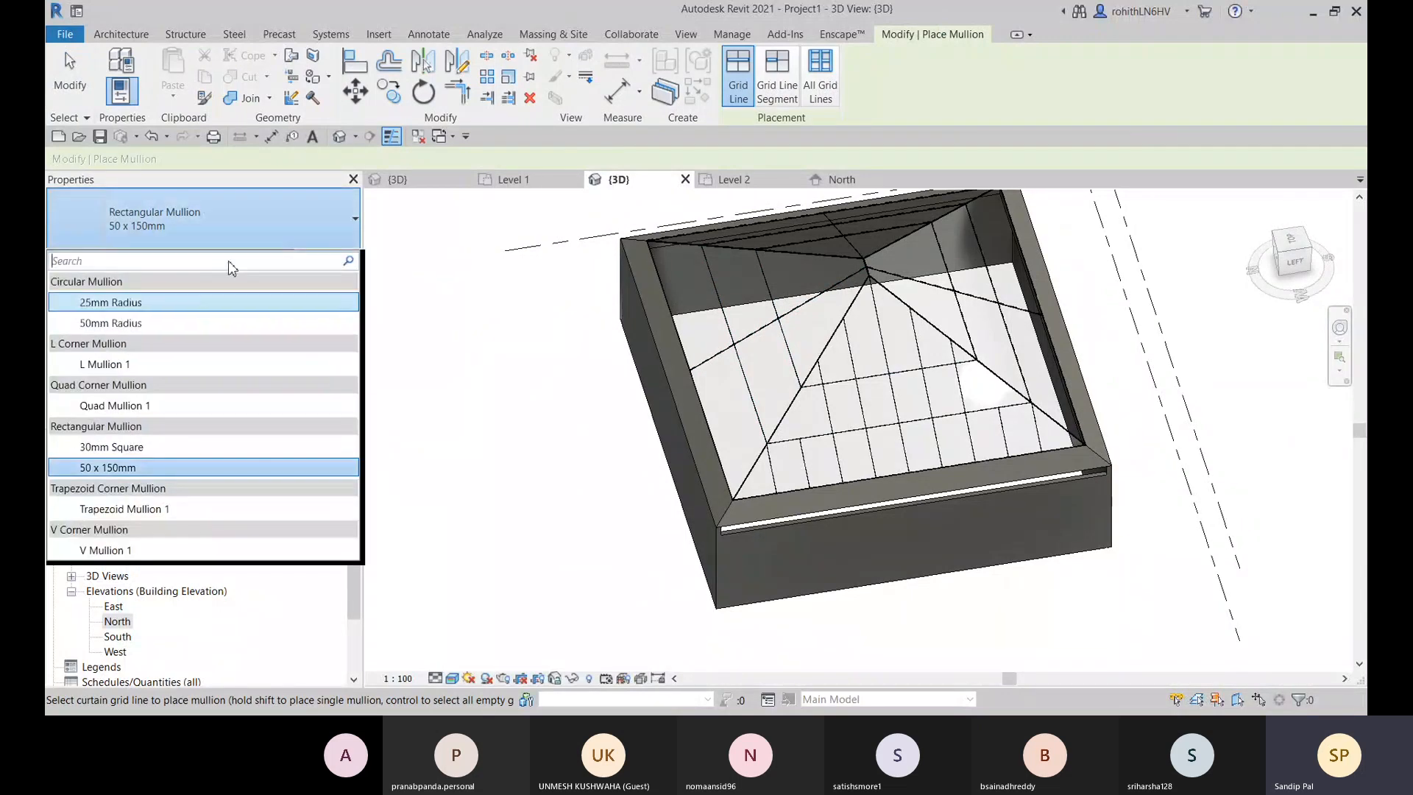
left_click(259, 210)
middle_click_drag(828, 453, 796, 493)
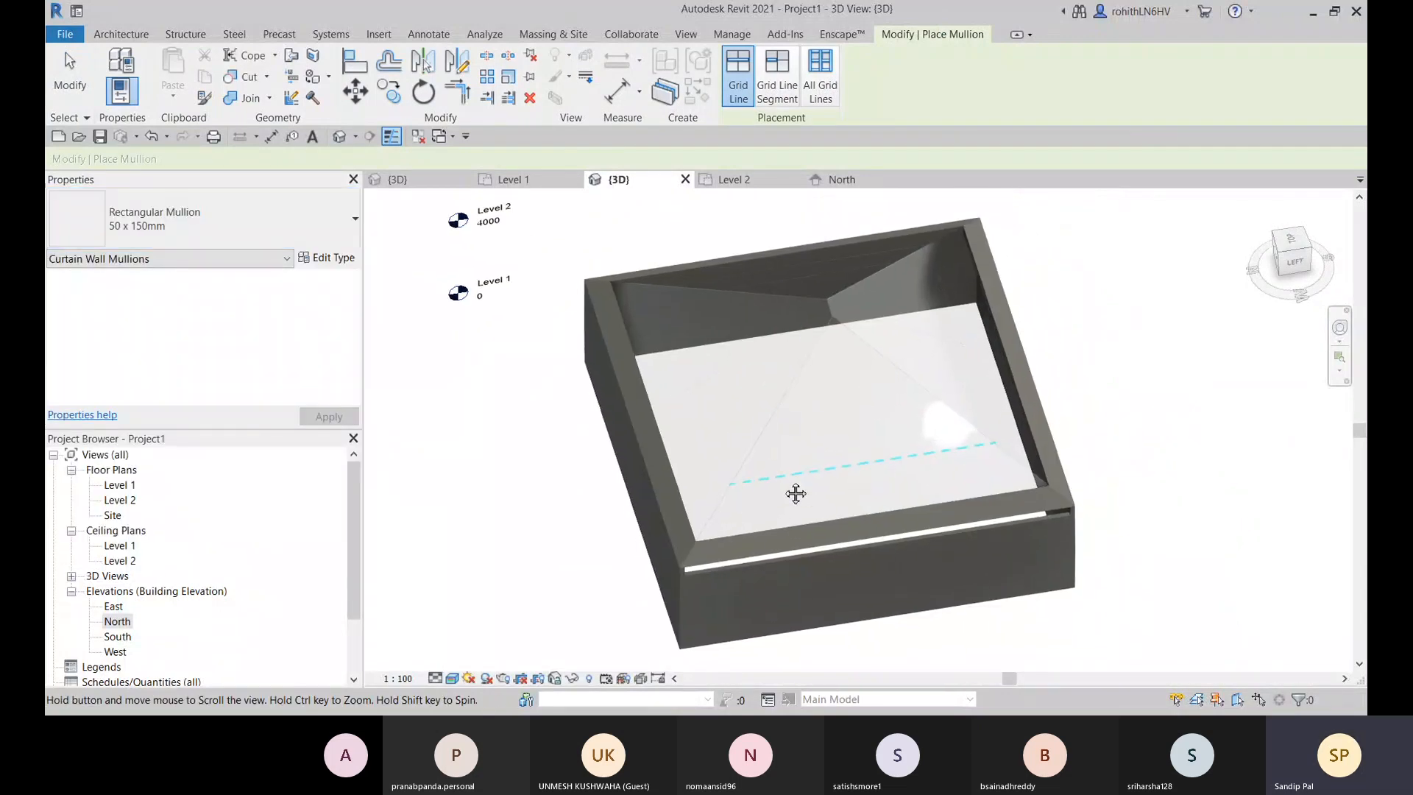
left_click(821, 93)
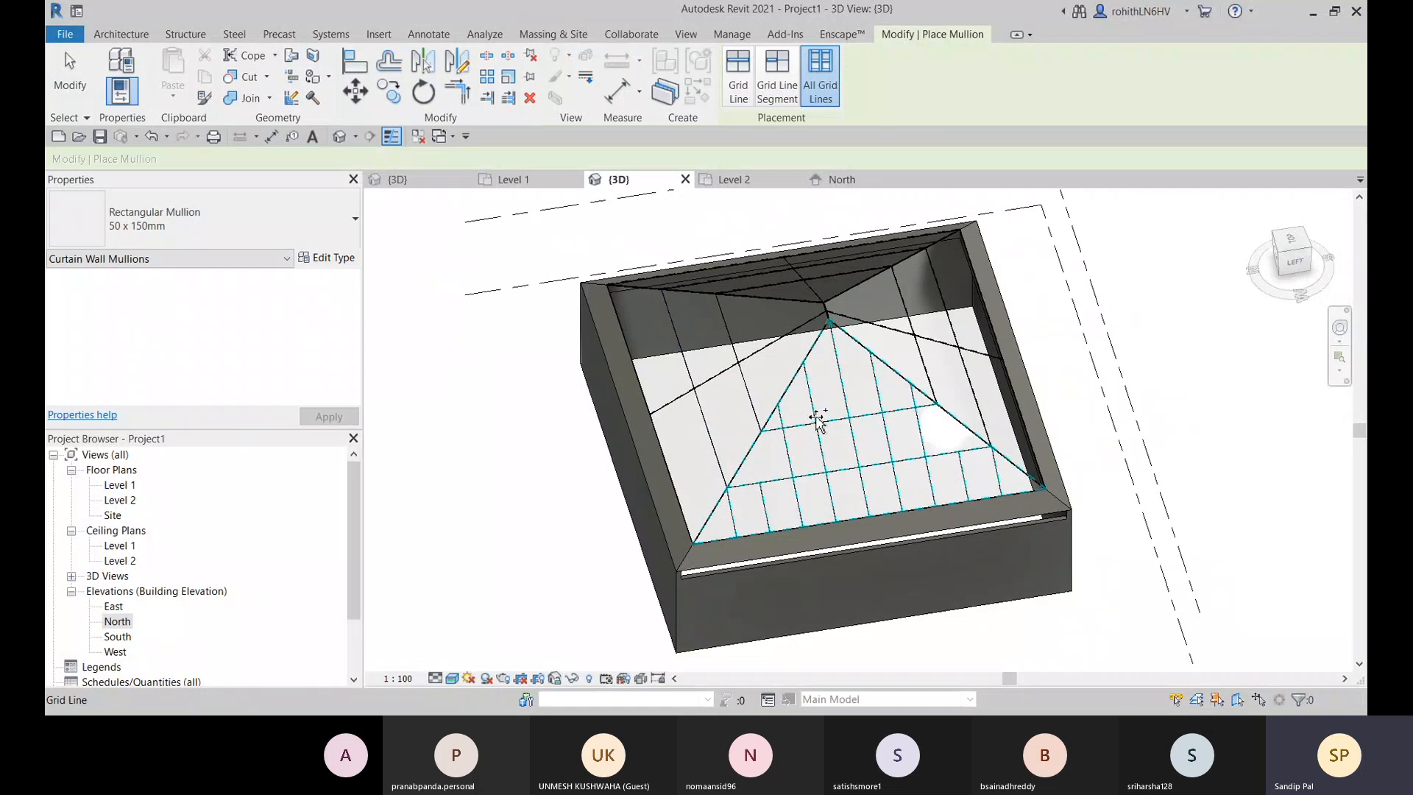
left_click(882, 497)
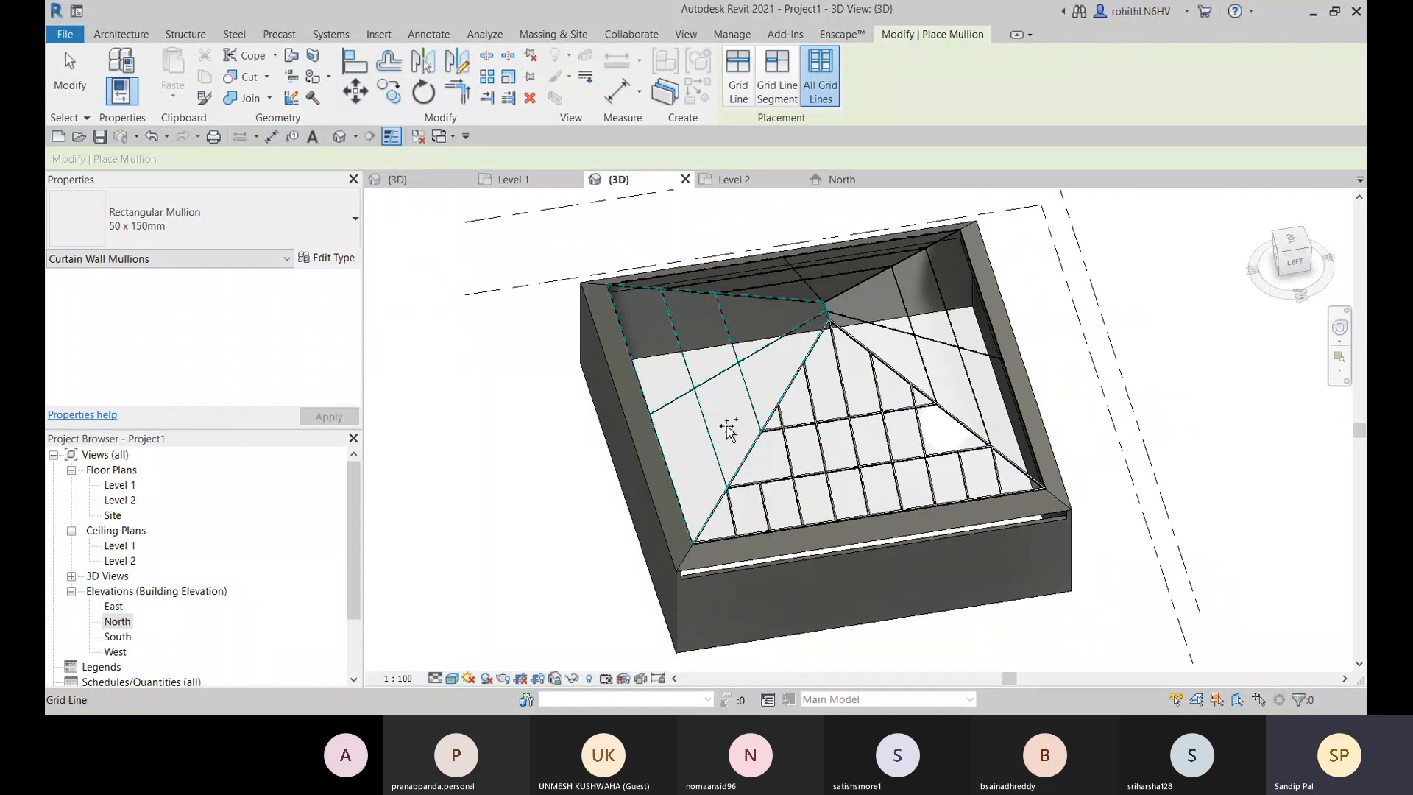
left_click(736, 375)
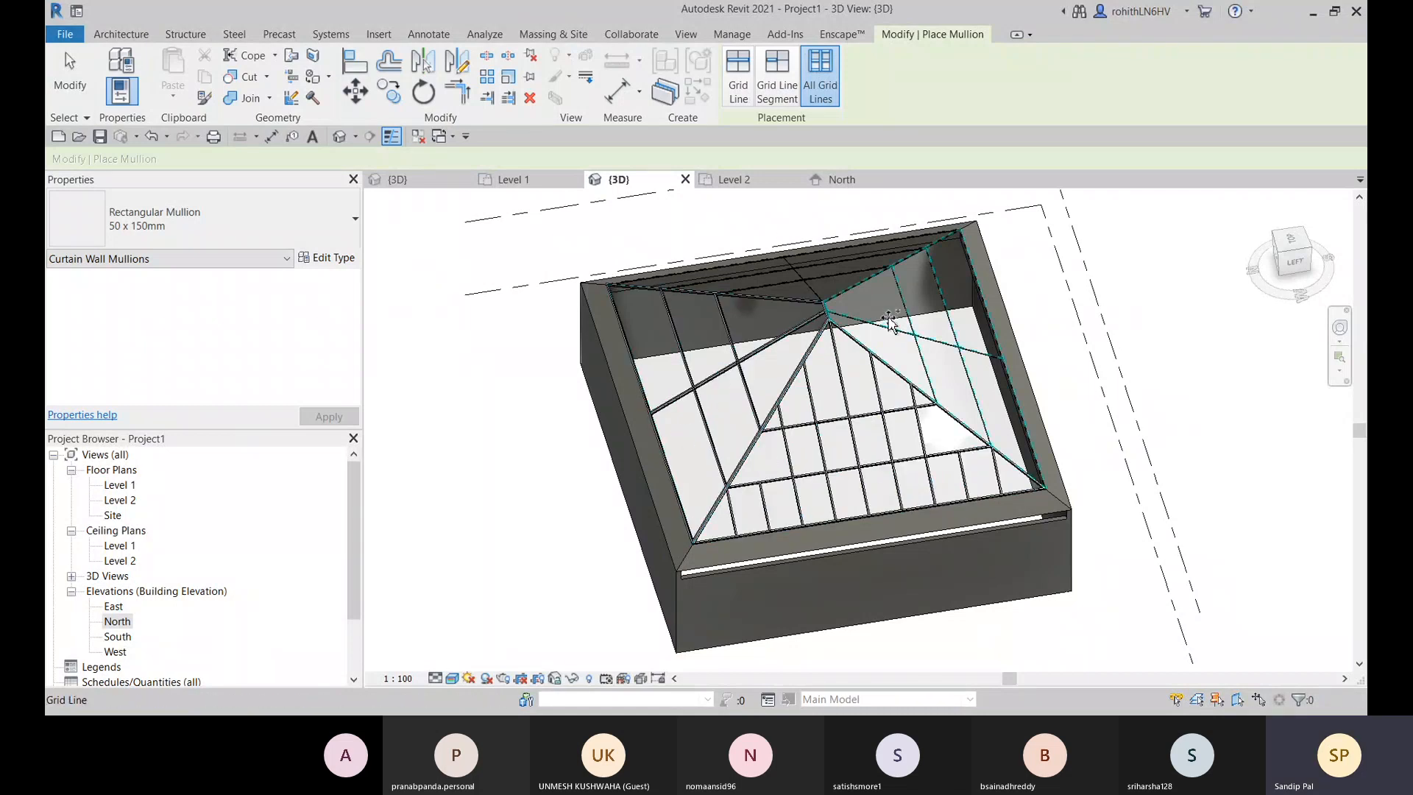
left_click(833, 275)
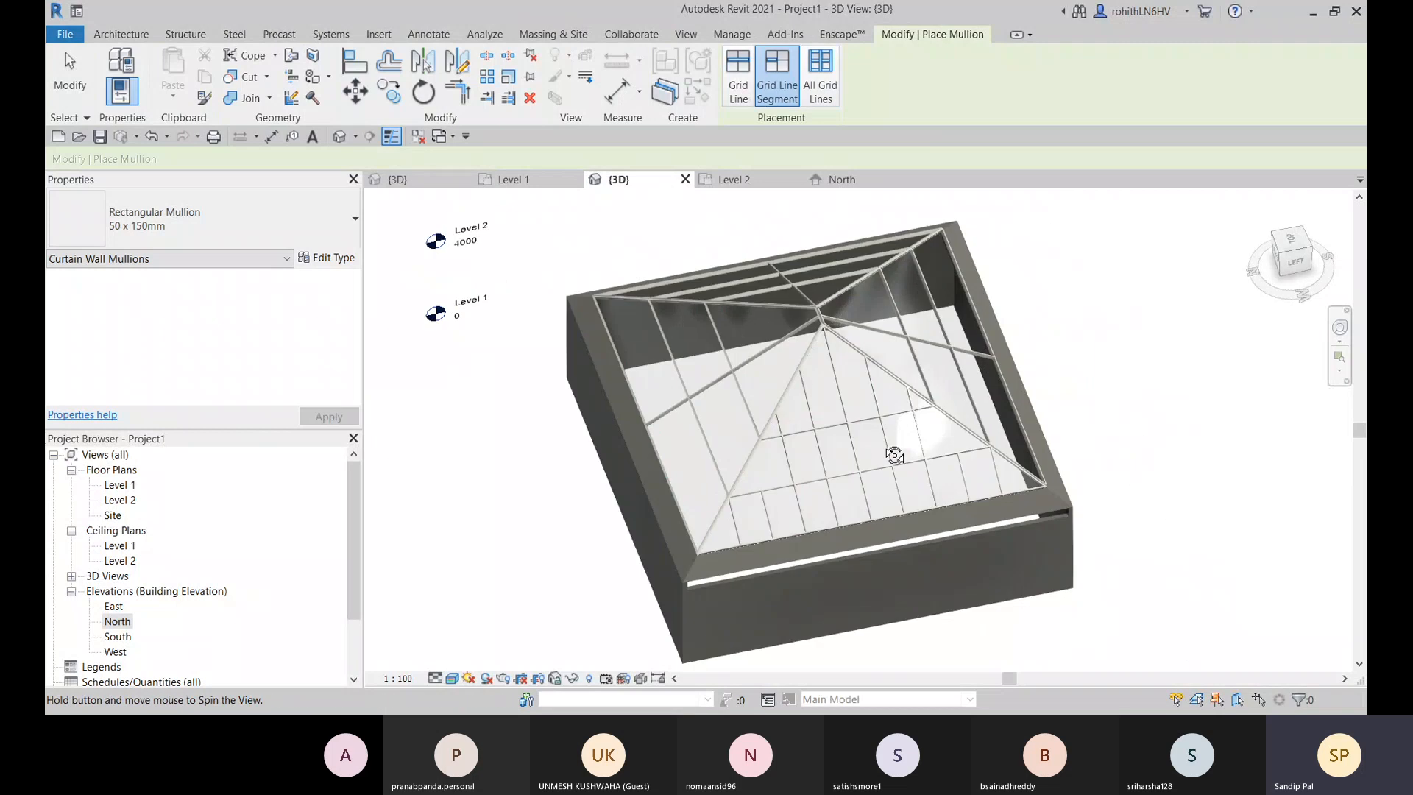
Step: Examine the mullion framework, the surrounding flat roof and the levels from several sides of the building
middle_click_drag(892, 451, 704, 657, "shift")
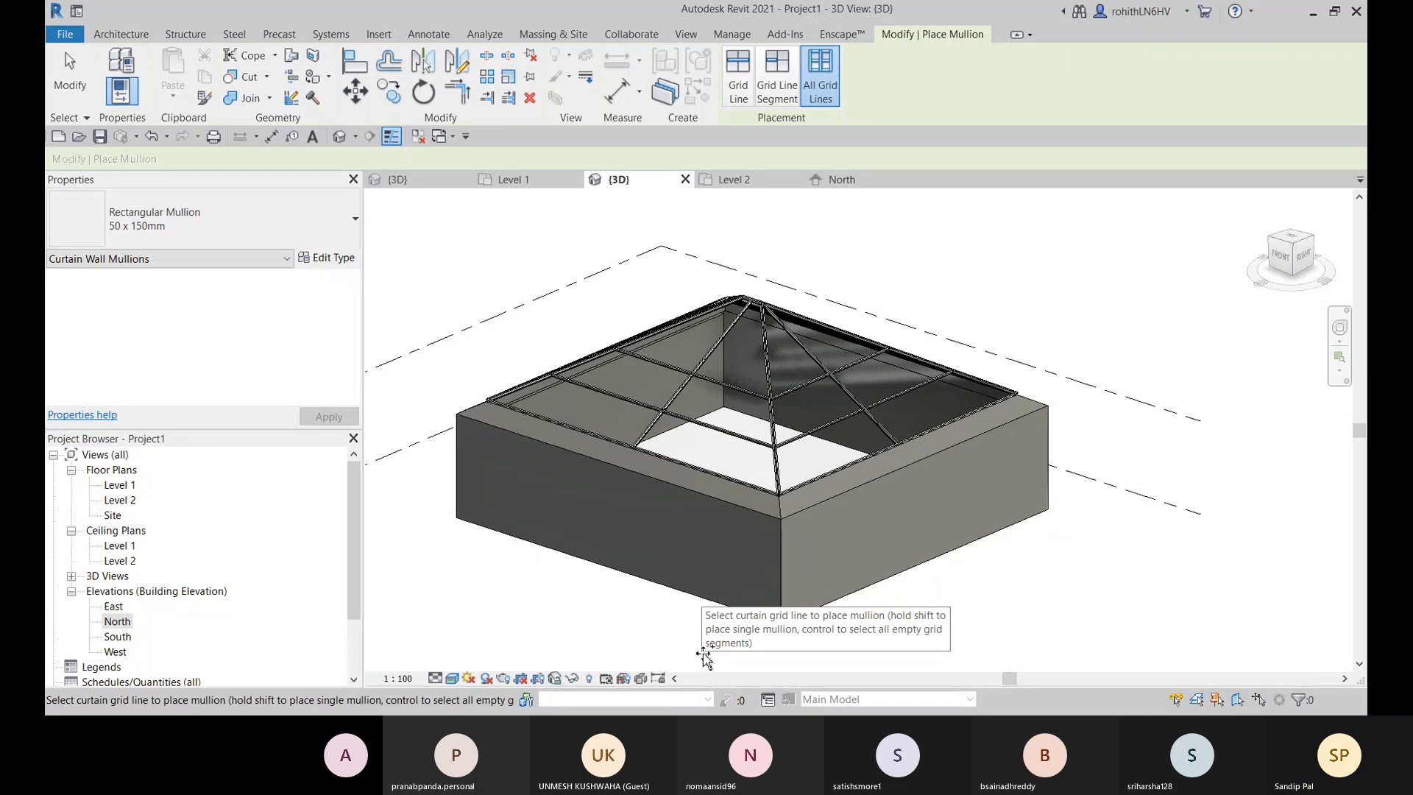
middle_click_drag(833, 444, 867, 445, "shift")
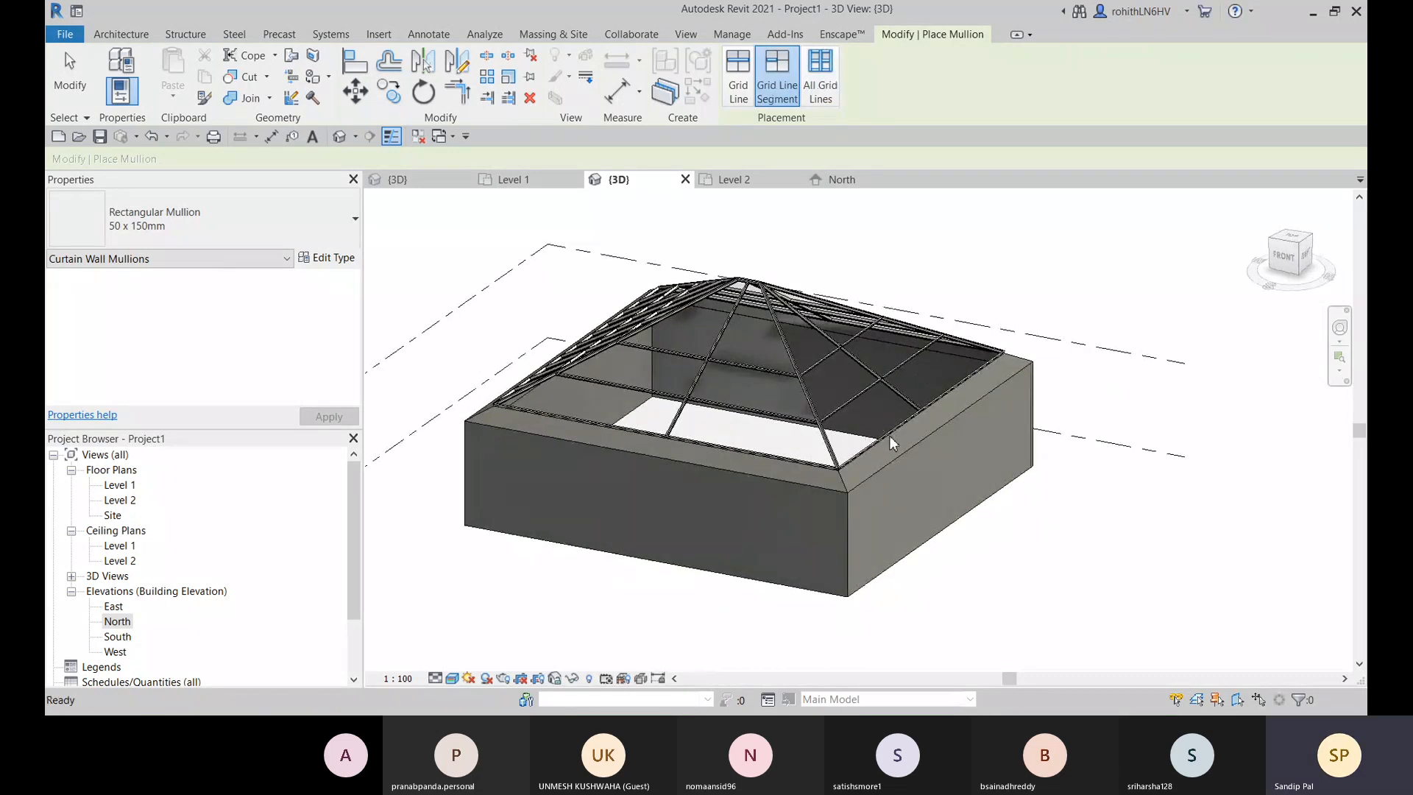
key("Escape")
left_click(910, 444)
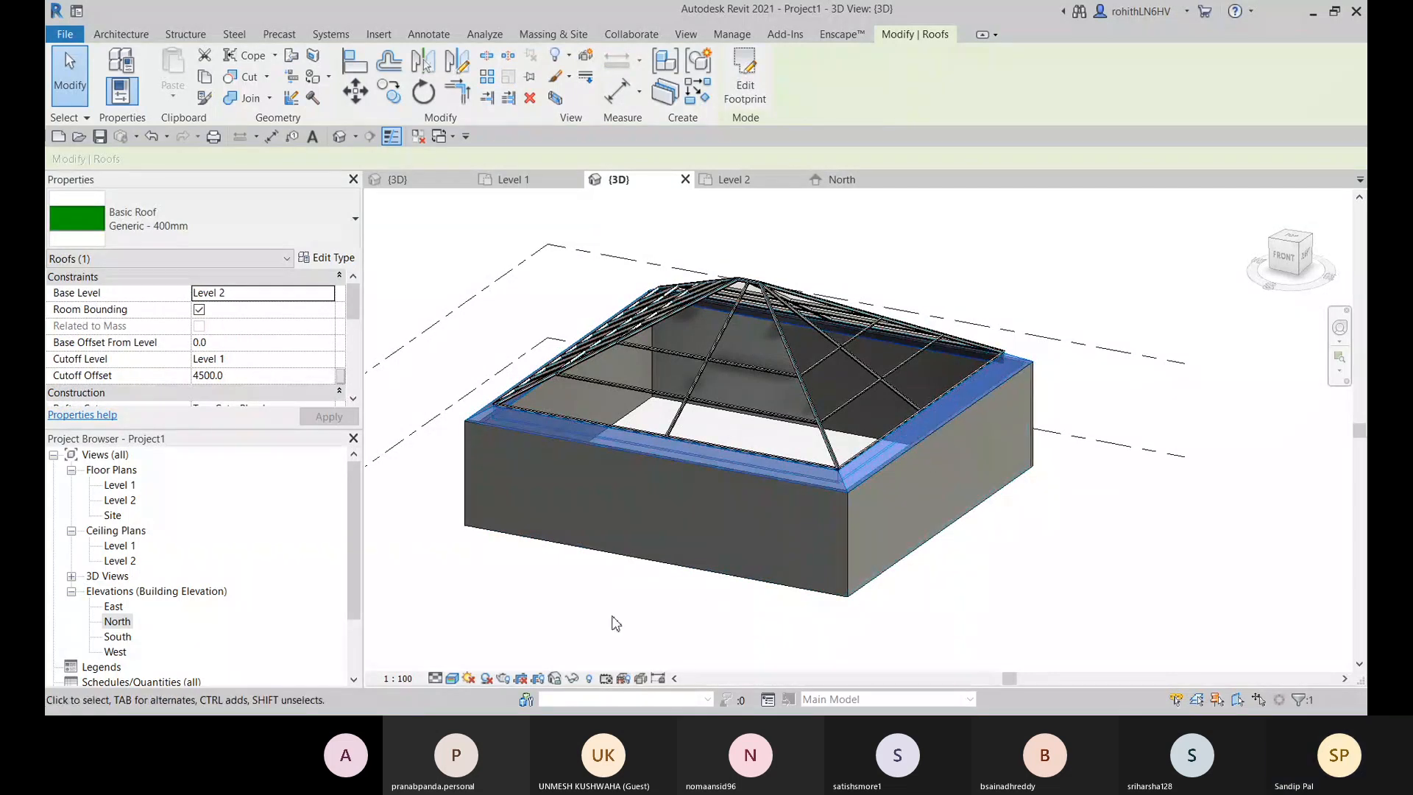
middle_click_drag(492, 497, 669, 466)
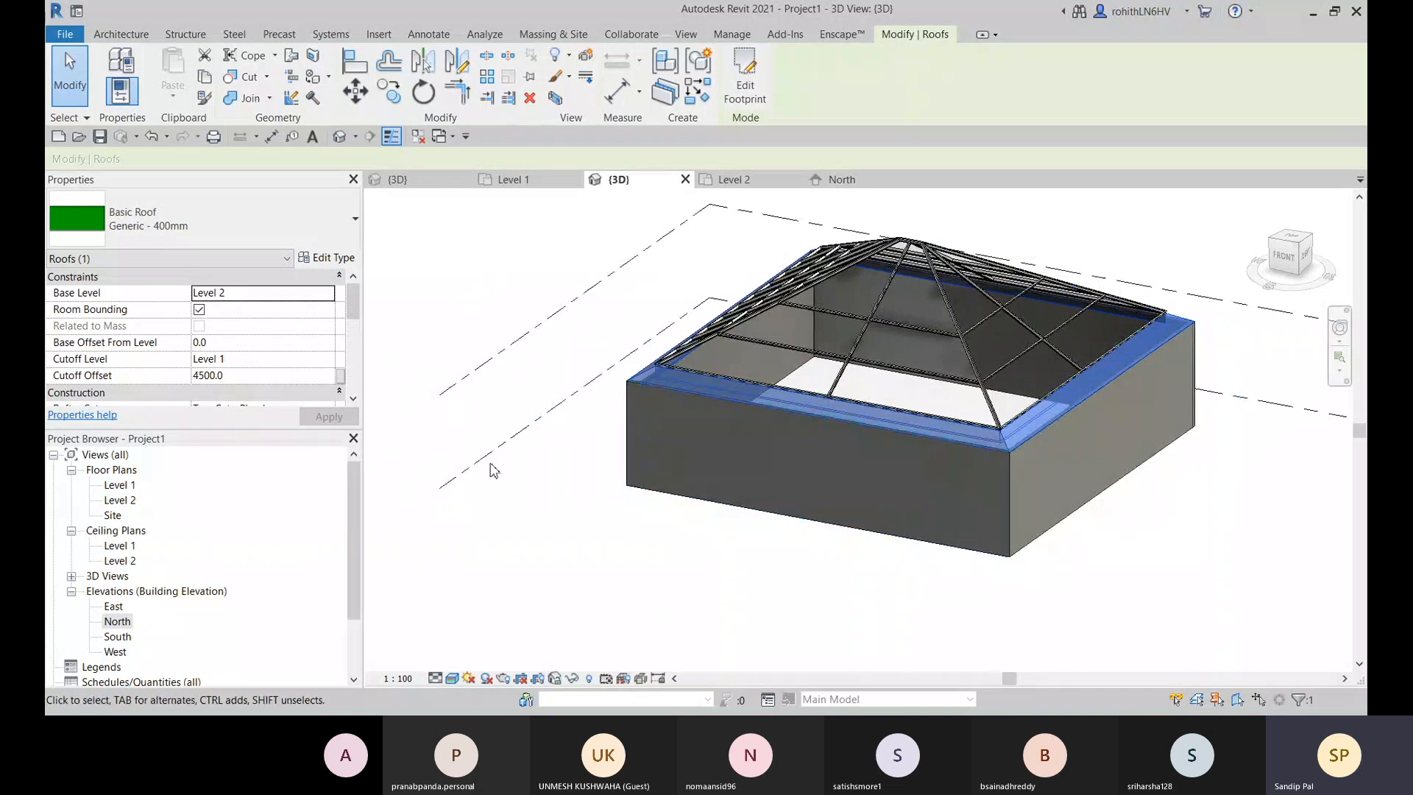
left_click(484, 463)
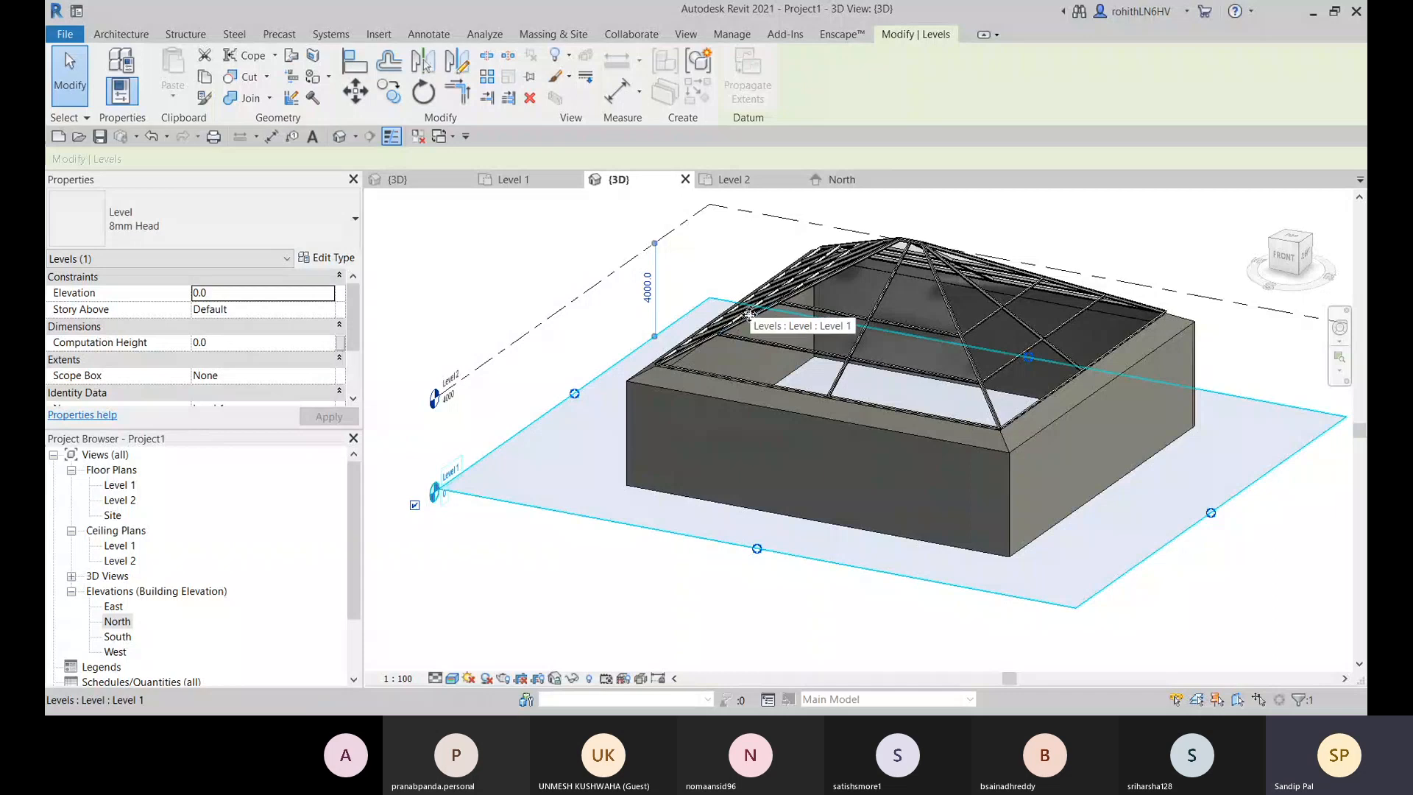
middle_click_drag(885, 563, 715, 596)
left_click(1192, 352)
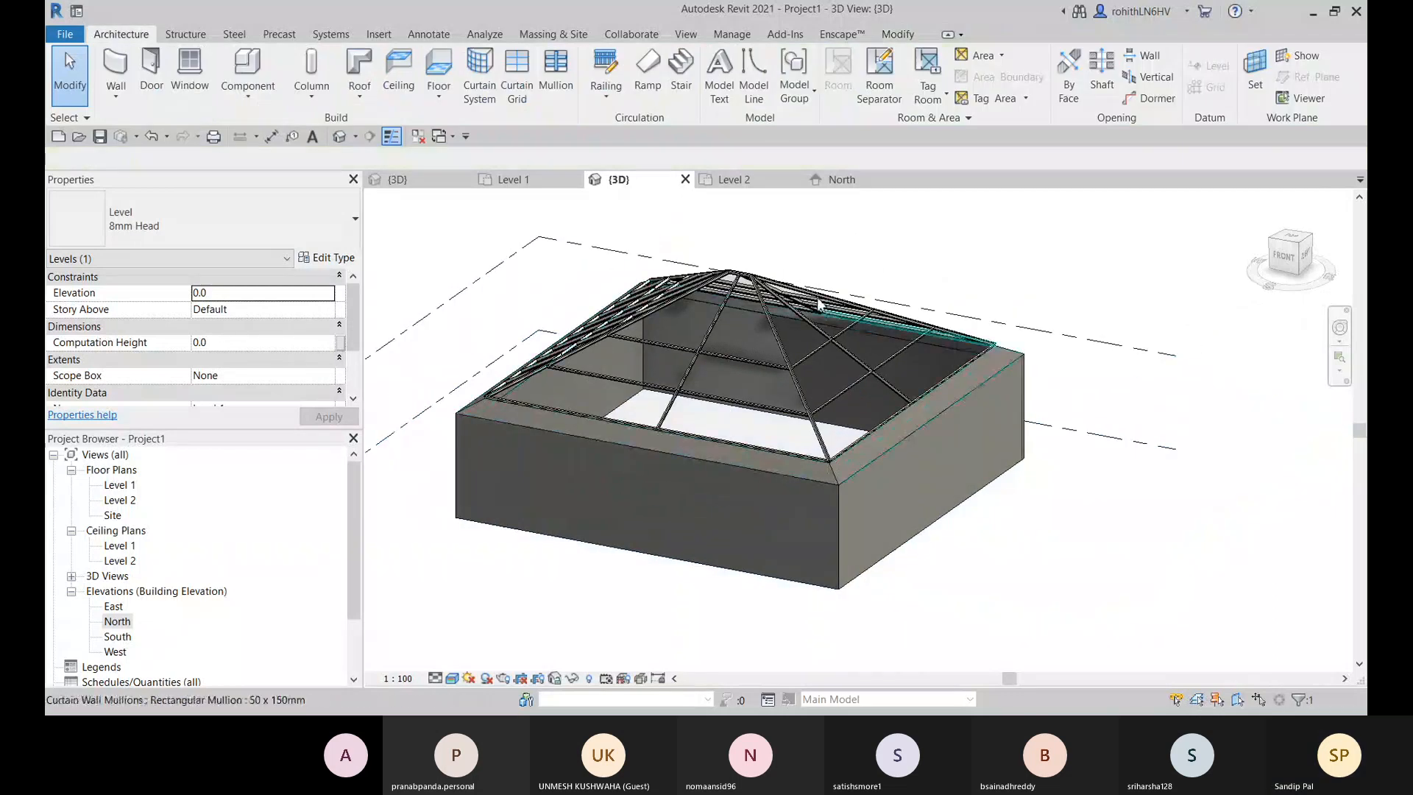
middle_click_drag(699, 266, 763, 314)
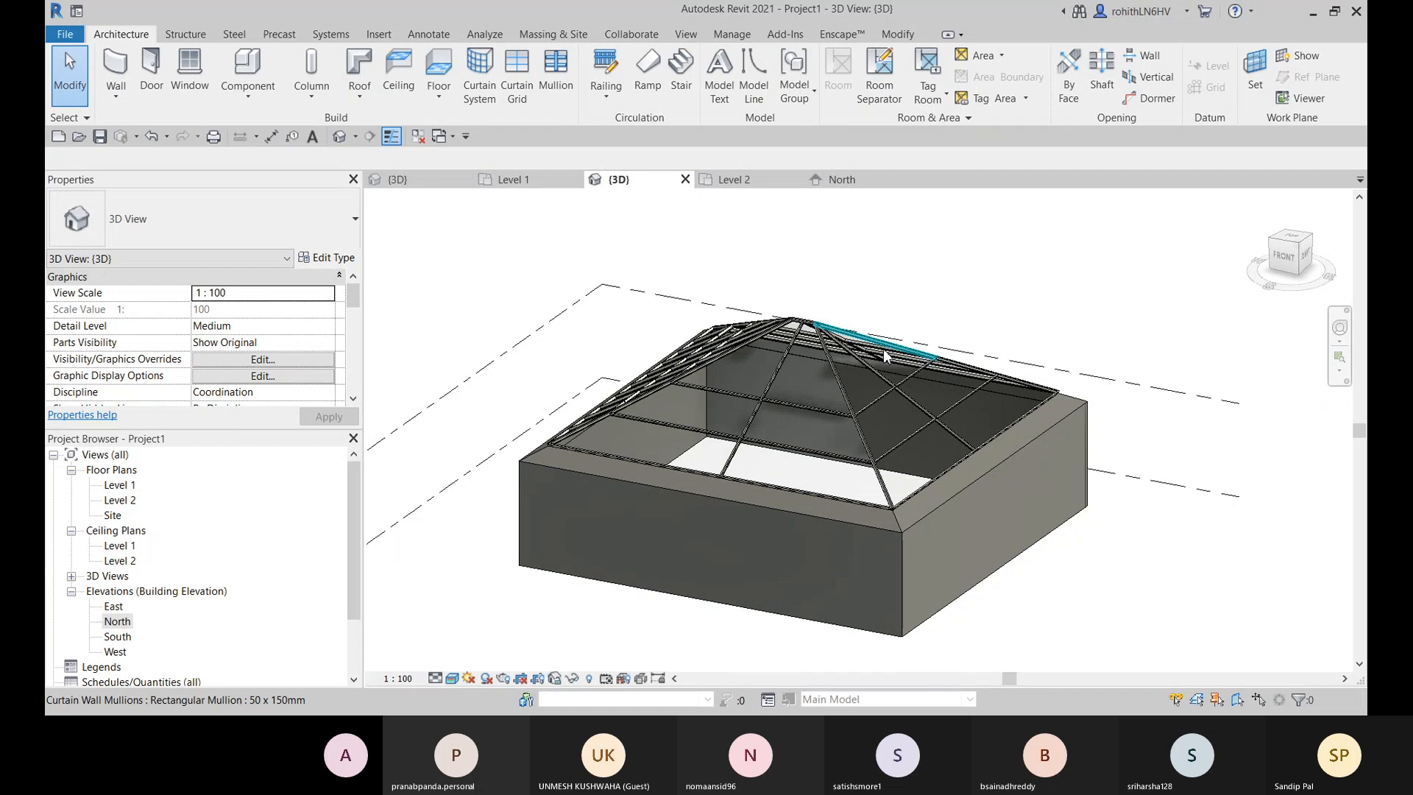
scroll(1003, 562, "down", 3)
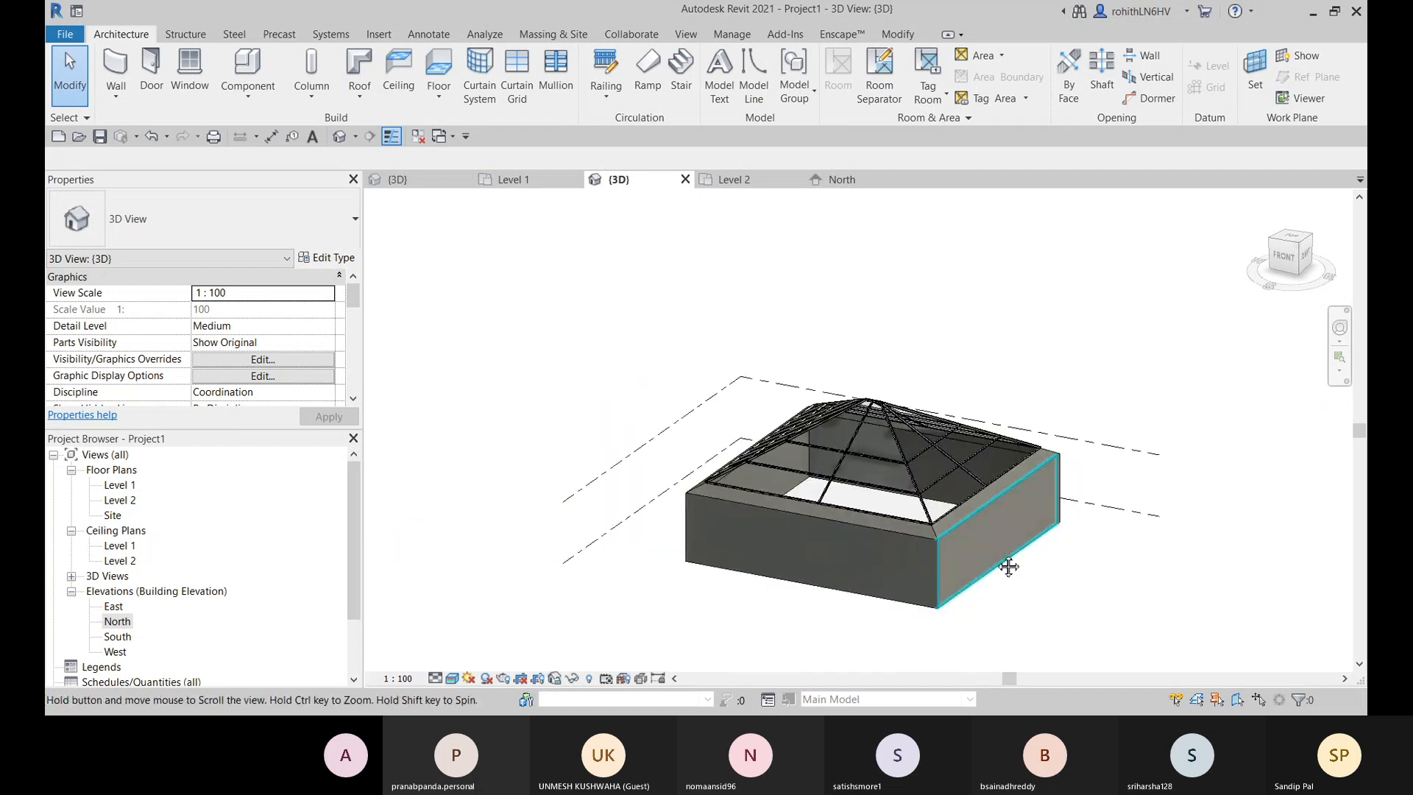
middle_click_drag(906, 528, 824, 506, "shift")
Step: Start a ramp with Level 1 as its top level and a top offset of 450
left_click(647, 70)
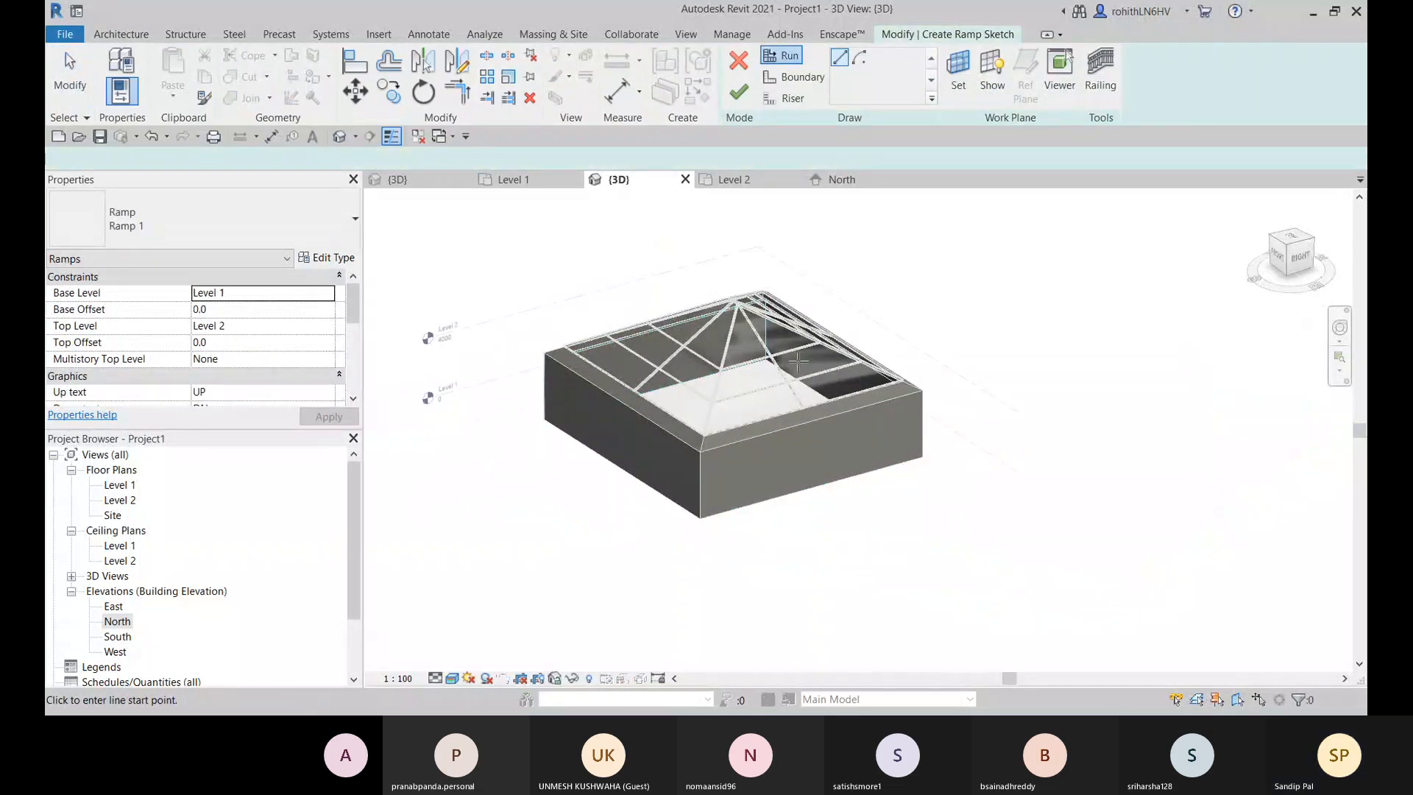
middle_click_drag(854, 541, 889, 523)
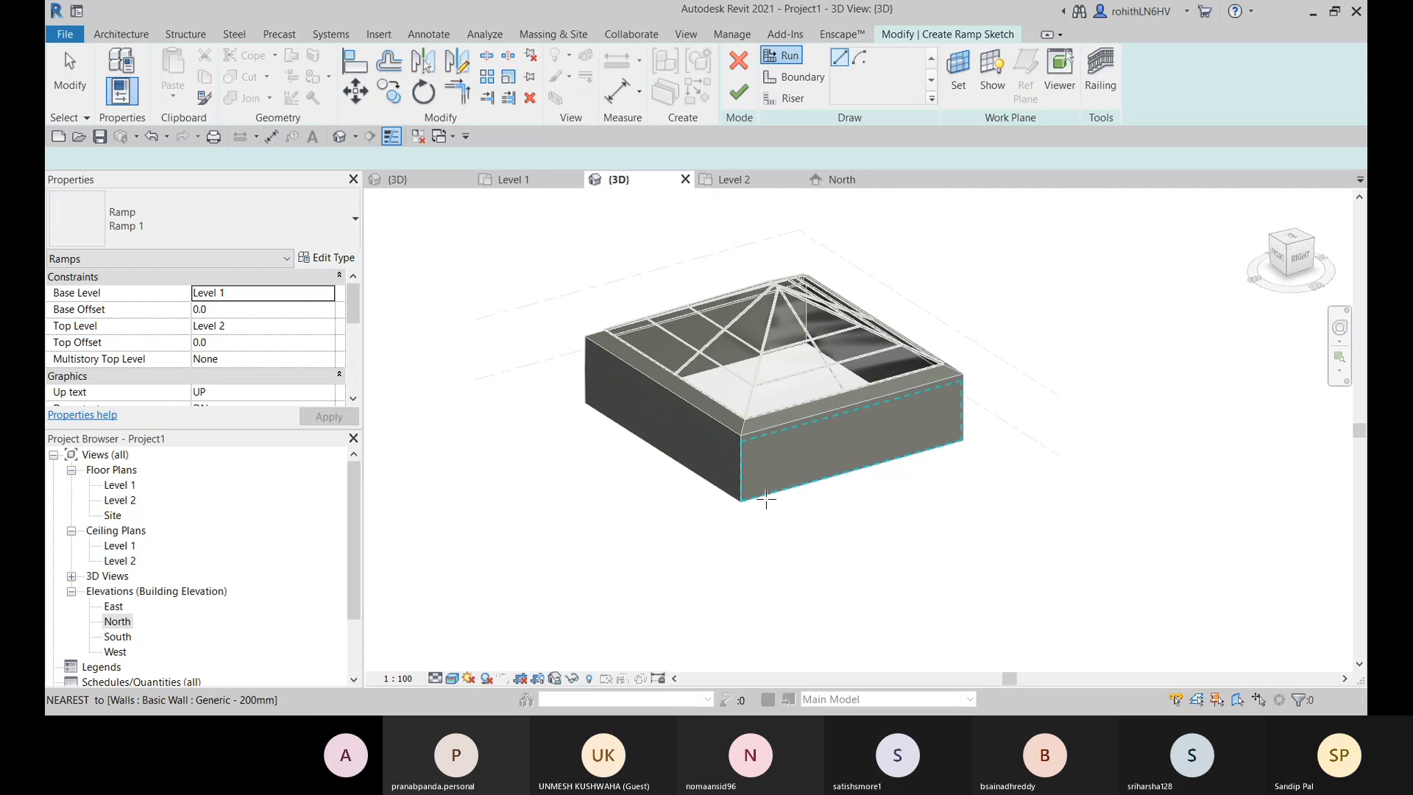
left_click(235, 325)
scroll(328, 333, "up", 1)
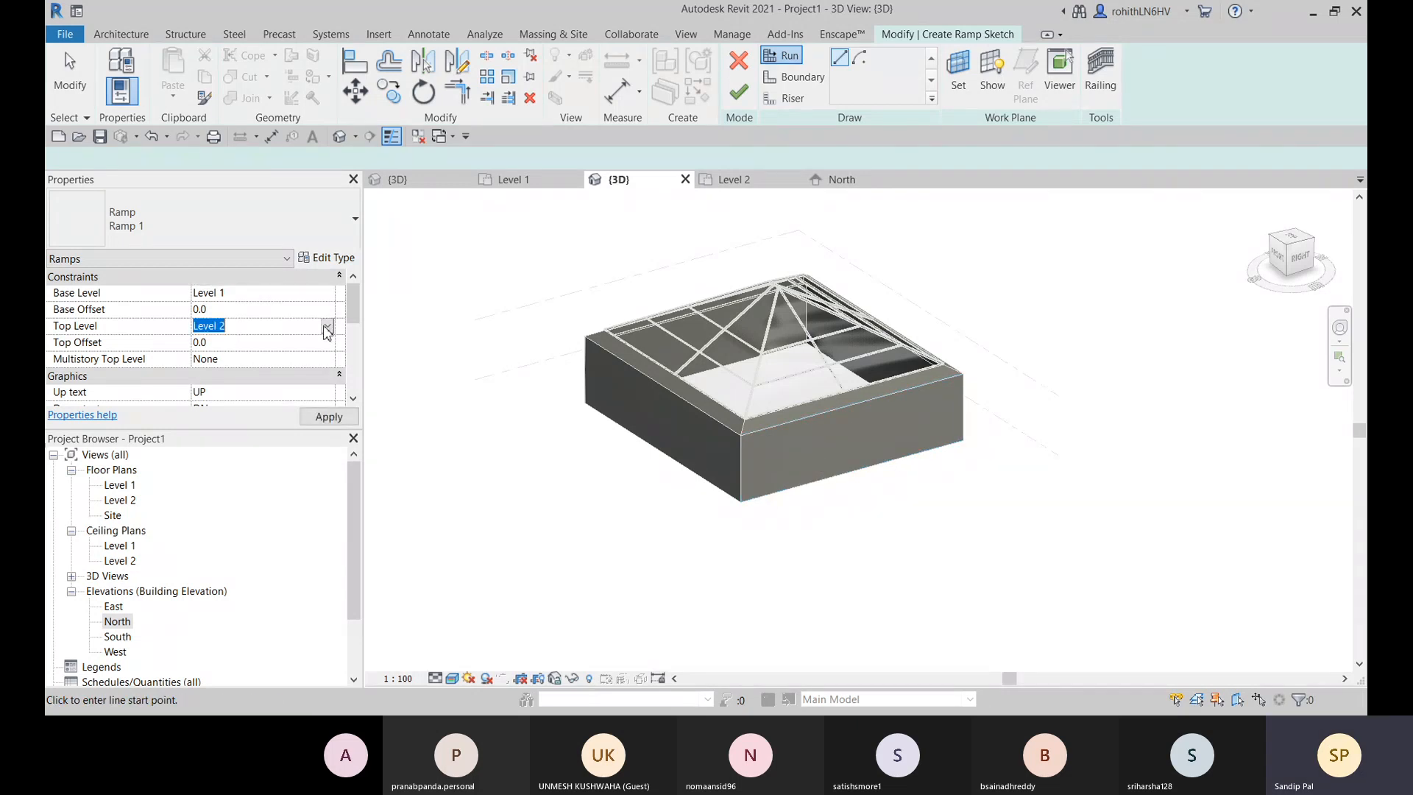
left_click(227, 343)
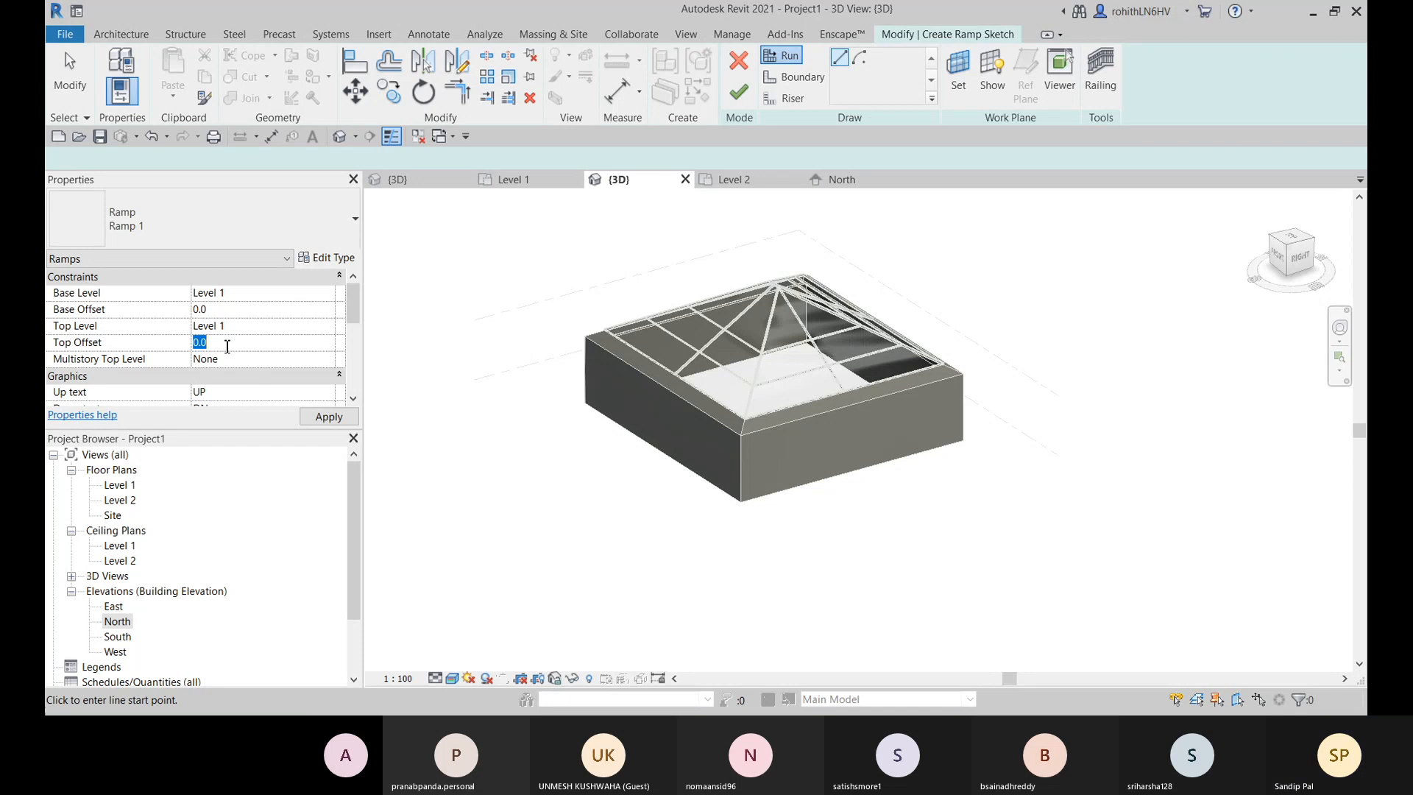
type("45")
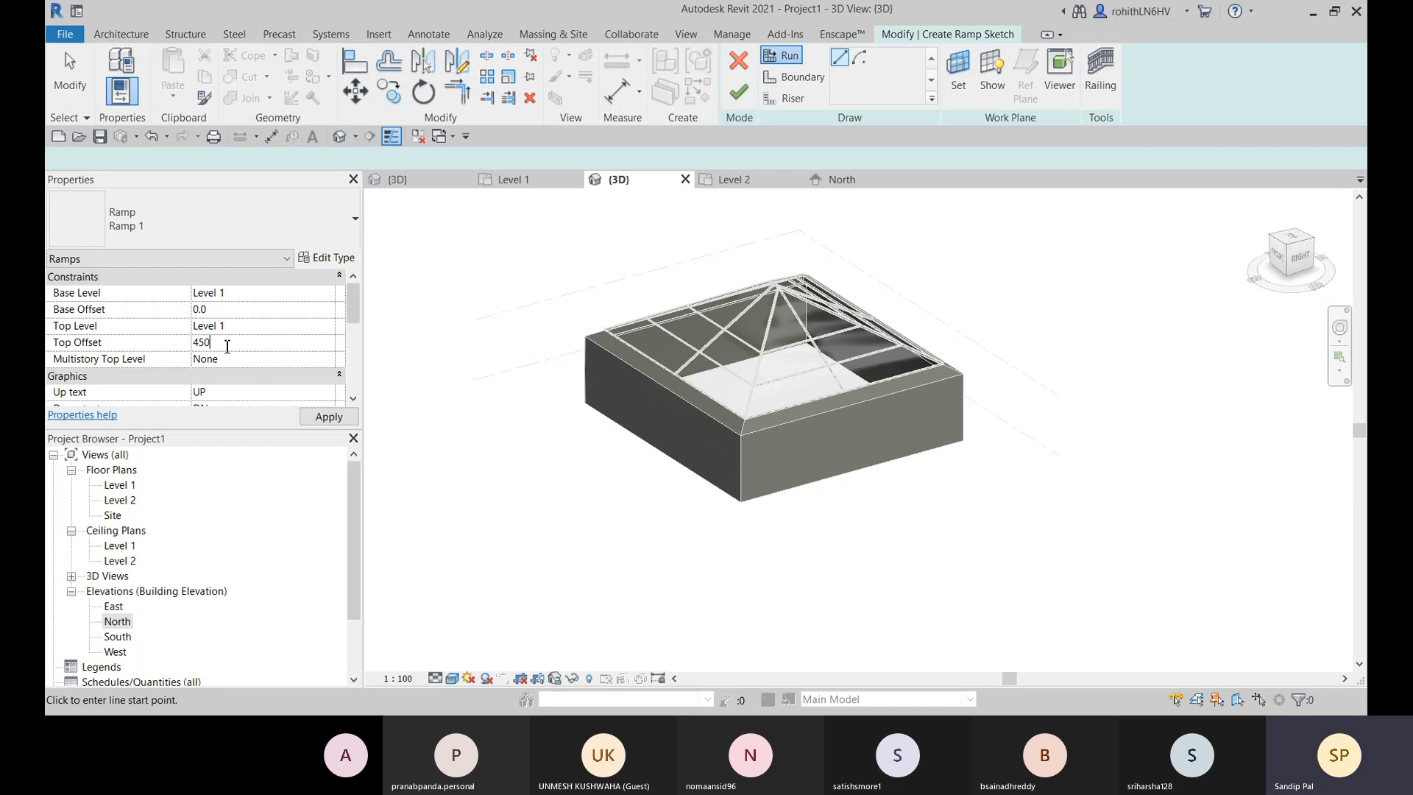
type("0")
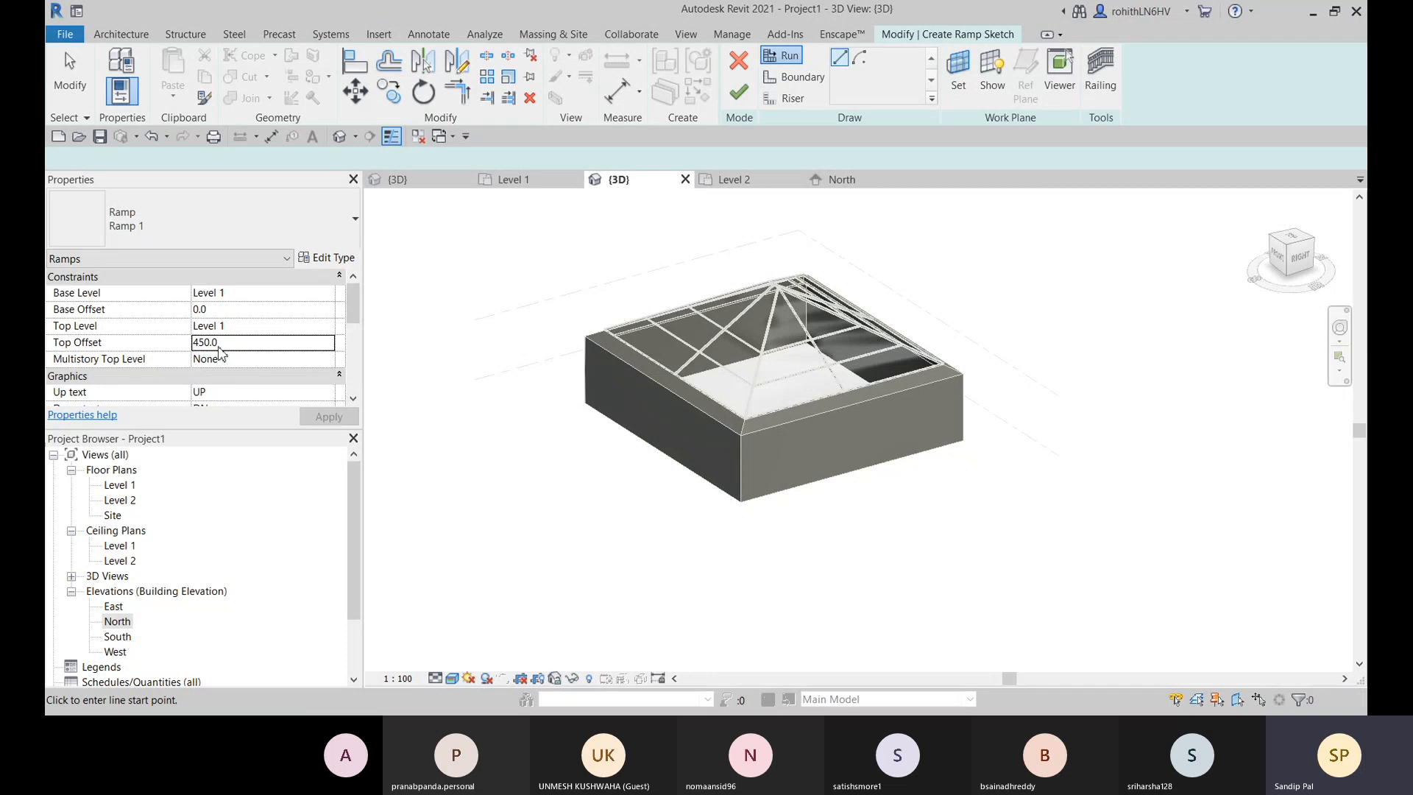
key("Return")
scroll(185, 379, "down", 2)
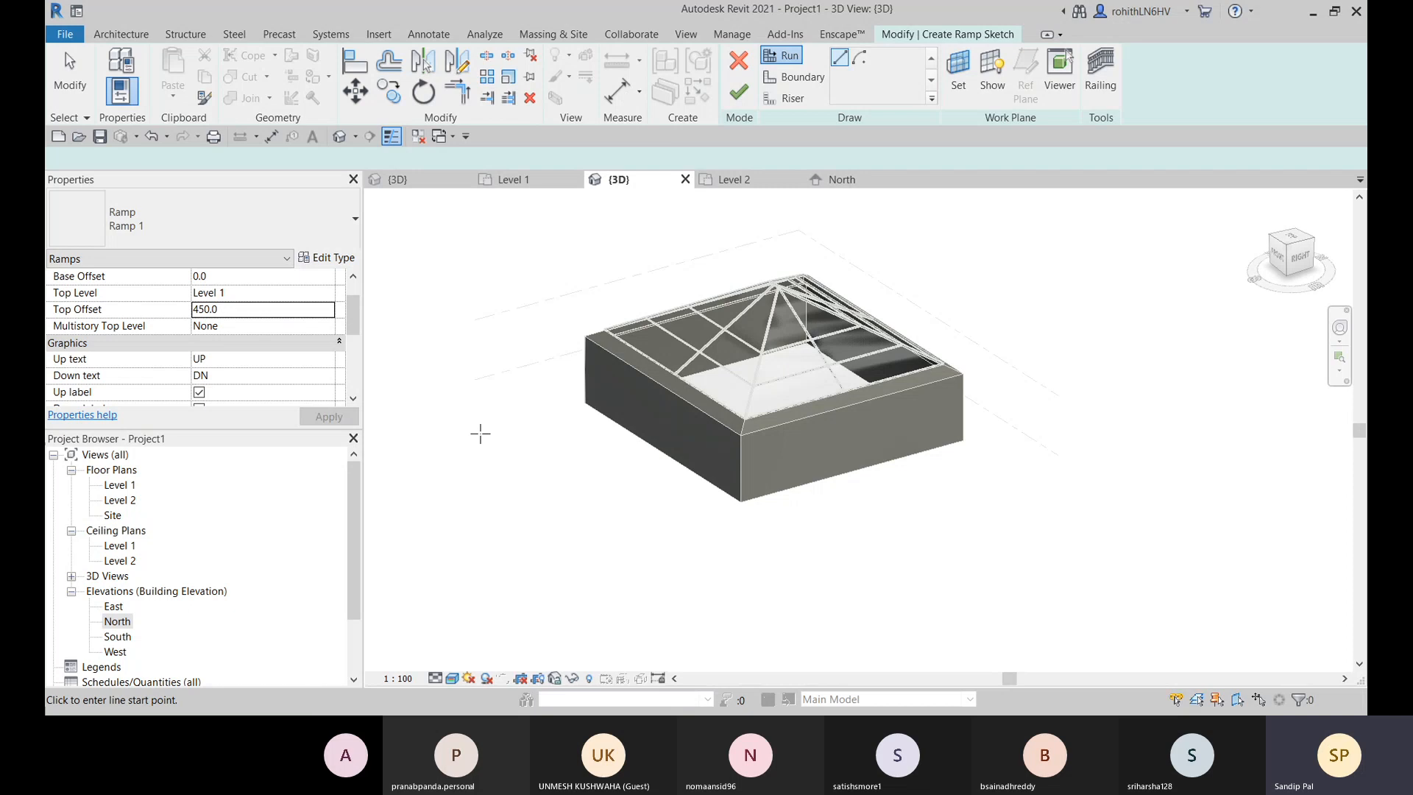
Step: Sketch a straight ramp run about 1800 mm long outside the wall, finish the ramp and dismiss the warning
scroll(593, 486, "up", 3)
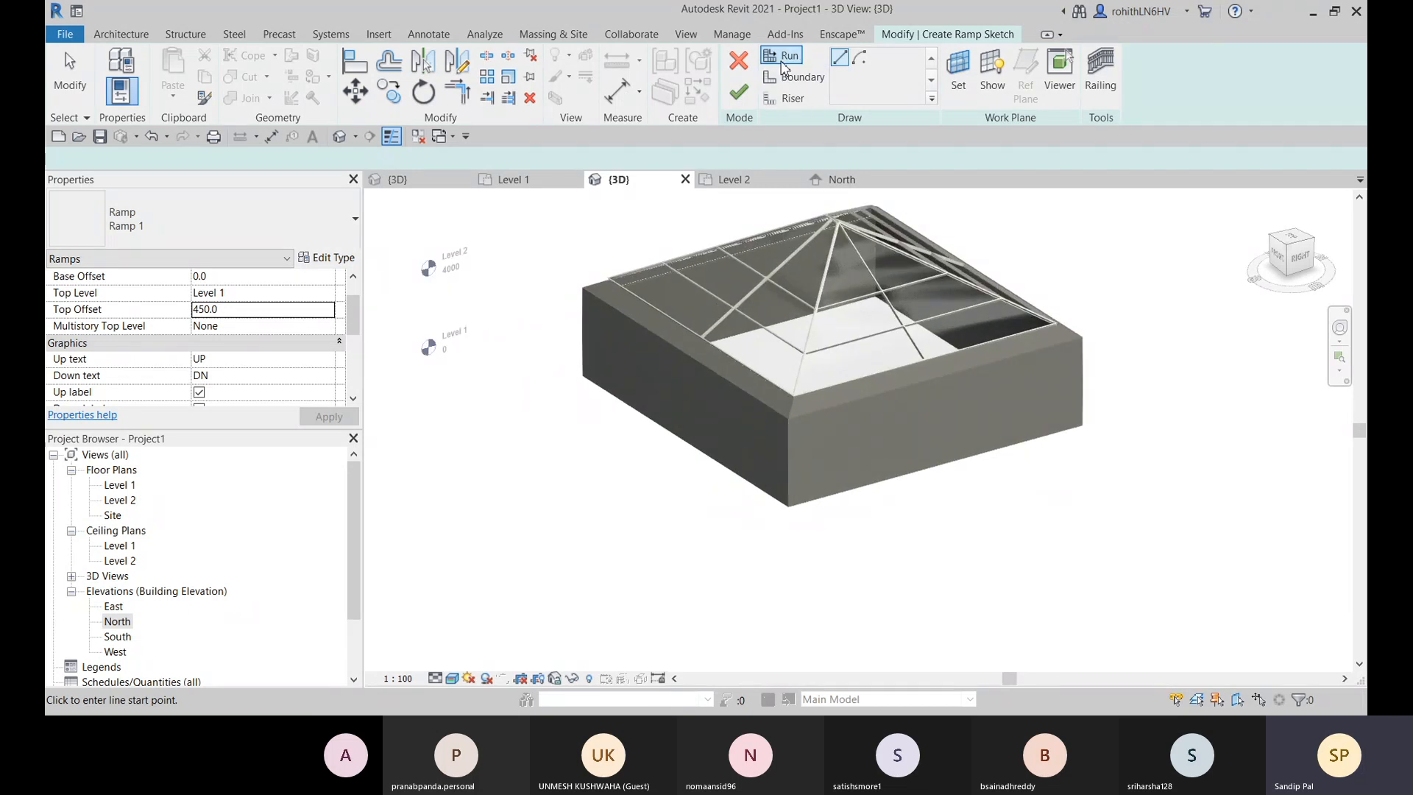
left_click(949, 468)
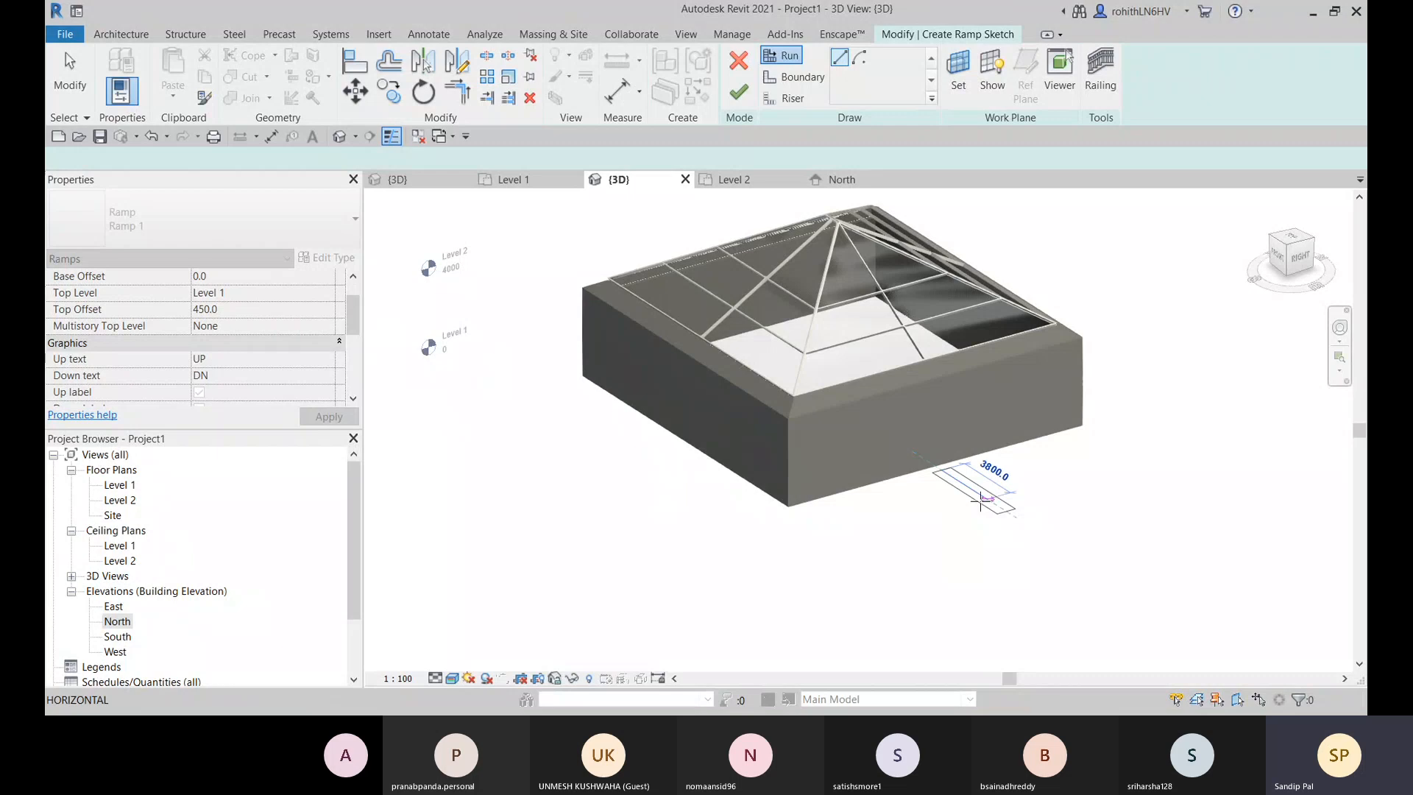
scroll(970, 494, "up", 1)
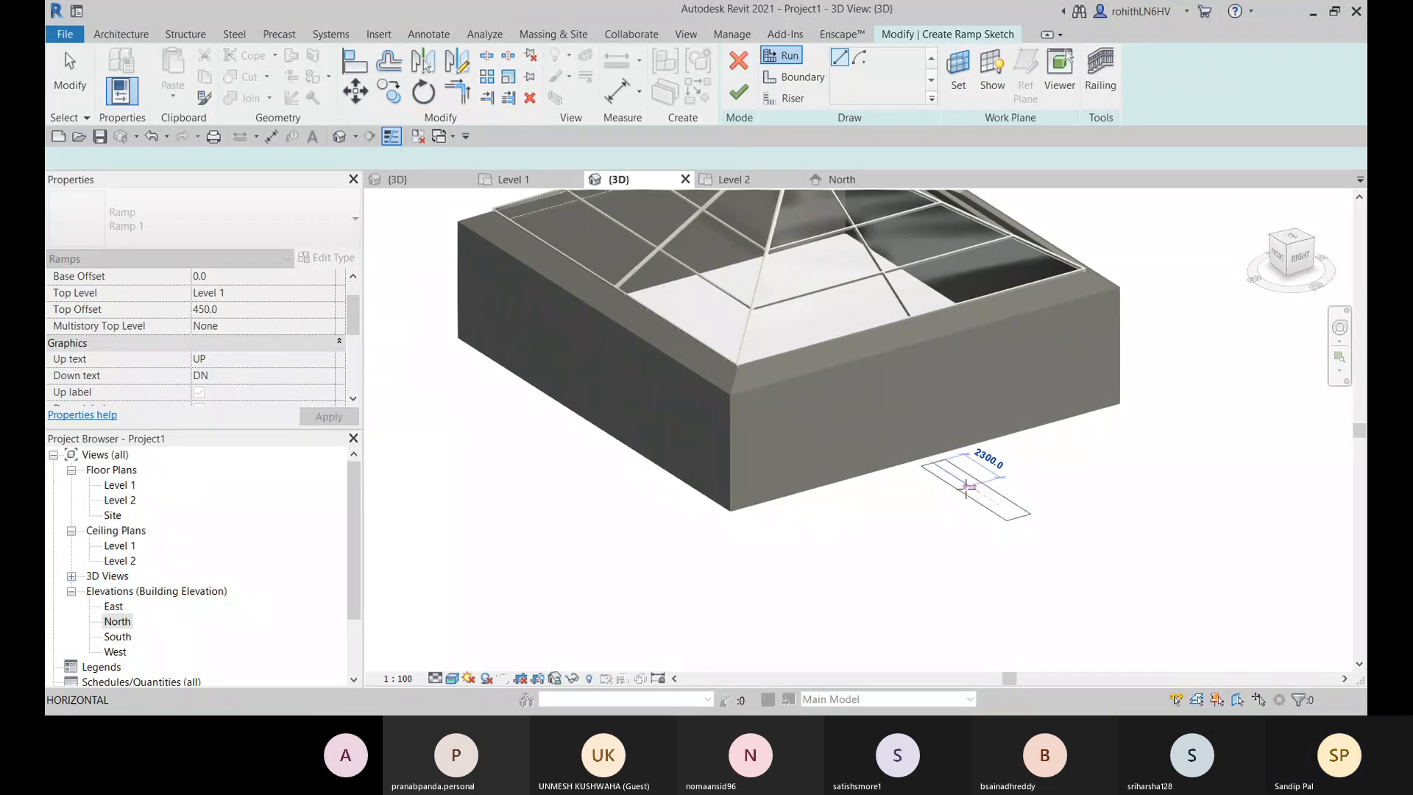
scroll(960, 486, "up", 1)
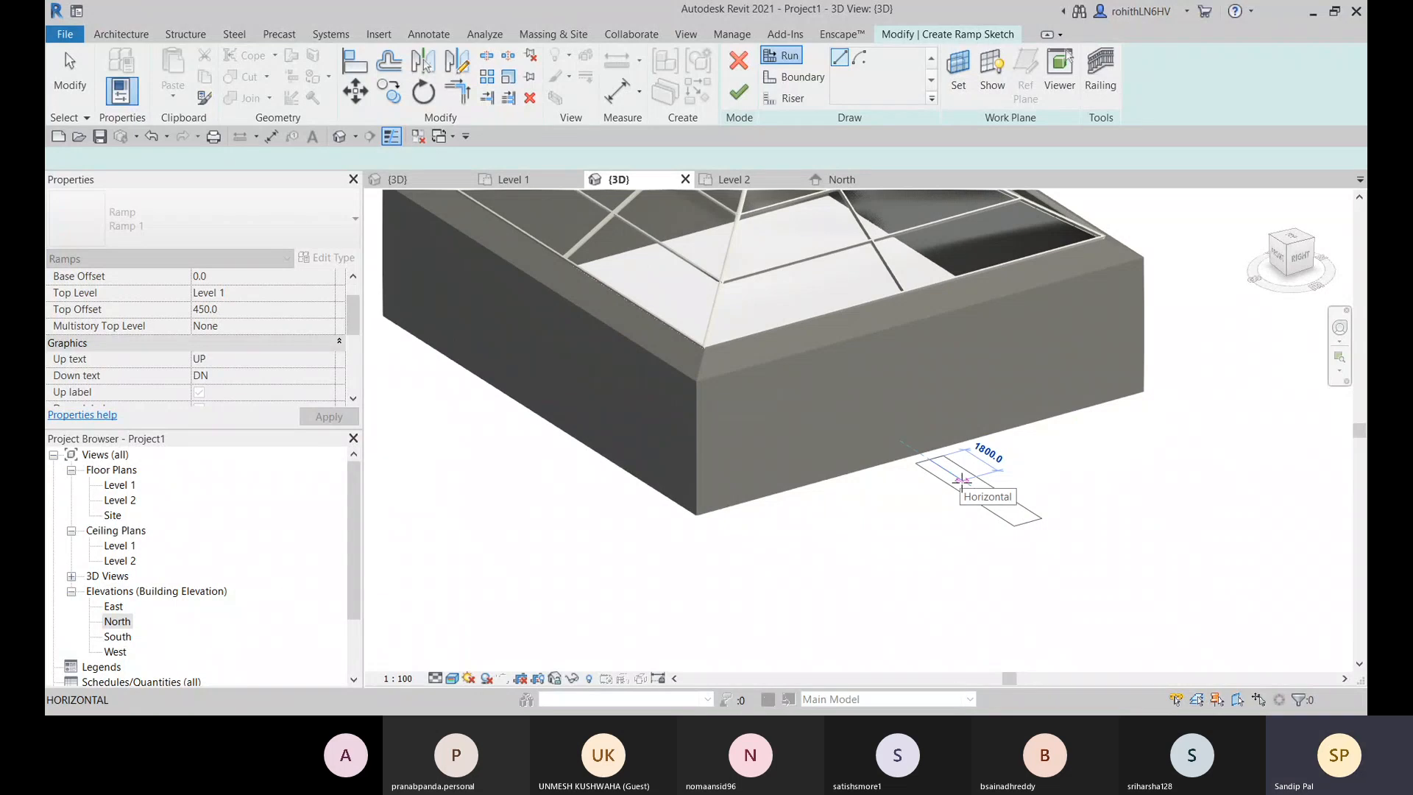
left_click(962, 481)
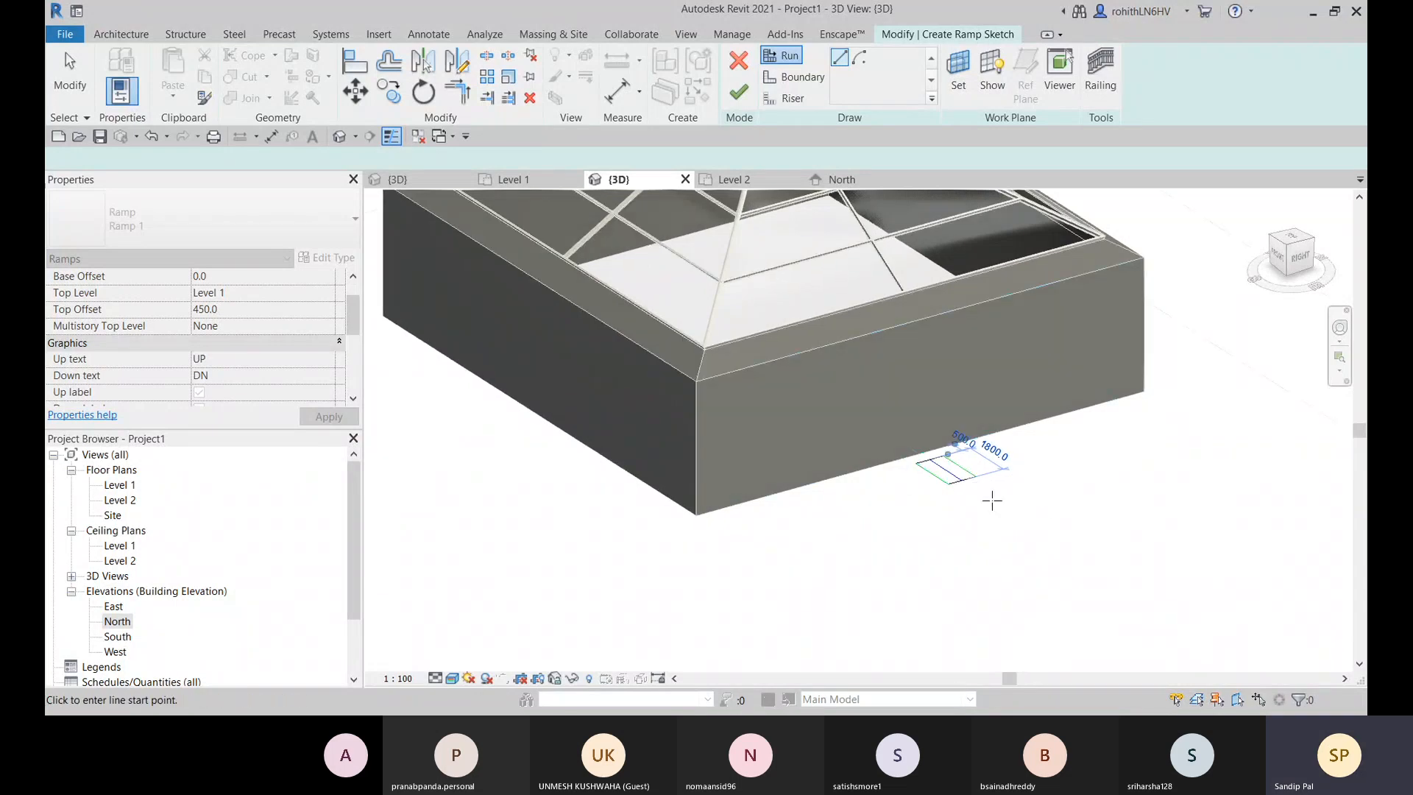
scroll(963, 473, "up", 6)
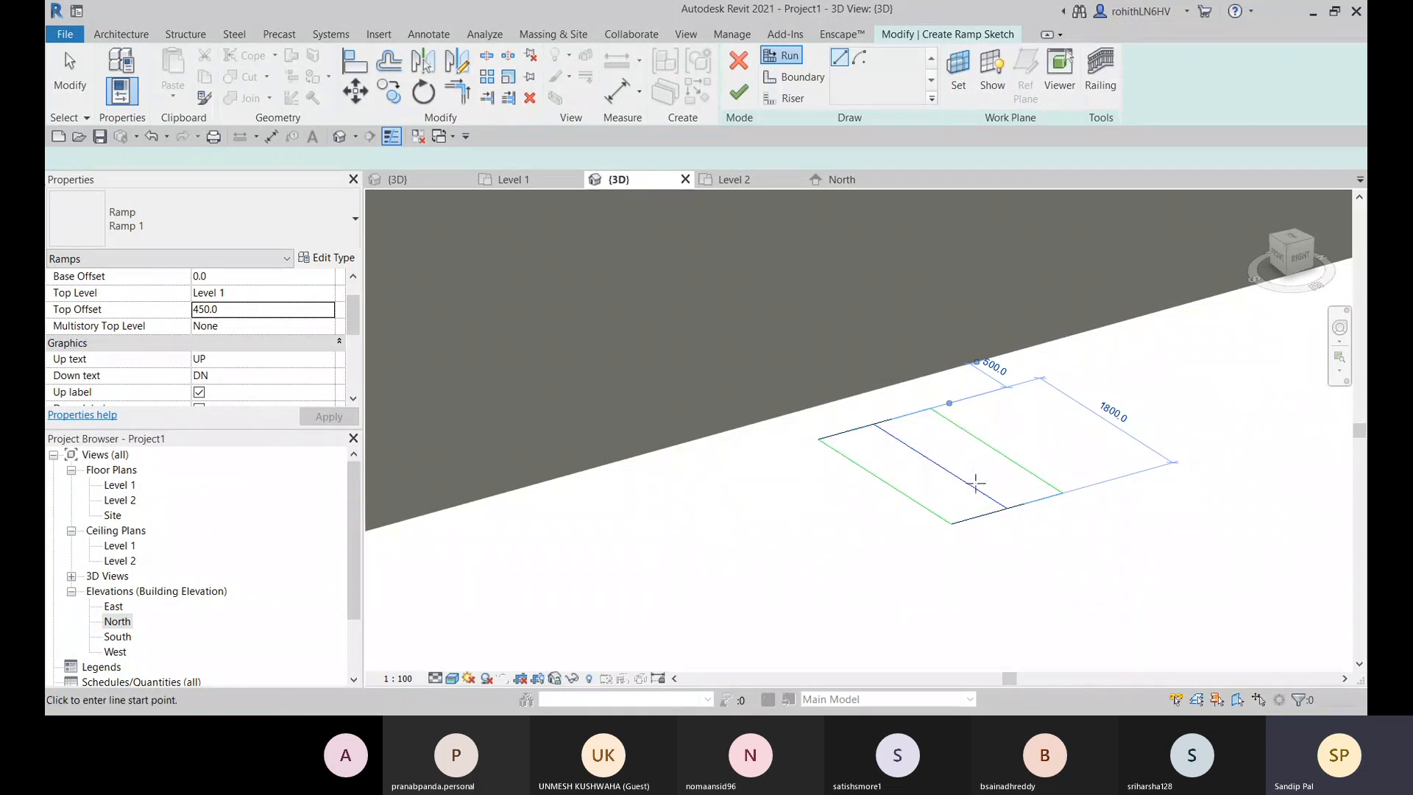
left_click(739, 94)
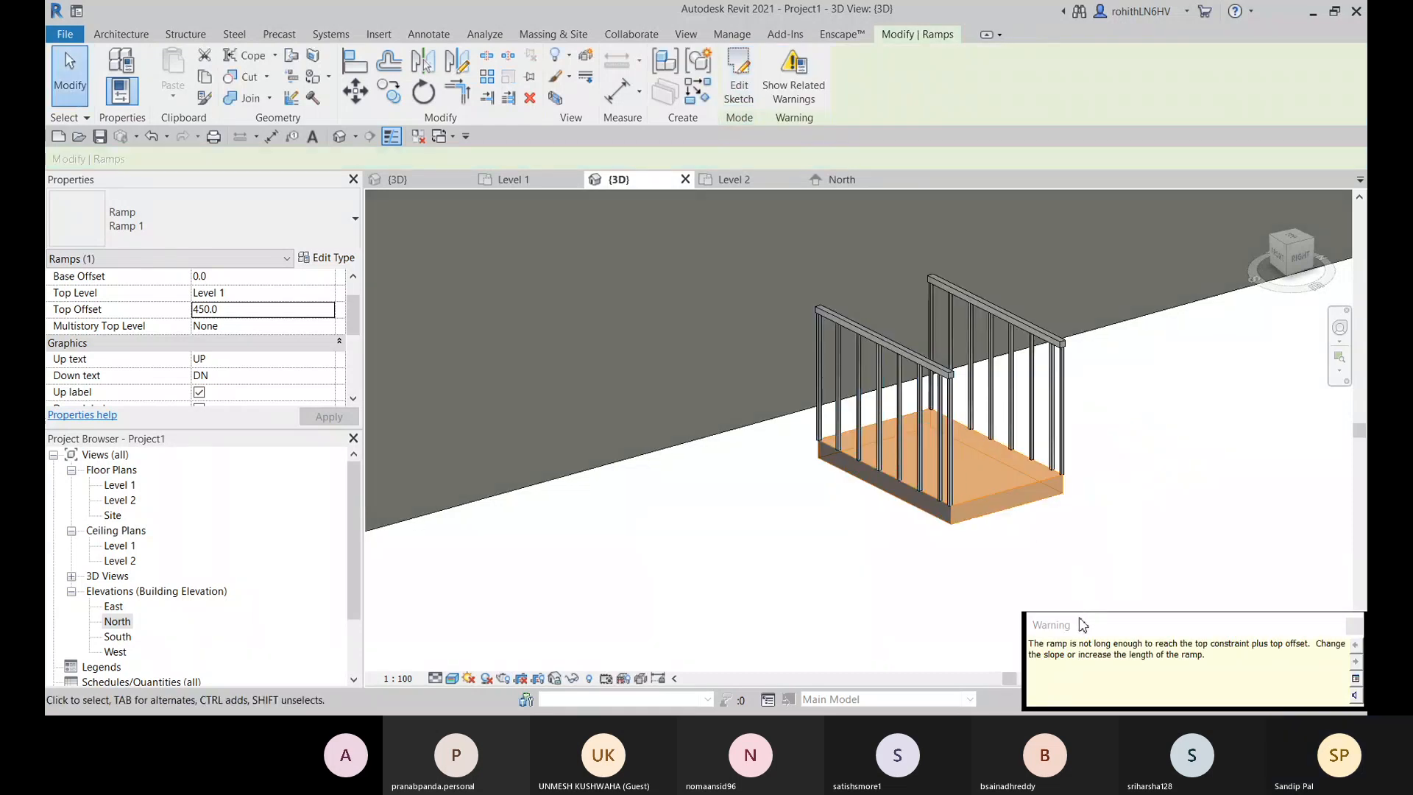
left_click_drag(1082, 624, 742, 491)
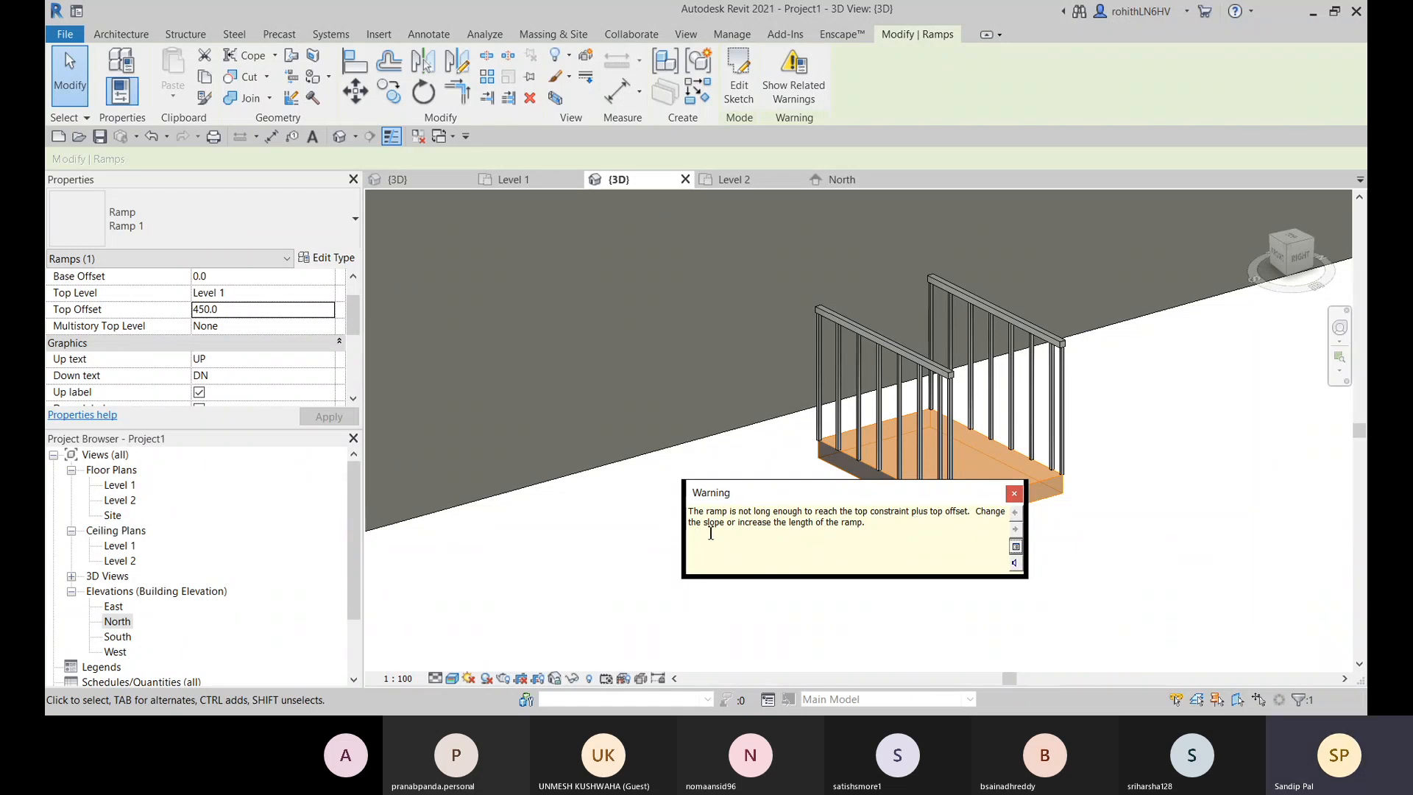
left_click(1015, 494)
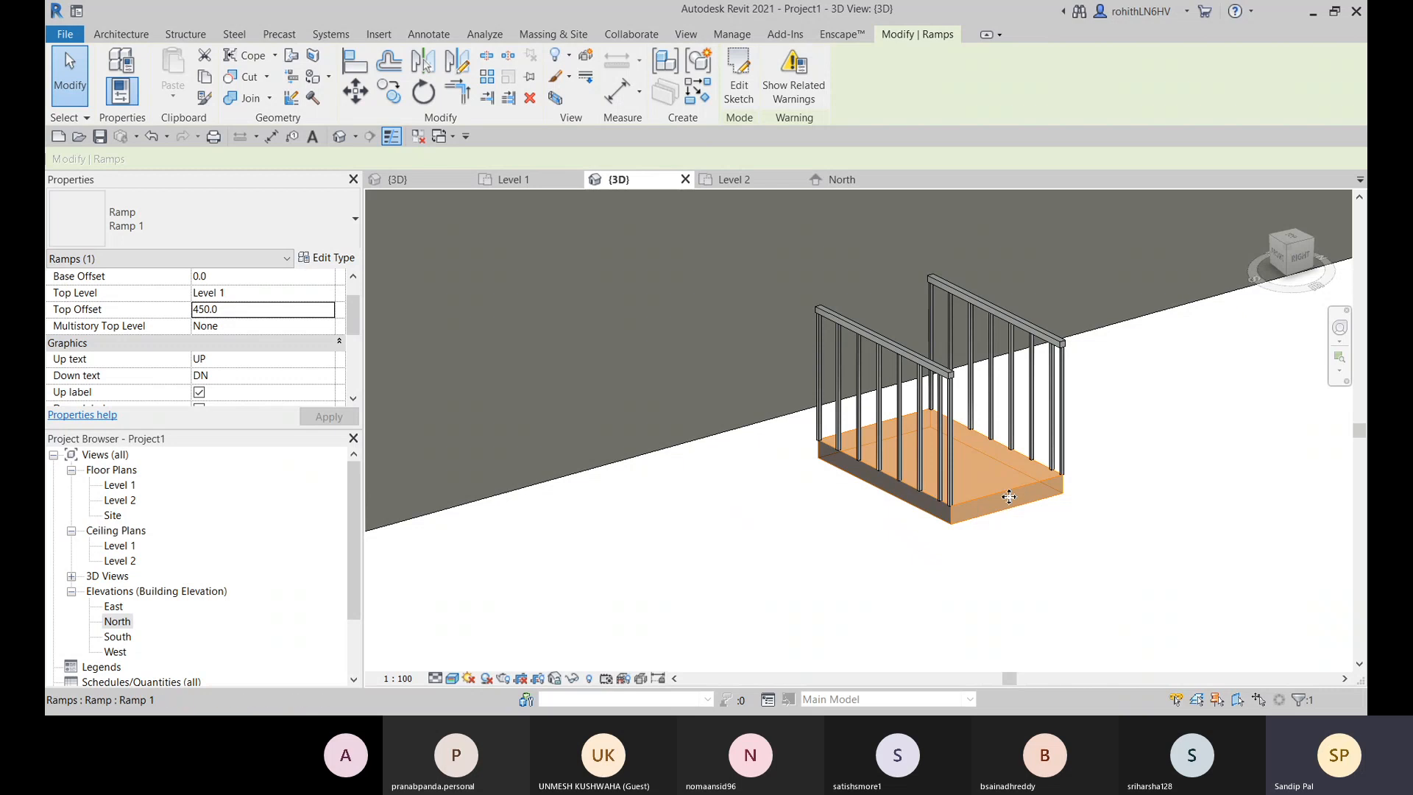
Step: Change the ramp type's shape to Solid and apply it to the ramp outside the wall
left_click(809, 537)
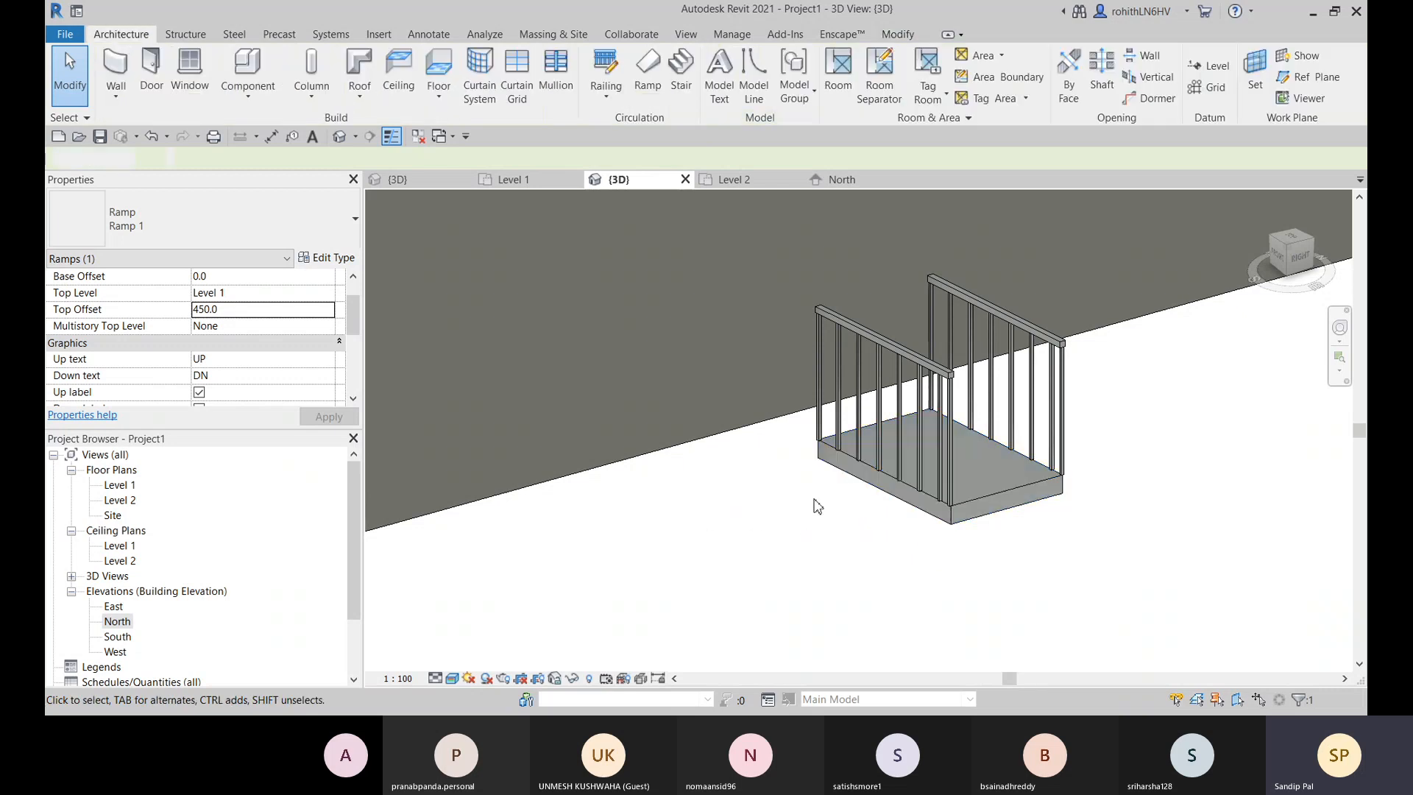
left_click(865, 482)
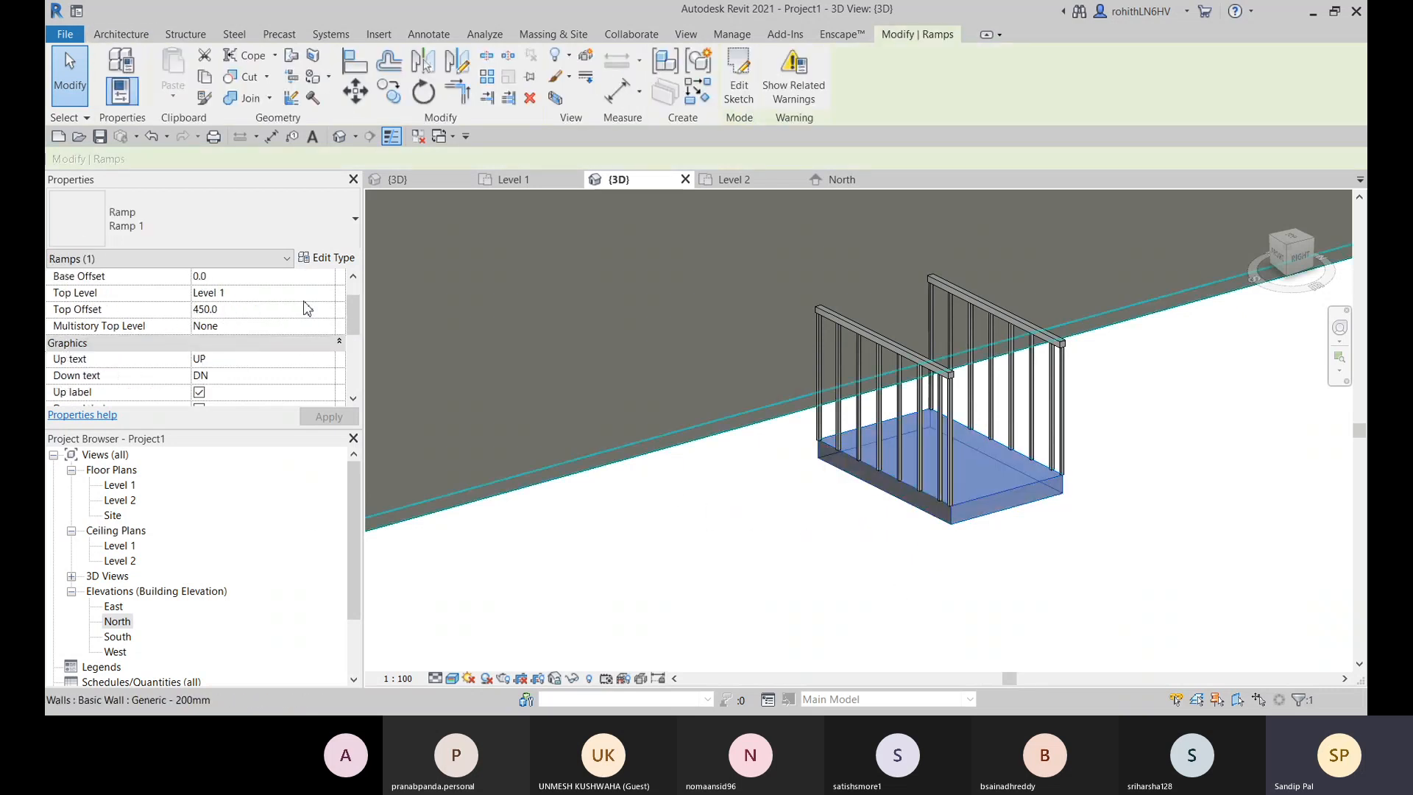
left_click(326, 258)
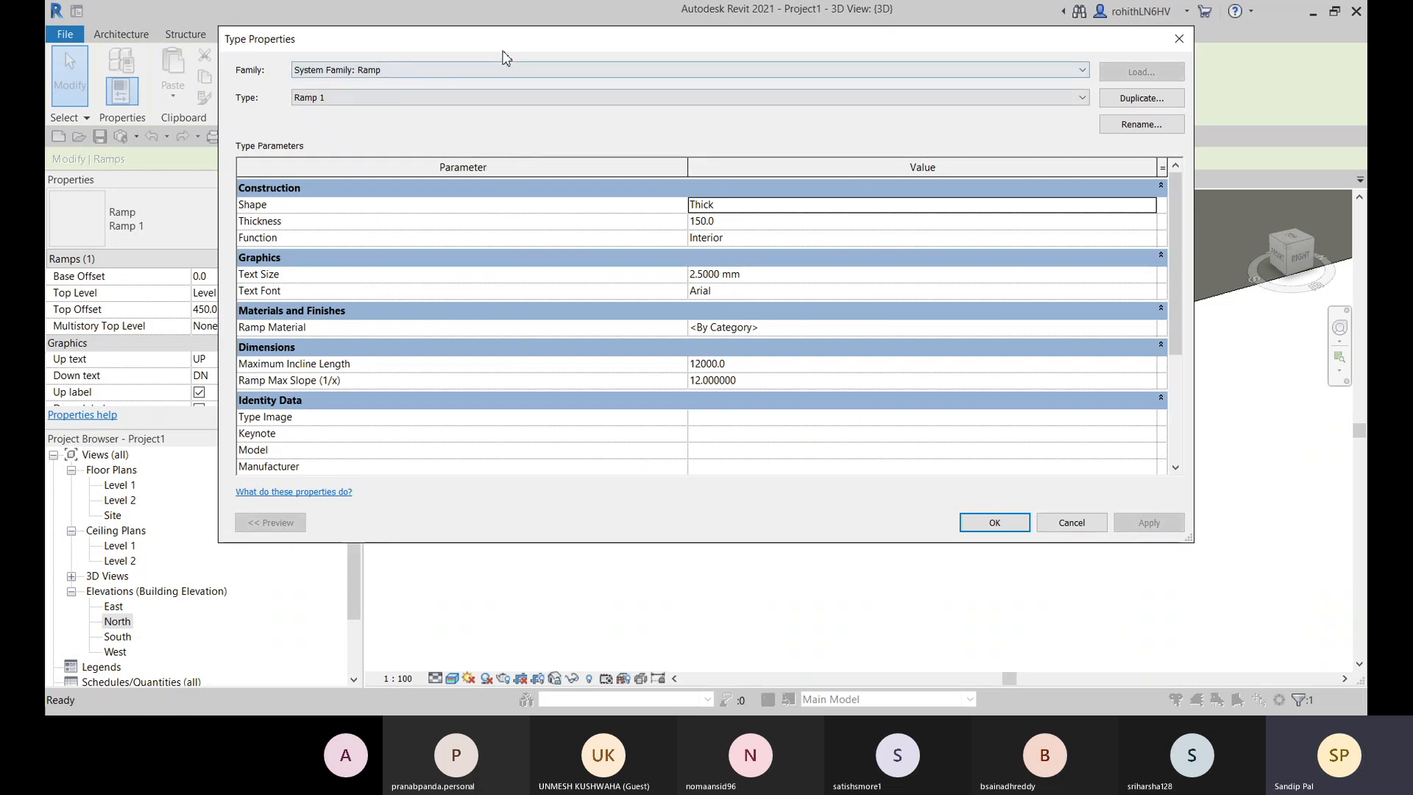
left_click_drag(503, 51, 95, 85)
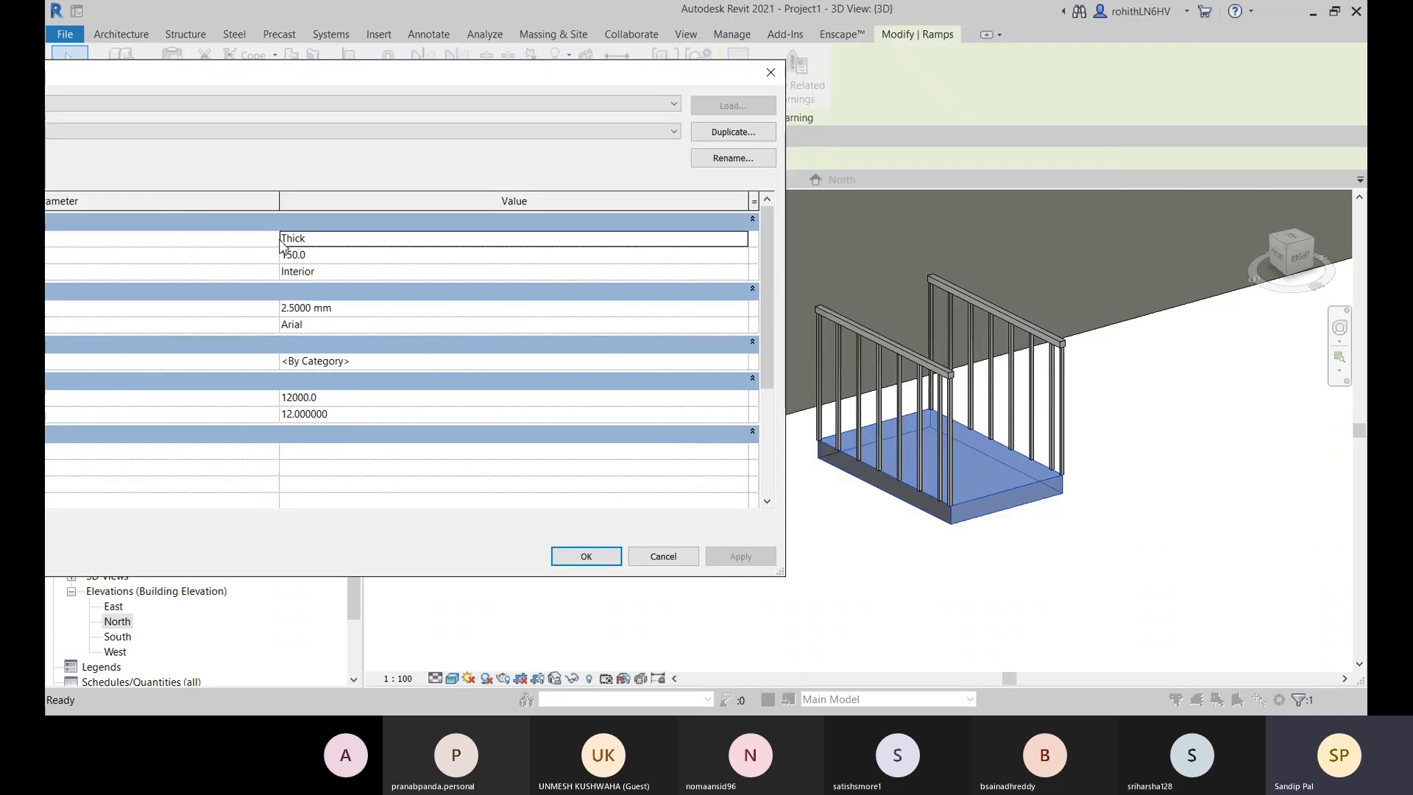
left_click(743, 238)
left_click(353, 266)
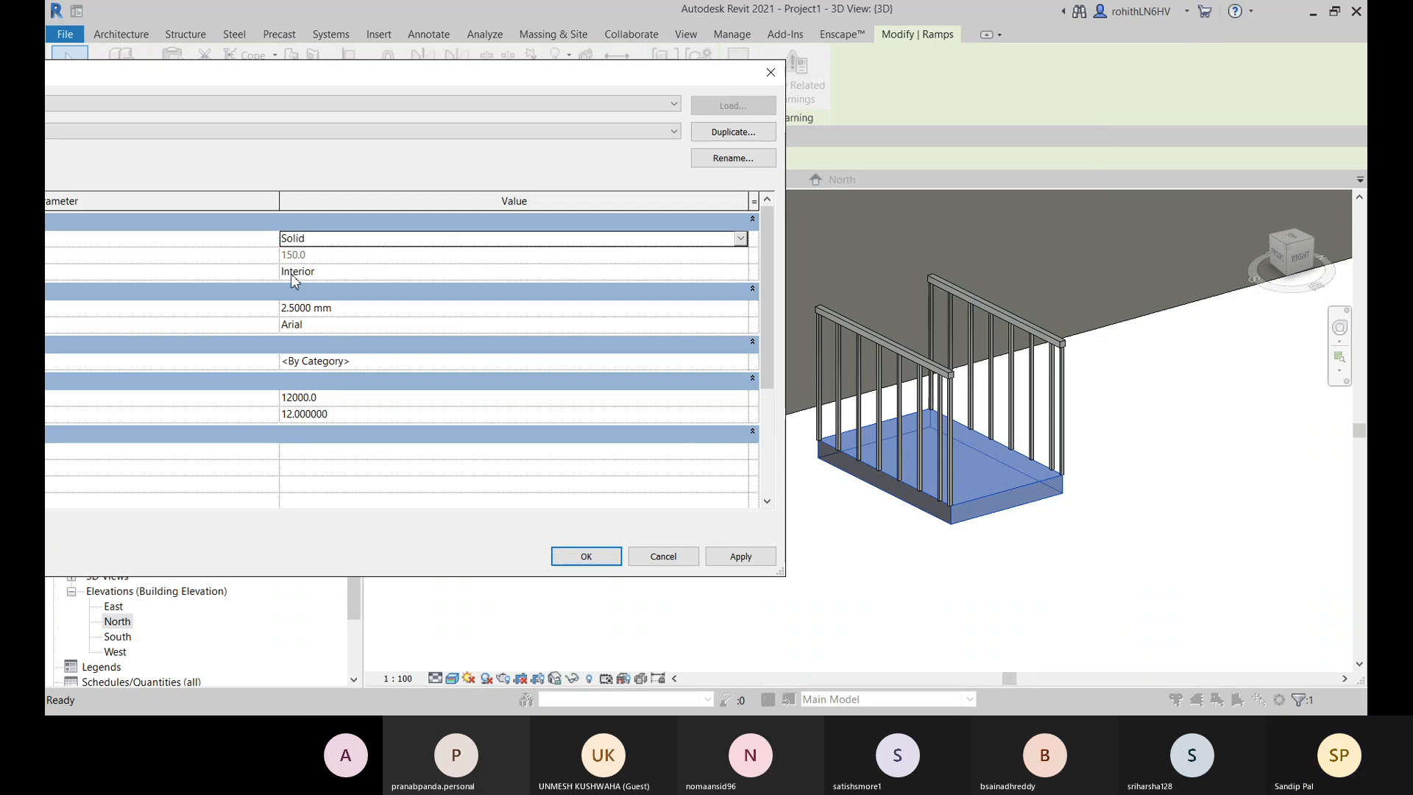
left_click(740, 557)
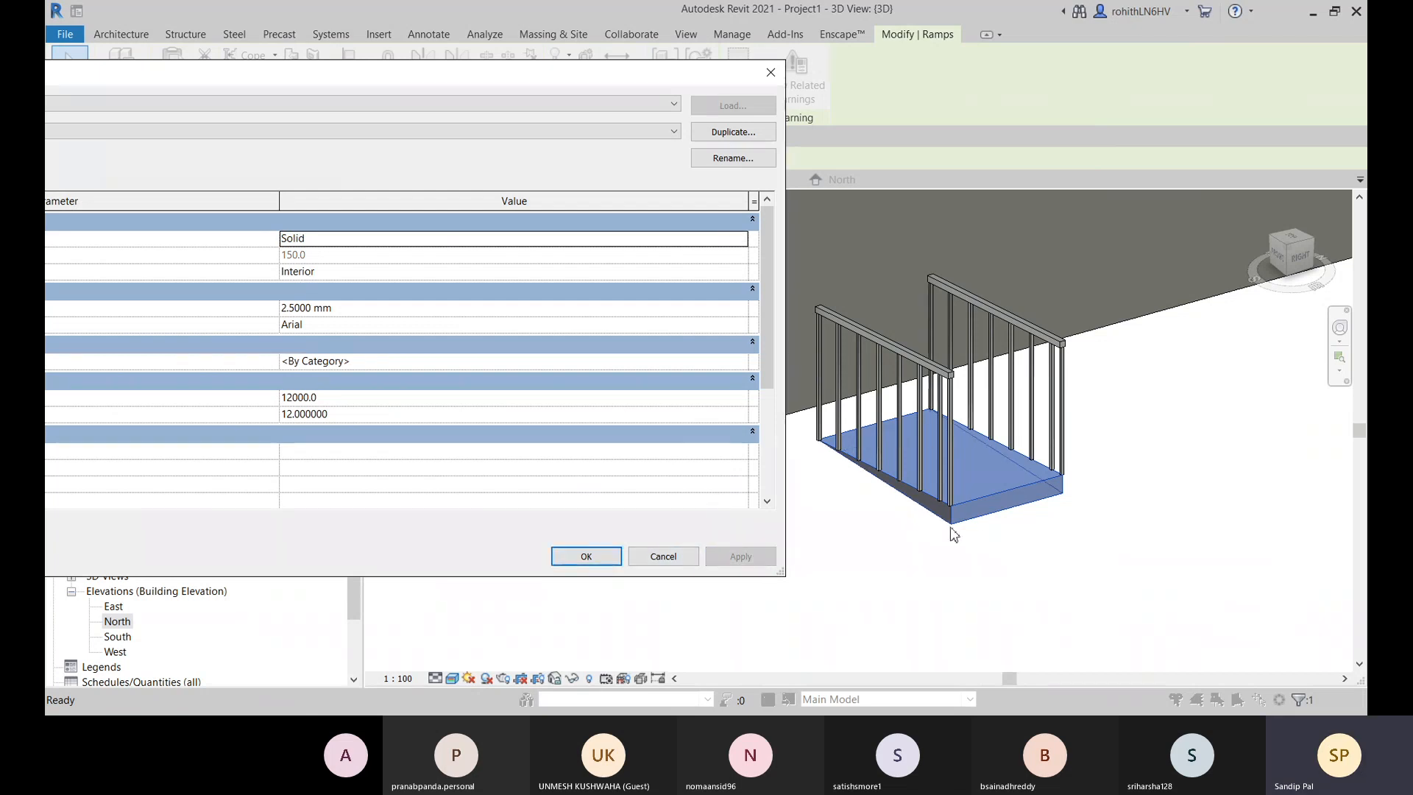
left_click(586, 557)
scroll(941, 471, "down", 2)
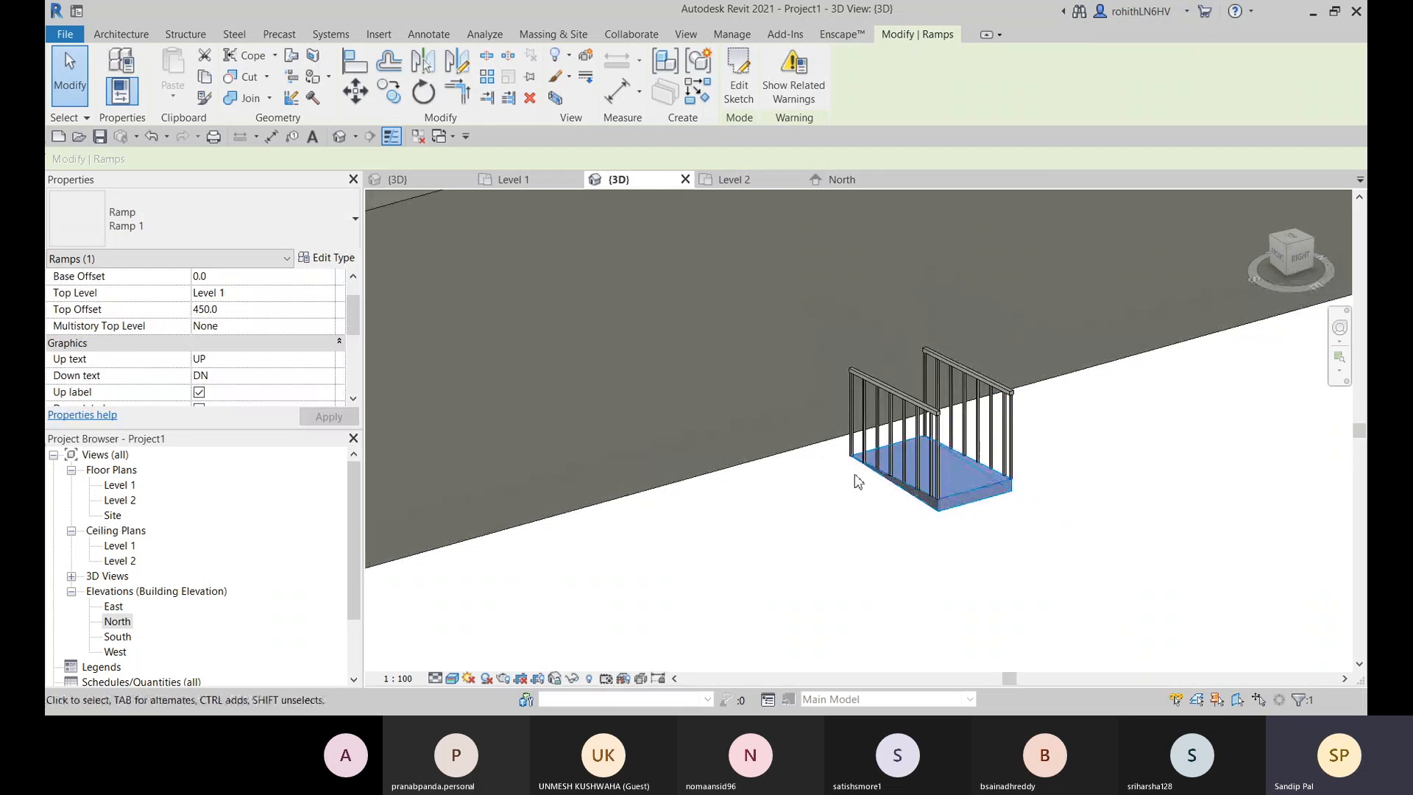
Step: Open the ramp's sketch for editing and check its end riser line
double_click(970, 499)
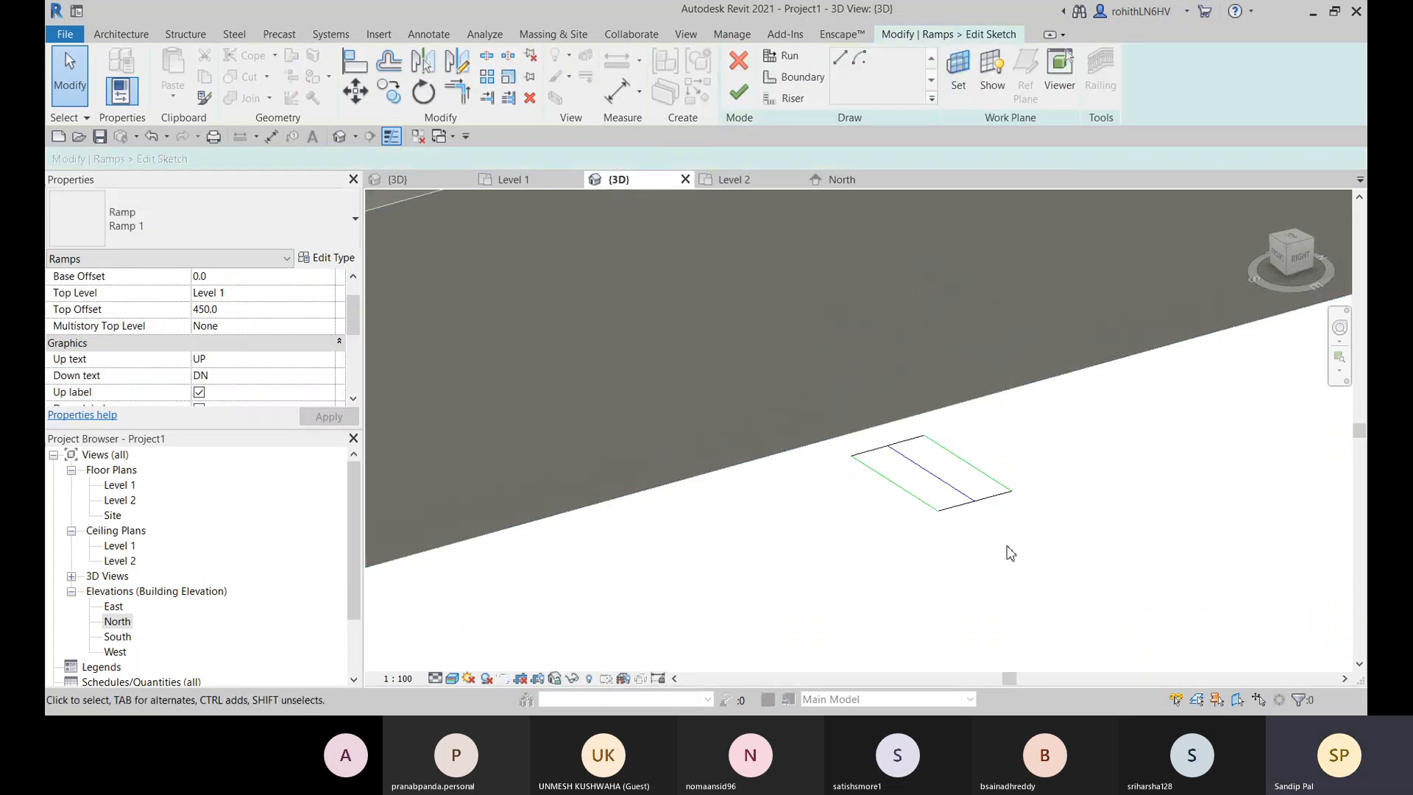
left_click(955, 506)
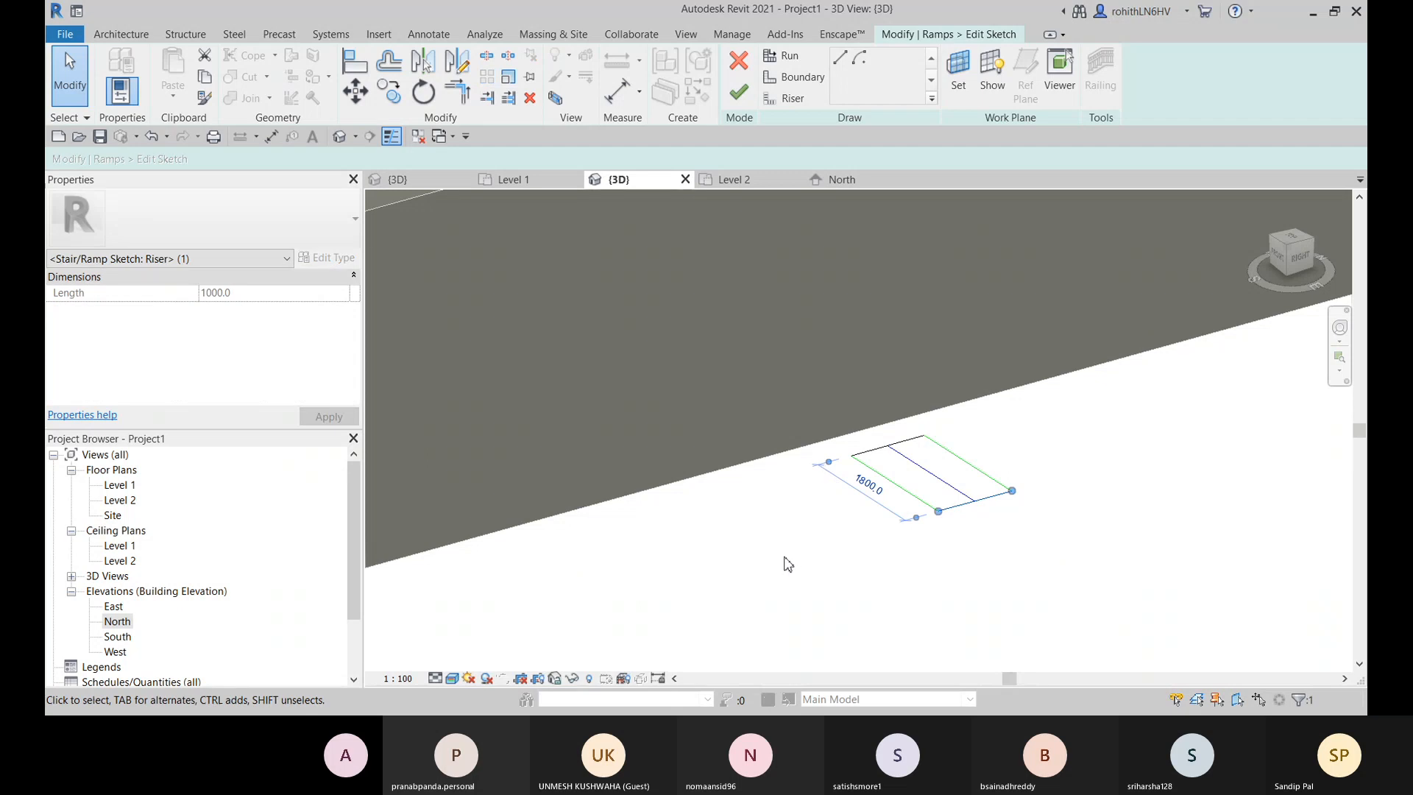
left_click(782, 511)
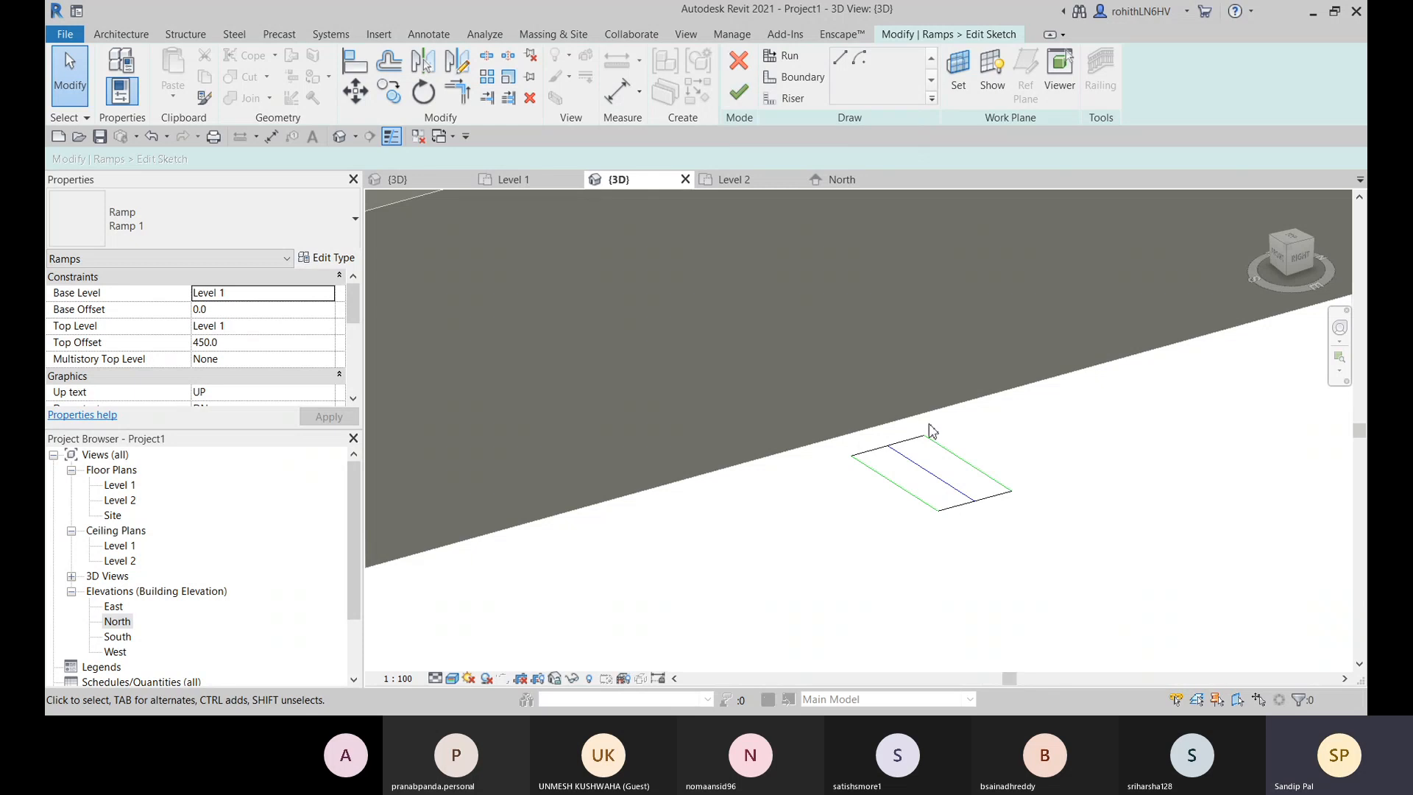
Step: Try to mirror the whole ramp sketch about an axis drawn across the middle of the run, and undo it
mouse_move(867, 483)
left_mouse_down()
mouse_move(1040, 583)
mouse_move(1062, 555)
left_mouse_up()
left_click_drag(792, 410, 1058, 564)
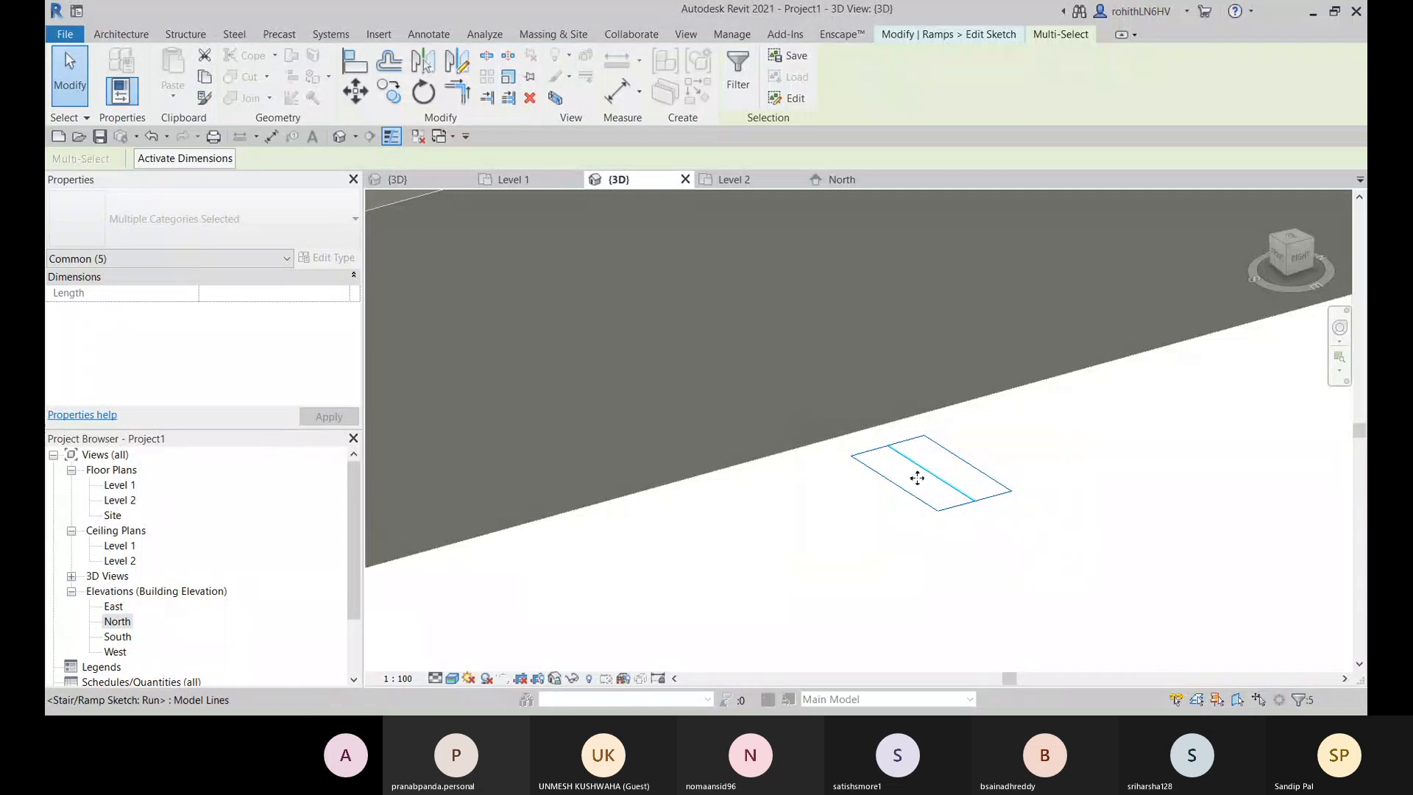
left_click(456, 63)
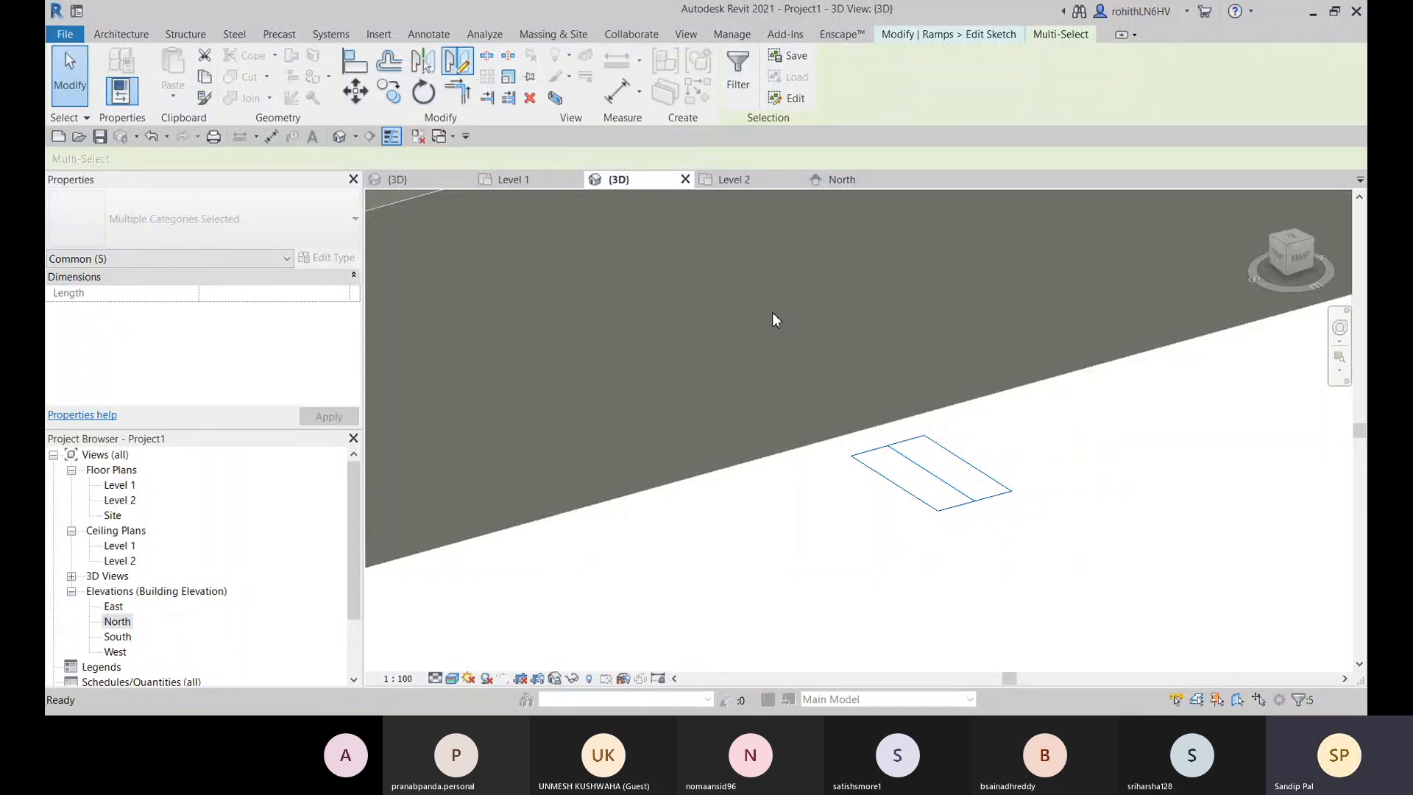
left_click(932, 475)
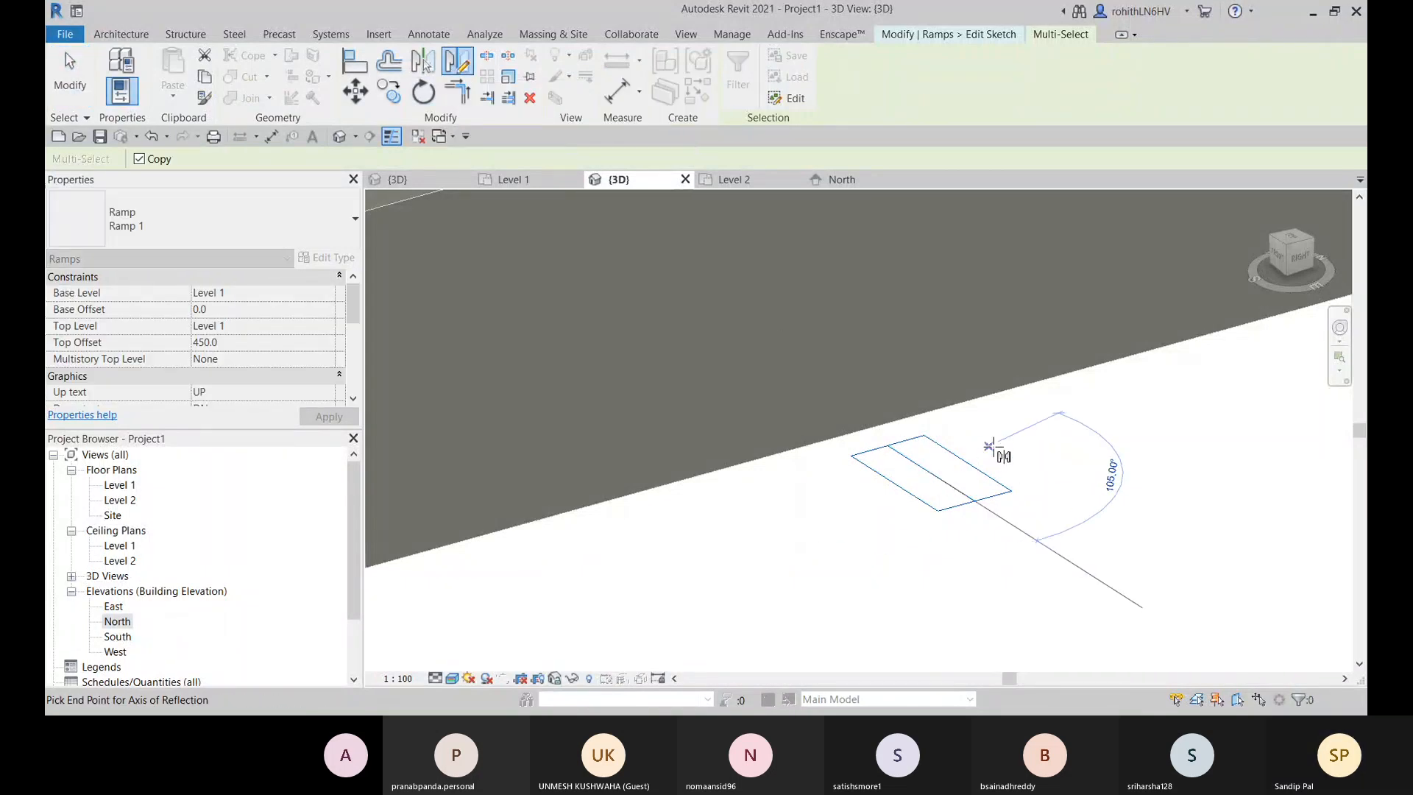
left_click(1044, 442)
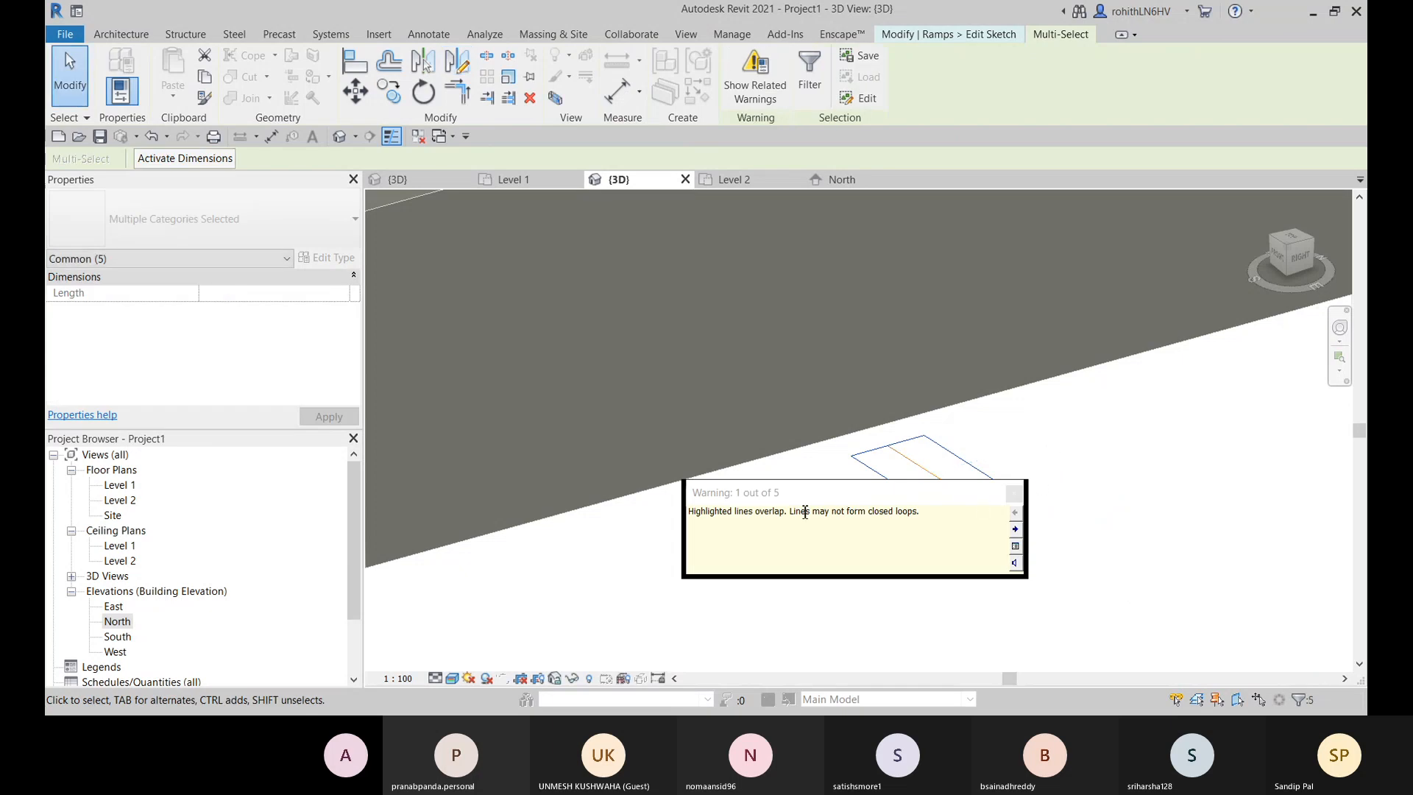
left_click(1016, 495)
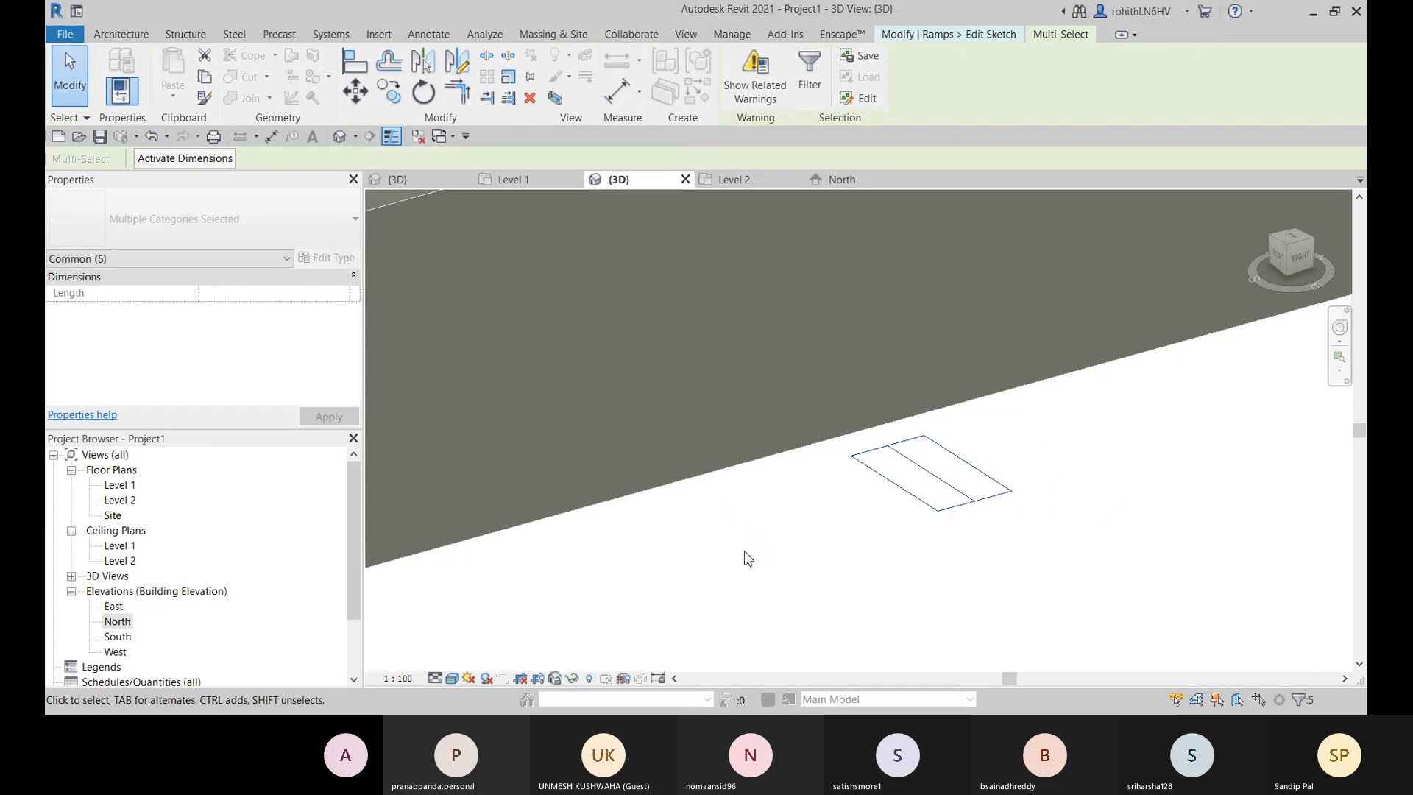
left_click(817, 552)
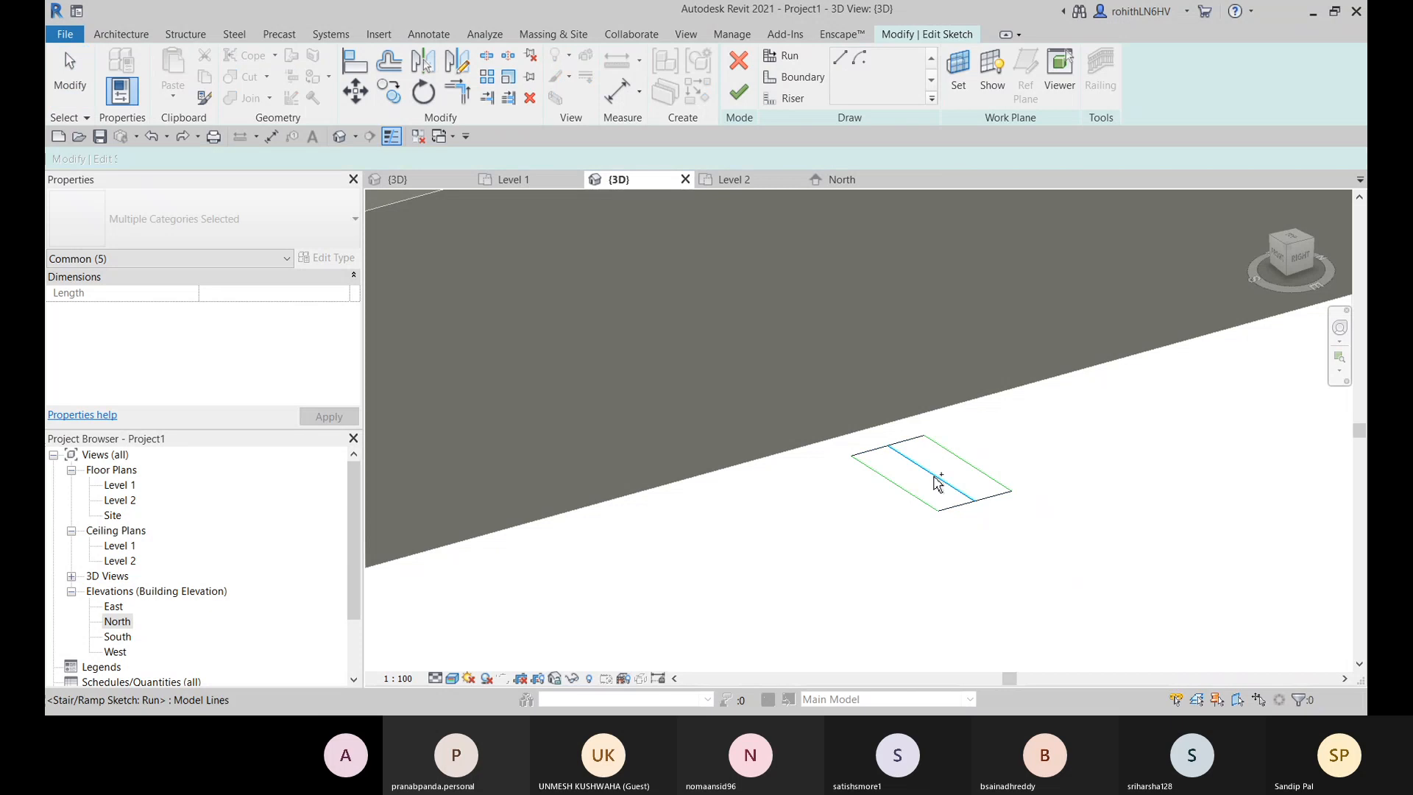
Step: Rotate all the ramp's sketch lines about half a turn around their centre and finish the sketch
mouse_move(786, 404)
left_mouse_down()
mouse_move(1057, 553)
mouse_move(1030, 547)
left_mouse_up()
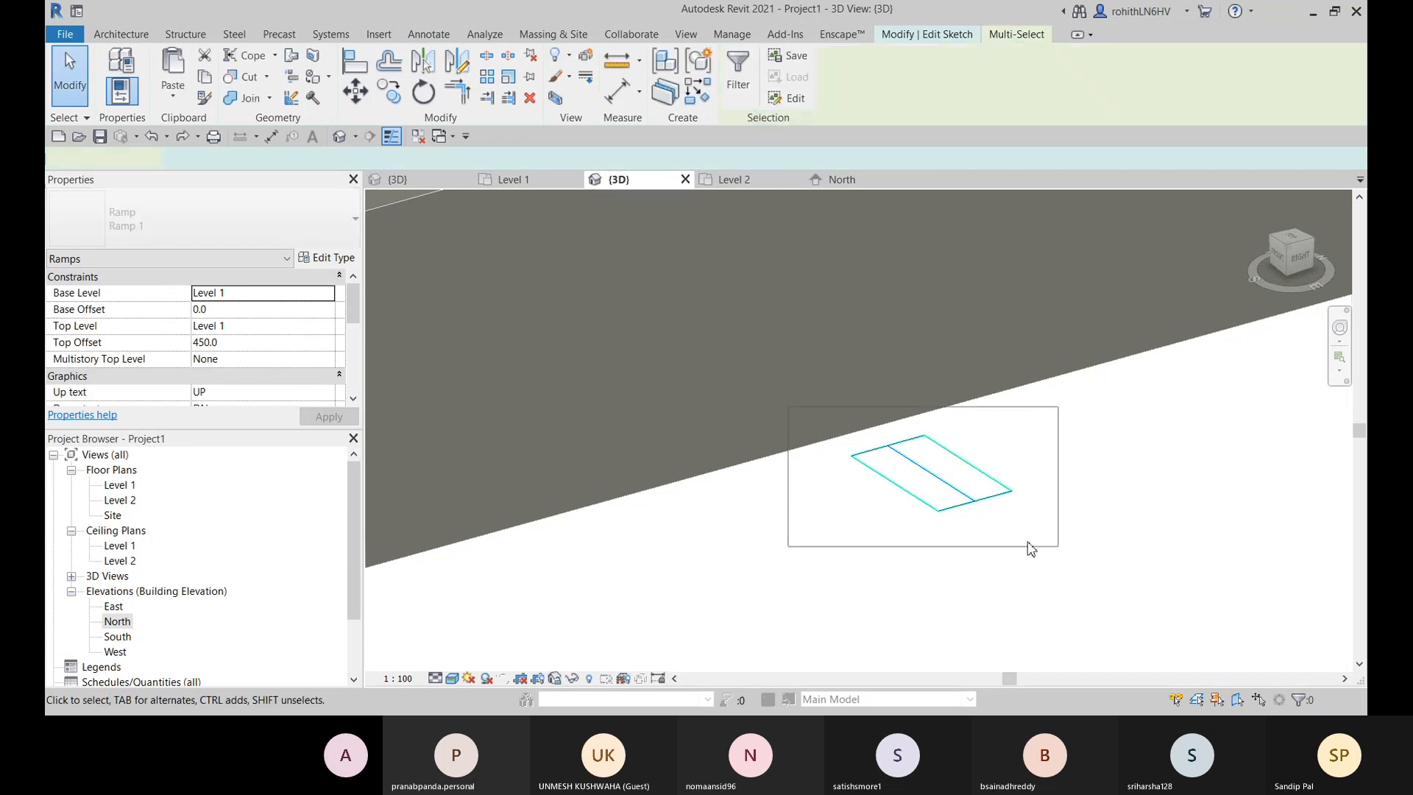
left_click(424, 92)
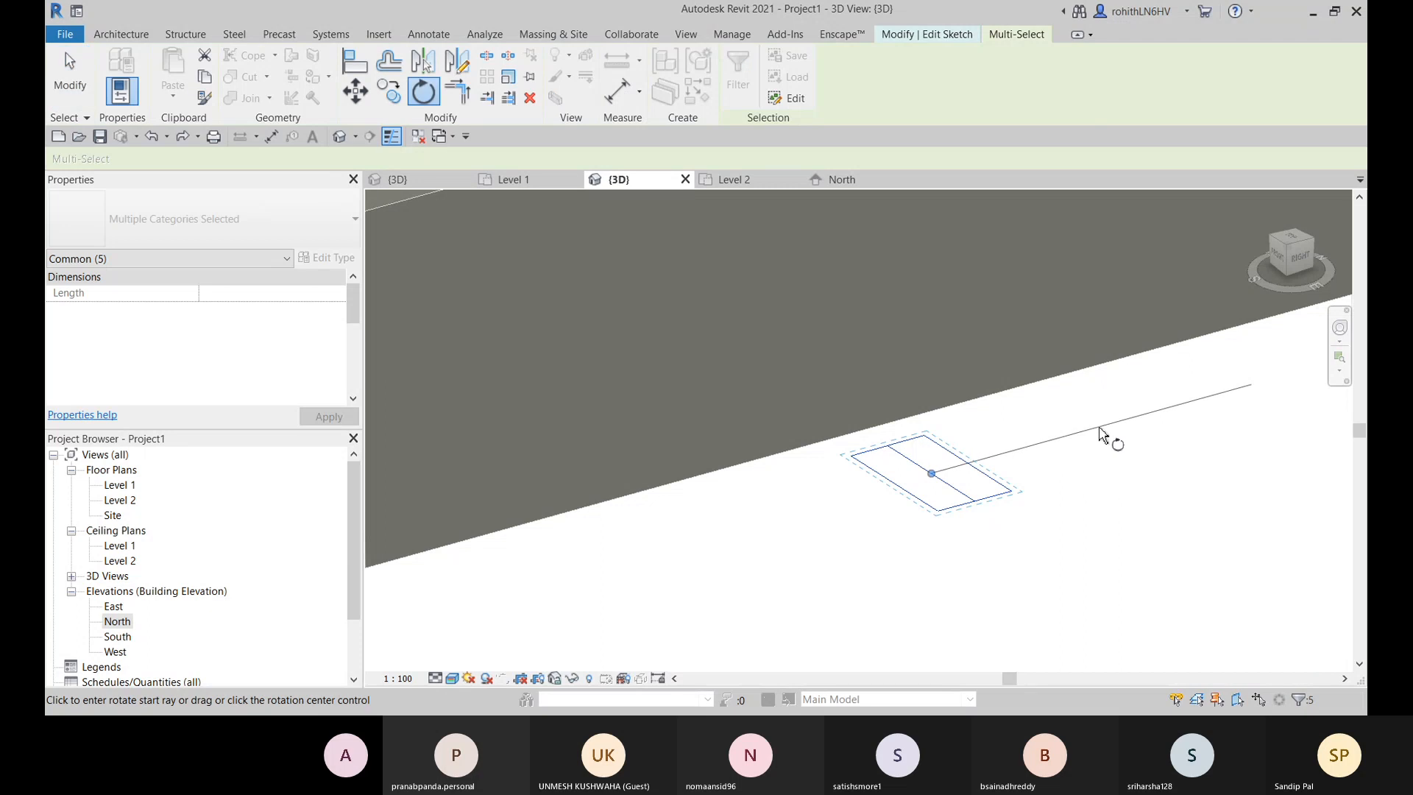
left_click(1100, 427)
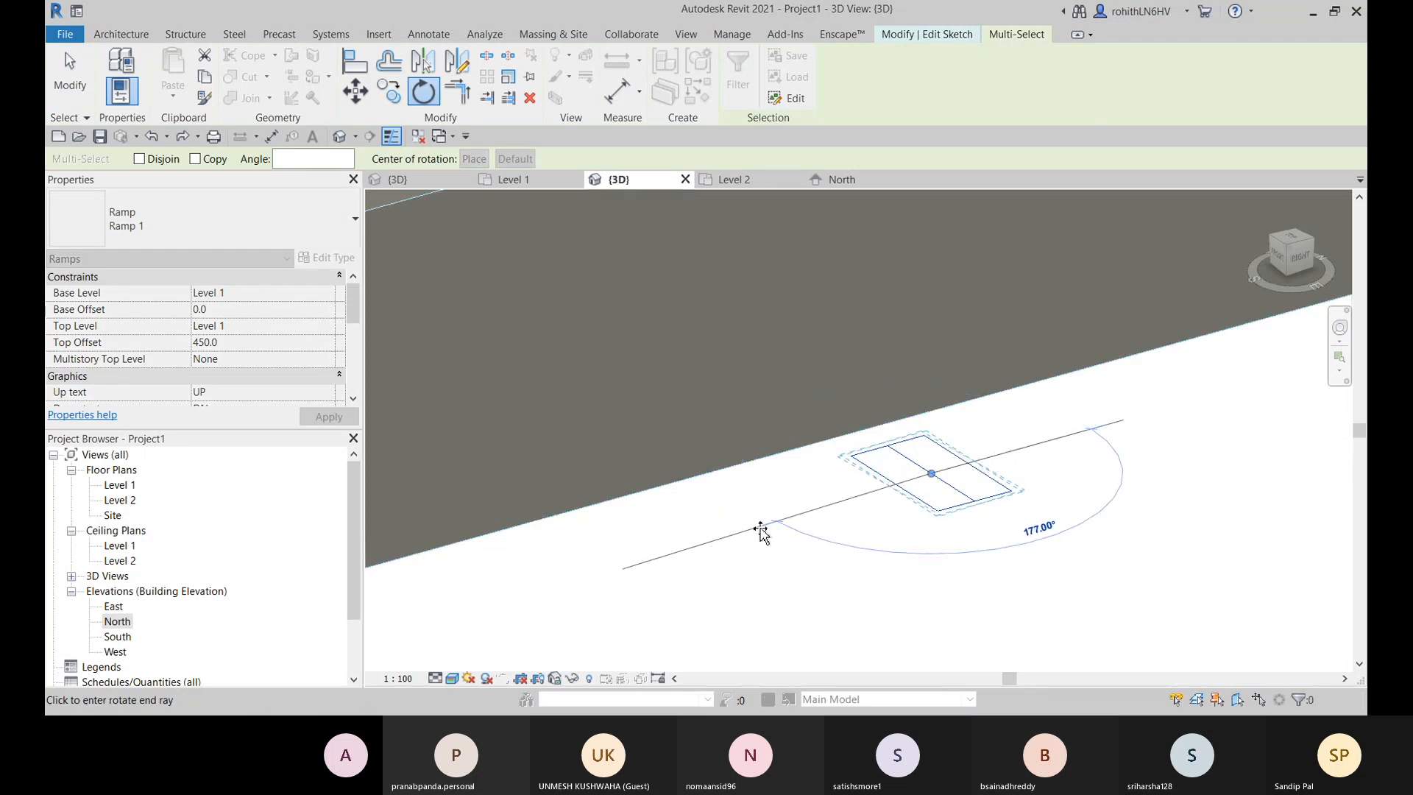
left_click(762, 532)
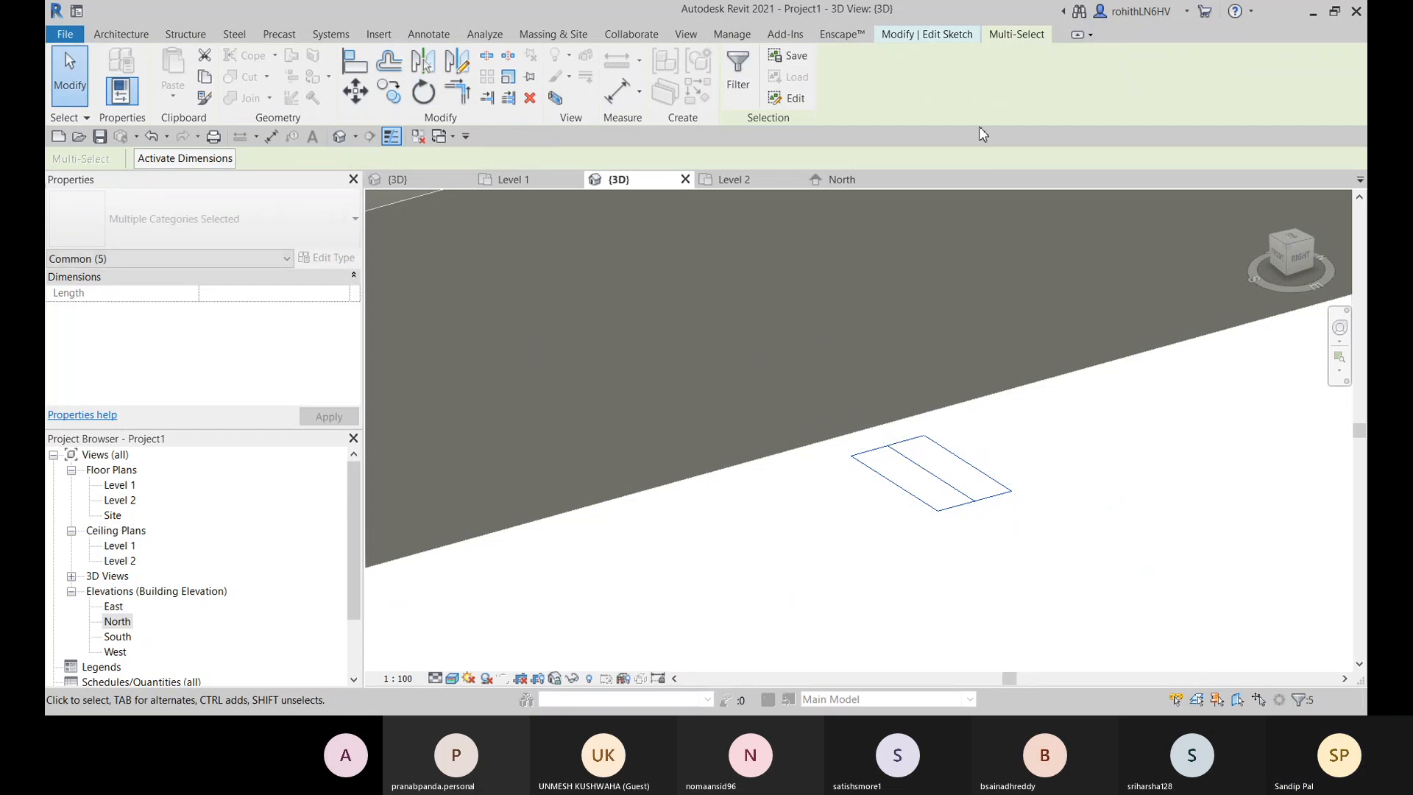
key("Escape")
left_click(740, 94)
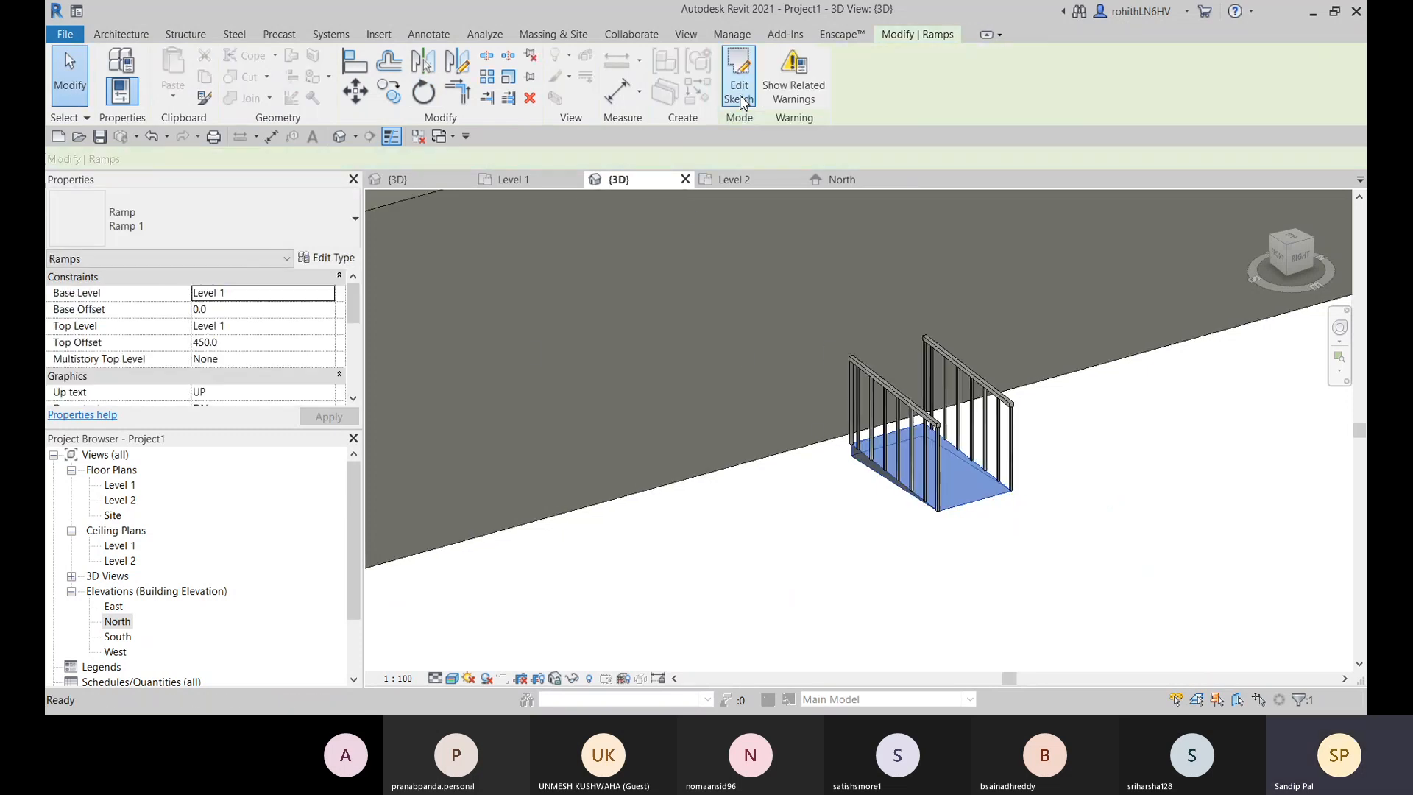
Step: Examine the ramp's high end and sloping side up close in 3D and review its type properties
scroll(862, 457, "up", 2)
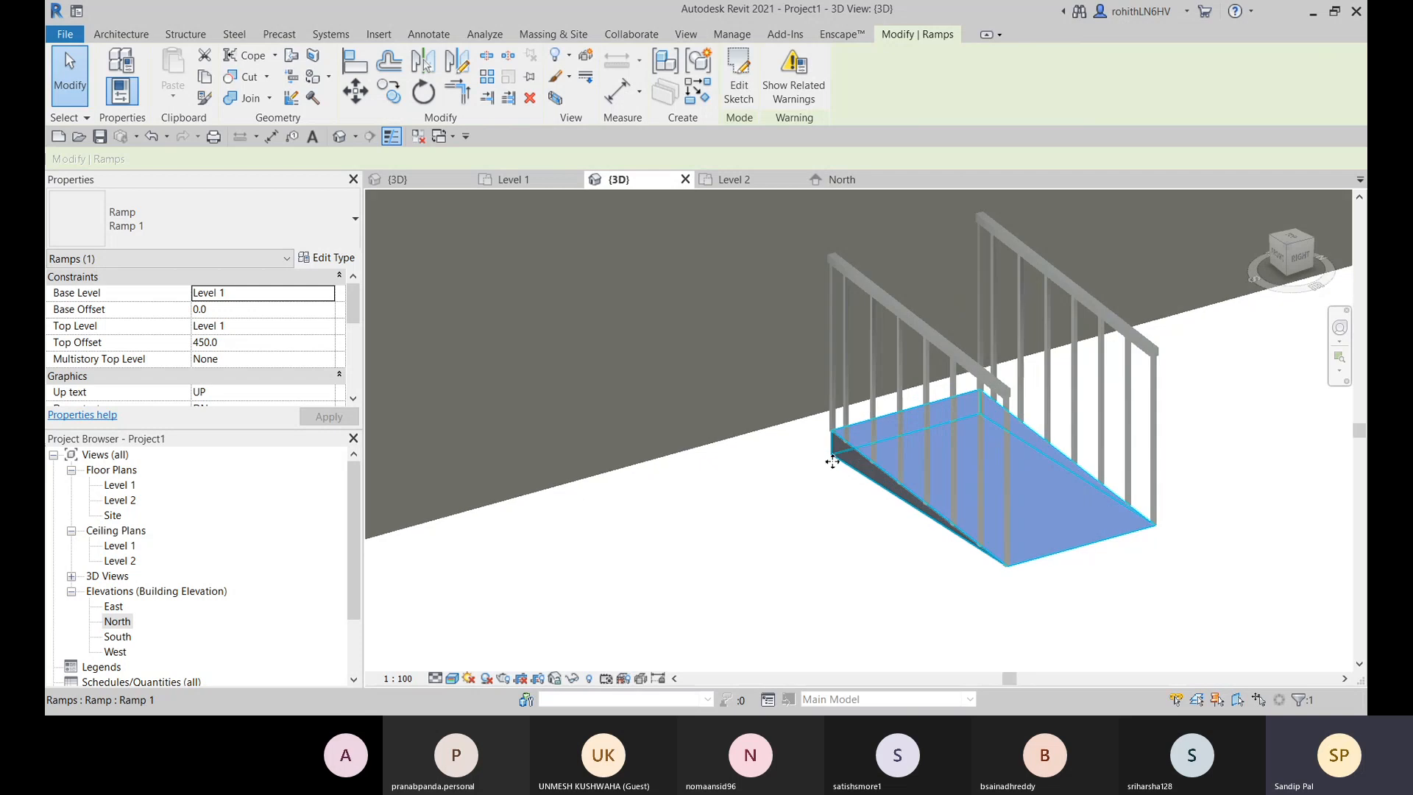
left_click(1256, 434)
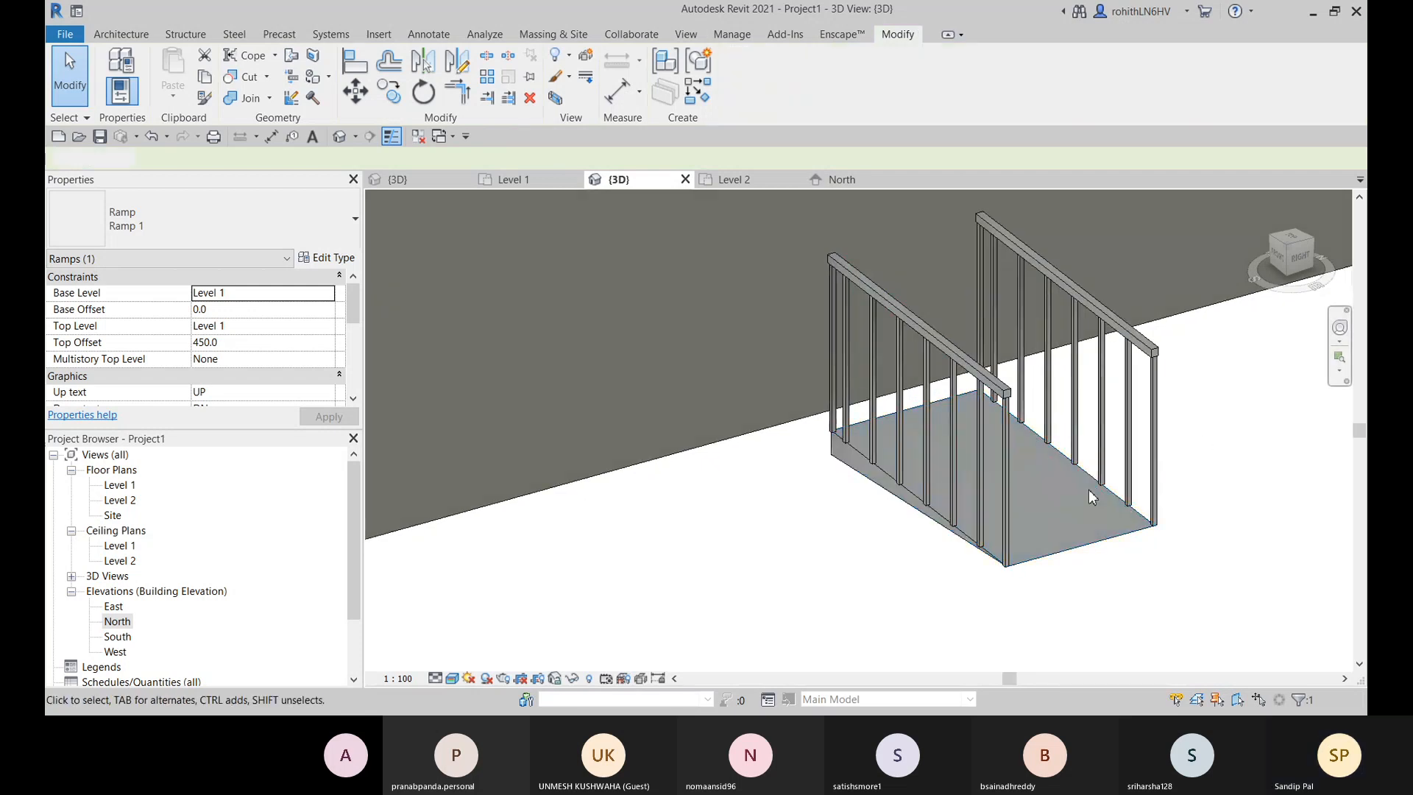
middle_click_drag(1016, 456, 898, 457, "shift")
left_click(873, 457)
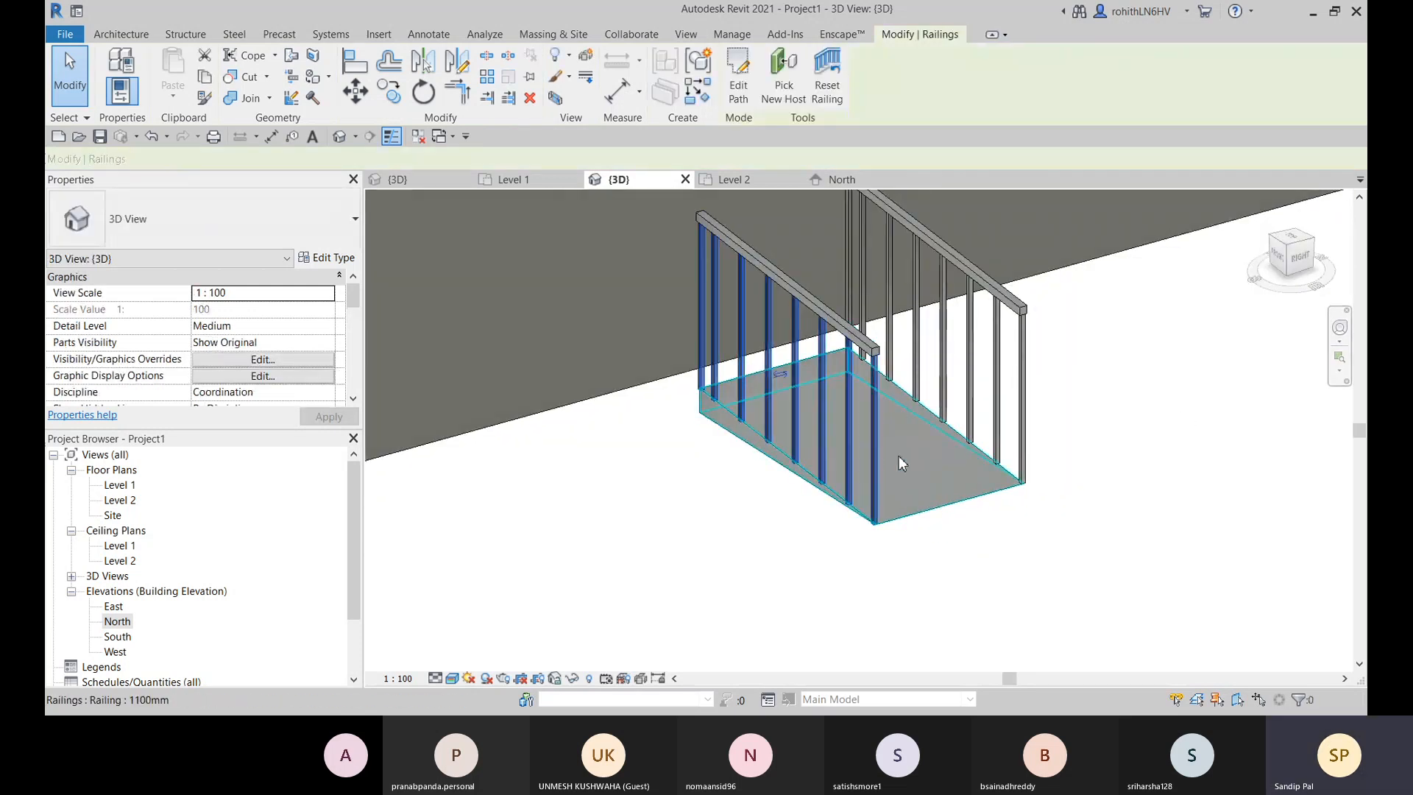
left_click(900, 471)
scroll(710, 445, "up", 5)
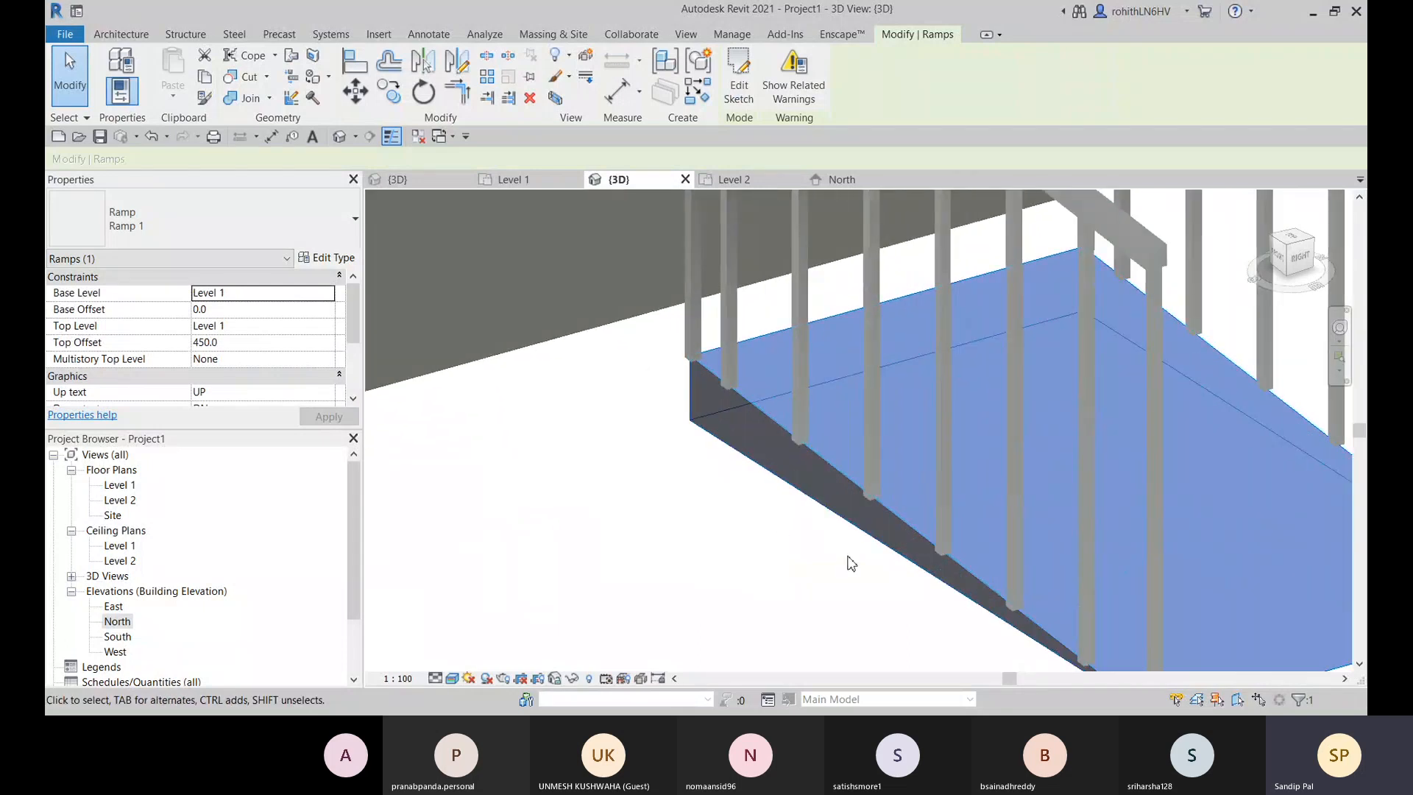
middle_click_drag(853, 520, 781, 443)
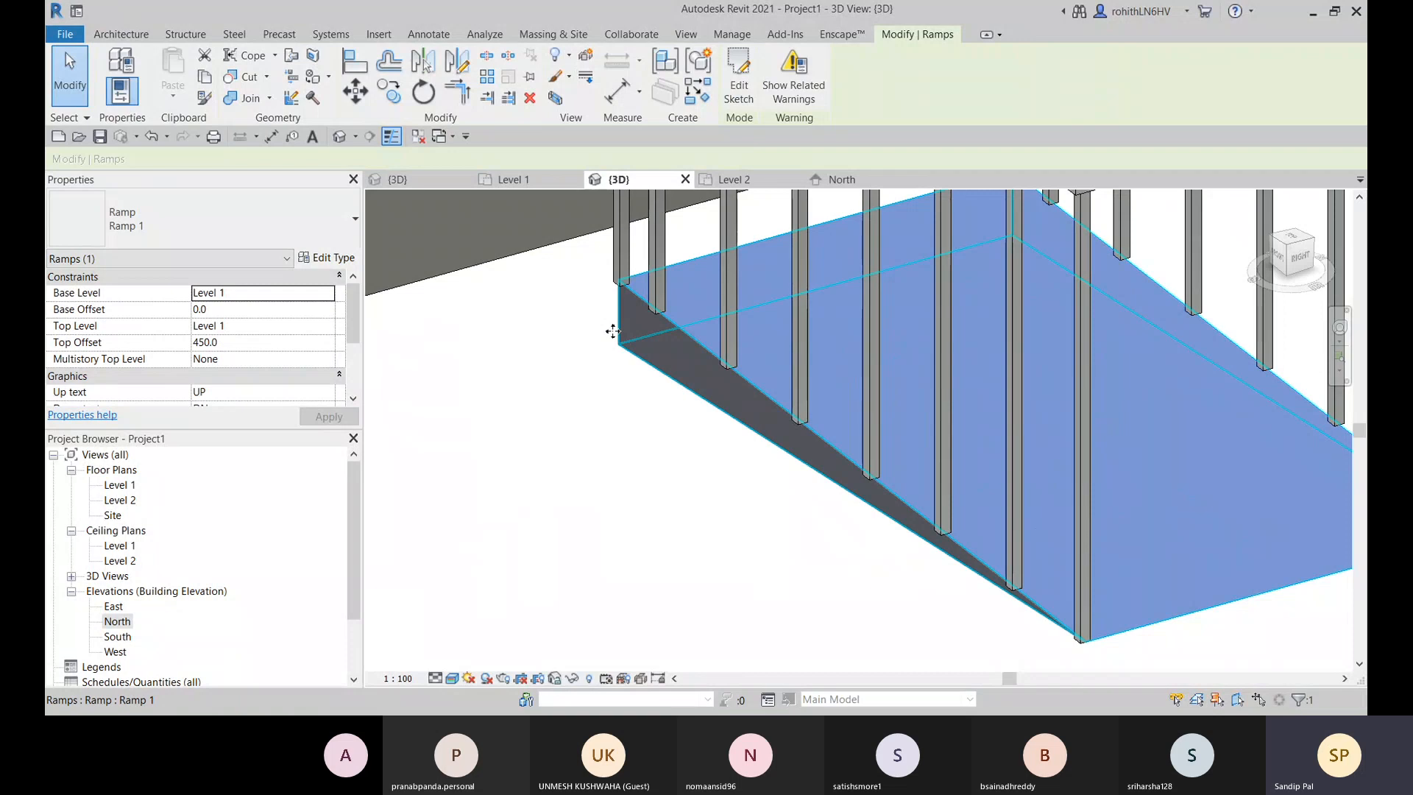
left_click(325, 258)
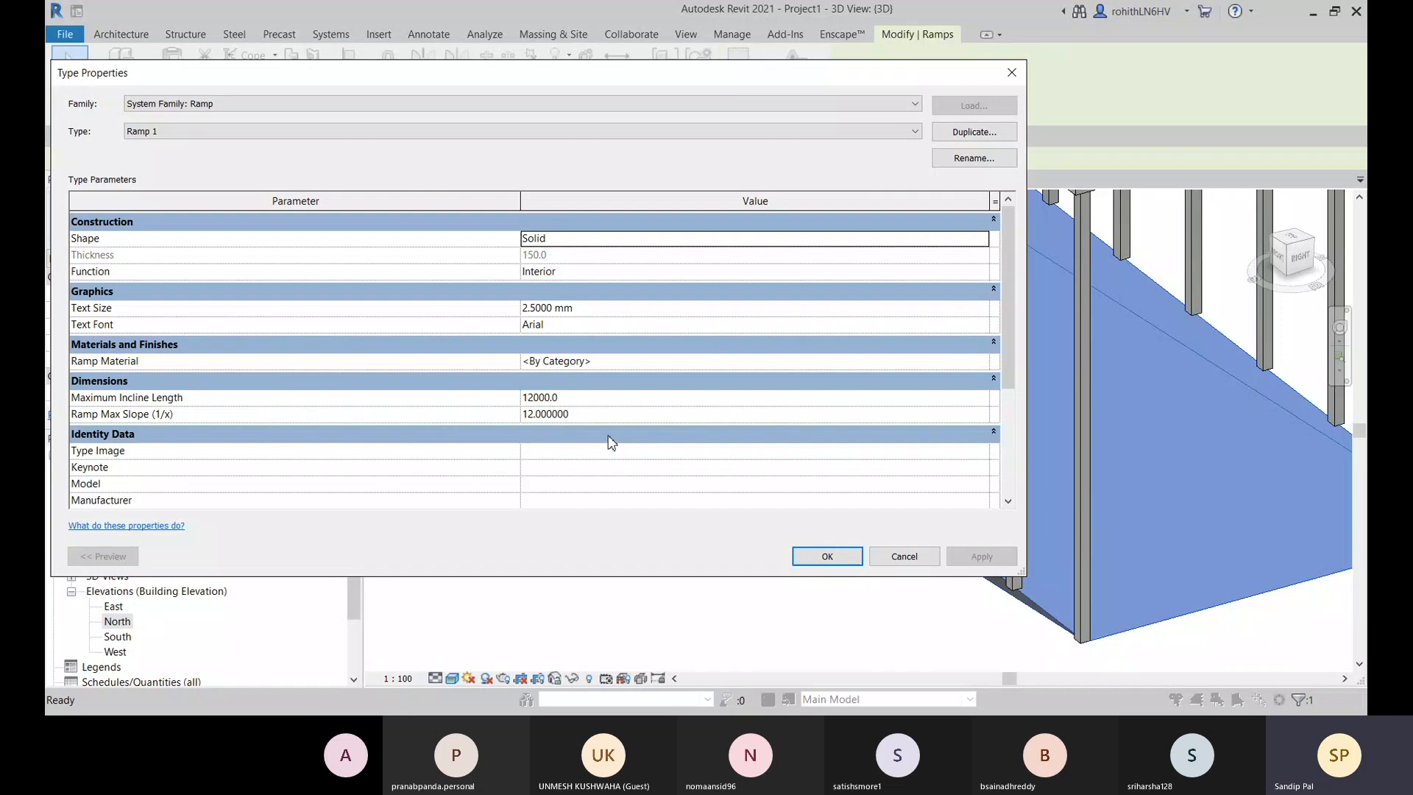
left_click(1012, 74)
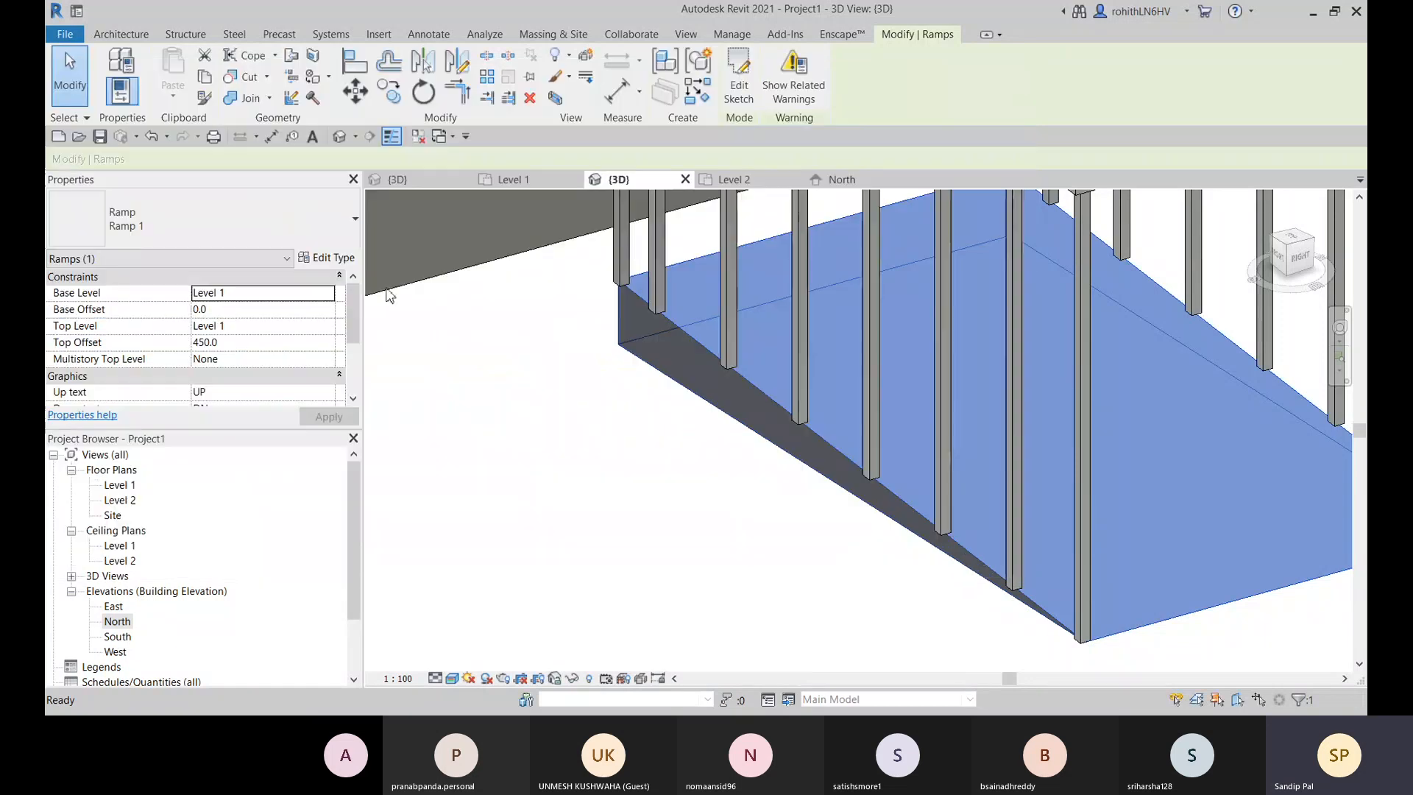
Step: Examine the ramp's side profile in the North elevation from its low end to its high end
left_click(844, 182)
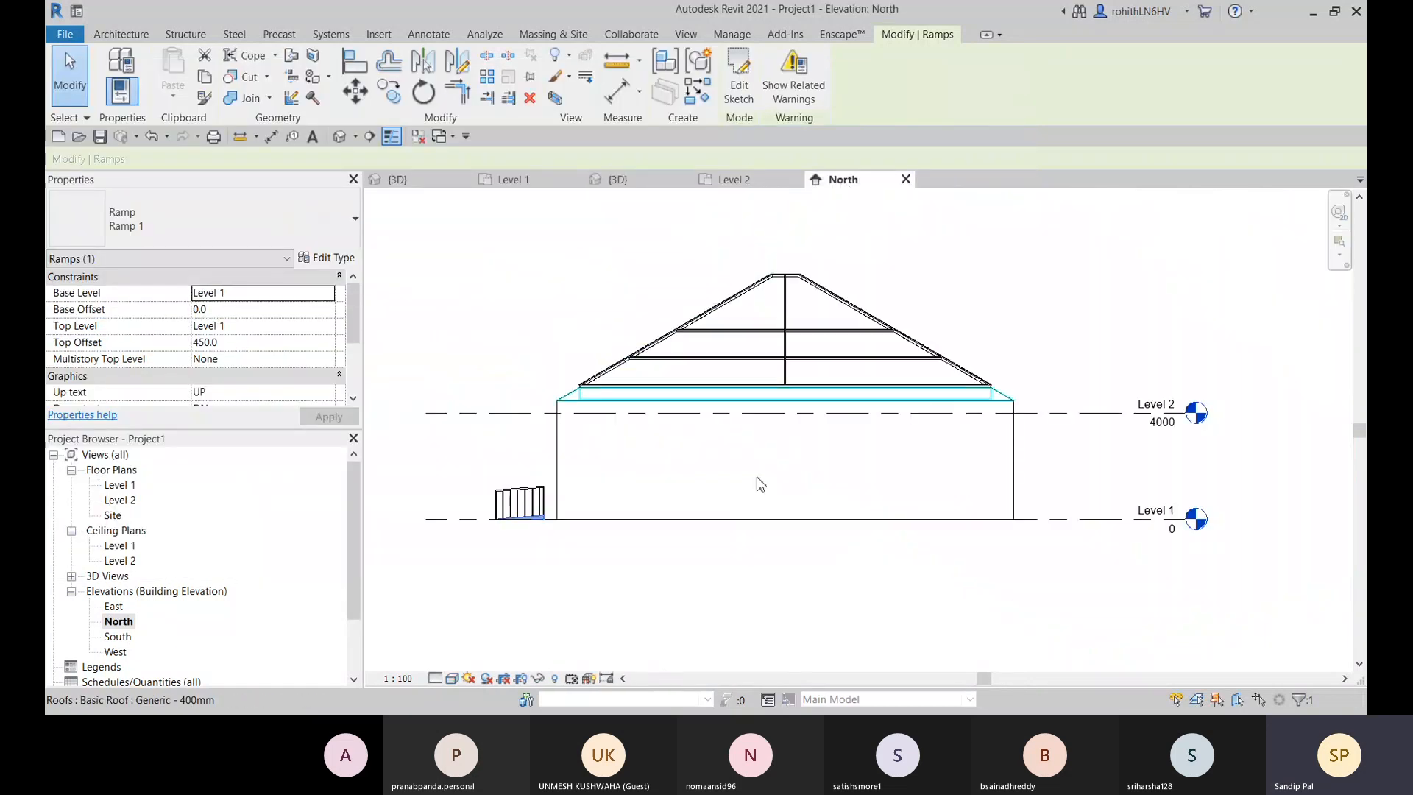
scroll(531, 524, "up", 6)
scroll(525, 514, "up", 5)
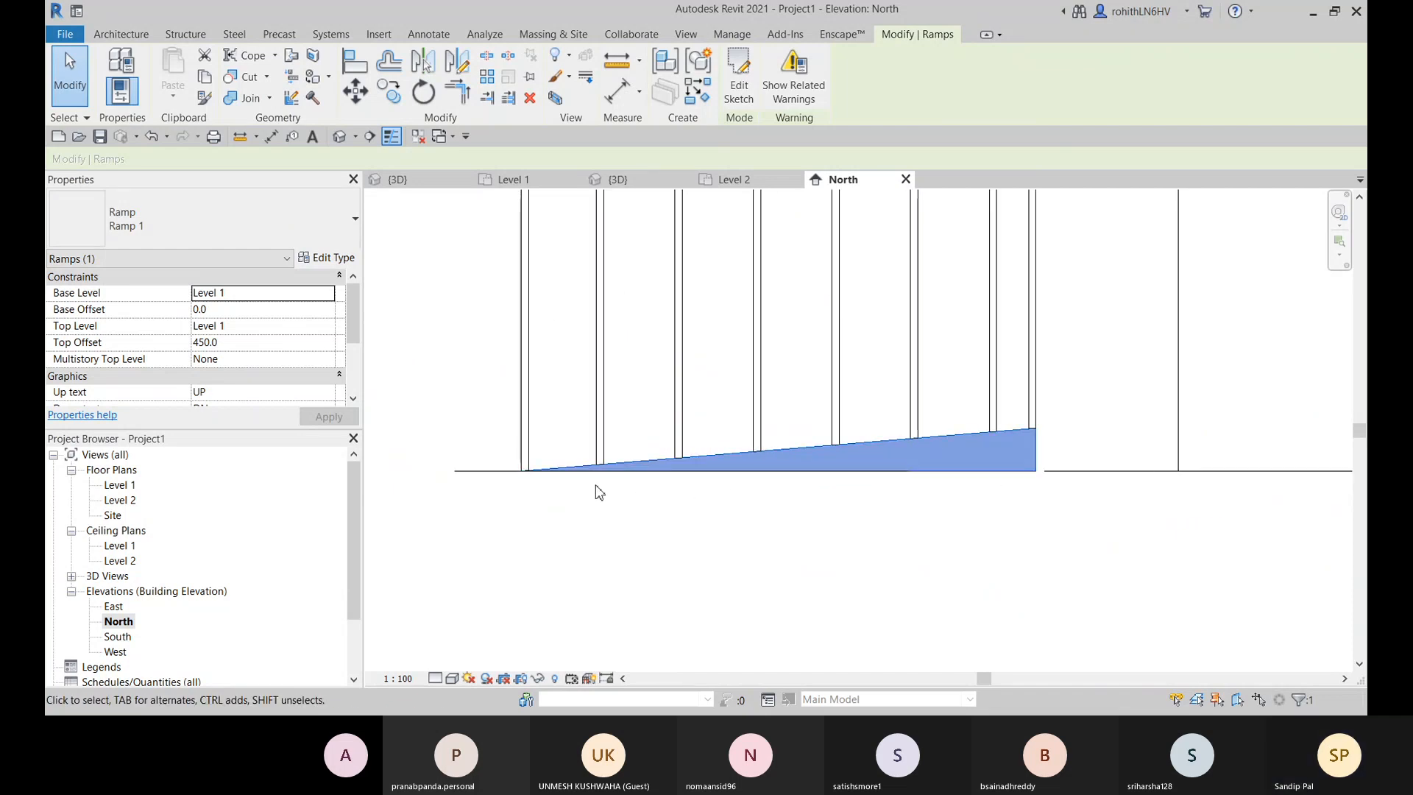
scroll(533, 476, "up", 4)
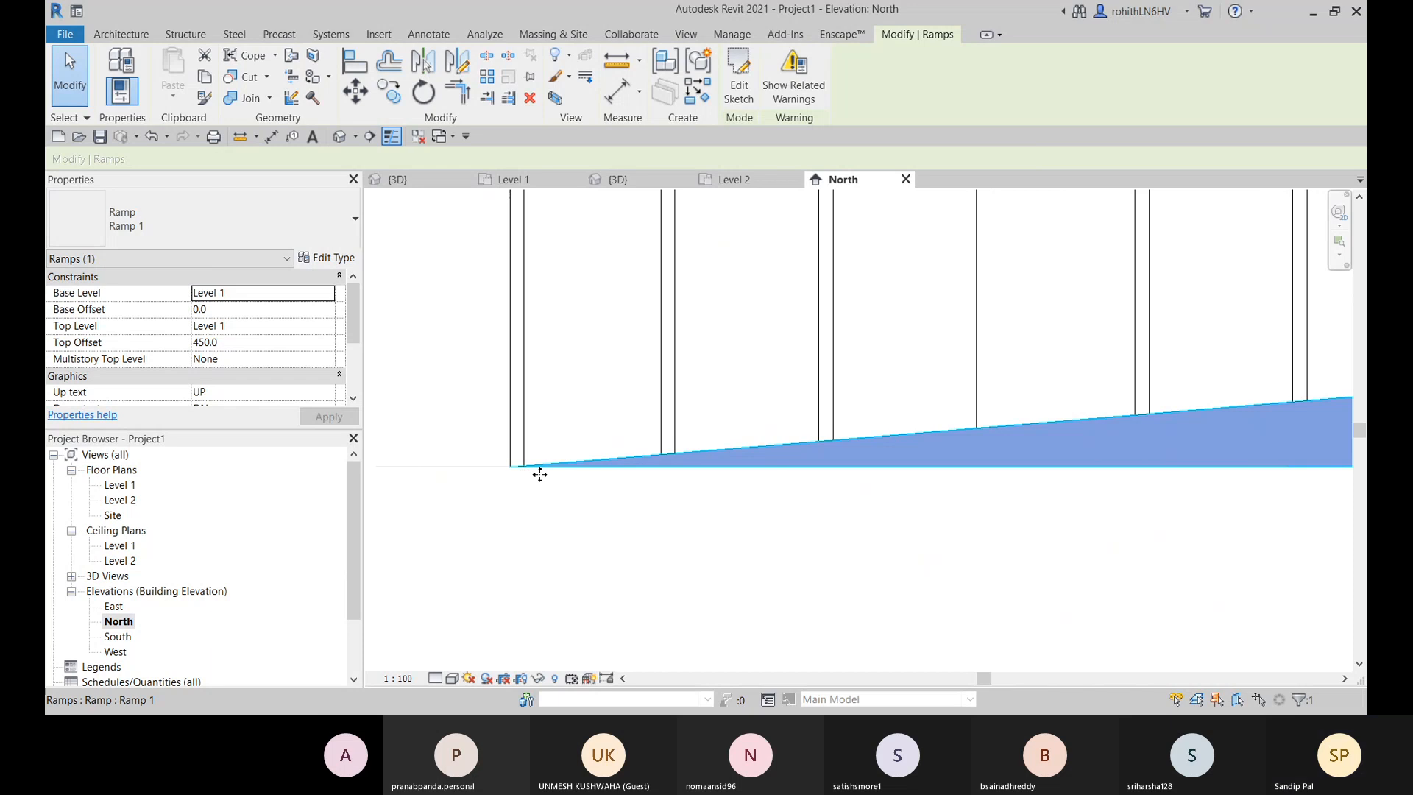
scroll(618, 478, "down", 3)
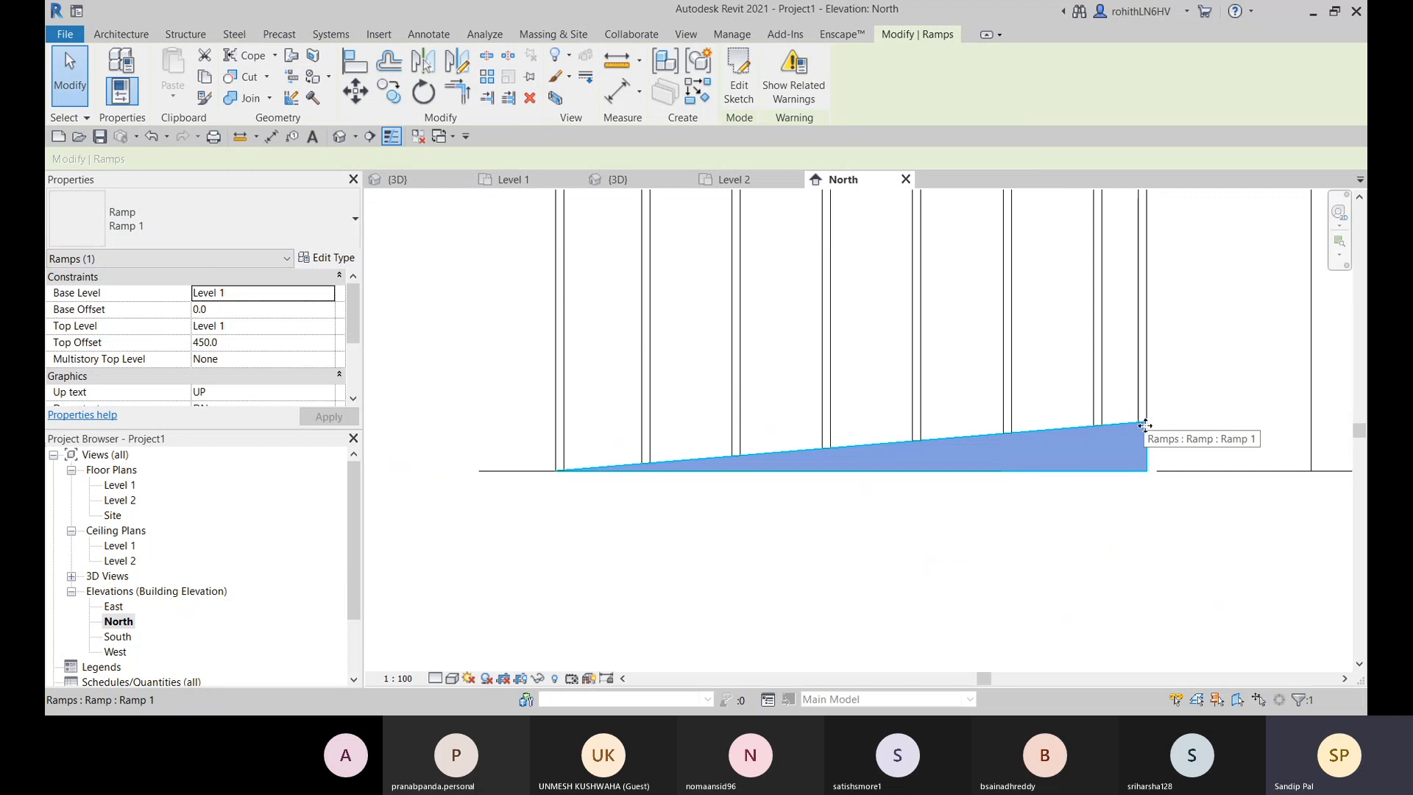
scroll(755, 483, "down", 2)
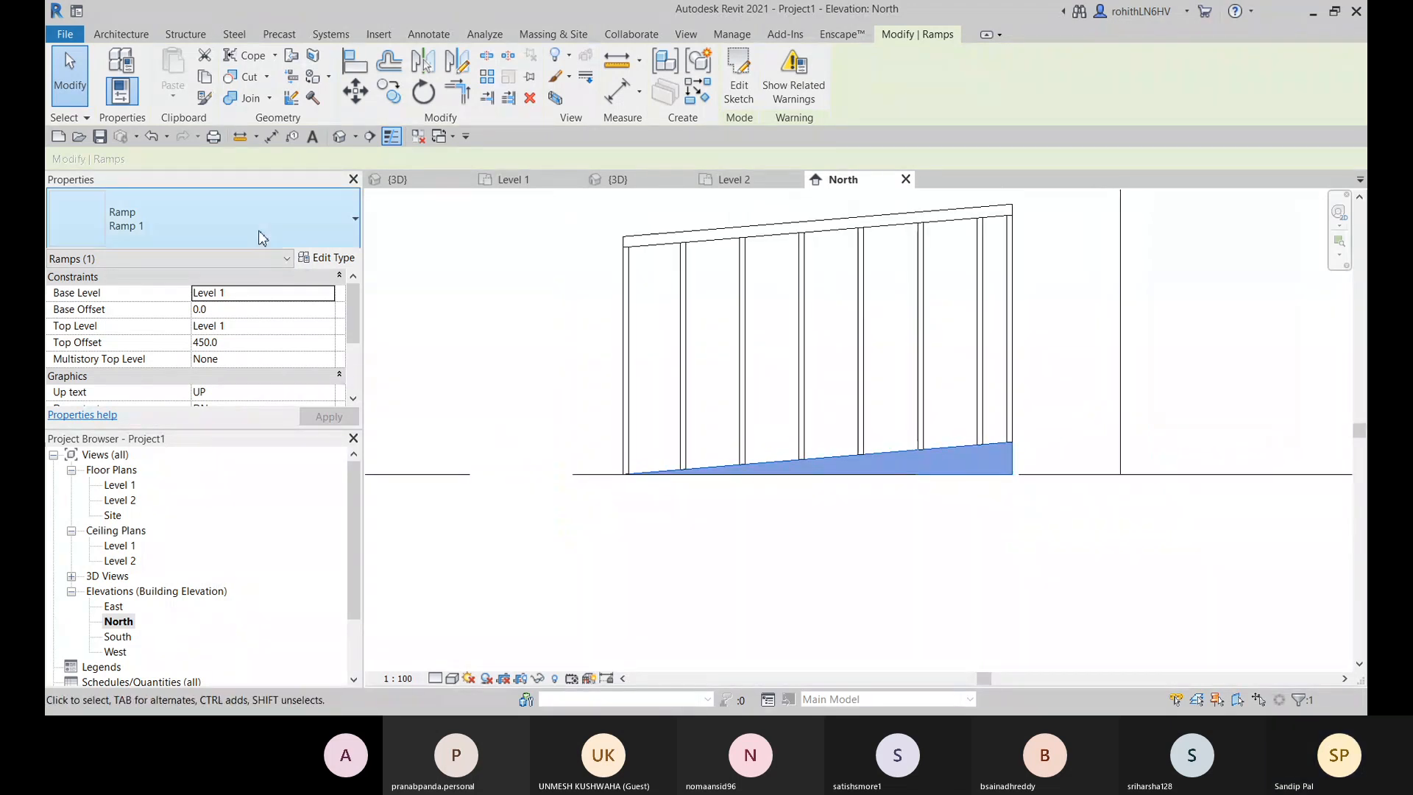
Step: Set the ramp type's maximum slope (1/x) to 15 and apply the change
left_click(324, 258)
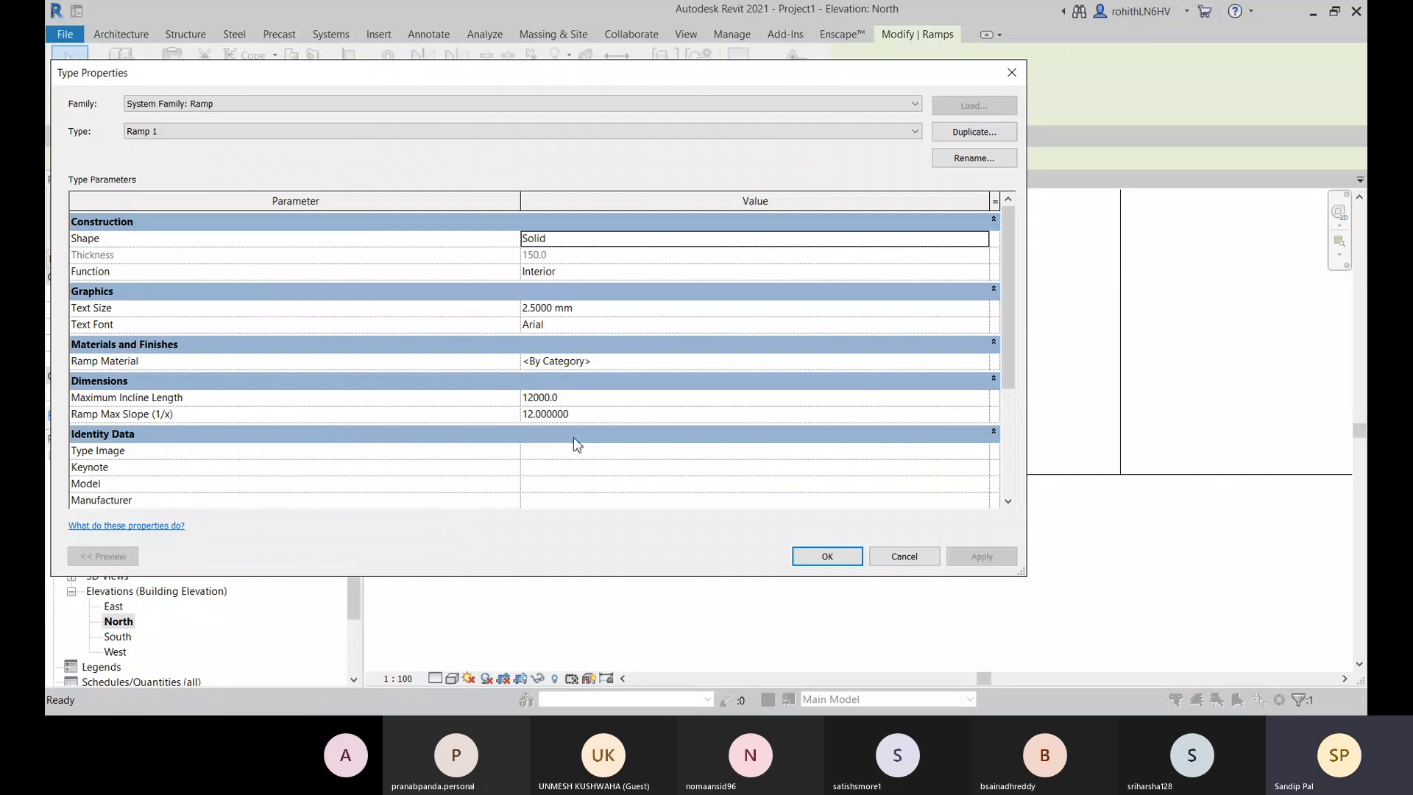
left_click(579, 414)
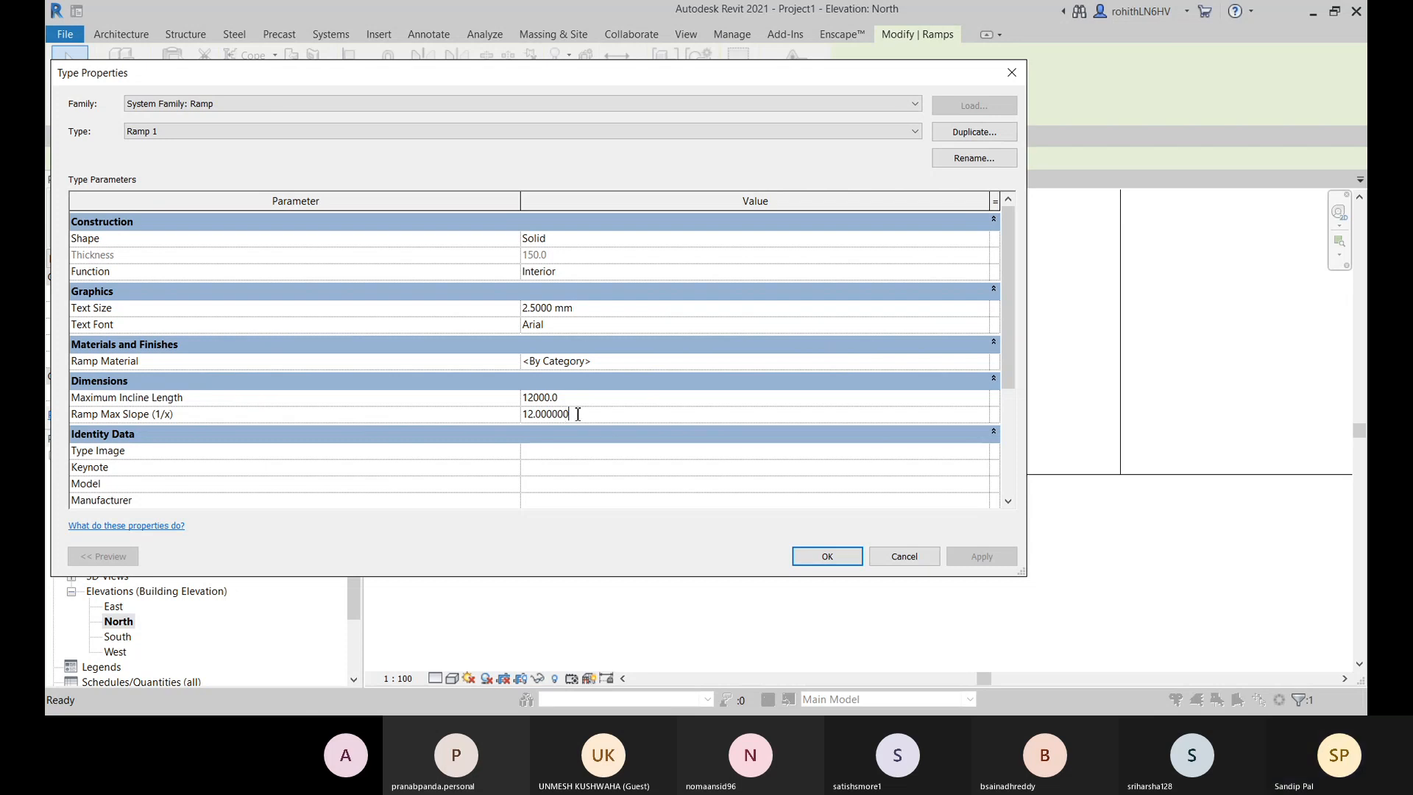
left_click_drag(578, 414, 519, 418)
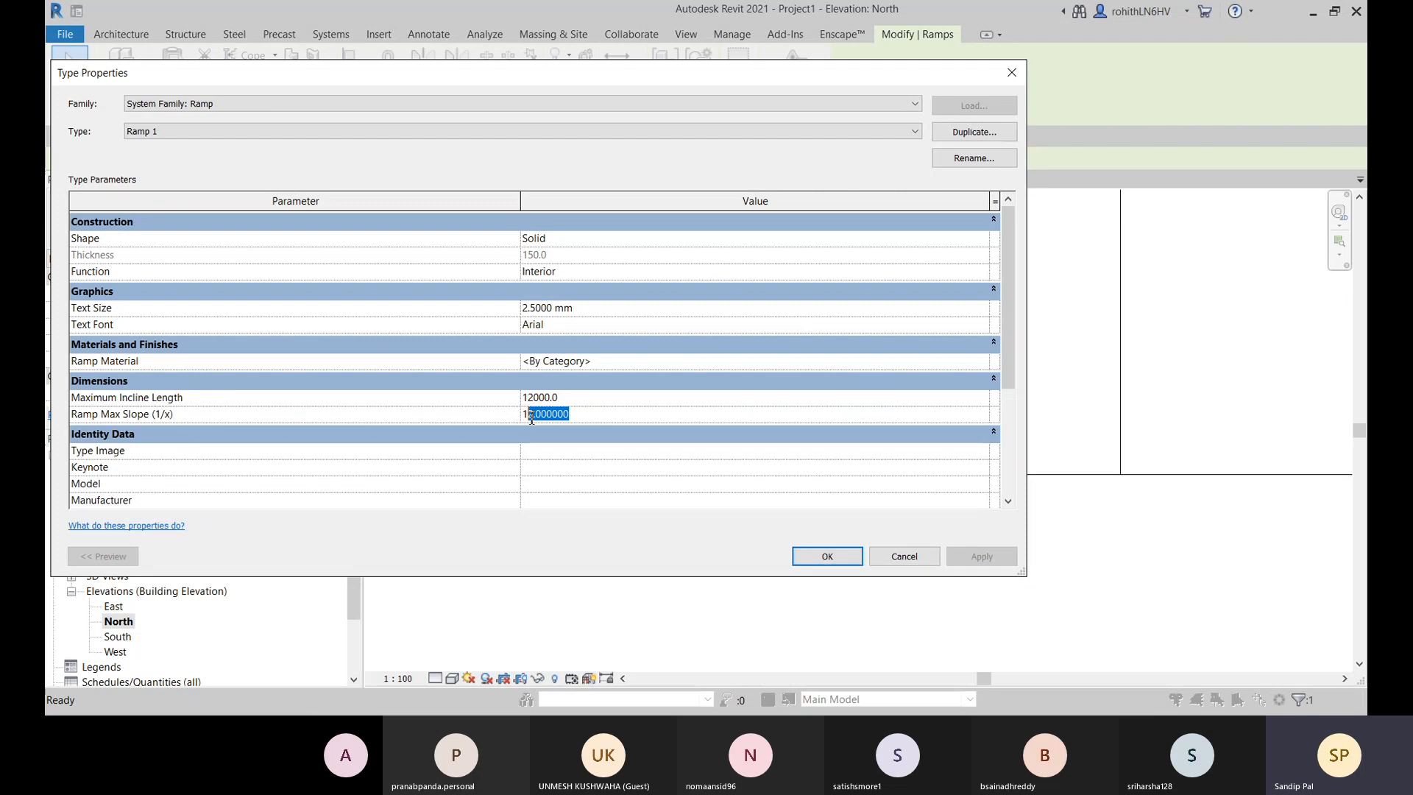
type("5")
left_click(701, 486)
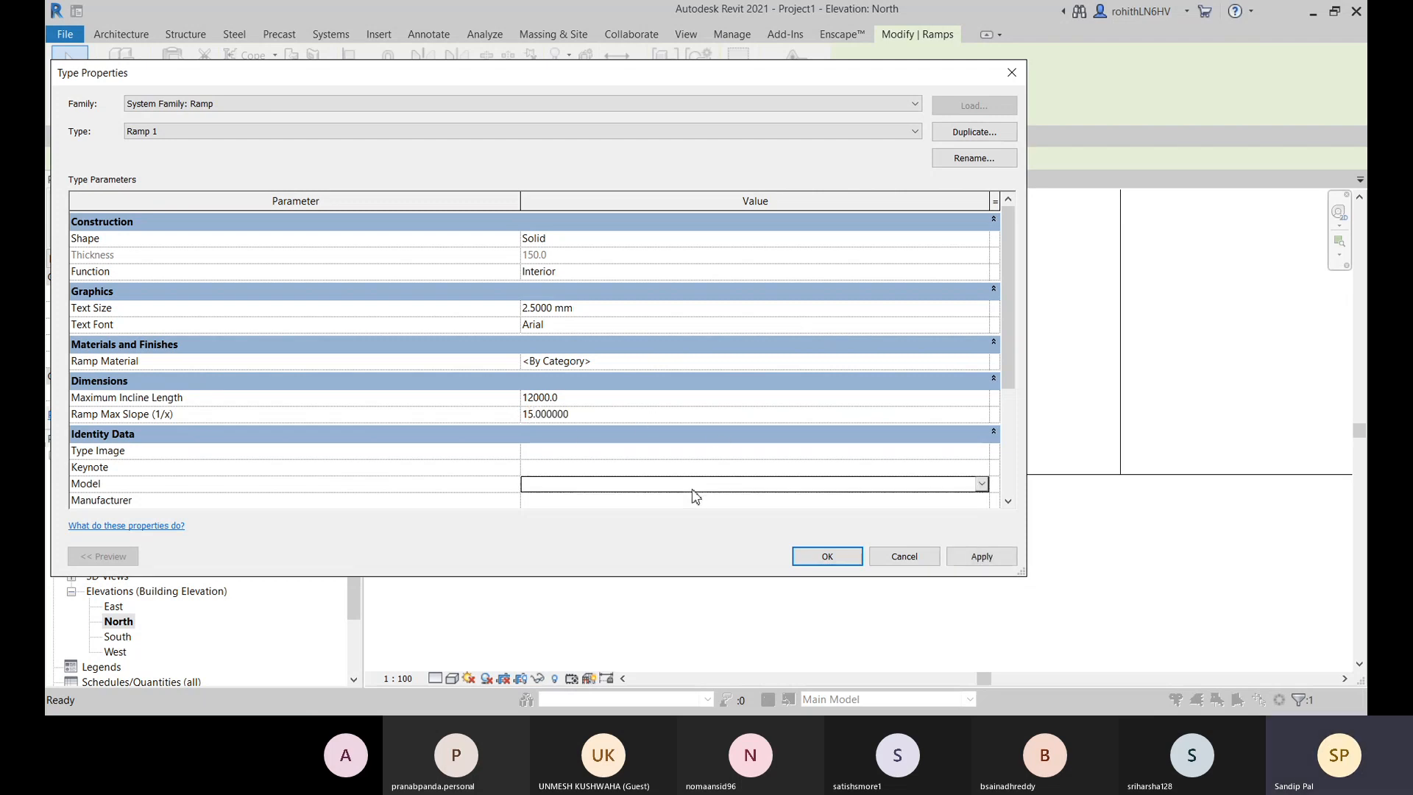
left_click(985, 558)
left_click(827, 557)
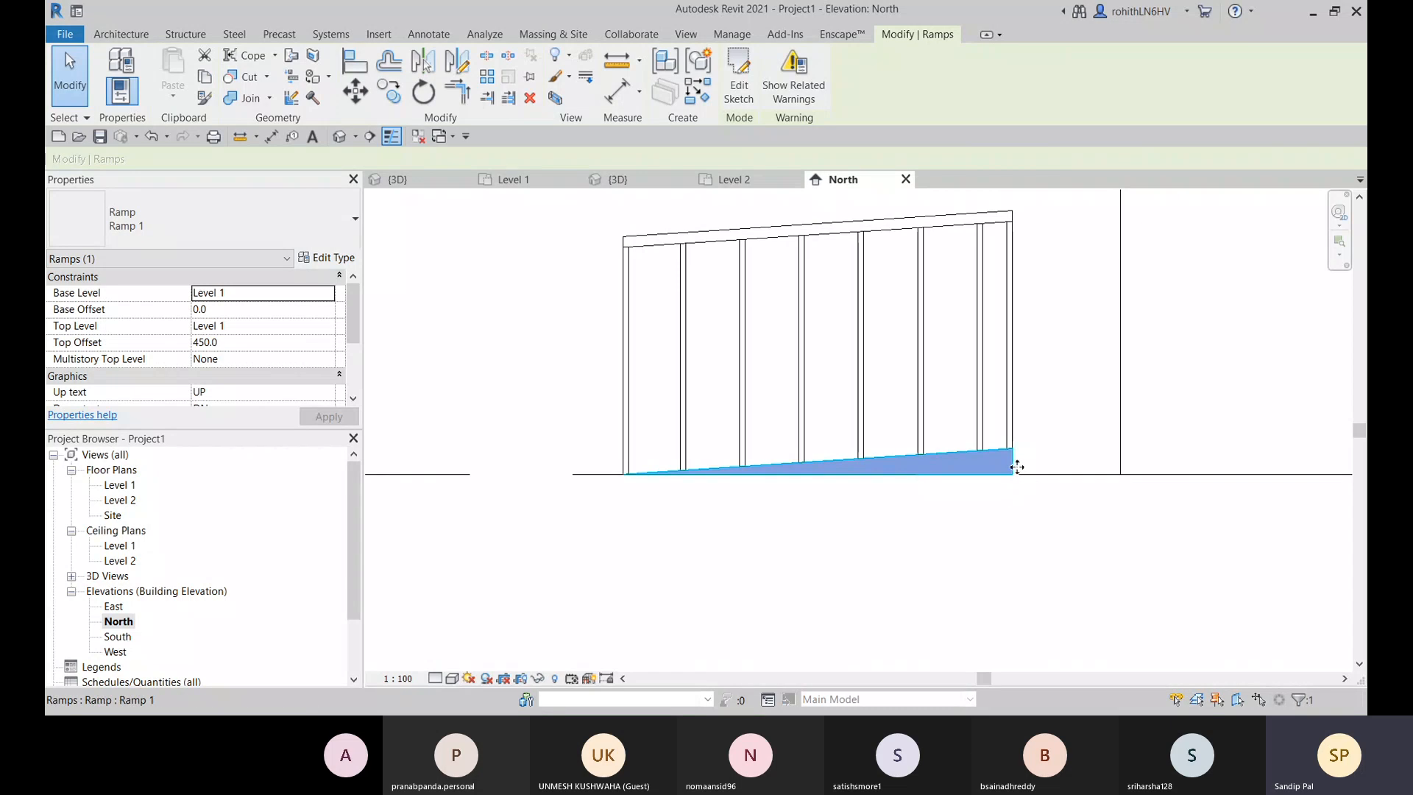
Step: Measure the vertical height of the ramp's high end in the North elevation
scroll(1011, 476, "up", 3)
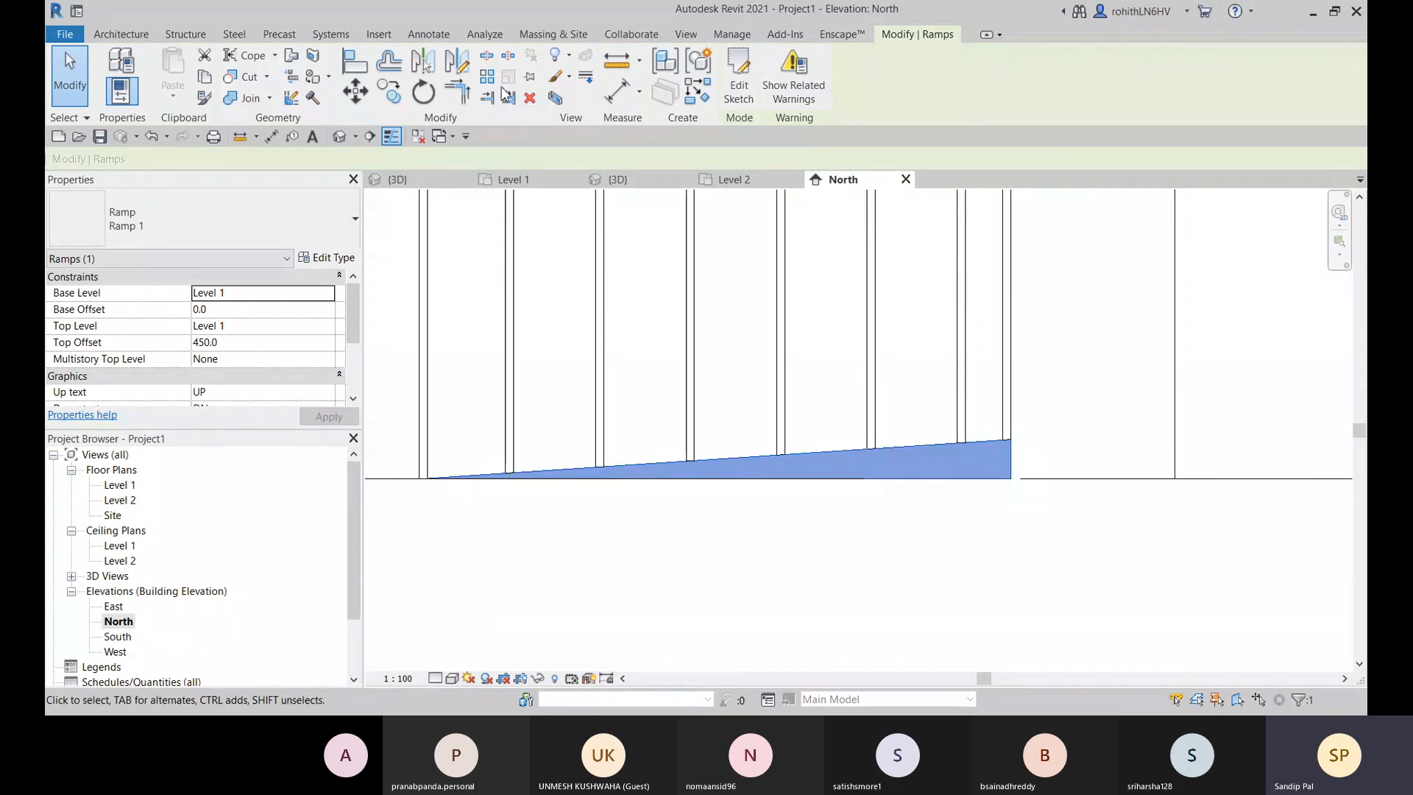
left_click(616, 60)
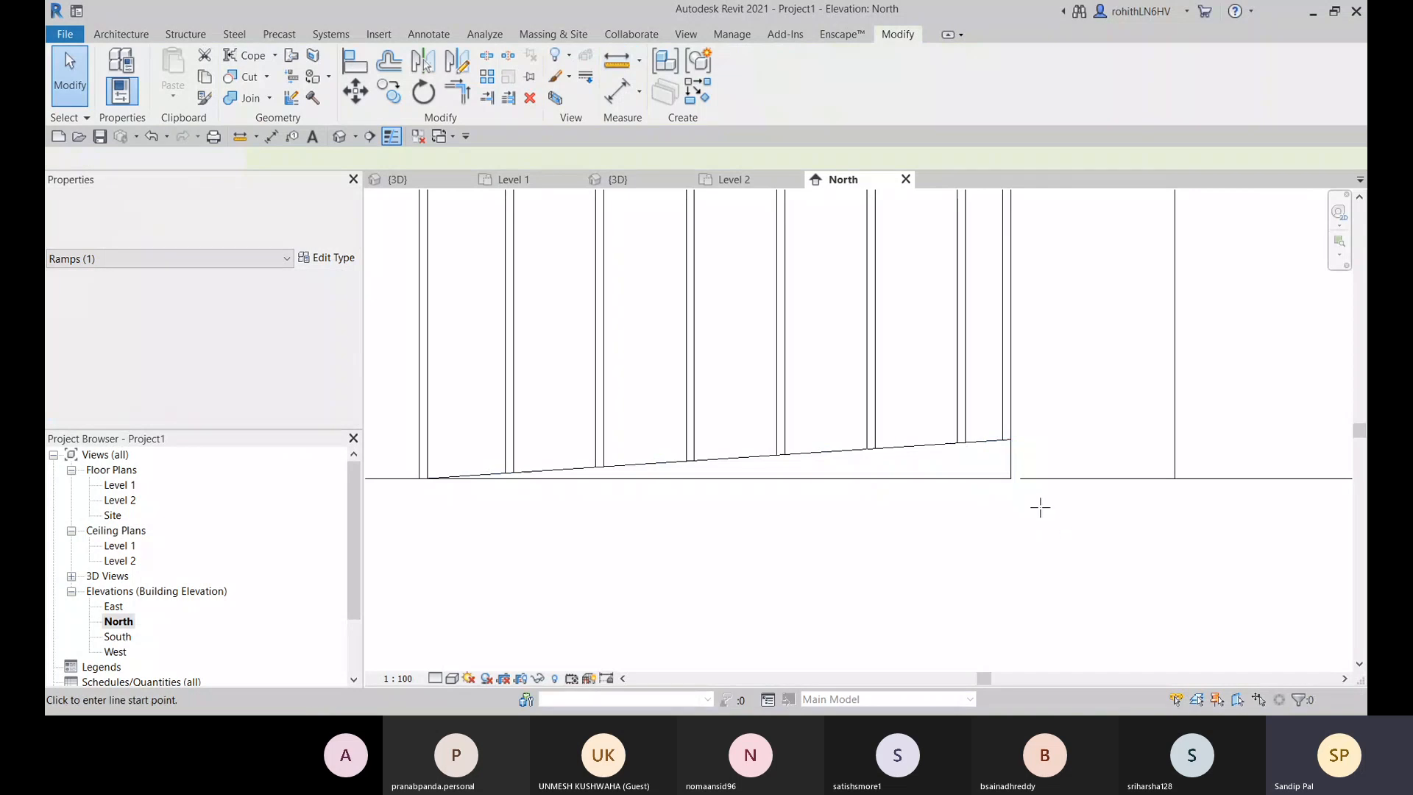
left_click(1010, 479)
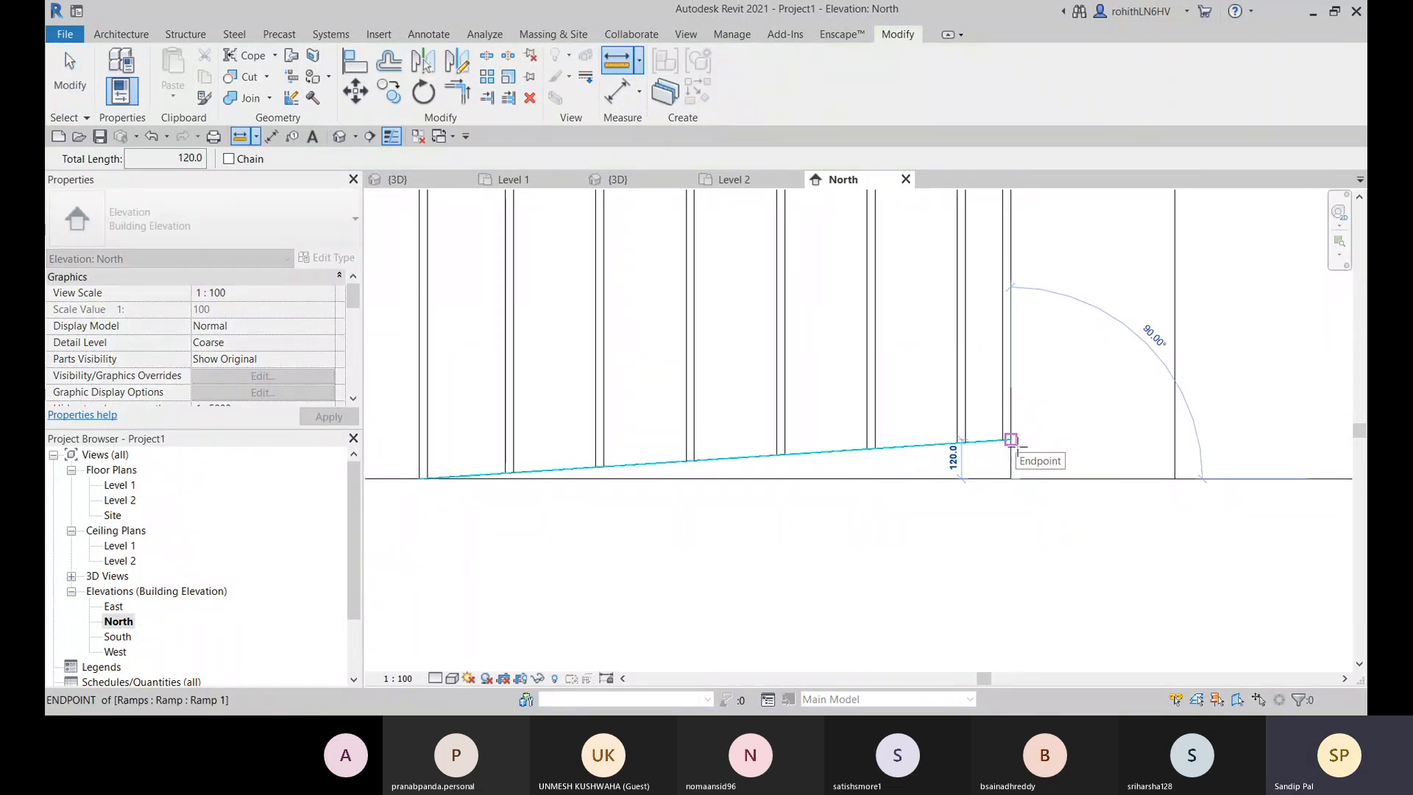
left_click(1011, 439)
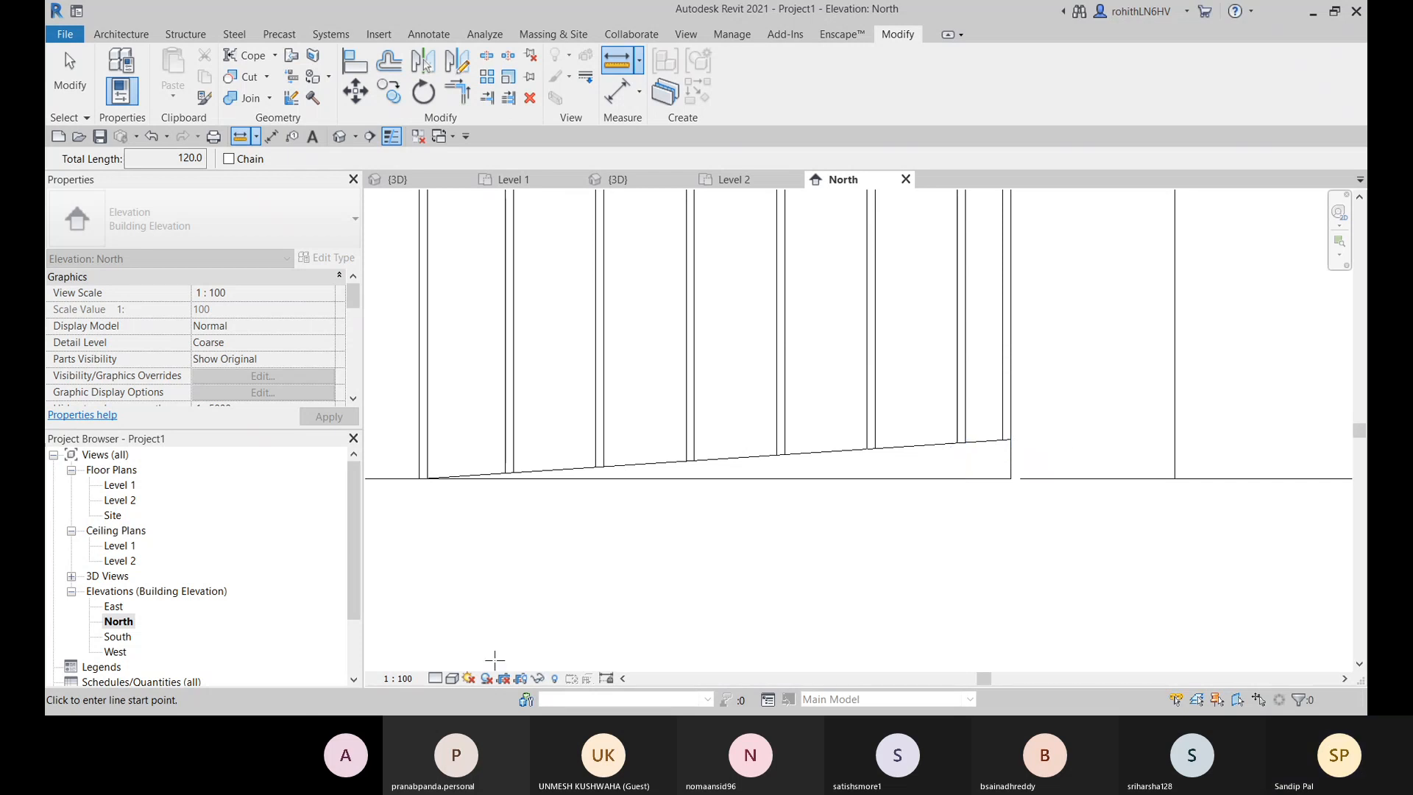
key("Escape")
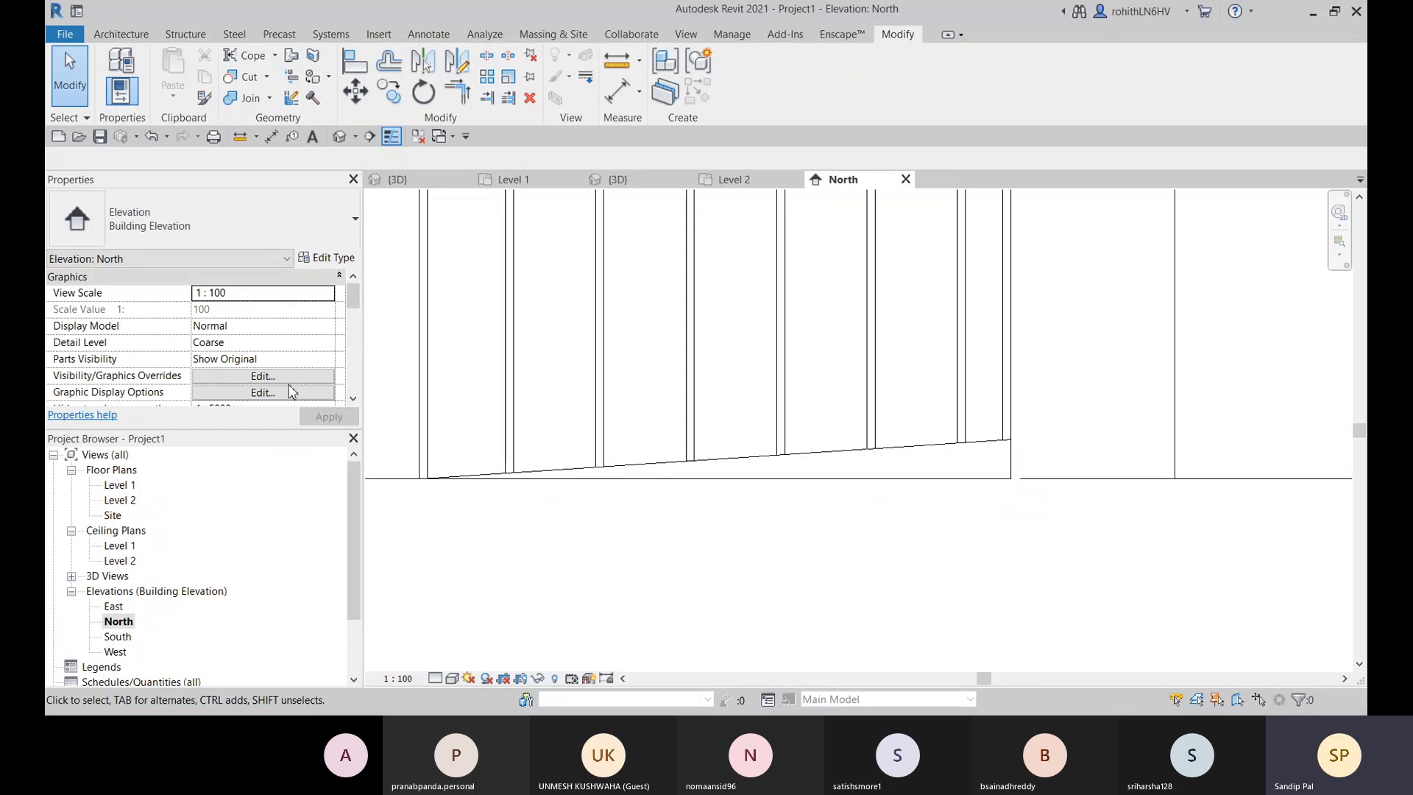
Step: Review the ramp's type properties again and examine its profile in the North elevation
left_click(330, 258)
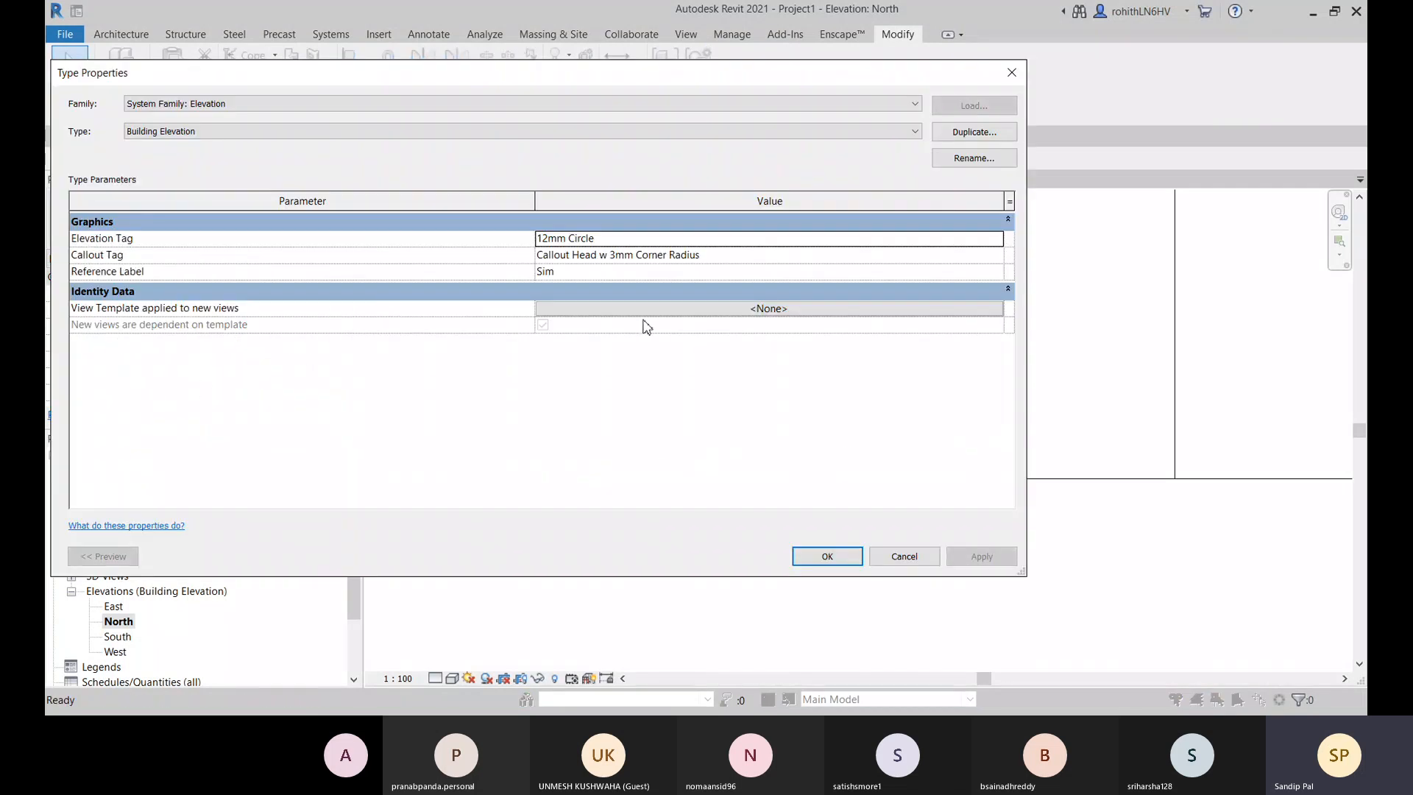
left_click(1011, 72)
left_click(800, 465)
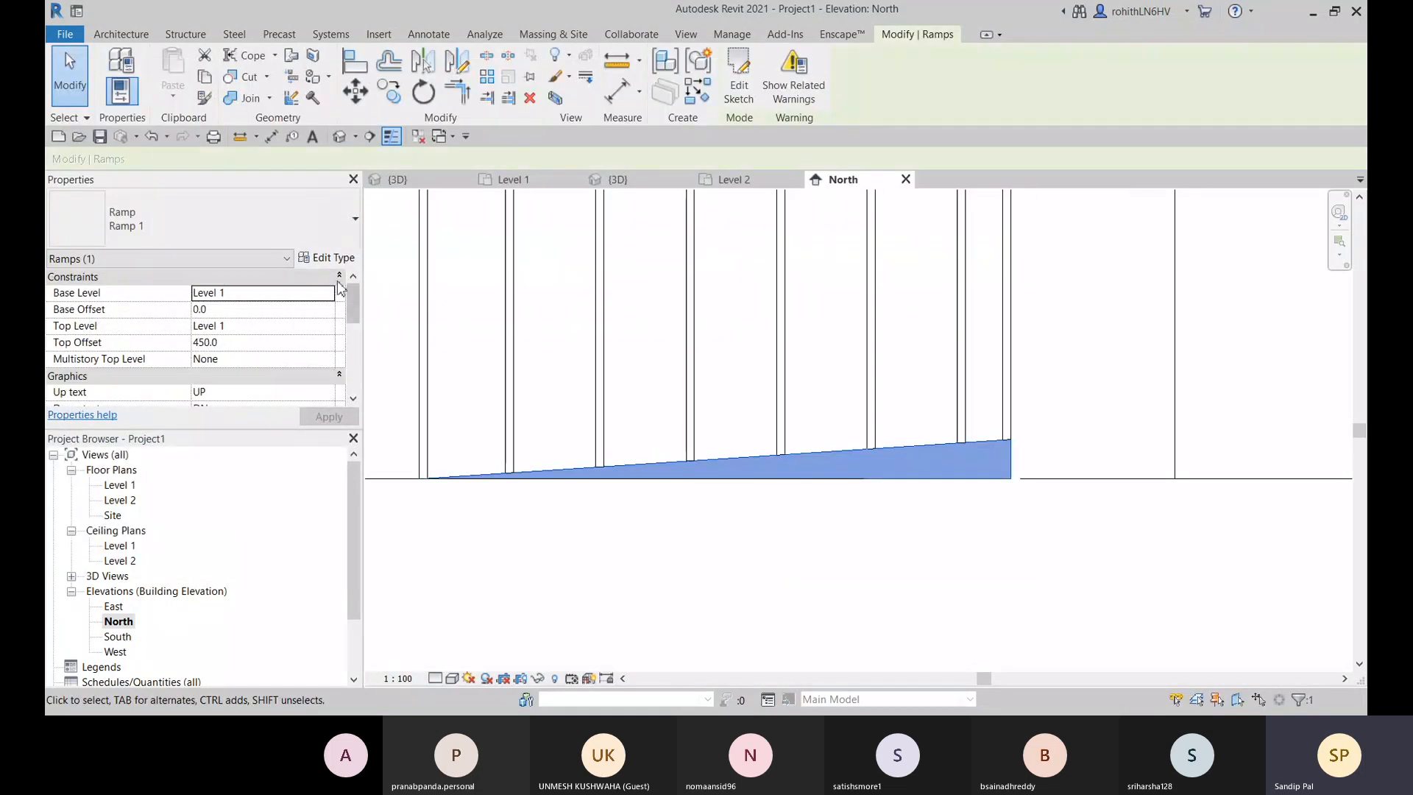
left_click(328, 257)
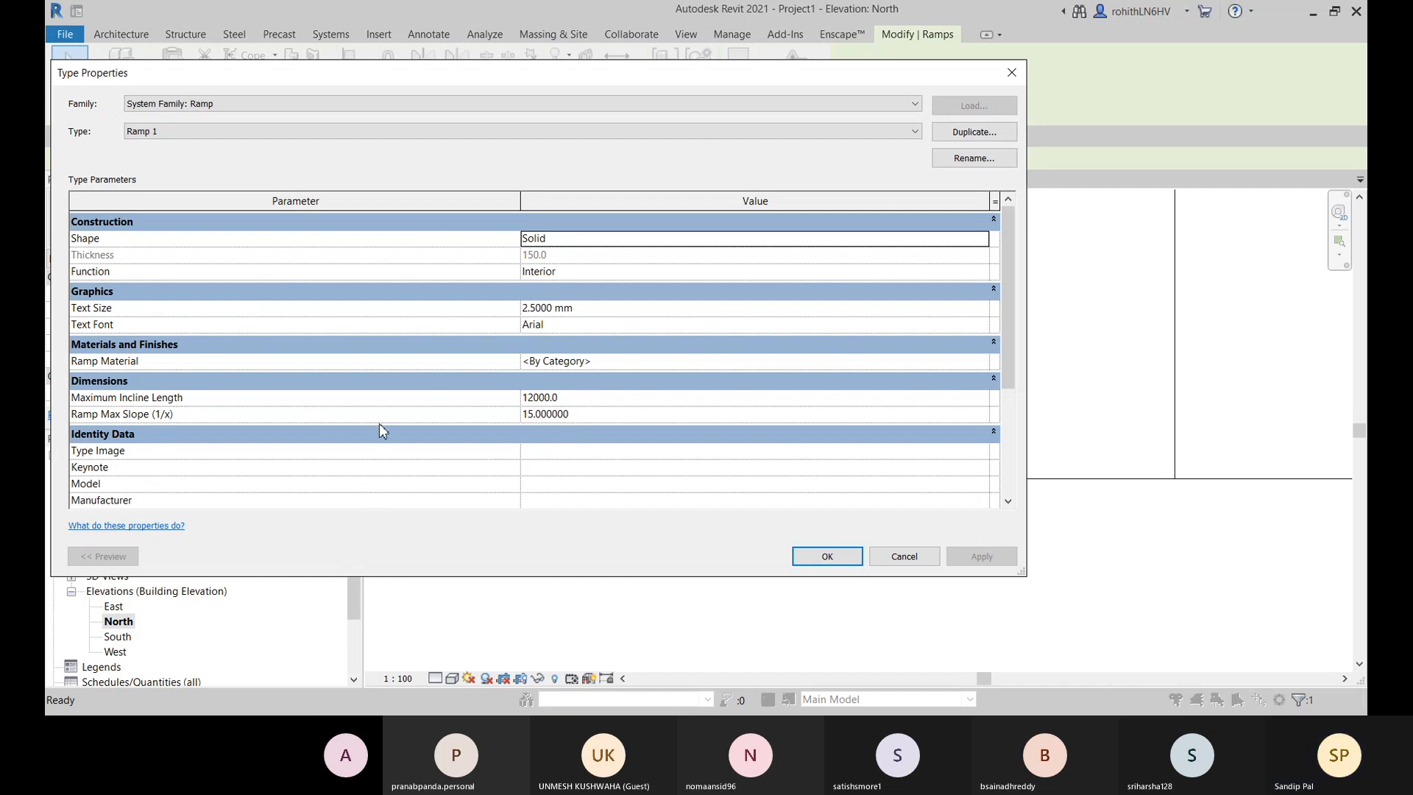
left_click(1010, 73)
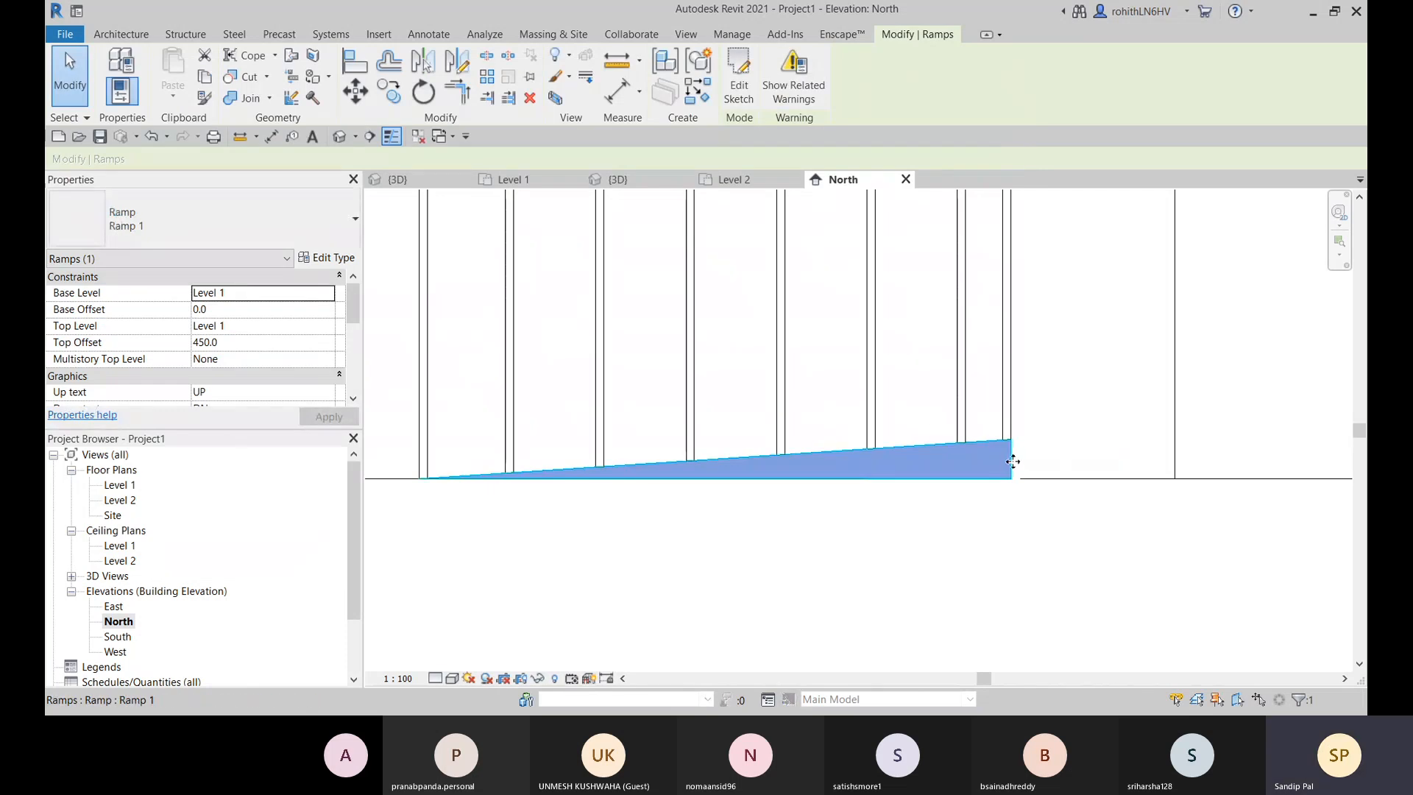
scroll(935, 530, "down", 3)
scroll(971, 559, "up", 1)
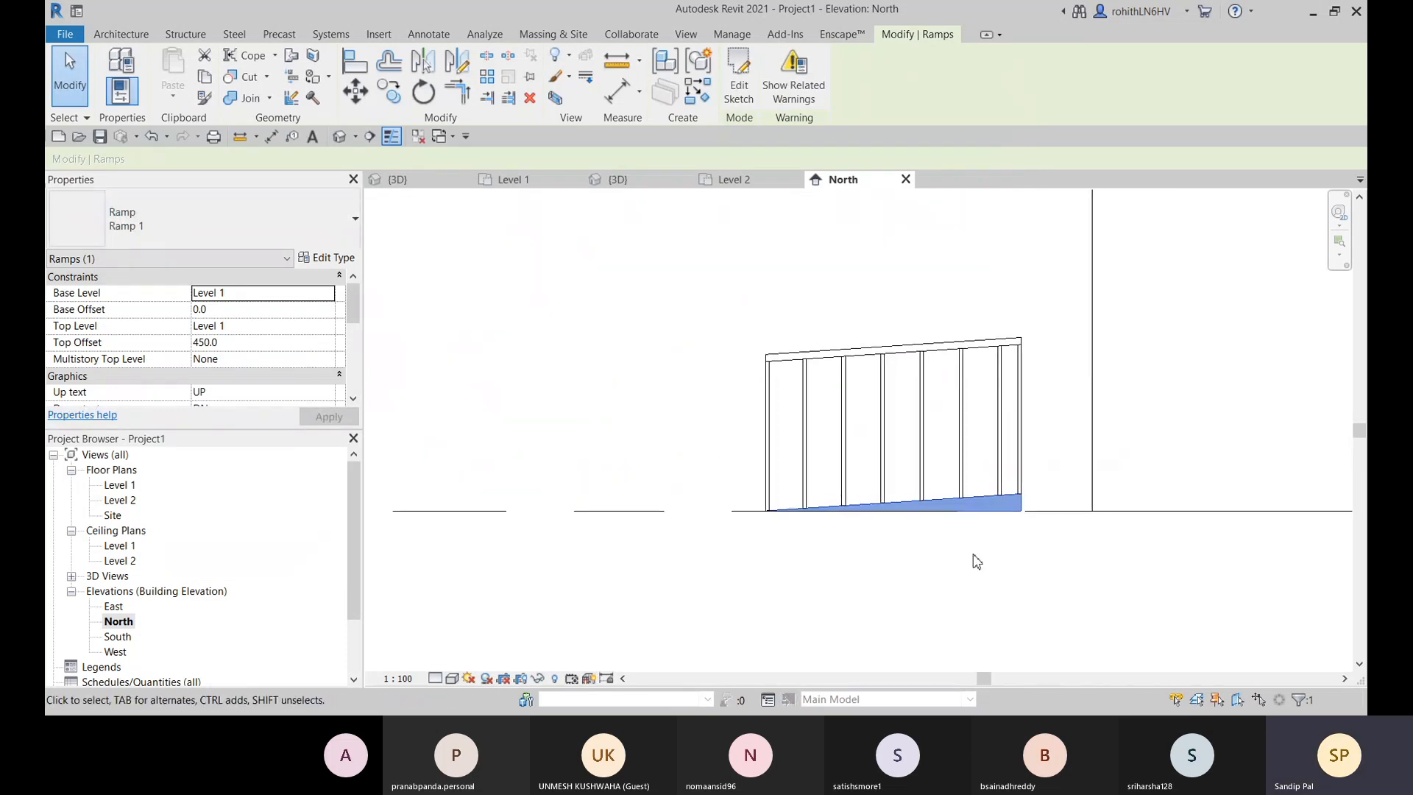
scroll(1008, 520, "up", 1)
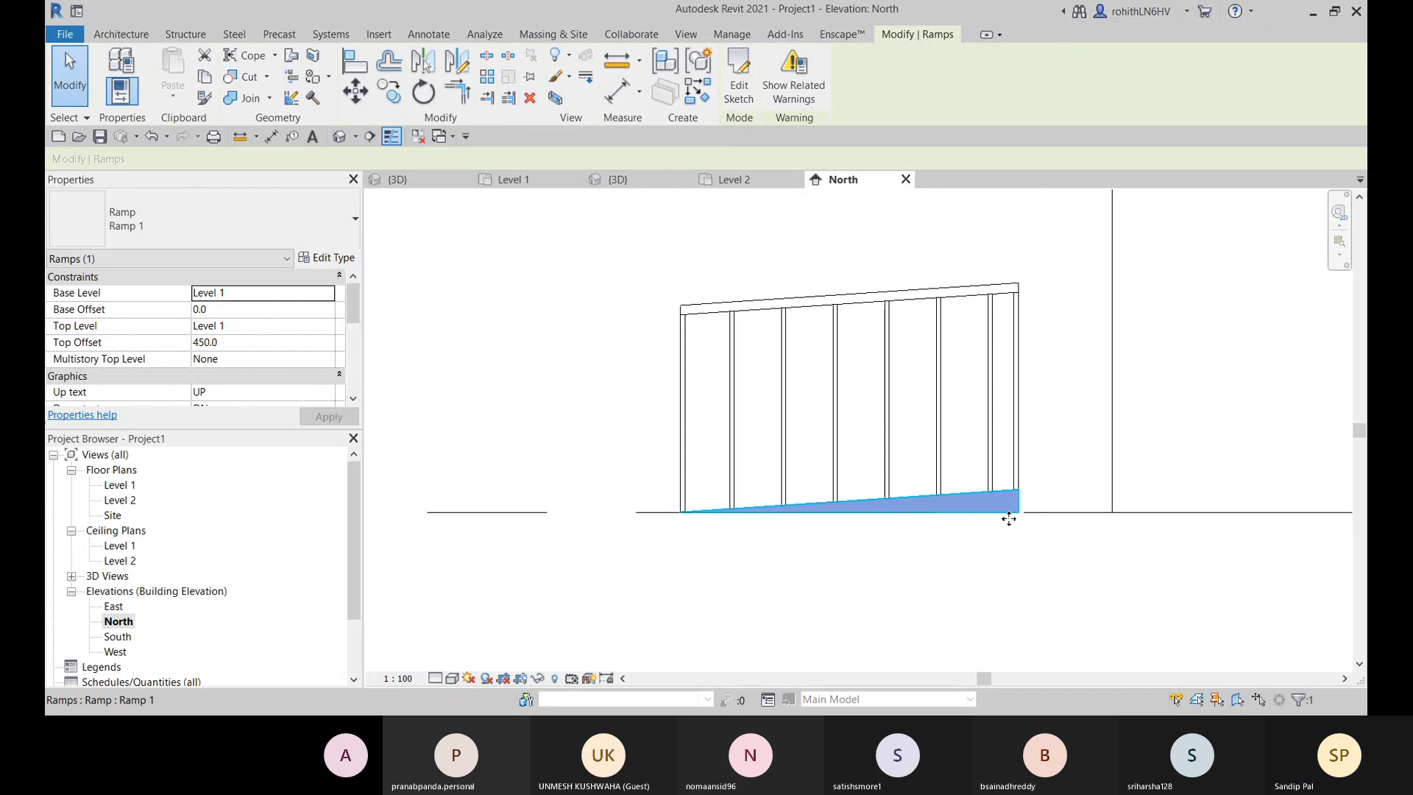
Step: Set the ramp type's maximum slope (1/x) to 4 and apply the change
left_click(327, 257)
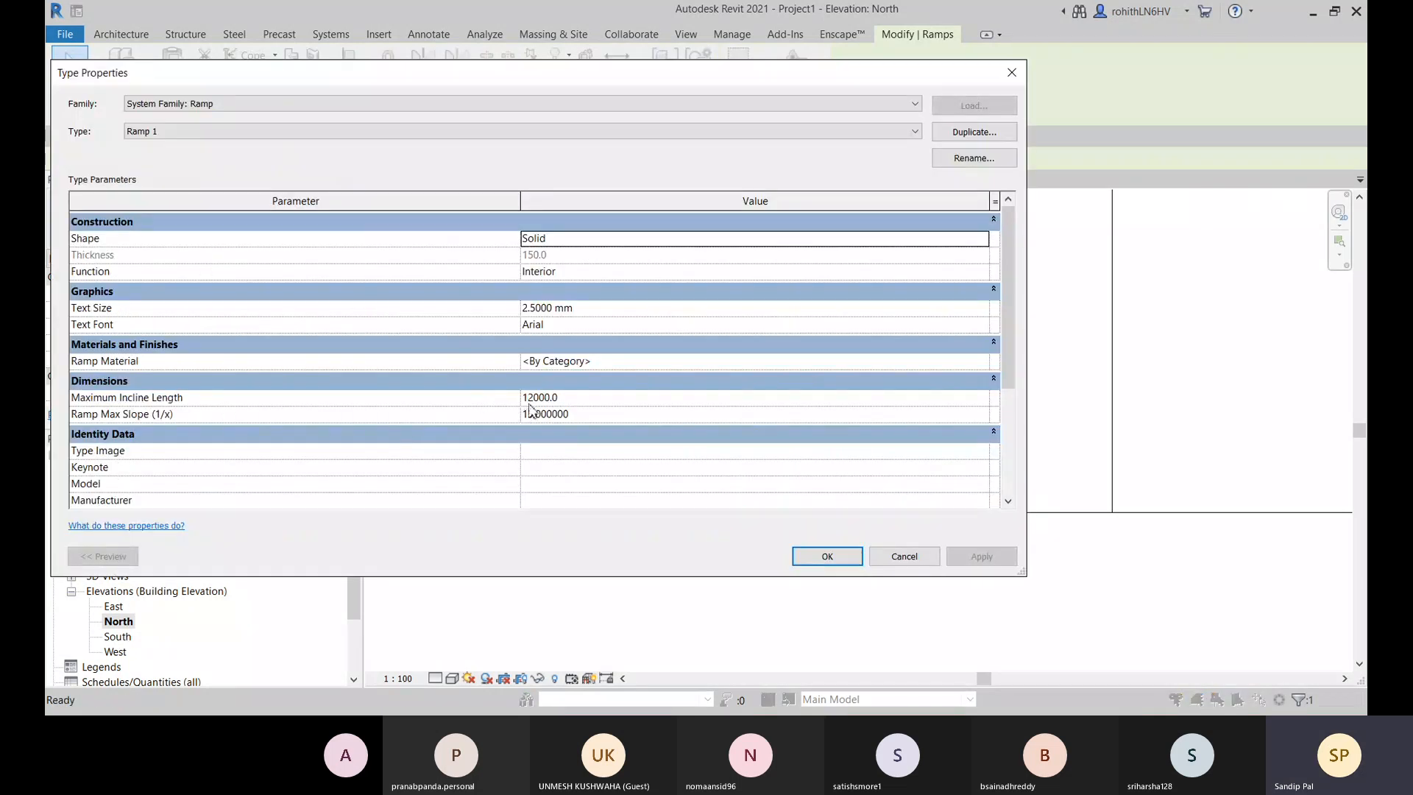
left_click_drag(580, 417, 518, 438)
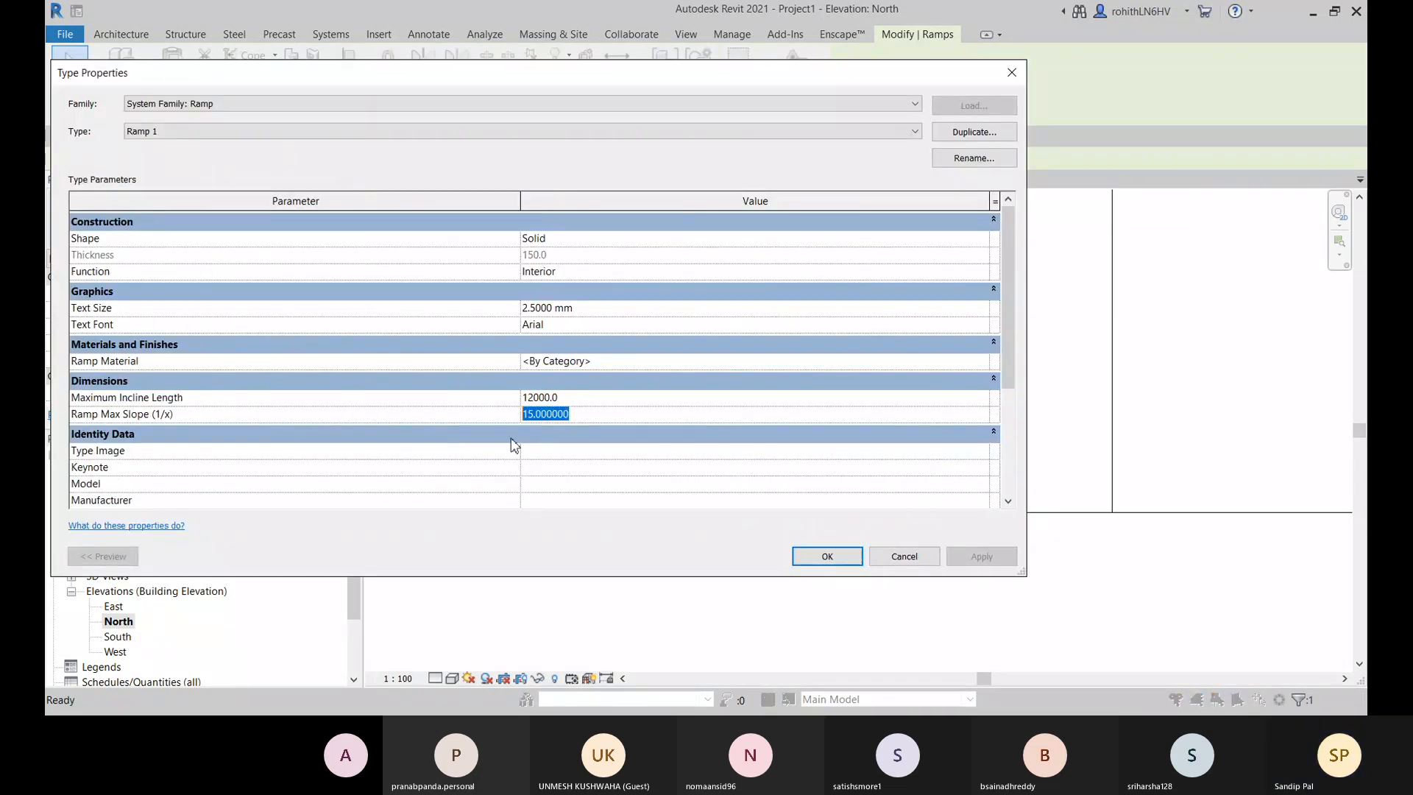
type("4")
left_click(982, 557)
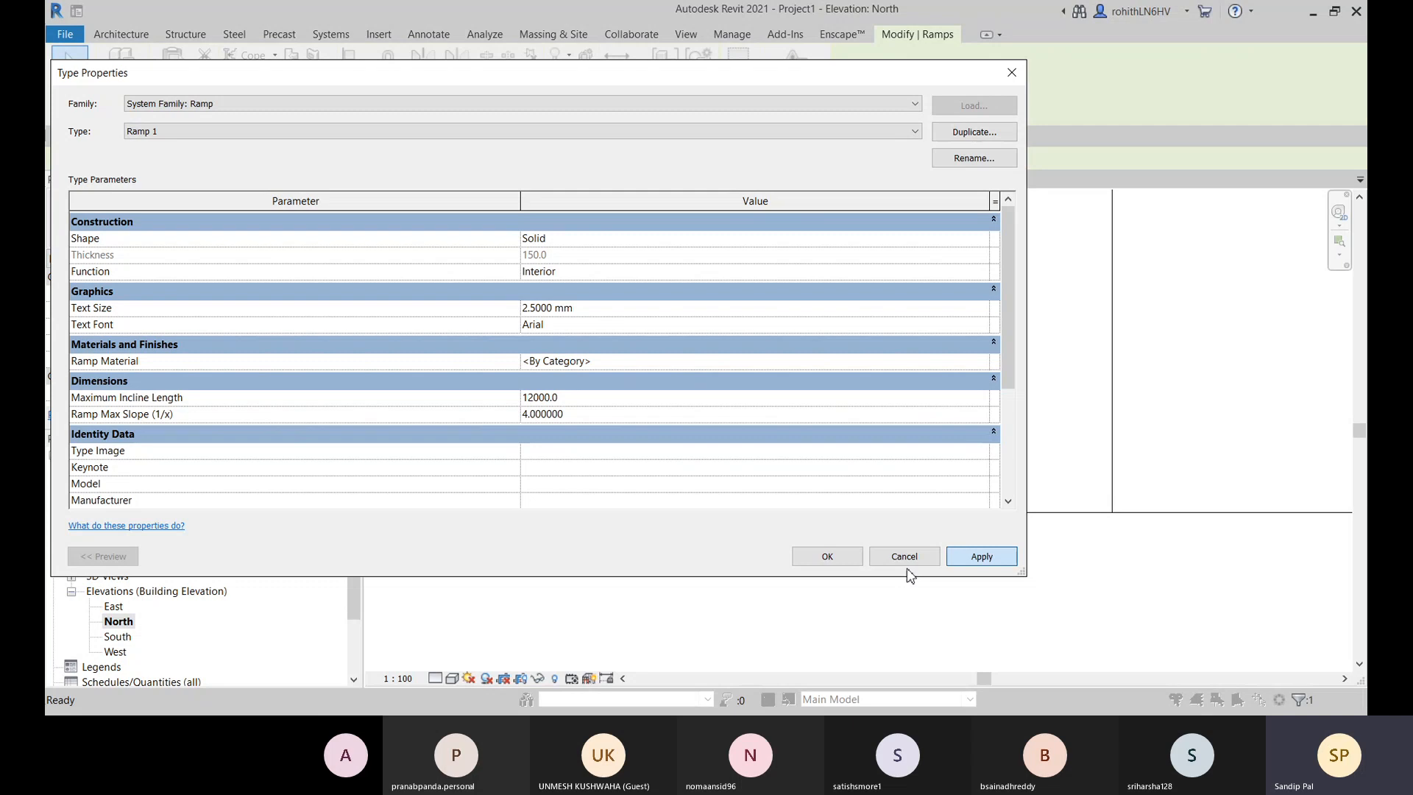
left_click(825, 557)
scroll(1051, 486, "down", 1)
middle_click_drag(909, 486, 770, 536)
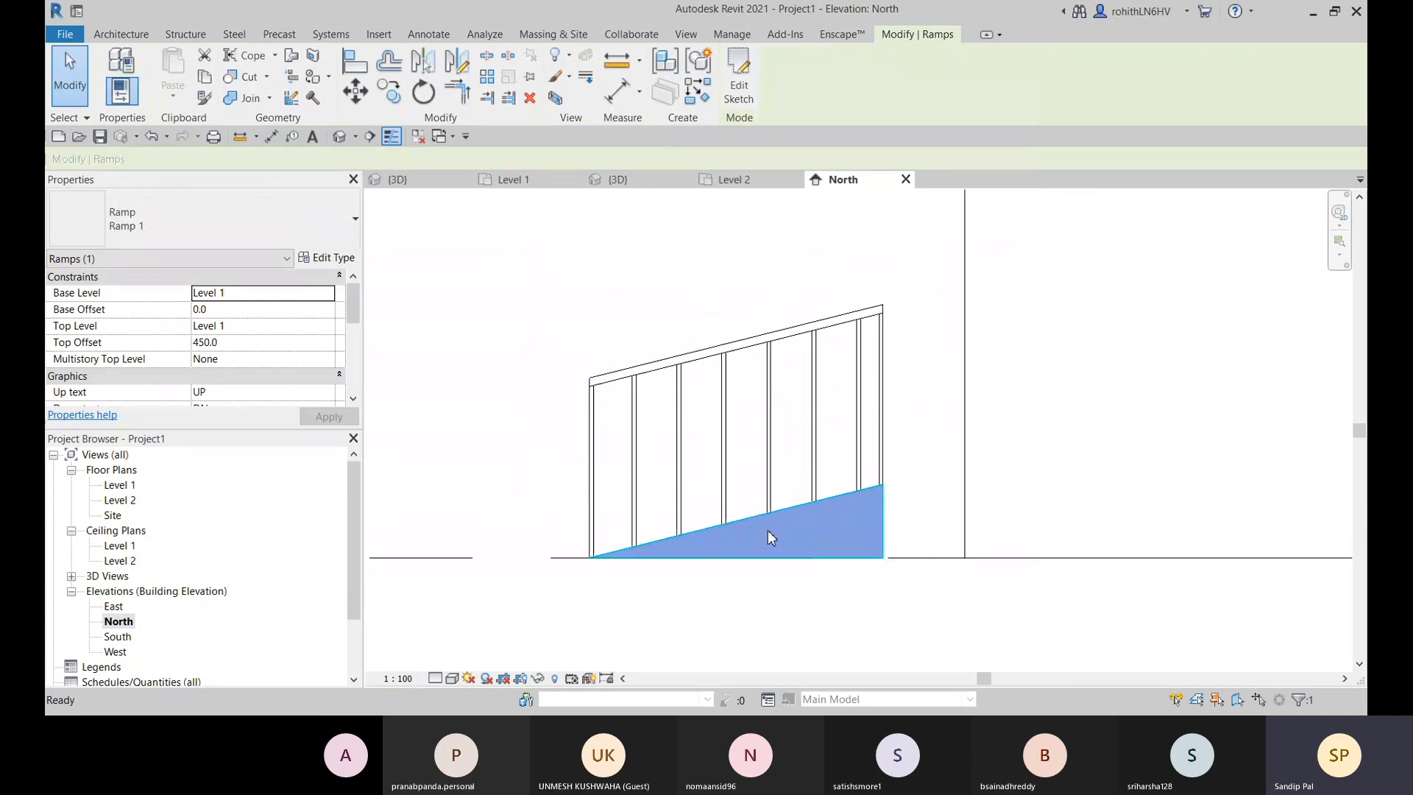
middle_click_drag(892, 510, 901, 505)
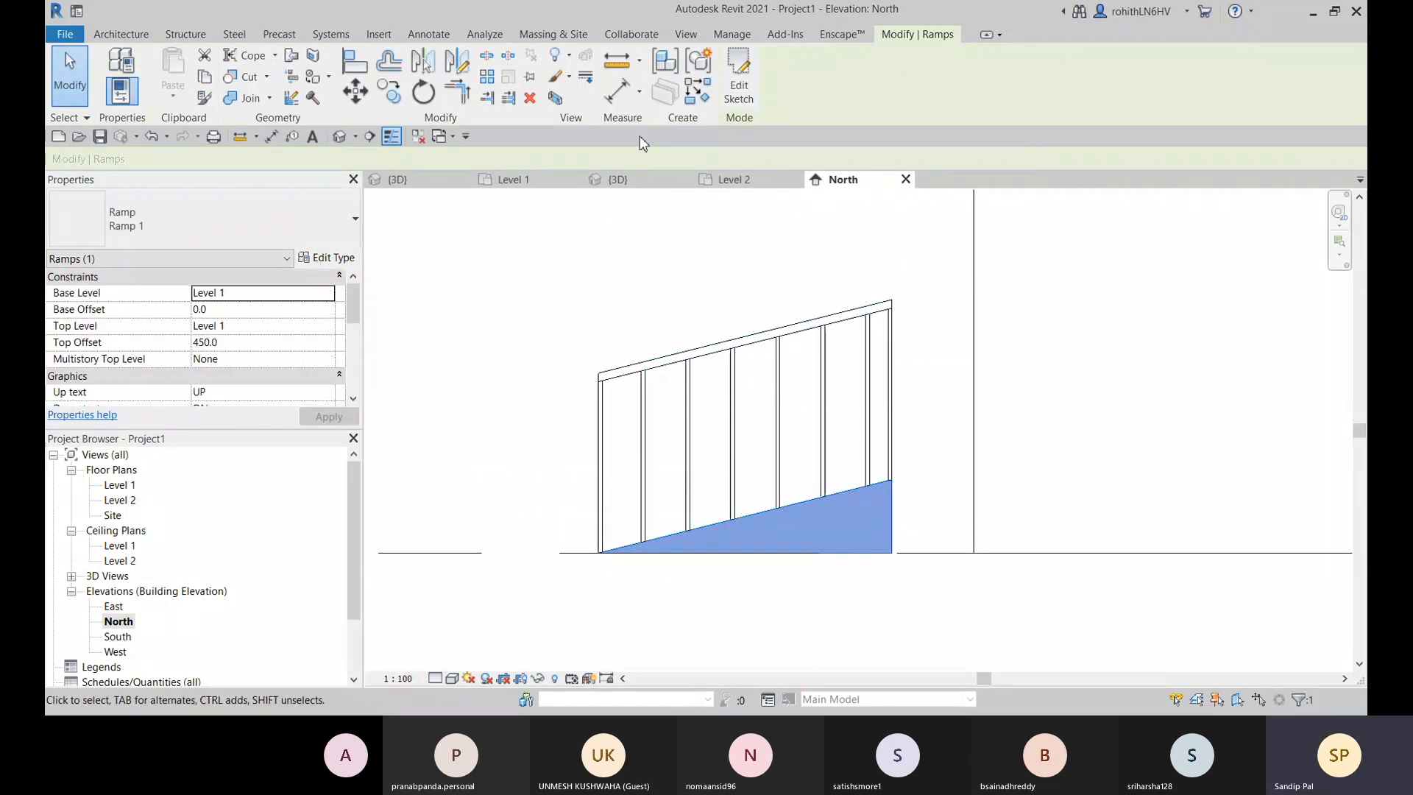
Step: Measure the steeper ramp's height at its high end from the base line to the top corner
left_click(618, 67)
left_click(893, 552)
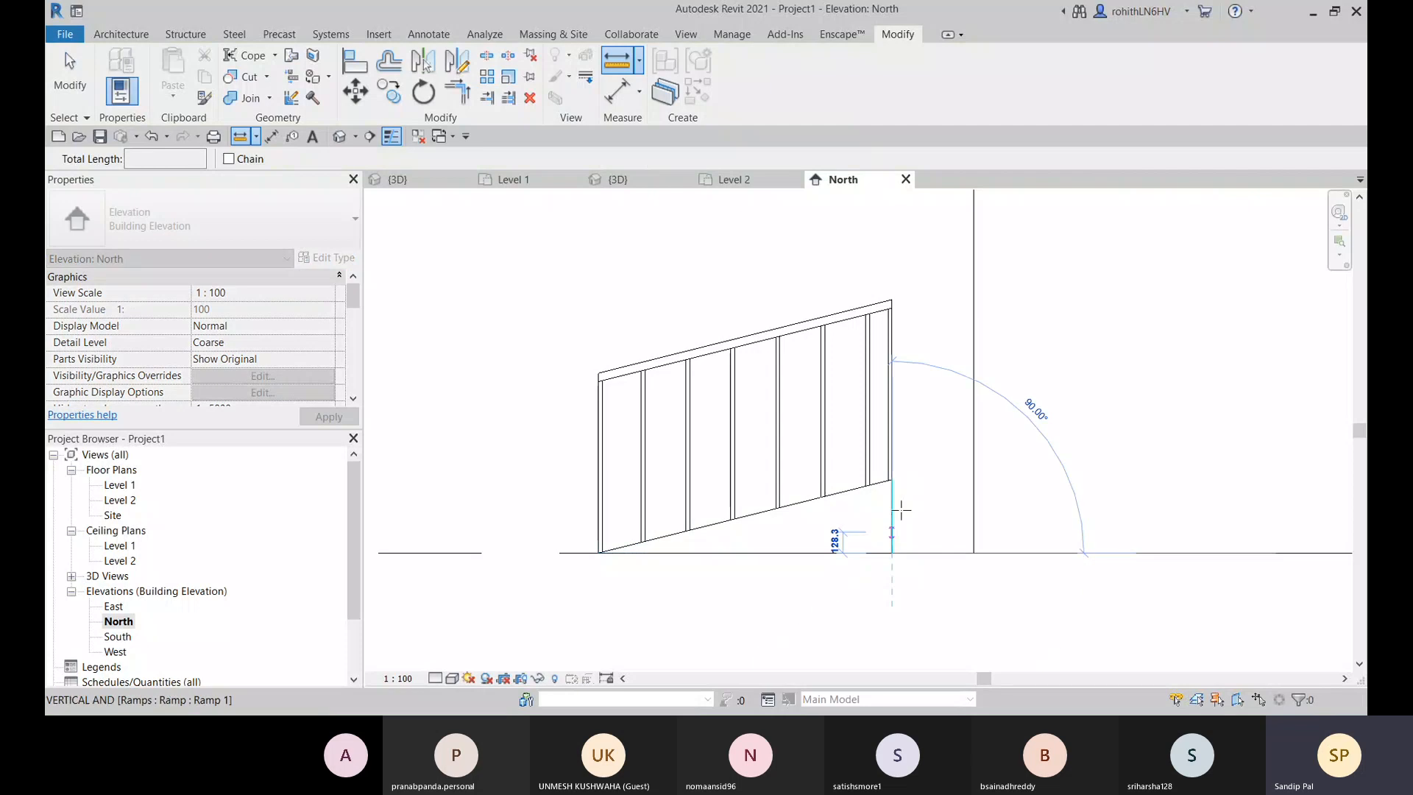
left_click(893, 480)
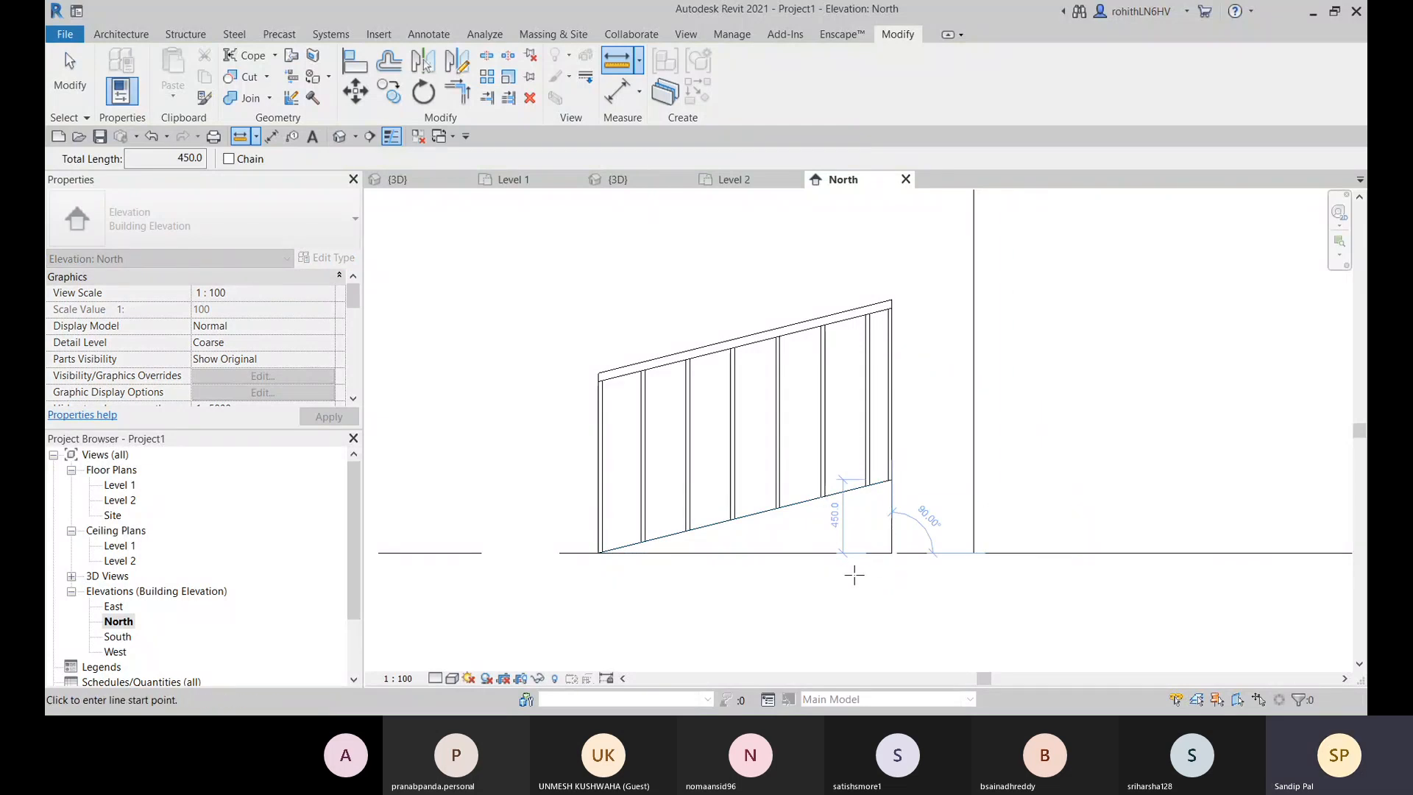
key("Escape")
key("Escape")
Step: Align the ramp's vertical high end with the wall's edge line in the North elevation
left_click(865, 515)
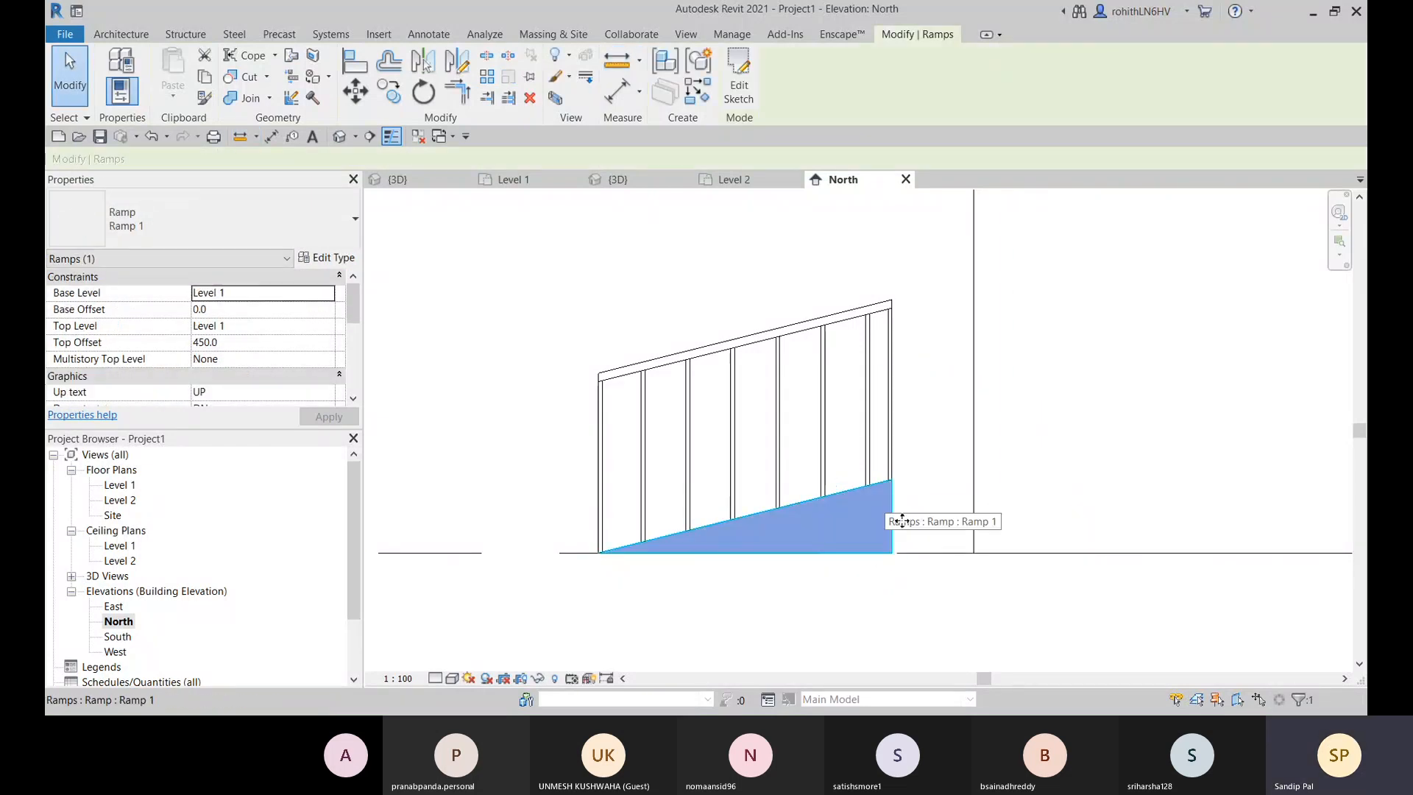
middle_click_drag(935, 561, 956, 548)
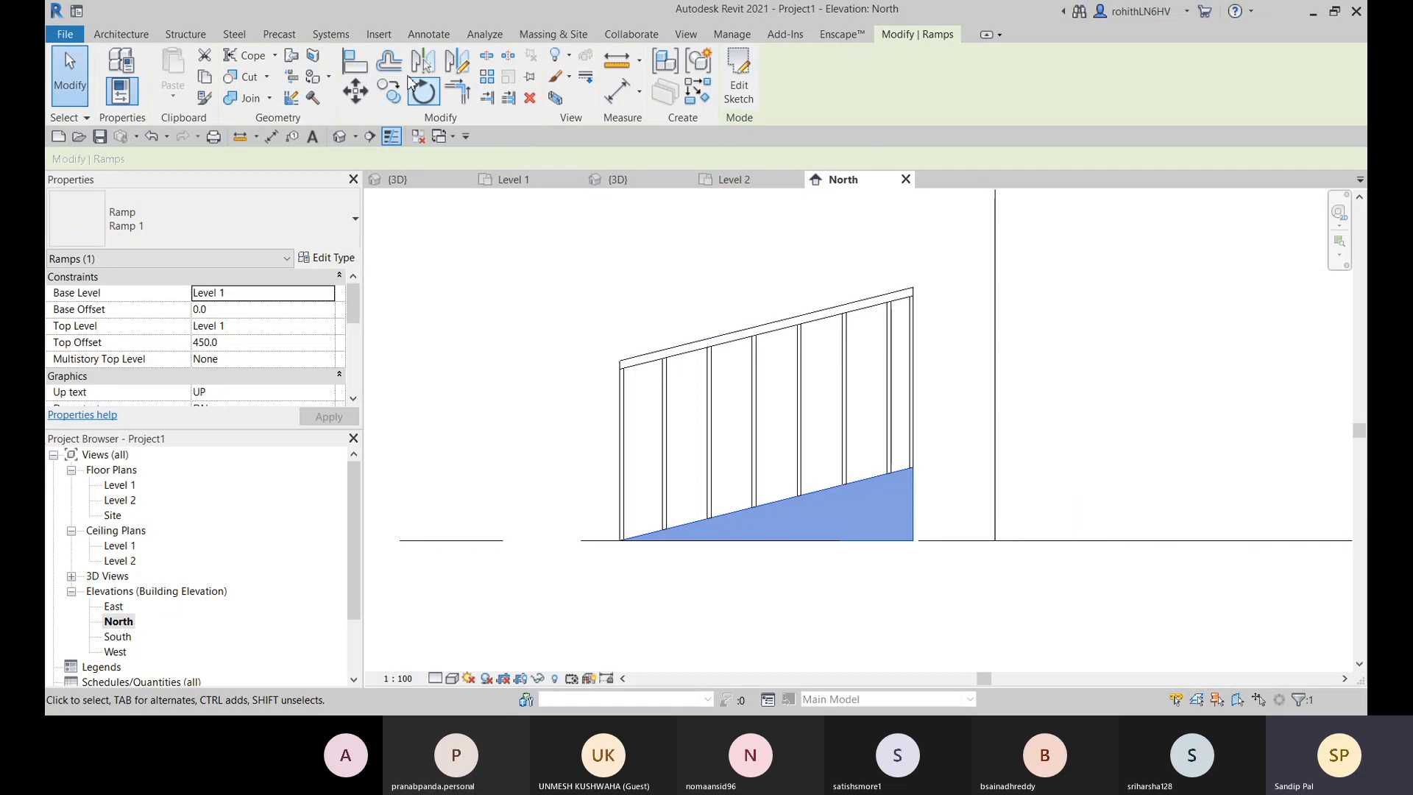
left_click(364, 71)
left_click(996, 379)
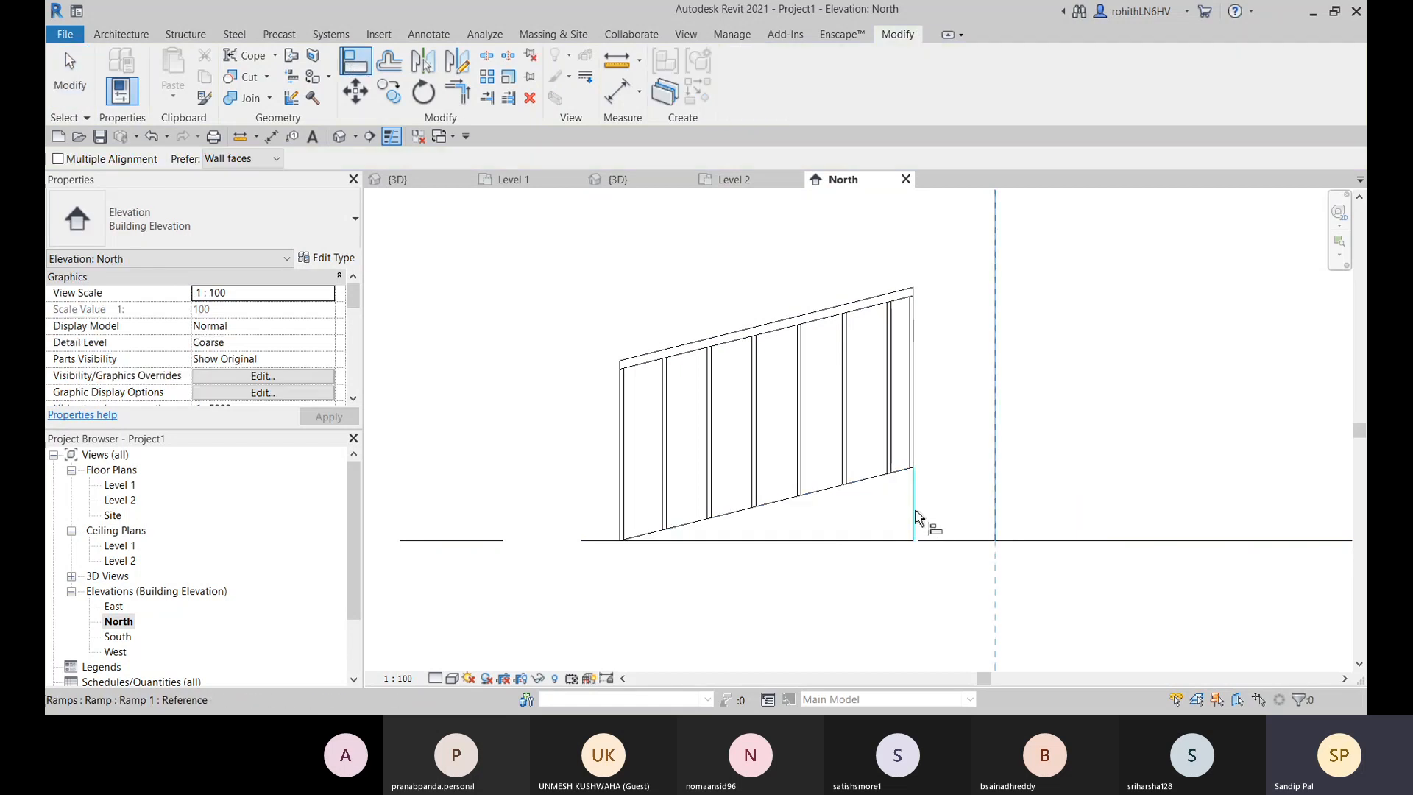
left_click(915, 515)
key("Escape")
key("Escape")
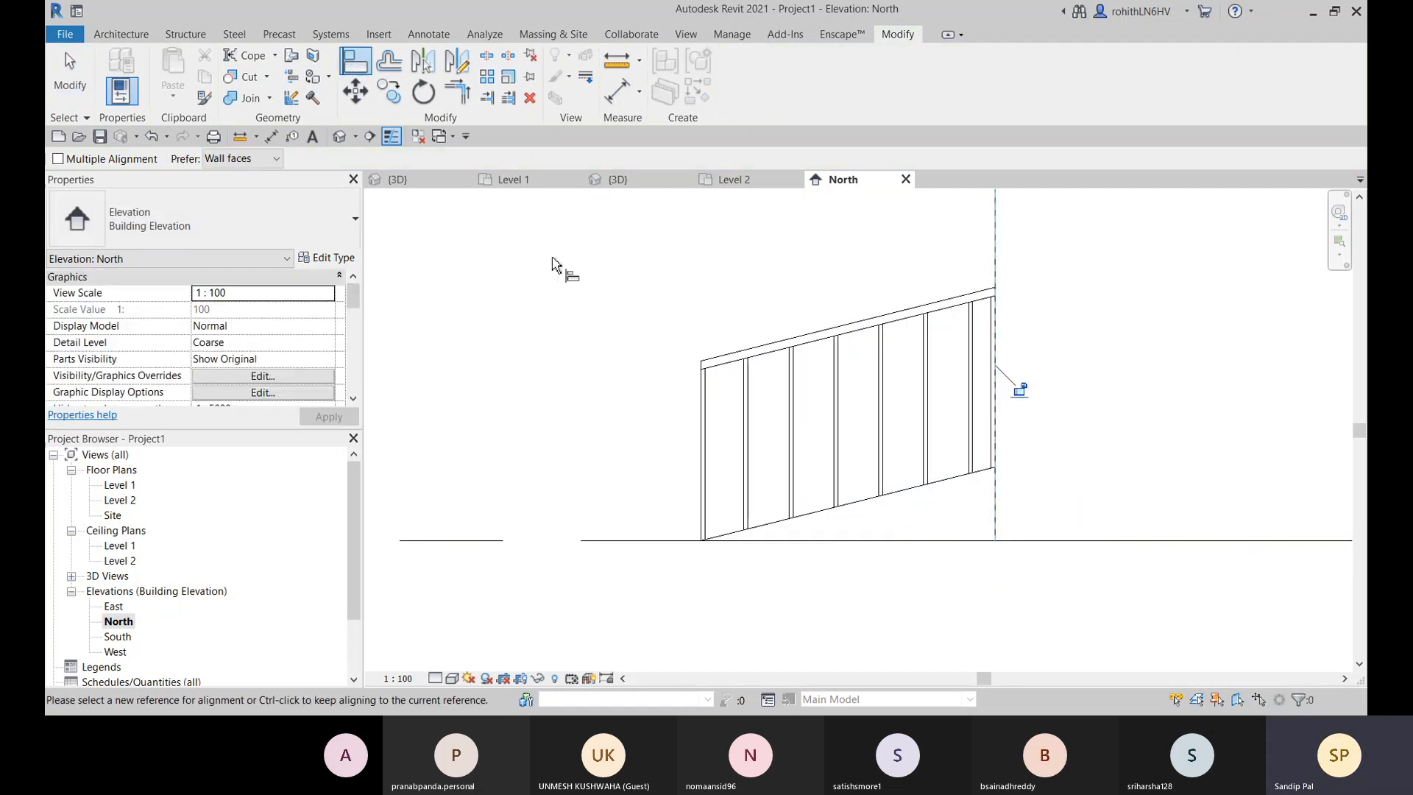
Step: Place an M_Single-Flush 0915 x 2134mm door in the wall at the ramp's high end in the 3D view
left_click(618, 179)
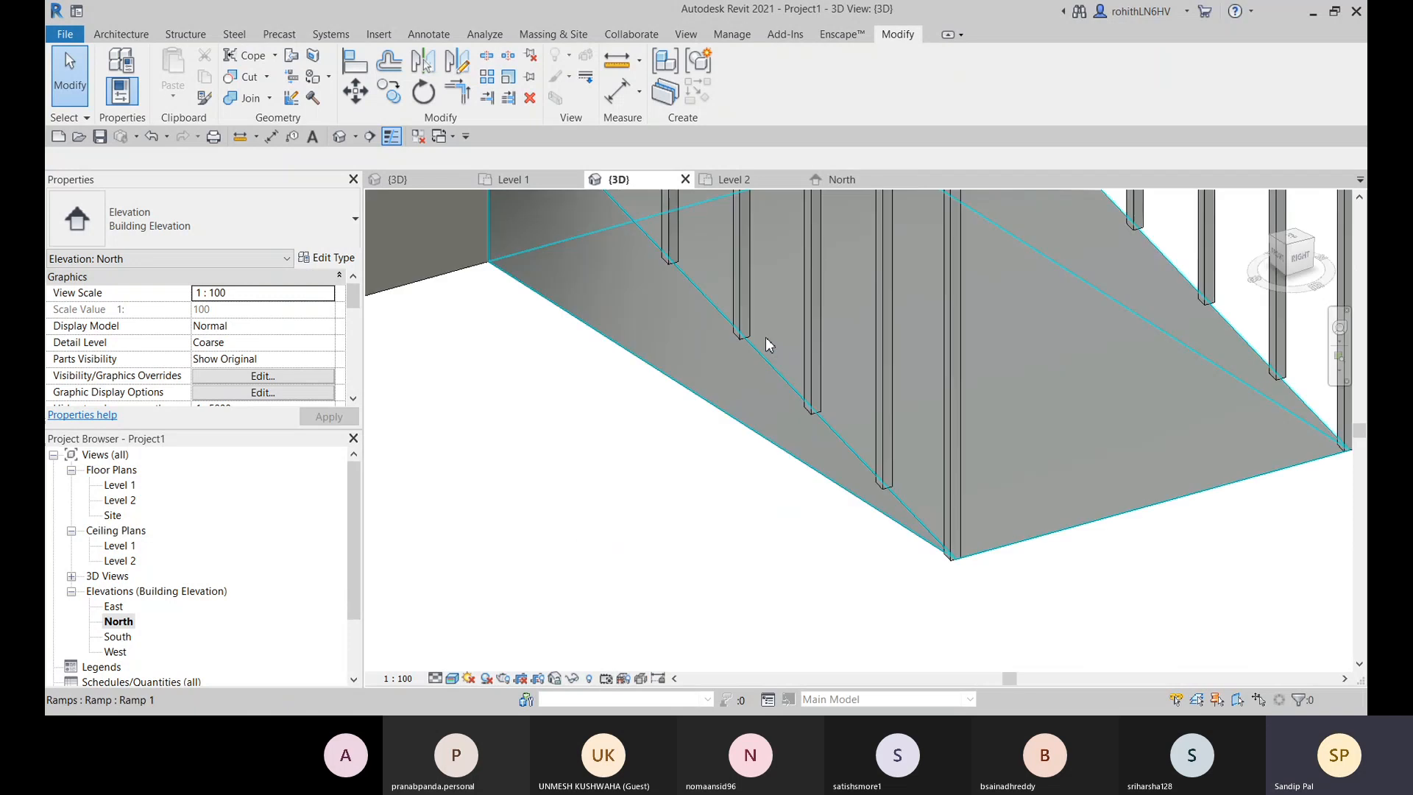
scroll(890, 458, "down", 6)
scroll(898, 434, "up", 2)
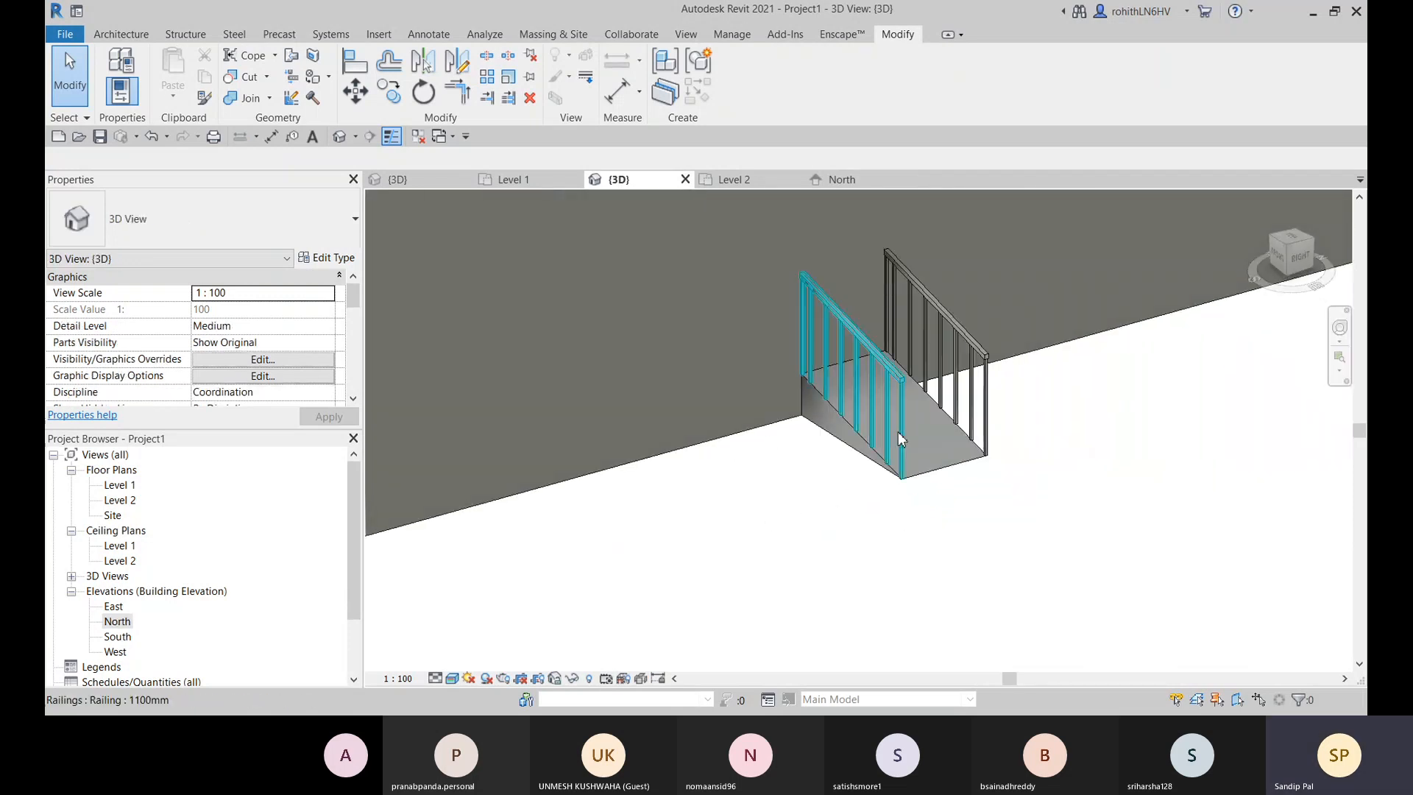
mouse_move(898, 439)
middle_mouse_down("shift")
mouse_move(937, 498)
mouse_move(906, 435)
middle_mouse_up("shift")
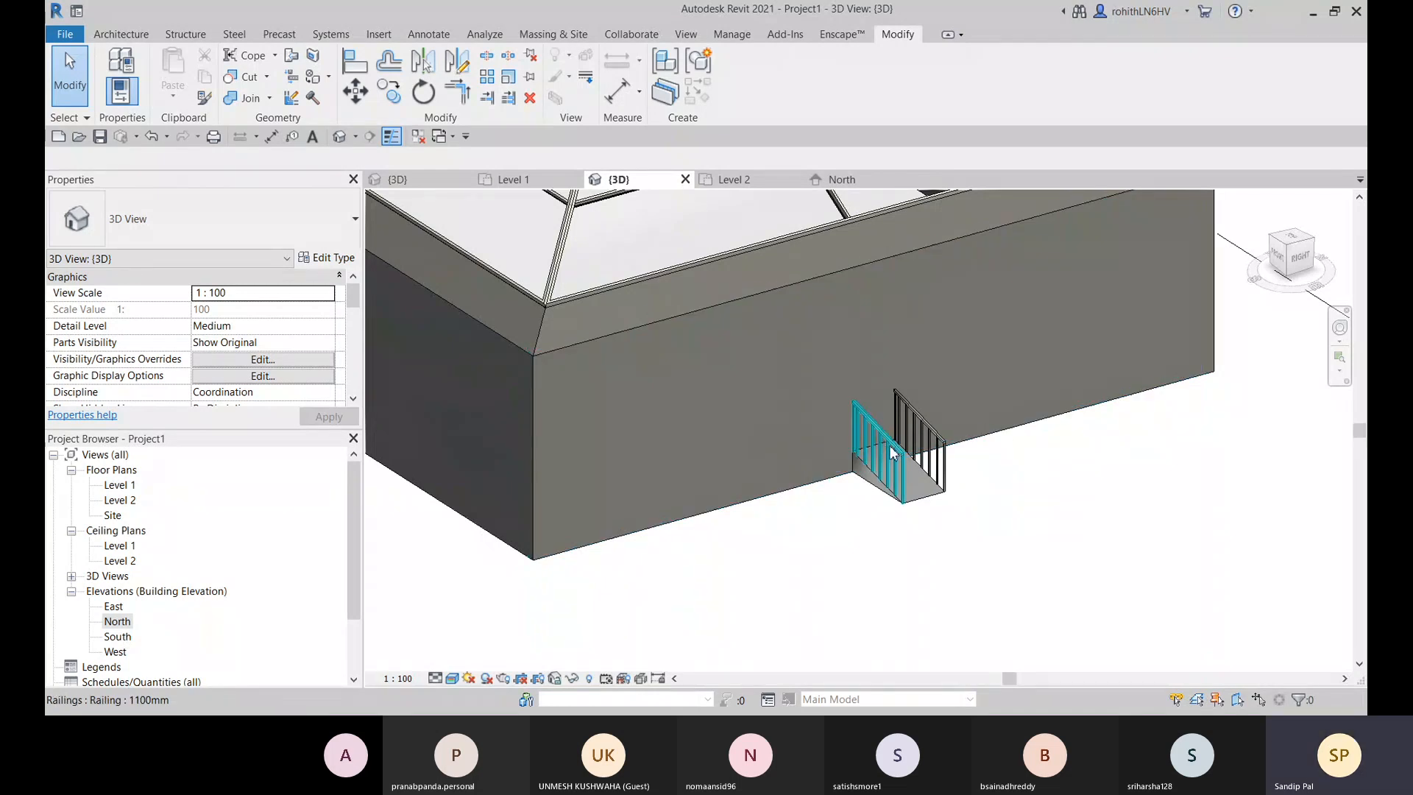
left_click(97, 33)
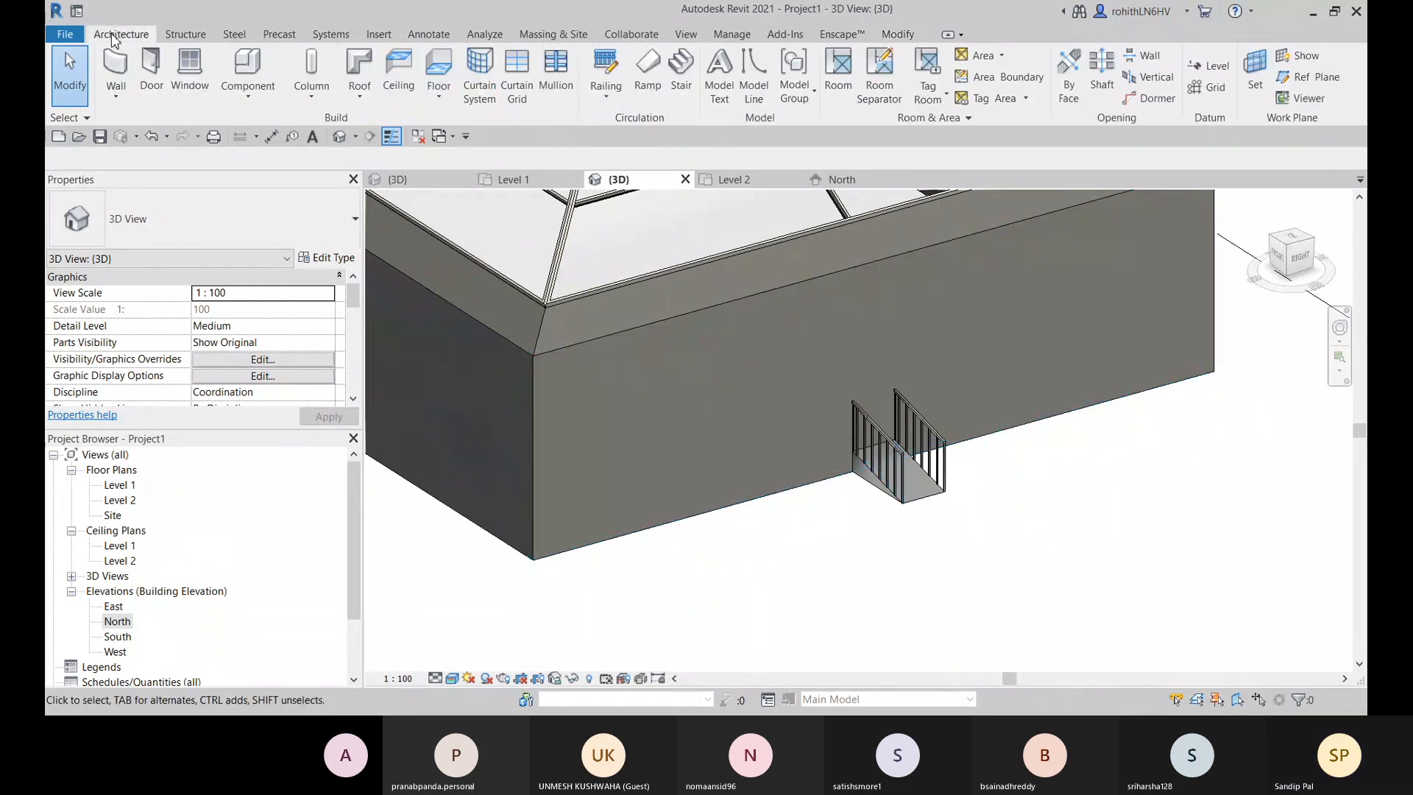
left_click(152, 73)
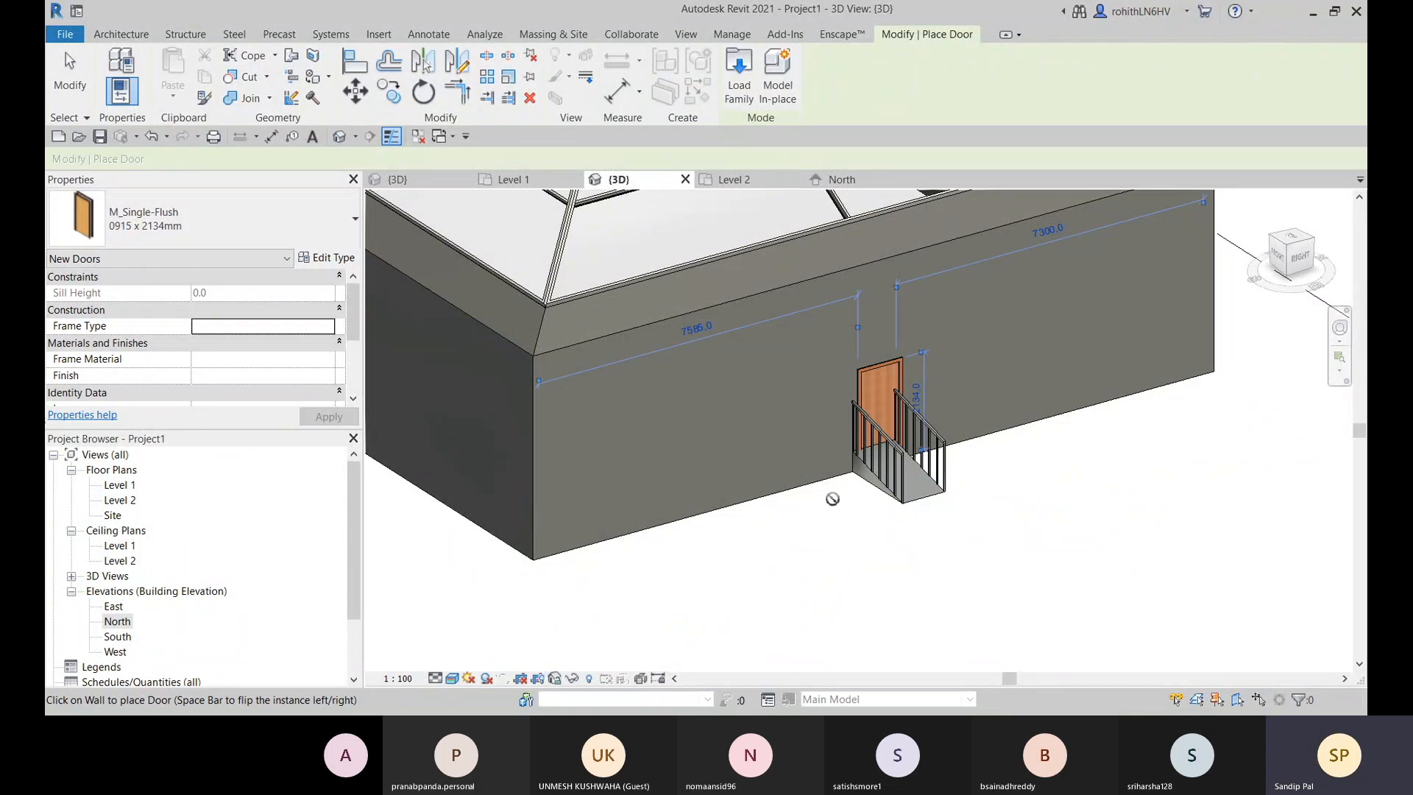
key("Escape")
key("Escape")
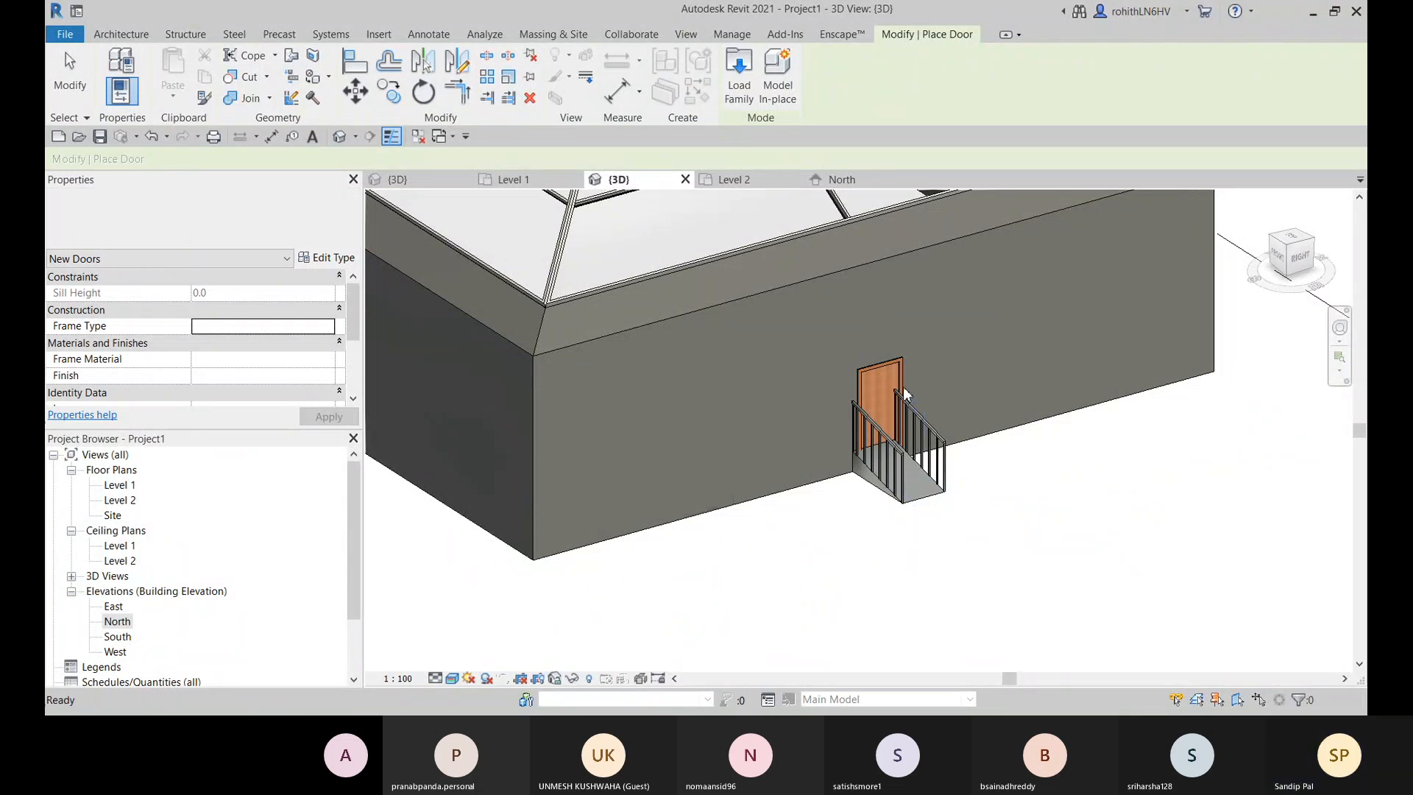
key("Escape")
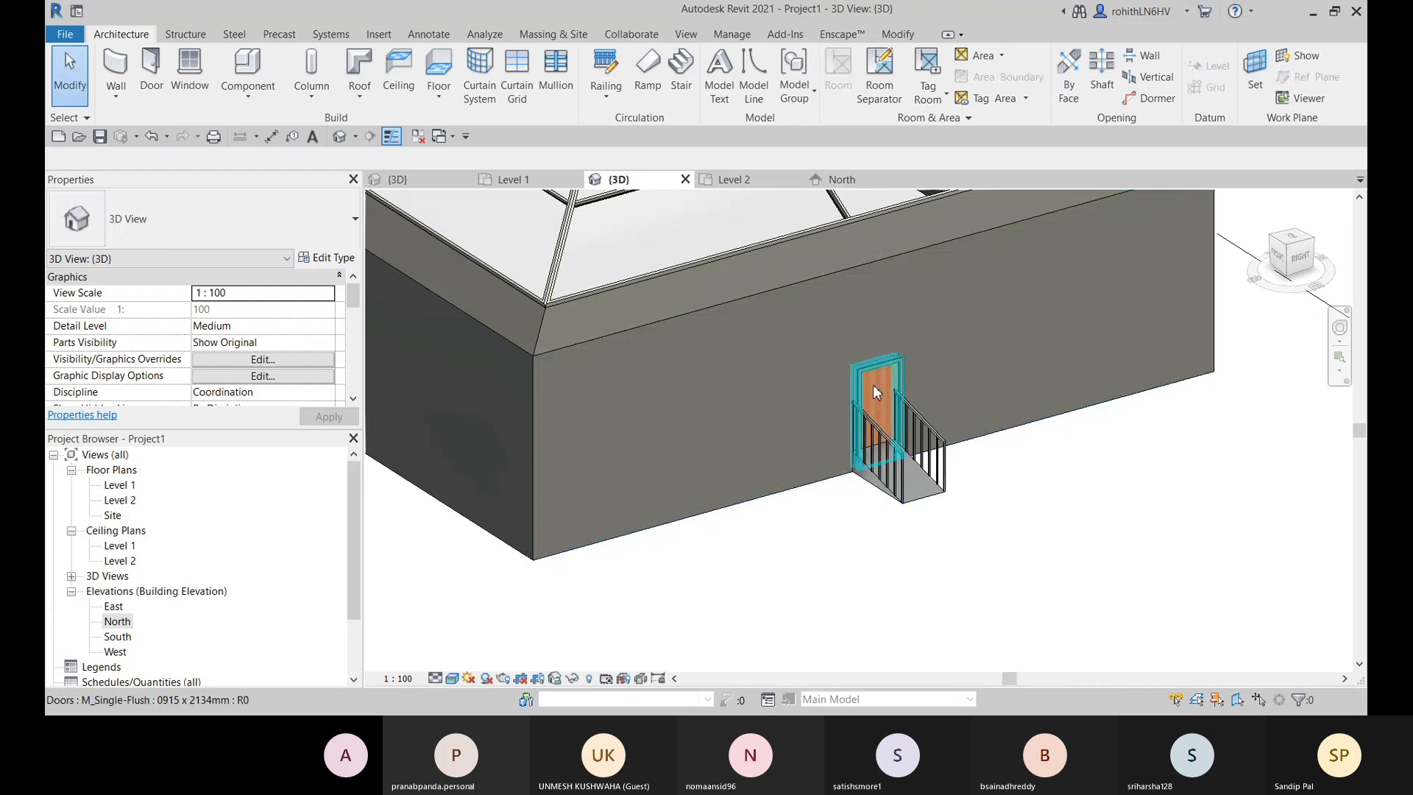
Step: Set the sill height of the door at the ramp's high end to 450 mm
left_click(876, 392)
left_click(217, 310)
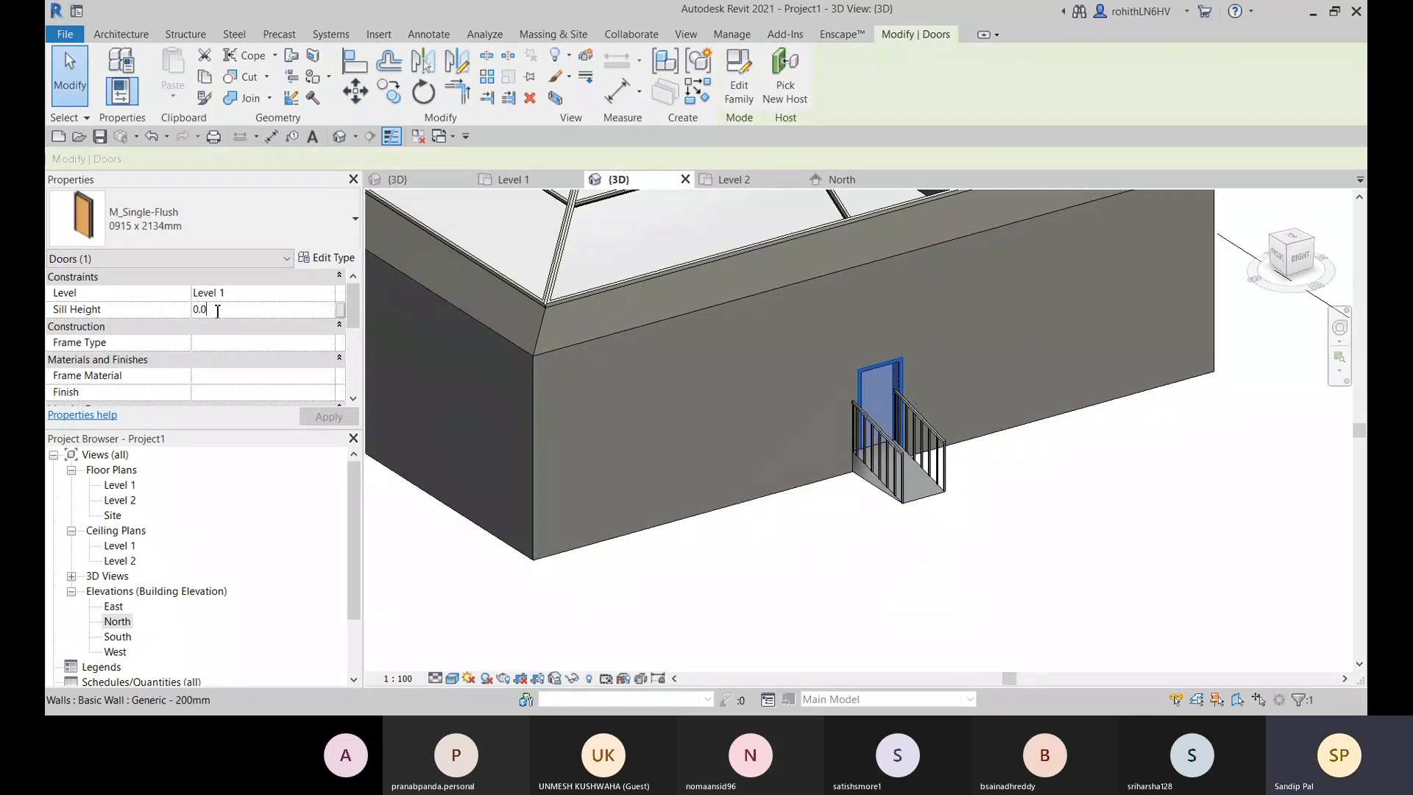
type("45")
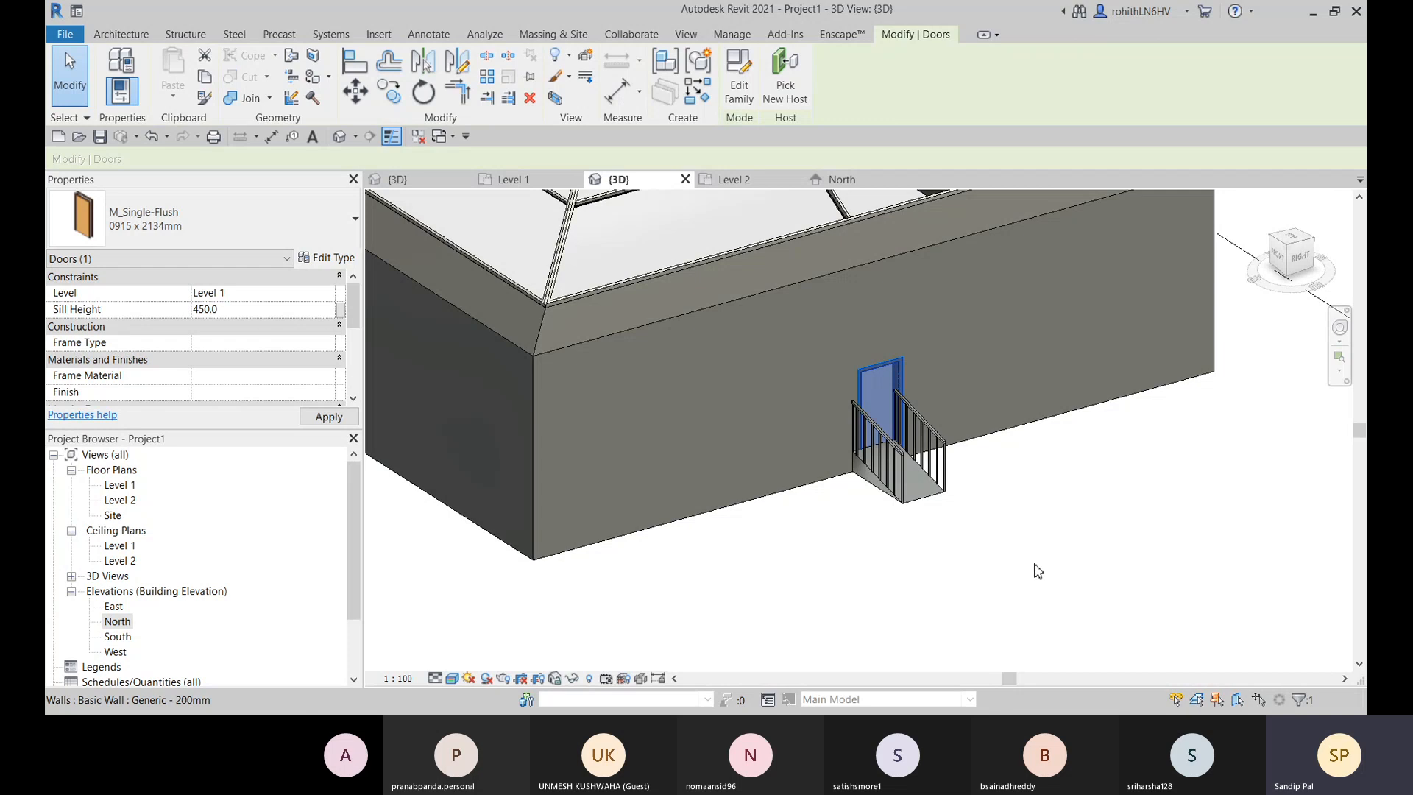
Step: Align the door's vertical side edge with the ramp's side edge at its high end in the 3D view
scroll(899, 456, "up", 4)
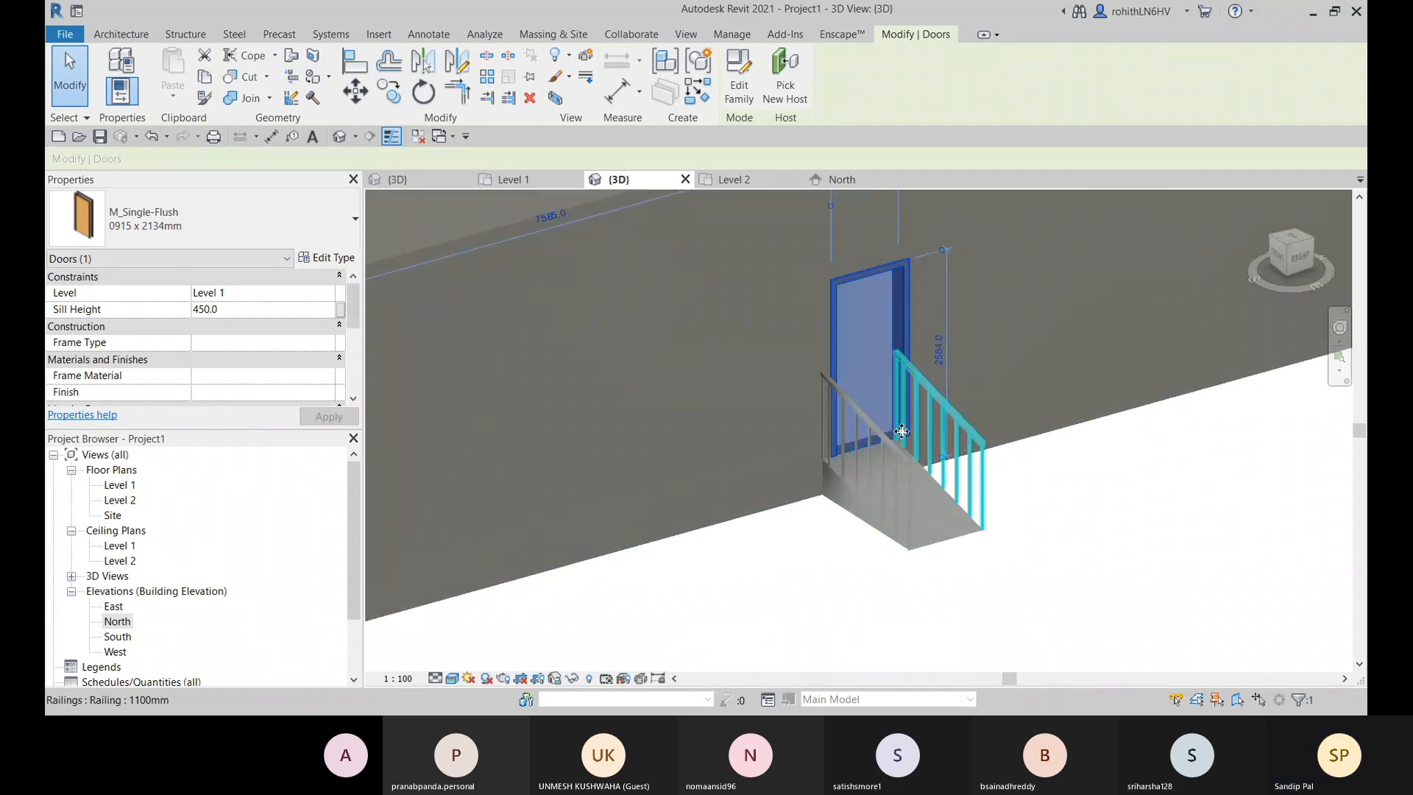
scroll(901, 431, "up", 5)
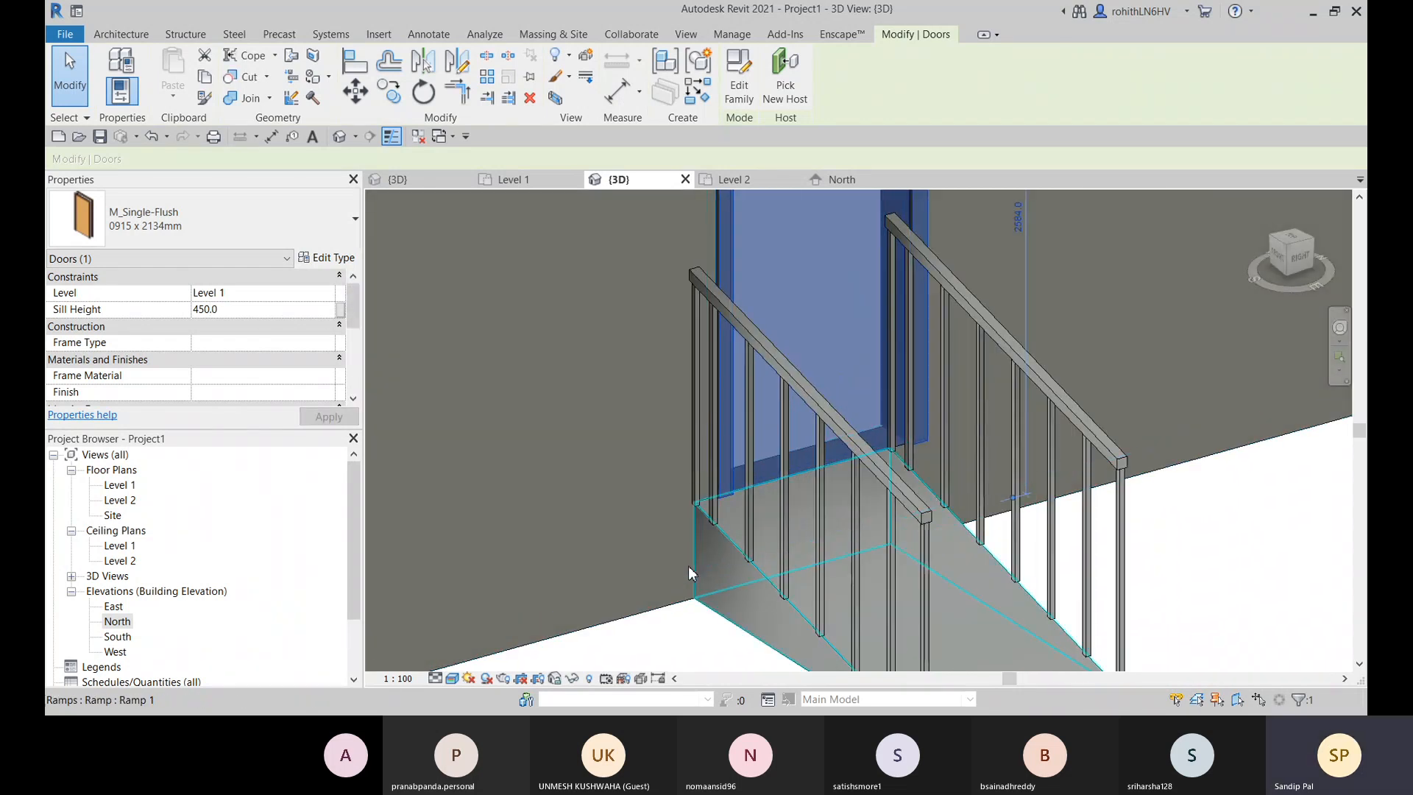
key("l")
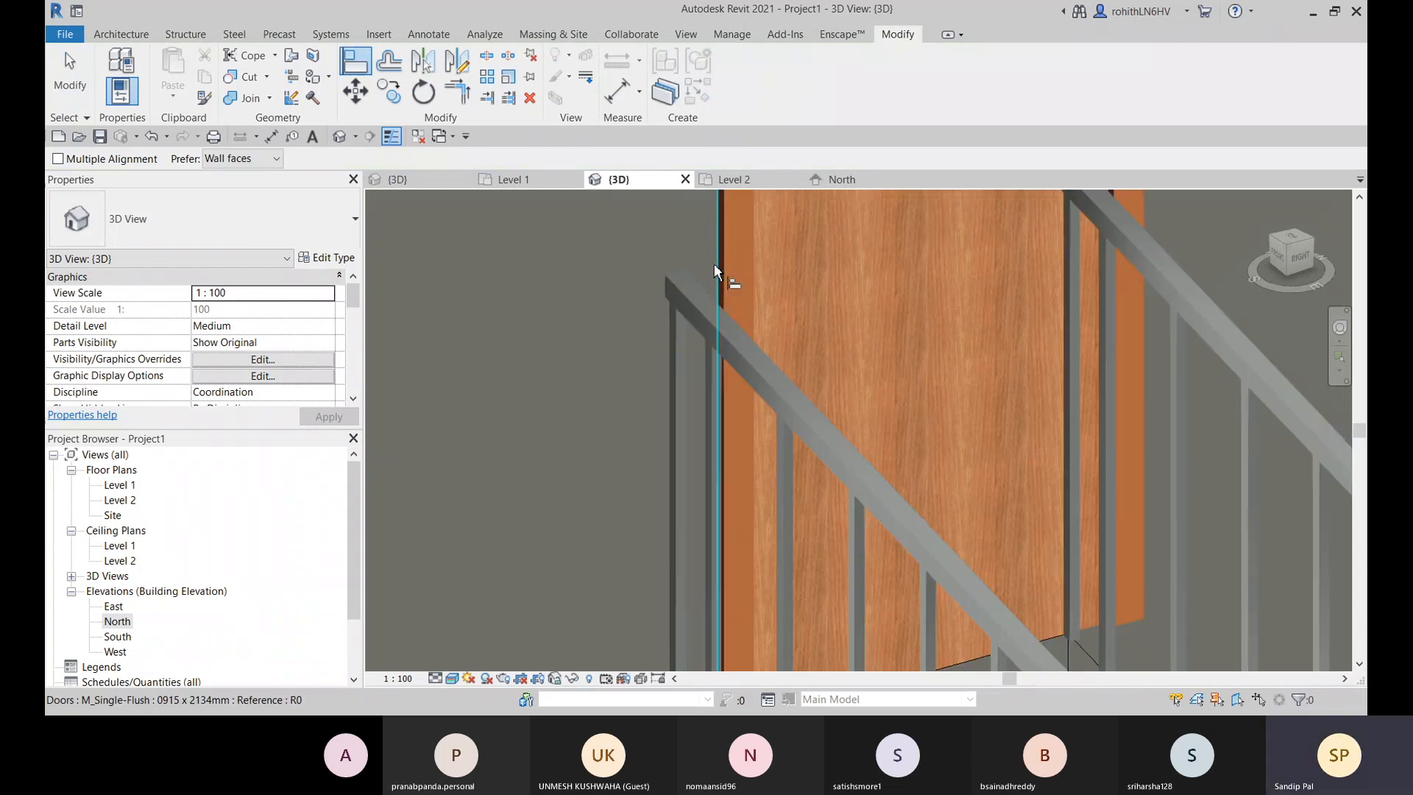
scroll(714, 264, "up", 3)
left_click(719, 269)
scroll(719, 272, "down", 5)
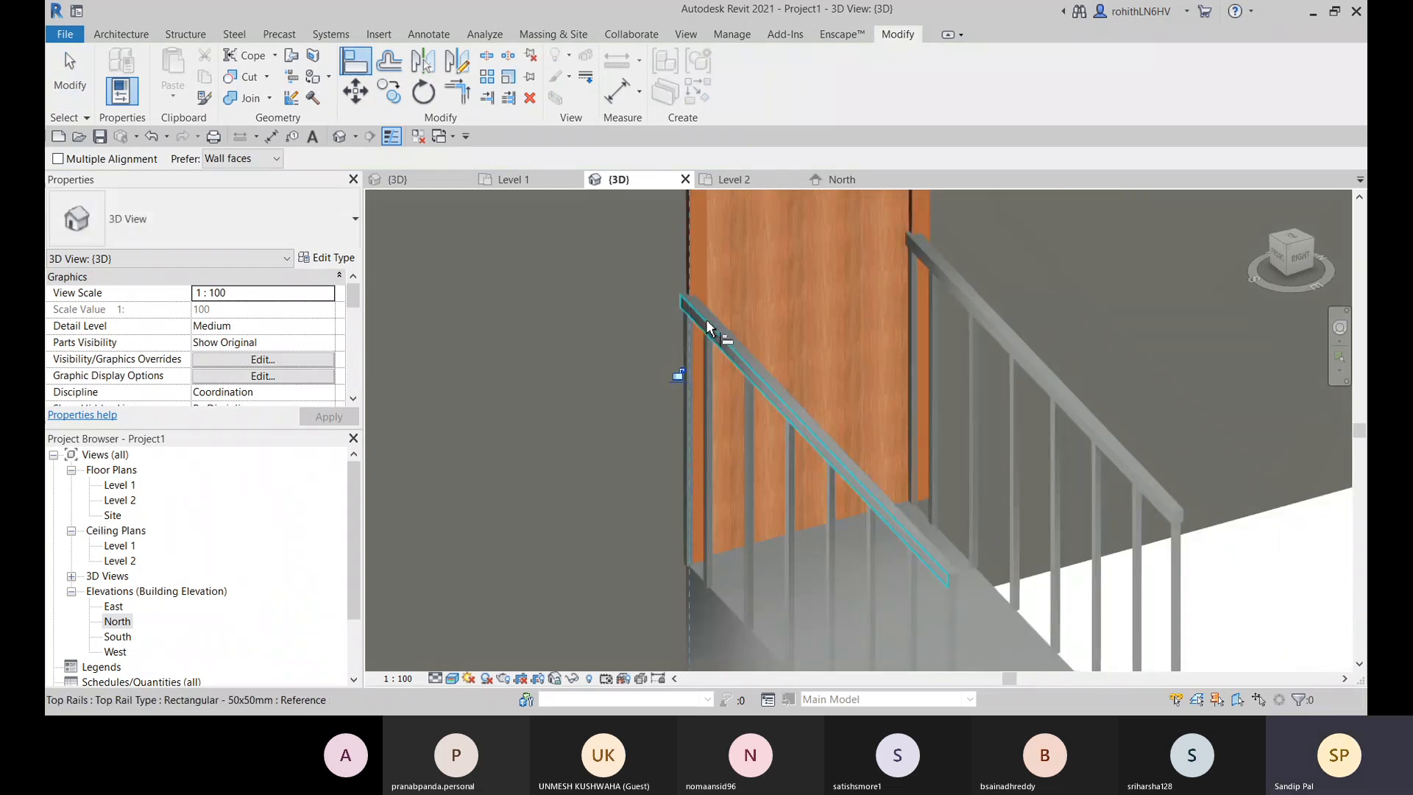
scroll(699, 493, "up", 4)
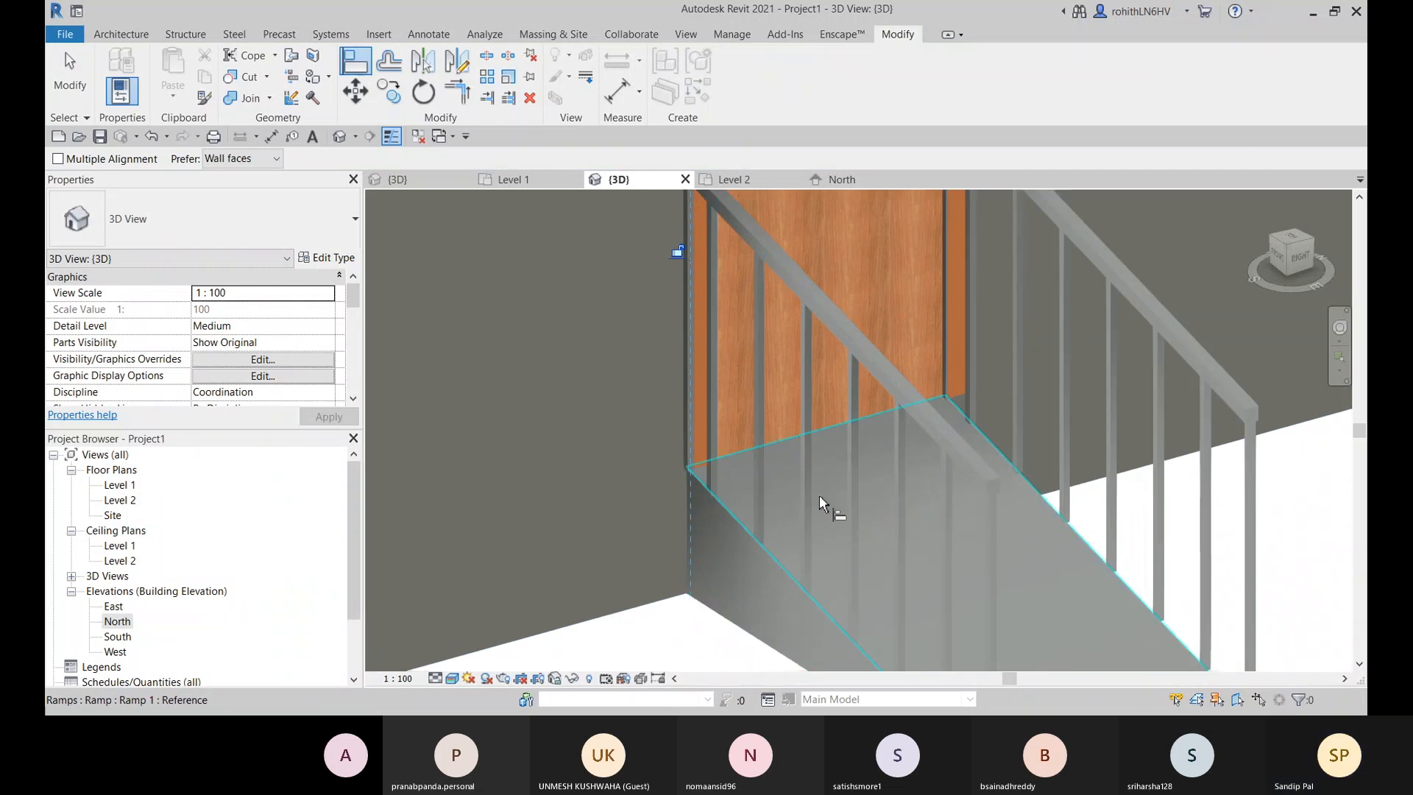
middle_click_drag(819, 496, 889, 585, "shift")
scroll(677, 420, "down", 6)
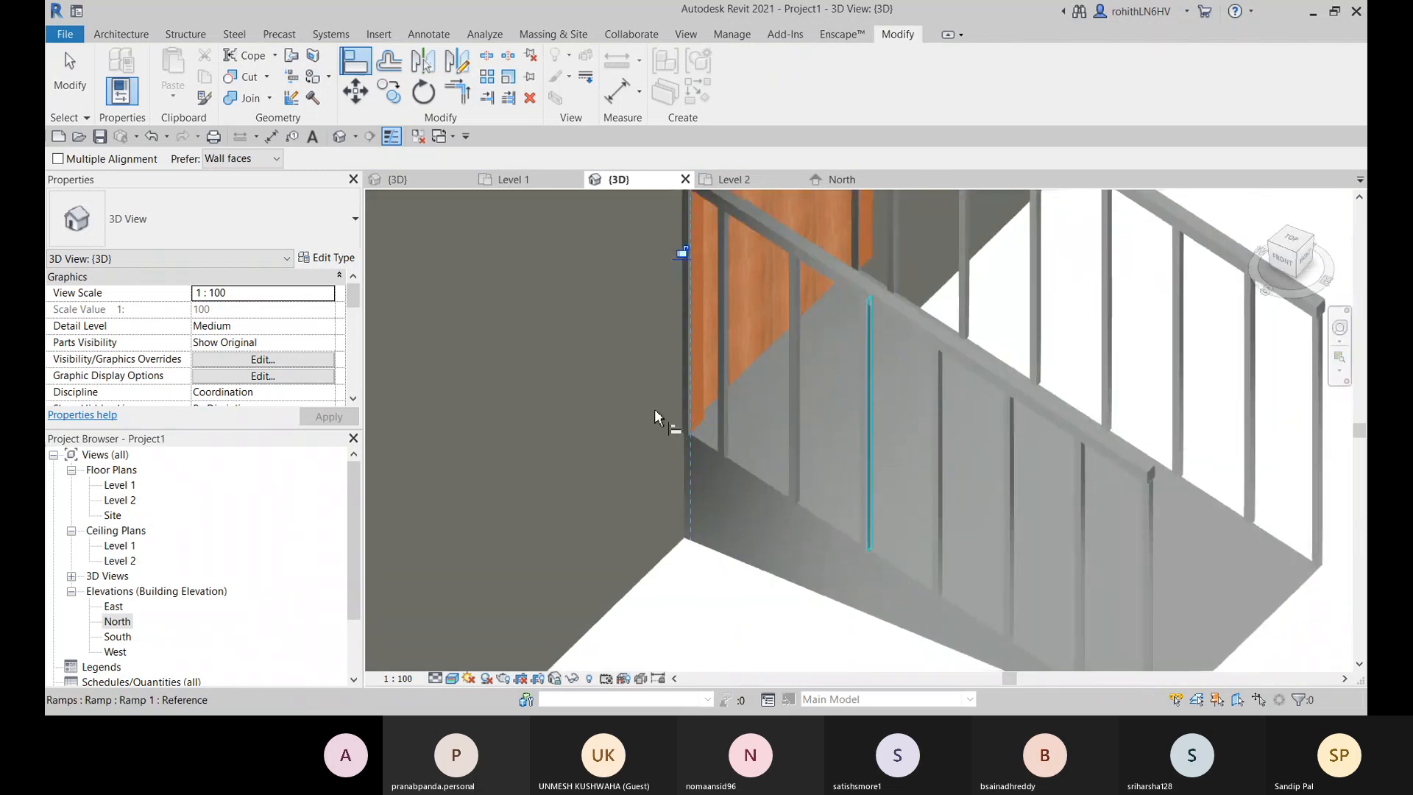
key("Escape")
key("Escape")
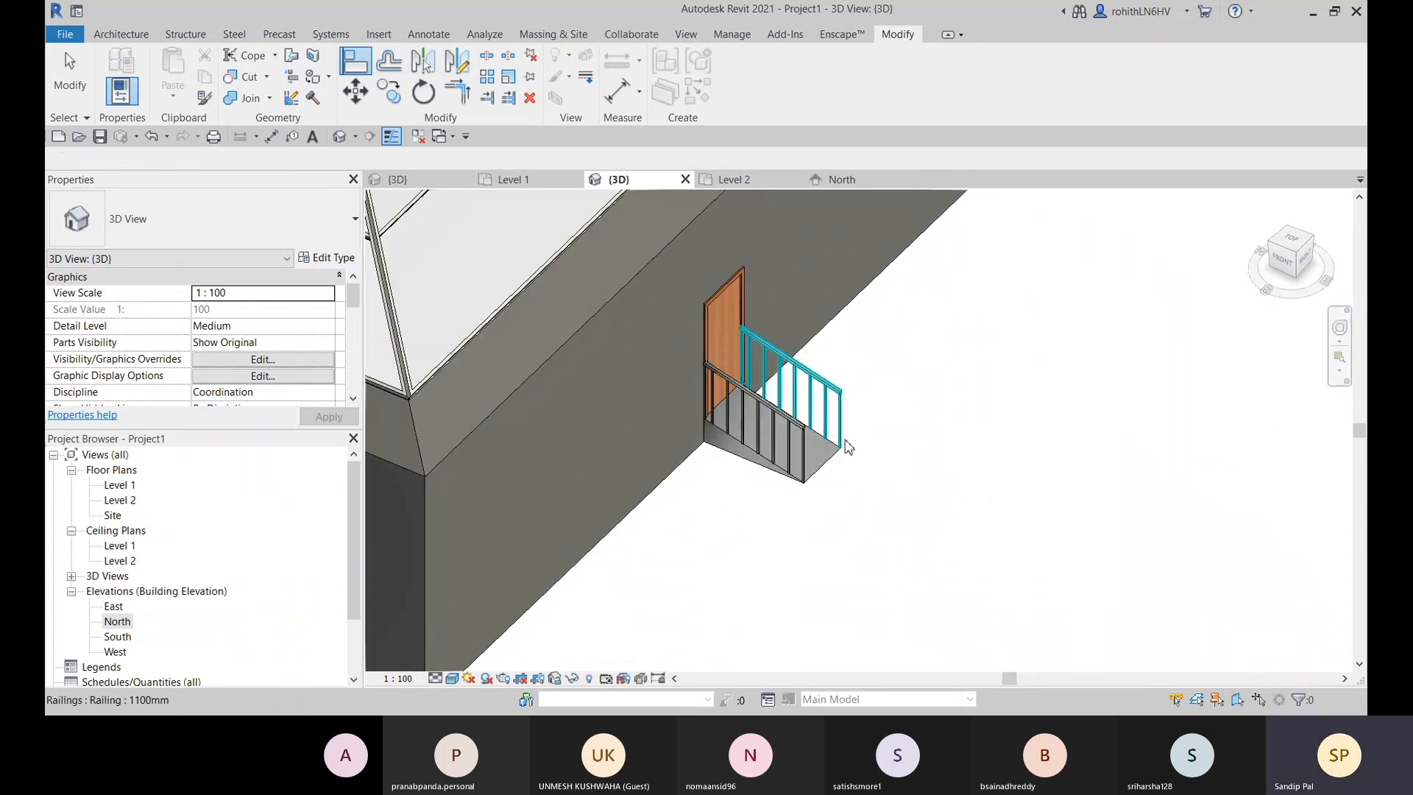
Step: Set the Offset from Path of the railing on the ramp's far side to -25 mm
scroll(725, 381, "up", 2)
middle_click_drag(723, 374, 982, 517, "shift")
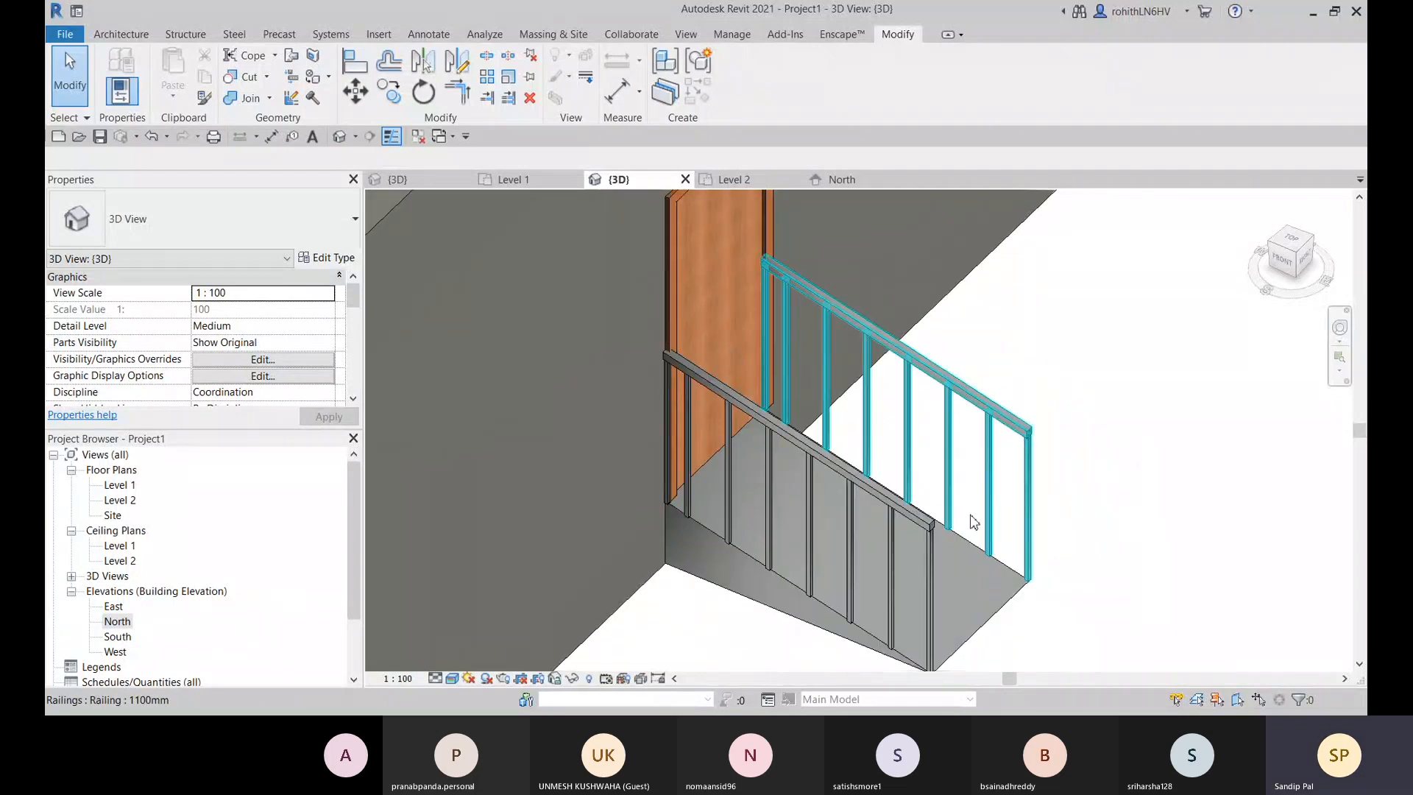
scroll(957, 501, "down", 4)
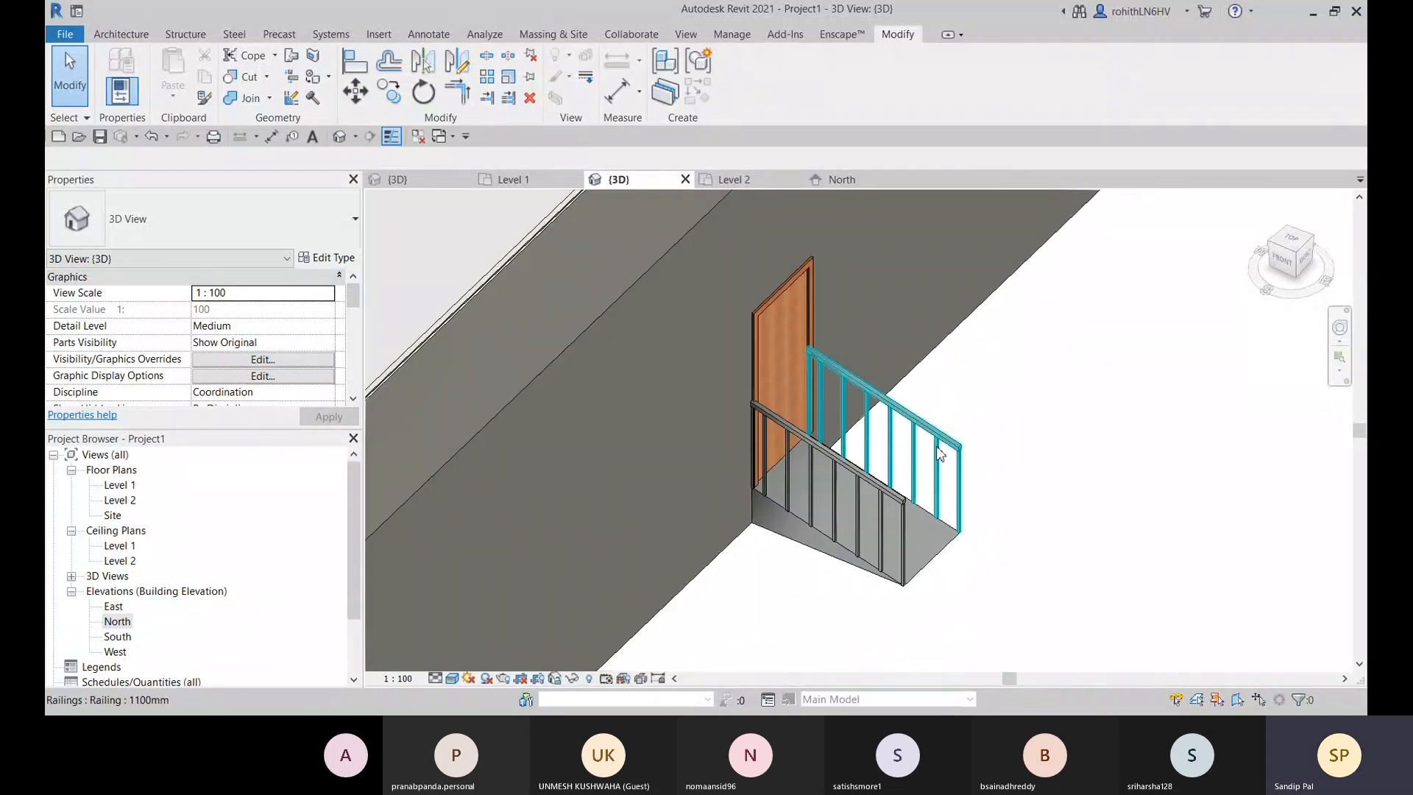
left_click(929, 475)
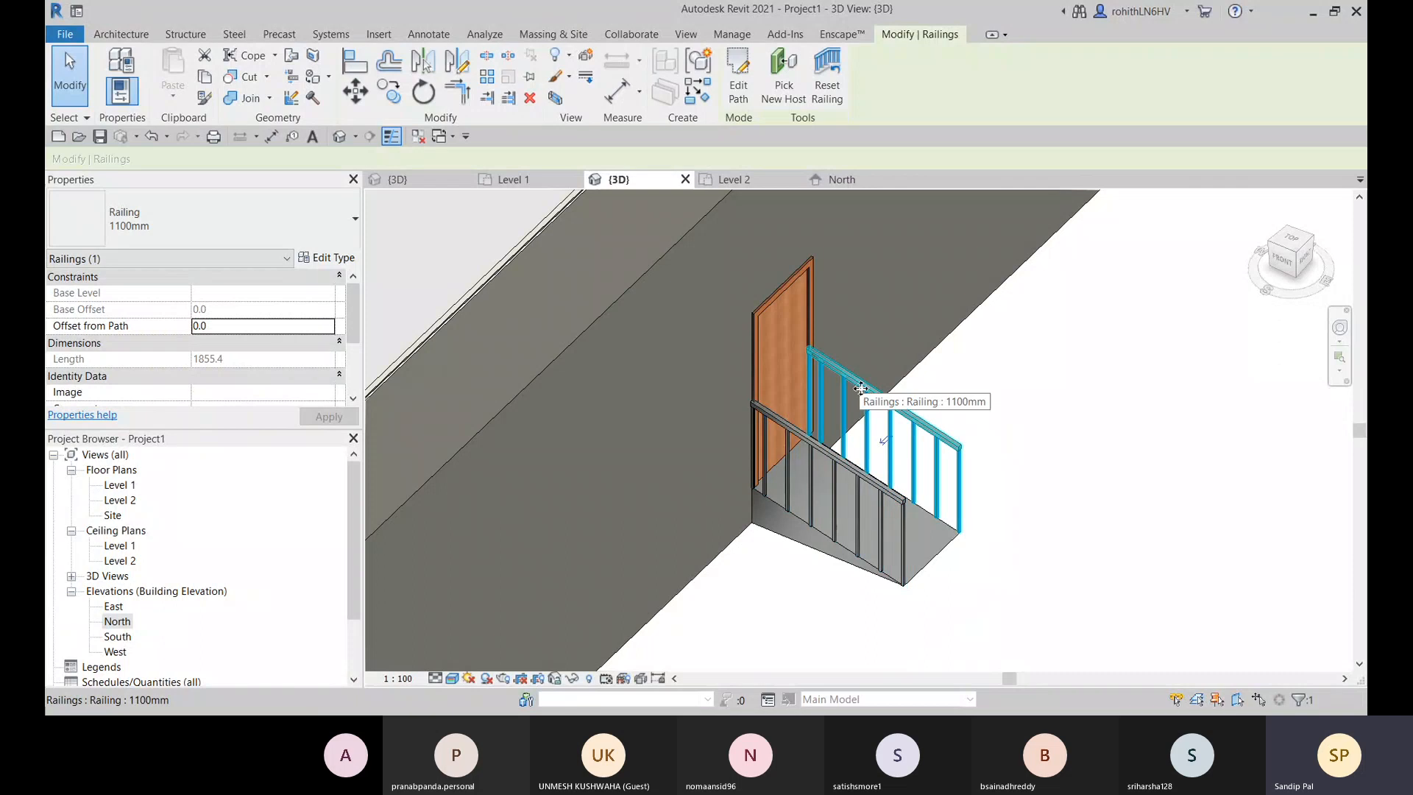
scroll(935, 501, "up", 5)
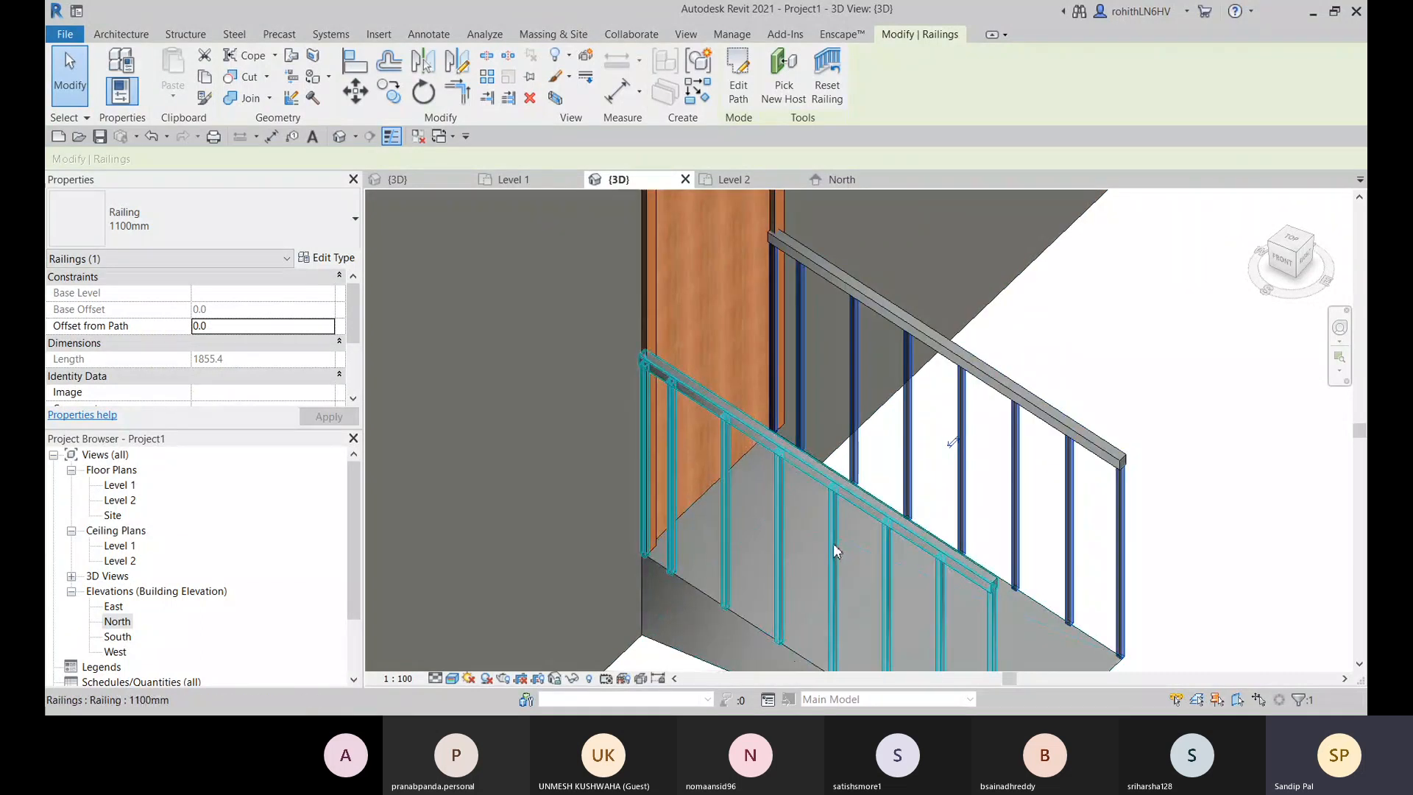
middle_click_drag(833, 543, 790, 510)
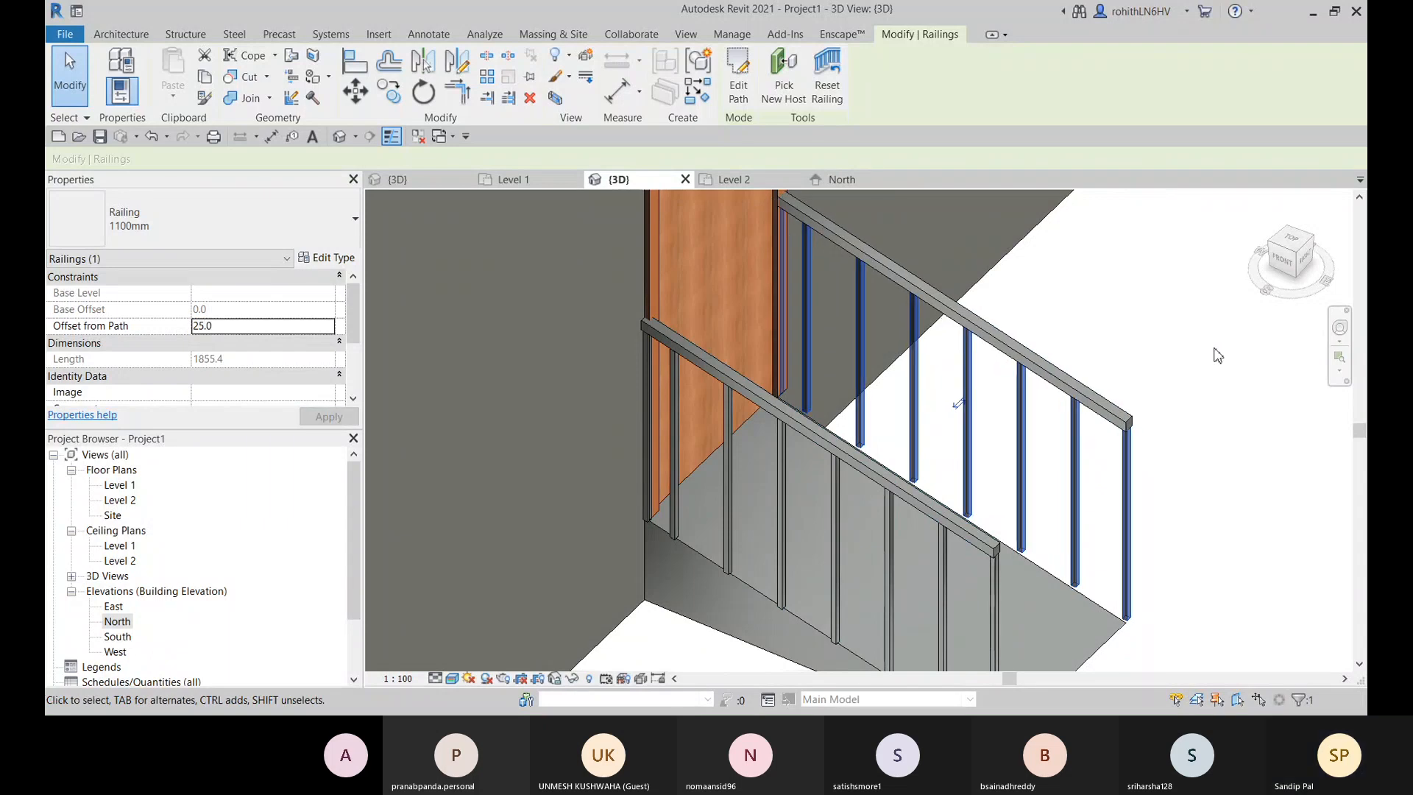
left_click(195, 326)
type("-")
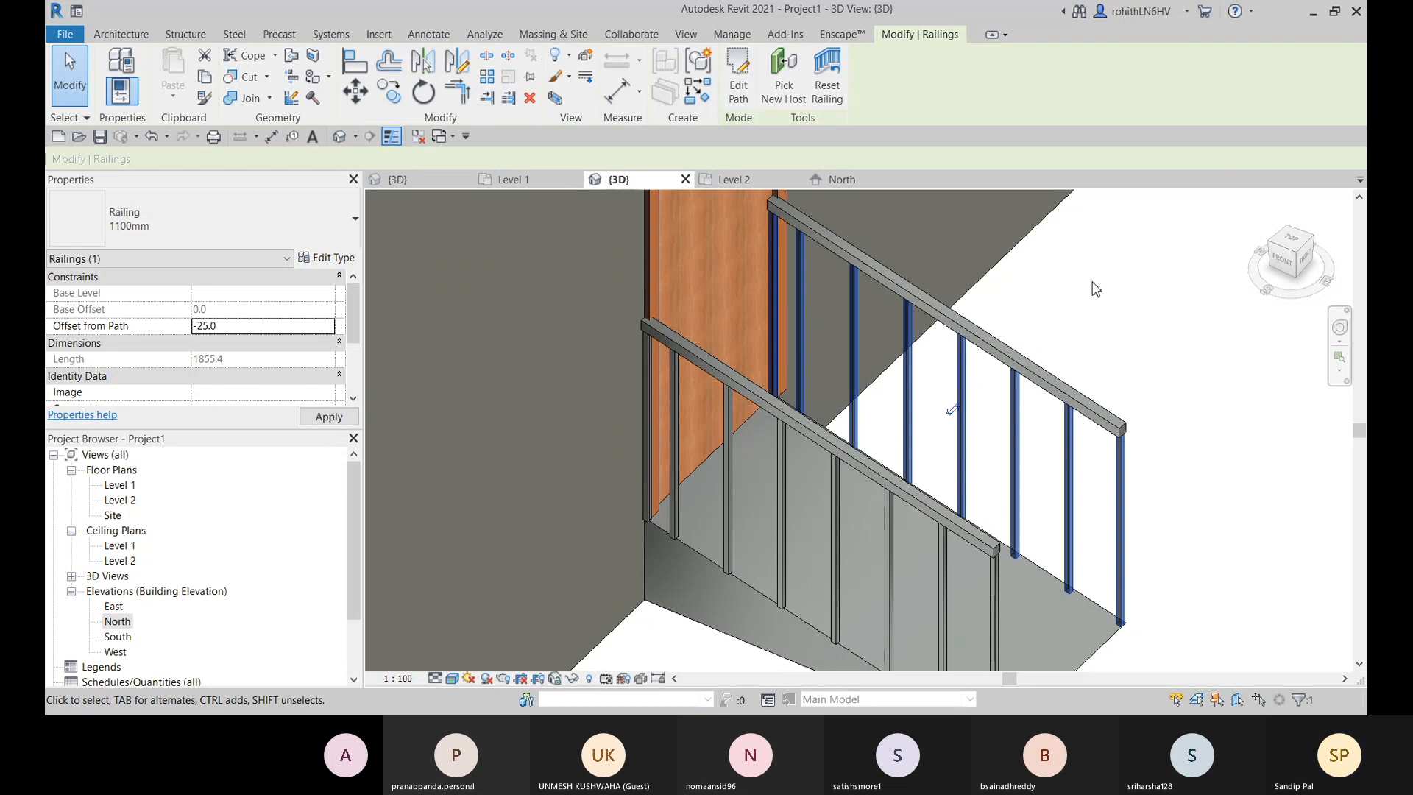
Step: Set the Offset from Path of the railing on the ramp's near side to -25 mm
left_click(745, 452)
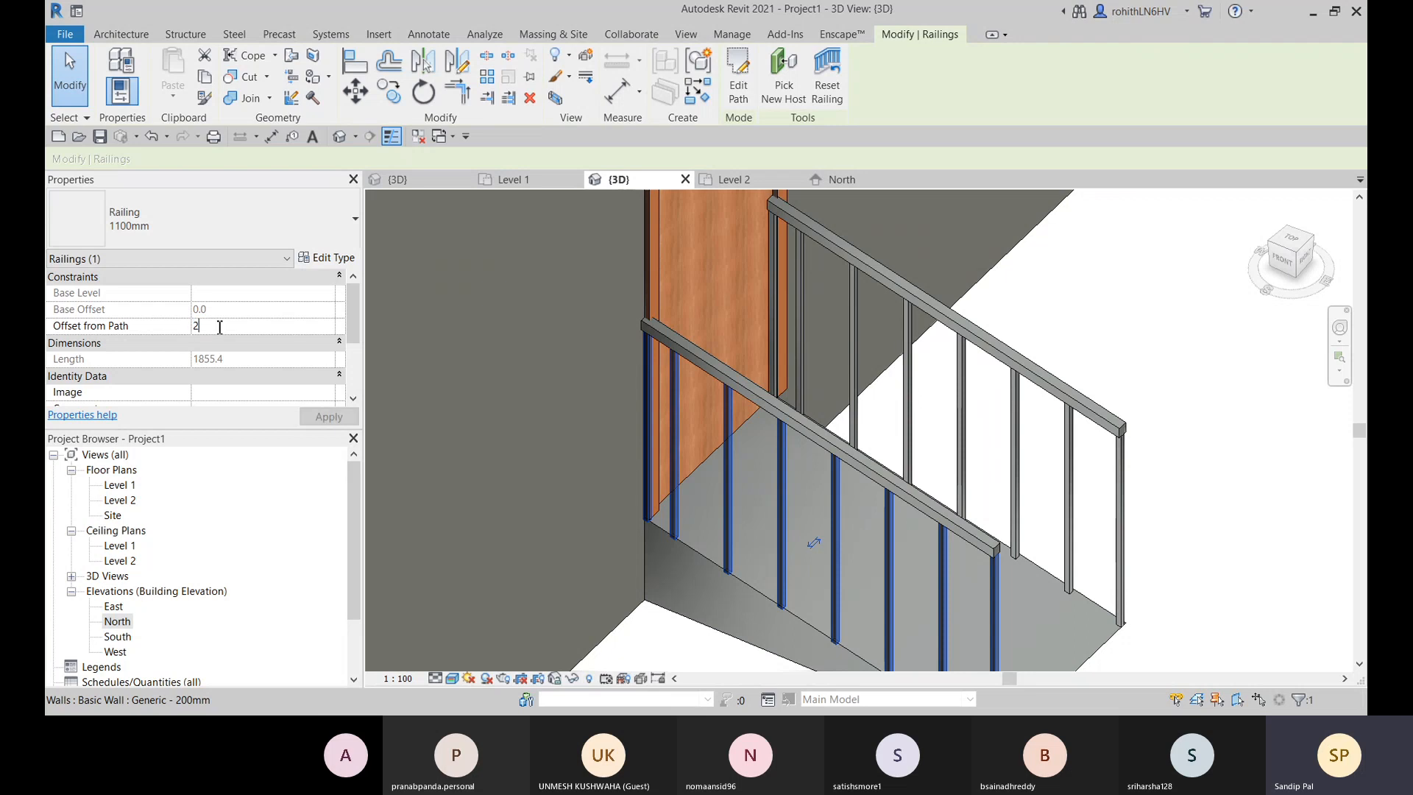
type("25")
key("Return")
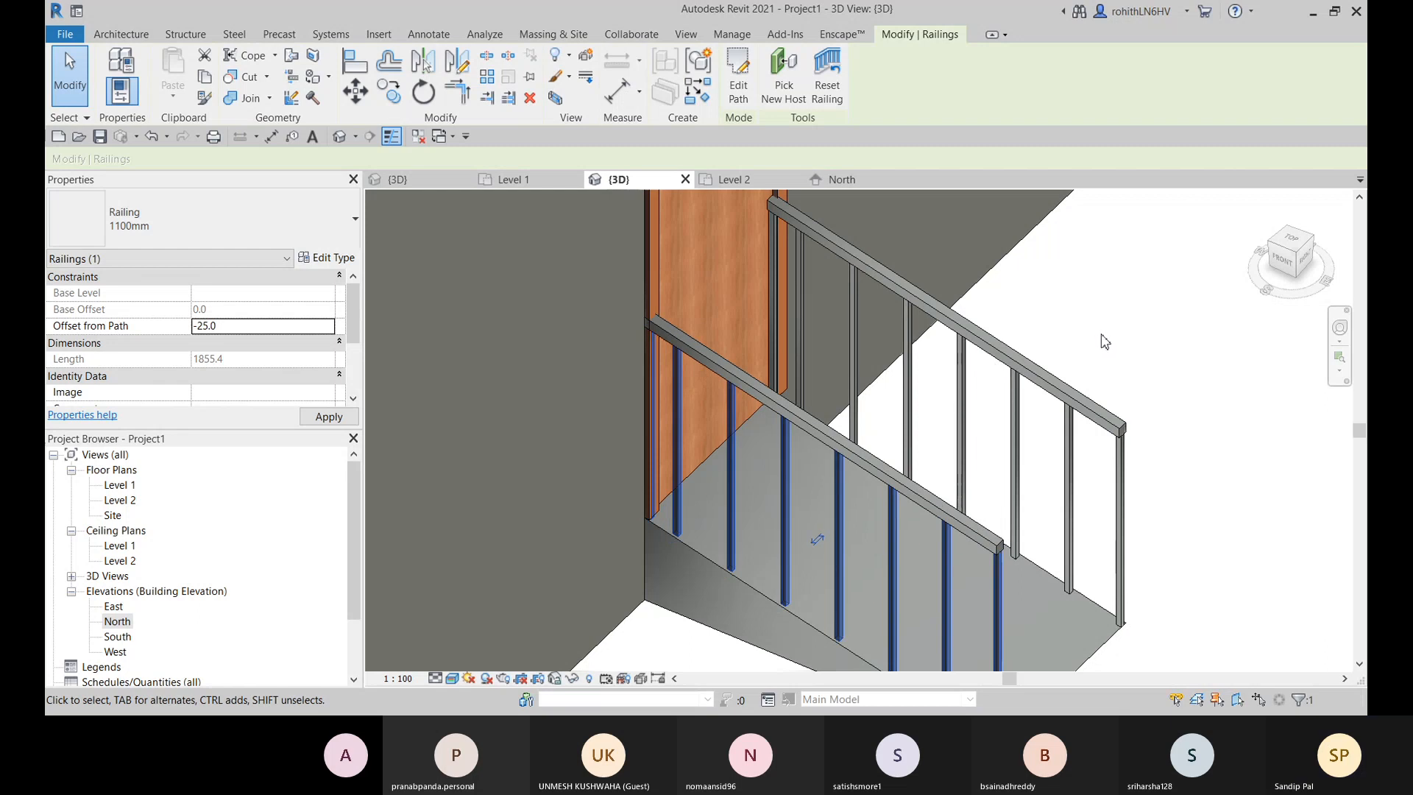
scroll(722, 578, "up", 4)
scroll(744, 578, "down", 5)
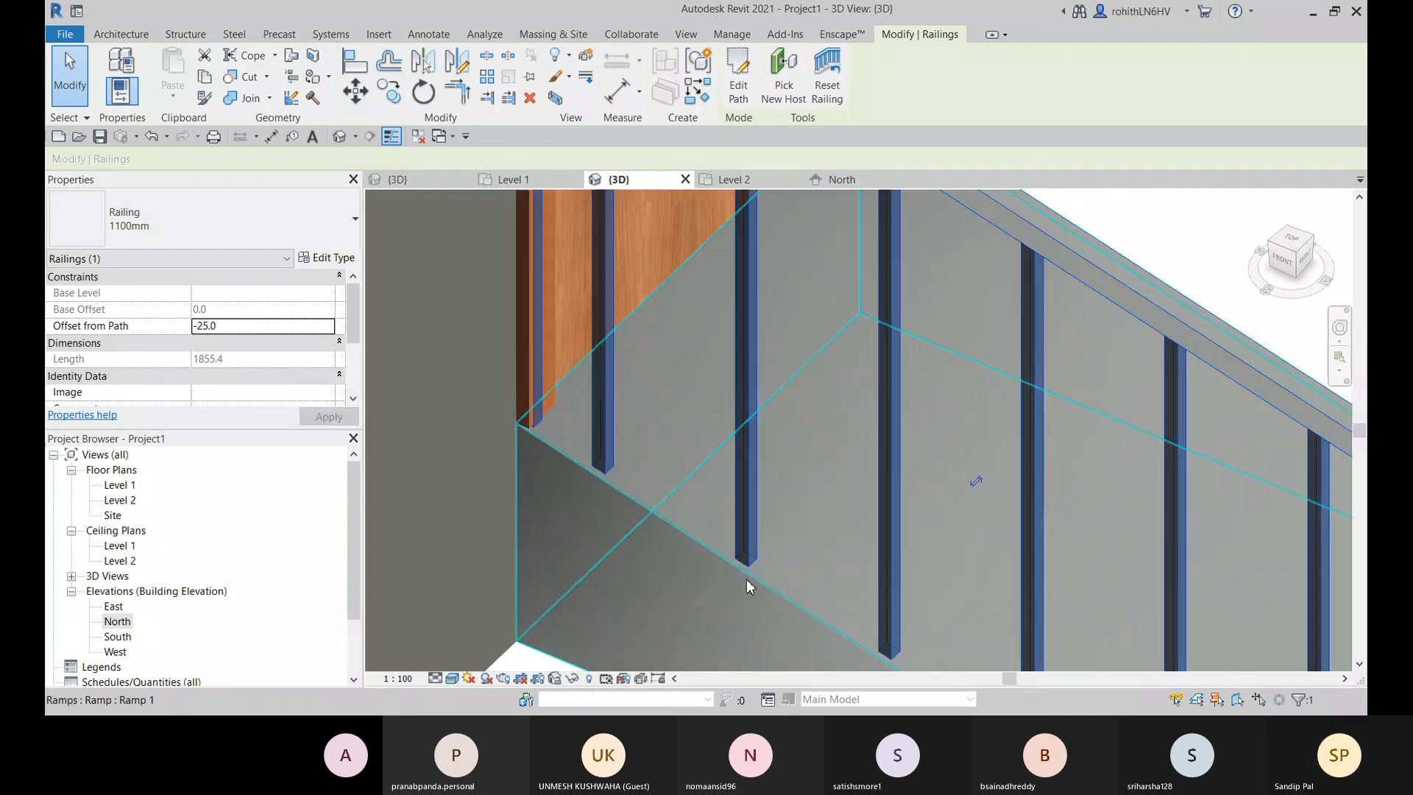
left_click(1043, 463)
scroll(1043, 464, "down", 4)
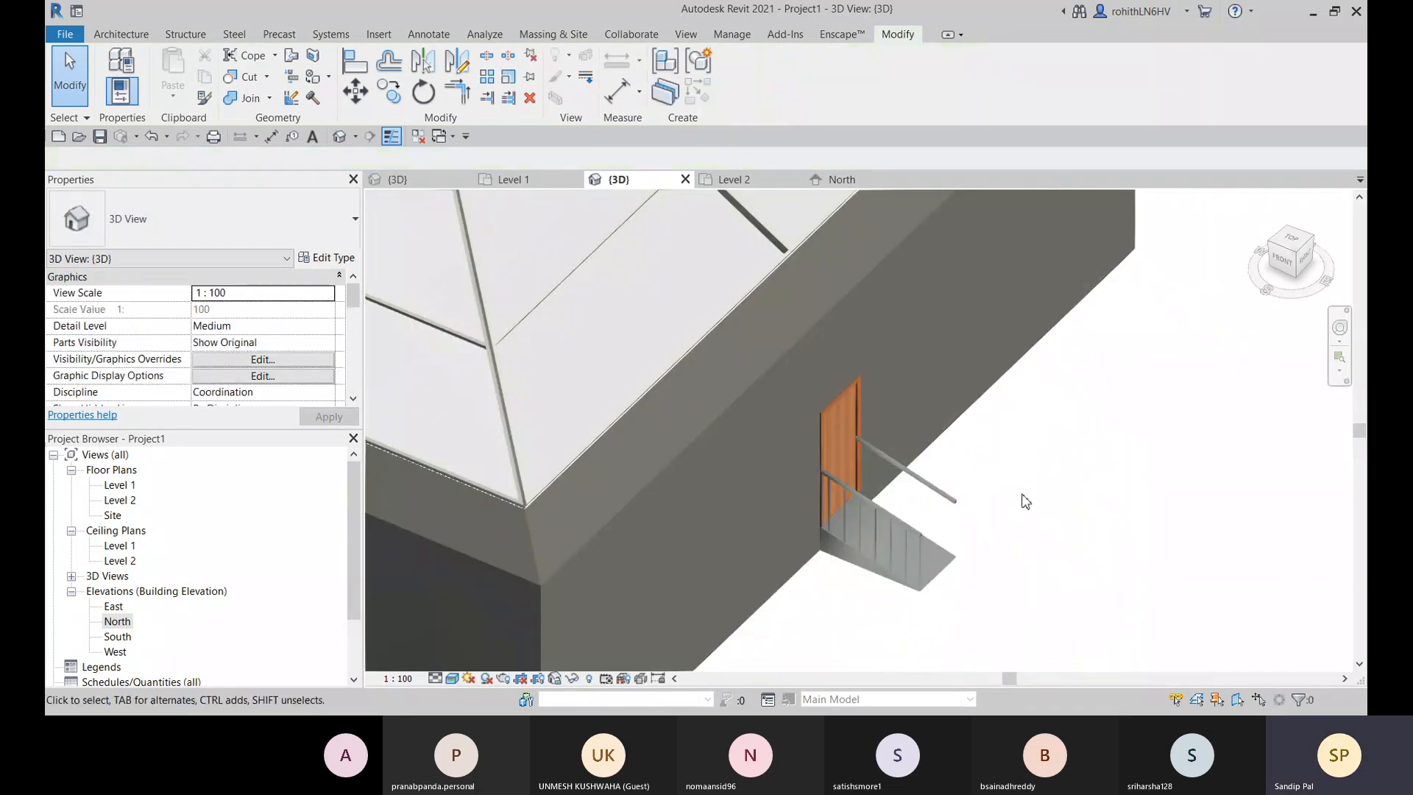
scroll(986, 549, "up", 2)
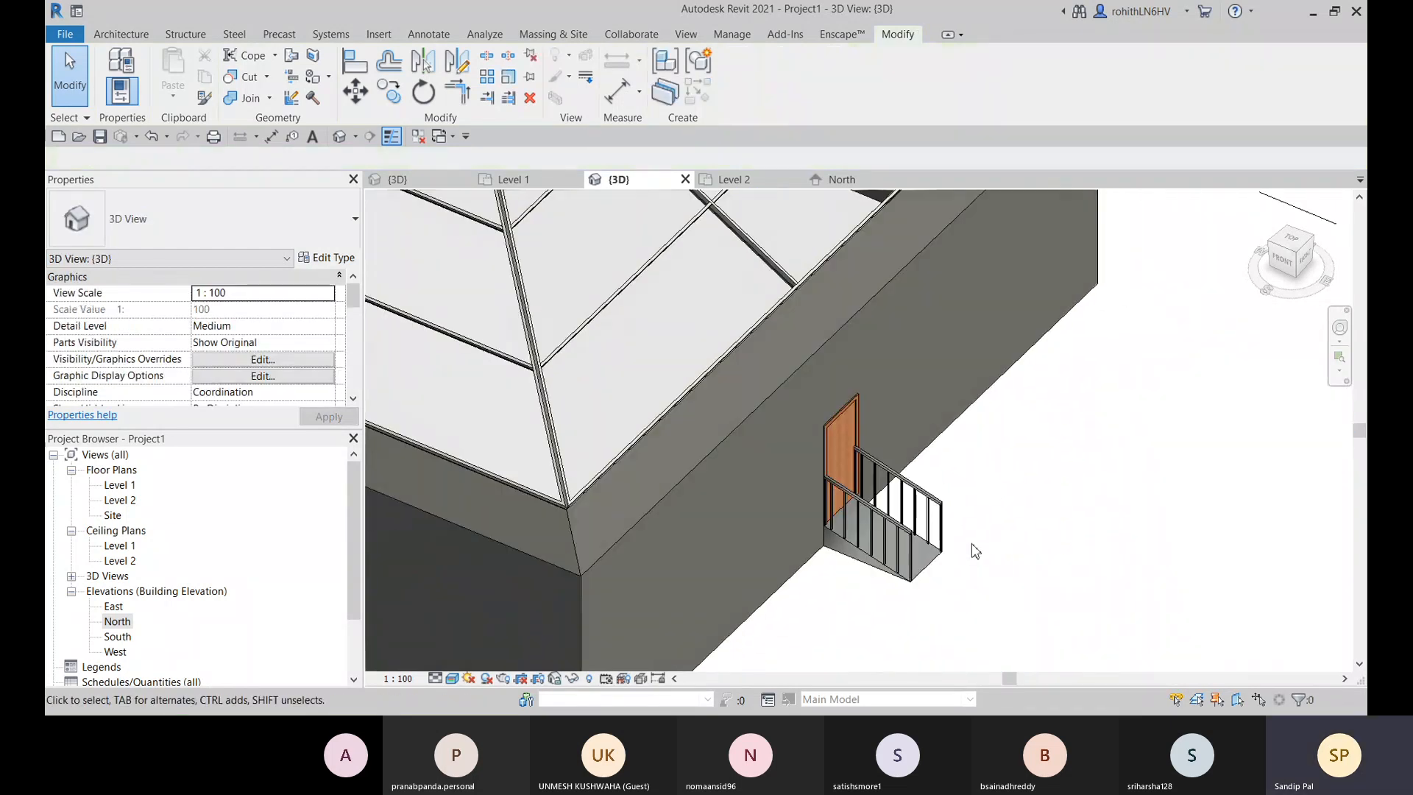
Step: Edit the ramp's sketch and add six riser lines at successive 250 mm offsets from its low-end line towards the wall
left_click(933, 571)
scroll(957, 577, "down", 2)
scroll(913, 559, "up", 2)
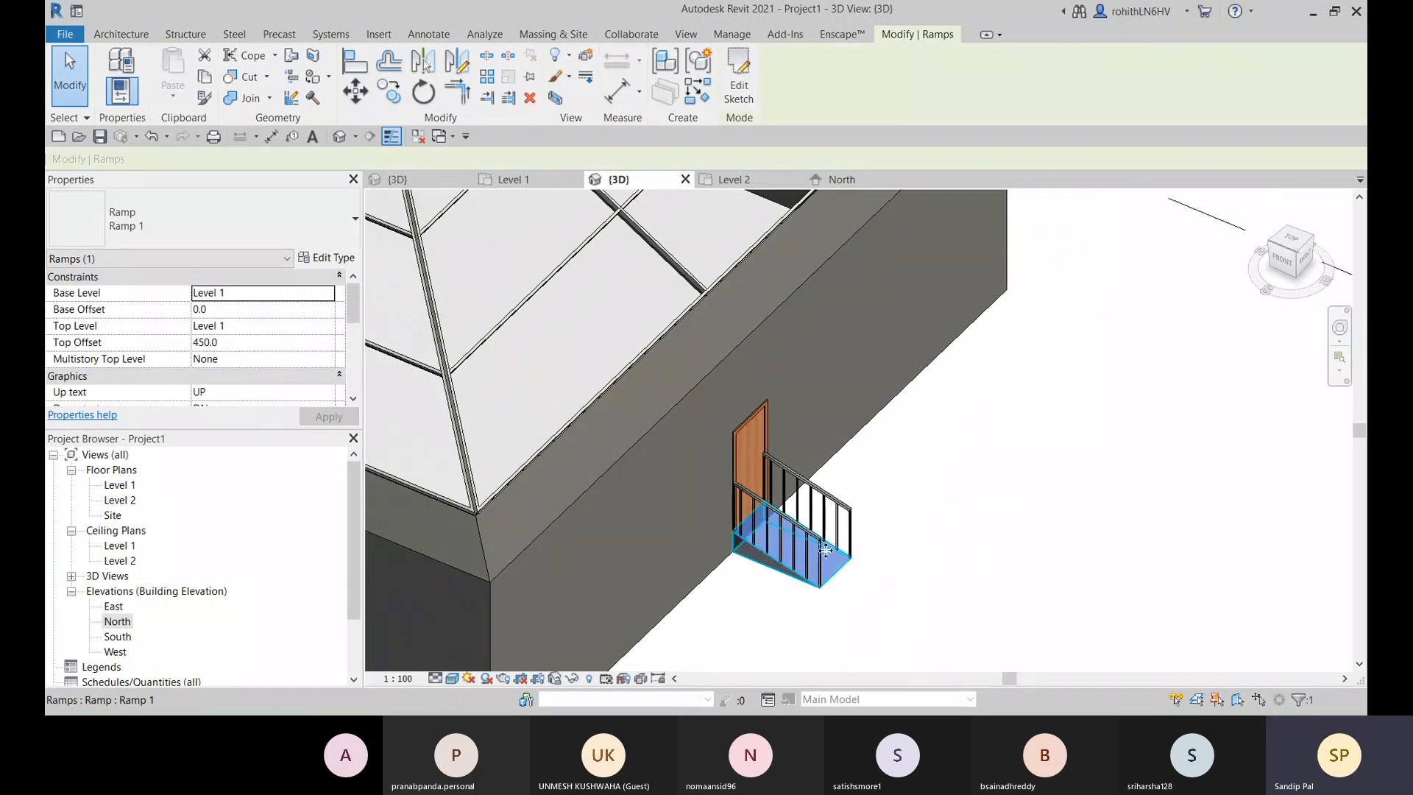
left_click(739, 84)
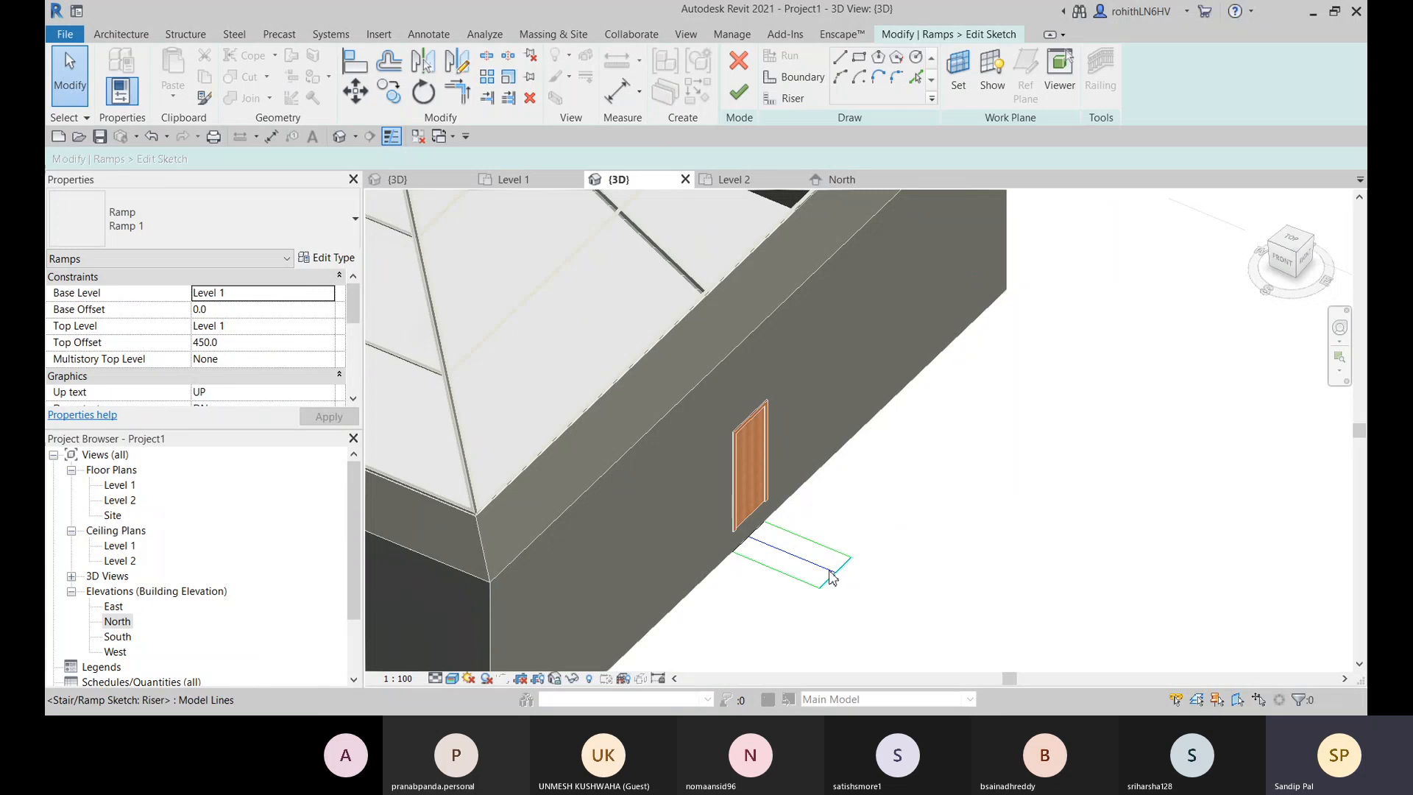
scroll(832, 576, "up", 3)
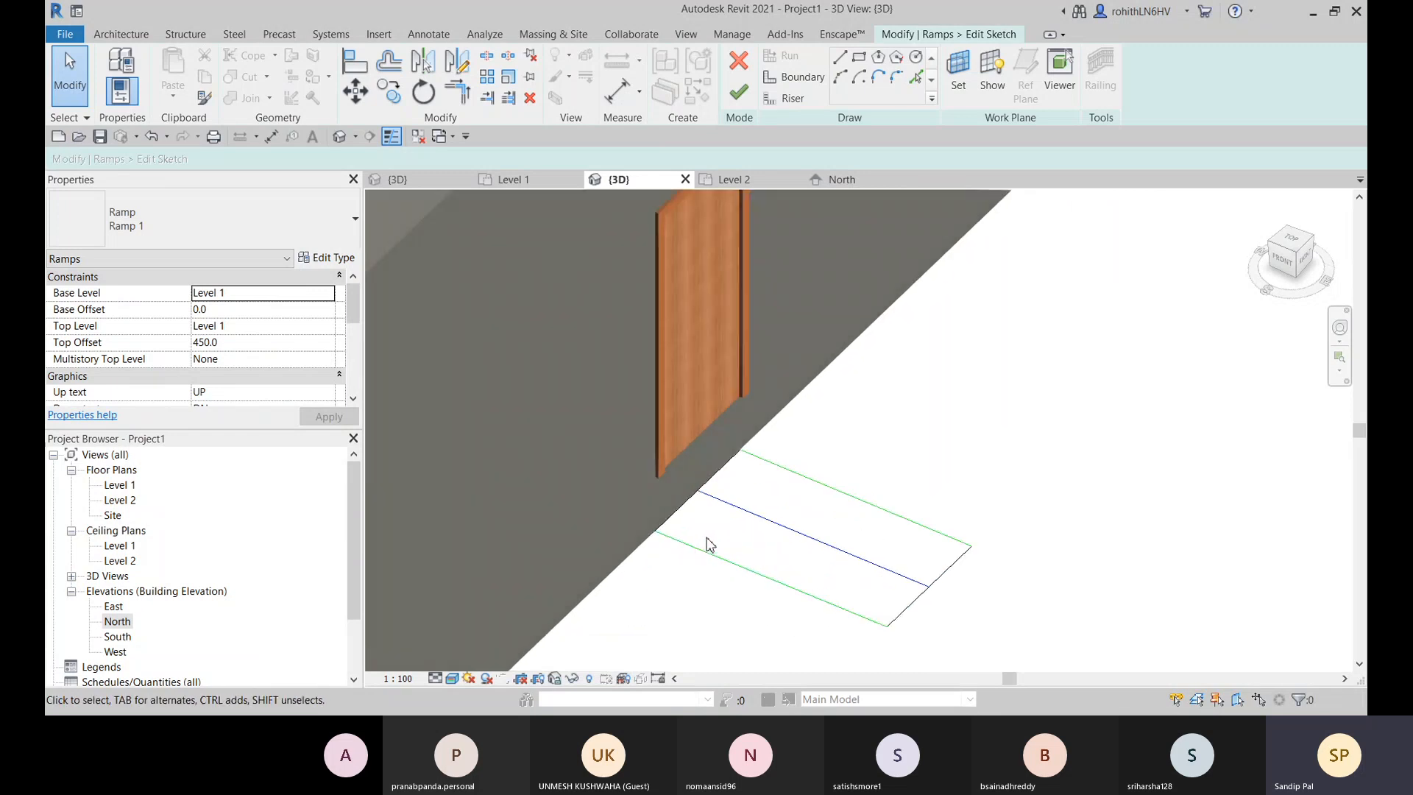
scroll(703, 550, "up", 2)
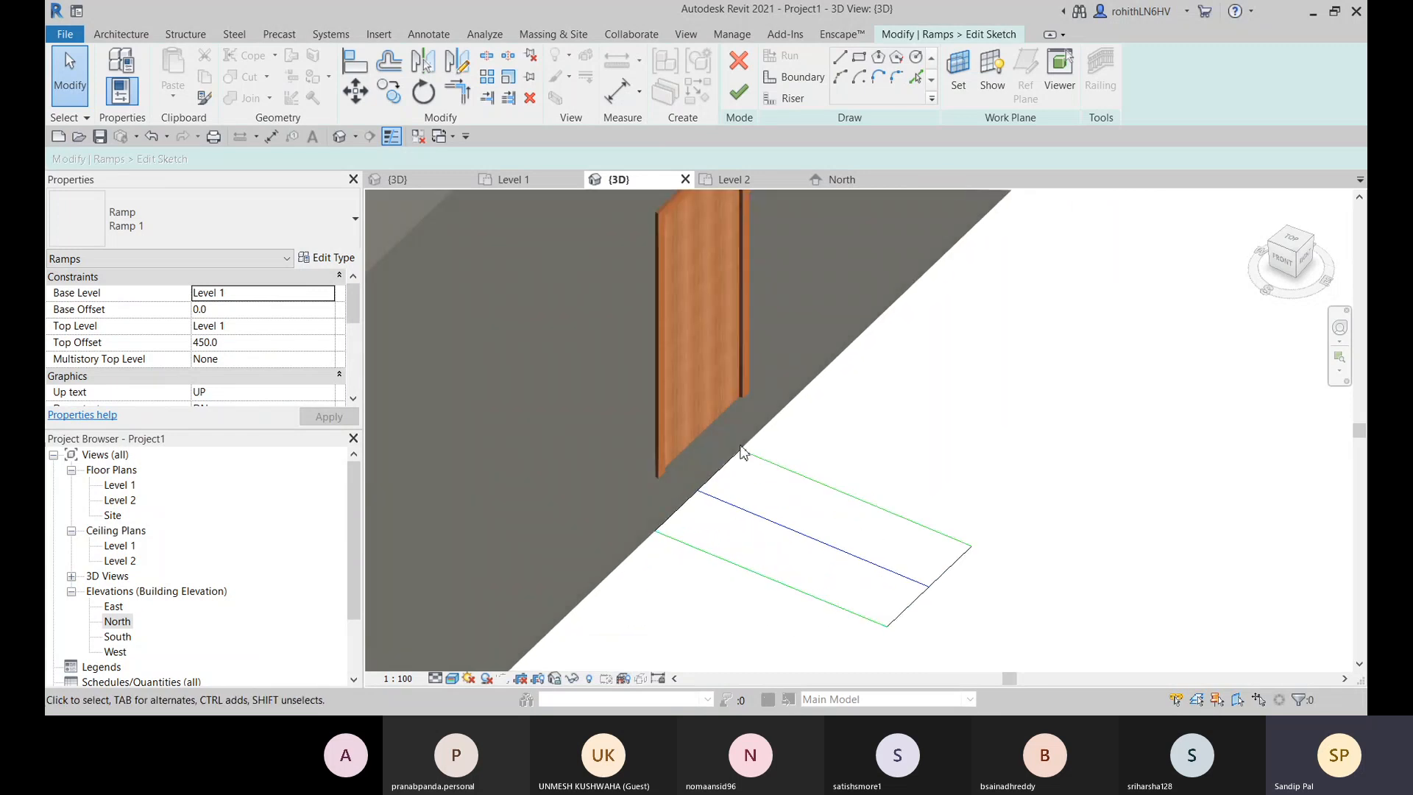
left_click(787, 99)
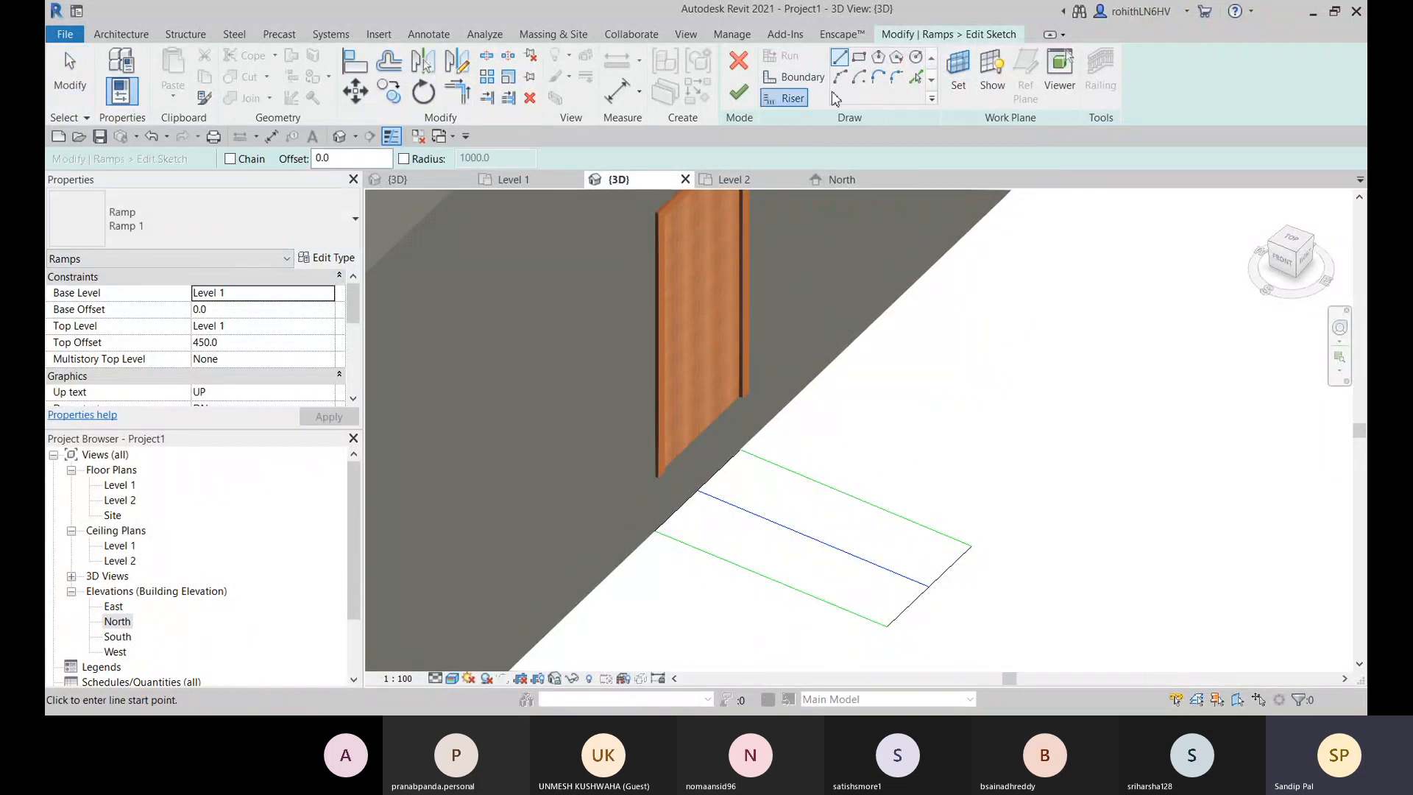
left_click(915, 81)
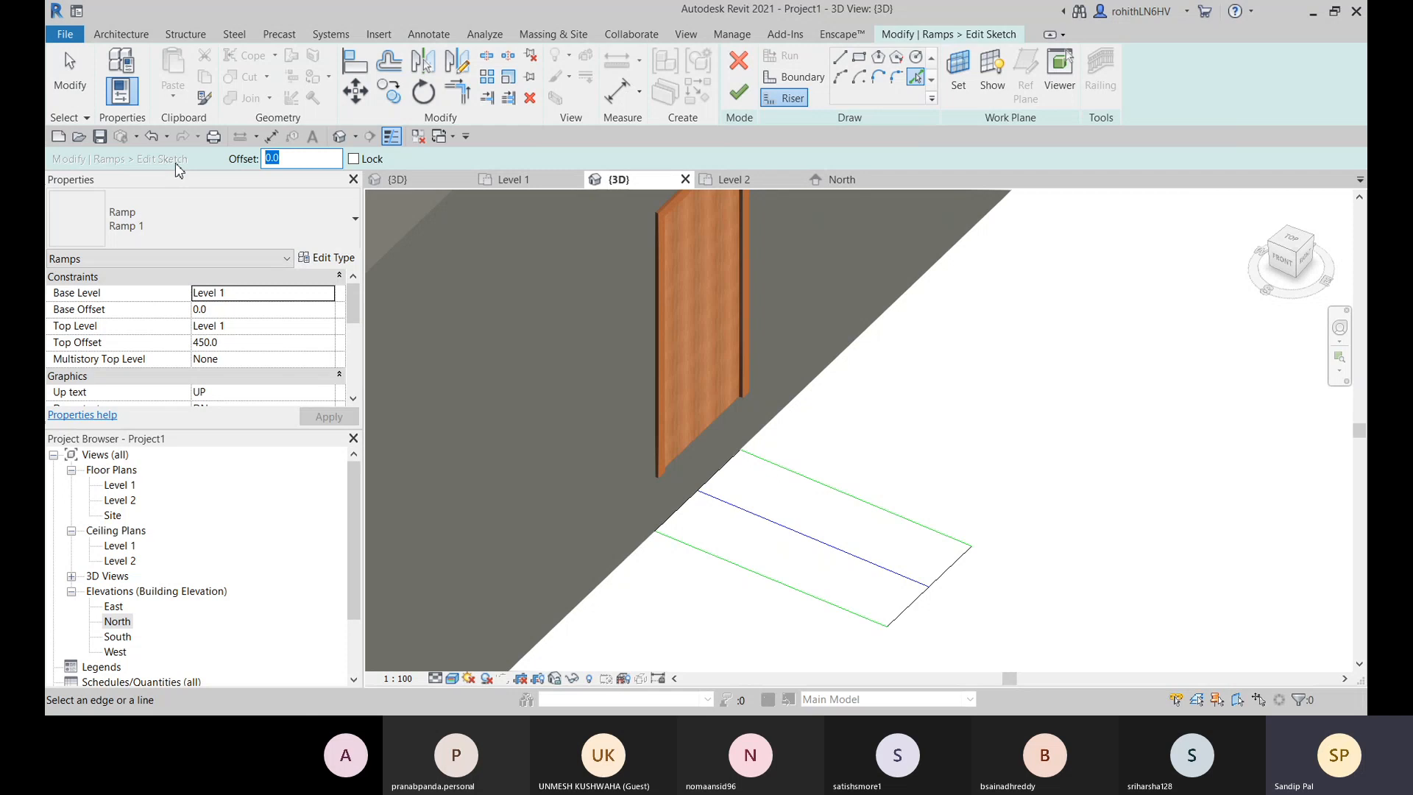
type("250")
key("Return")
left_click(934, 583)
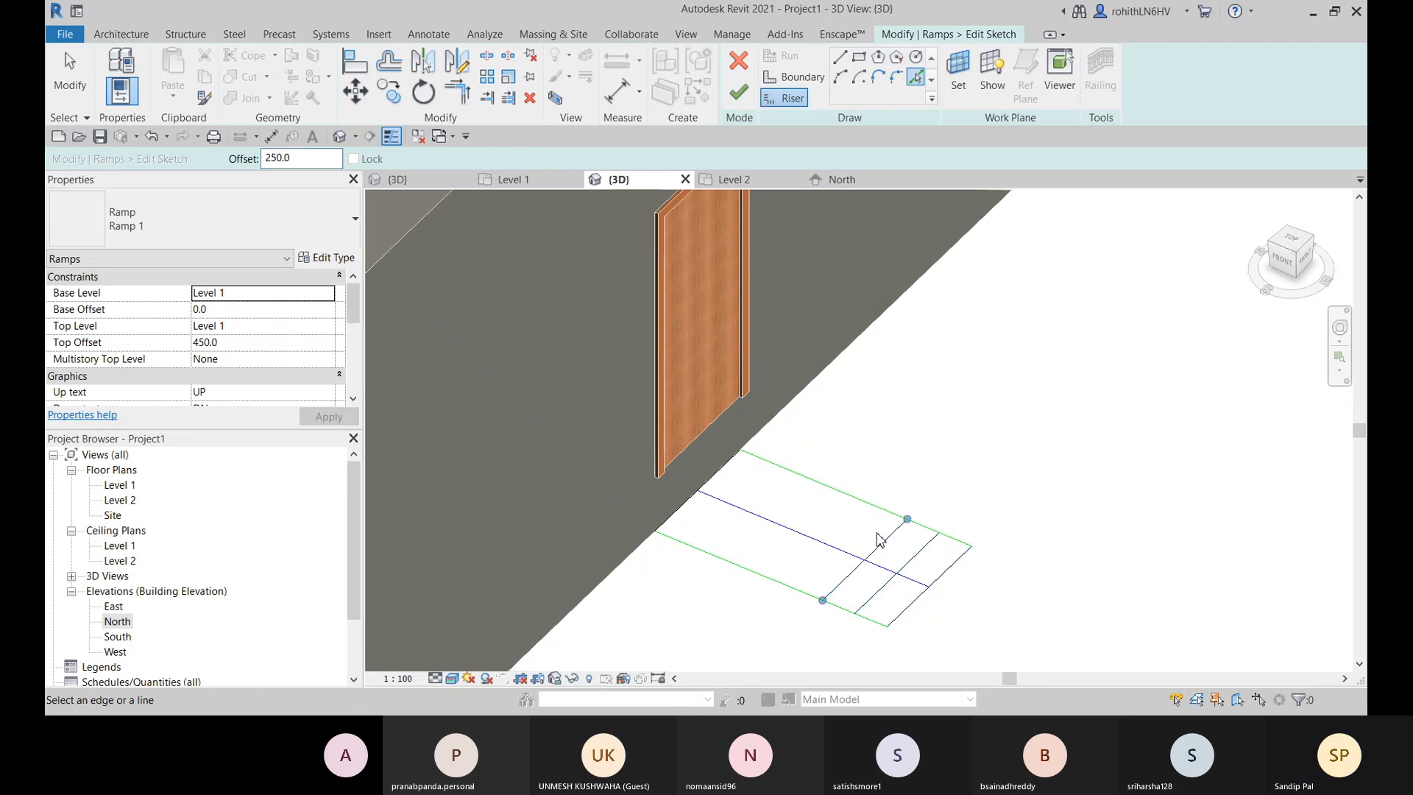
left_click(856, 525)
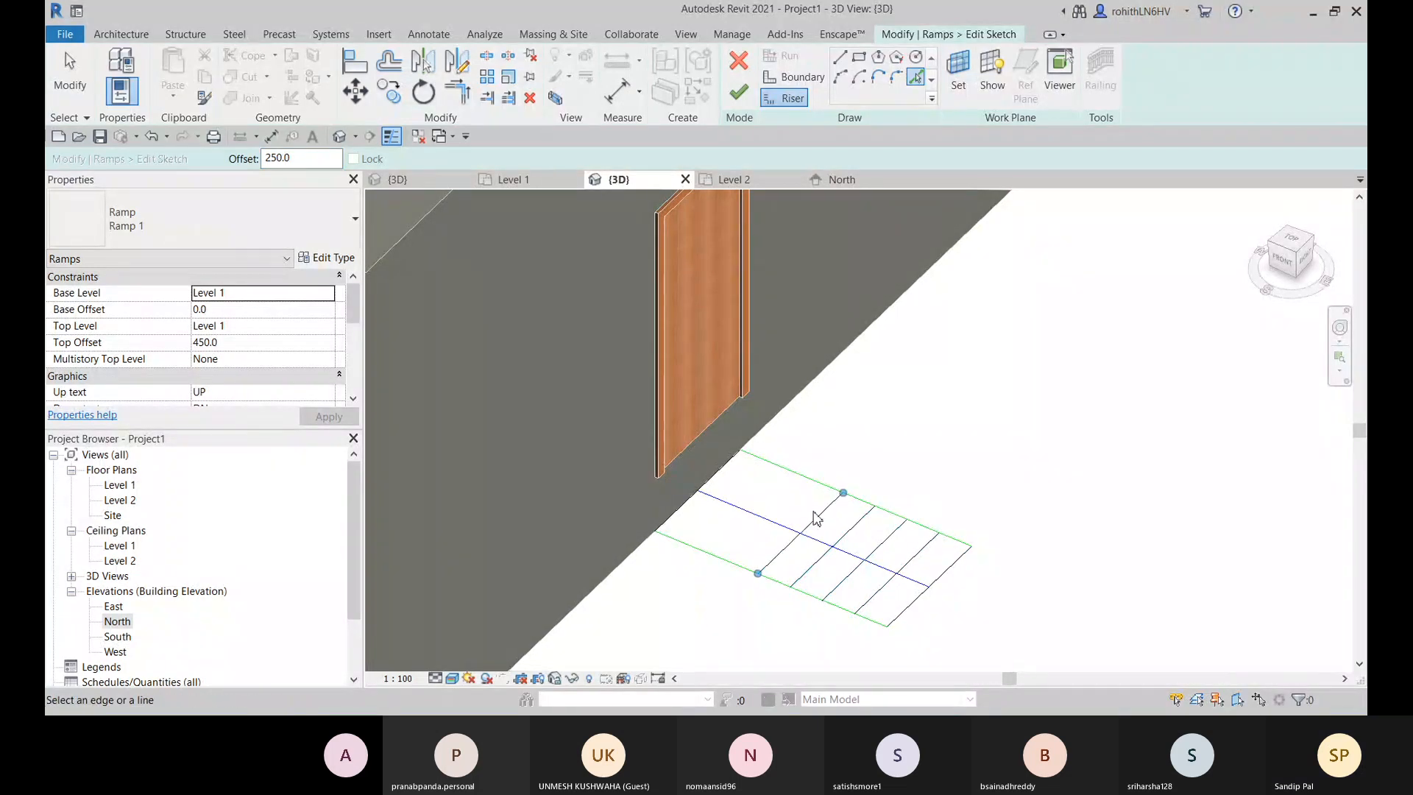
left_click(814, 514)
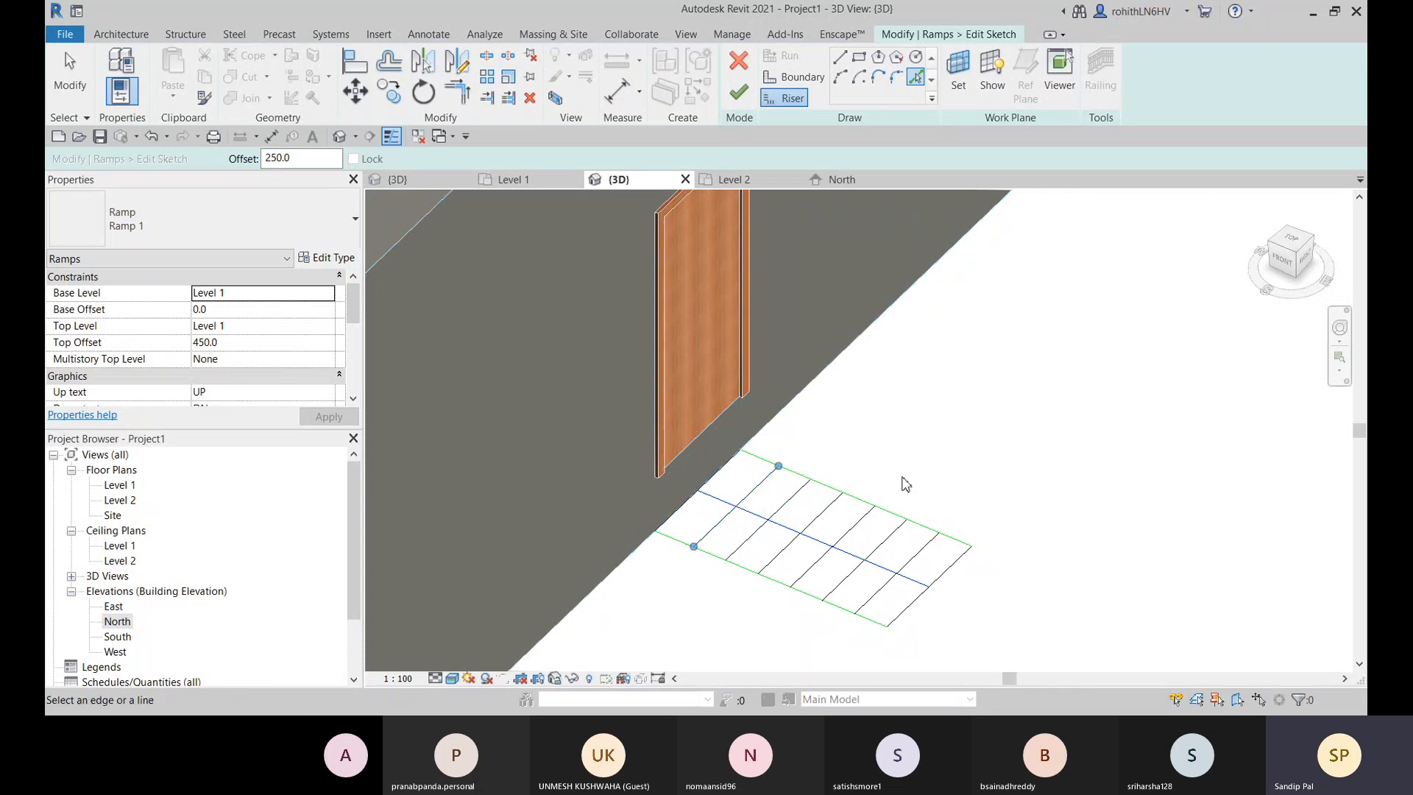
Step: Finish the ramp sketch, deselect the ramp and examine its divided sloping surface from the side and front
left_click(738, 94)
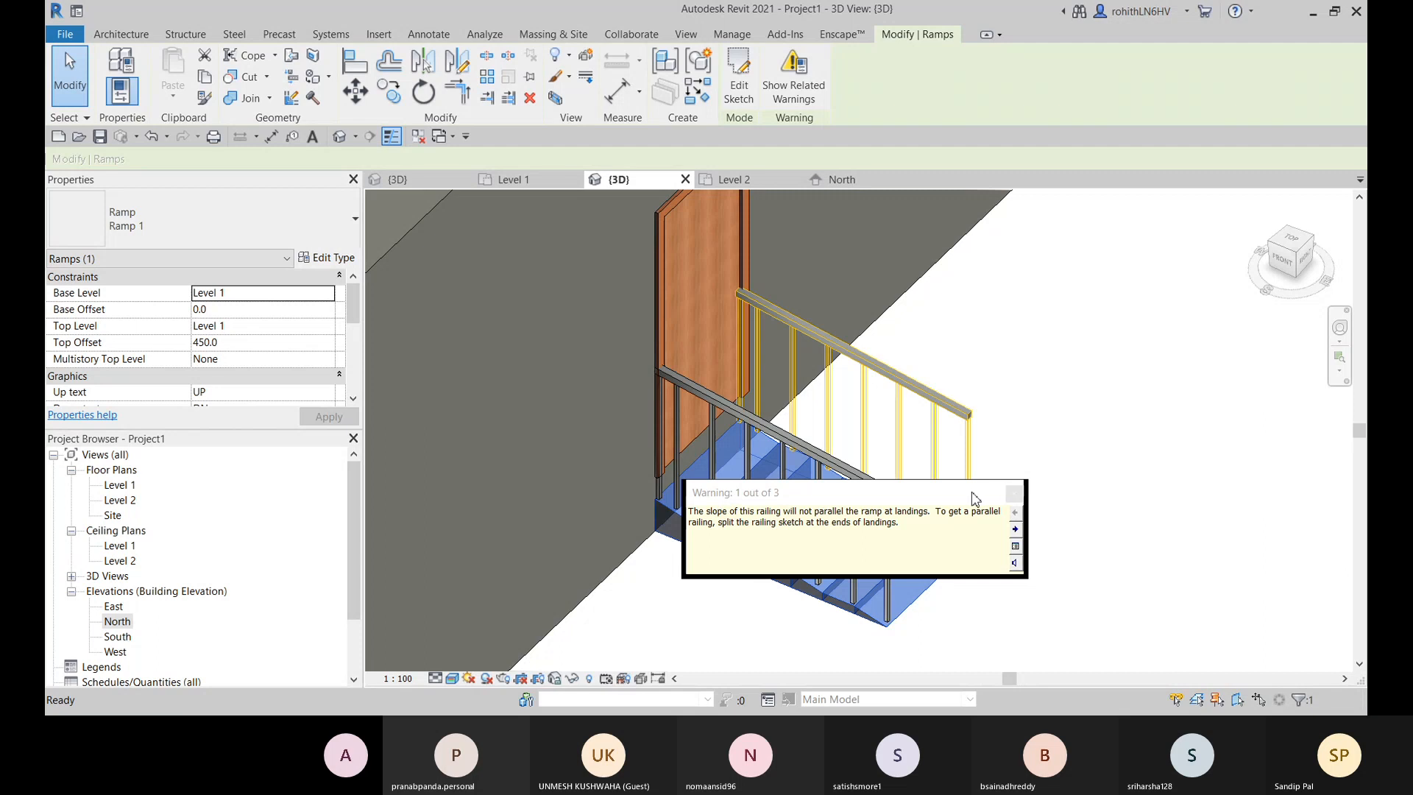
left_click(1015, 493)
left_click(1053, 531)
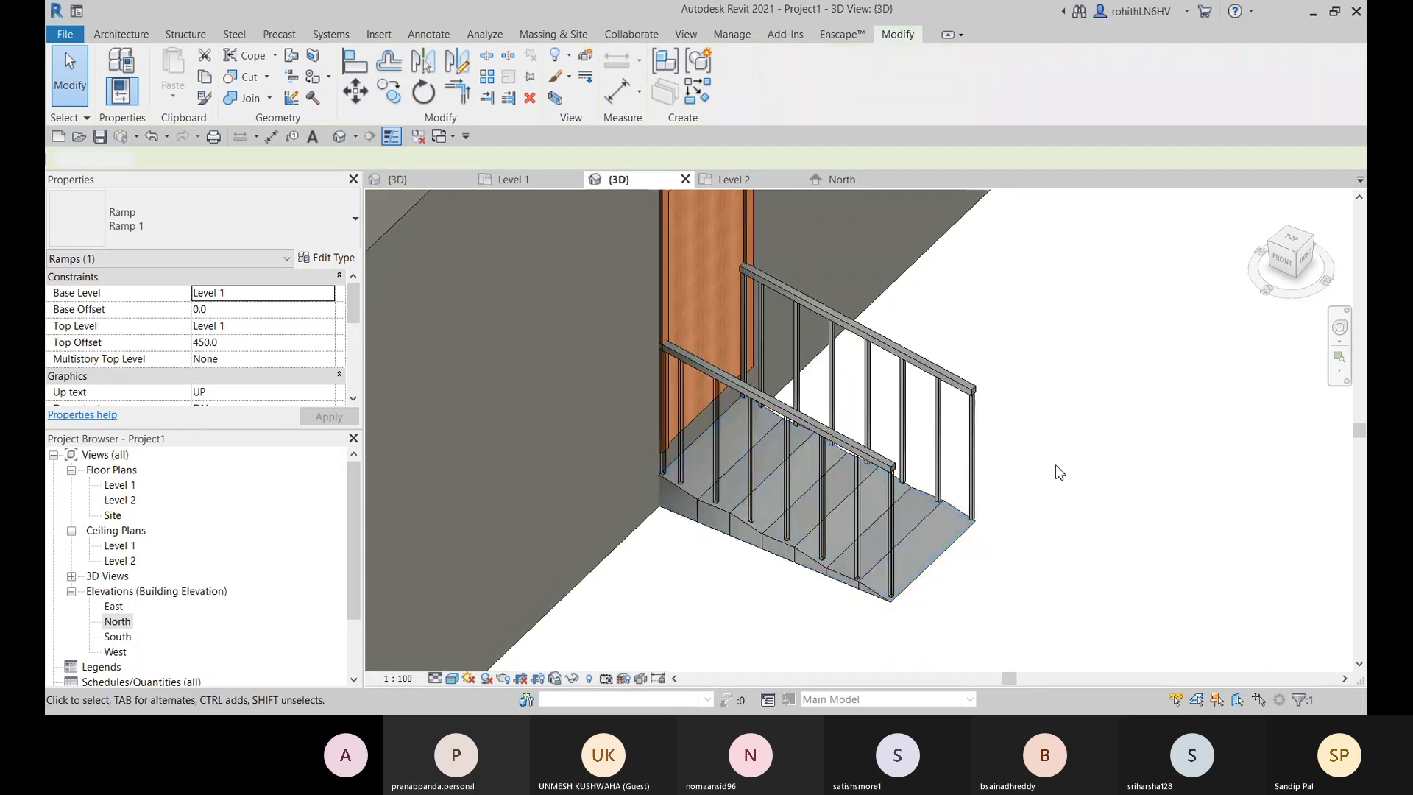
middle_click_drag(981, 584, 1064, 431, "shift")
scroll(780, 552, "up", 3)
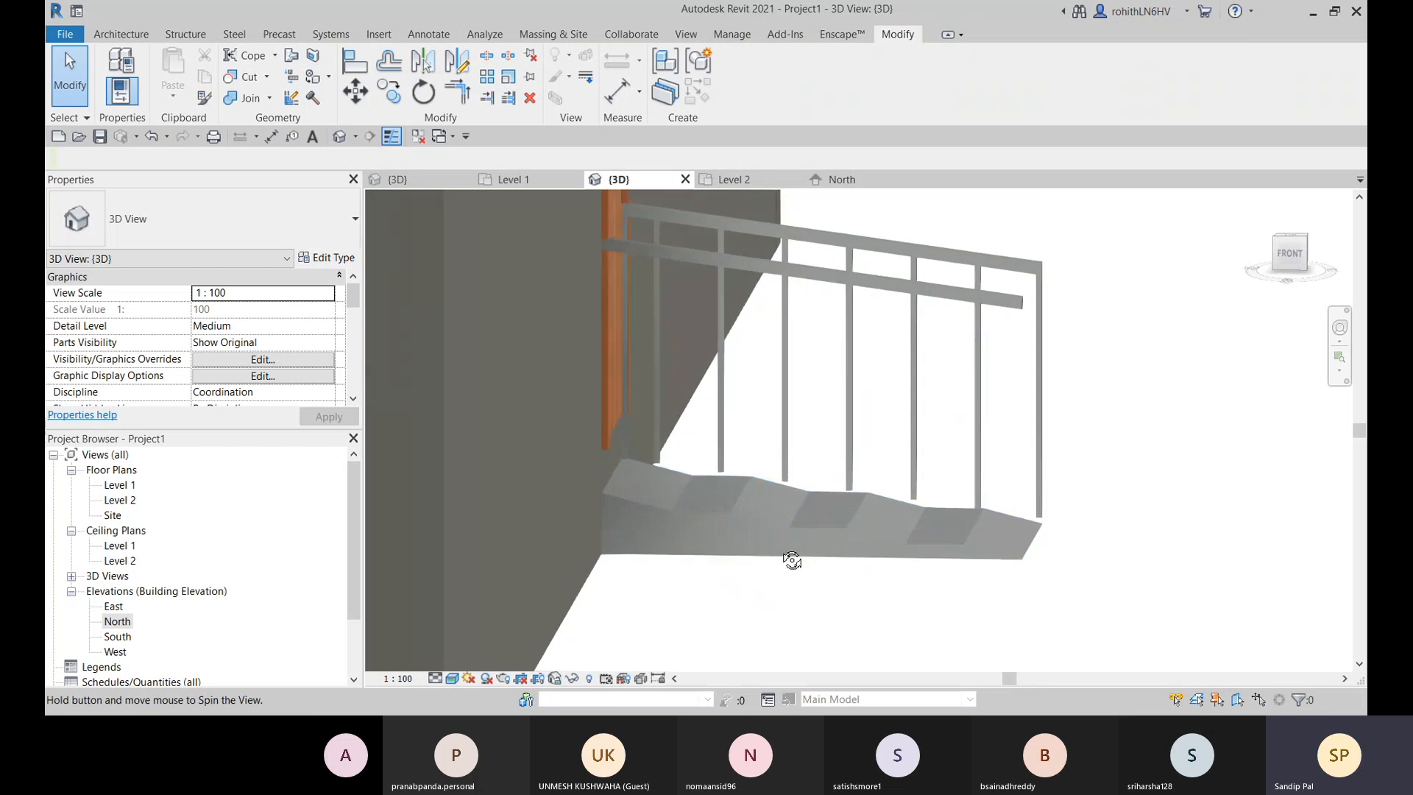
middle_click_drag(773, 634, 647, 574, "shift")
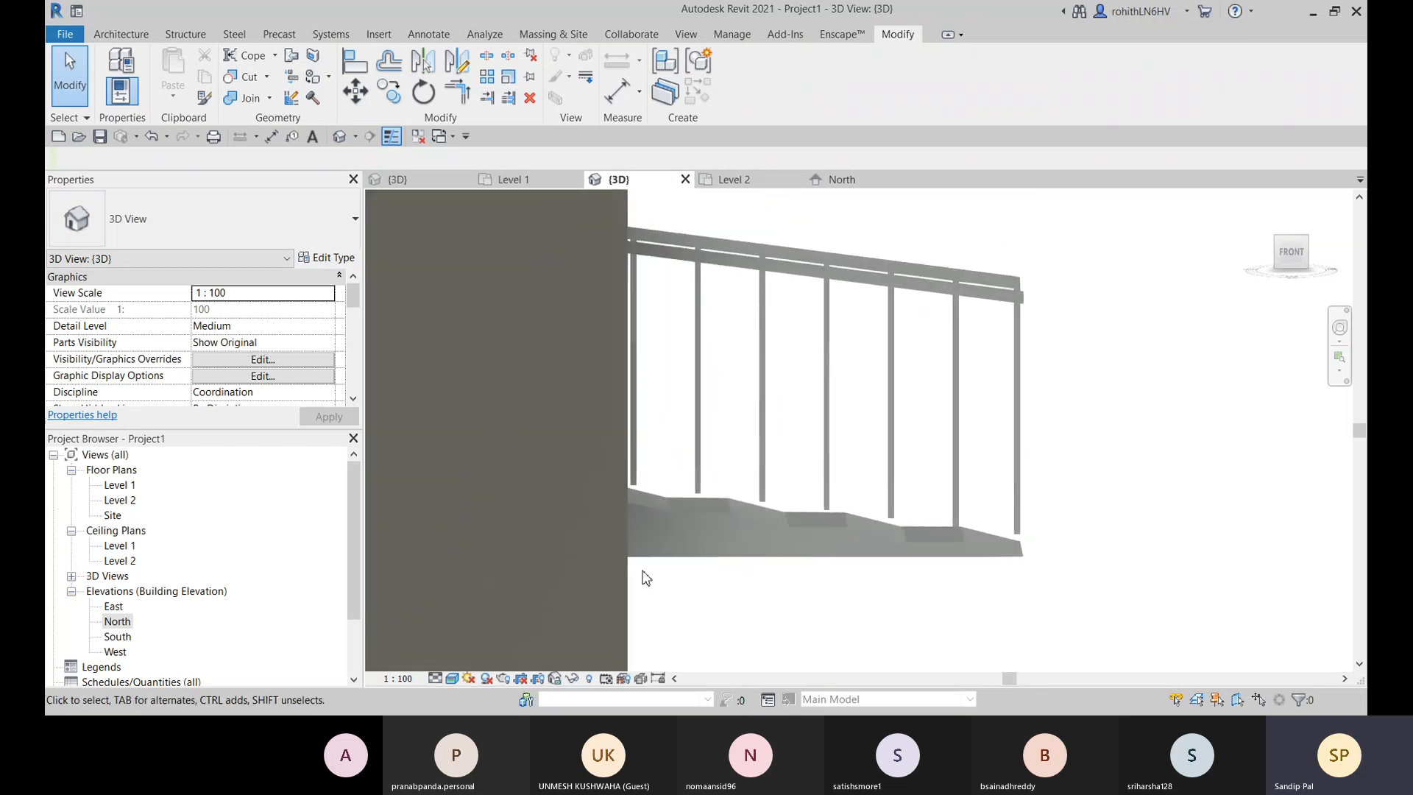
middle_click_drag(922, 527, 1167, 568, "shift")
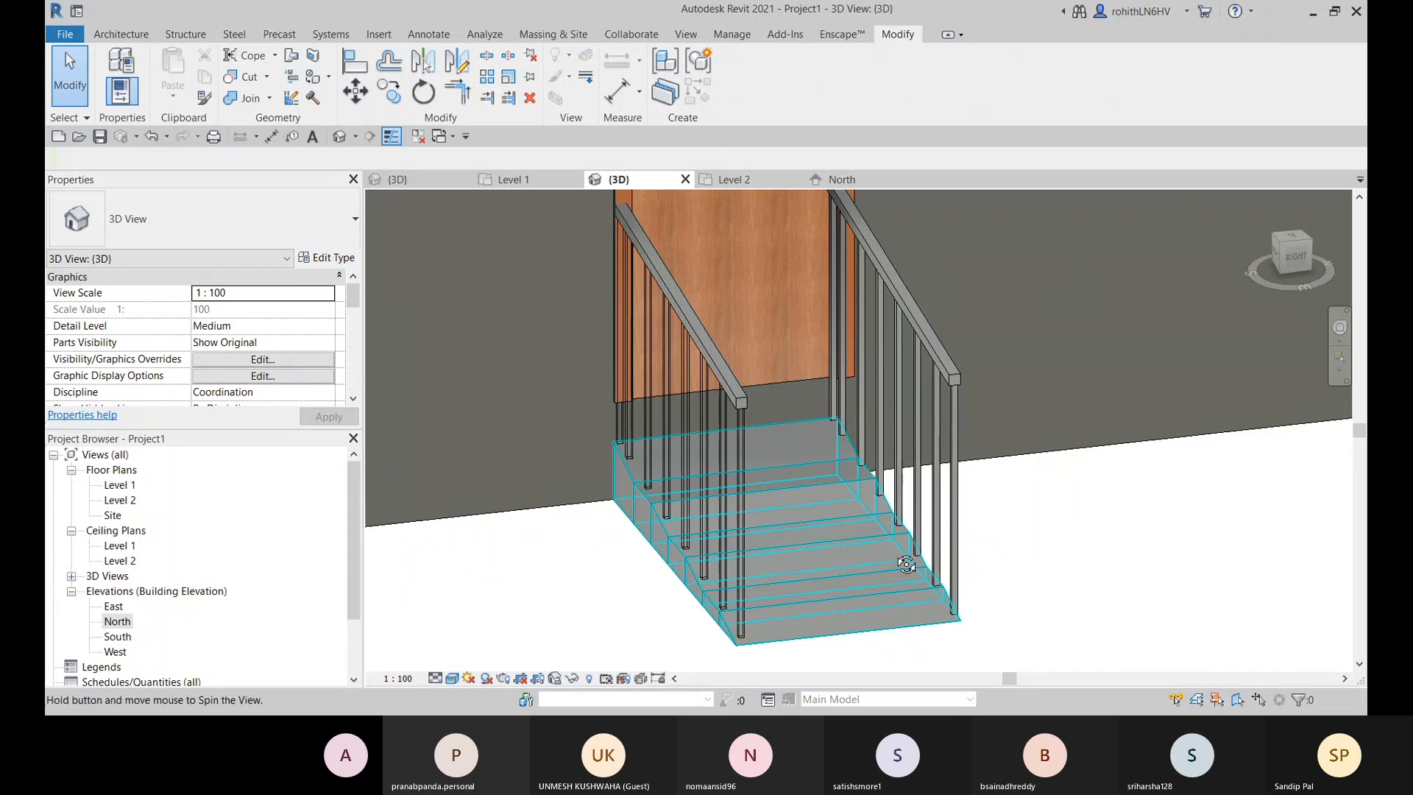
middle_click_drag(906, 564, 929, 436, "shift")
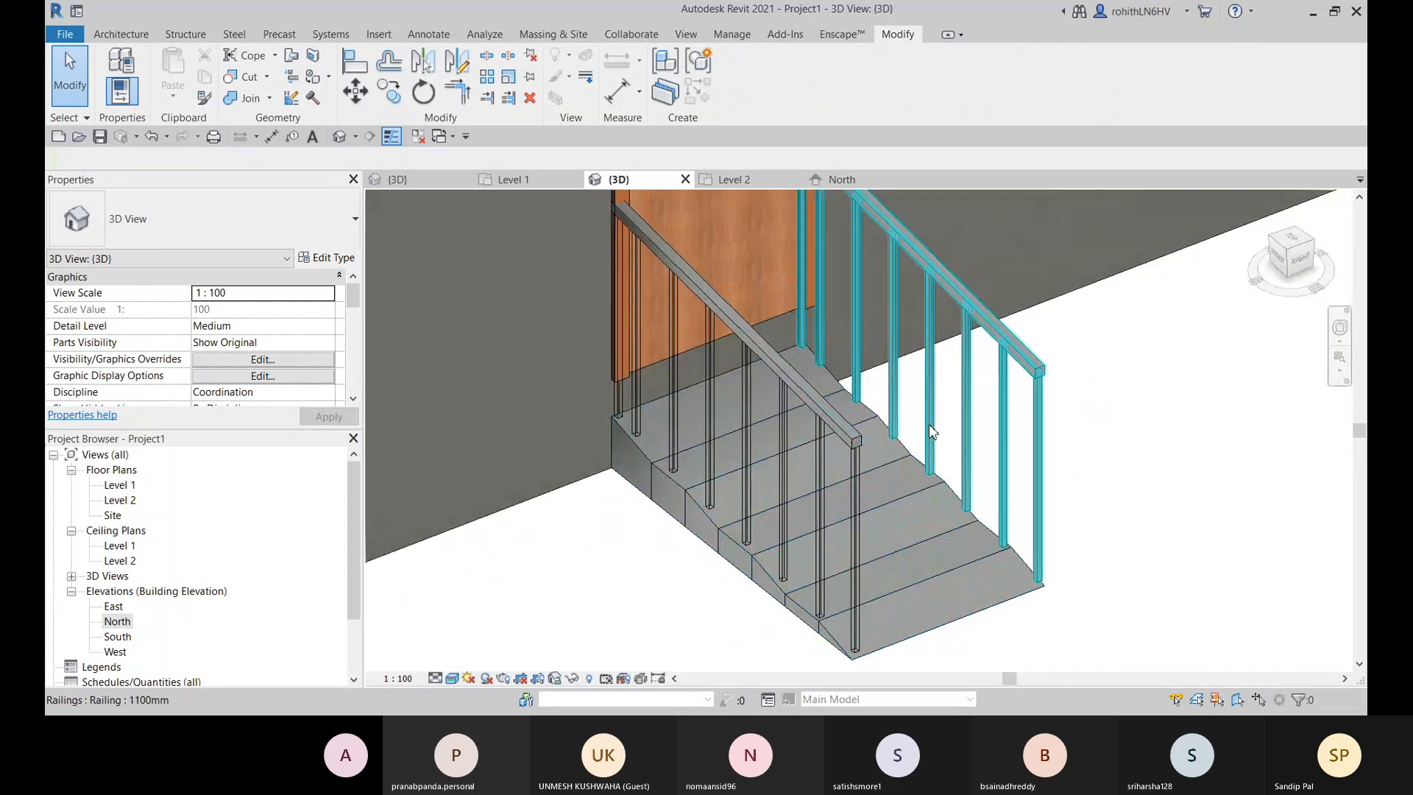
Step: Examine from several angles how the balusters of both railings meet the ramp's divided surface
left_click(930, 429)
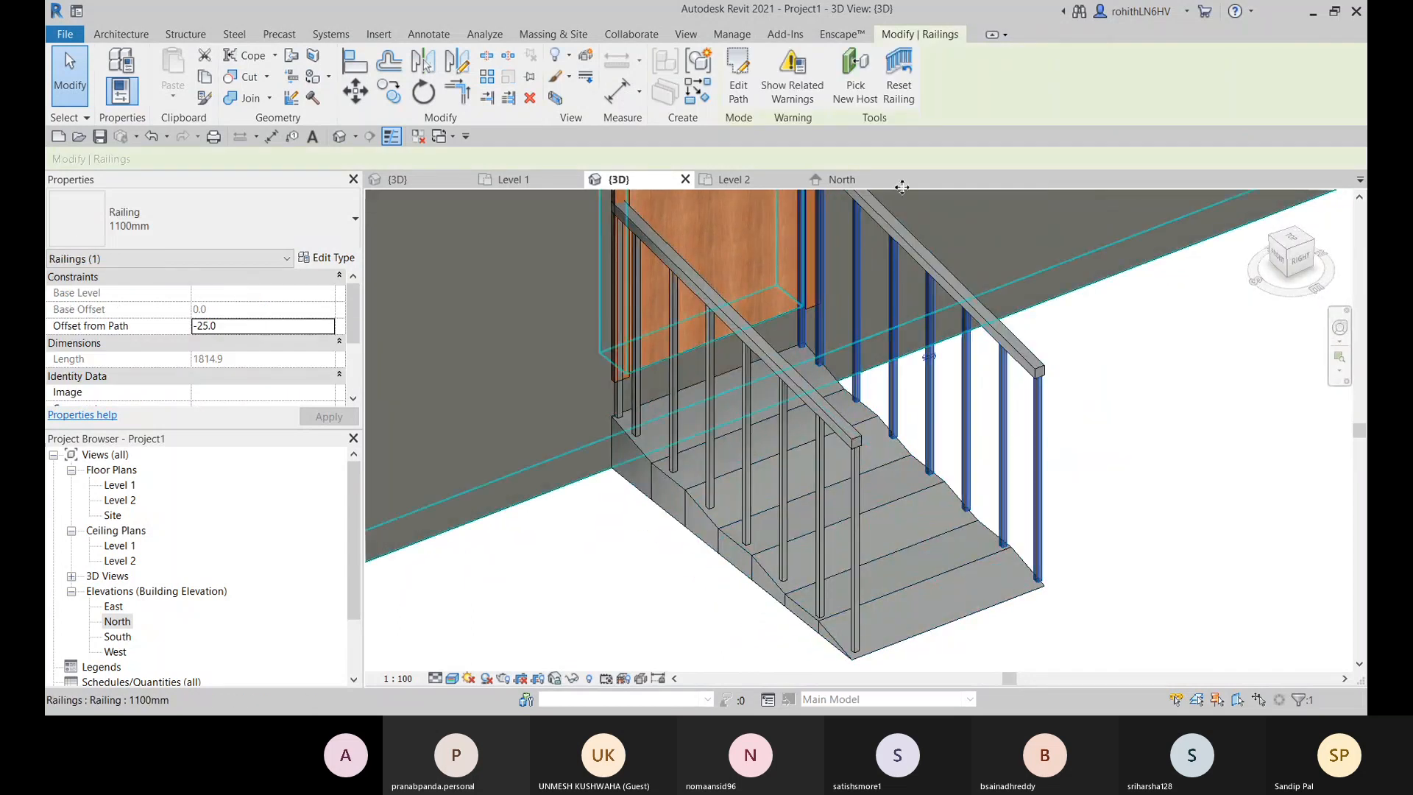
key("Escape")
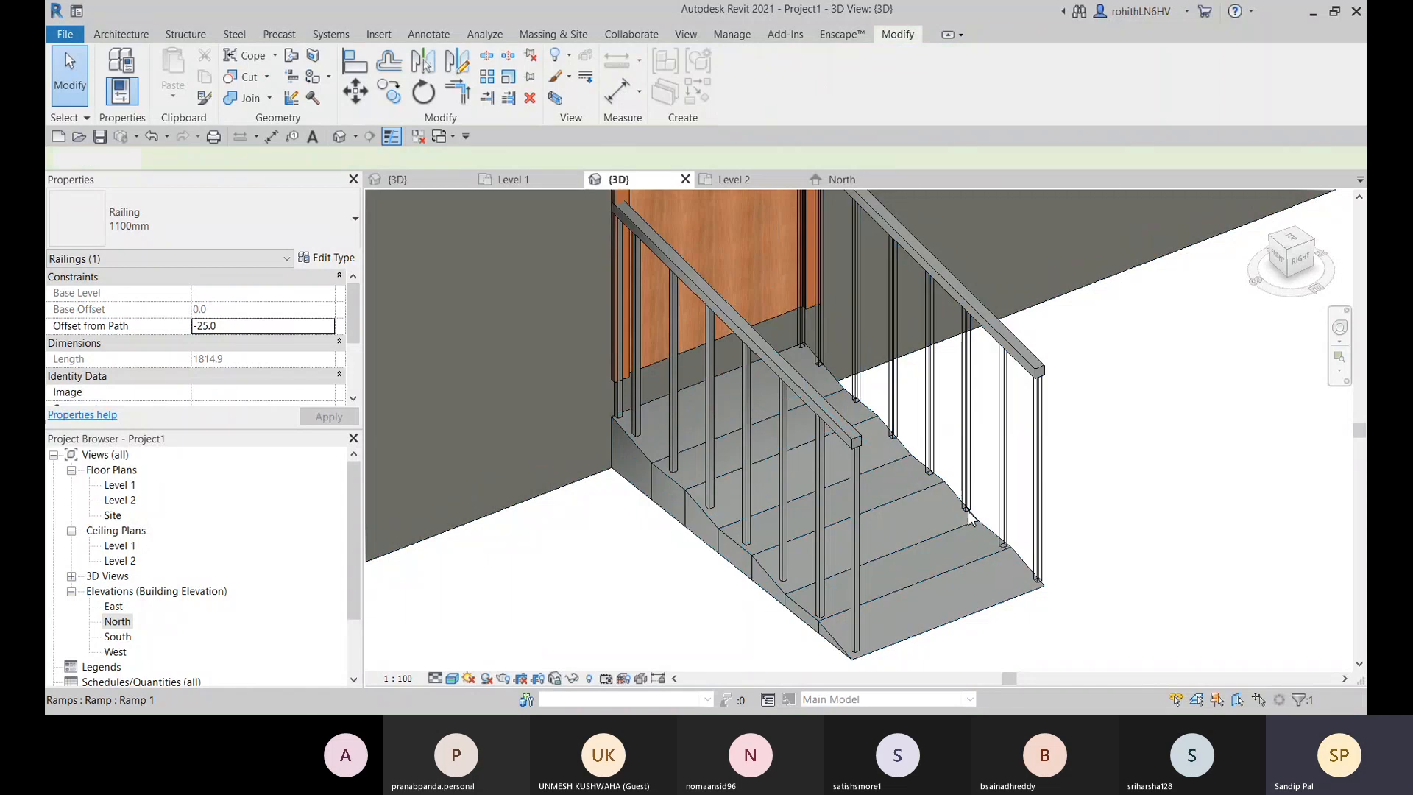
middle_click_drag(1045, 515, 847, 464, "shift")
left_click(839, 468)
middle_click_drag(727, 513, 642, 485, "shift")
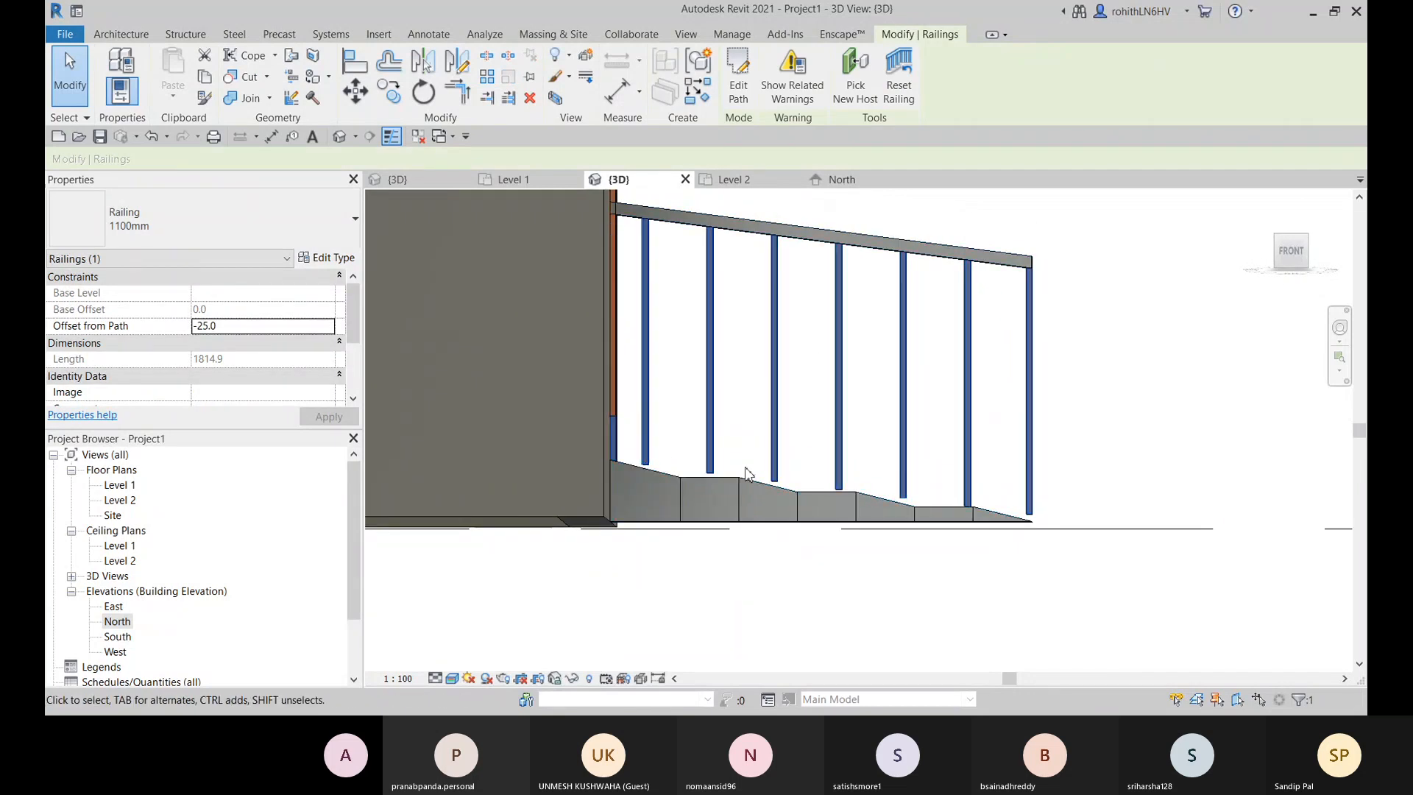
middle_click_drag(978, 495, 725, 548, "shift")
middle_click_drag(688, 488, 634, 461, "shift")
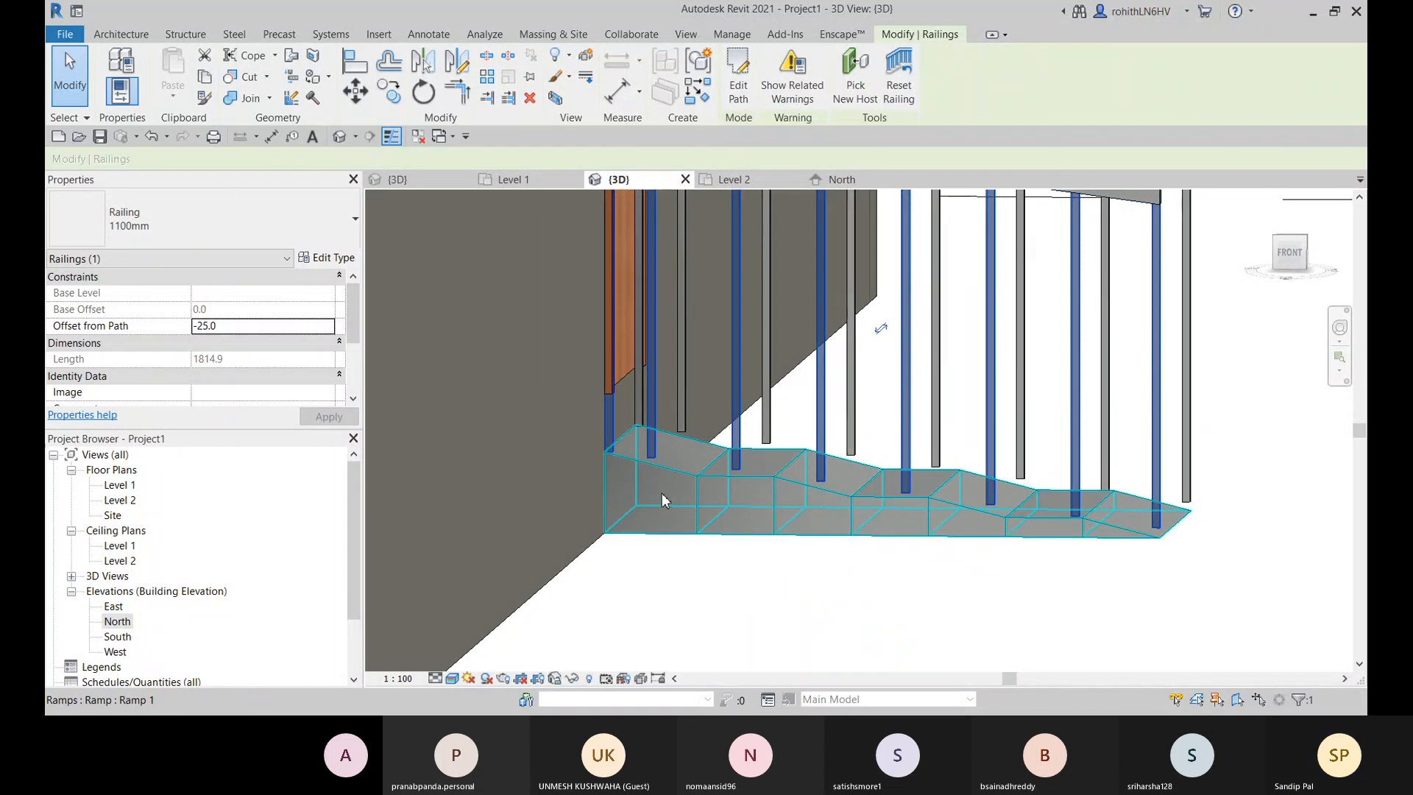
middle_click_drag(663, 495, 710, 482, "shift")
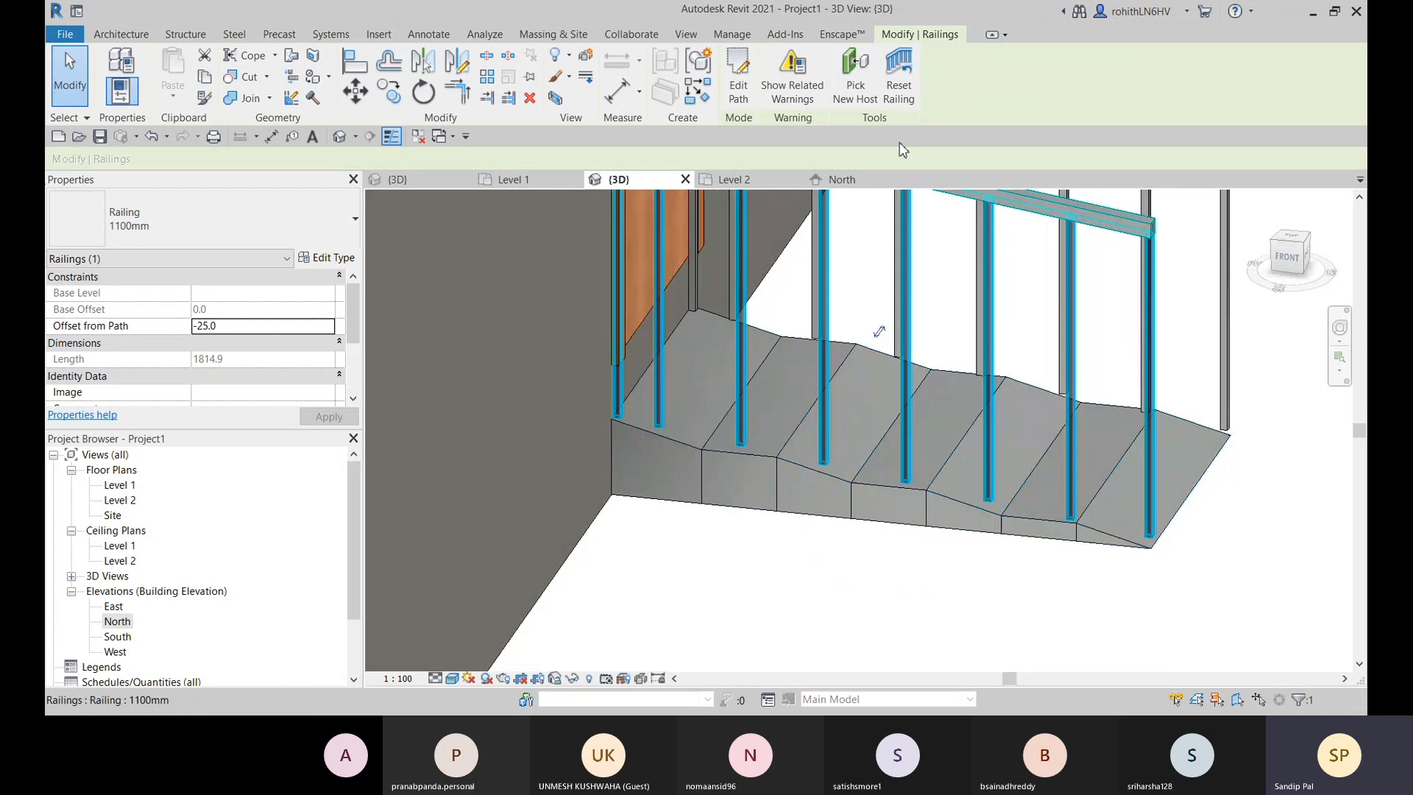
Step: Open the near-side railing's path sketch, examine it along the ramp's edge and cancel the edit
left_click(738, 74)
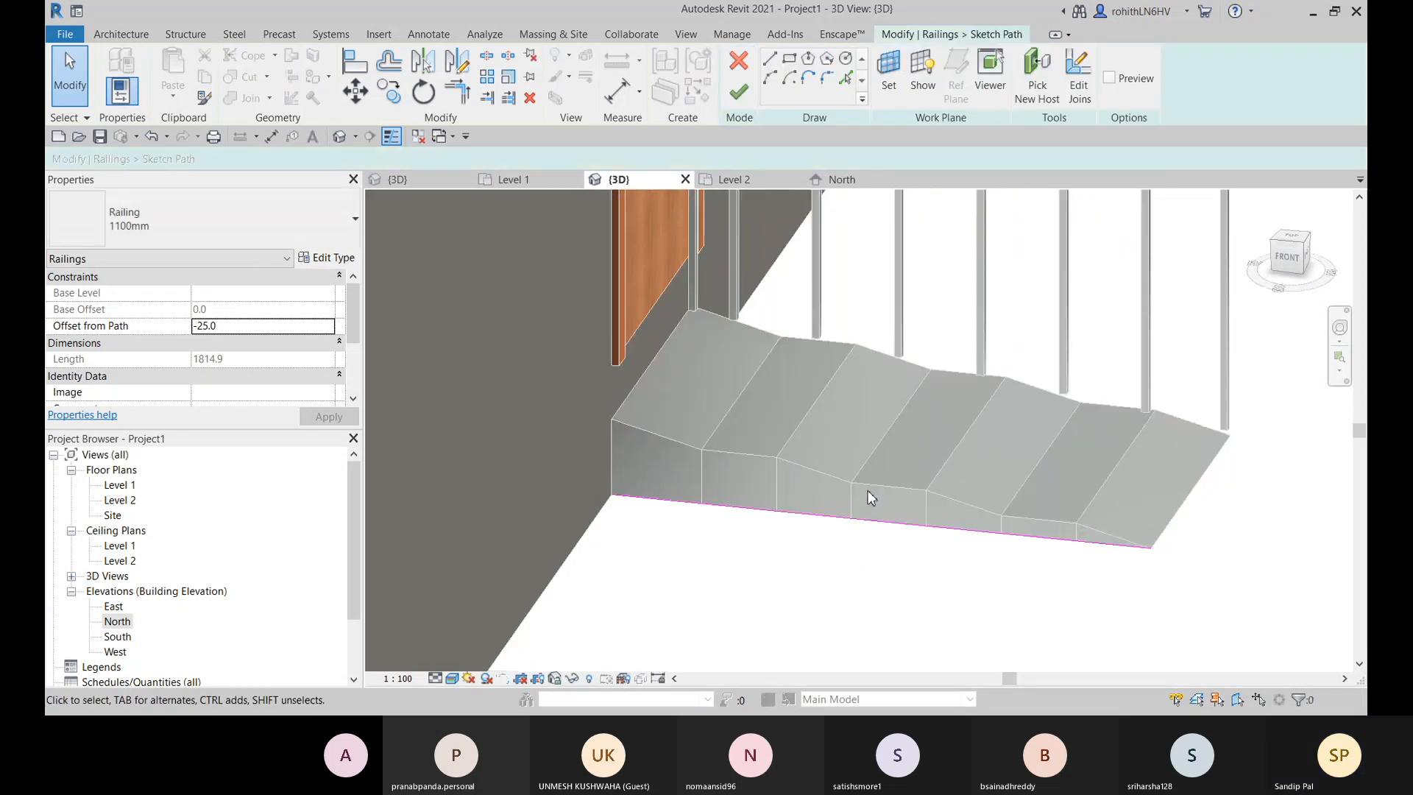
middle_click_drag(725, 564, 733, 383, "shift")
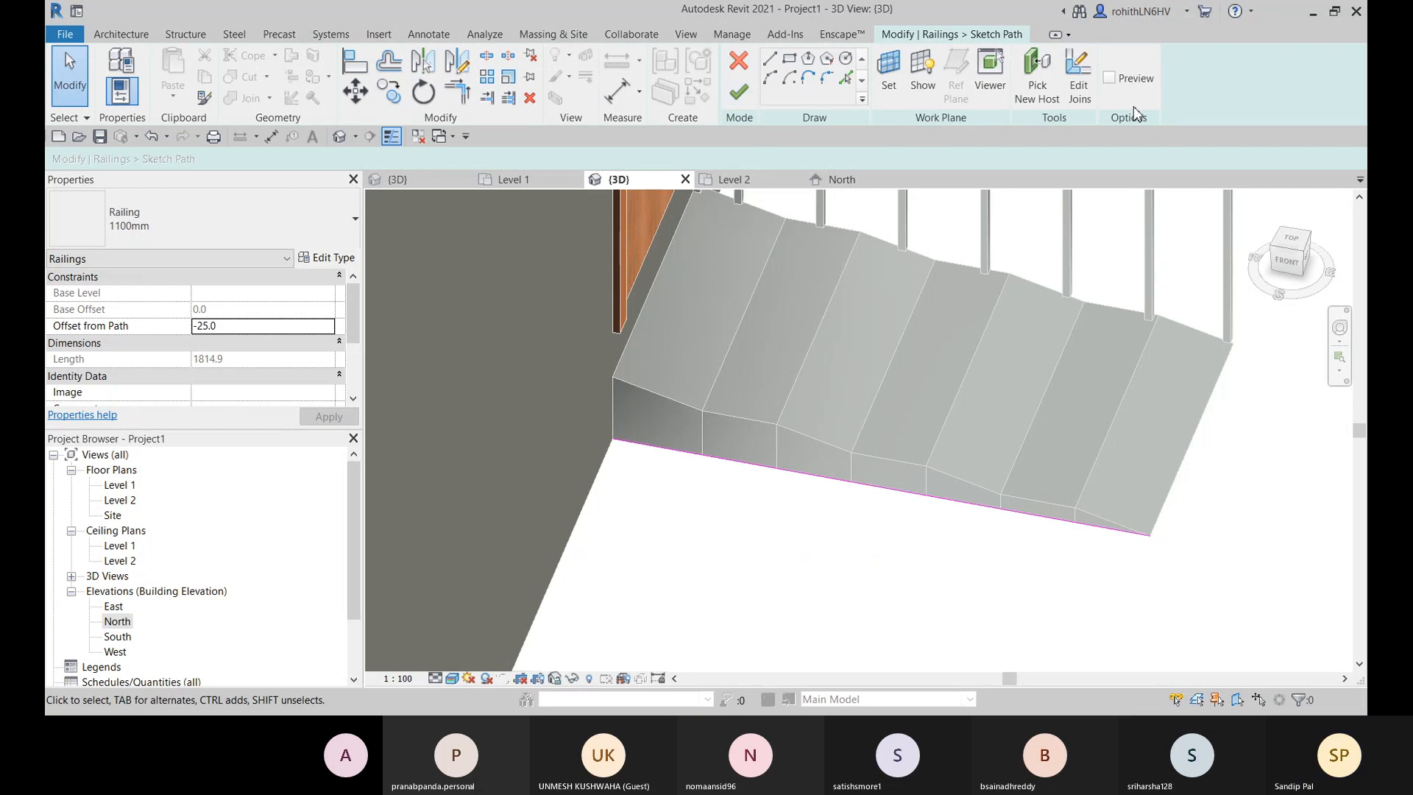
mouse_move(960, 420)
middle_mouse_down("shift")
mouse_move(934, 464)
mouse_move(743, 379)
middle_mouse_up("shift")
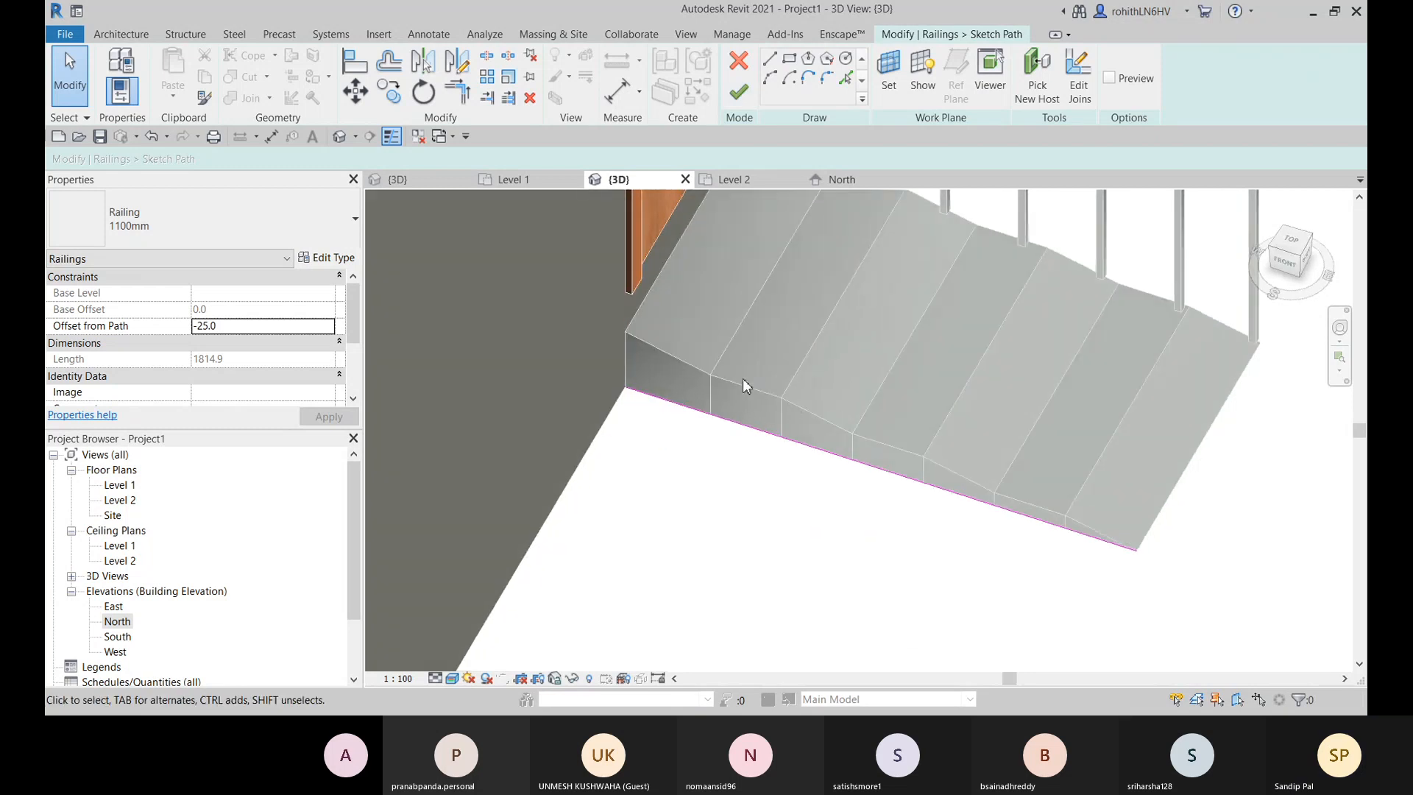
left_click(742, 63)
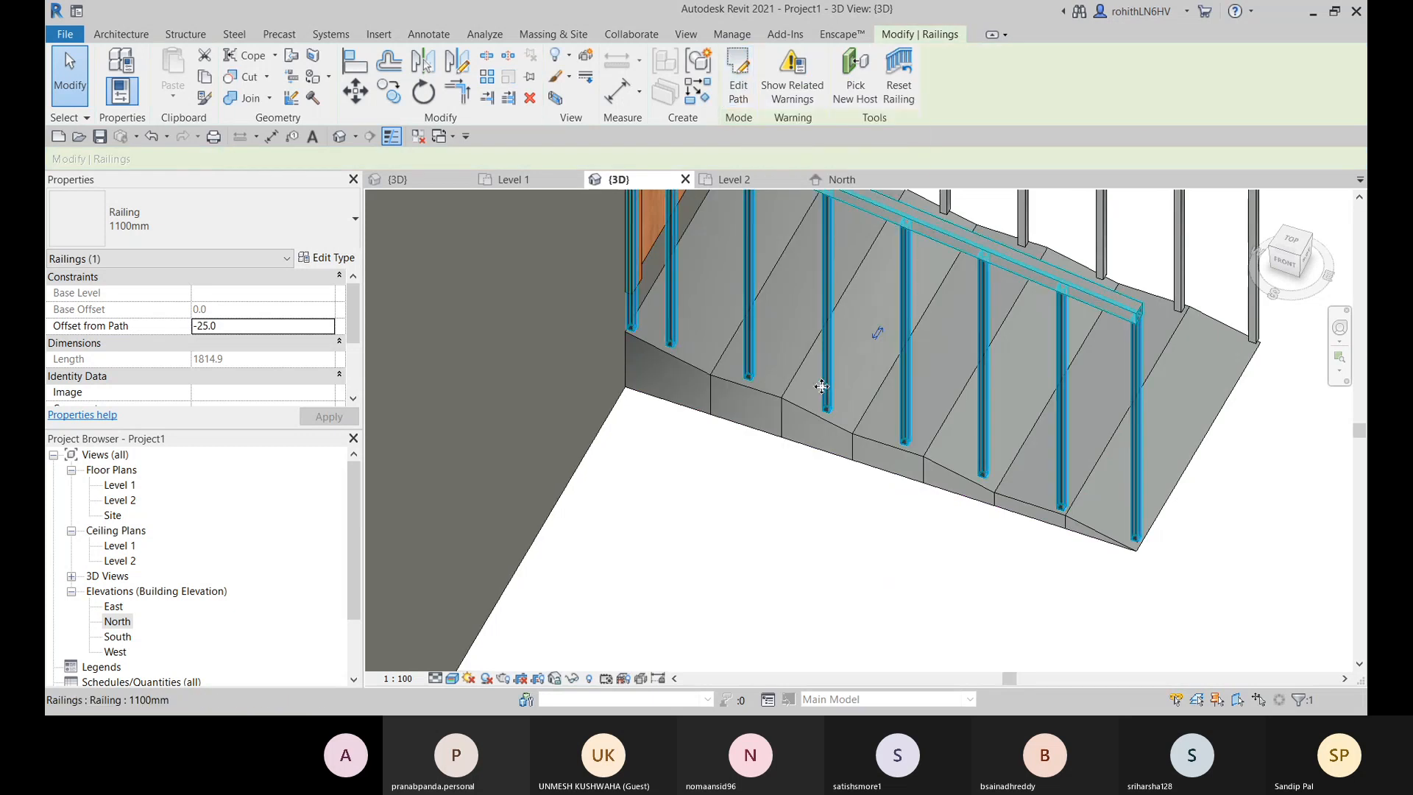
Step: Edit the ramp's sketch and try adding a riser line offset 250 mm towards the wall from the riser nearest it
double_click(792, 391)
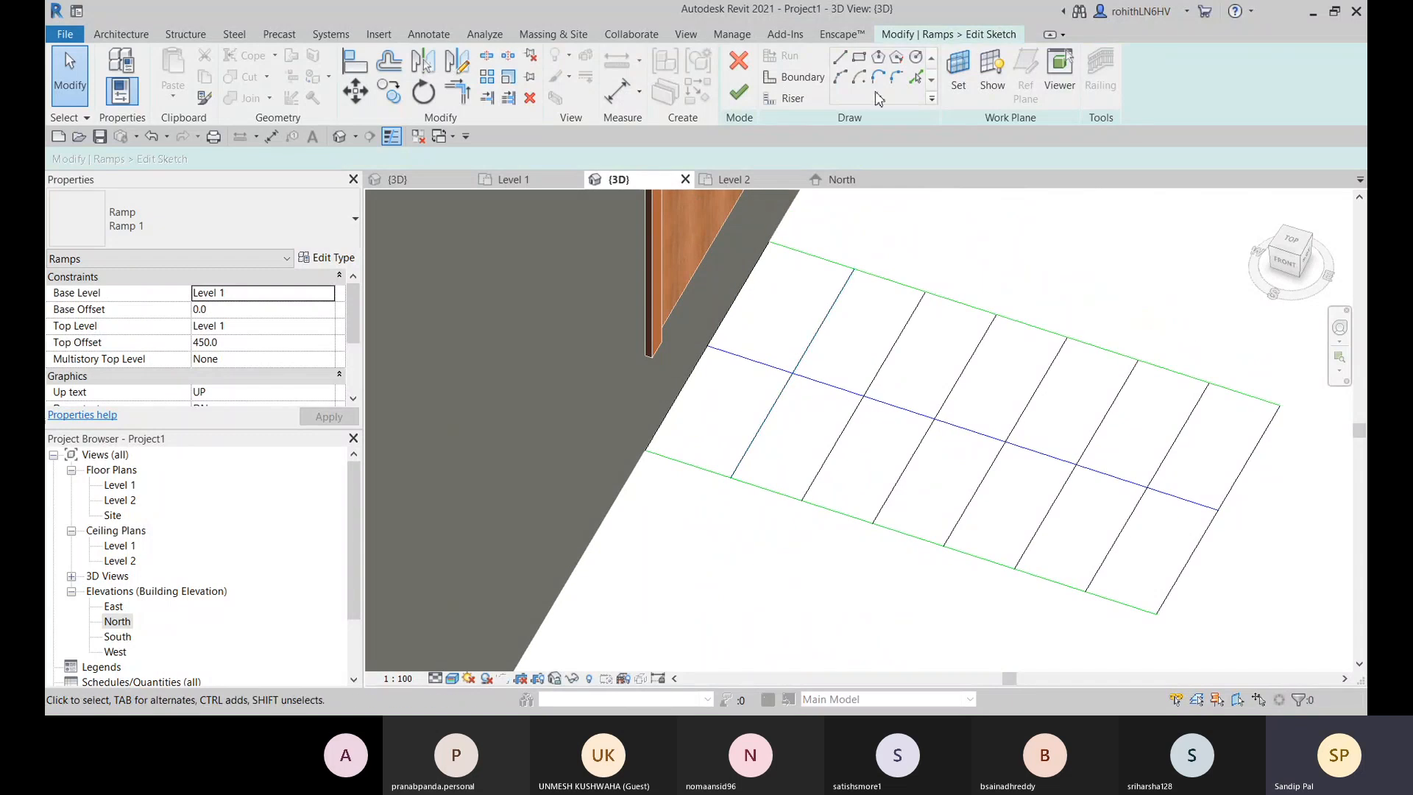
left_click(785, 98)
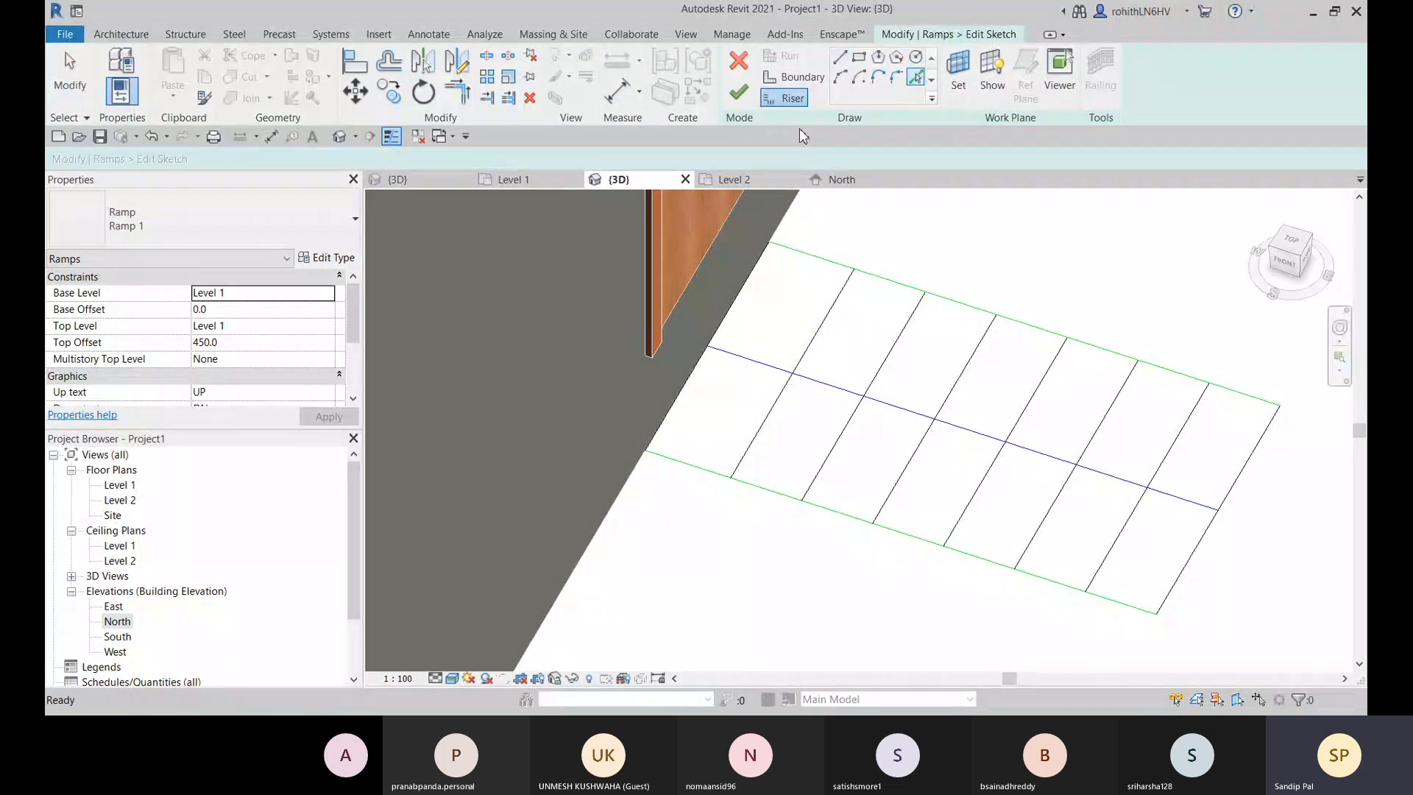
type("2")
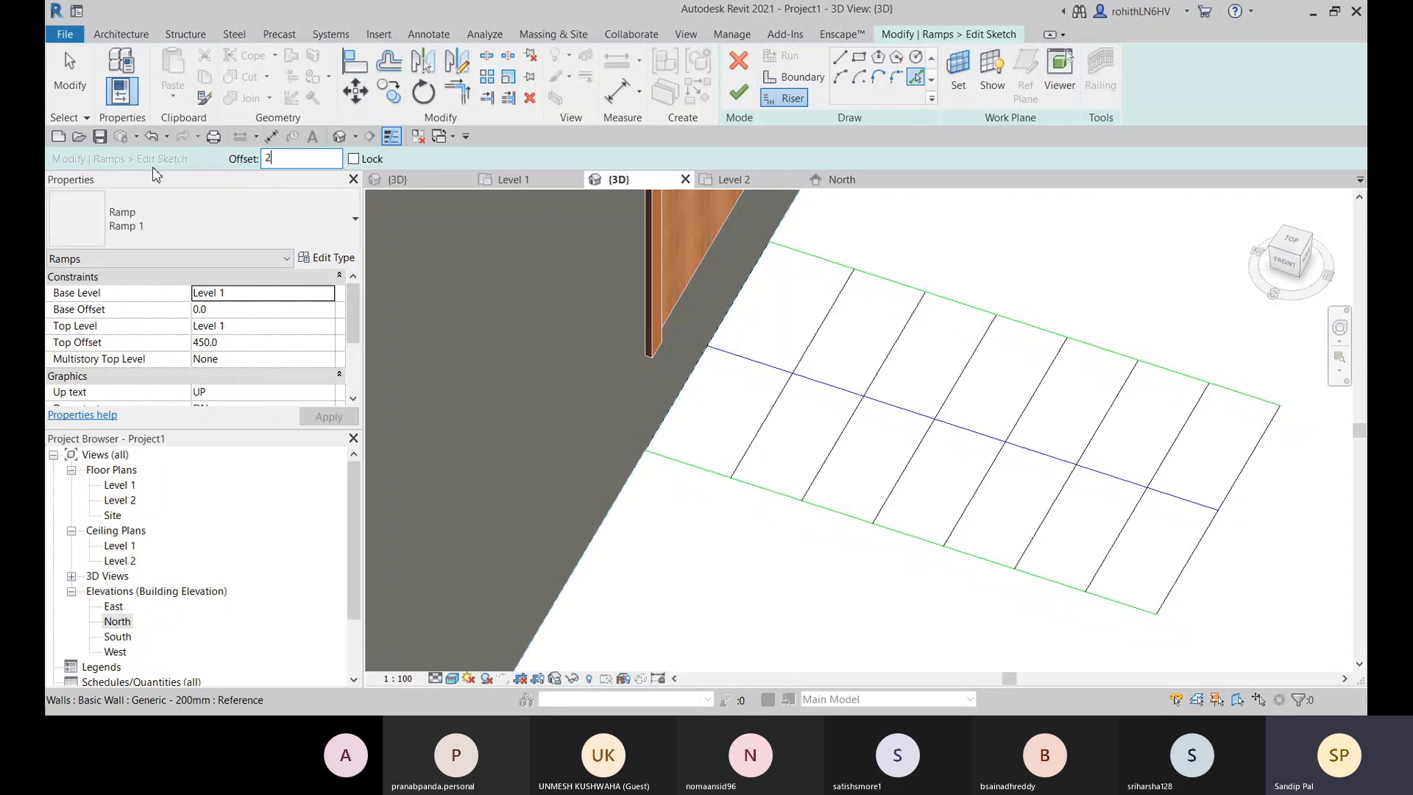
type("50.0")
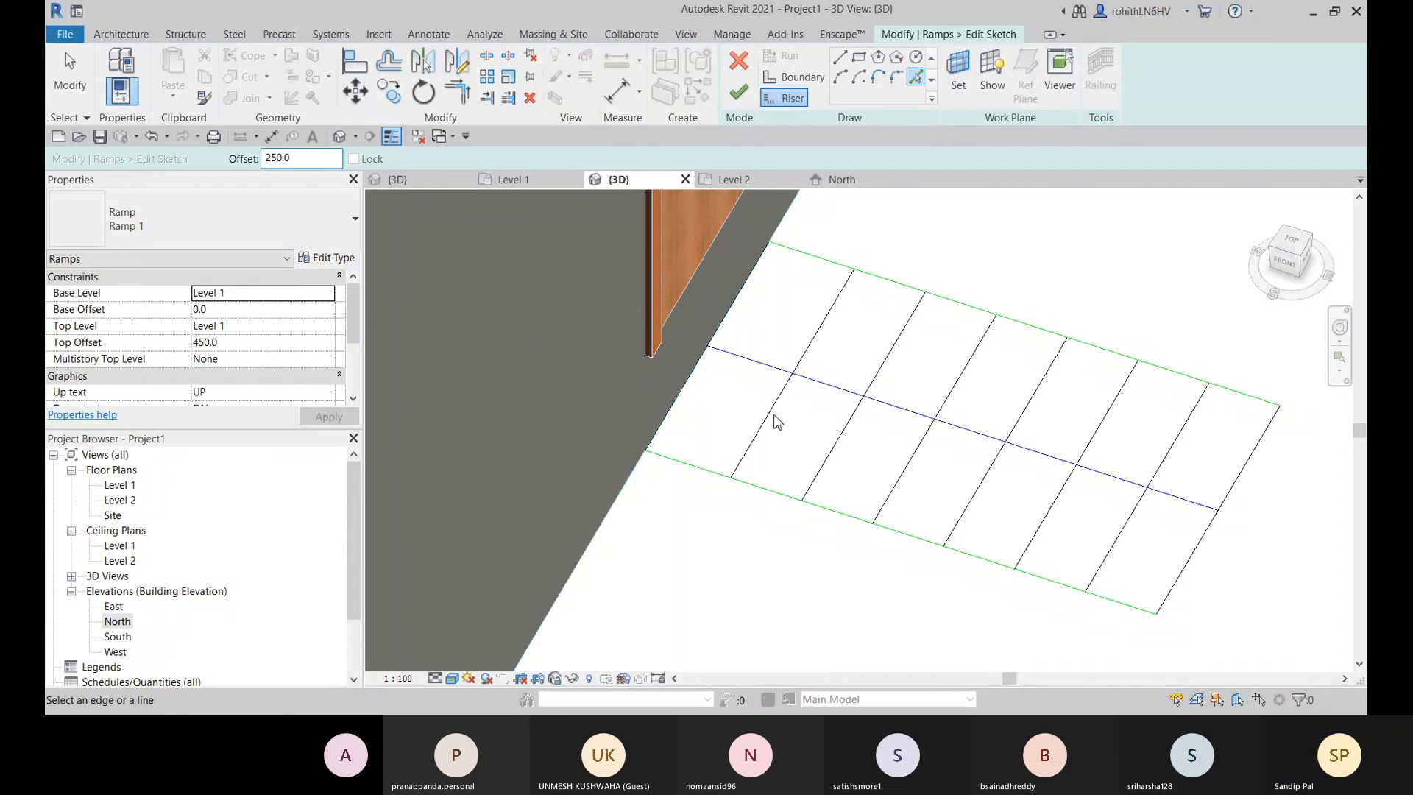
left_click(769, 418)
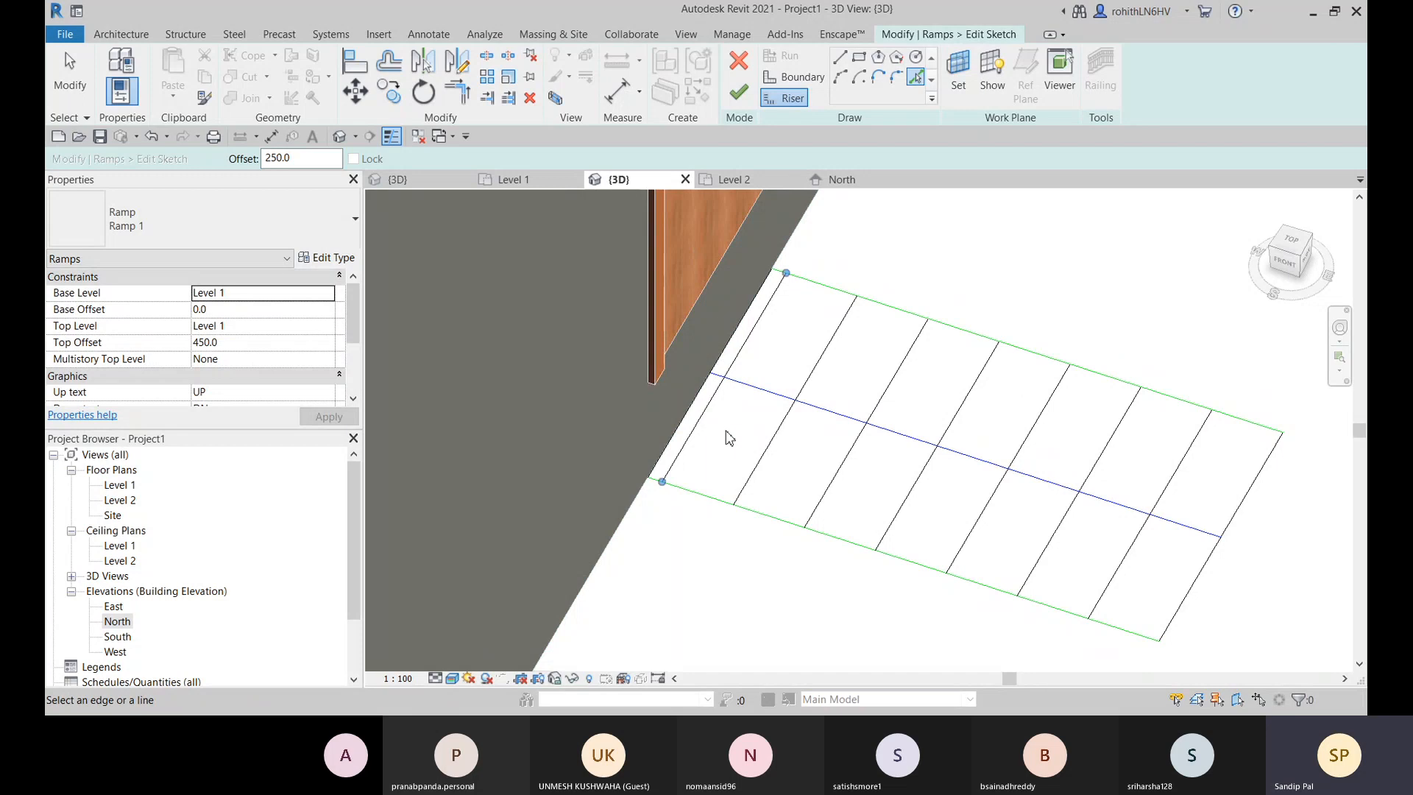
key("Escape")
key("Escape")
Step: Add a riser line offset 200 mm towards the wall from the riser nearest it and finish the ramp sketch
left_click(791, 98)
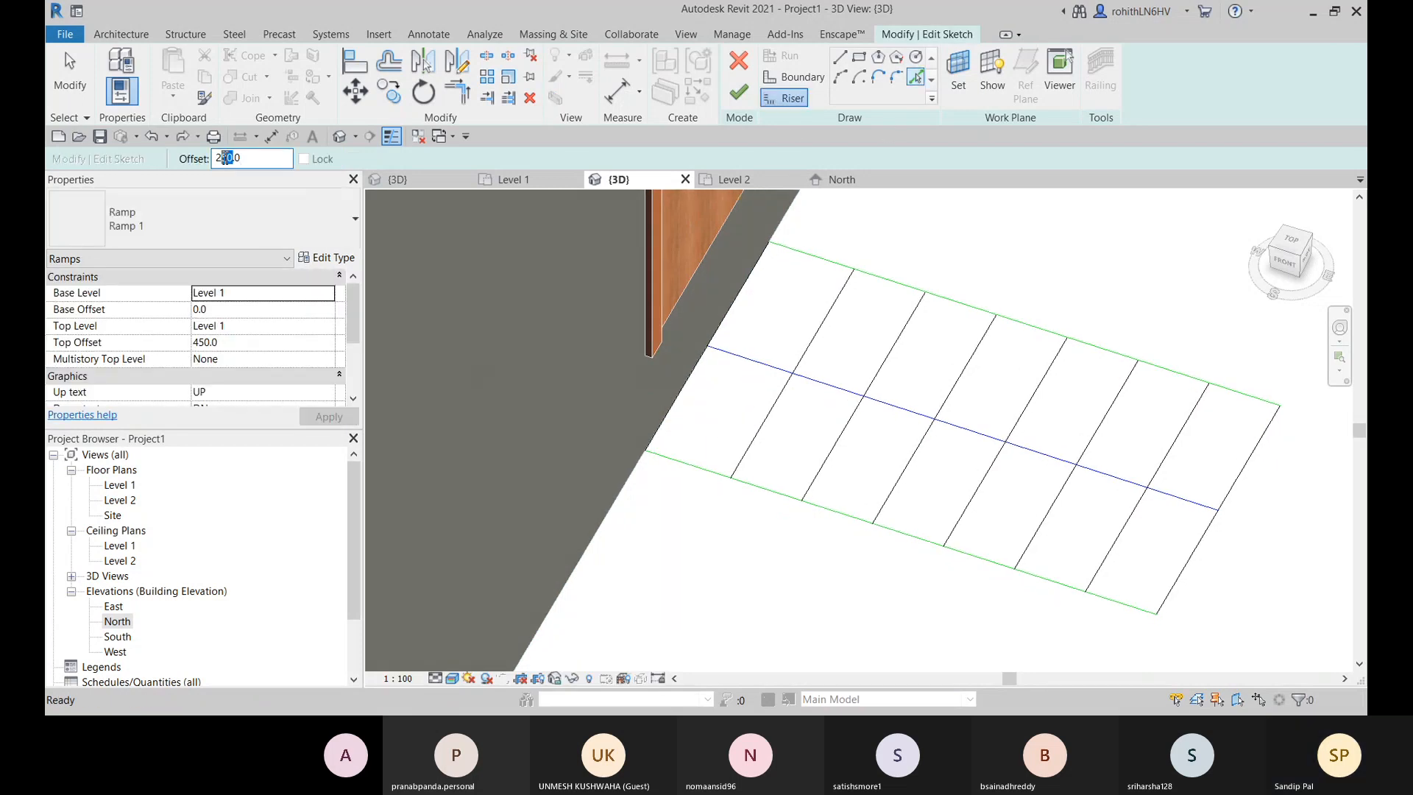
left_click(762, 425)
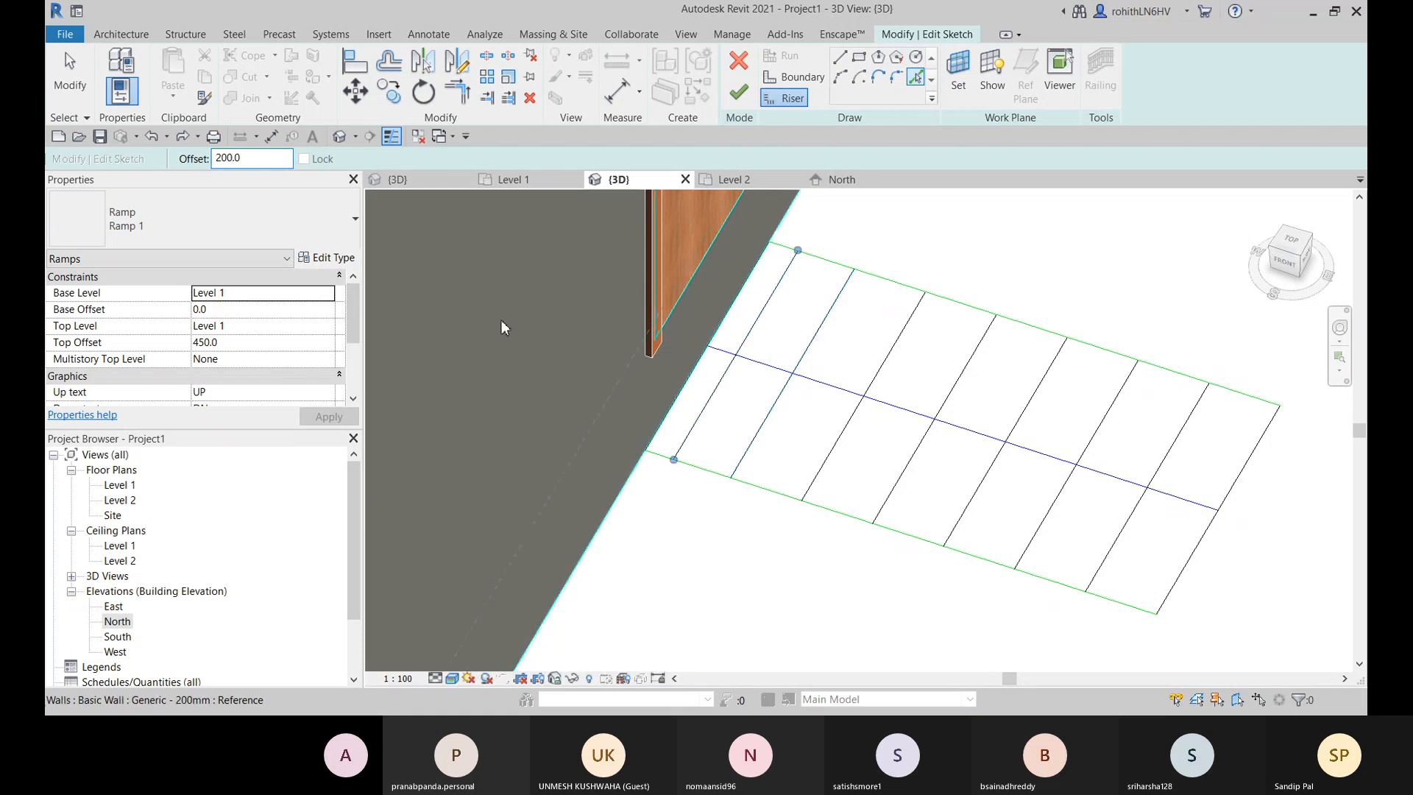
left_click(741, 94)
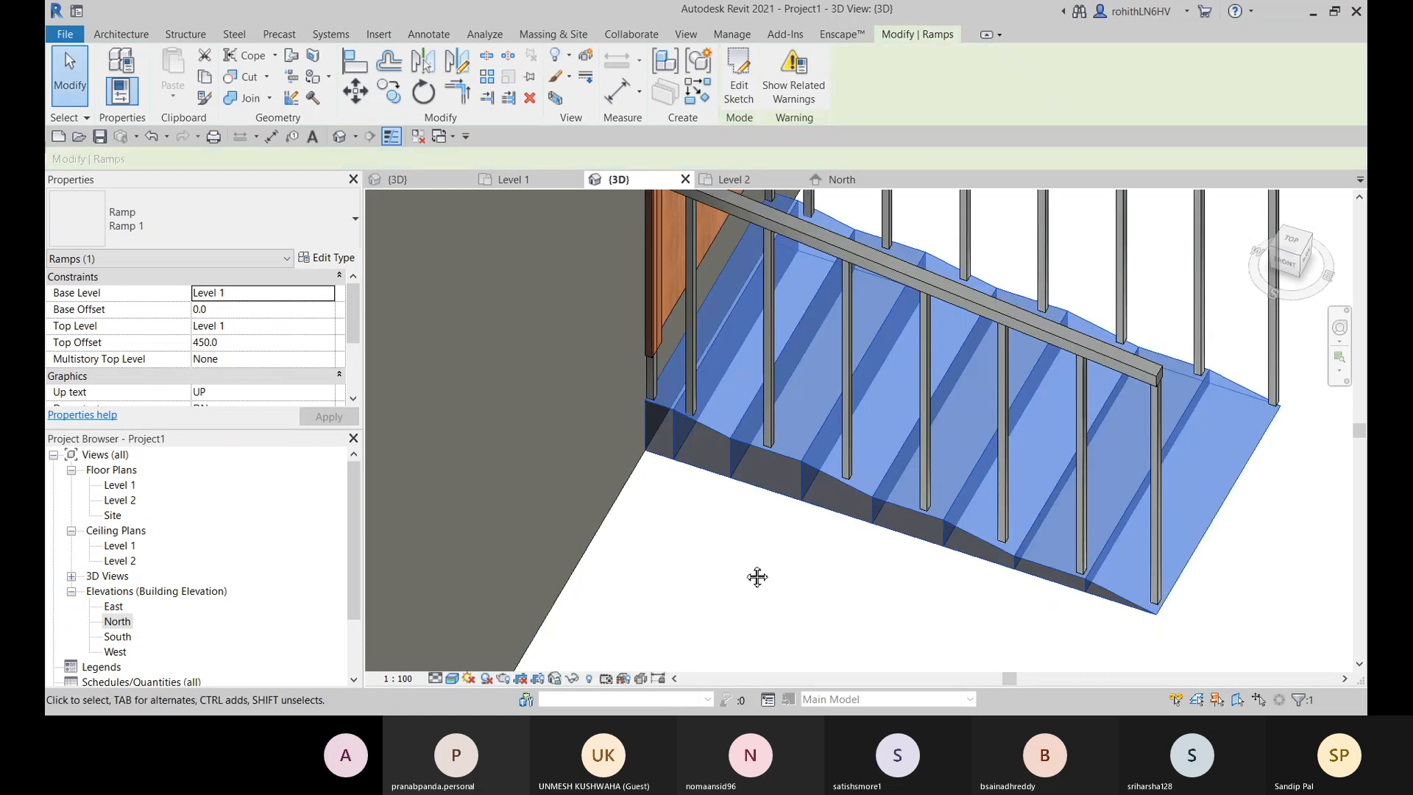
left_click(732, 581)
middle_click_drag(731, 580, 696, 521, "shift")
mouse_move(630, 513)
middle_mouse_down("shift")
mouse_move(665, 494)
mouse_move(770, 542)
mouse_move(751, 530)
middle_mouse_up("shift")
Step: Select the ramp and review its type properties without changing them
left_click(712, 505)
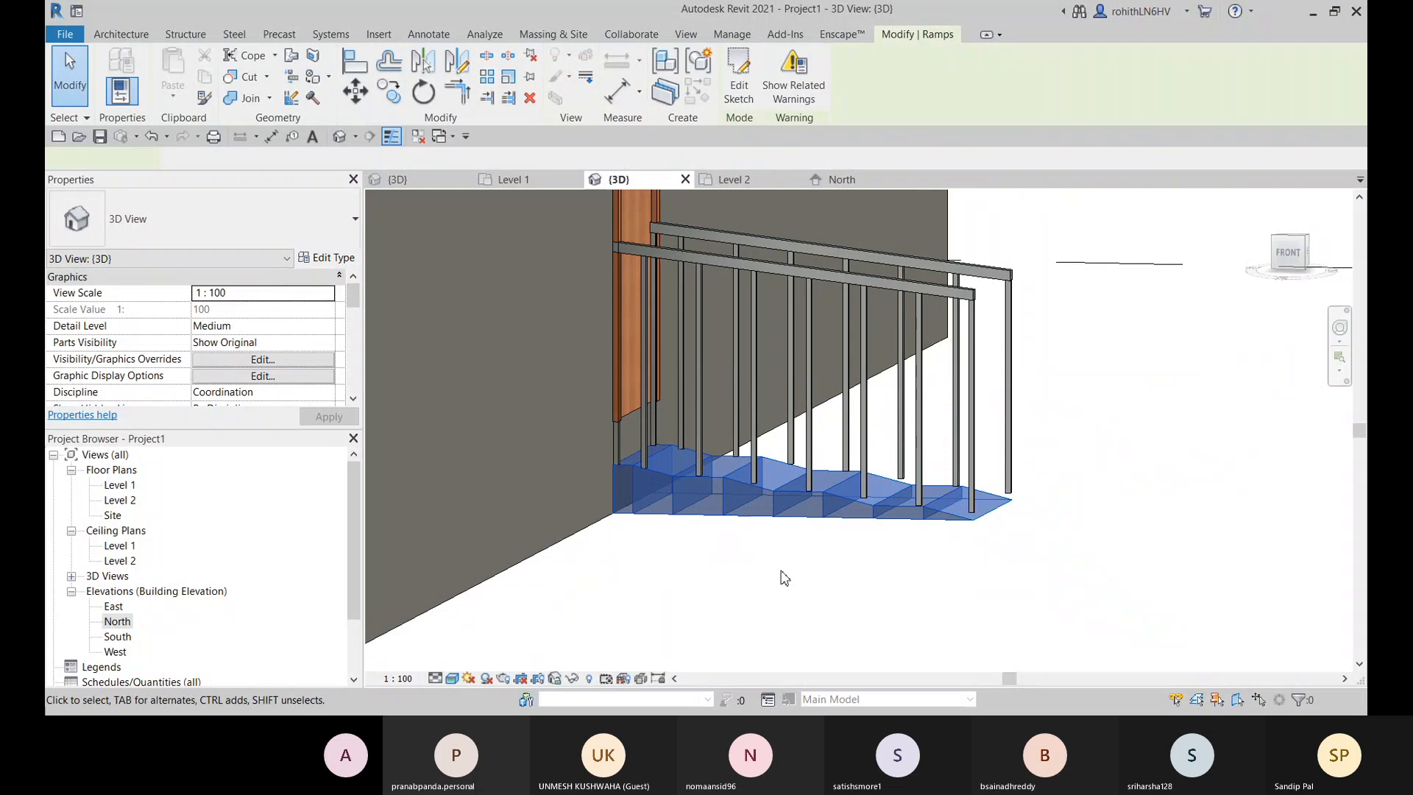
middle_click_drag(808, 585, 1015, 581)
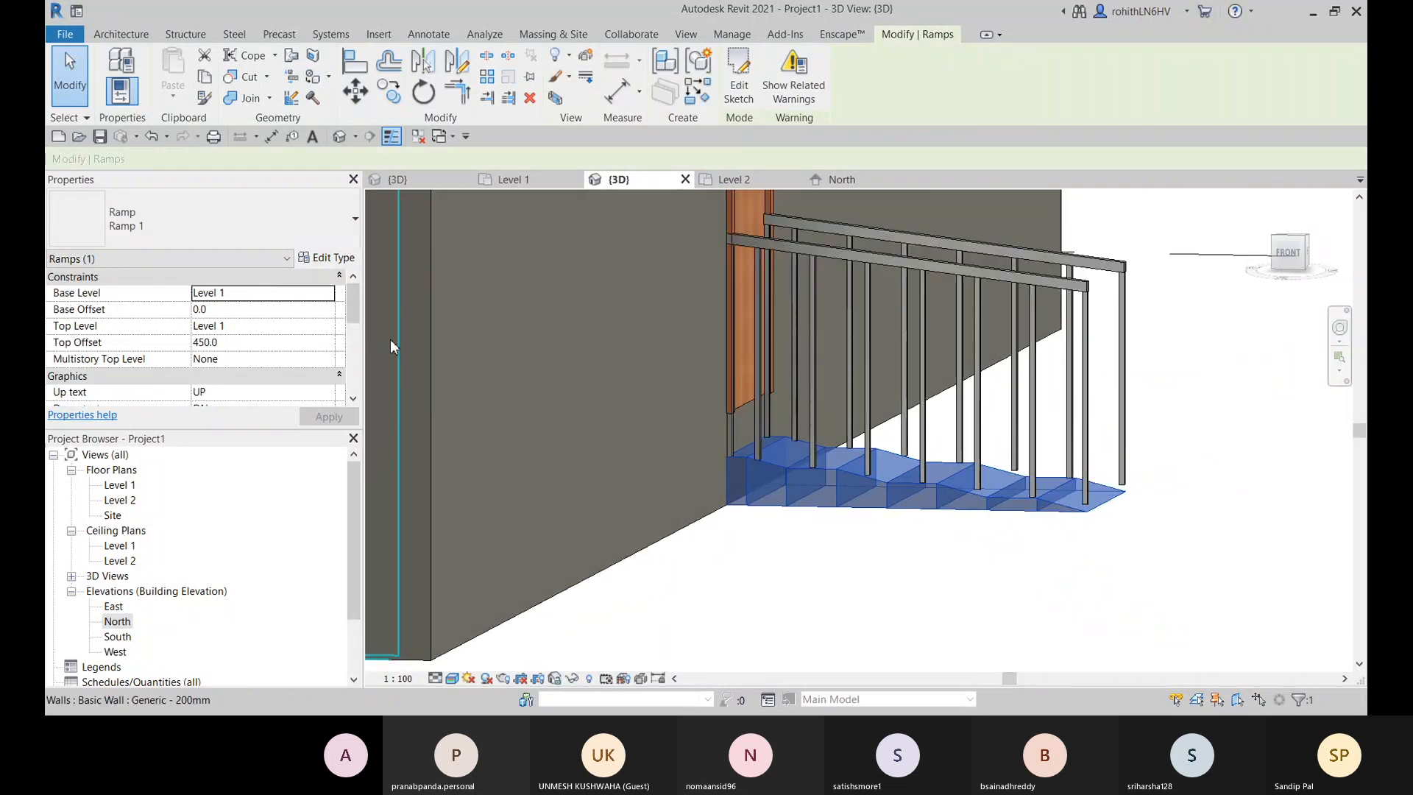
left_click(335, 262)
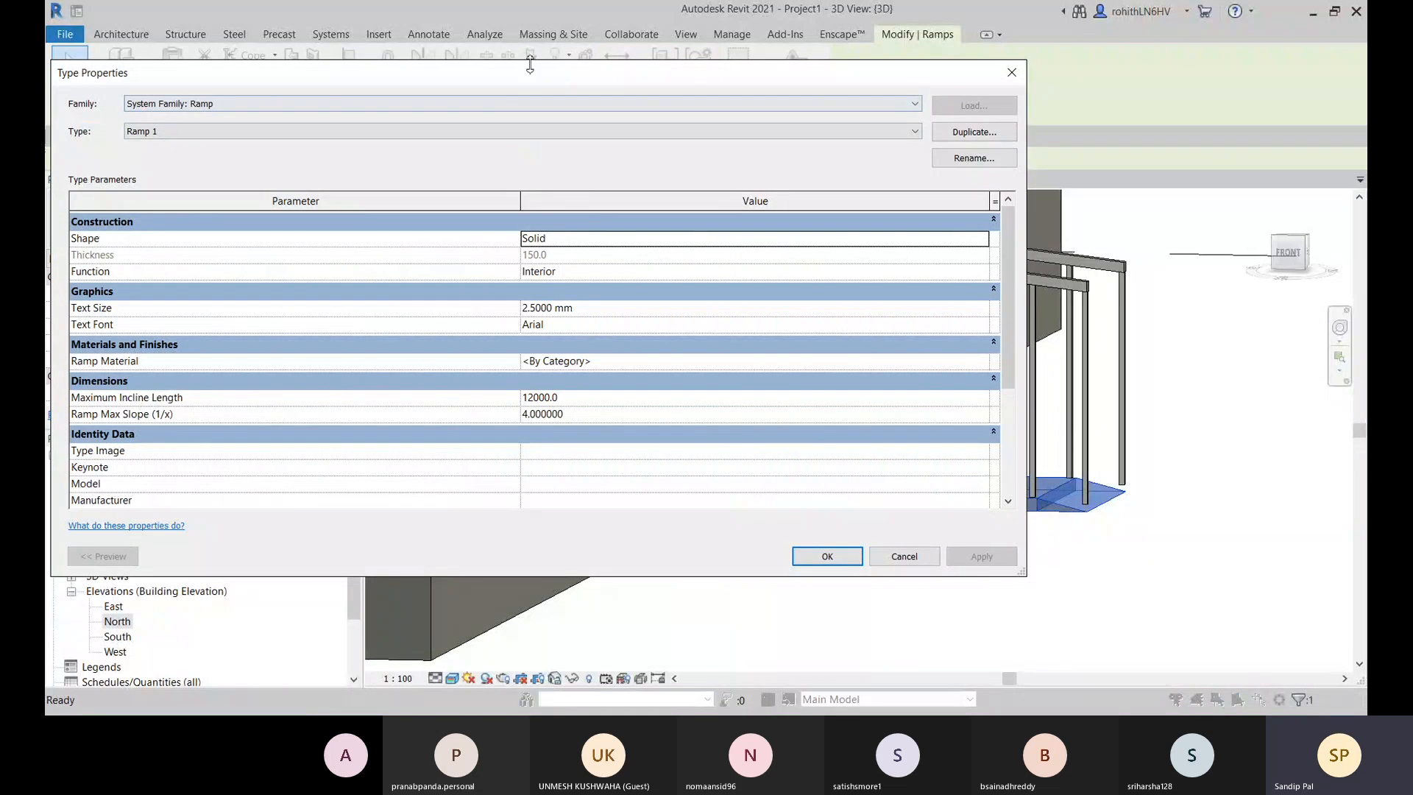
left_click_drag(528, 80, 180, 72)
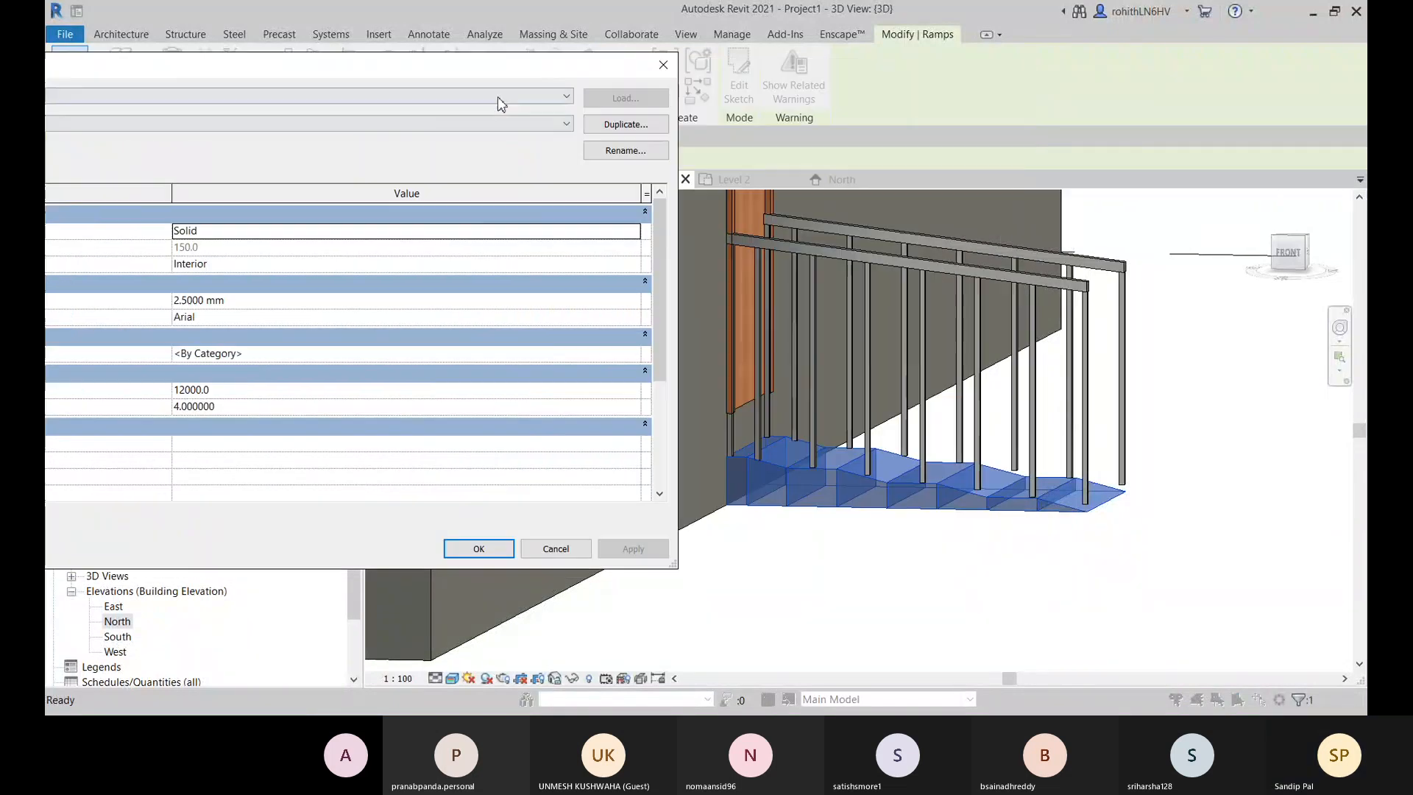
key("Escape")
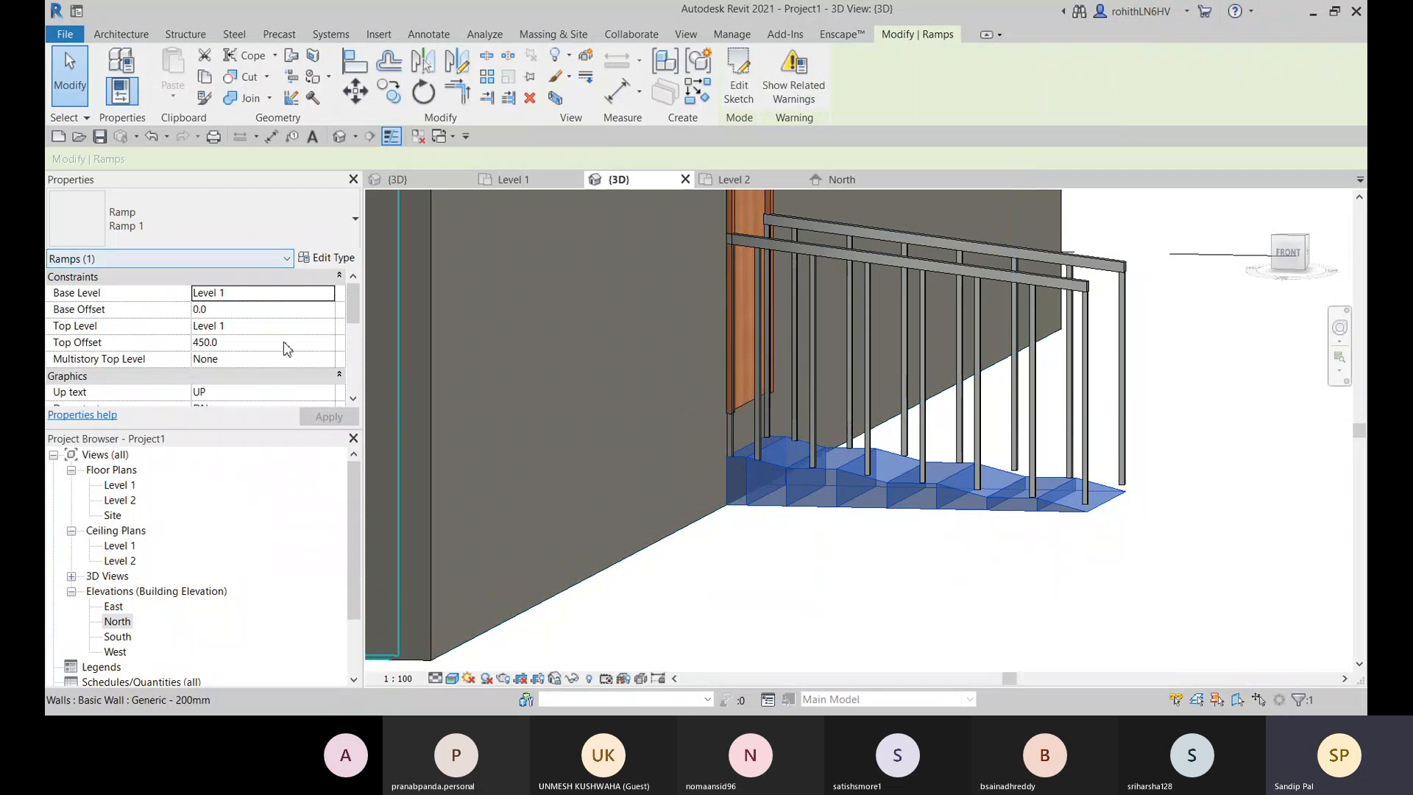
Step: Measure the ramp's height at the wall in the North elevation
left_click(860, 183)
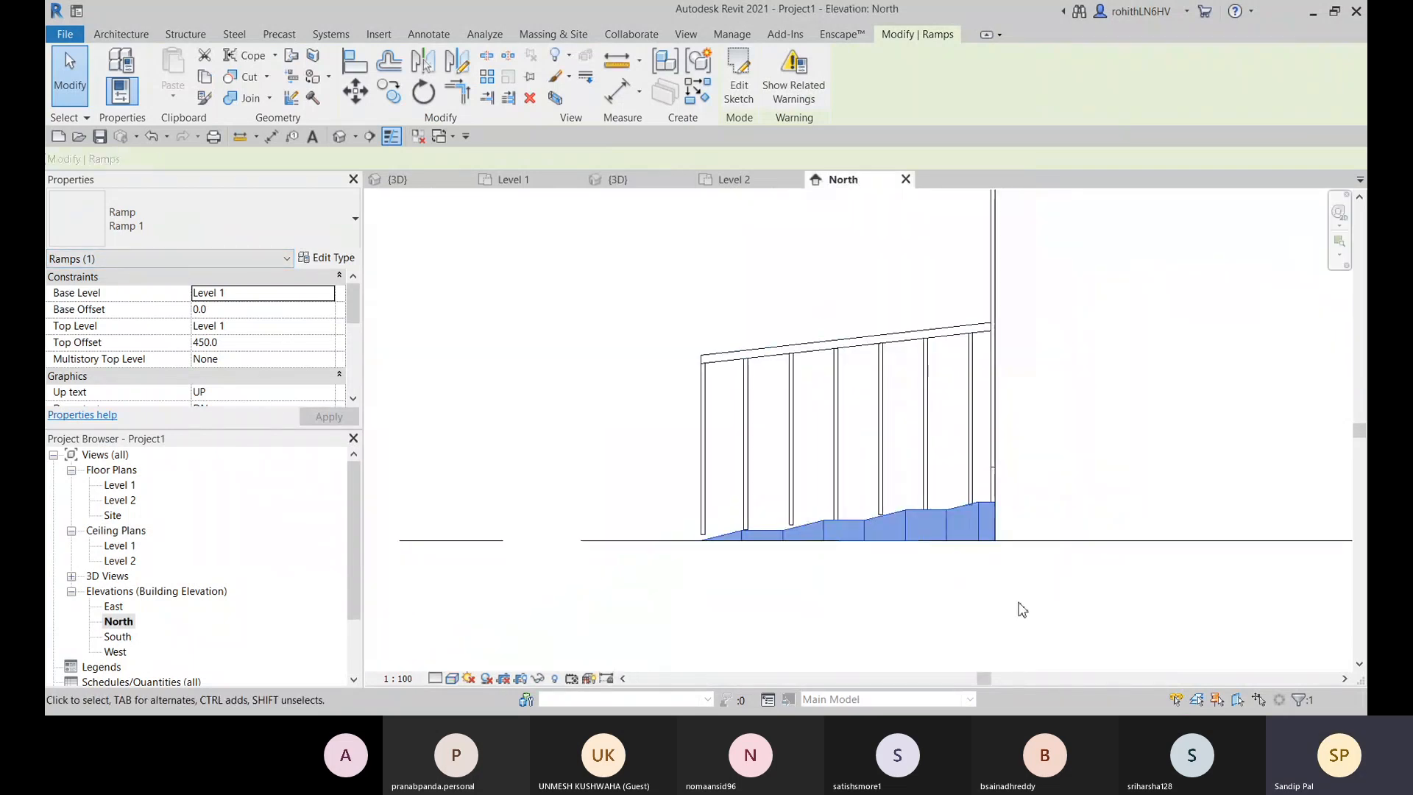
scroll(1012, 559, "up", 4)
scroll(996, 549, "up", 2)
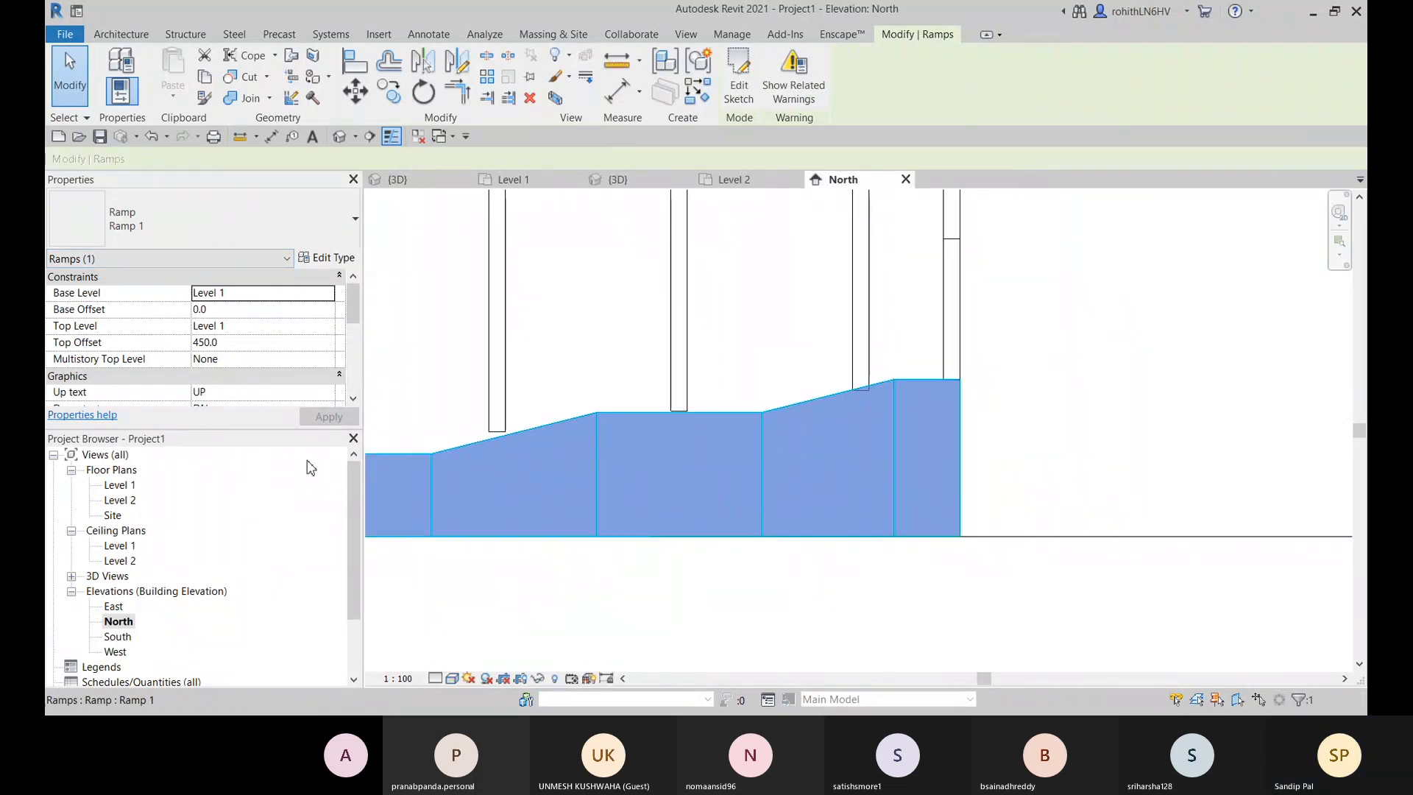
left_click(621, 65)
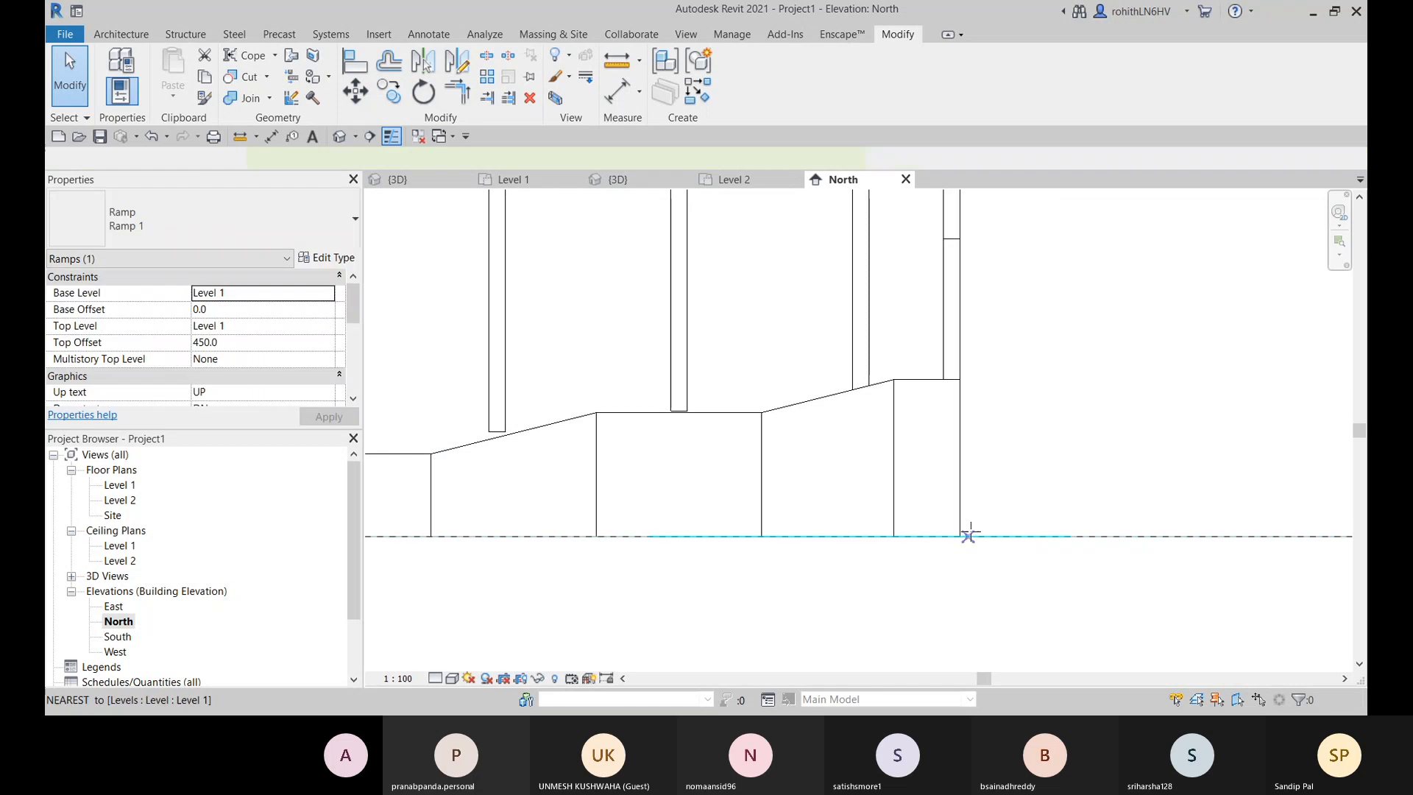
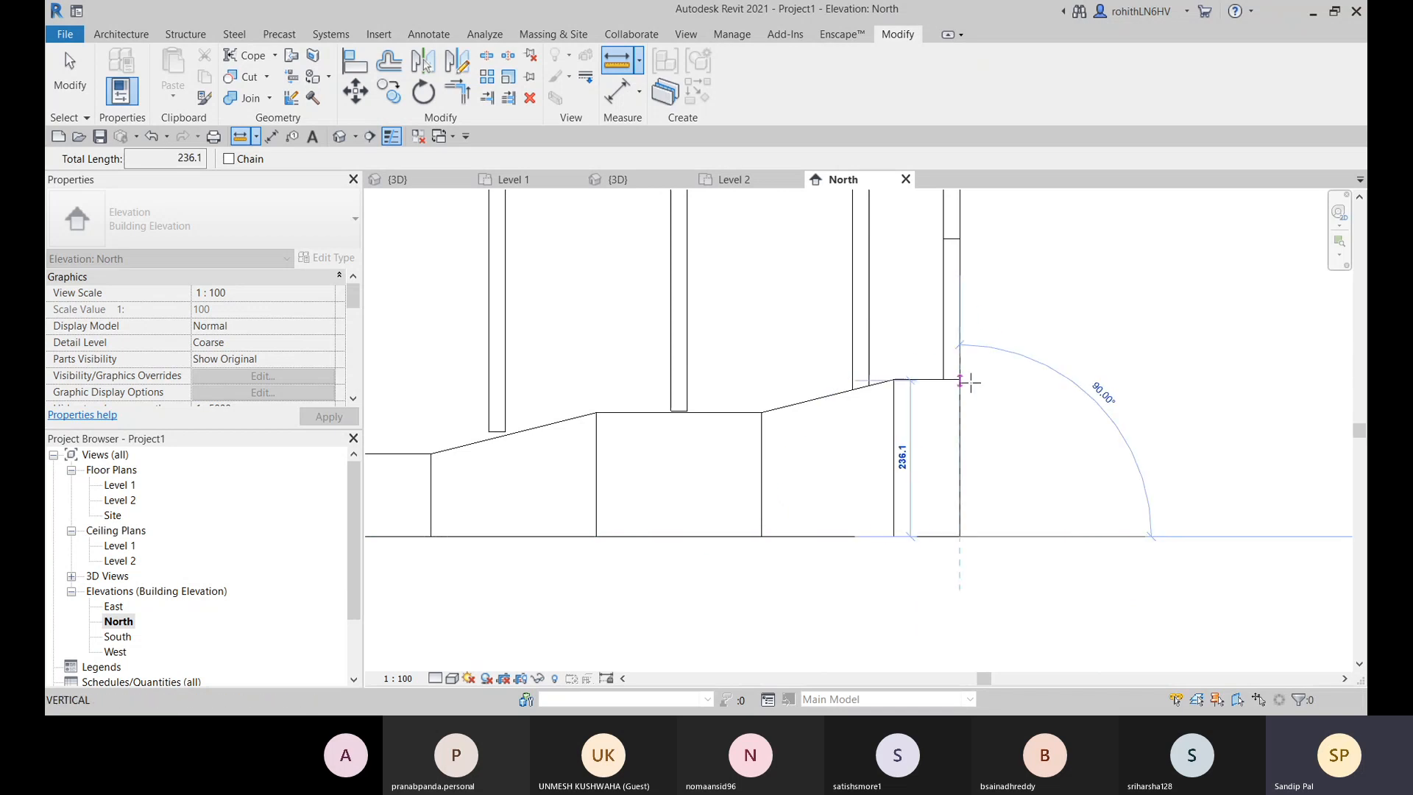
right_click(1016, 286)
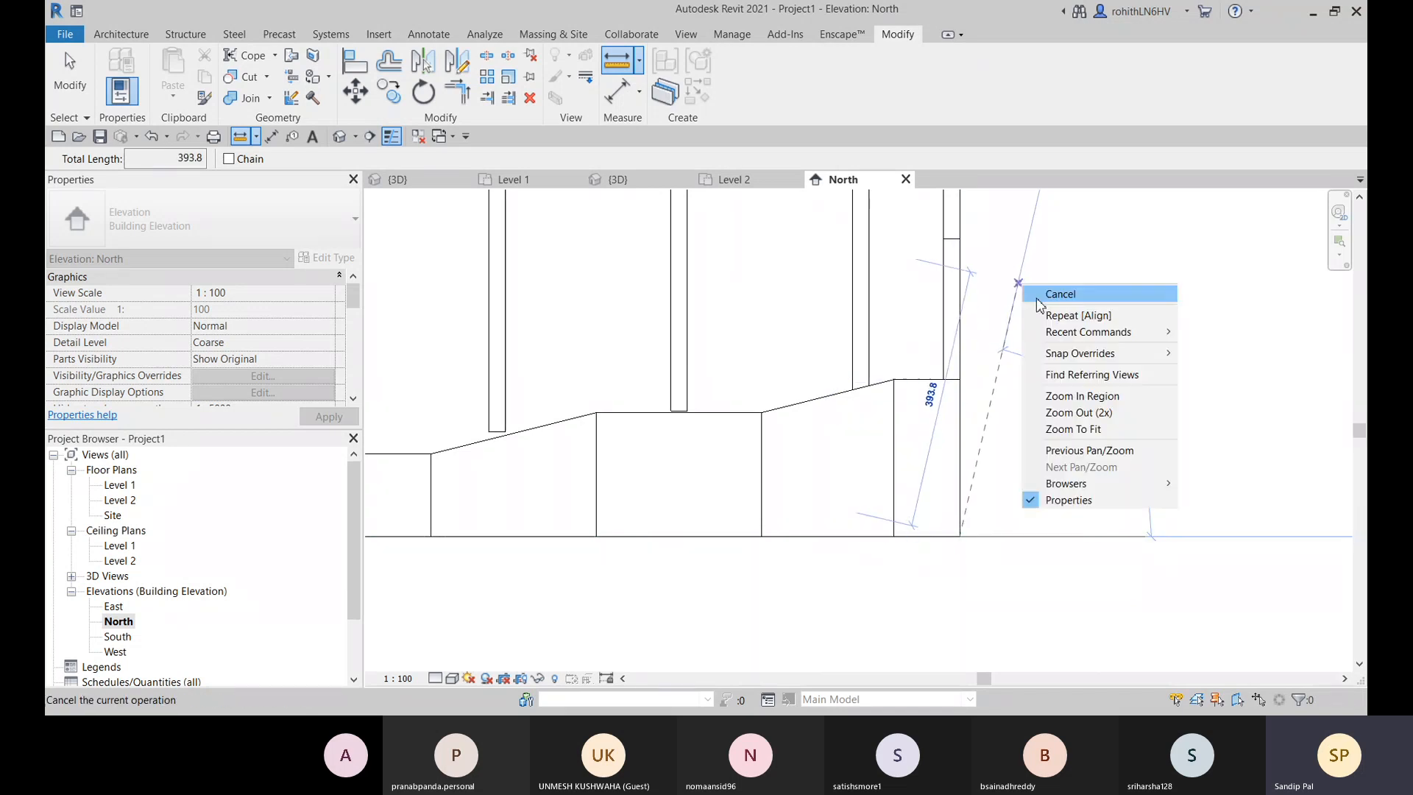
left_click(1042, 294)
scroll(906, 494, "down", 4)
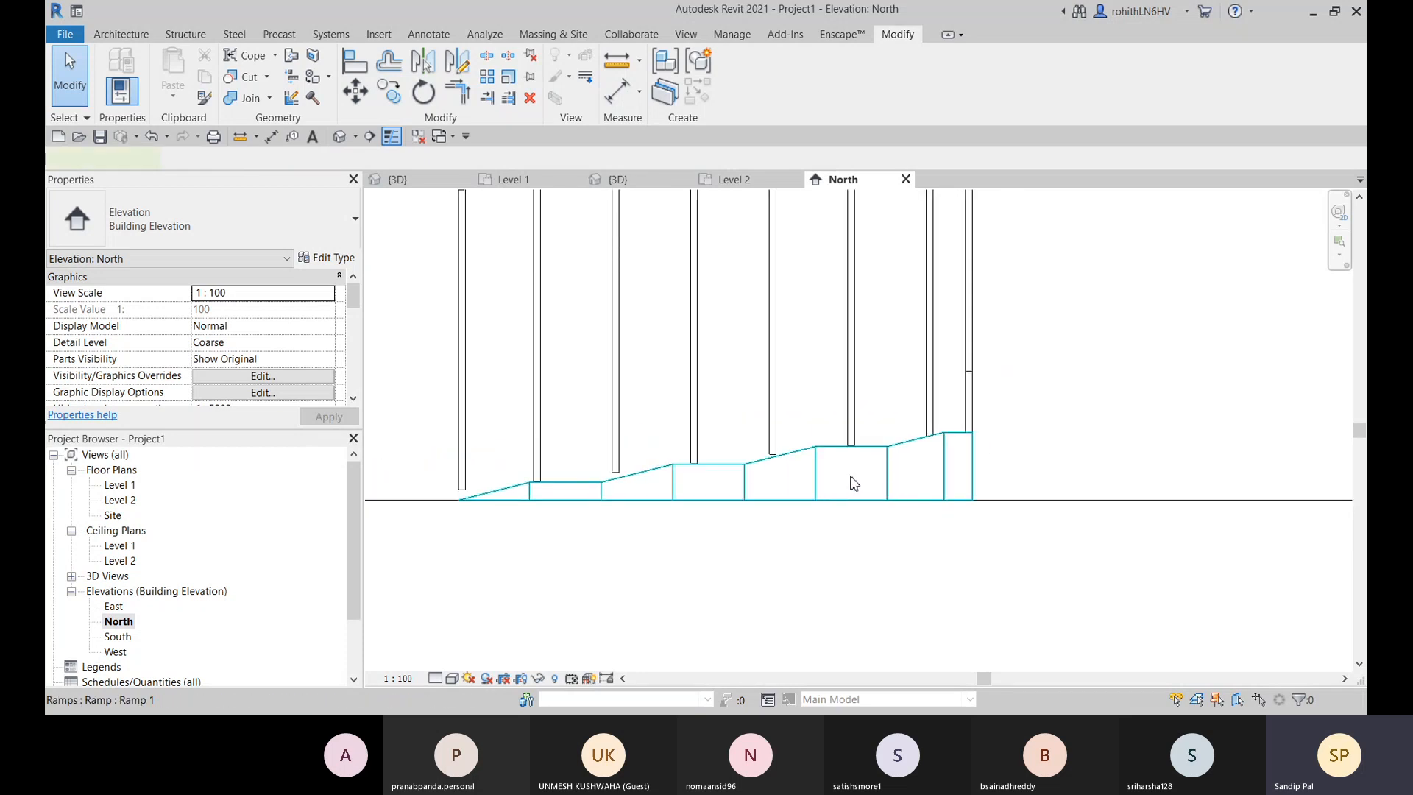
Step: Set the ramp type's Ramp Max Slope (1/x) to 9
left_click(854, 483)
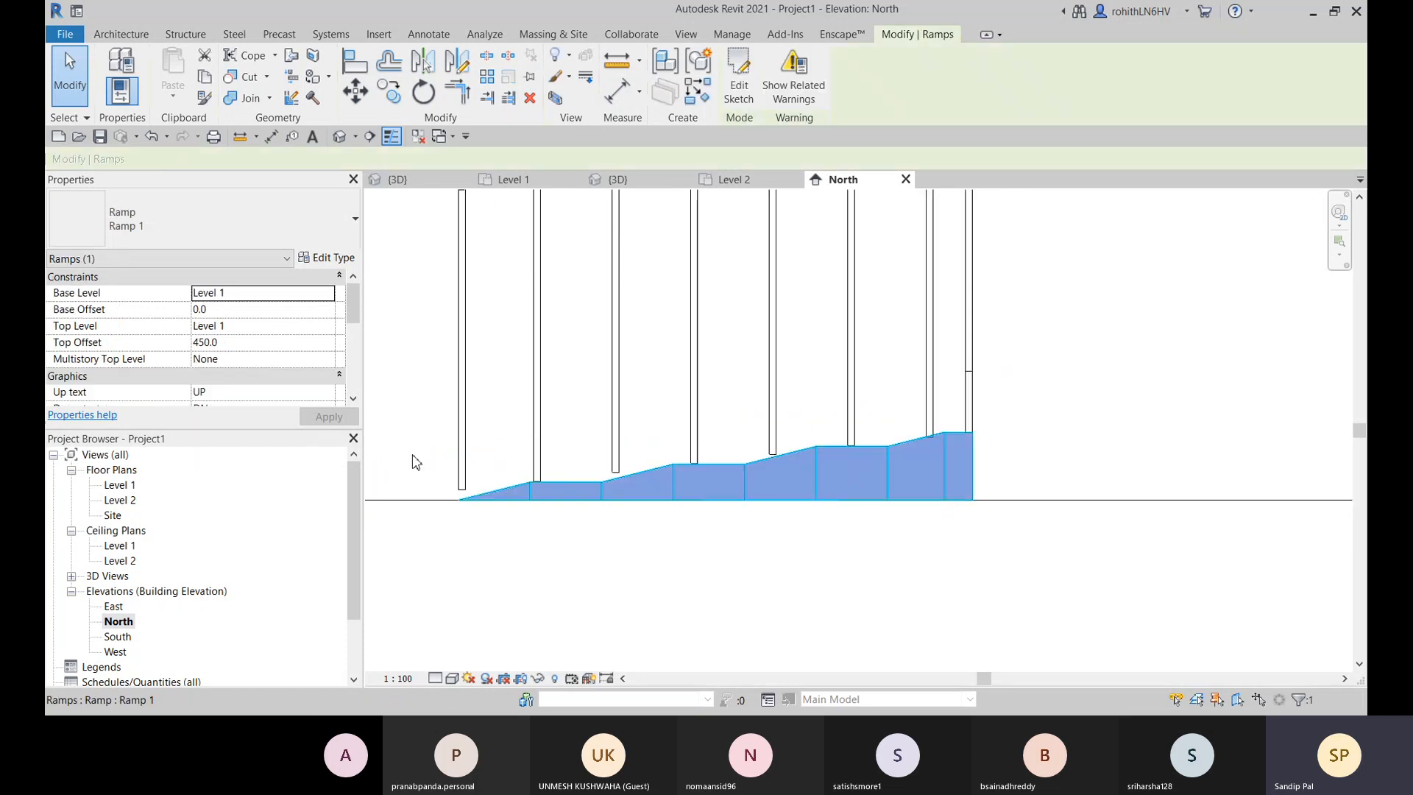
left_click(348, 260)
left_click(580, 407)
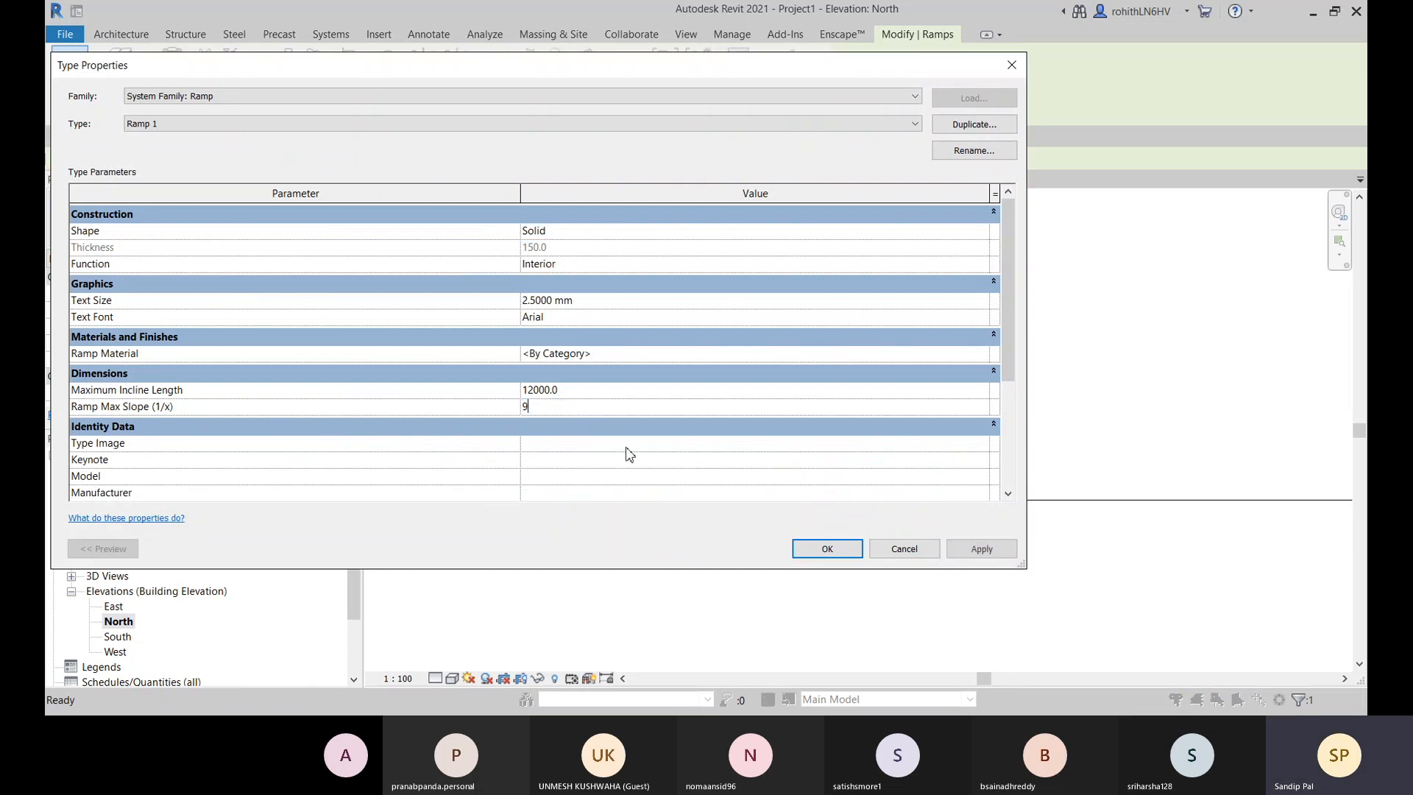
left_click(811, 552)
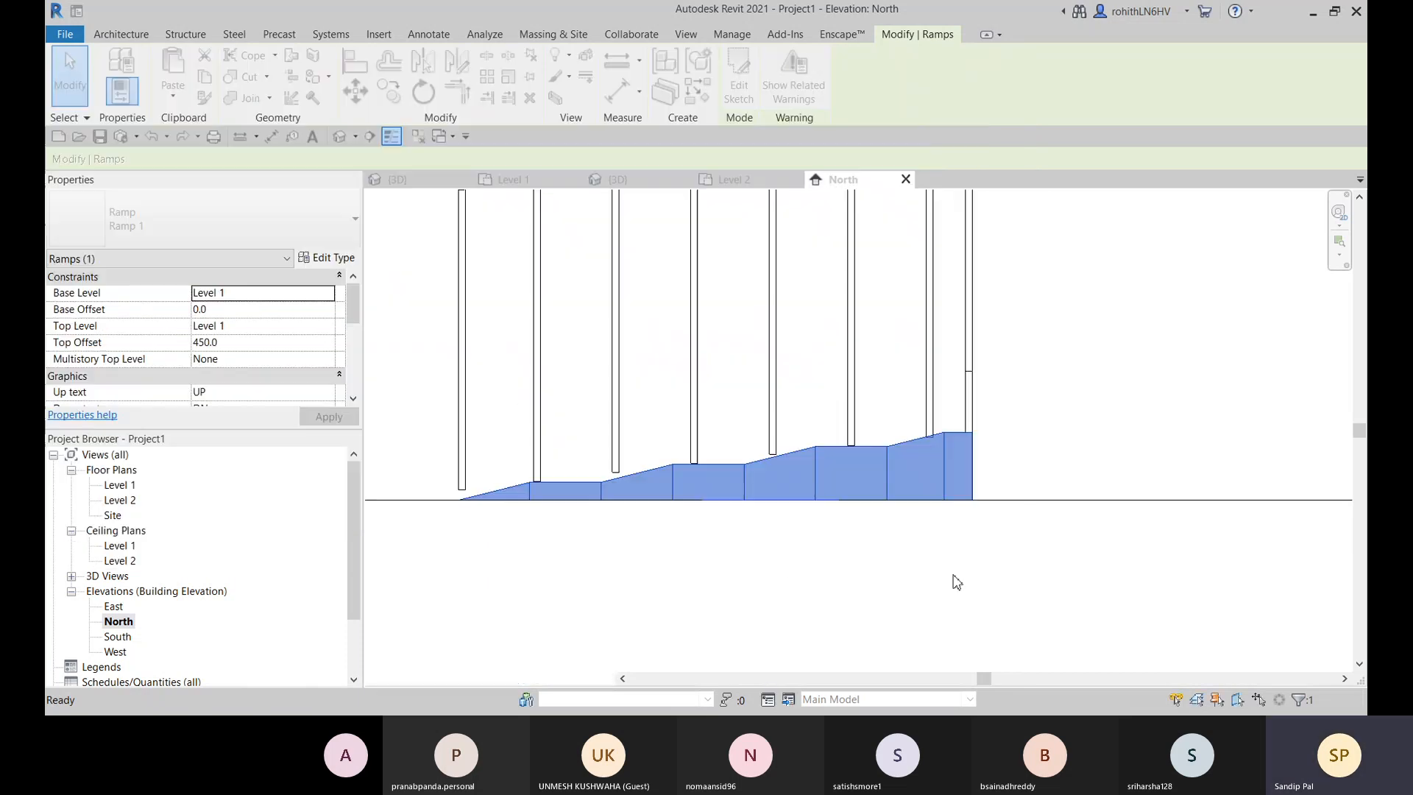
Step: Set the ramp type's Ramp Max Slope (1/x) to 2, apply it and deselect the ramp
left_click(326, 258)
left_click(597, 409)
double_click(596, 407)
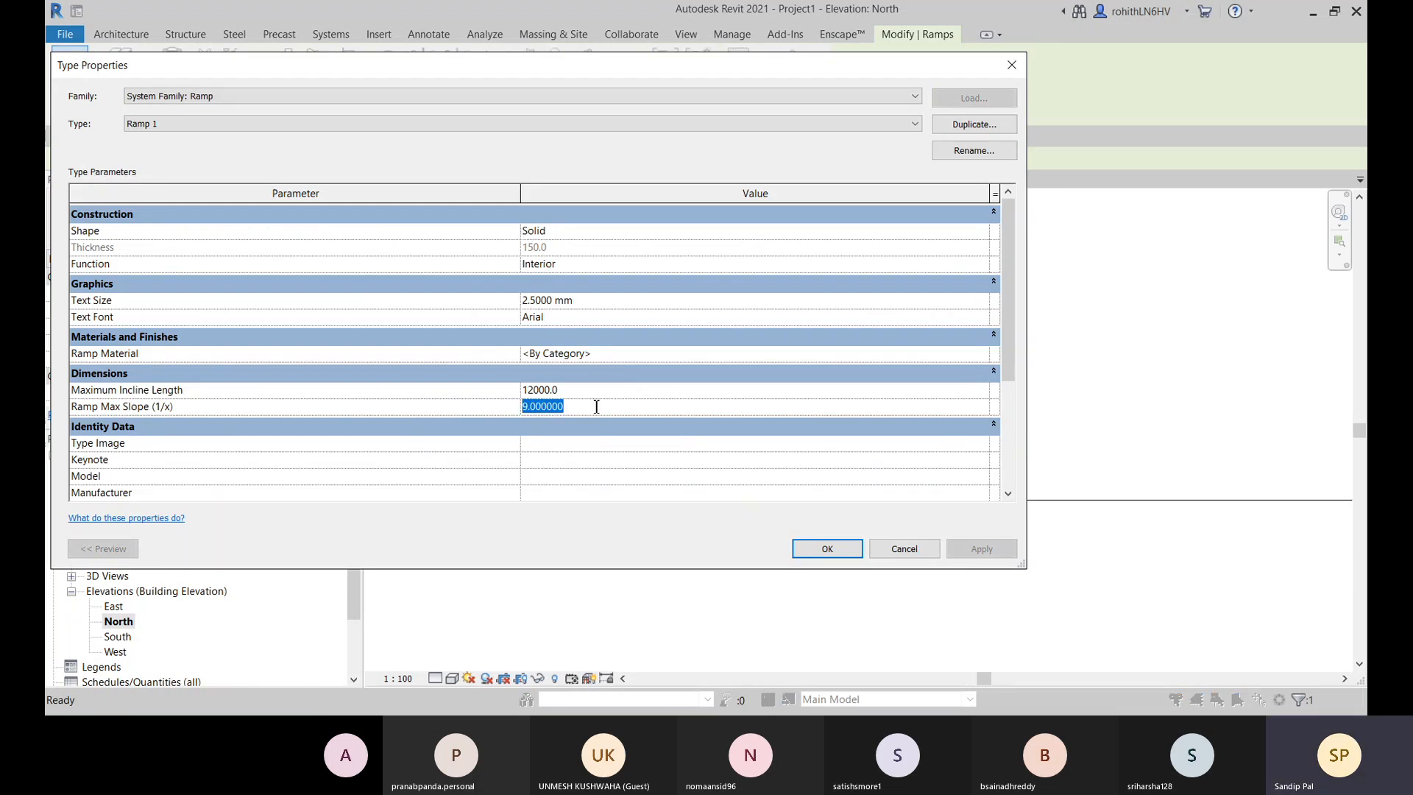
type("2")
left_click(956, 550)
left_click(827, 550)
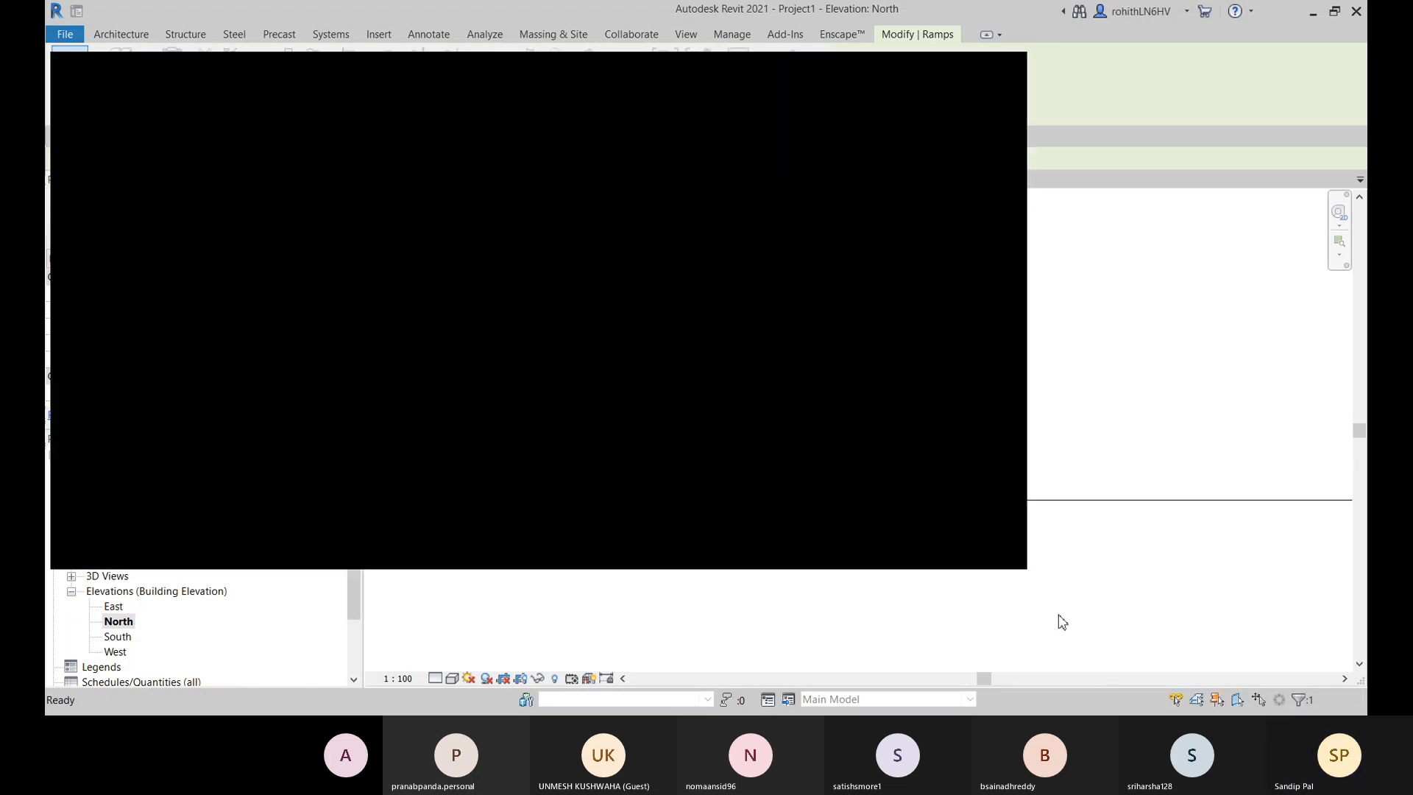
left_click(941, 588)
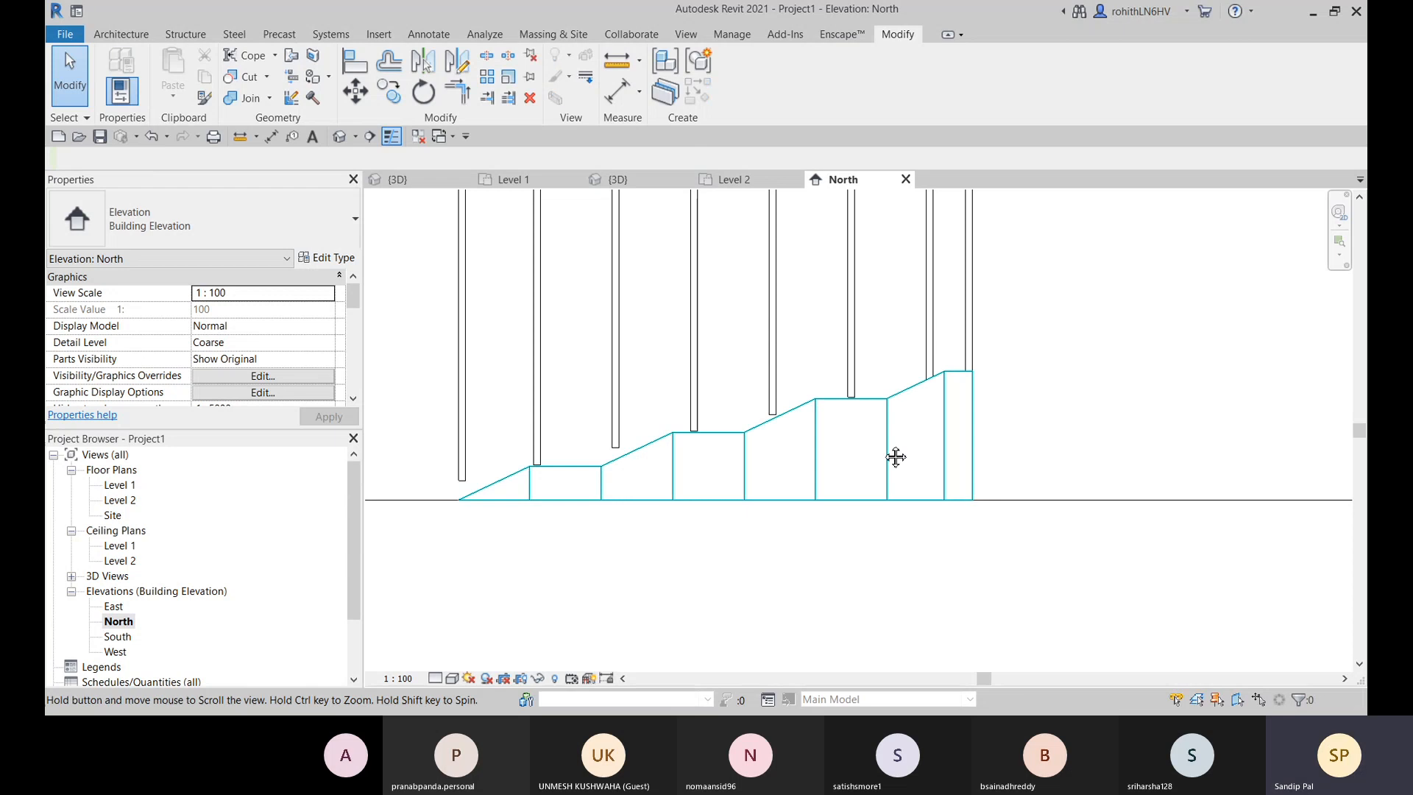
middle_click_drag(895, 461, 860, 465)
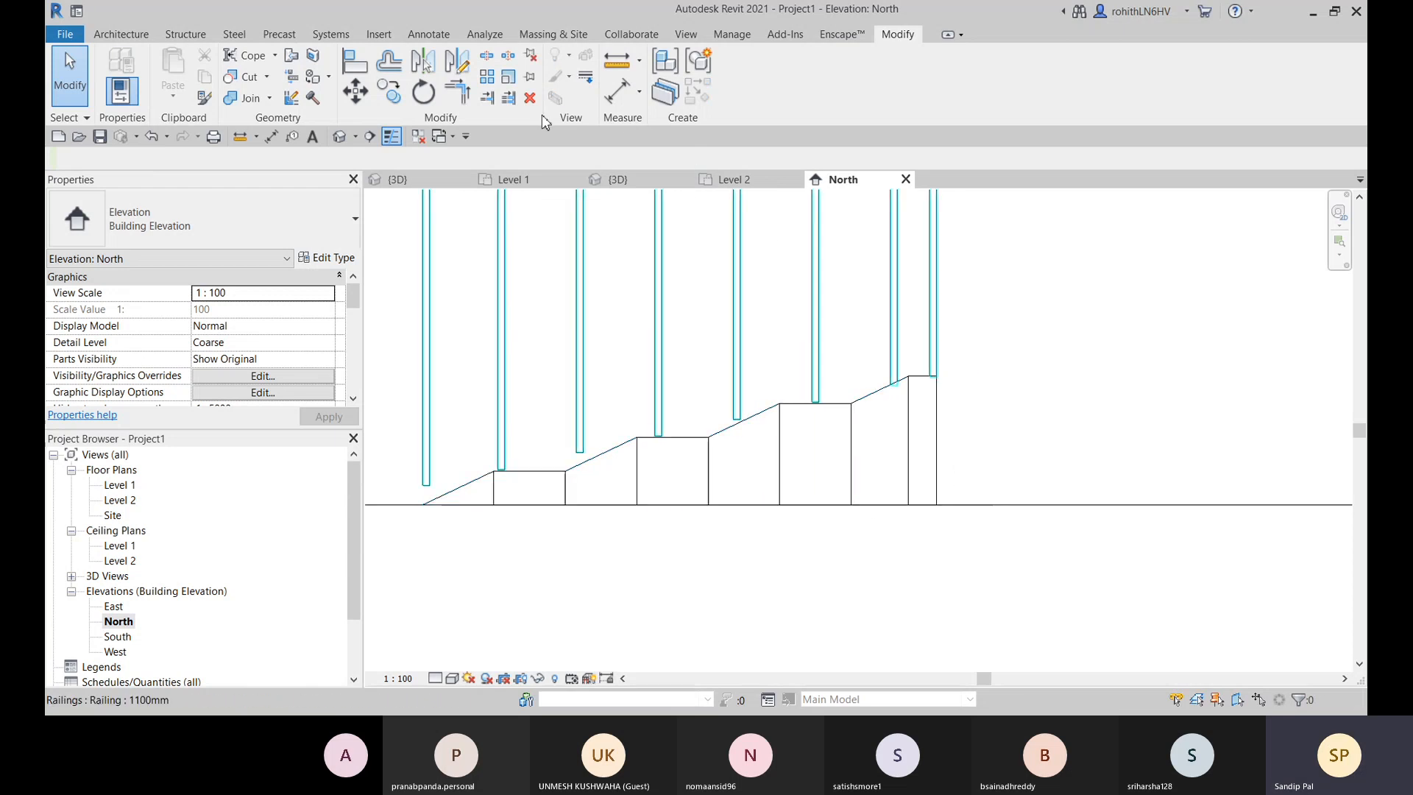
Step: Recheck the ramp's height at the wall in the North elevation by measuring from Level 1 to its top landing
left_click(617, 60)
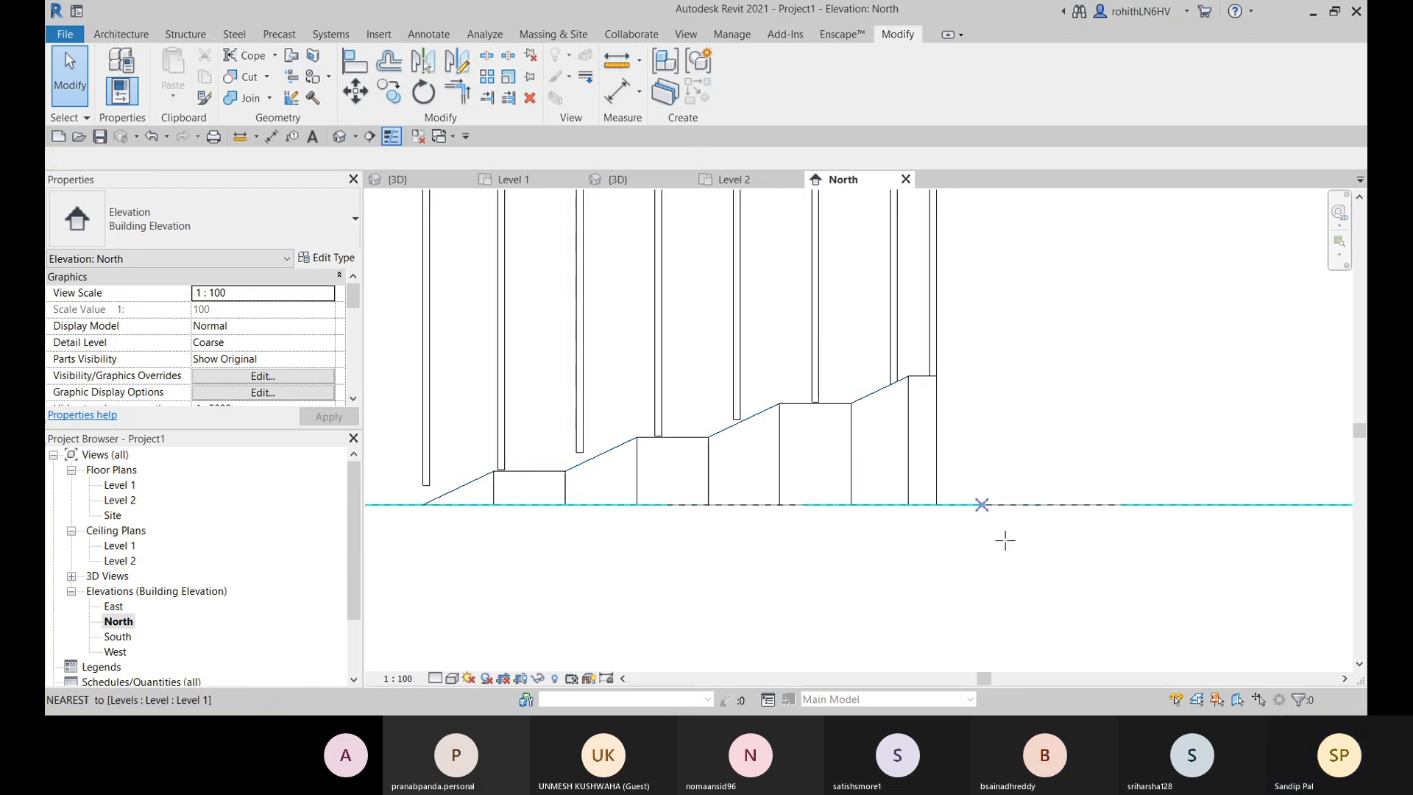
left_click(935, 505)
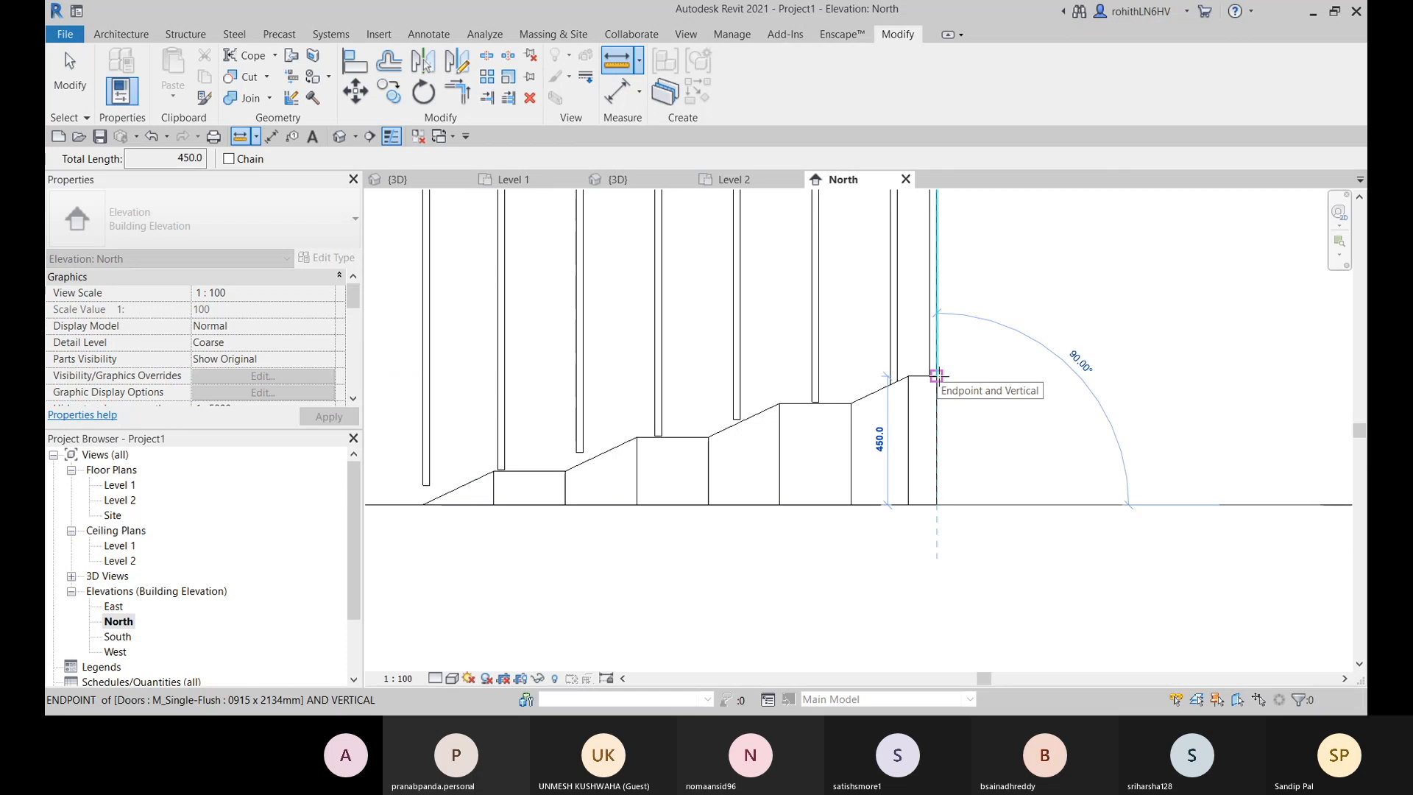
left_click(935, 375)
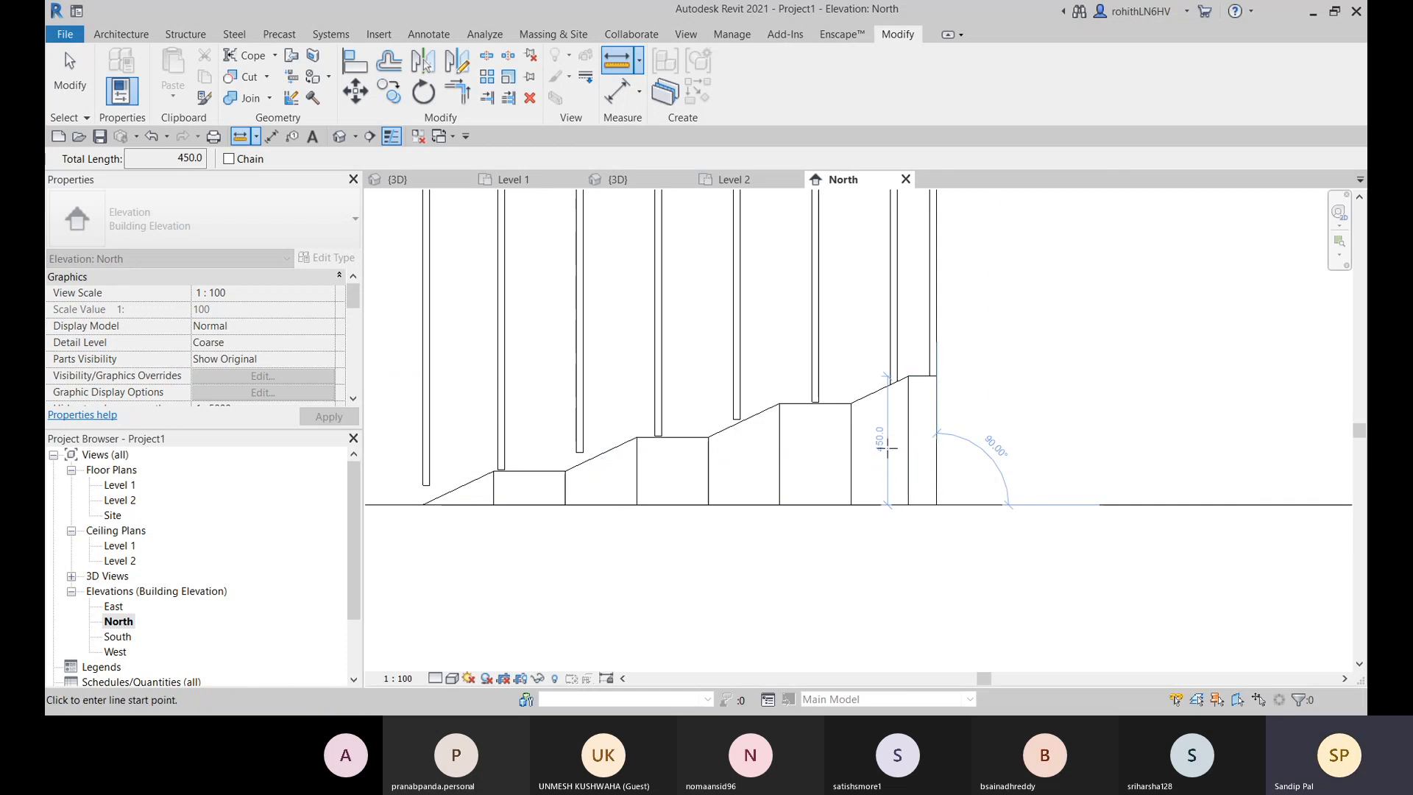
key("Escape")
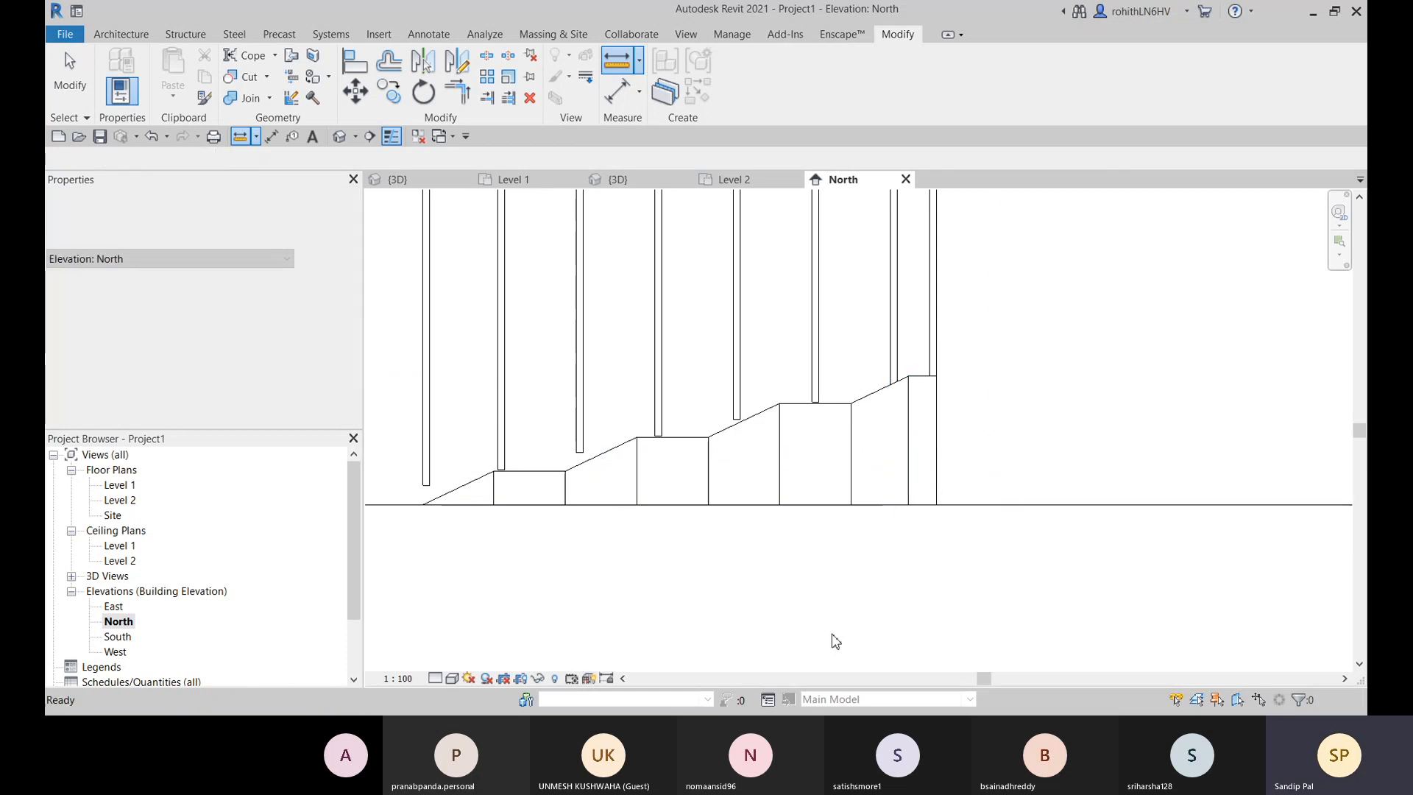
key("Escape")
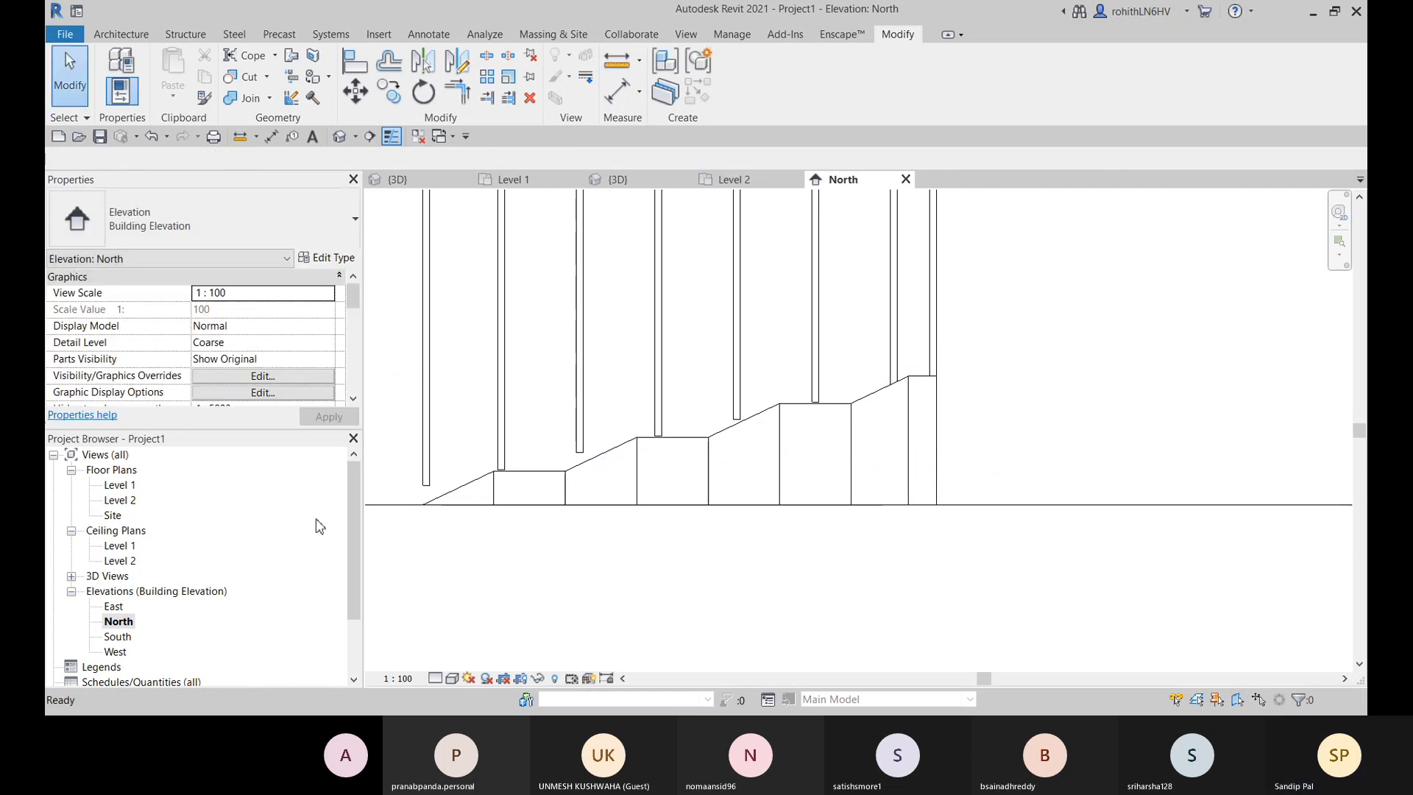
Step: Examine the ramp with its railings and the whole building in the 3D view
left_click(733, 185)
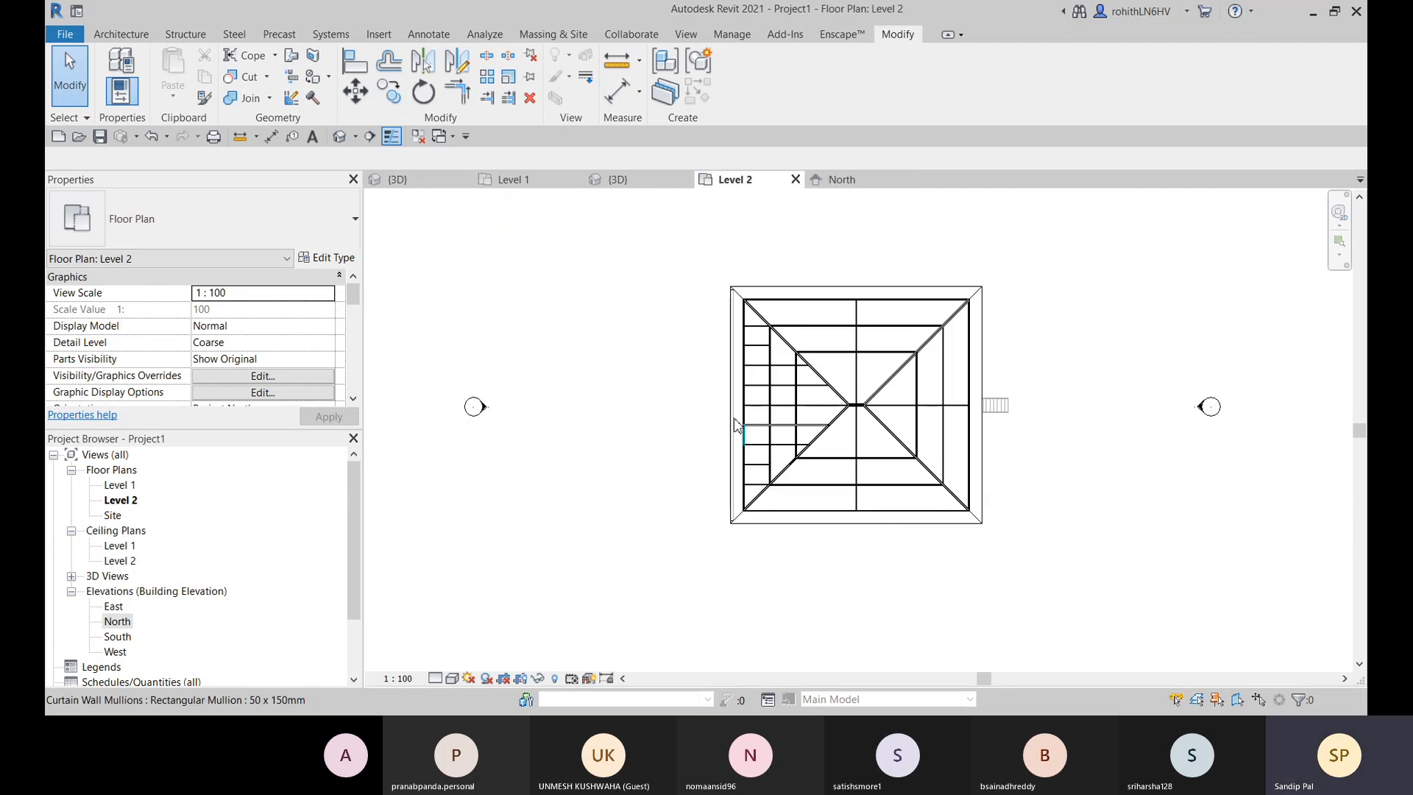
left_click(859, 178)
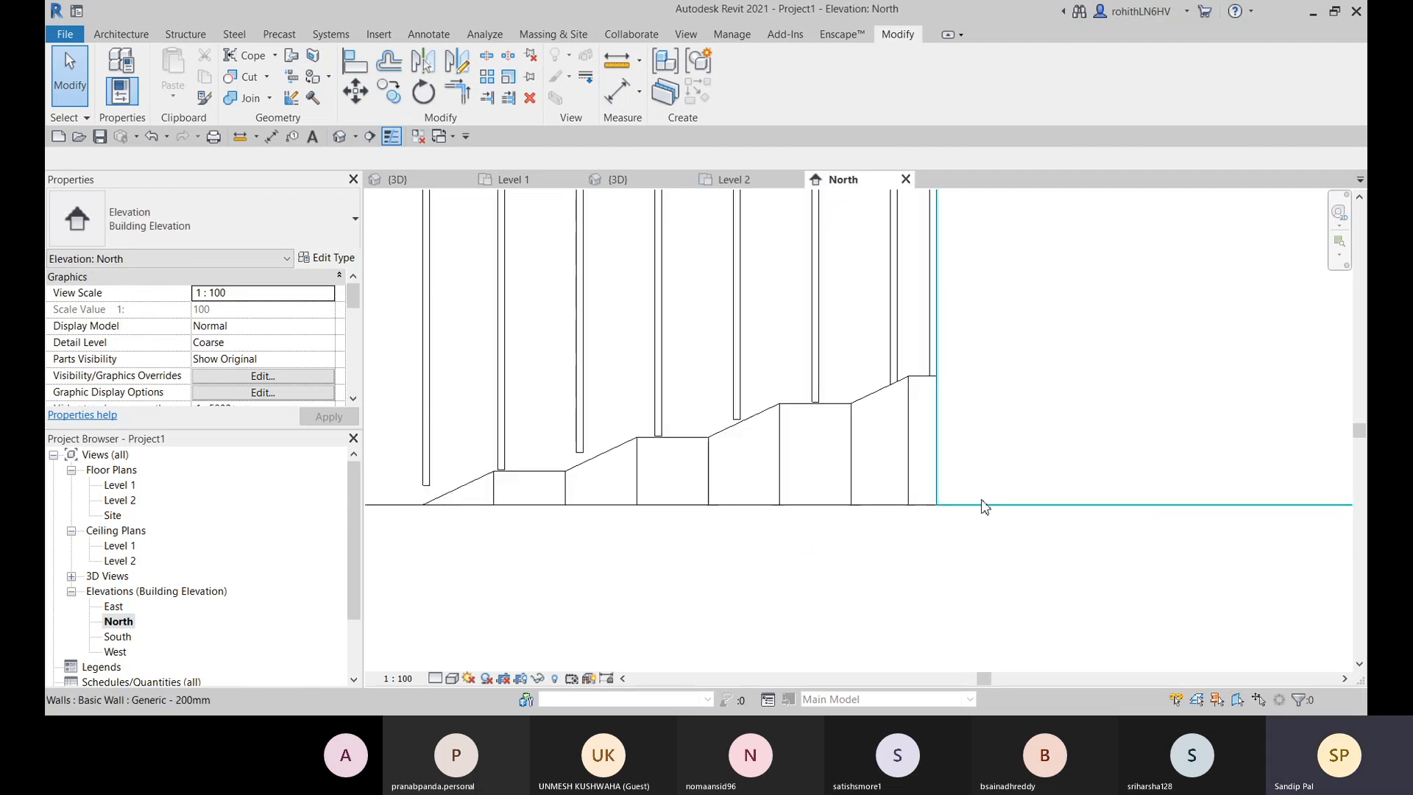
left_click(672, 179)
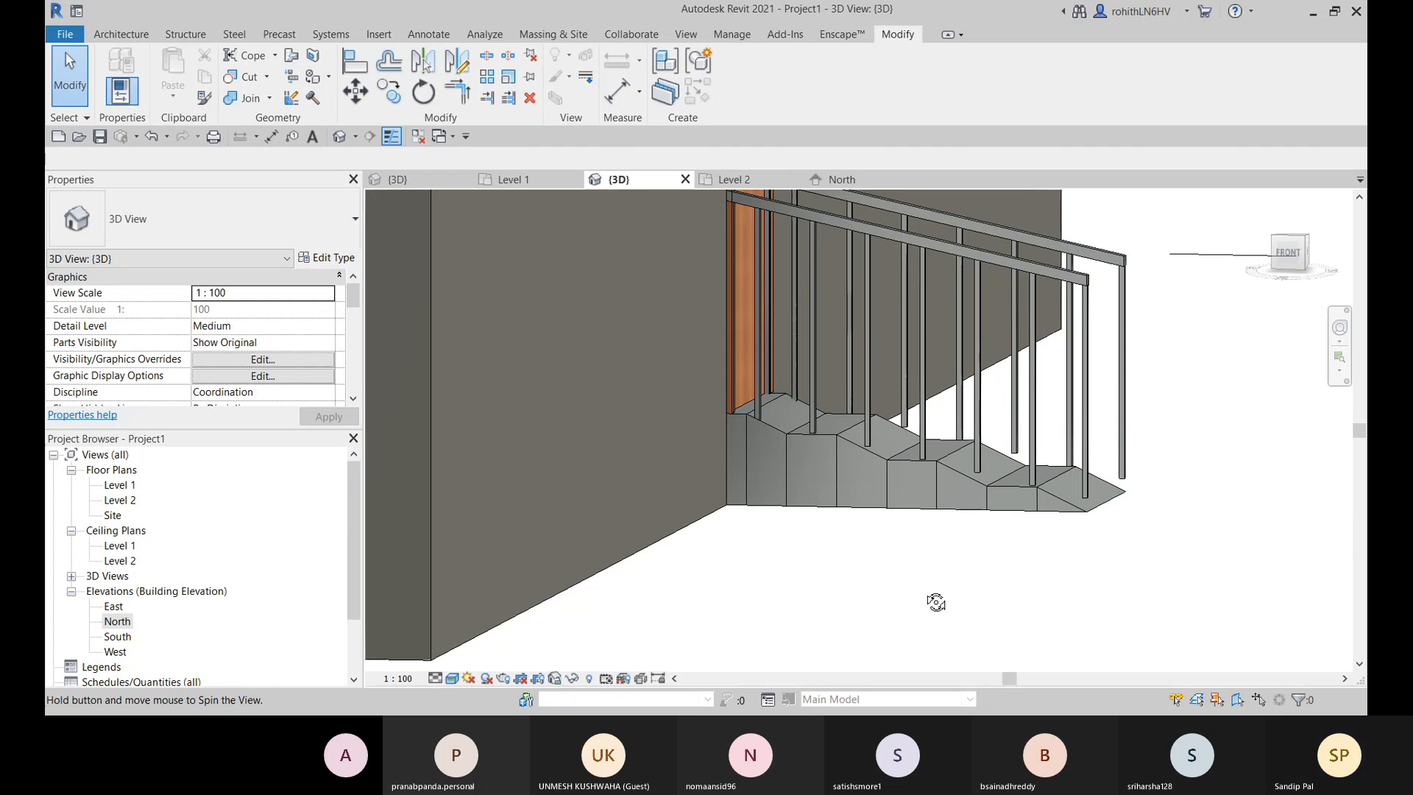
middle_click_drag(934, 600, 866, 679, "shift")
scroll(881, 610, "down", 3)
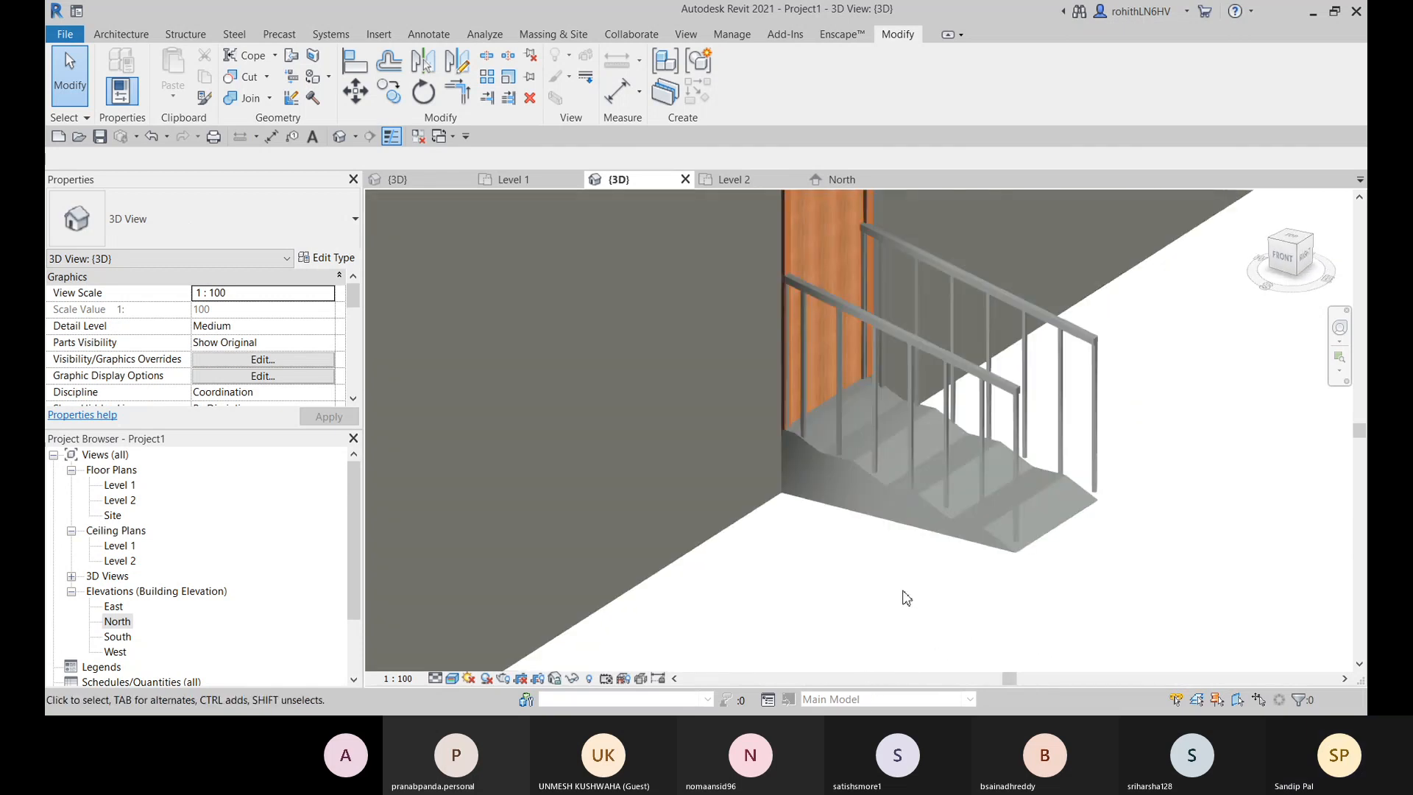
middle_click_drag(915, 577, 813, 627)
scroll(813, 628, "down", 5)
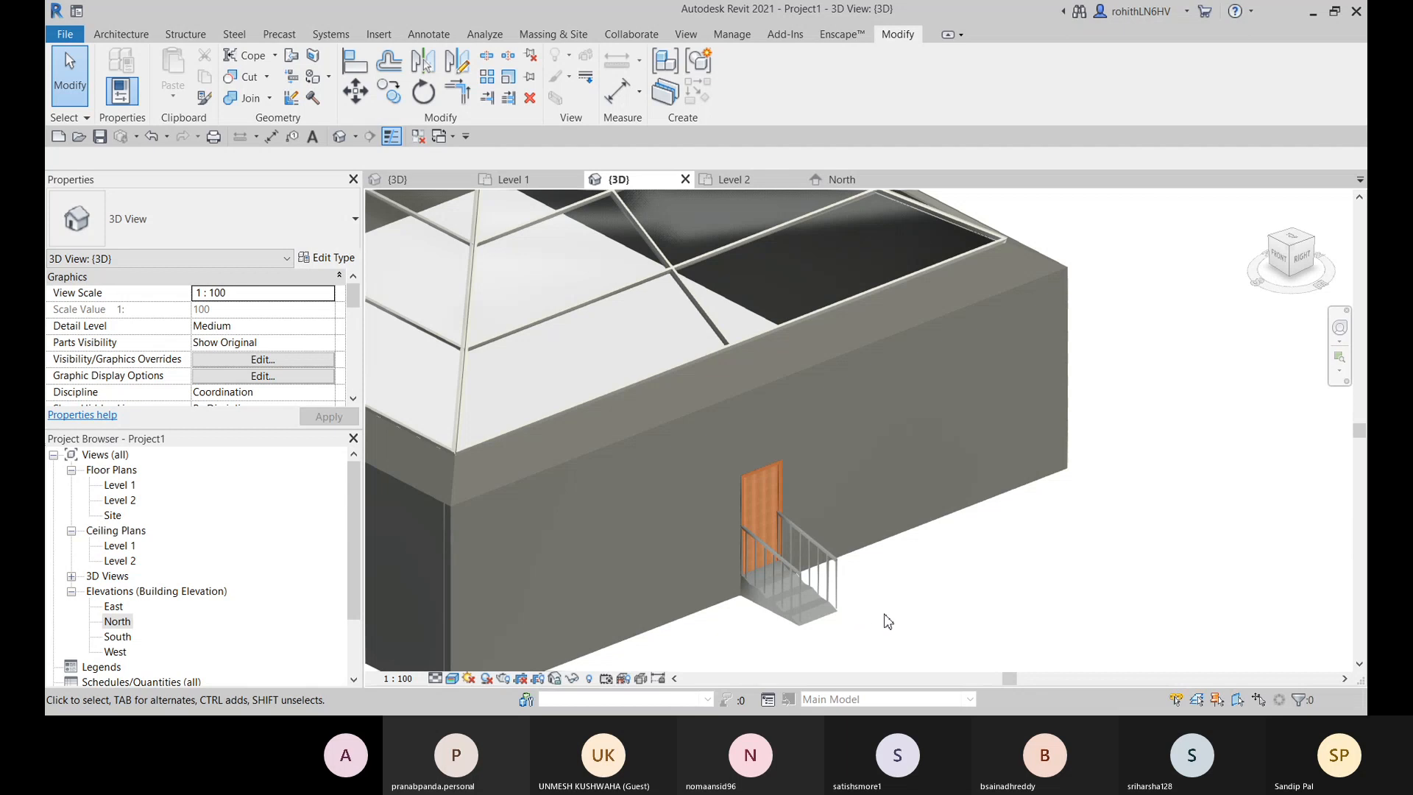
scroll(681, 339, "down", 3)
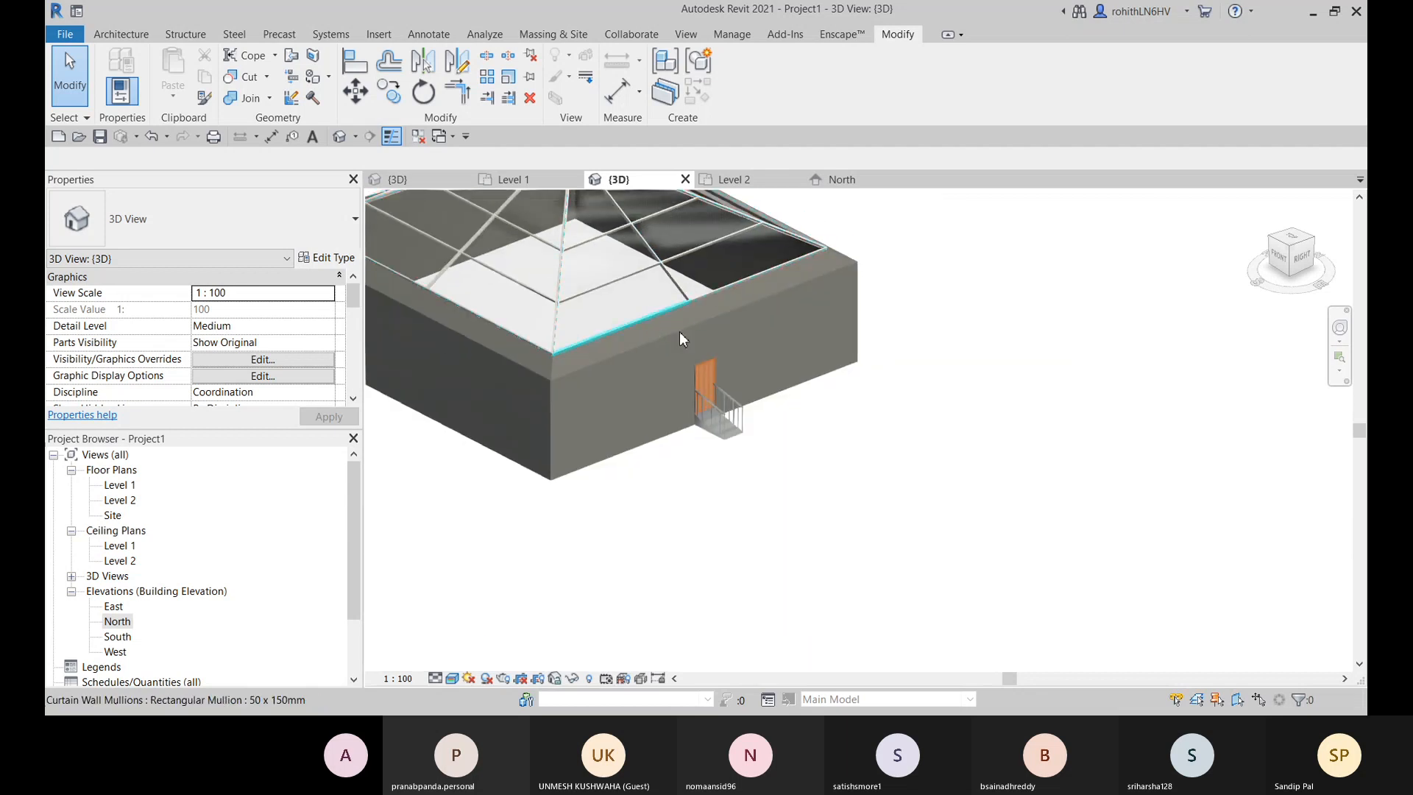
middle_click_drag(676, 337, 942, 504)
middle_click_drag(620, 432, 654, 447)
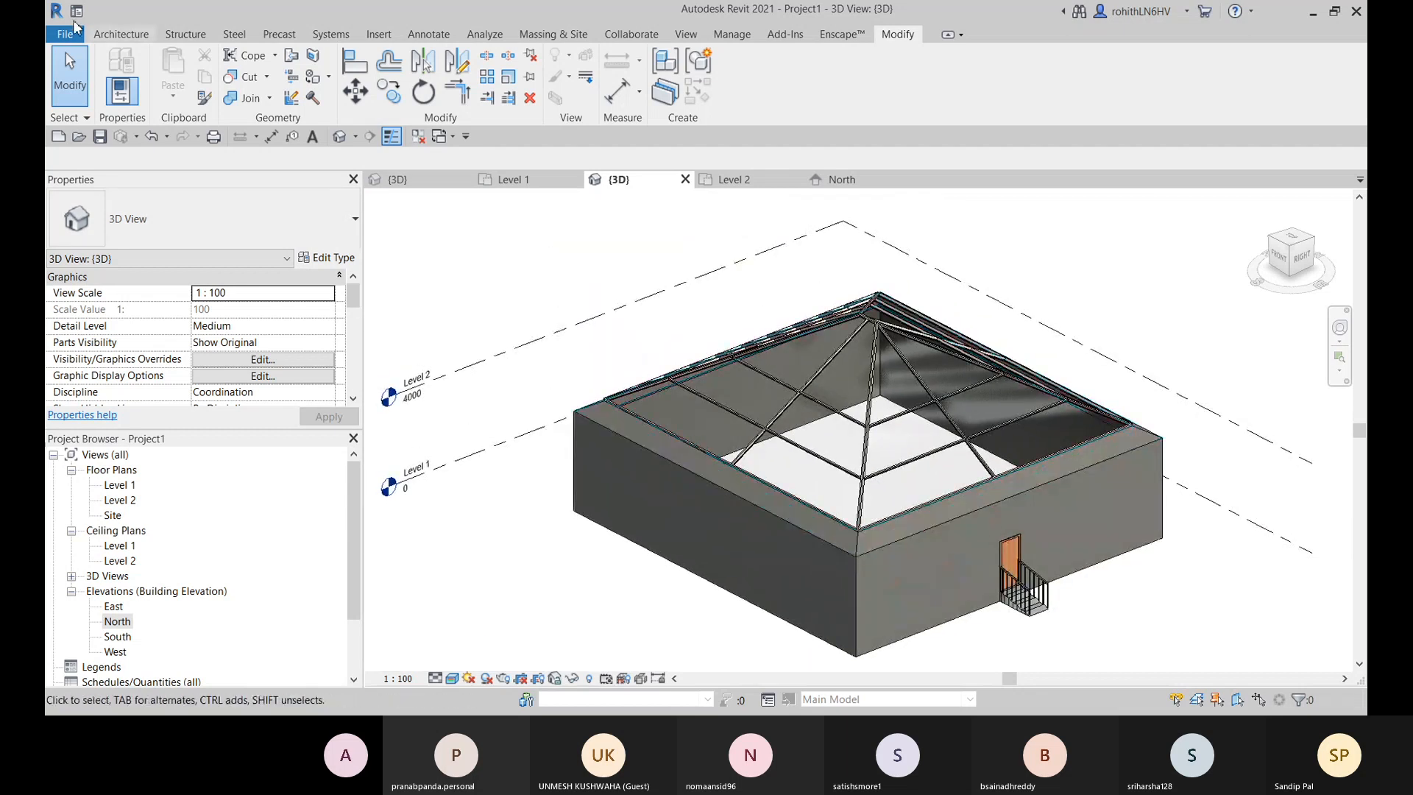
Step: Inspect the sloped glazing roof from above and from the front in 3D as a host for a vertical opening
left_click(123, 36)
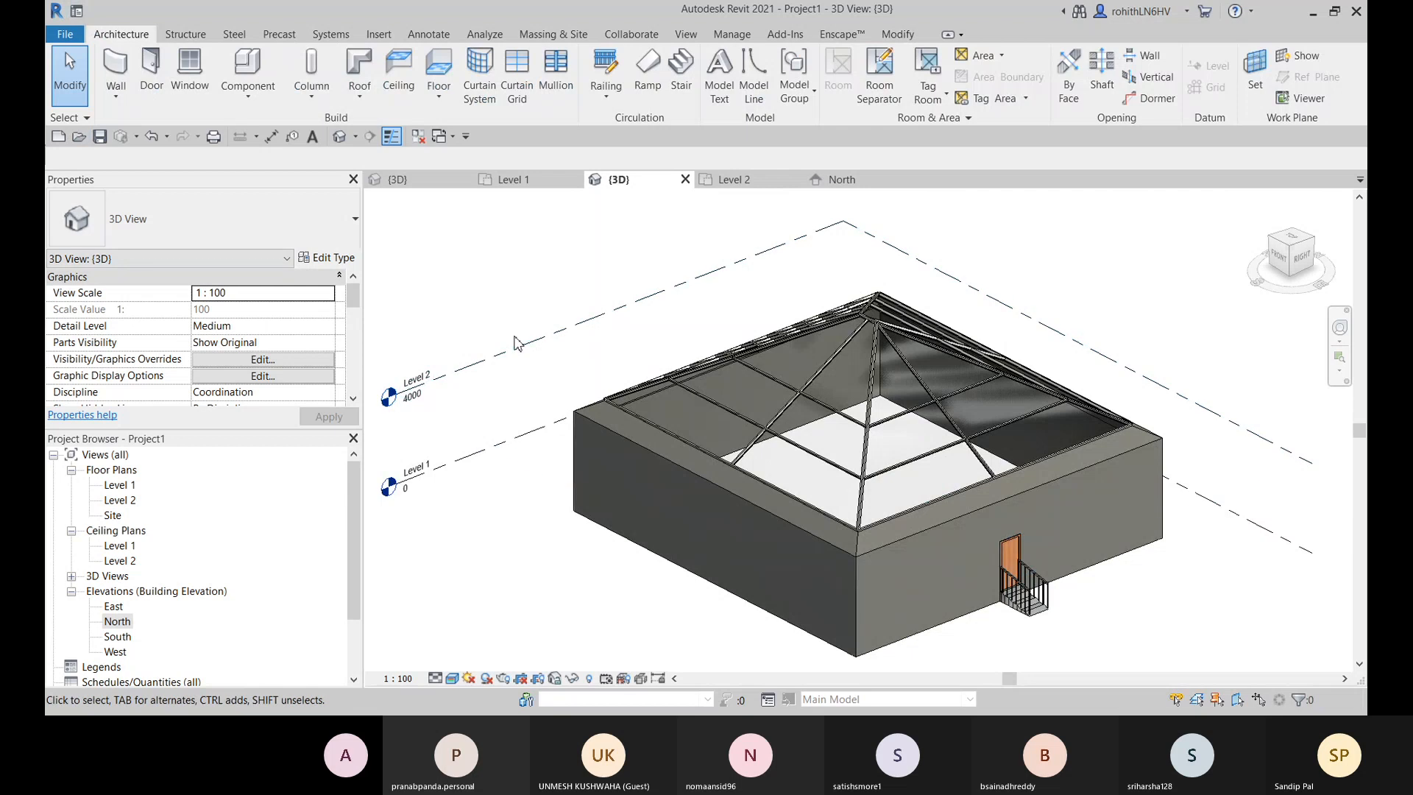
scroll(516, 342, "down", 2)
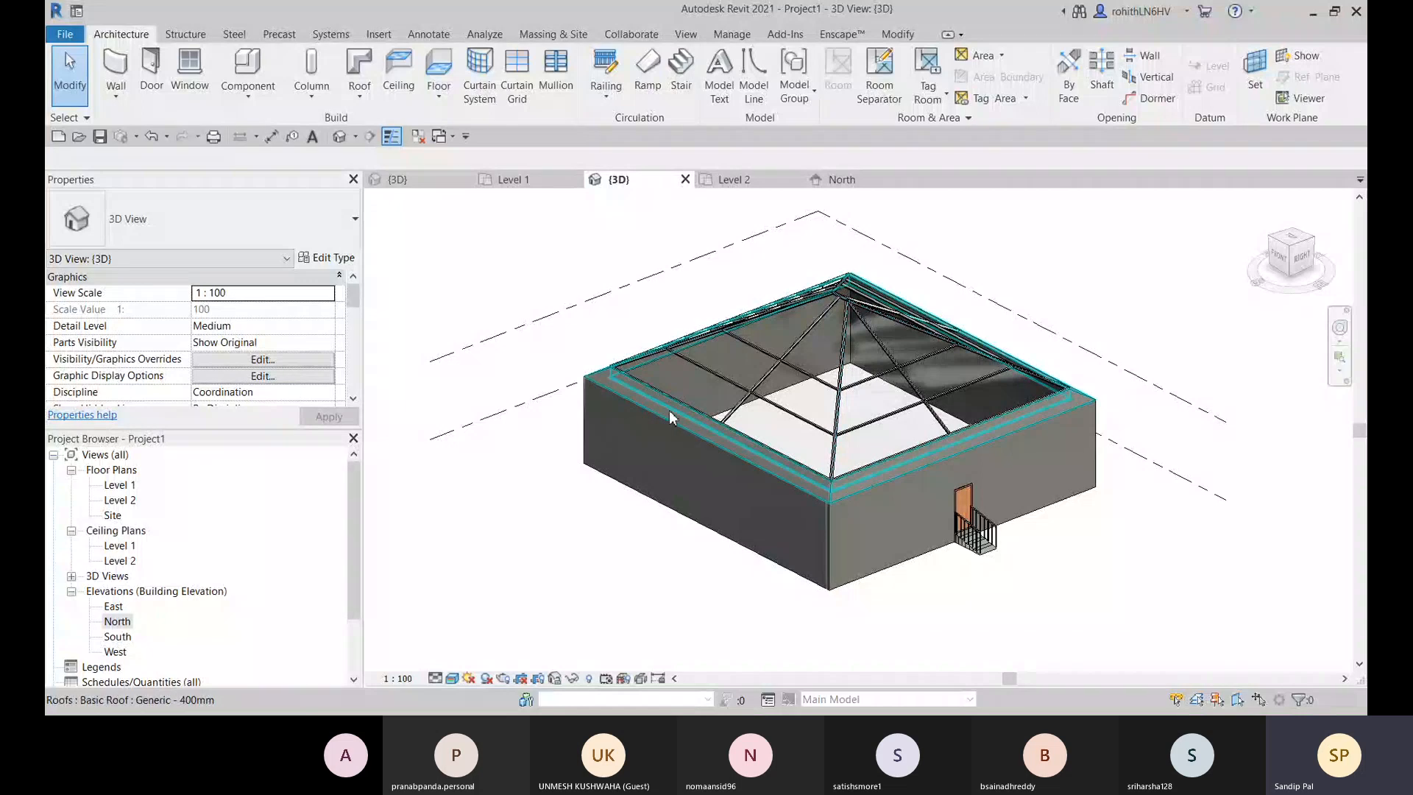
middle_click_drag(627, 393, 1185, 224, "shift")
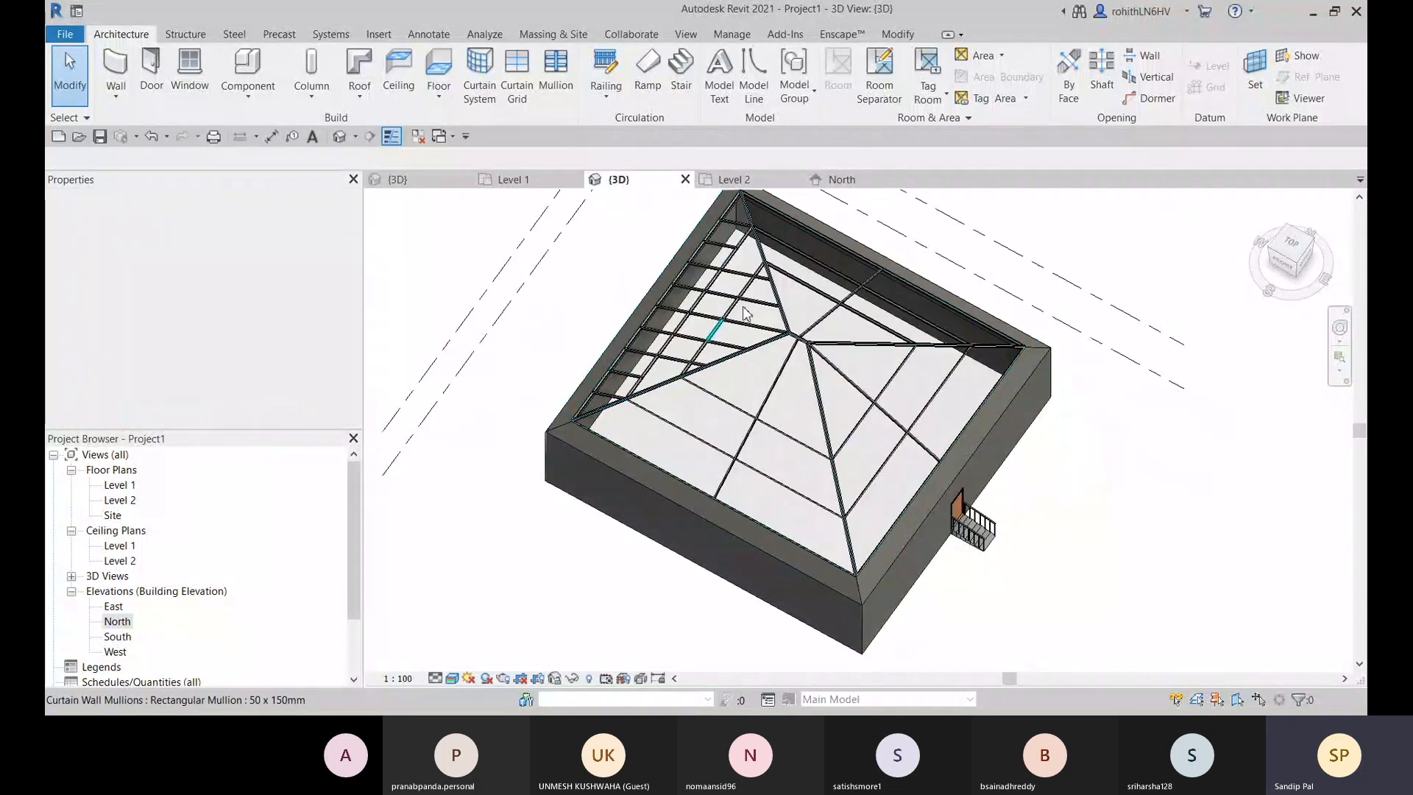
middle_click_drag(743, 284, 902, 298, "shift")
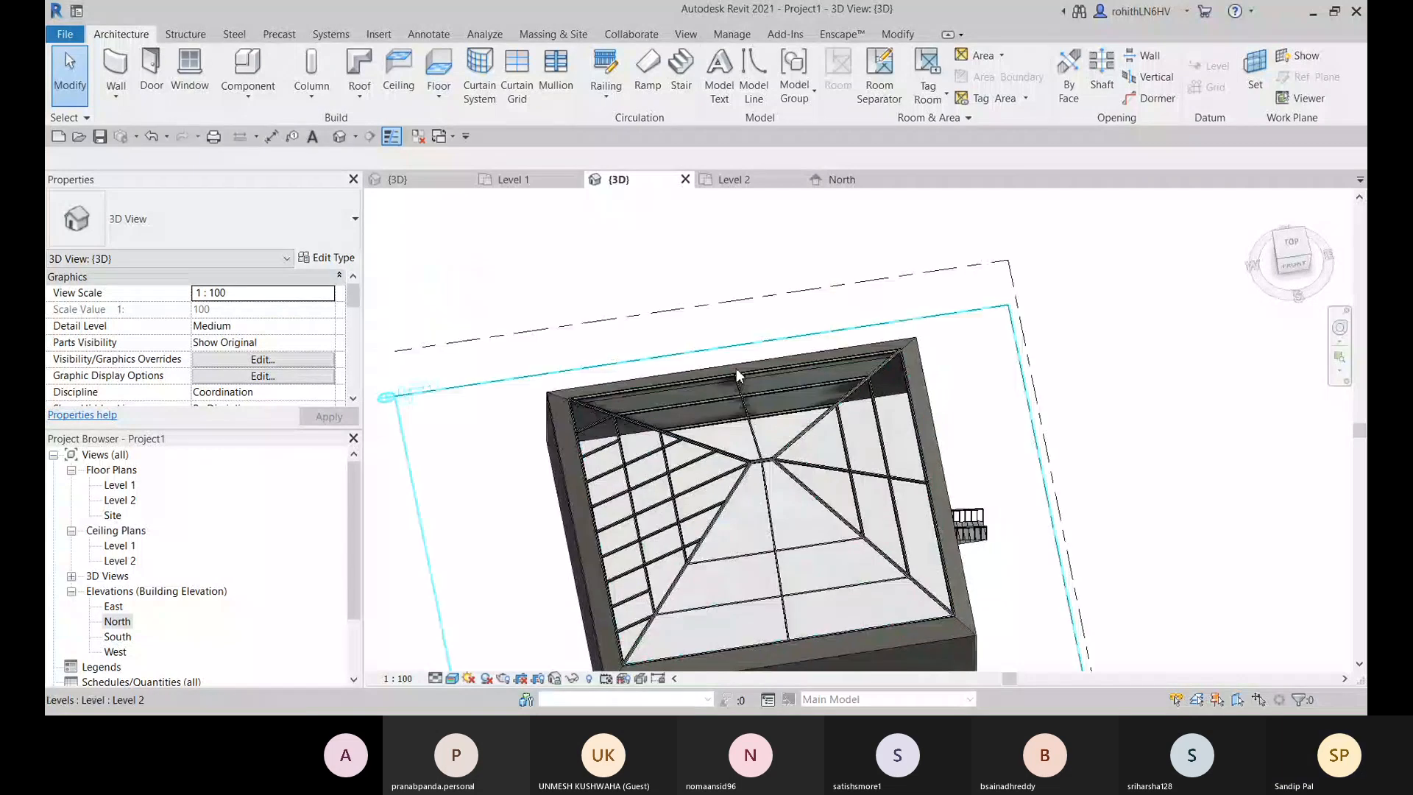
middle_click_drag(747, 376, 912, 313)
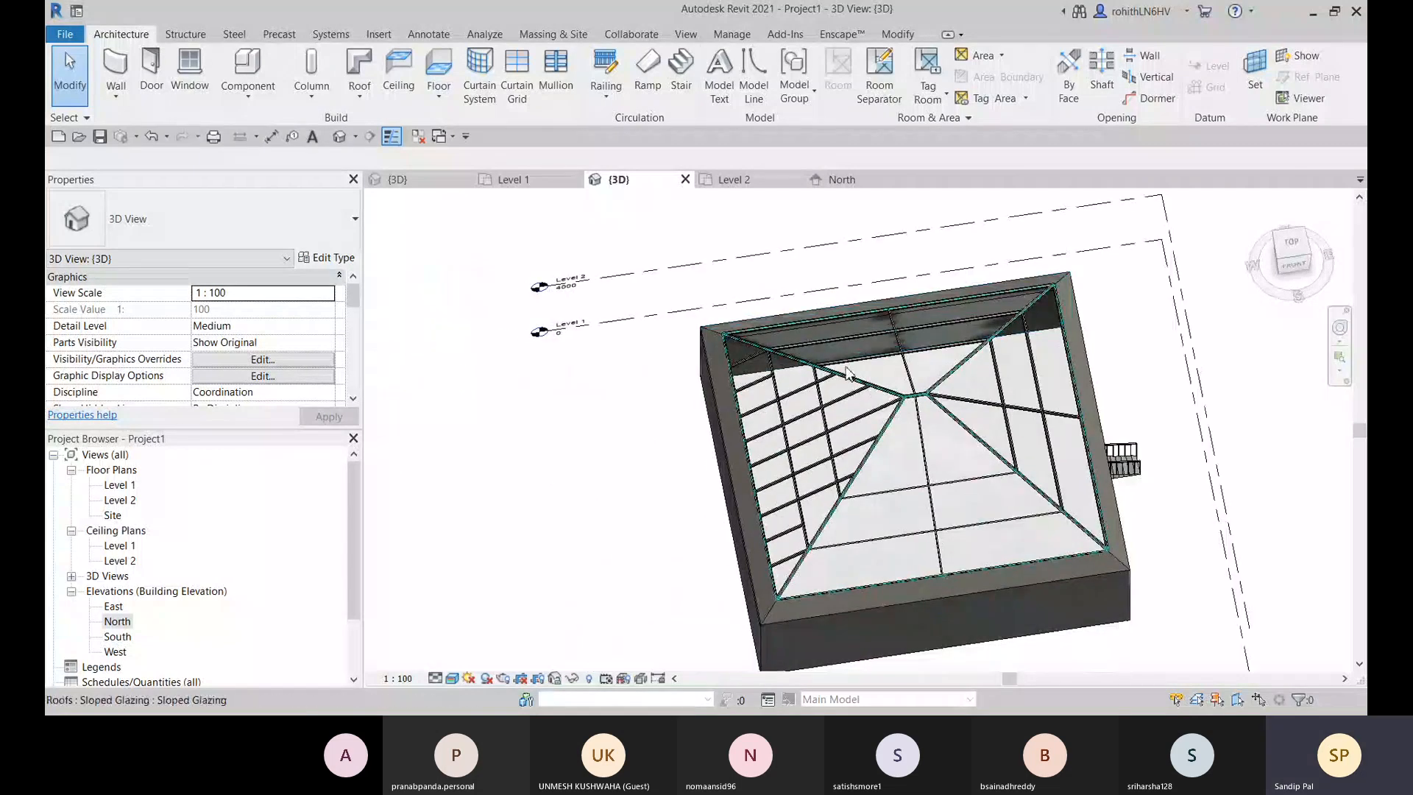
left_click(1156, 78)
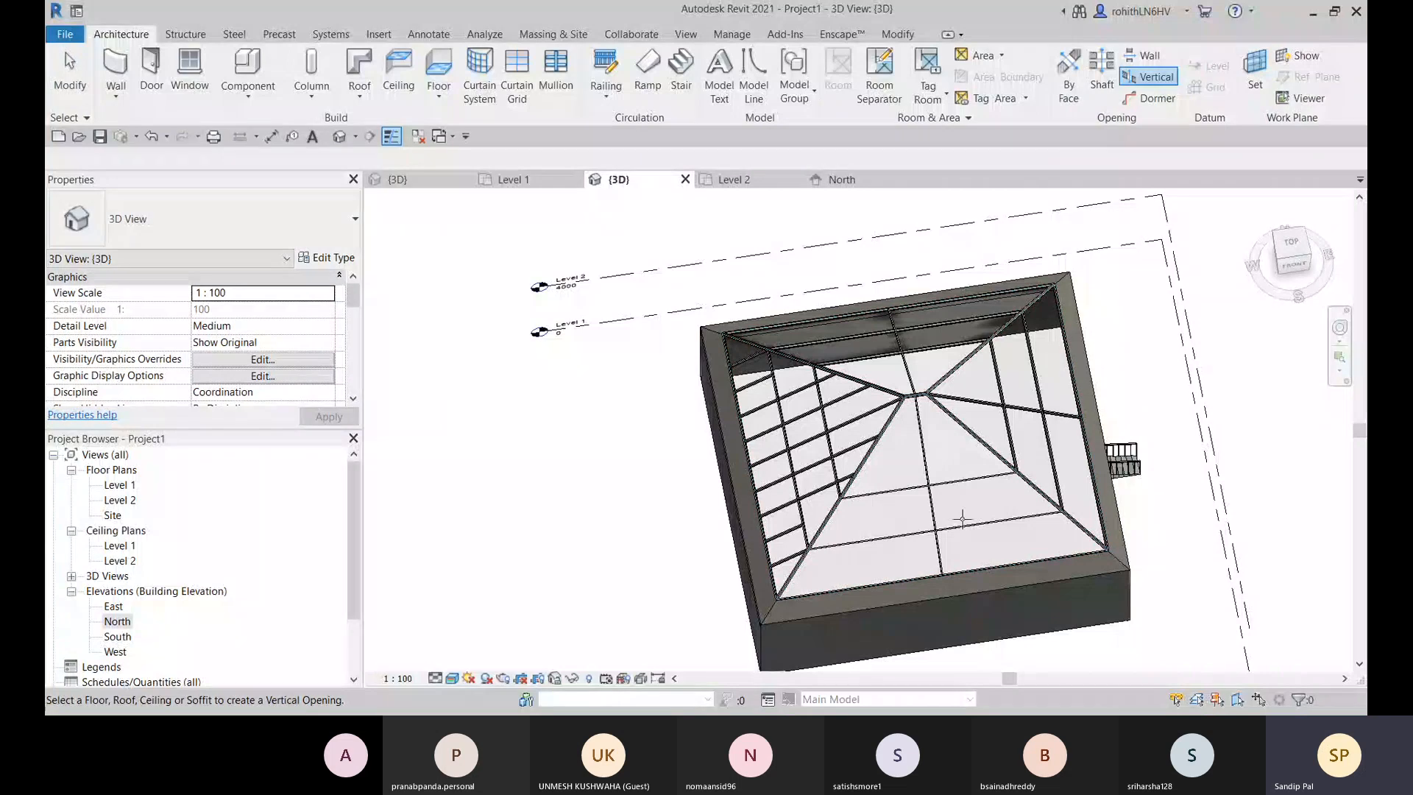
middle_click_drag(962, 519, 880, 483)
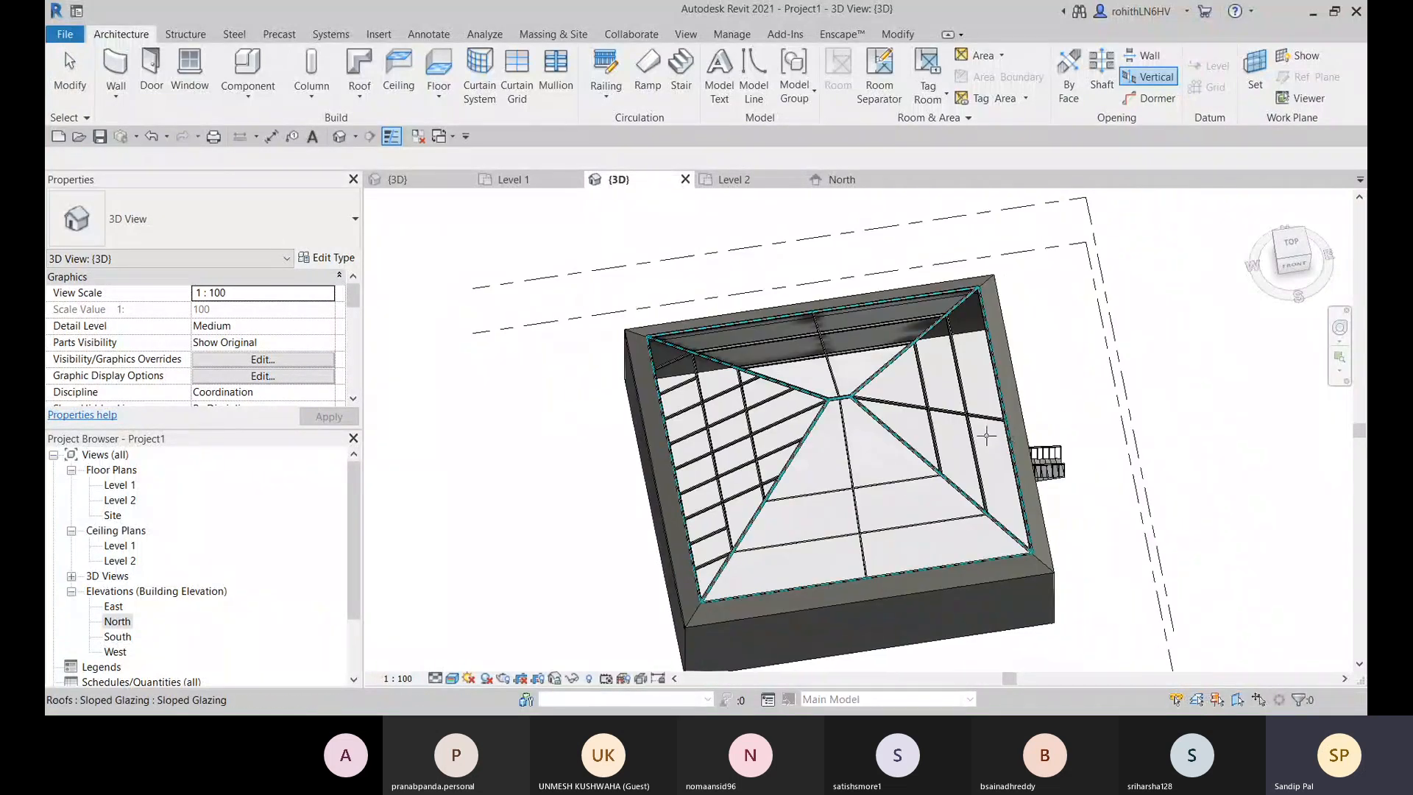
middle_click_drag(983, 418, 953, 345, "shift")
scroll(952, 345, "up", 3)
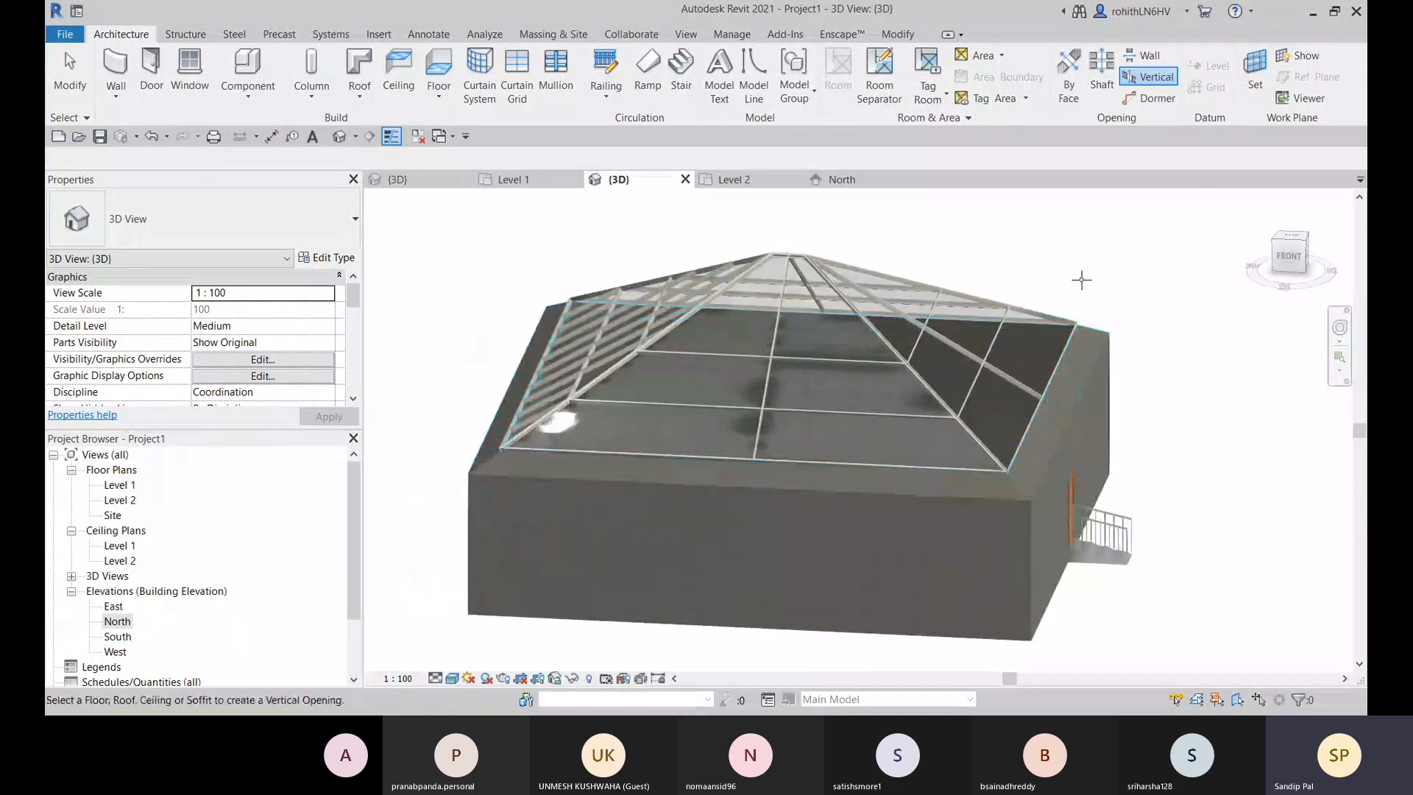
middle_click_drag(979, 446, 881, 426)
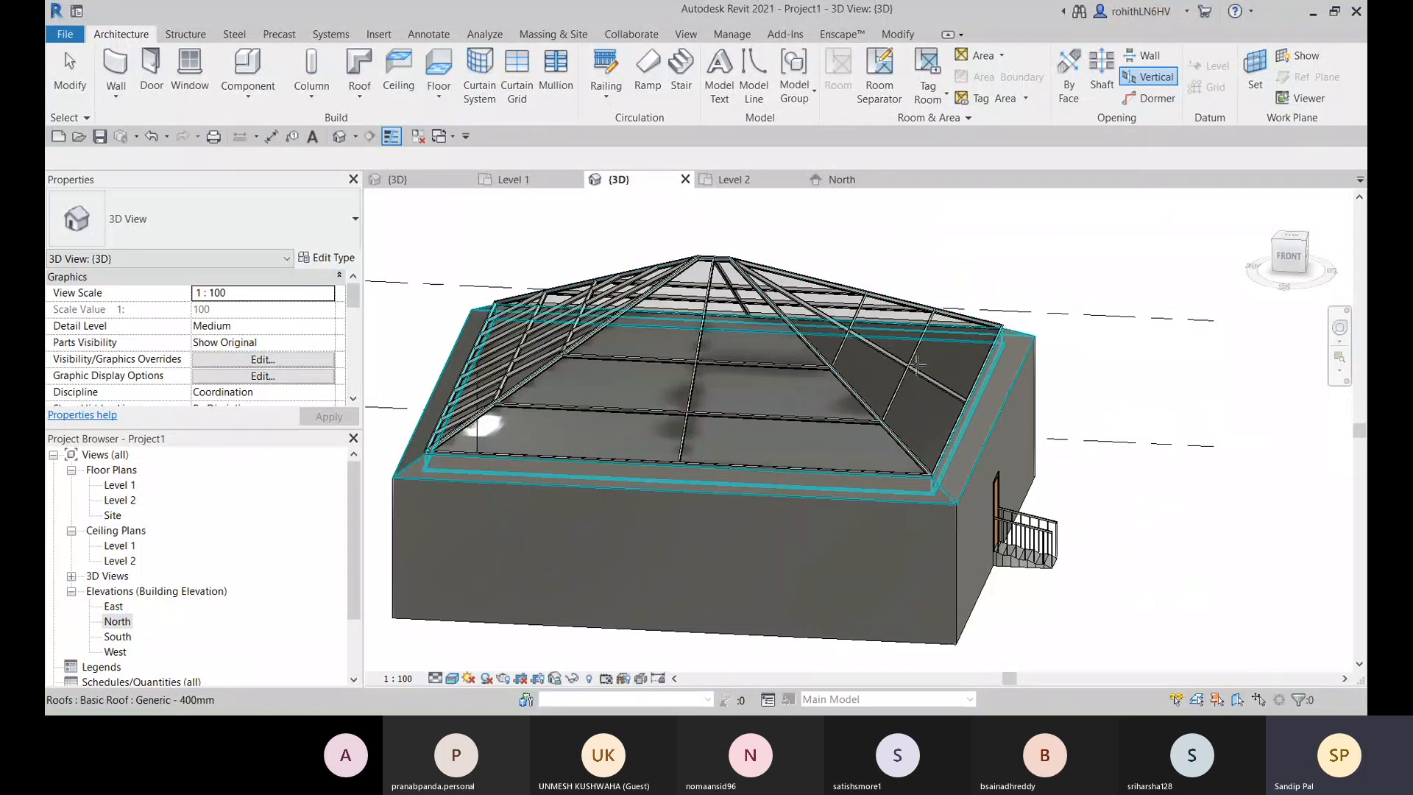
middle_click_drag(894, 394, 894, 357)
middle_click_drag(811, 375, 716, 479, "shift")
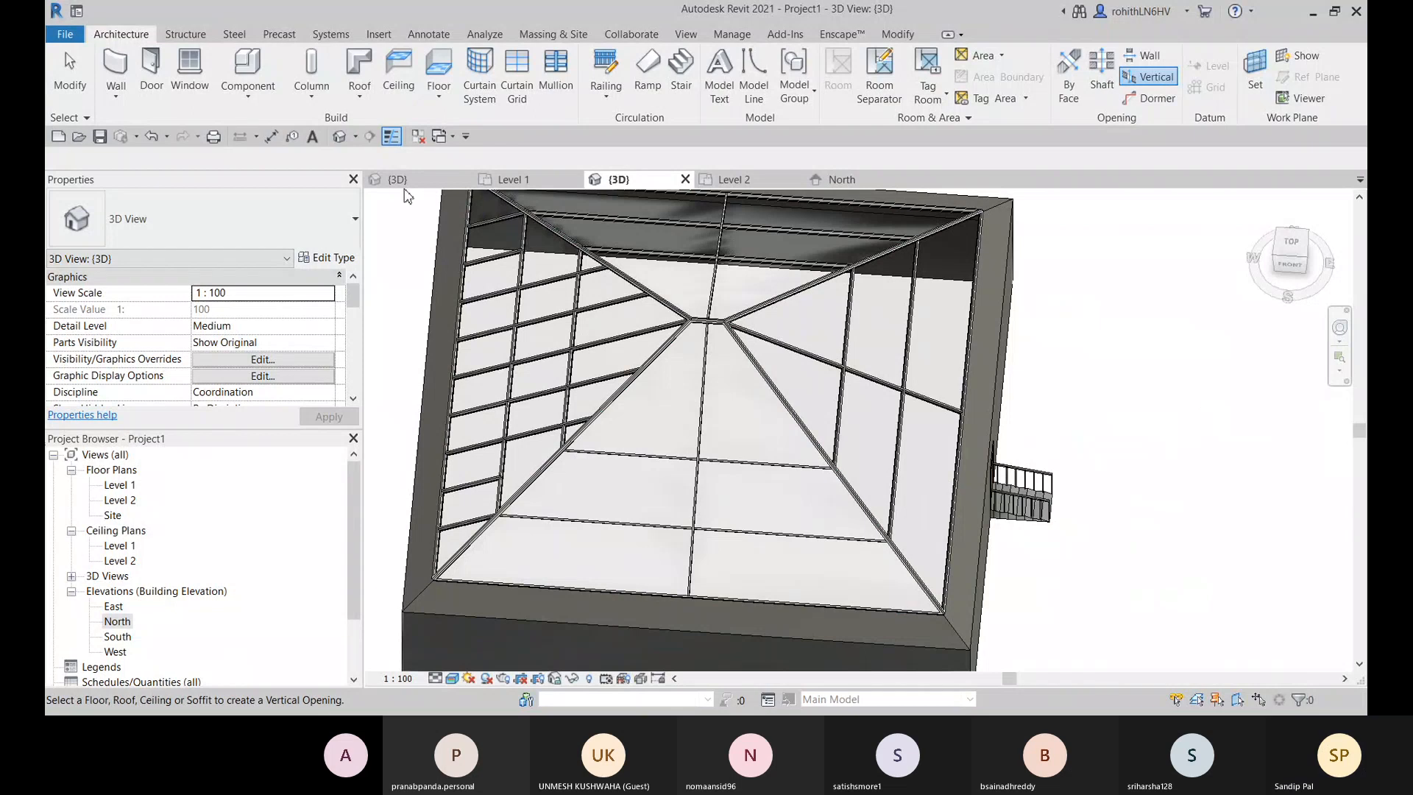
Step: Start a vertical opening on the sloped glazing roof in the Level 2 floor plan
left_click(733, 179)
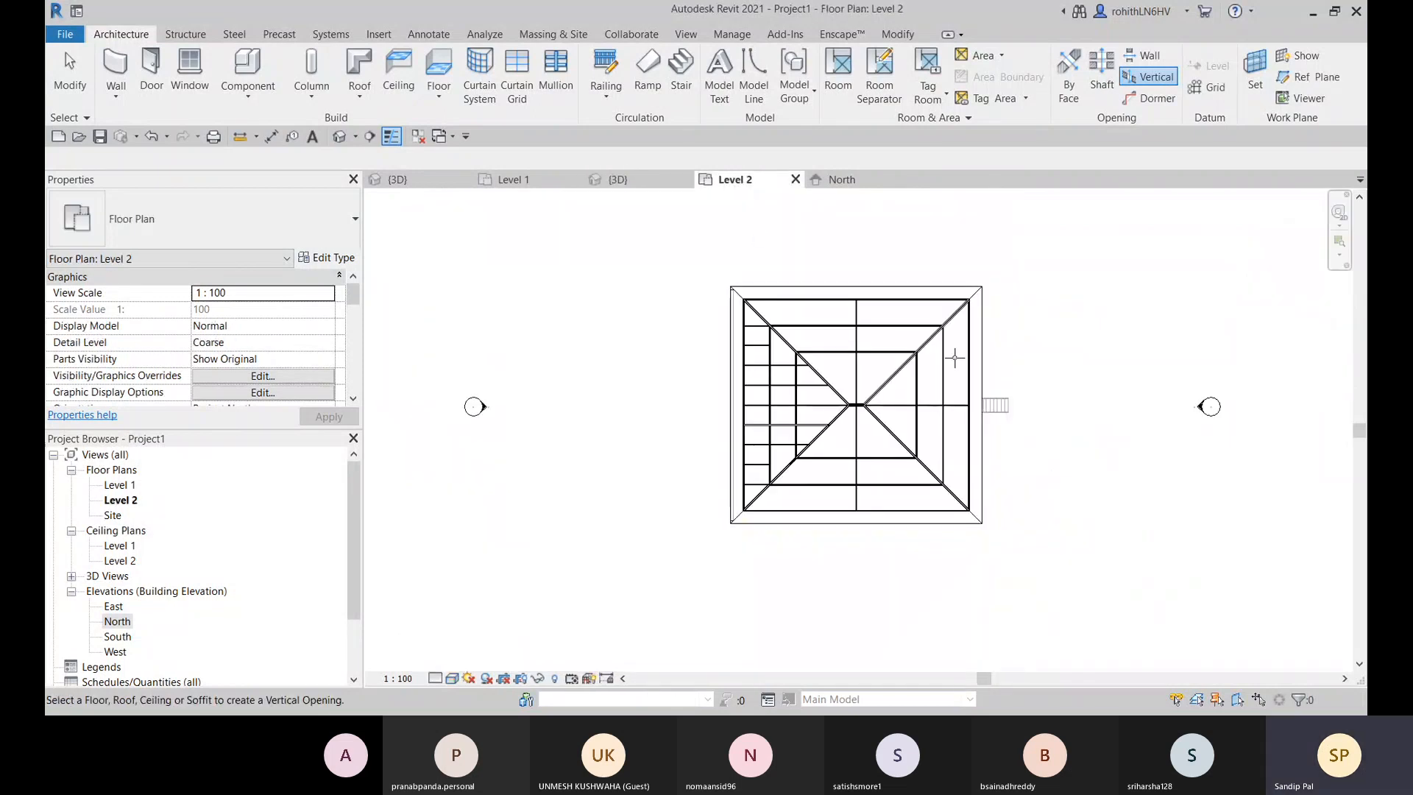
scroll(955, 358, "up", 5)
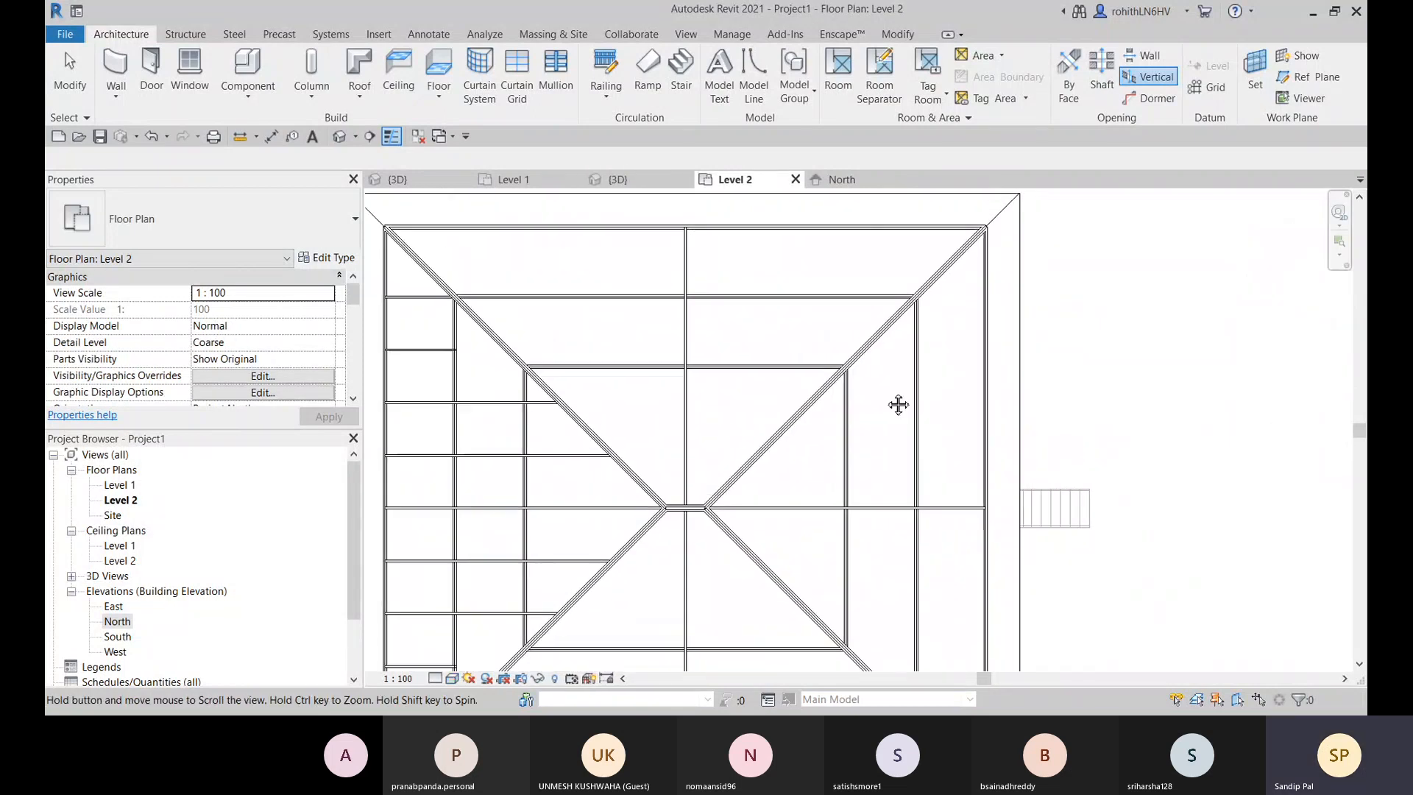
middle_click_drag(898, 404, 890, 372)
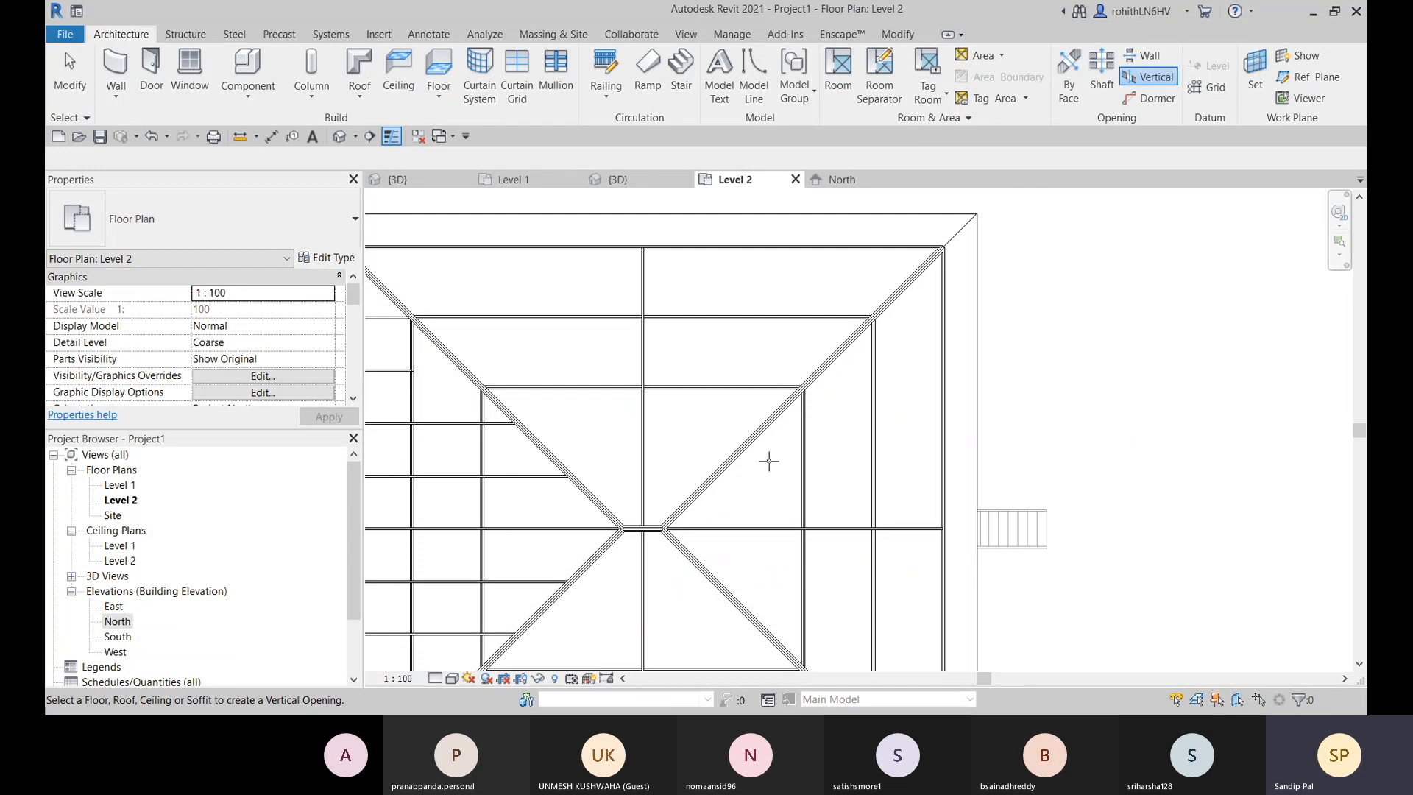
key("Escape")
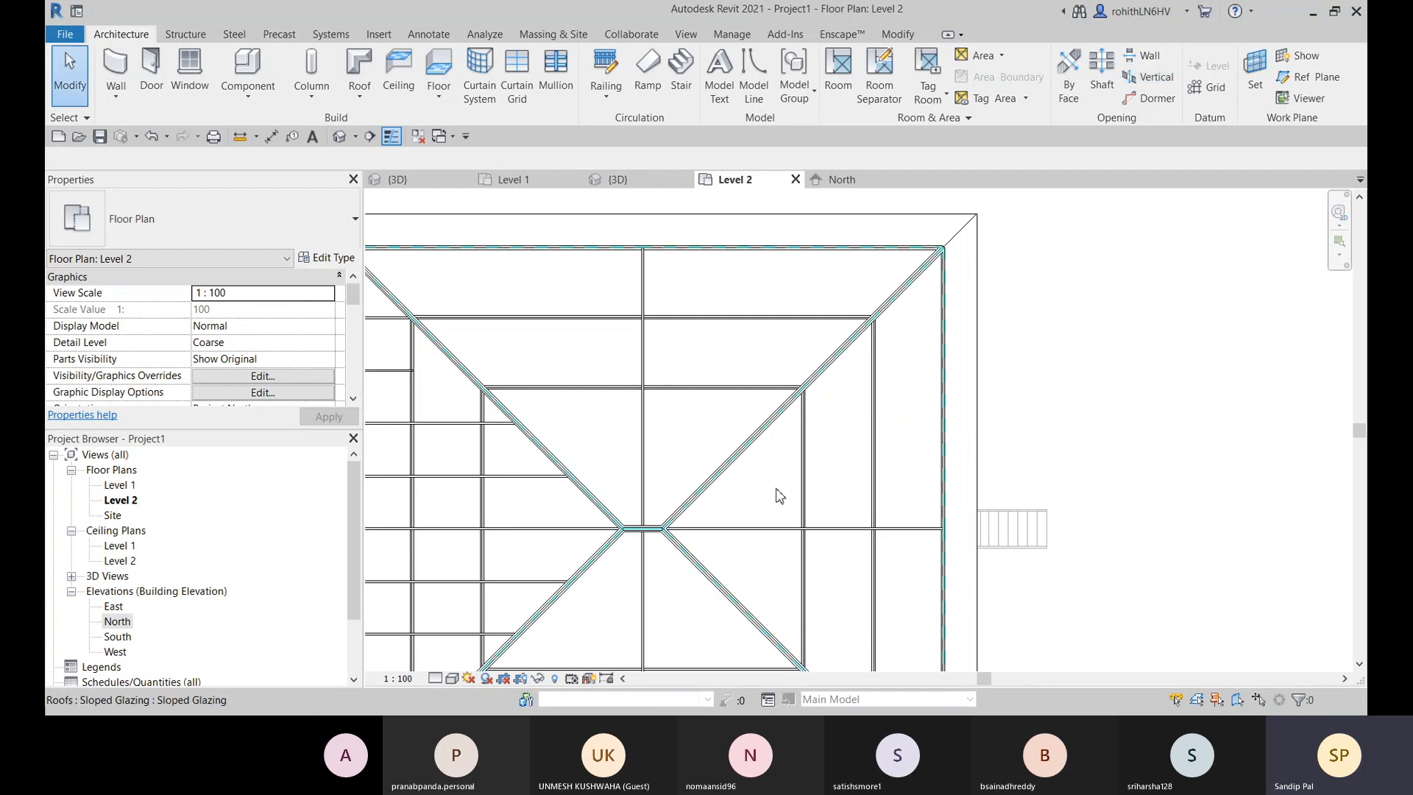
left_click(1146, 80)
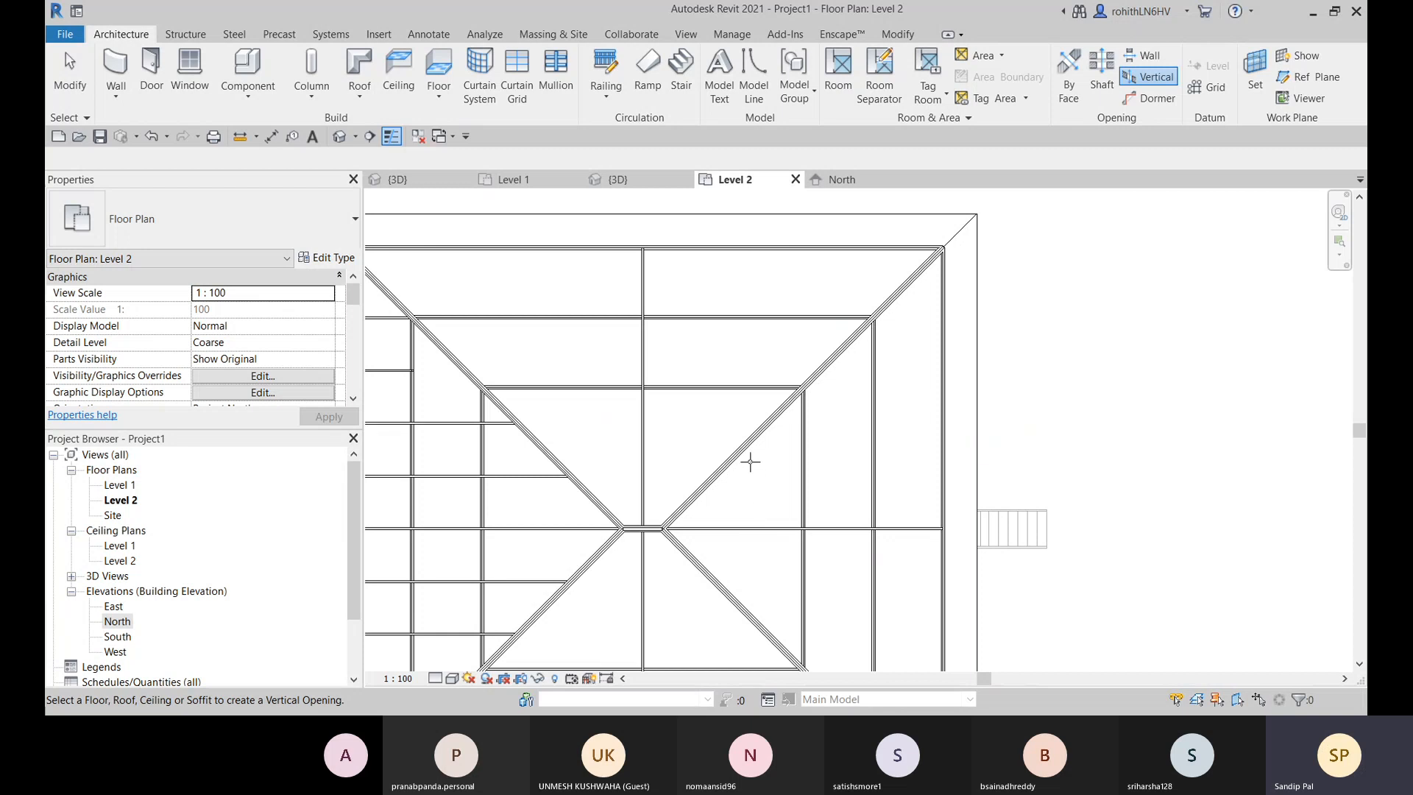
left_click(743, 464)
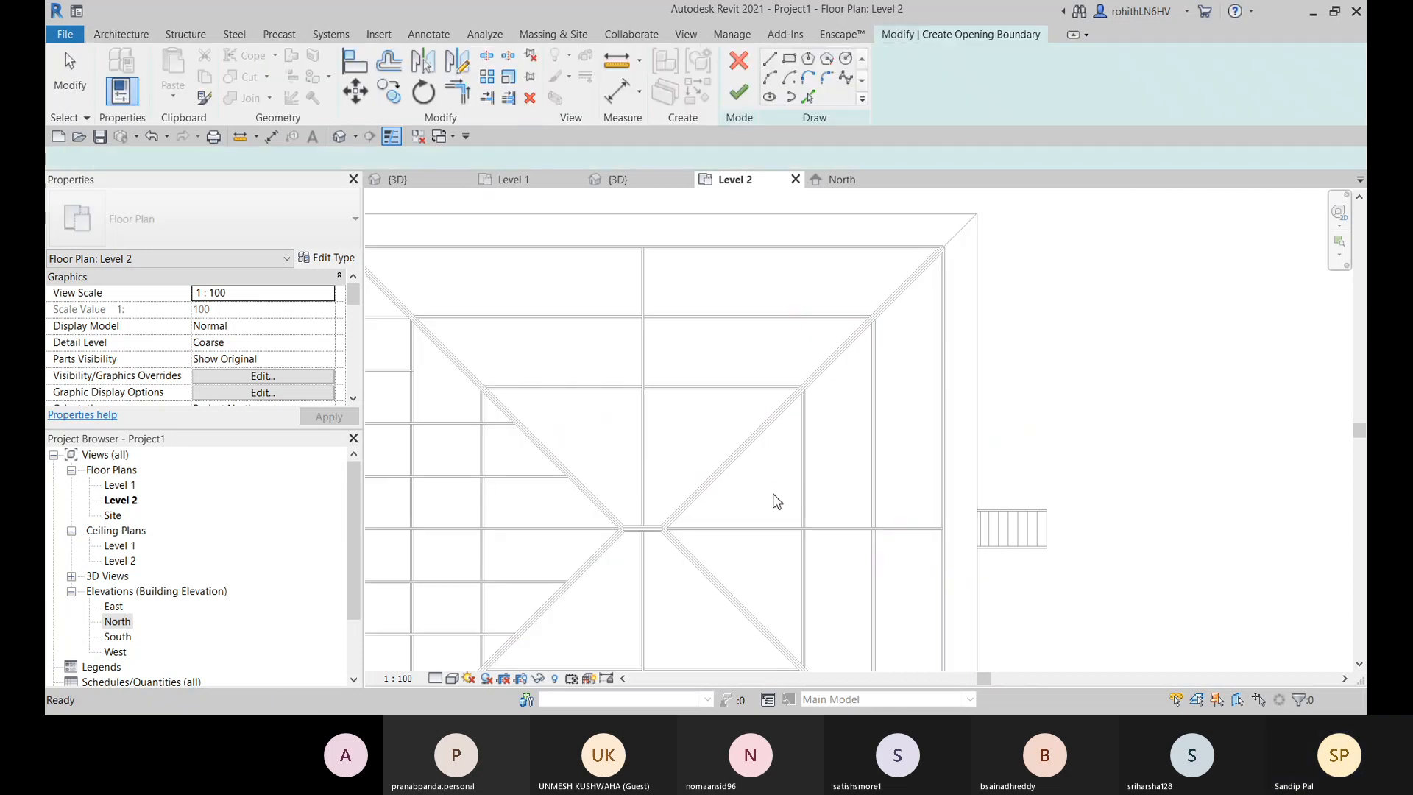
Step: Sketch a rectangular opening boundary about 1000 by 1100 mm on the roof's east slope, just above its centre line
left_click(790, 59)
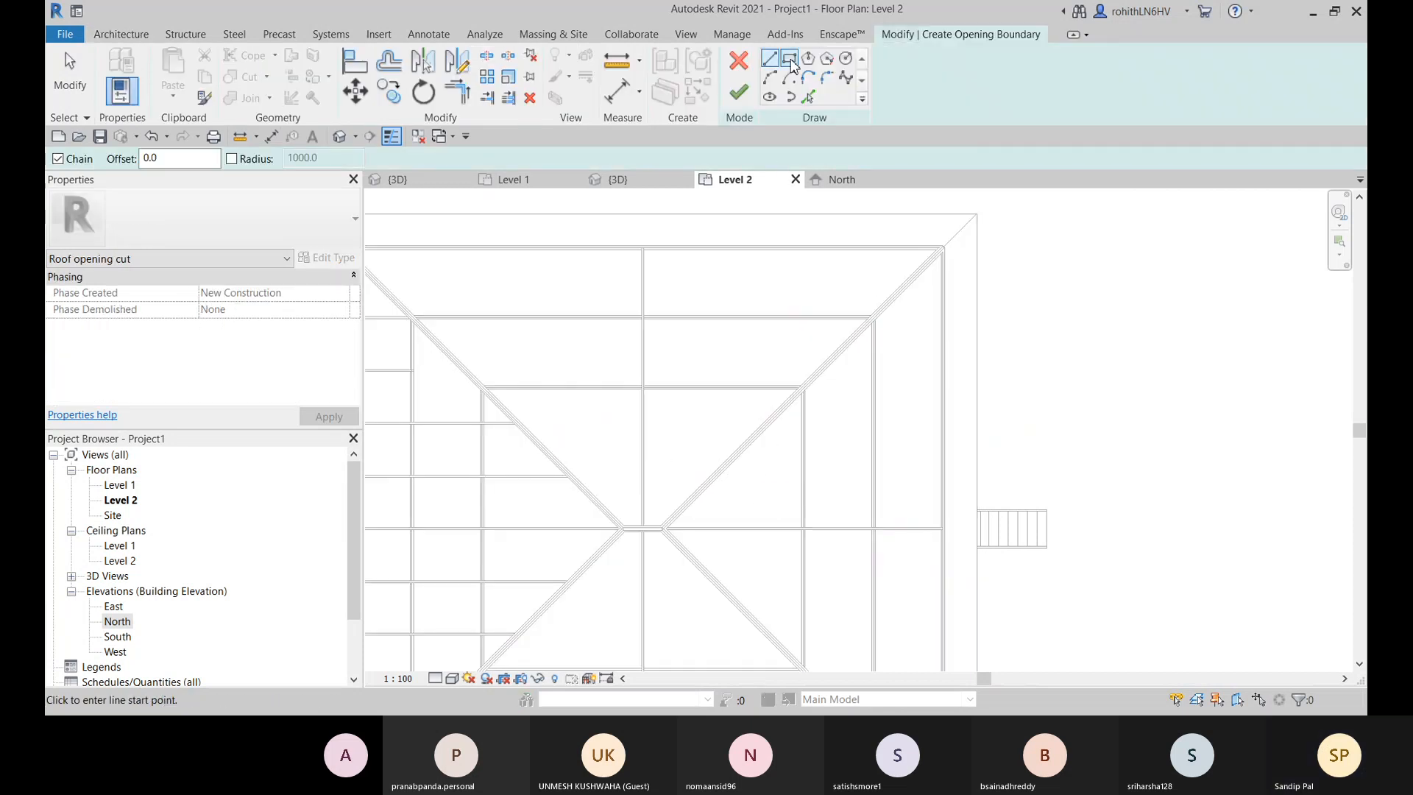
left_click(756, 463)
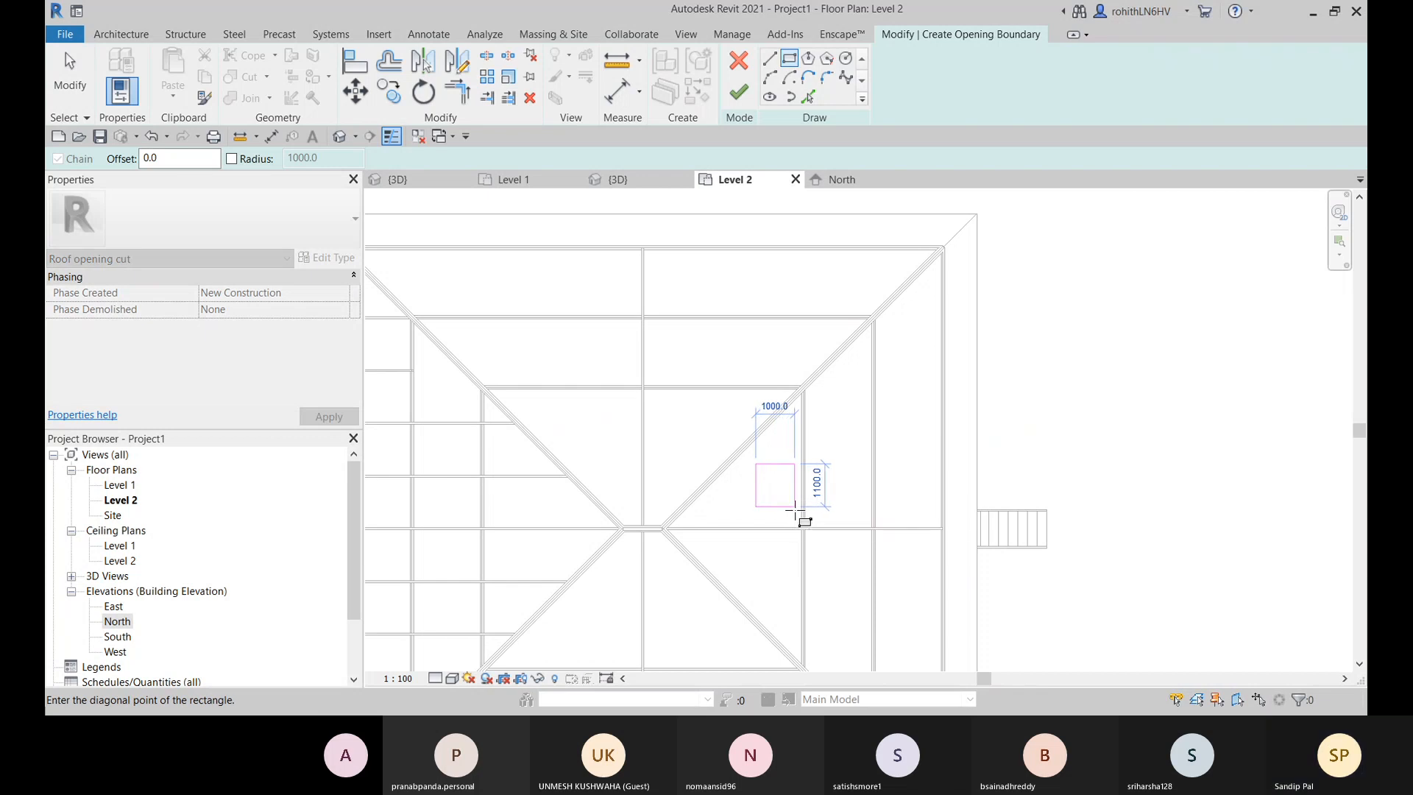
left_click(795, 506)
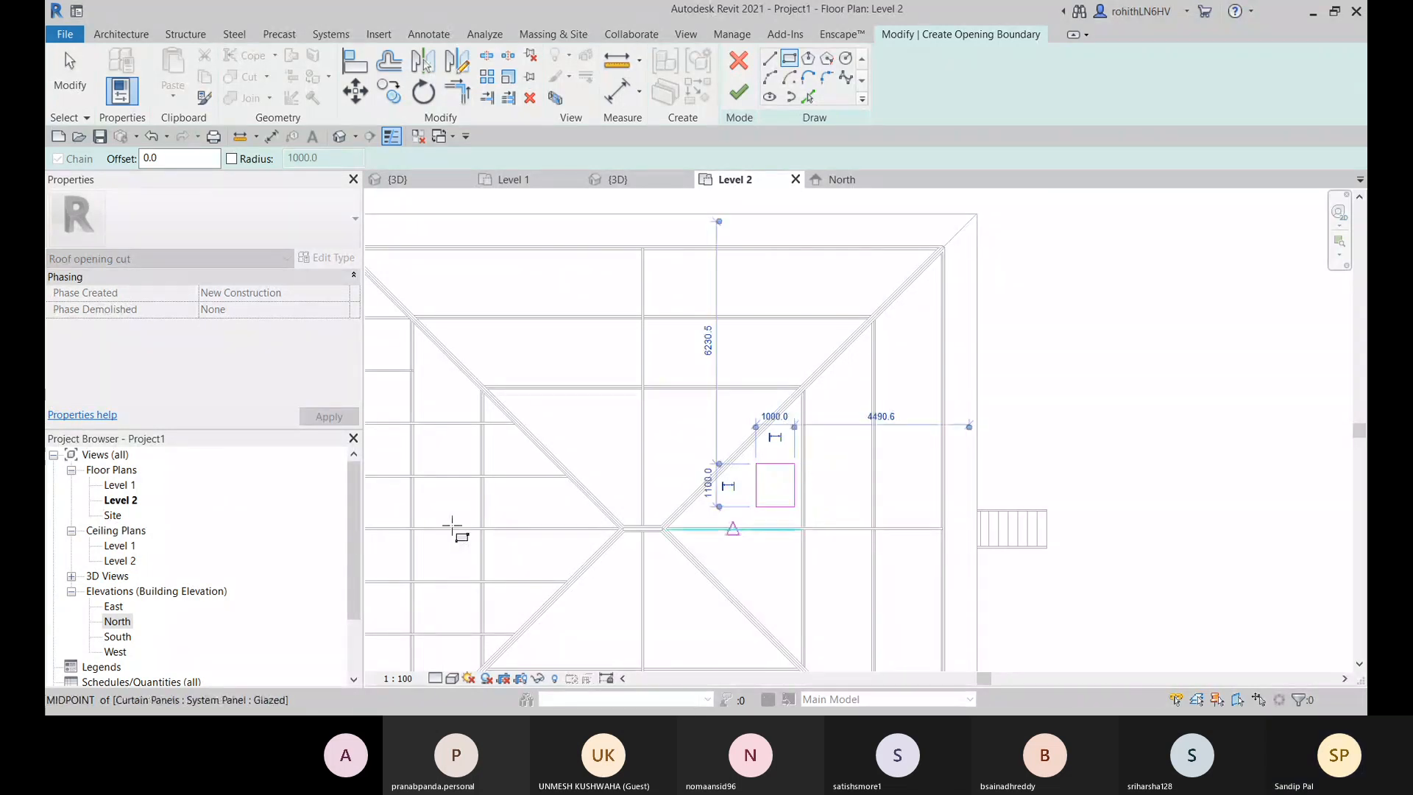
middle_click_drag(697, 545, 683, 508)
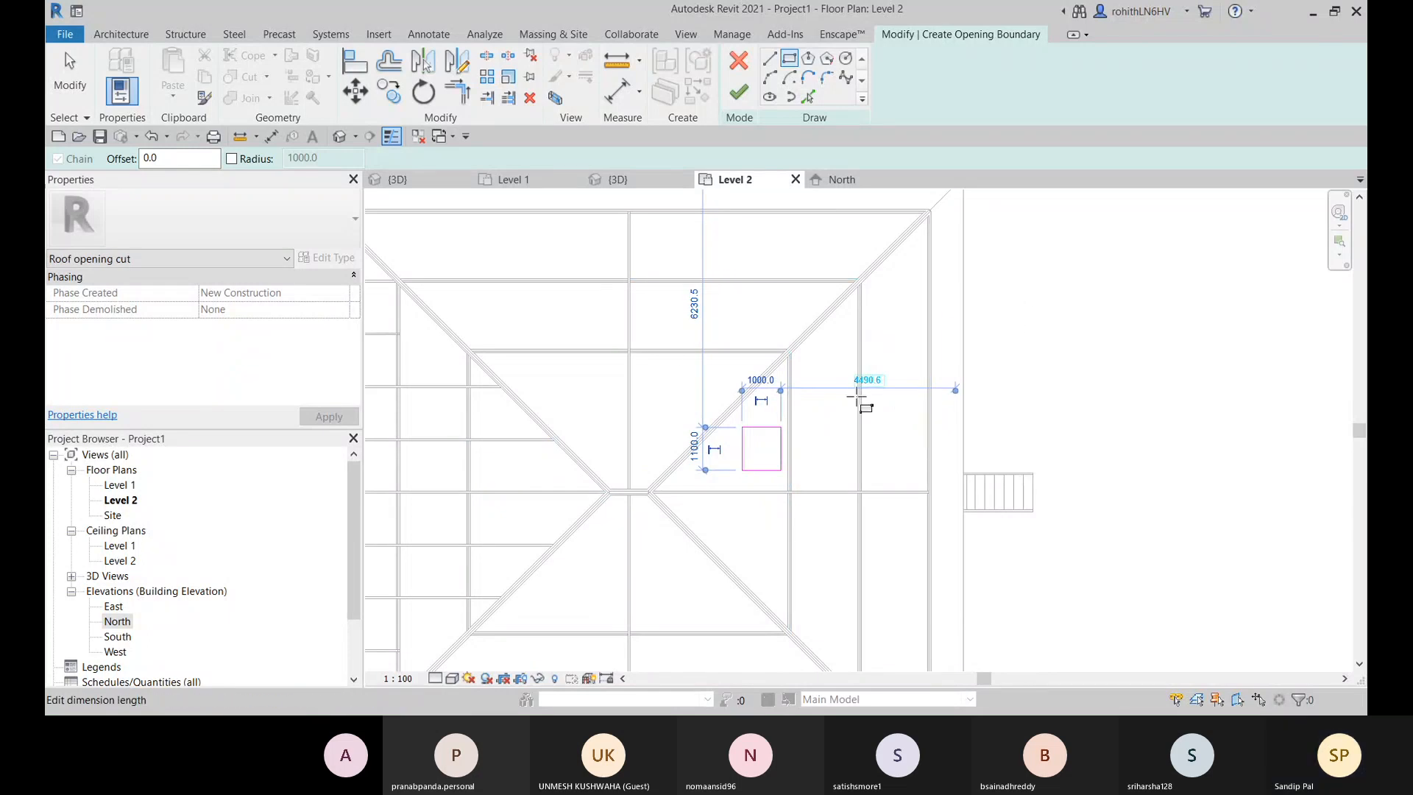
key("Escape")
key("Escape")
Step: Widen the opening boundary to about 1200 mm by moving its west edge outward, and finish the opening
left_click(742, 451)
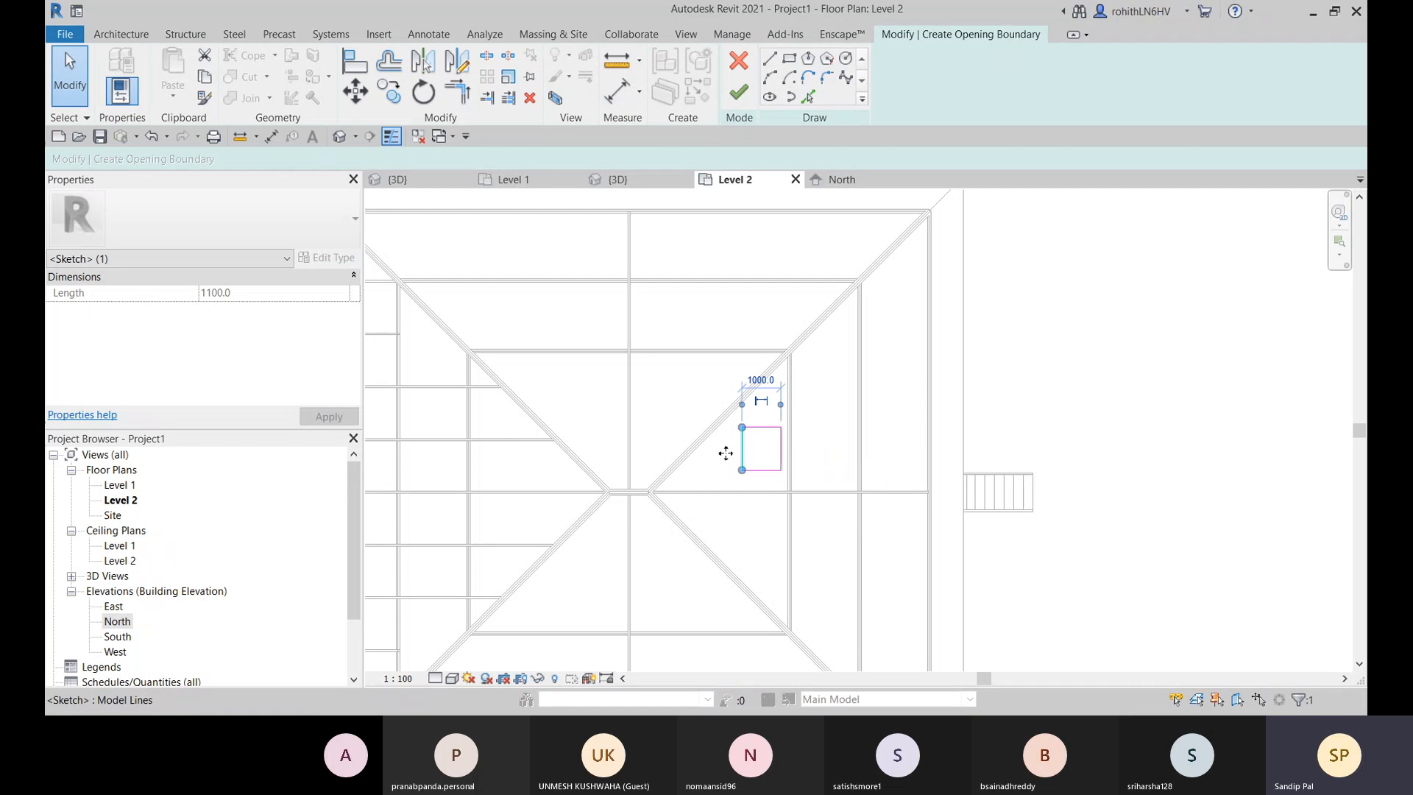
mouse_move(720, 453)
left_mouse_down()
mouse_move(708, 457)
mouse_move(734, 460)
left_mouse_up()
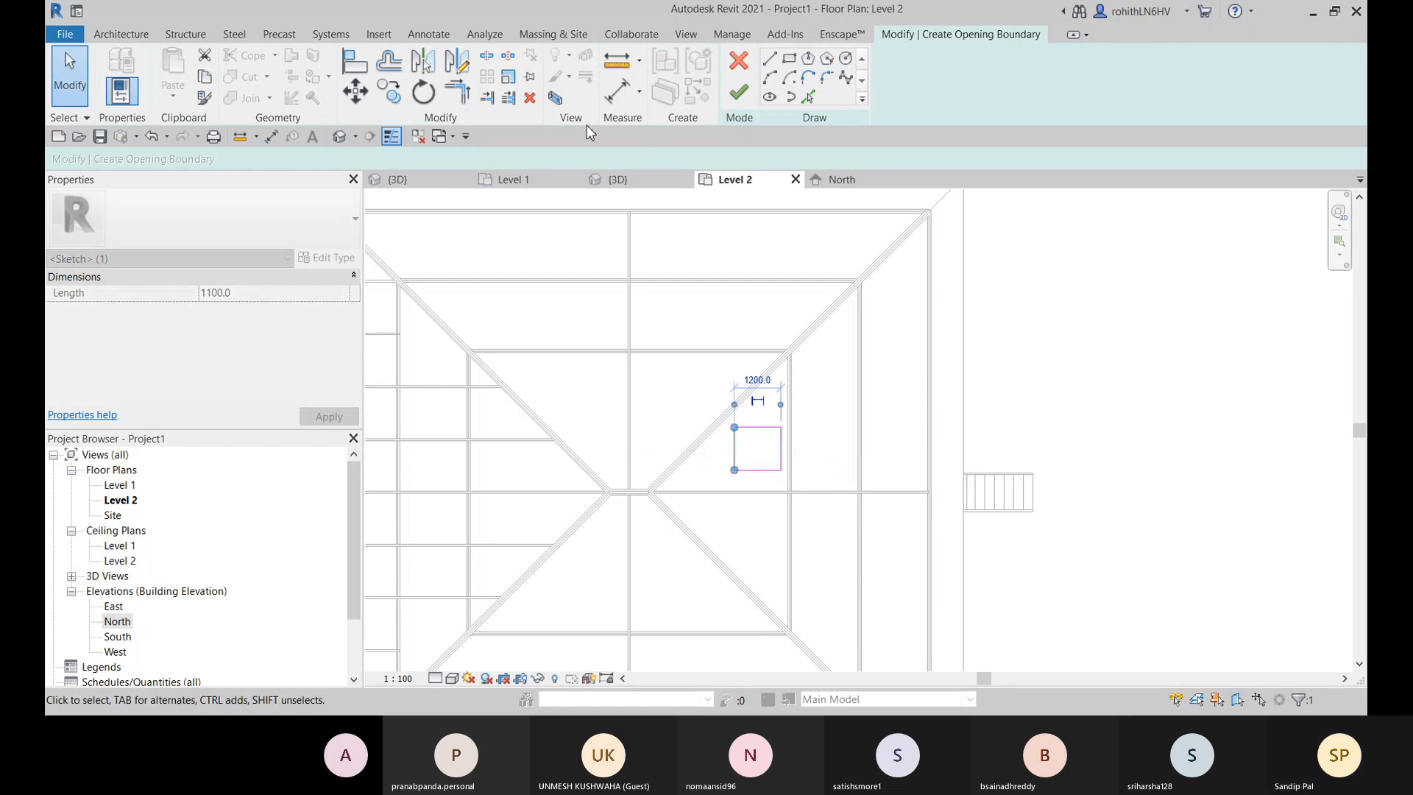
left_click(739, 92)
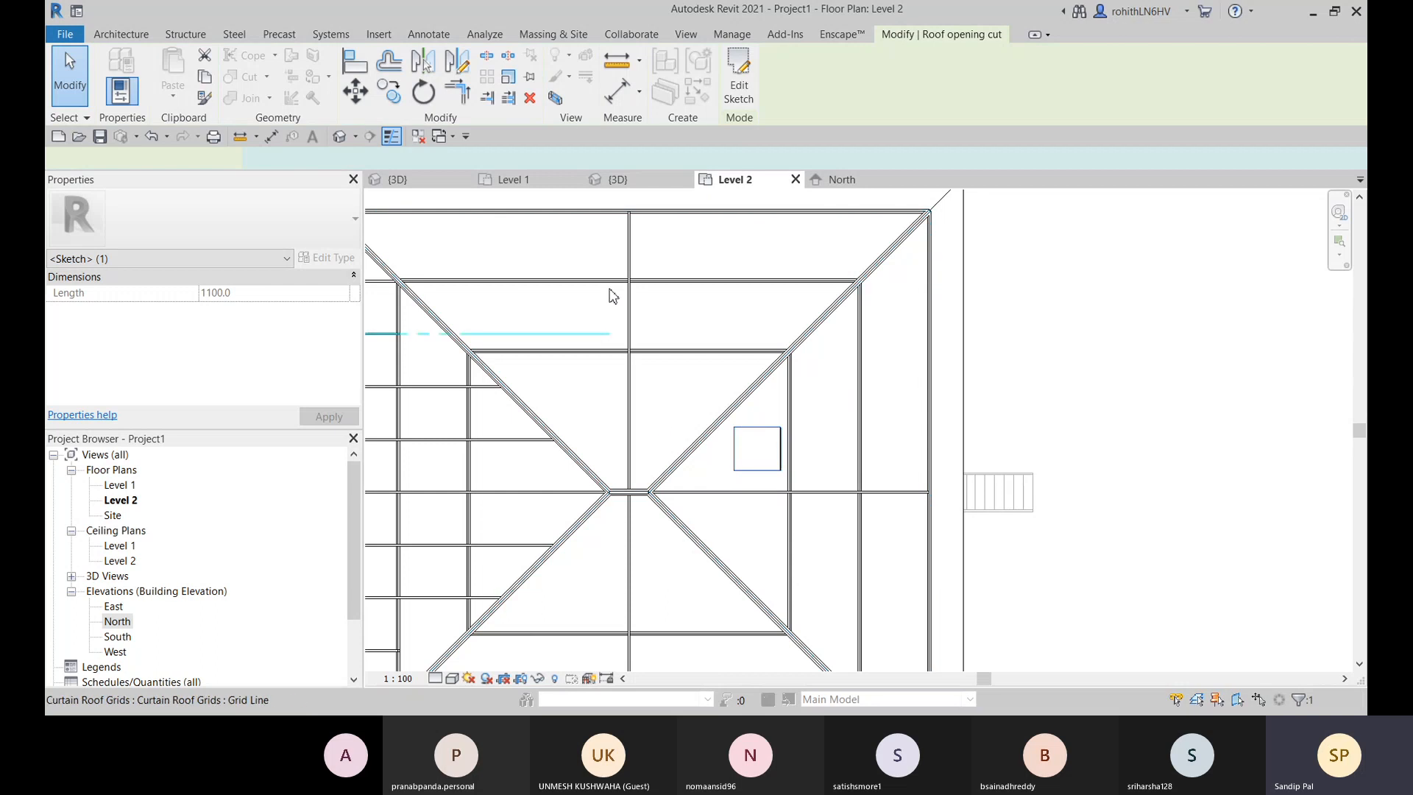
Step: Inspect the vertical opening cut in the sloped glazing roof from above and from several sides in 3D
left_click(622, 179)
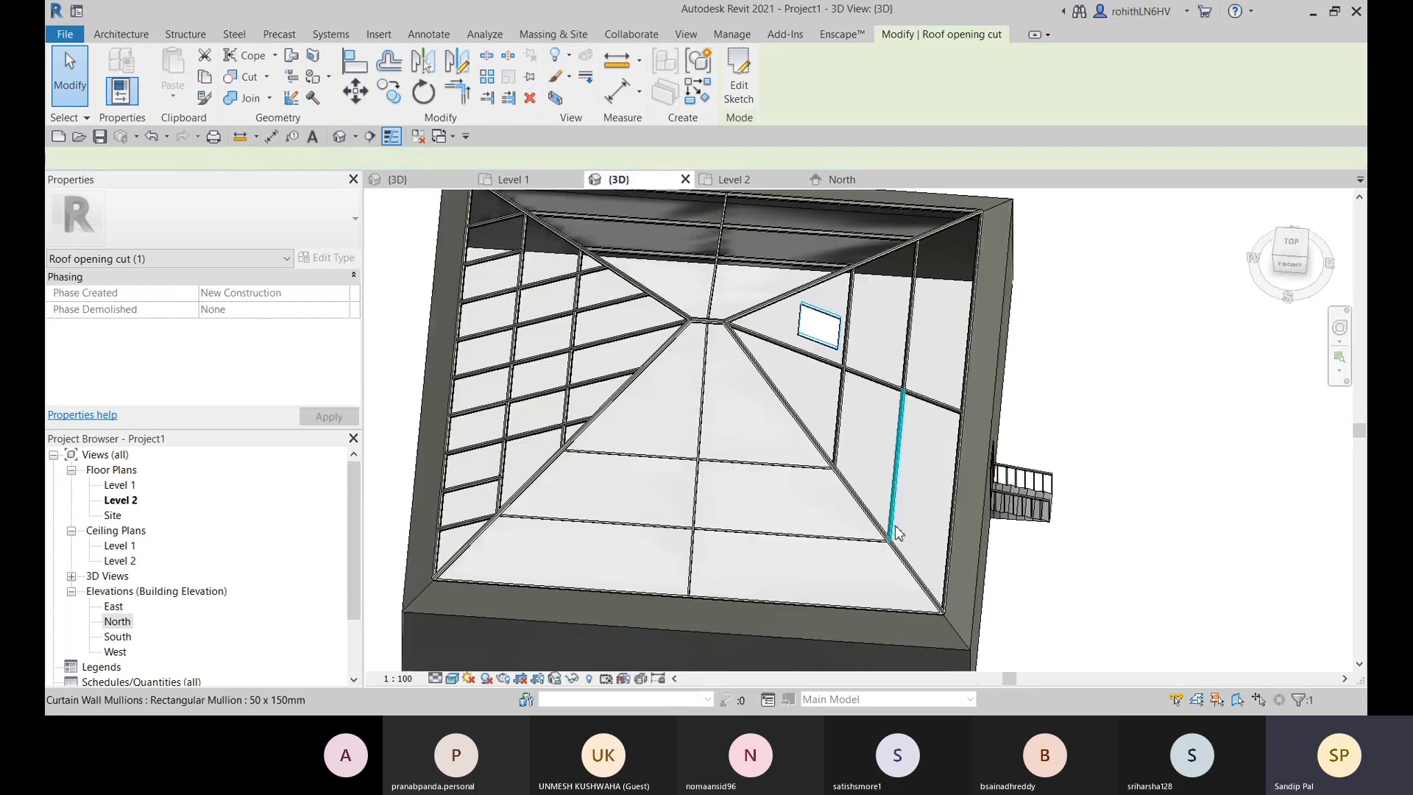
left_click(1118, 386)
scroll(813, 339, "up", 2)
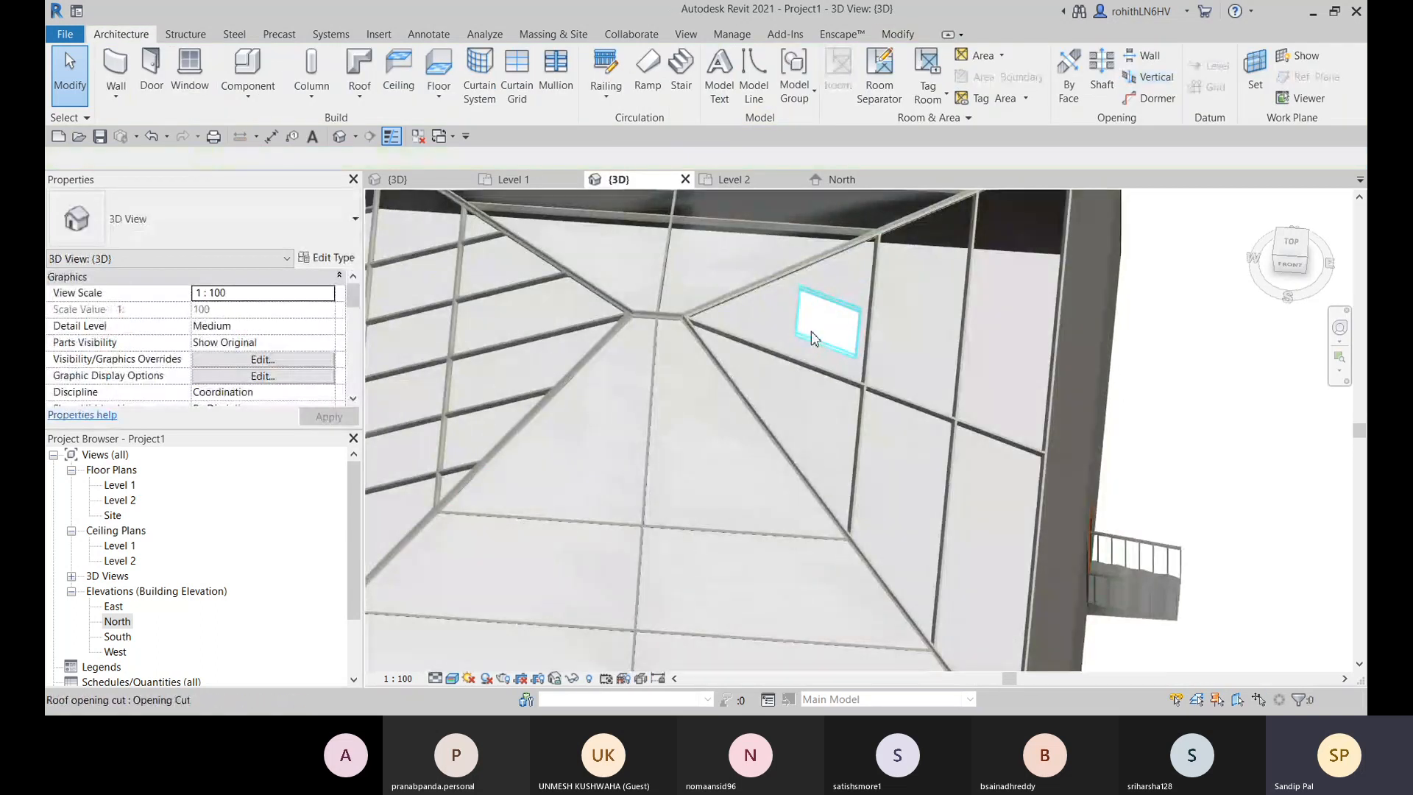
scroll(814, 340, "up", 2)
scroll(810, 344, "down", 3)
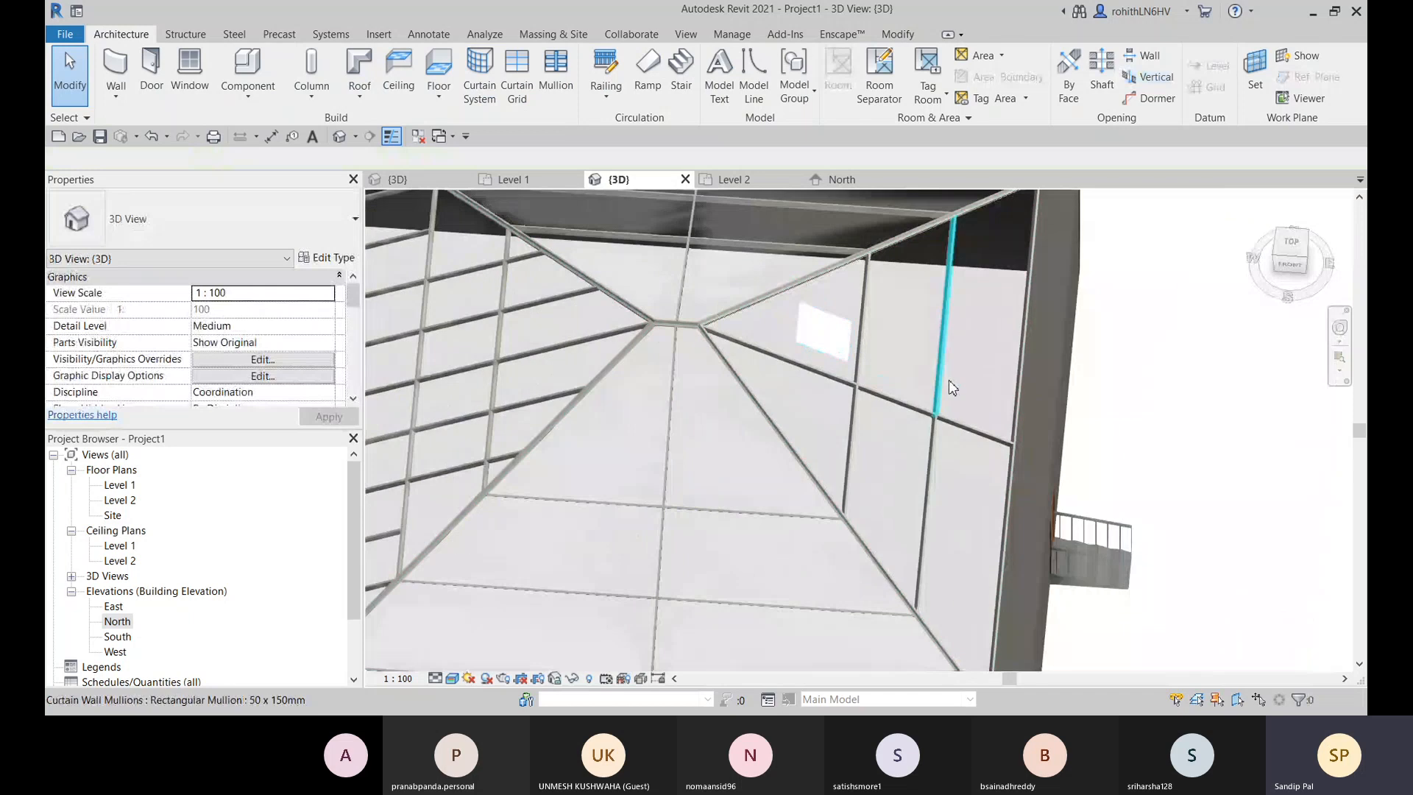
scroll(950, 386, "down", 3)
middle_click_drag(928, 382, 825, 373, "shift")
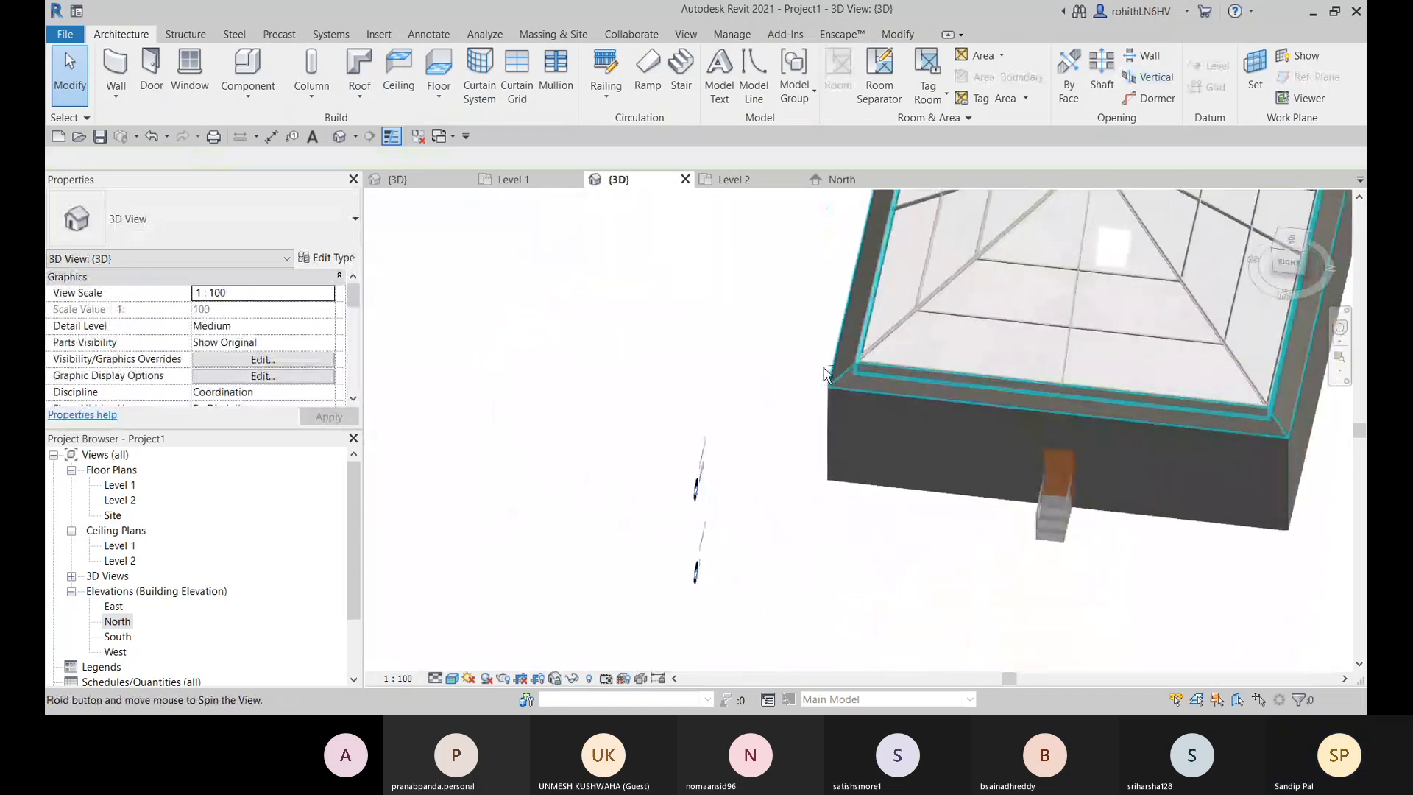
middle_click_drag(975, 406, 711, 575)
middle_click_drag(854, 429, 702, 372, "shift")
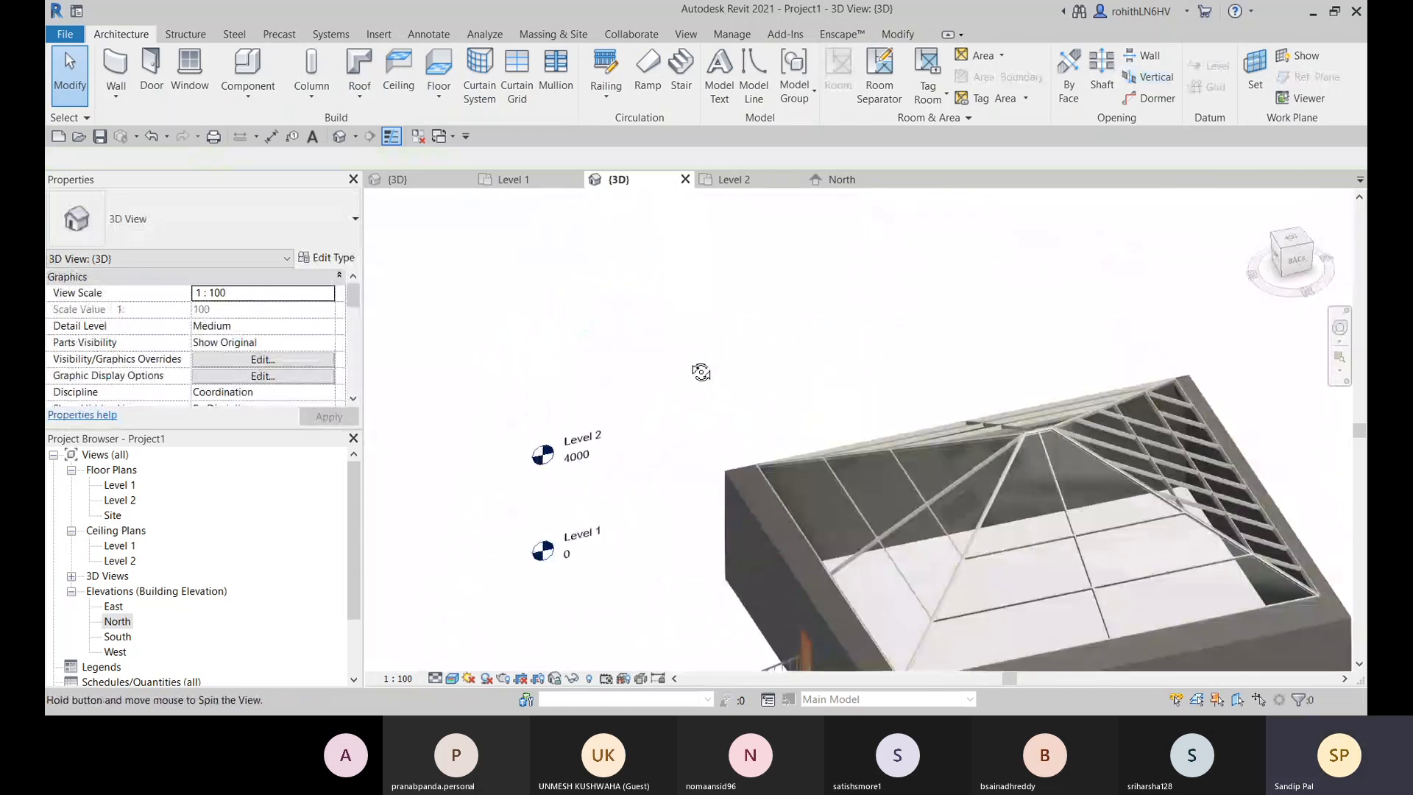
left_click_drag(702, 372, 700, 368, "shift")
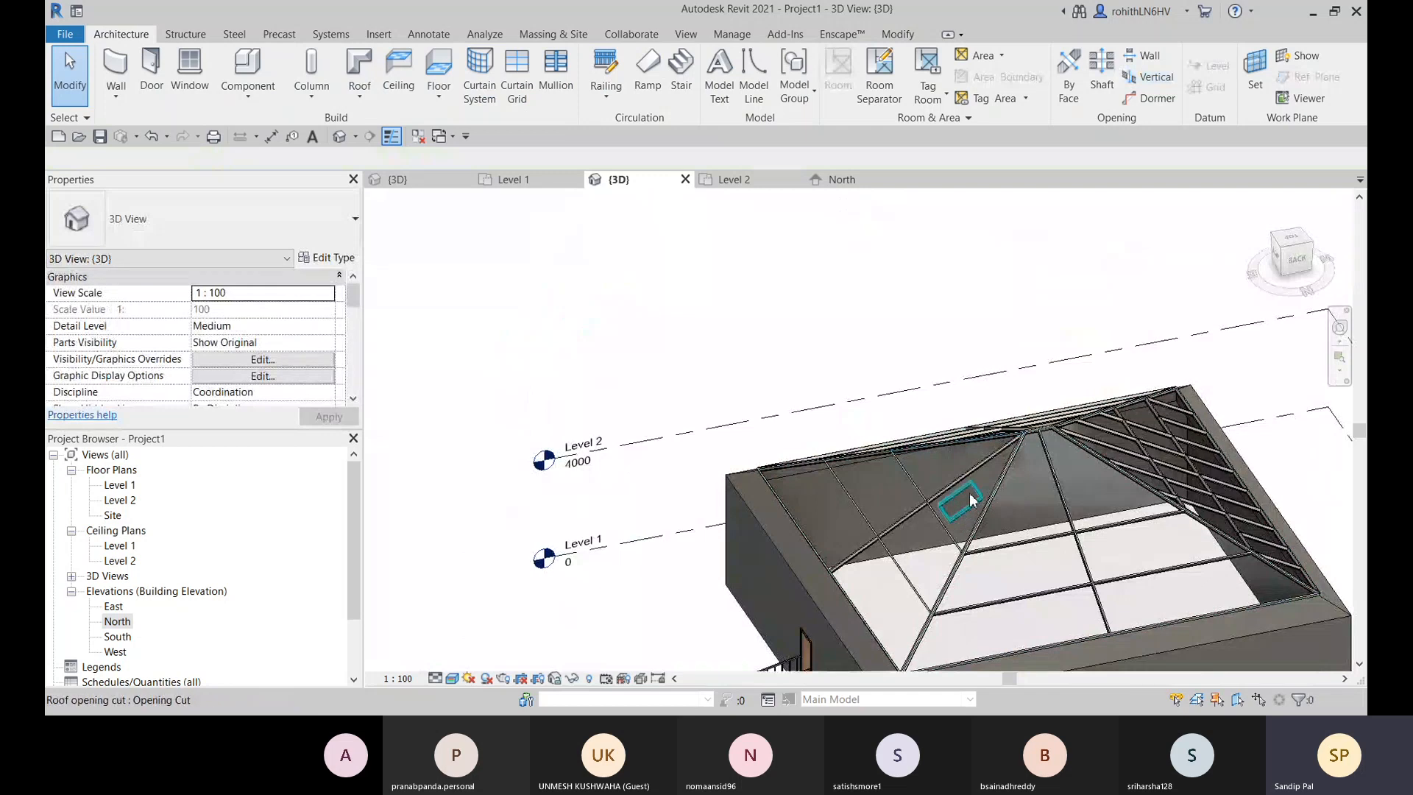
middle_click_drag(970, 493, 916, 461, "shift")
middle_click_drag(913, 671, 1067, 545, "shift")
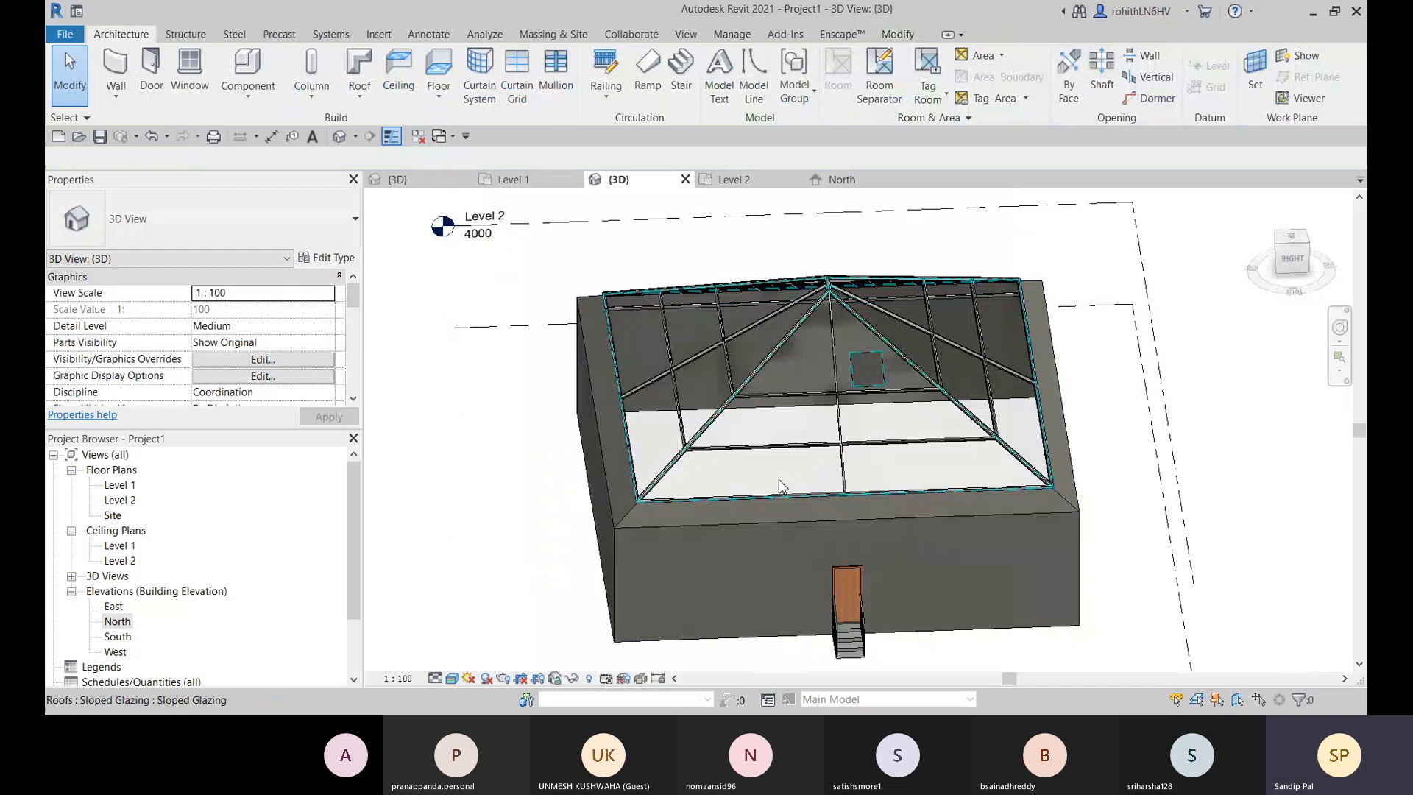
Step: Reopen the roof opening's boundary sketch in 3D to view its projection, and close the sketch
double_click(830, 482)
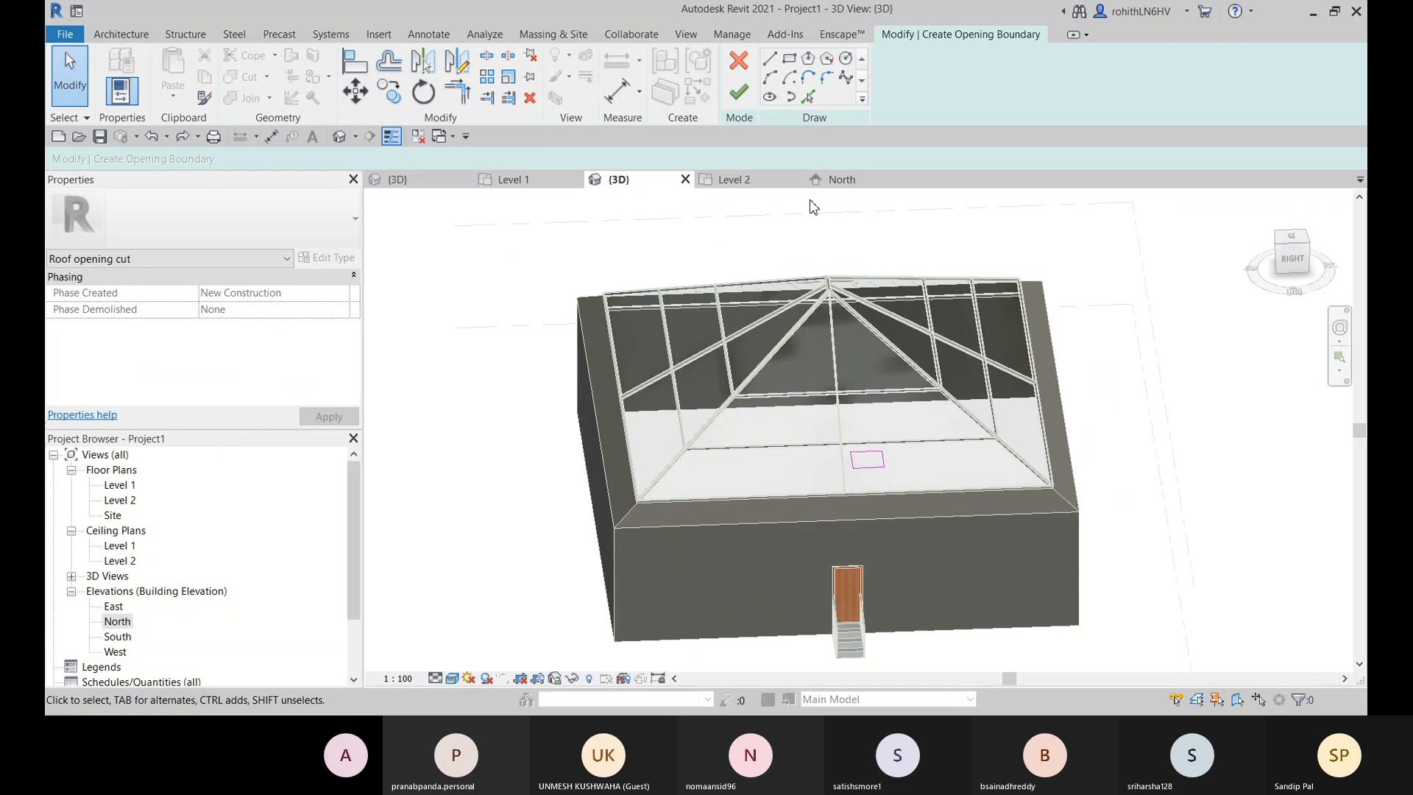
left_click(739, 93)
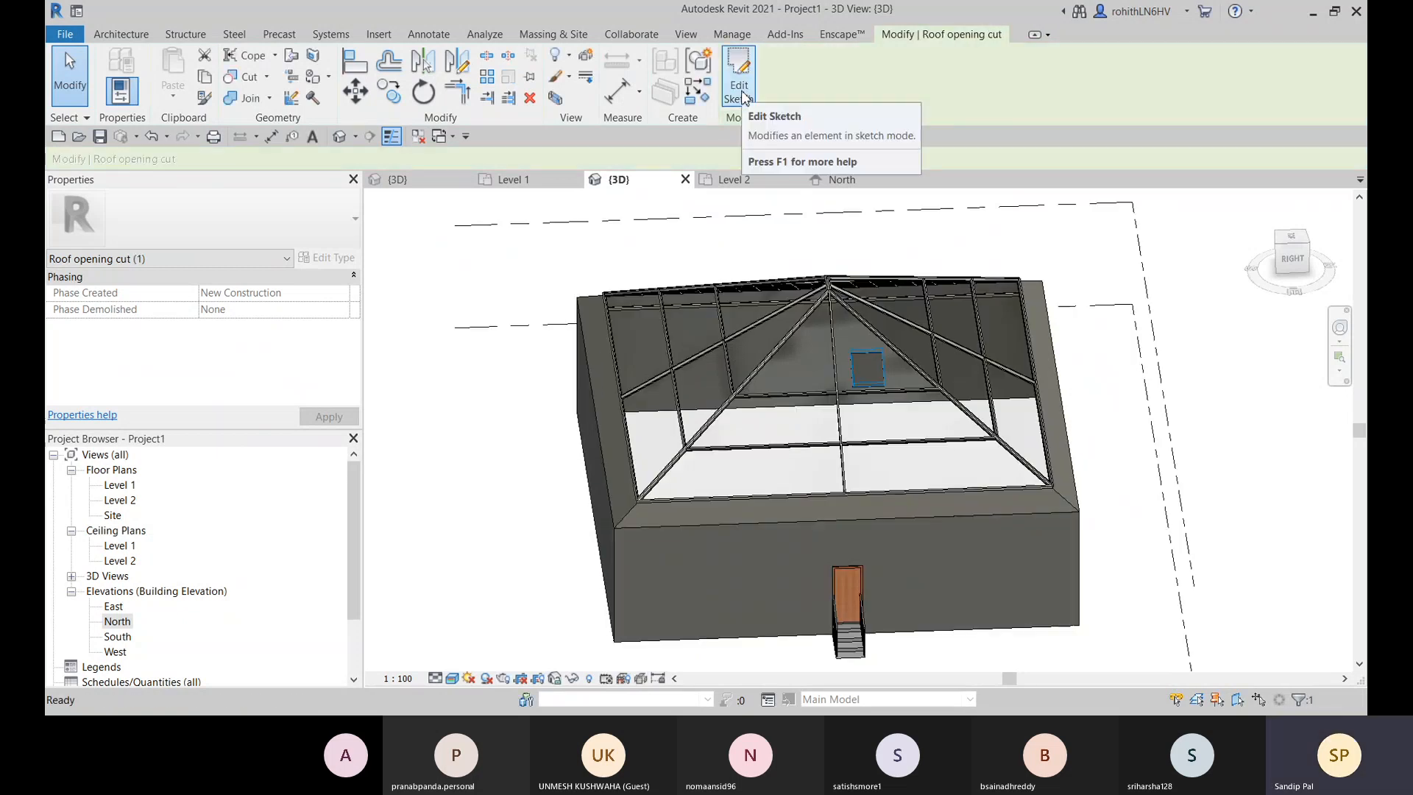
key("Escape")
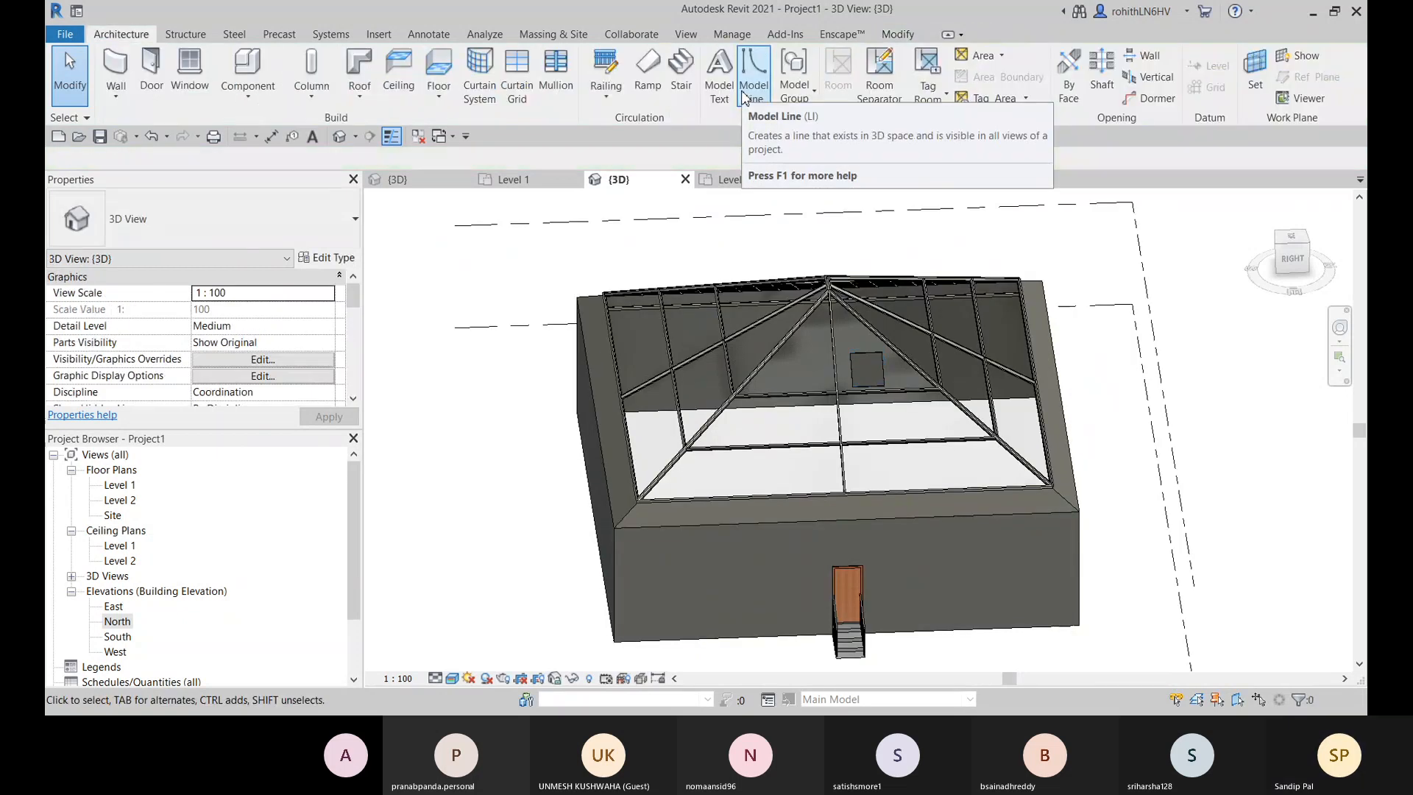
Step: Remove the sloped glazing roof and its mullions, leaving the Generic - 400mm basic roof
scroll(911, 513, "down", 3)
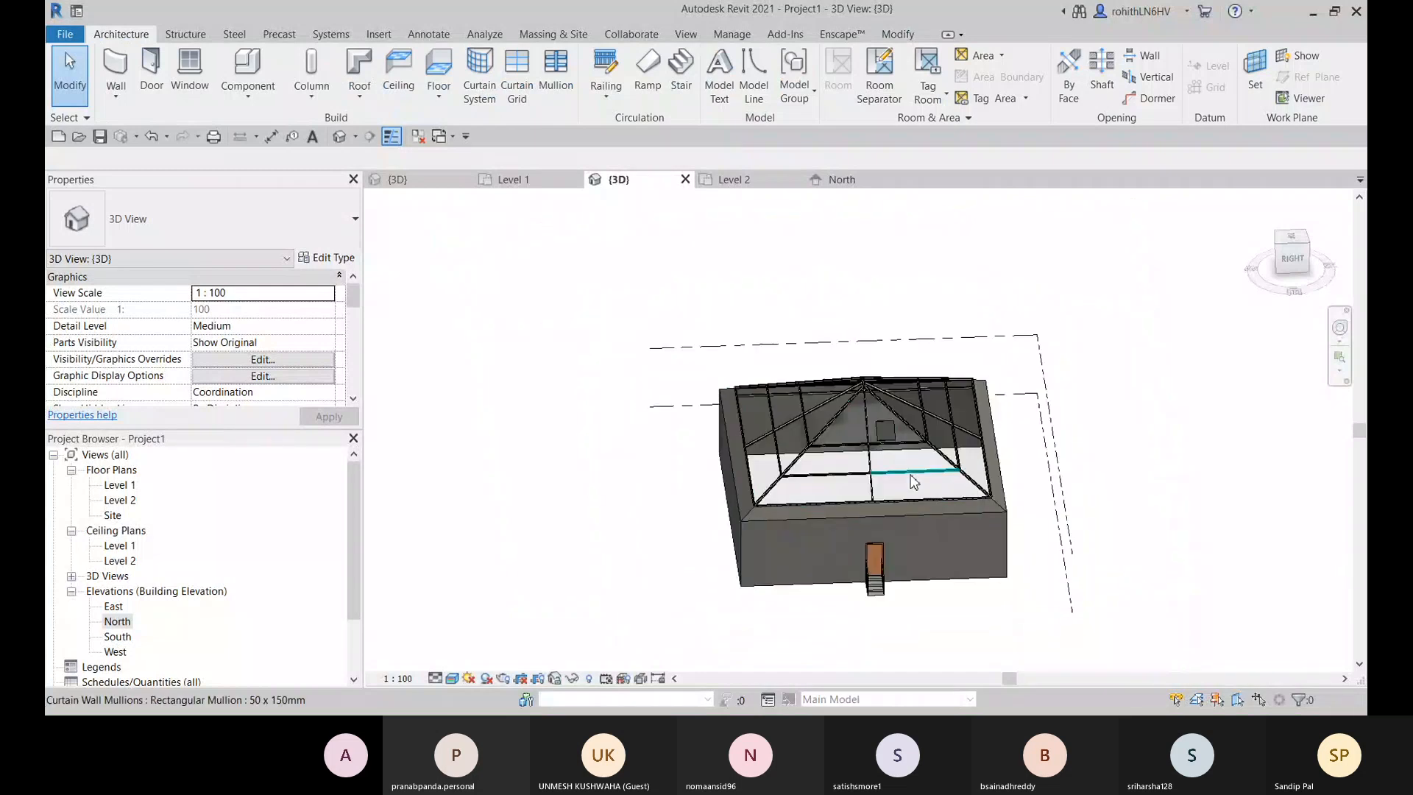
left_click(887, 490)
key("ctrl+z")
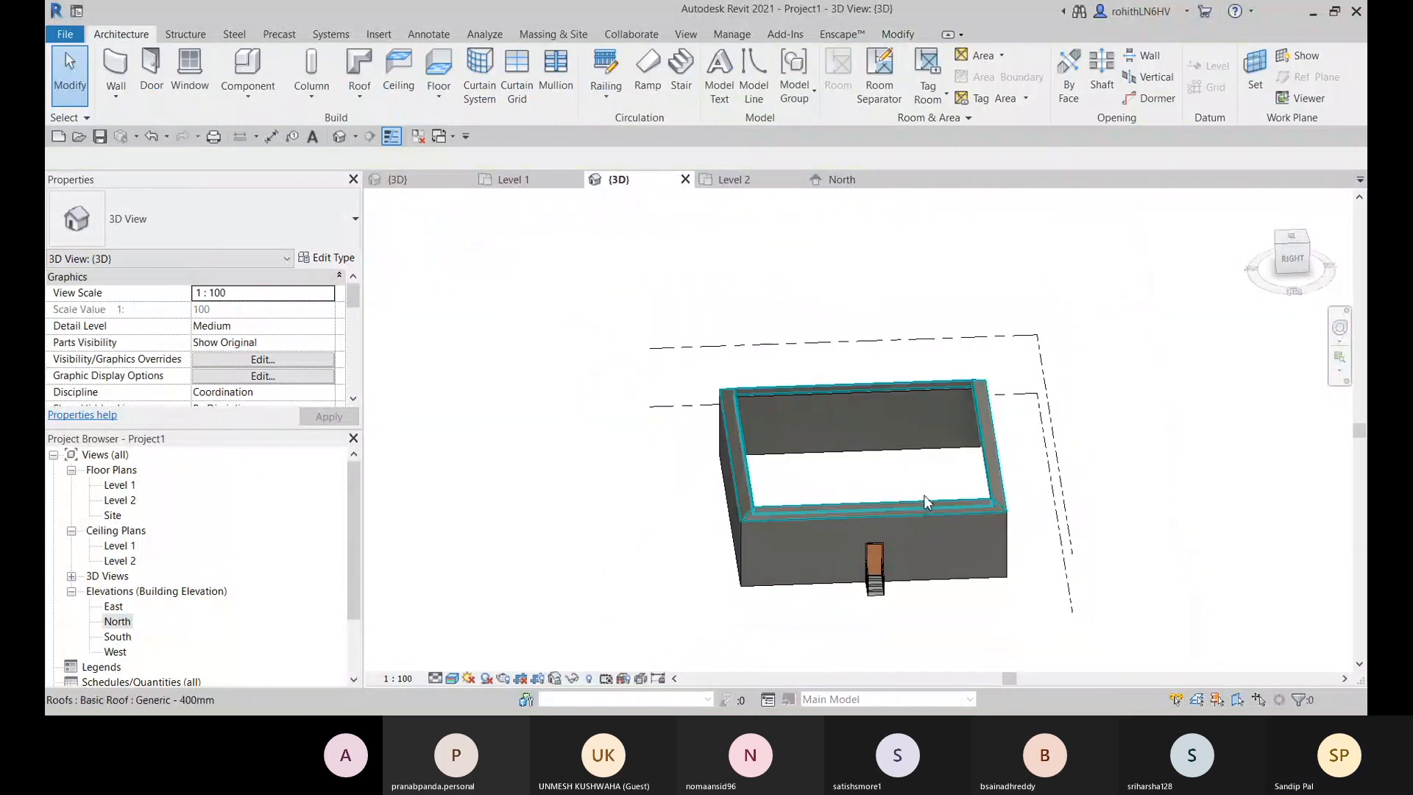
Step: Set the Cutoff Level of the Generic - 400mm basic roof to None so it forms a full hip roof
key("ctrl+z")
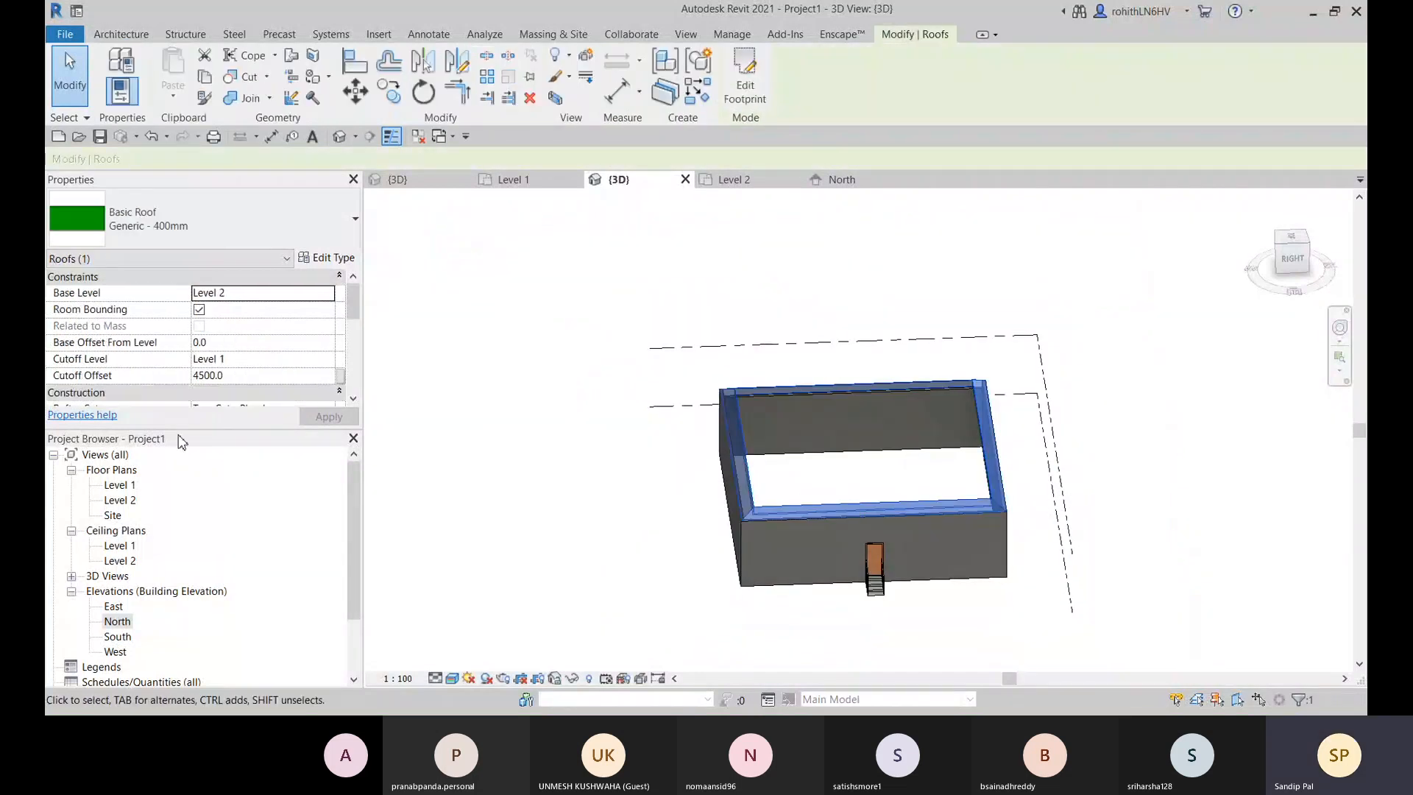
left_click(238, 361)
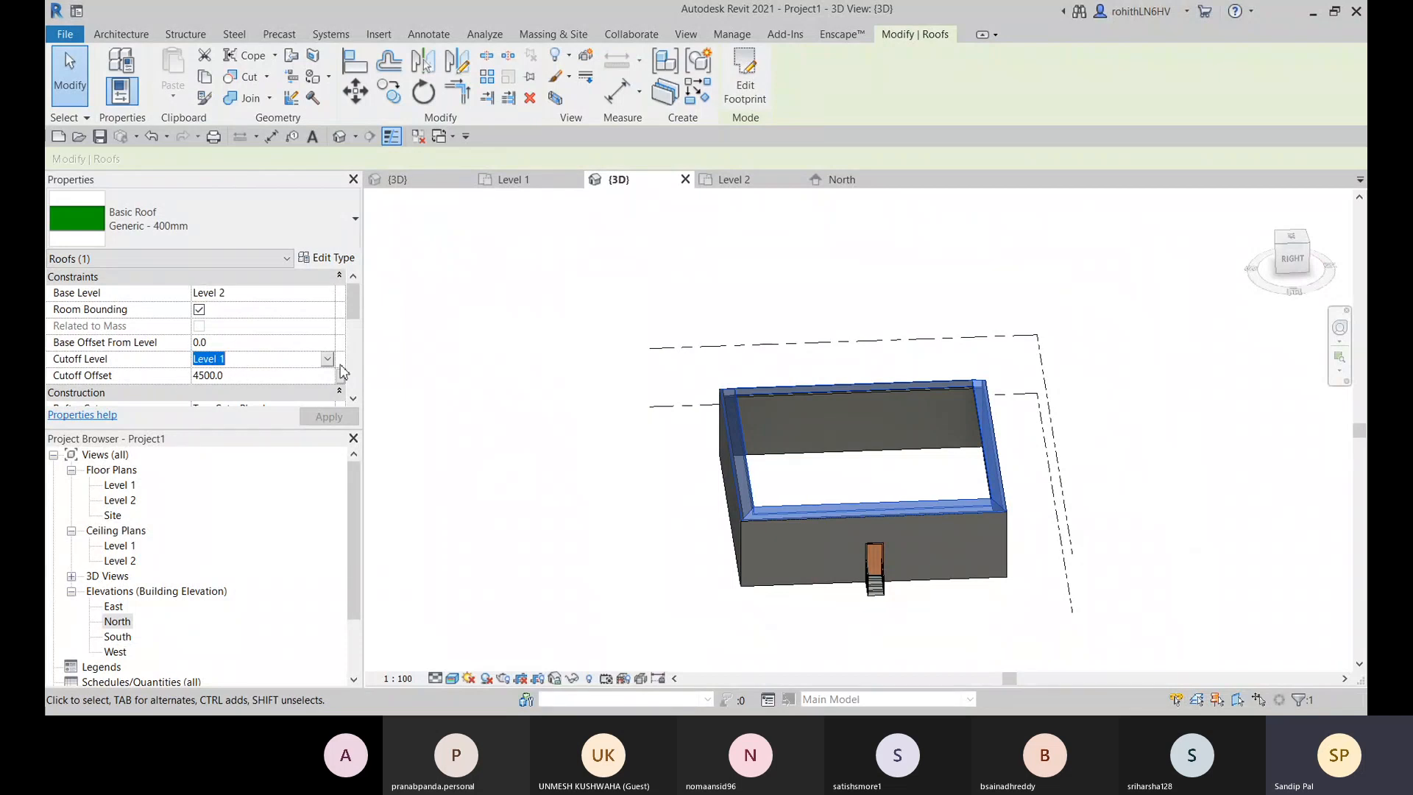
key("Up")
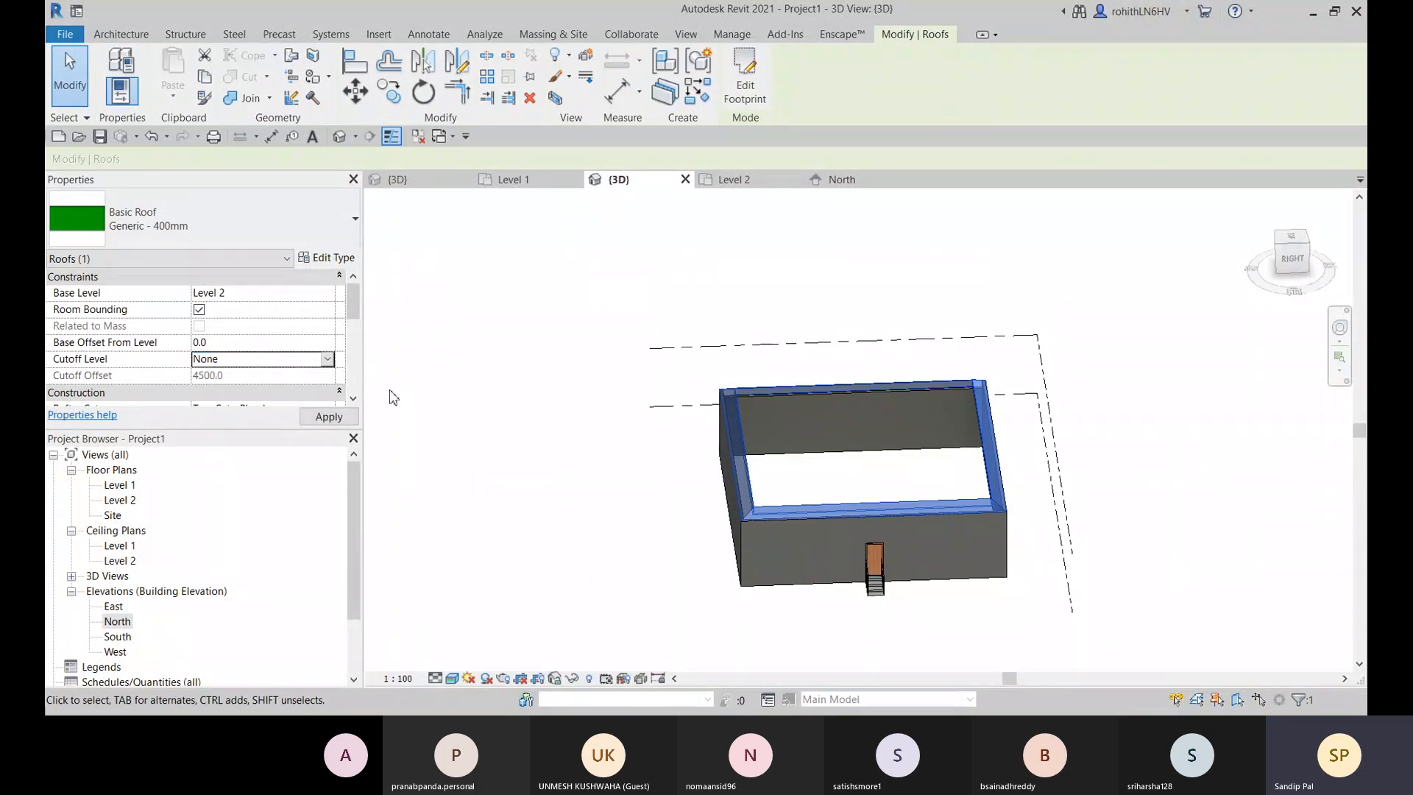
middle_click_drag(992, 446, 720, 480)
key("Escape")
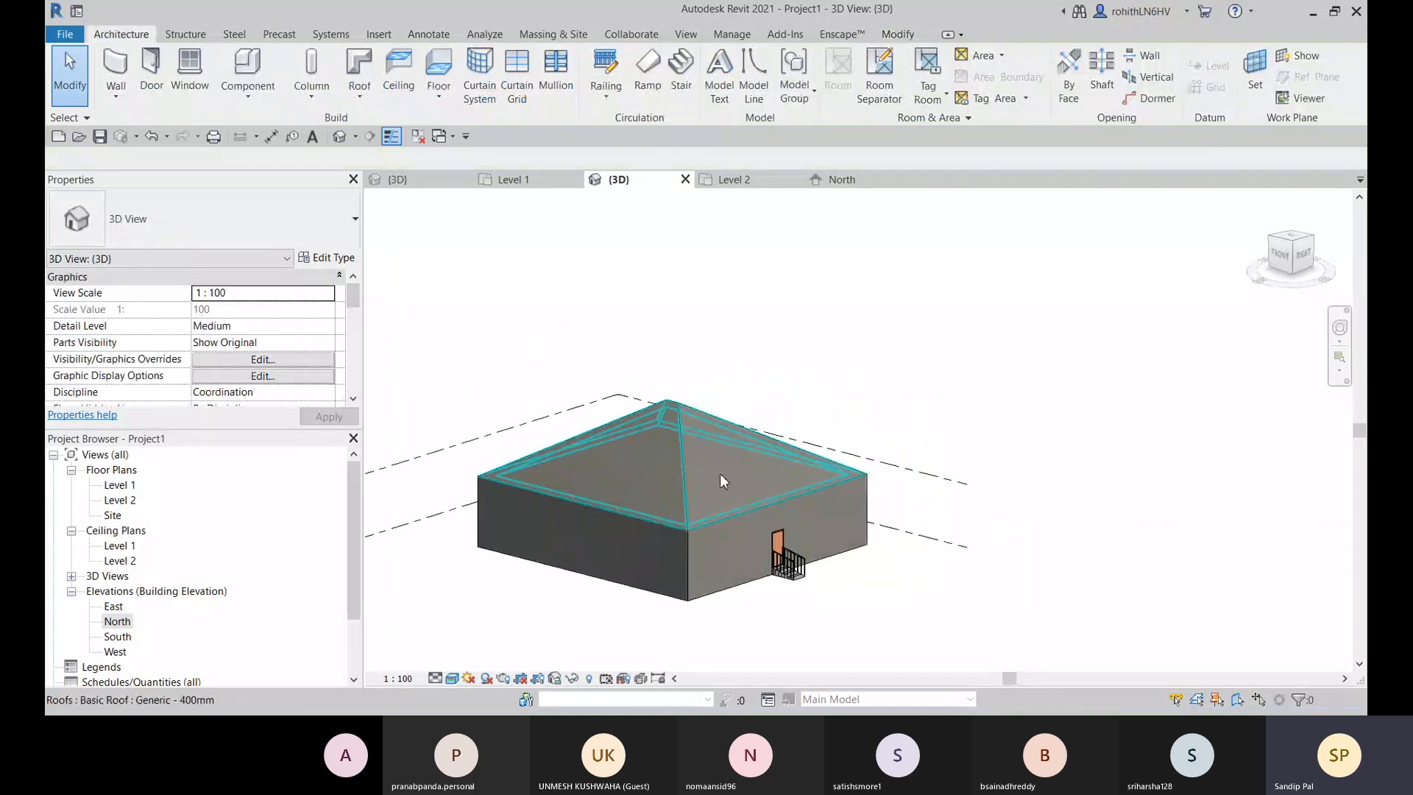
Step: Draw a 3100 mm long north-south Generic - 200mm wall, 8000 mm high, on the roof's north slope in the Level 2 floor plan
scroll(722, 476, "up", 5)
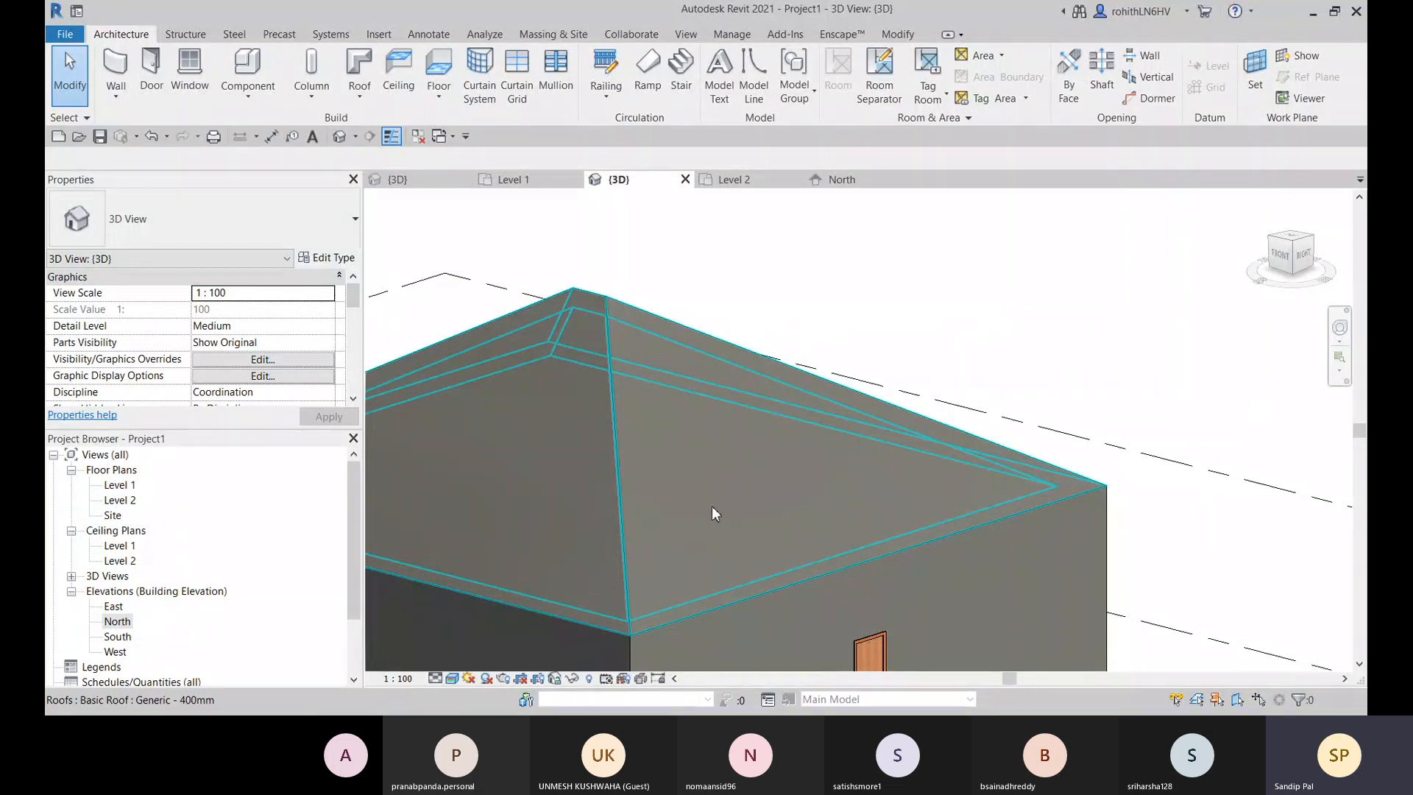
middle_click_drag(711, 507, 871, 489)
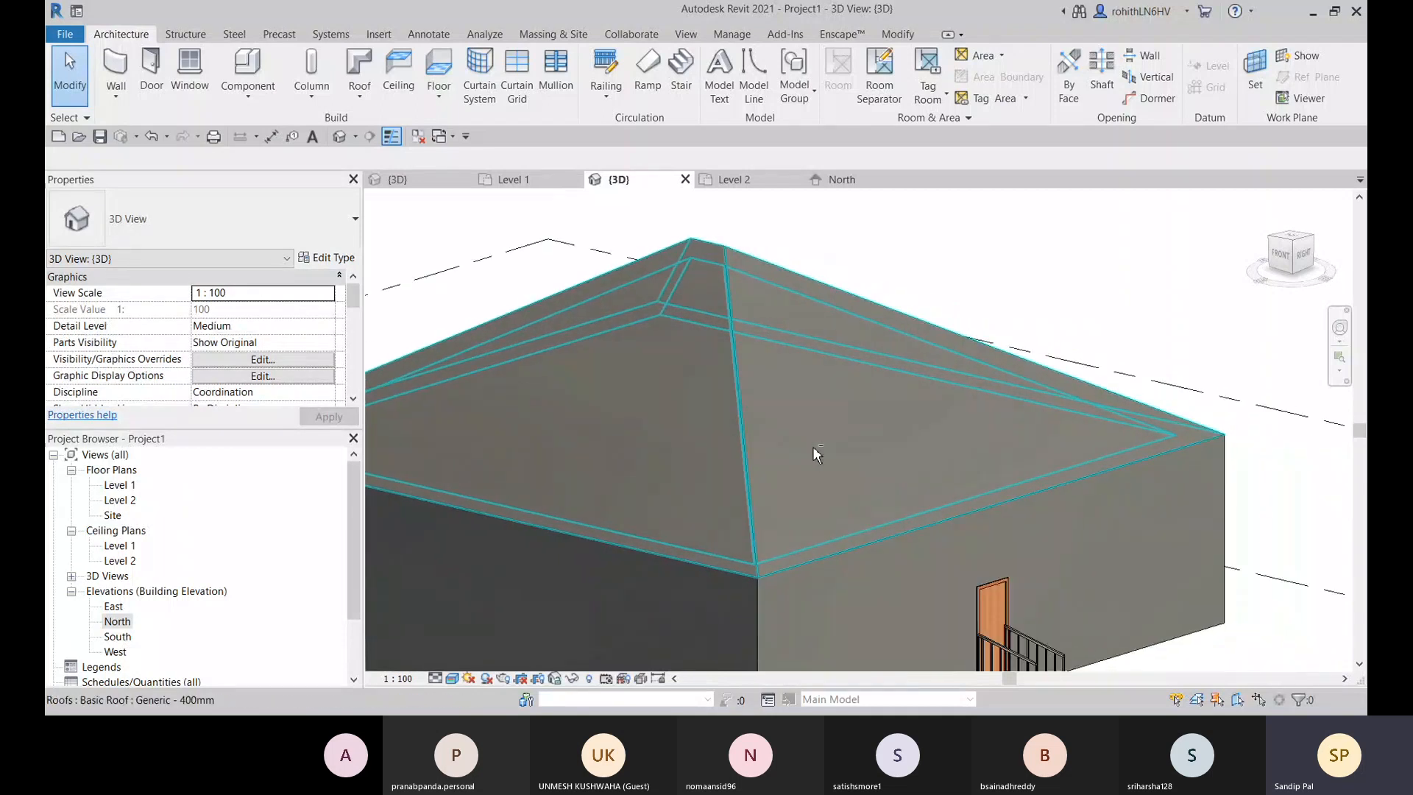
middle_click_drag(812, 446, 781, 464, "shift")
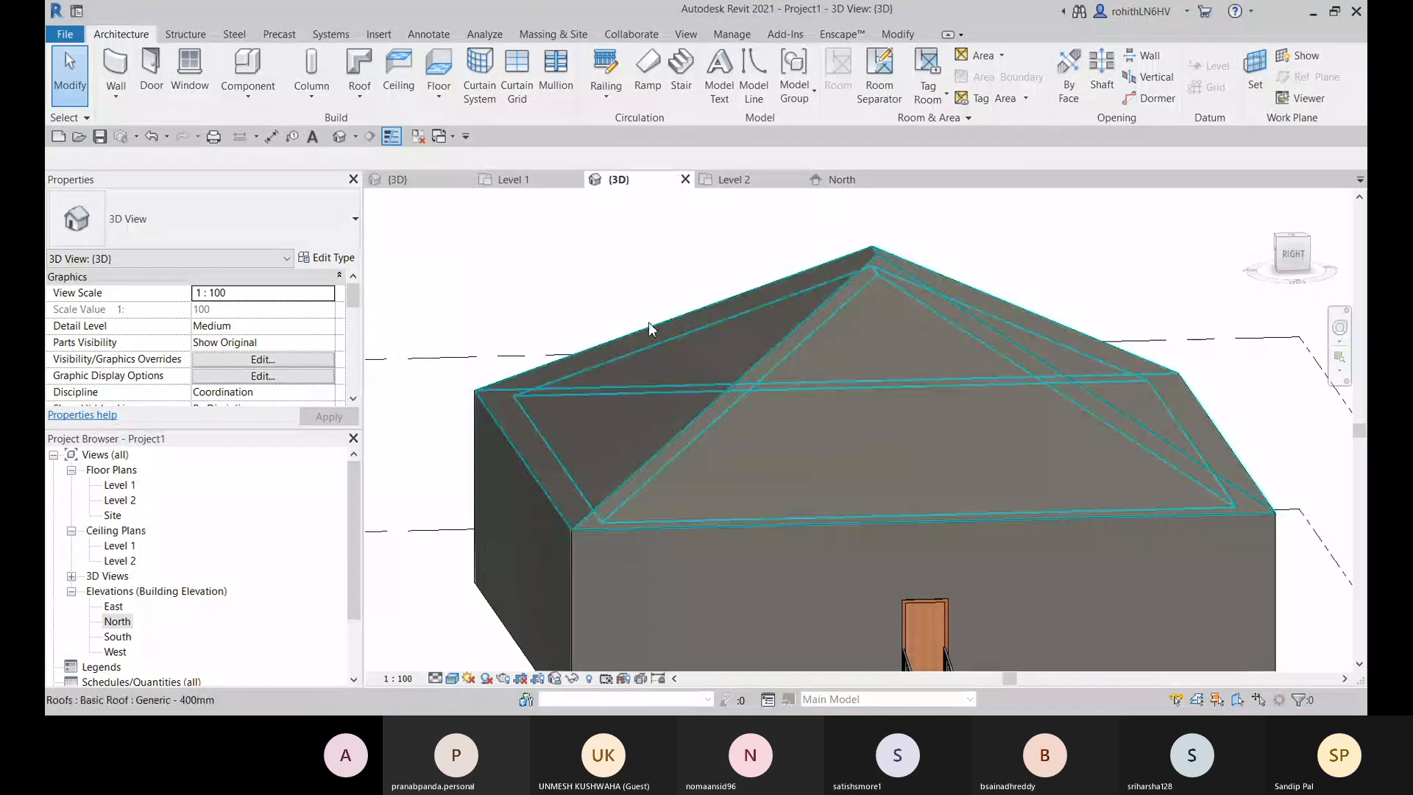
left_click(745, 181)
scroll(858, 562, "down", 6)
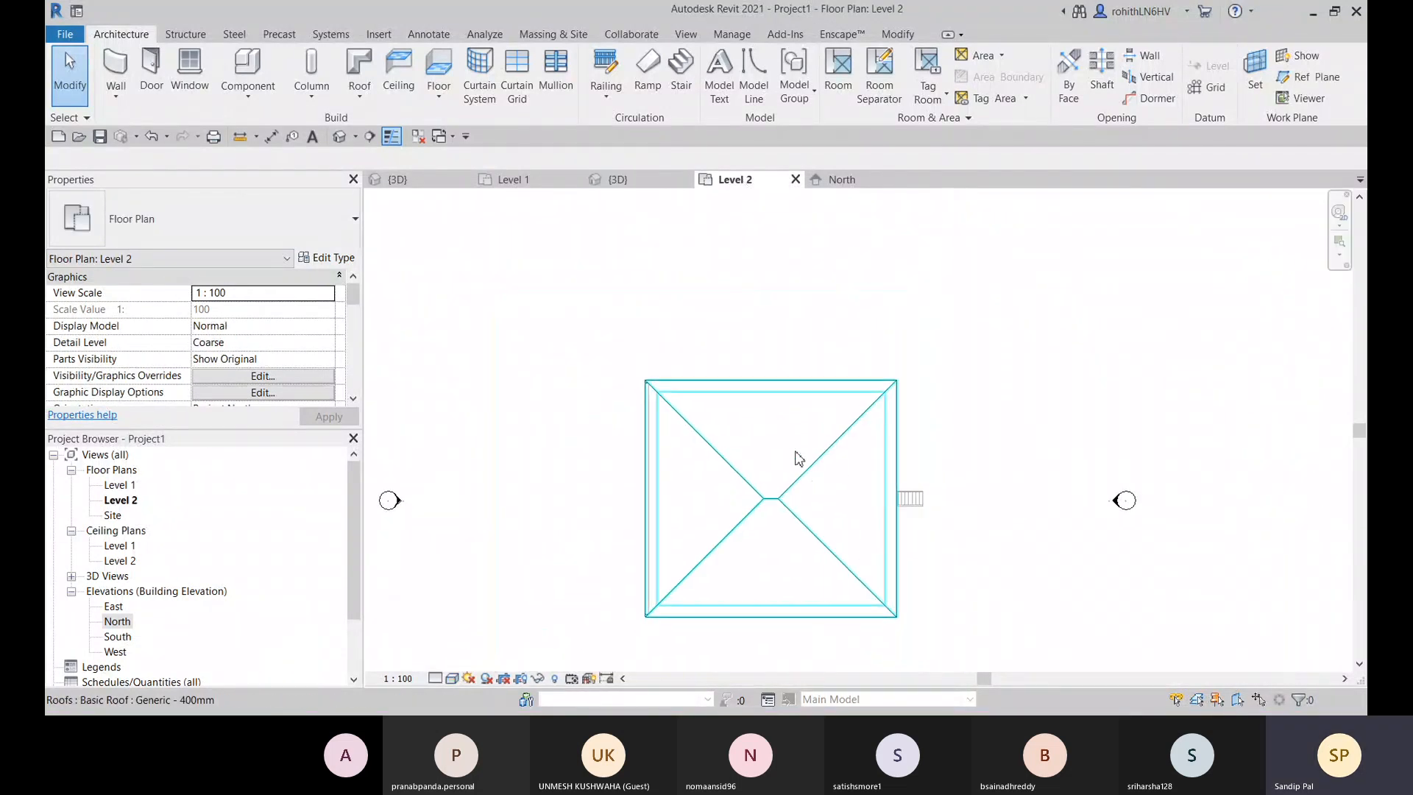
scroll(799, 458, "up", 3)
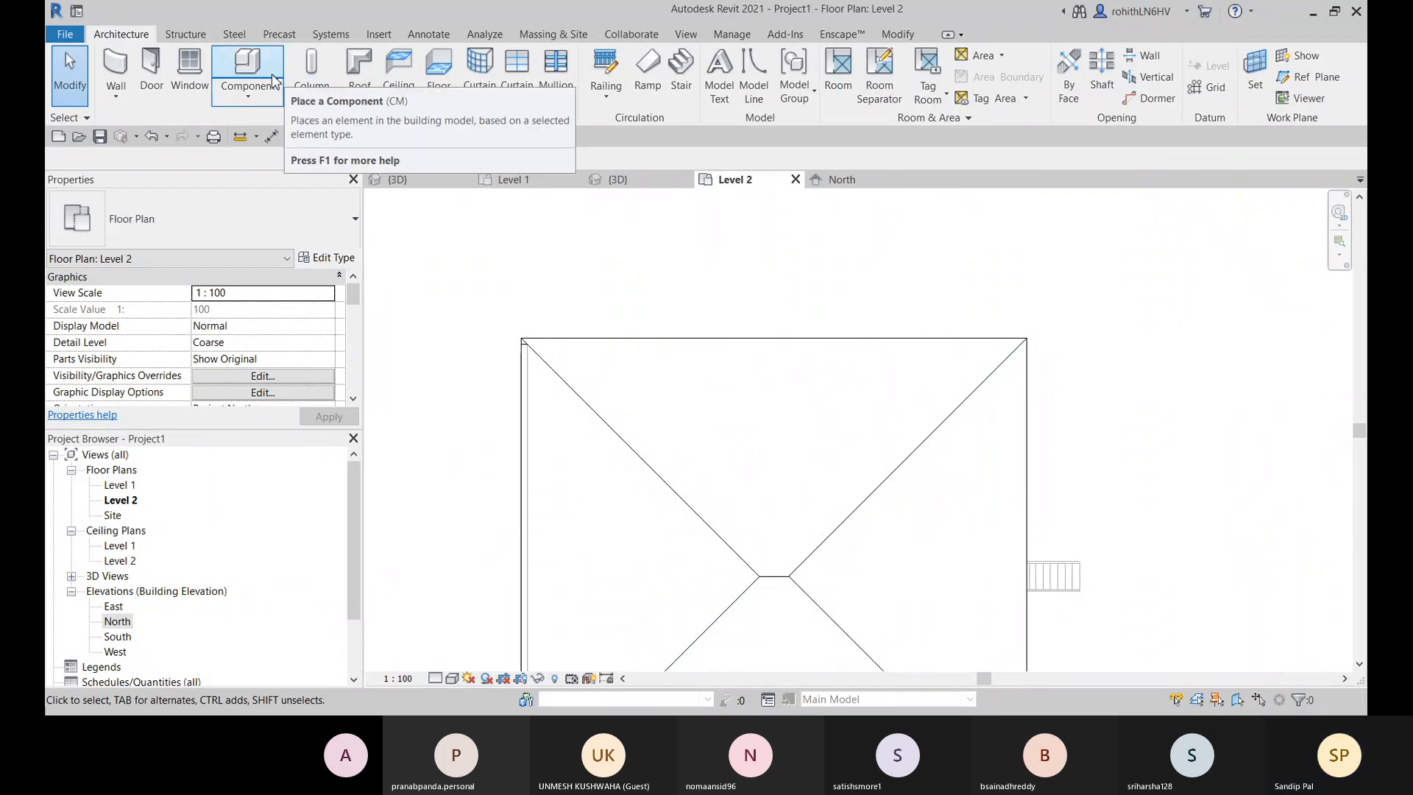
left_click(115, 70)
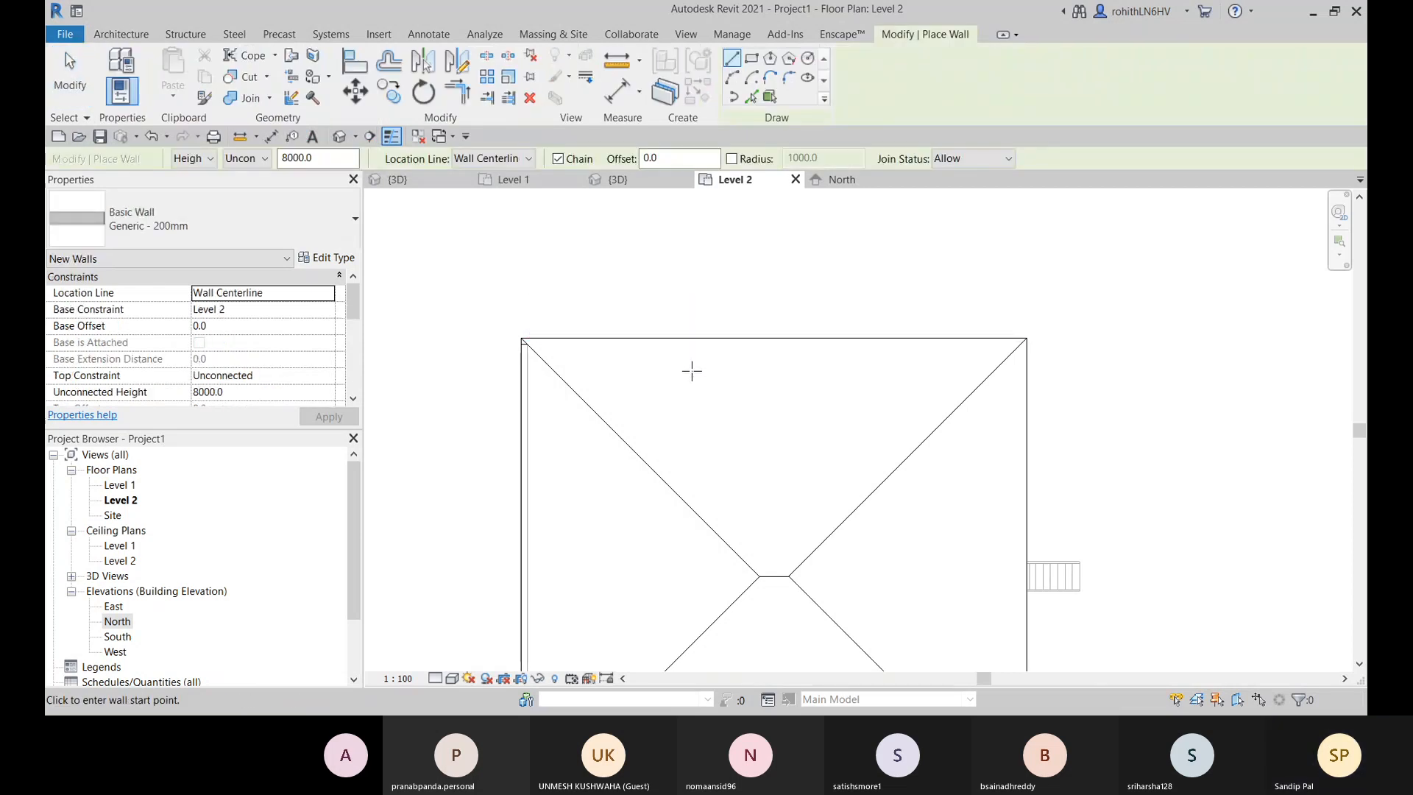
left_click(684, 370)
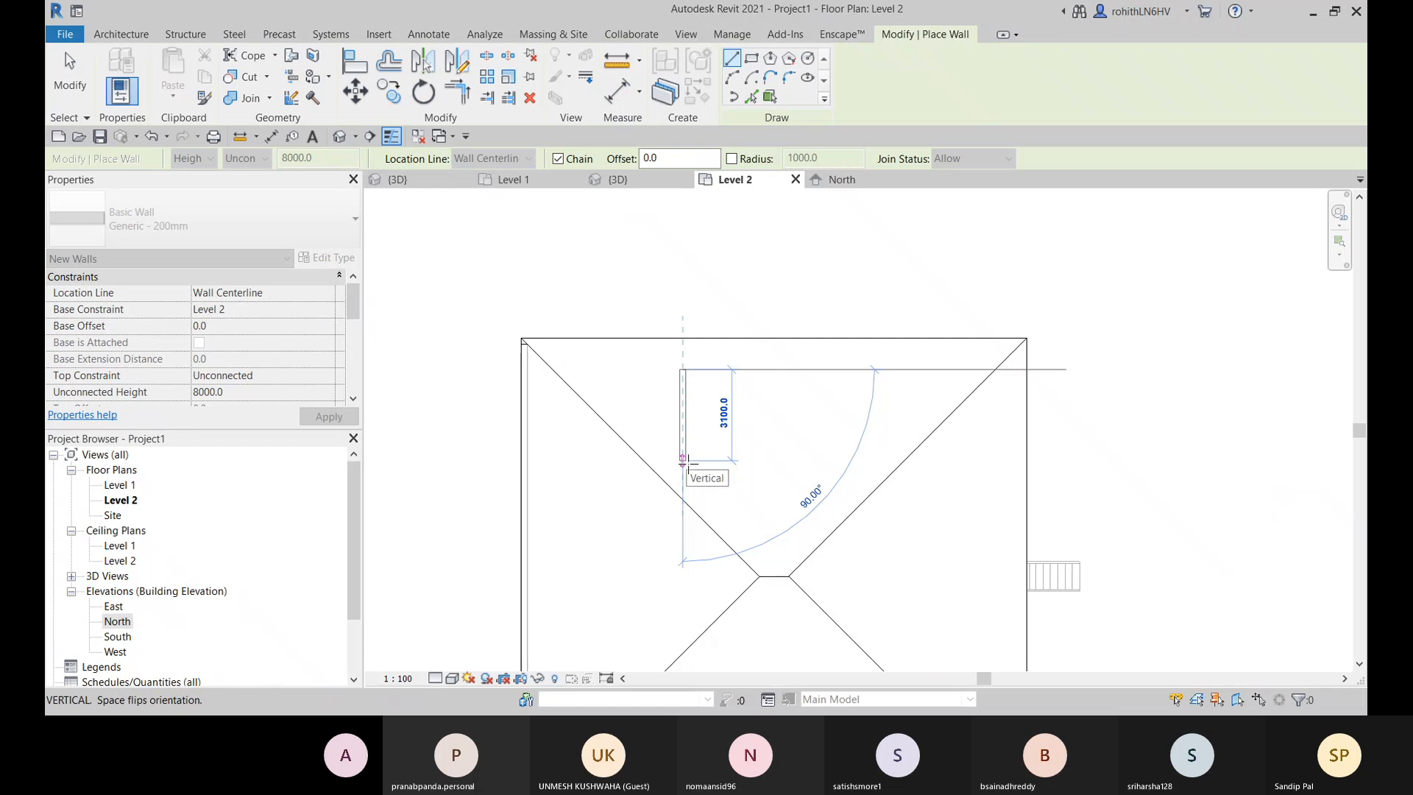
left_click(684, 460)
key("Escape")
key("Escape")
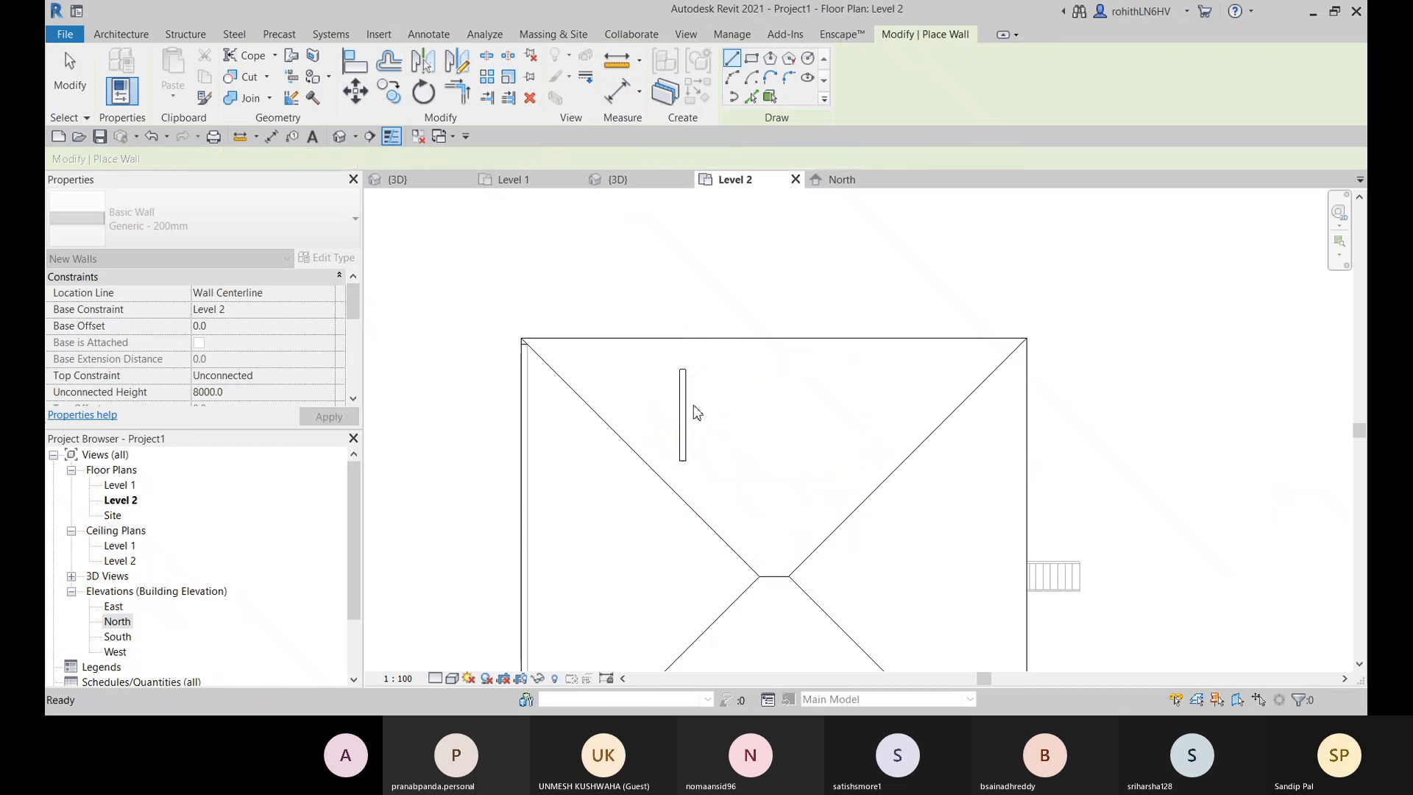
Step: Draw a 6000 mm wall east from the first wall's north end and a parallel south-running wall about 3100 mm long, forming a U shape
left_click(683, 371)
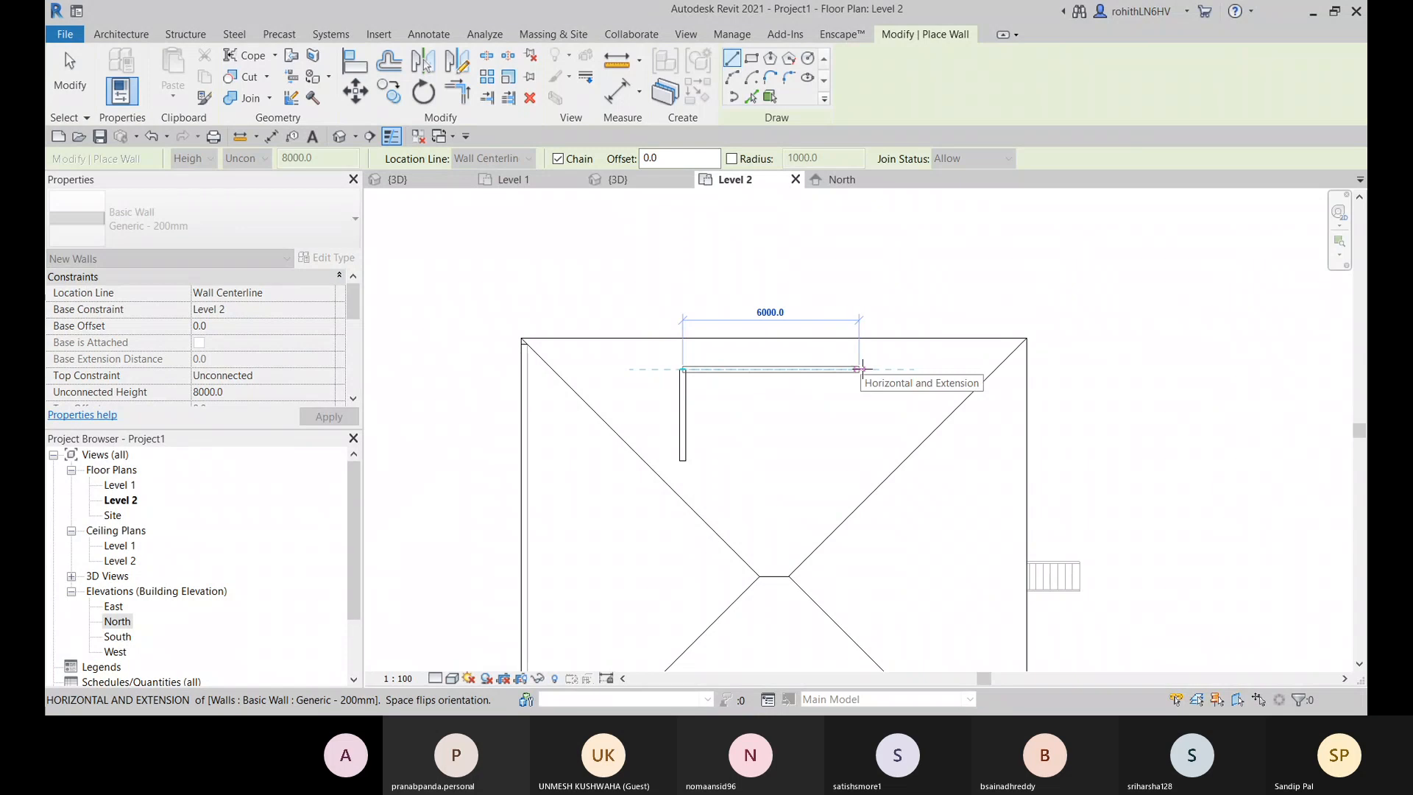
left_click(860, 369)
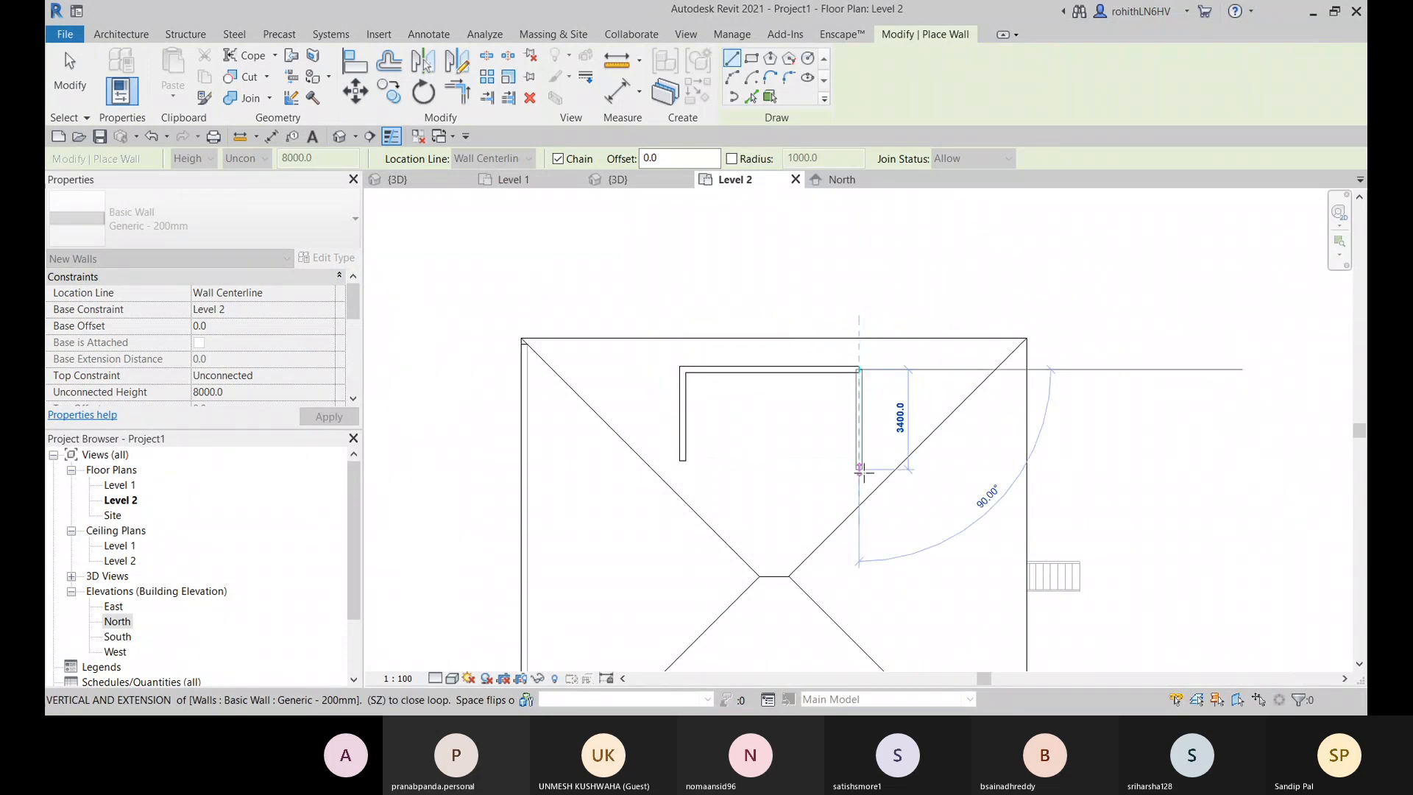
left_click(860, 460)
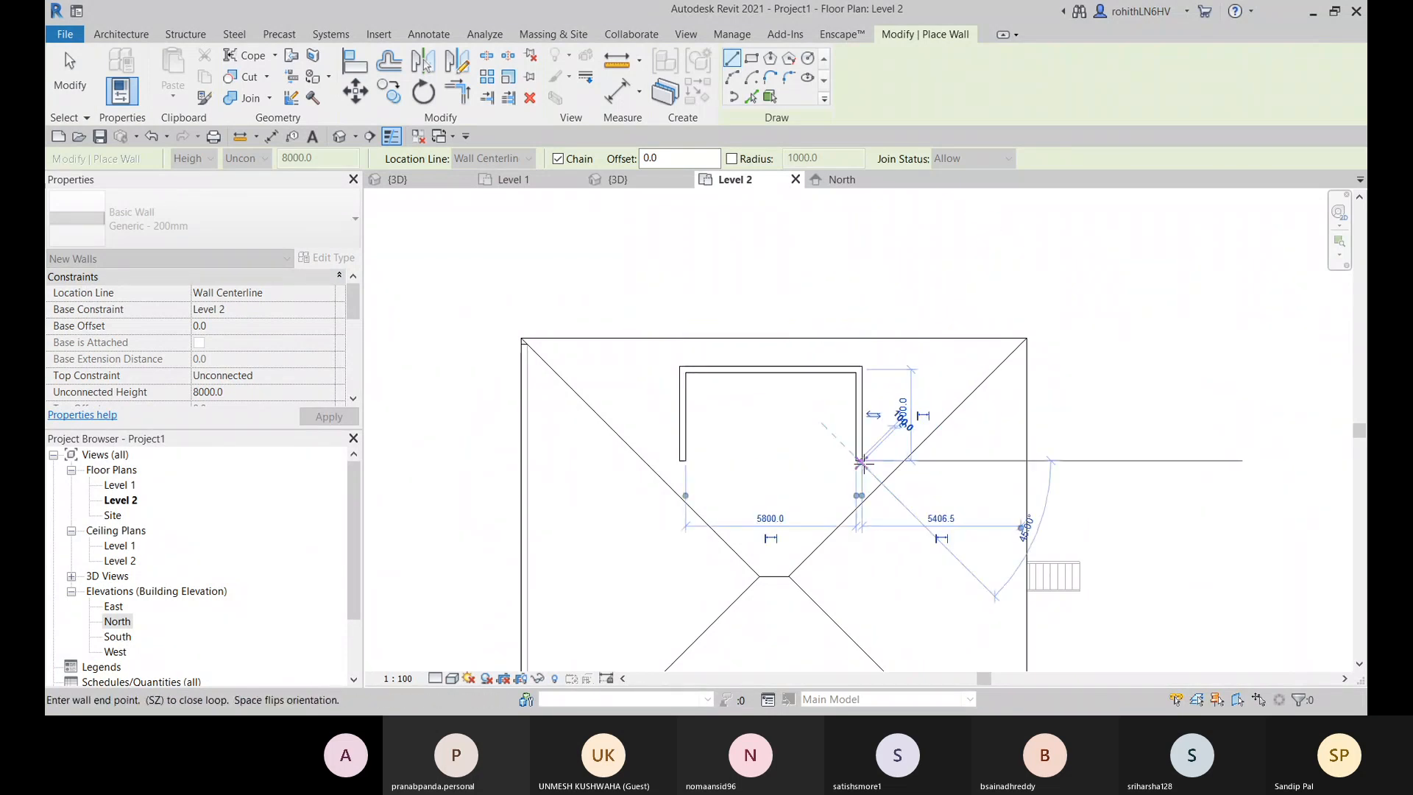
key("Escape")
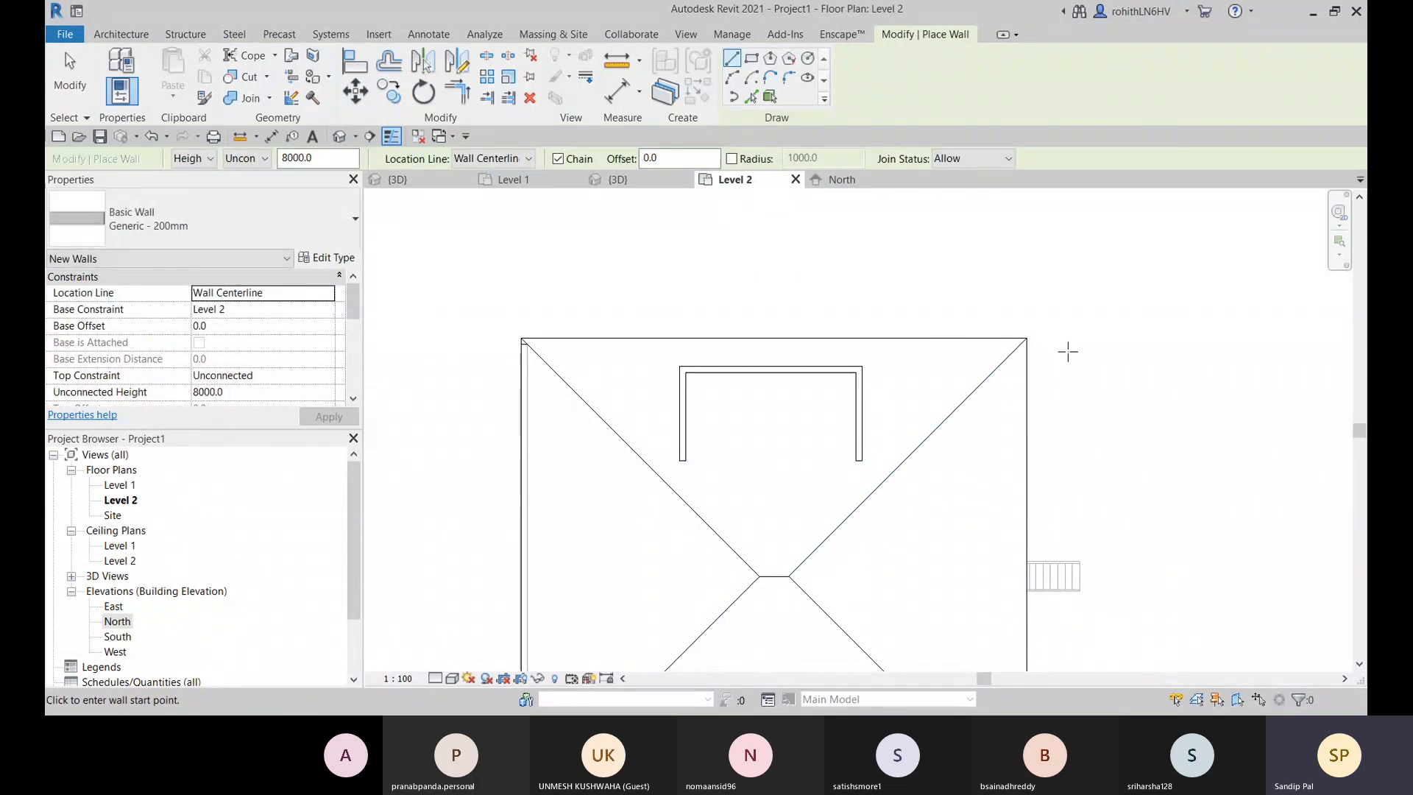
key("Escape")
Step: Attach the bases of all three new walls to the hip roof in 3D
left_click(639, 184)
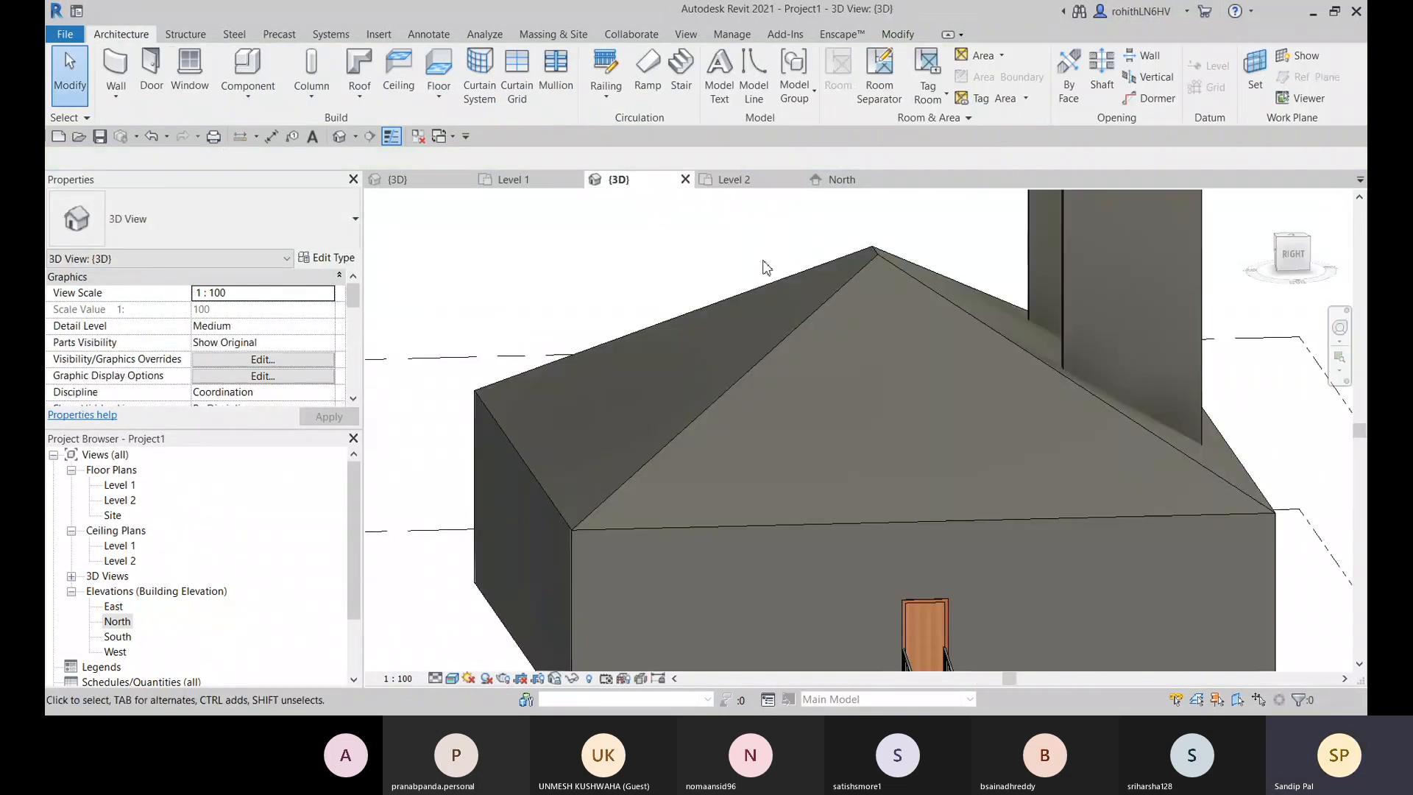
scroll(958, 392, "down", 2)
middle_click_drag(1198, 435, 682, 375, "shift")
left_click(737, 386)
left_click(683, 376, "ctrl")
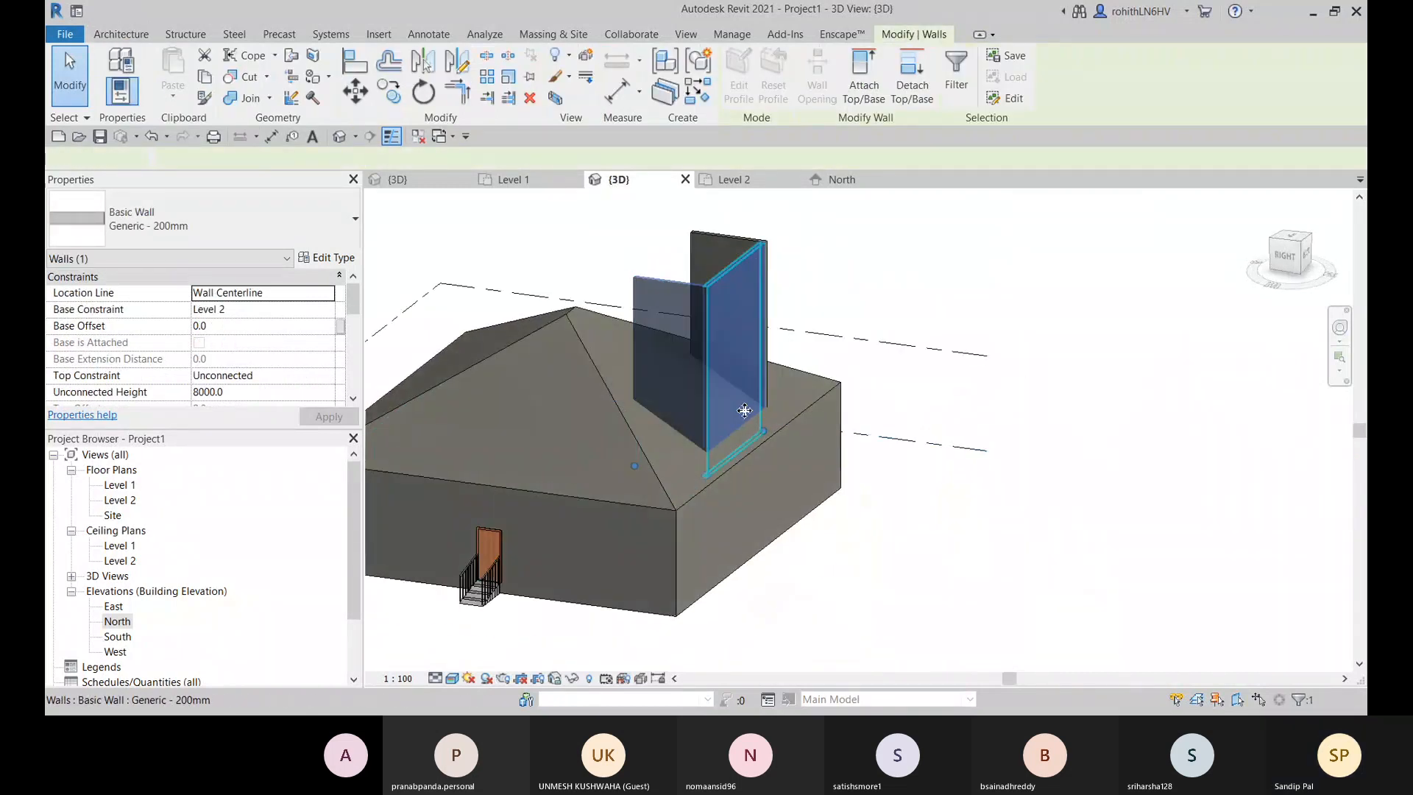
left_click(727, 242, "ctrl")
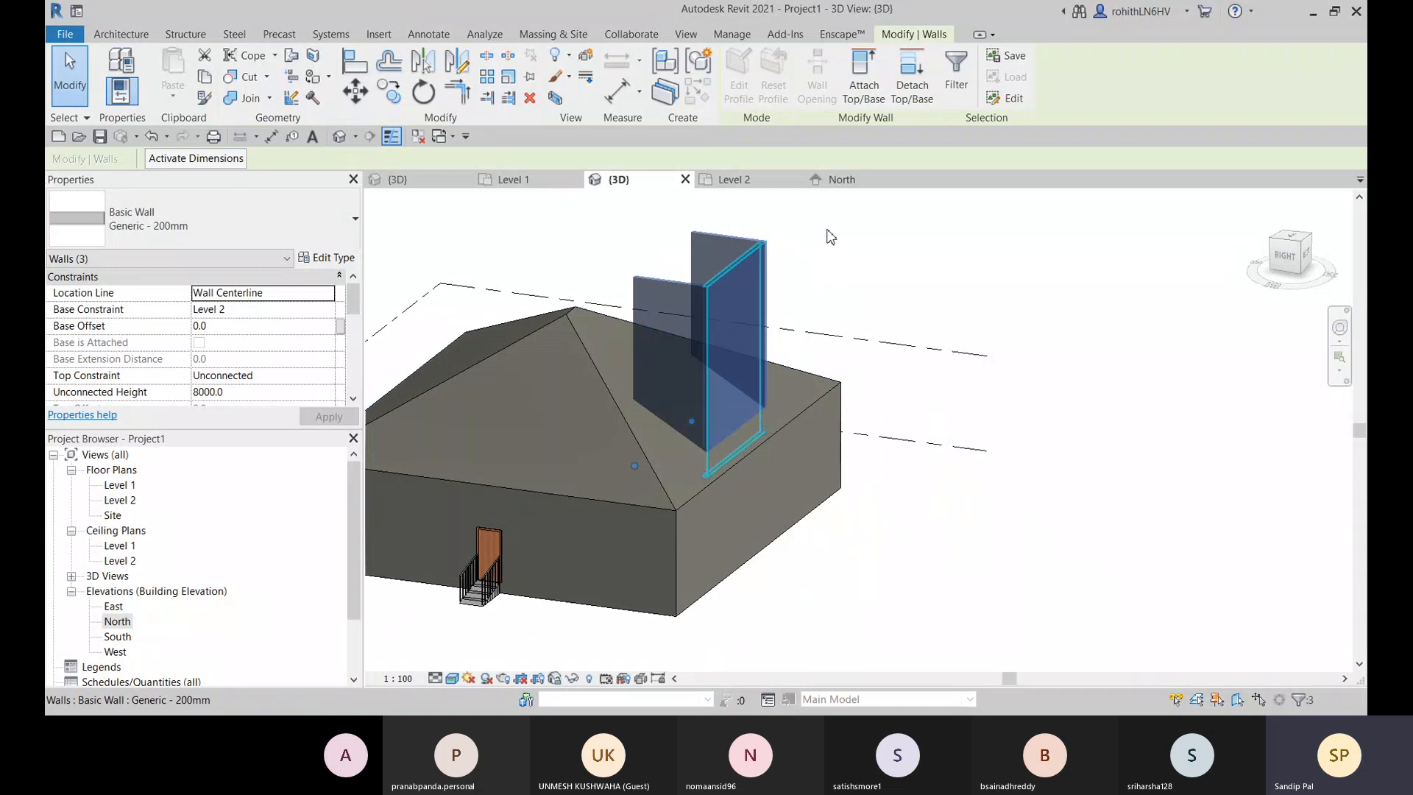
left_click(865, 92)
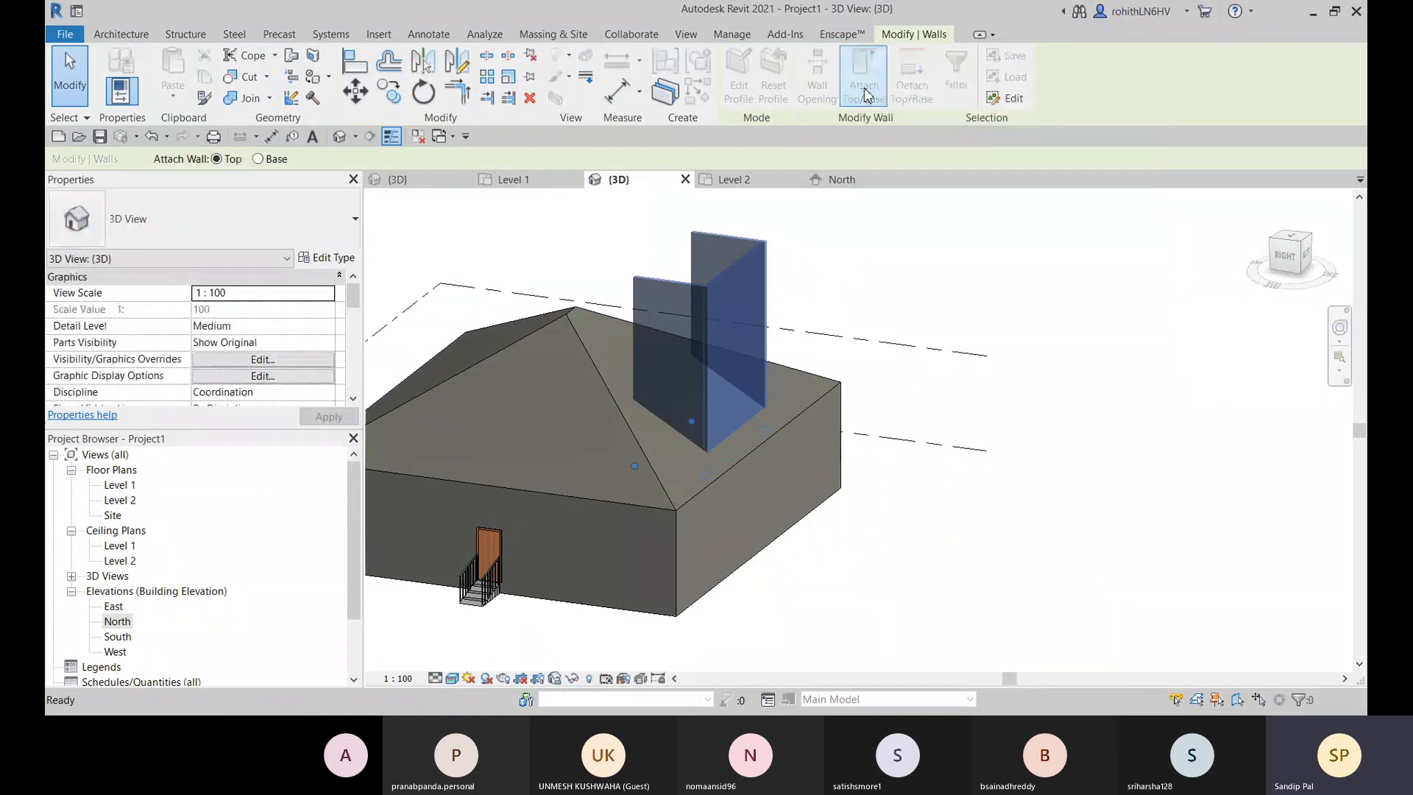
left_click(257, 159)
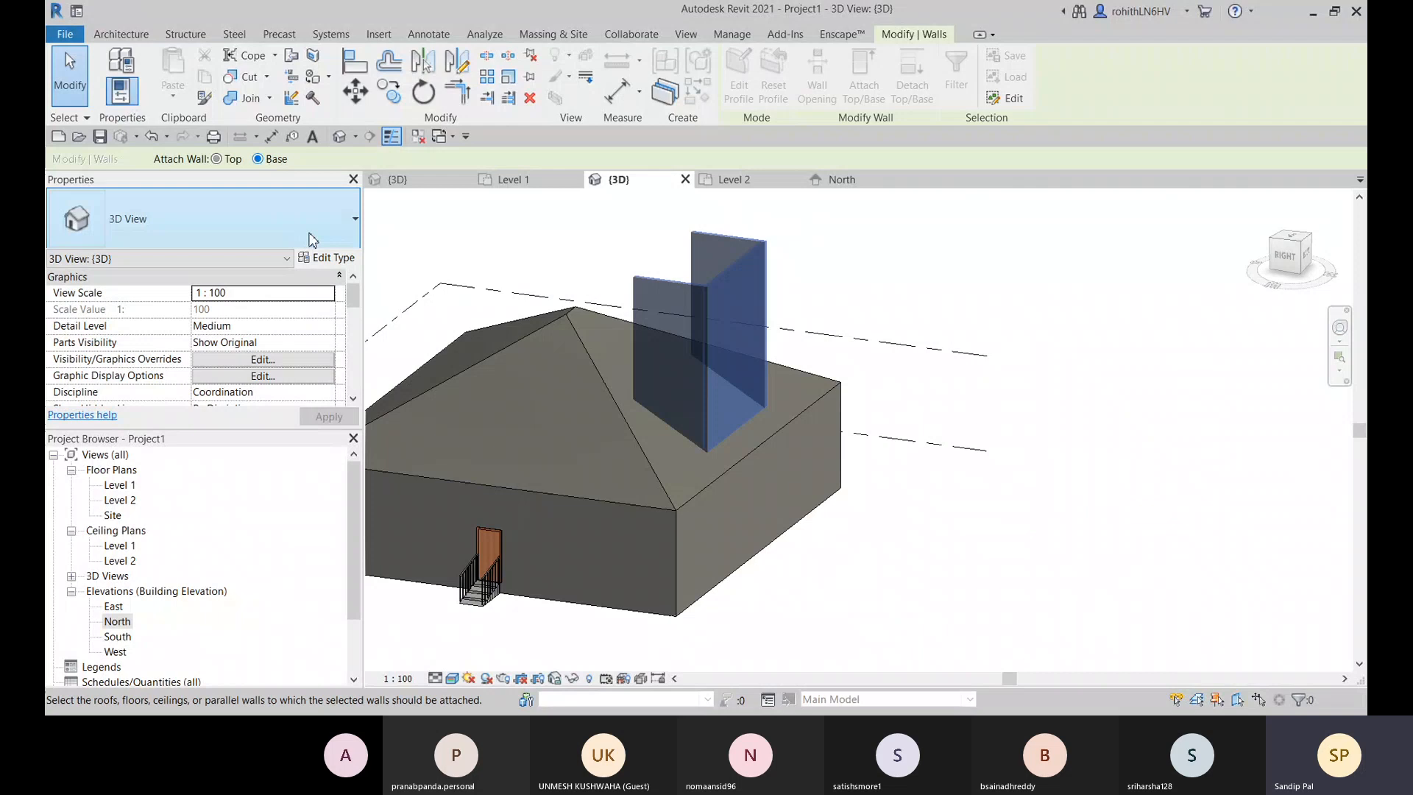
left_click(537, 409)
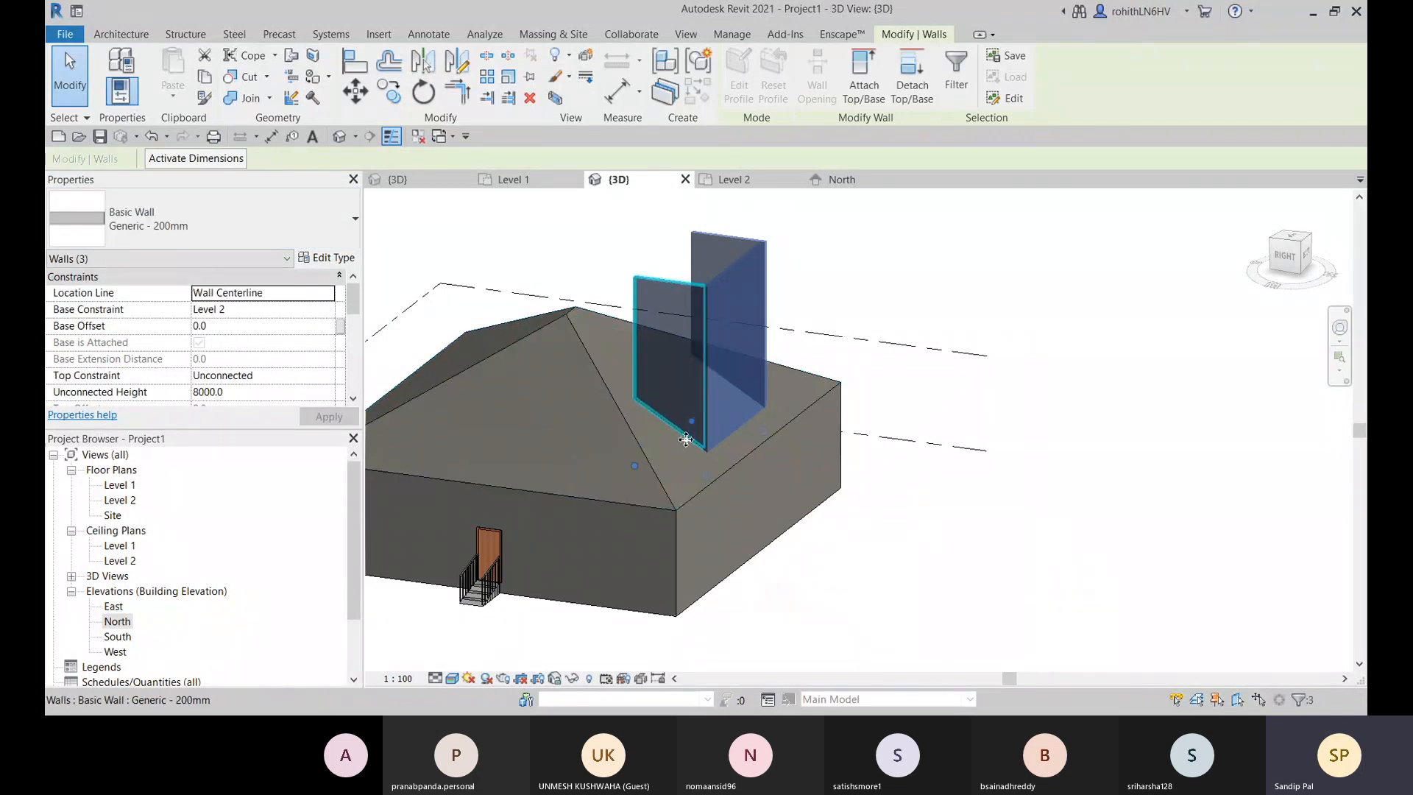
middle_click_drag(842, 314, 987, 357)
left_click(988, 357)
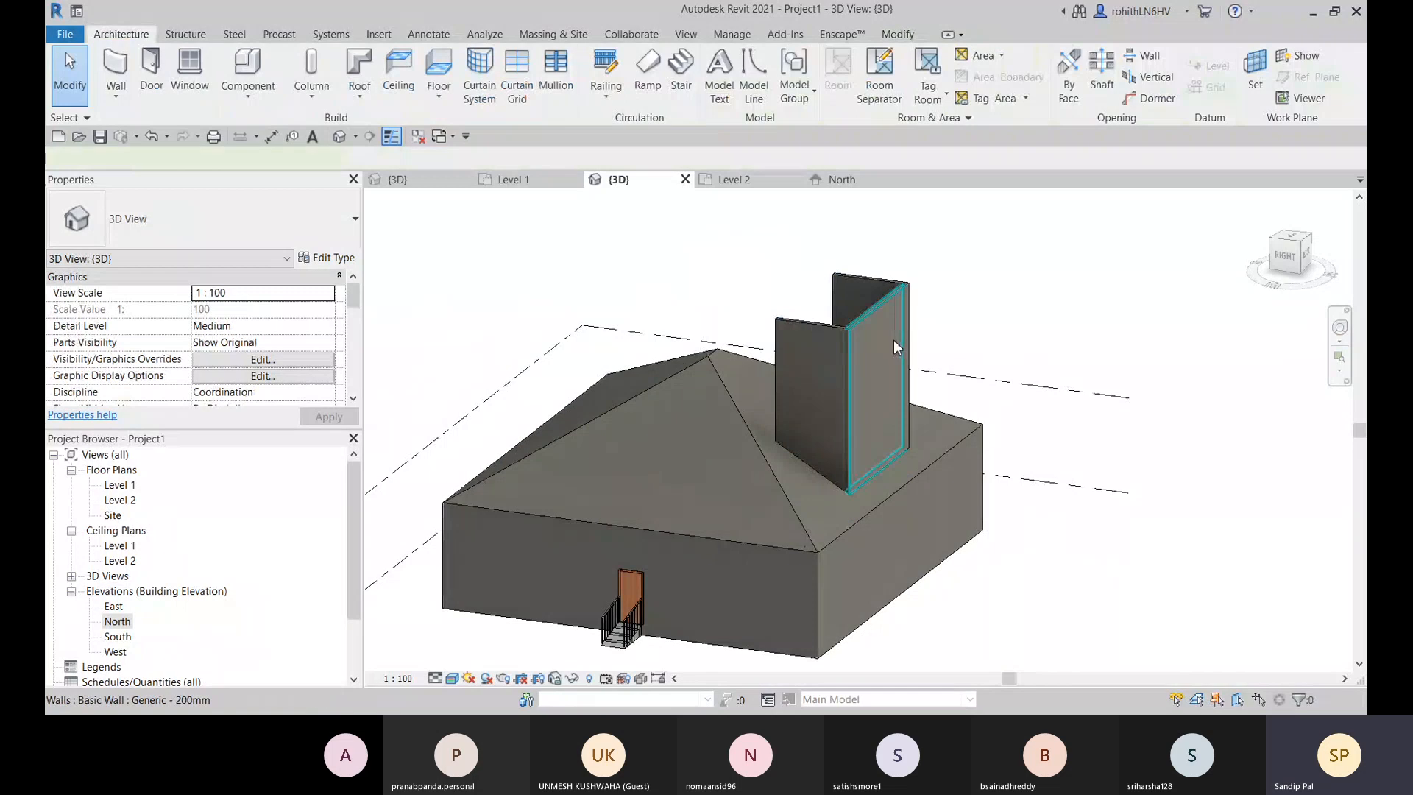
Step: Lower the 6000 mm outer wall of the U shape on the roof to an unconnected height of 4500 mm
left_click(887, 377)
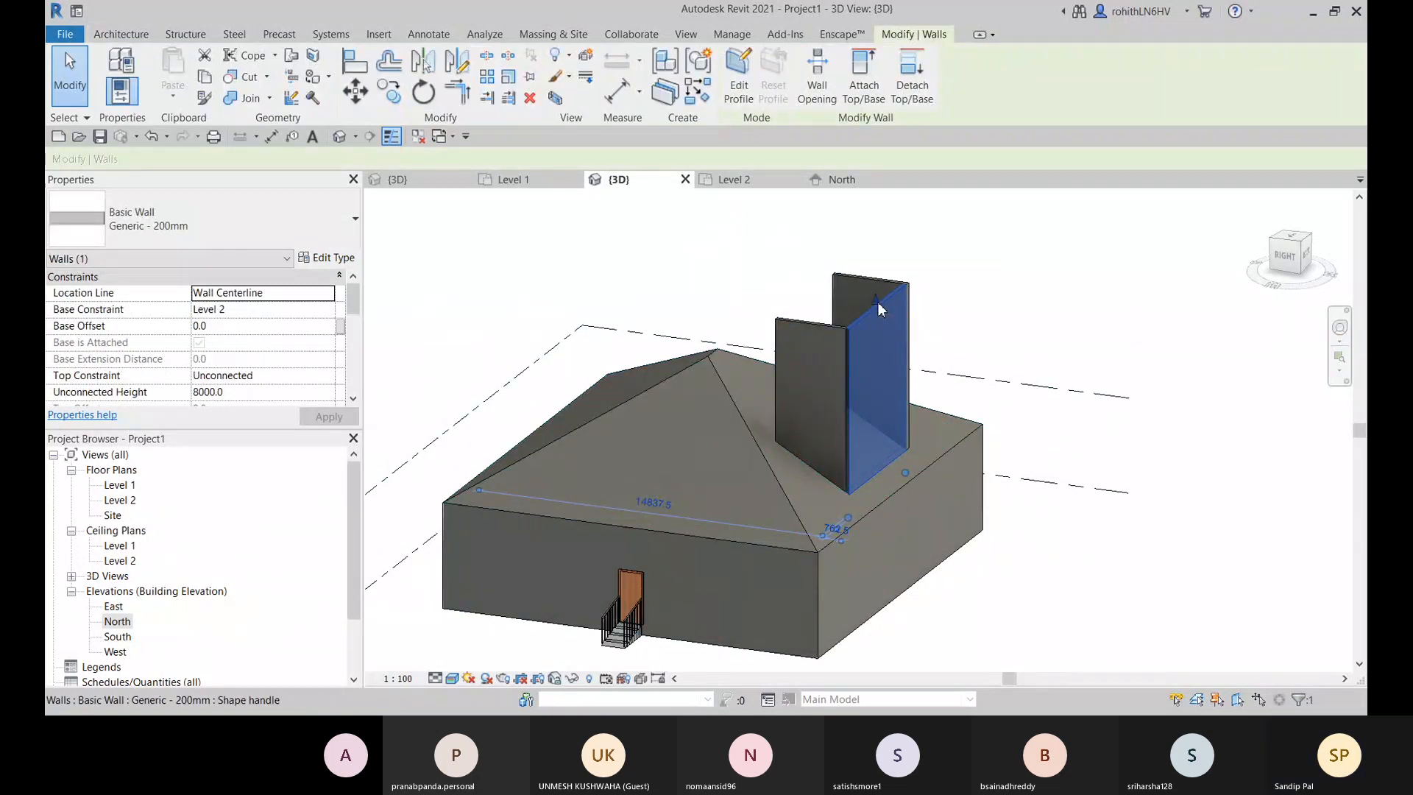
left_click_drag(878, 308, 891, 384)
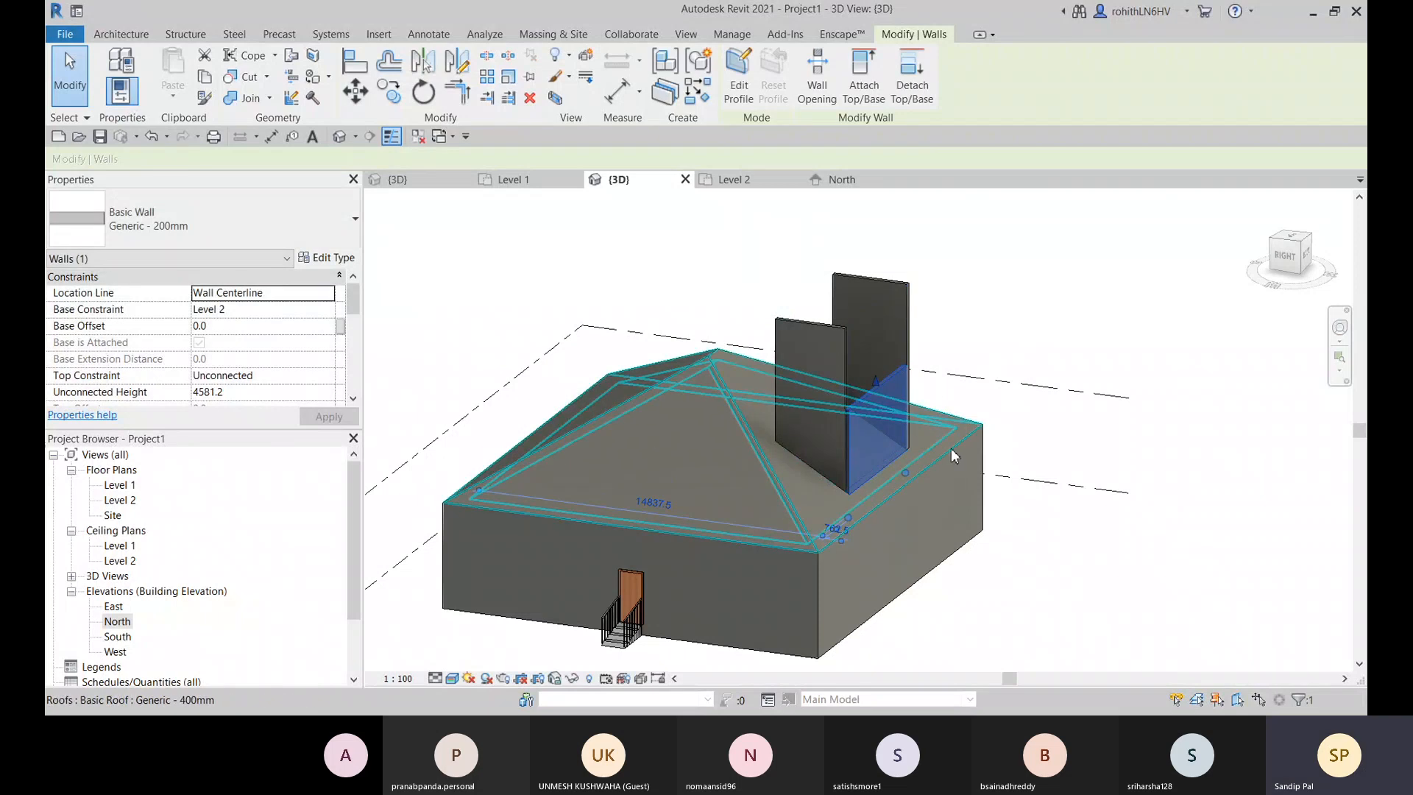
left_click(231, 393)
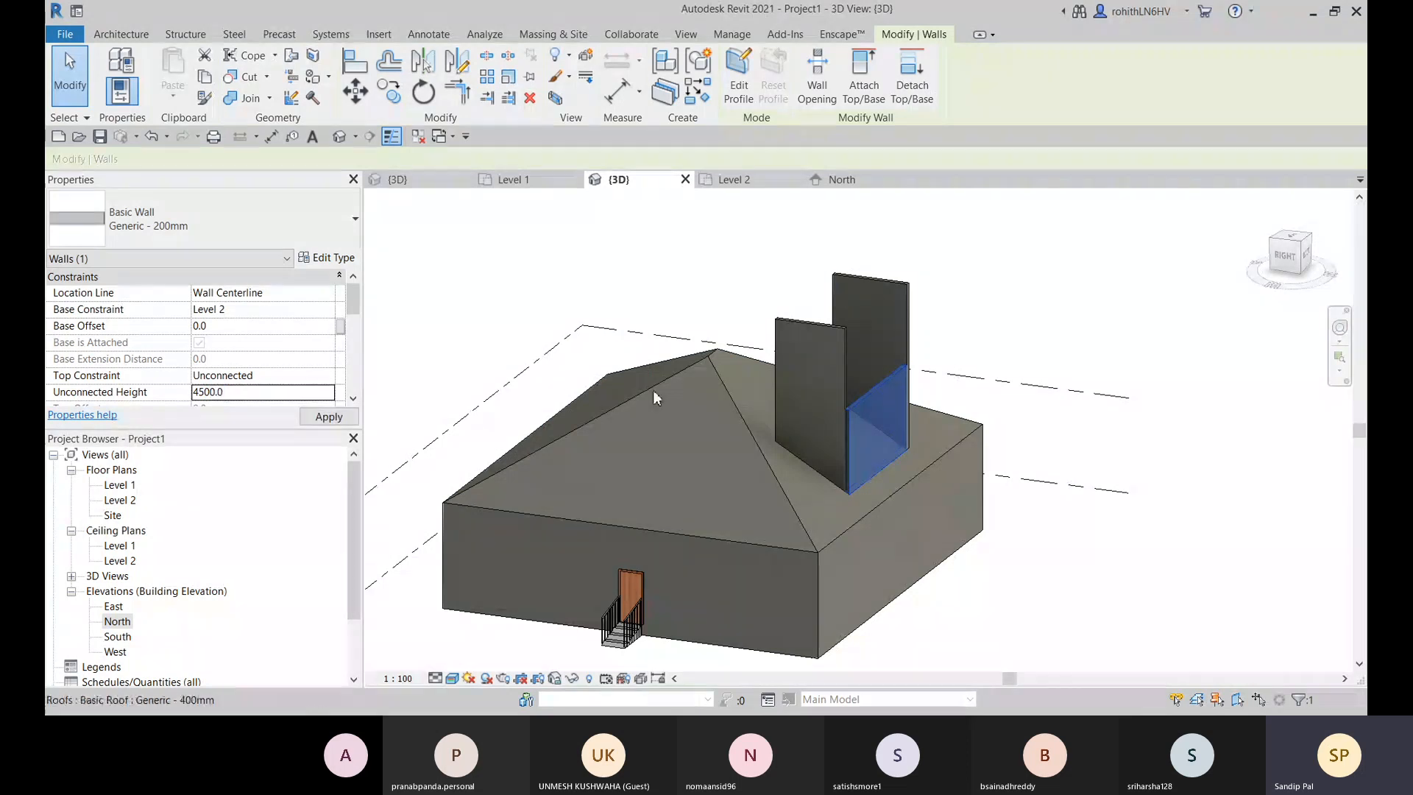
Step: Set the unconnected height of the U shape's side wall nearer the entrance door to 4500 mm
left_click(826, 371)
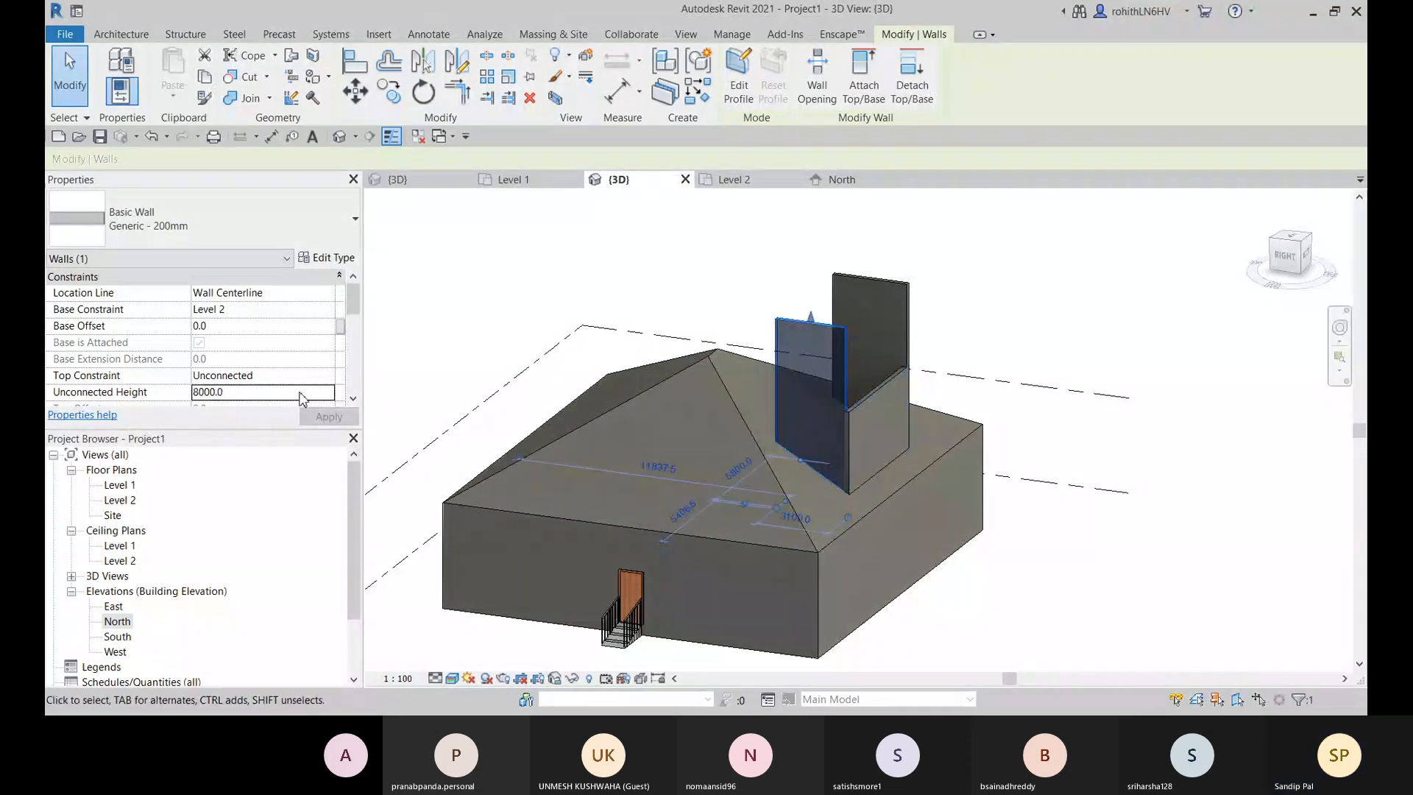
left_click(240, 396)
left_click_drag(225, 392, 216, 392)
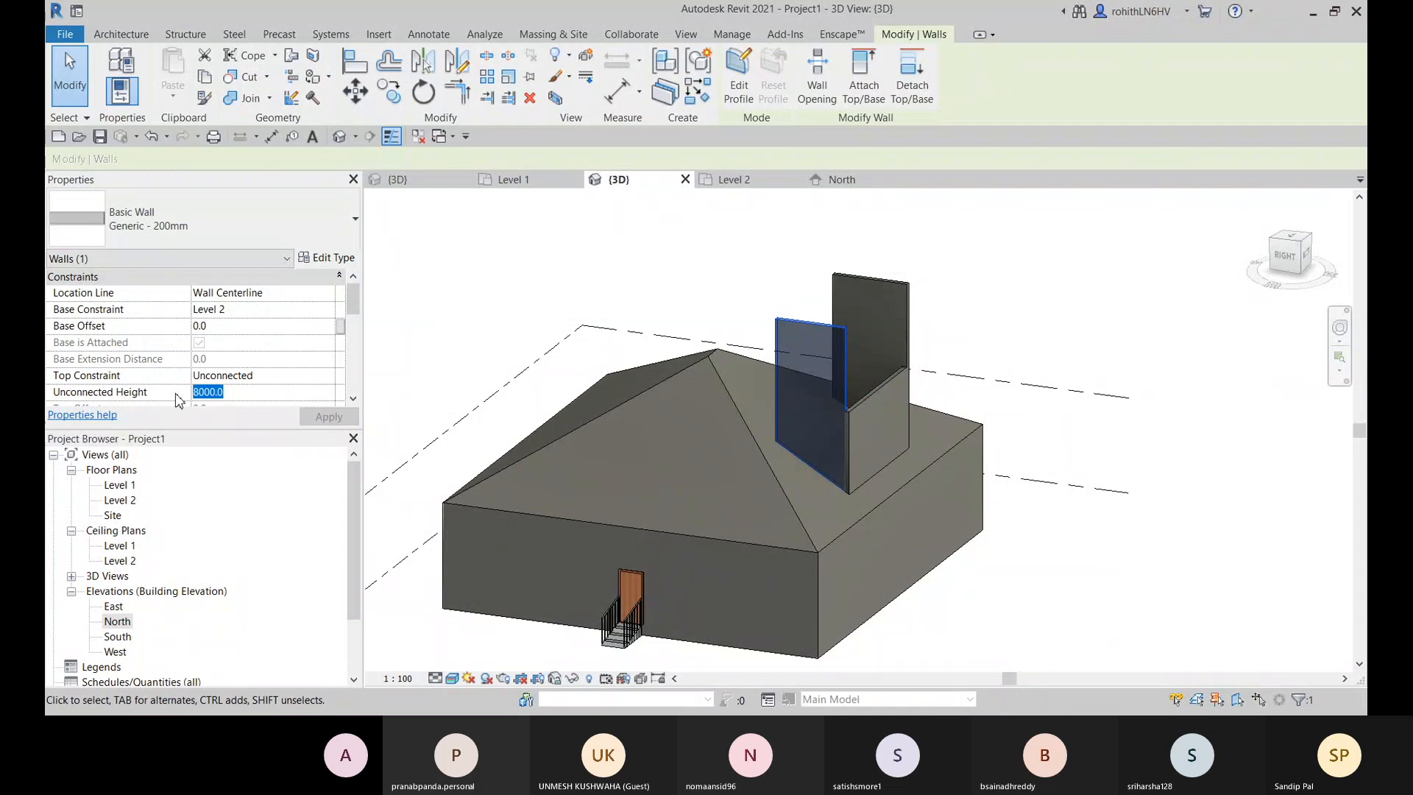
type("4500")
key("Return")
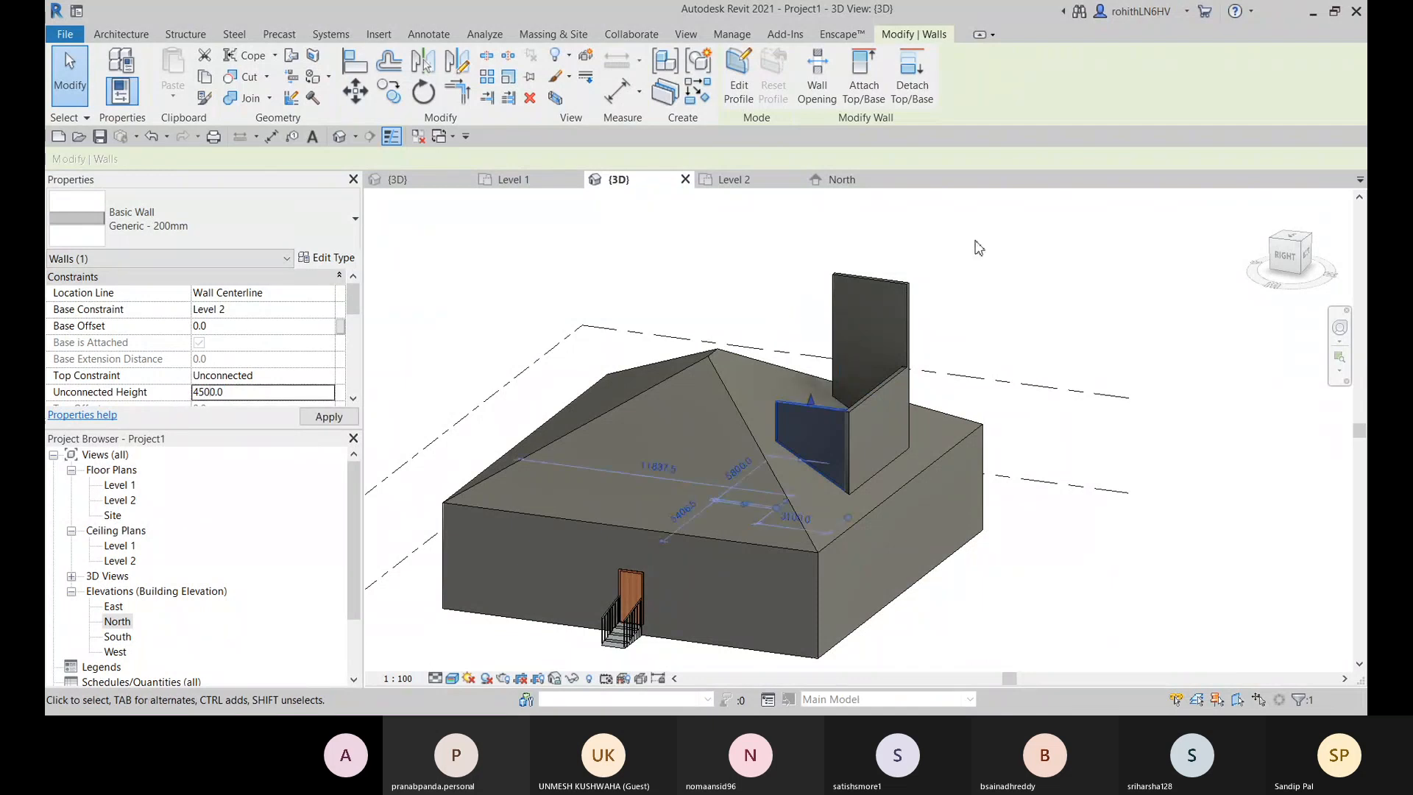
Step: Select the remaining tall side wall of the U shape, farther from the entrance door
left_click(873, 346)
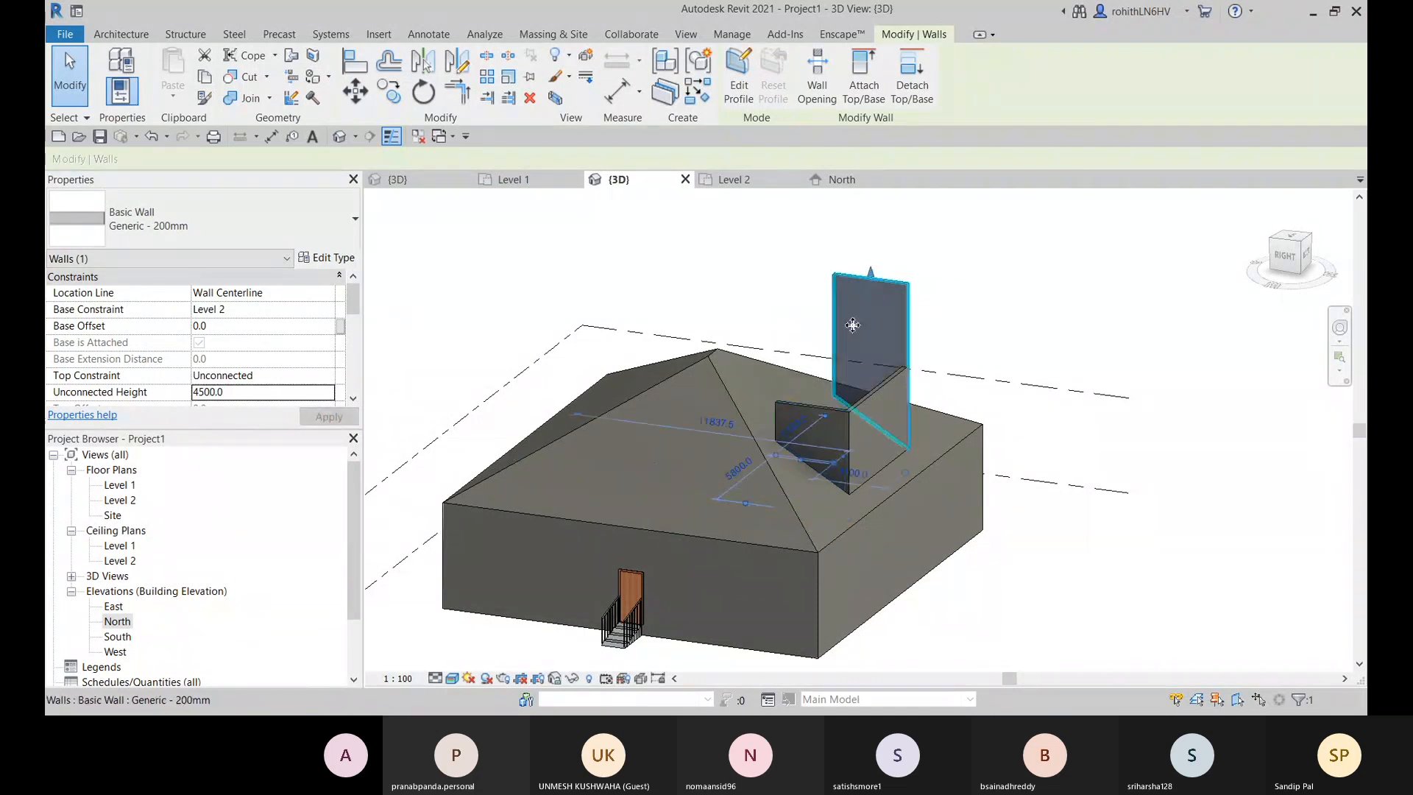
Step: Set the unconnected height of the far side dormer wall to 4500
left_click(236, 394)
type("4500")
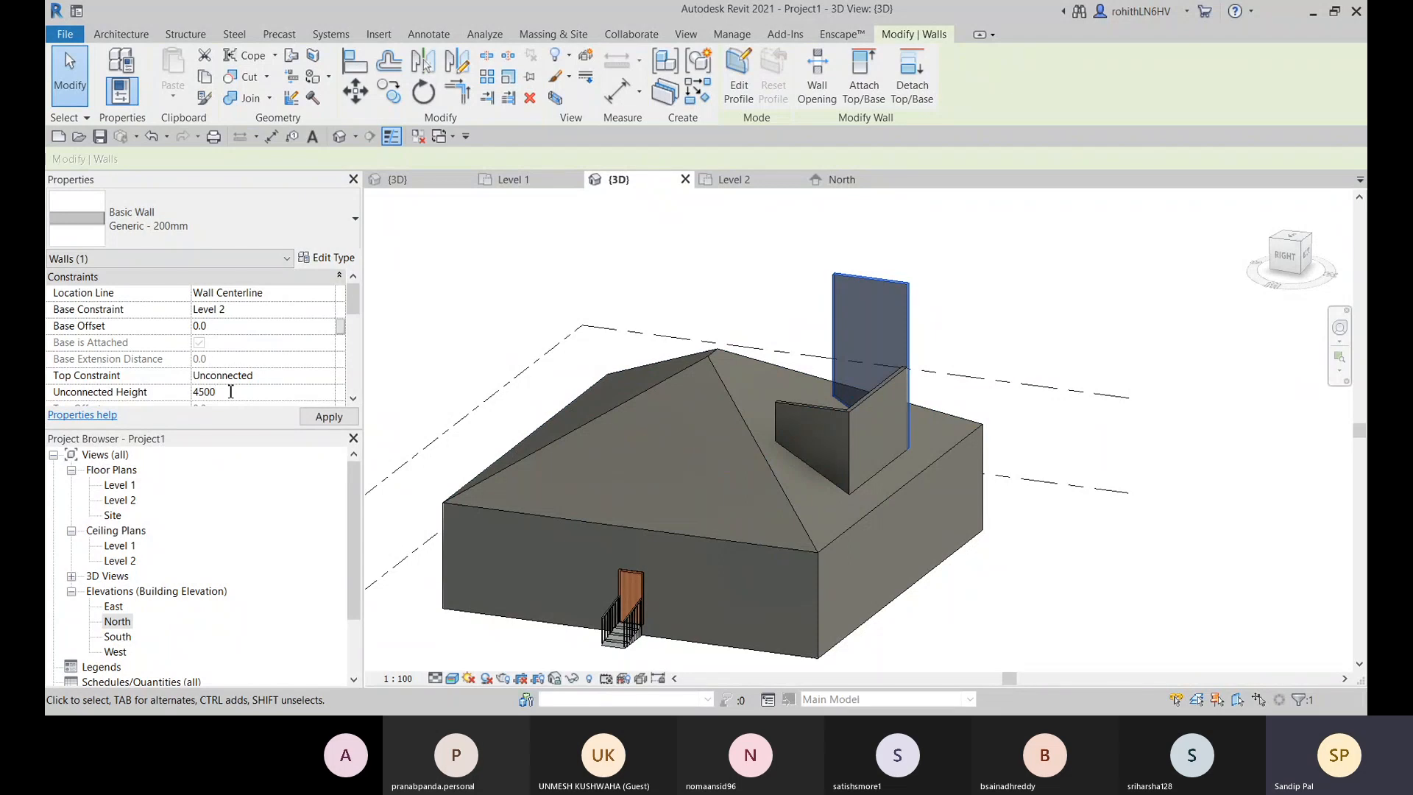
key("Return")
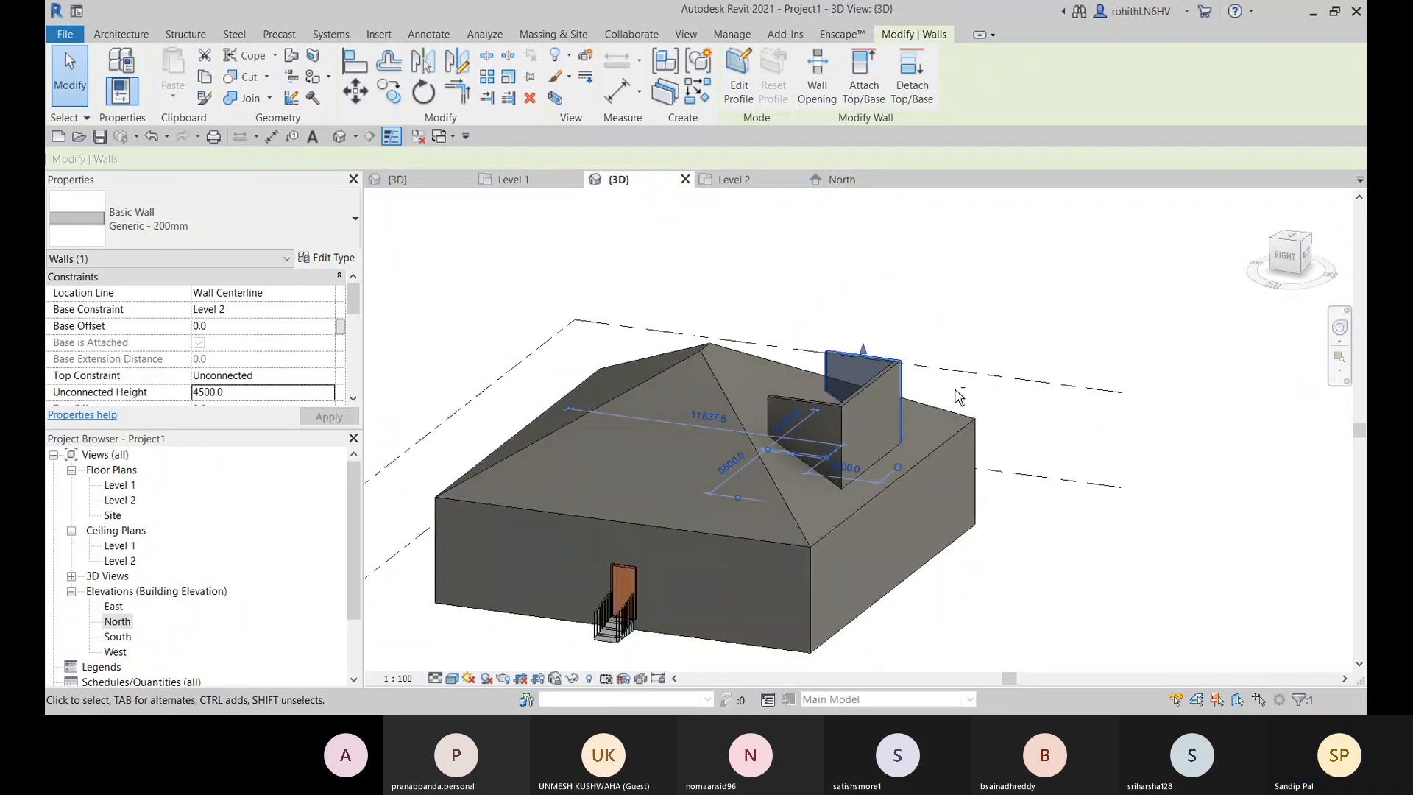
middle_click_drag(959, 397, 783, 302, "shift")
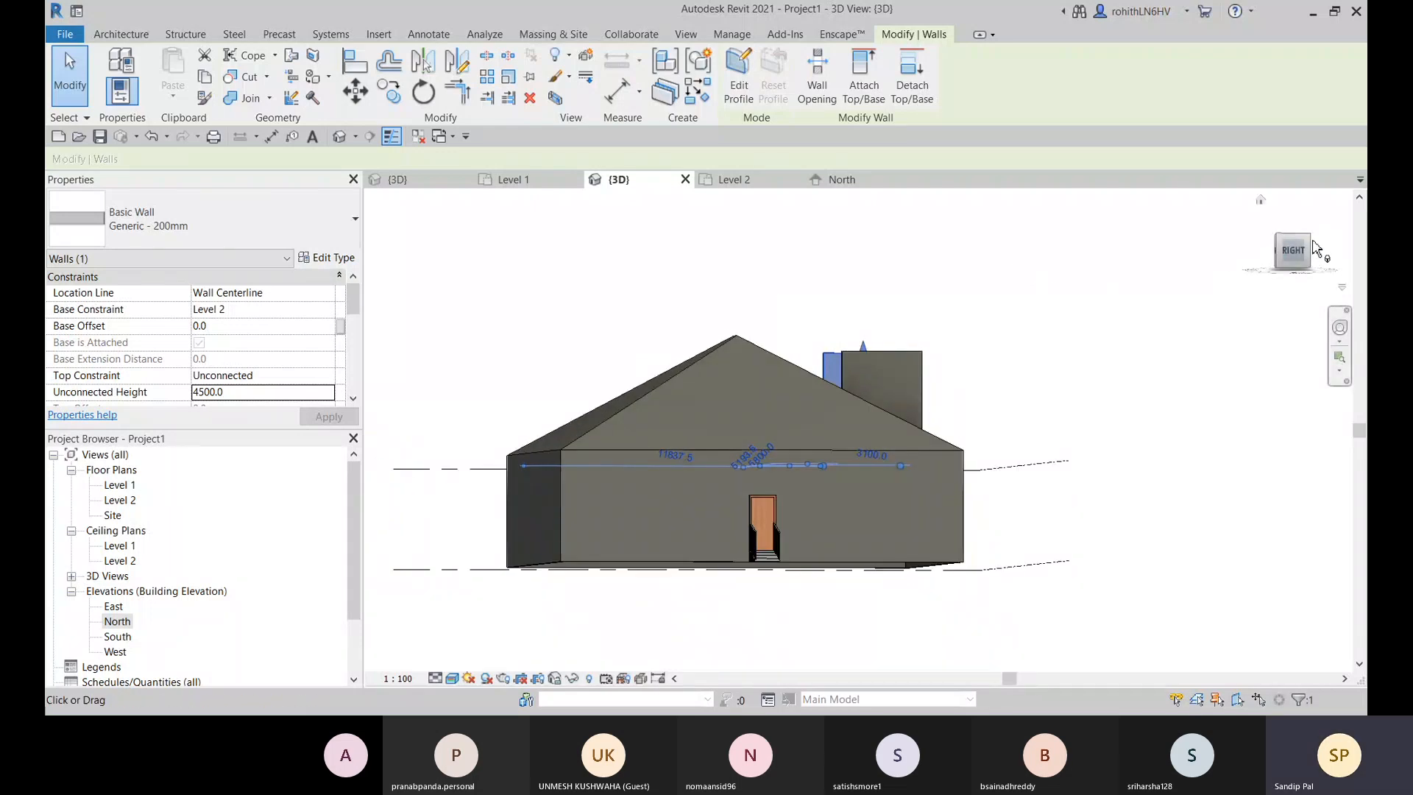
double_click(118, 637)
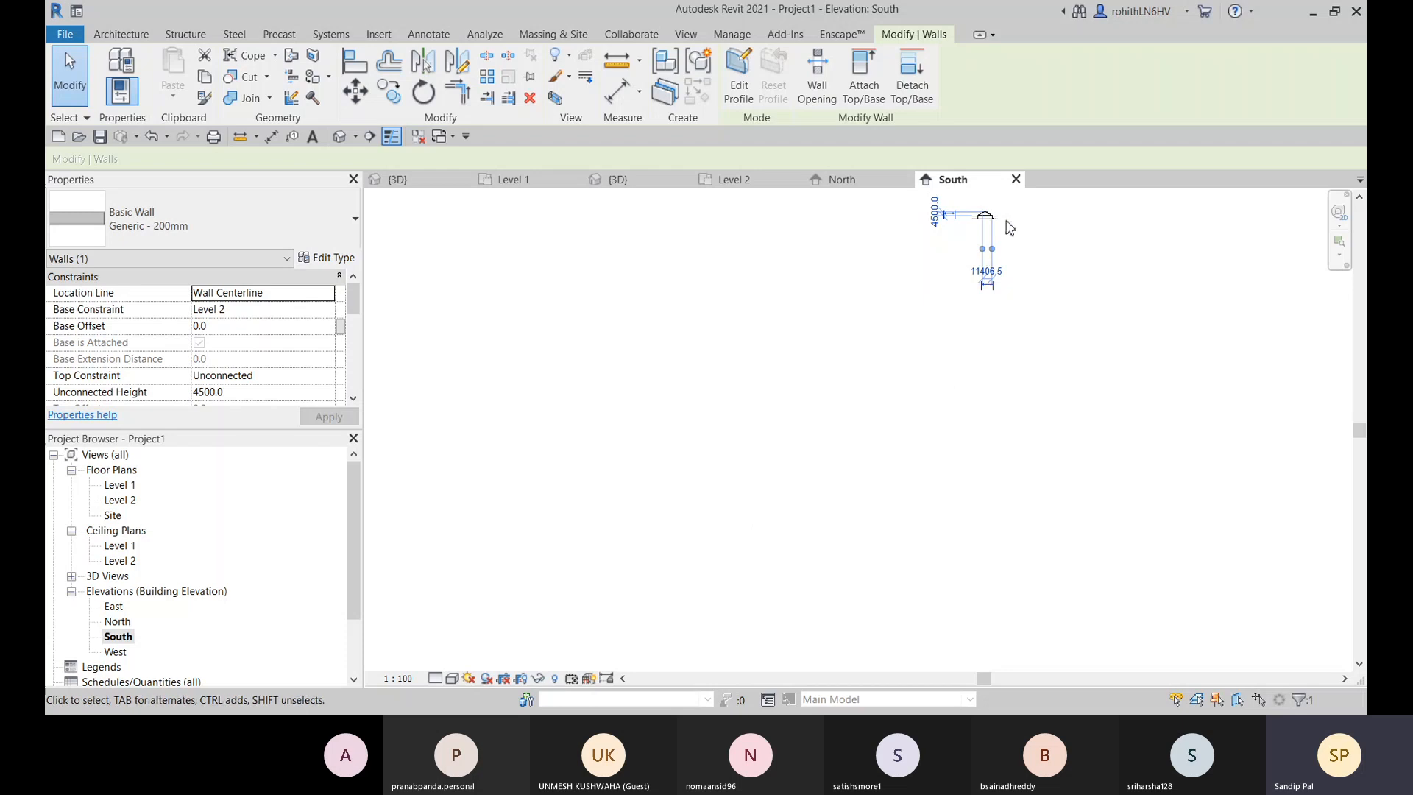
scroll(1010, 228, "up", 10)
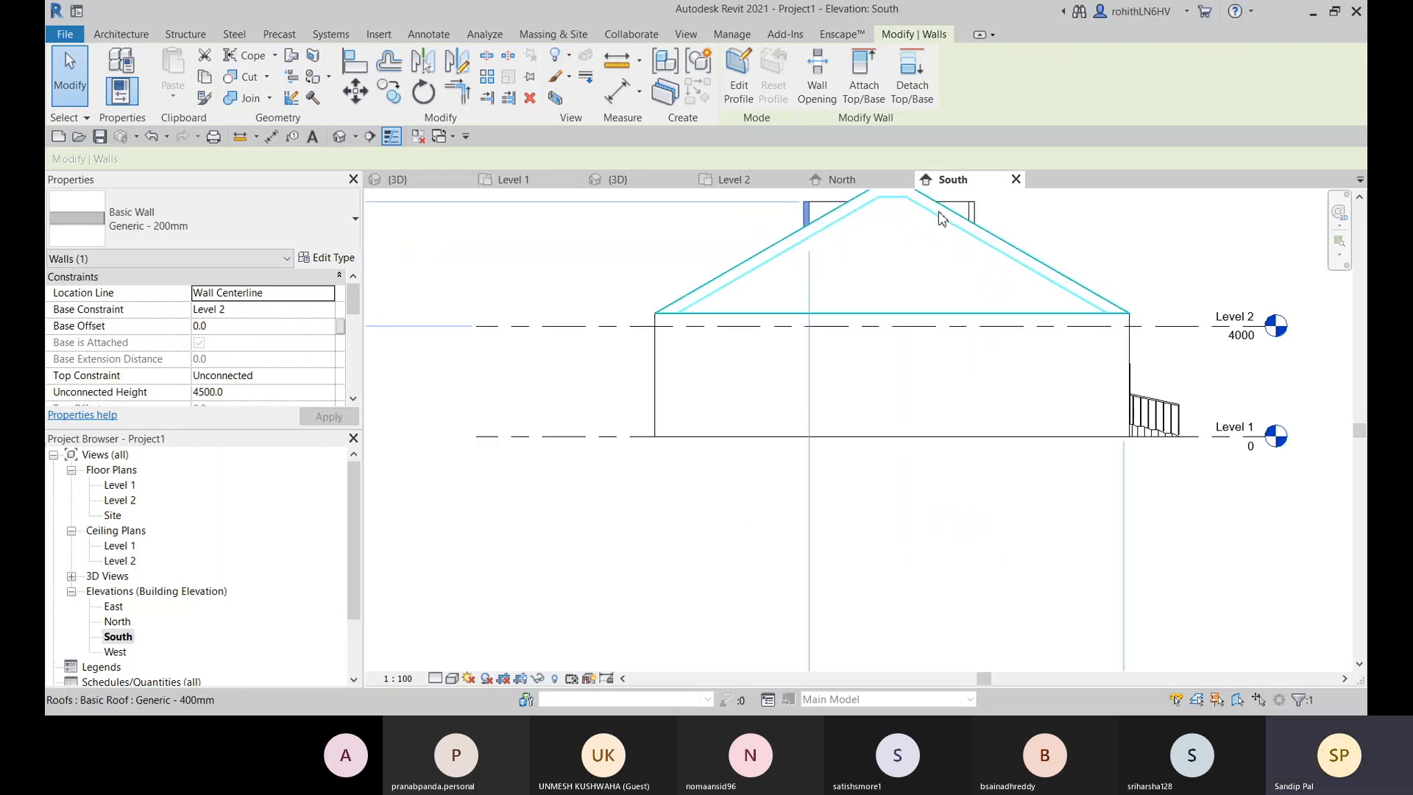
scroll(852, 340, "up", 4)
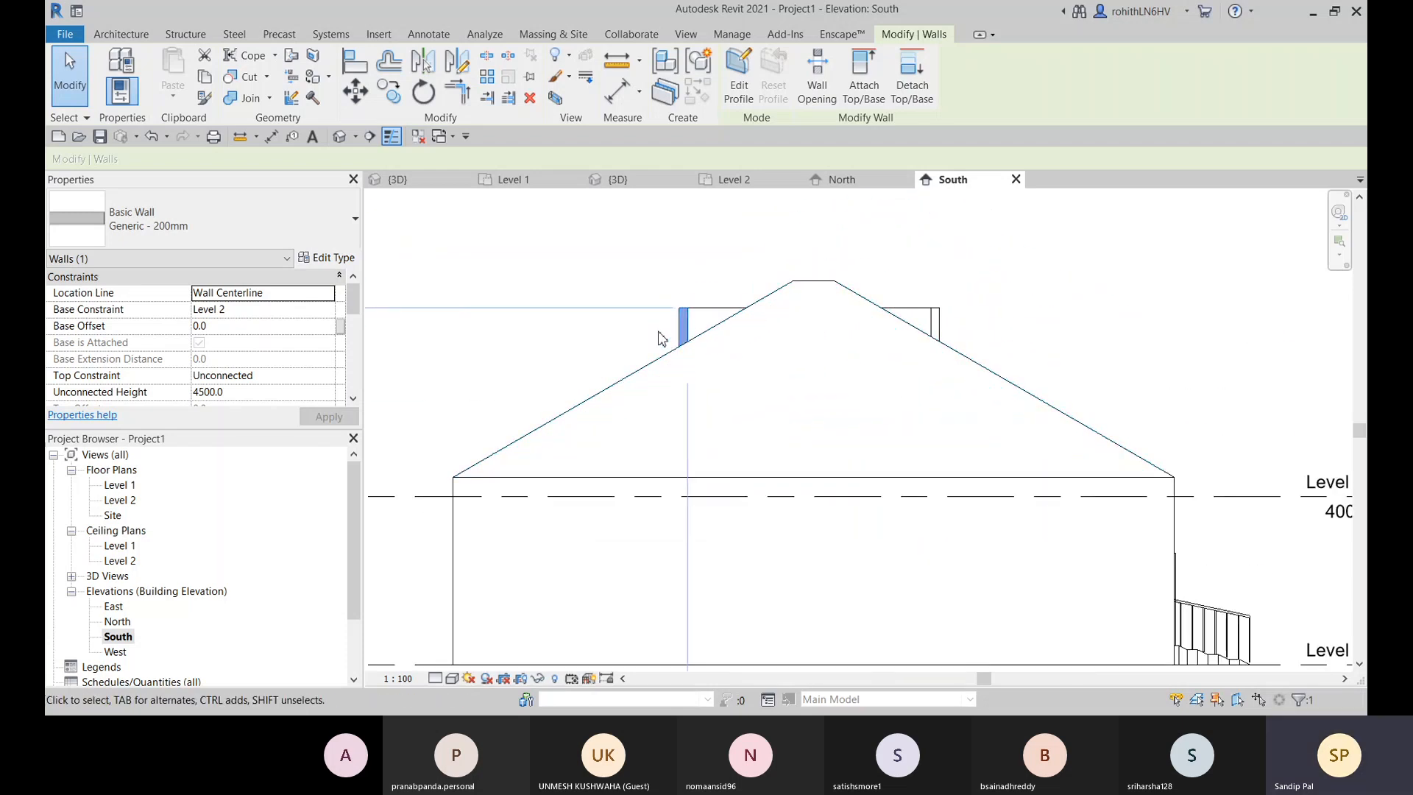
left_click(1016, 179)
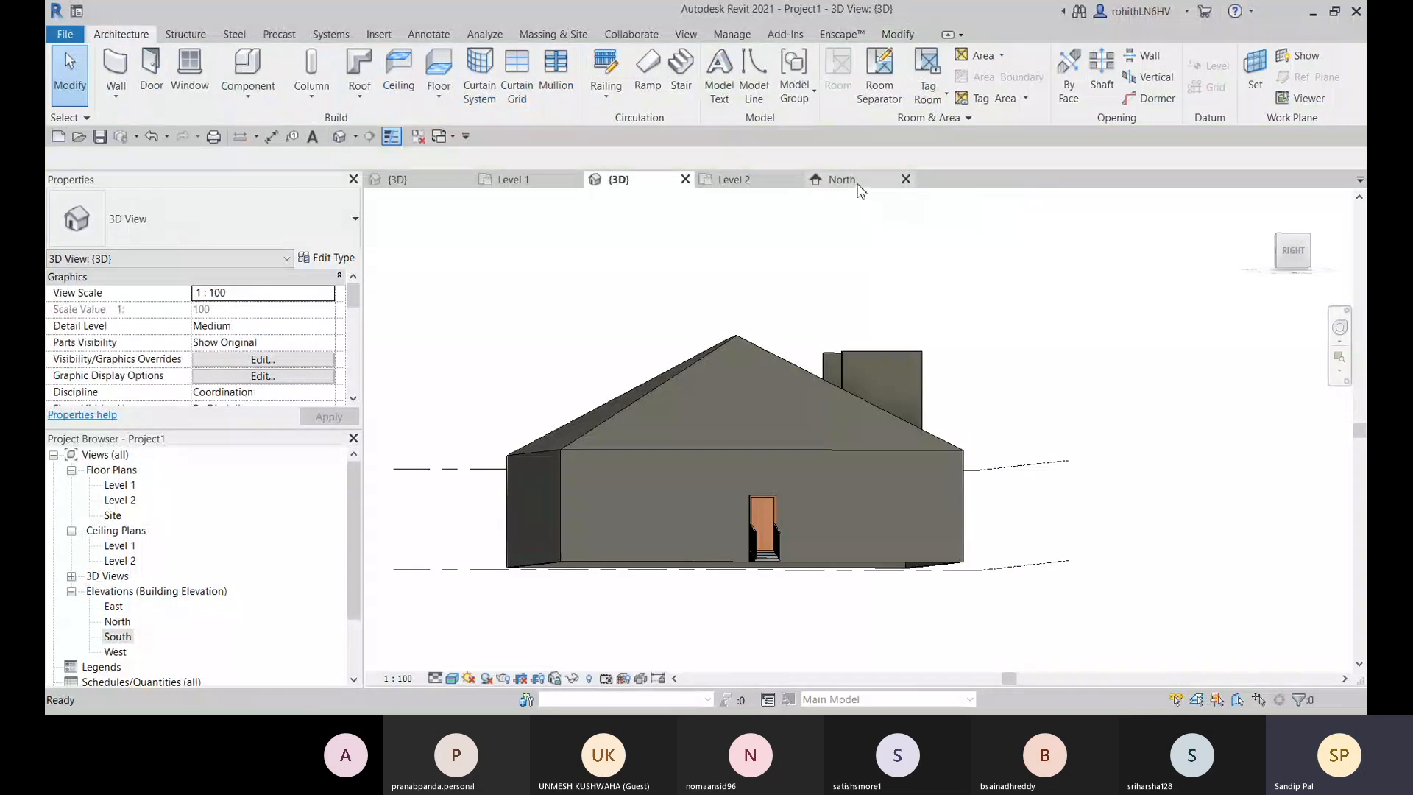
Step: In the North elevation, lower the top of the front dormer wall to an unconnected height of about 3600
left_click(831, 179)
scroll(999, 344, "down", 6)
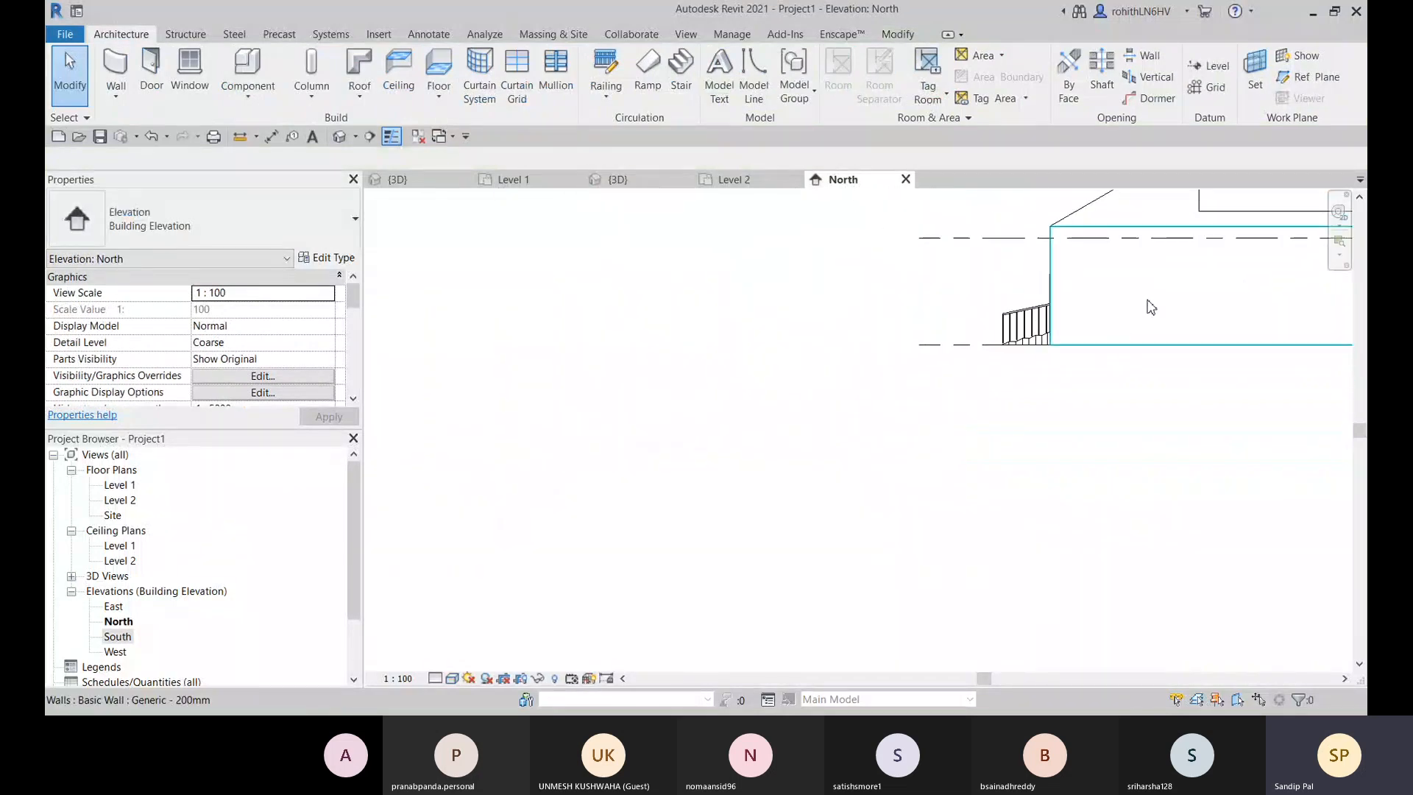
scroll(916, 345, "up", 4)
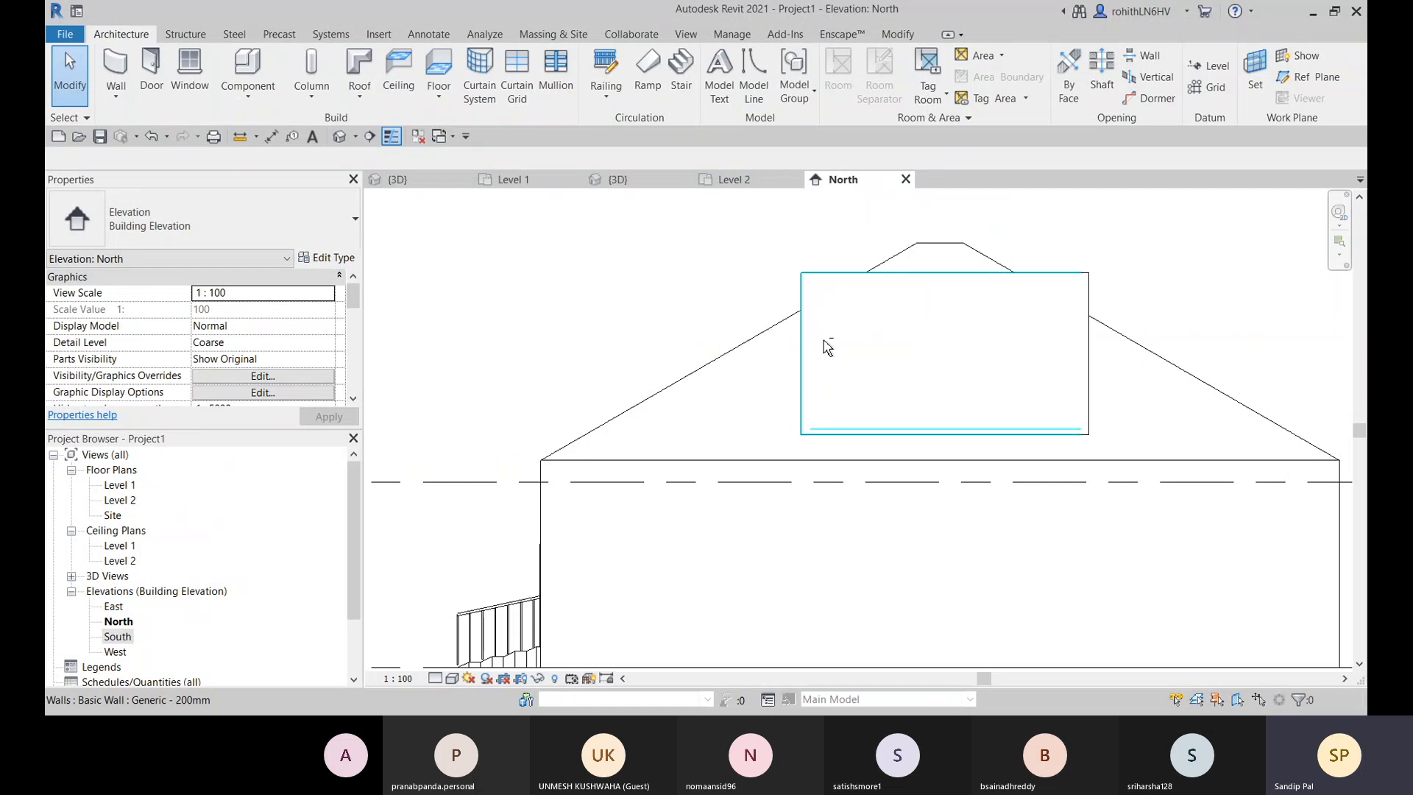
left_click(819, 298)
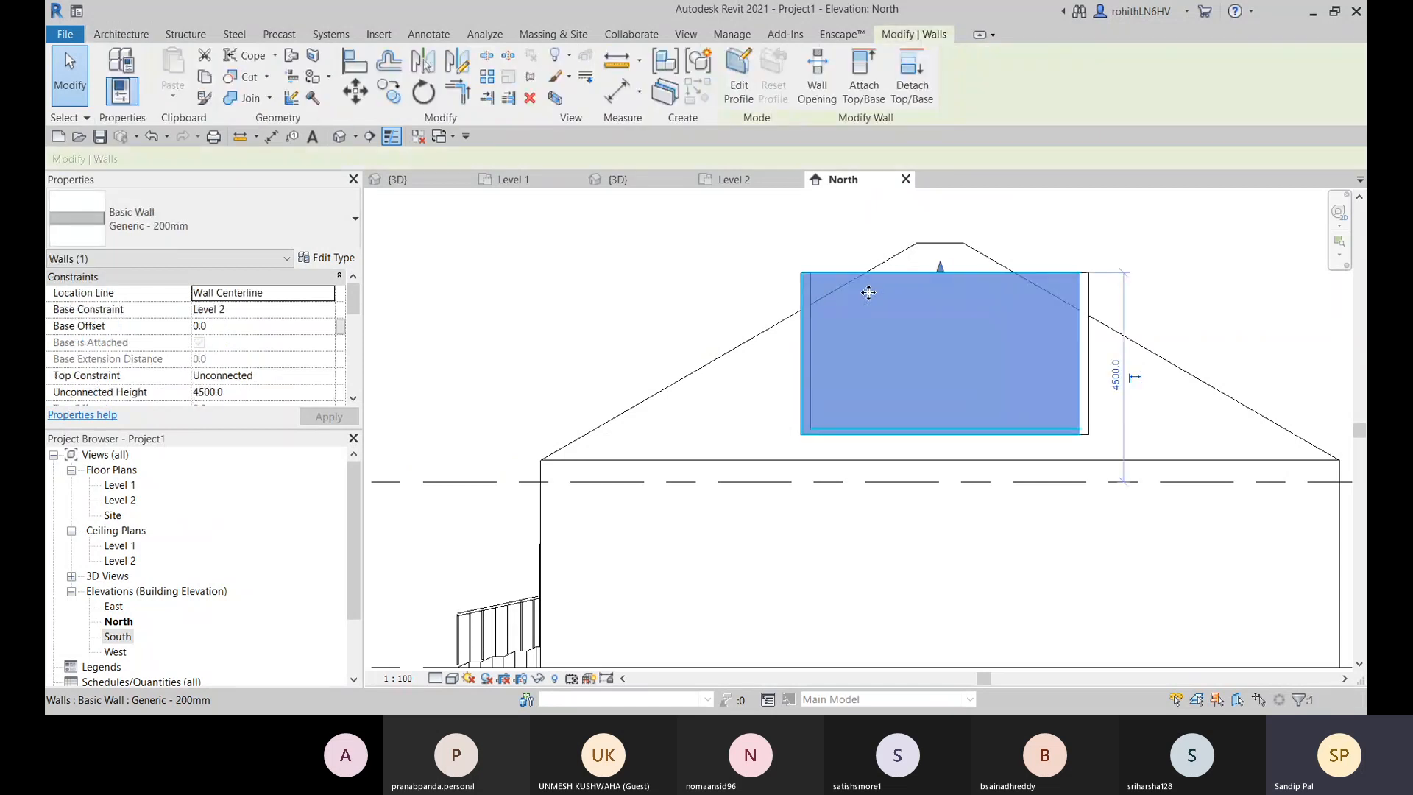
left_click_drag(940, 267, 940, 319)
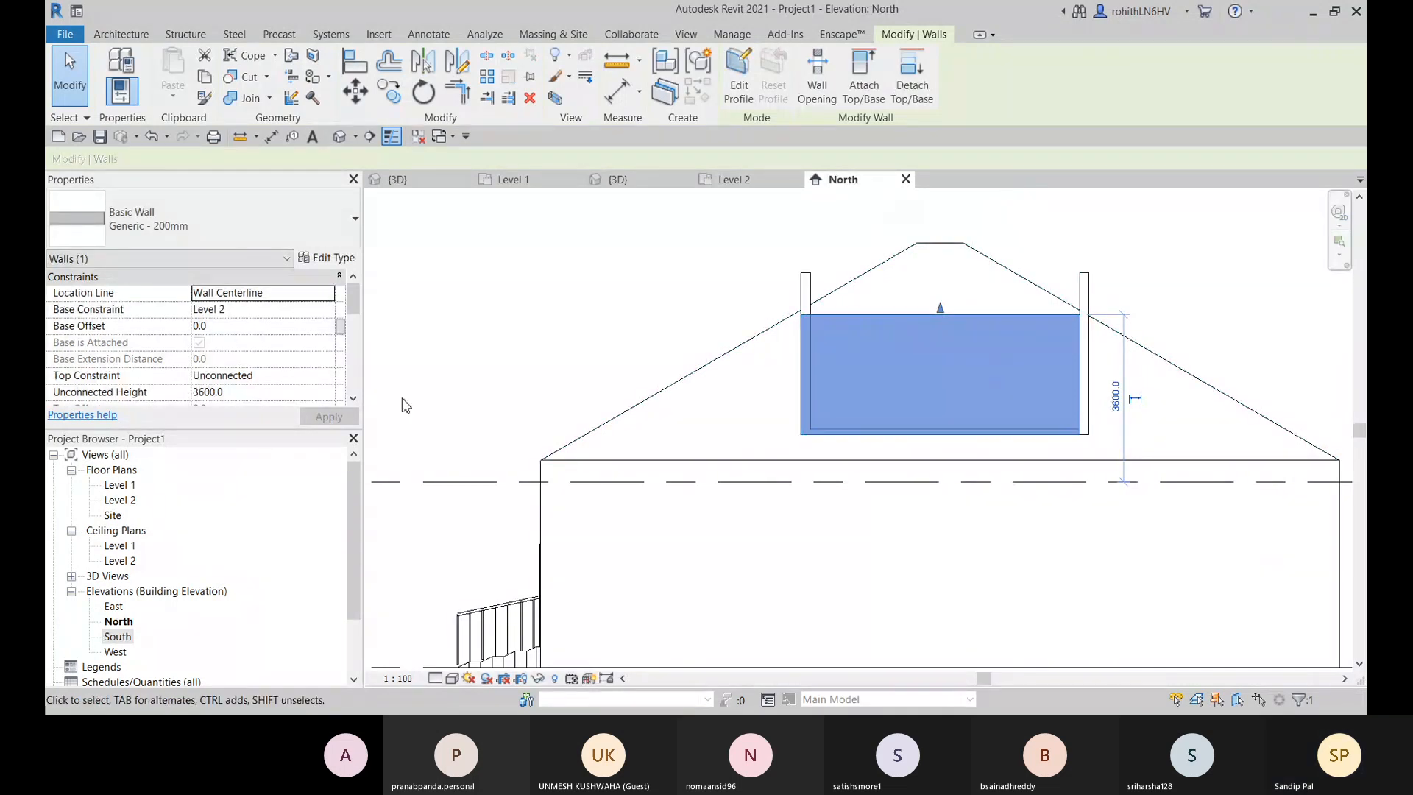
Step: Set the unconnected height of both side dormer walls to 3600
left_click(806, 291)
left_click(249, 392)
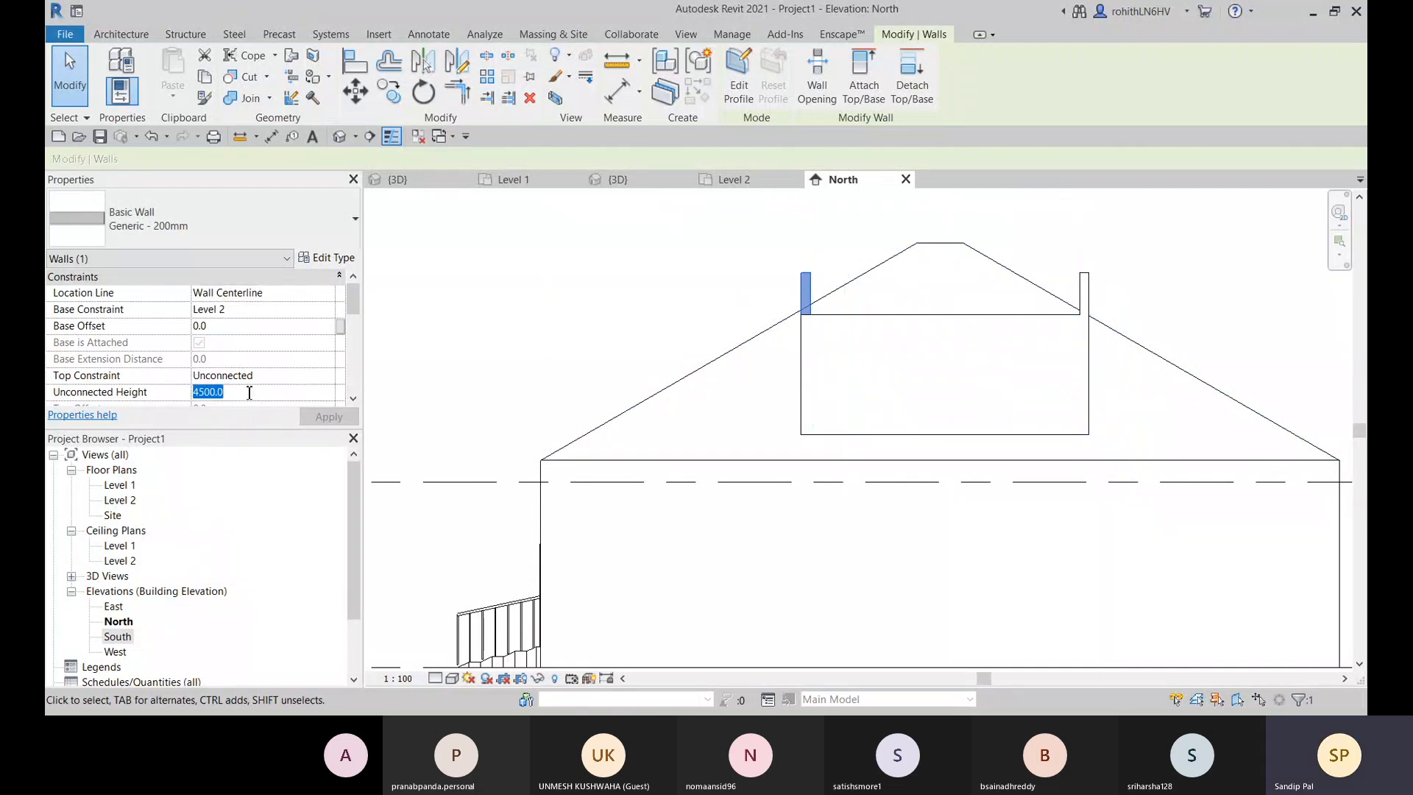
type("3600")
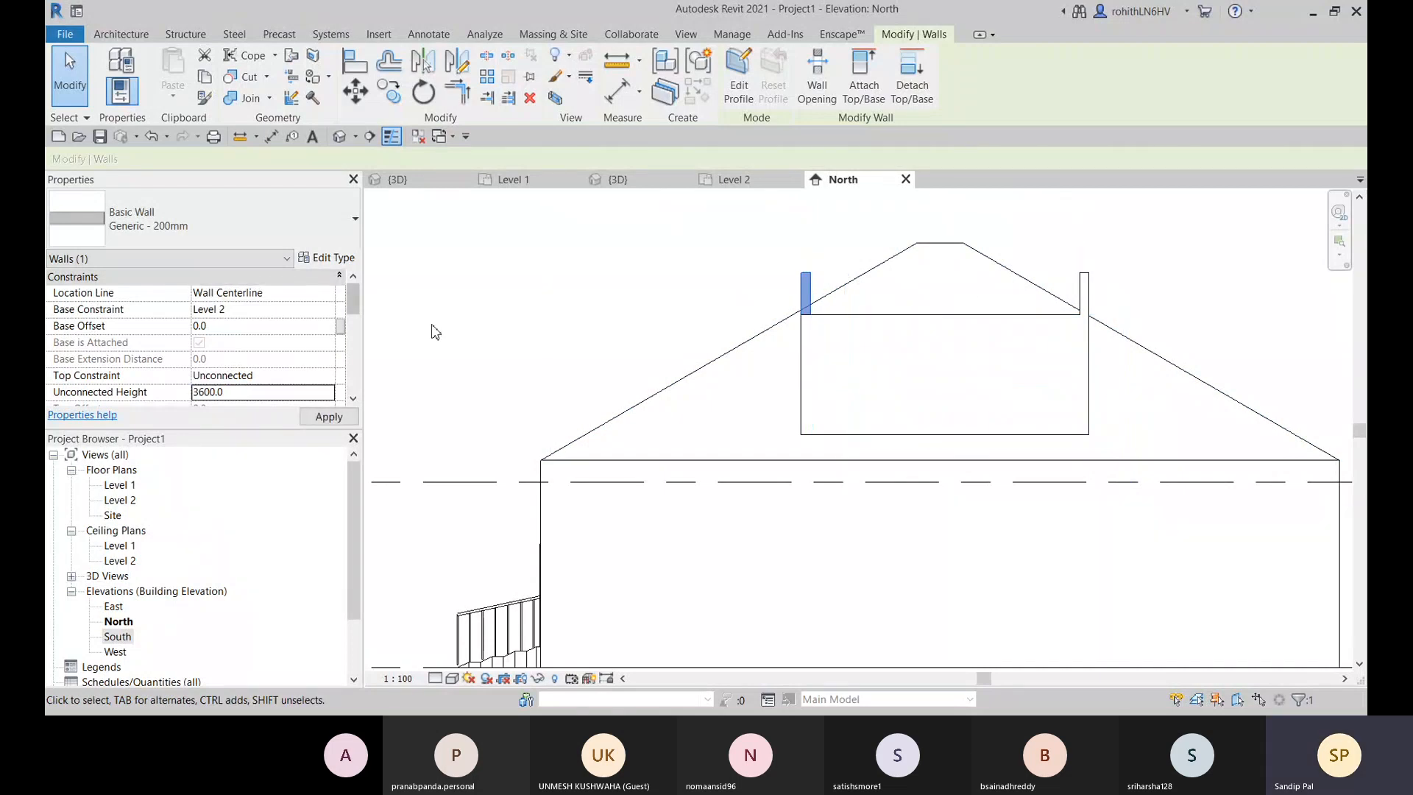
left_click(1084, 291)
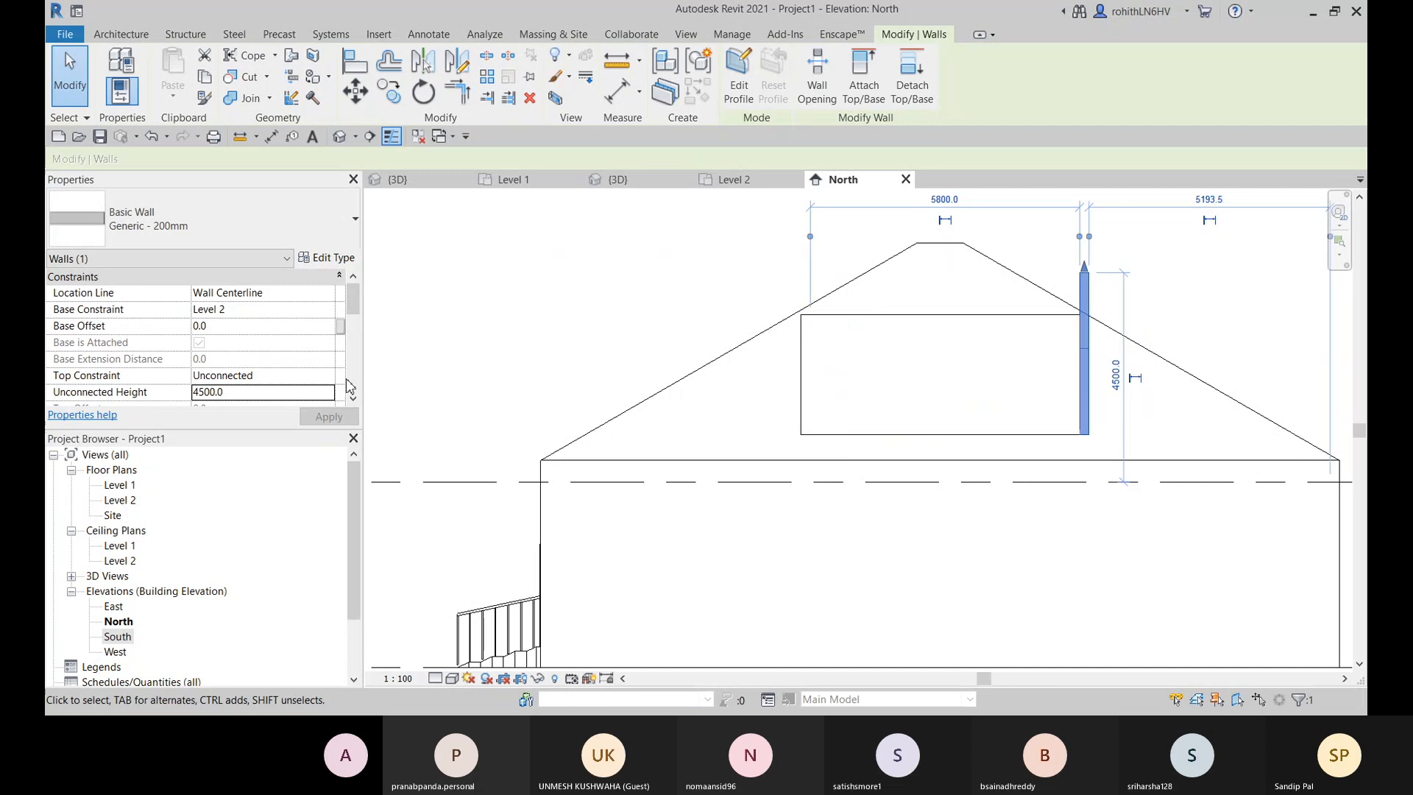
left_click(248, 392)
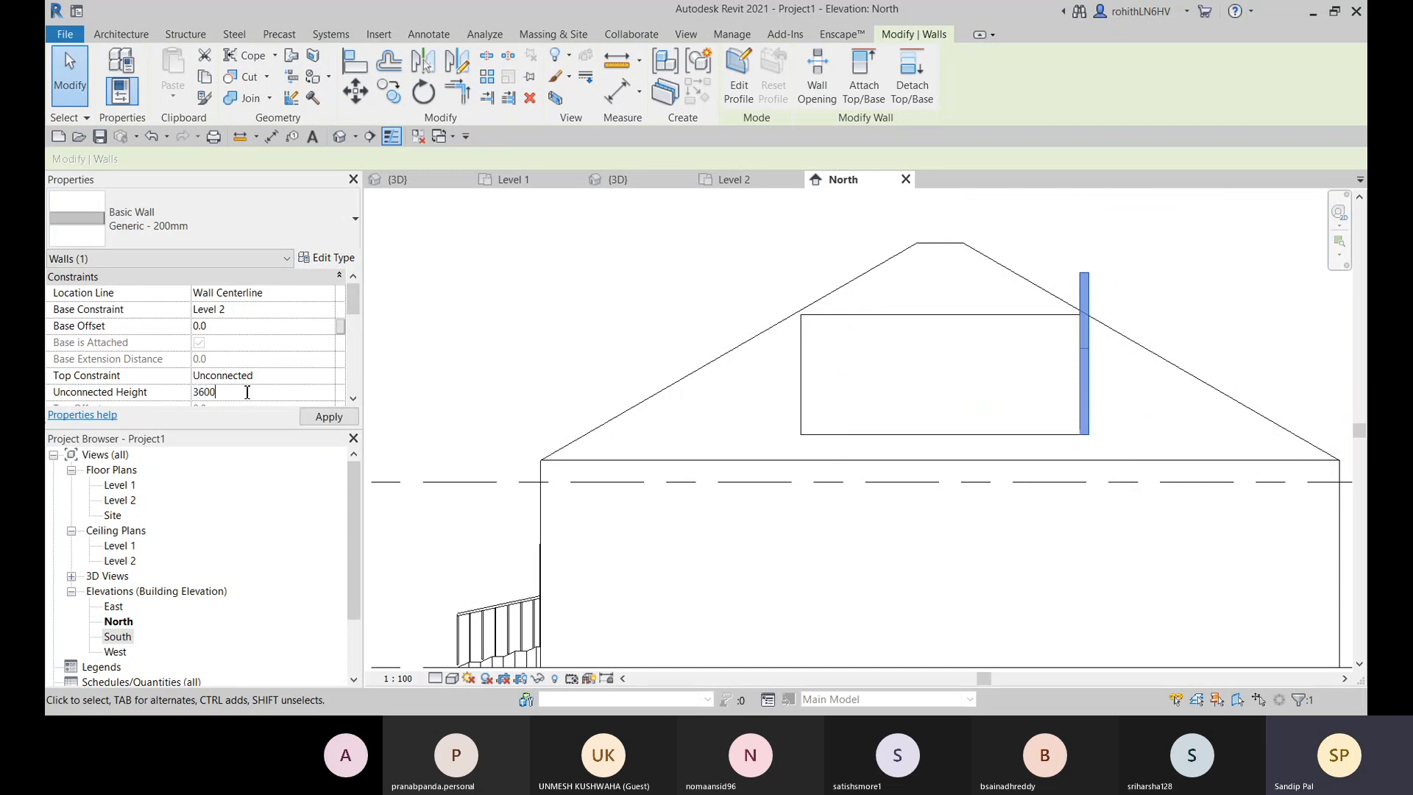
scroll(1169, 309, "down", 2)
middle_click_drag(1170, 319, 690, 365)
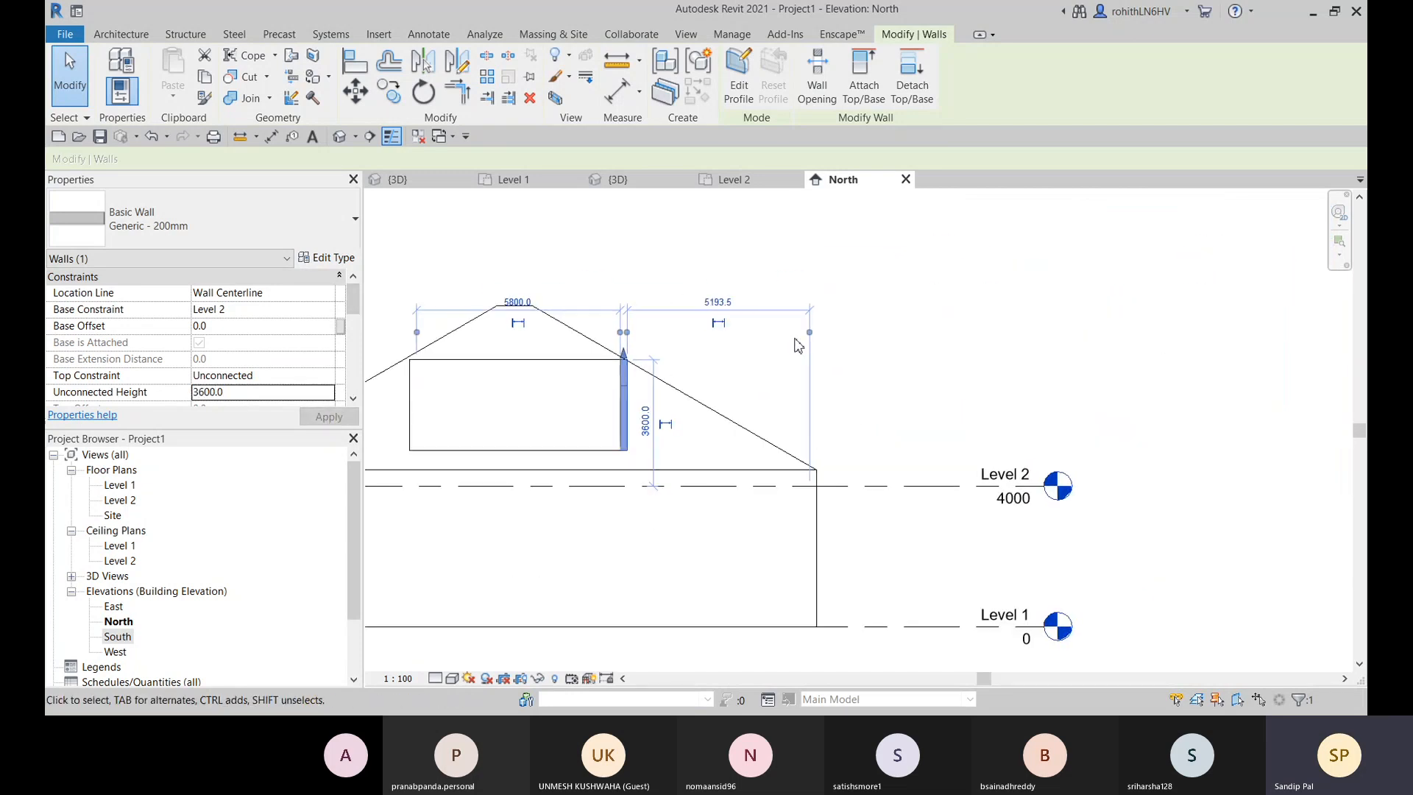
Step: Return to the 3D view and examine how the three dormer walls meet the sloped roof
left_click(632, 181)
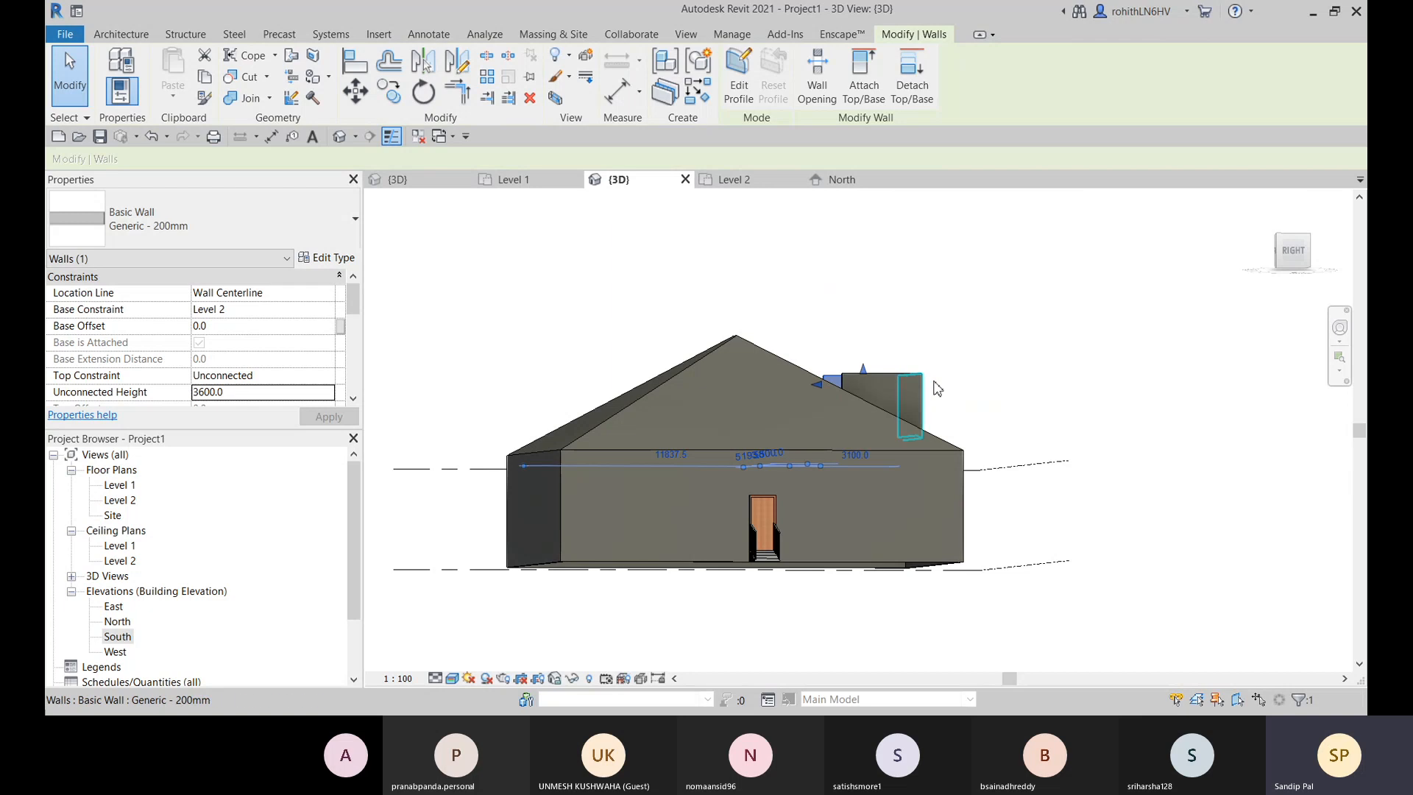
middle_click_drag(963, 377, 863, 479, "shift")
scroll(798, 436, "up", 5)
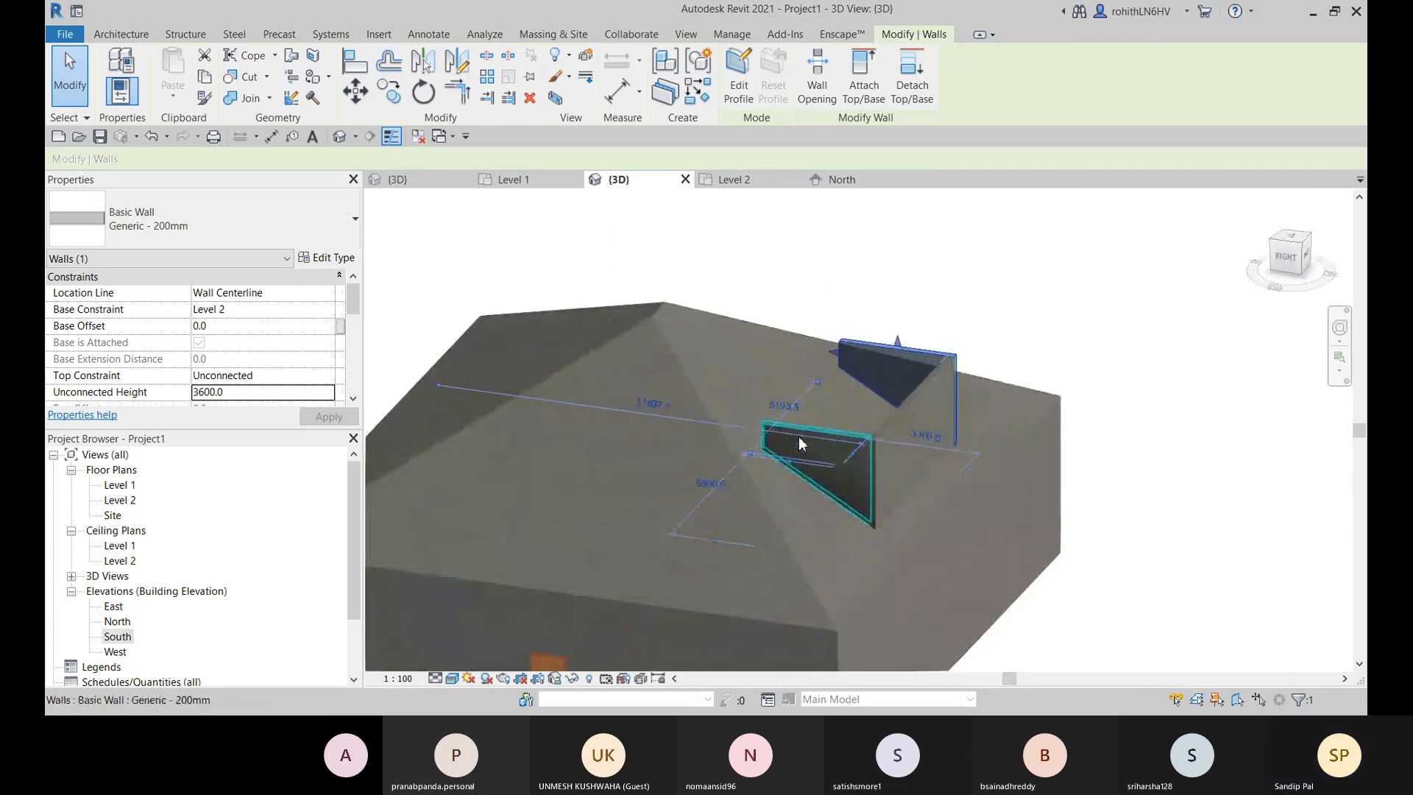
left_click(797, 438)
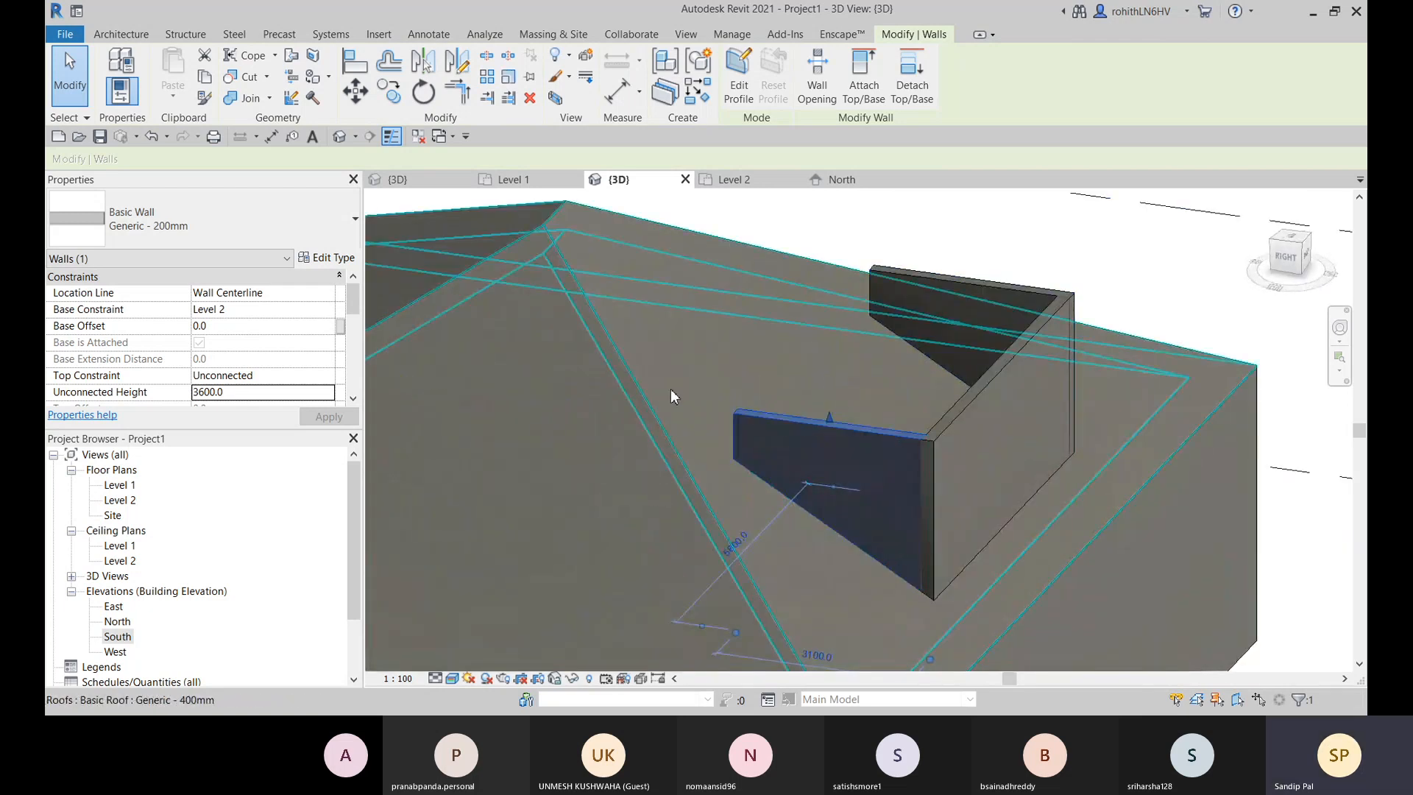
scroll(670, 388, "down", 2)
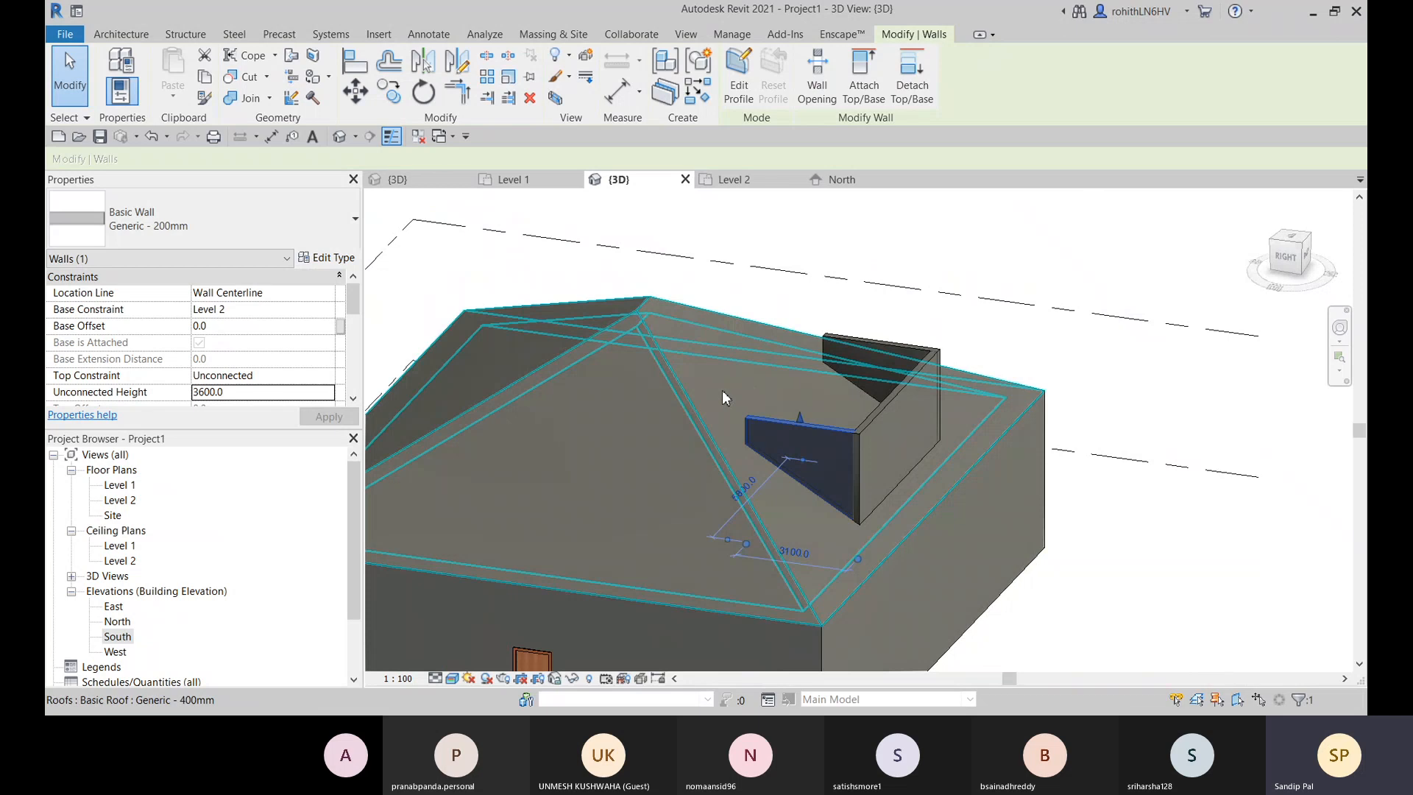
middle_click_drag(1065, 525, 1058, 462)
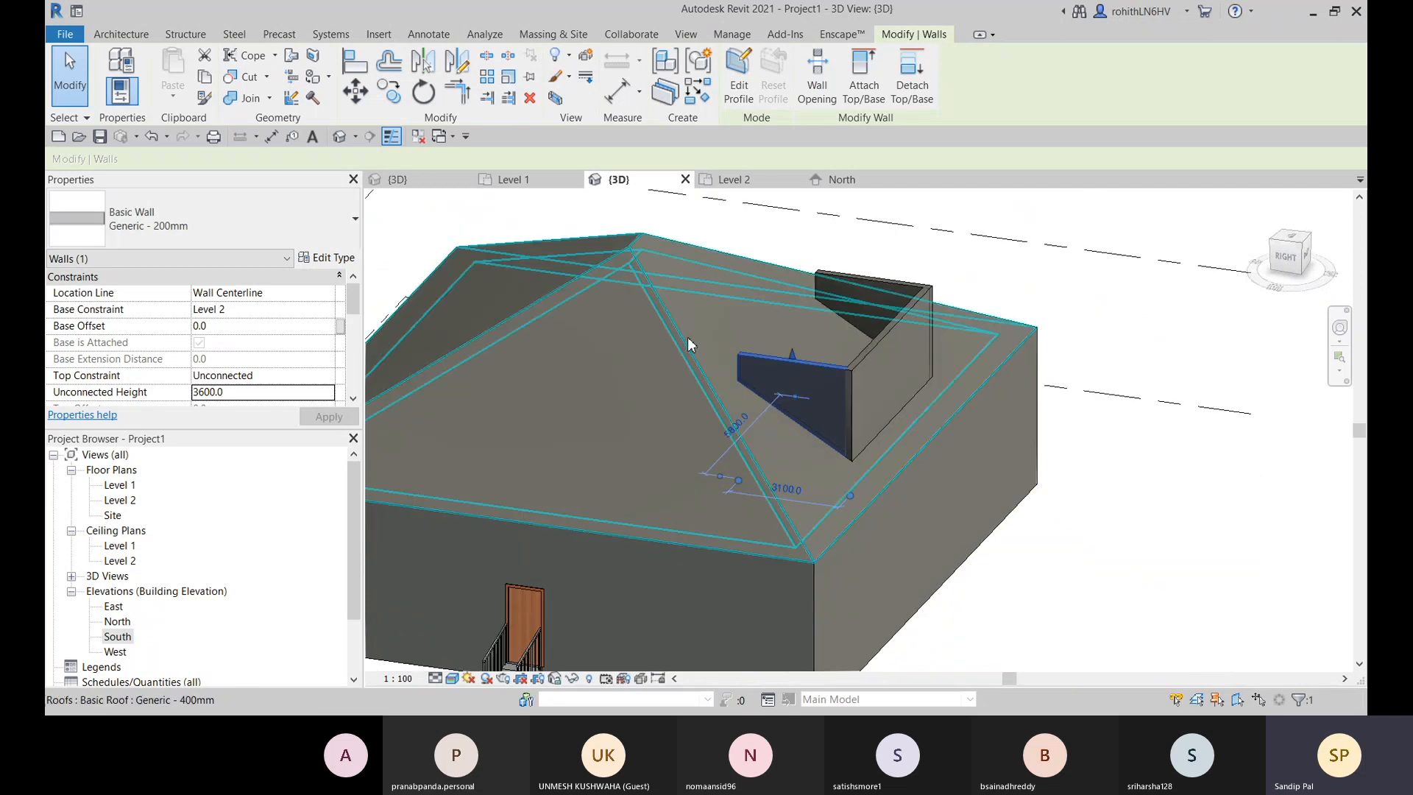
middle_click_drag(768, 379, 758, 382)
left_click(1067, 482)
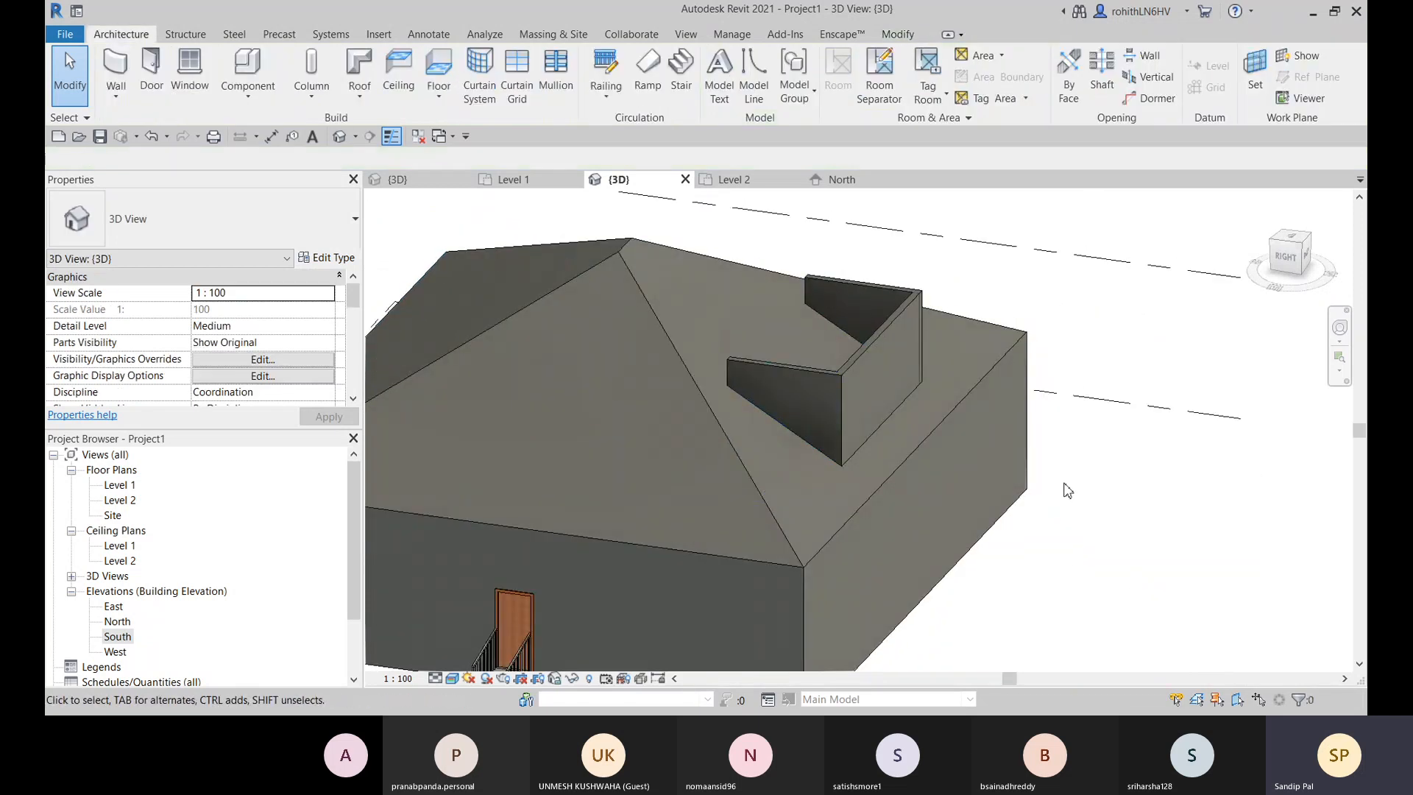
Step: Try to join the near side dormer wall to the main roof with Join Geometry
left_click(779, 390)
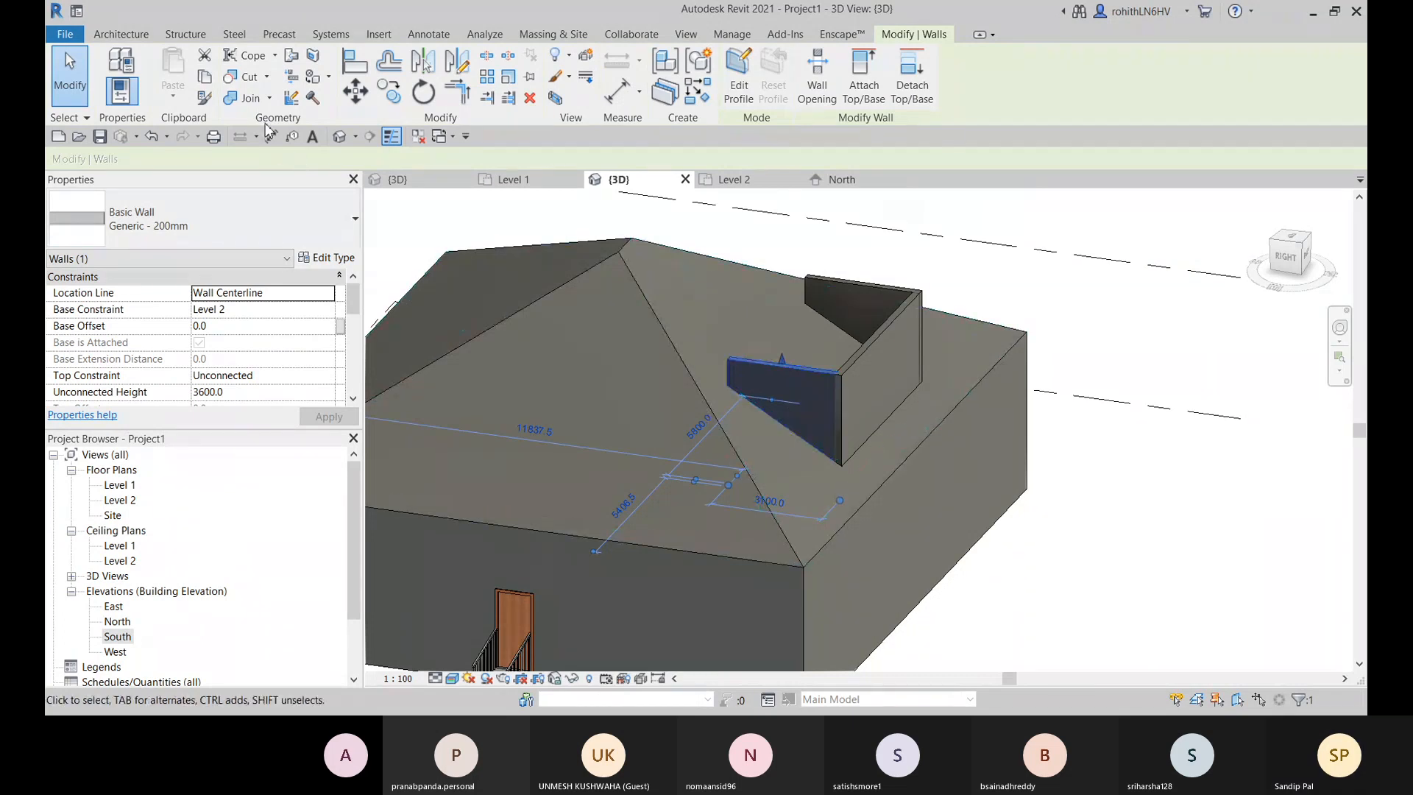
left_click(238, 103)
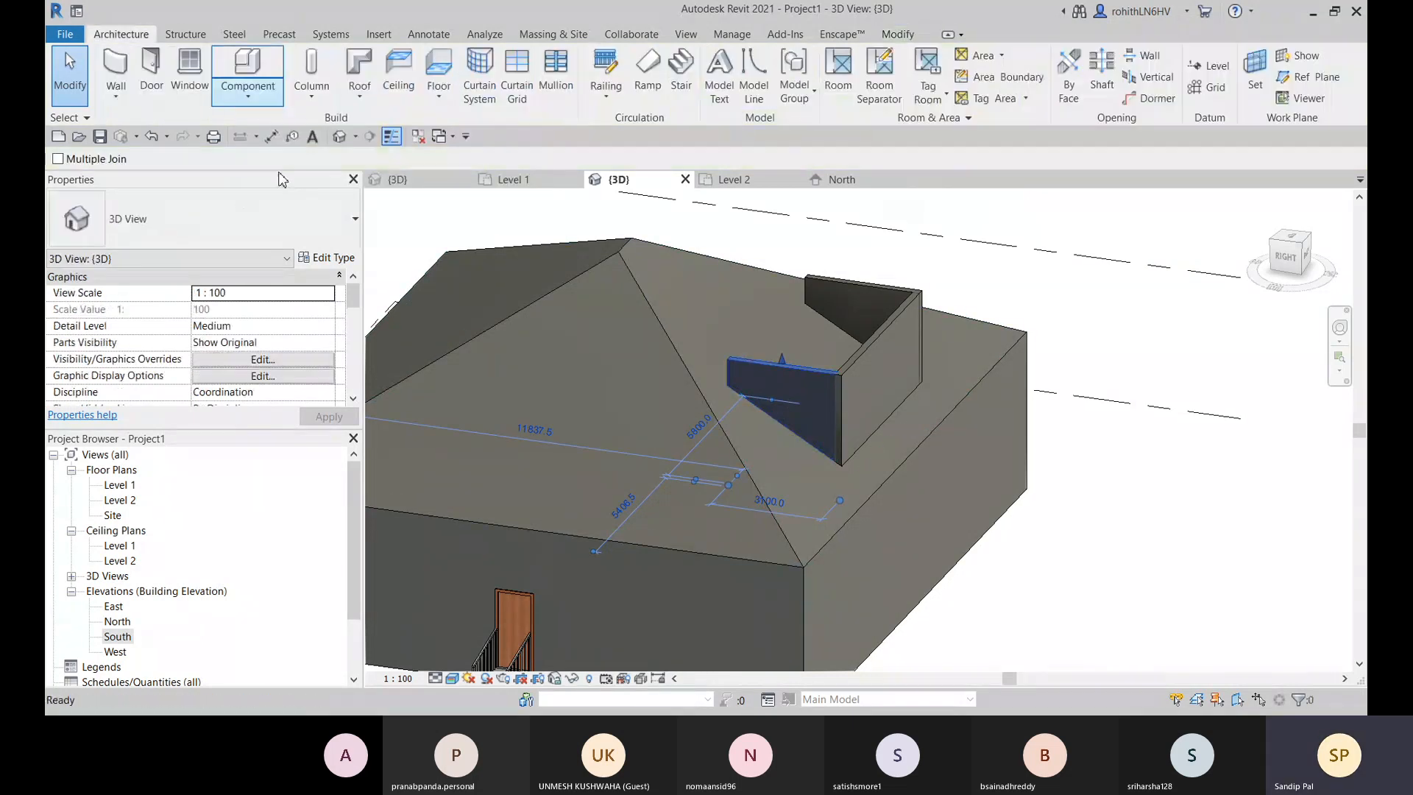
left_click(718, 370)
left_click(740, 387)
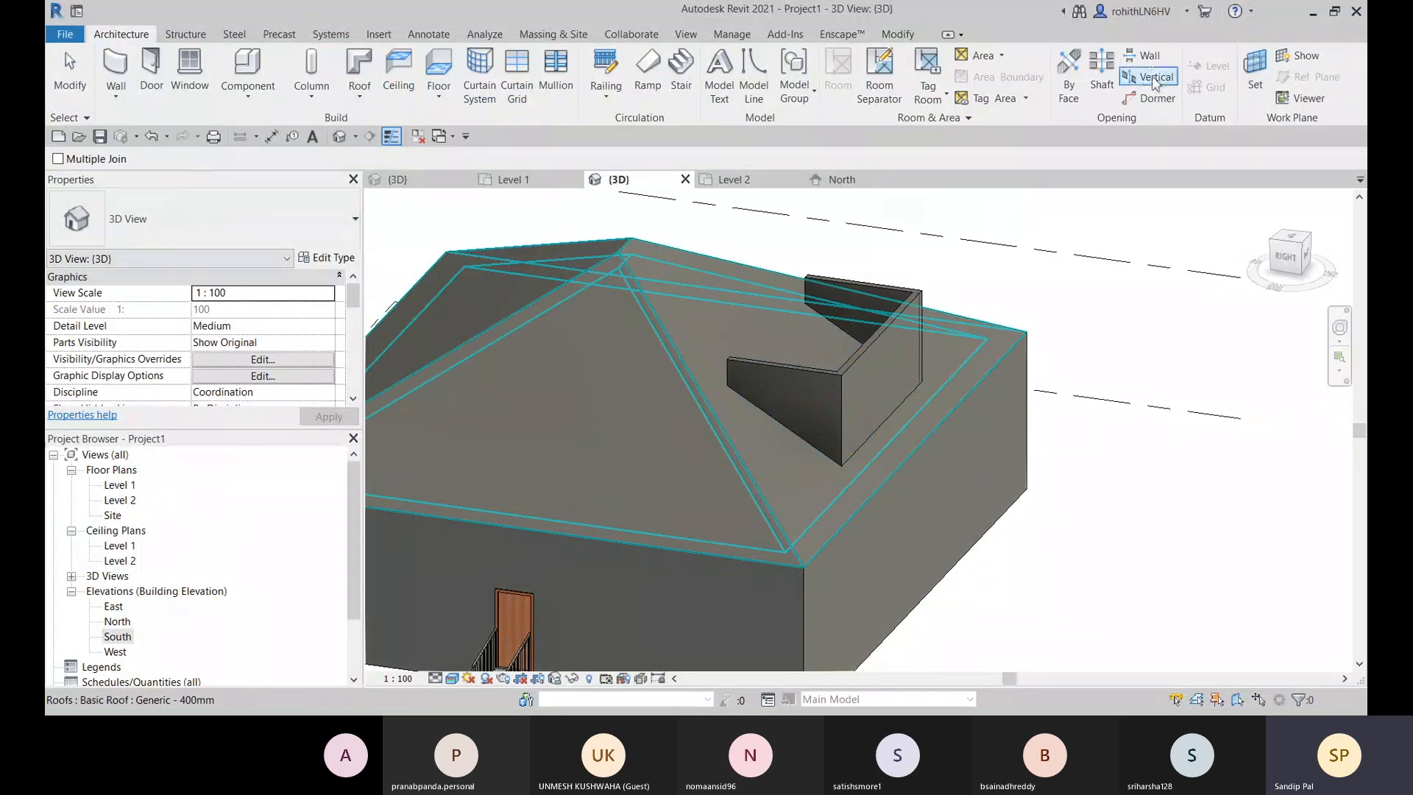
Step: Try to connect the main roof and the dormer walls with Join/Unjoin Roof
left_click(897, 35)
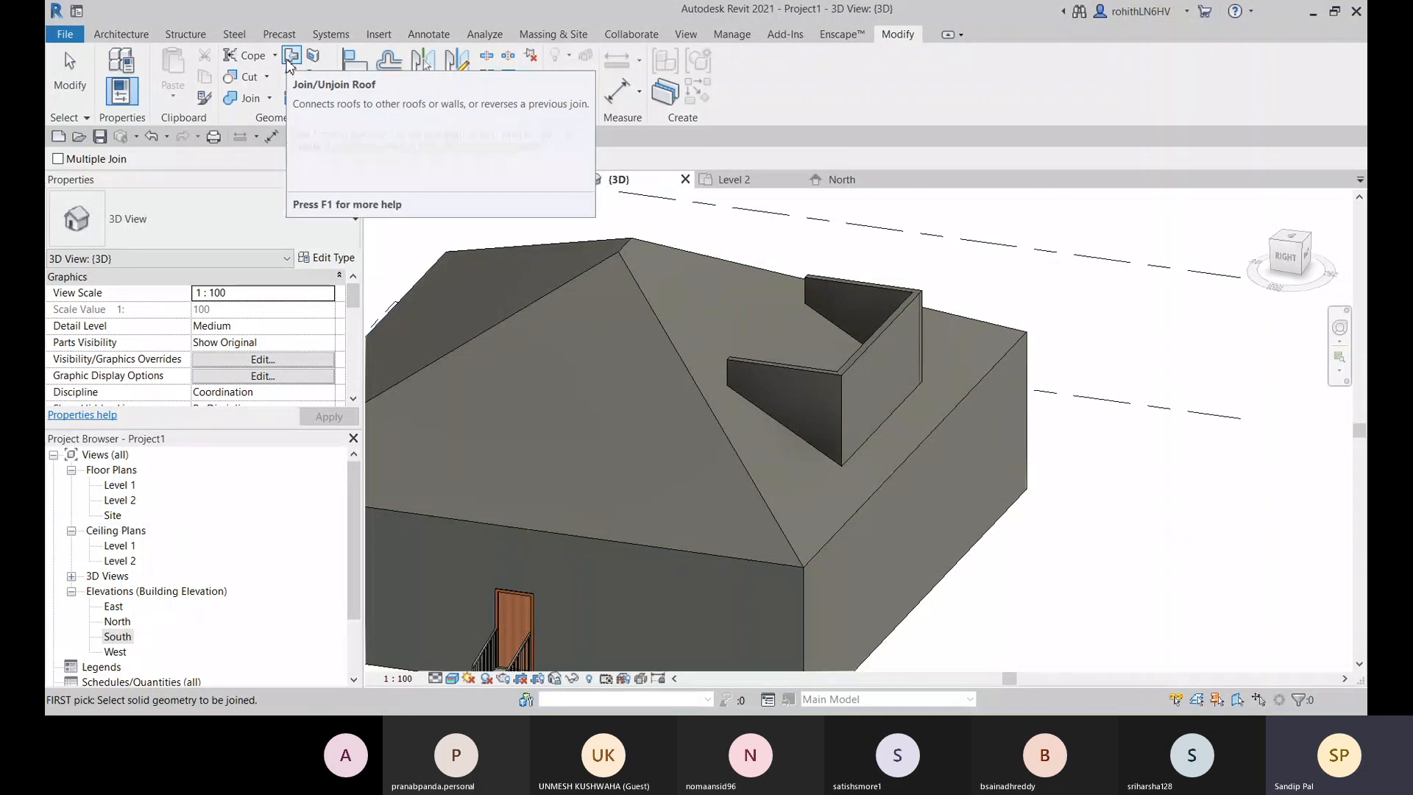
left_click(290, 59)
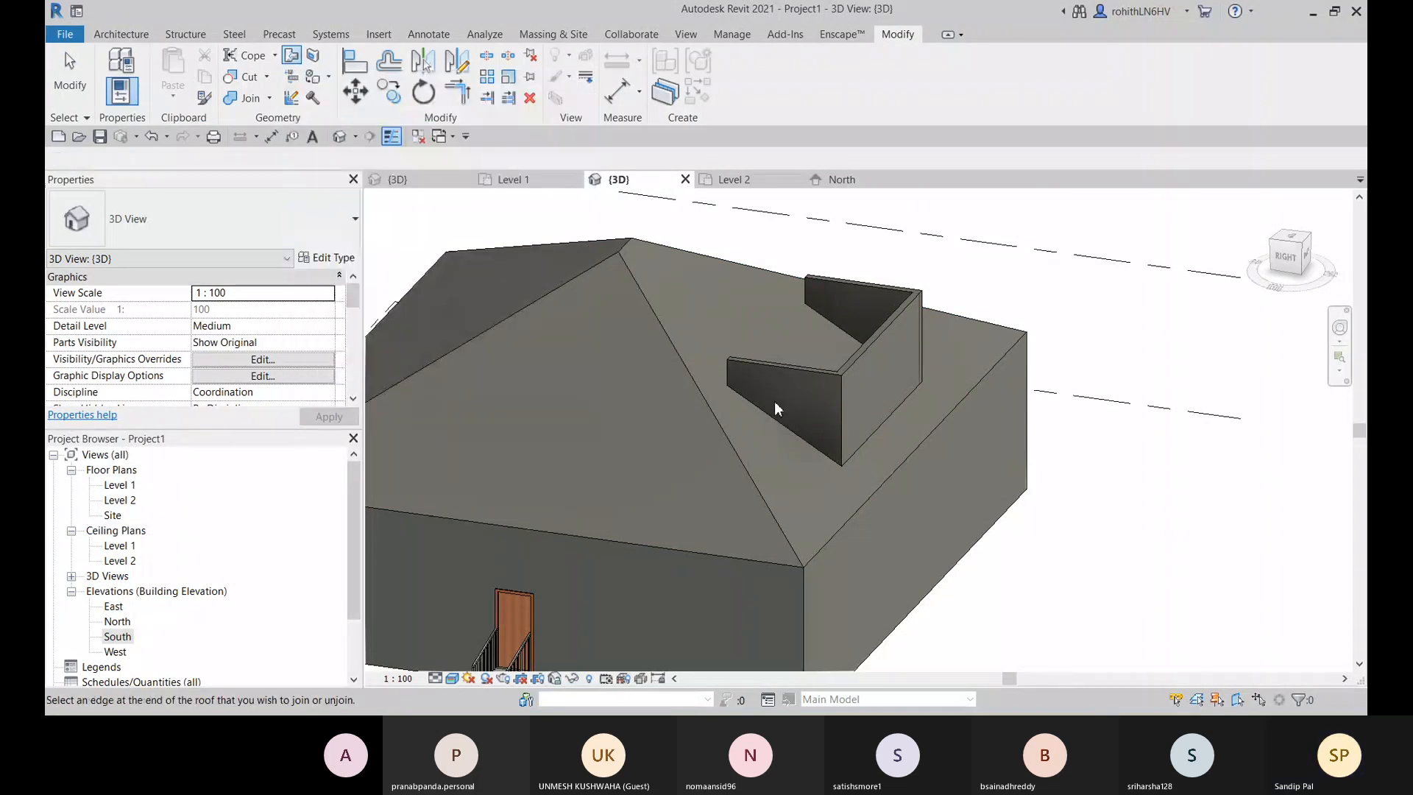
middle_click_drag(706, 401, 778, 430)
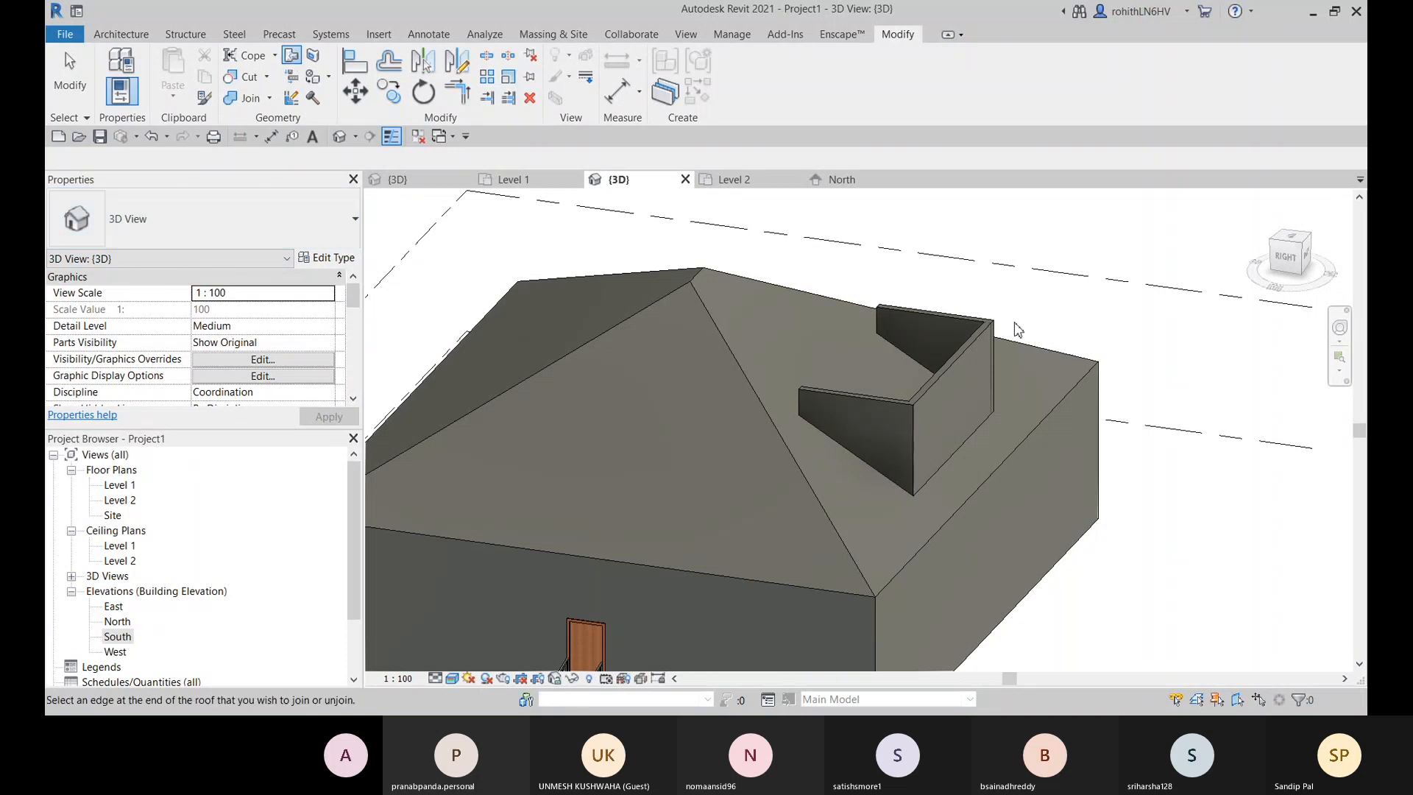
scroll(869, 336, "down", 3)
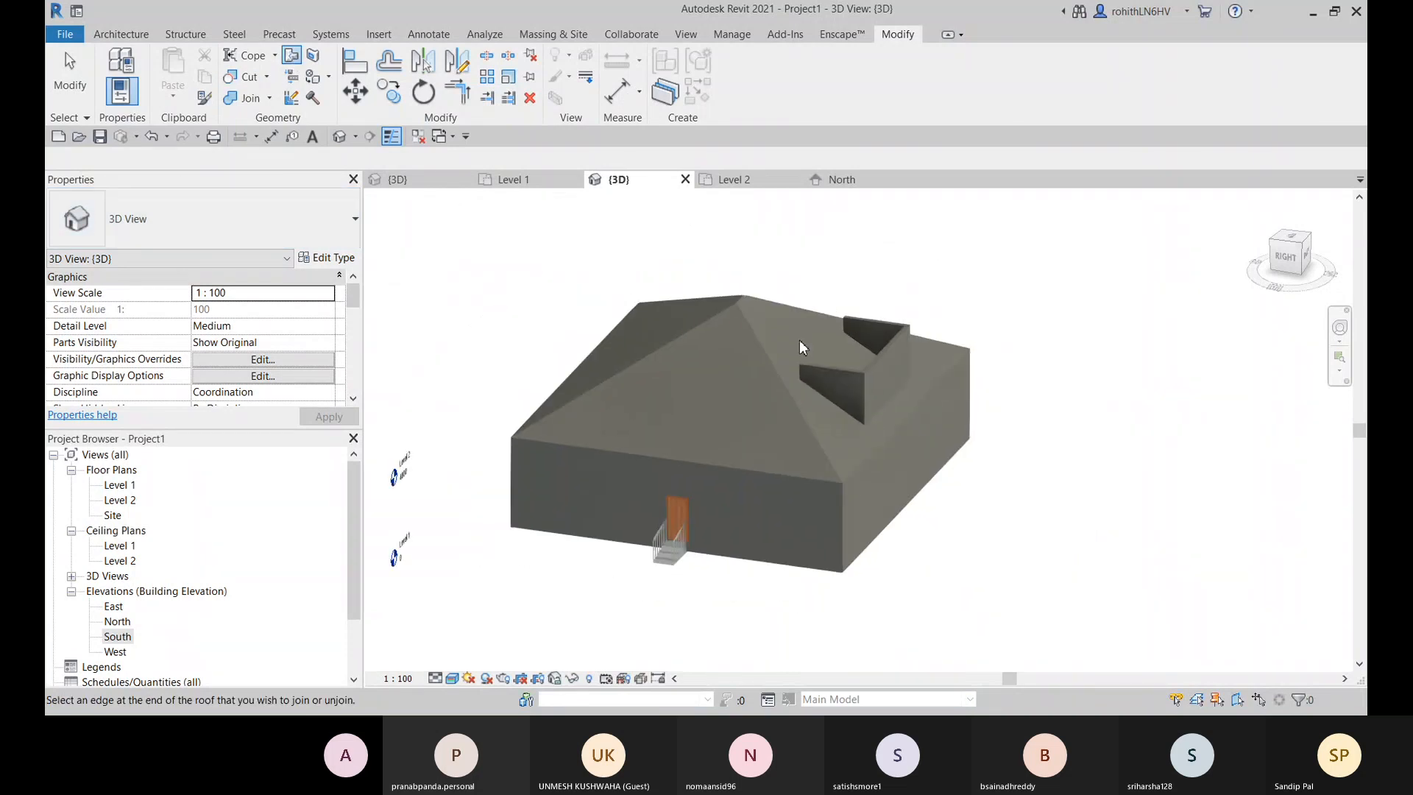
scroll(859, 340, "up", 2)
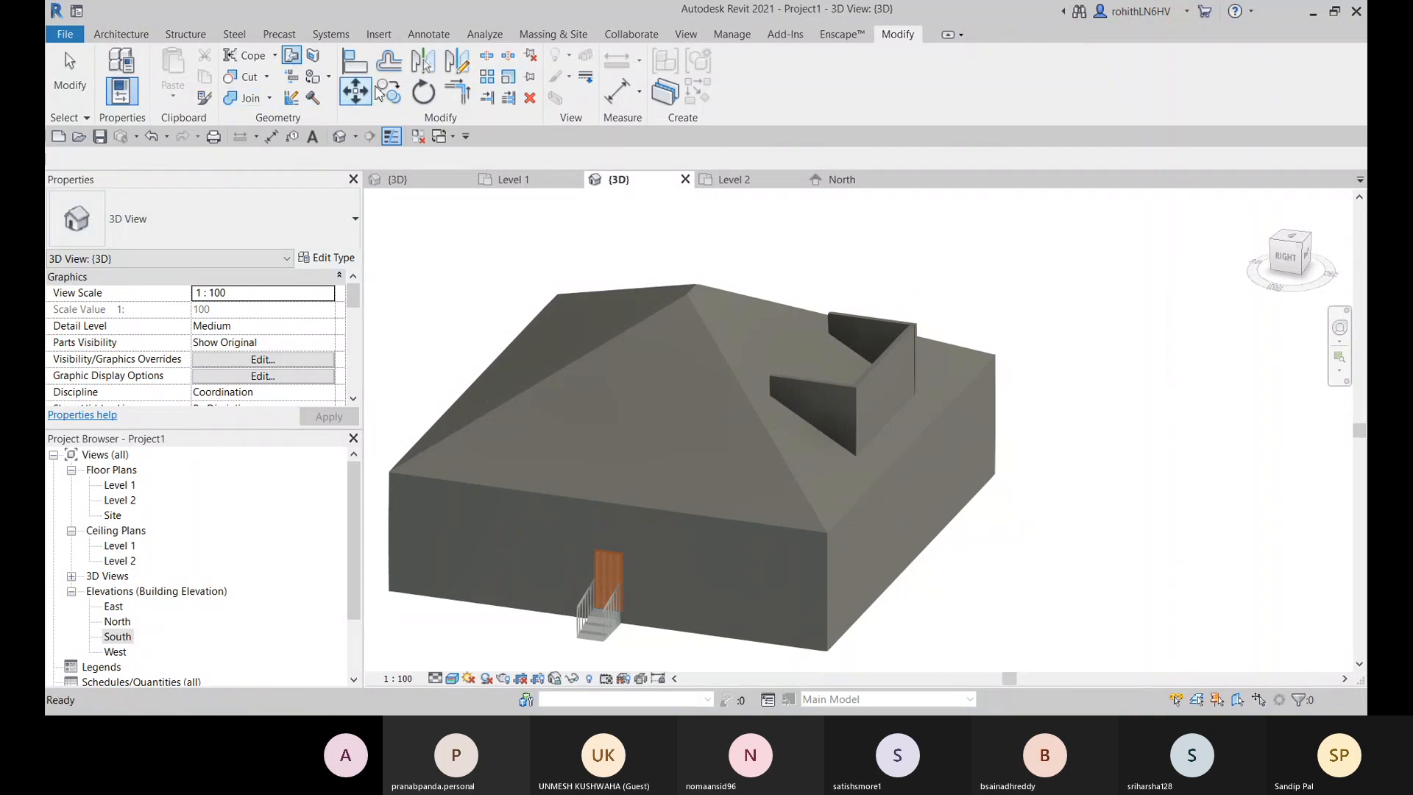
left_click(387, 92)
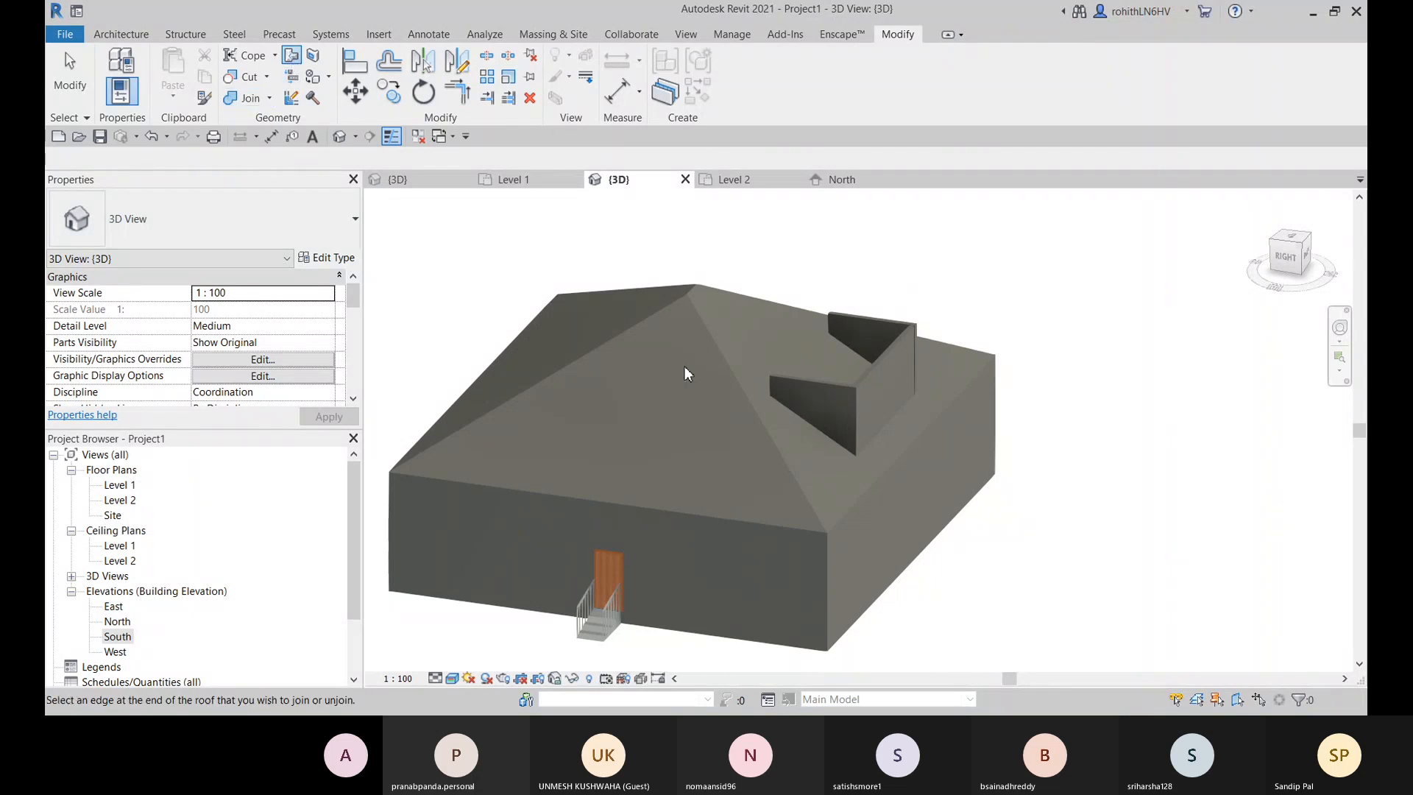
key("Escape")
left_click(815, 359)
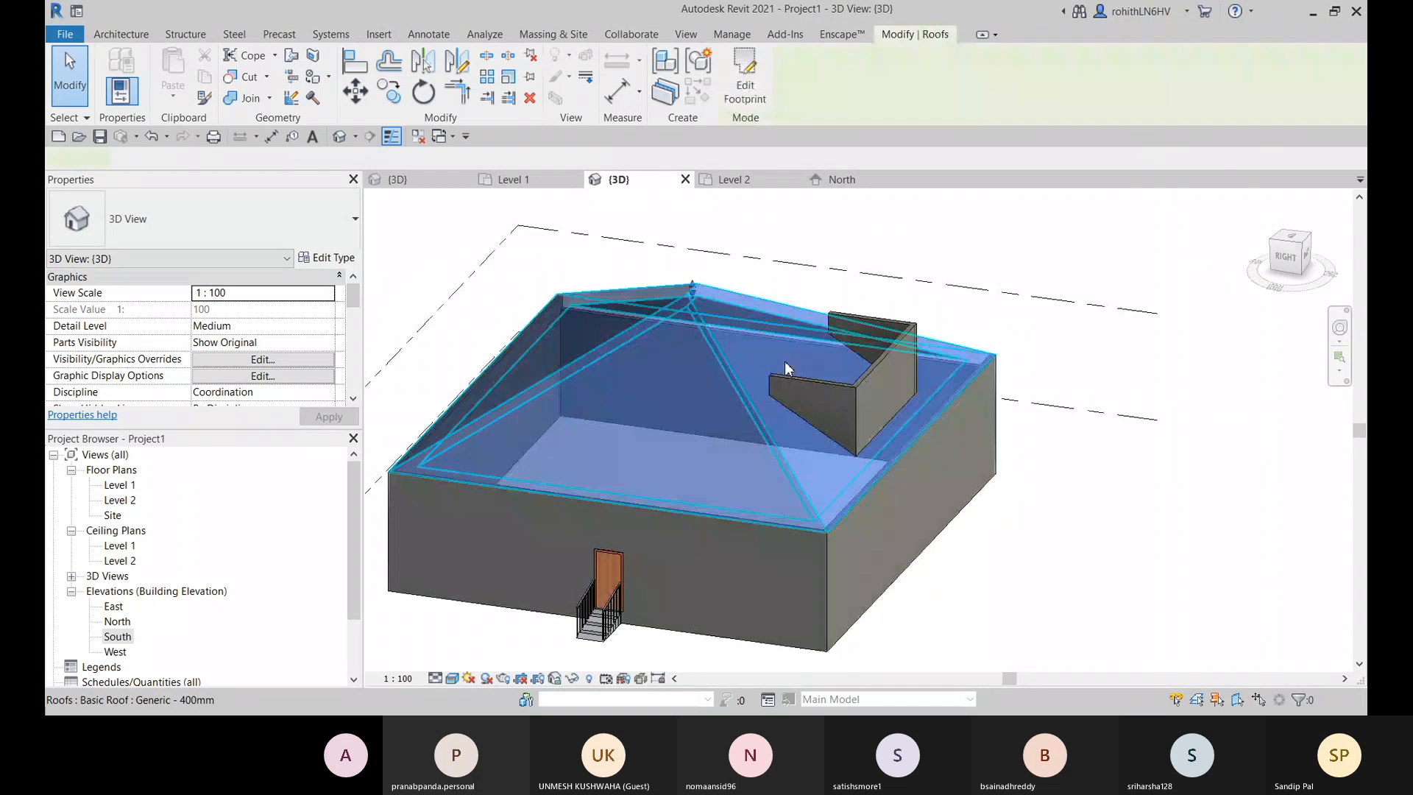
left_click(288, 59)
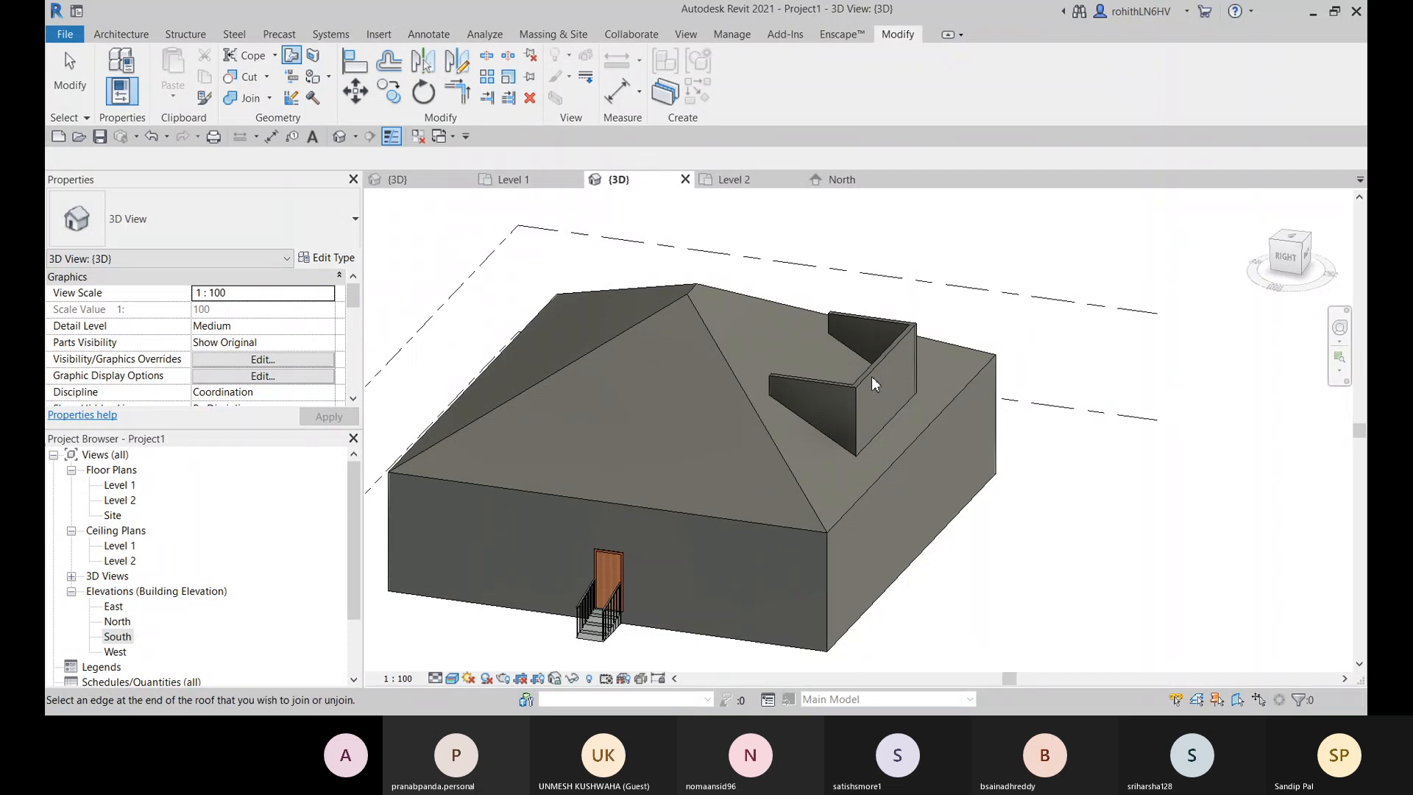
key("Escape")
Step: Retry Join/Unjoin Roof between the near side dormer wall and the main roof
left_click(840, 403)
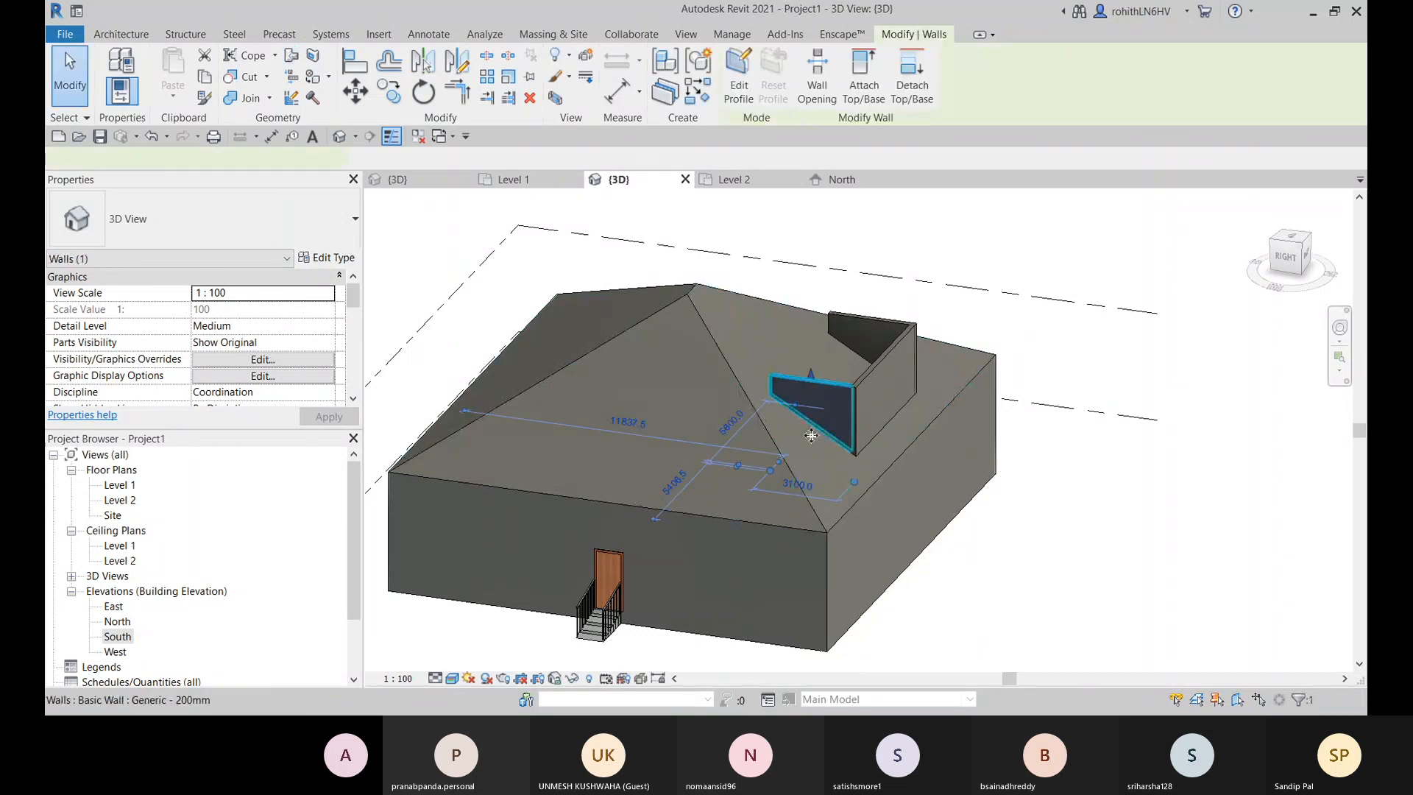
middle_click_drag(784, 413, 806, 427)
scroll(806, 427, "up", 3)
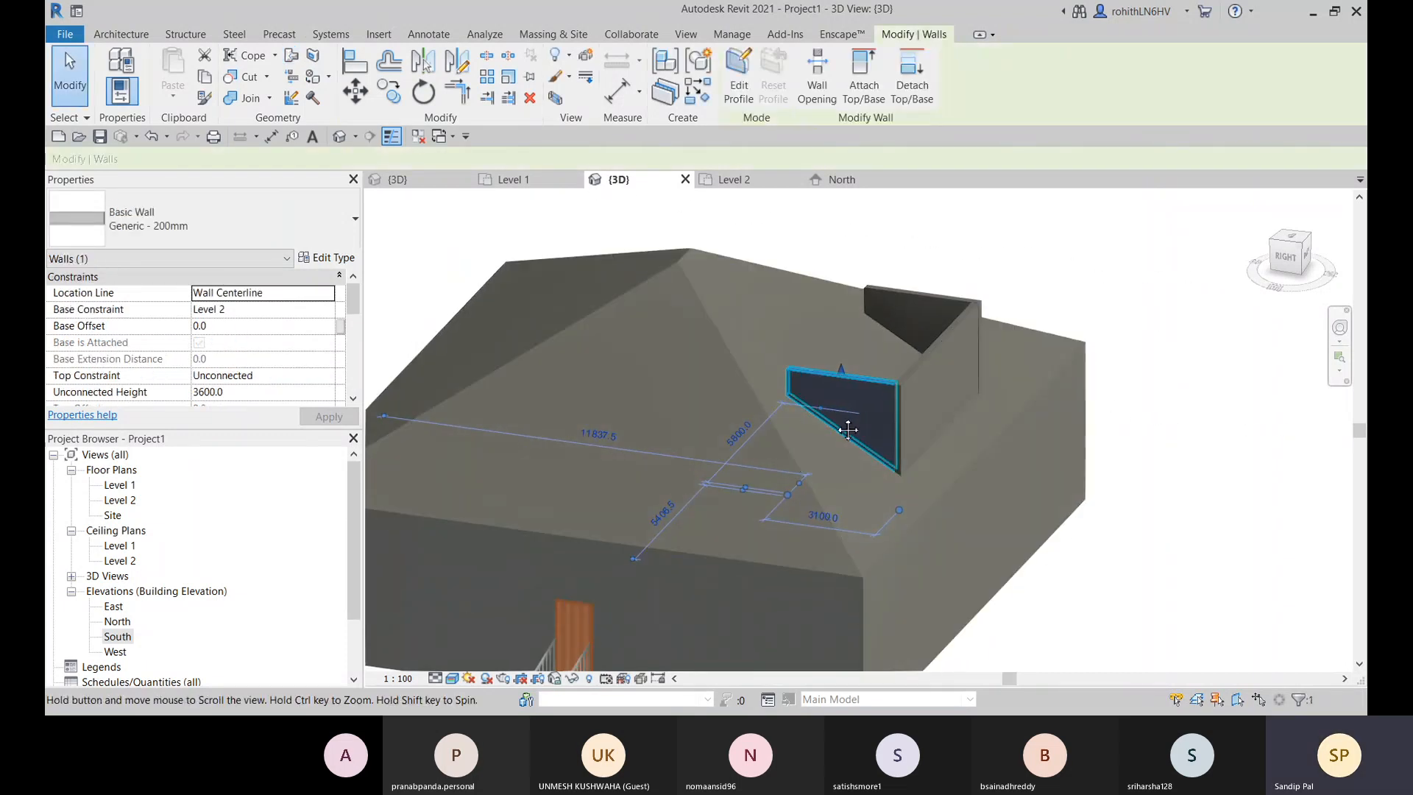
middle_click_drag(918, 462, 895, 425)
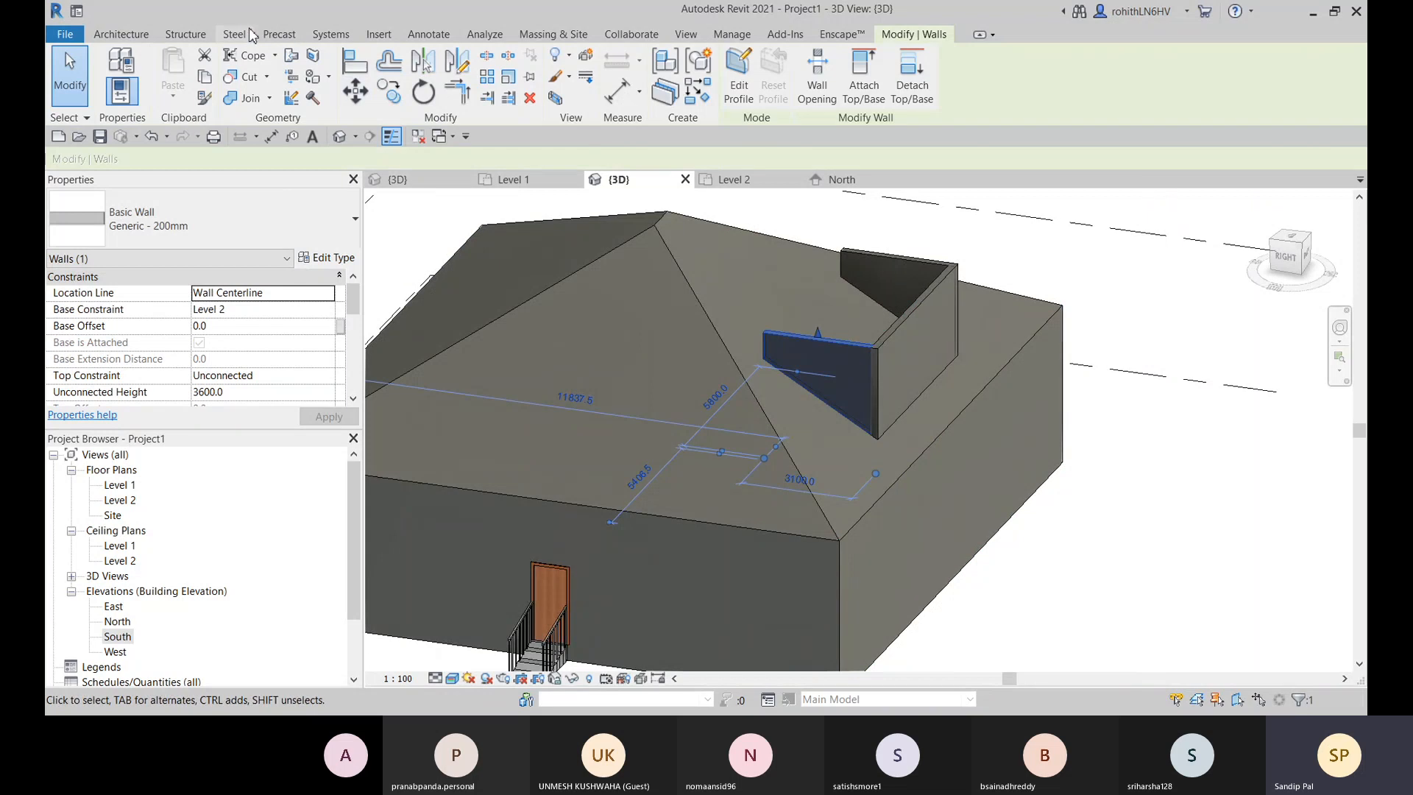
left_click(292, 58)
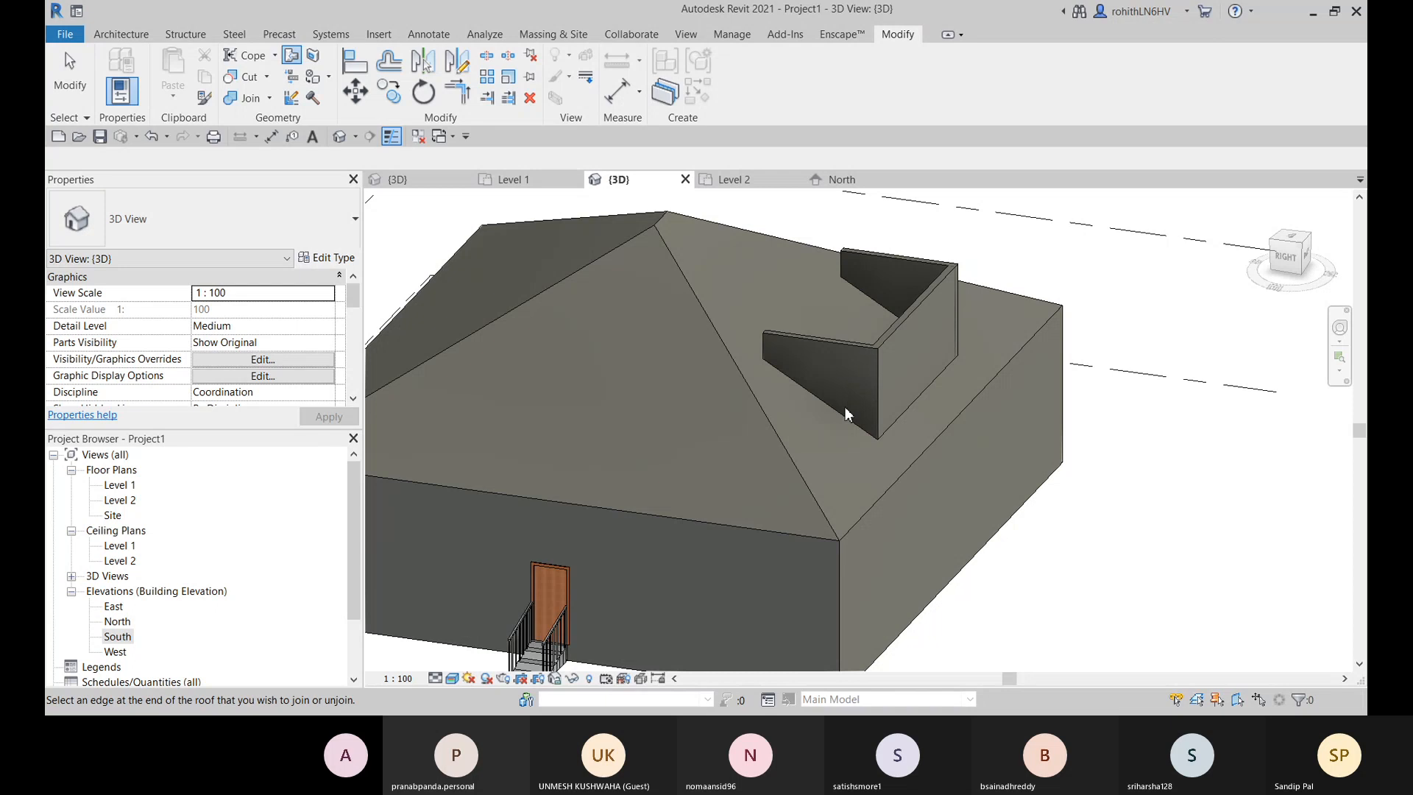
key("Escape")
middle_click_drag(845, 415, 808, 441)
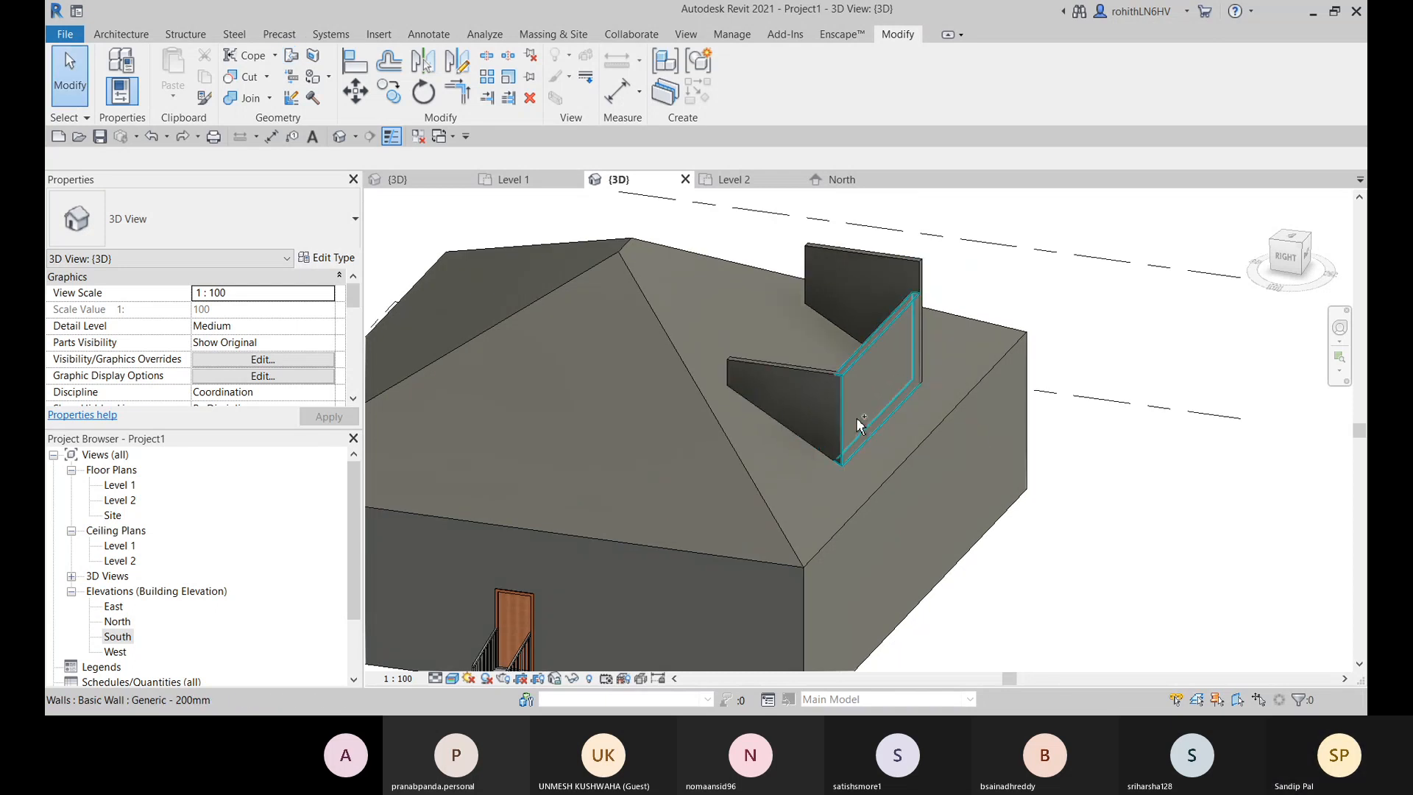
key("ctrl+z")
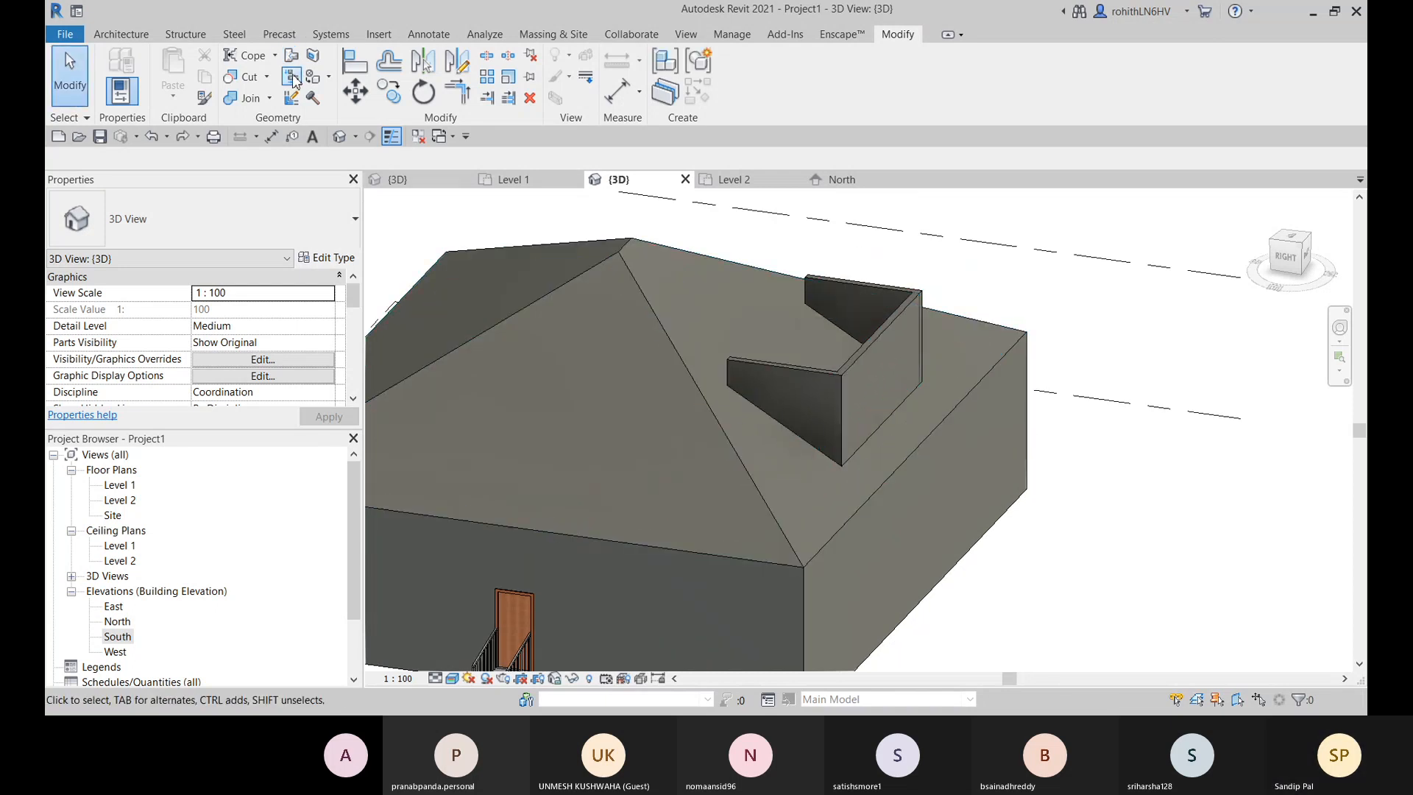
left_click(292, 62)
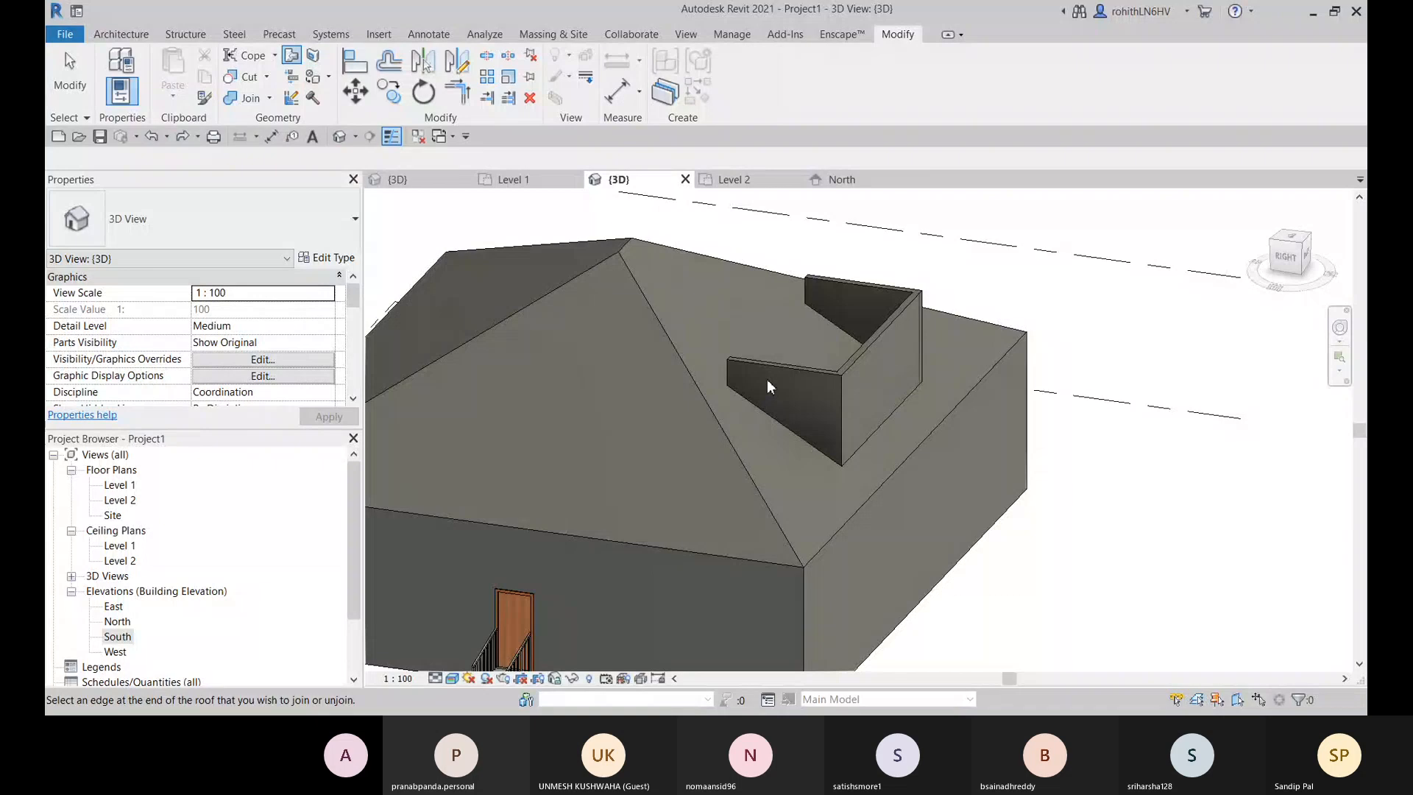
key("Escape")
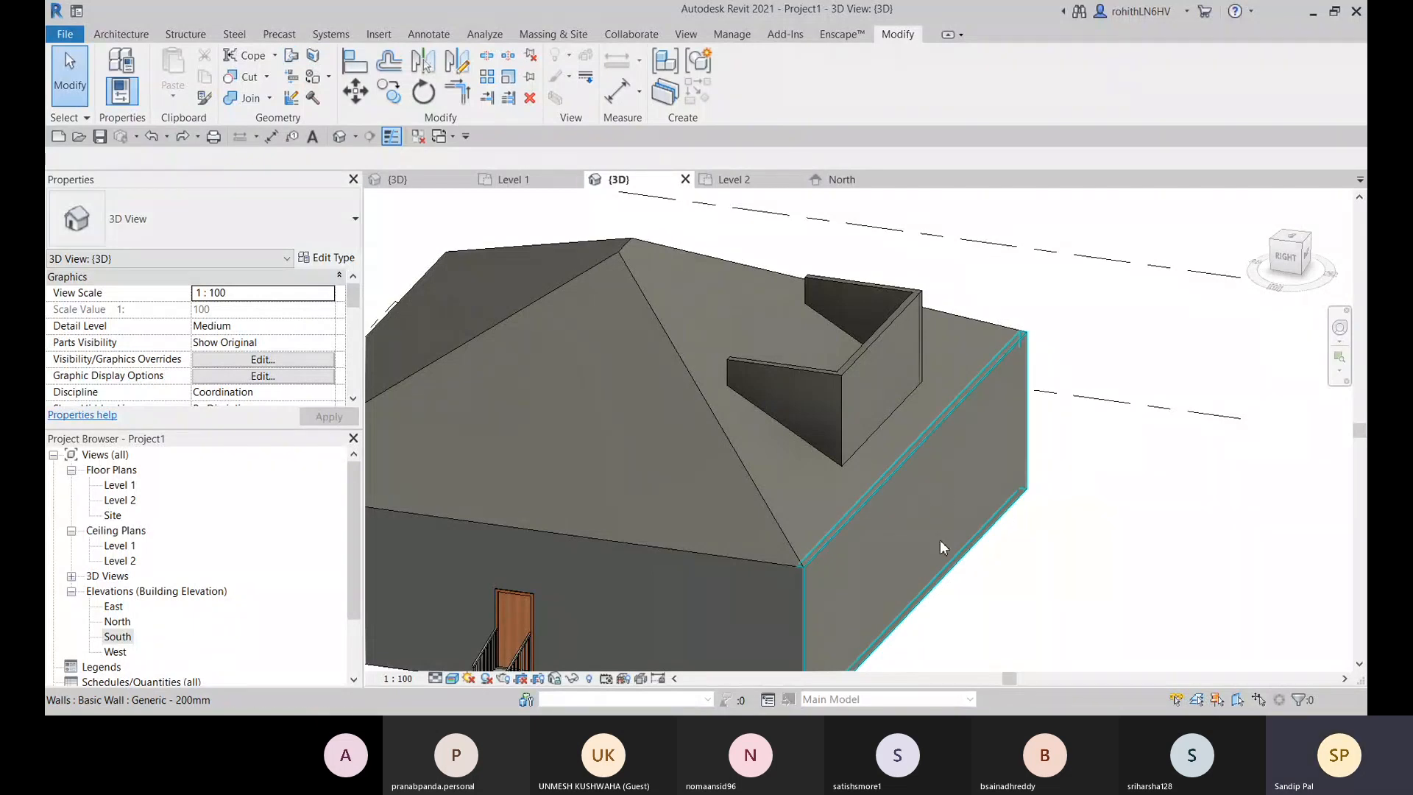
Step: Start a Roof by Extrusion using the dormer's front wall face as work plane, with reference level Level 2 and offset 0.0
middle_click_drag(925, 439, 635, 455, "shift")
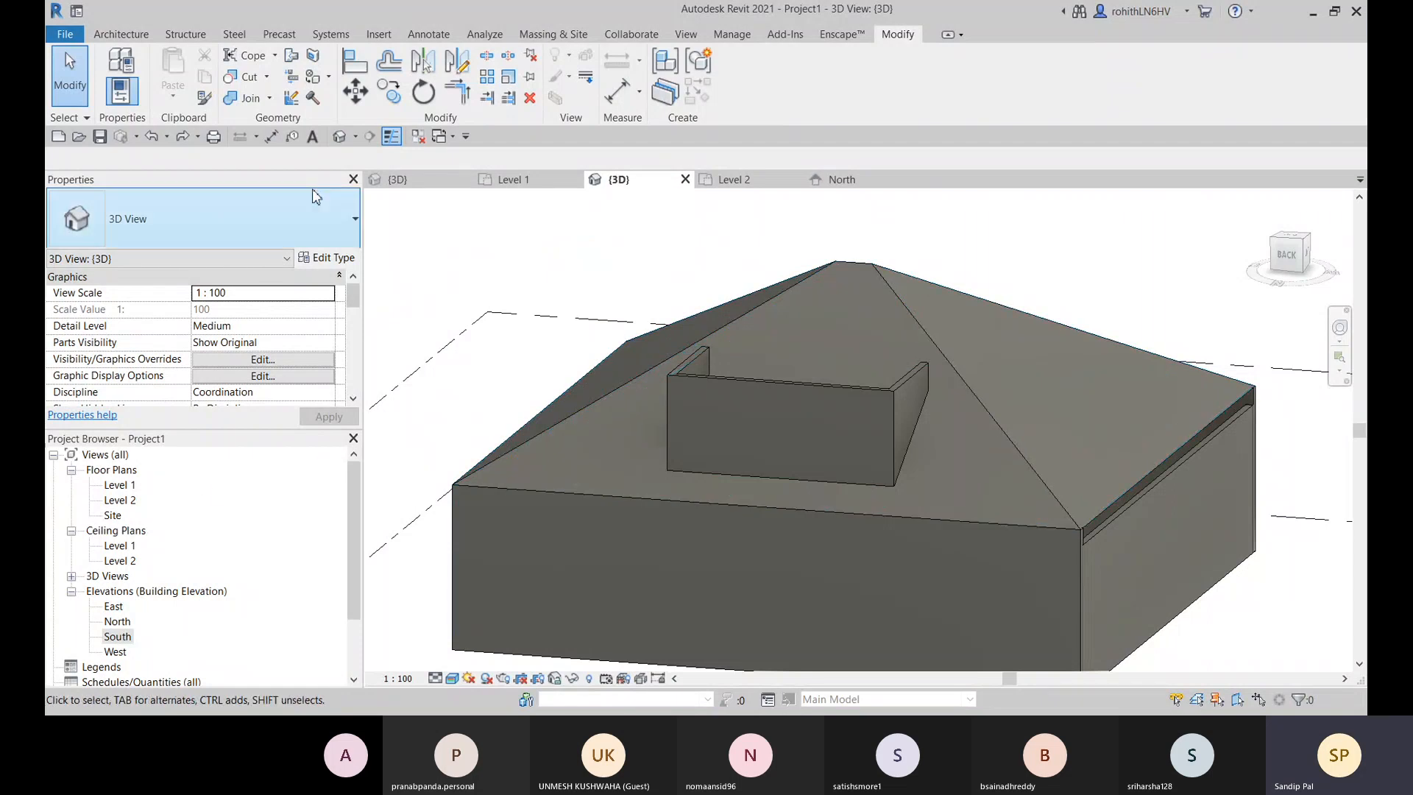
left_click(121, 34)
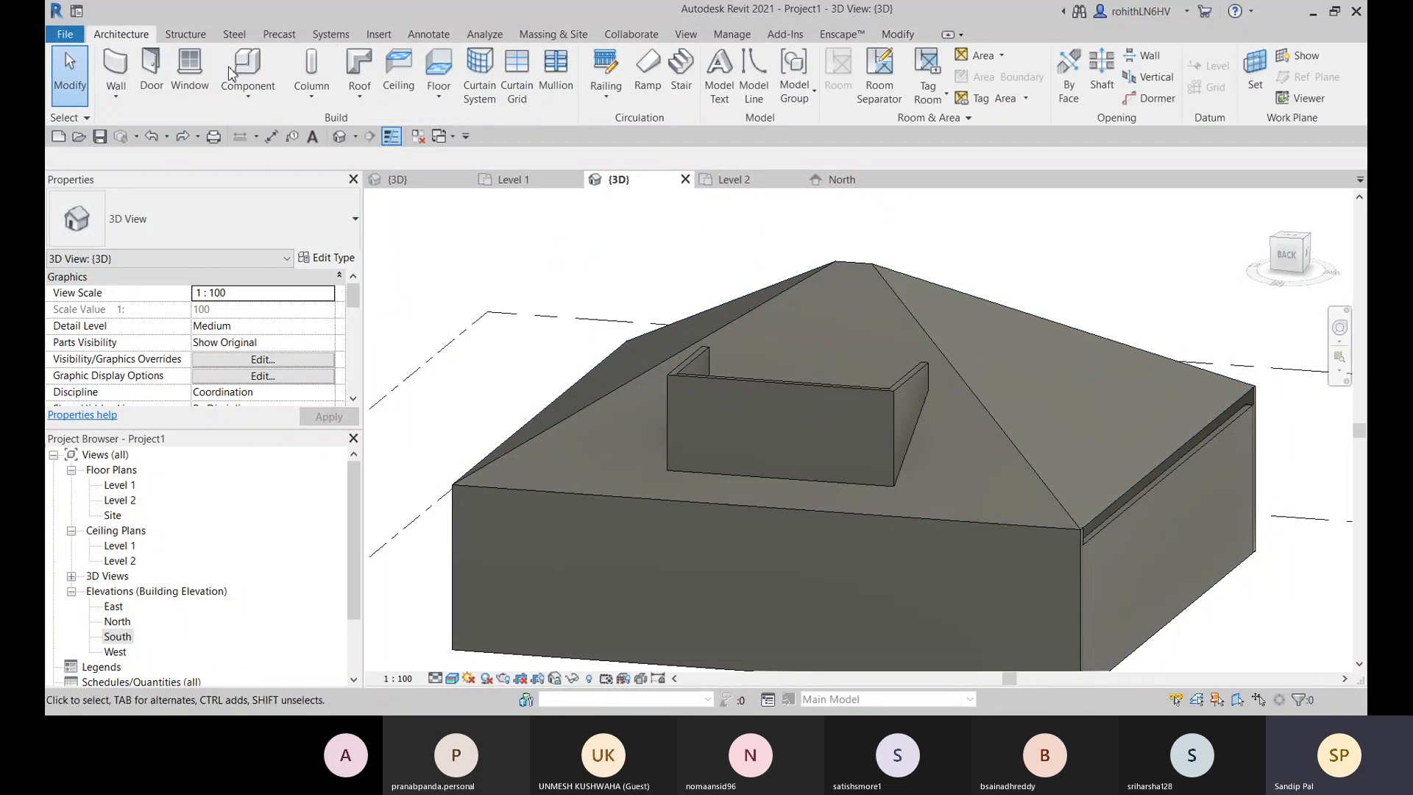
left_click(374, 106)
left_click(402, 164)
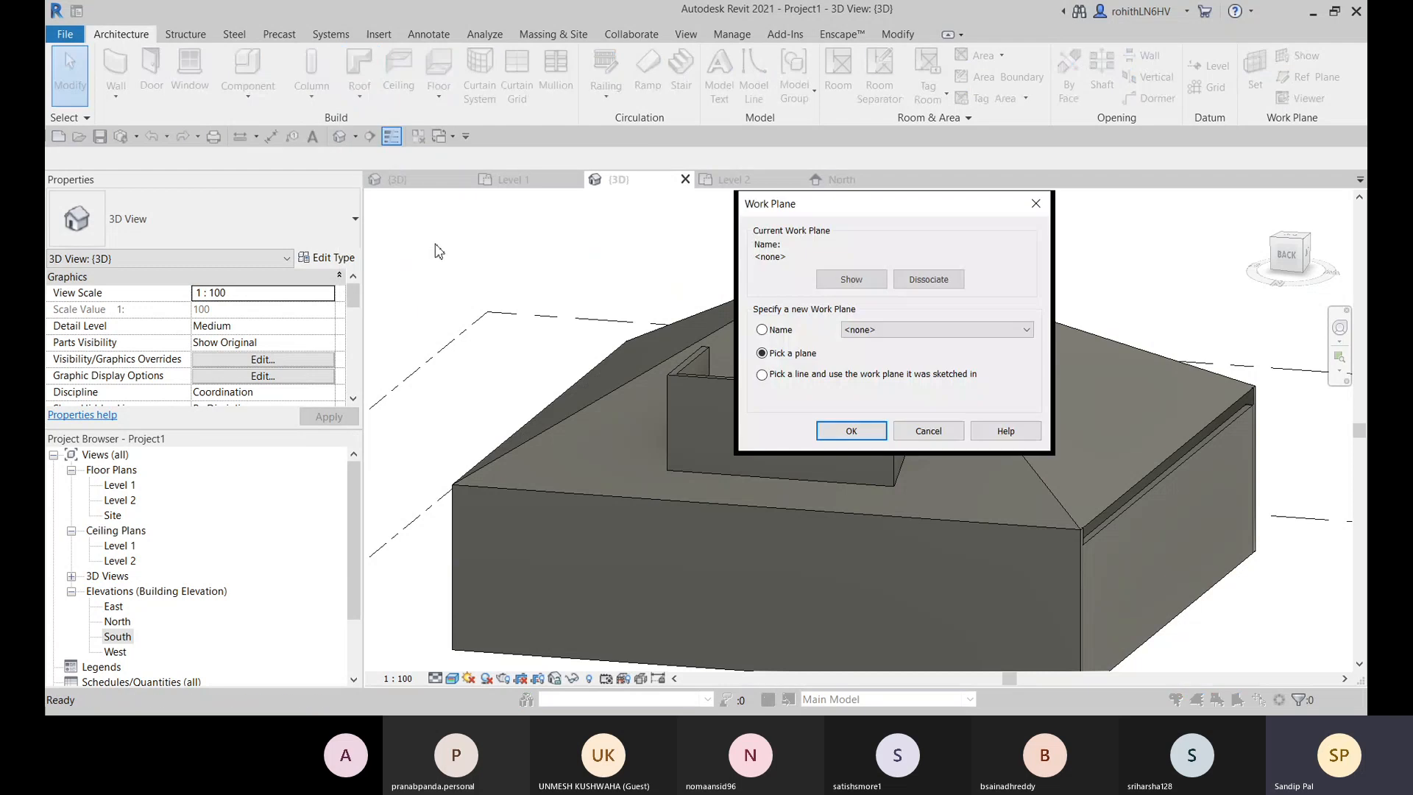
left_click(844, 434)
left_click(688, 459)
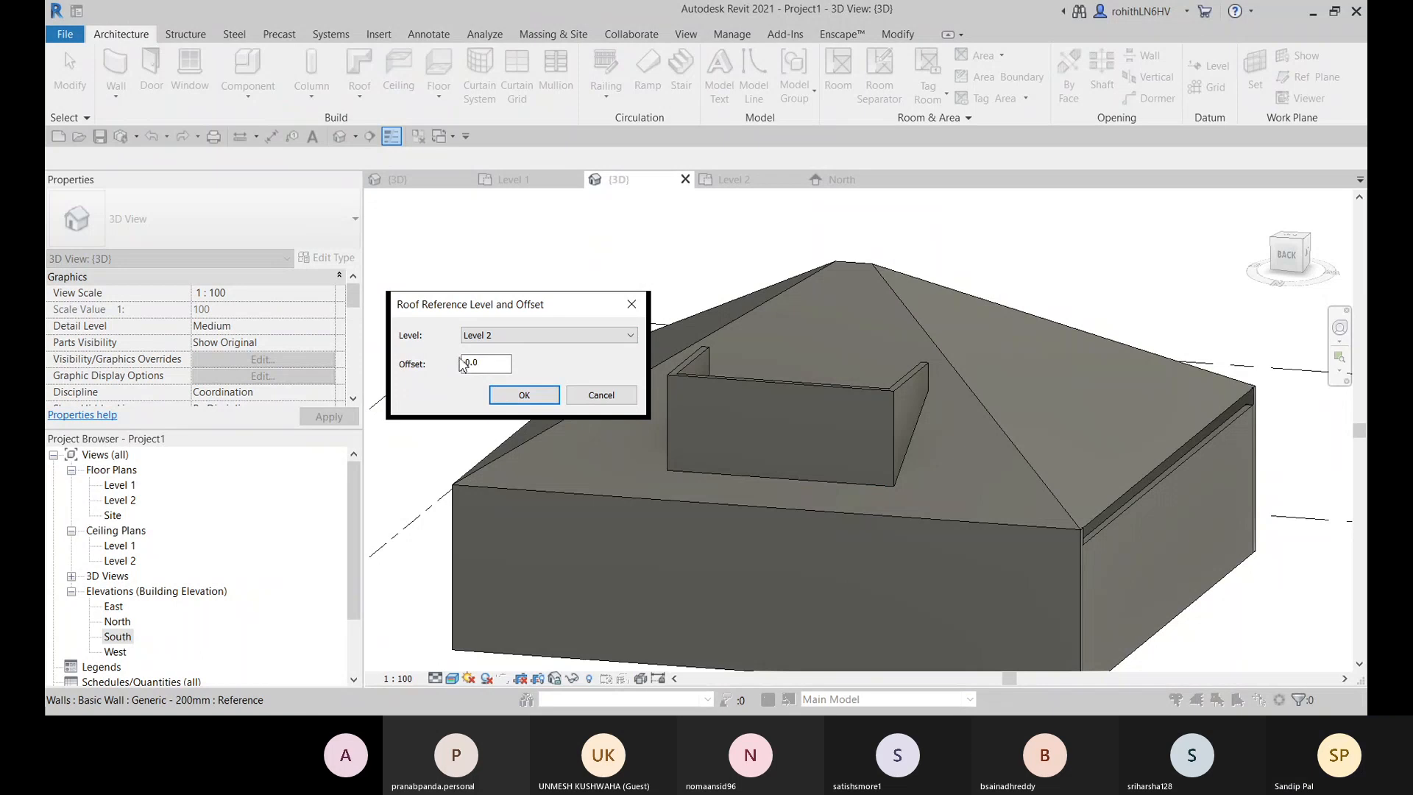
left_click(523, 396)
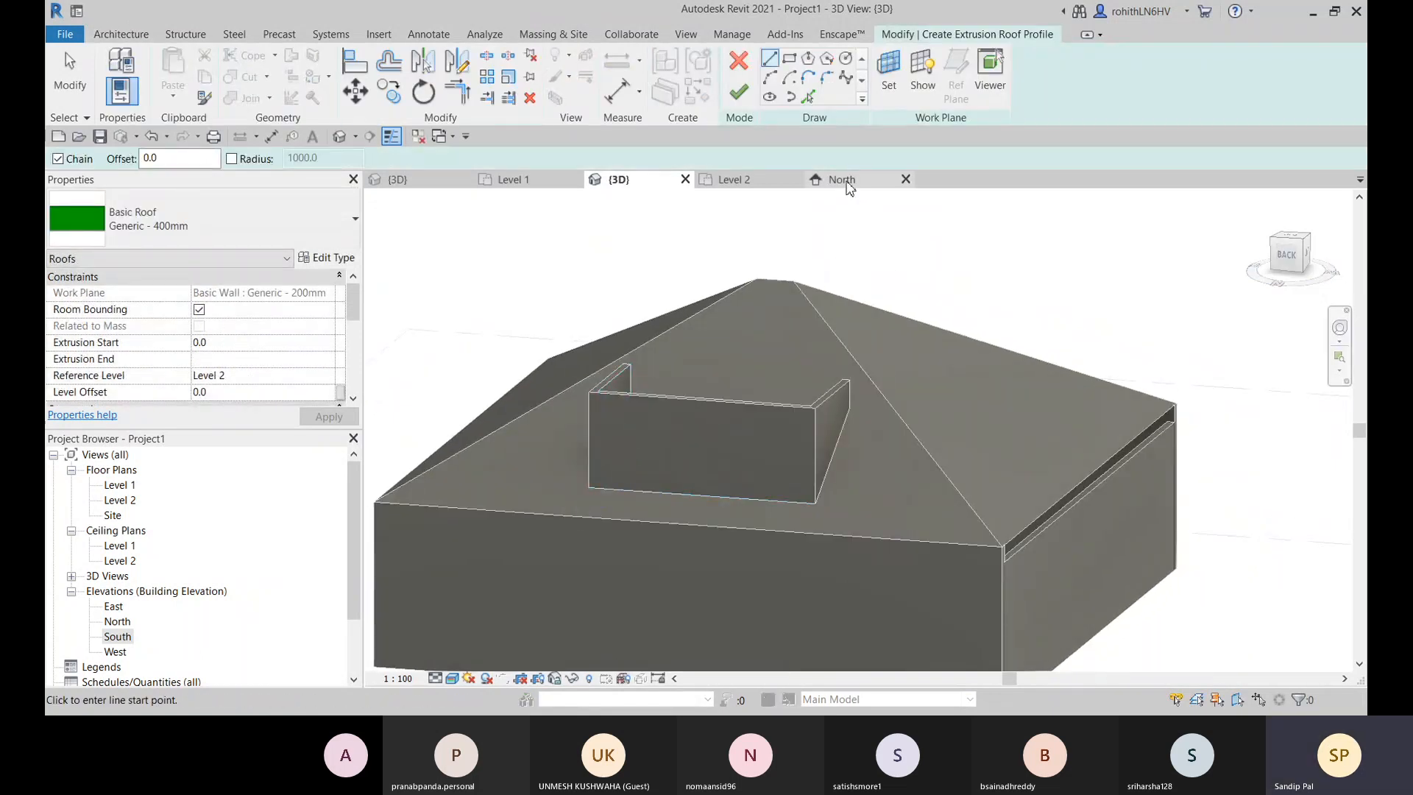
Step: Open the North elevation at the dormer and choose the Start-End-Radius Arc for the extrusion roof profile
left_click(848, 188)
scroll(859, 268, "up", 2)
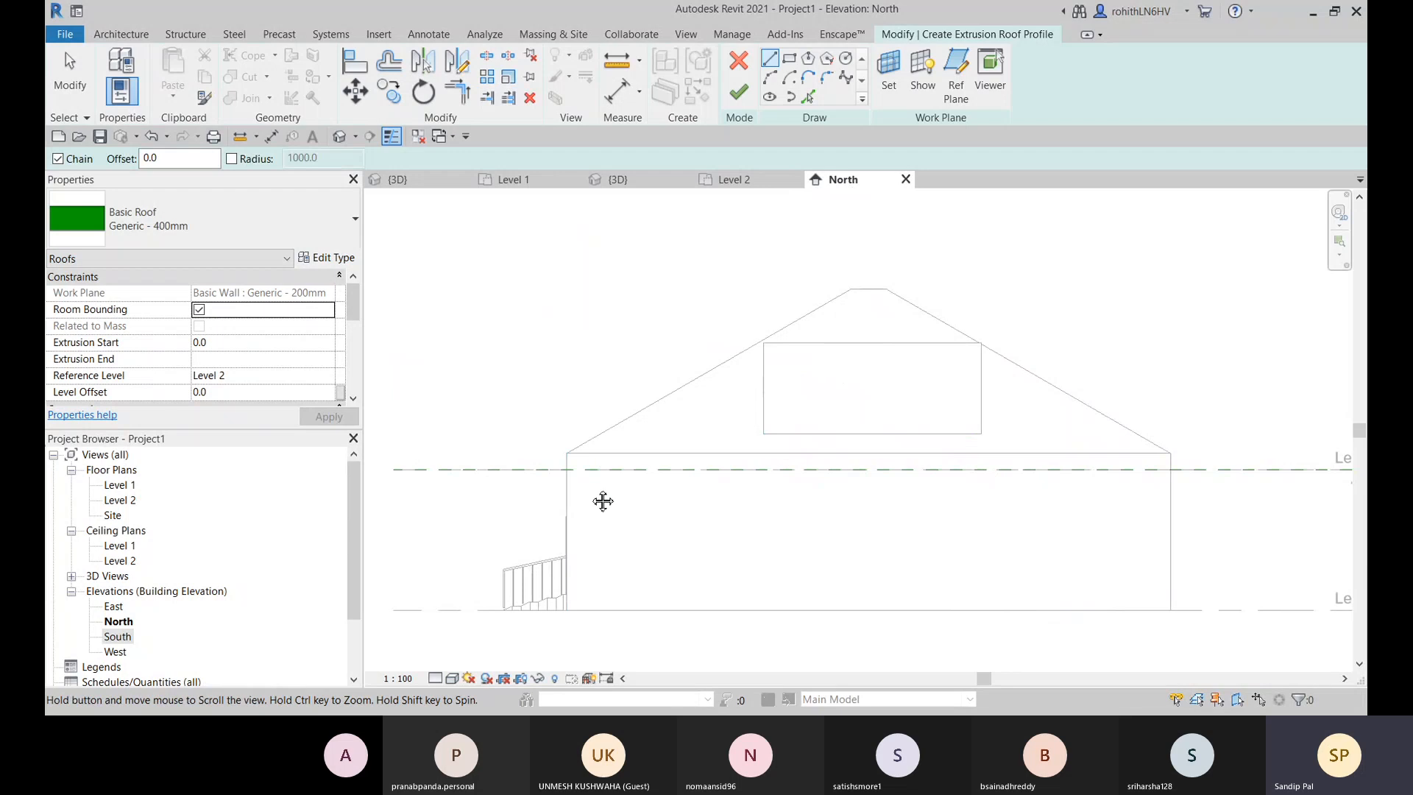
middle_click_drag(603, 501, 463, 454)
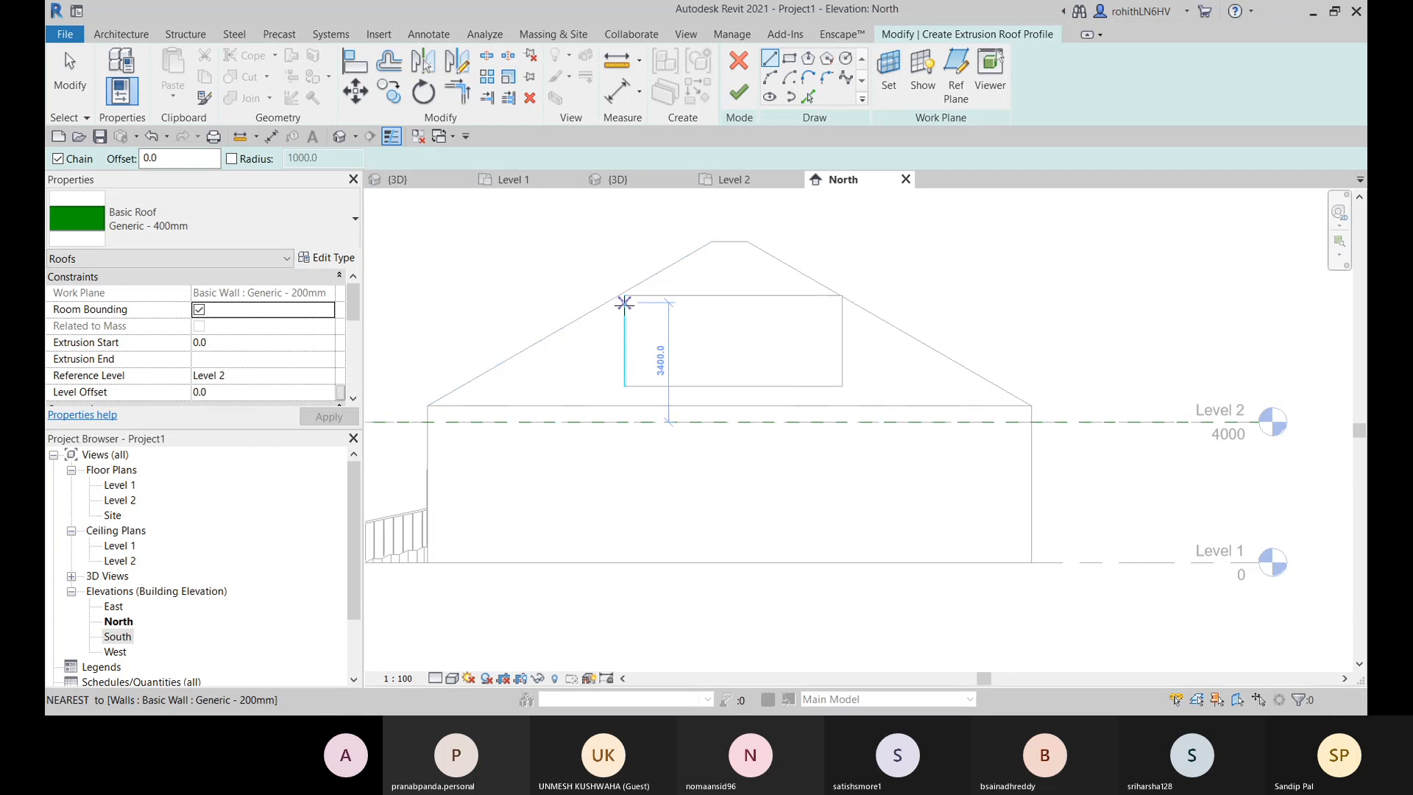
middle_click_drag(806, 213, 813, 236)
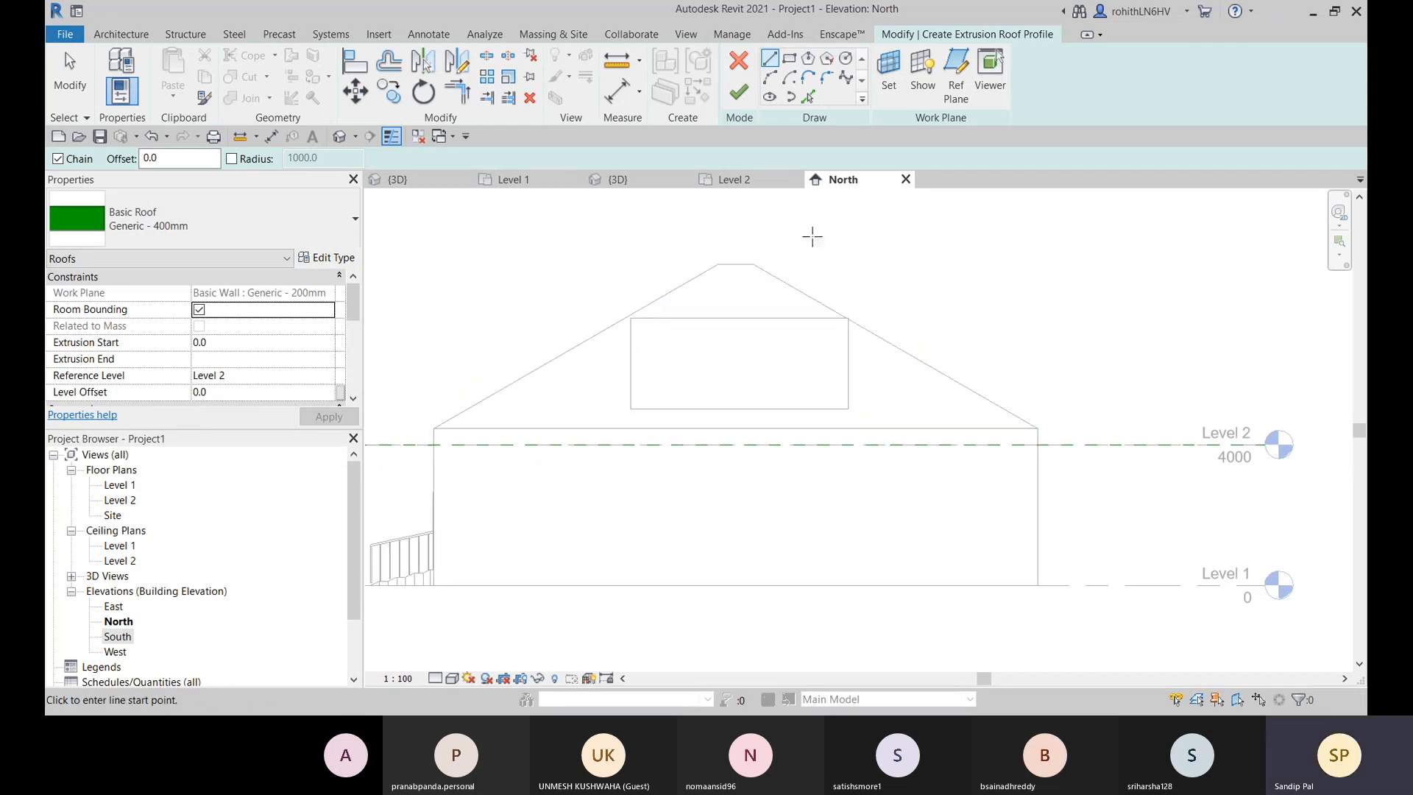
left_click(771, 78)
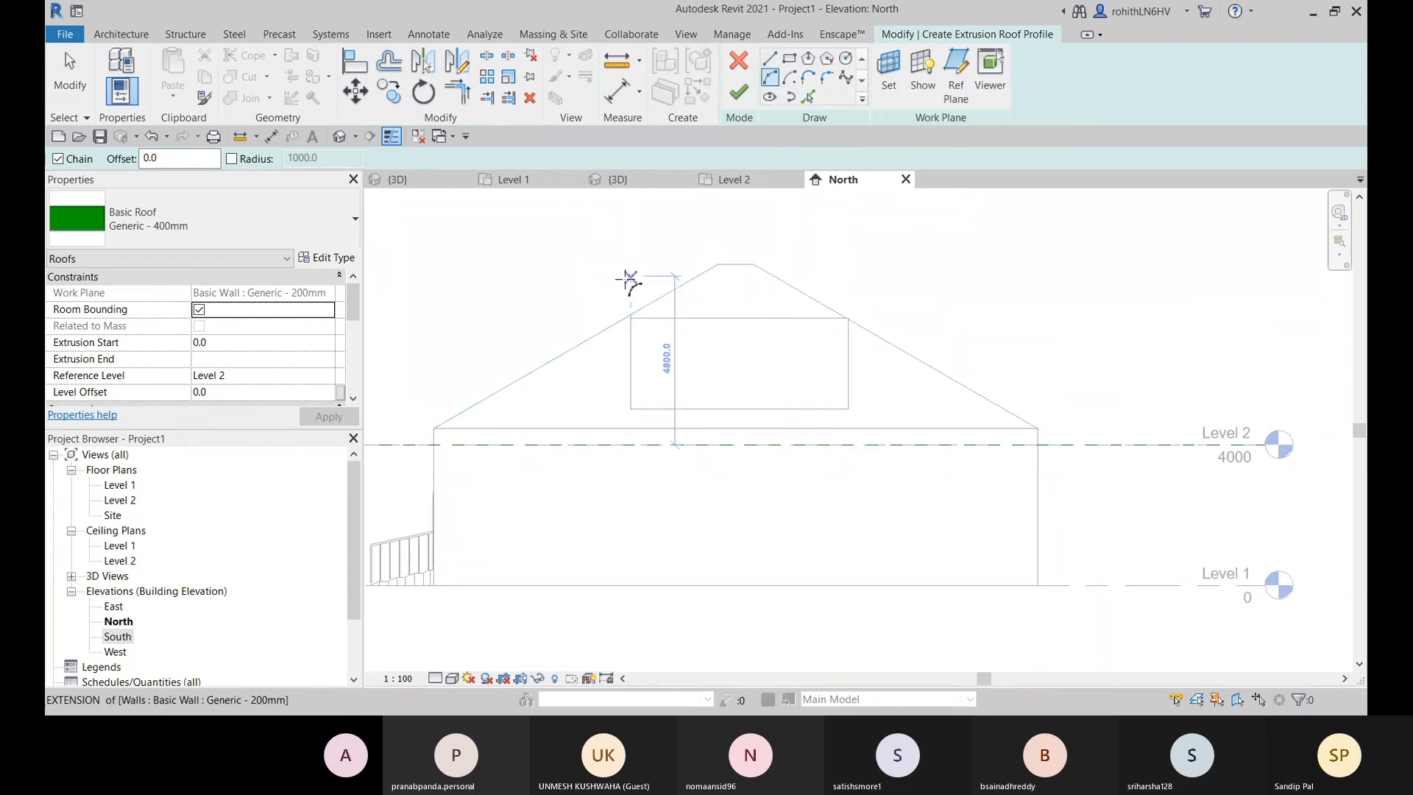
left_click(625, 271)
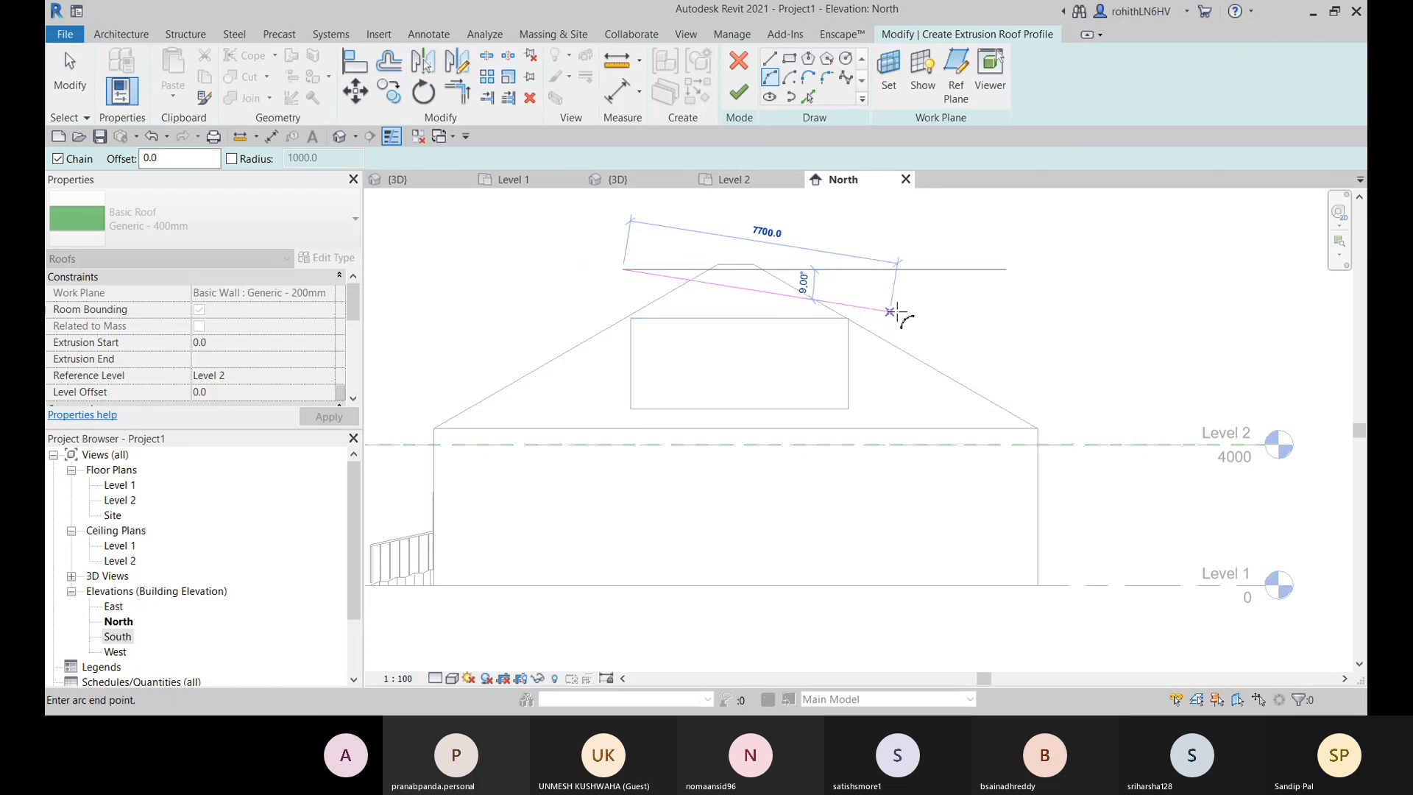
left_click(901, 308)
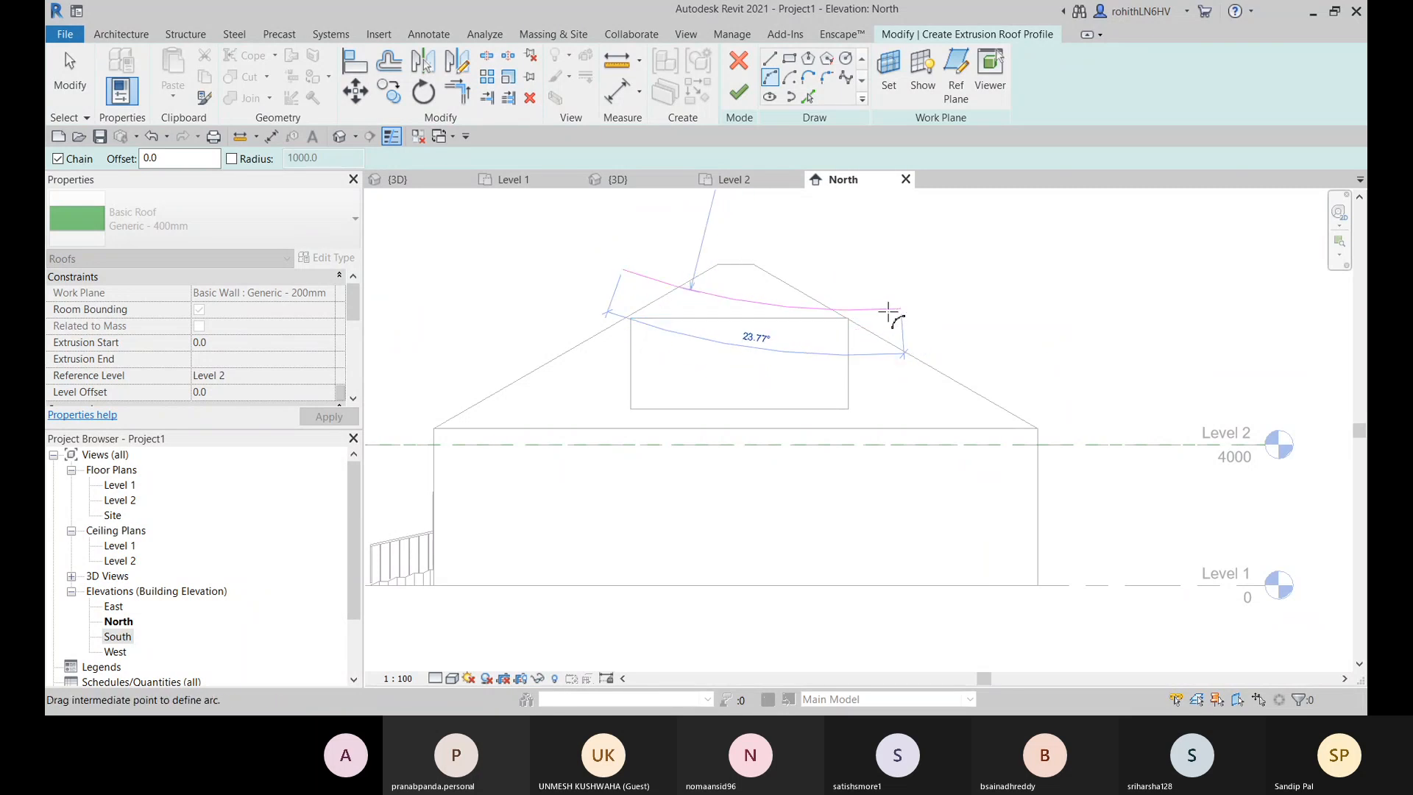
key("Escape")
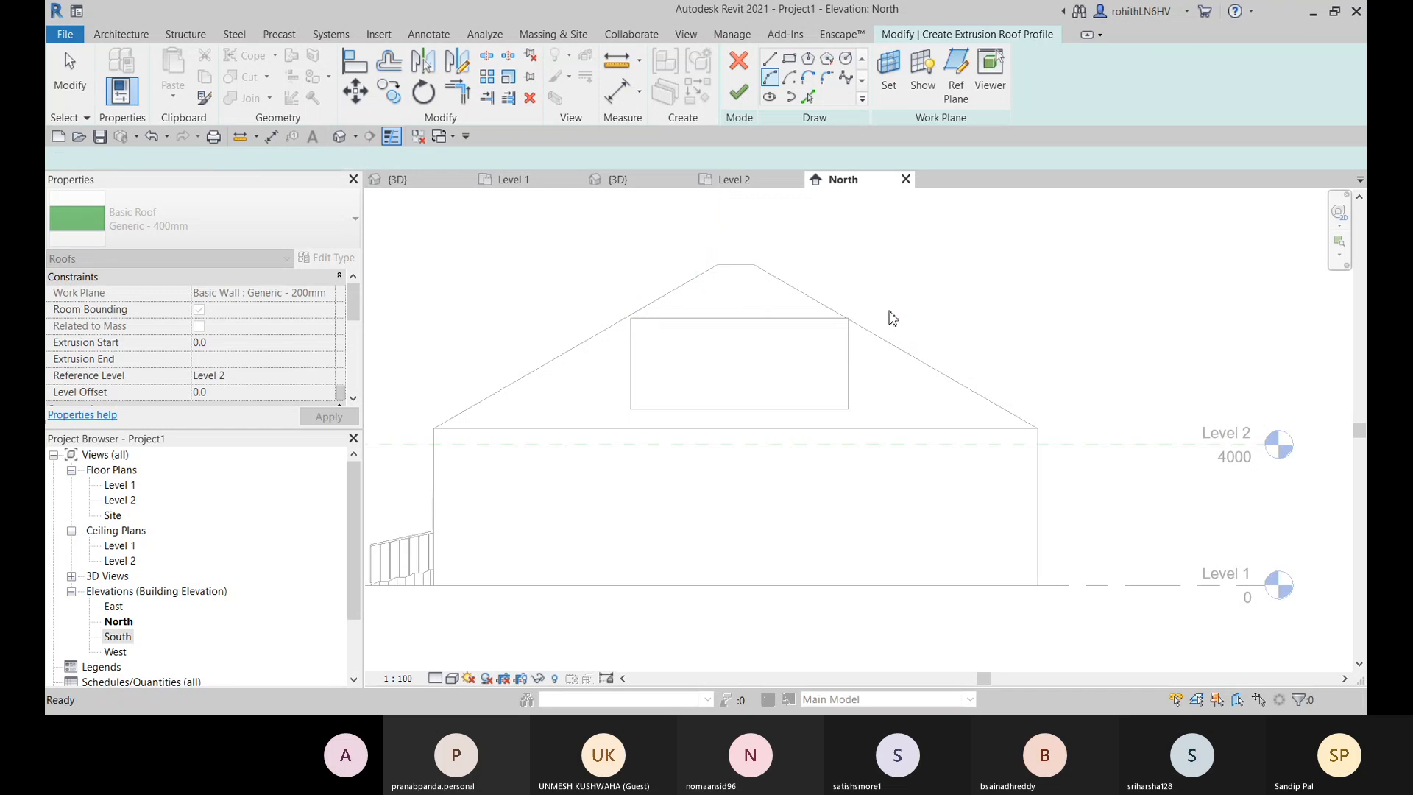
Step: Sketch a sagging arc of about 23° from the dormer front wall's upper left corner to a peak above the wall's middle
middle_click_drag(814, 366, 828, 370)
scroll(666, 357, "up", 3)
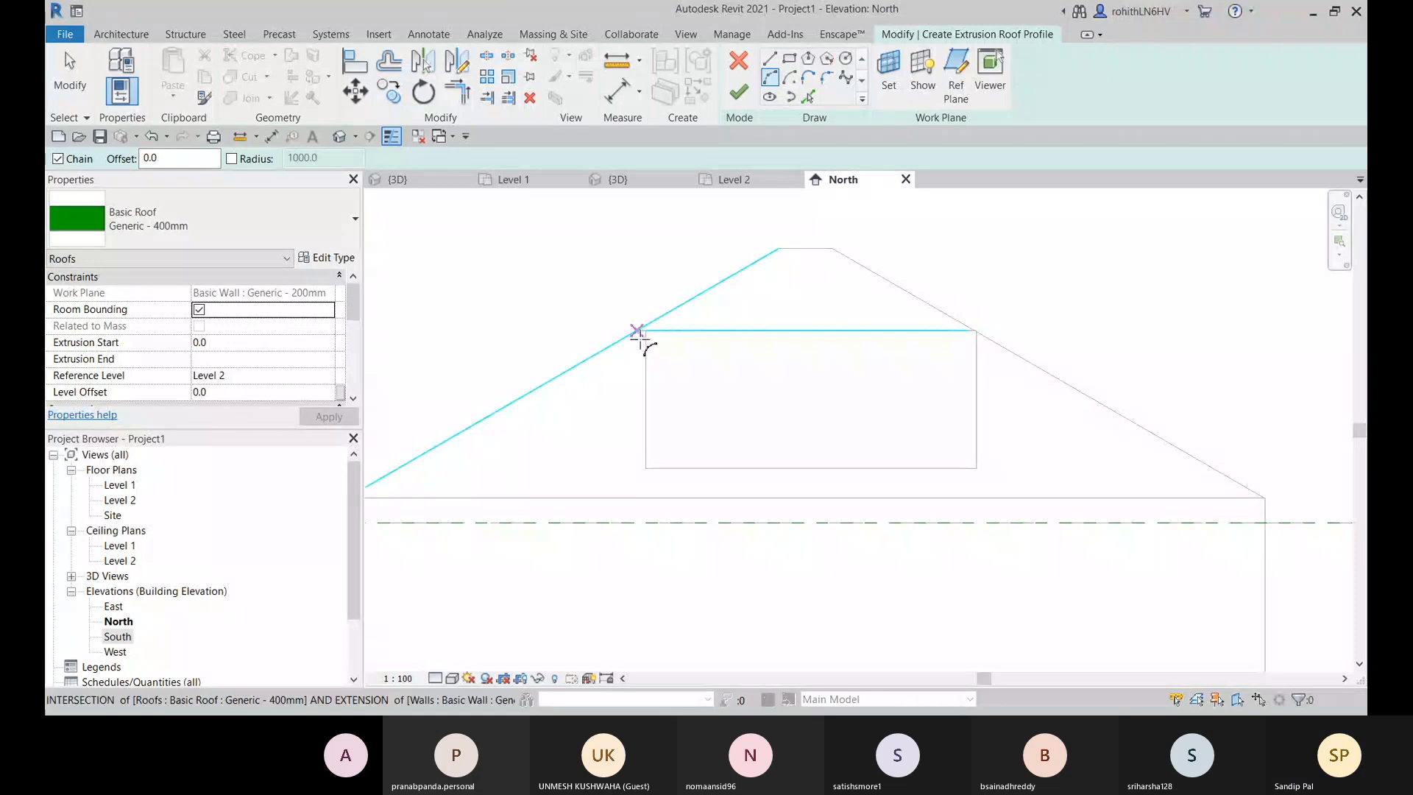
scroll(641, 344, "up", 4)
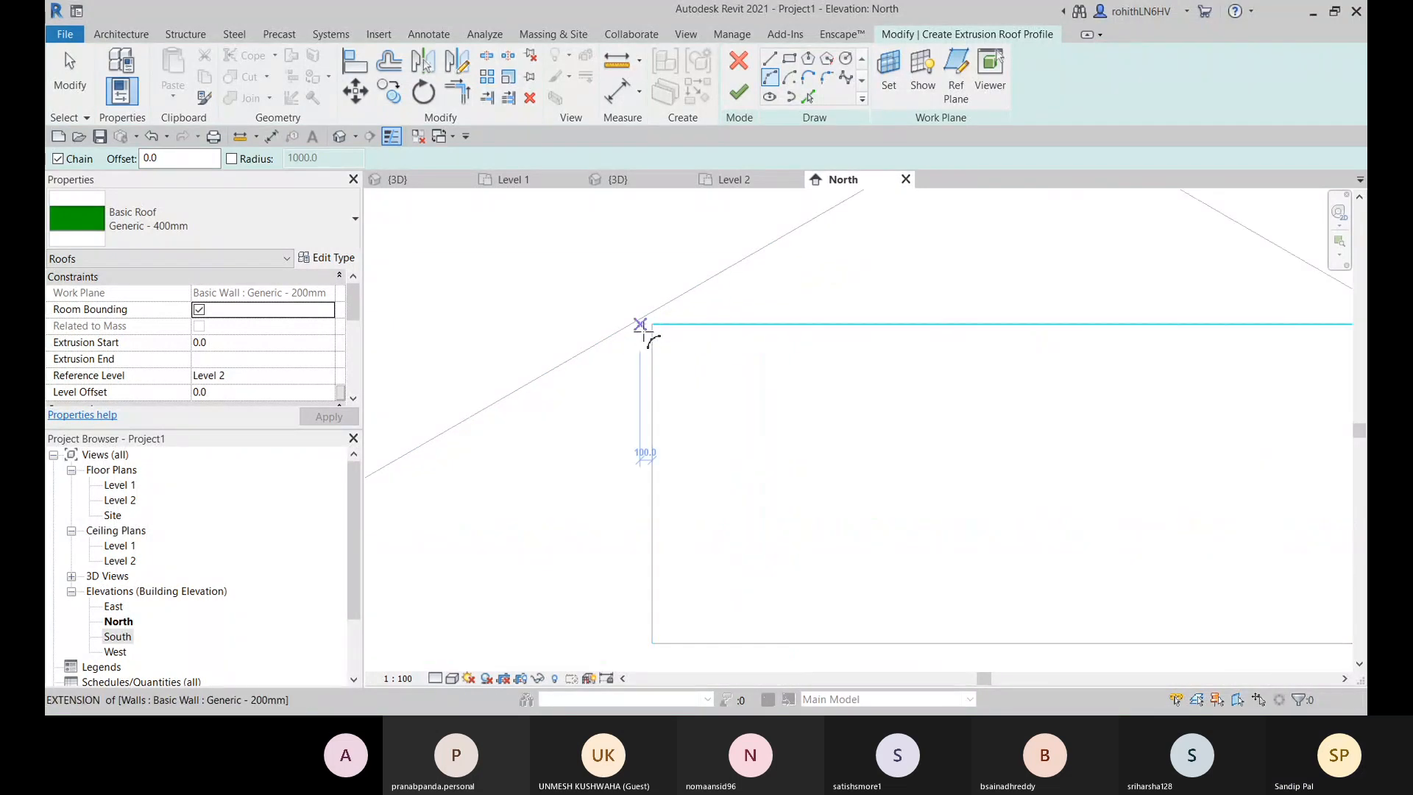
left_click(652, 325)
scroll(877, 357, "down", 3)
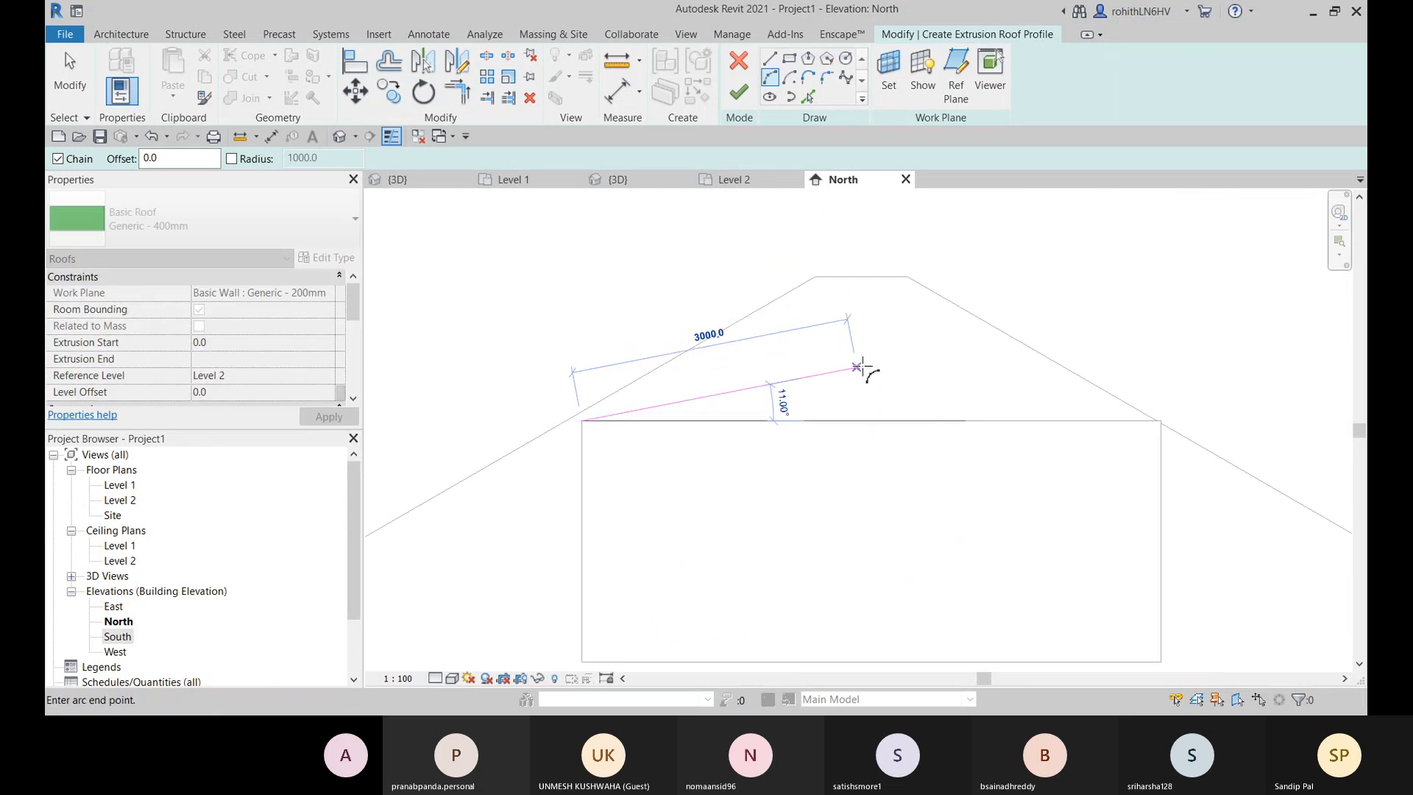
left_click(860, 342)
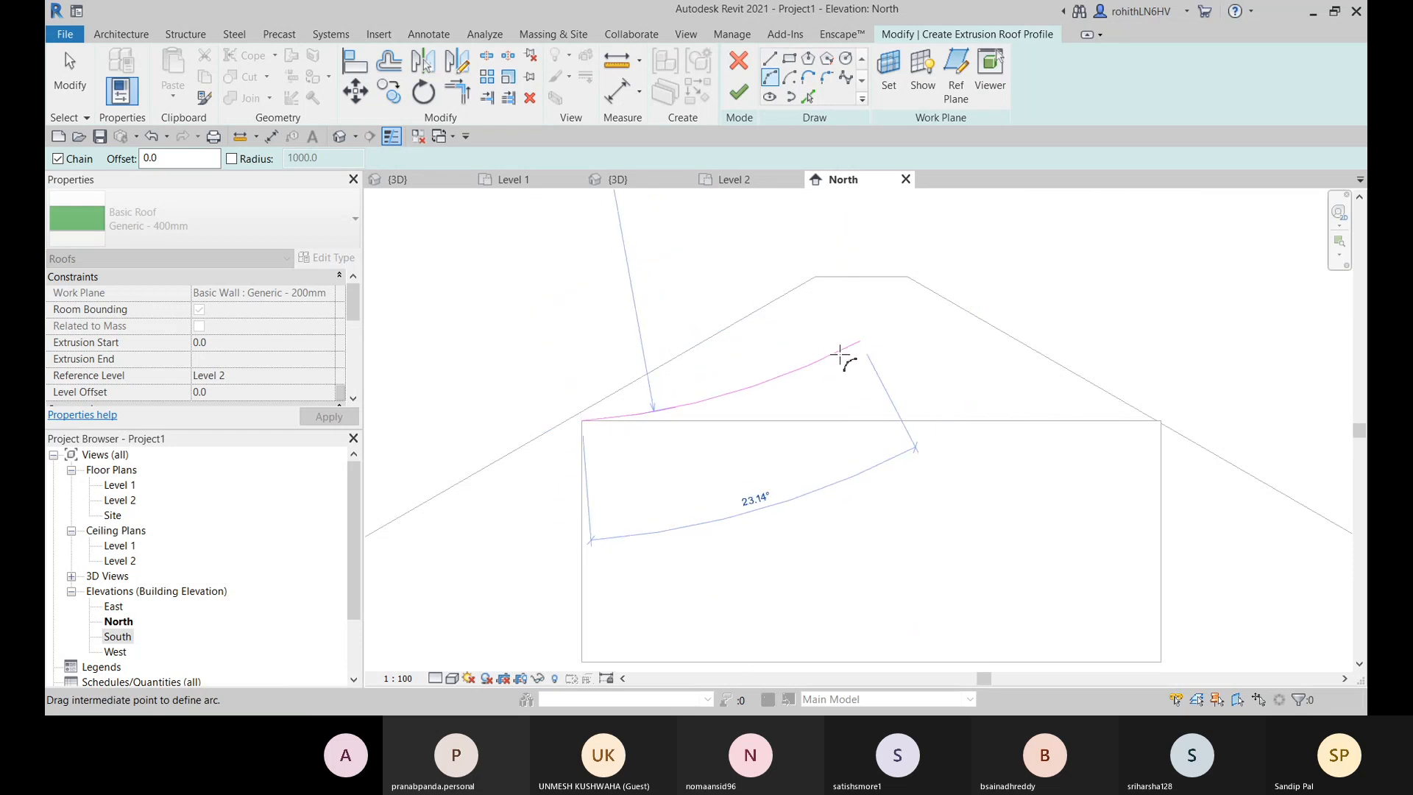
left_click(840, 356)
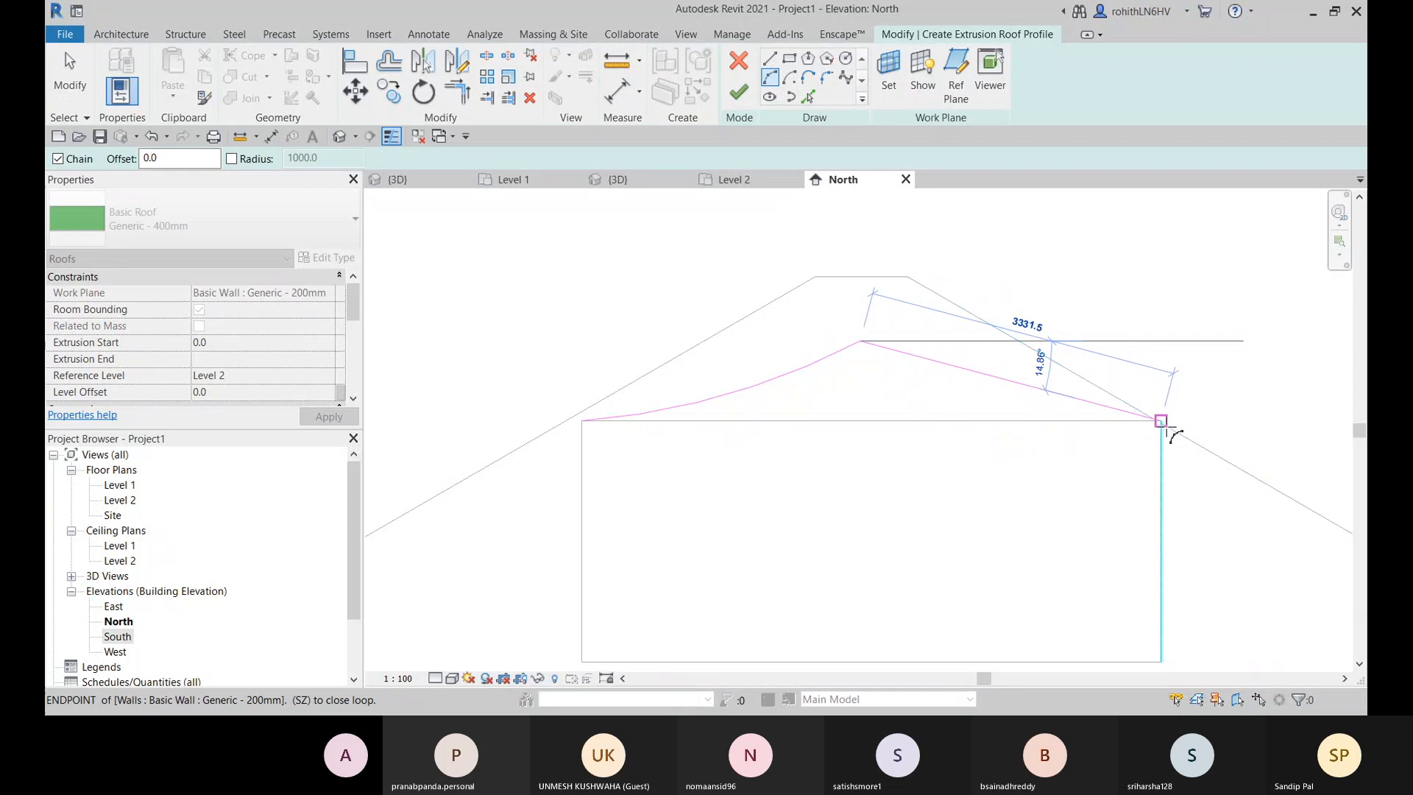
left_click(1162, 421)
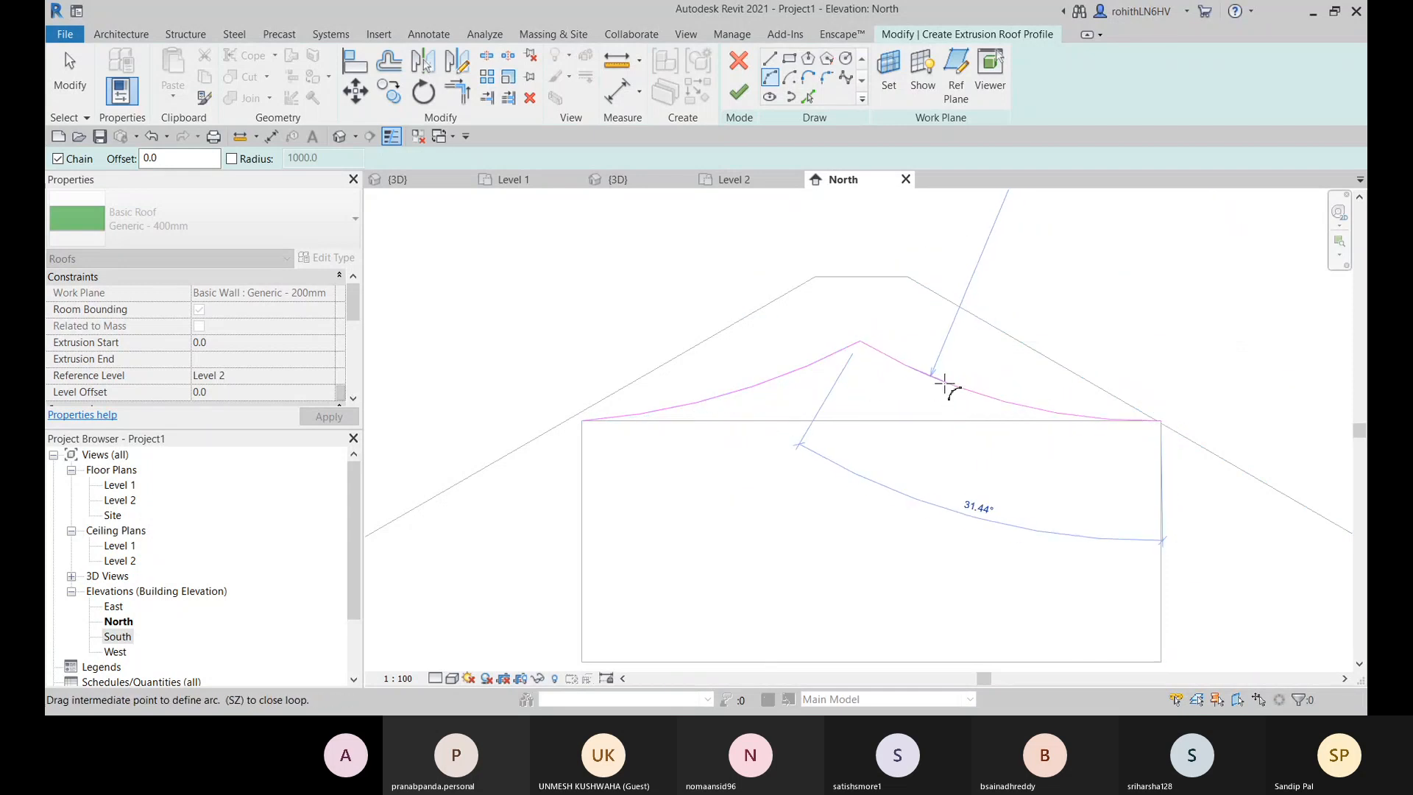
key("Escape")
key("Escape")
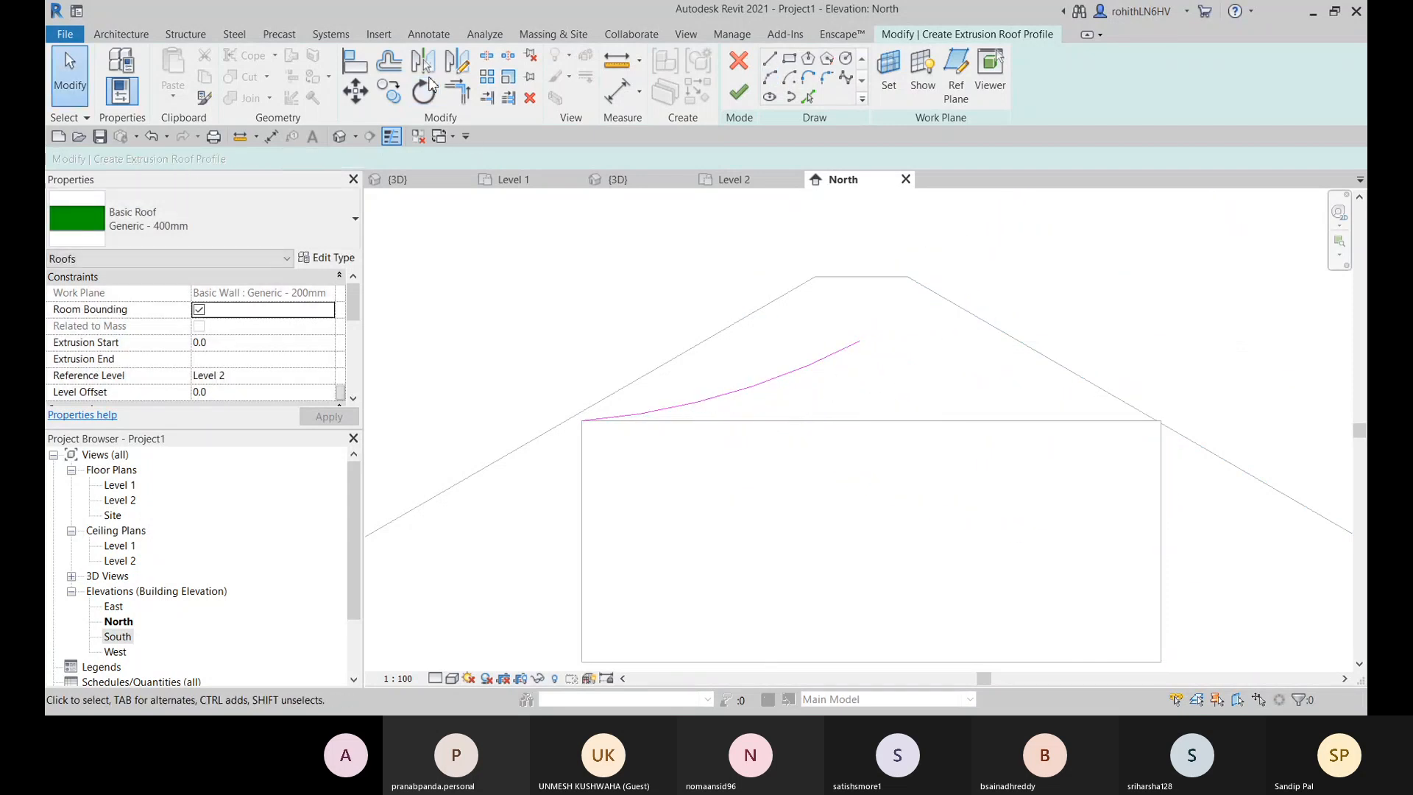
Step: Mirror a copy of the arc about a drawn vertical axis through its peak
left_click(455, 70)
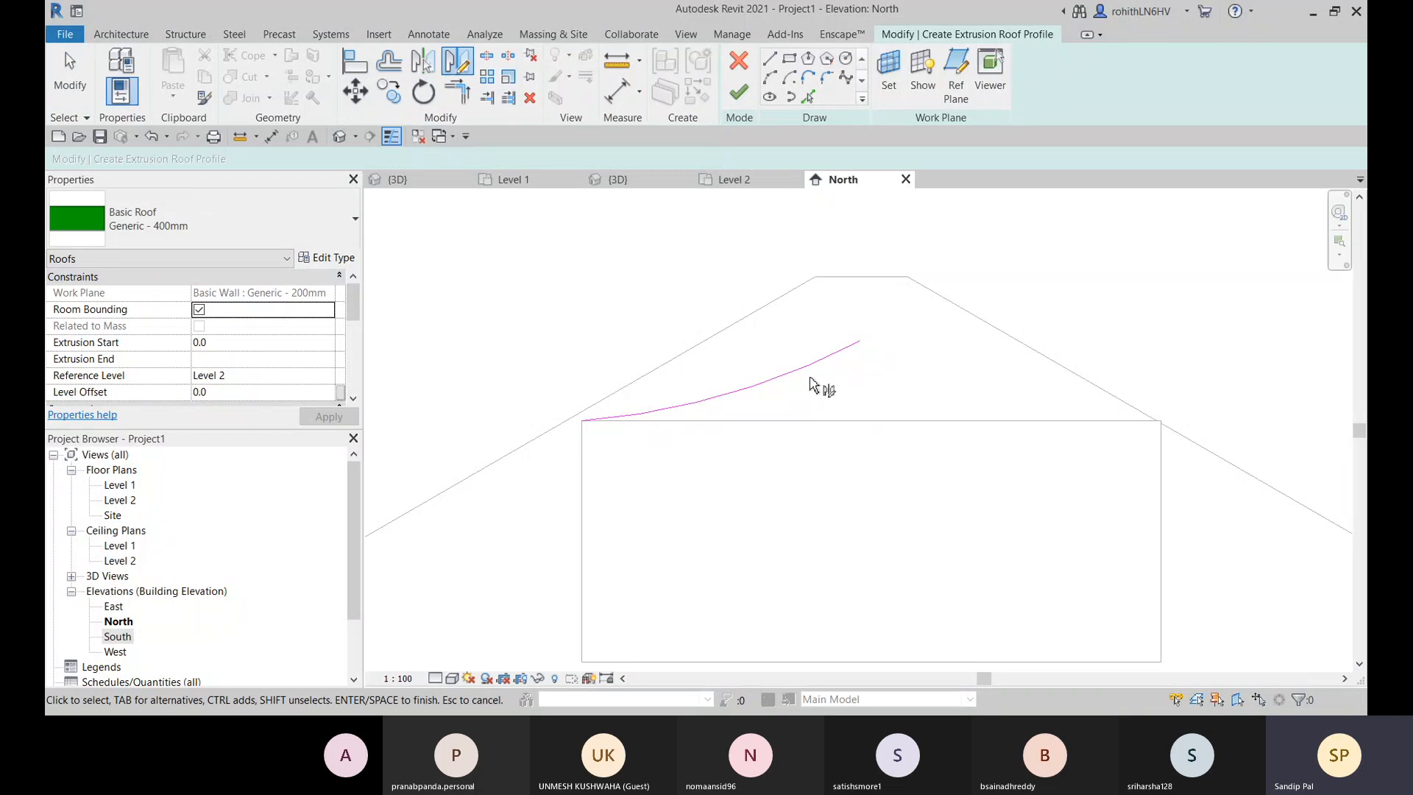
left_click(809, 372)
key("Return")
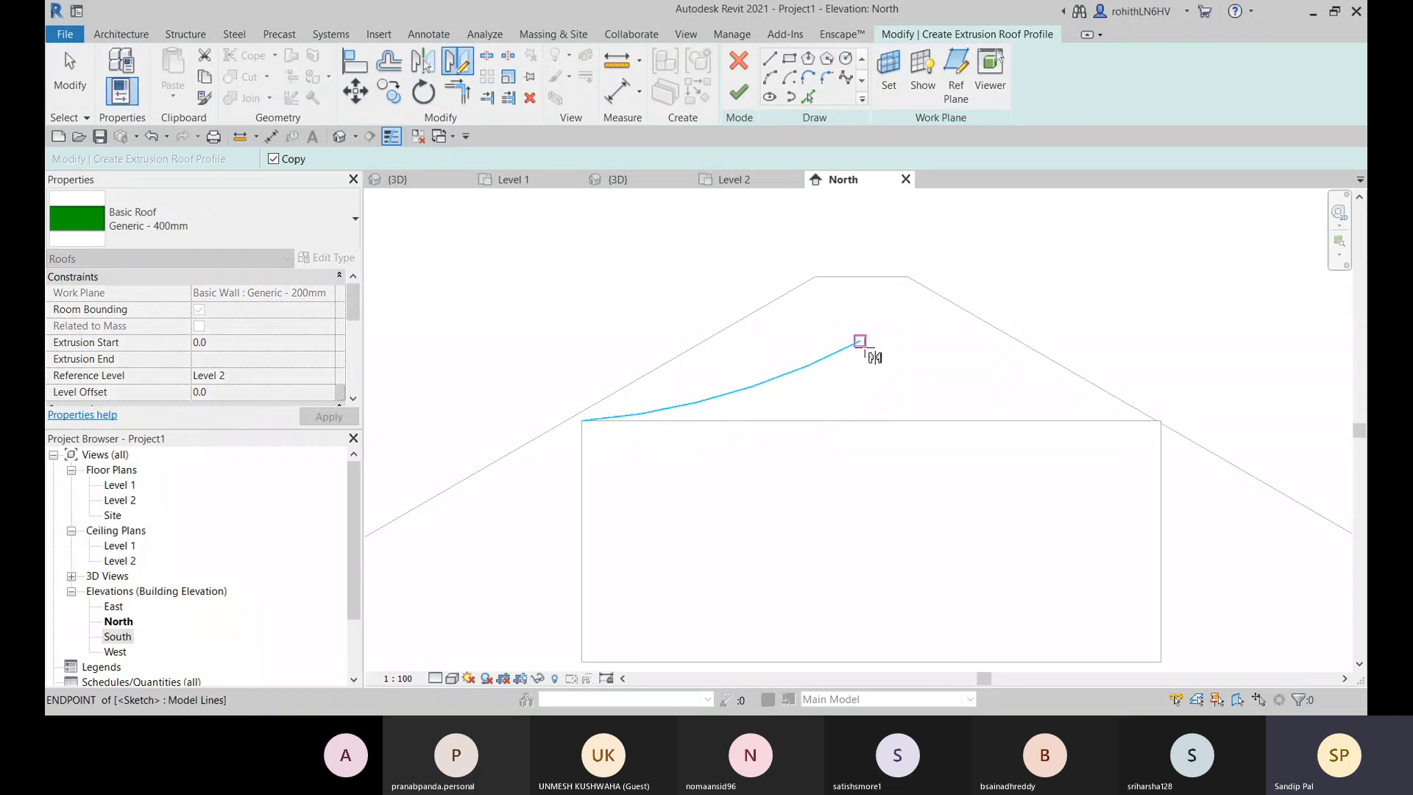
left_click(859, 341)
left_click(860, 421)
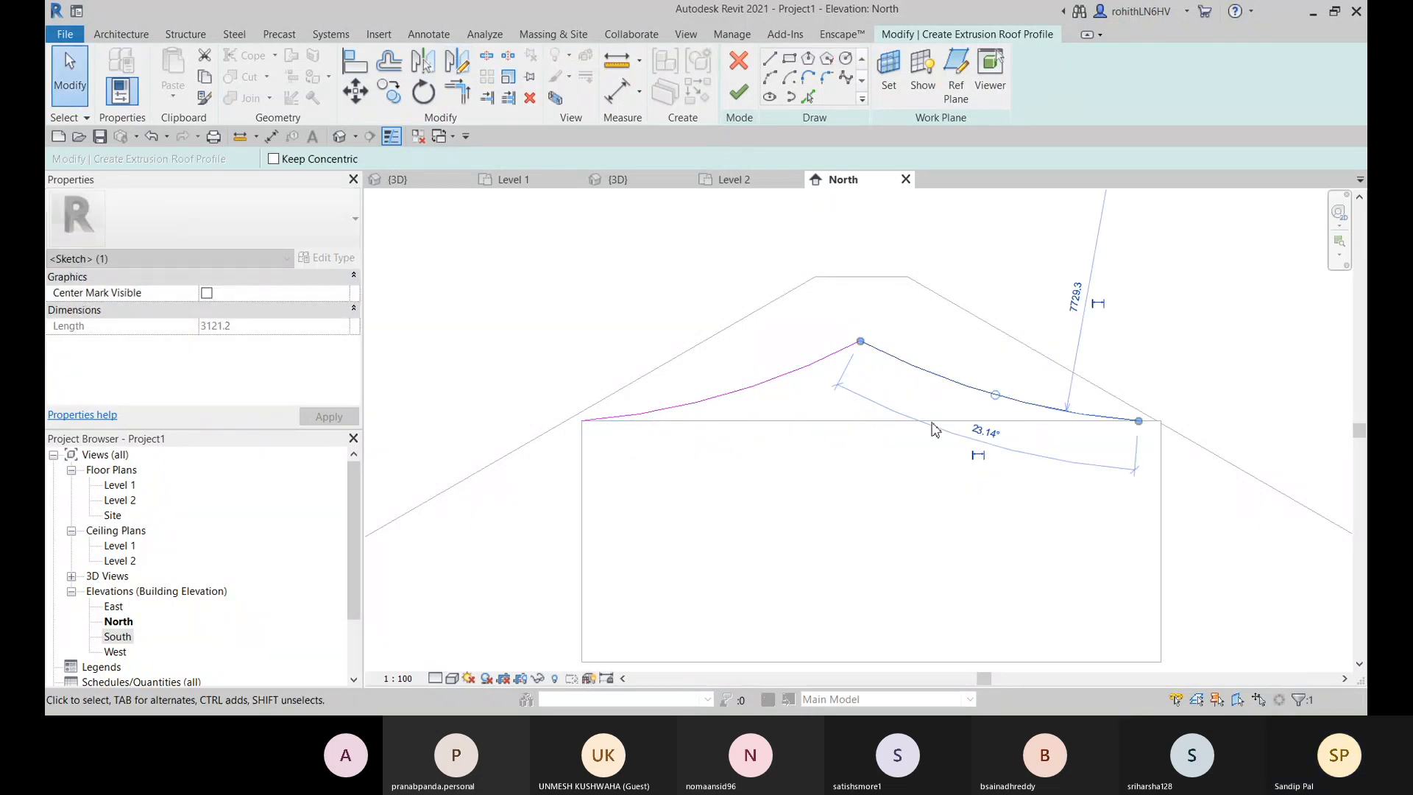
left_click(1162, 367)
Step: Stretch the mirrored arc's lower end out to the dormer wall's upper right corner, giving a sweep of about 25°
middle_click_drag(1162, 367, 1133, 373)
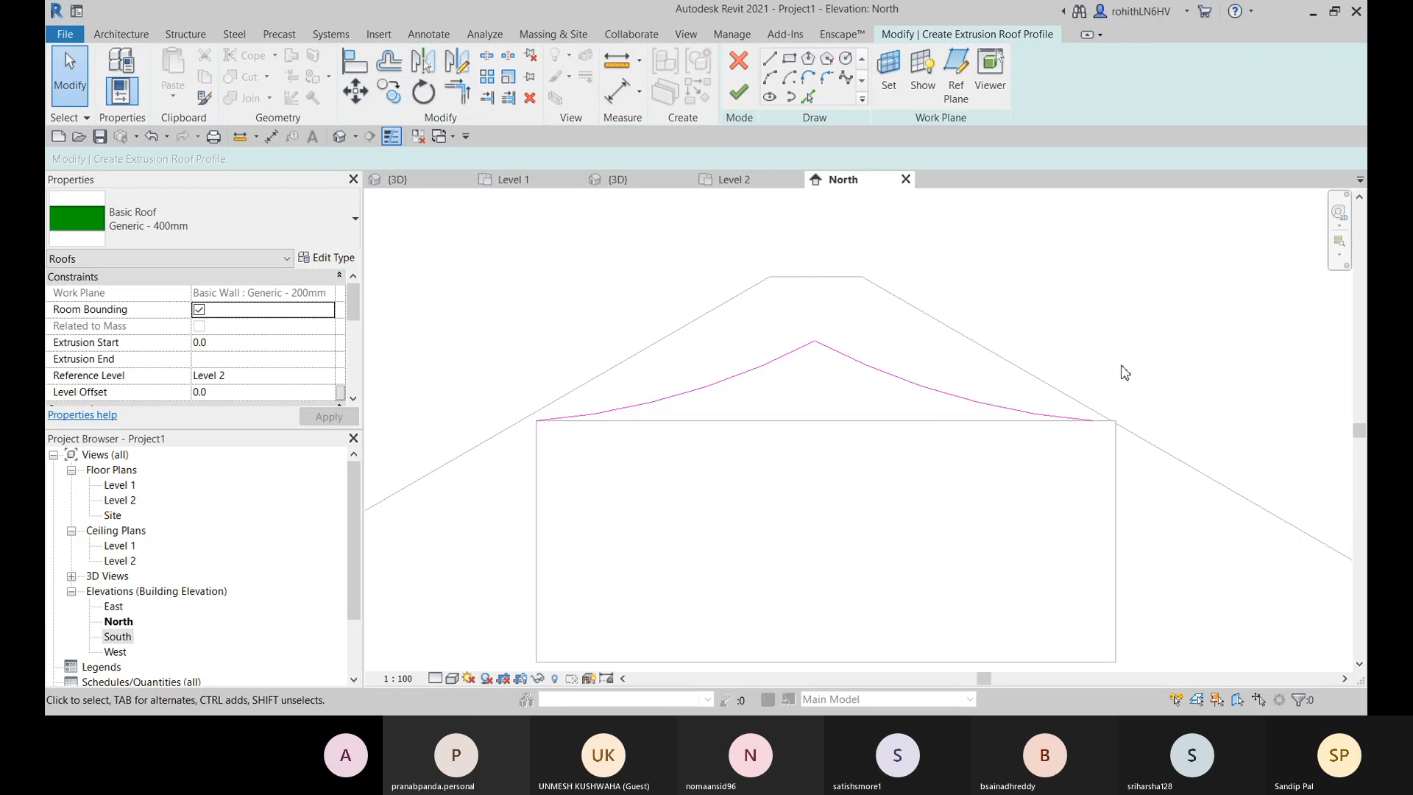
scroll(1052, 435, "up", 1)
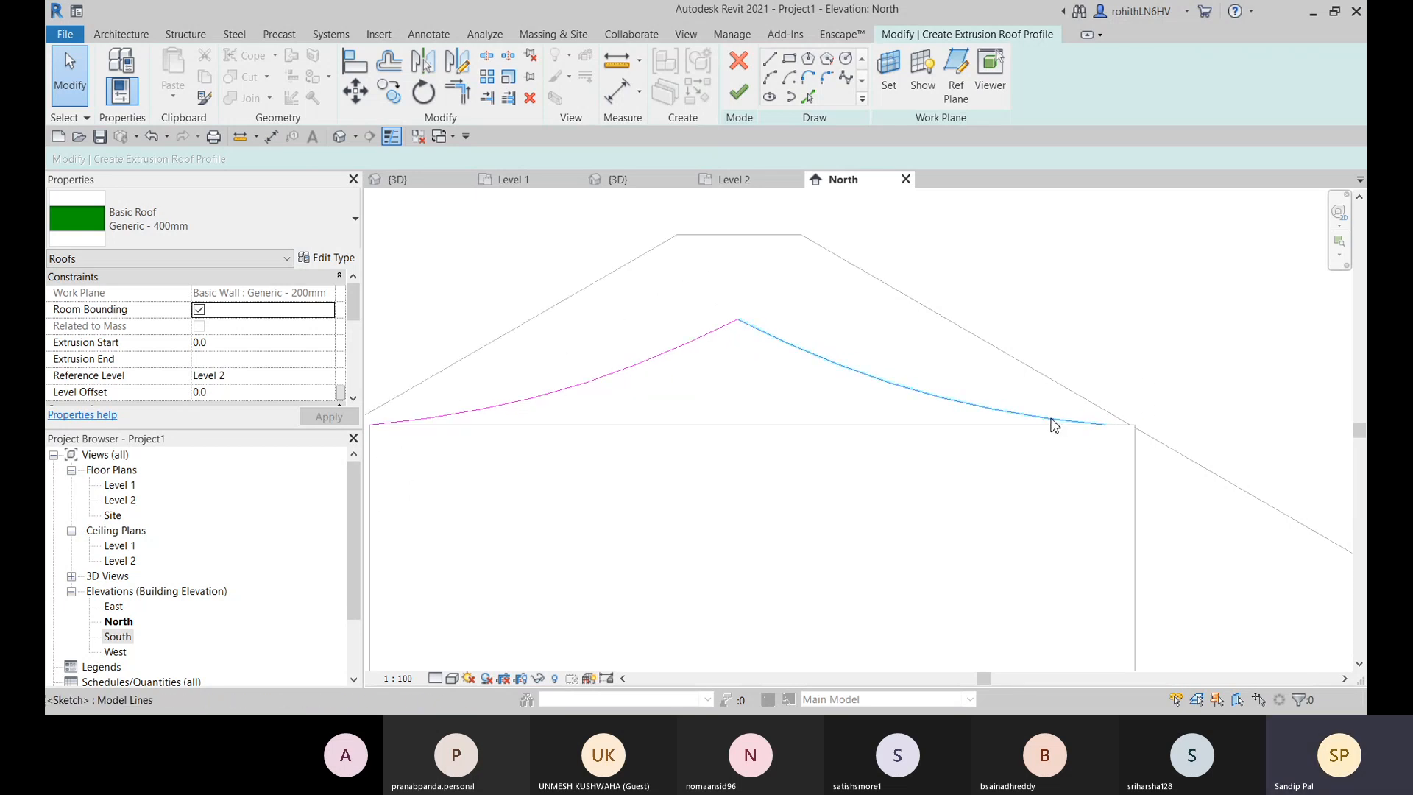
left_click(1052, 424)
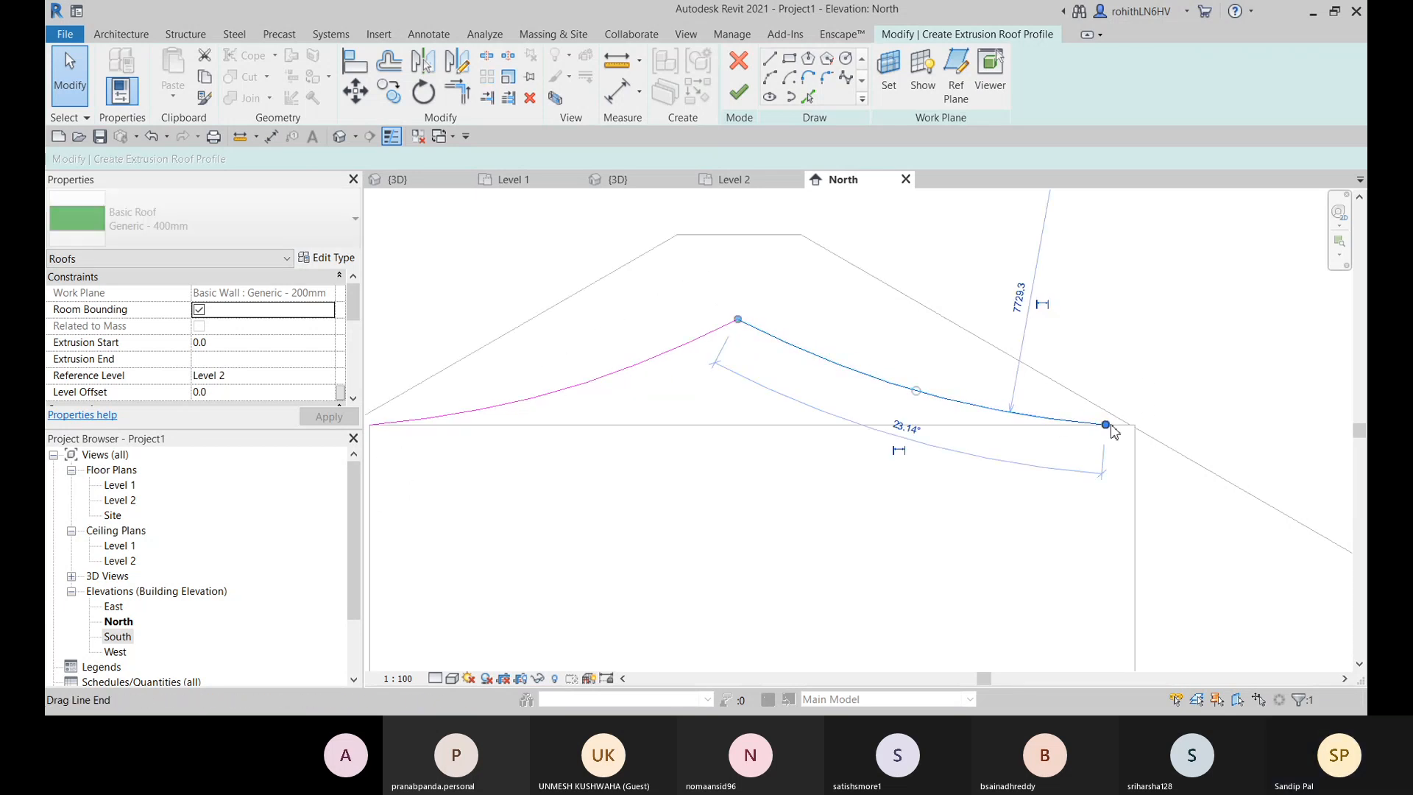
key("r")
key("o")
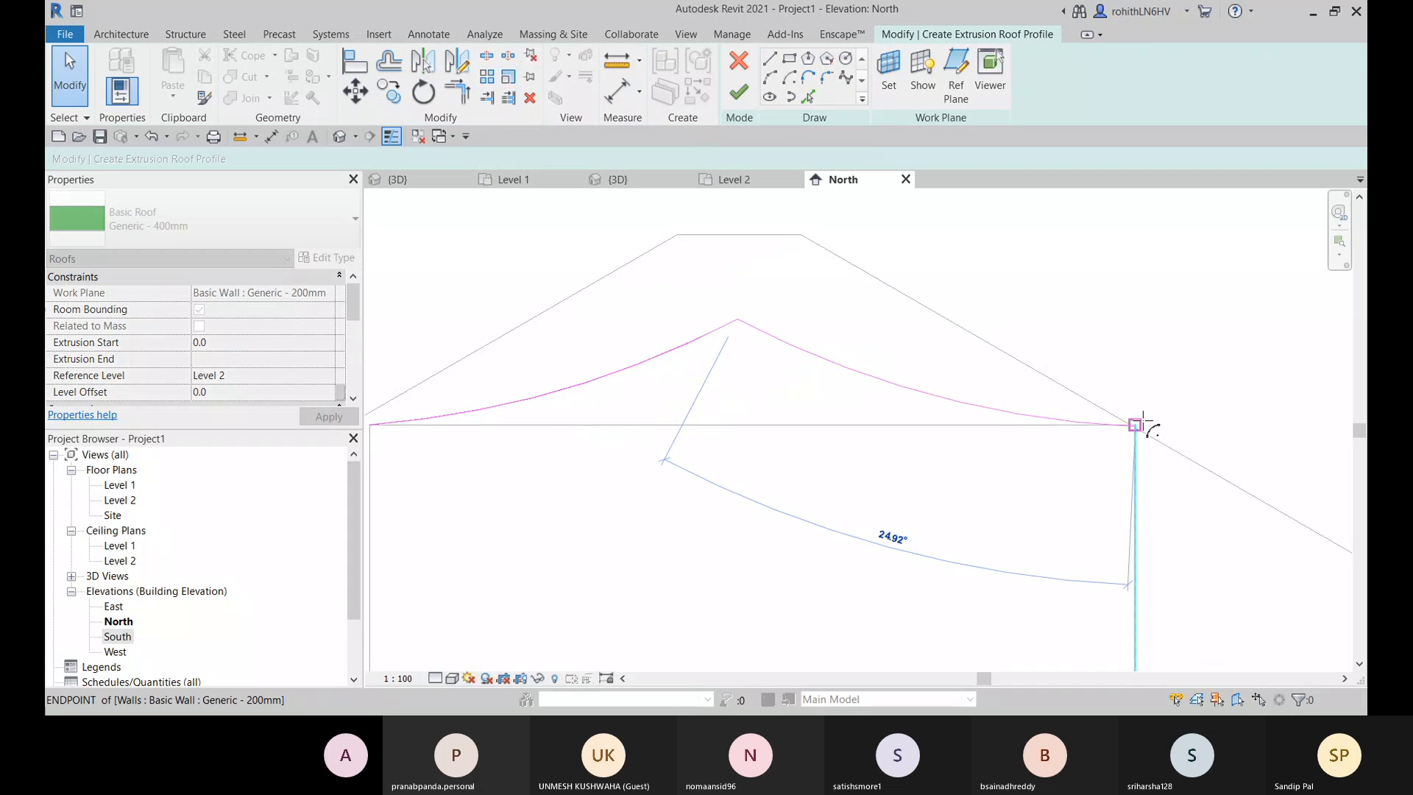
left_click(1145, 426)
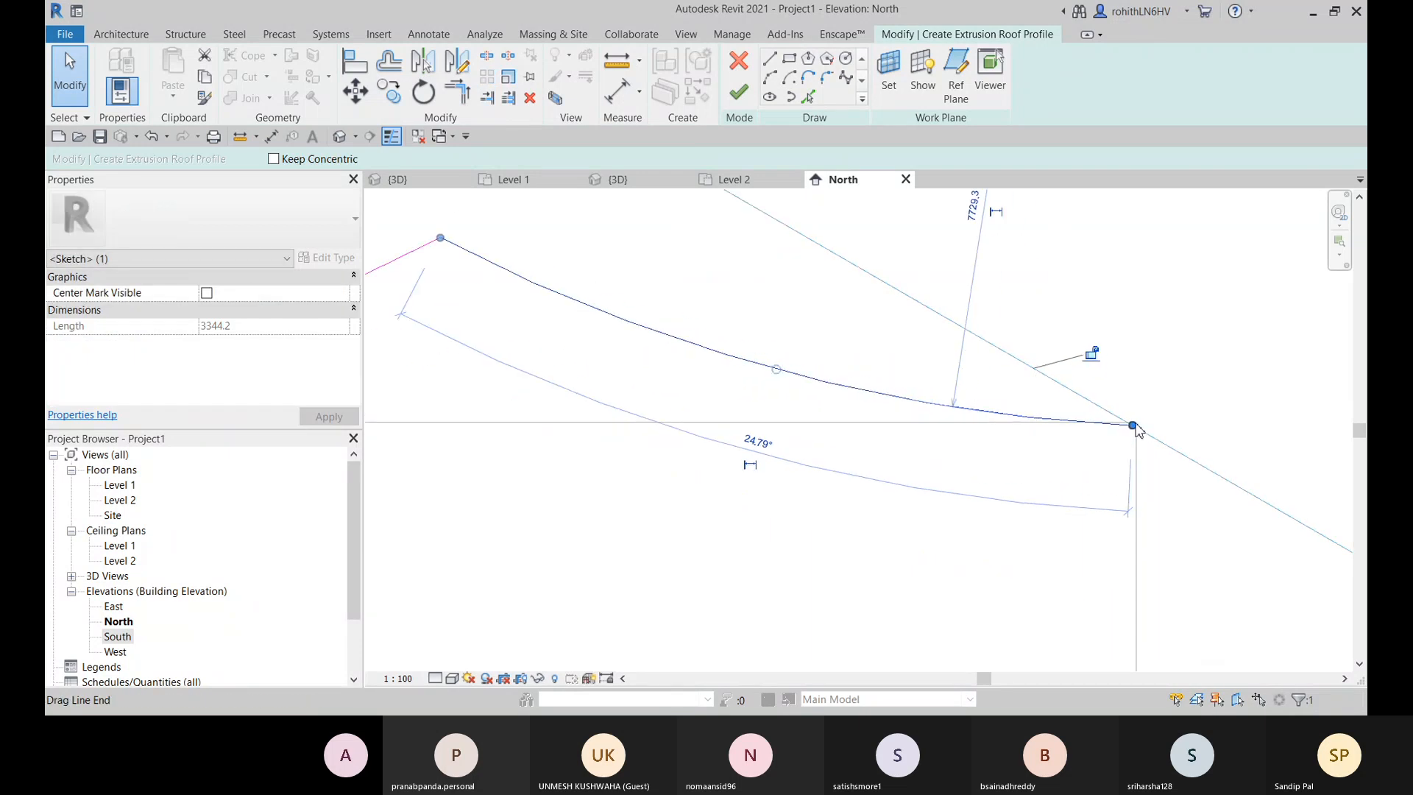
Step: Refit the mirrored arc's lower end at the dormer wall's upper right corner, and try deleting that arc
mouse_move(1131, 432)
left_mouse_down()
mouse_move(1137, 418)
mouse_move(1134, 429)
left_mouse_up()
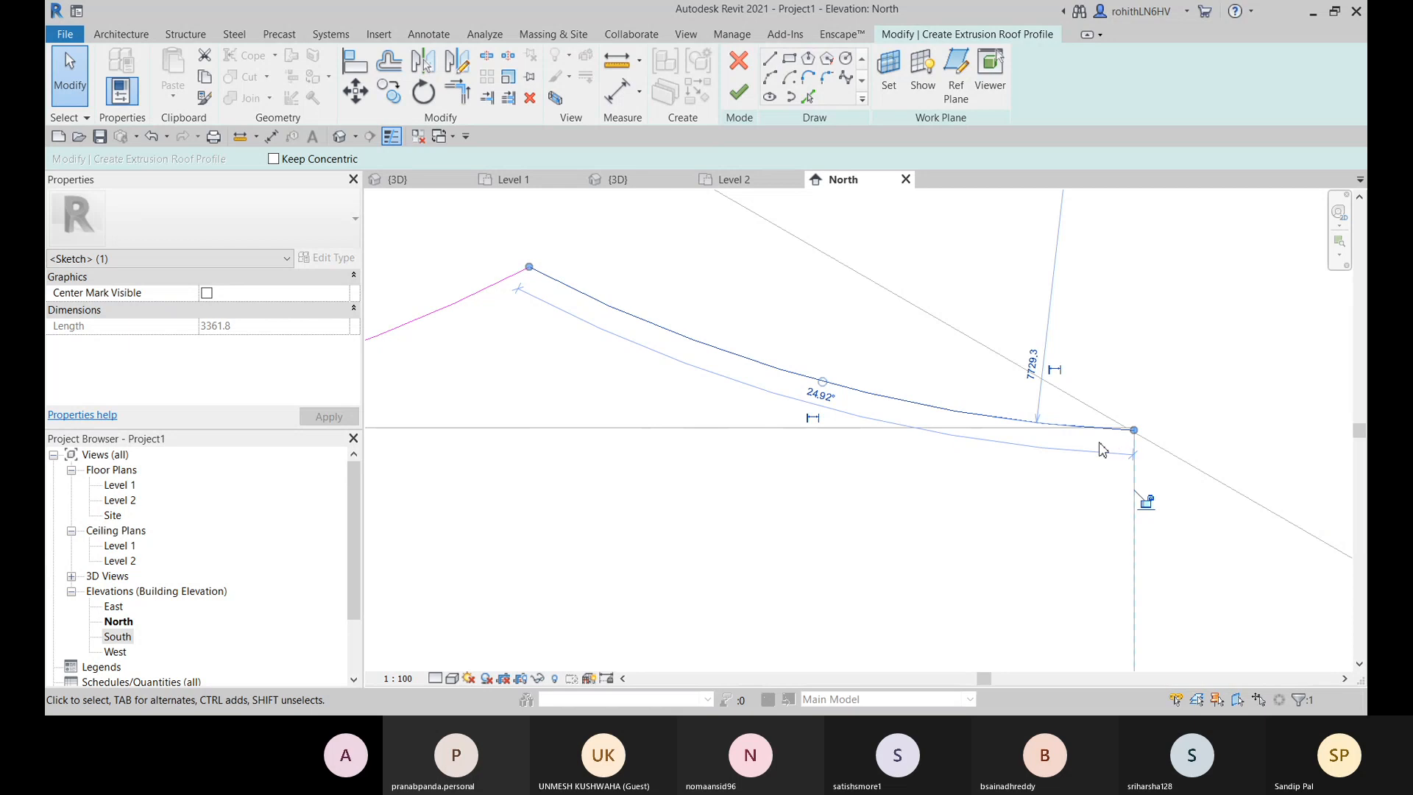
key("Delete")
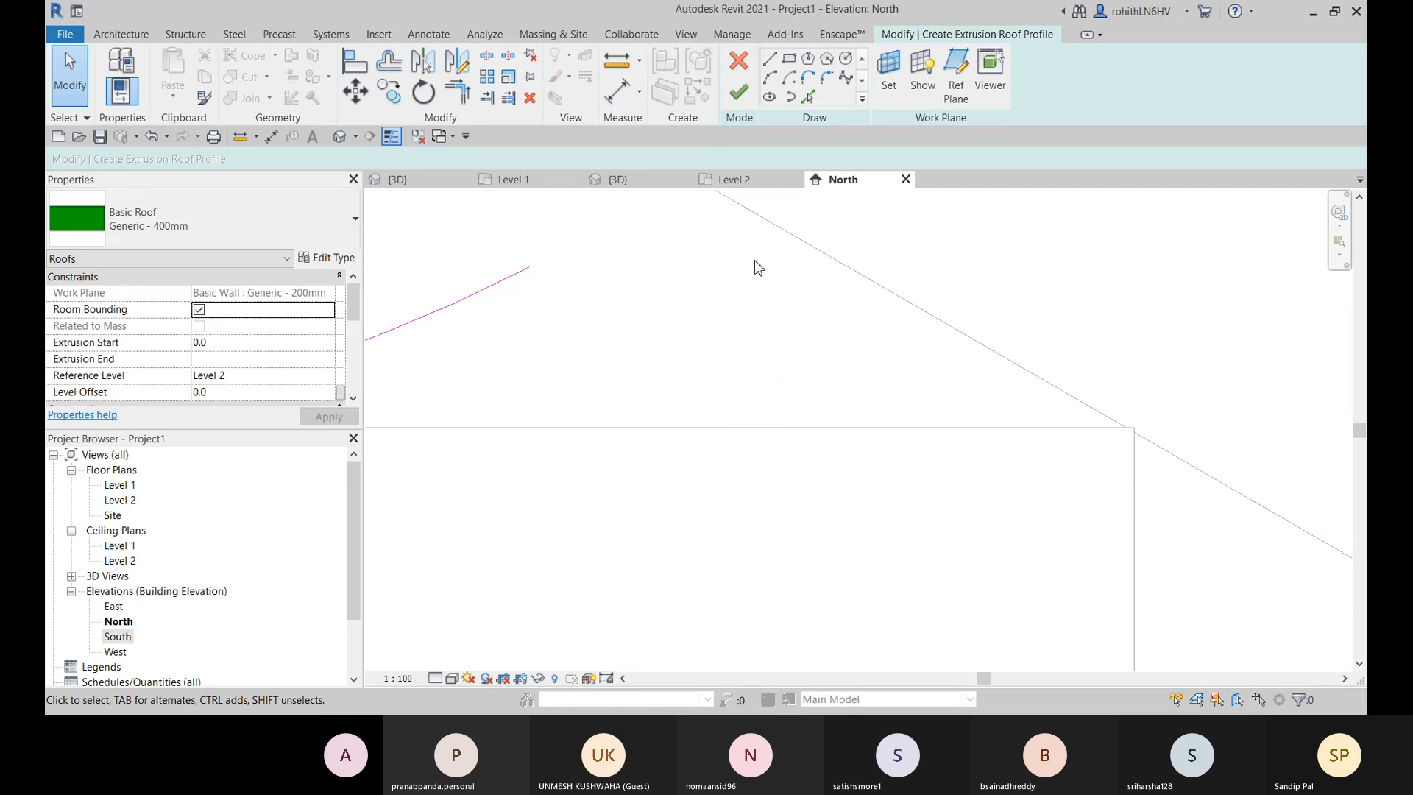
key("ctrl+z")
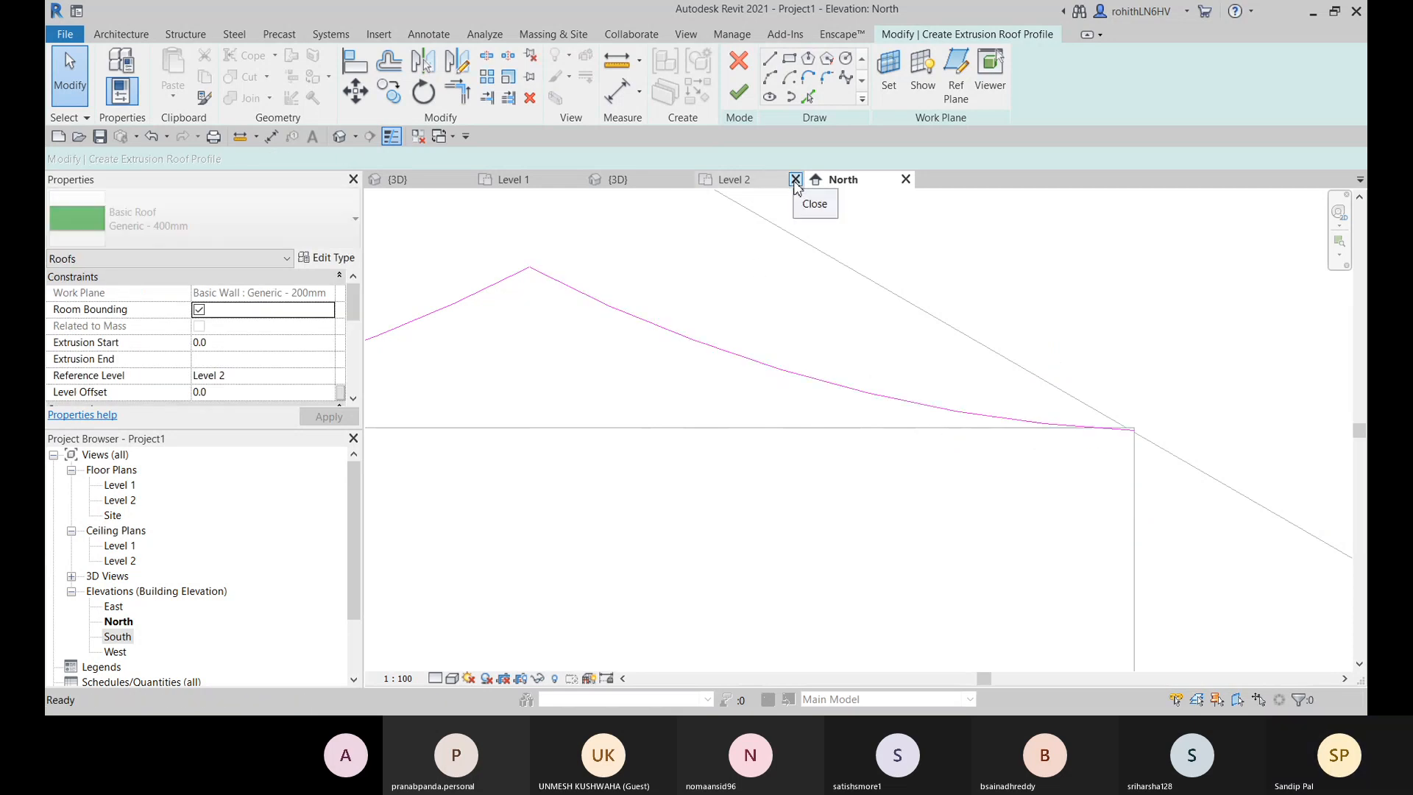
Step: Draw a new Start-End-Radius arc of about 25° from the dormer wall's upper right corner to the peak, sagging like the mirrored one
left_click(769, 76)
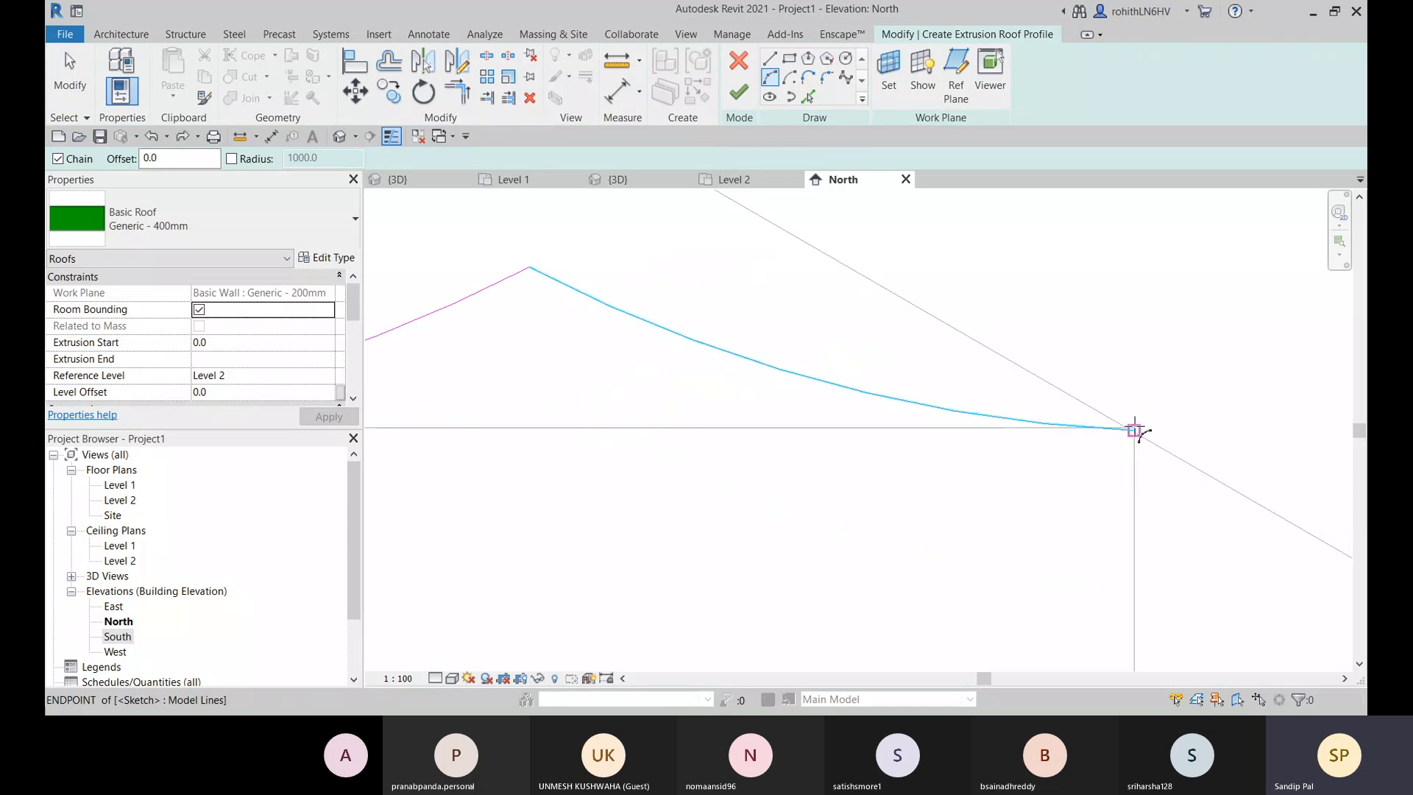
left_click(1134, 431)
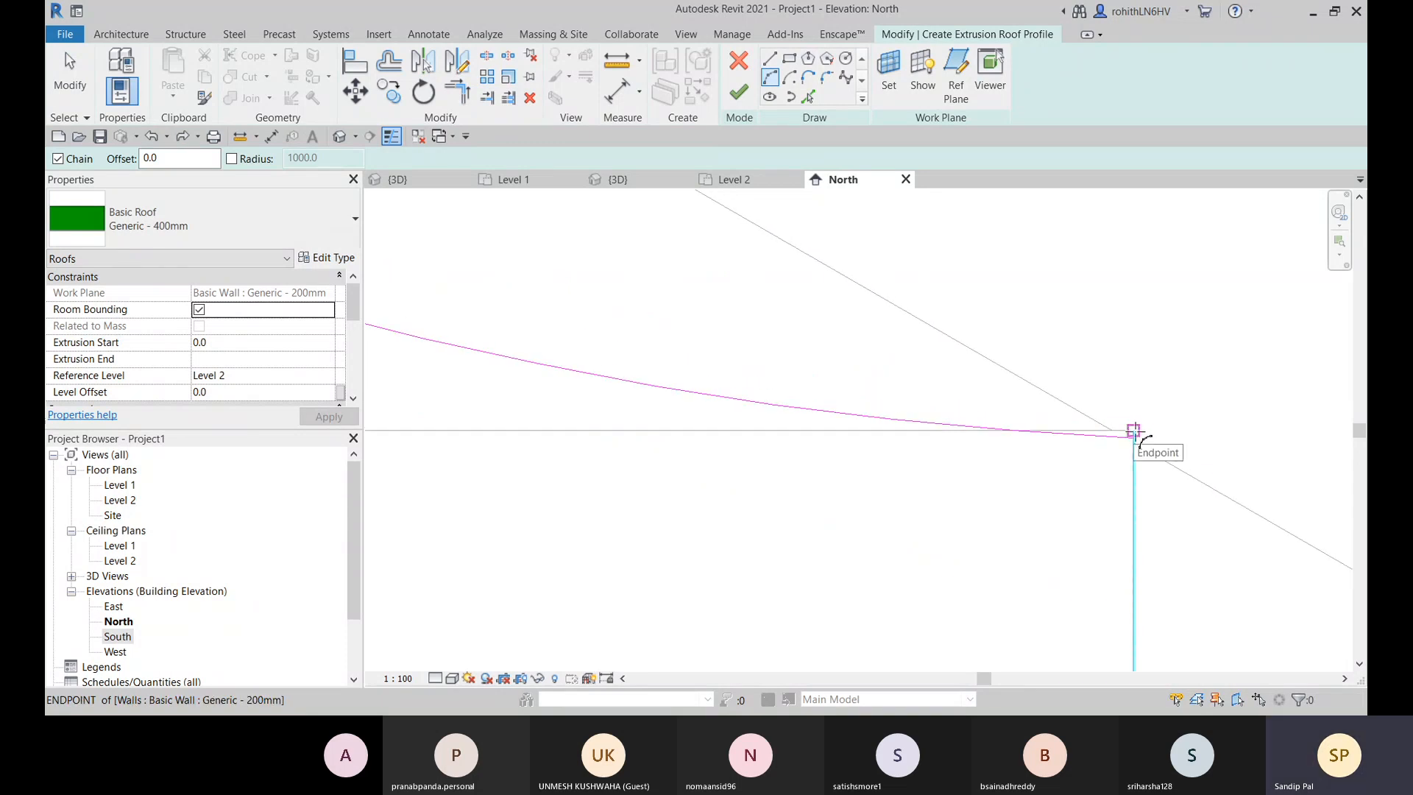
scroll(805, 397, "down", 5)
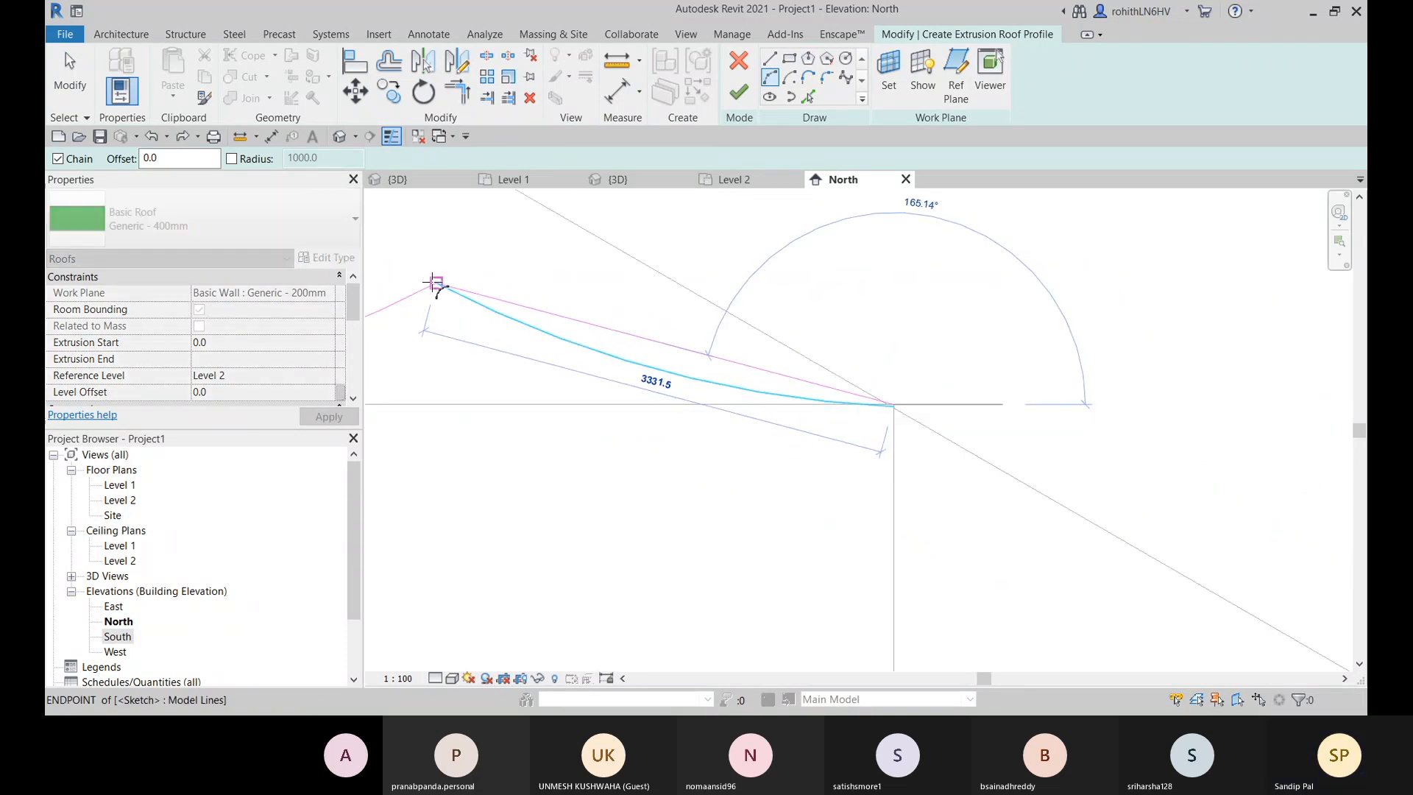
left_click(436, 284)
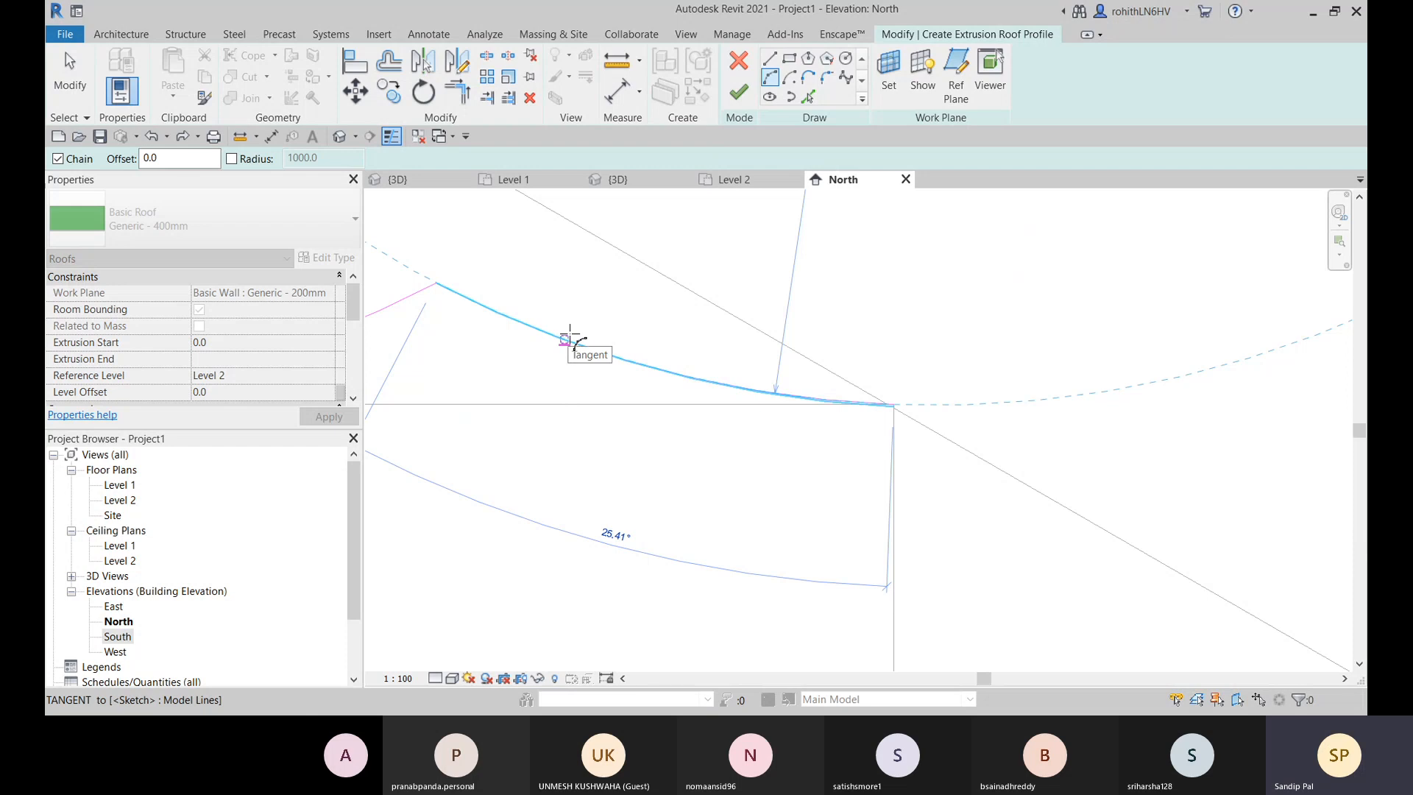
left_click(570, 339)
scroll(924, 373, "up", 2)
key("Escape")
key("Escape")
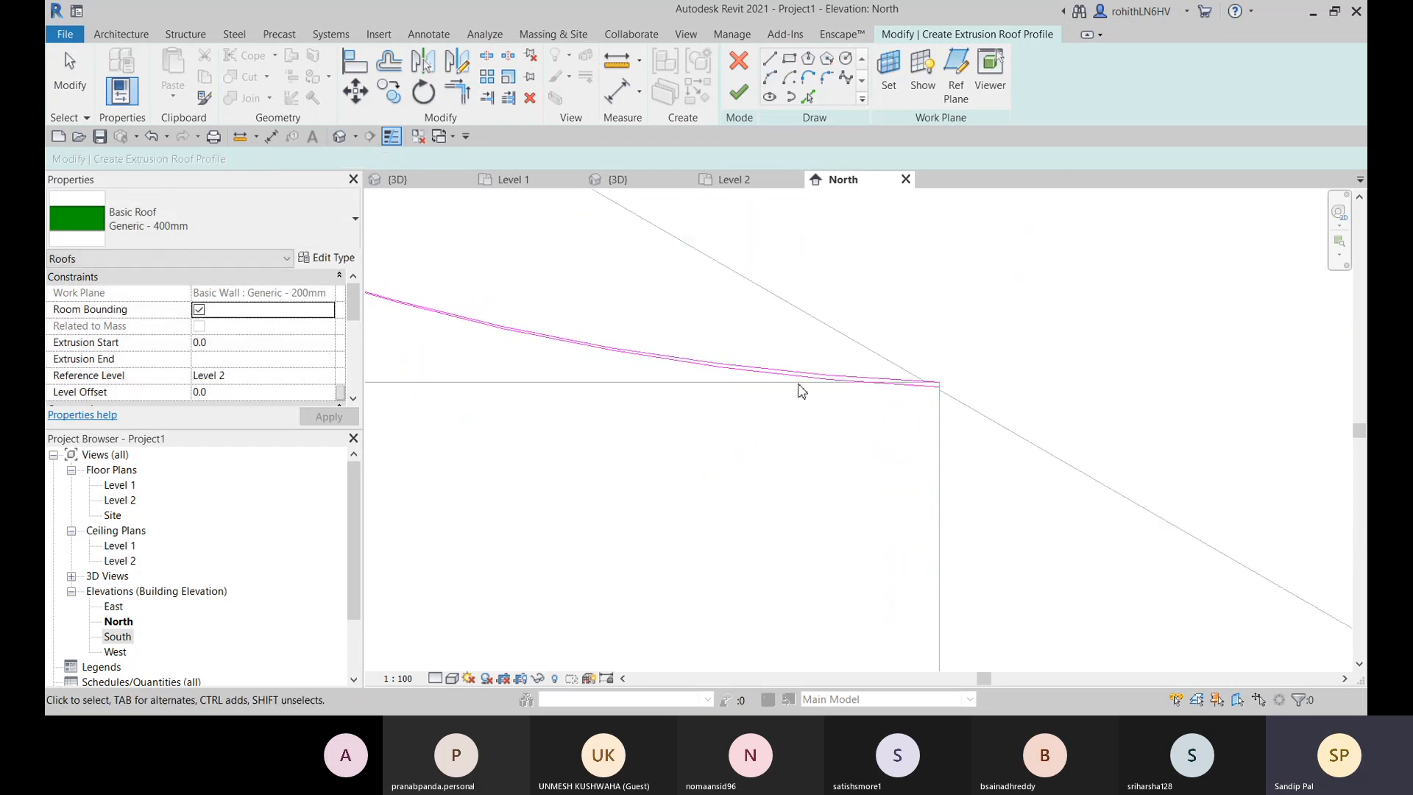
Step: Delete the old mirrored arc beneath the new one on the profile's right half
left_click(796, 386)
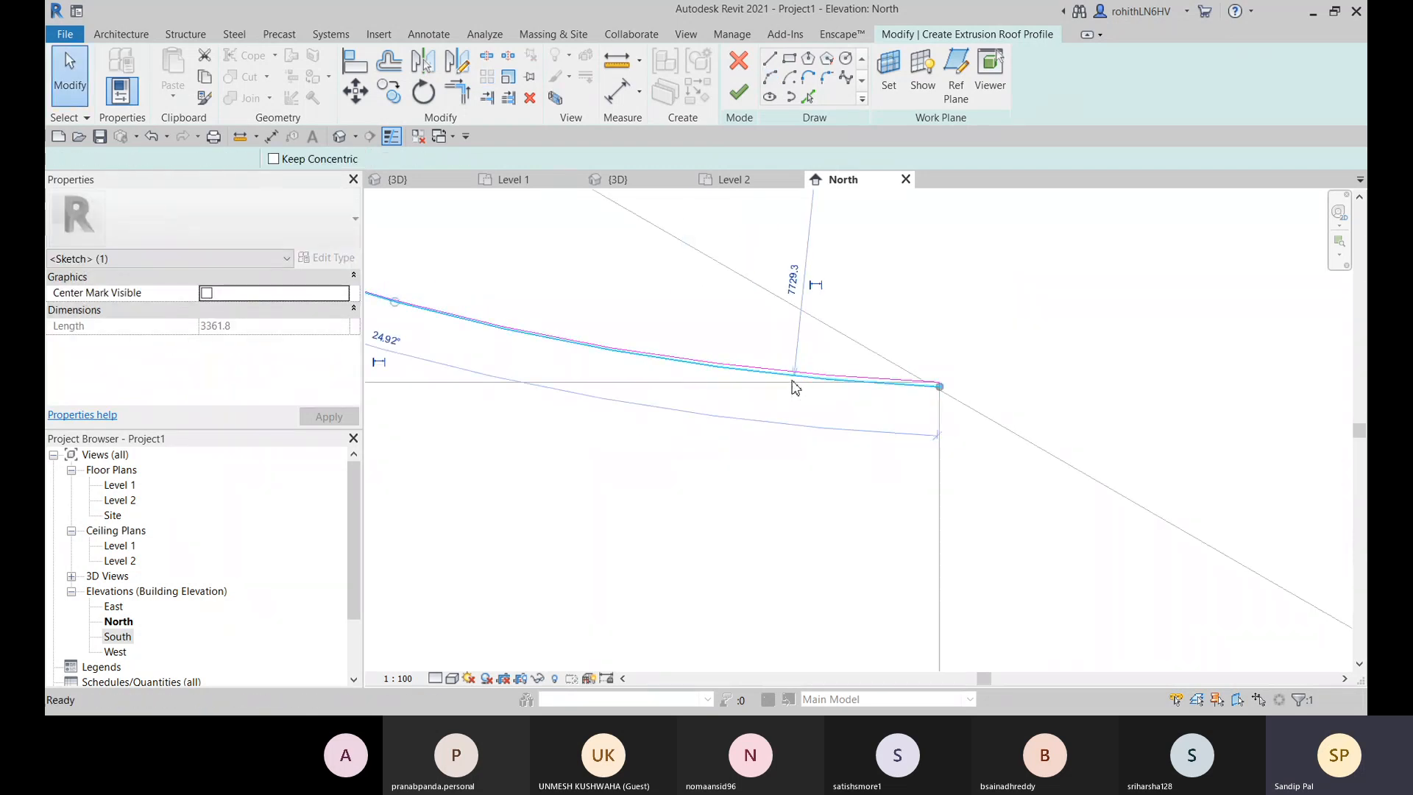
key("Escape")
scroll(839, 385, "down", 3)
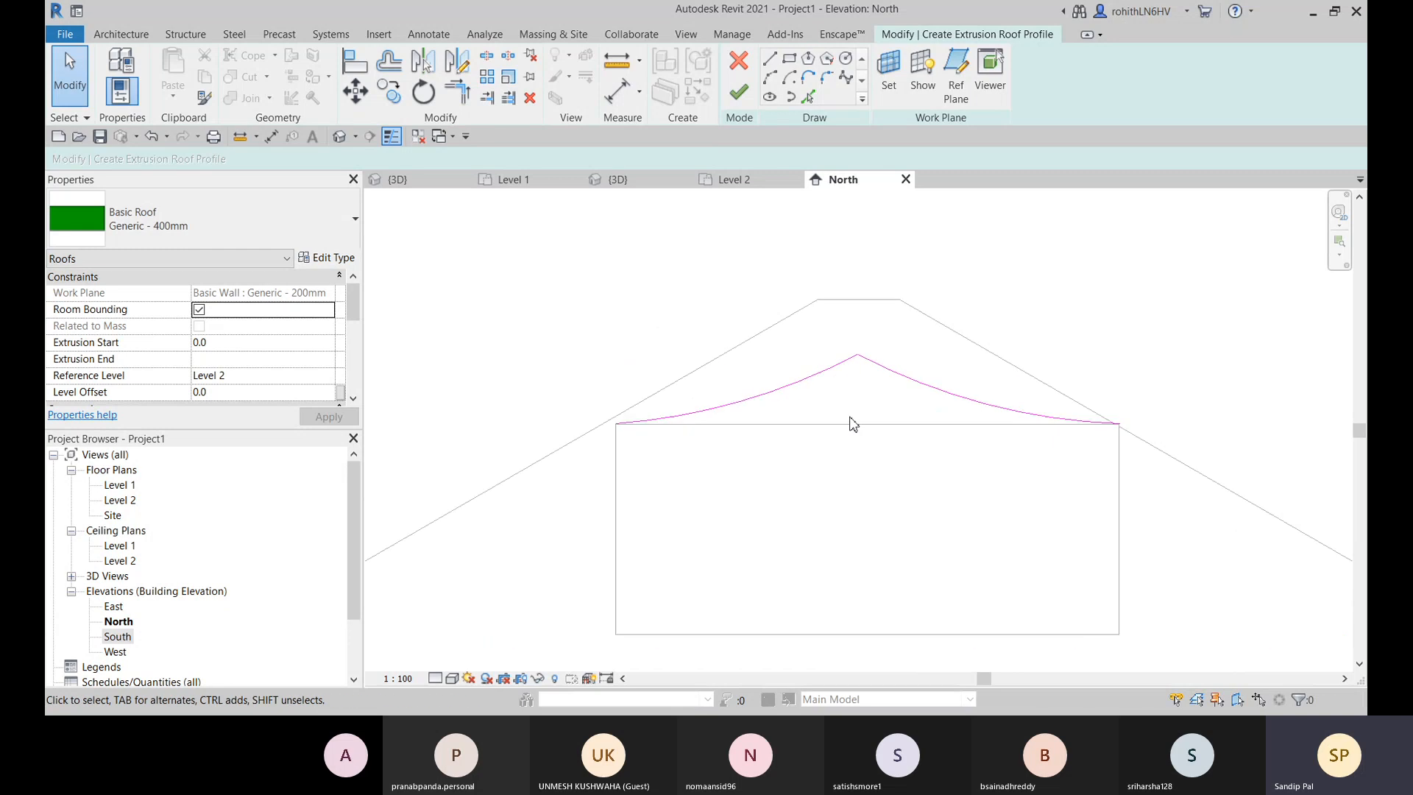
Step: Change the extrusion roof's type to Basic Roof Generic - 125mm
scroll(746, 432, "up", 1)
scroll(684, 430, "up", 2)
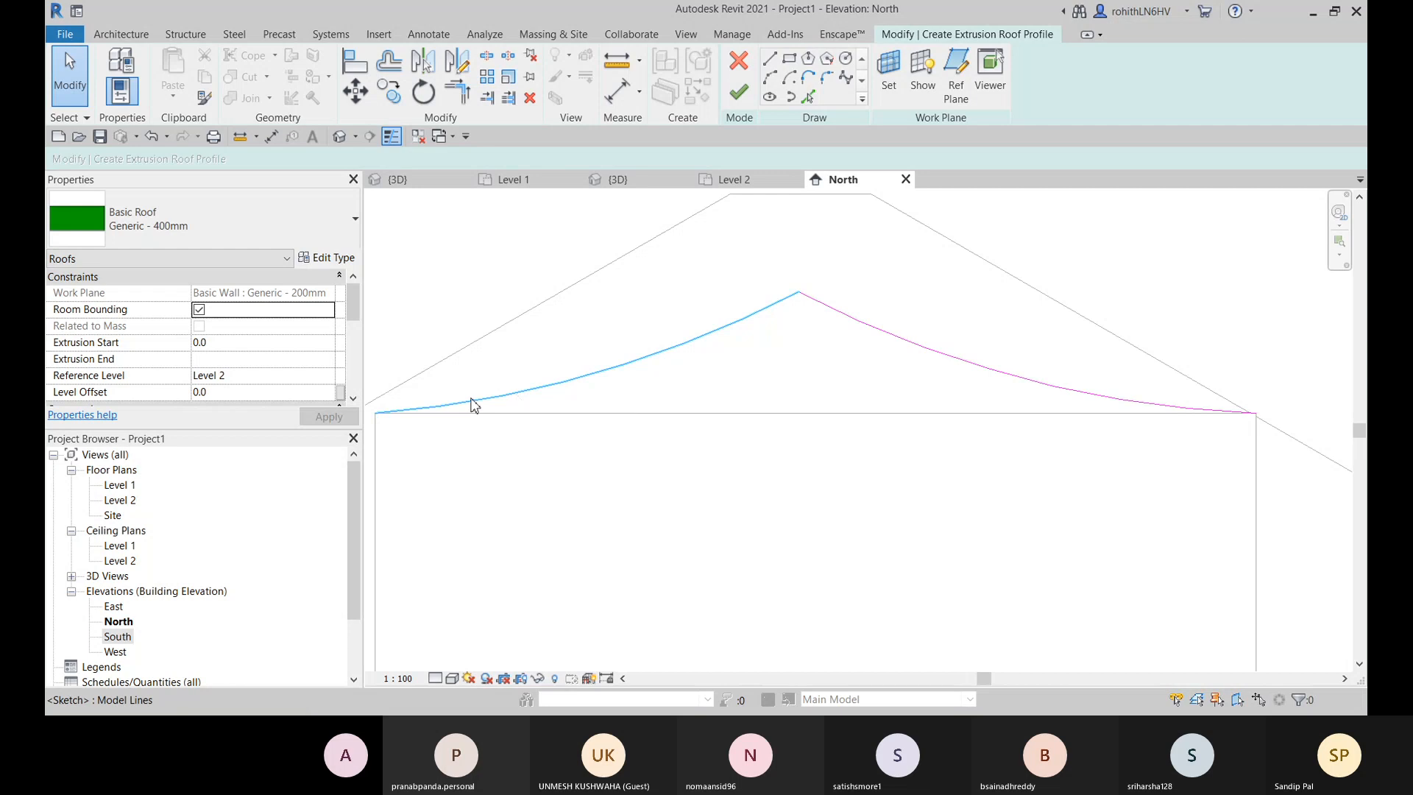
middle_click_drag(552, 367, 670, 385)
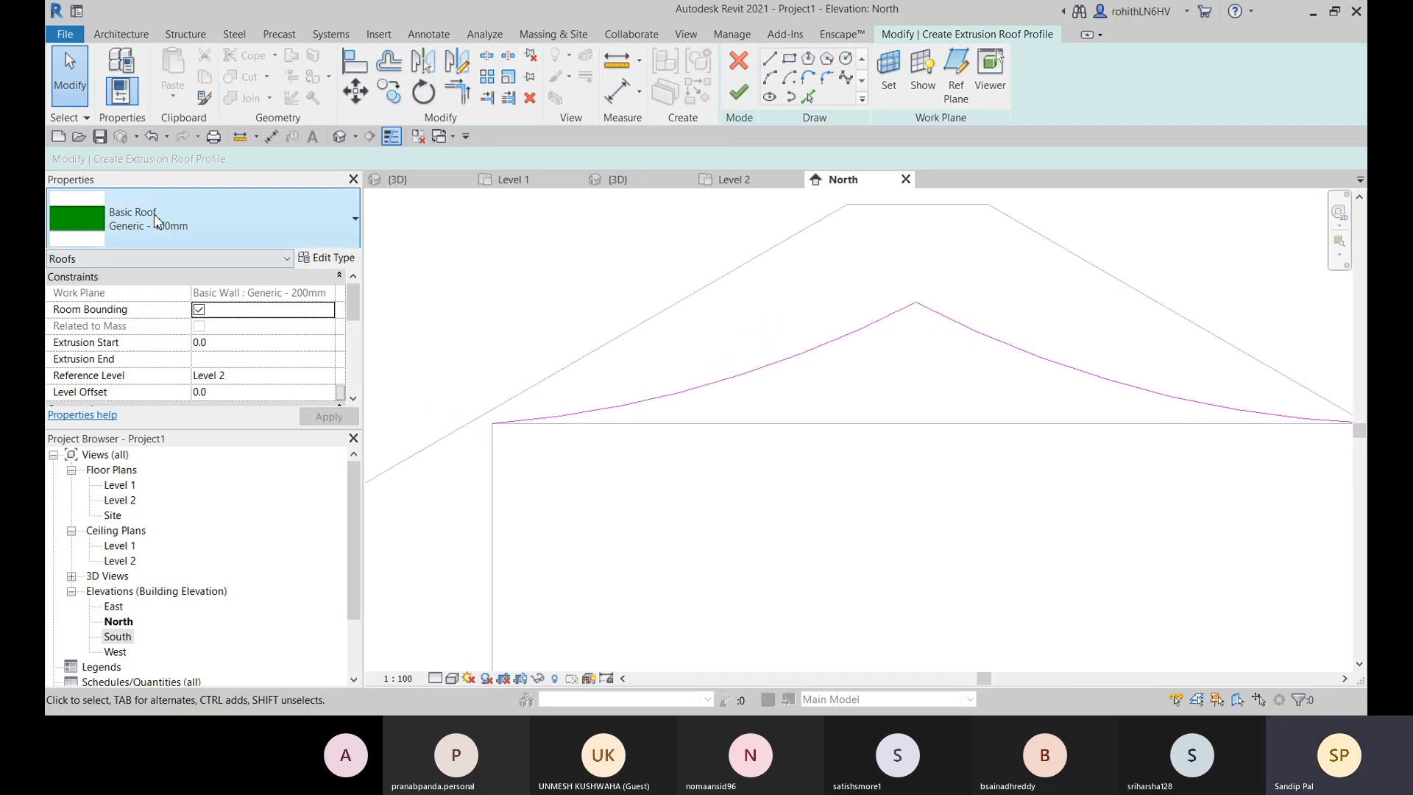
left_click(318, 233)
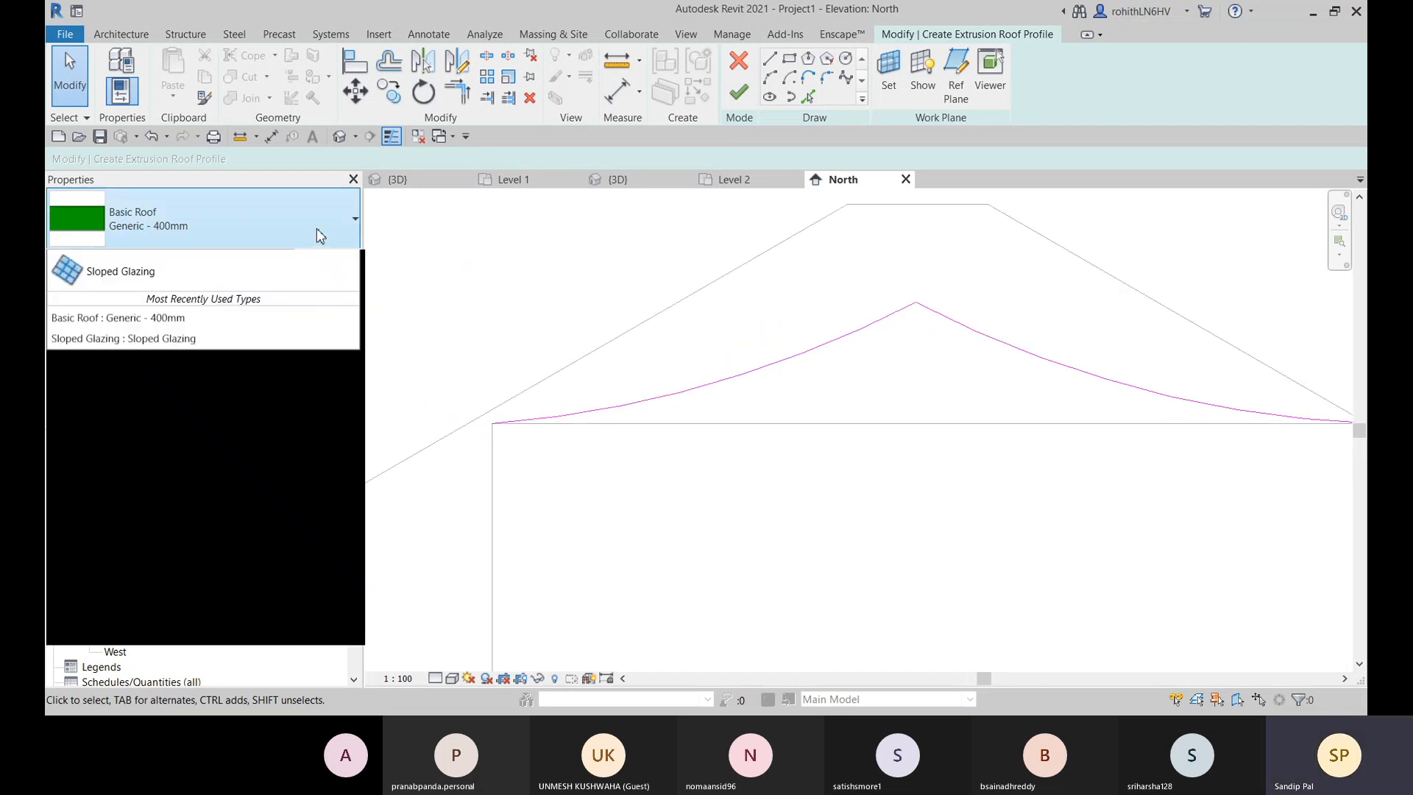
left_click(324, 341)
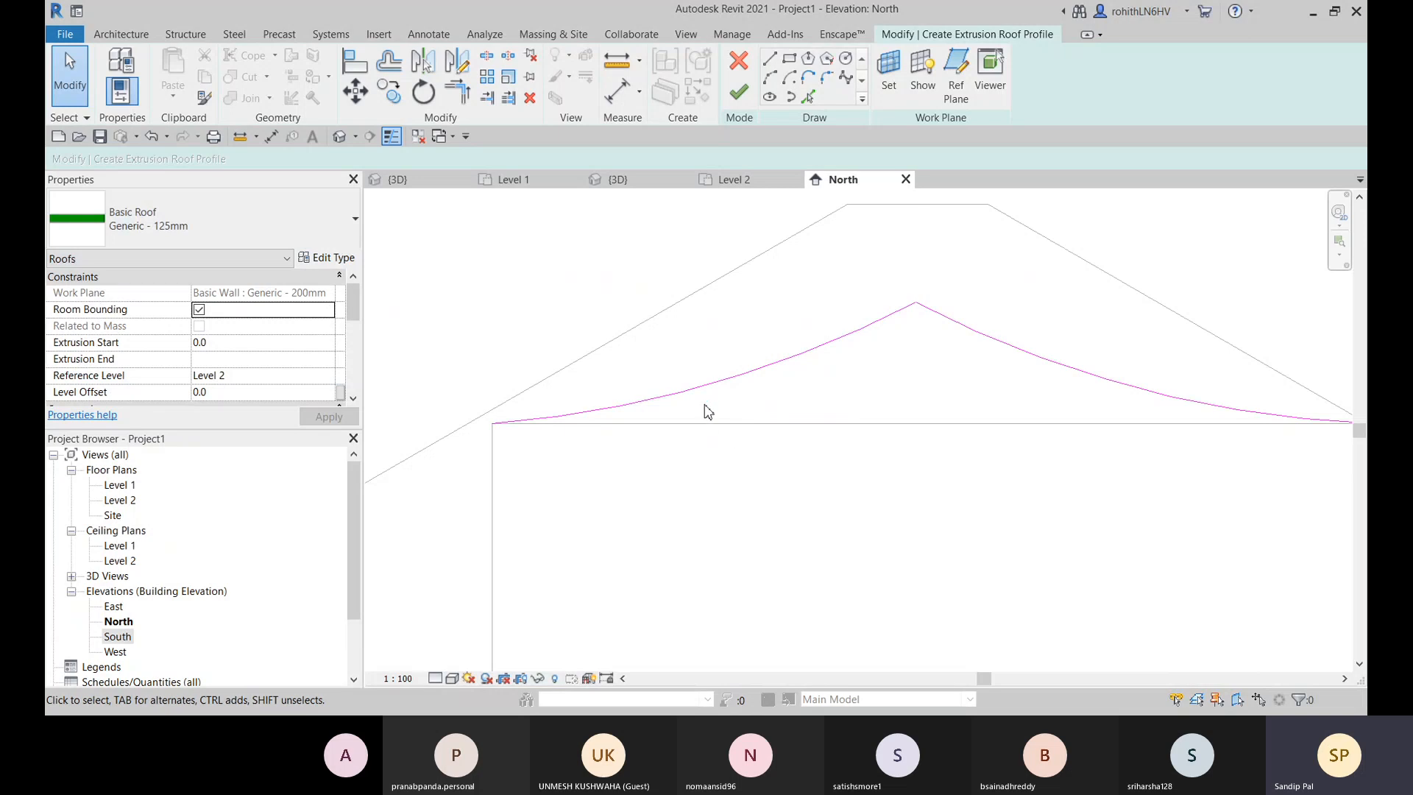
Step: Move both profile arcs vertically up by 125 mm from the dormer wall's upper left corner
left_click(692, 395)
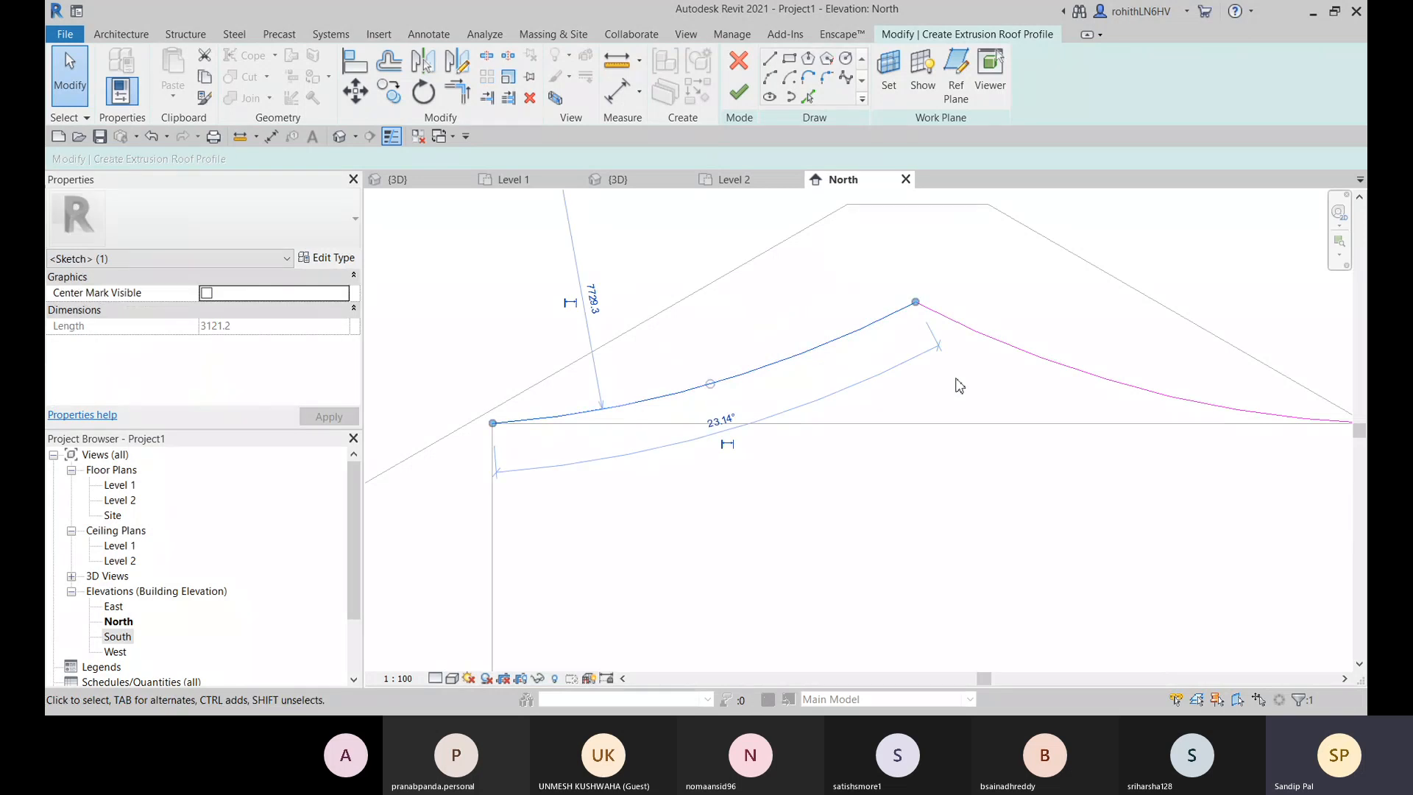
left_click(998, 348, "ctrl")
left_click(361, 92)
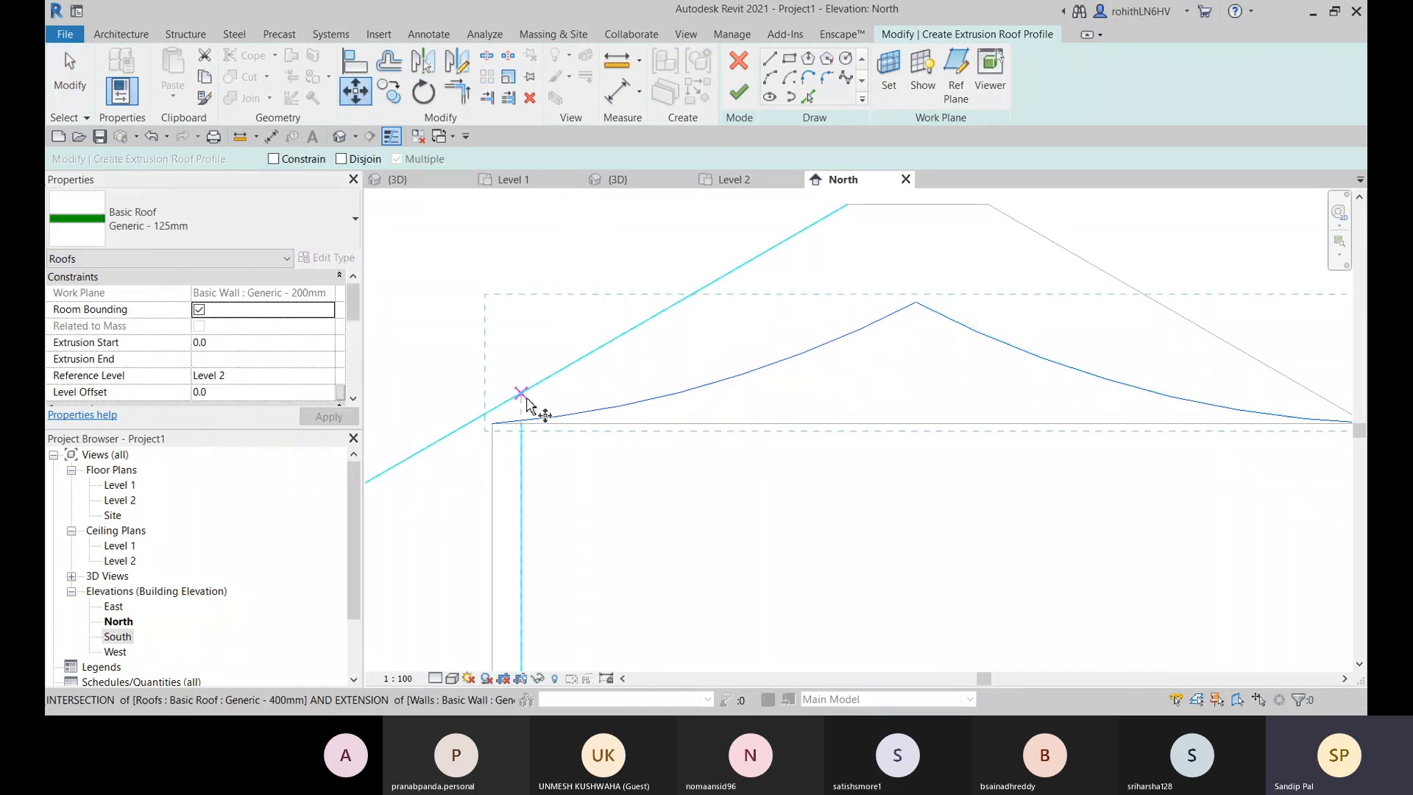
left_click(494, 423)
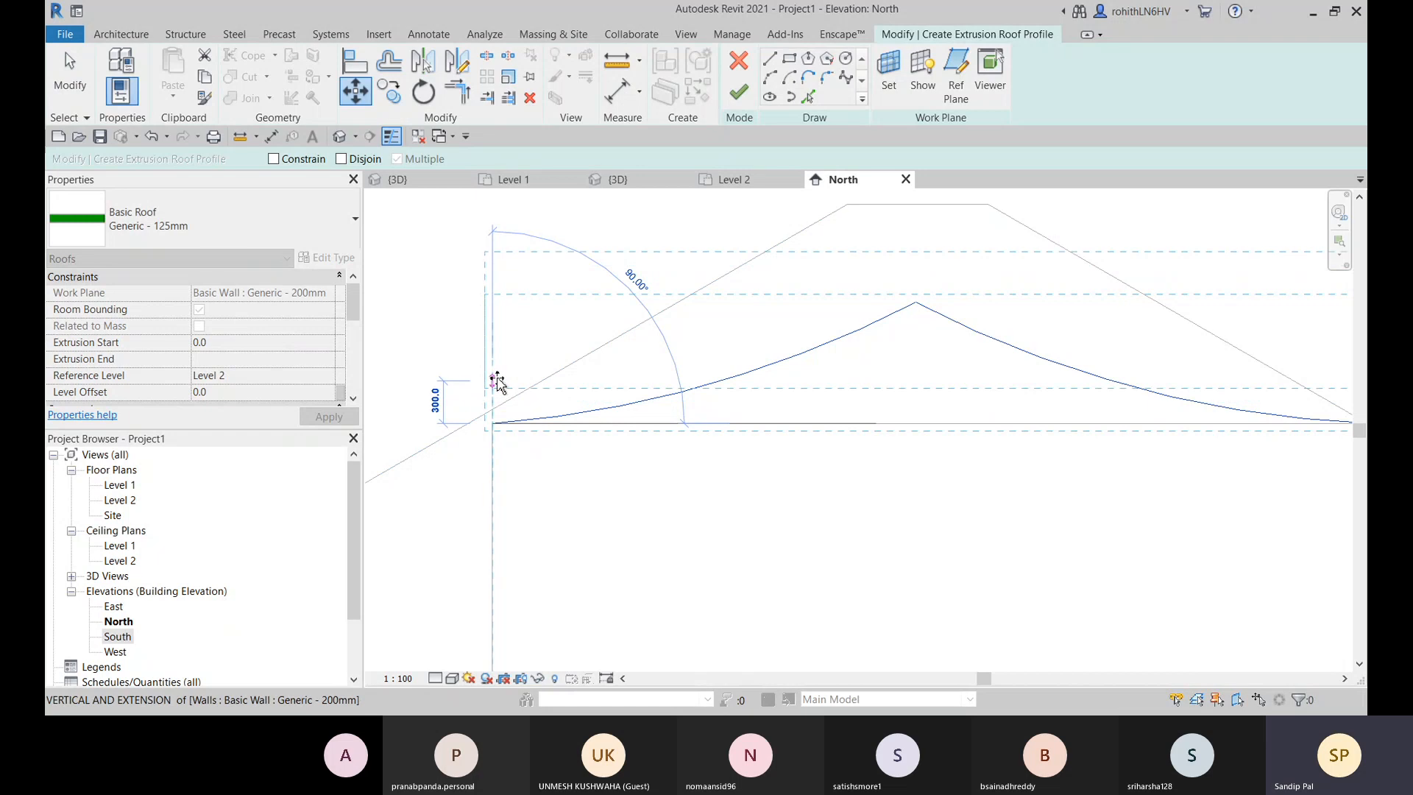
type("125")
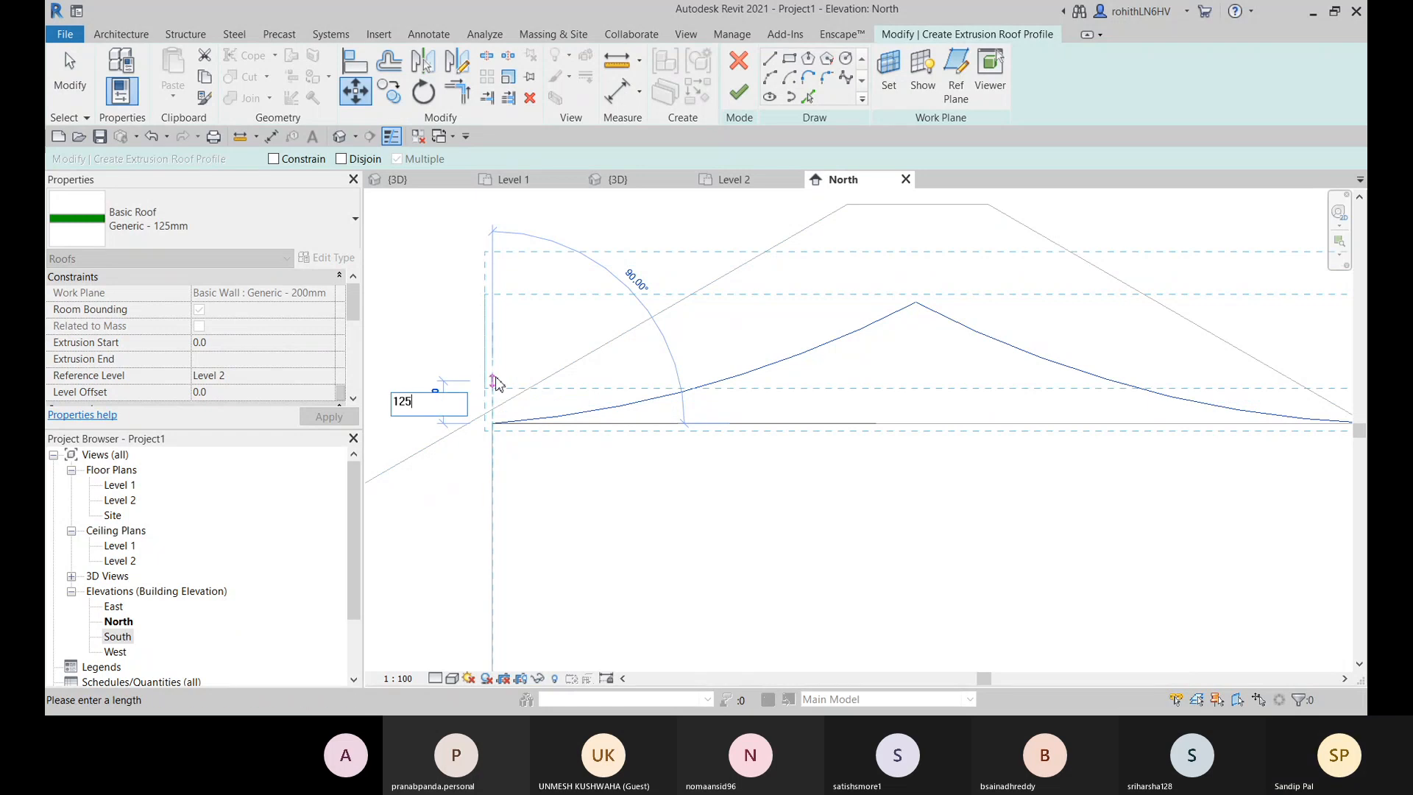
key("Return")
scroll(542, 416, "down", 2)
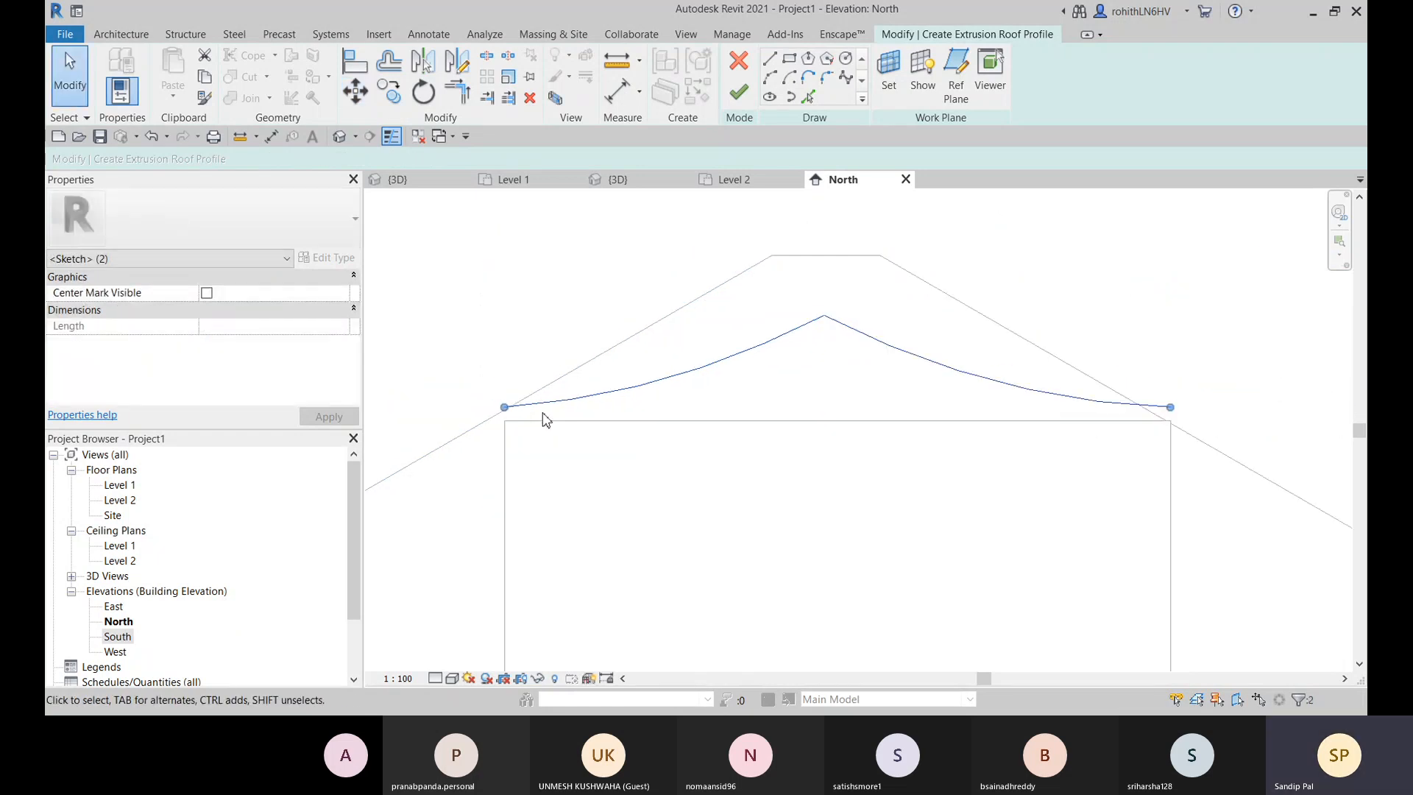
Step: Finish the profile sketch to create the curved extrusion roof over the dormer
left_click(739, 92)
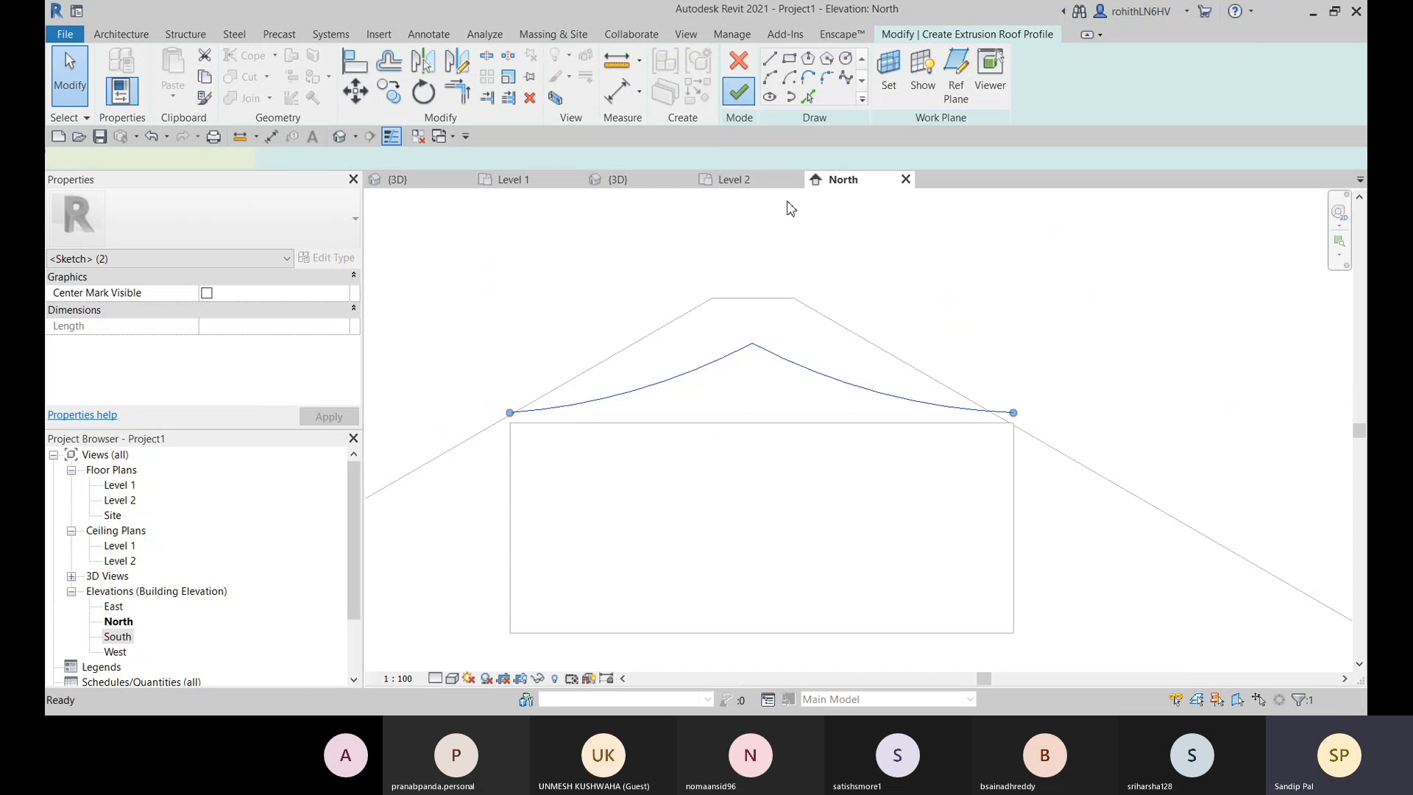
scroll(519, 423, "up", 3)
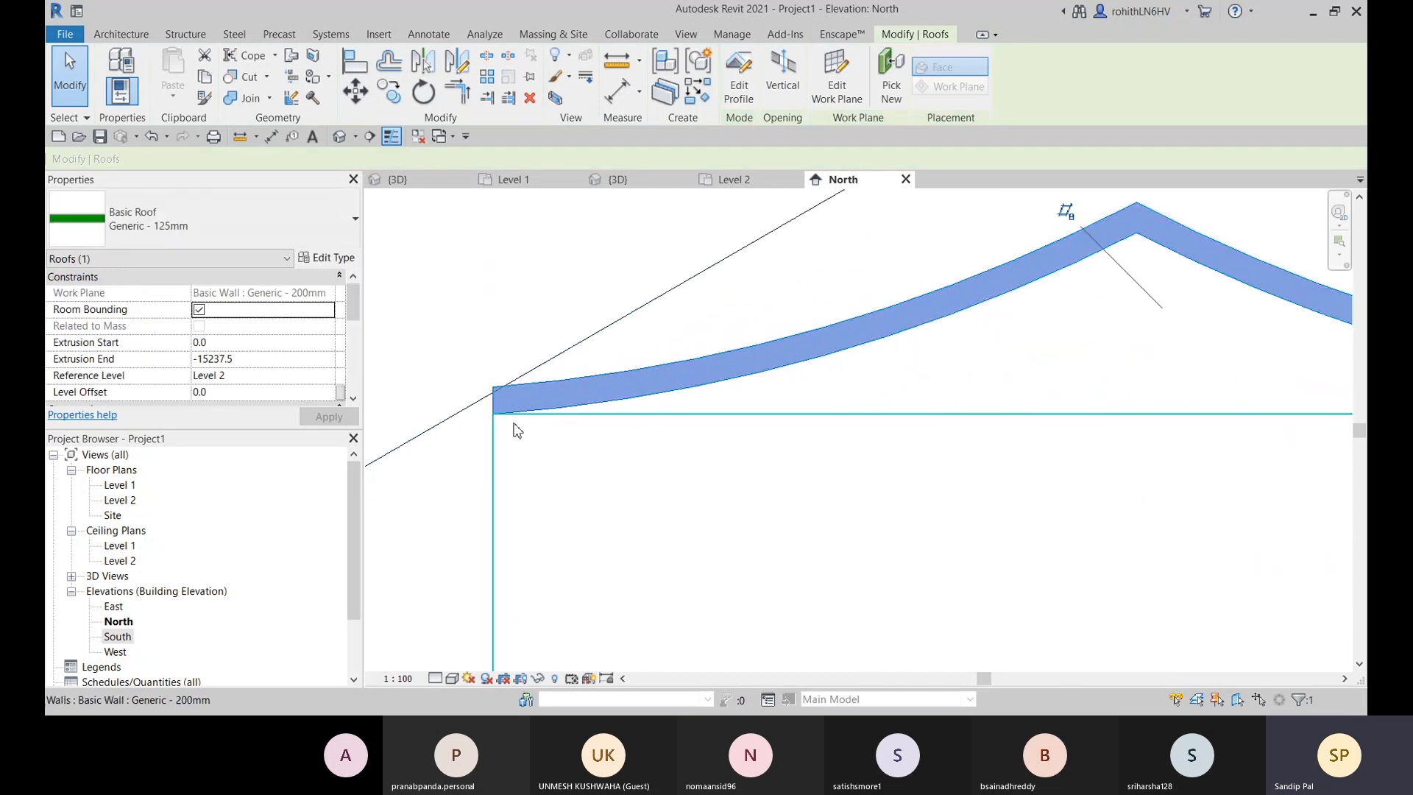
scroll(517, 431, "down", 5)
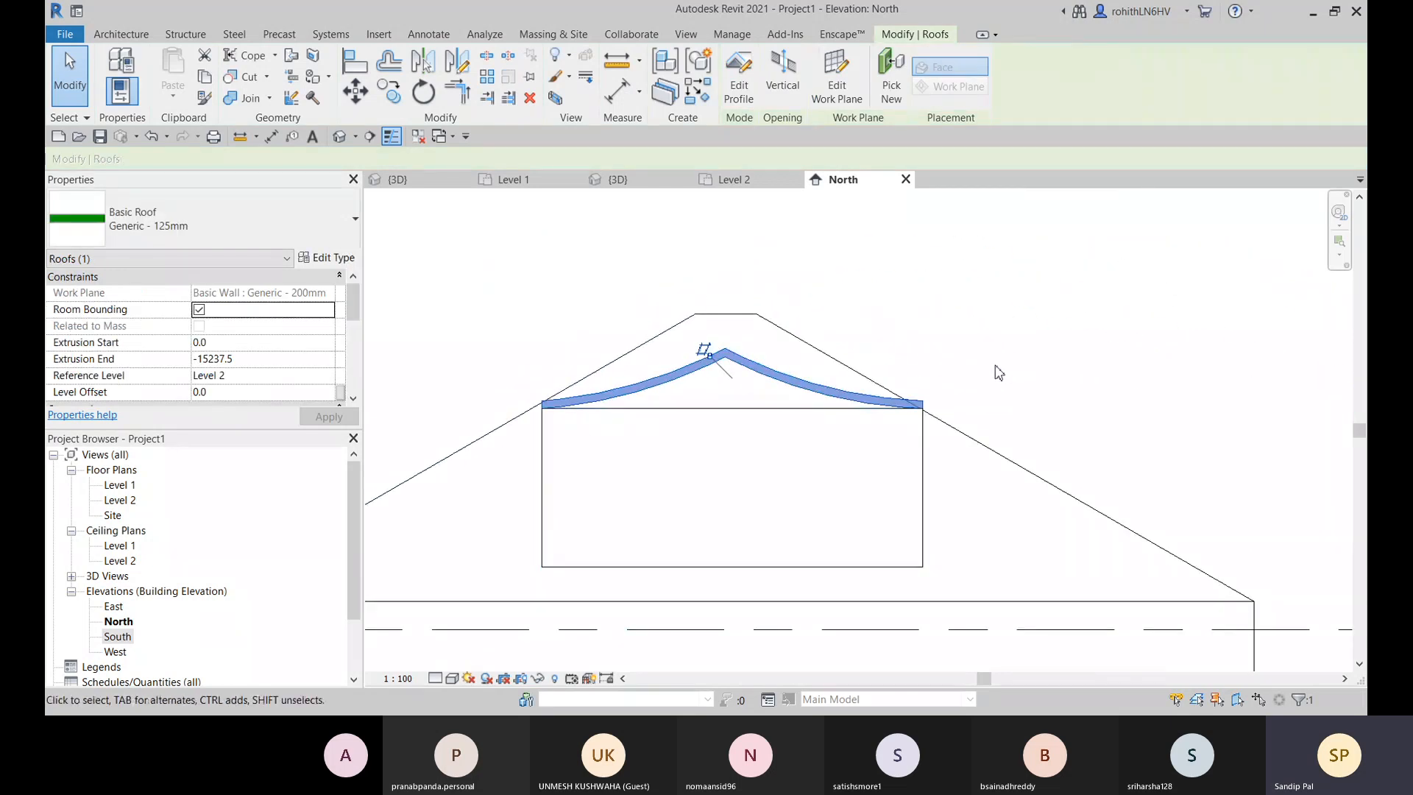
Step: In the 3D view, shorten the dormer roof from its far end to an extrusion length of about 3688 mm
left_click(642, 181)
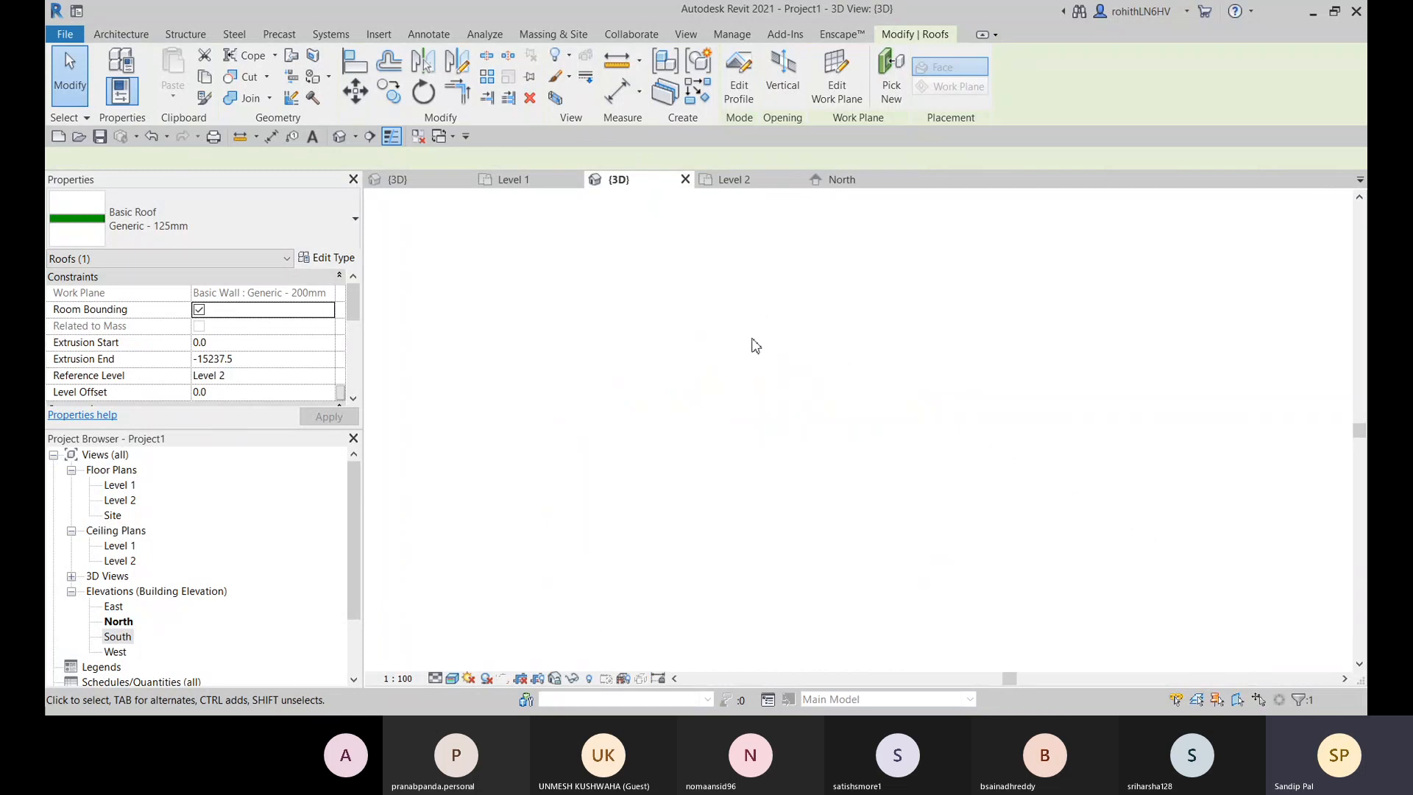
left_click(1065, 314)
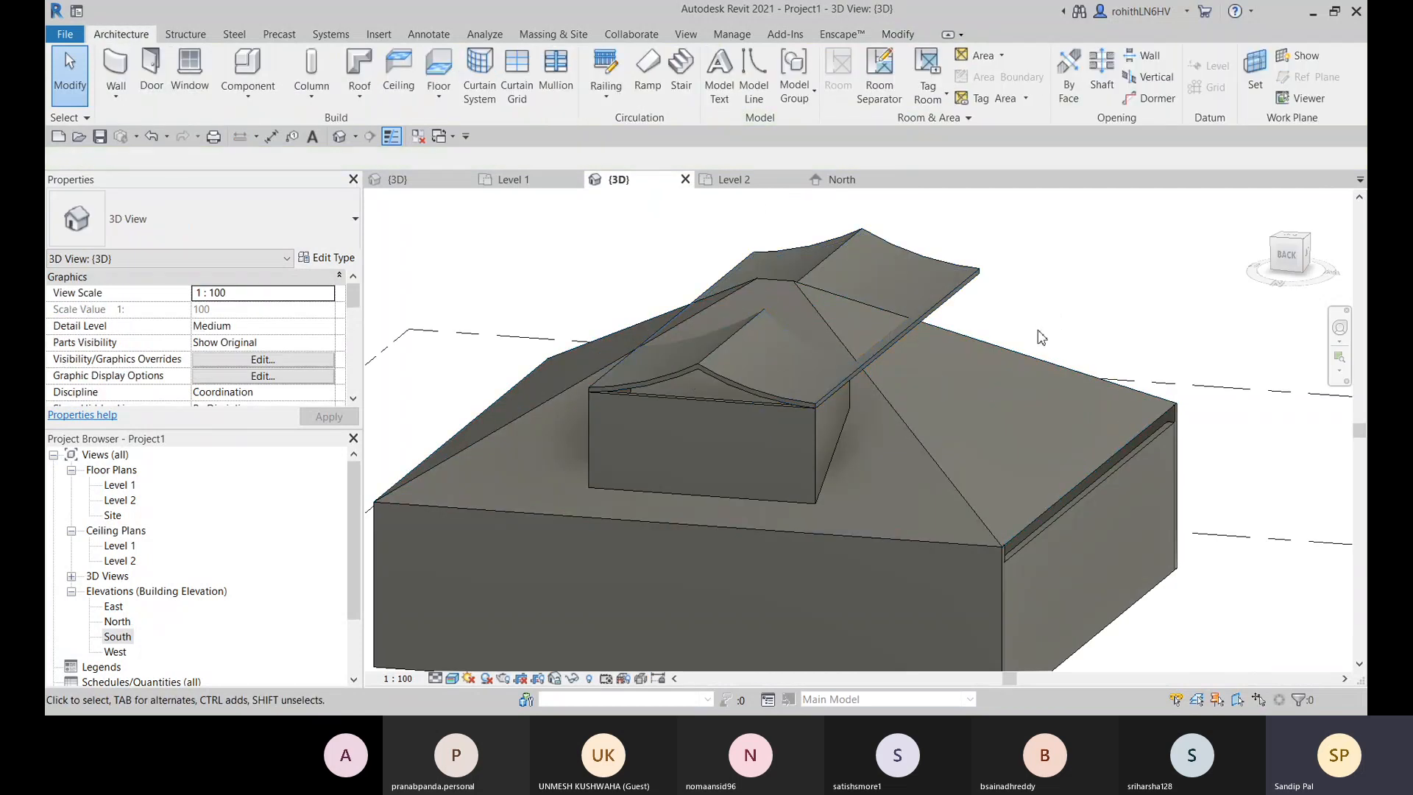
middle_click_drag(1049, 321, 1002, 364, "shift")
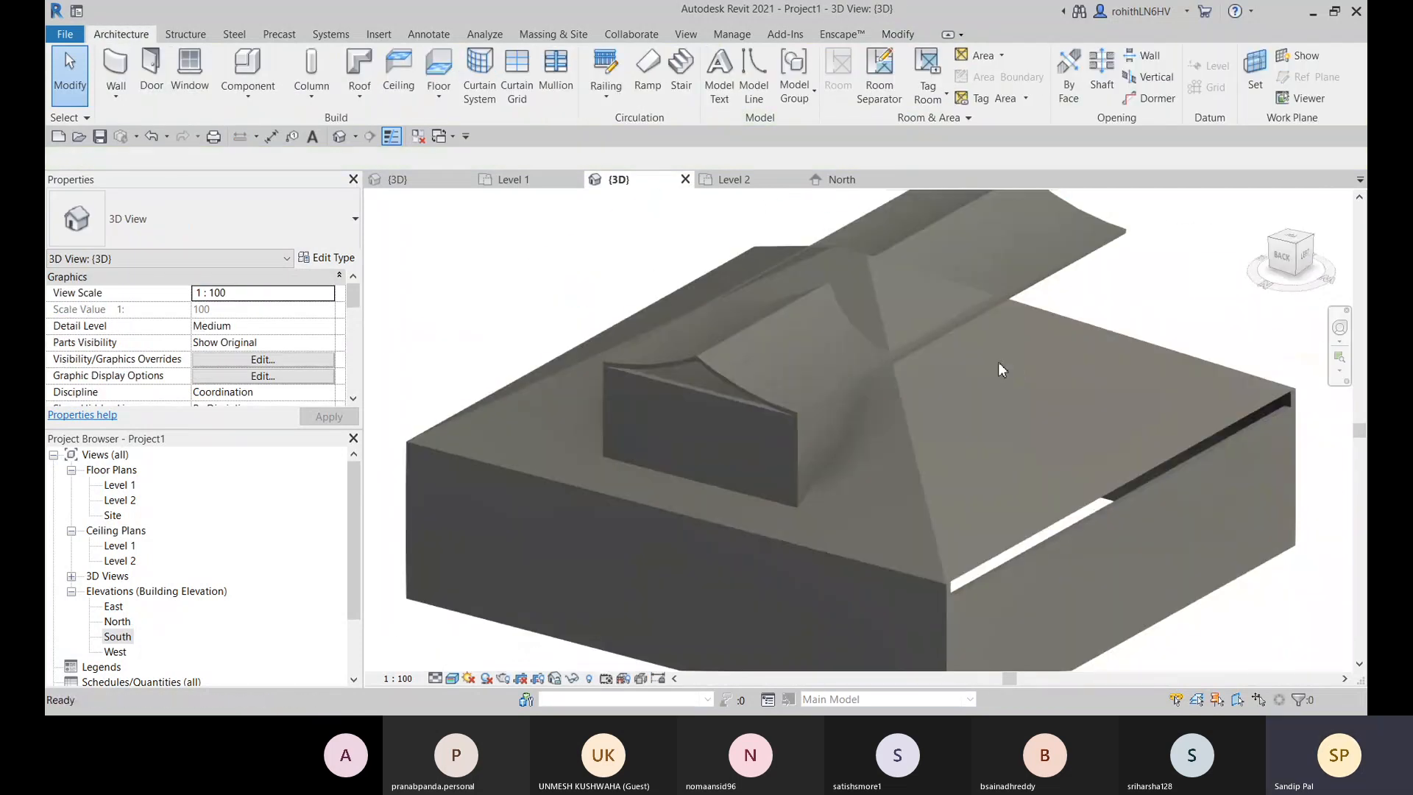
left_click(1068, 232)
middle_click_drag(1090, 271, 990, 425)
left_click_drag(933, 346, 435, 574)
left_click_drag(308, 623, 298, 628)
middle_click_drag(602, 627, 1030, 570, "shift")
scroll(554, 535, "up", 1)
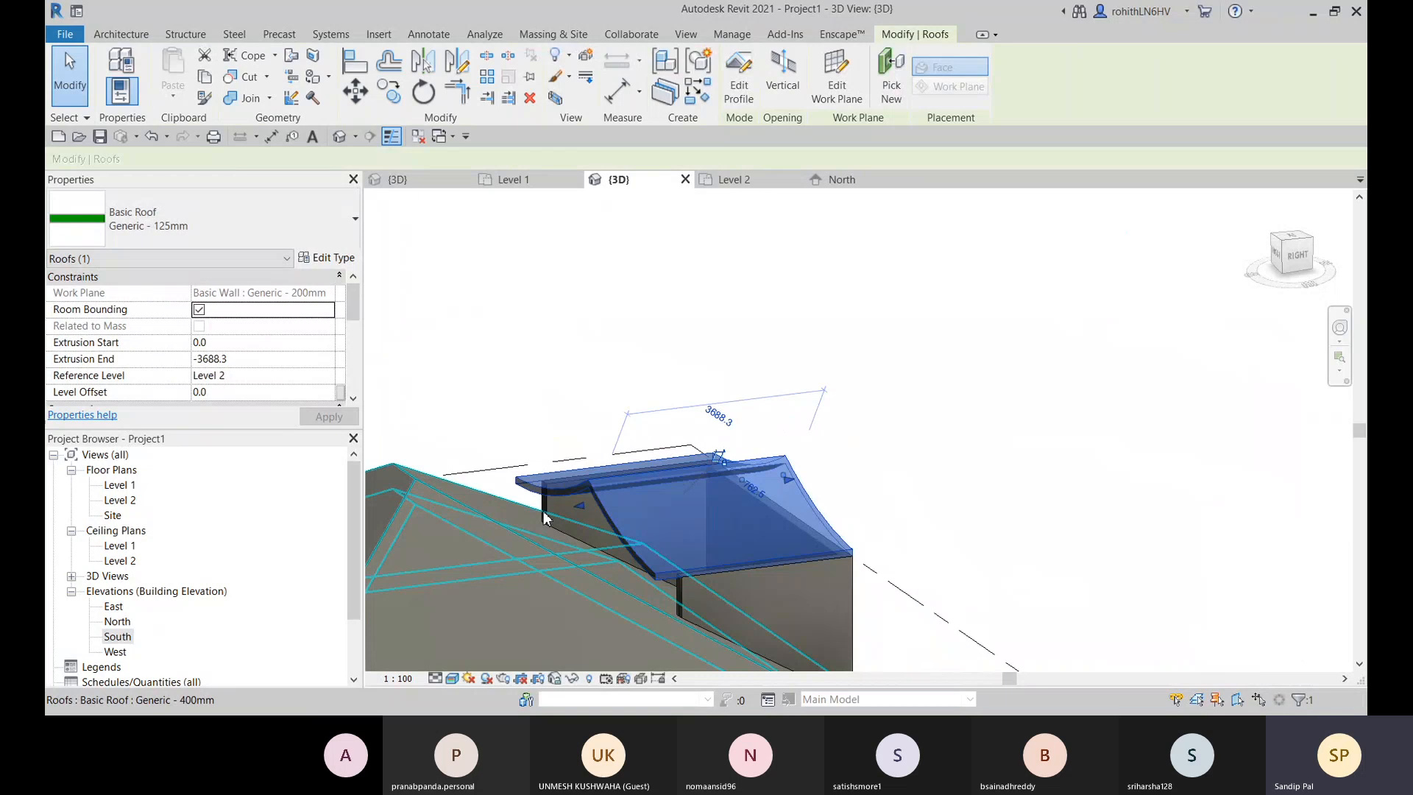
Step: Extend the dormer roof's inner end into the hipped roof, to an extrusion length of about 6672 mm, and inspect its edges
middle_click_drag(552, 553, 480, 545, "shift")
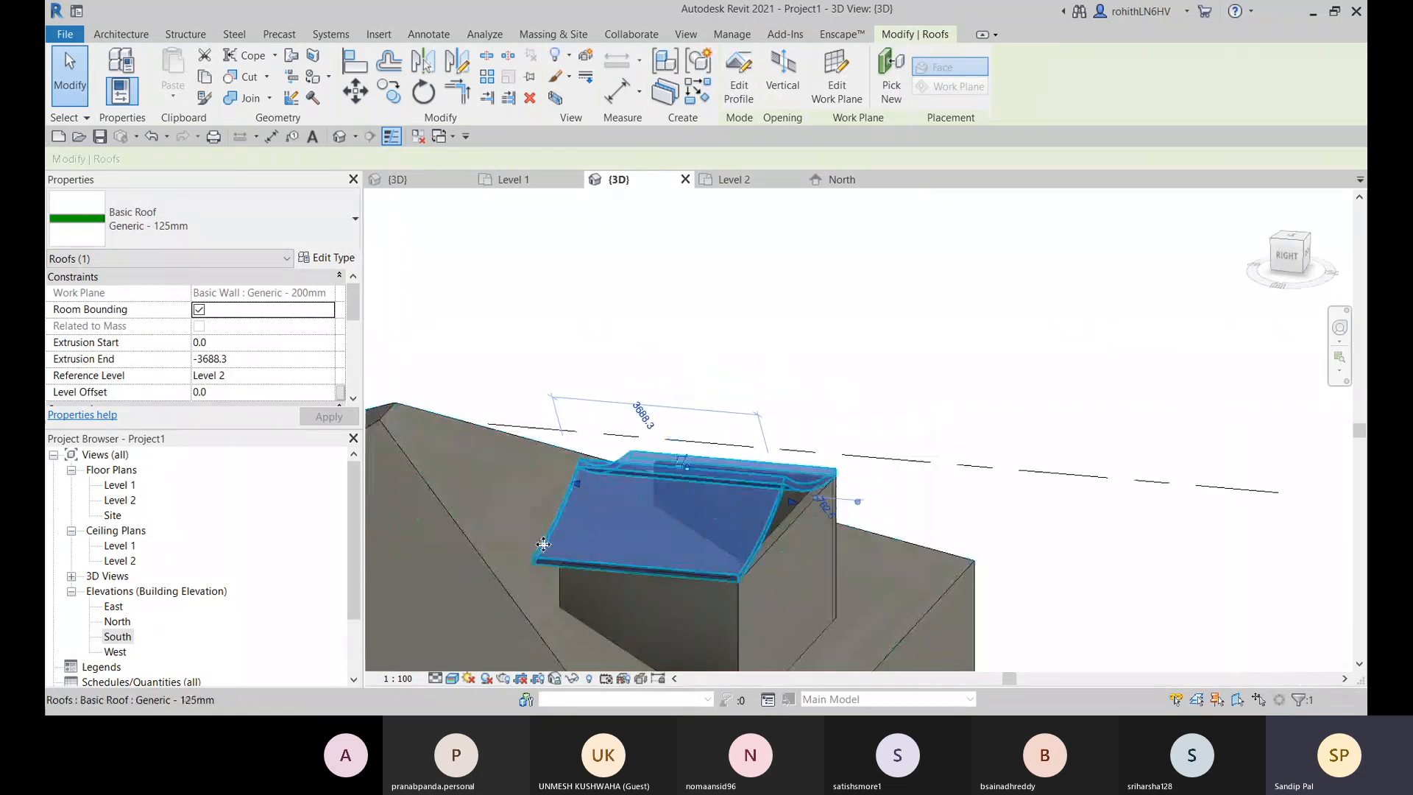
left_click_drag(576, 483, 405, 469)
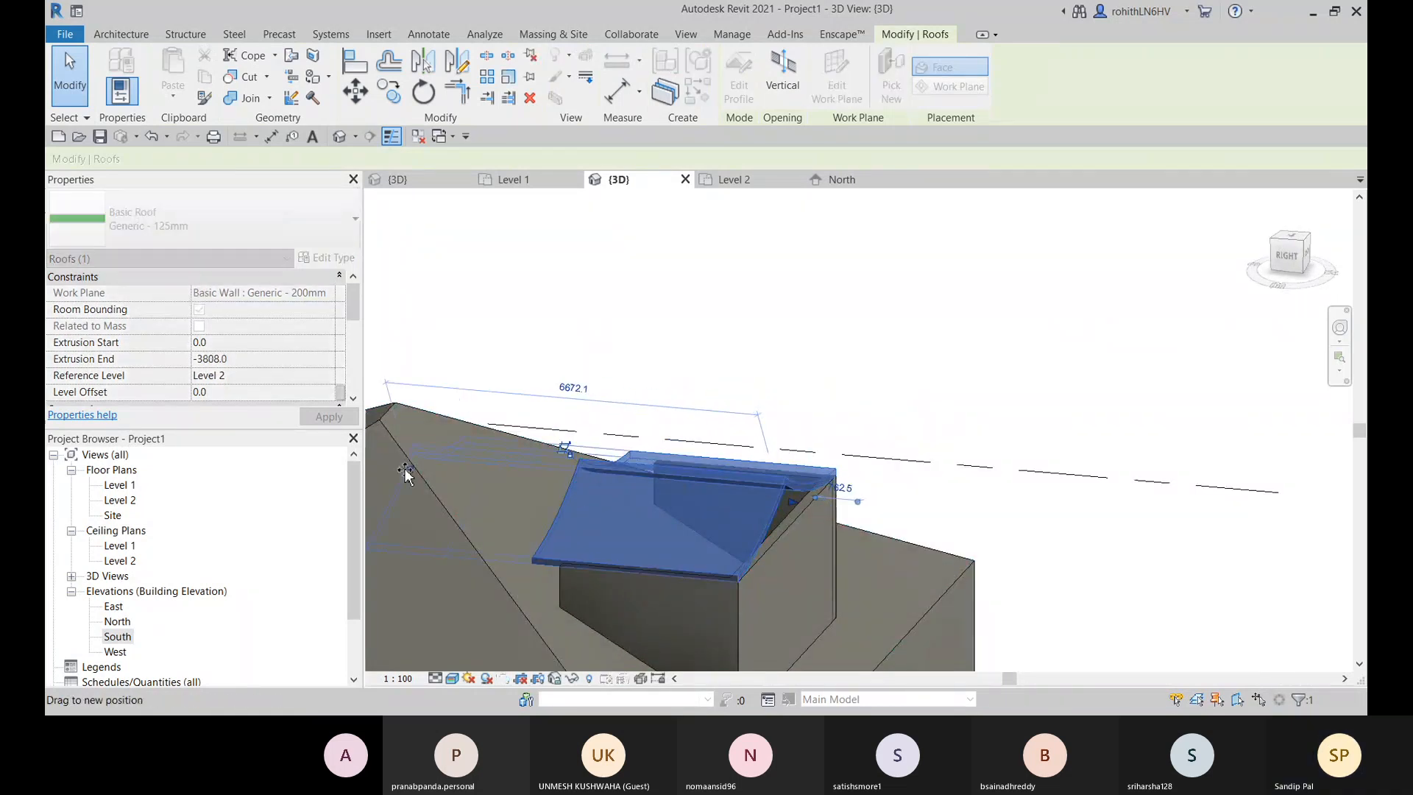
middle_click_drag(580, 579, 479, 527, "shift")
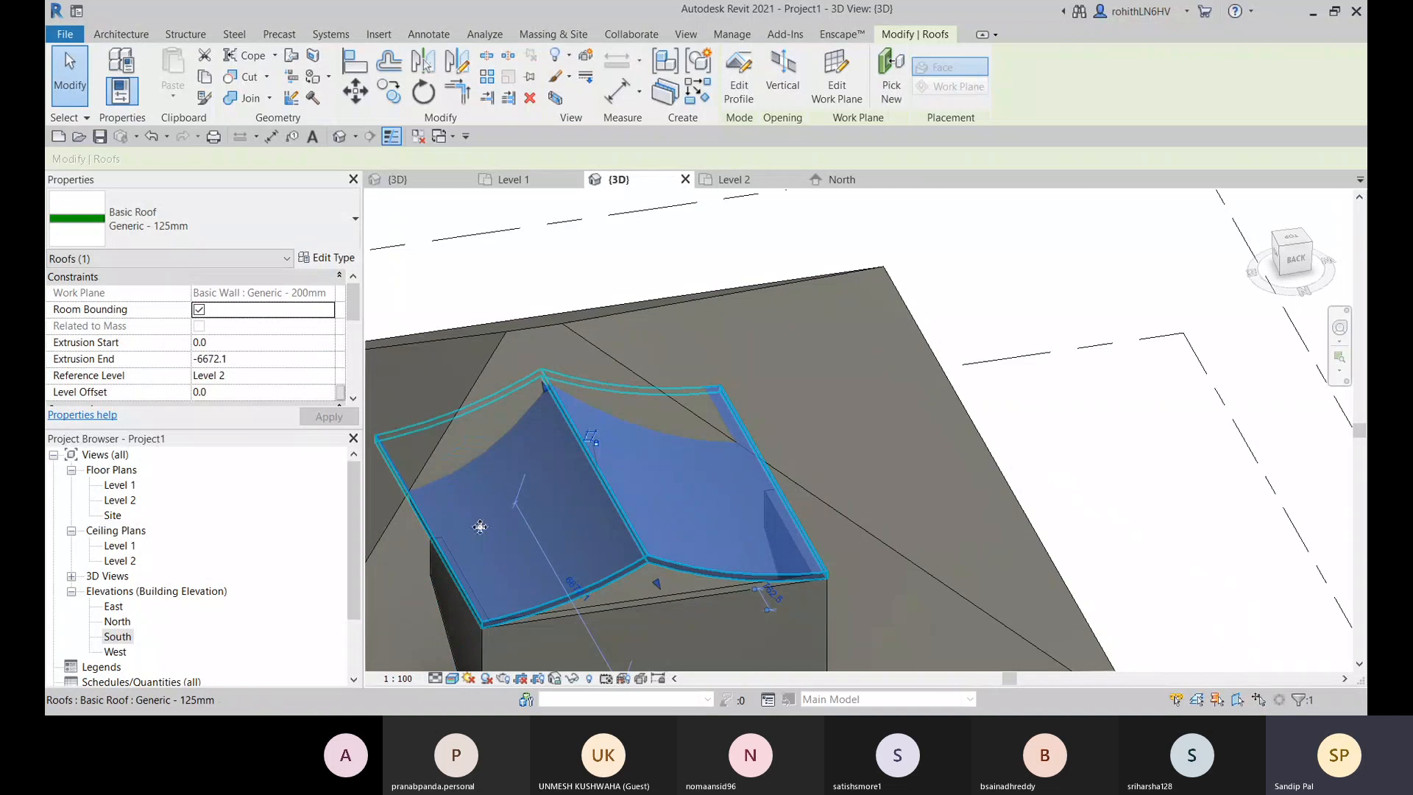
middle_click_drag(558, 618, 761, 503, "shift")
middle_click_drag(765, 560, 809, 307, "shift")
scroll(823, 496, "up", 5)
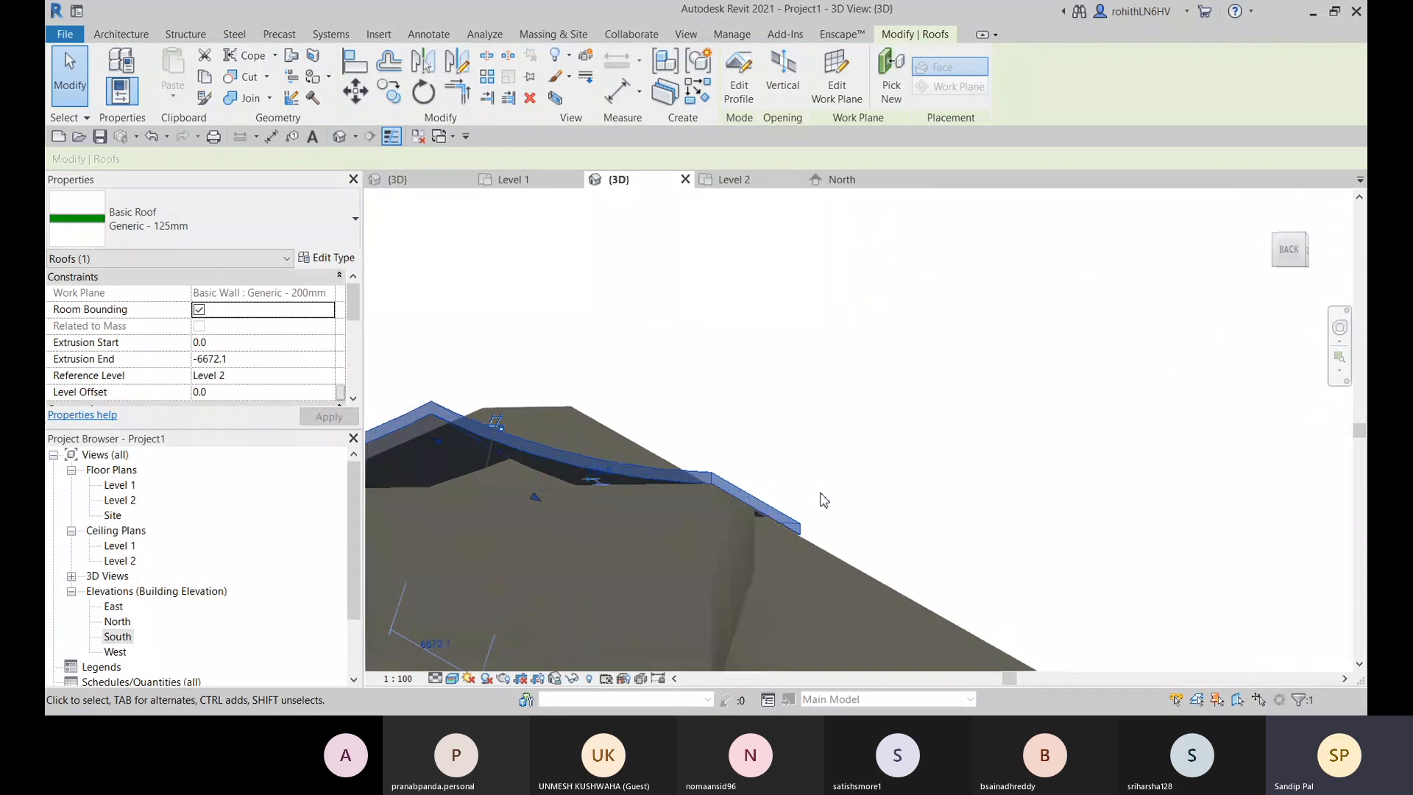
middle_click_drag(797, 532, 770, 571, "shift")
scroll(678, 594, "down", 5)
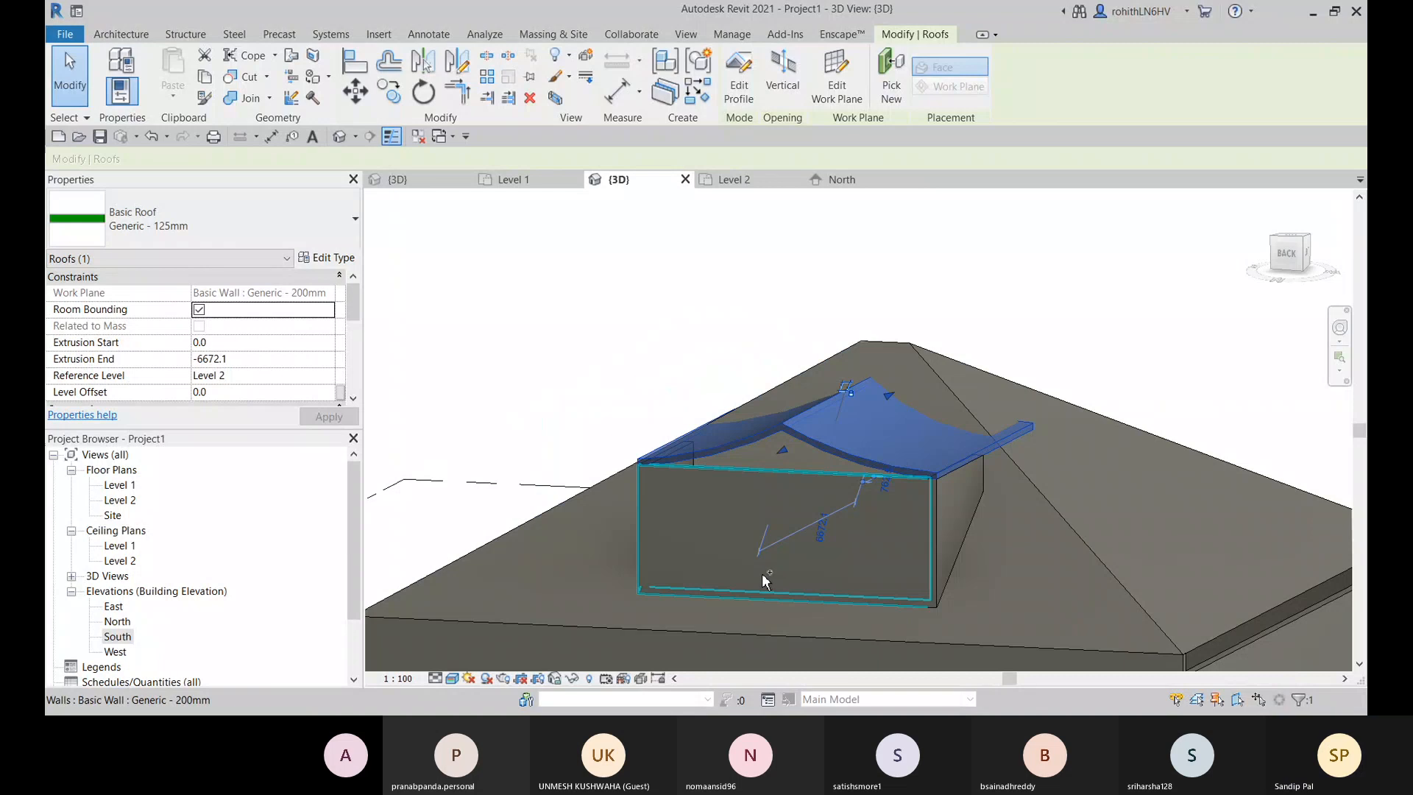
Step: Undo the roof length changes and the finished extrusion to get back to the roof profile sketch
key("ctrl+z")
key("ctrl+z")
key("ctrl+z")
key("ctrl+z")
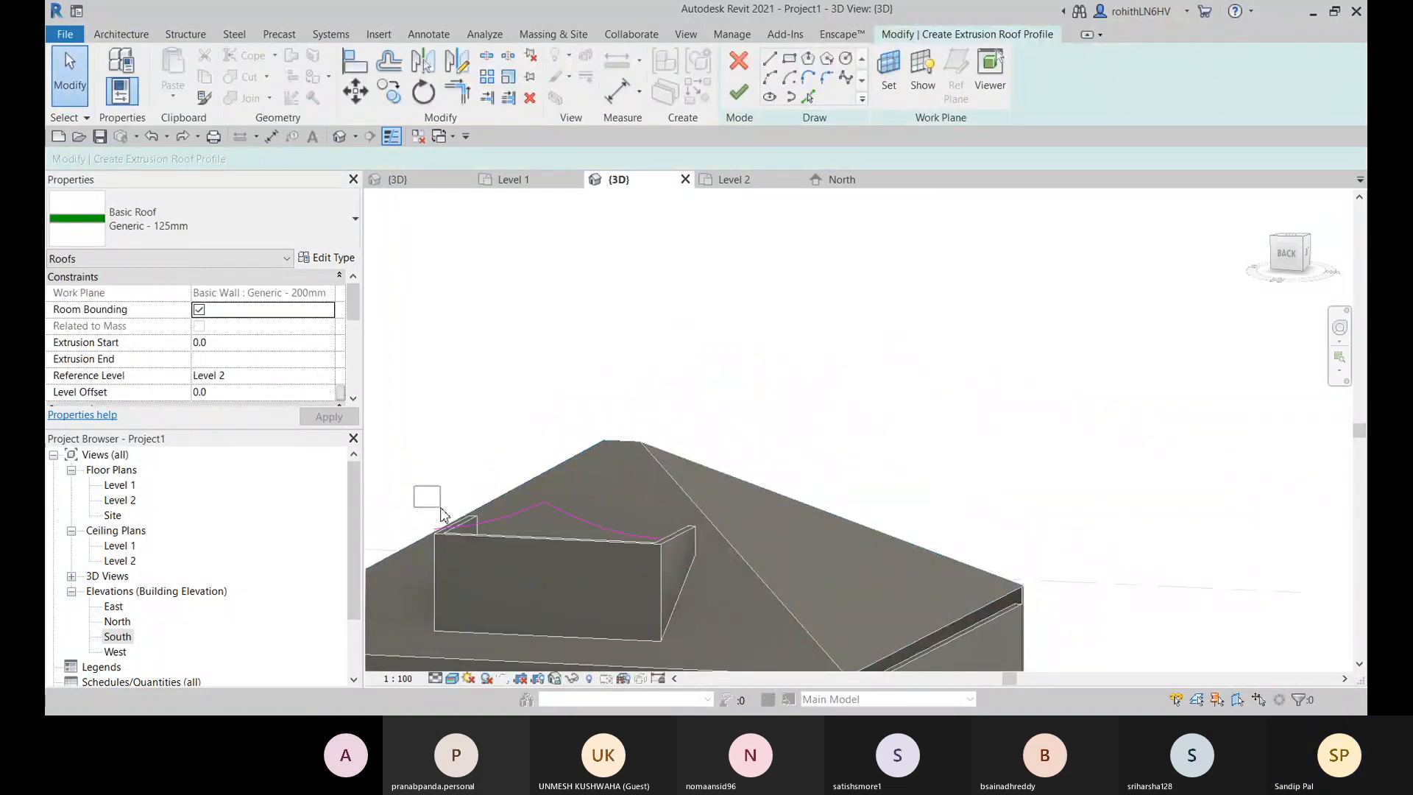
Step: Return to the North elevation and undo the 125 mm upward move of the two profile arcs
left_click(841, 180)
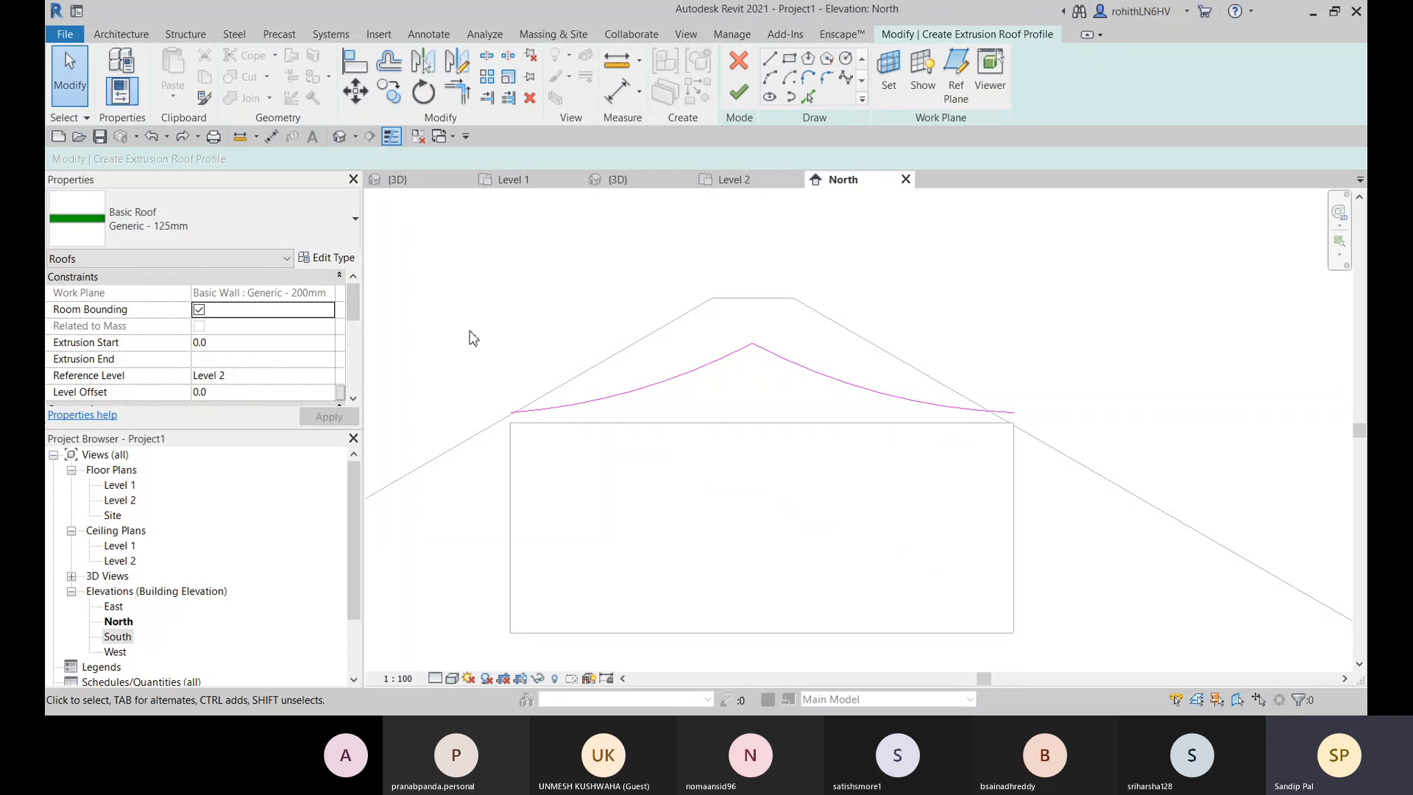
left_click_drag(473, 338, 1060, 497)
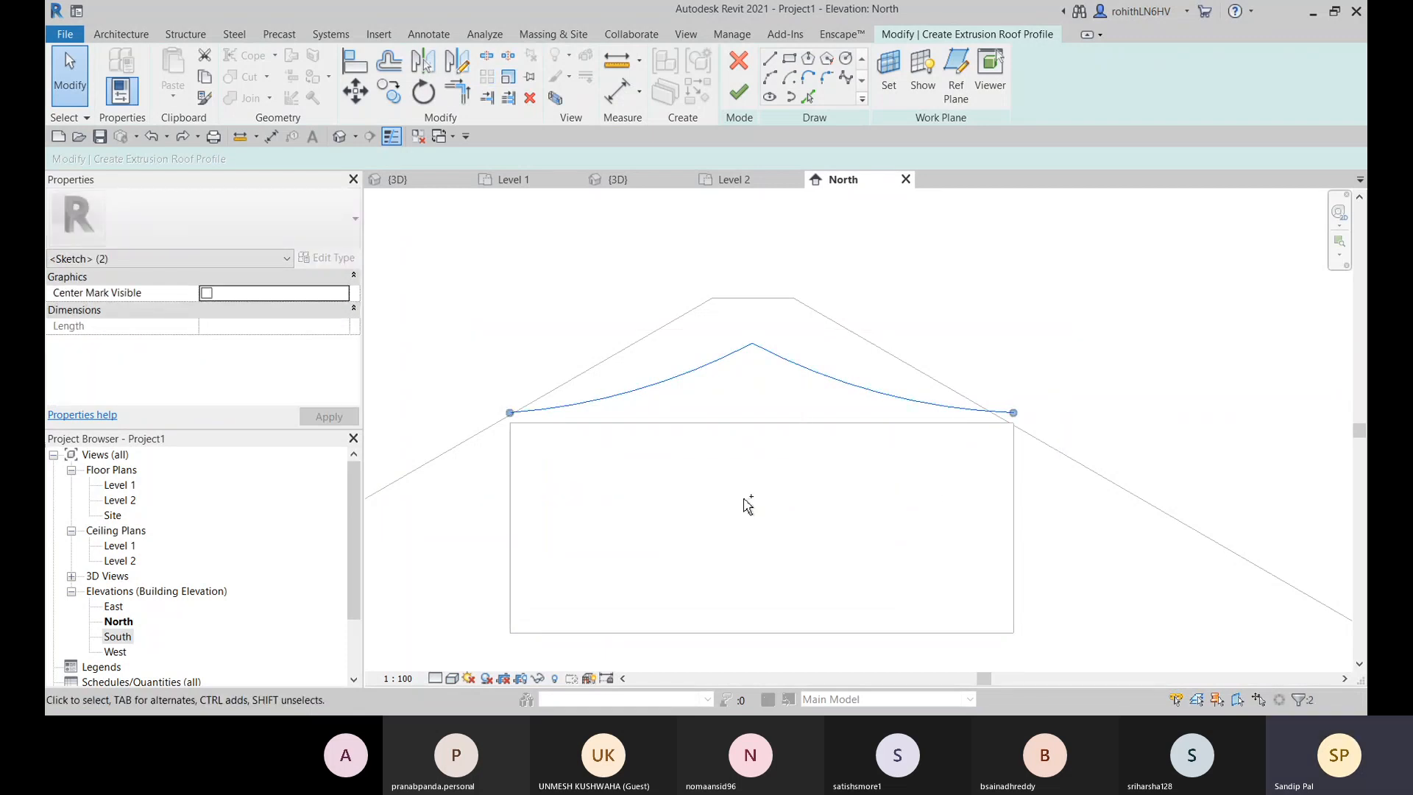
scroll(520, 430, "up", 3)
key("Escape")
scroll(758, 412, "up", 2)
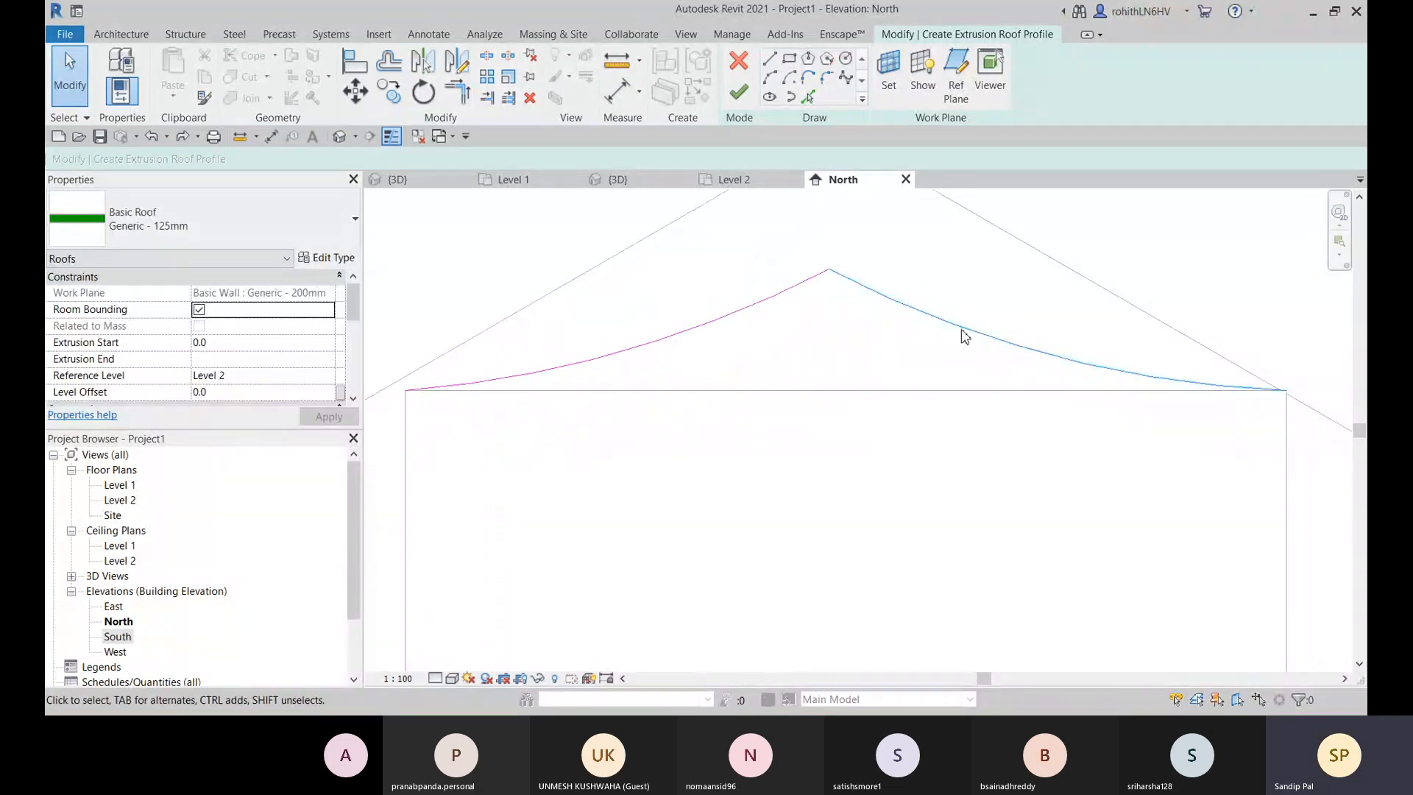
Step: Check the two profile arcs against the wall corners and finish the 125 mm extrusion roof in the North elevation
scroll(1269, 412, "up", 2)
scroll(1274, 410, "down", 4)
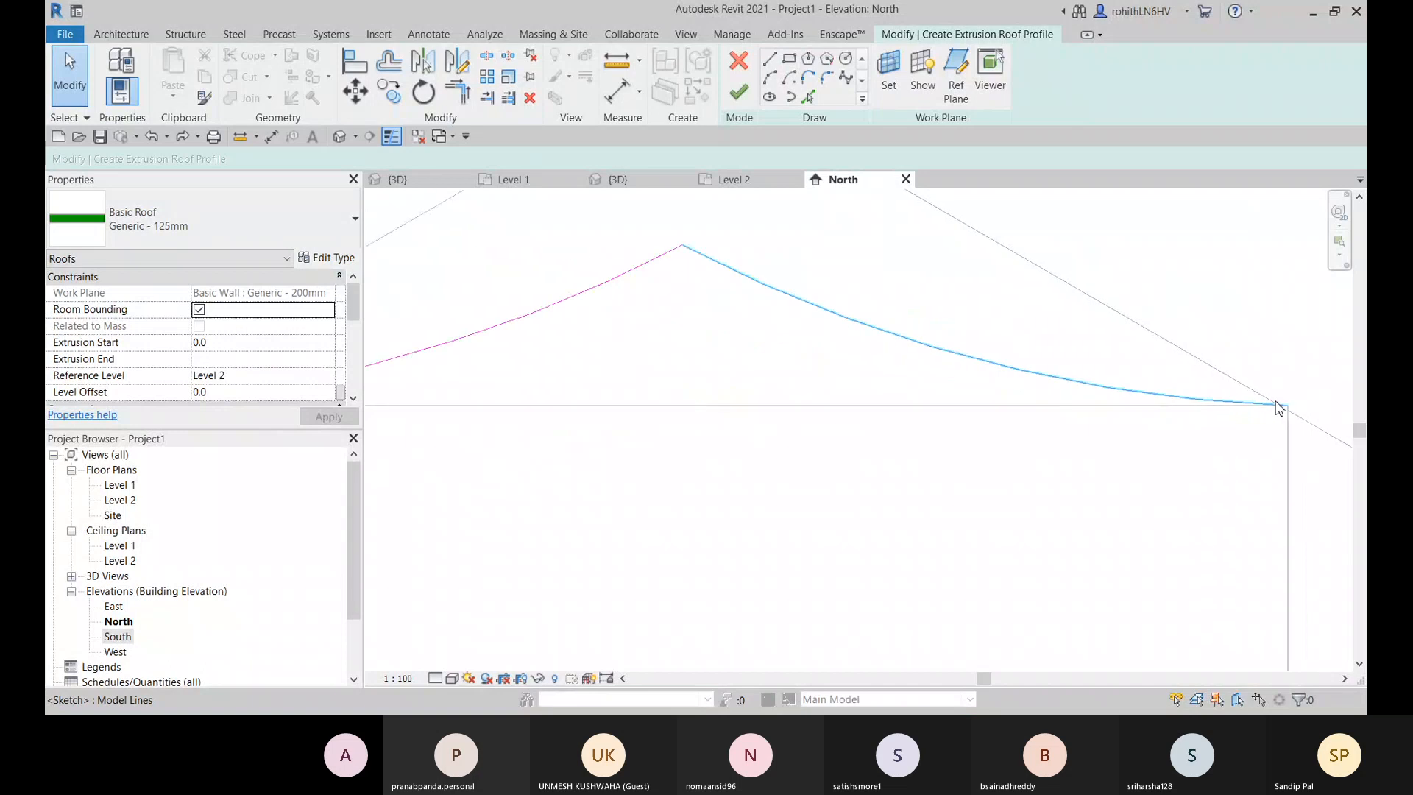
scroll(1274, 410, "down", 1)
middle_click_drag(1155, 454, 1001, 446)
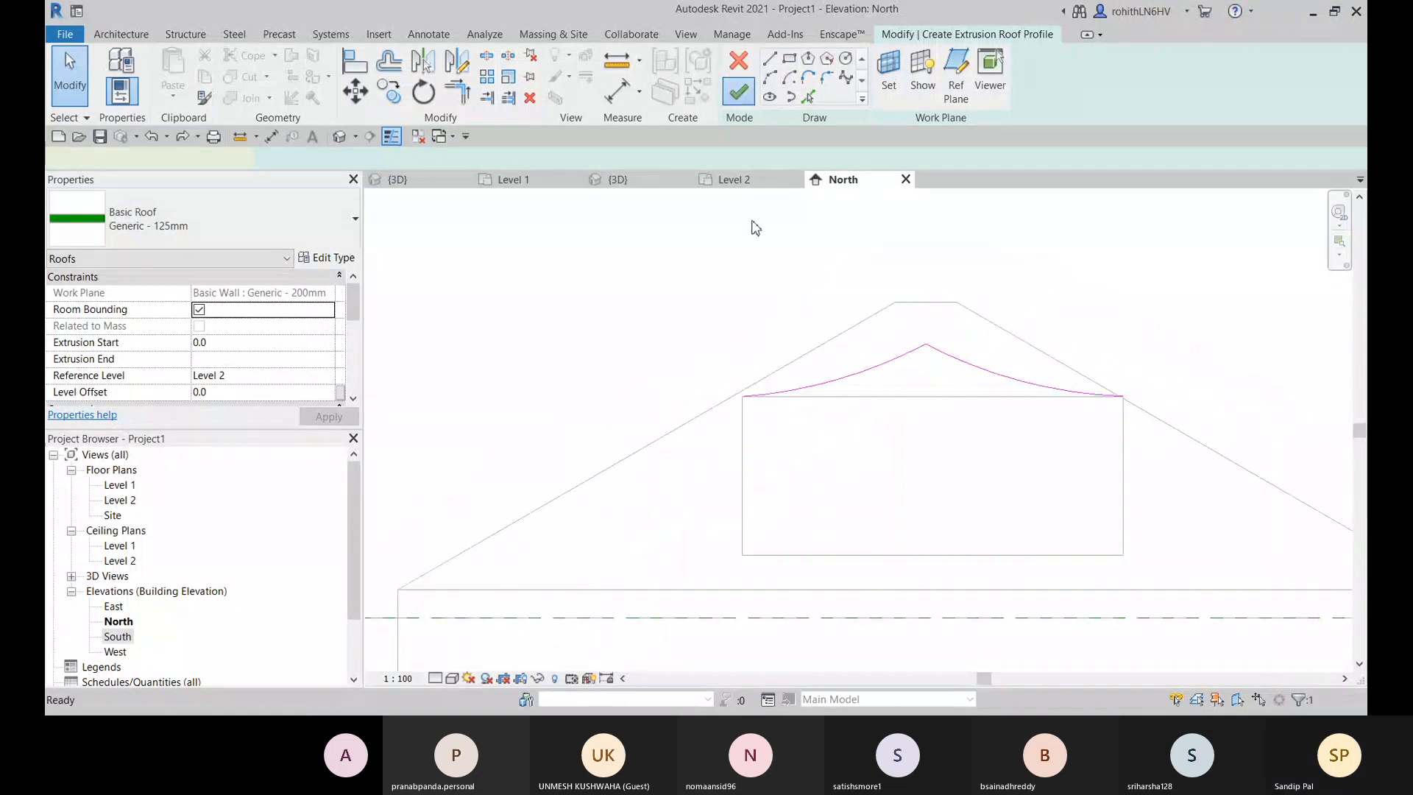
middle_click_drag(934, 493, 817, 423)
Step: Select the dormer's front wall and both side walls, and set their unconnected height to 3475 mm
left_click(818, 402)
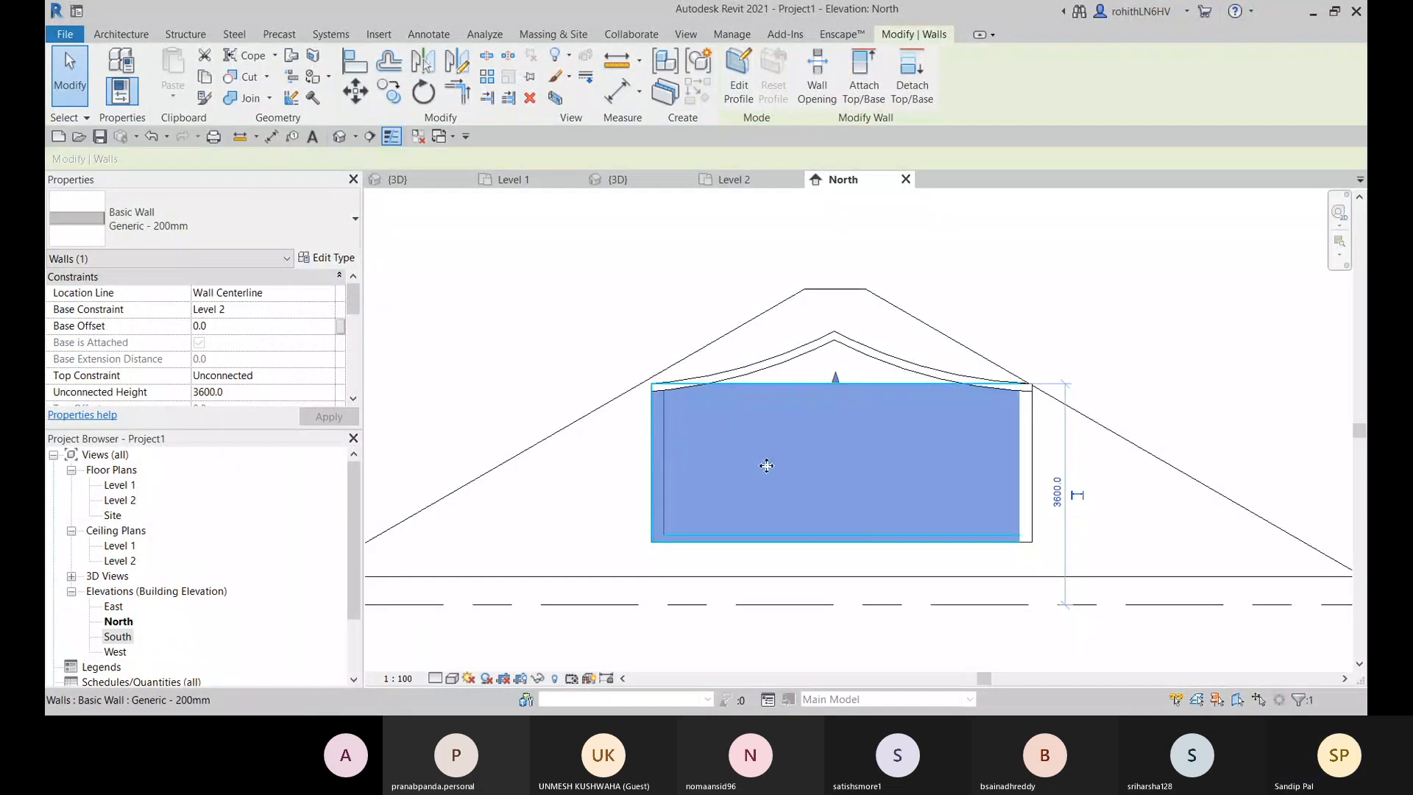
right_click(1079, 271)
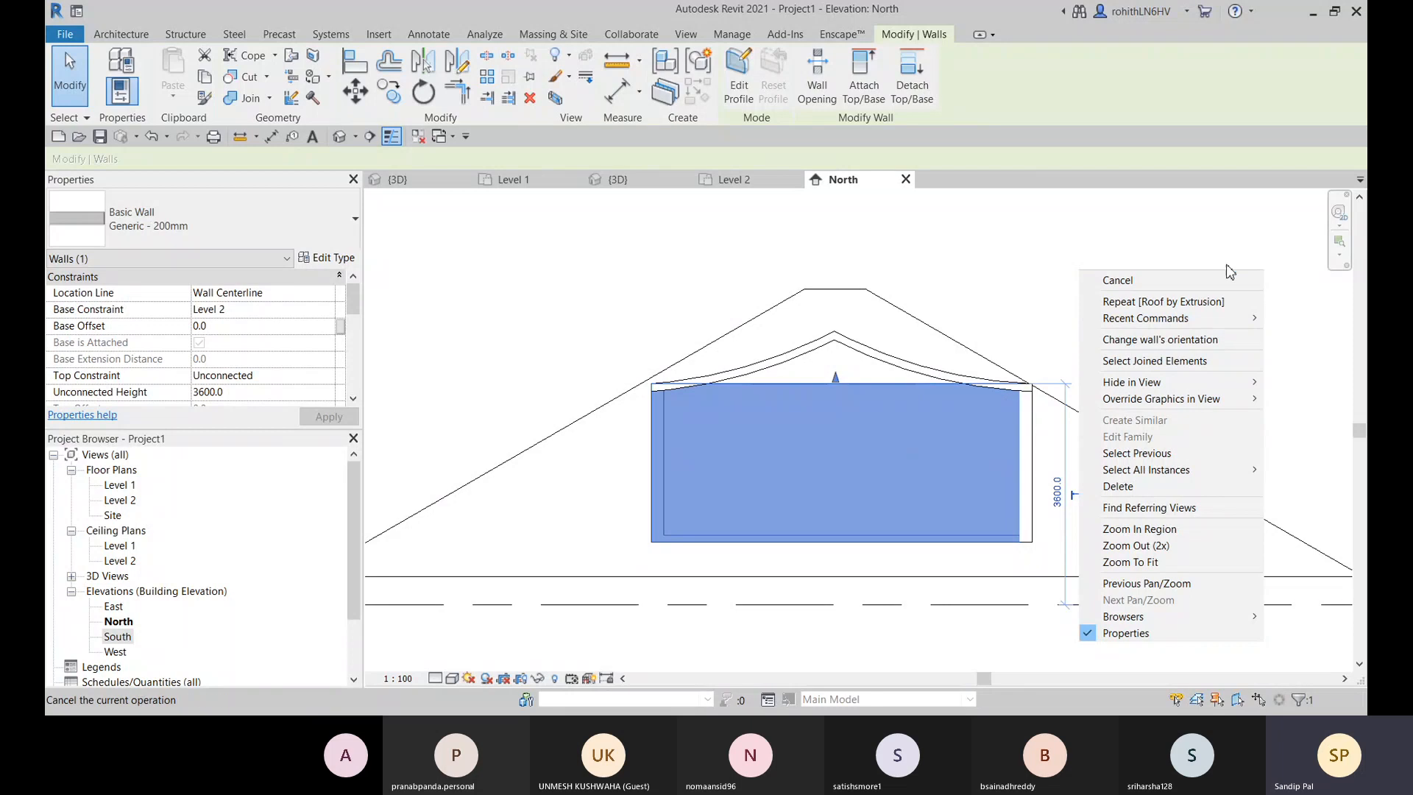
left_click(1228, 273)
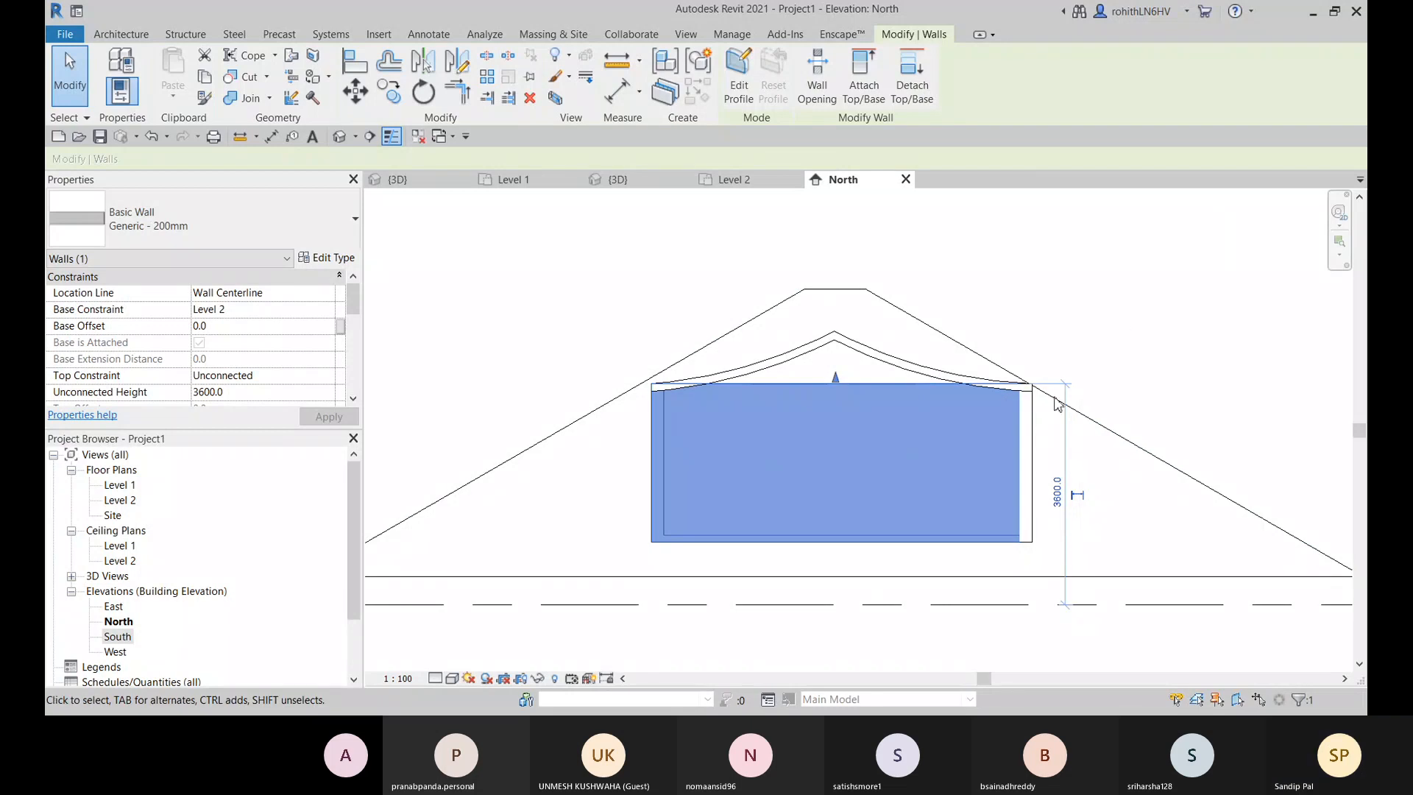
left_click(1029, 445, "ctrl")
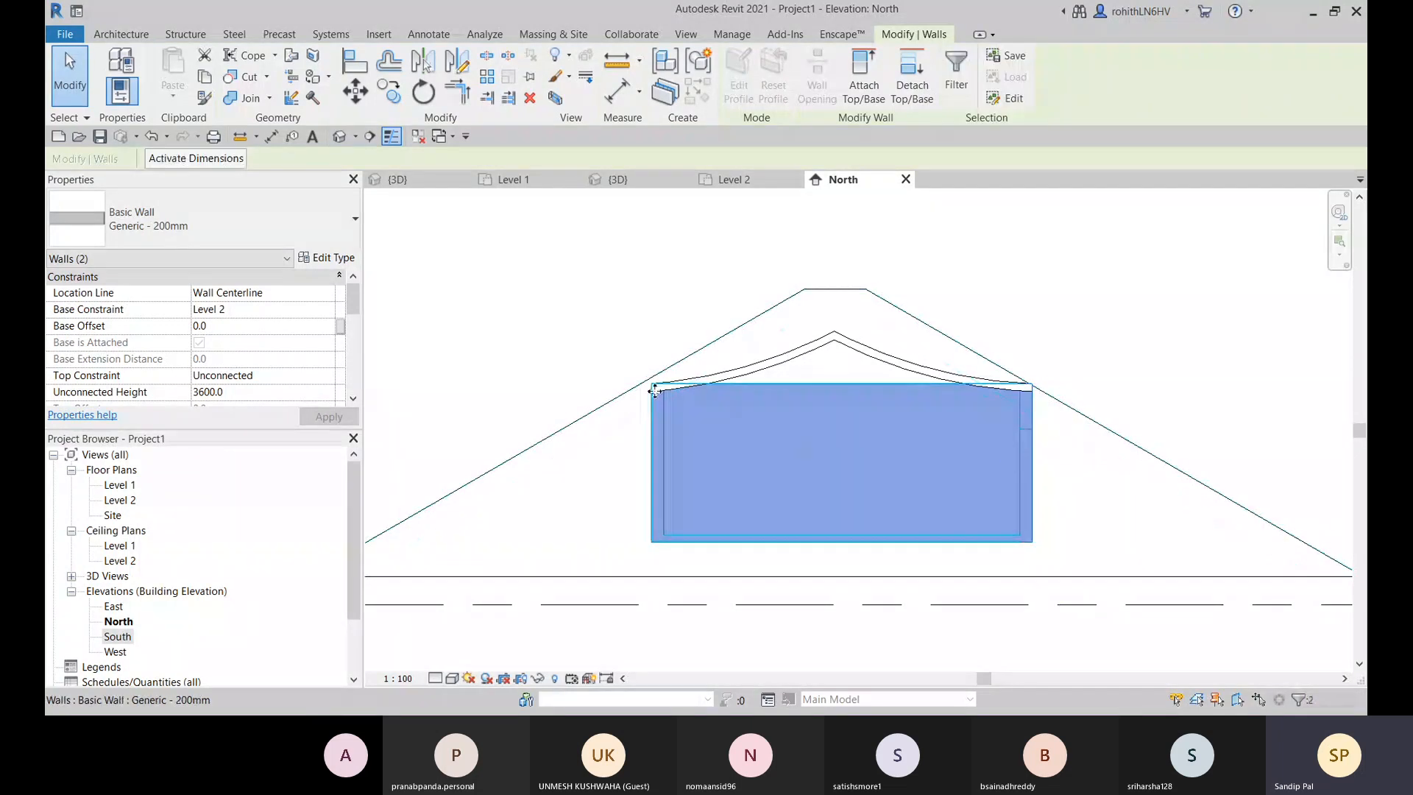
left_click(662, 184)
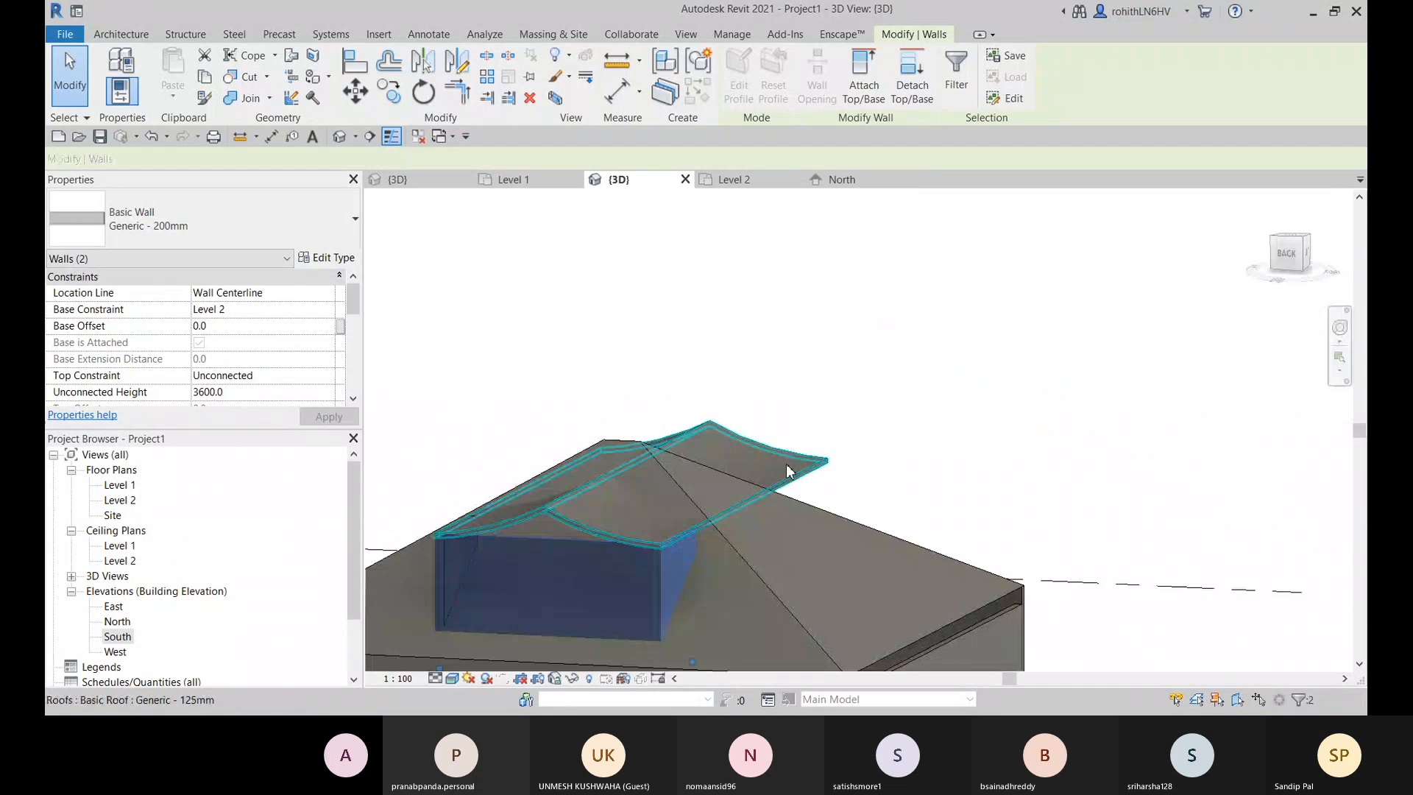
scroll(576, 610, "up", 5)
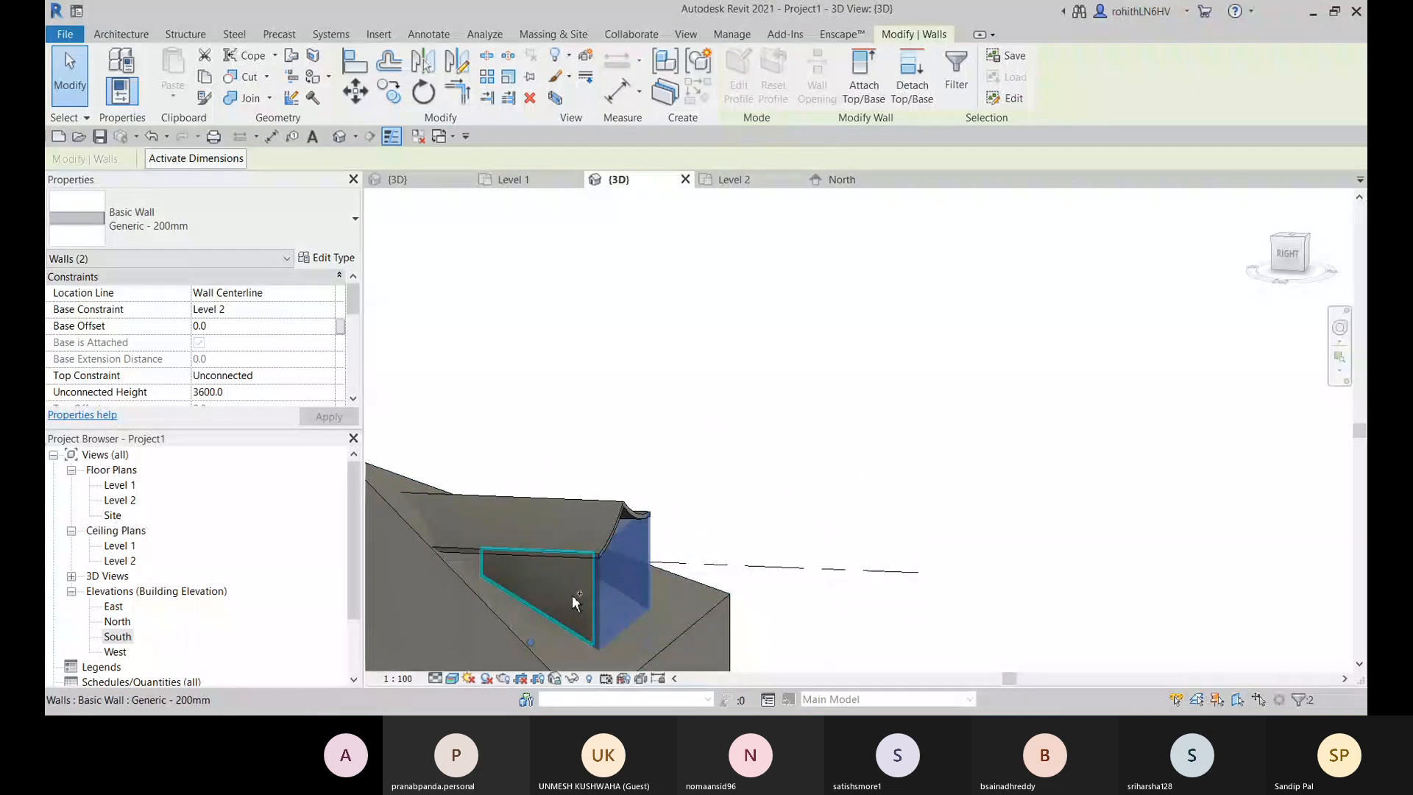
left_click(571, 595, "ctrl")
middle_click_drag(572, 594, 842, 501, "shift")
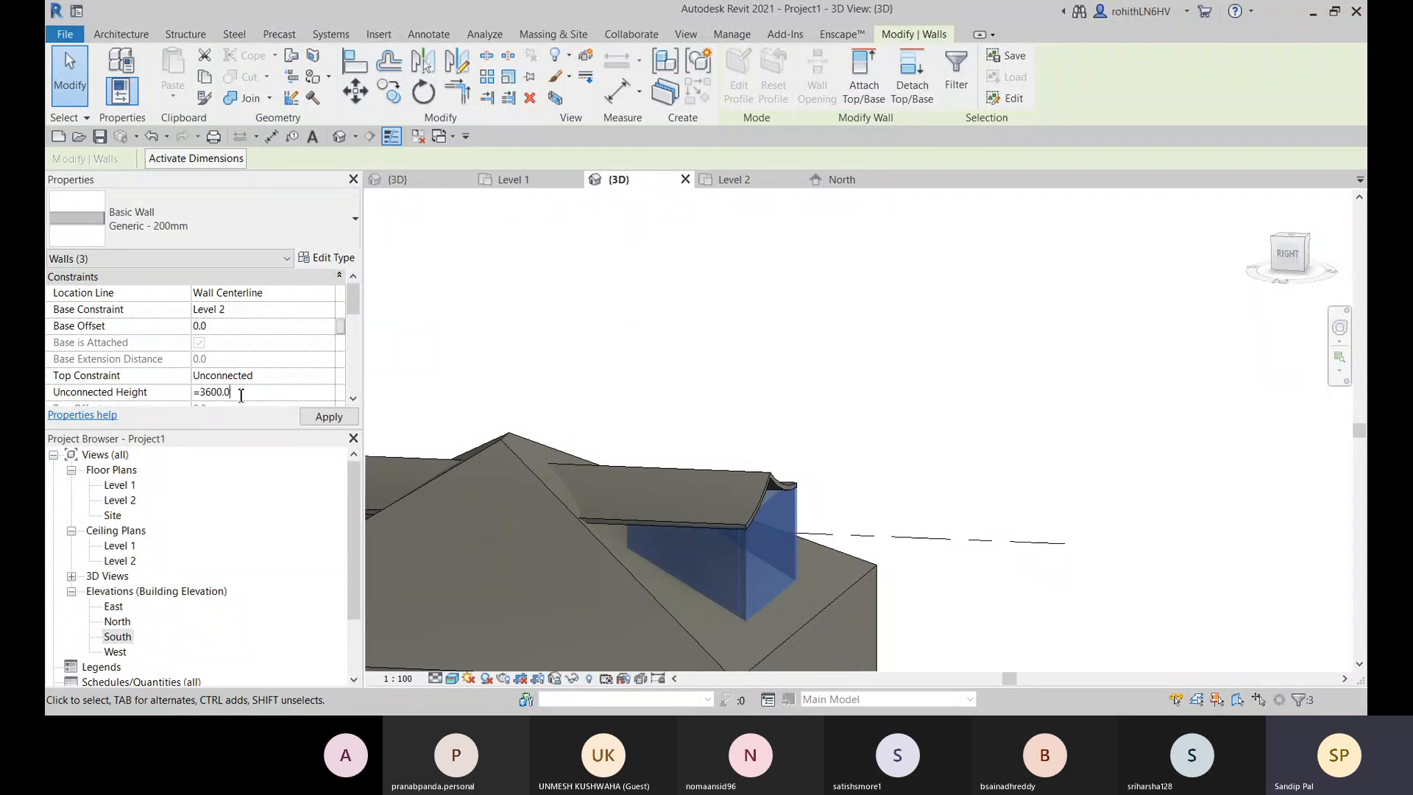
left_click(819, 331)
Step: Shorten the dormer roof from its far end so it stops slightly beyond the inner ends of the side walls
middle_click_drag(689, 562, 962, 486)
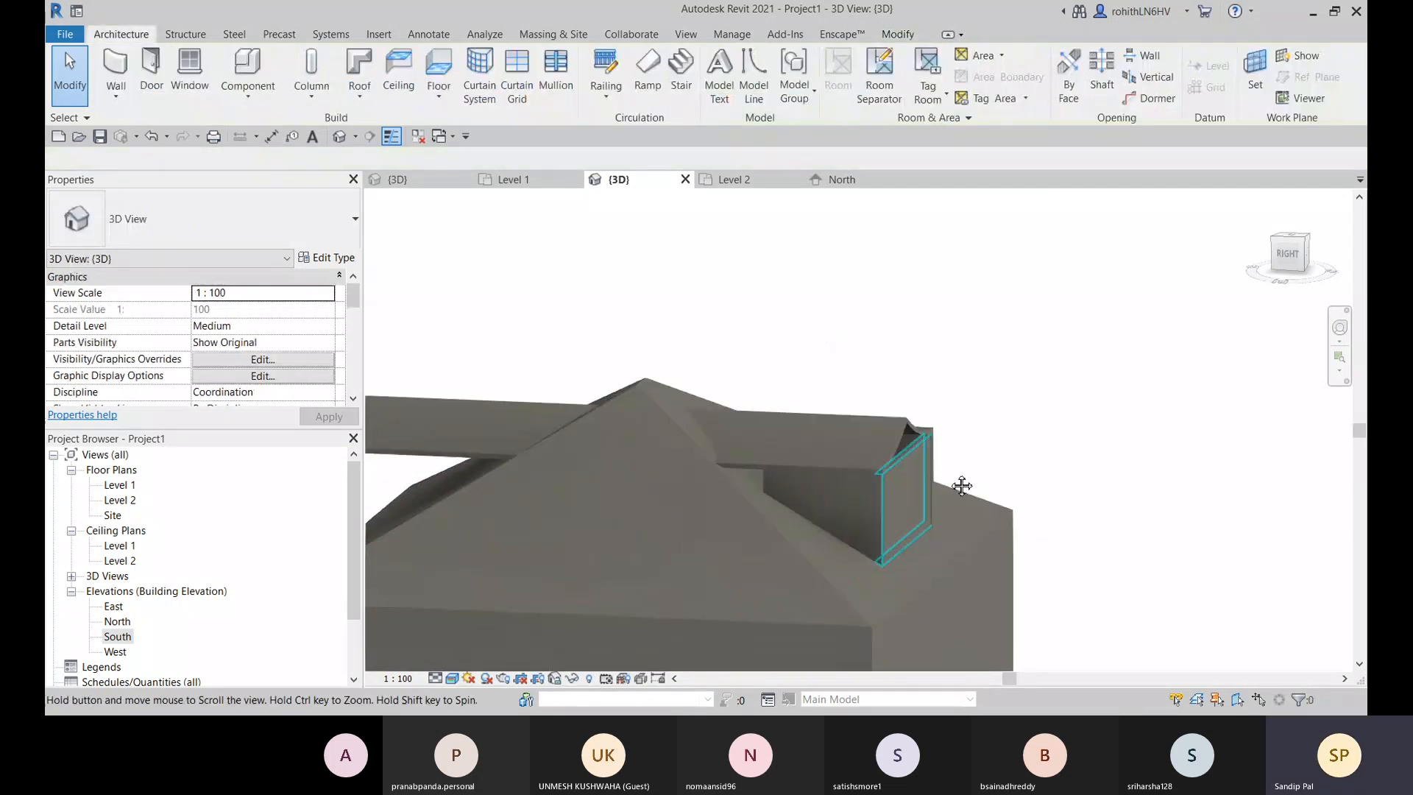
scroll(962, 486, "down", 3)
left_click(519, 407)
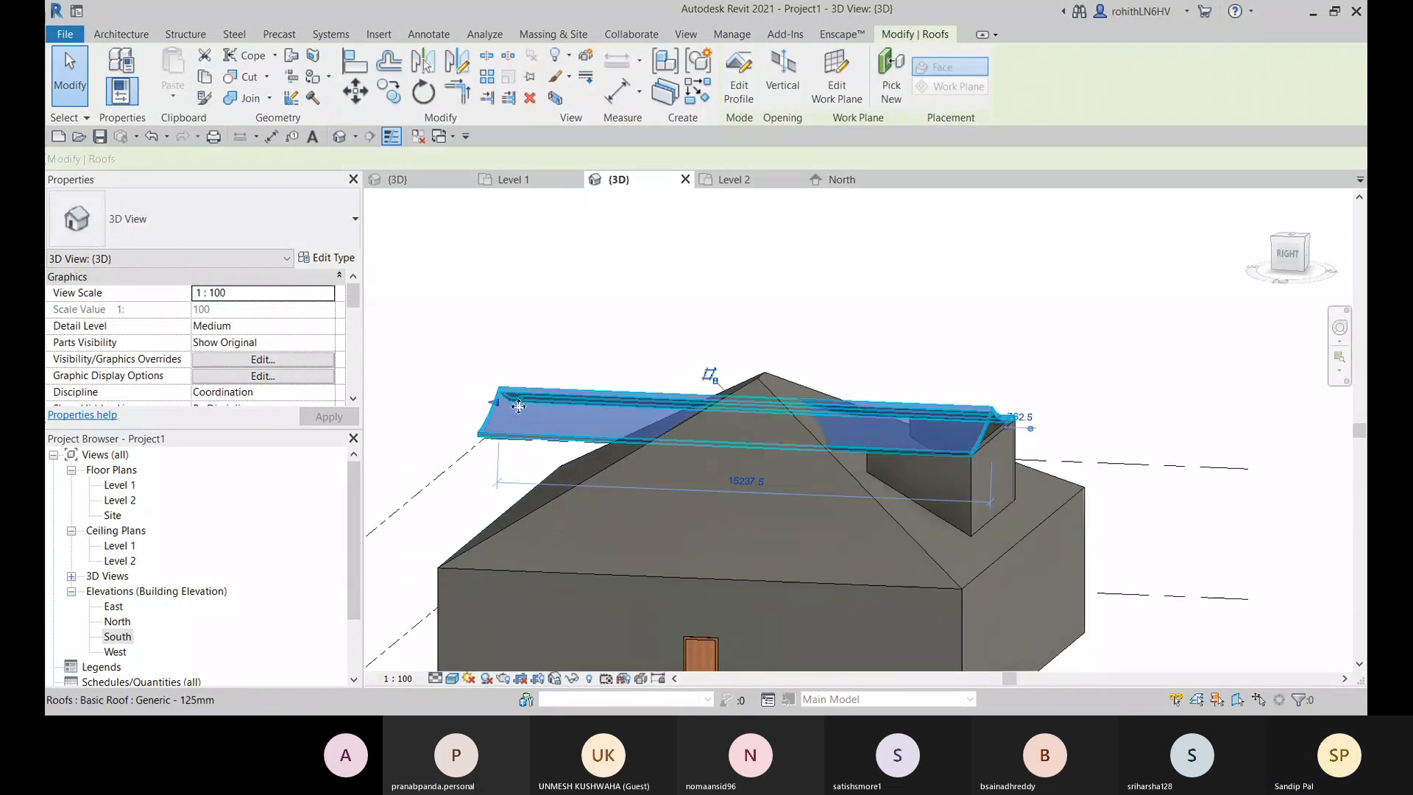
left_click_drag(519, 407, 884, 451)
left_click(854, 287)
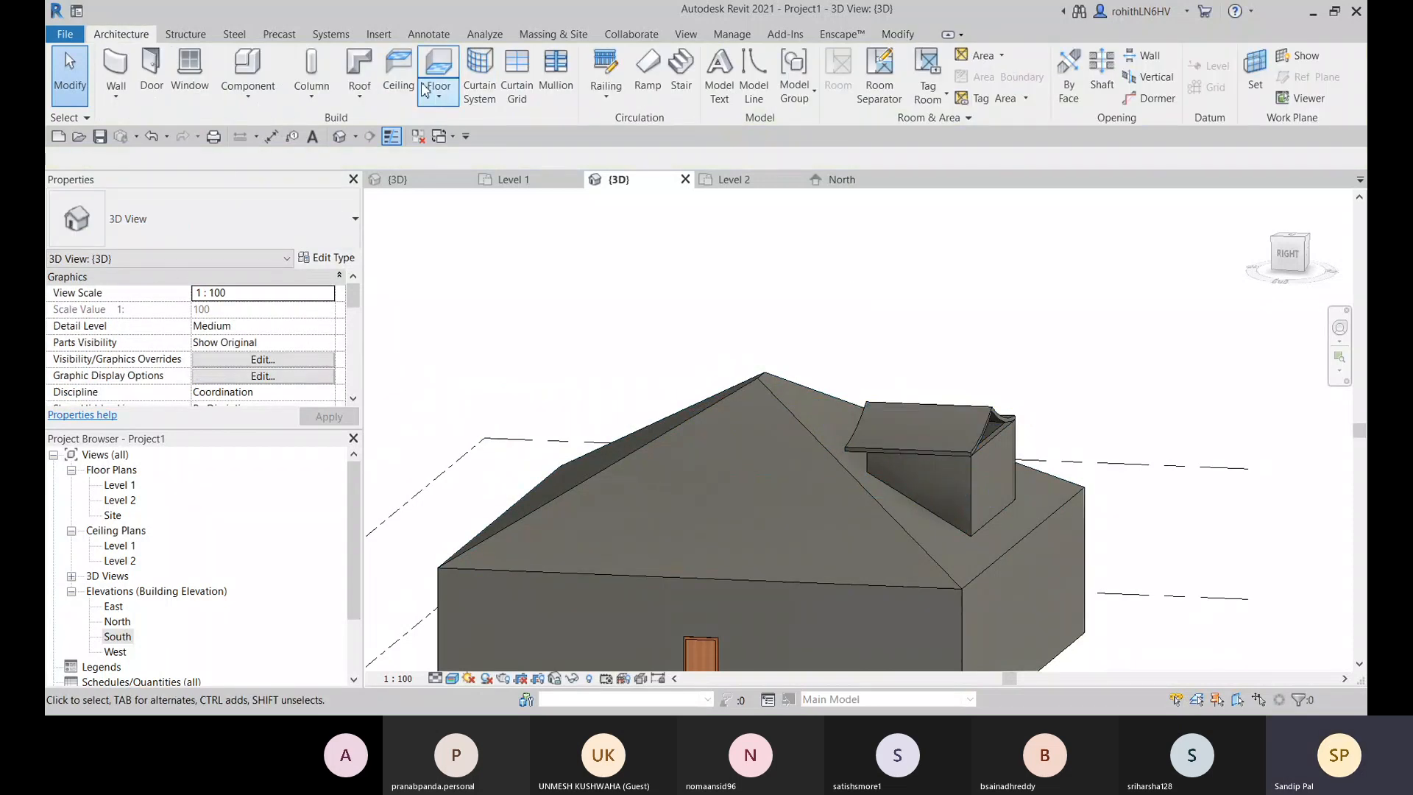
Step: Join the curved inner edge of the dormer roof to the sloping face of the hipped roof with Join/Unjoin Roof
left_click(902, 37)
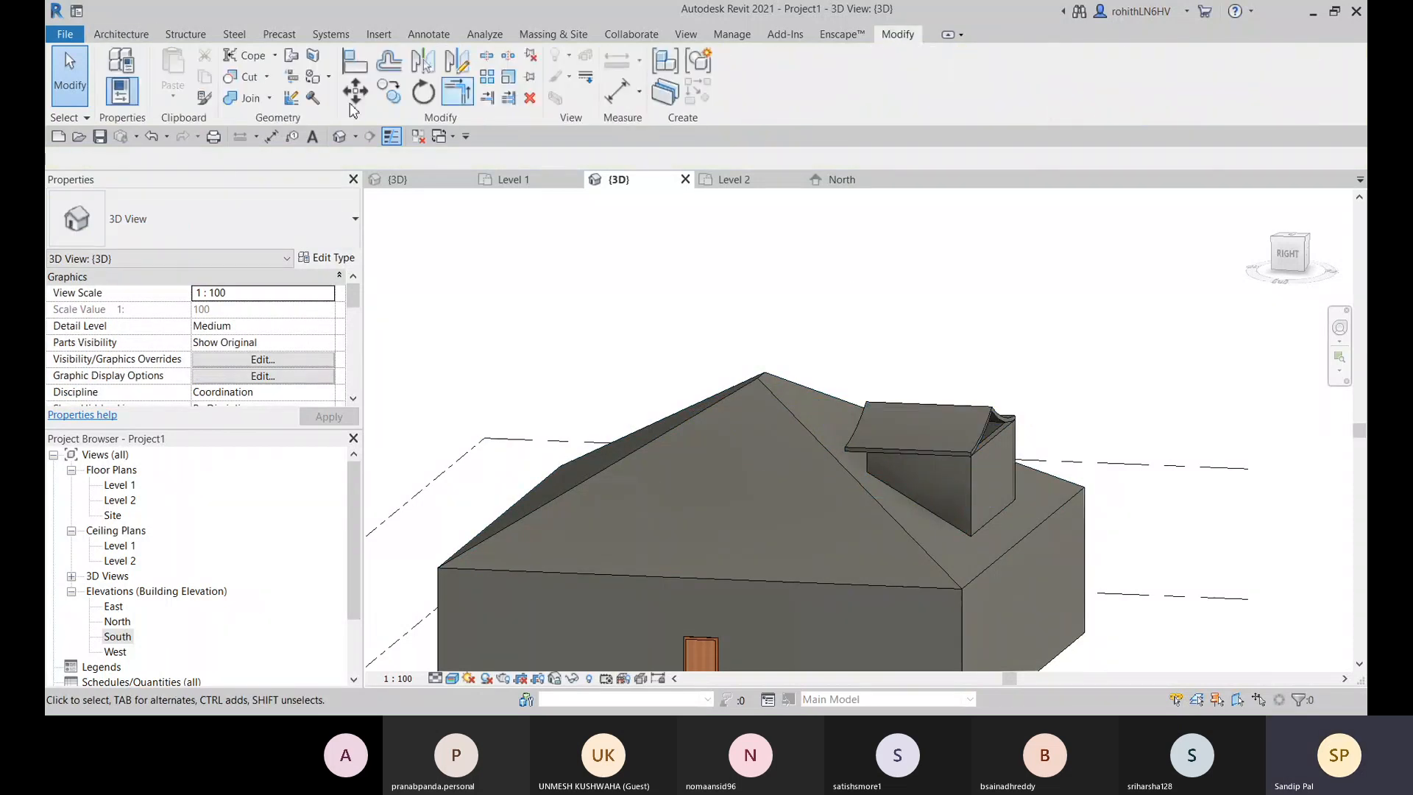
left_click(292, 58)
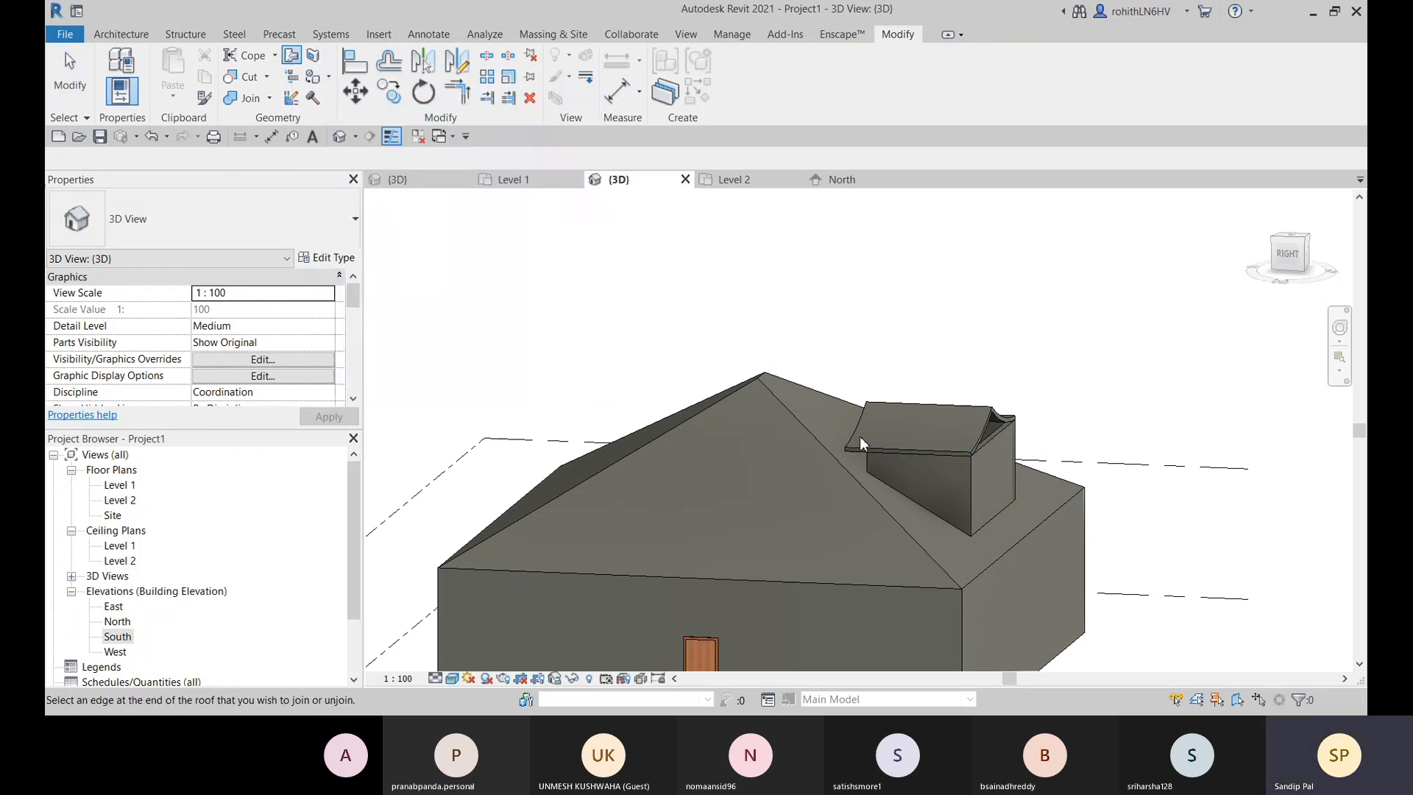
middle_click_drag(854, 440, 894, 442, "shift")
scroll(874, 452, "up", 2)
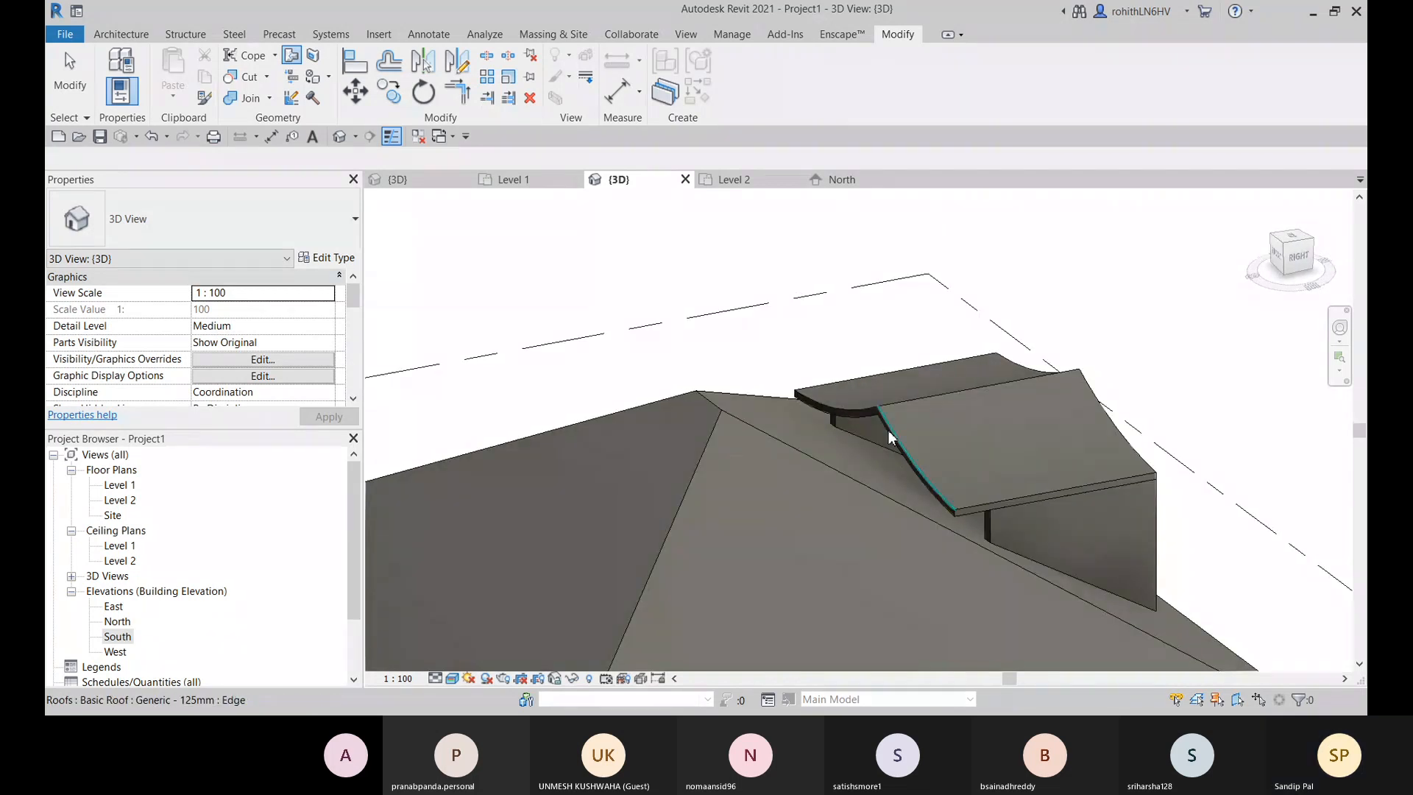
scroll(889, 437, "up", 2)
scroll(889, 437, "up", 1)
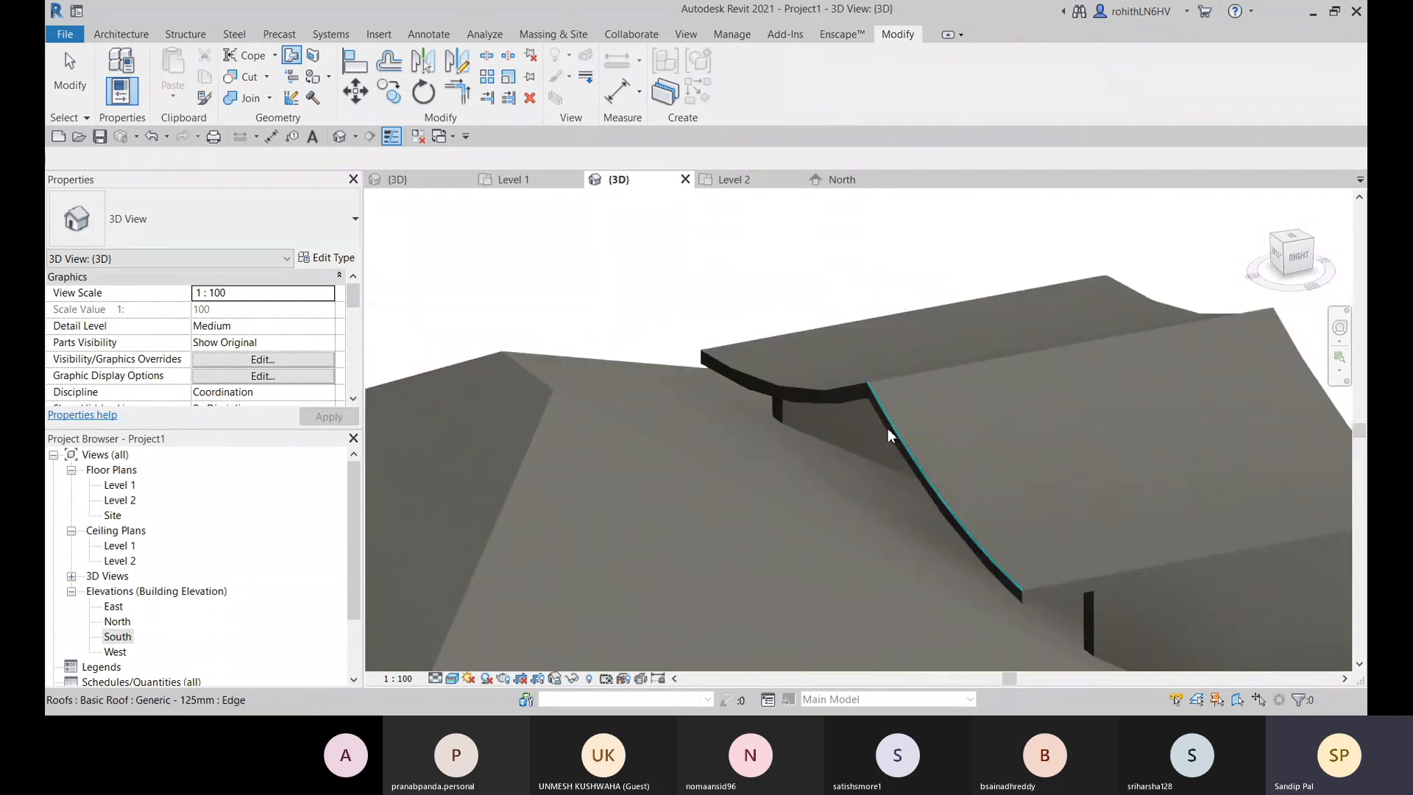
left_click(881, 428)
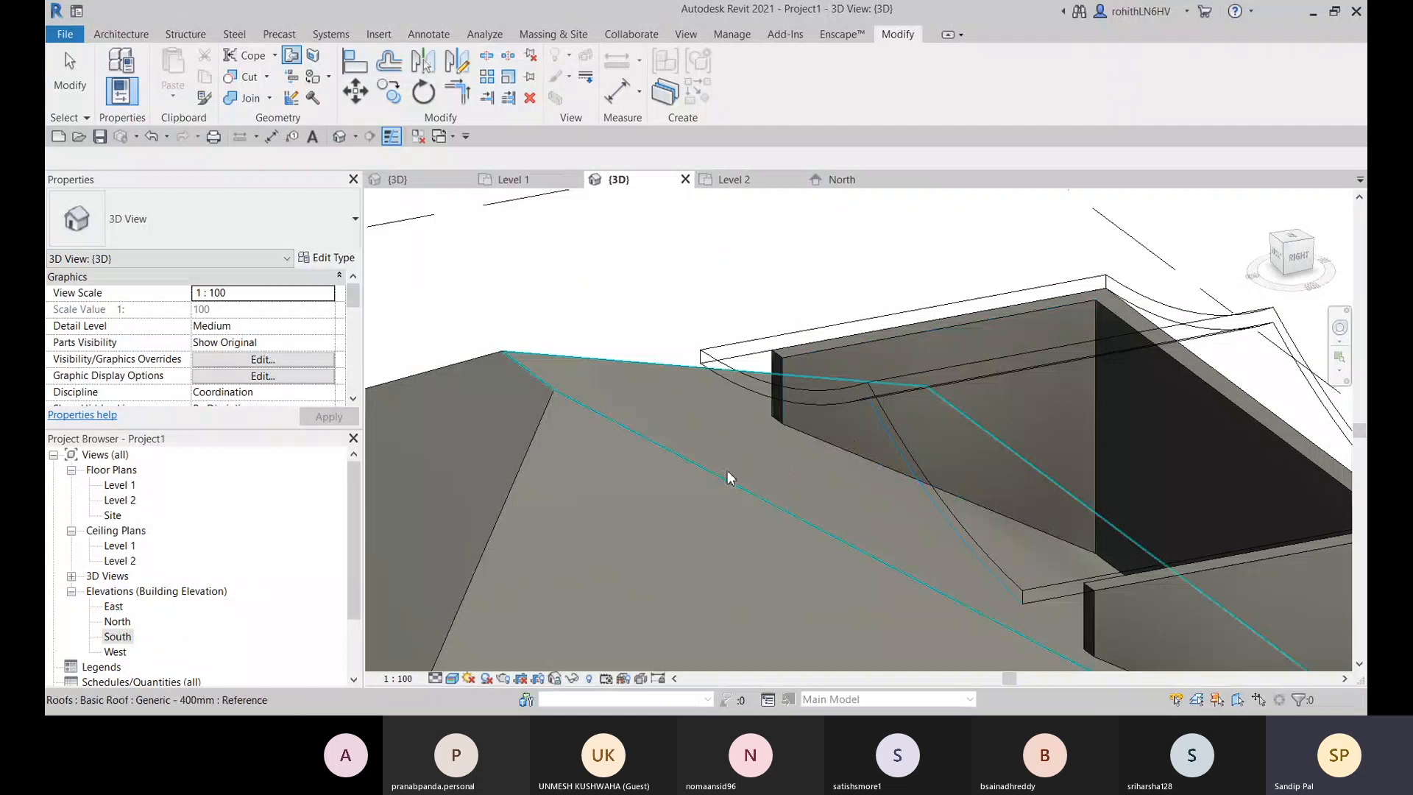
mouse_move(724, 477)
middle_mouse_down("shift")
mouse_move(594, 439)
mouse_move(664, 346)
mouse_move(798, 498)
mouse_move(770, 460)
mouse_move(788, 420)
mouse_move(682, 382)
mouse_move(740, 475)
middle_mouse_up("shift")
scroll(743, 435, "down", 5)
scroll(740, 475, "up", 3)
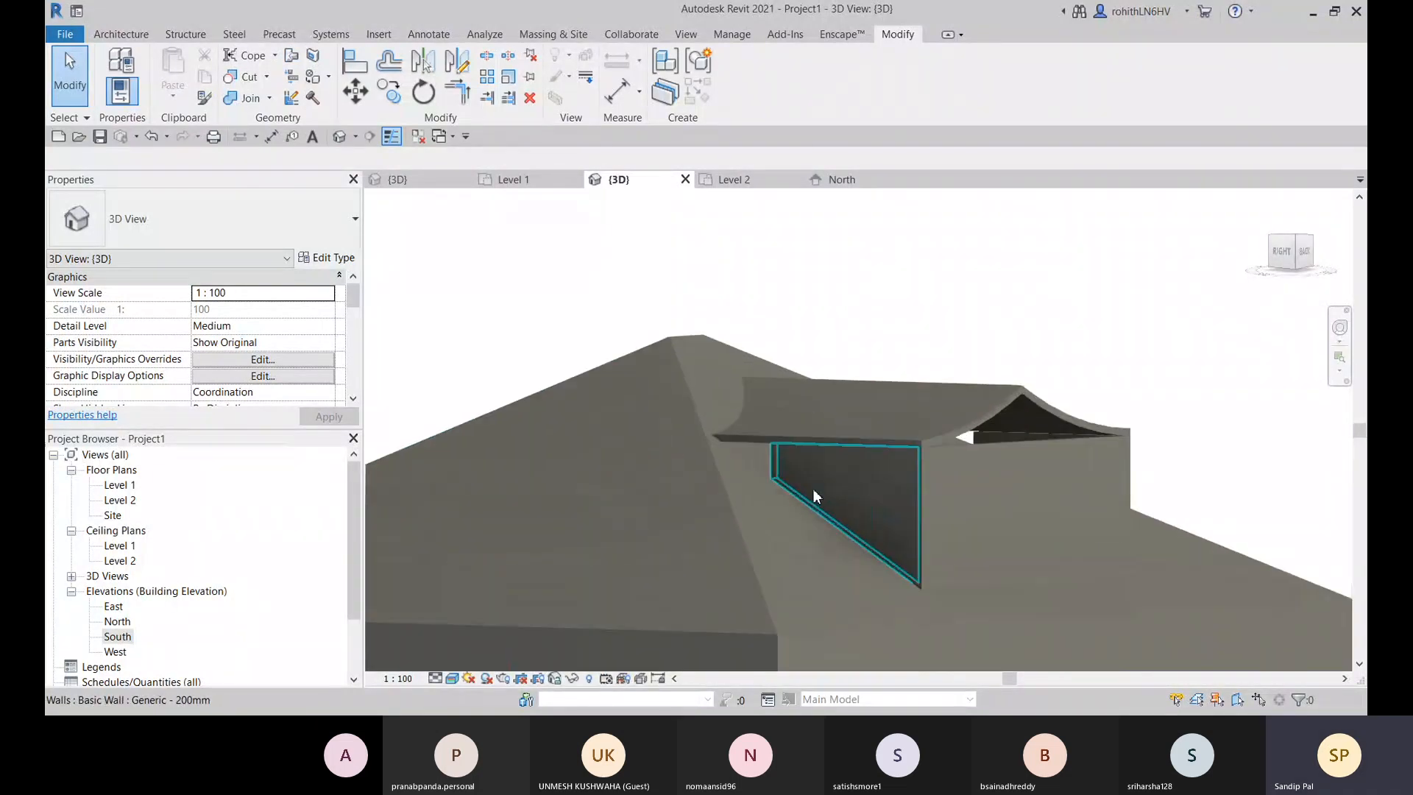
middle_click_drag(731, 465, 895, 504, "shift")
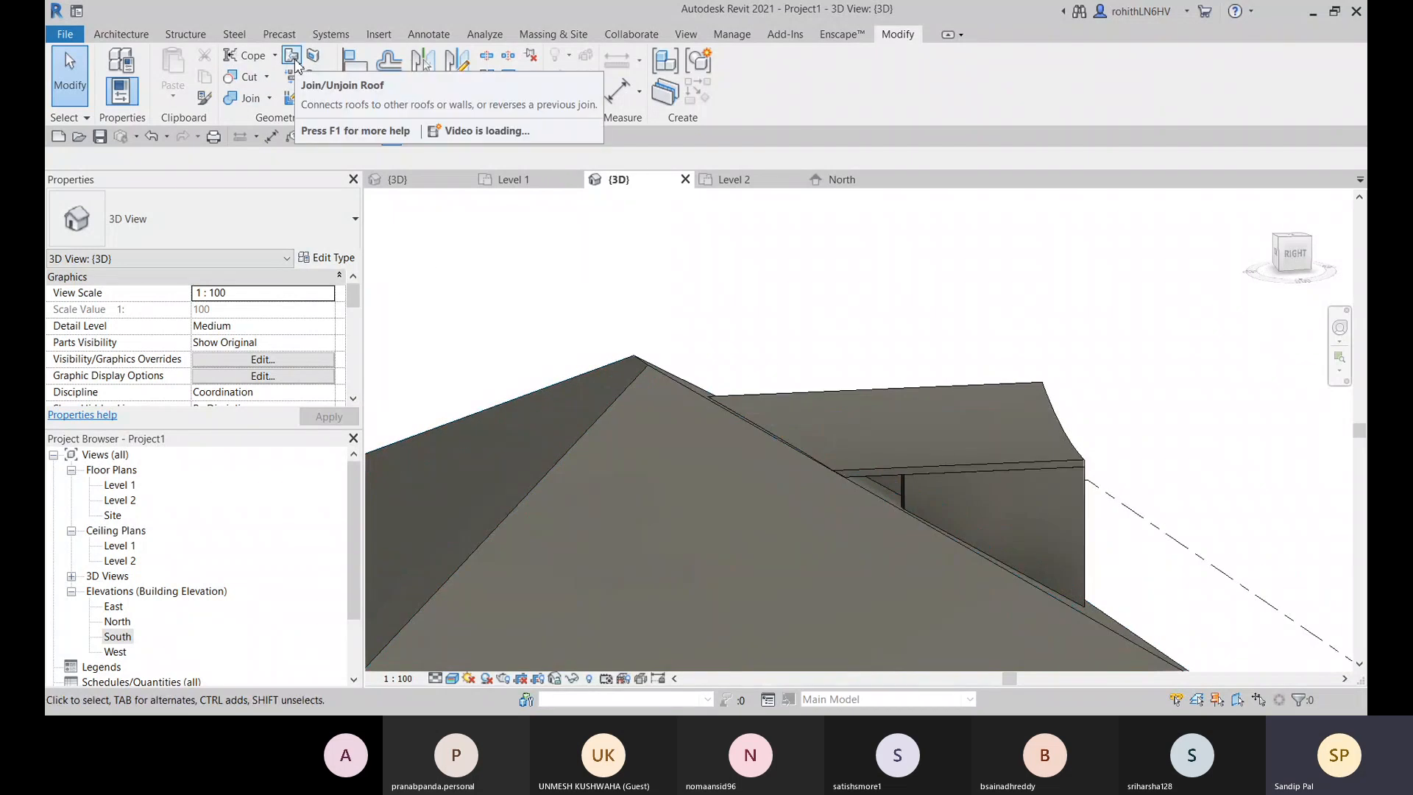
Step: Extend the inner end of the dormer side wall nearest the door into the hipped roof, to a length of about 5300 mm
scroll(913, 515, "up", 1)
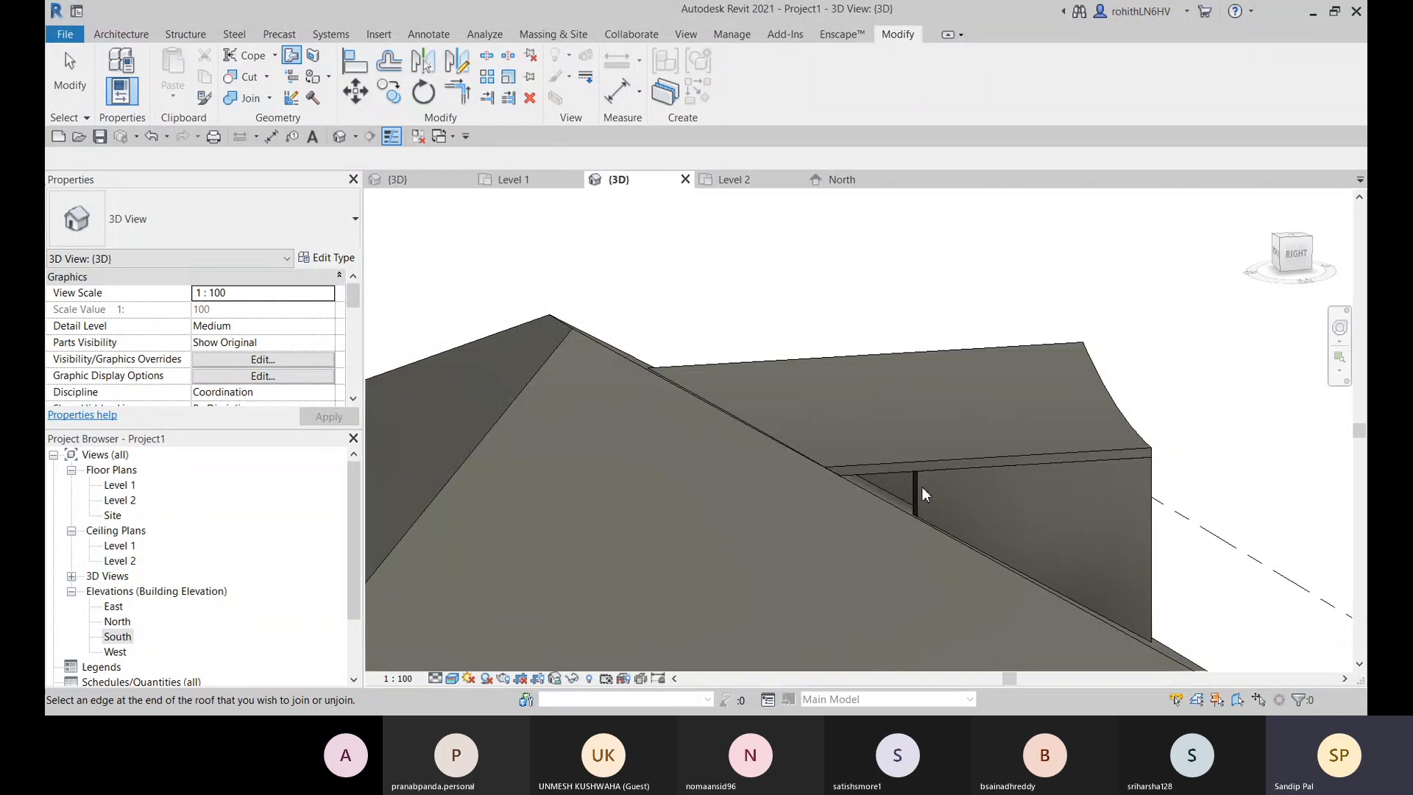
scroll(957, 512, "down", 2)
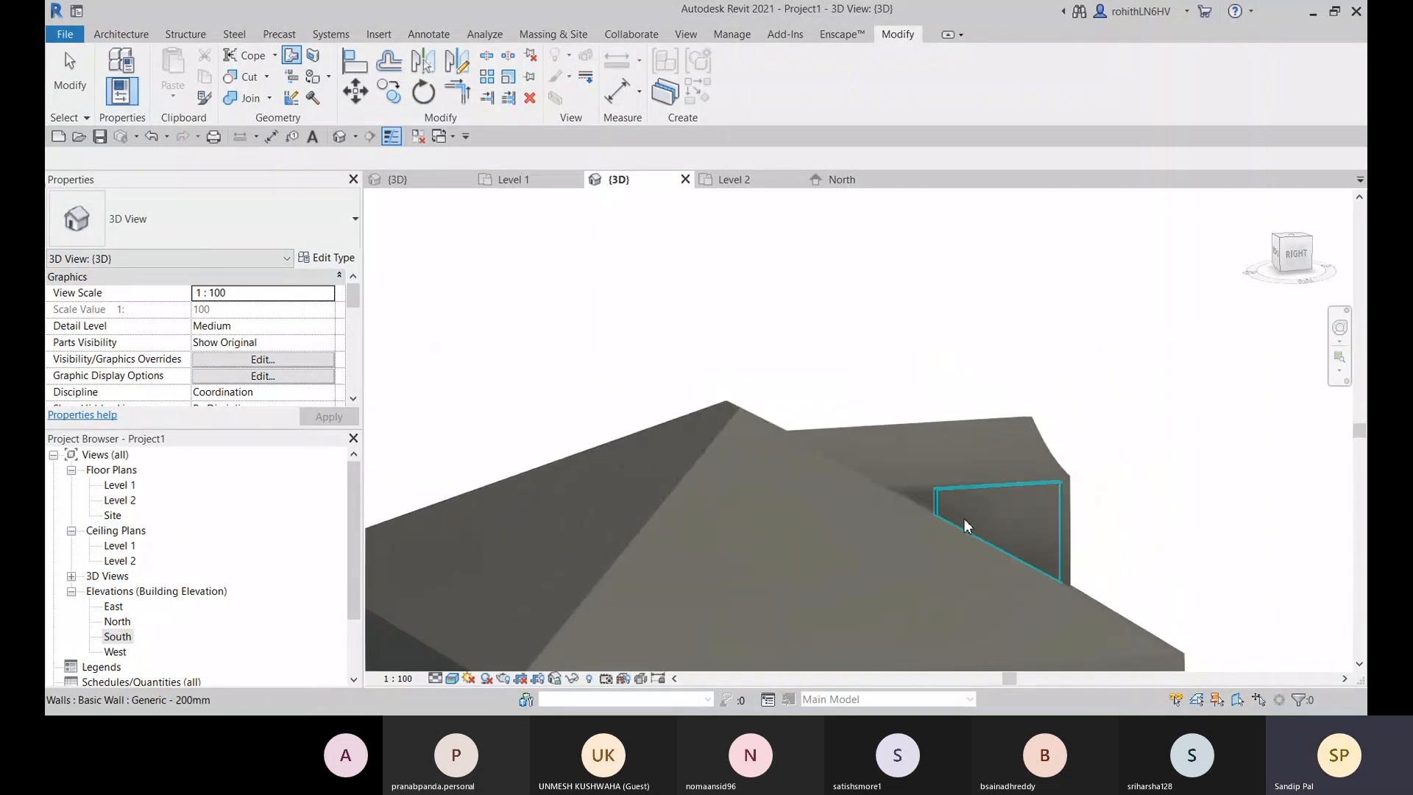
middle_click_drag(966, 526, 938, 506)
left_click(939, 511)
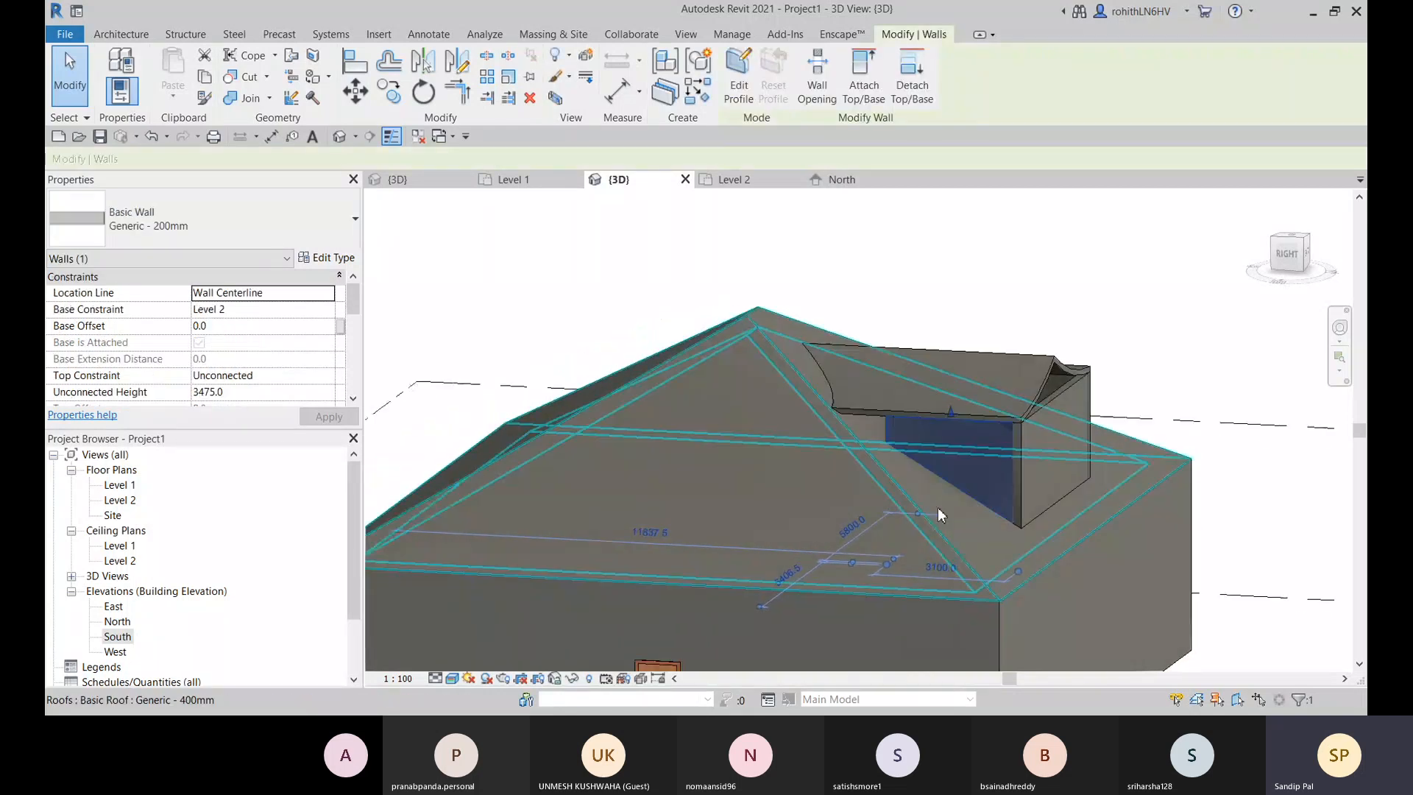
middle_click_drag(982, 553, 1018, 691, "shift")
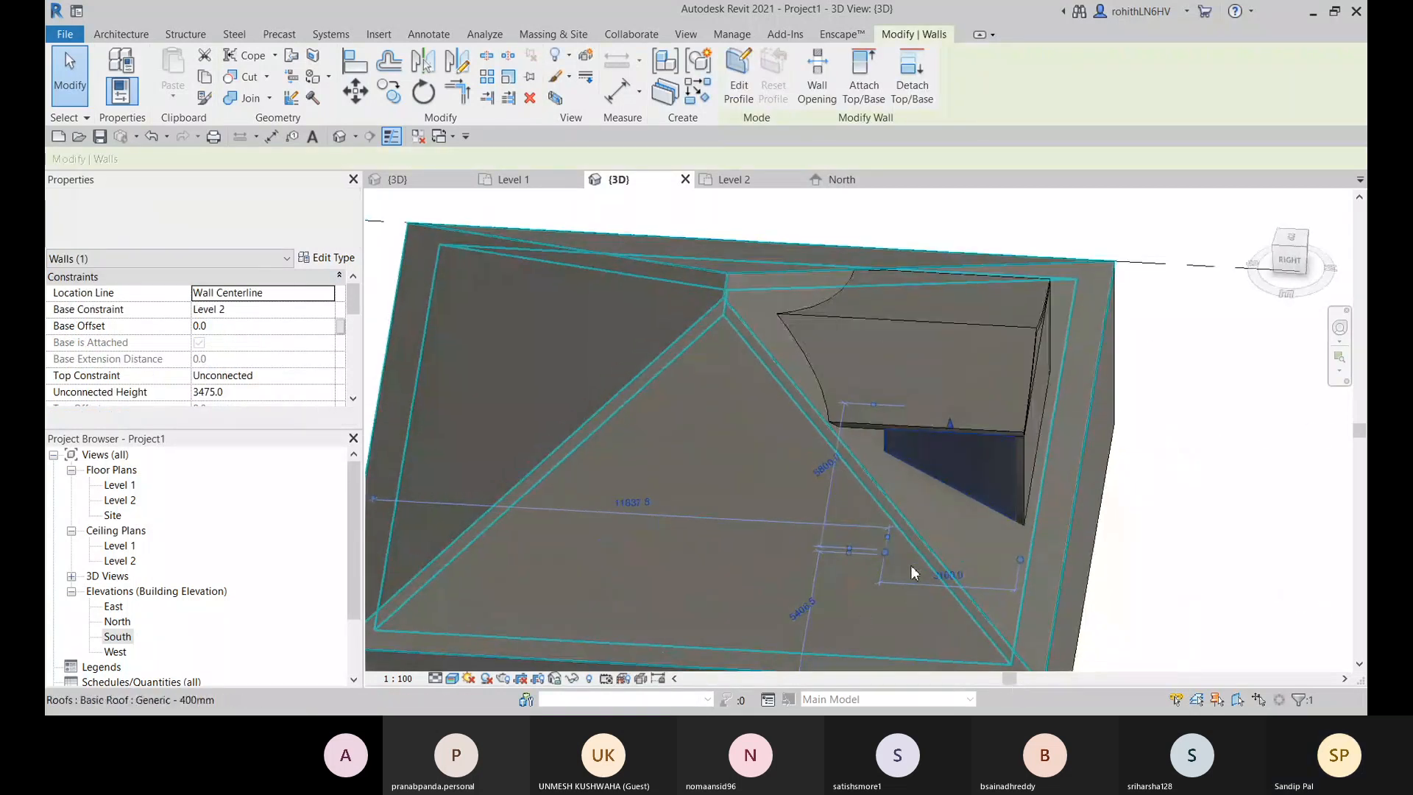
left_click_drag(885, 553, 795, 550)
scroll(847, 549, "down", 5)
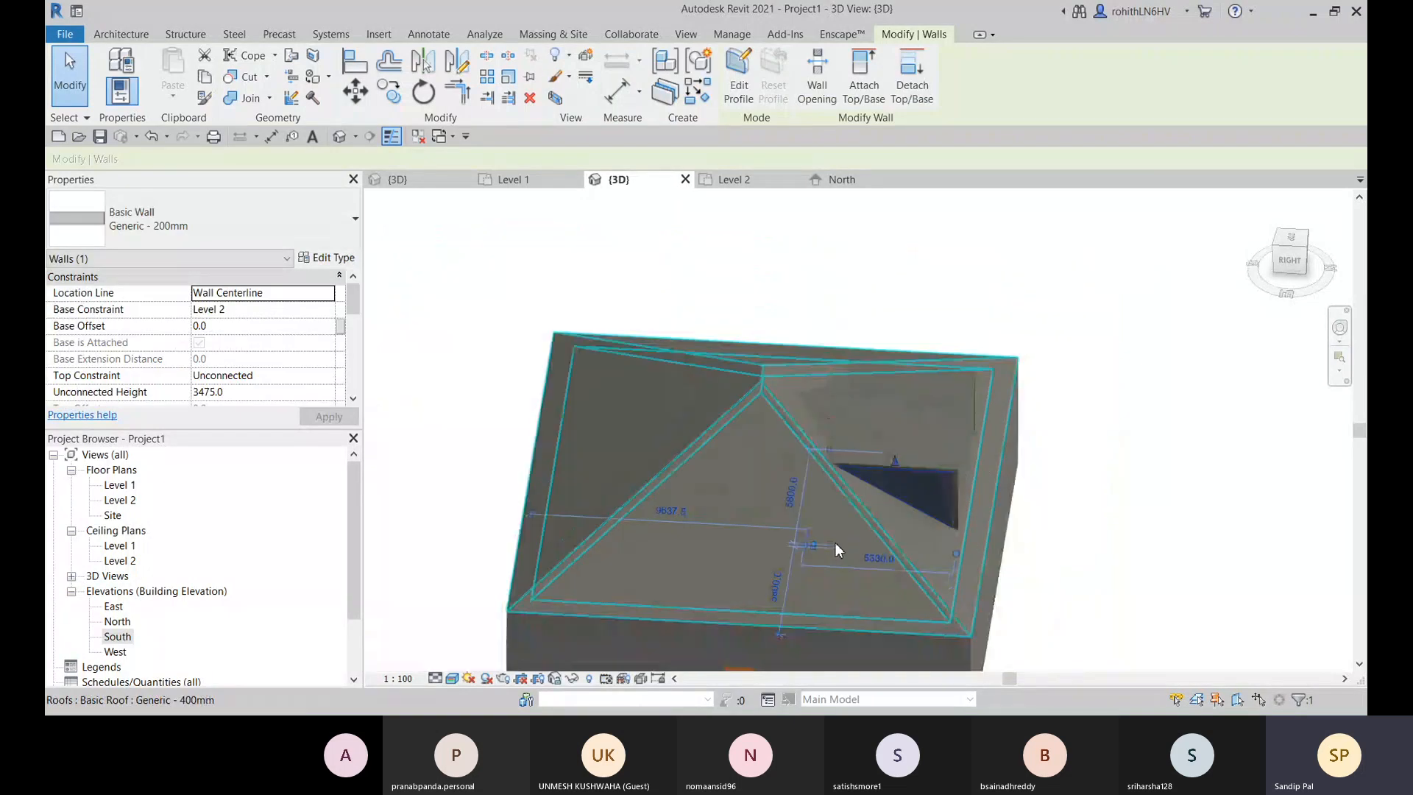
middle_click_drag(883, 559, 850, 547, "shift")
key("Escape")
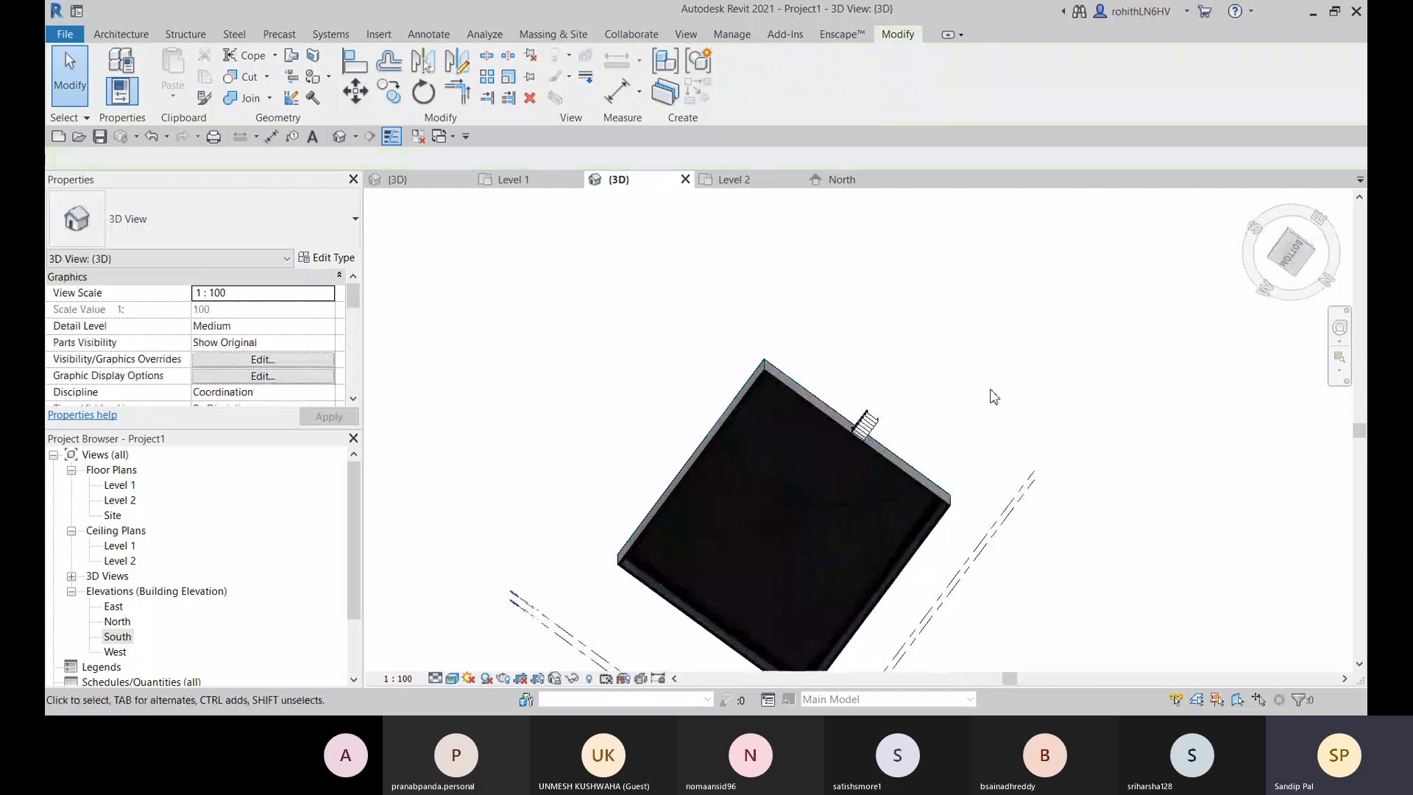
Step: Examine the extended side wall from beneath the house and the dormer from both sides
scroll(854, 537, "up", 4)
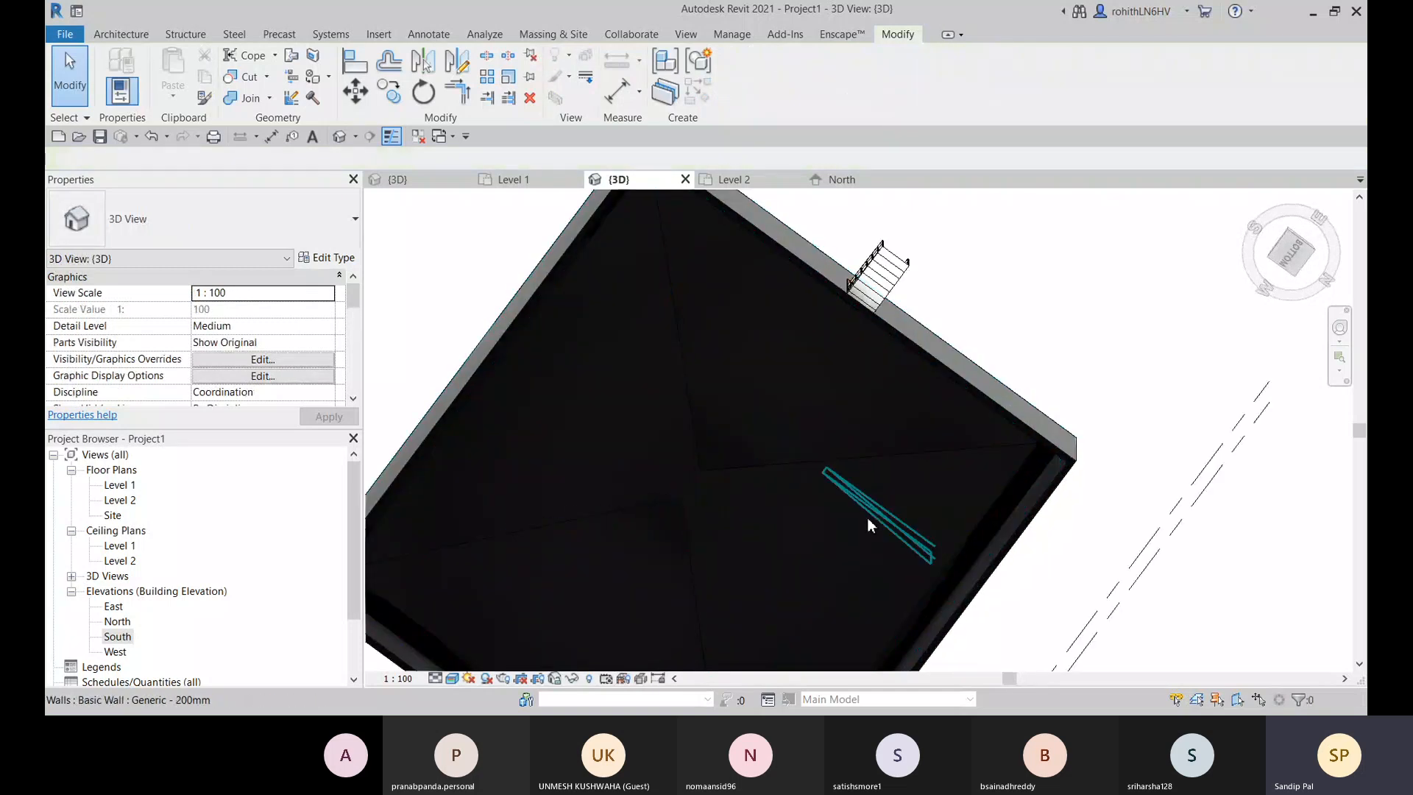
scroll(871, 516, "down", 3)
middle_click_drag(884, 521, 949, 582, "shift")
scroll(882, 502, "up", 6)
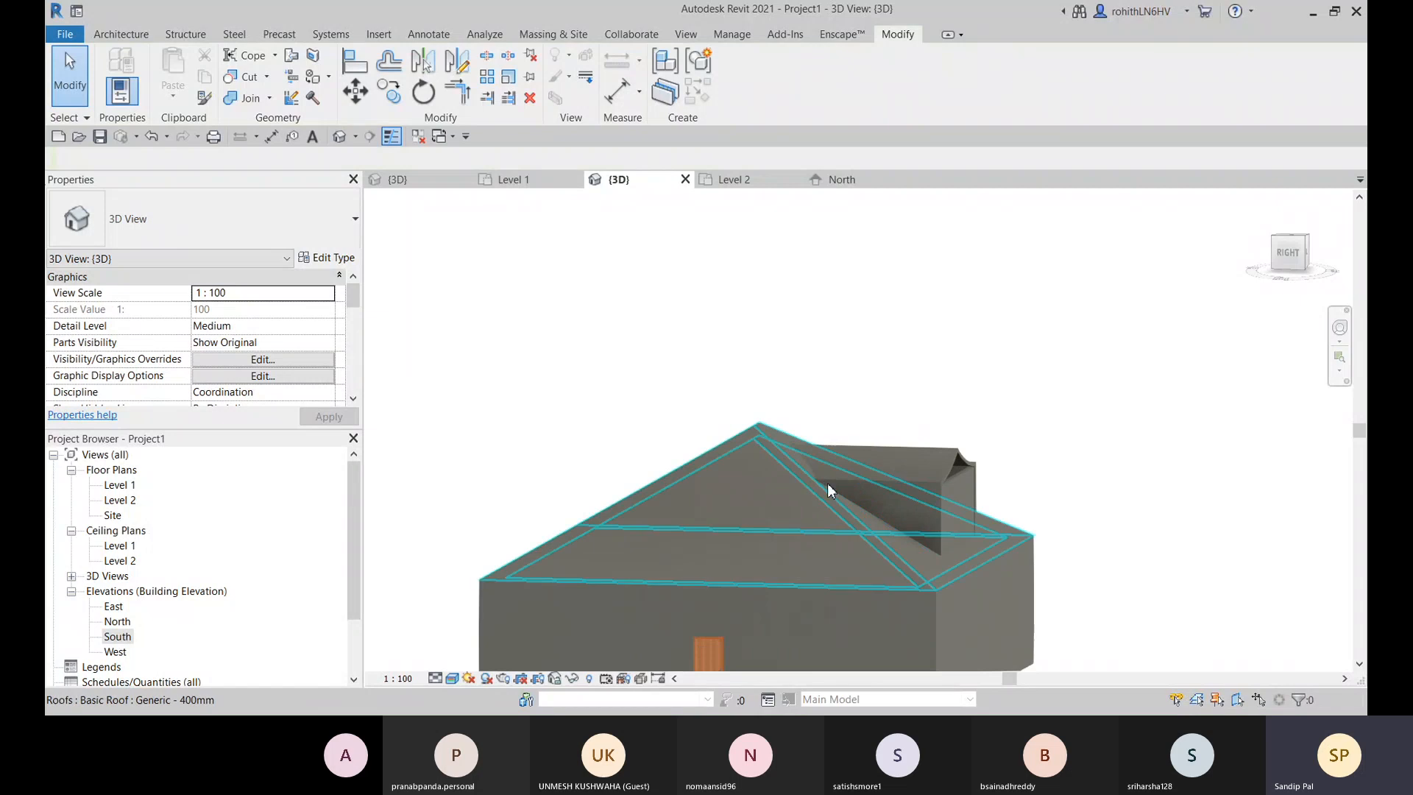
scroll(827, 487, "down", 5)
middle_click_drag(833, 498, 877, 624, "shift")
scroll(910, 499, "up", 5)
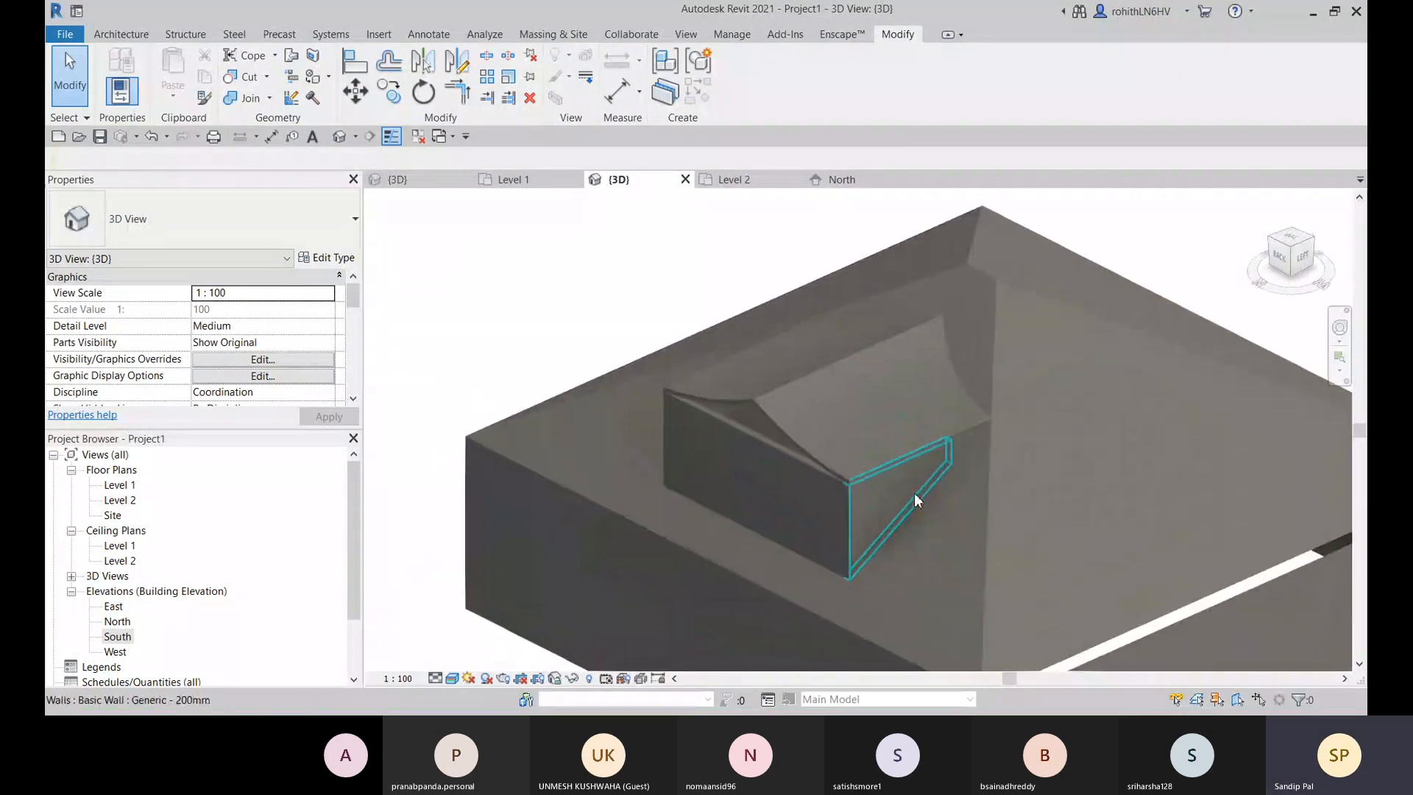
Step: Extend the inner end of the opposite dormer side wall into the hipped roof, to a length of about 4800 mm
left_click(908, 492)
middle_click_drag(908, 492, 799, 410, "shift")
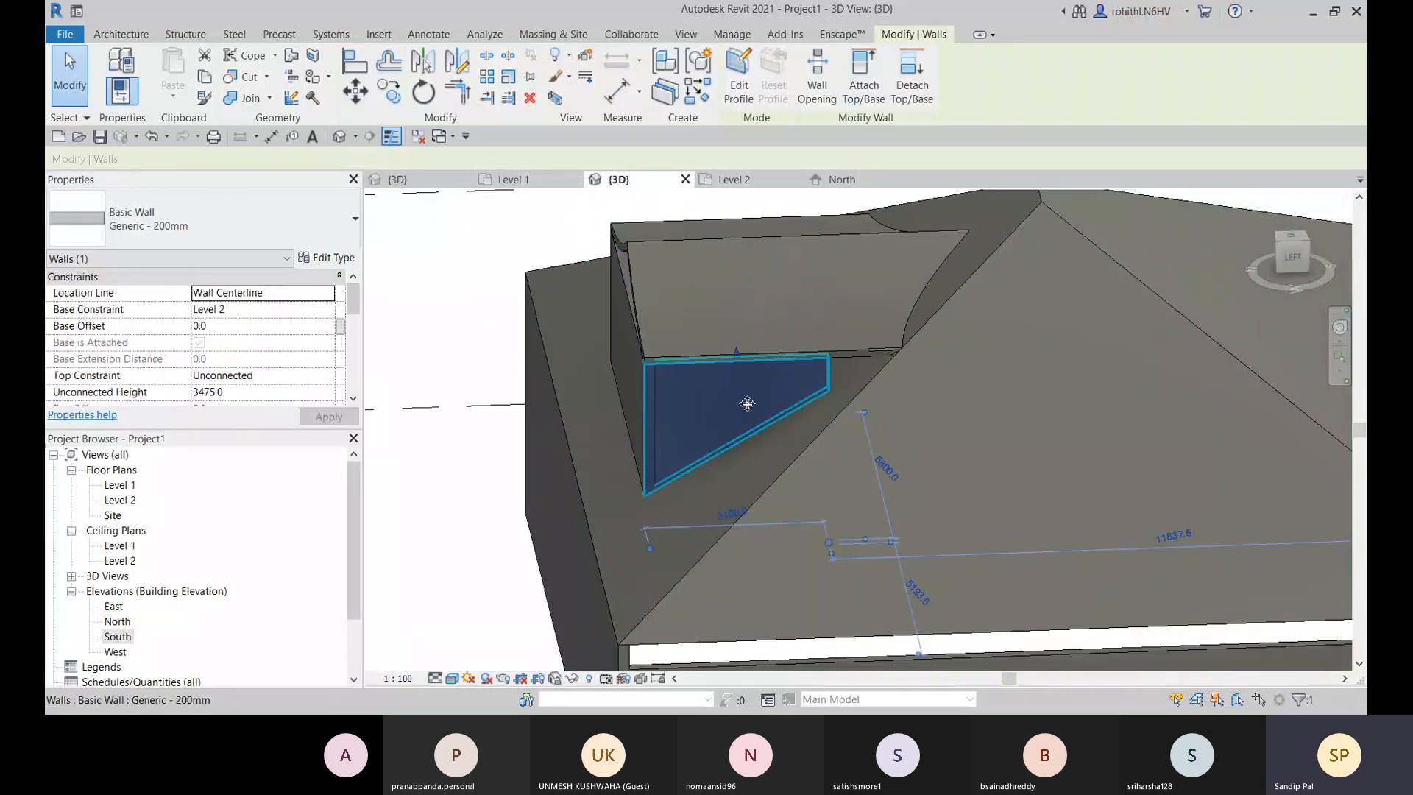
middle_click_drag(823, 465, 833, 559, "shift")
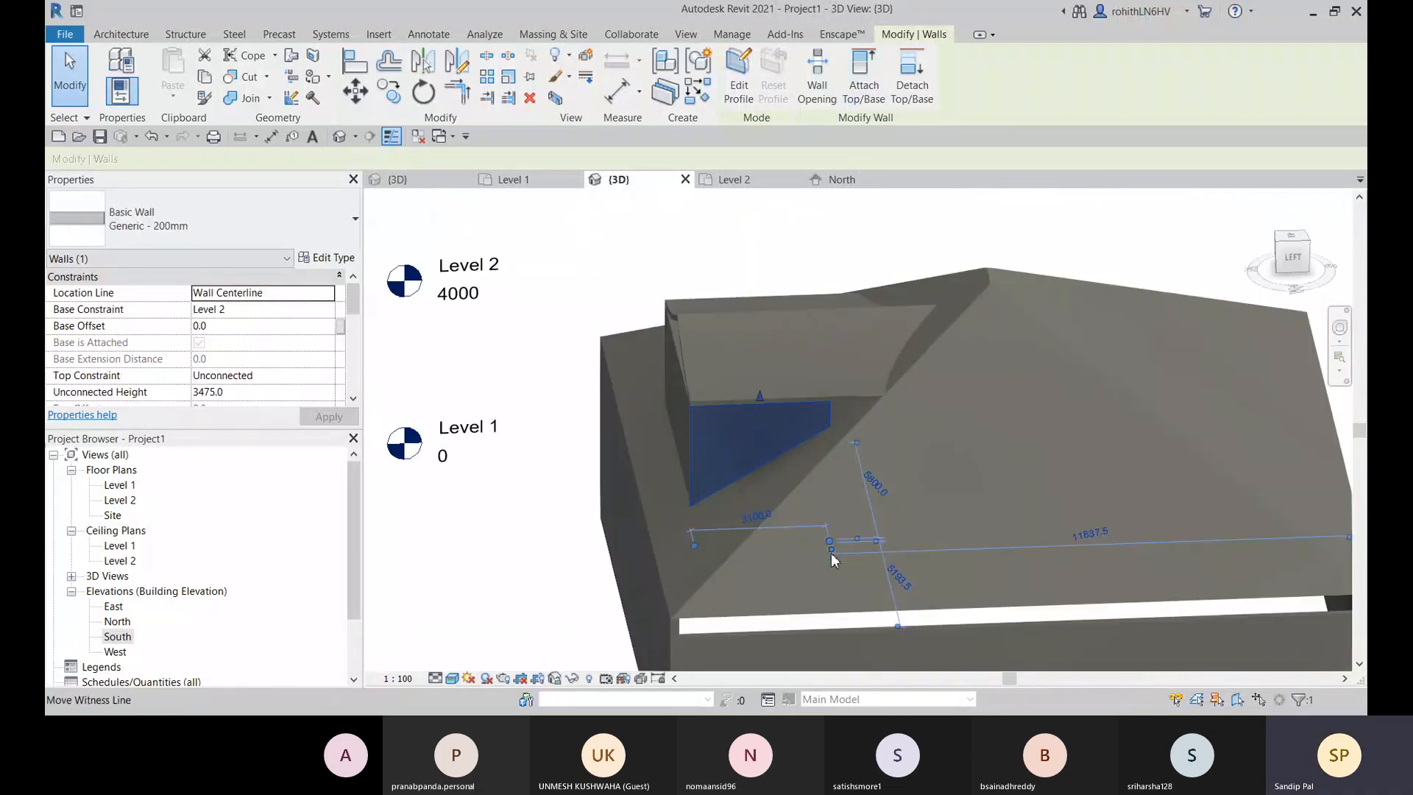
mouse_move(829, 549)
left_mouse_down()
mouse_move(880, 541)
mouse_move(840, 545)
left_mouse_up()
mouse_move(840, 546)
middle_mouse_down("shift")
mouse_move(850, 564)
mouse_move(835, 535)
middle_mouse_up("shift")
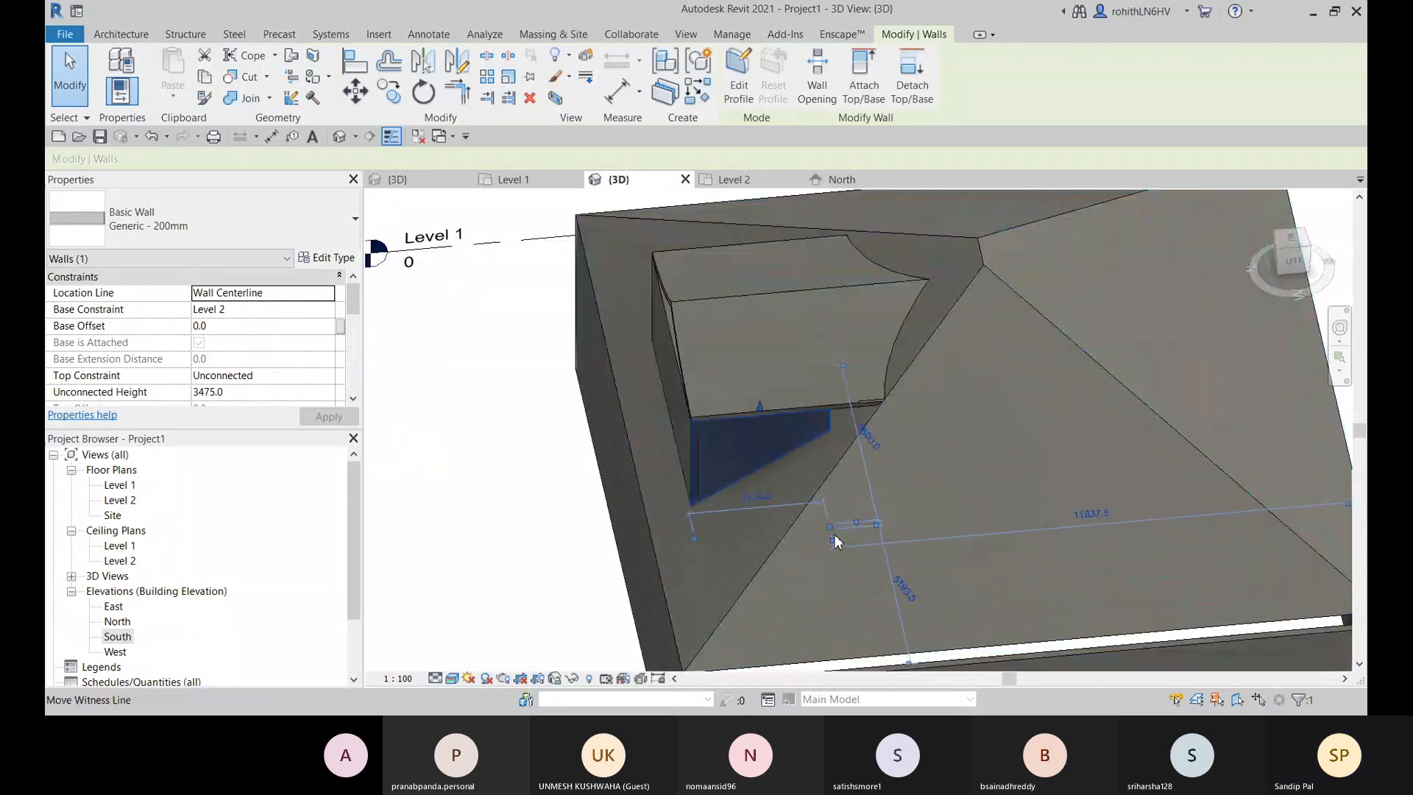
left_click(422, 525)
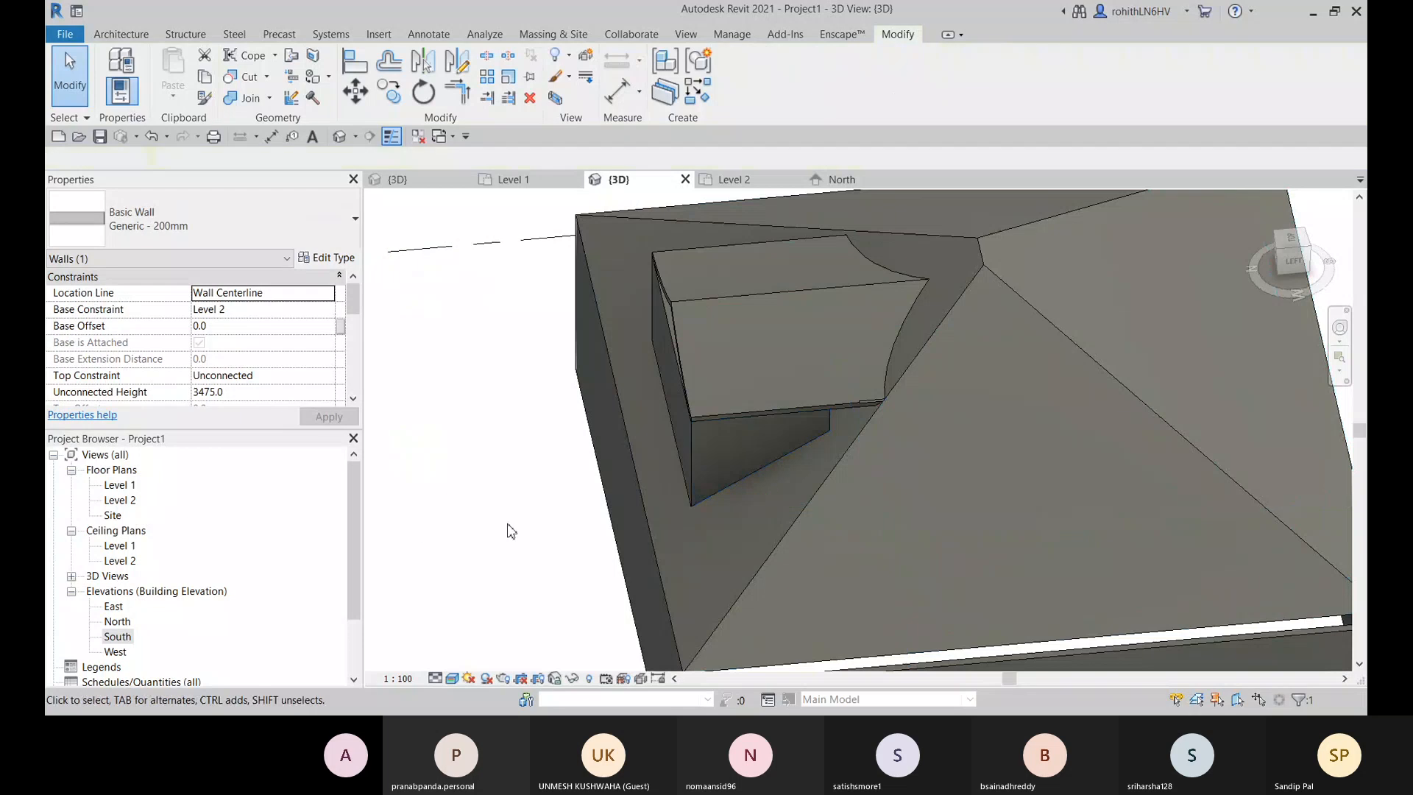
left_click(721, 454)
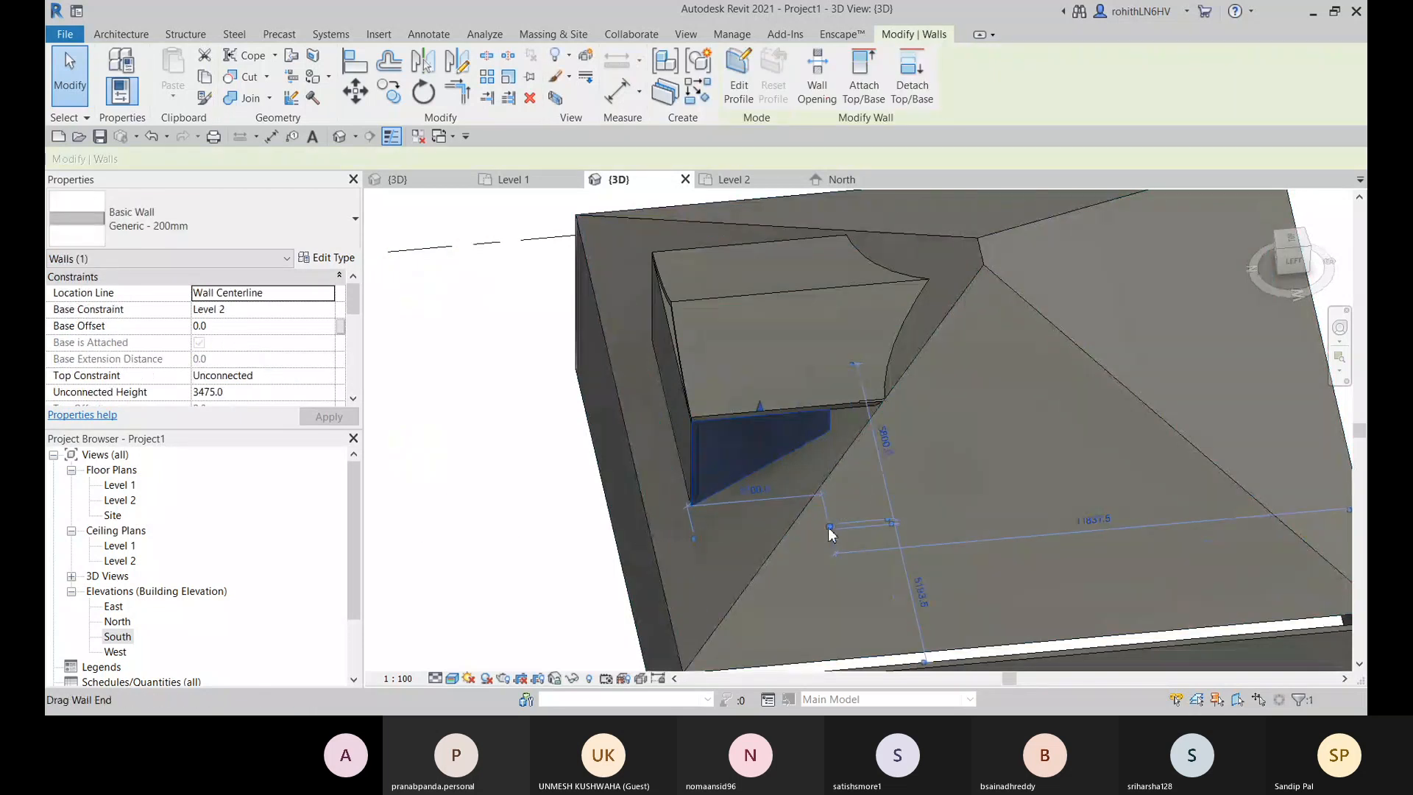
left_click_drag(828, 527, 894, 515)
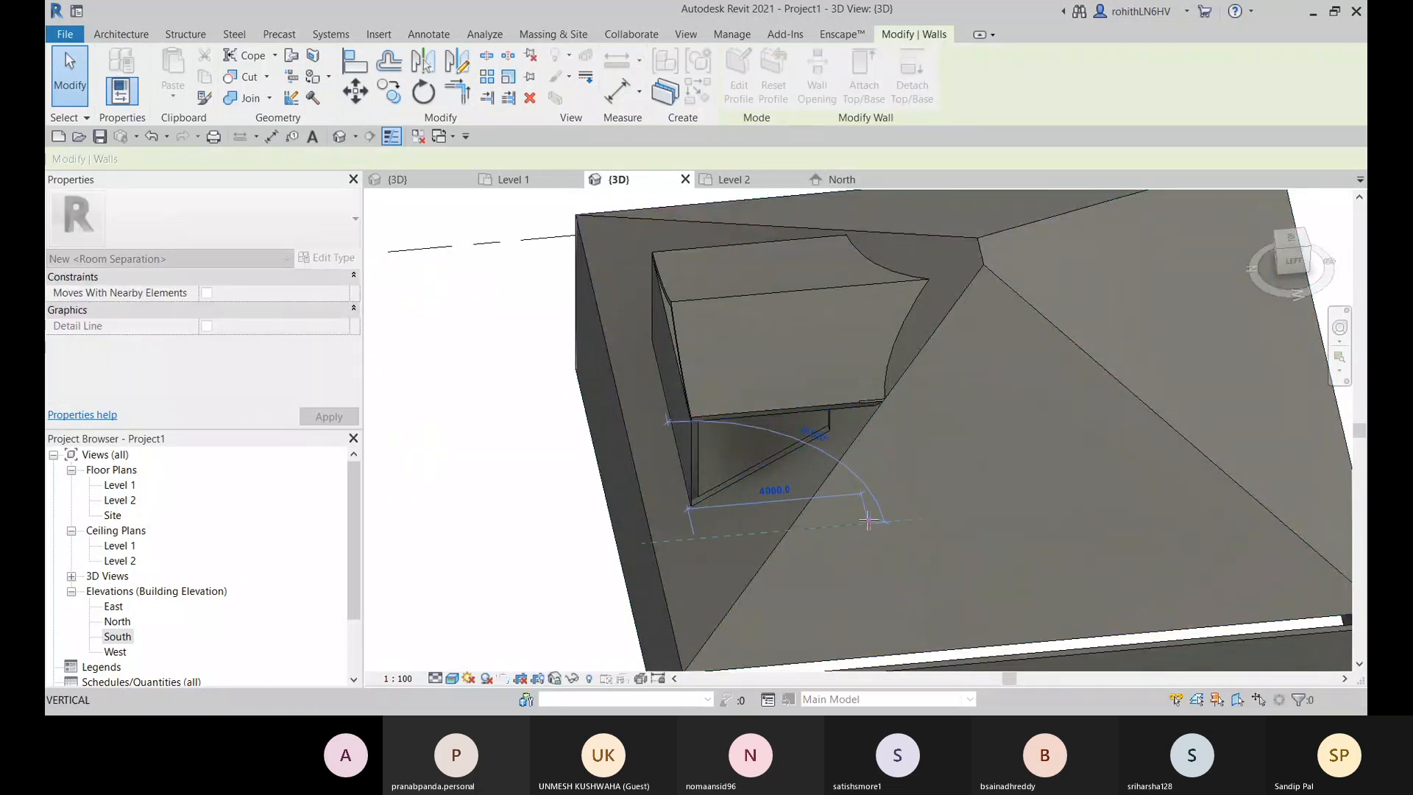
left_click_drag(901, 520, 903, 520)
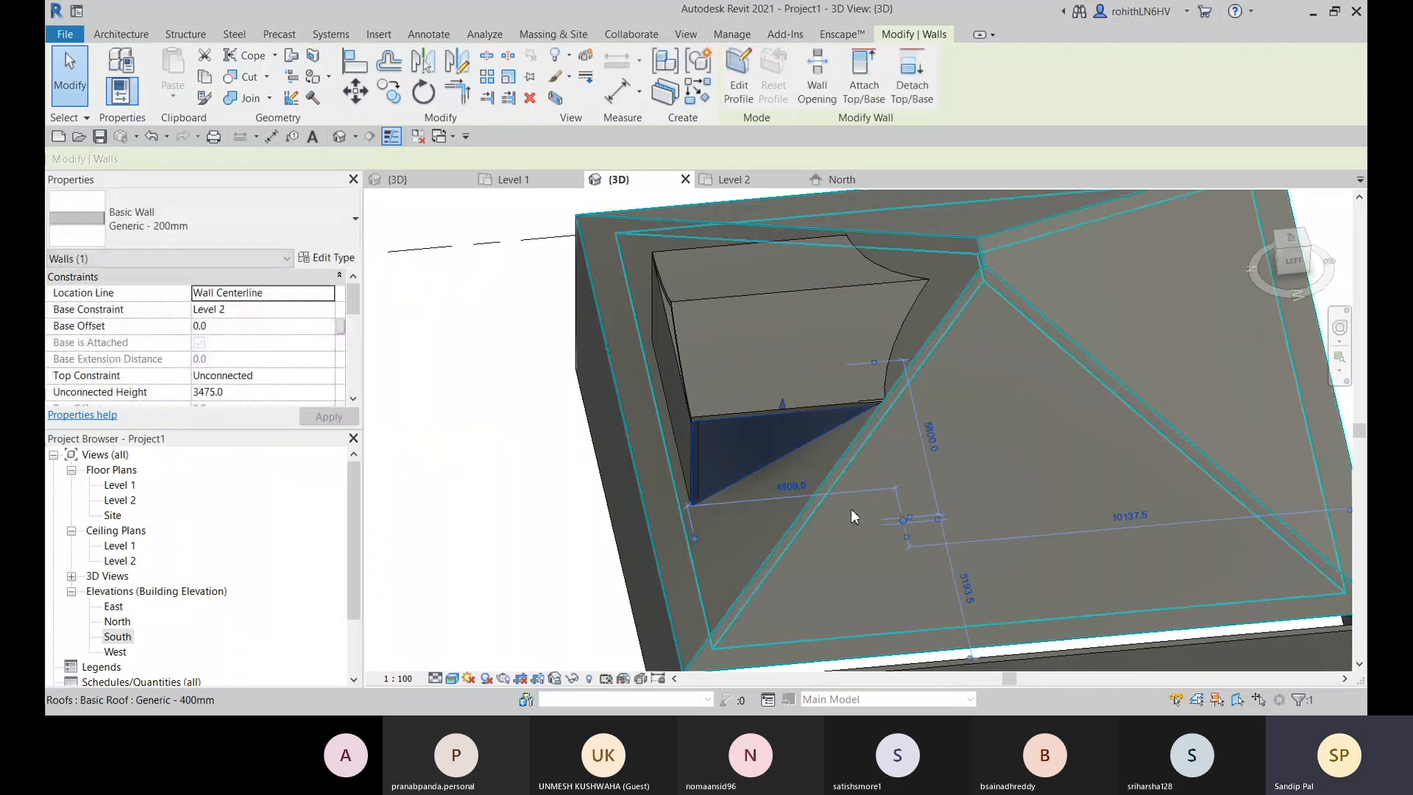
Step: Attach the top of the dormer's front wall to the underside of the curved dormer roof
middle_click_drag(830, 522, 770, 548, "shift")
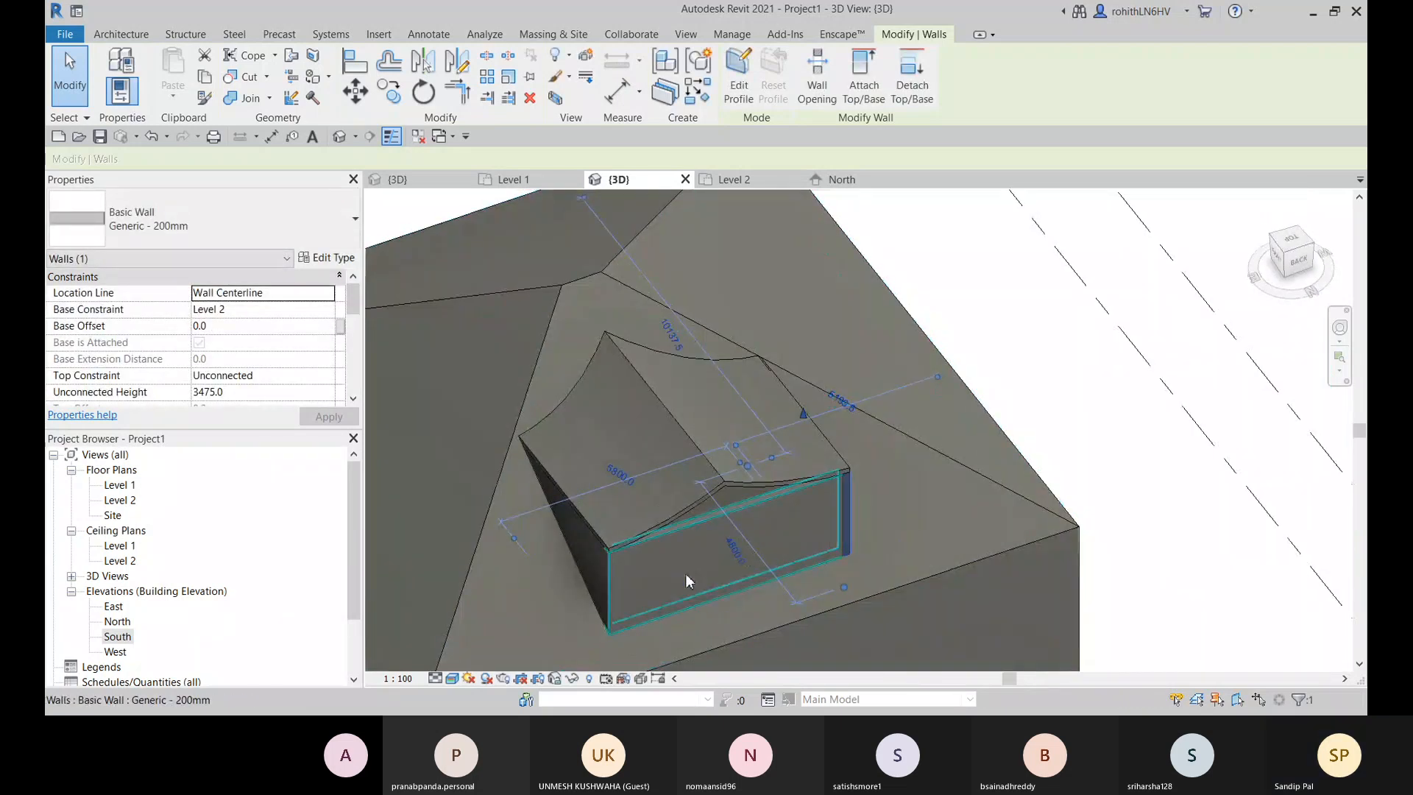
middle_click_drag(686, 573, 743, 502)
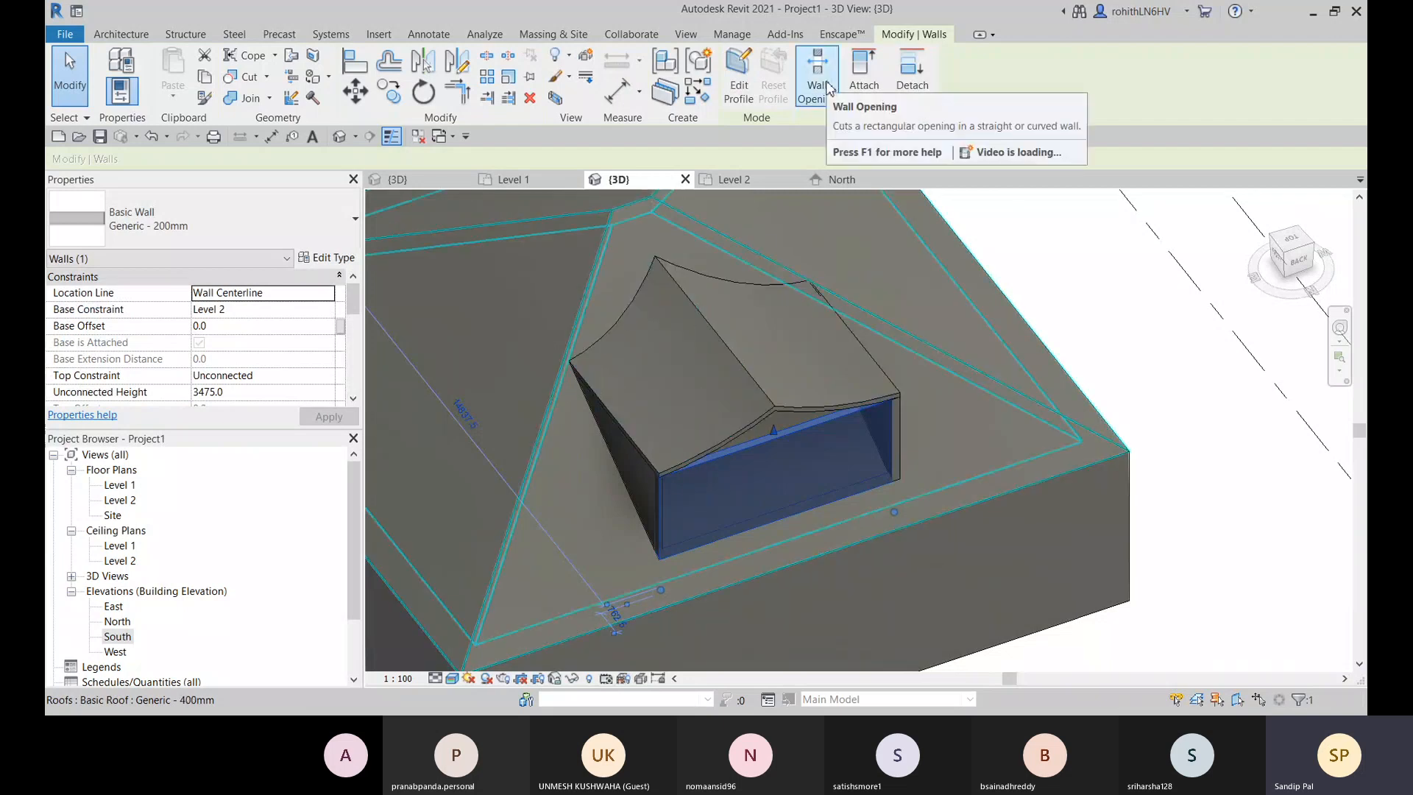
left_click(861, 73)
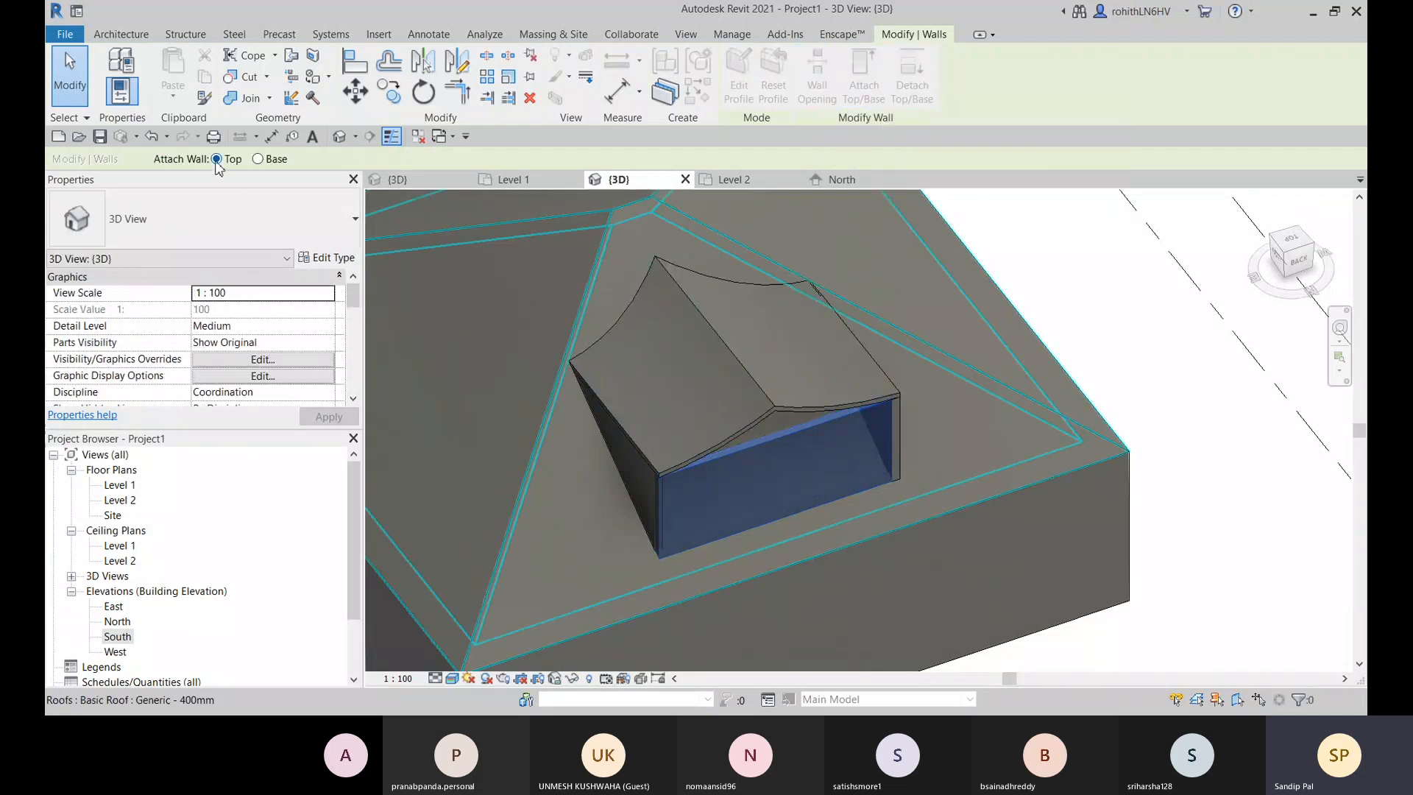
left_click(751, 416)
key("Escape")
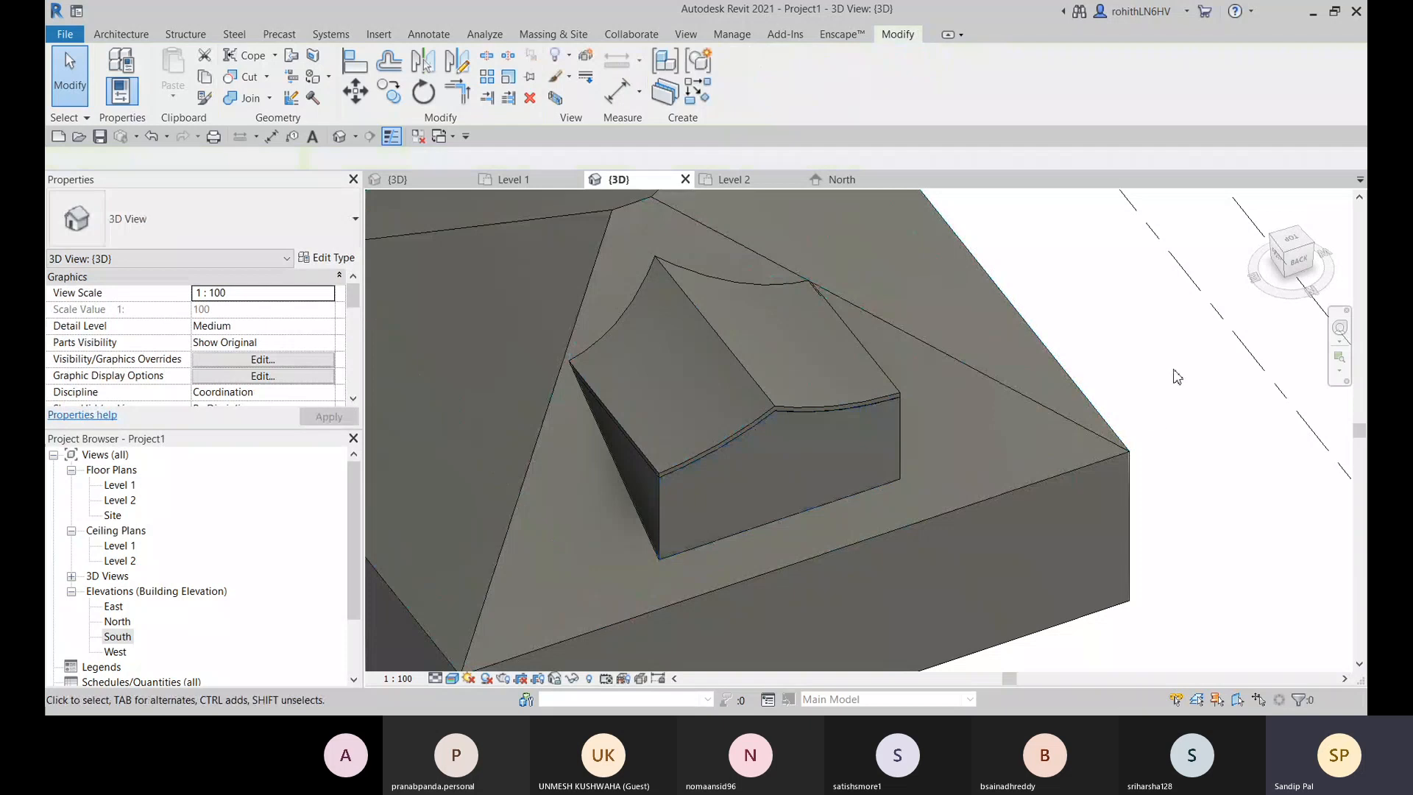
middle_click_drag(751, 416, 1008, 290, "shift")
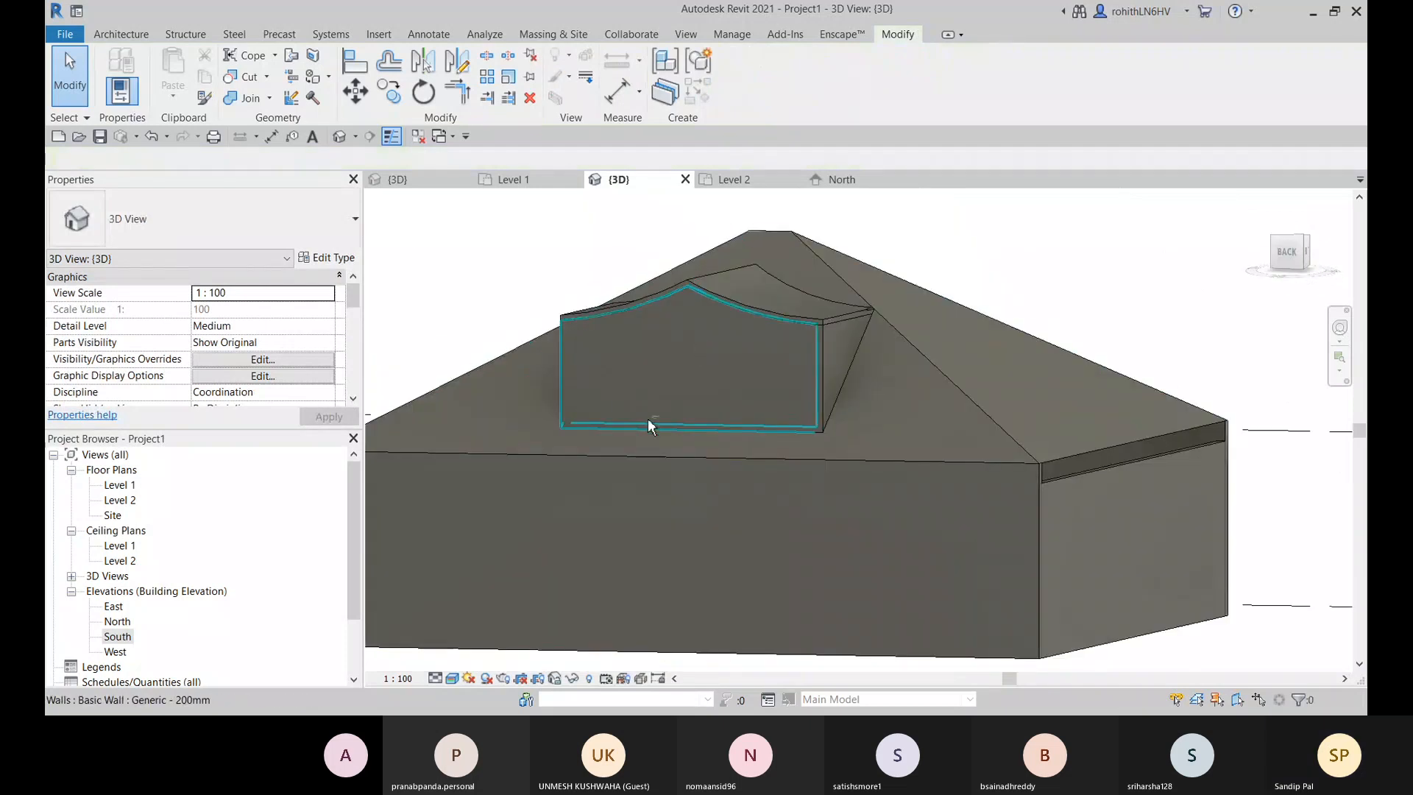
middle_click_drag(648, 418, 873, 312, "shift")
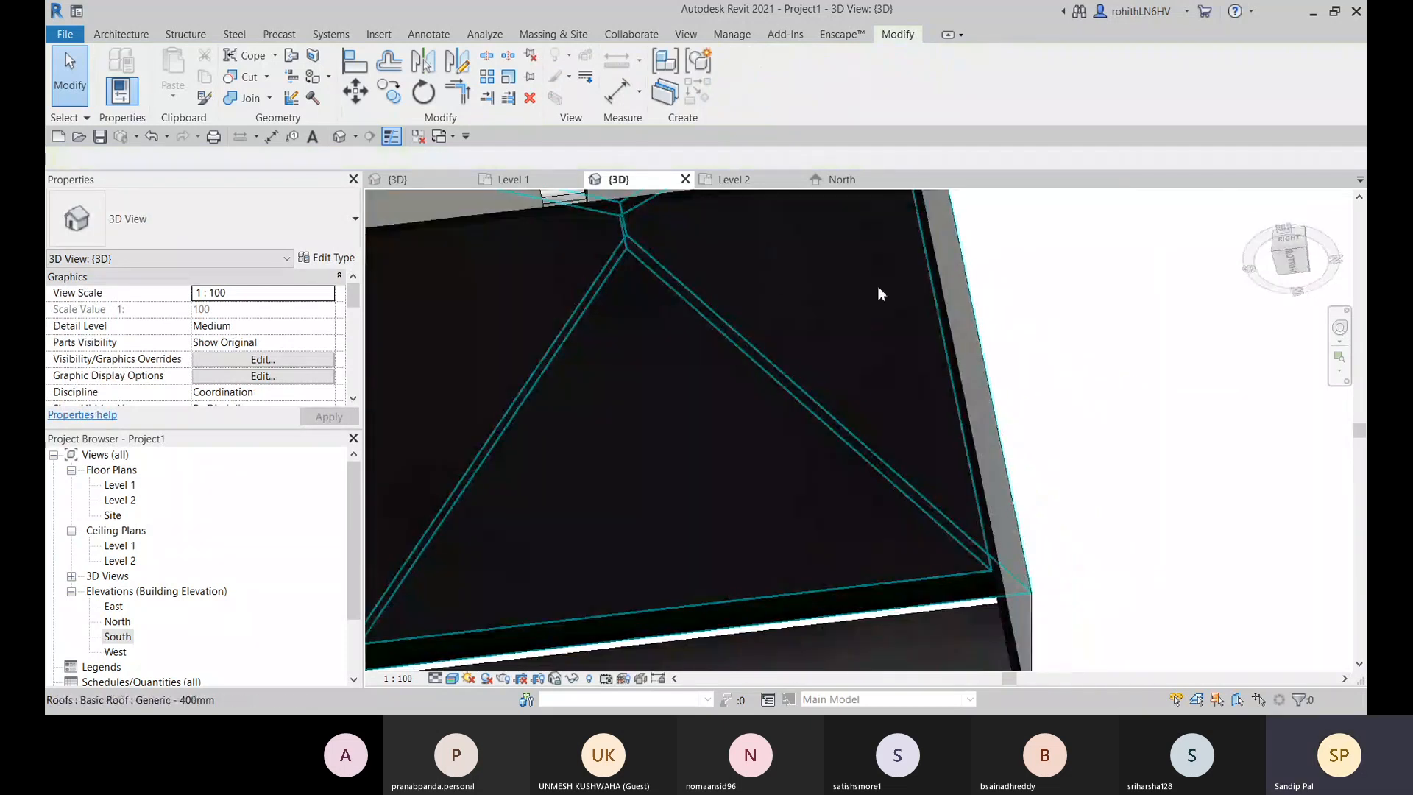
middle_click_drag(859, 400, 700, 422, "shift")
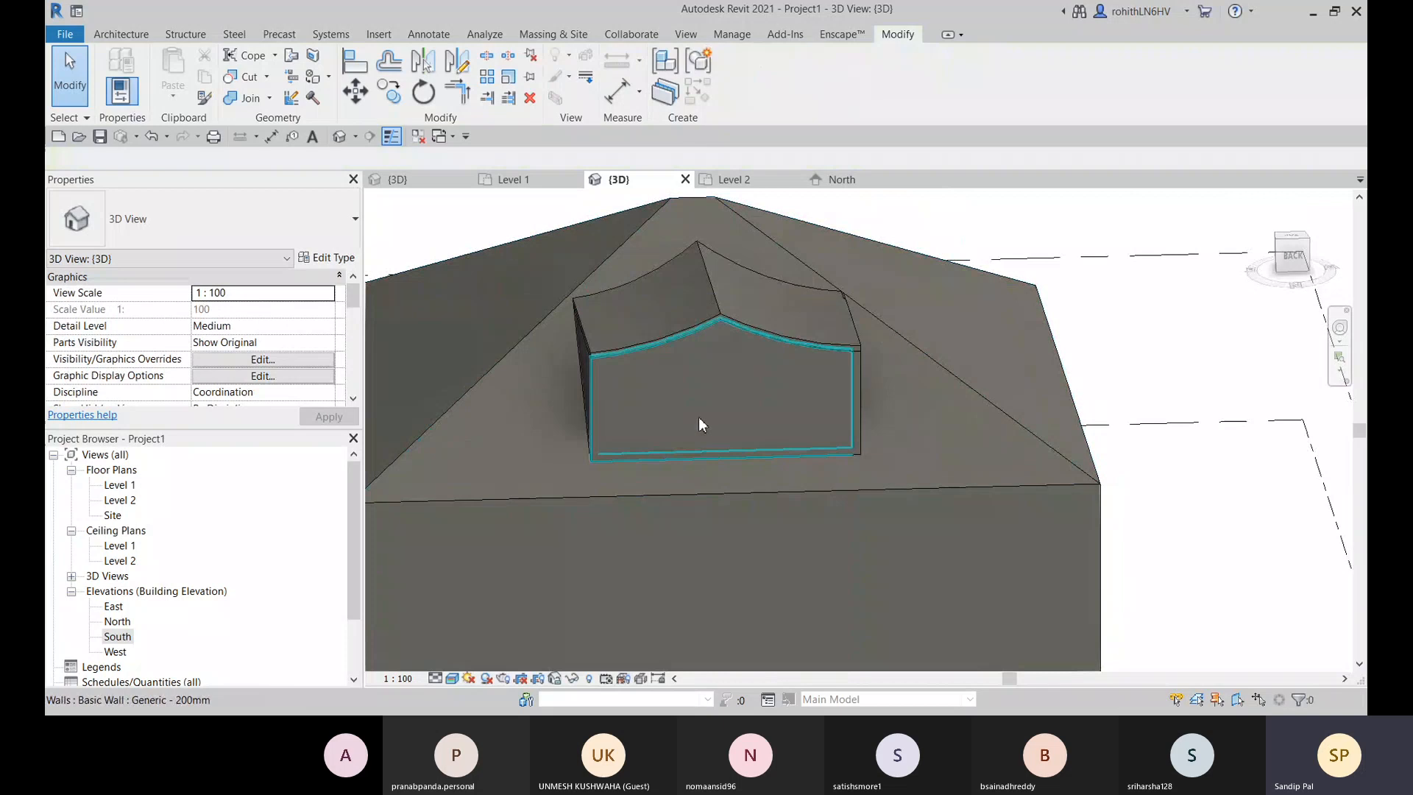
Step: Place a 1400 x 1800mm M_Window-Casement-Double window near the middle of the dormer's front wall
left_click(128, 38)
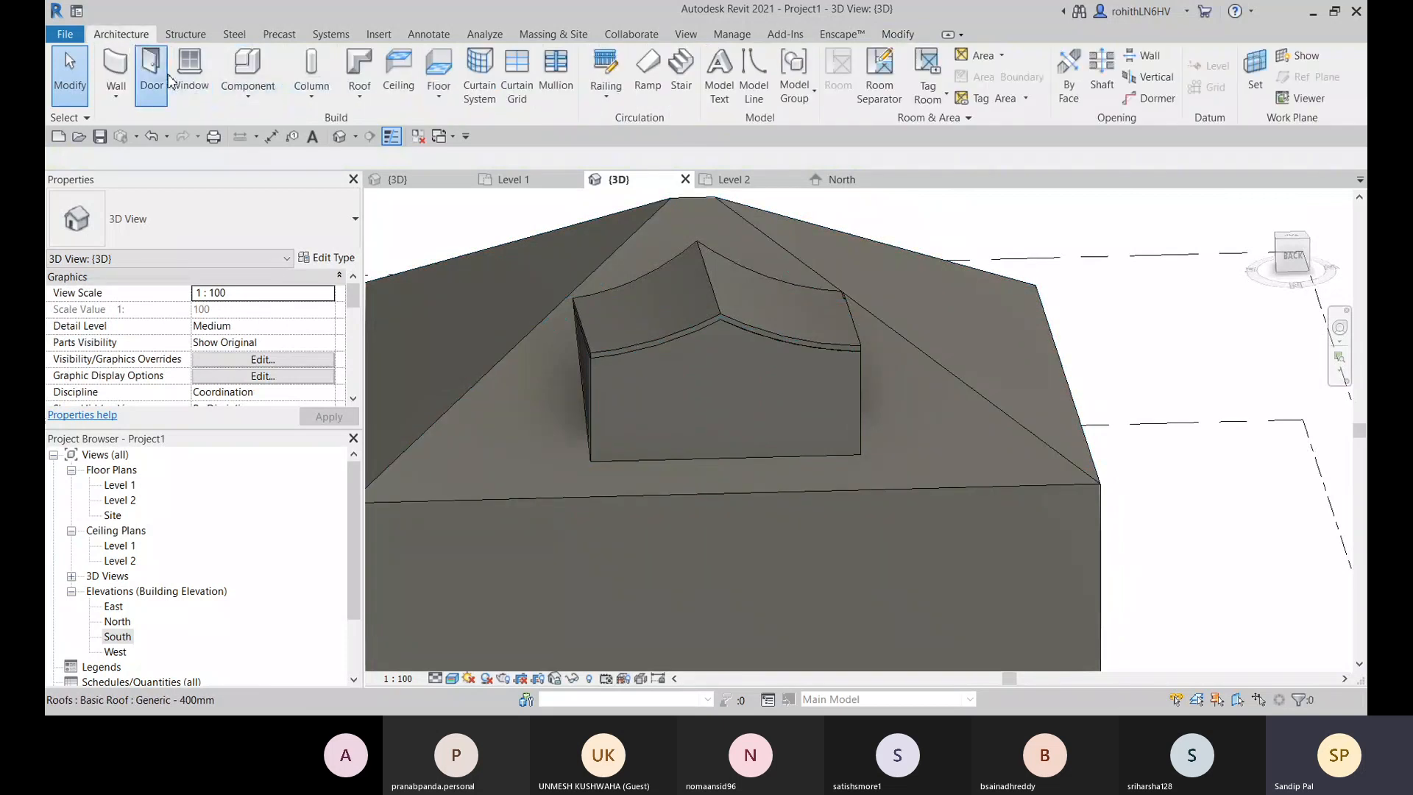
left_click(843, 217)
left_click(152, 70)
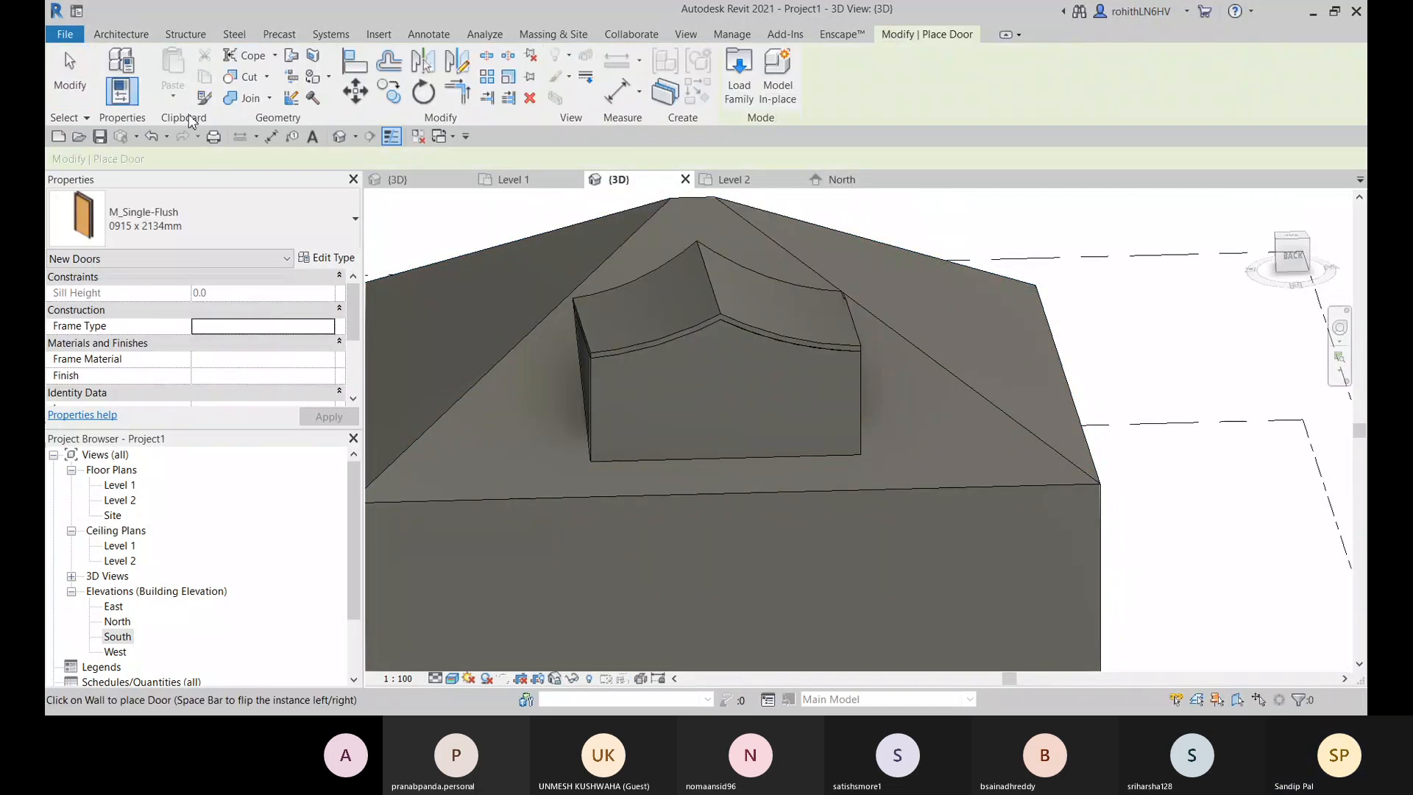
left_click(110, 35)
left_click(188, 70)
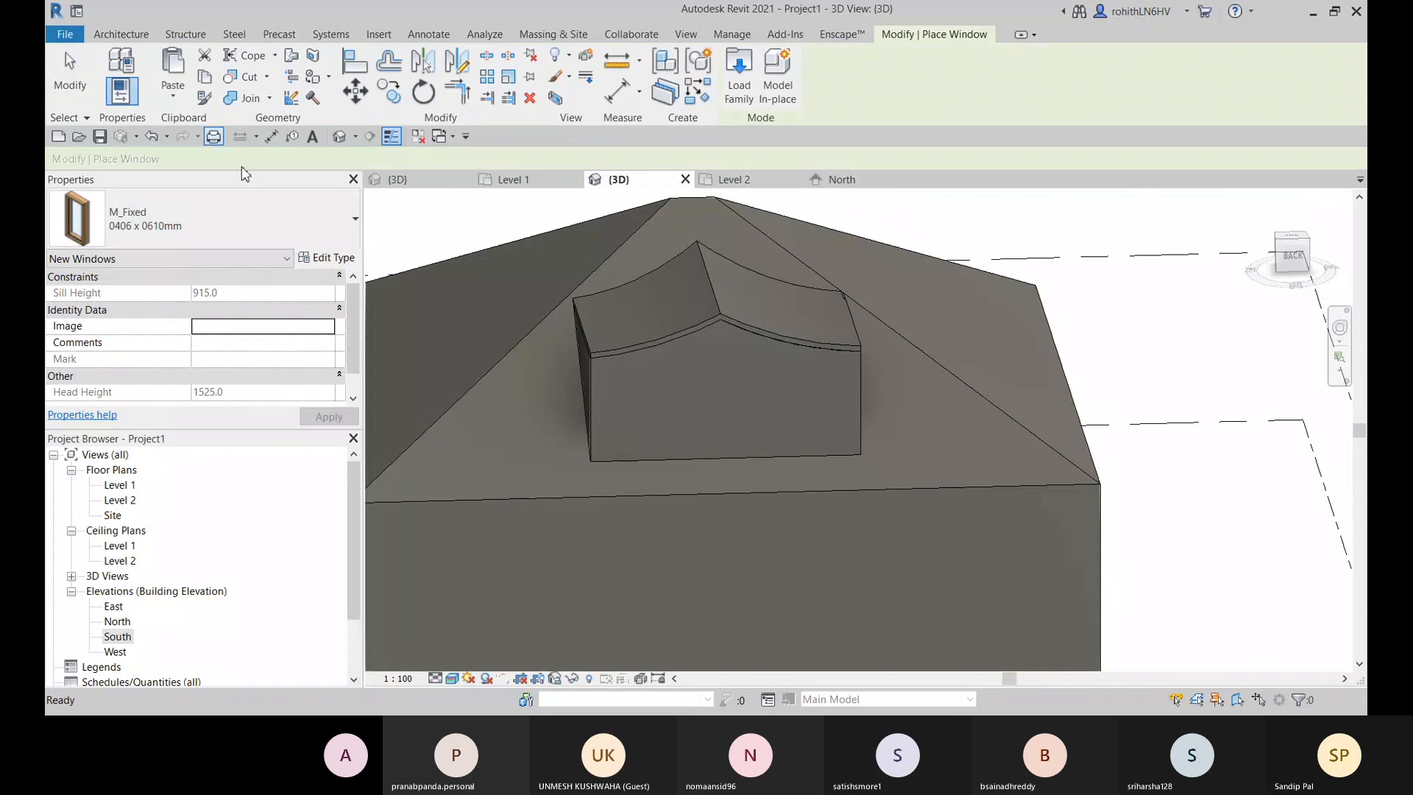
left_click(214, 231)
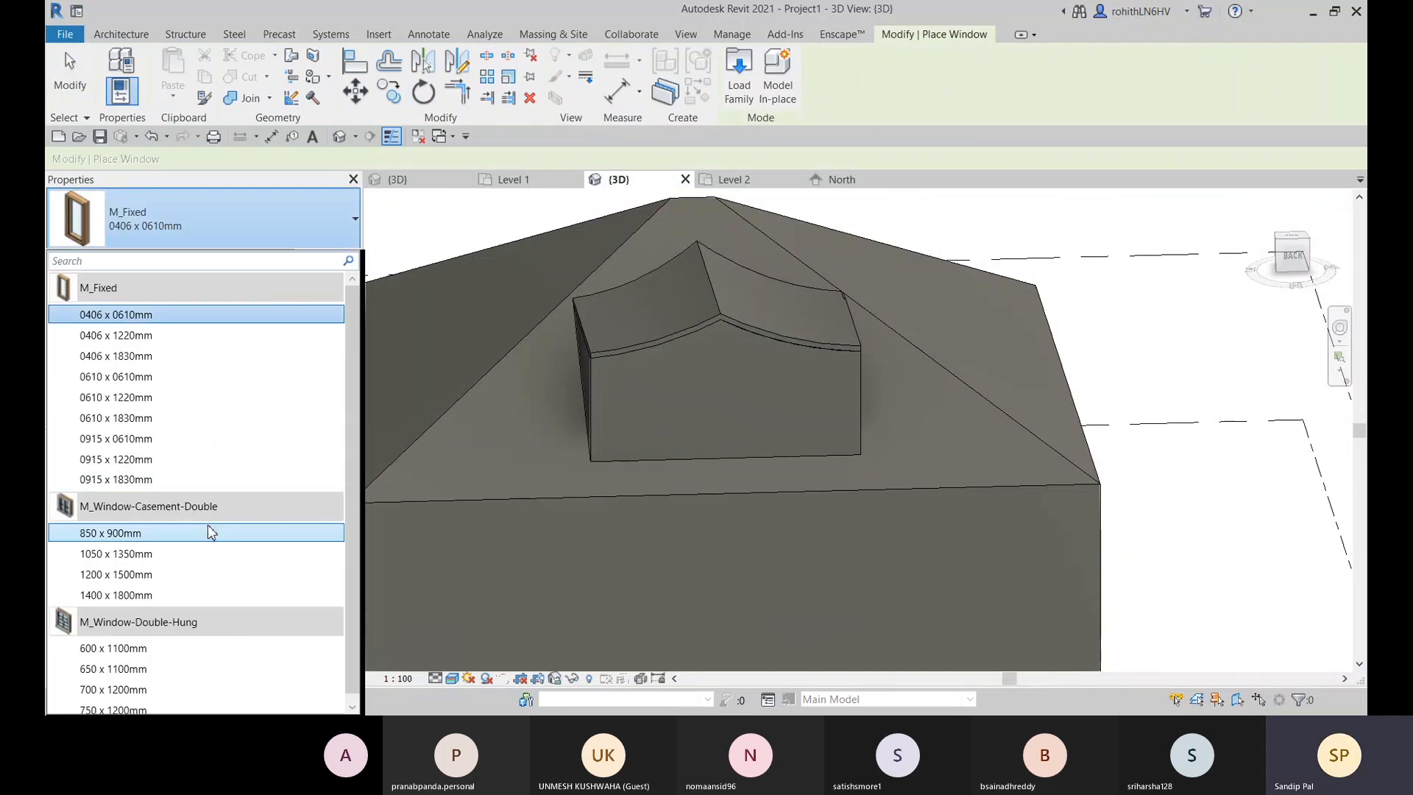
left_click(155, 560)
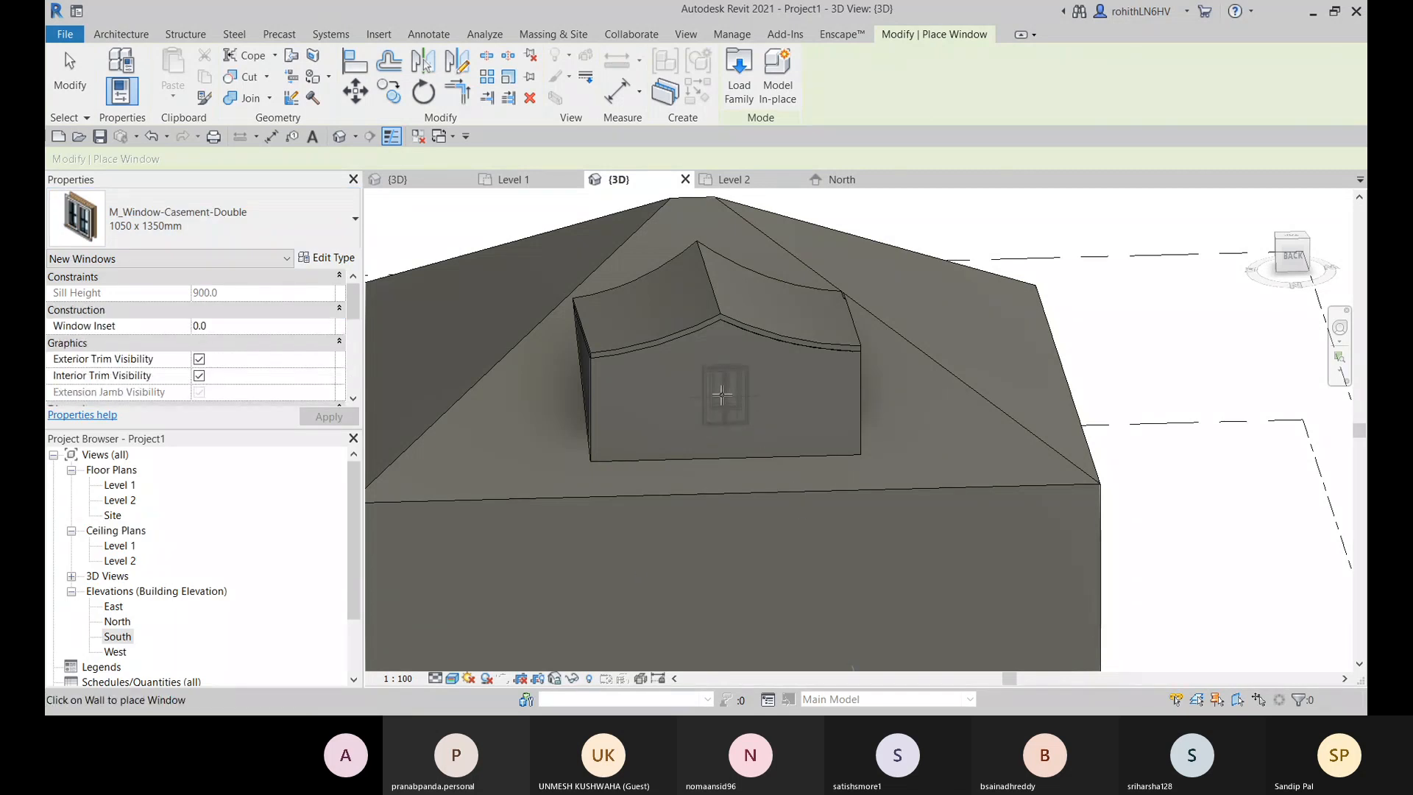
left_click(221, 234)
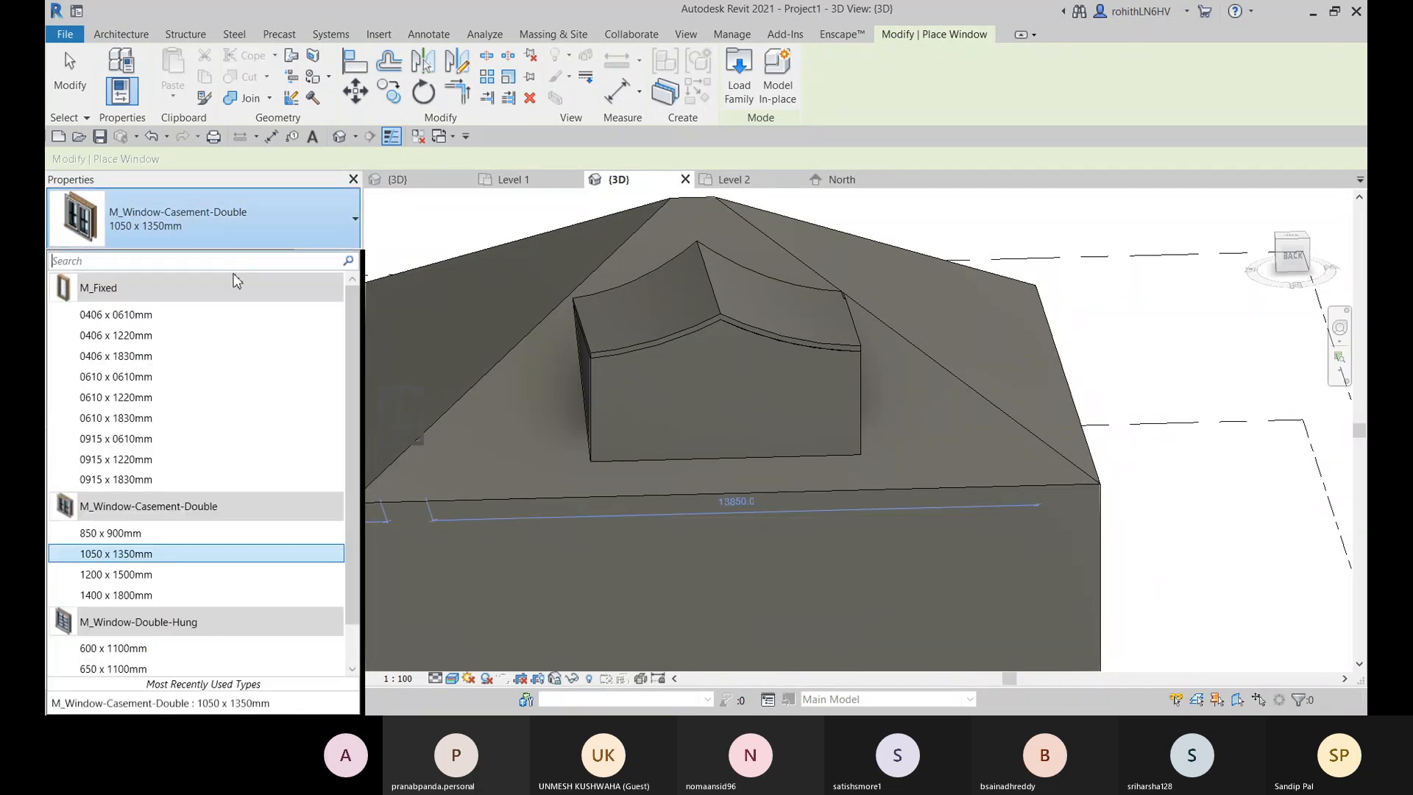
left_click(161, 597)
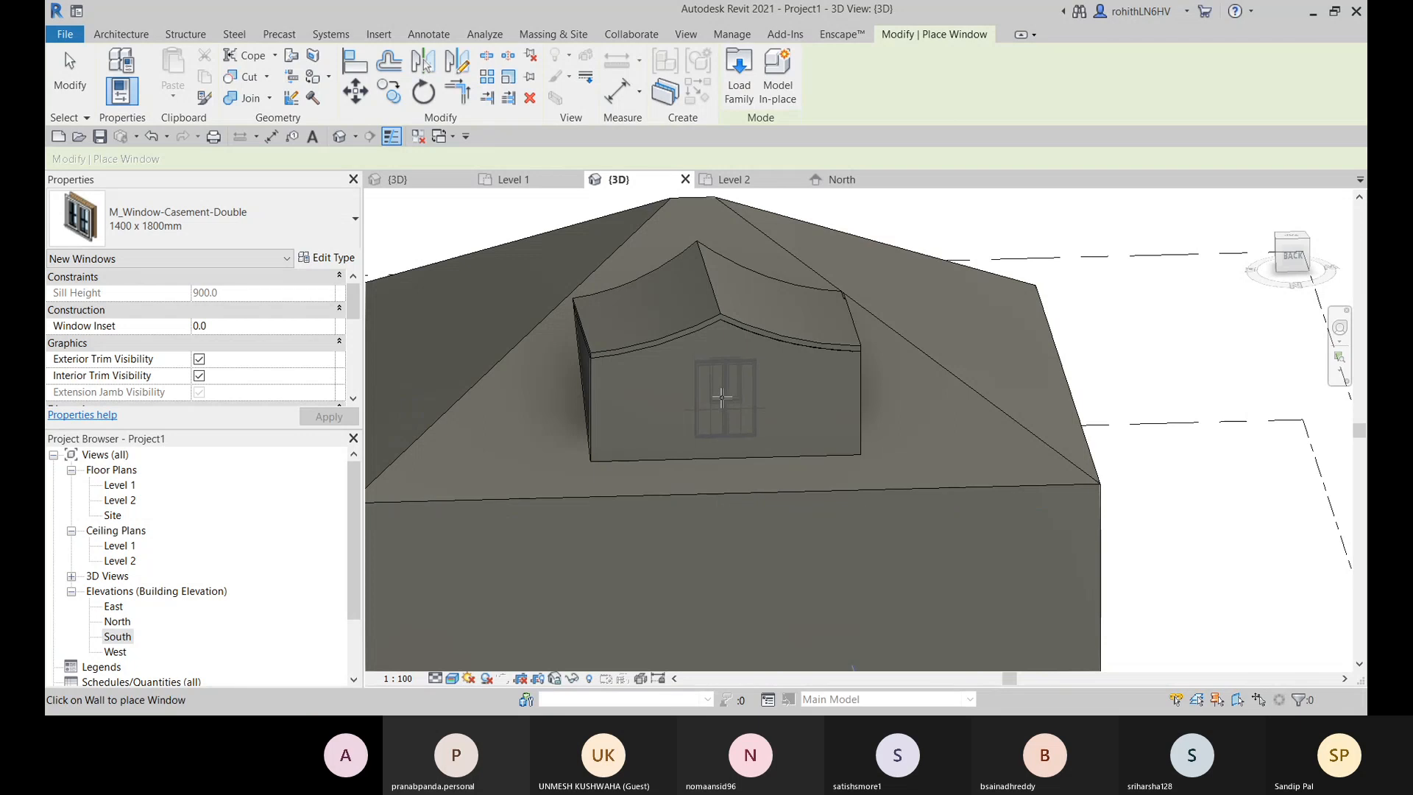
left_click(726, 412)
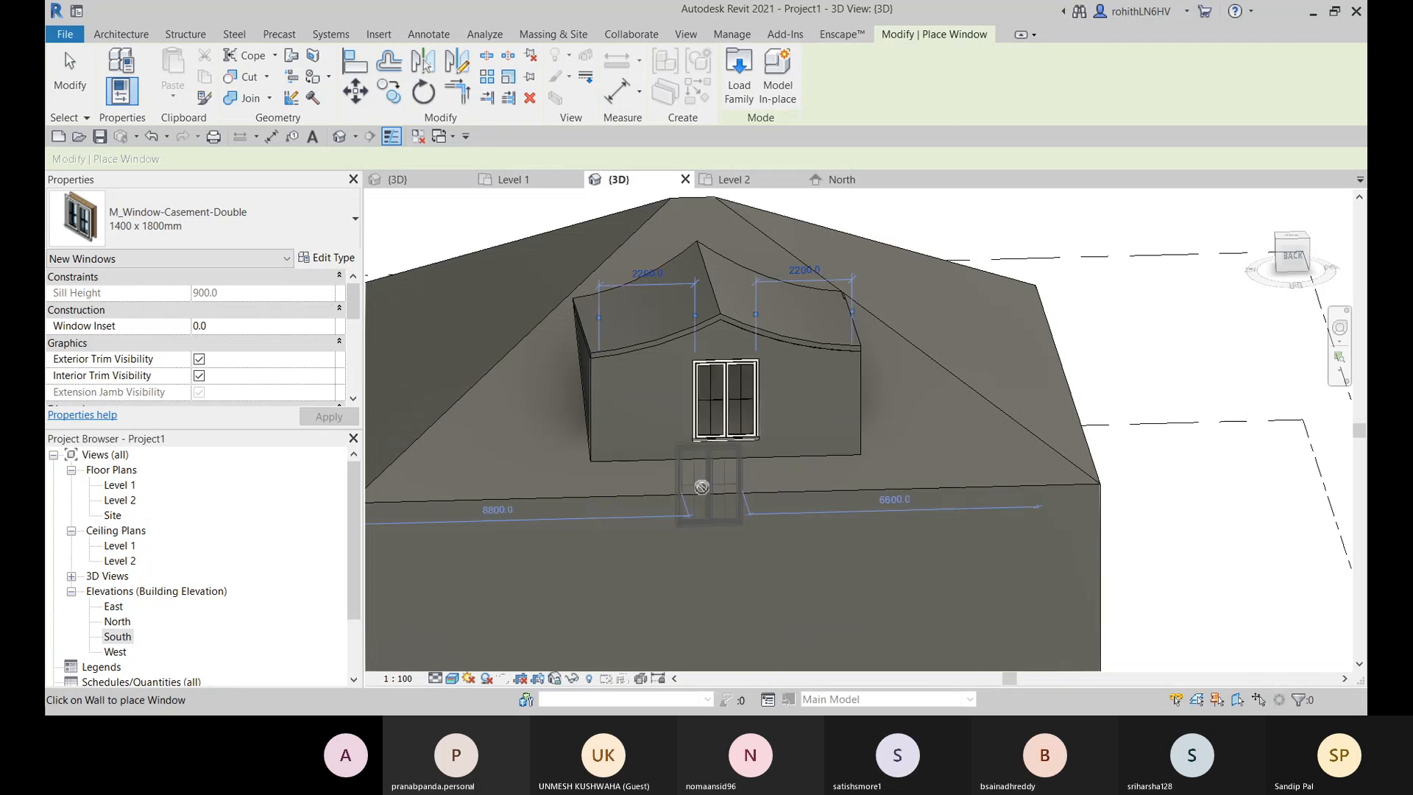
key("Escape")
key("Escape")
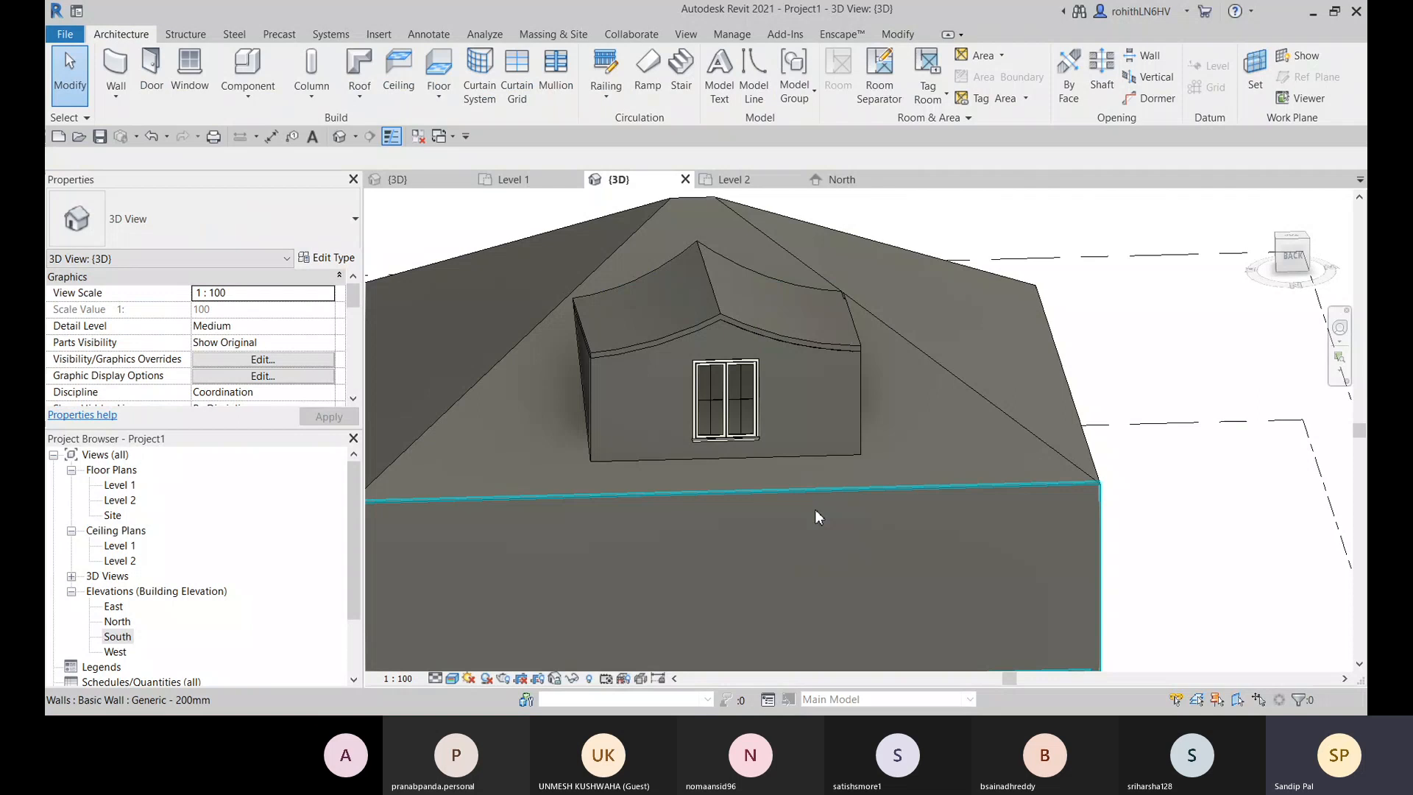
Step: Nudge the dormer window upward to a sill height of 1708.2
left_click(747, 430)
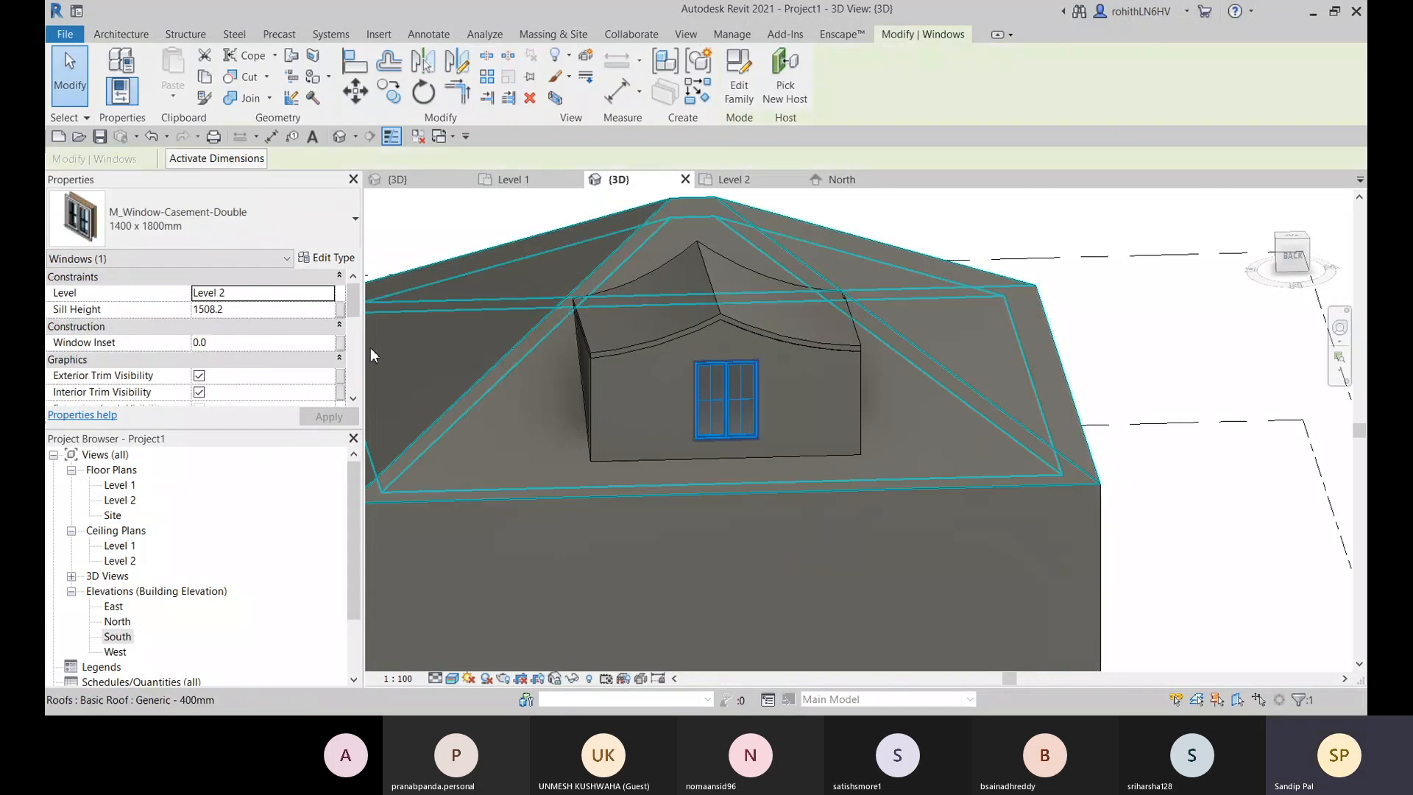
key("Up")
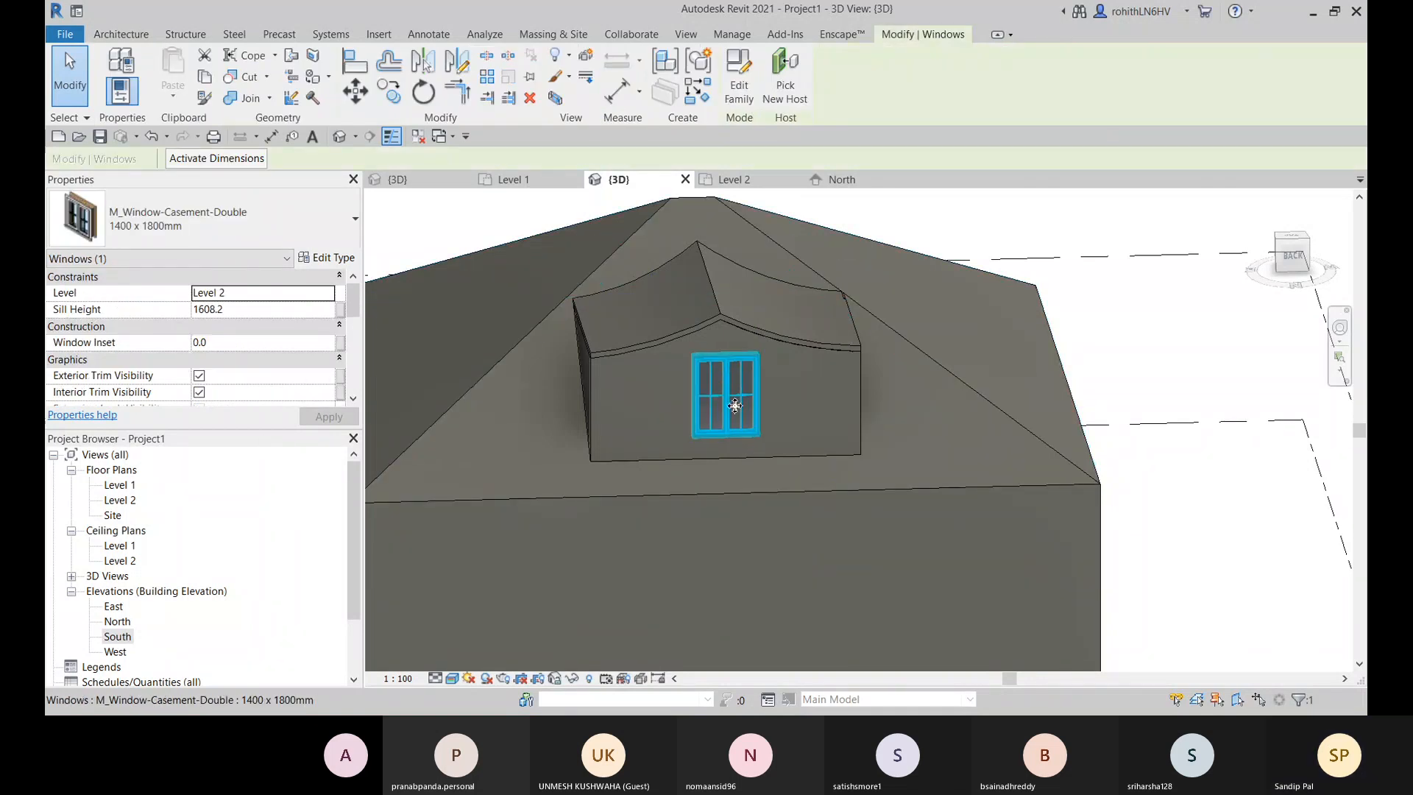
key("Up")
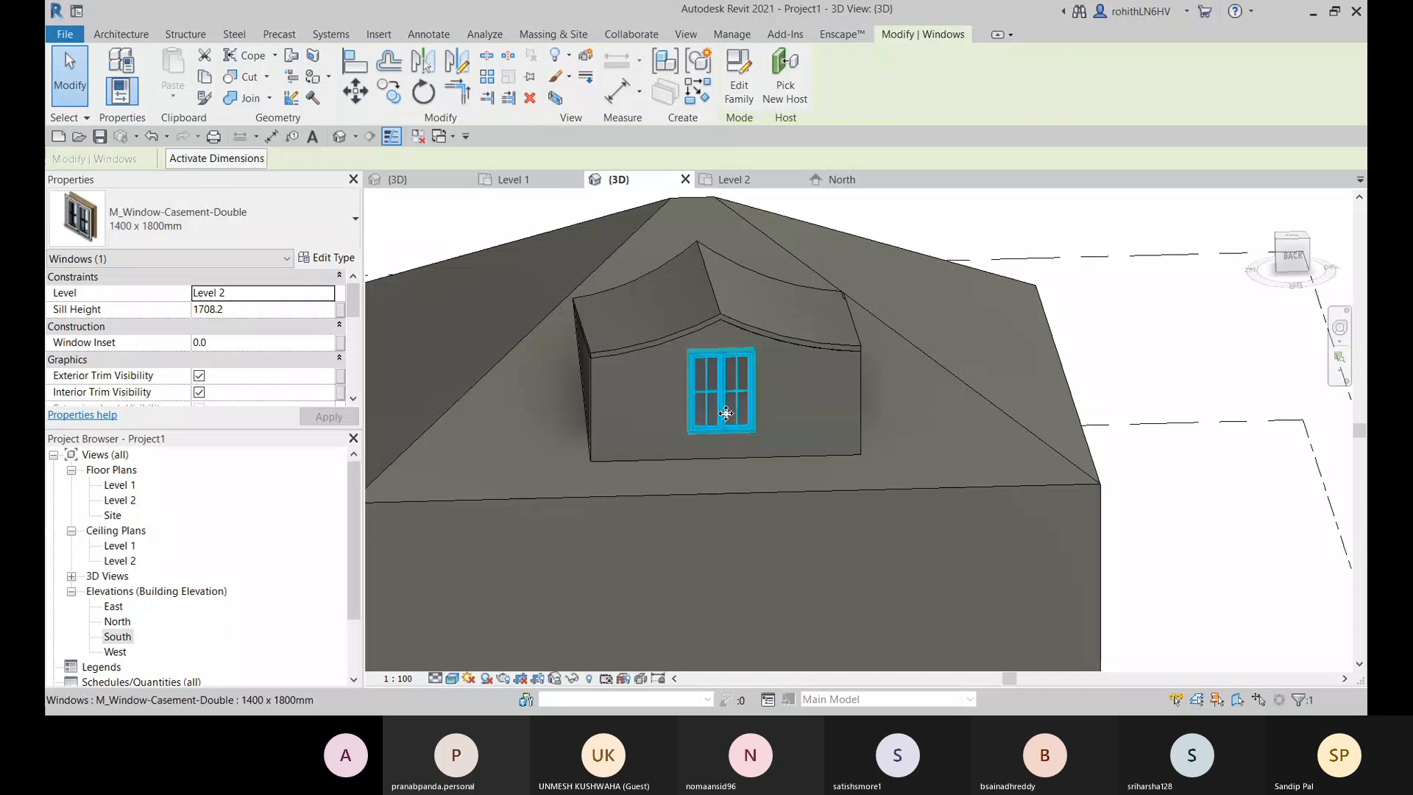
left_click(1138, 280)
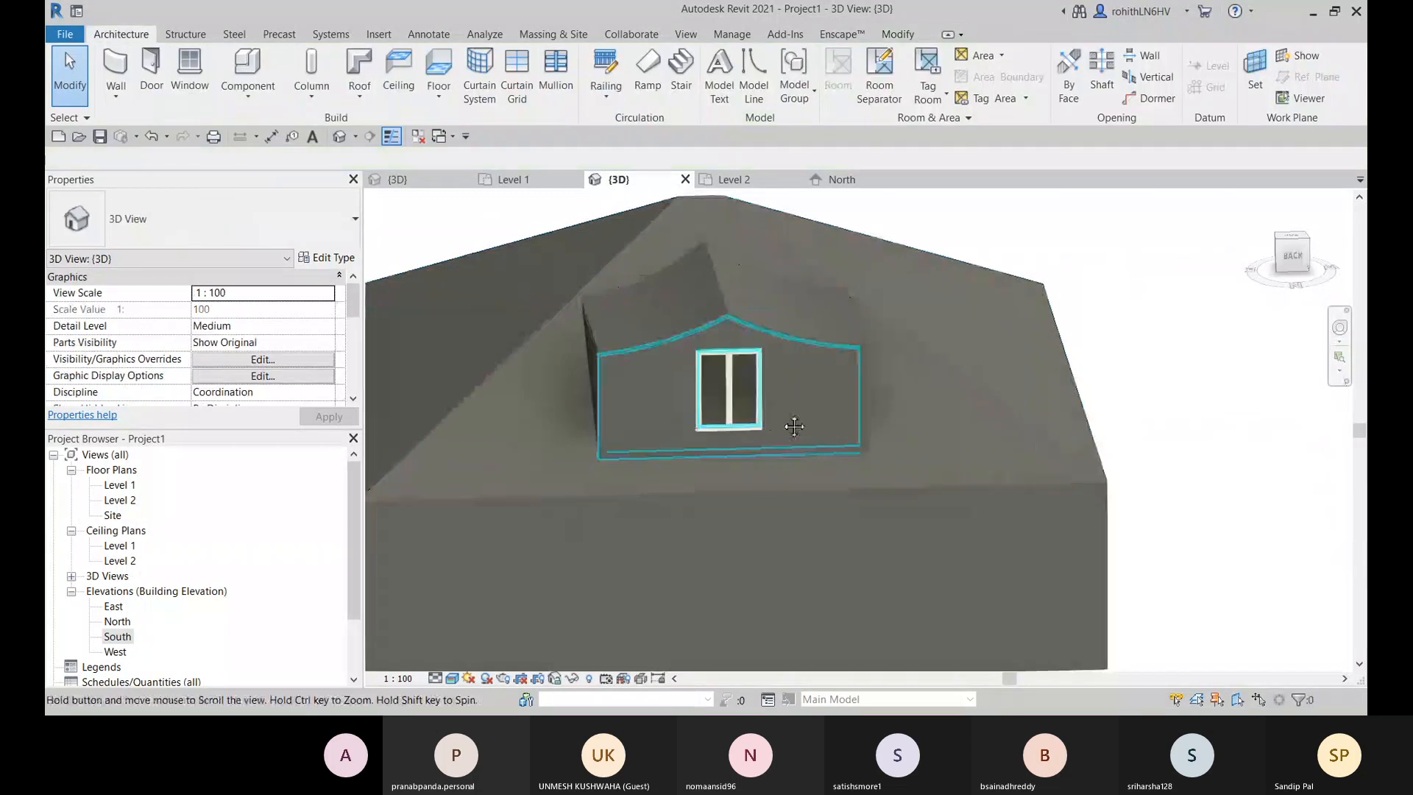
Step: Switch the 3D view's visual style to Wireframe so the dormer's inner wall edges can be picked
middle_click_drag(733, 410, 998, 328, "shift")
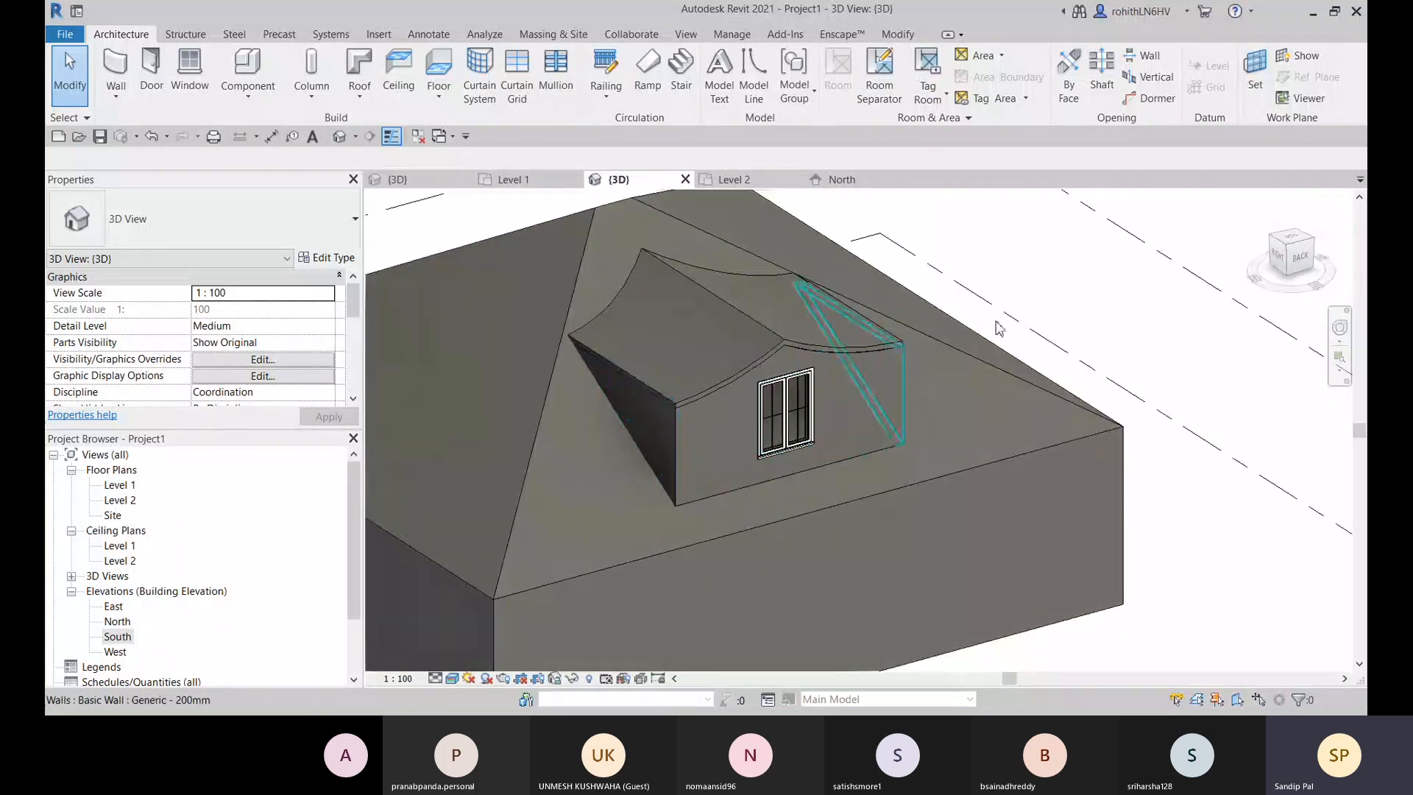
left_click(1146, 103)
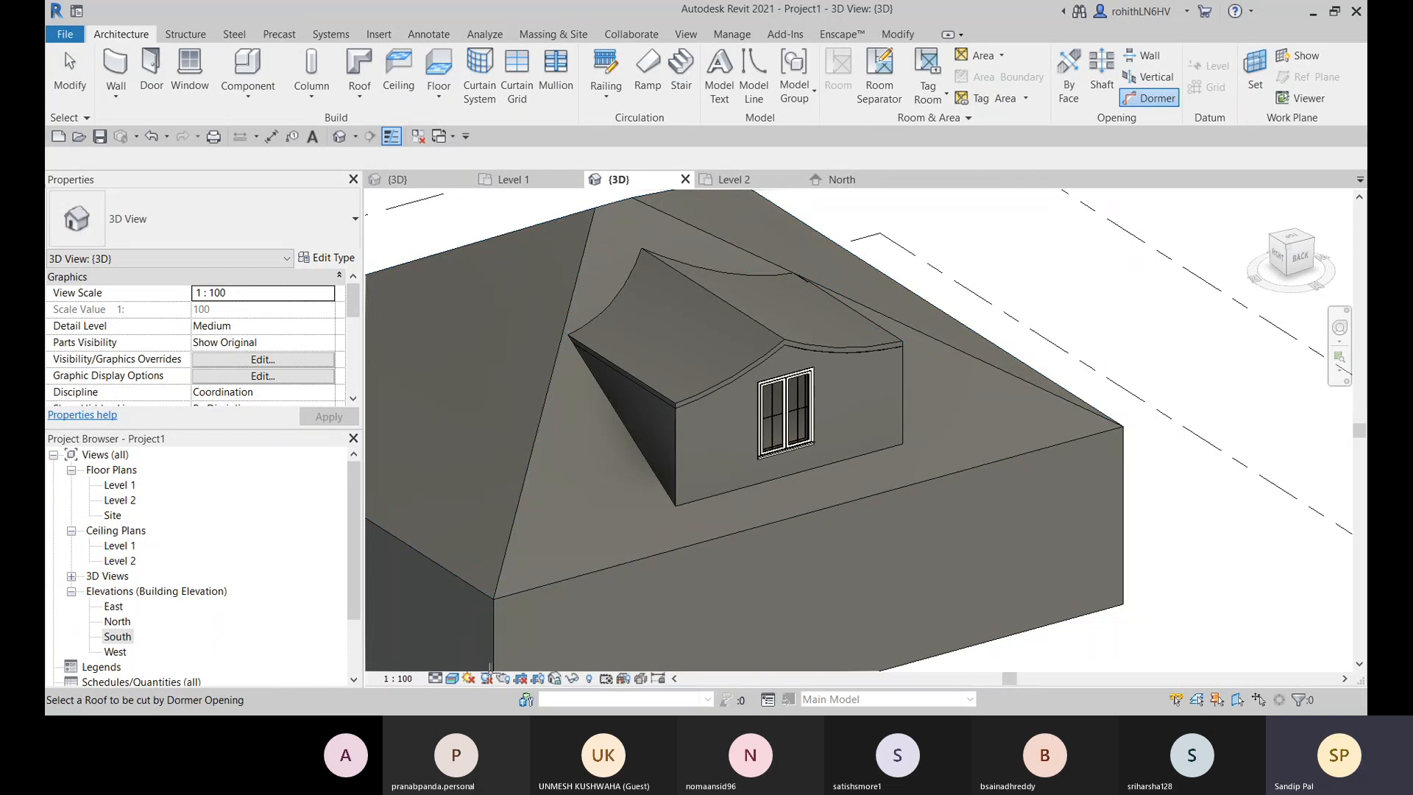
left_click(453, 683)
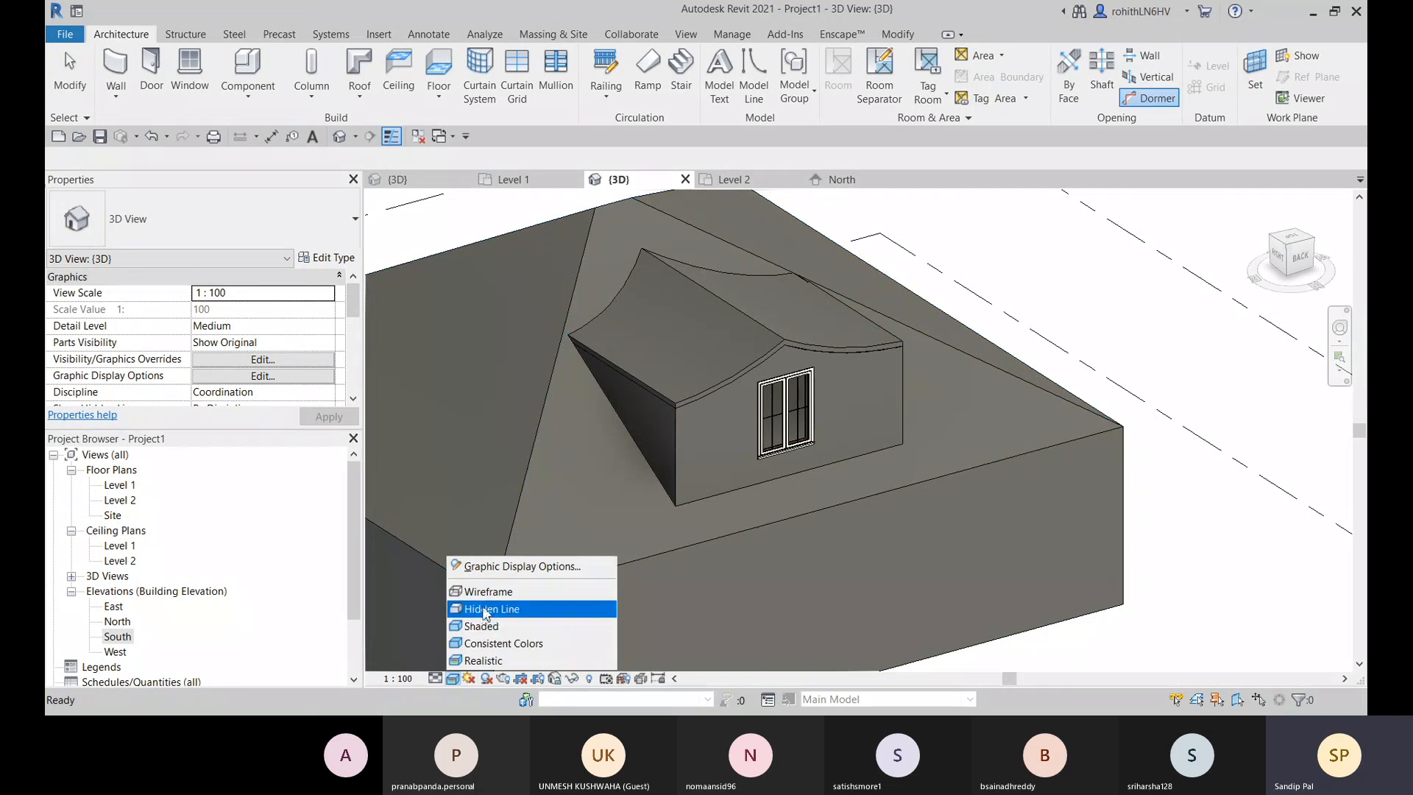
left_click(500, 590)
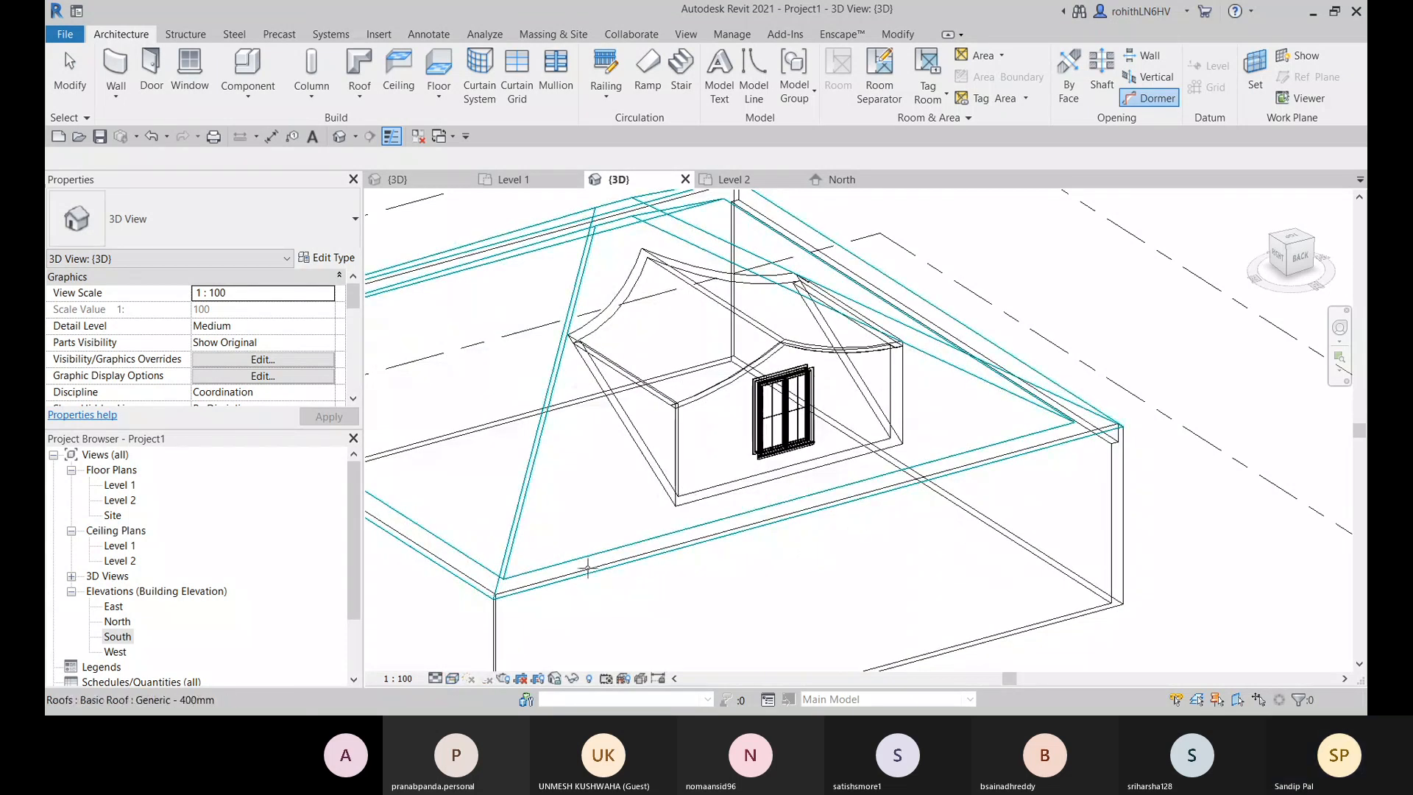
key("Escape")
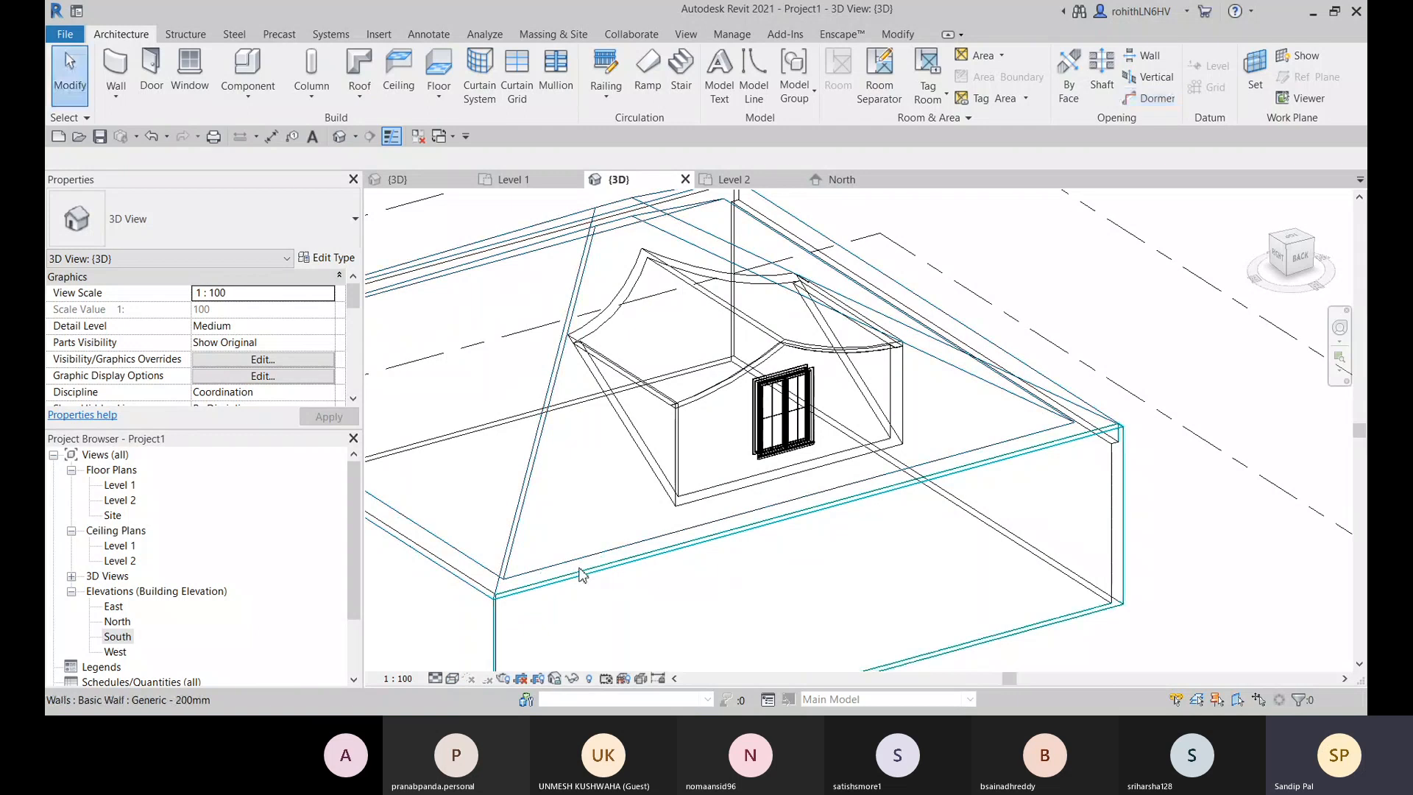
left_click(671, 489)
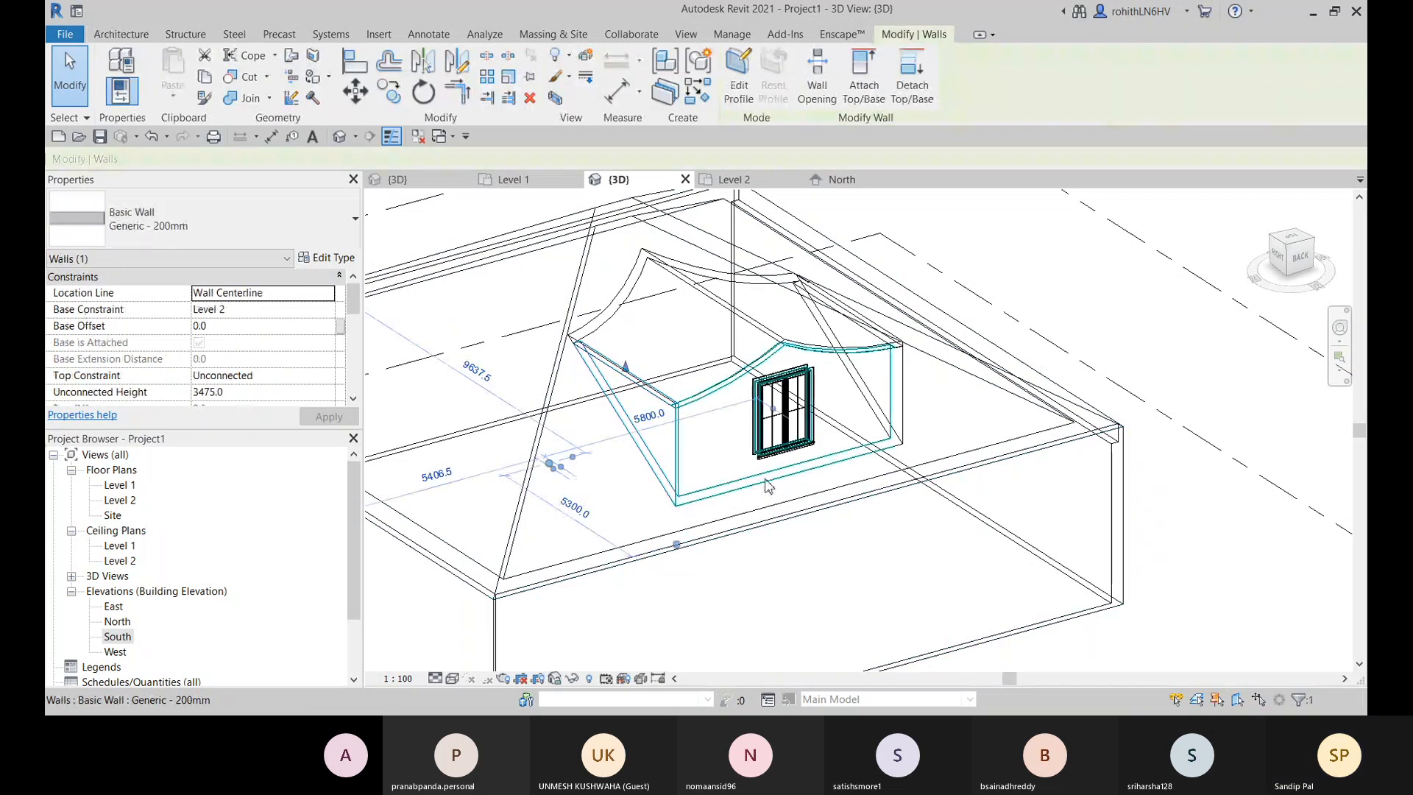
left_click(908, 429)
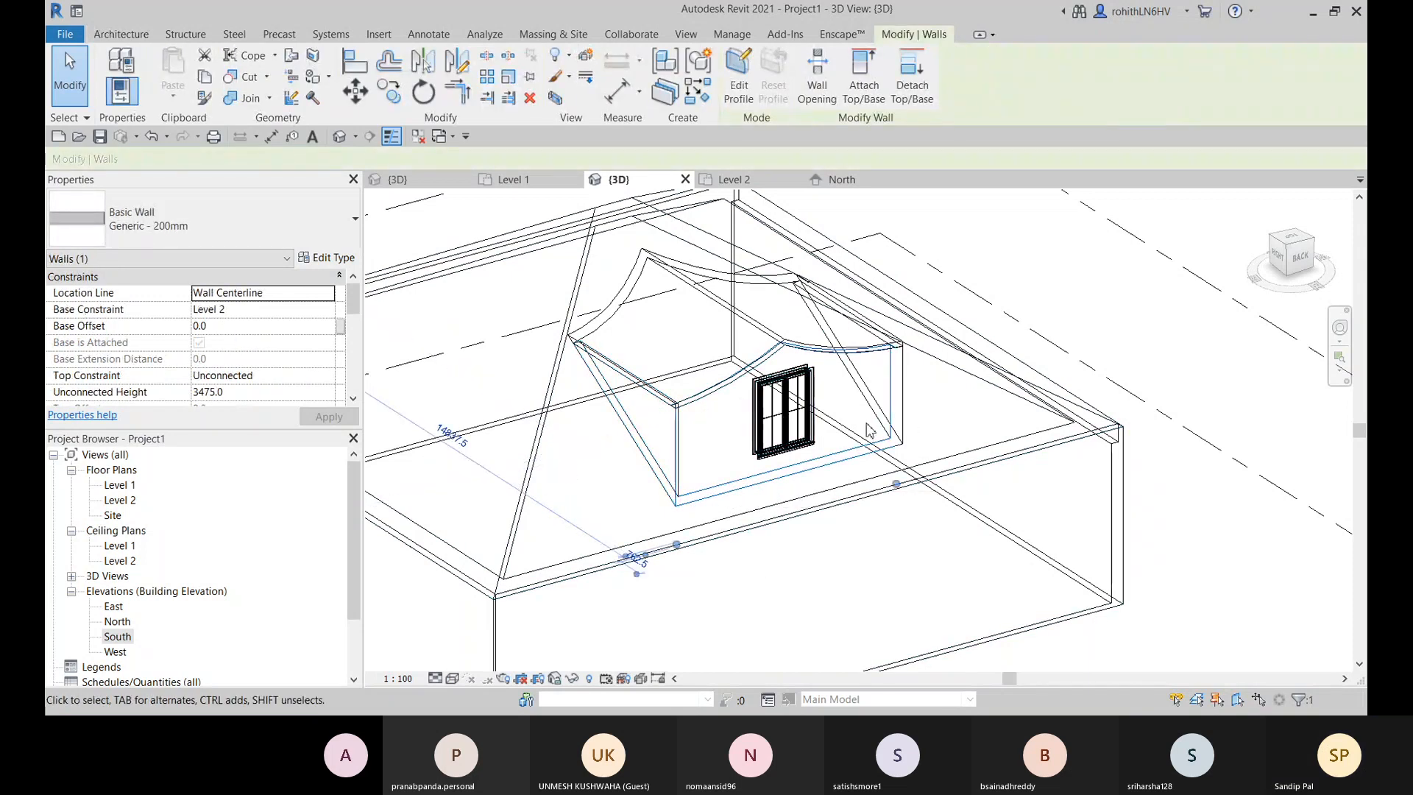
left_click(873, 421)
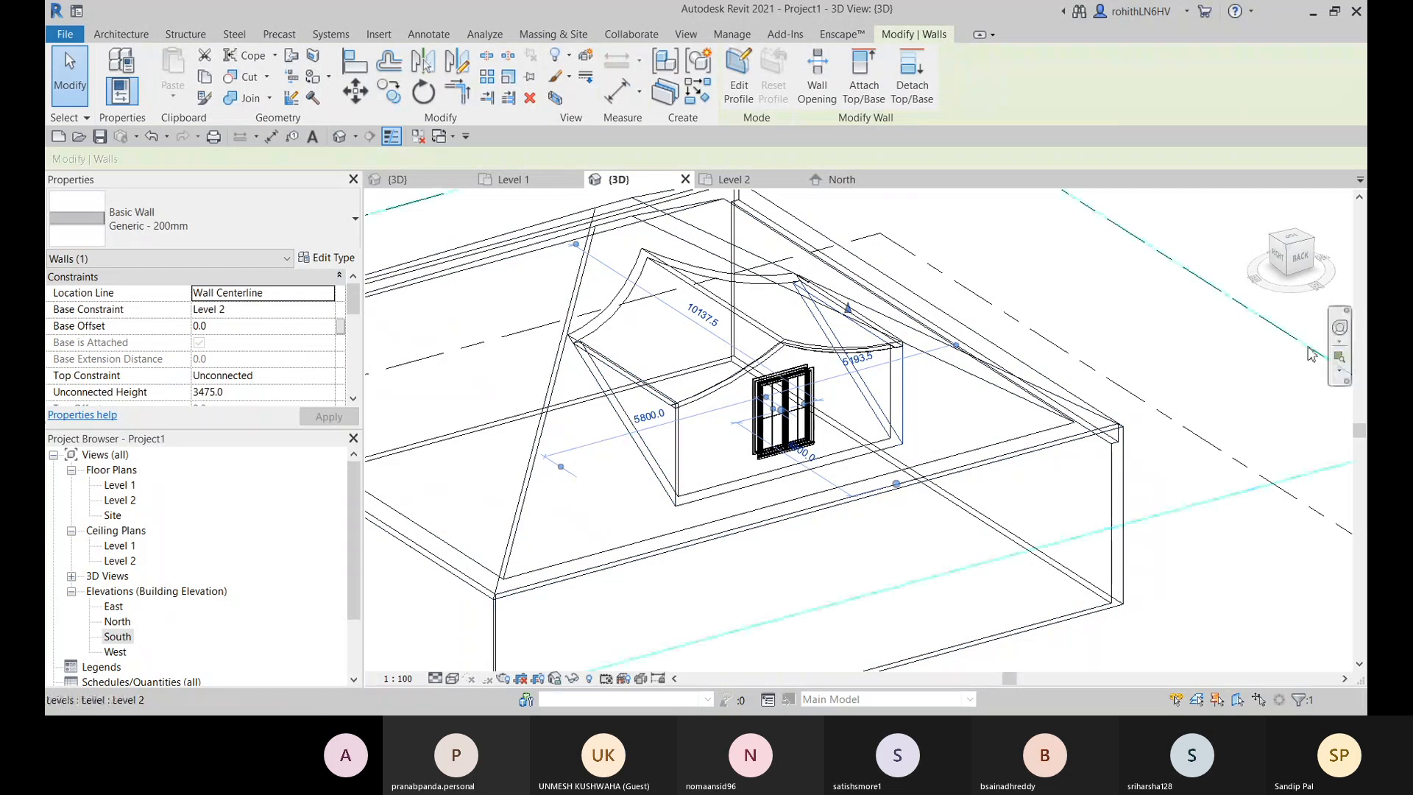
key("Escape")
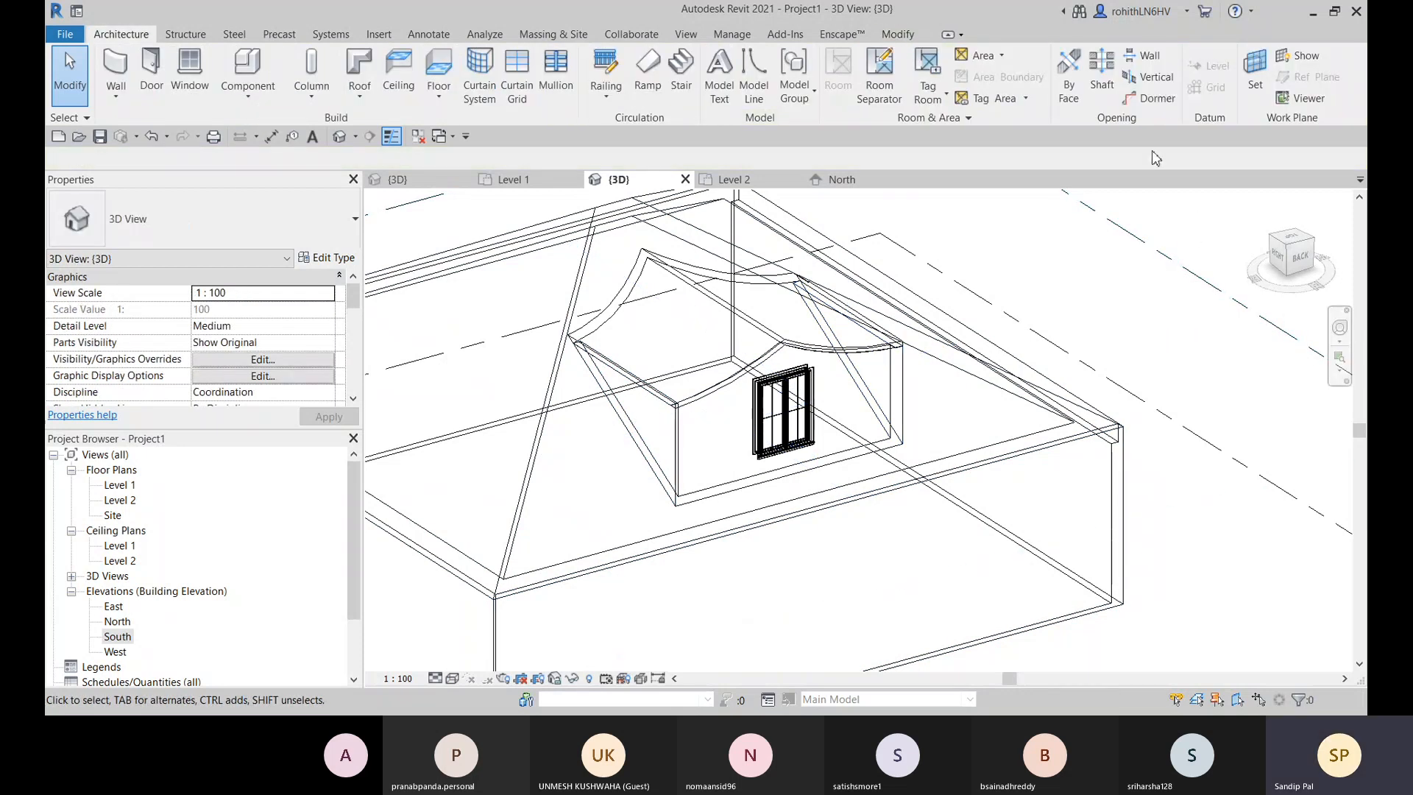
Step: Start a dormer opening in the main hipped roof and pick the inner faces of the dormer's two side walls and front wall as boundaries
left_click(1159, 100)
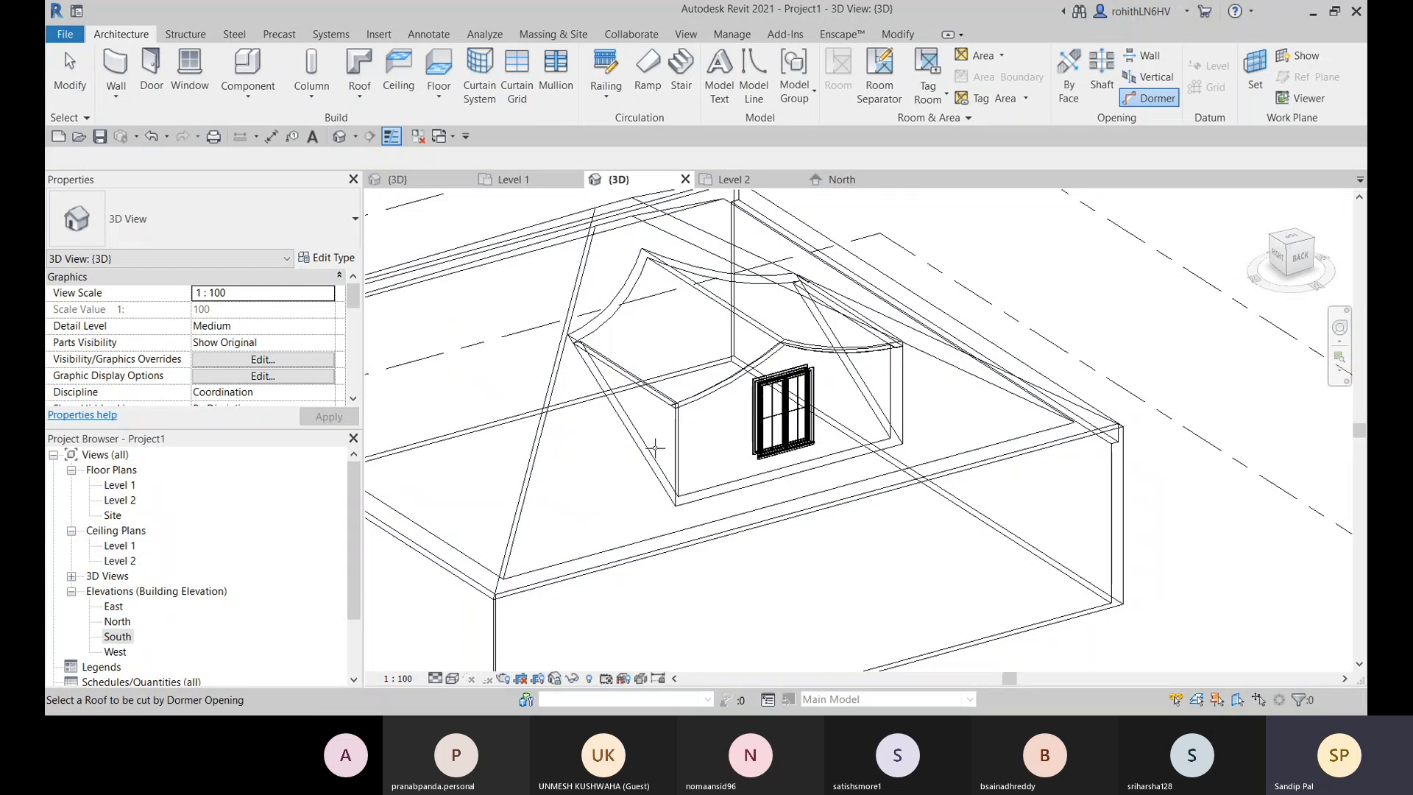
left_click(543, 450)
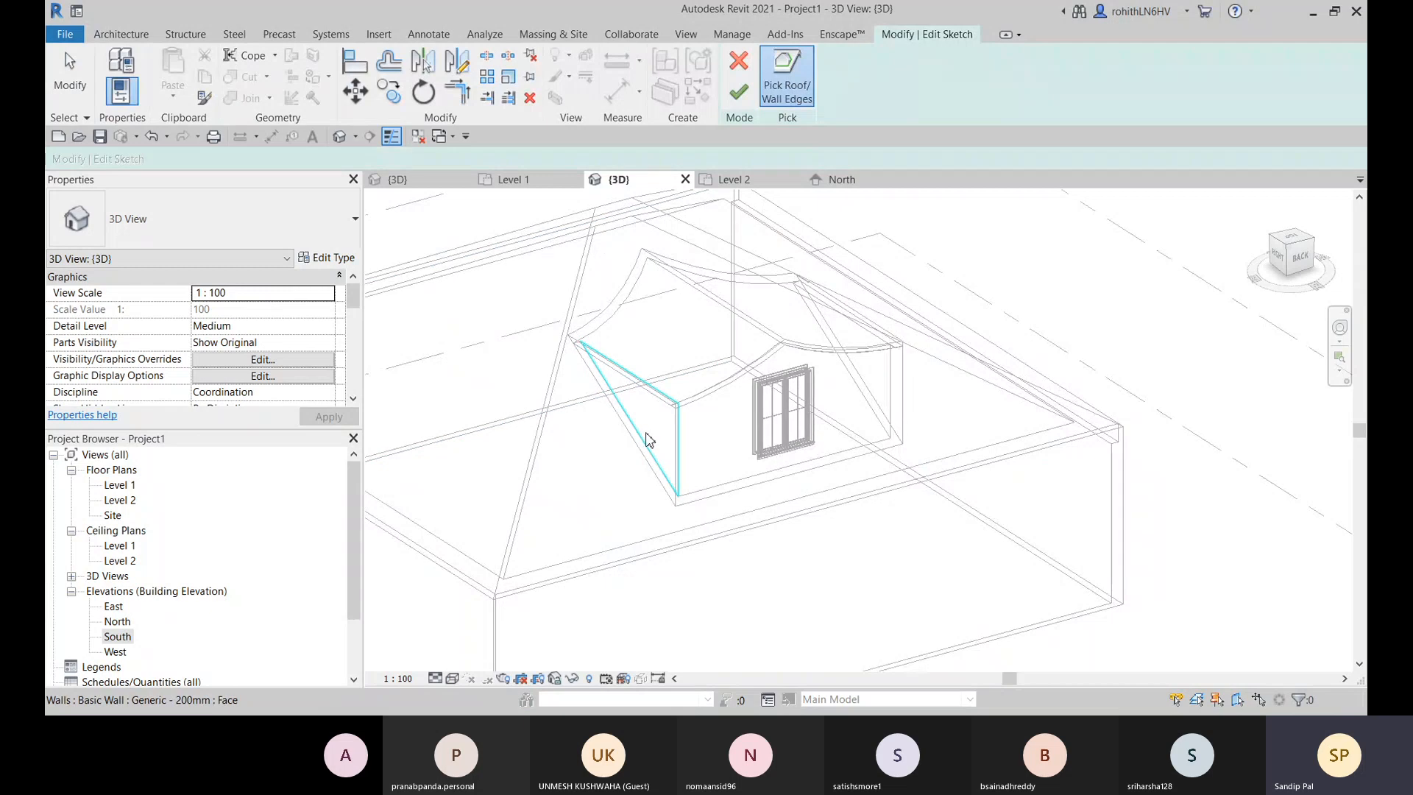
middle_click_drag(648, 438, 581, 405, "shift")
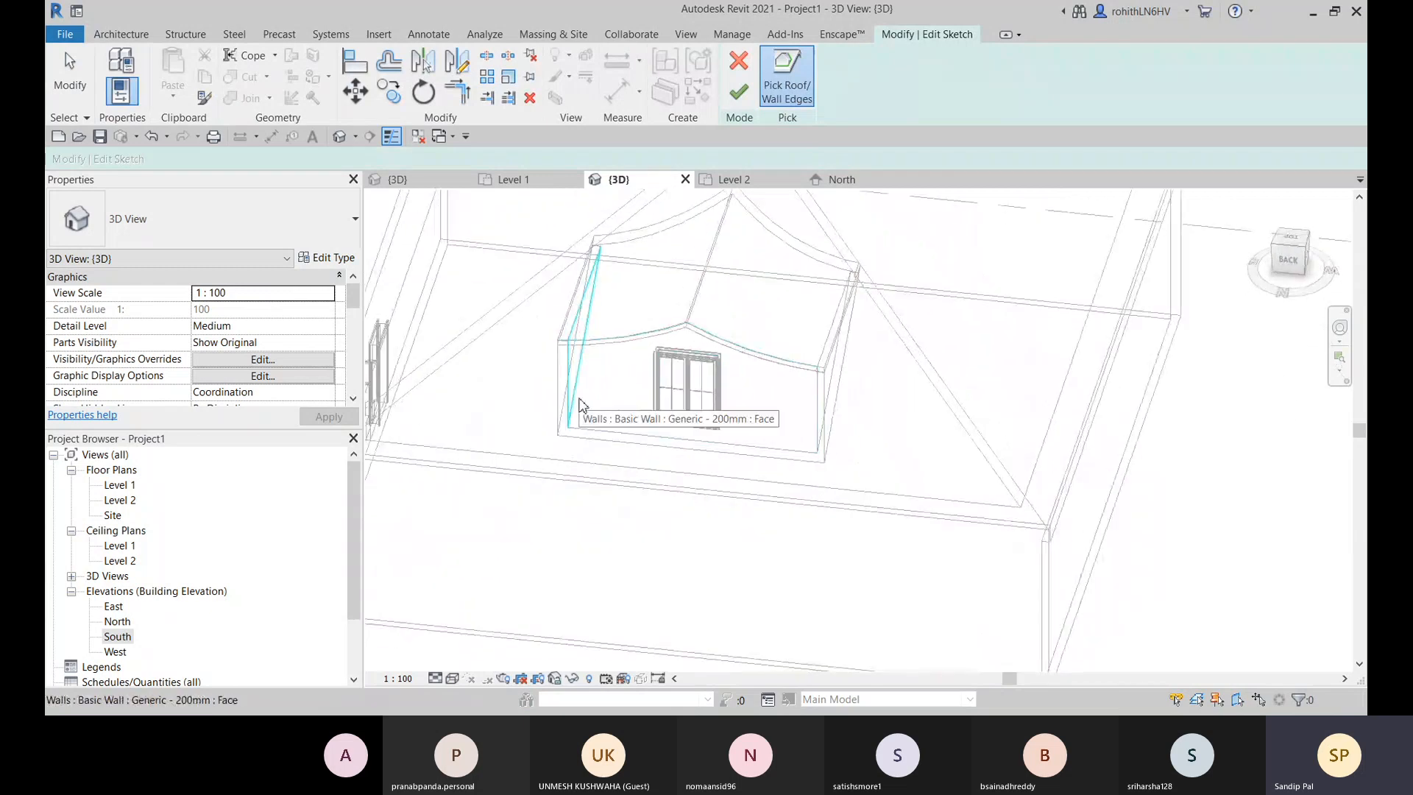
left_click(581, 406)
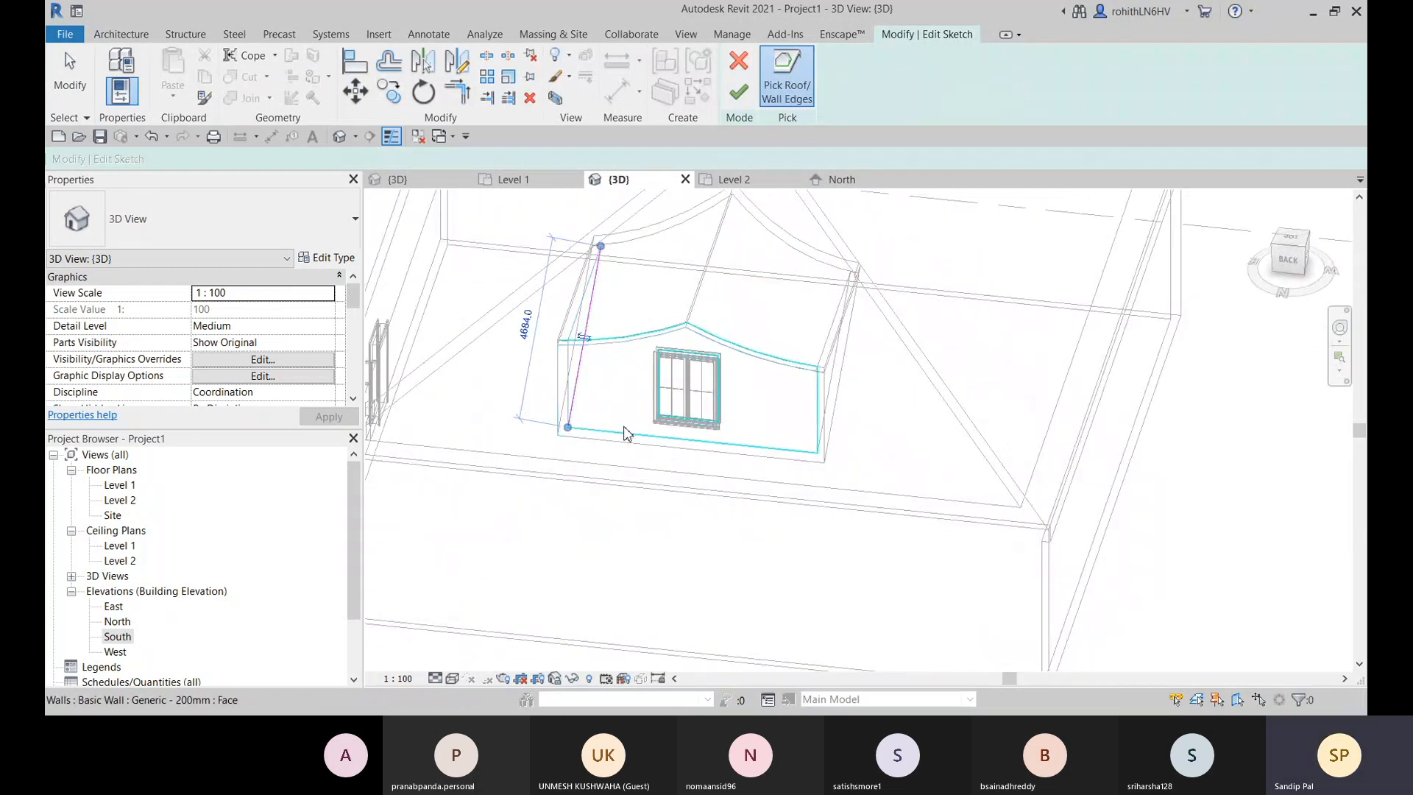
scroll(620, 440, "up", 1)
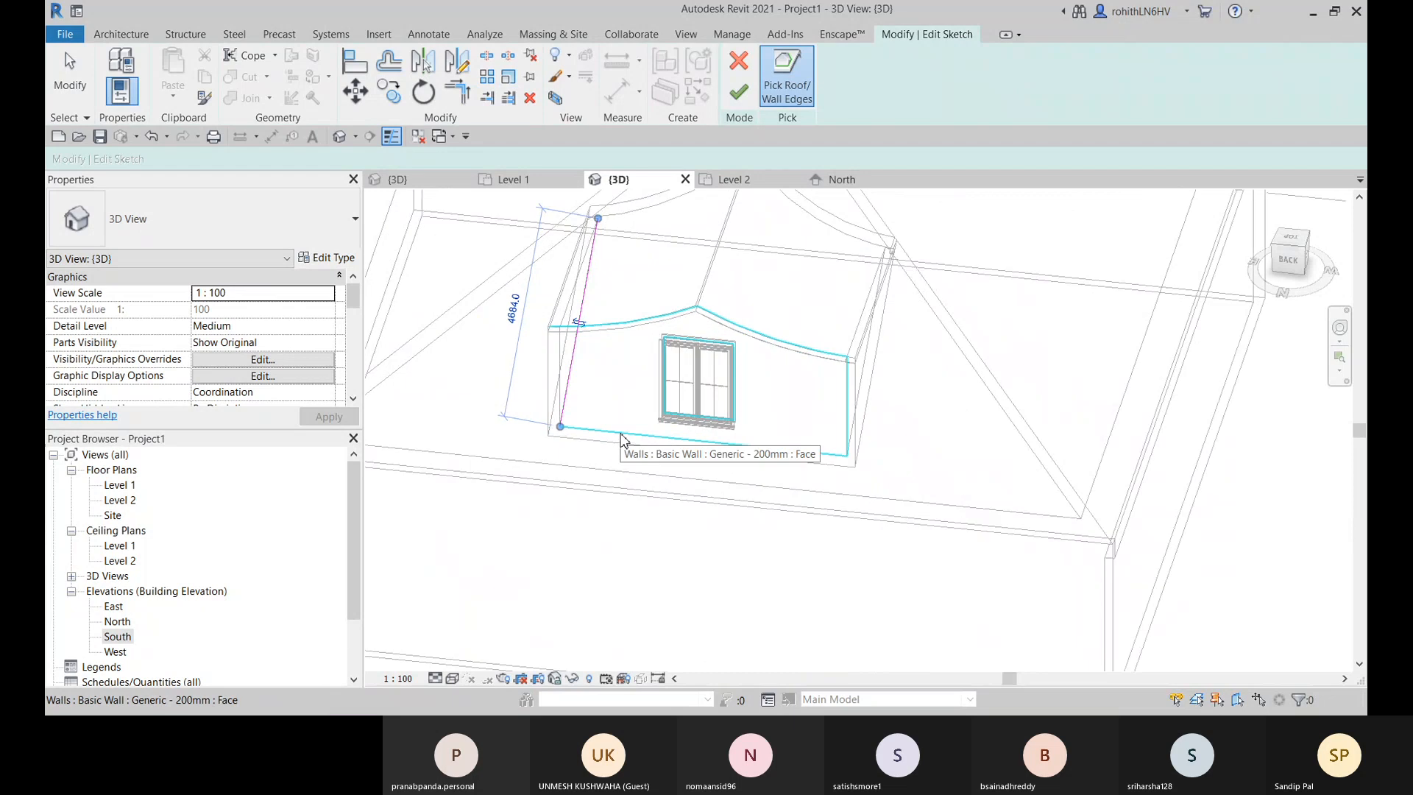
left_click(659, 441)
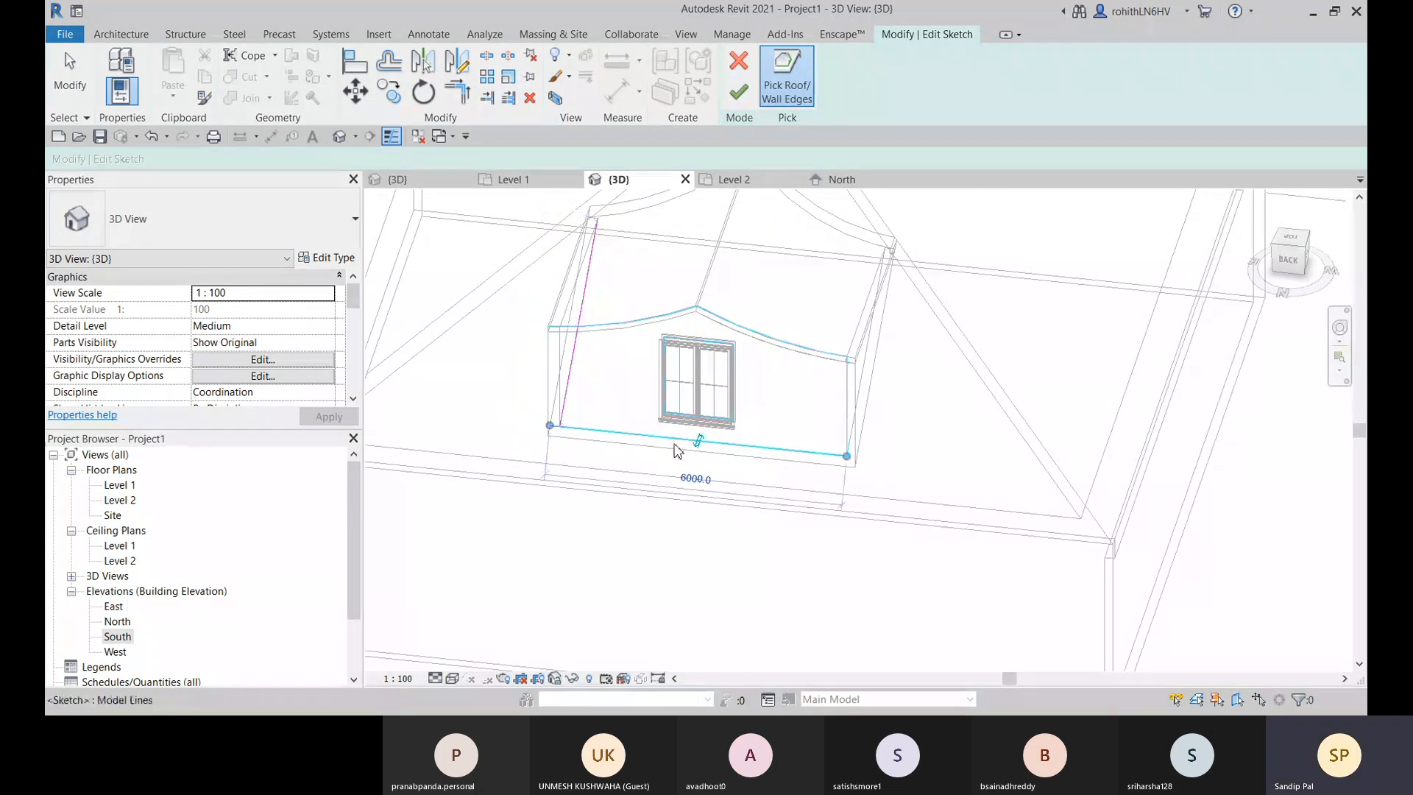
mouse_move(884, 449)
middle_mouse_down("shift")
mouse_move(899, 447)
mouse_move(937, 496)
mouse_move(893, 312)
mouse_move(868, 373)
middle_mouse_up("shift")
left_click(900, 447)
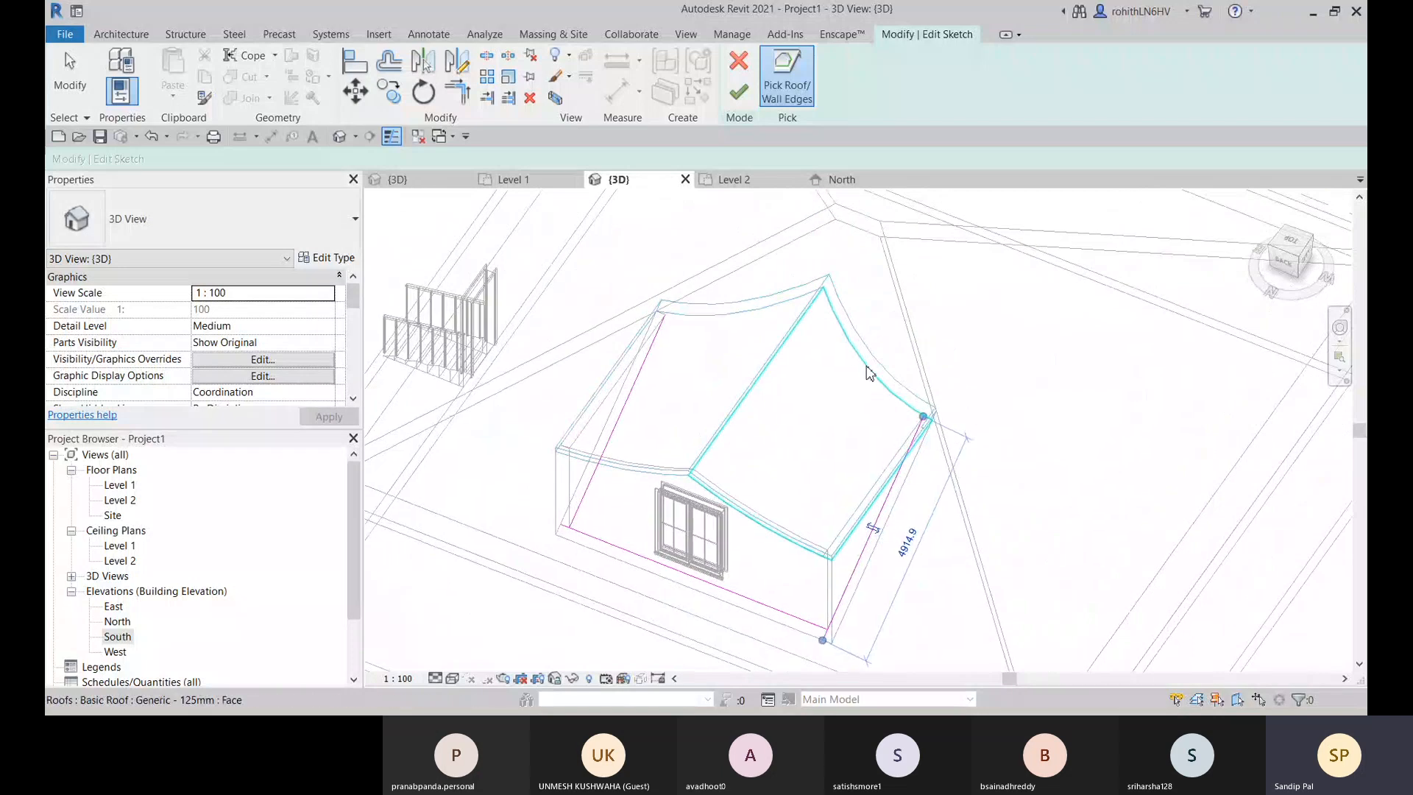
Step: Add the two lower curved back edges of the dormer roof to the opening boundary
left_click(854, 362)
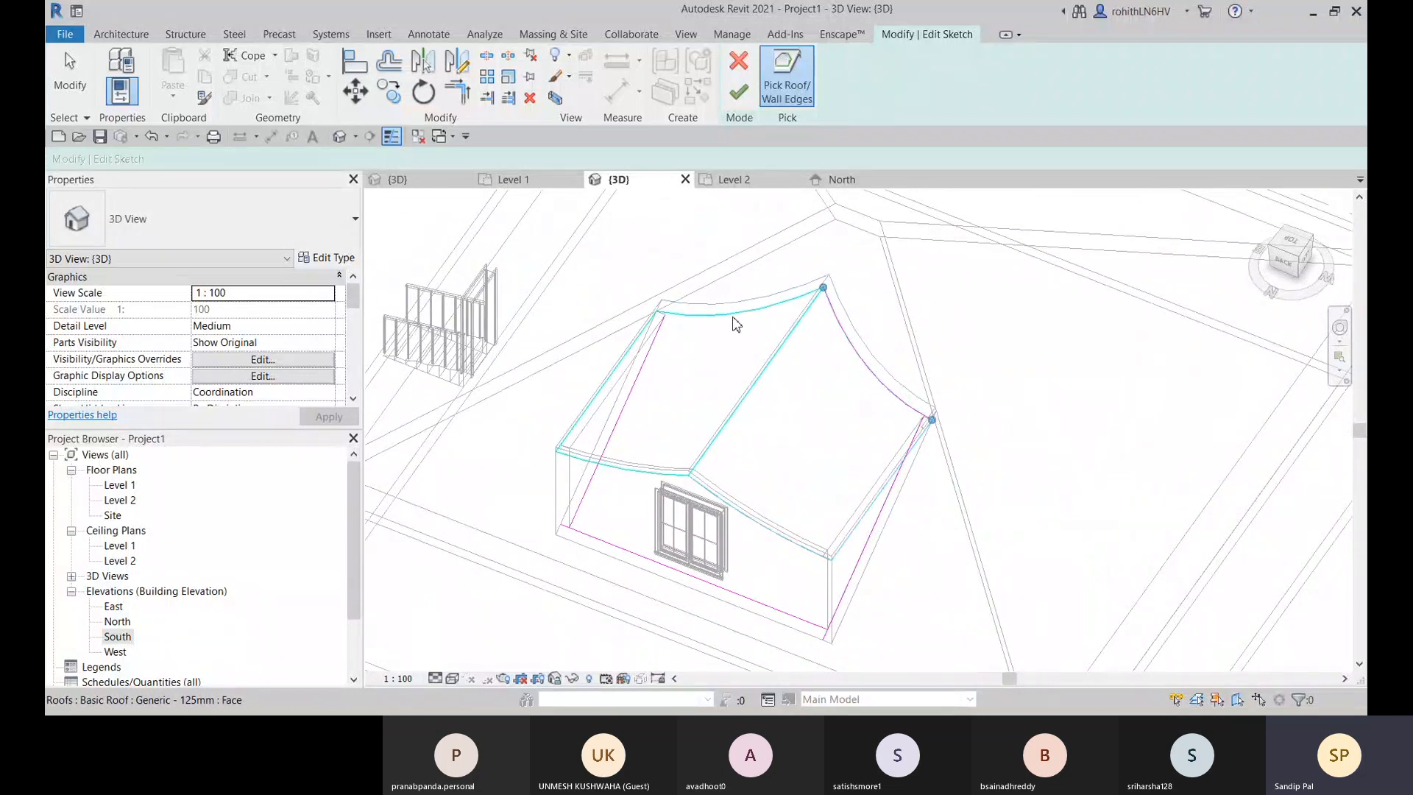
scroll(698, 331, "up", 3)
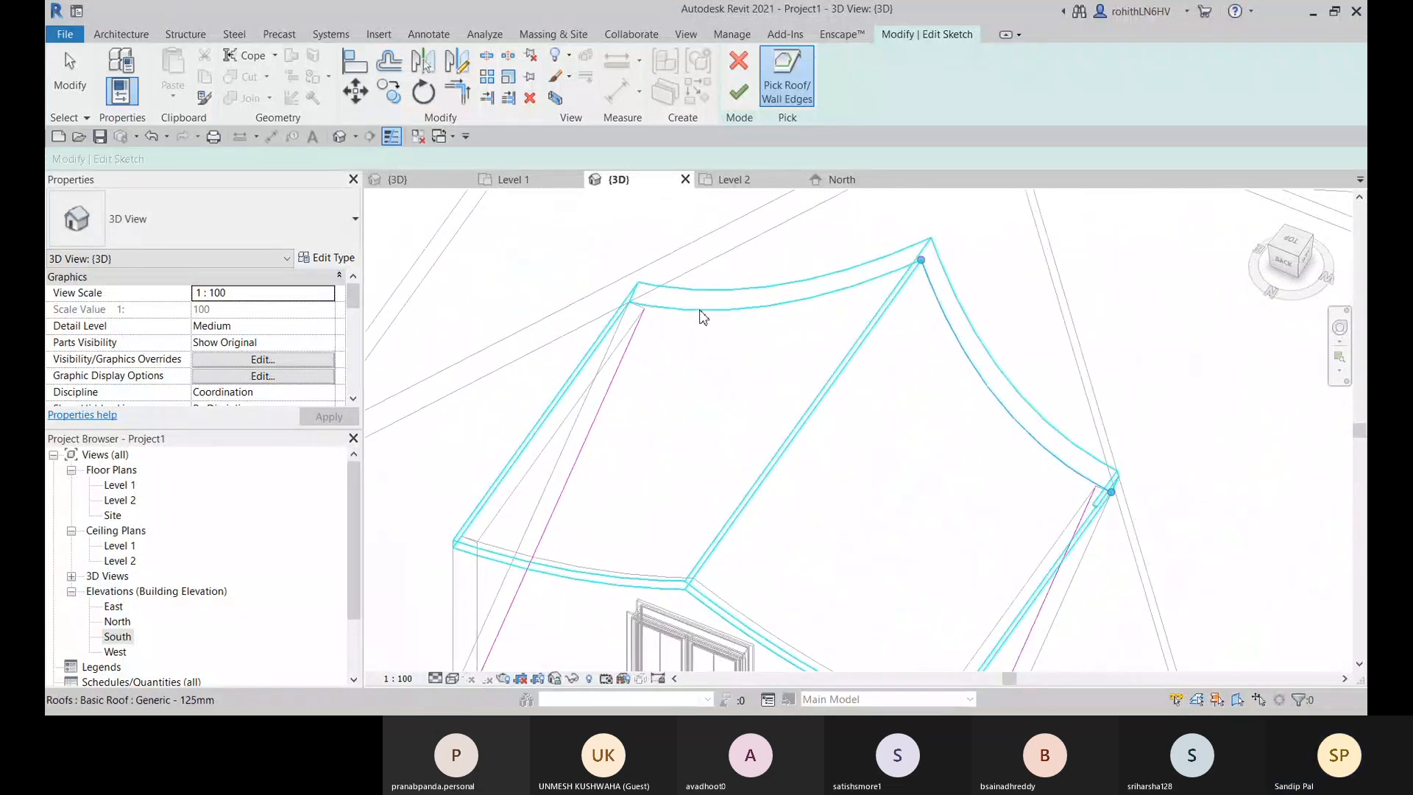
scroll(702, 316, "up", 2)
left_click(700, 312)
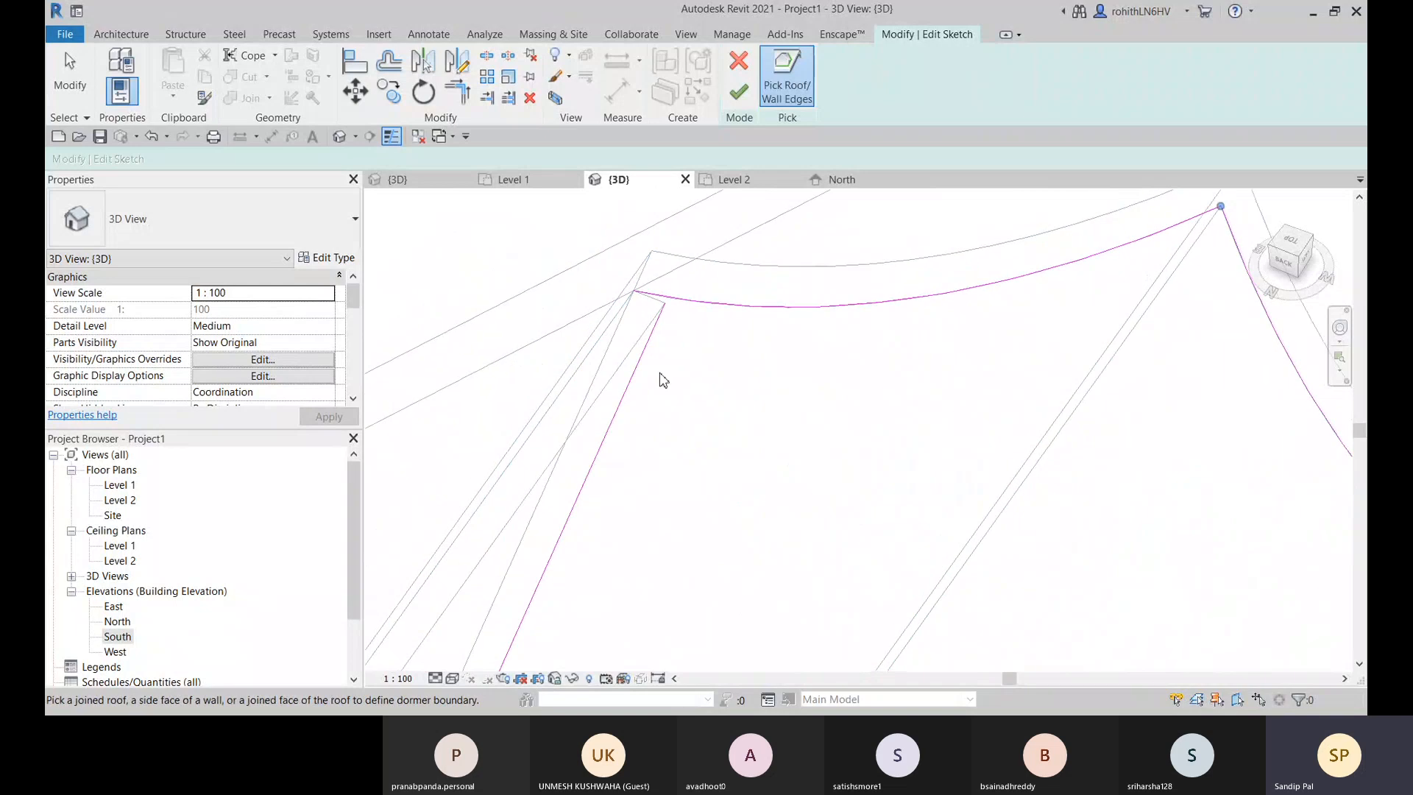
Step: Trim the opening sketch at both back corners so the side-wall lines meet the curved roof edges
left_click(457, 91)
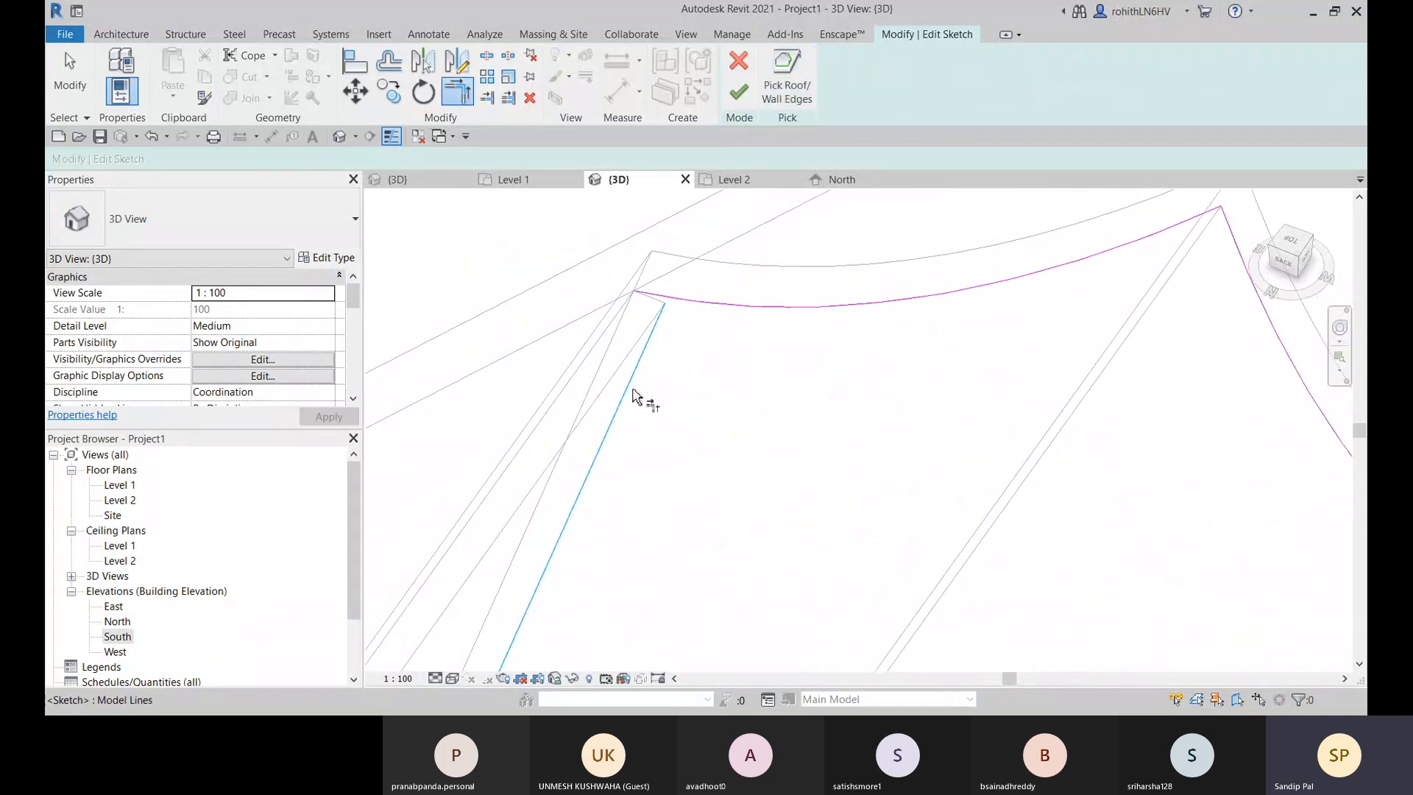
scroll(783, 337, "down", 3)
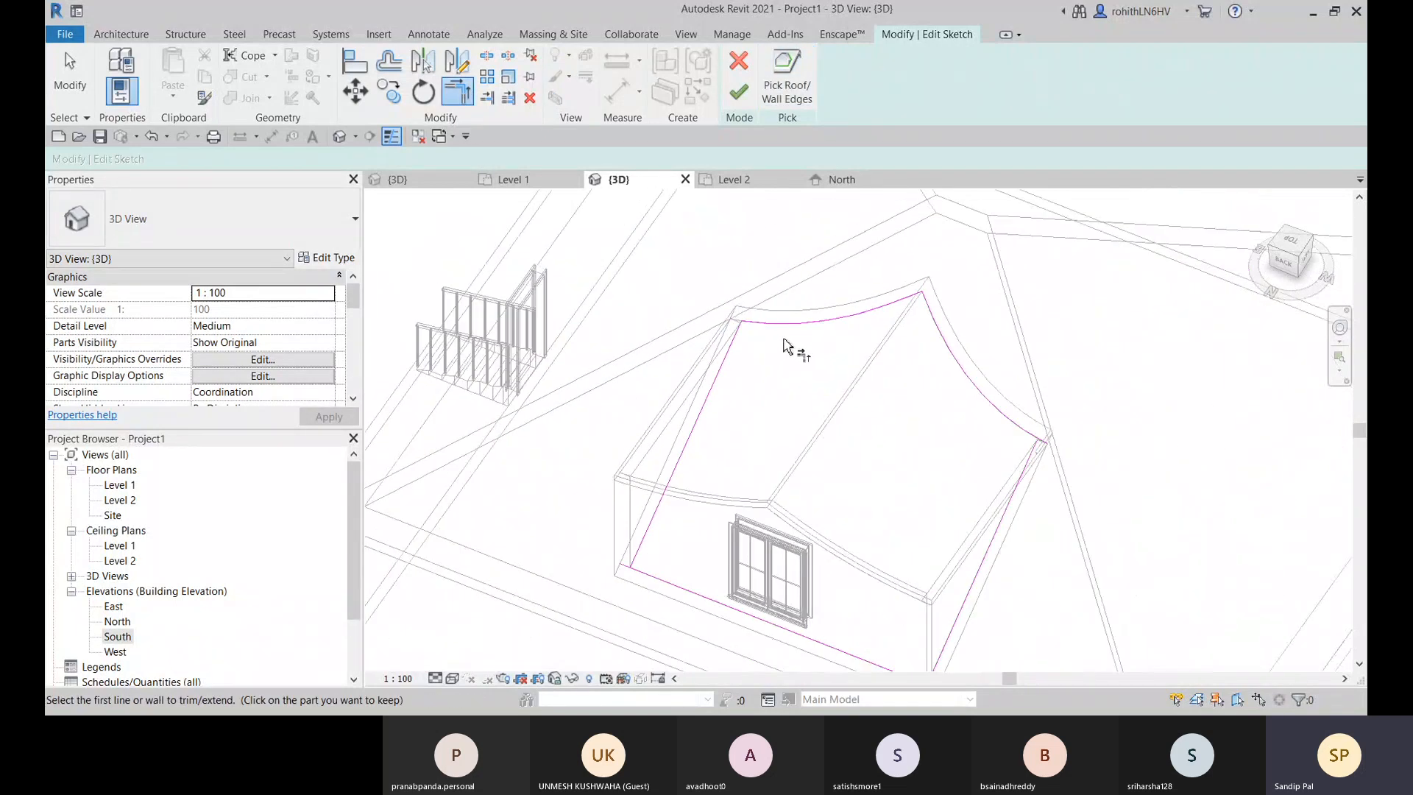
left_click(989, 413)
scroll(1031, 431, "up", 5)
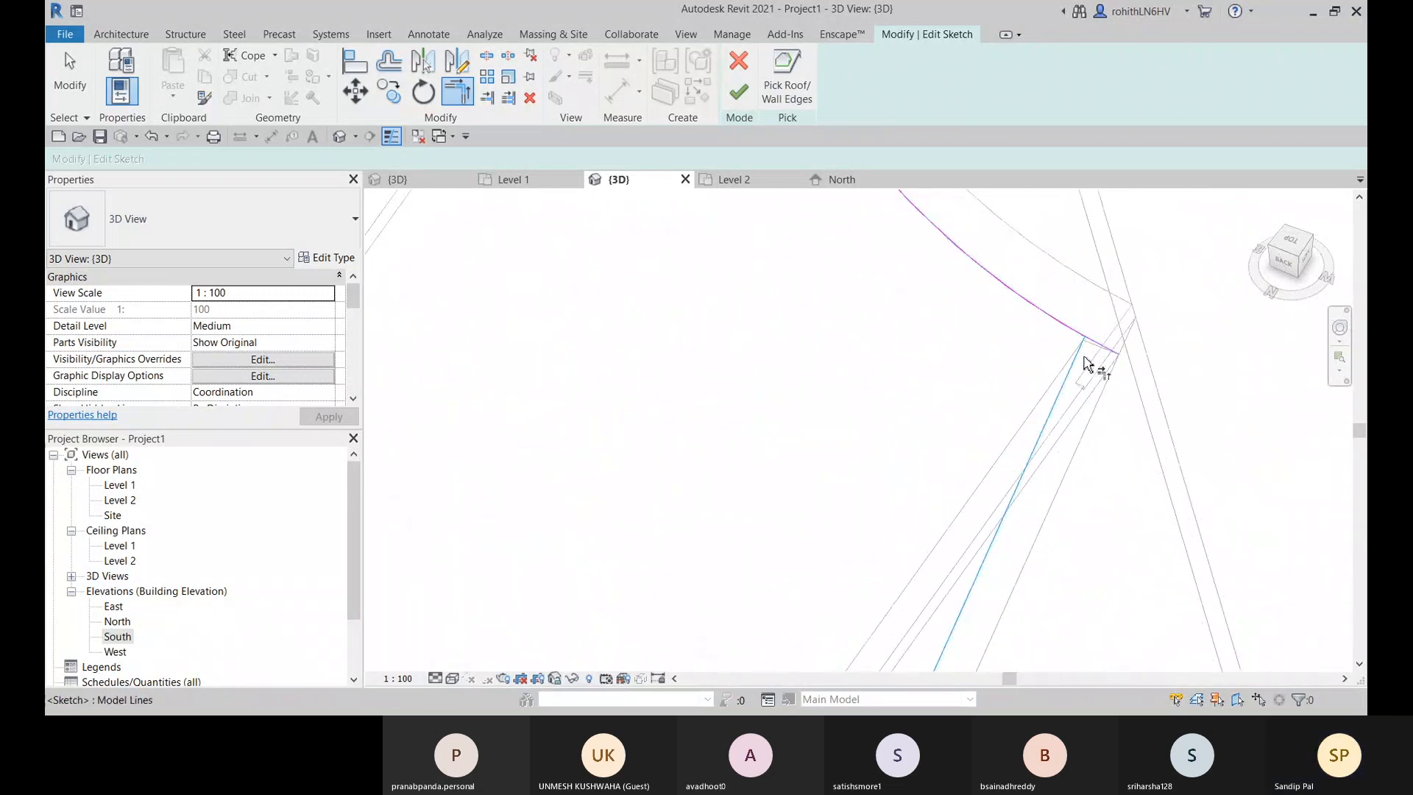
left_click(1084, 362)
scroll(1083, 362, "up", 1)
left_click(1030, 297)
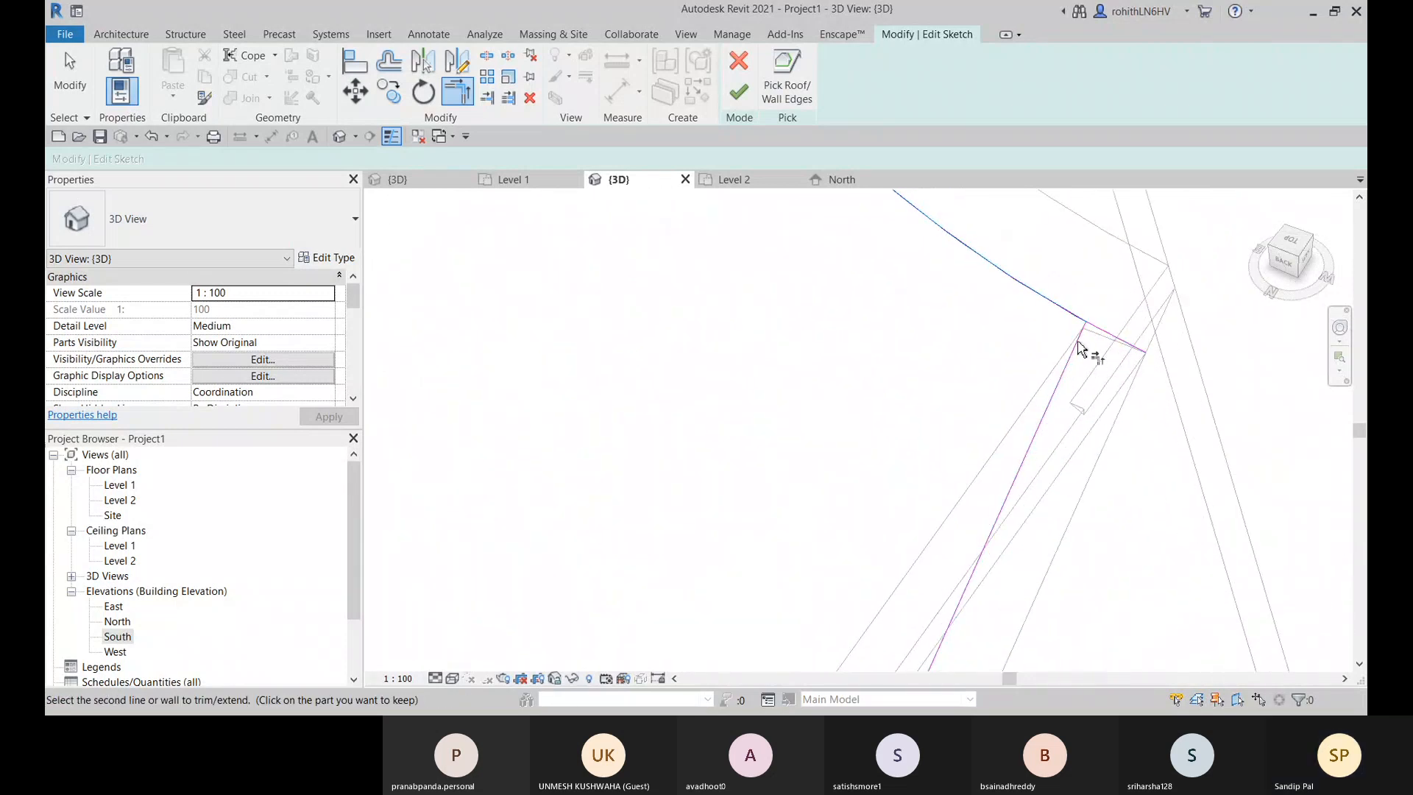
left_click(1061, 386)
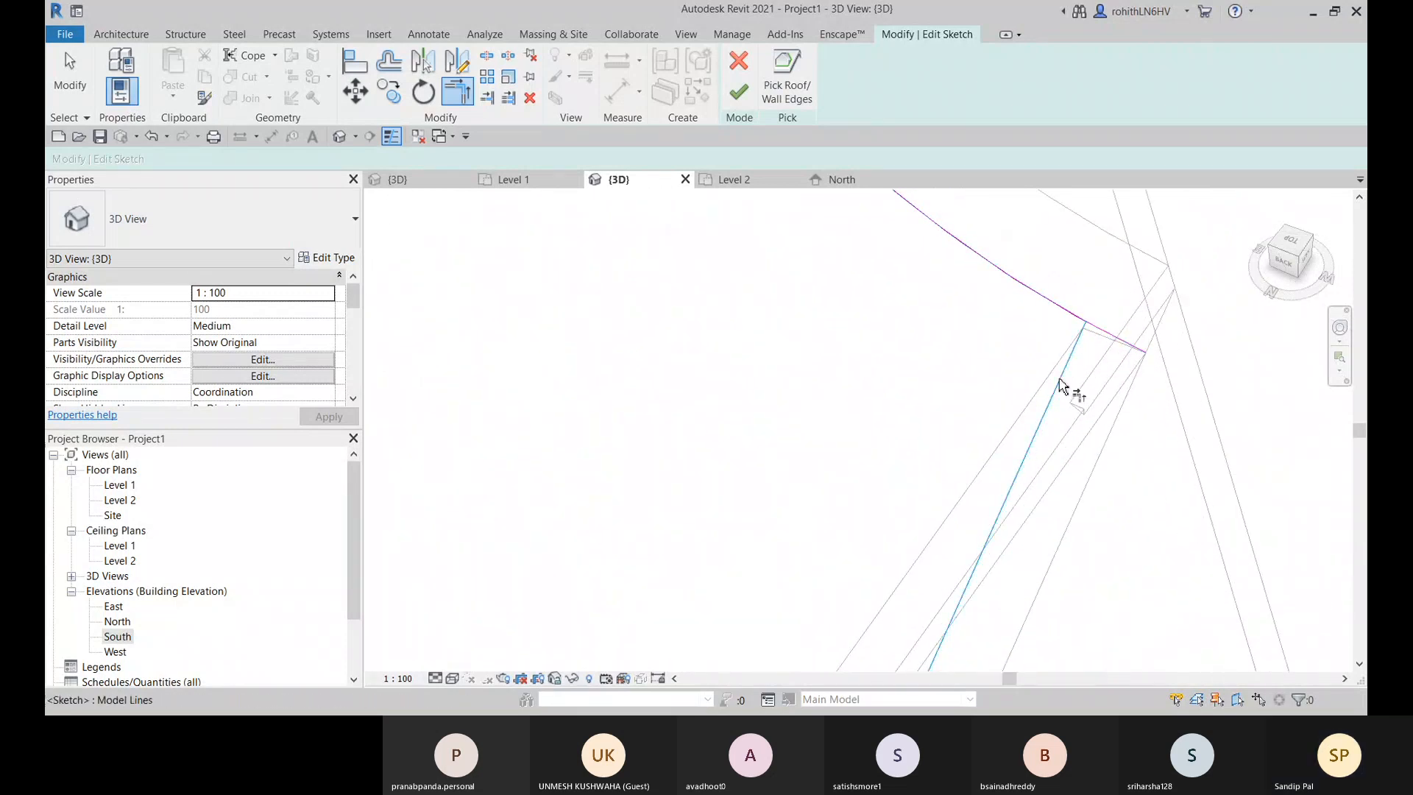
left_click(1082, 341)
scroll(1089, 342, "up", 1)
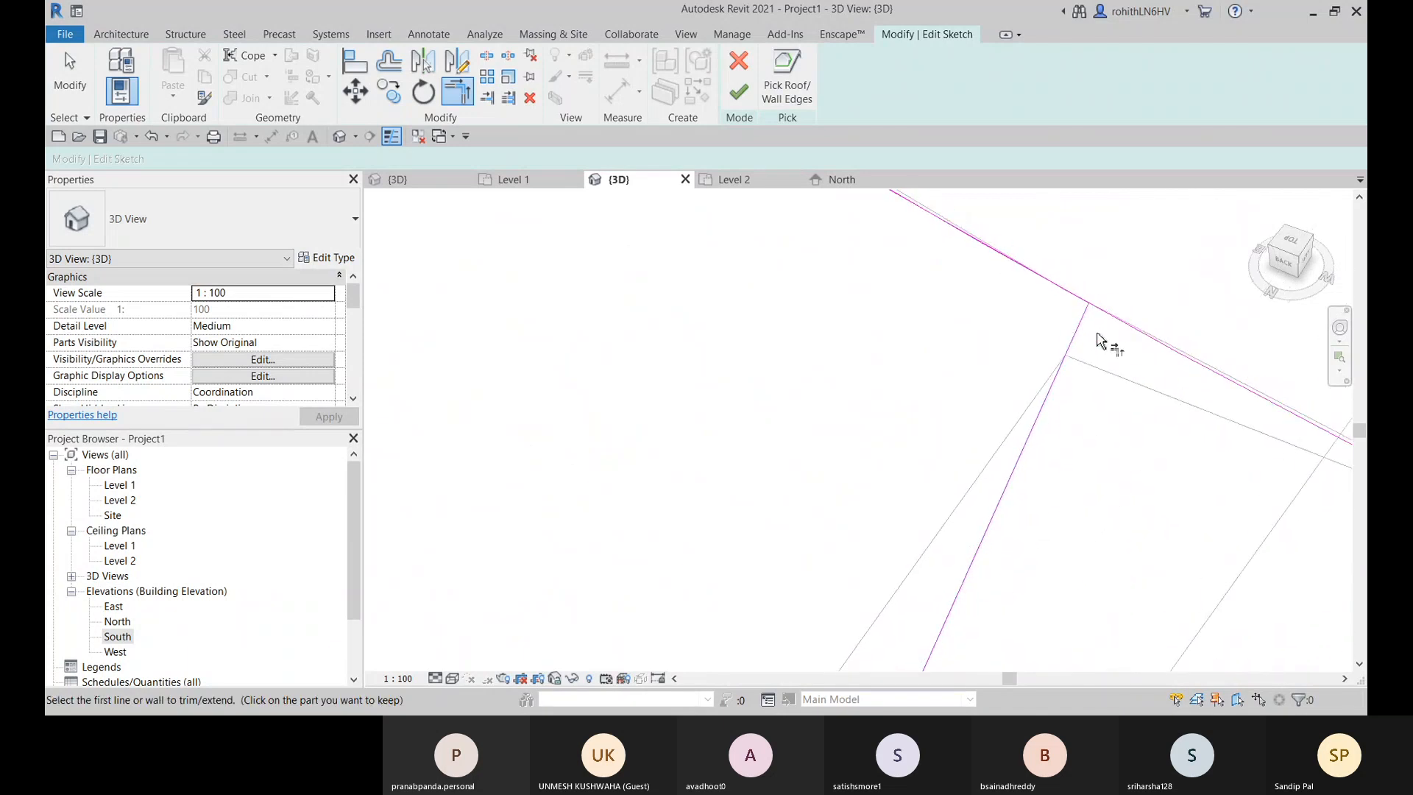
scroll(1090, 324, "up", 2)
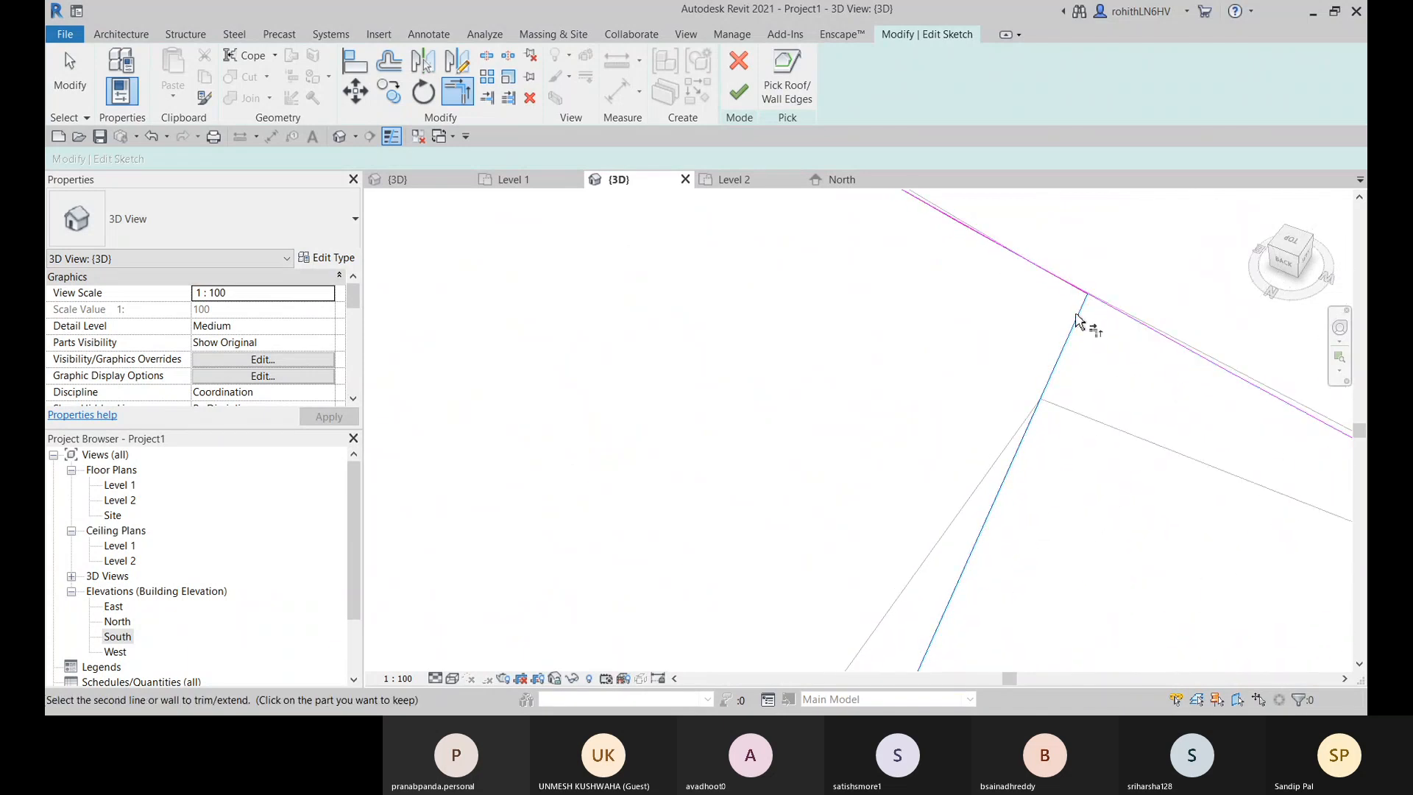
scroll(1060, 335, "down", 4)
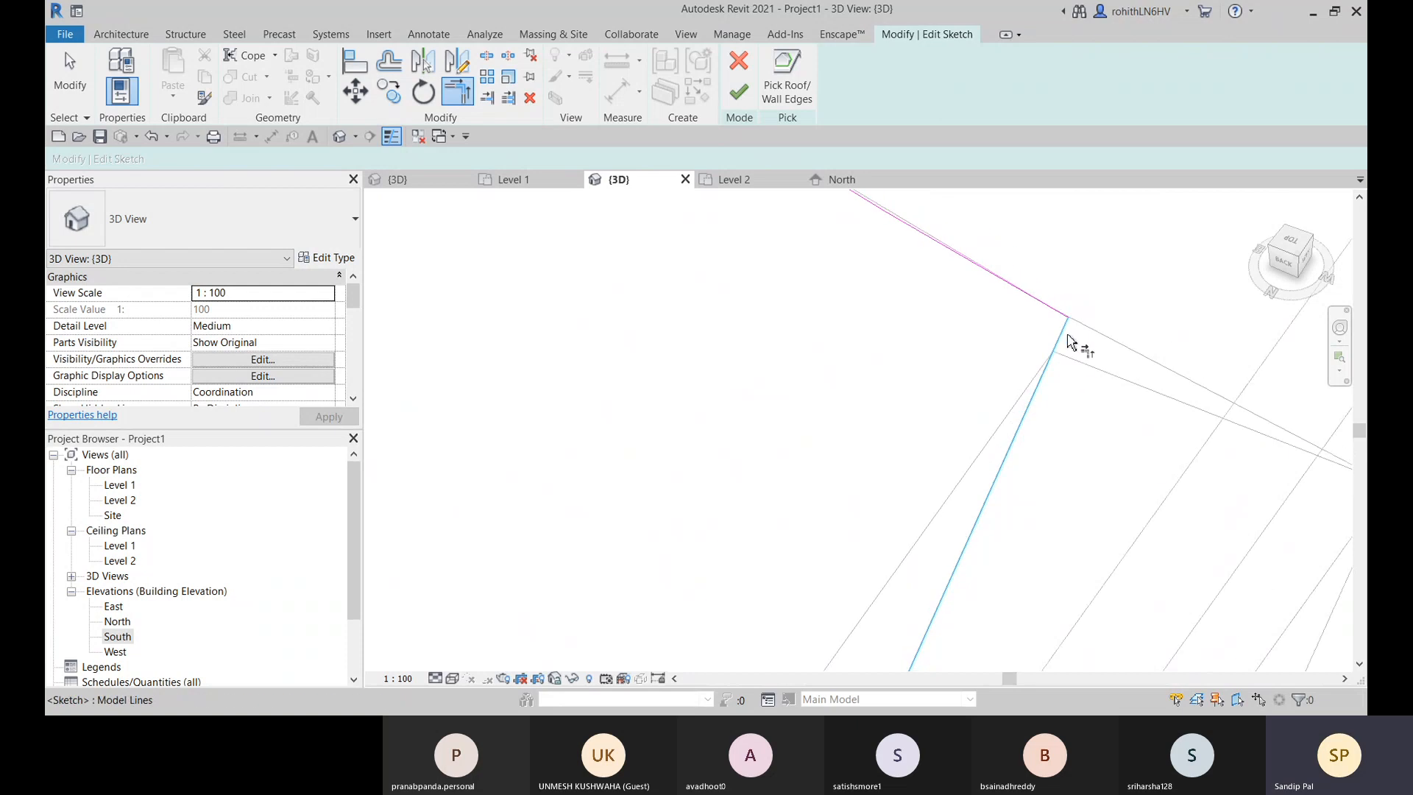
Step: Trim the front-wall line to both side-wall lines at the front corners and finish the dormer opening sketch
scroll(1001, 376, "down", 1)
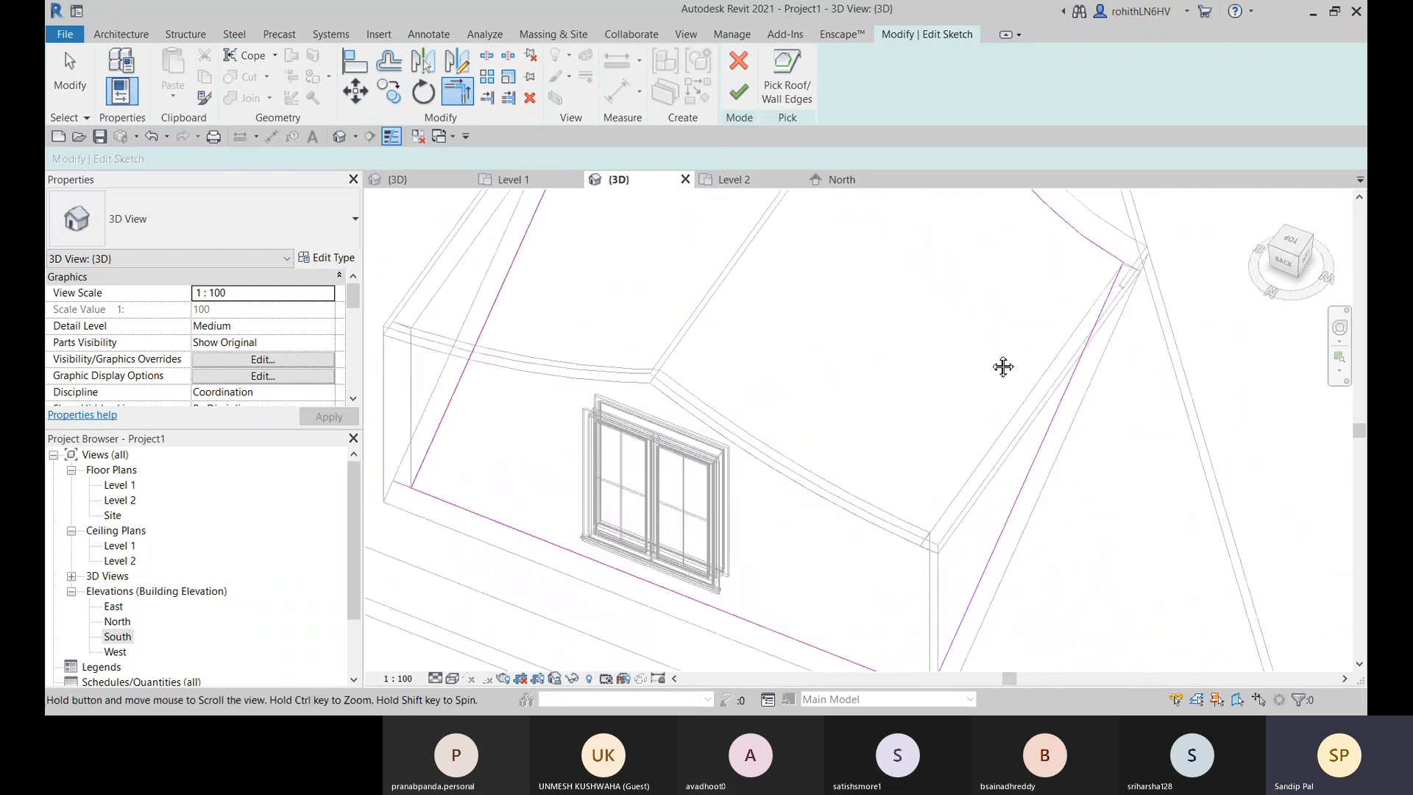
scroll(903, 527, "up", 3)
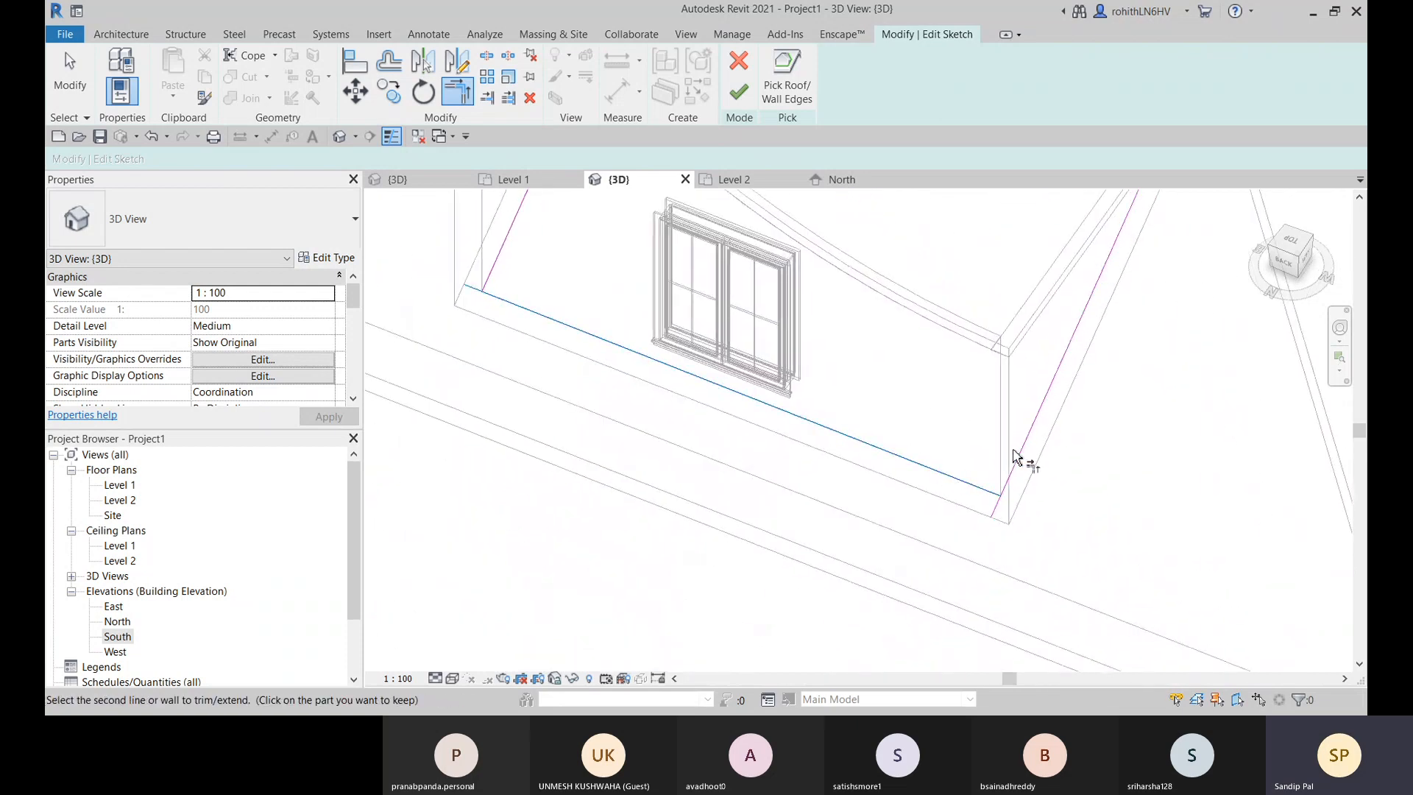
left_click(588, 338)
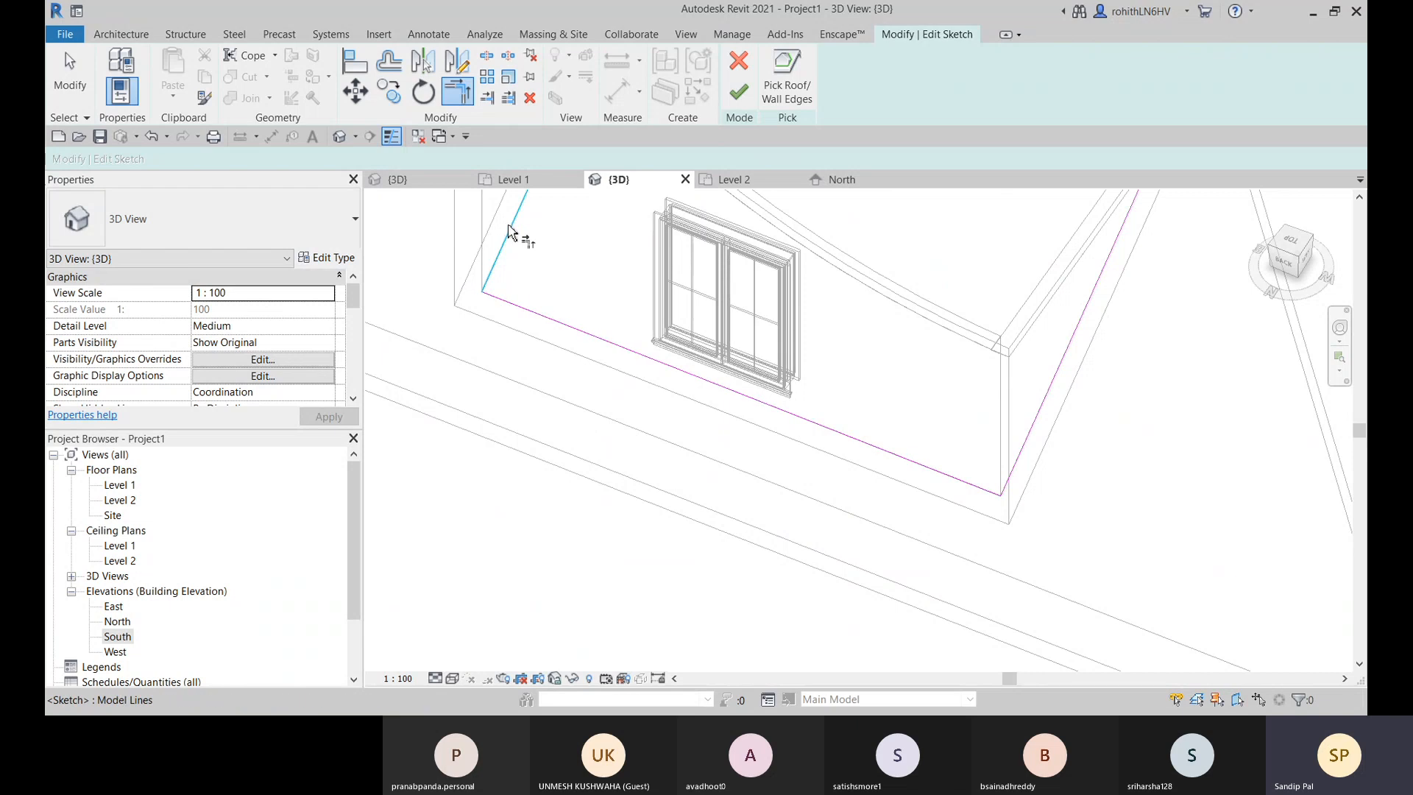
scroll(593, 305, "down", 3)
mouse_move(721, 337)
middle_mouse_down()
mouse_move(652, 592)
mouse_move(731, 577)
mouse_move(830, 352)
middle_mouse_up()
left_click(550, 434)
left_click(743, 101)
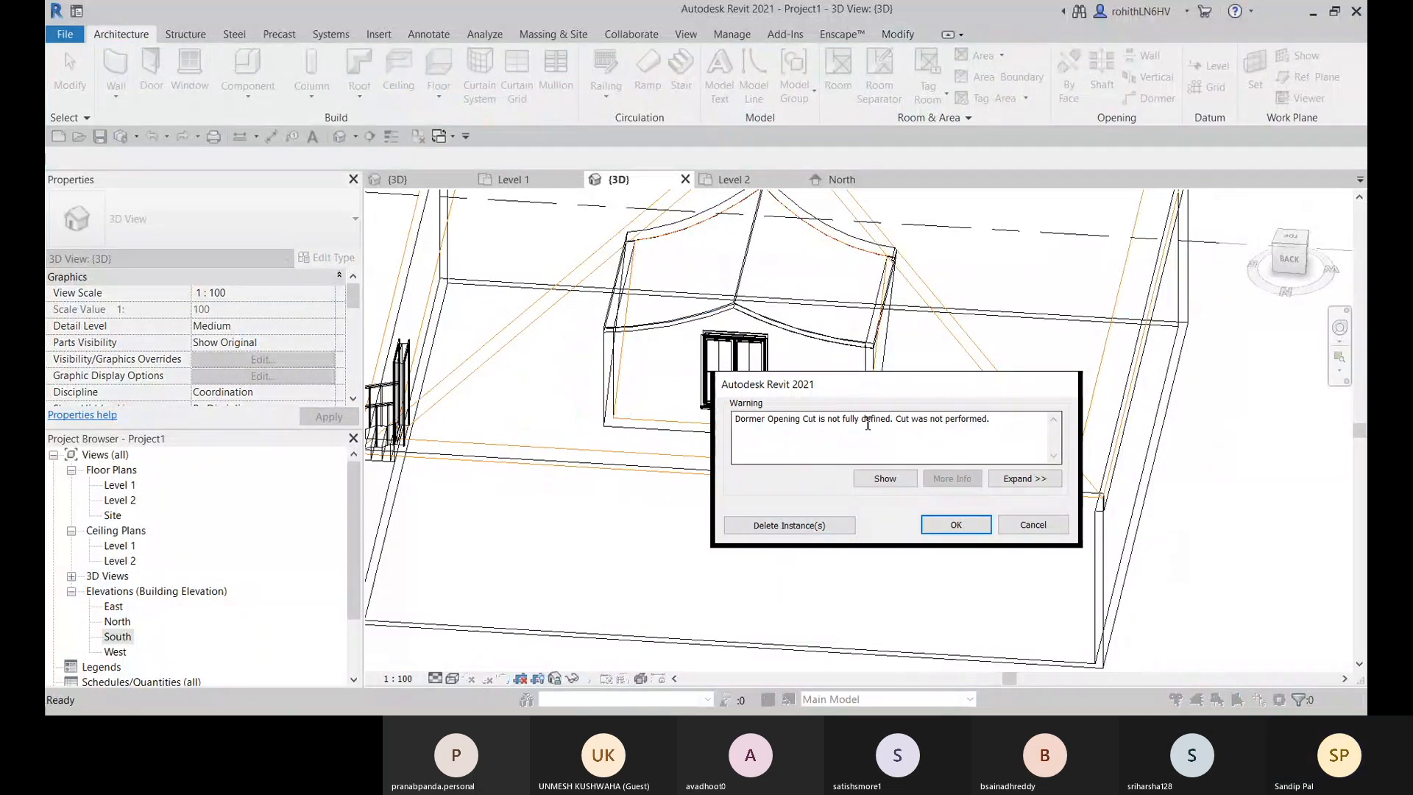
left_click(954, 524)
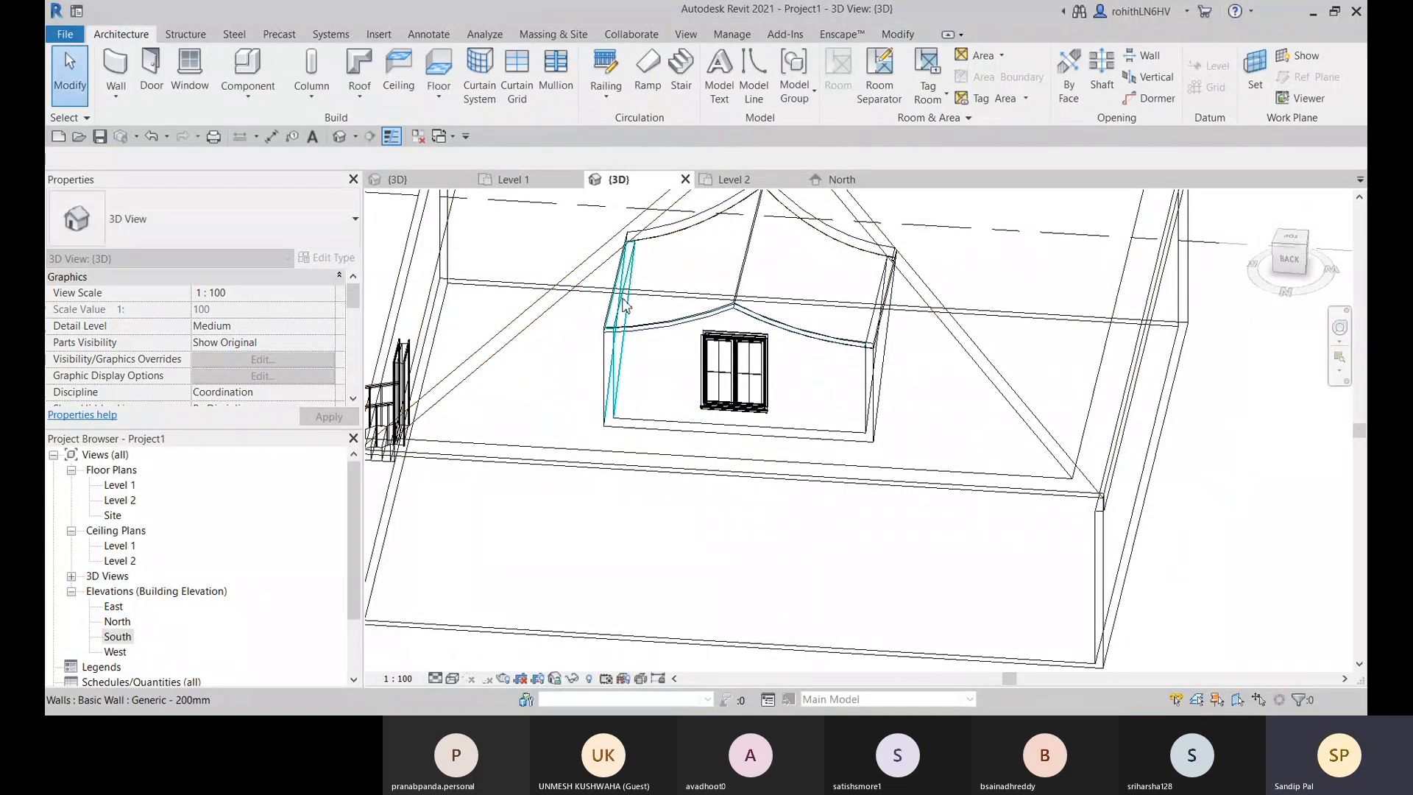
Step: Switch the 3D view's visual style from wireframe to a solid-surface display
scroll(635, 309, "up", 5)
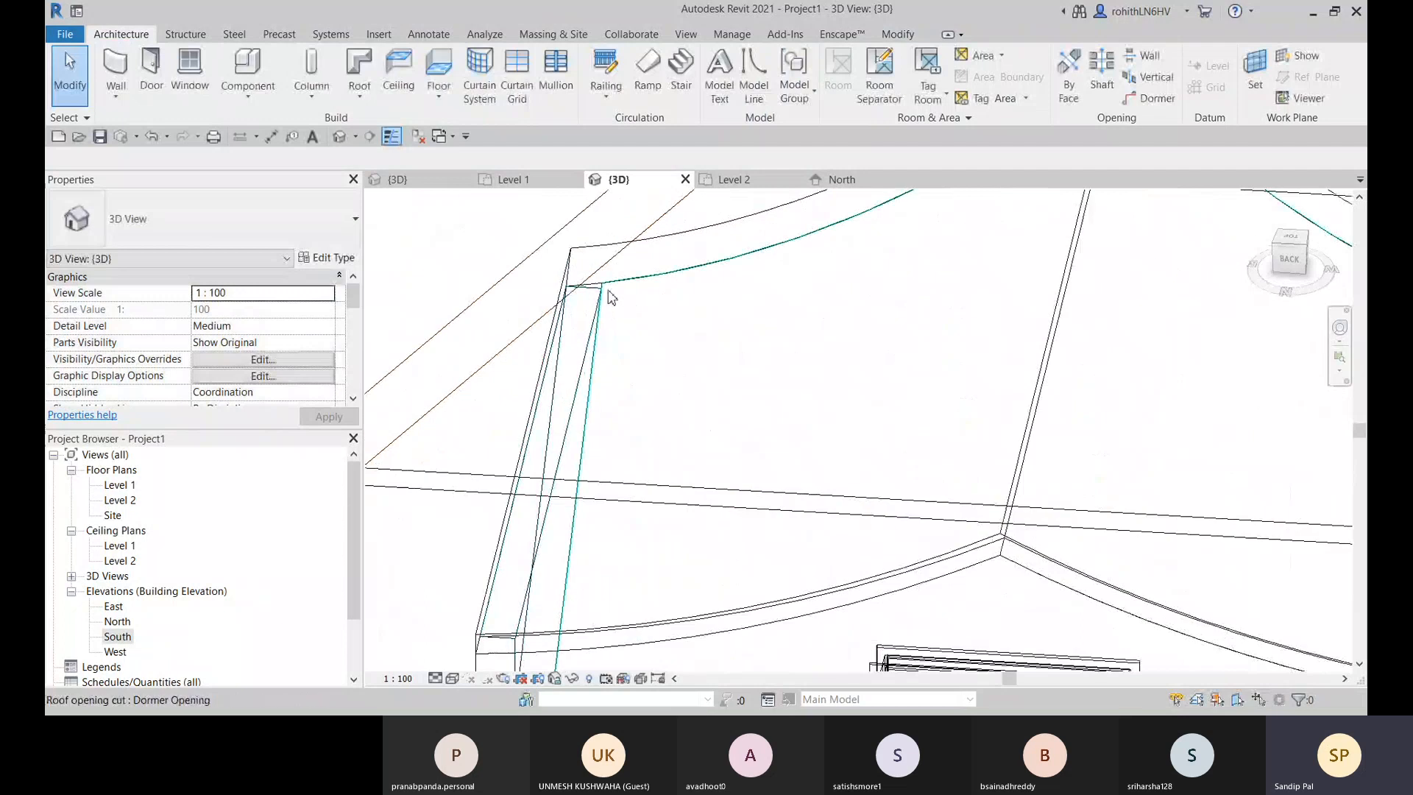
scroll(656, 324, "down", 5)
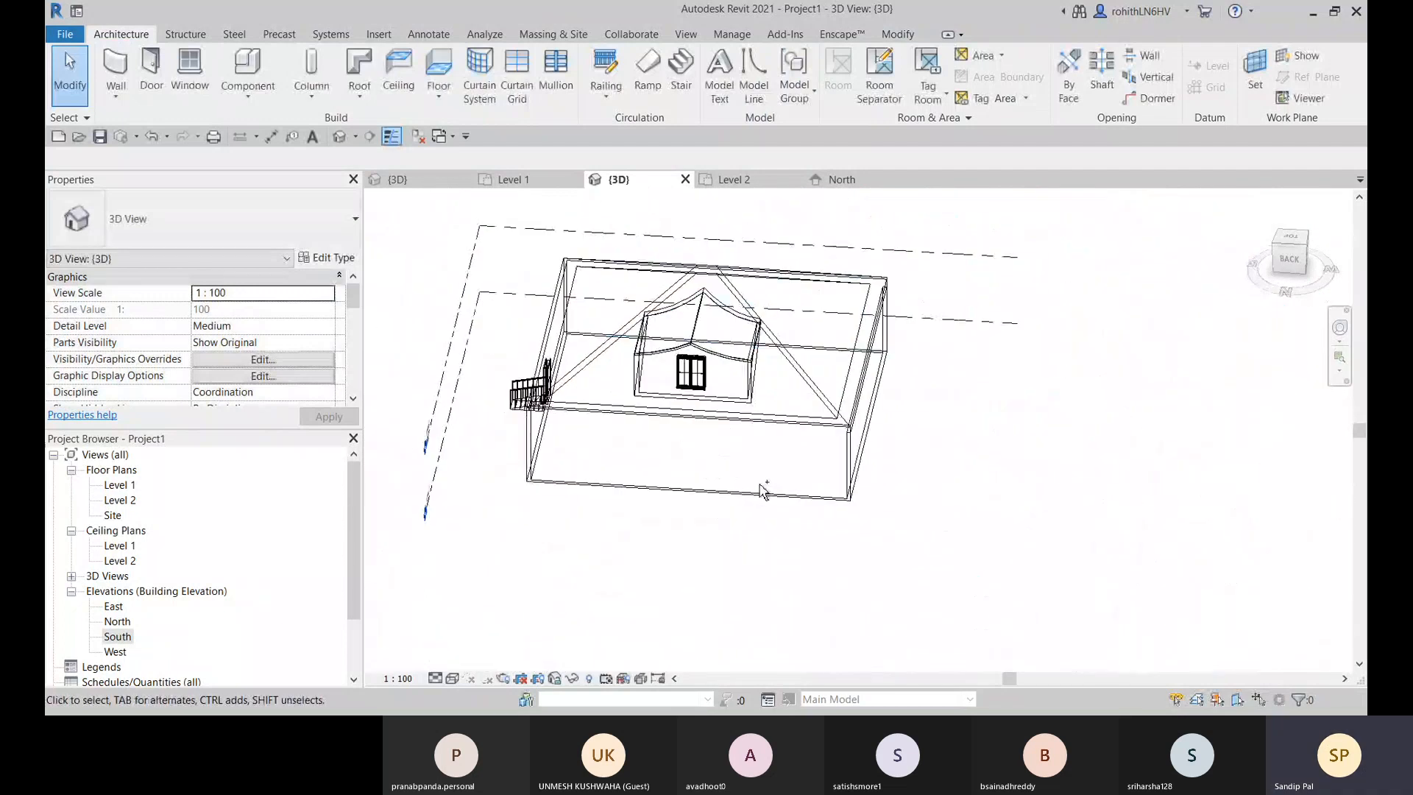
left_click(452, 678)
left_click(471, 666)
Step: Examine the back corner where the curved dormer roof and its side wall meet the hip of the main roof
mouse_move(675, 599)
middle_mouse_down("shift")
mouse_move(806, 441)
mouse_move(861, 321)
mouse_move(864, 357)
mouse_move(949, 365)
mouse_move(1085, 479)
mouse_move(969, 527)
mouse_move(1014, 356)
mouse_move(523, 466)
mouse_move(757, 467)
middle_mouse_up("shift")
scroll(652, 482, "up", 2)
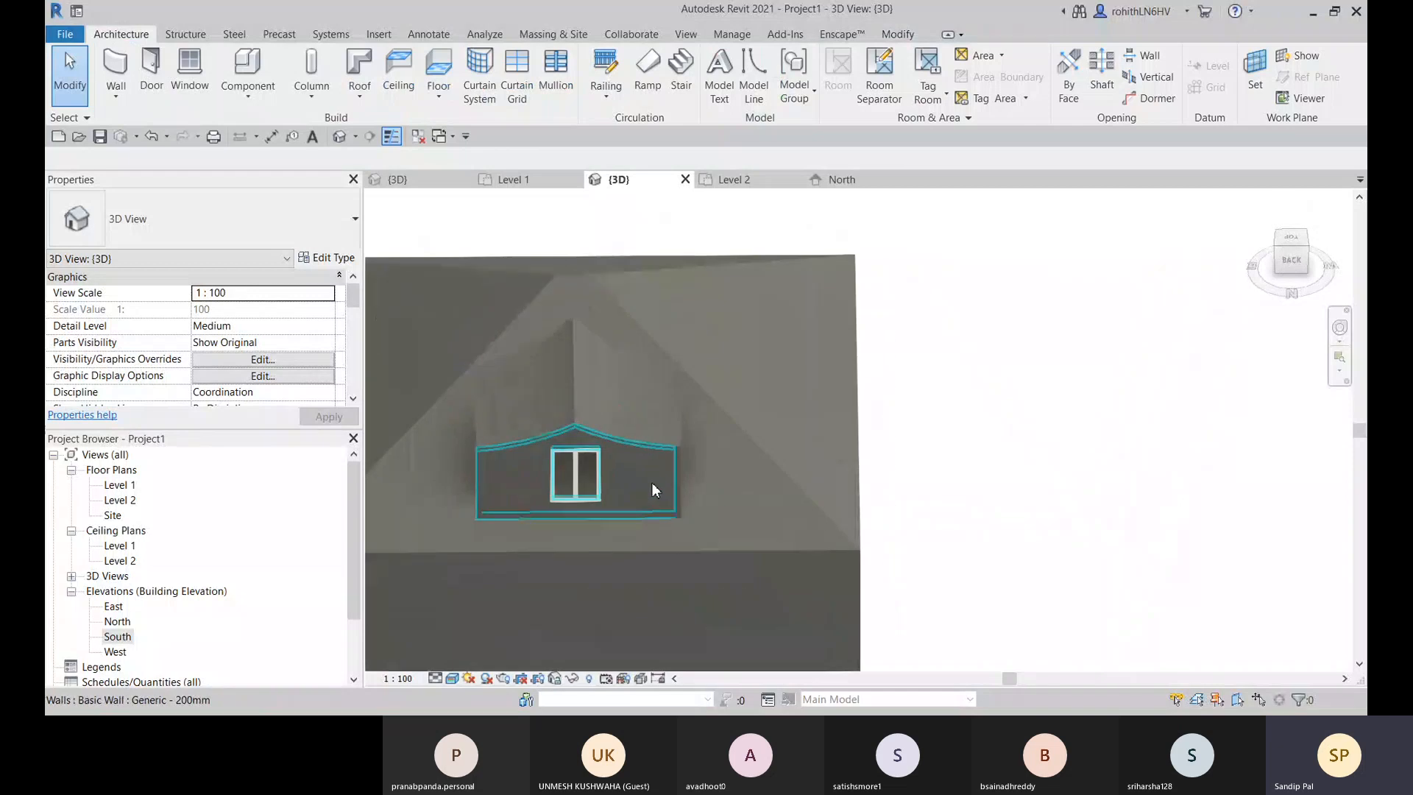
middle_click_drag(652, 483, 810, 471)
scroll(814, 449, "up", 2)
middle_click_drag(818, 421, 912, 359, "shift")
scroll(939, 320, "up", 3)
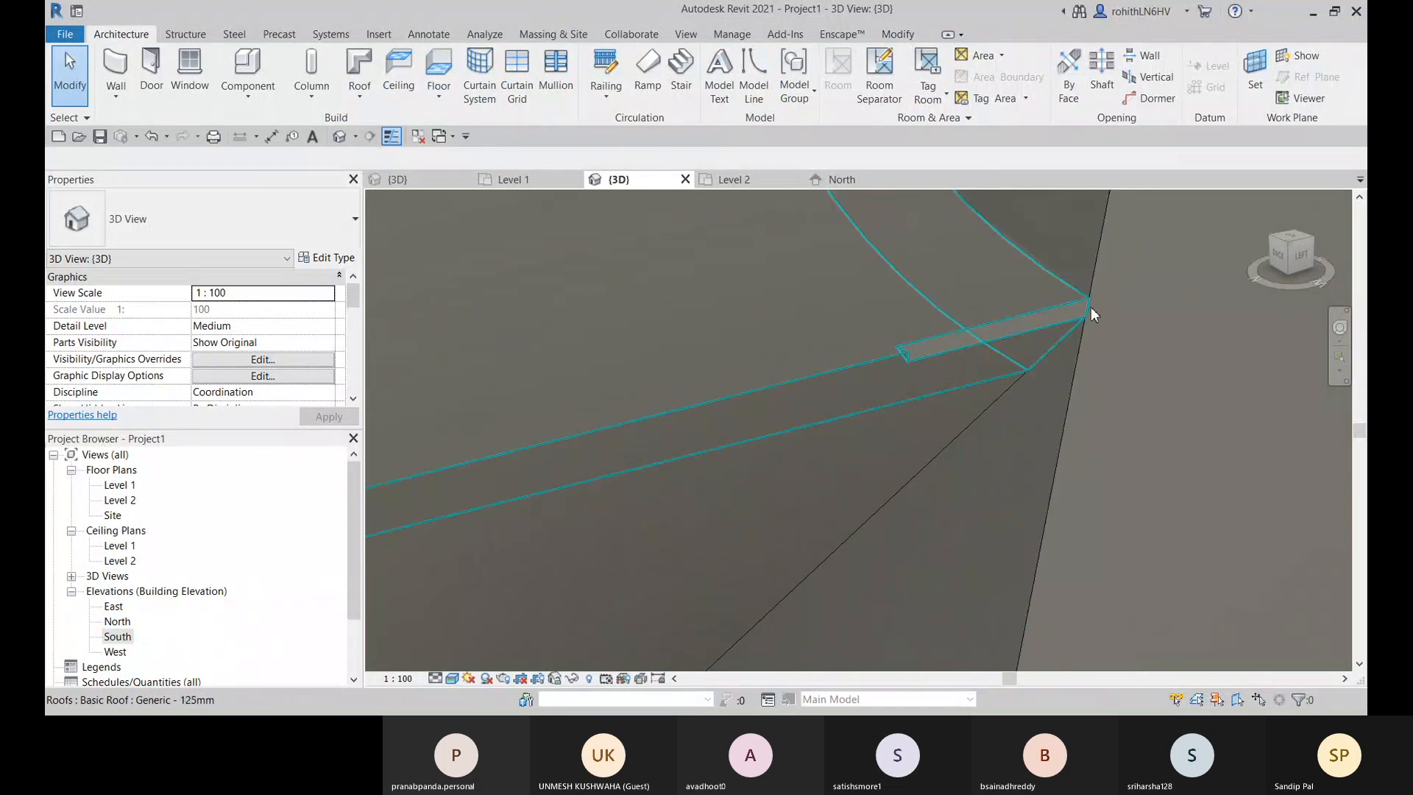
middle_click_drag(923, 356, 828, 350, "shift")
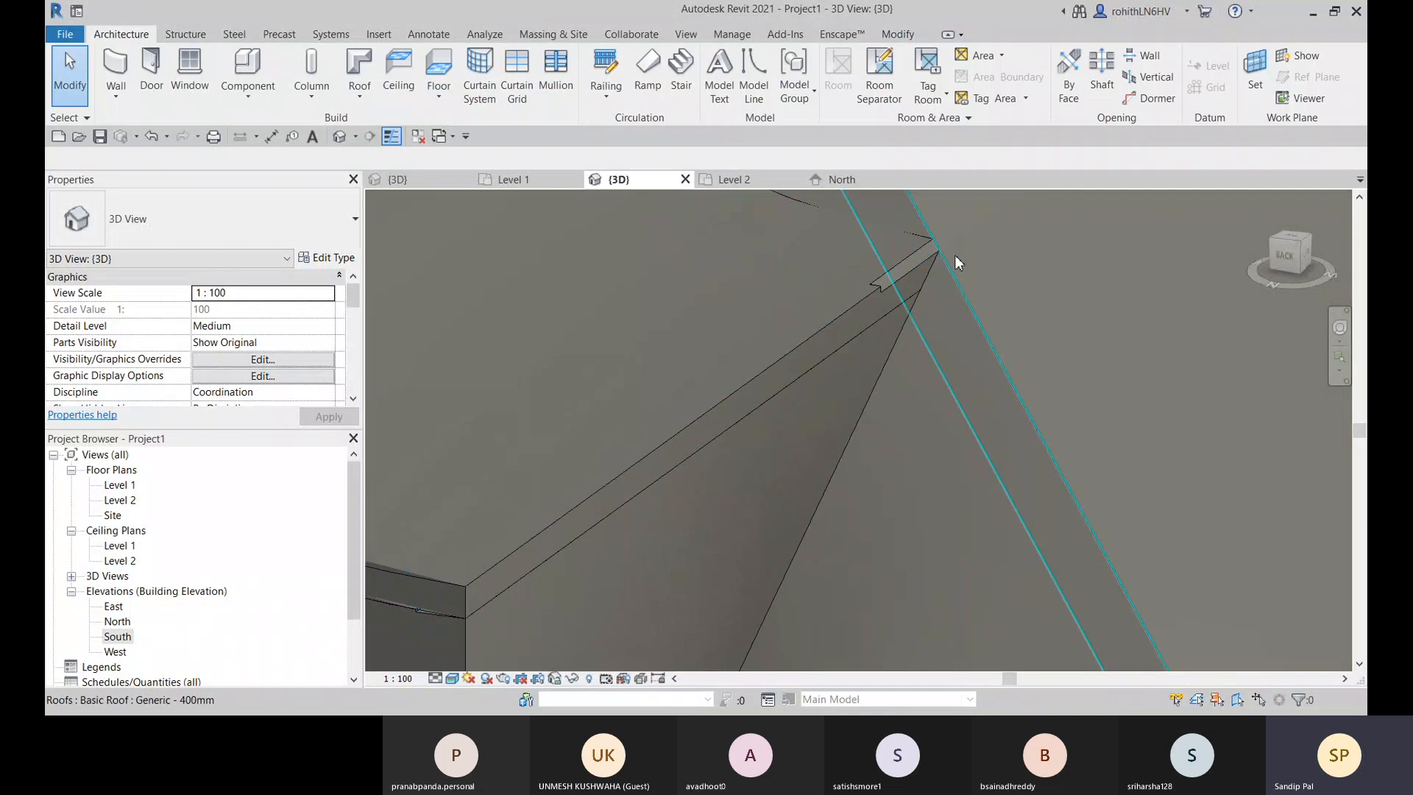
scroll(940, 254, "down", 6)
middle_click_drag(941, 349, 1000, 364, "shift")
scroll(772, 499, "up", 3)
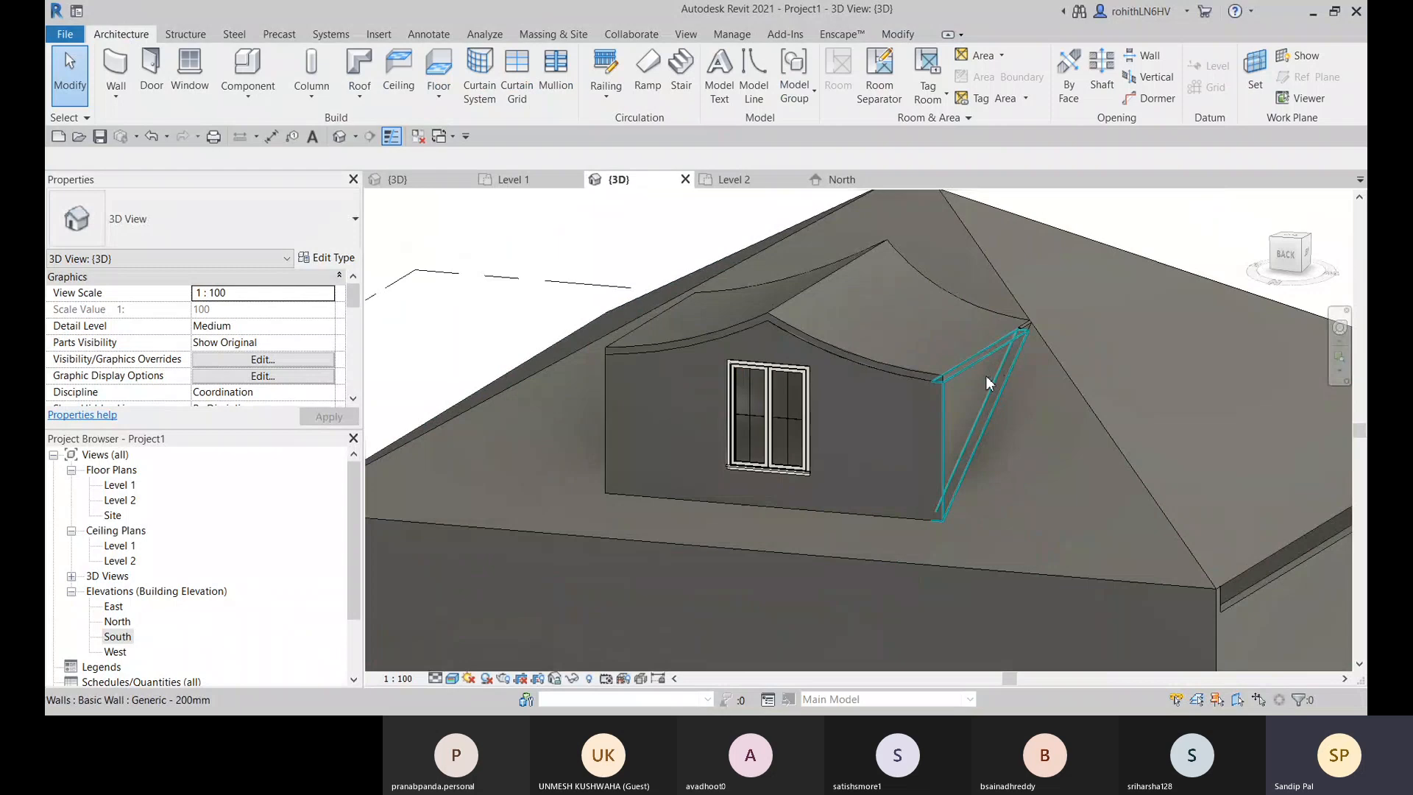
Step: Open the Level 2 floor plan and set its visual style to Wireframe to show the walls under the dormer roof
left_click(729, 184)
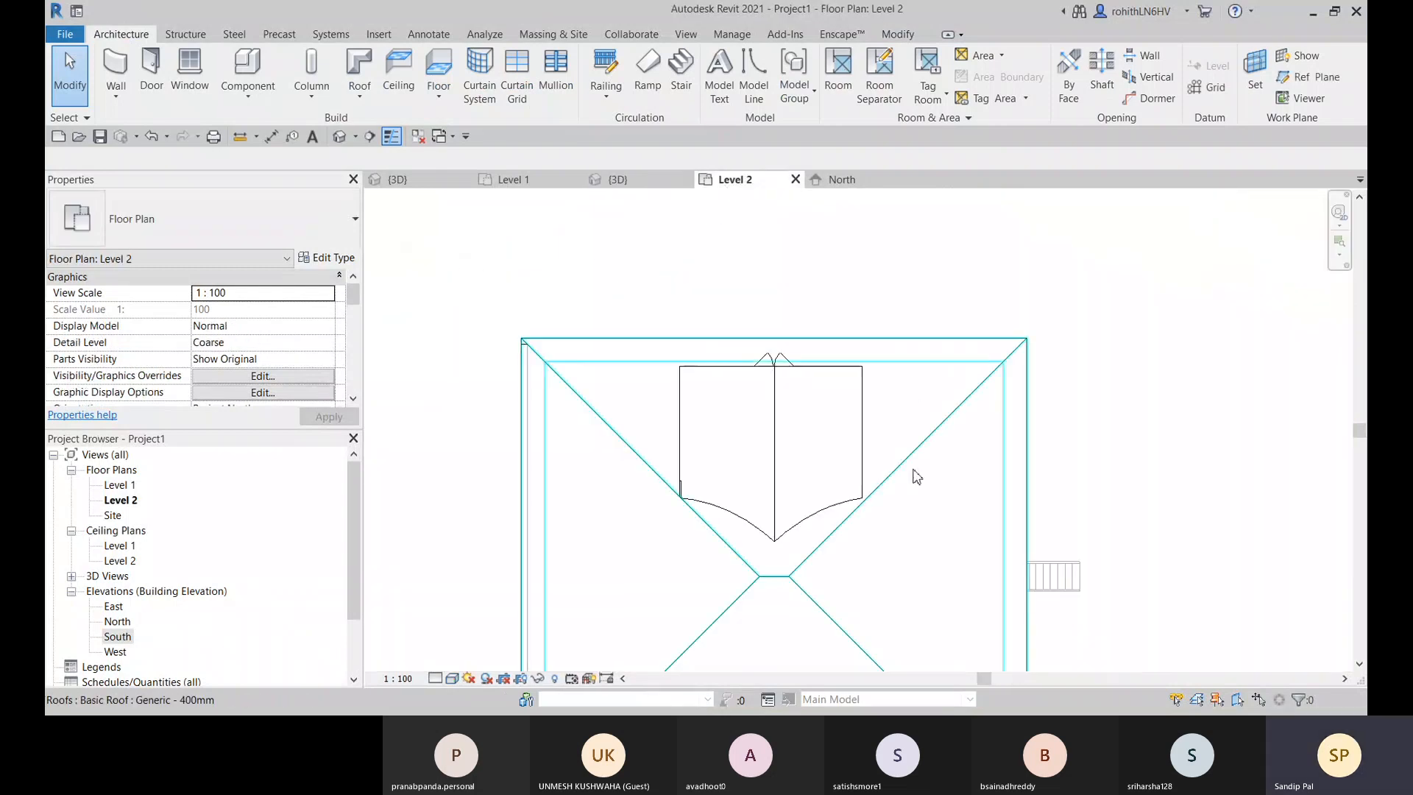
left_click(725, 397)
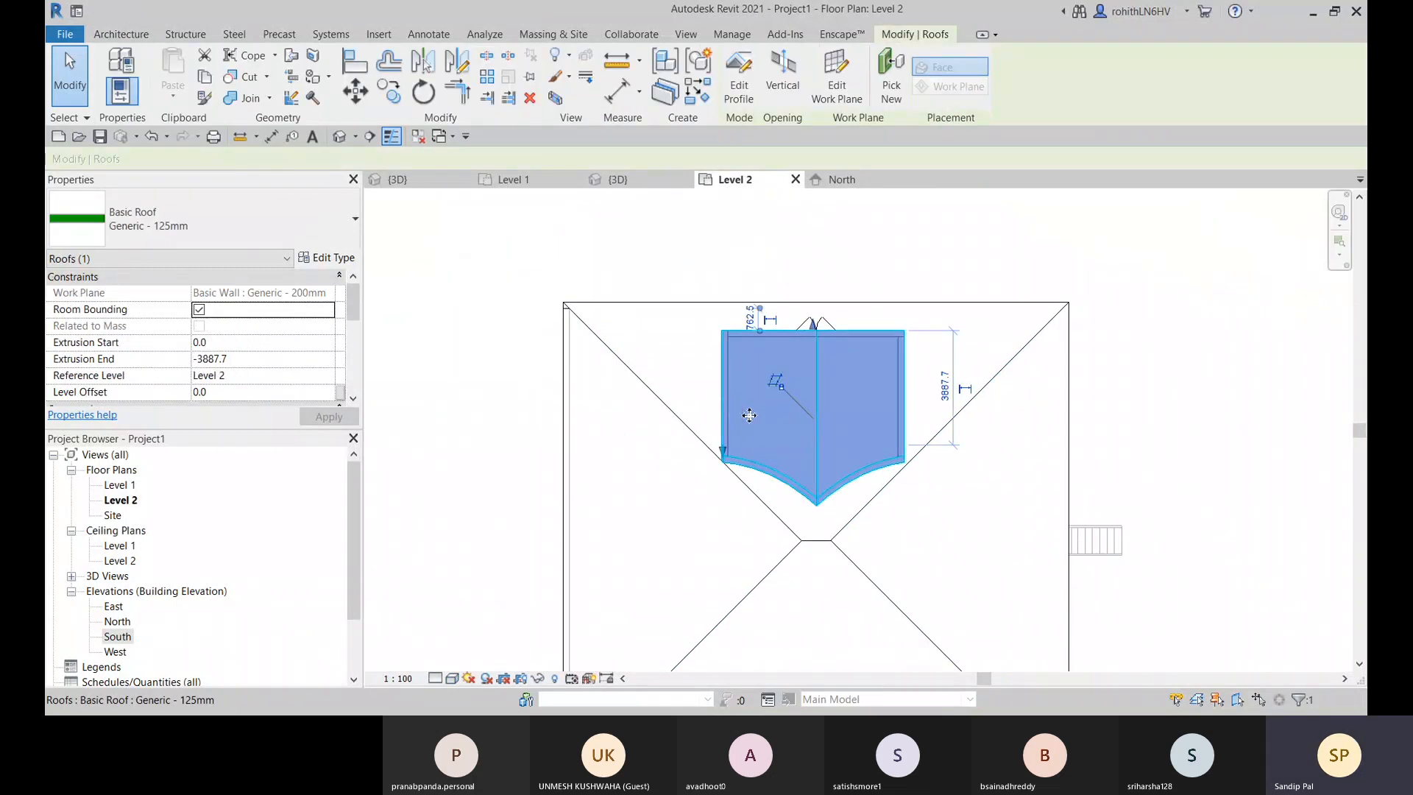
left_click(452, 678)
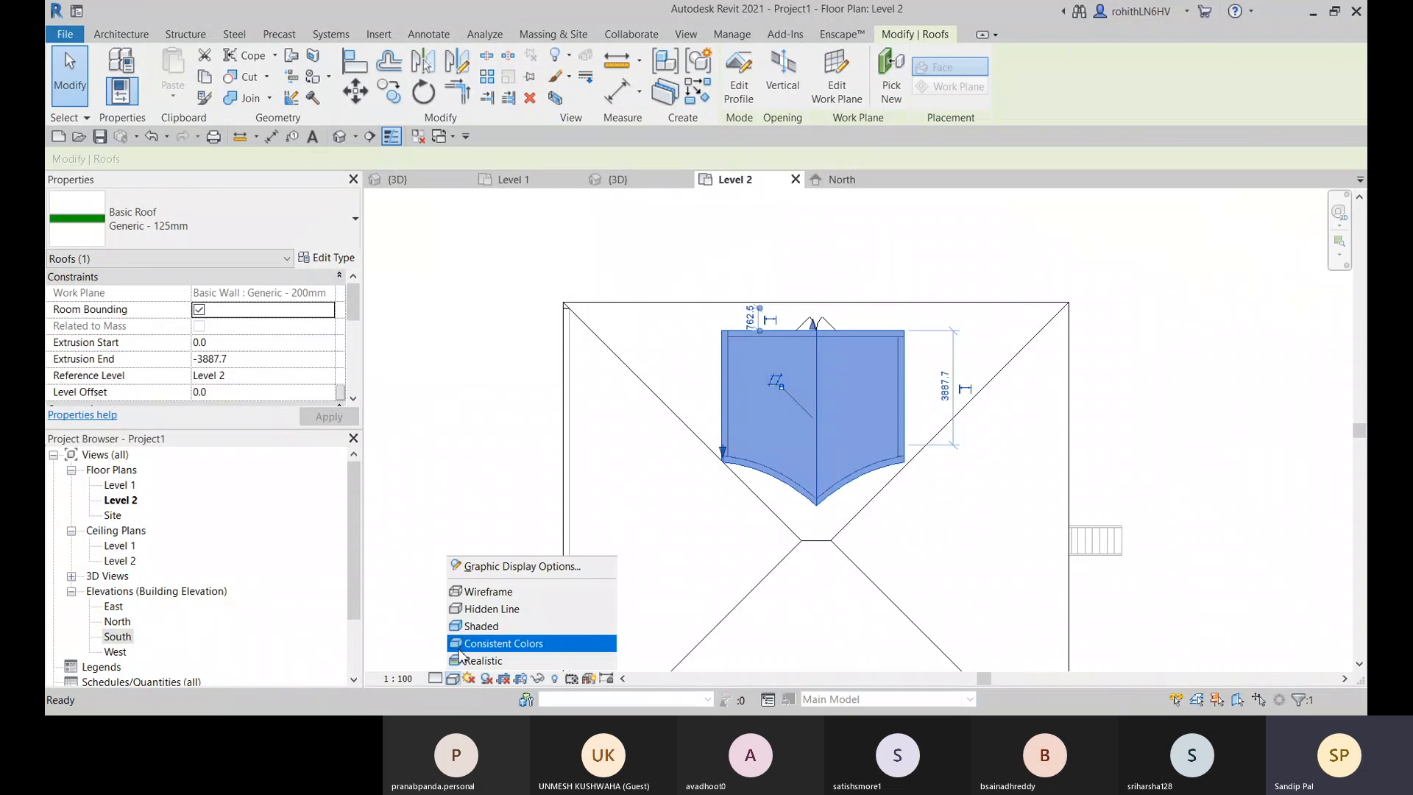
left_click(479, 602)
scroll(730, 425, "up", 4)
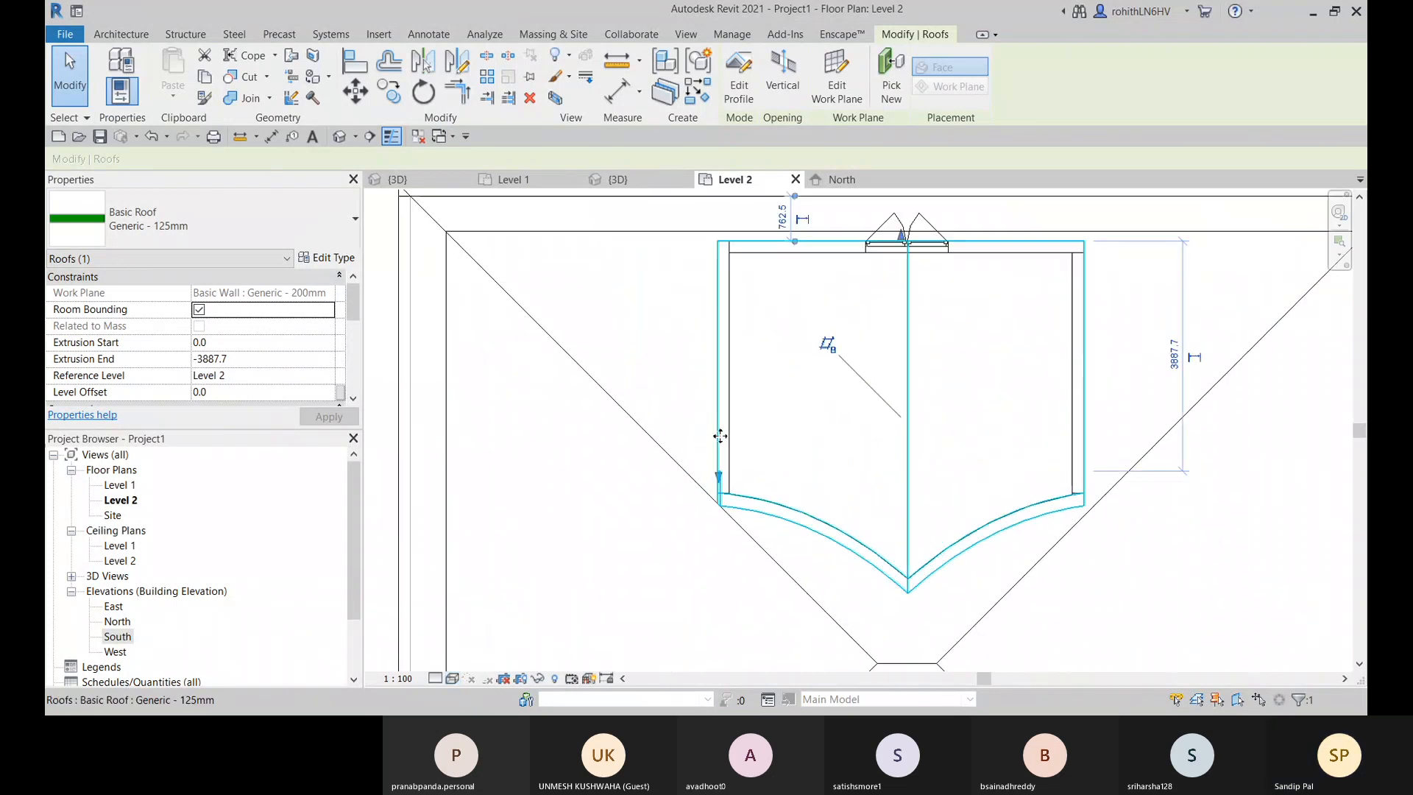
Step: Move the dormer's left side wall in plan inward, to about 5500 mm from the opposite side wall
left_click(730, 427)
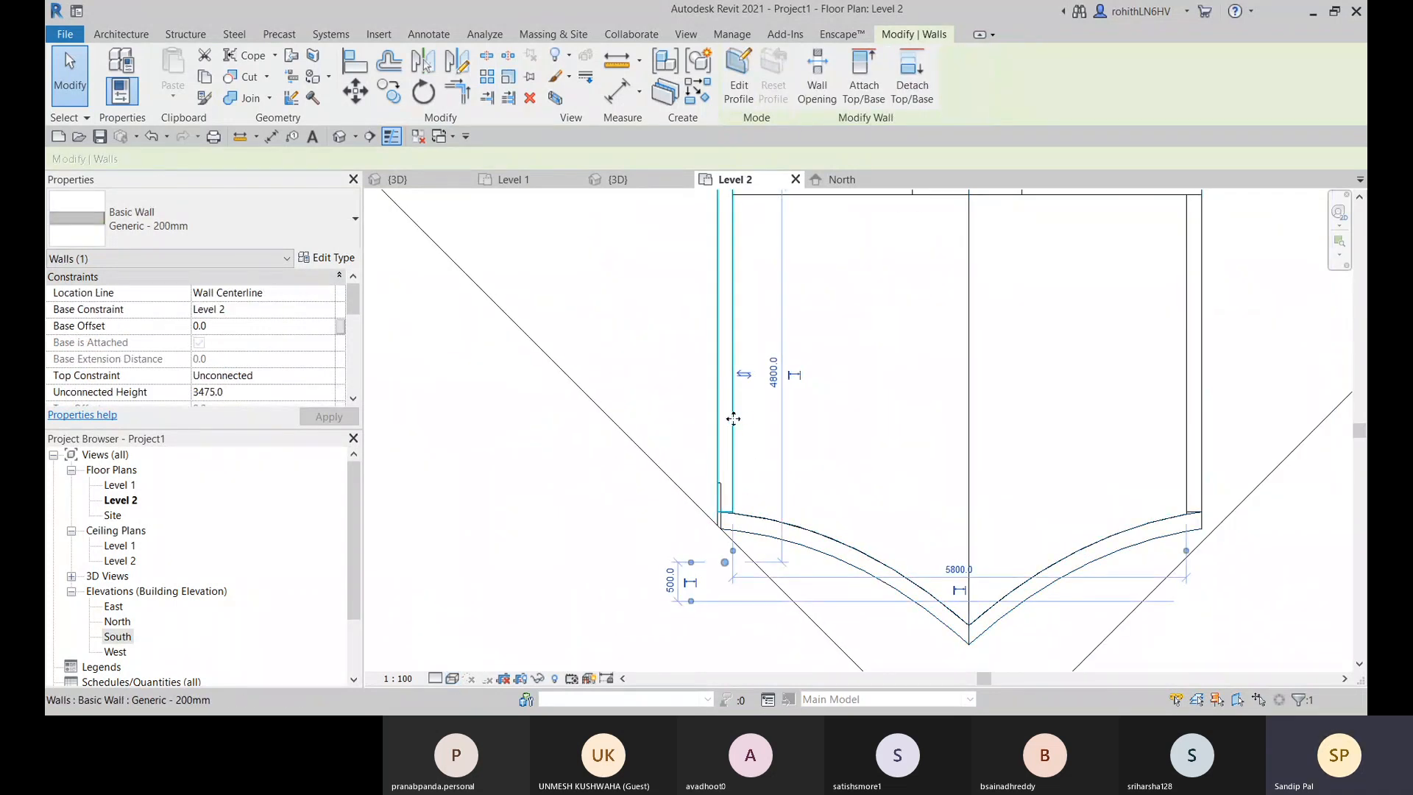
left_click_drag(745, 418, 750, 418)
scroll(750, 442, "down", 3)
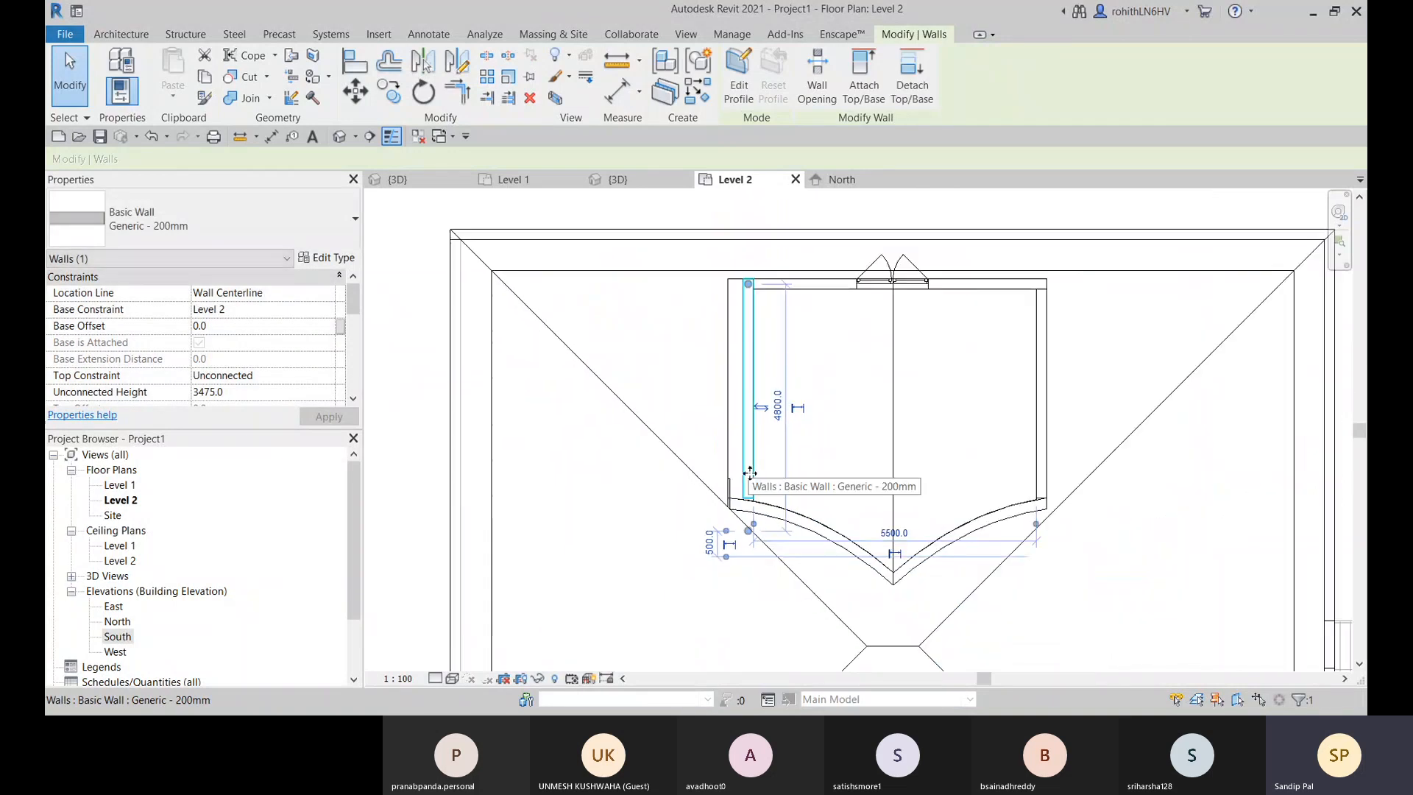
Step: Stretch the lower end of the dormer's inner side wall in plan so the wall is about 5000 mm long
scroll(749, 473, "up", 1)
scroll(749, 474, "up", 5)
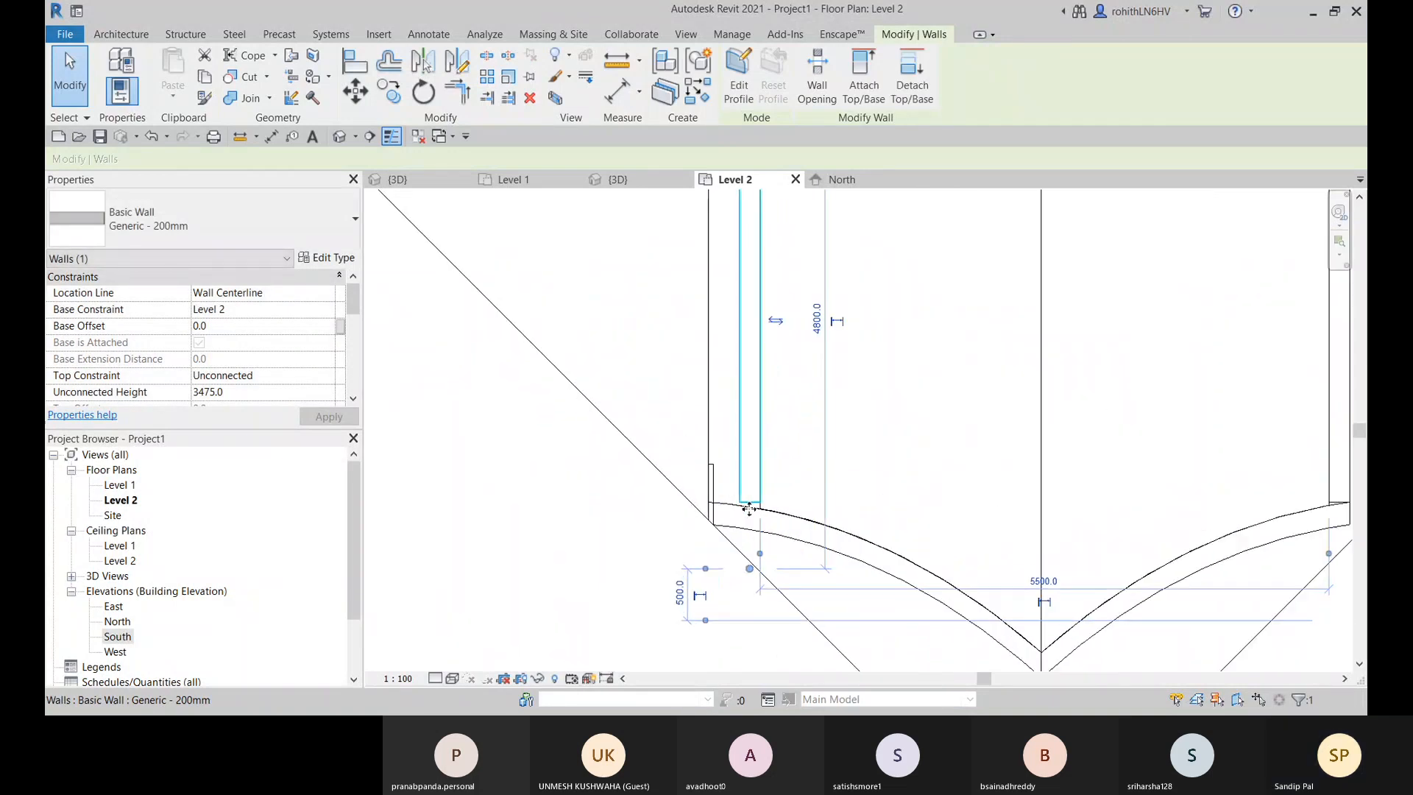
scroll(752, 486, "down", 2)
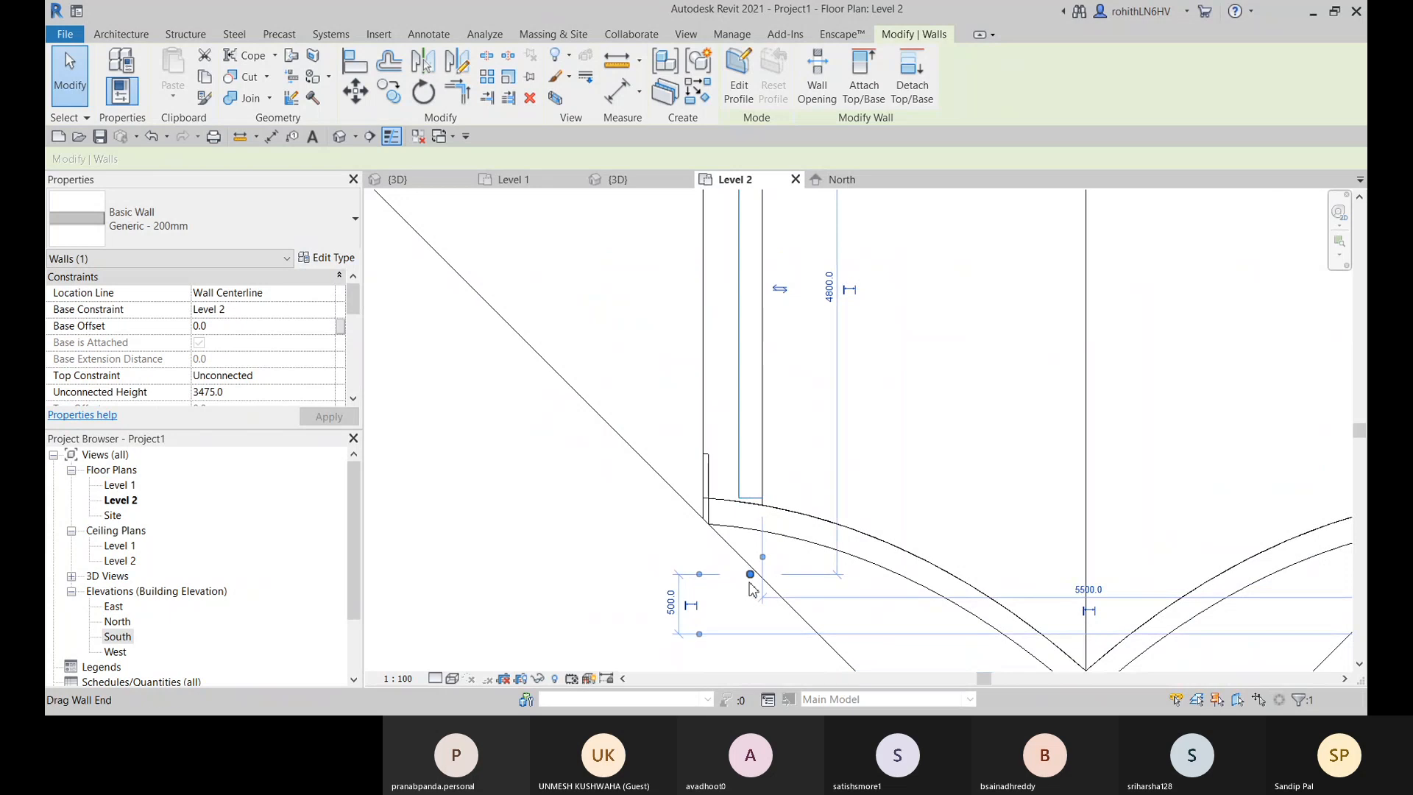
left_click_drag(751, 574, 751, 602)
scroll(755, 600, "down", 3)
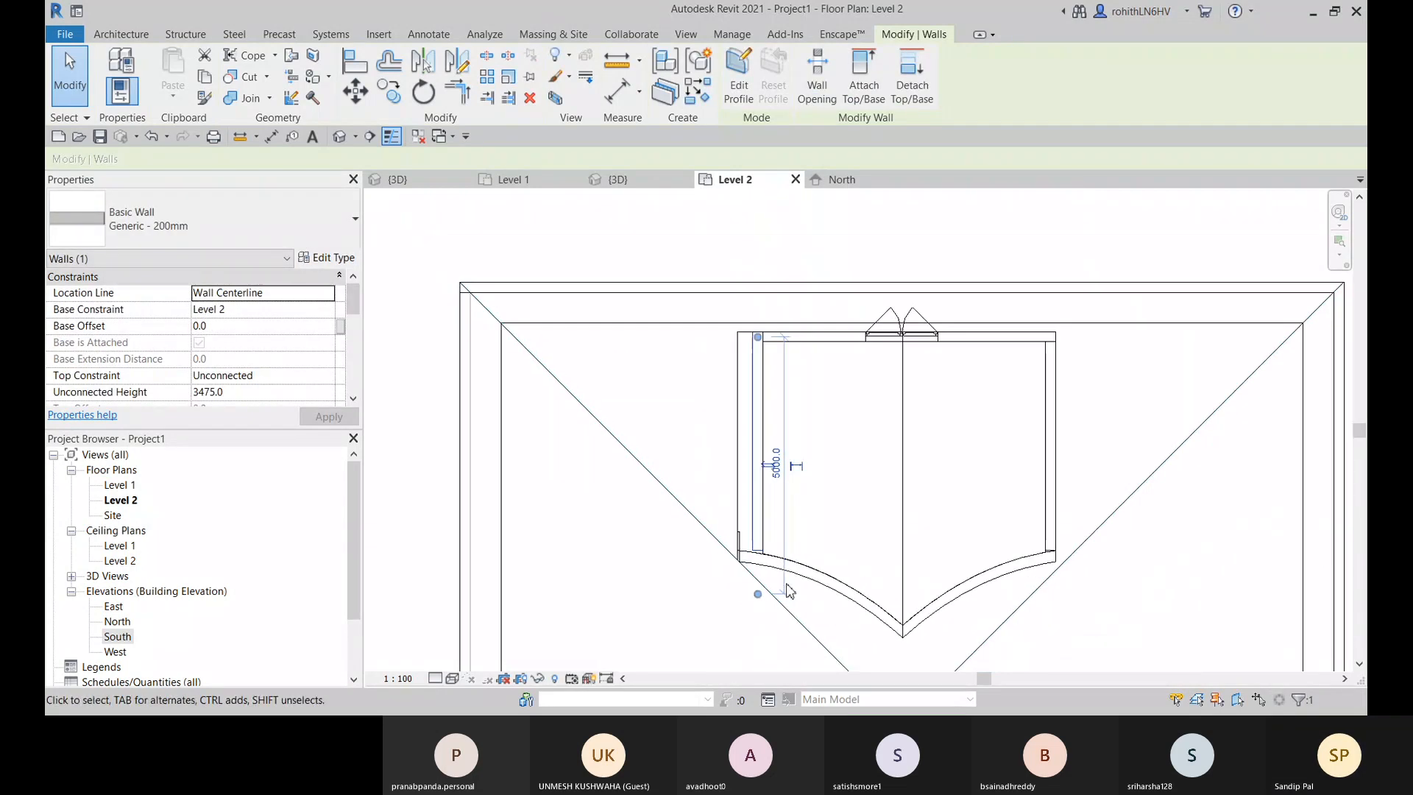
scroll(789, 591, "down", 2)
scroll(617, 552, "up", 1)
Step: In the North elevation, try to attach the relocated side wall's top to the curved dormer roof, choosing to unjoin the conflicting elements
left_click(840, 180)
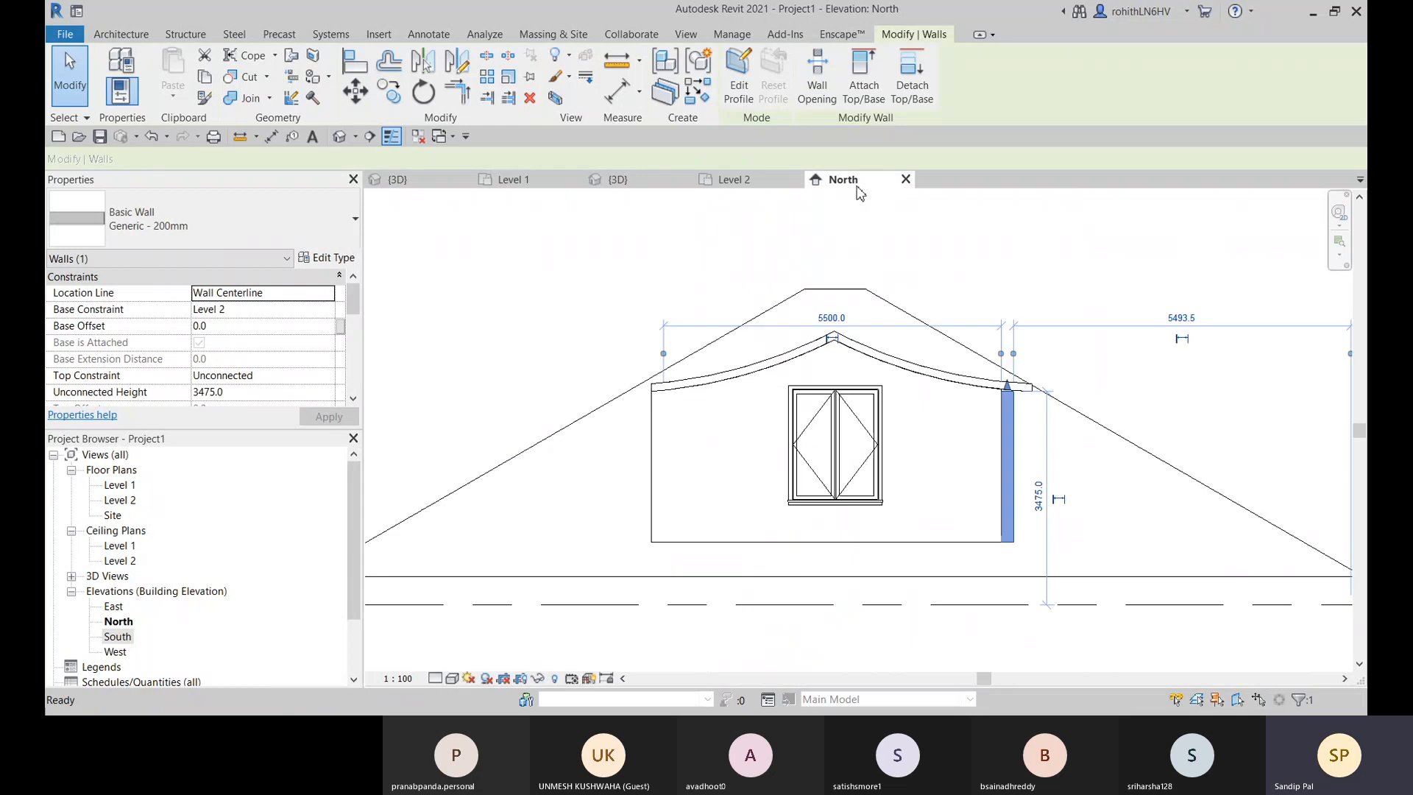
scroll(1082, 356, "up", 4)
scroll(1083, 355, "up", 5)
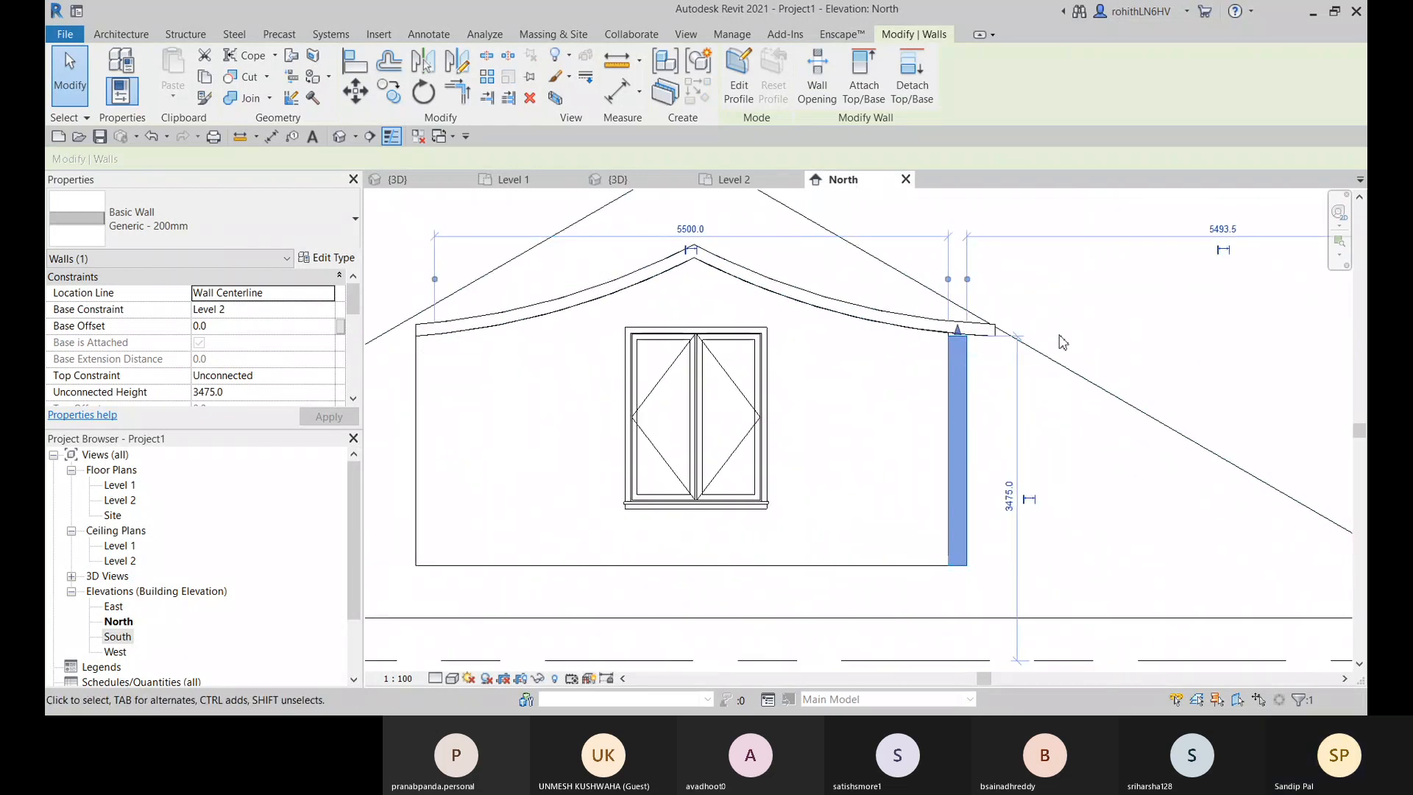
key("Escape")
left_click(892, 361)
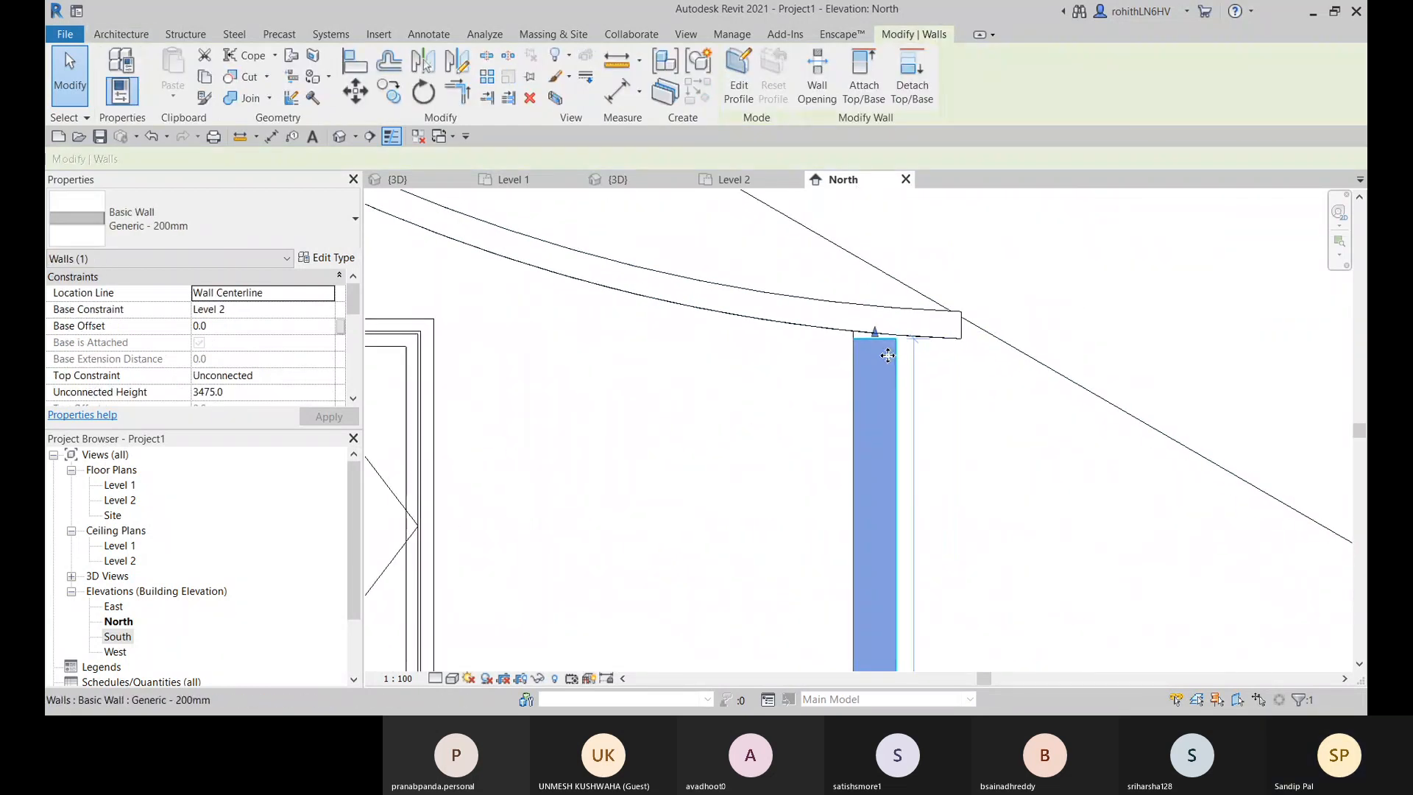
left_click(860, 91)
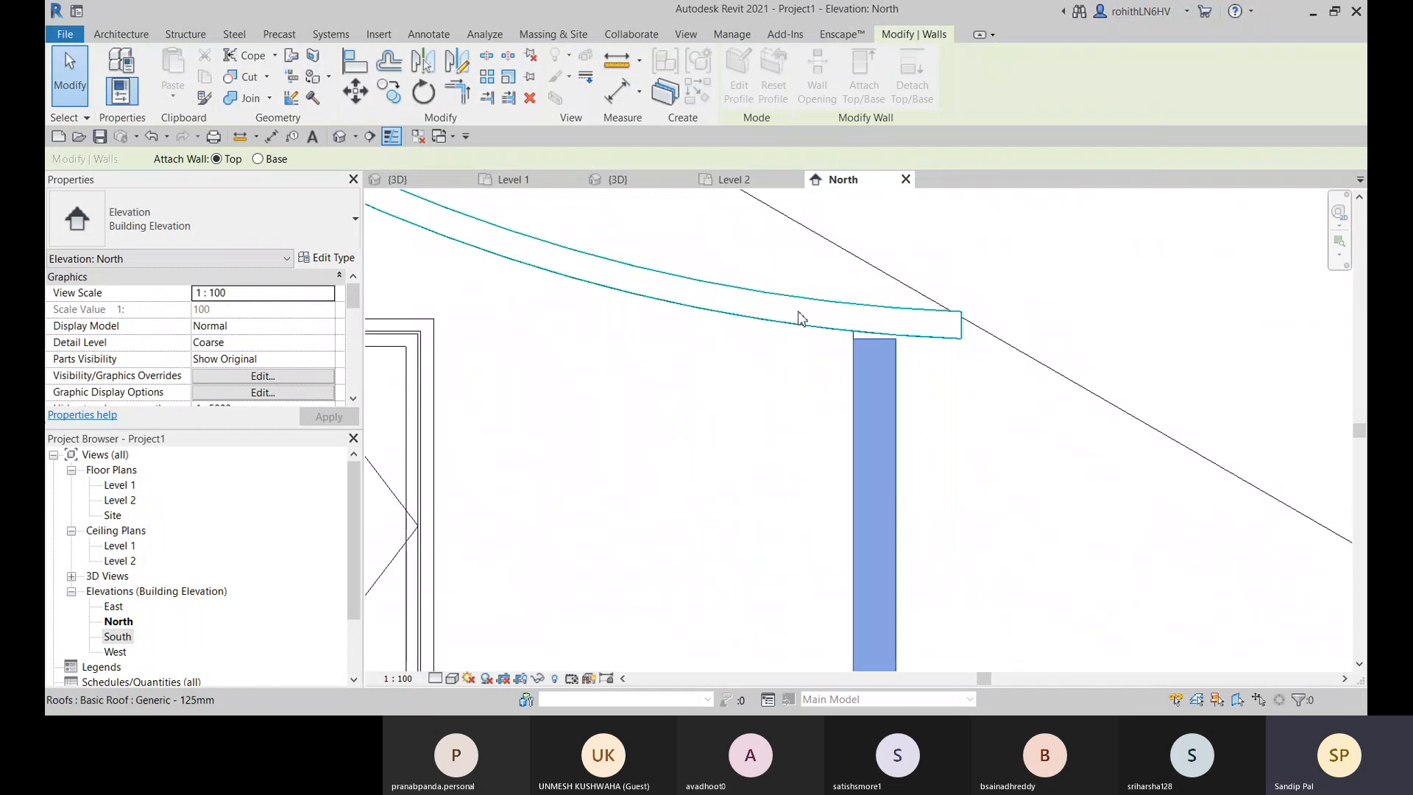
left_click(801, 319)
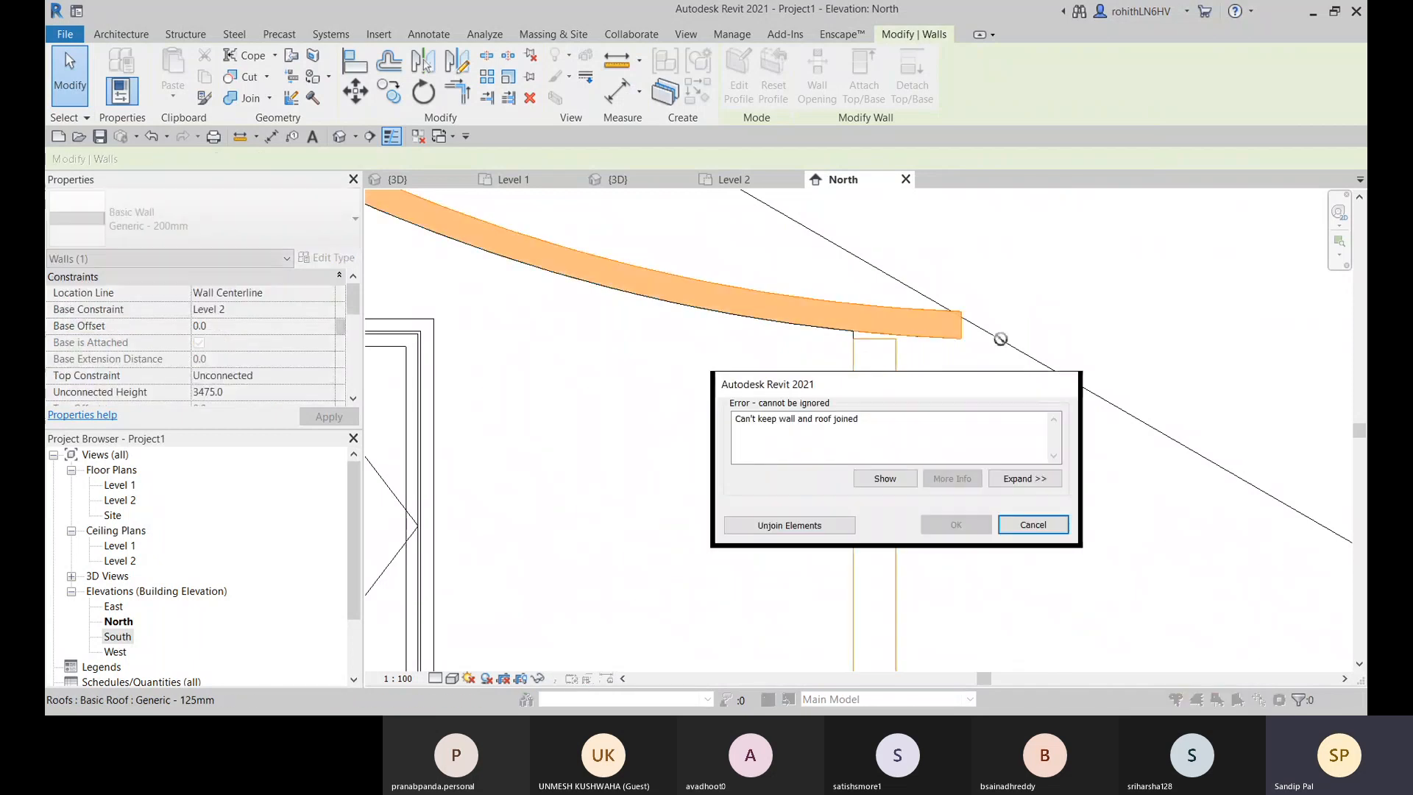
left_click(781, 527)
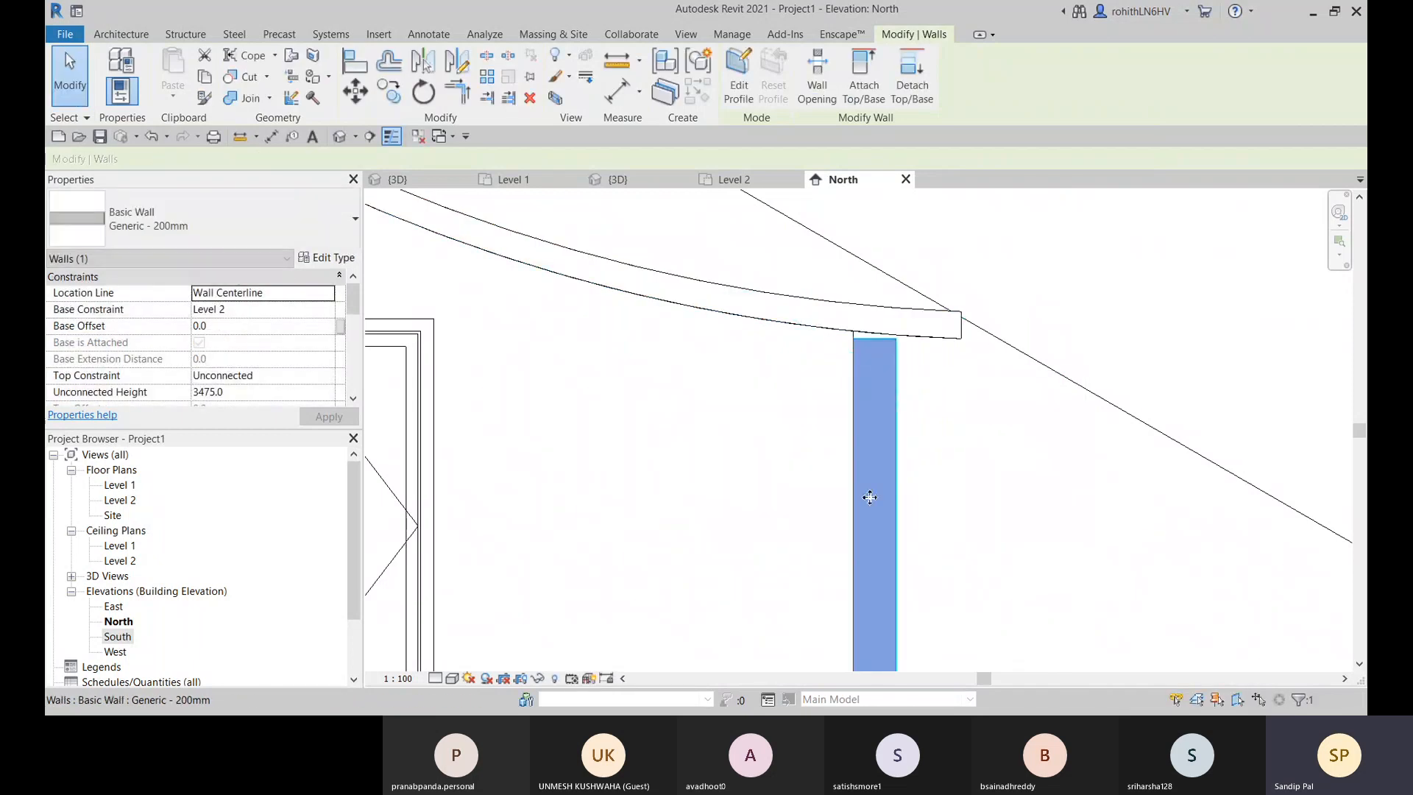
Step: Detach the dormer's side wall from all the elements its top and base are attached to
left_click(913, 91)
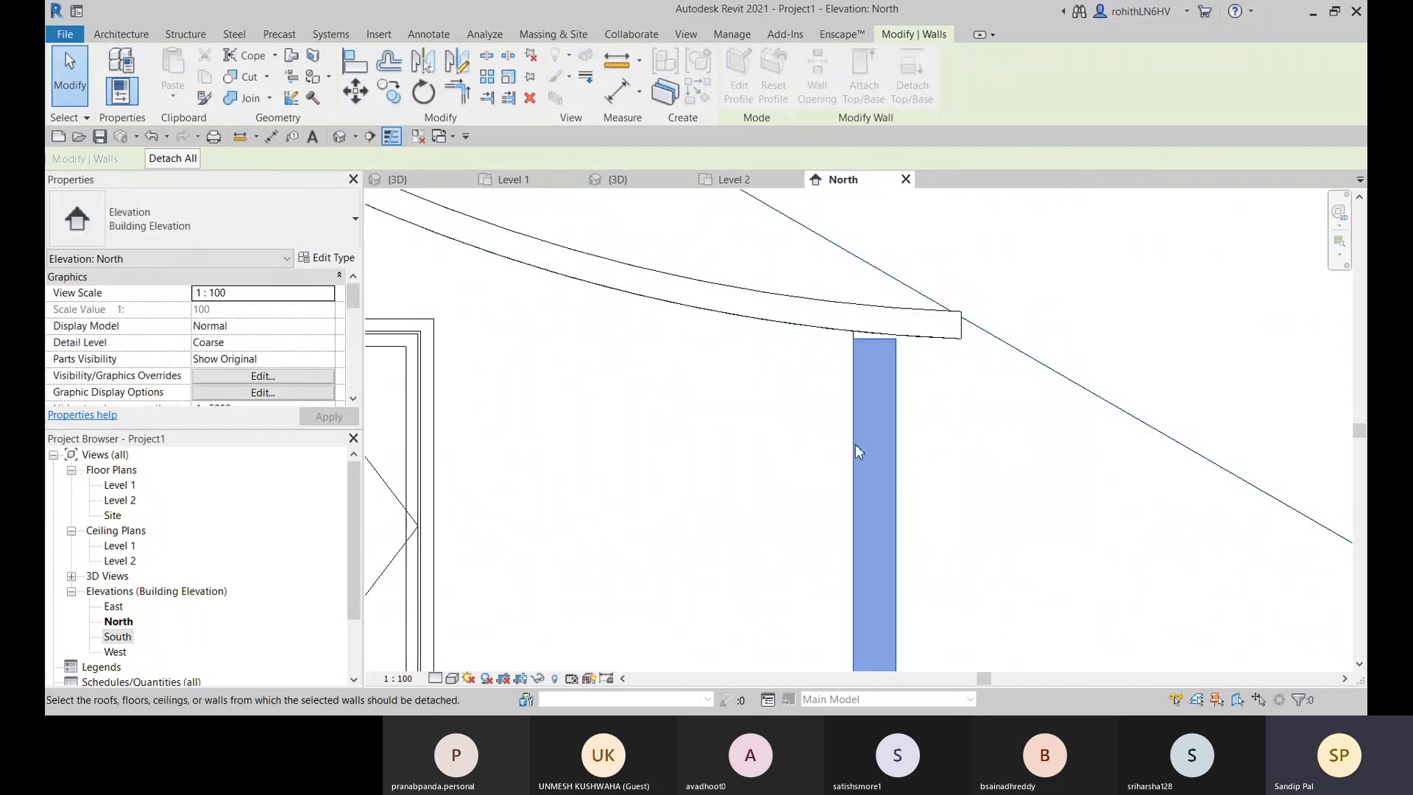
left_click(844, 314)
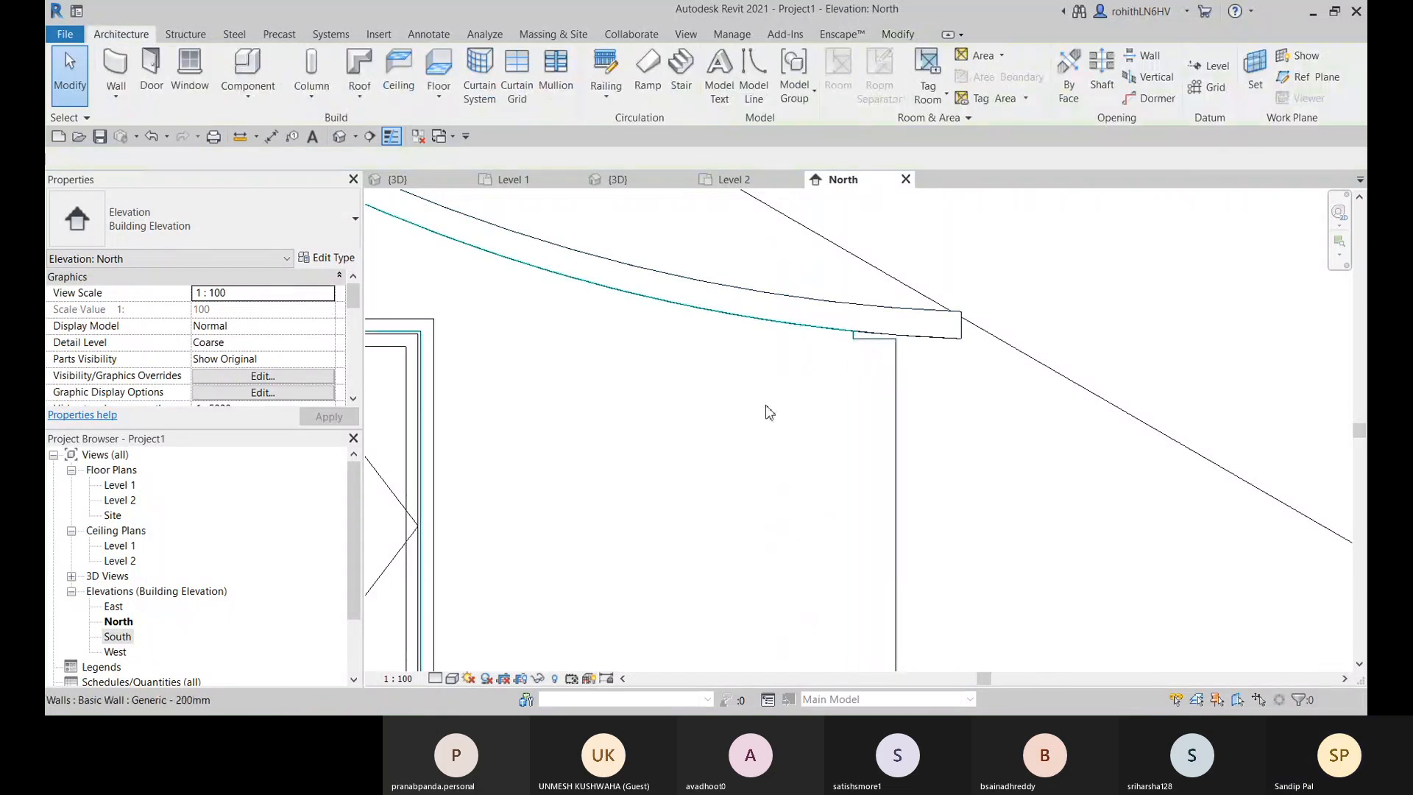
left_click(871, 362)
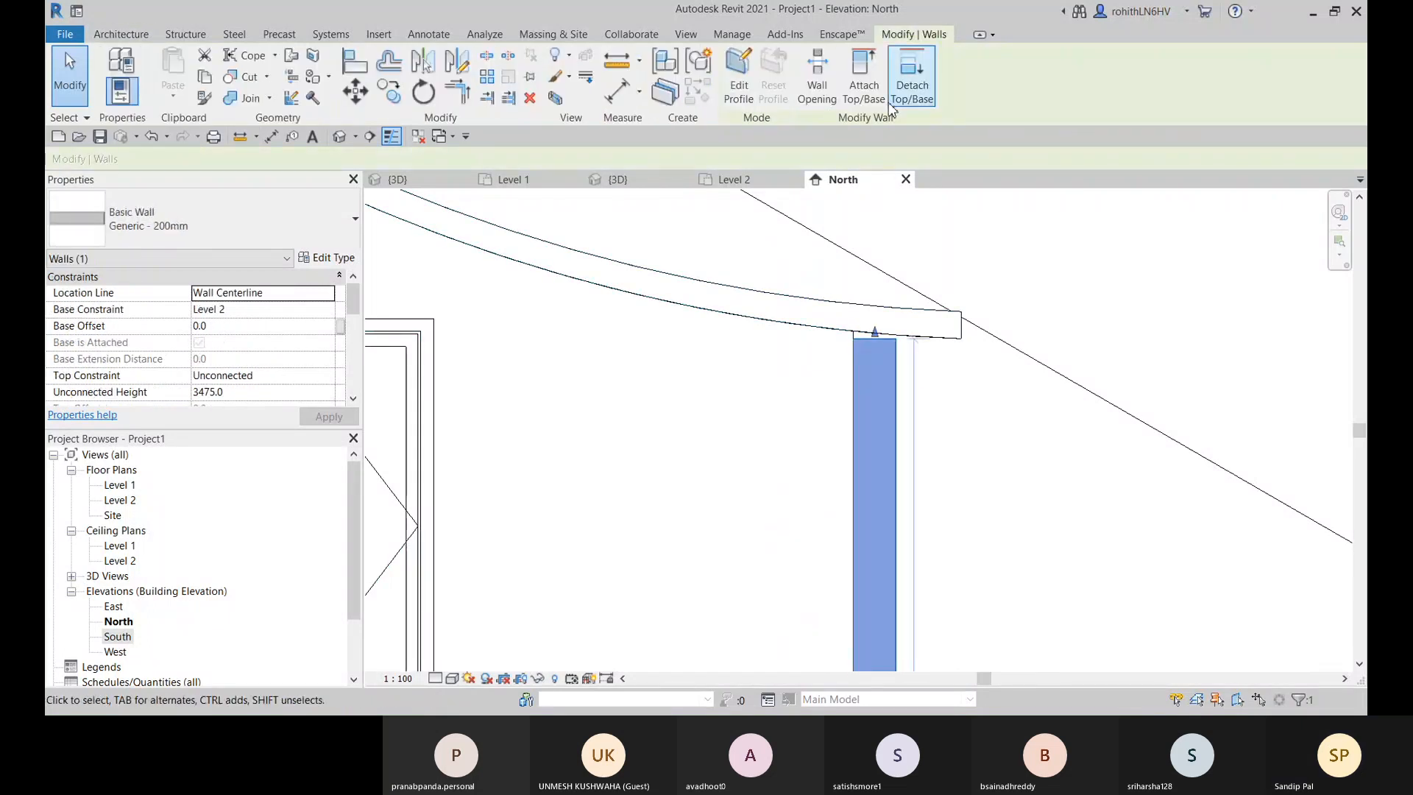
left_click(912, 91)
left_click(182, 158)
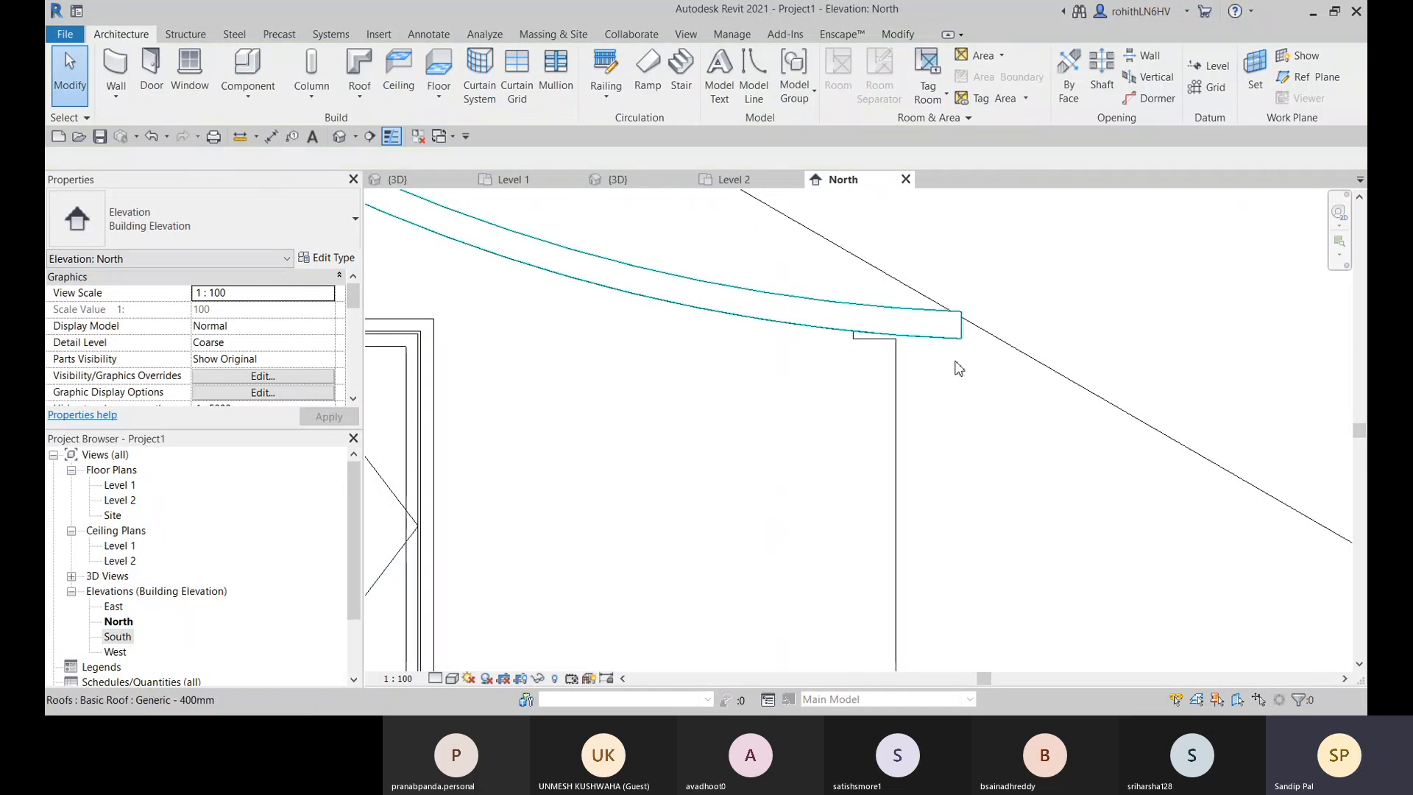
Step: Attach the side wall's top to the underside of the curved dormer roof
left_click(878, 391)
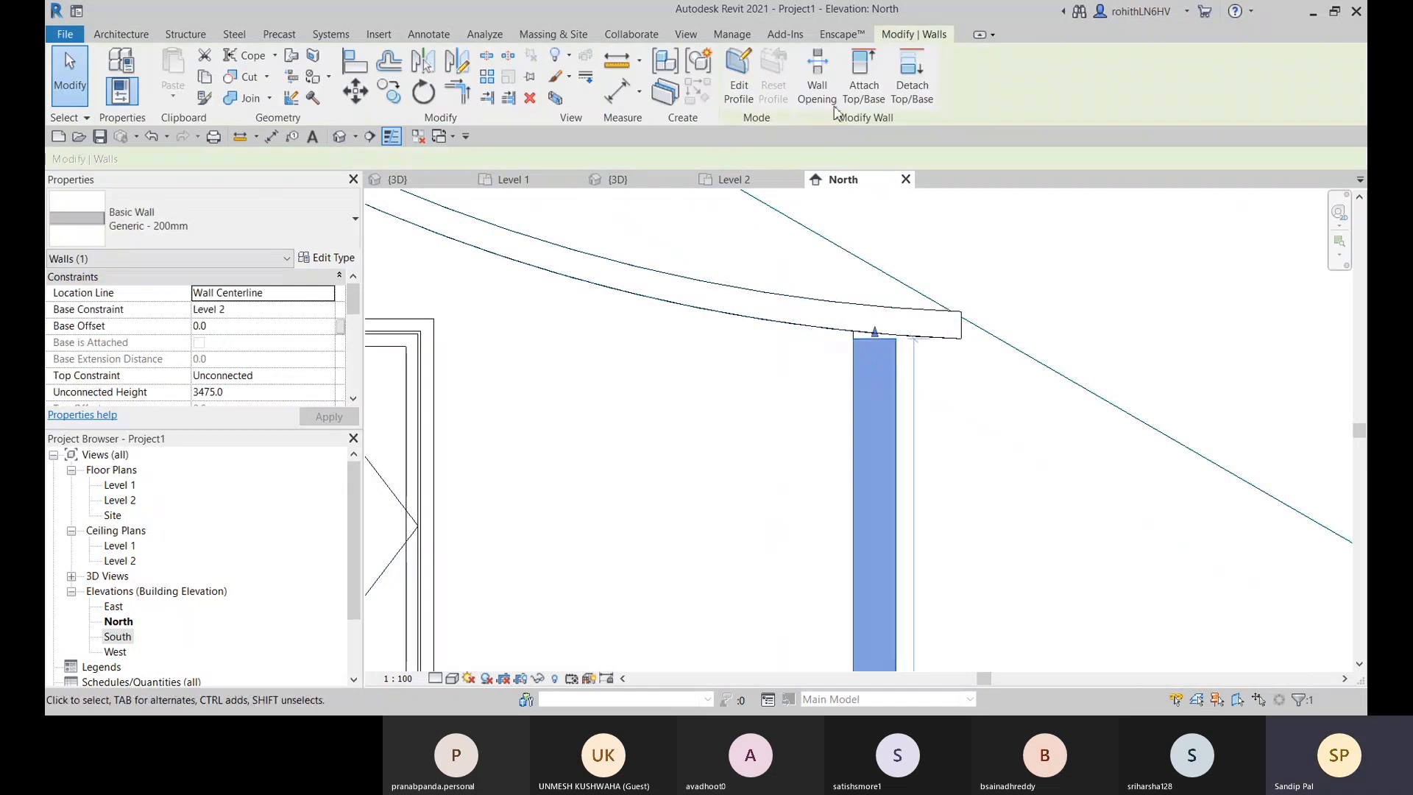
left_click(864, 87)
left_click(799, 322)
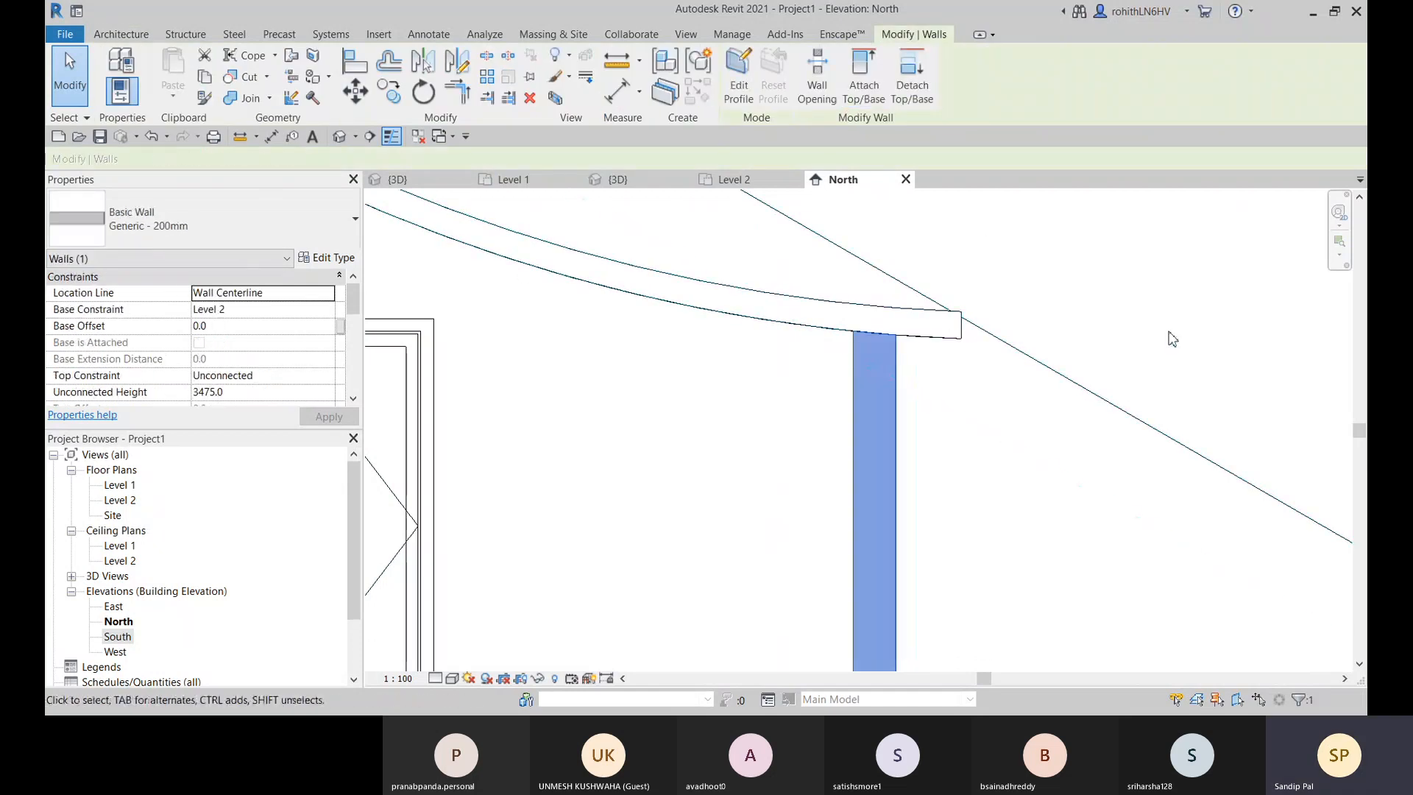
key("Escape")
scroll(1031, 357, "down", 3)
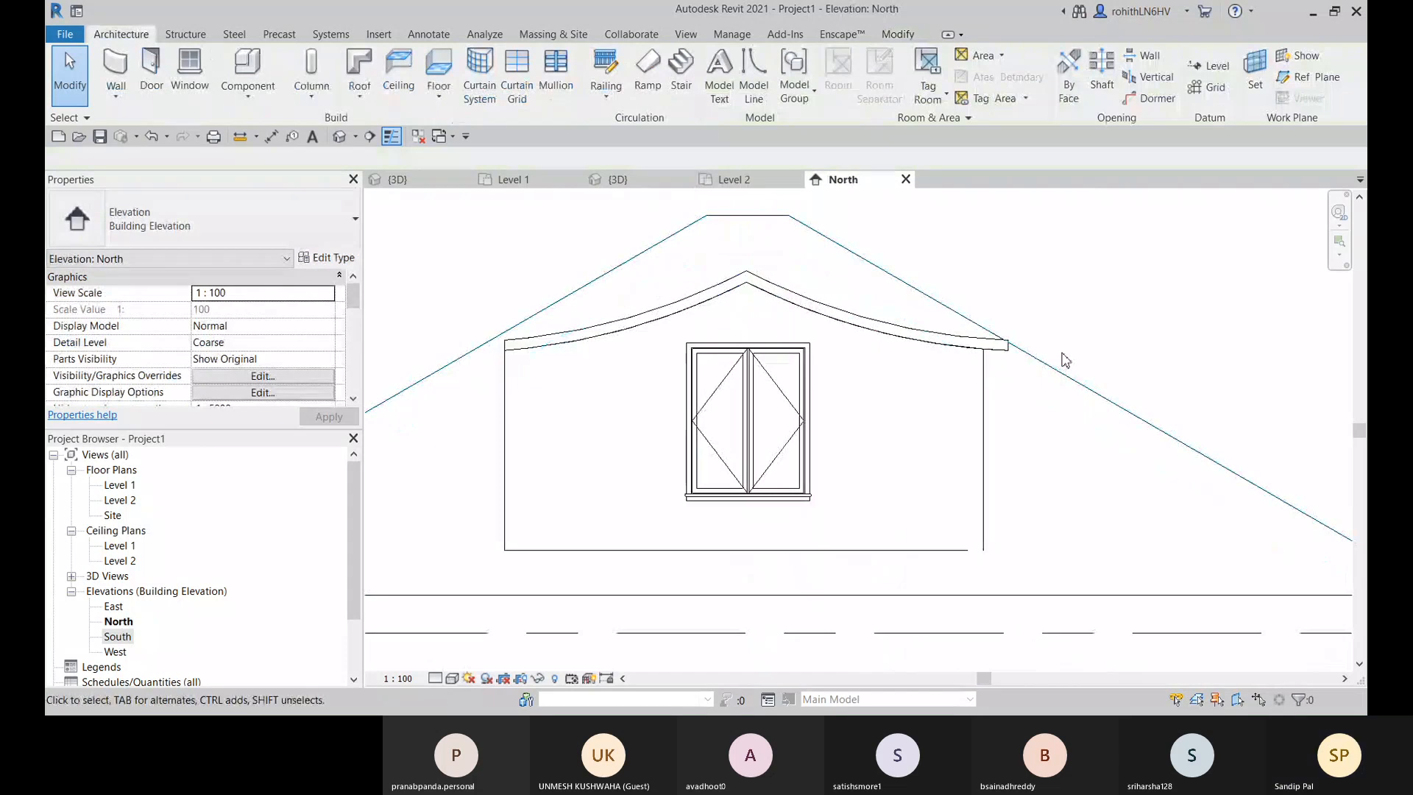
middle_click_drag(927, 354, 967, 350)
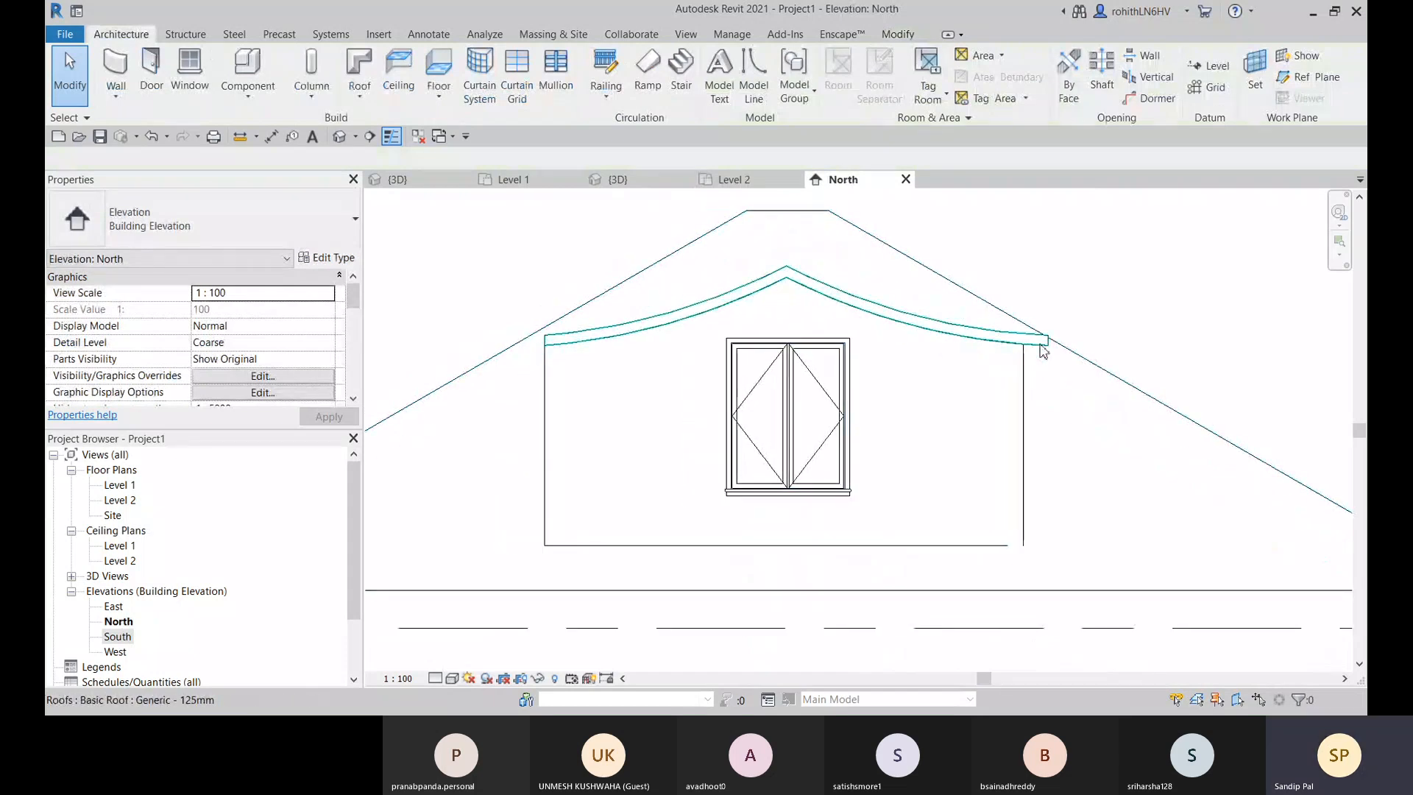
Step: Edit the curved dormer roof's profile and delete the arc running from the ridge to the side wall just attached
left_click(1016, 333)
scroll(854, 313, "up", 2)
middle_click_drag(947, 328, 788, 289)
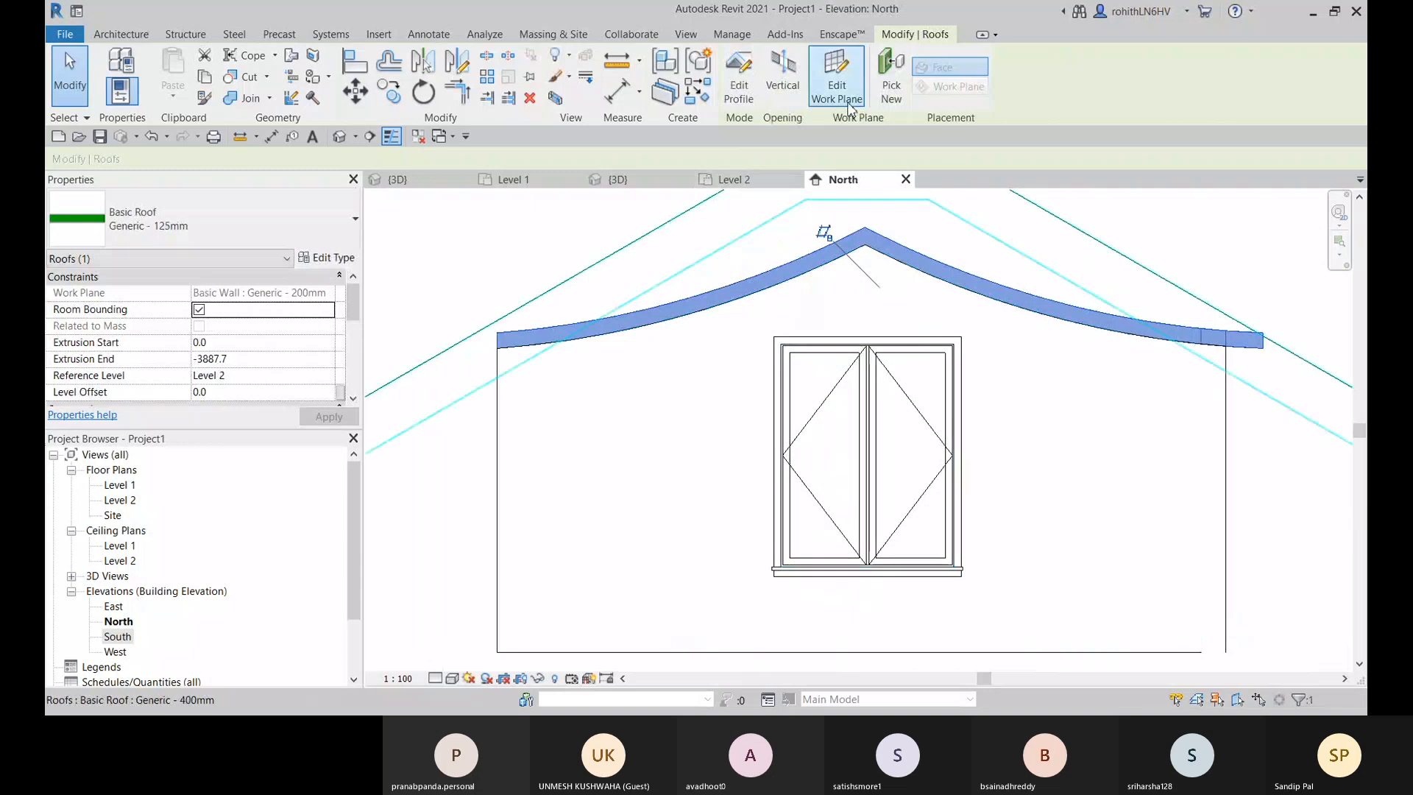
left_click(739, 78)
mouse_move(1022, 357)
middle_mouse_down()
mouse_move(760, 324)
mouse_move(906, 363)
middle_mouse_up()
left_click(642, 333)
left_click(643, 333)
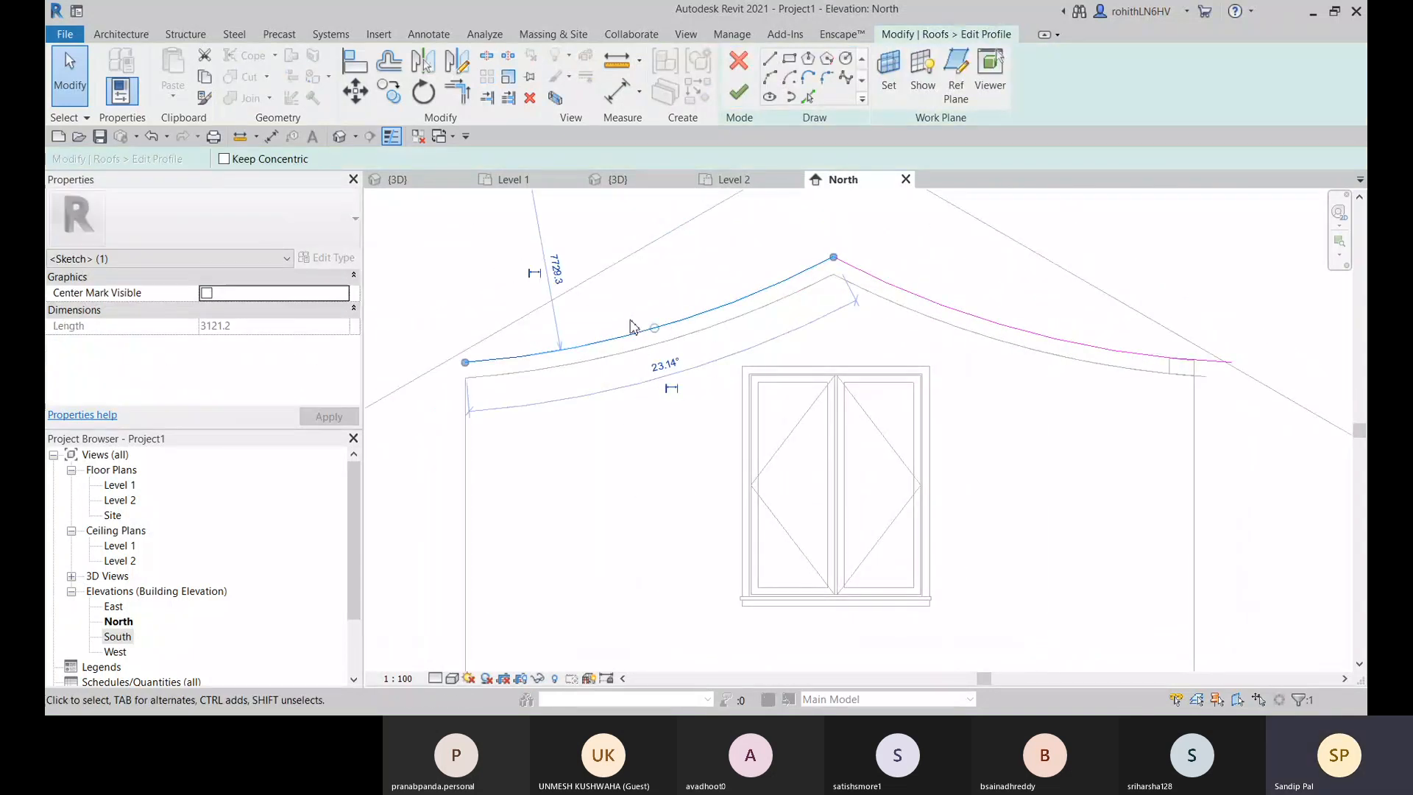
left_click(1089, 351)
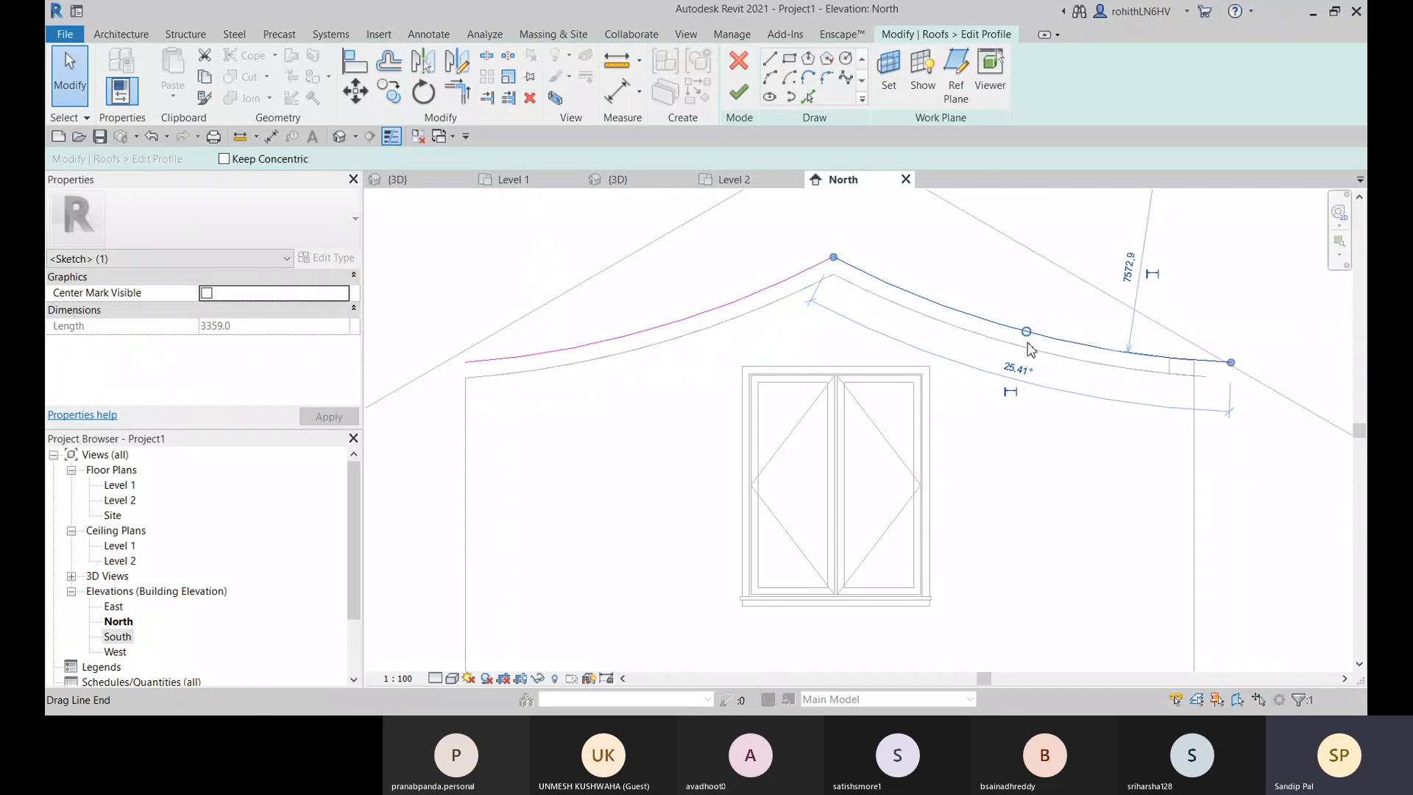
key("Delete")
Step: Mirror the remaining roof arc about a vertical axis drawn through the ridge point, keeping the original
left_click(669, 326)
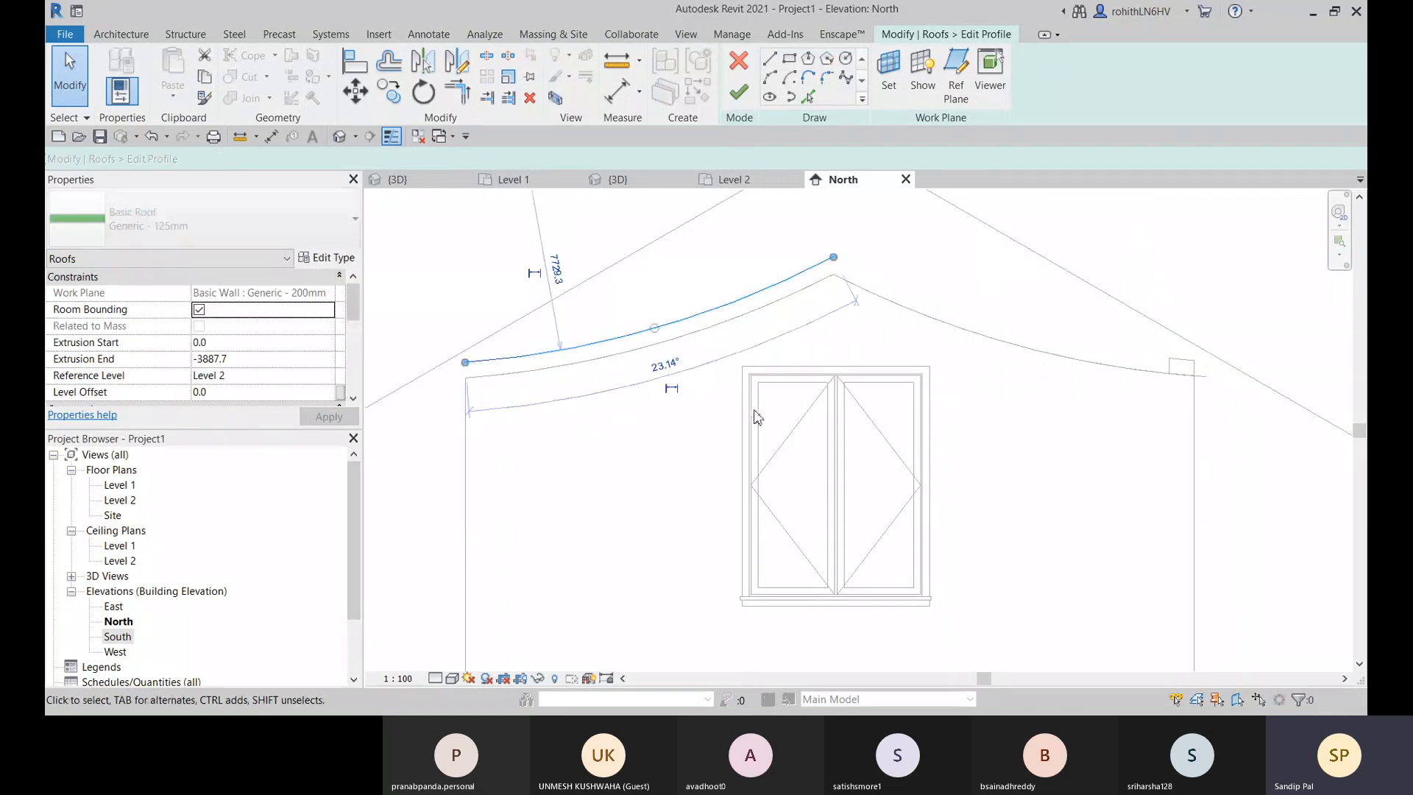
left_click(424, 62)
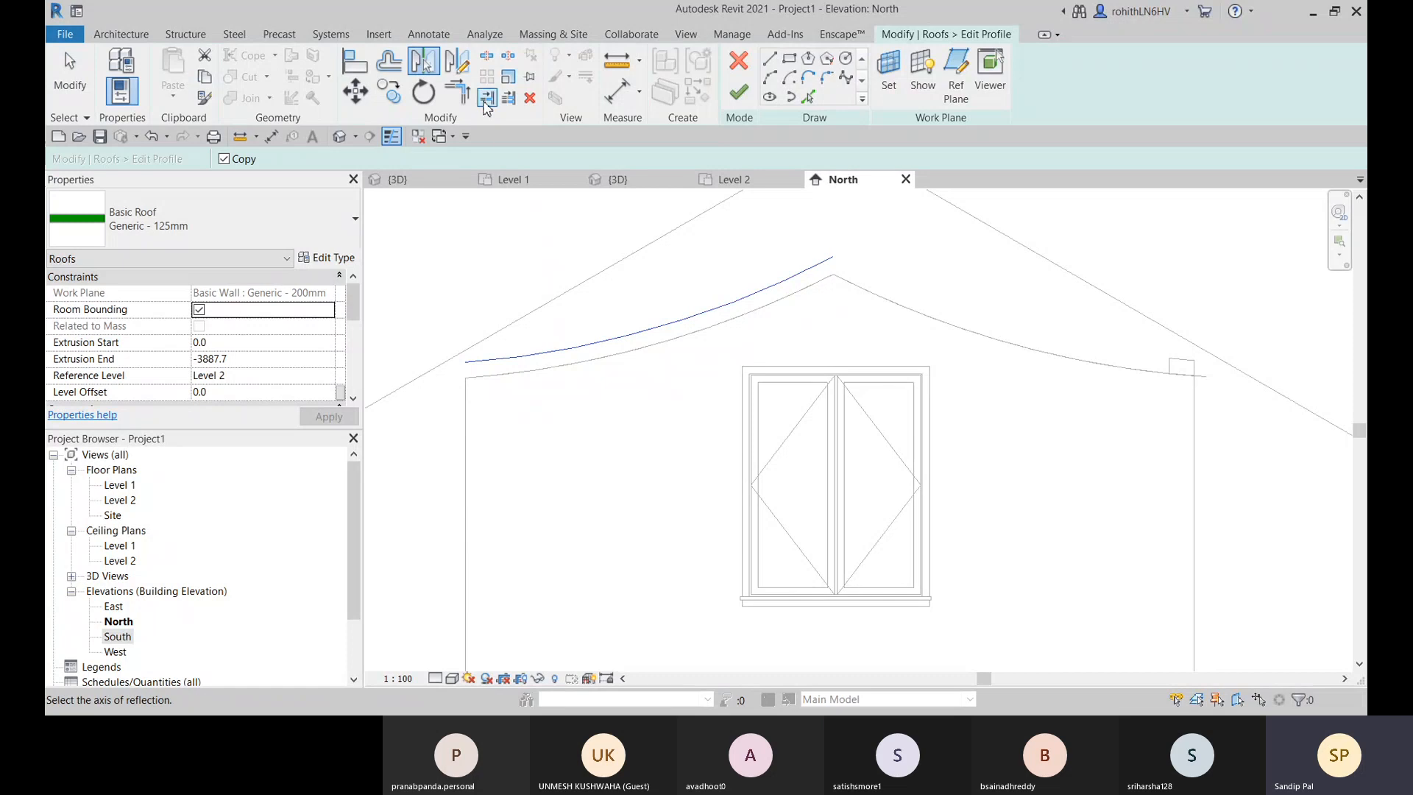
left_click(458, 62)
left_click(834, 256)
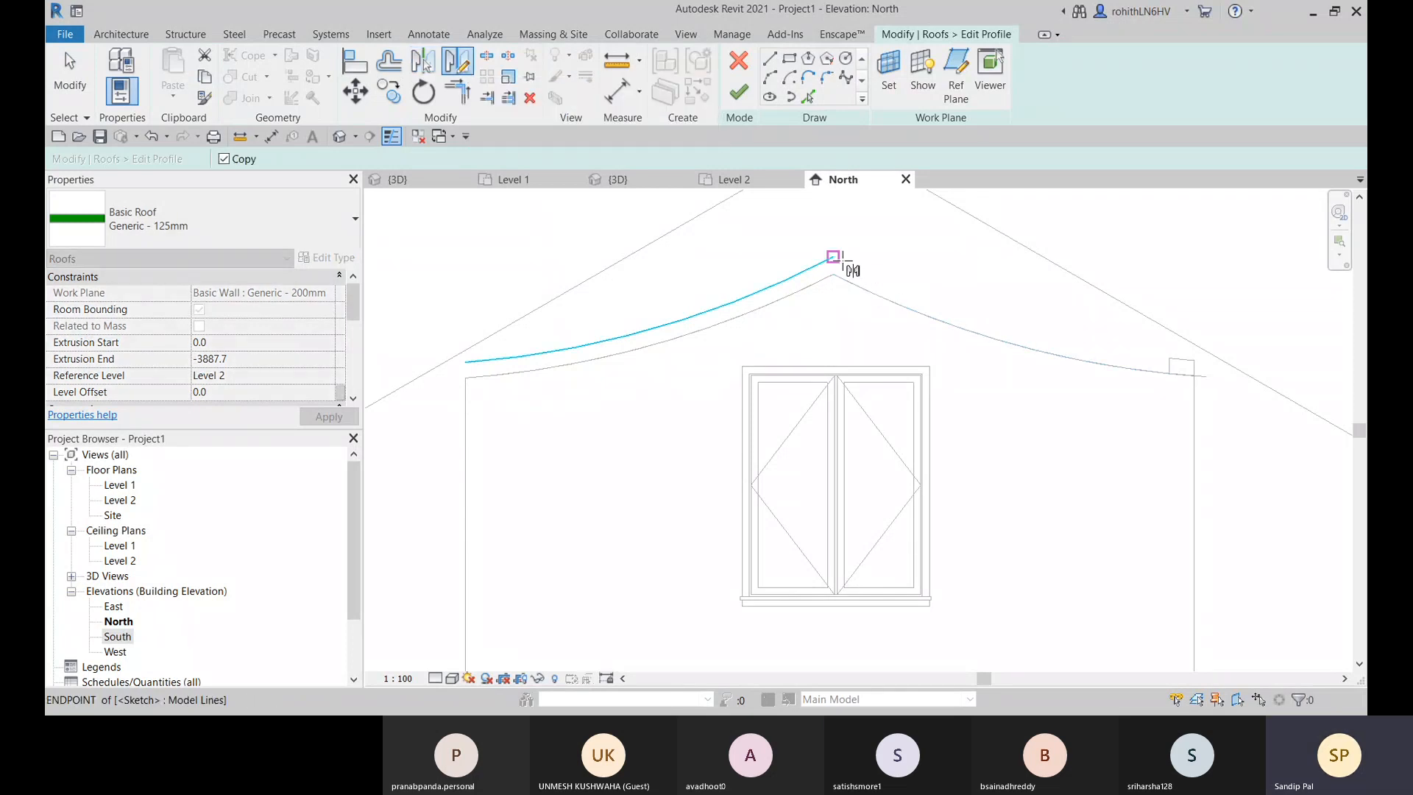
left_click(847, 340)
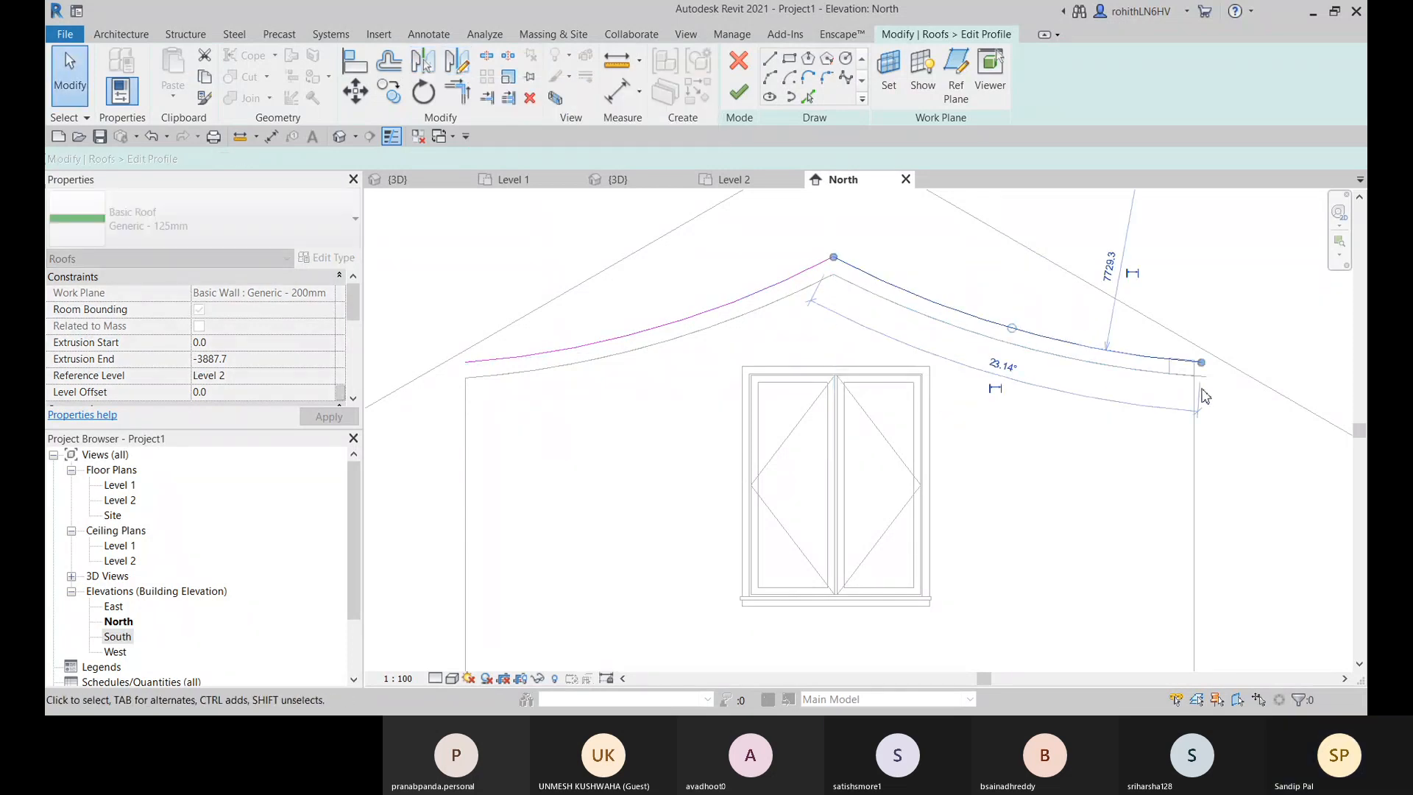
Step: Check the mirrored arc's end against the side wall and finish the dormer roof's profile edit
scroll(1203, 390, "up", 8)
scroll(1202, 400, "down", 7)
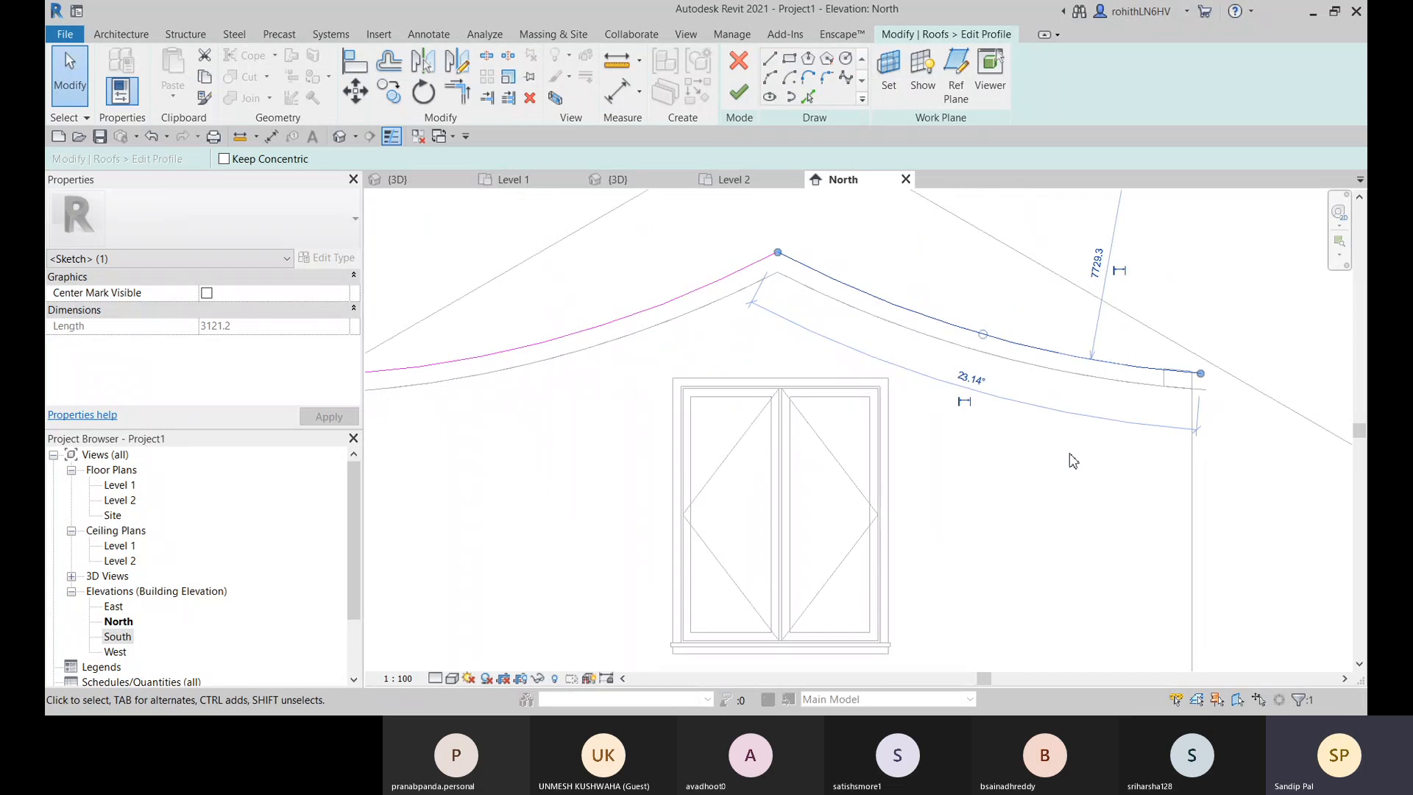
middle_click_drag(530, 453, 741, 441)
scroll(729, 409, "down", 2)
middle_click_drag(996, 460, 817, 457)
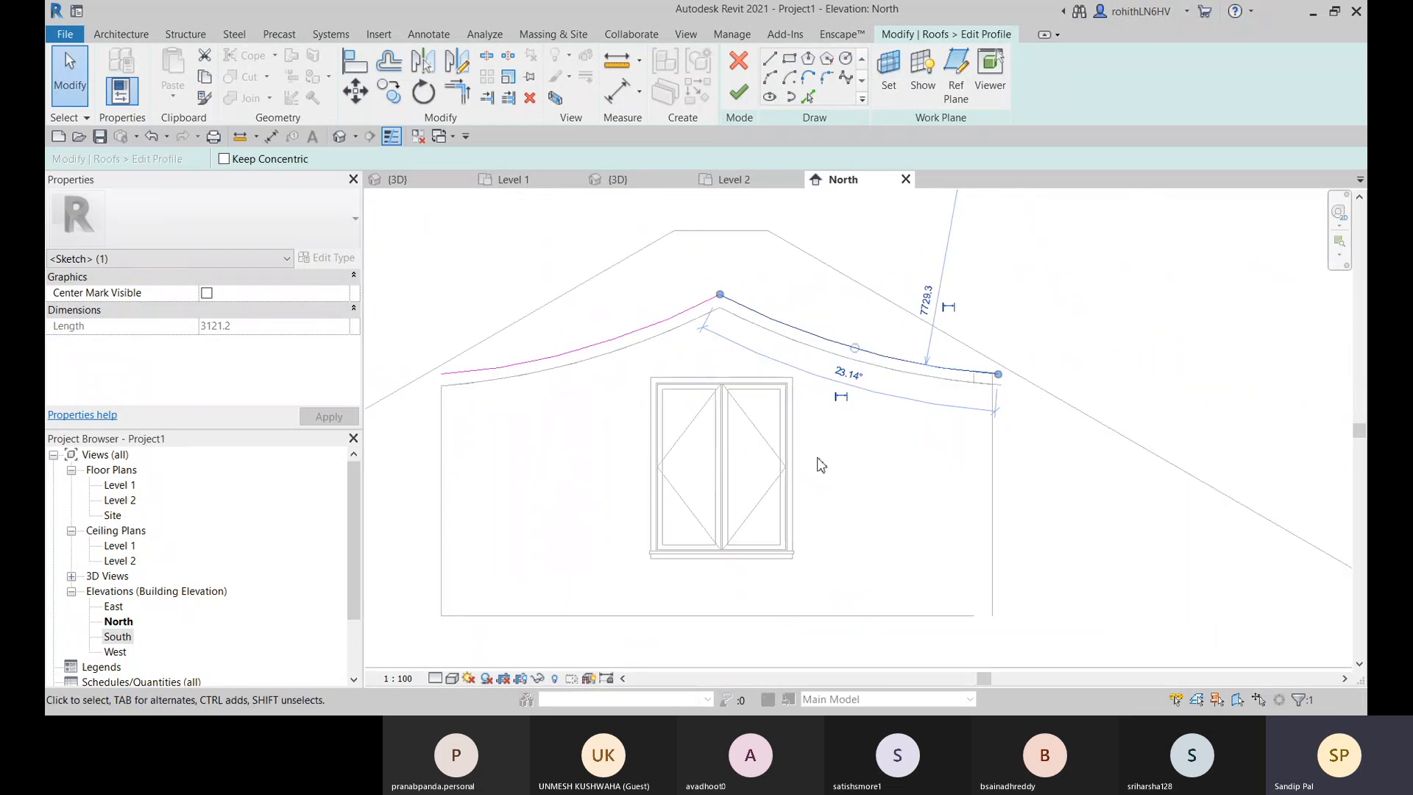
scroll(972, 352, "up", 7)
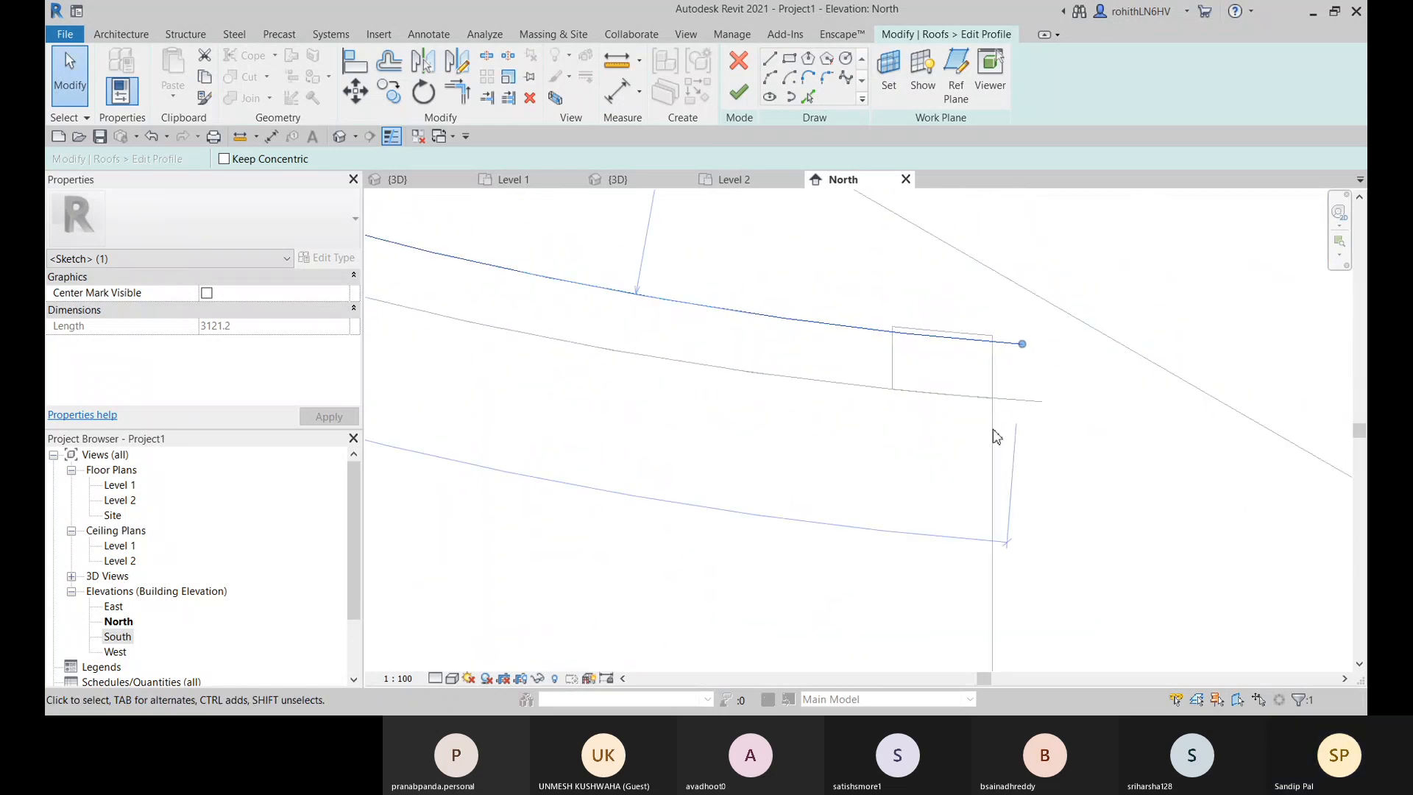
scroll(1017, 410, "down", 6)
middle_click_drag(816, 469, 1079, 456)
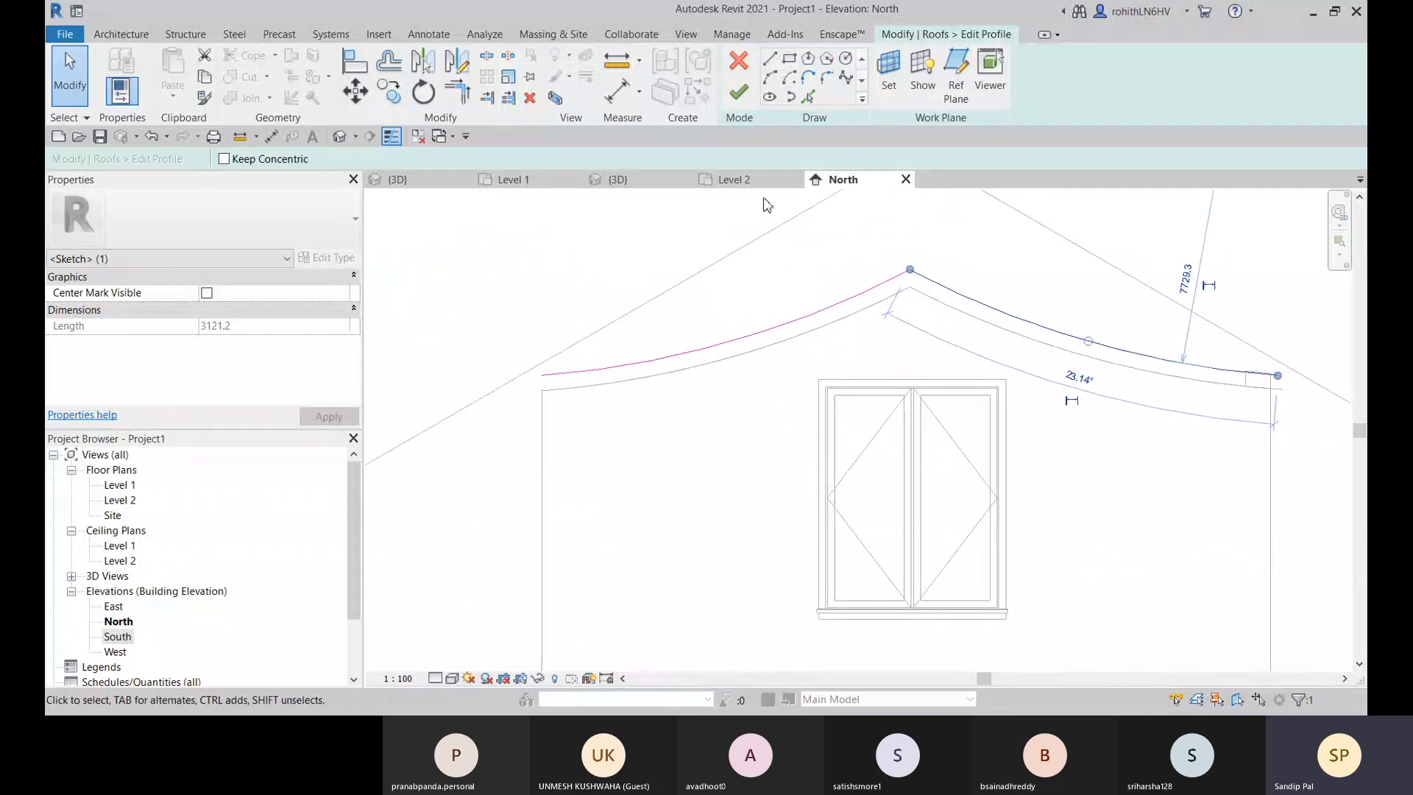
left_click(749, 101)
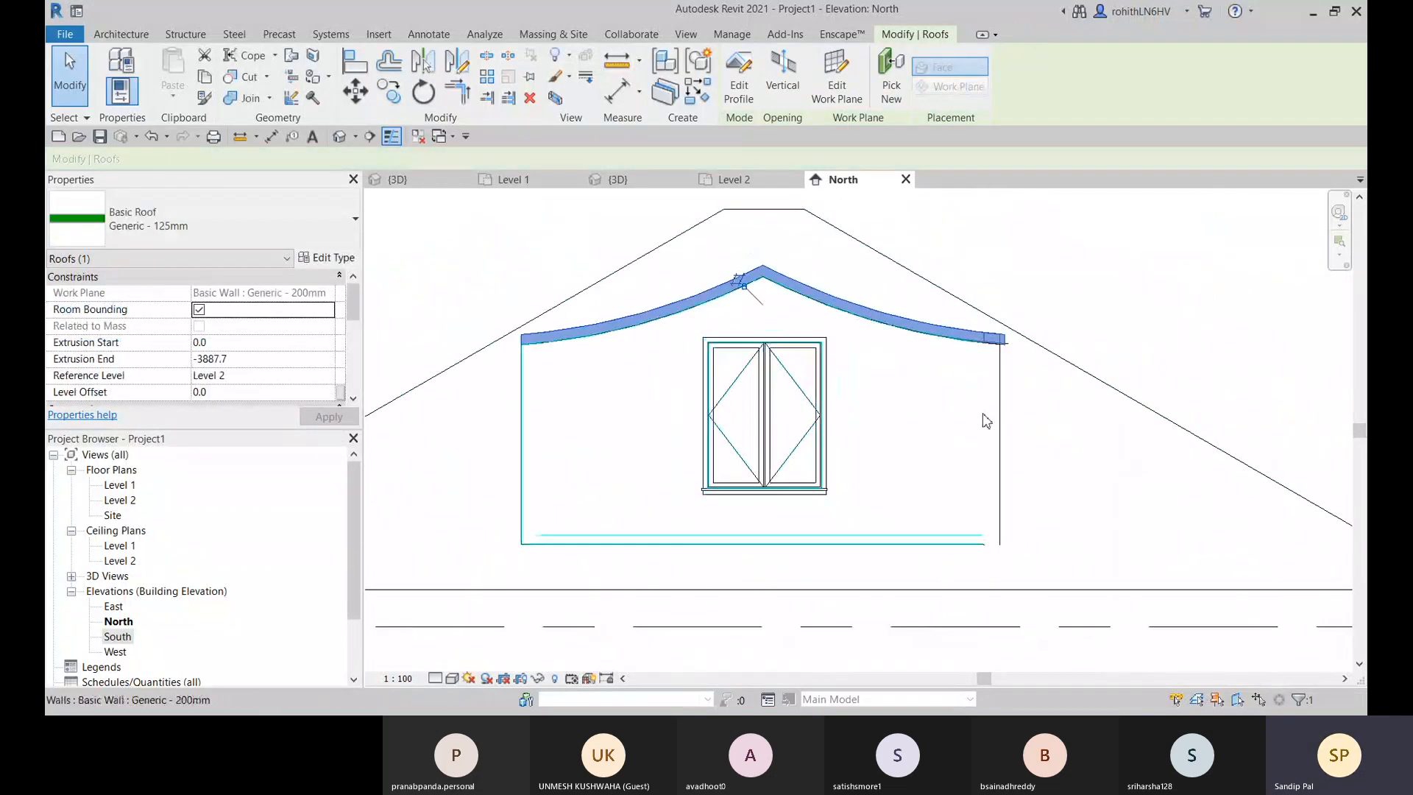
scroll(1026, 393, "up", 2)
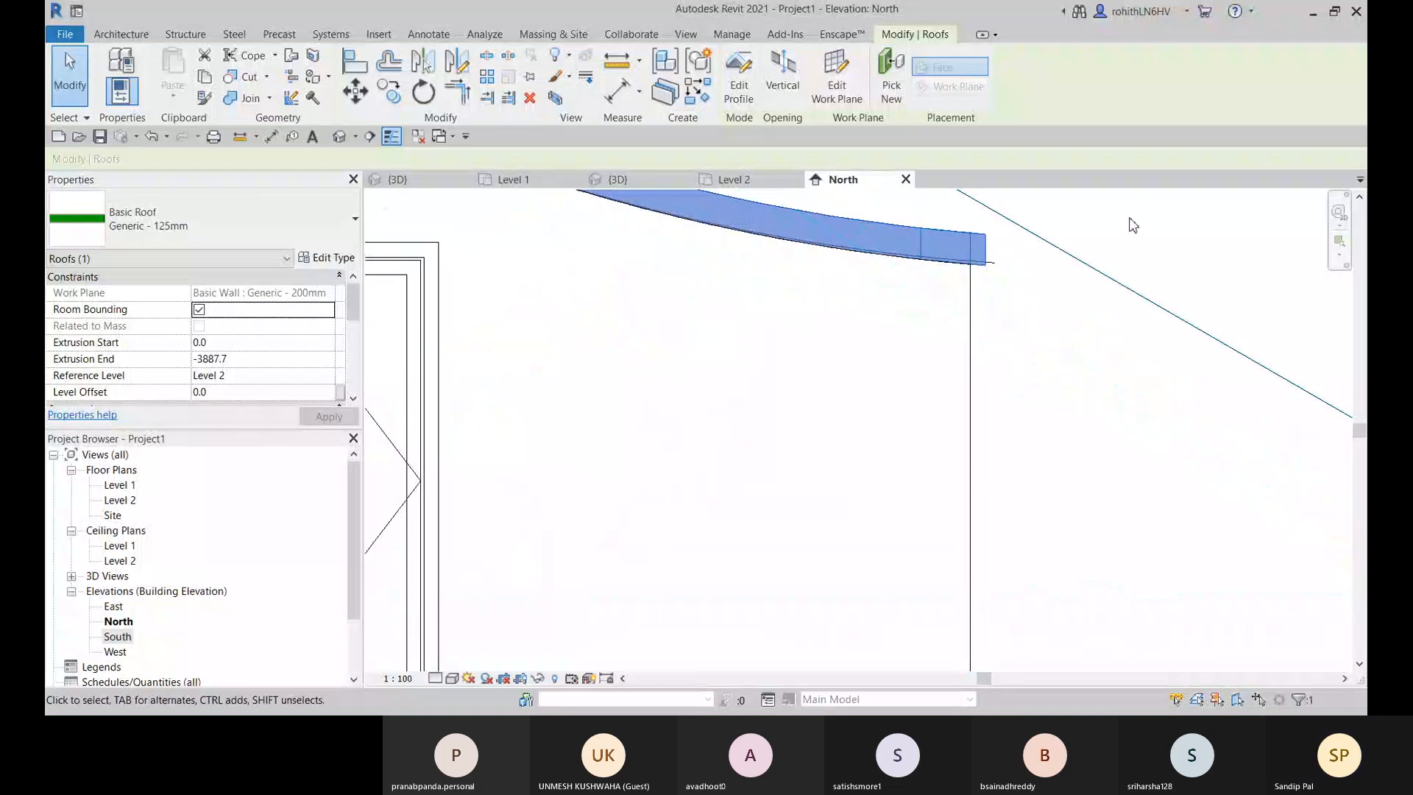
left_click(1088, 268)
scroll(978, 309, "down", 4)
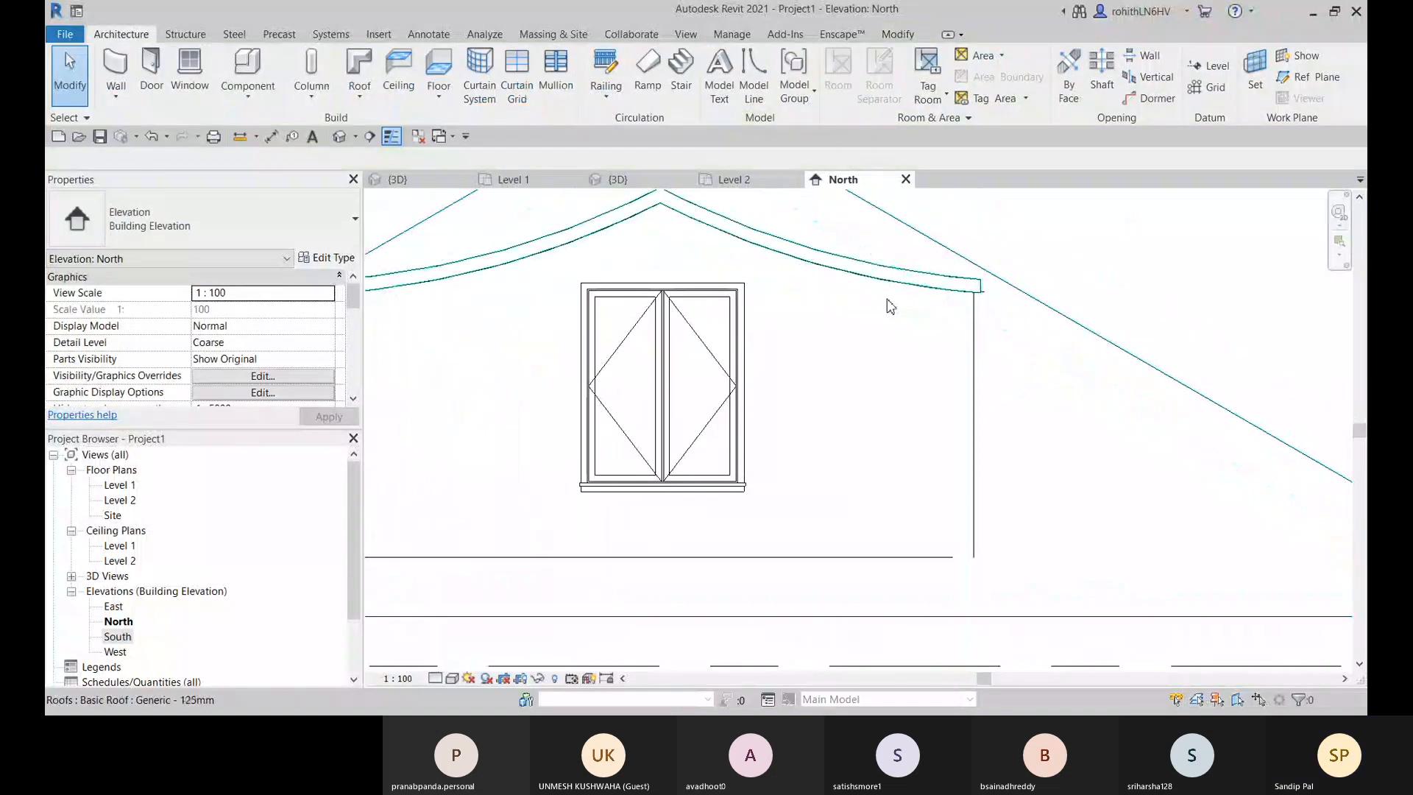
Step: In the 3D view, align the dormer side wall's outer face with the eave edge of the curved roof
left_click(641, 179)
middle_click_drag(952, 396, 914, 438, "shift")
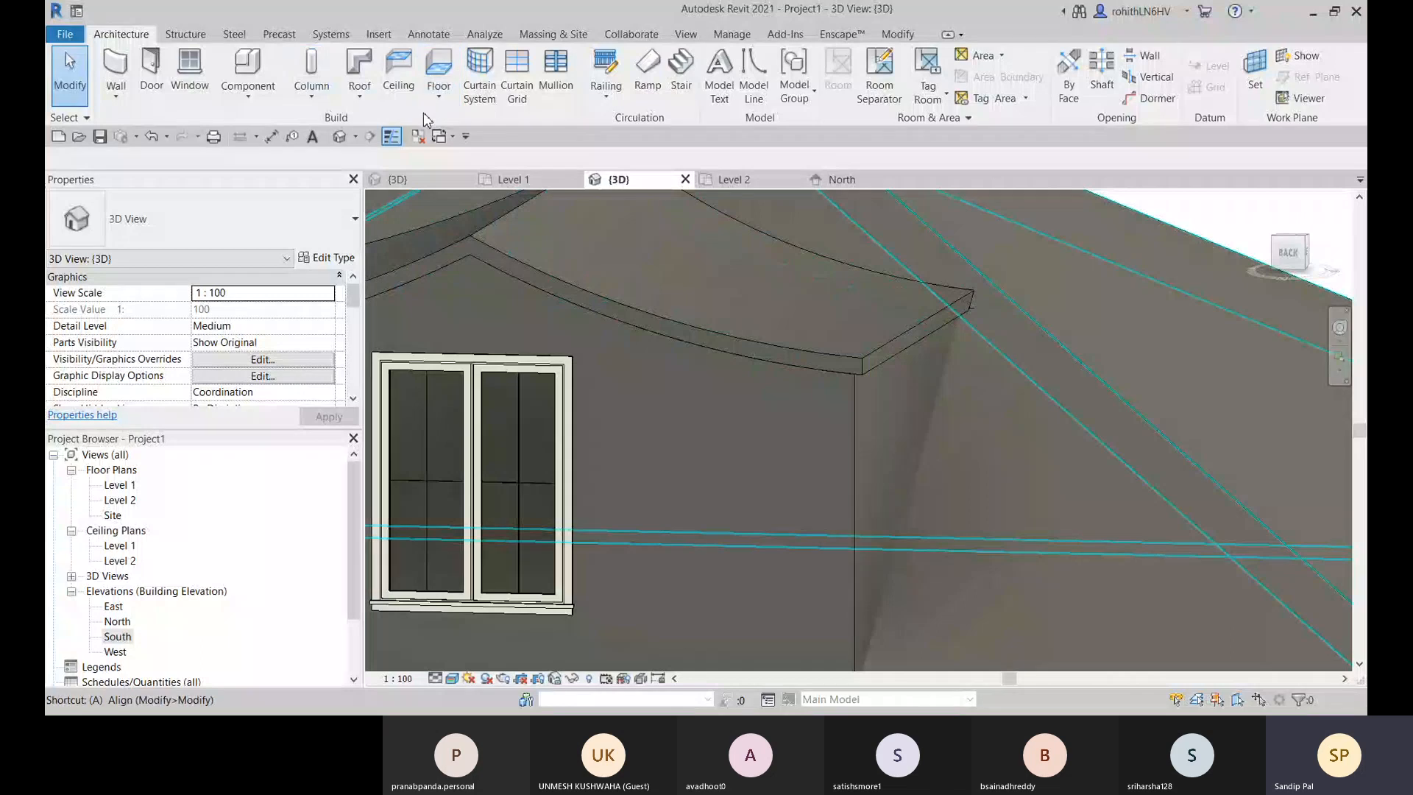
key("l")
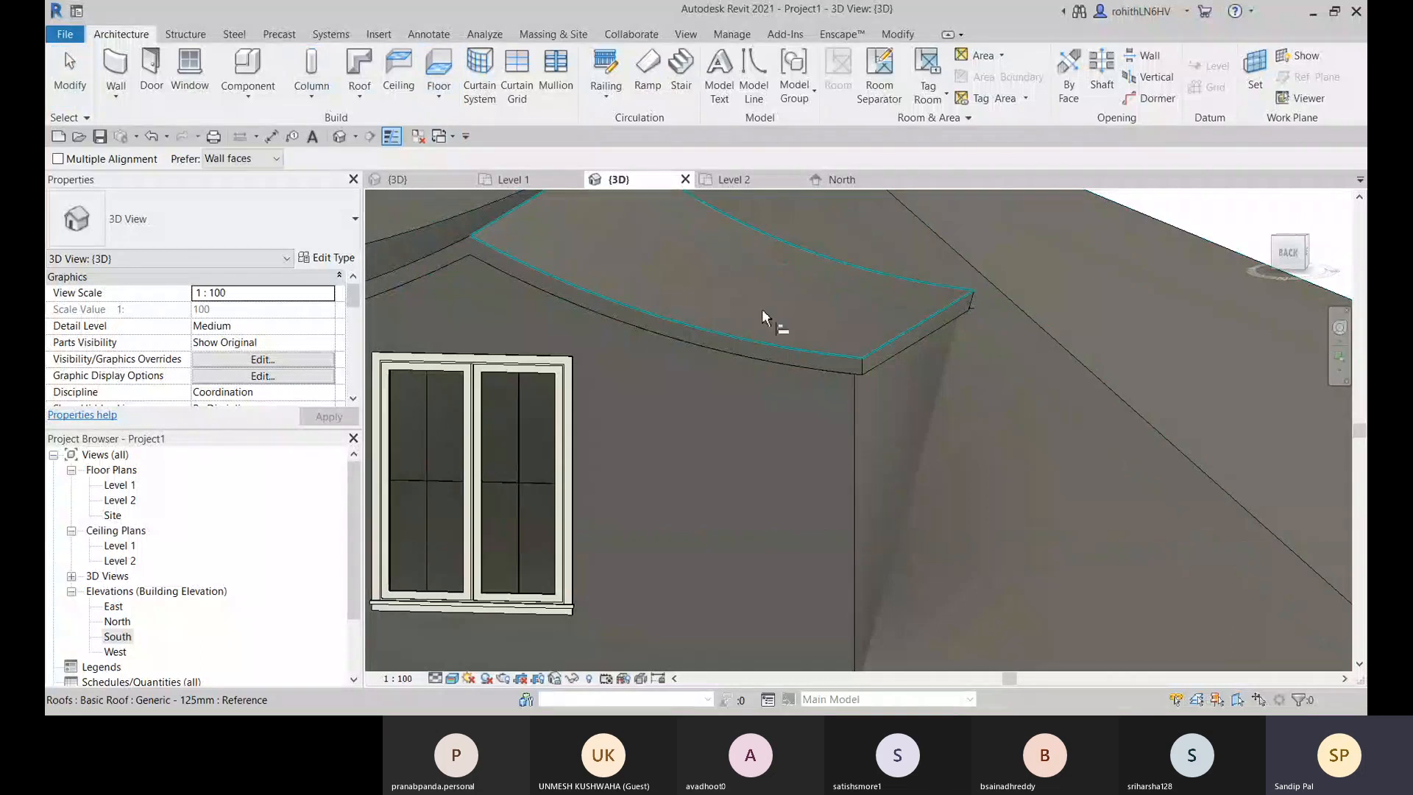
left_click(887, 353)
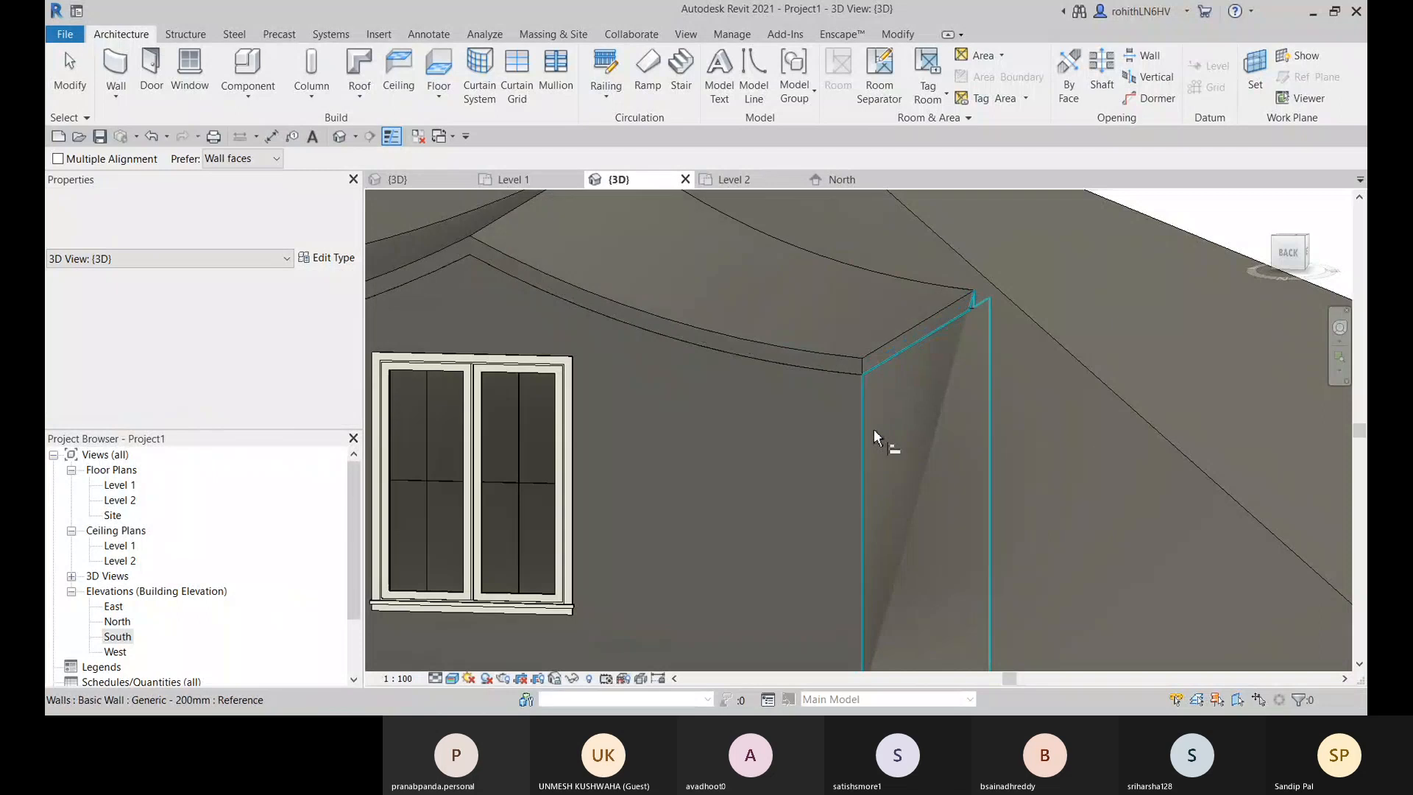
scroll(901, 436, "down", 5)
middle_click_drag(905, 436, 944, 451)
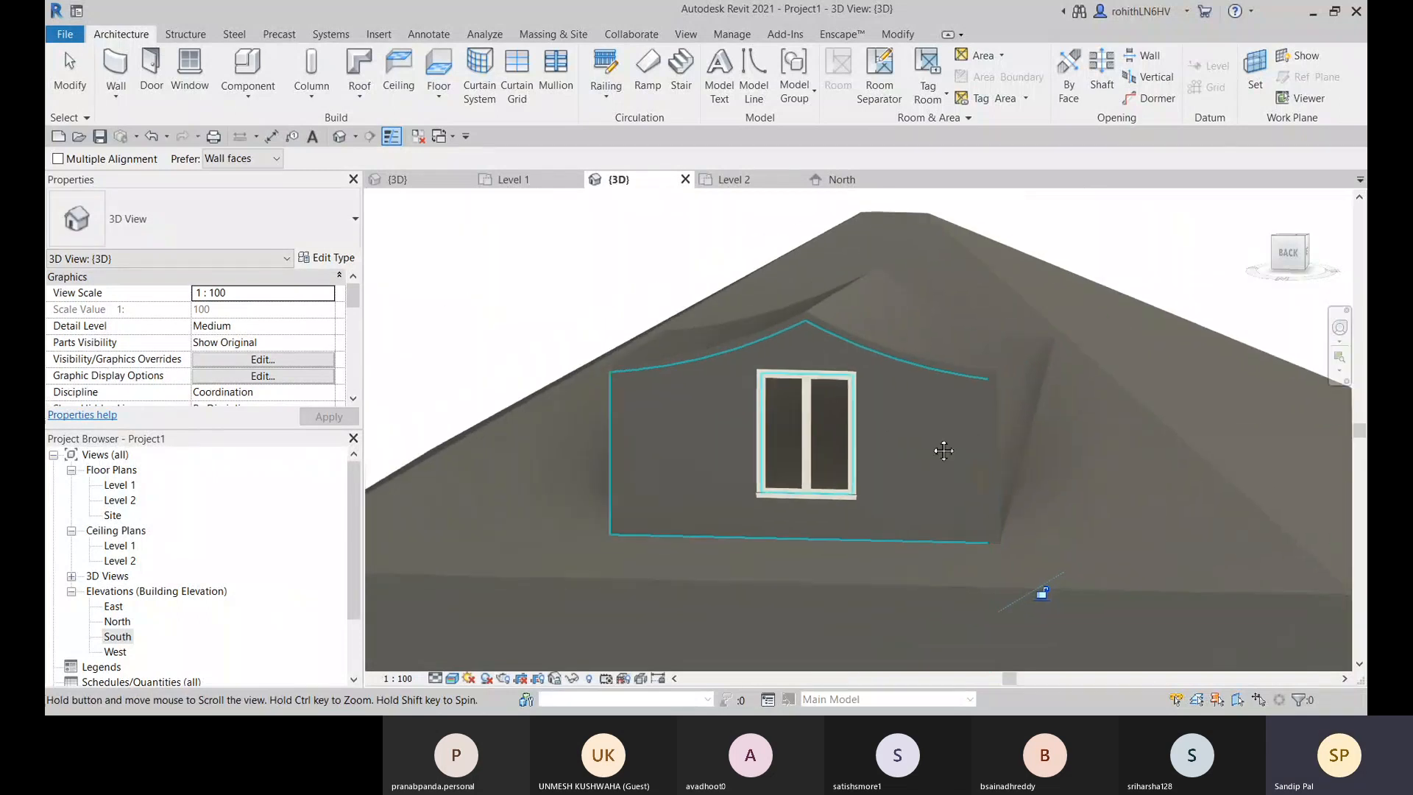
Step: Finish aligning and detach the dormer side wall from all the roofs it is attached to
key("Escape")
key("Escape")
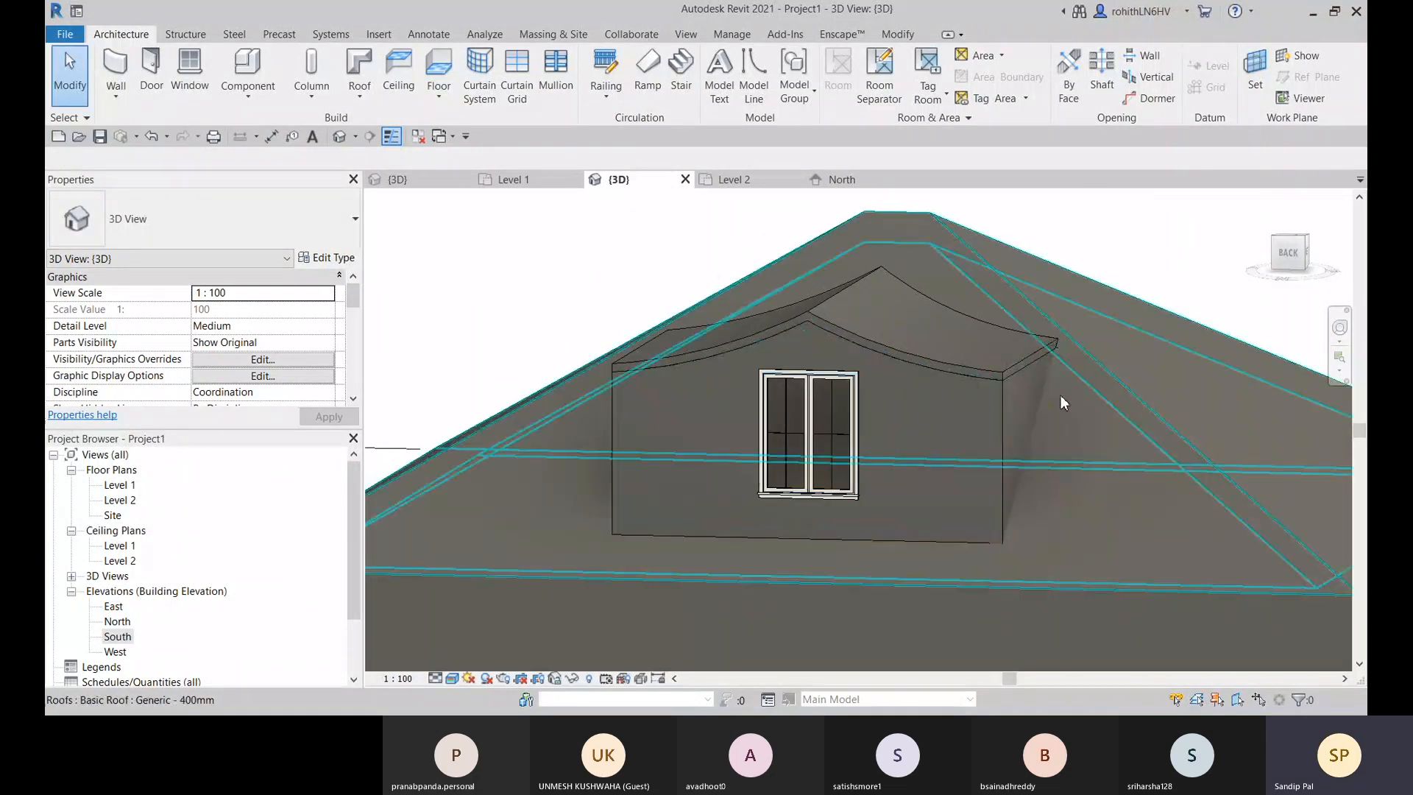
scroll(1062, 395, "down", 1)
middle_click_drag(1027, 408, 922, 417, "shift")
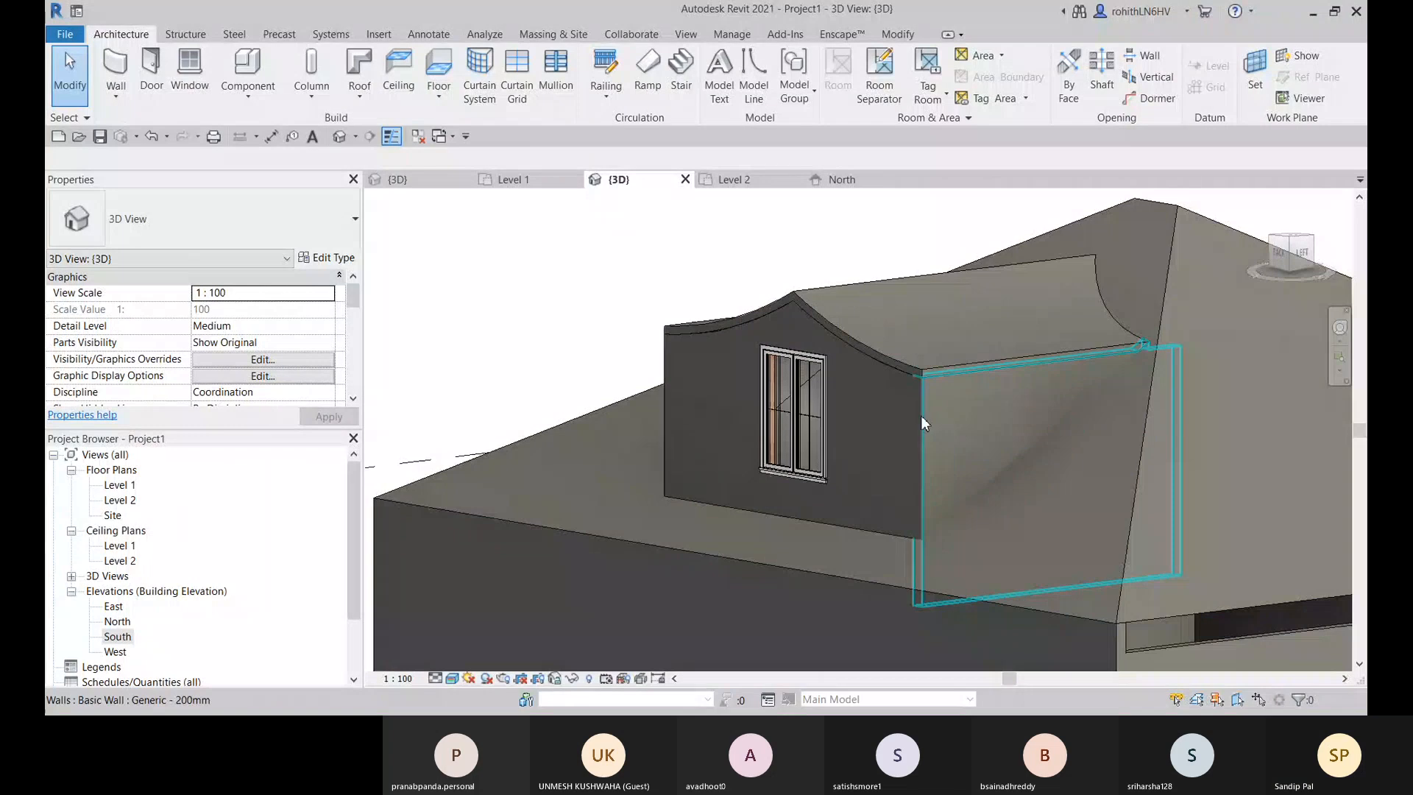
scroll(978, 422, "up", 6)
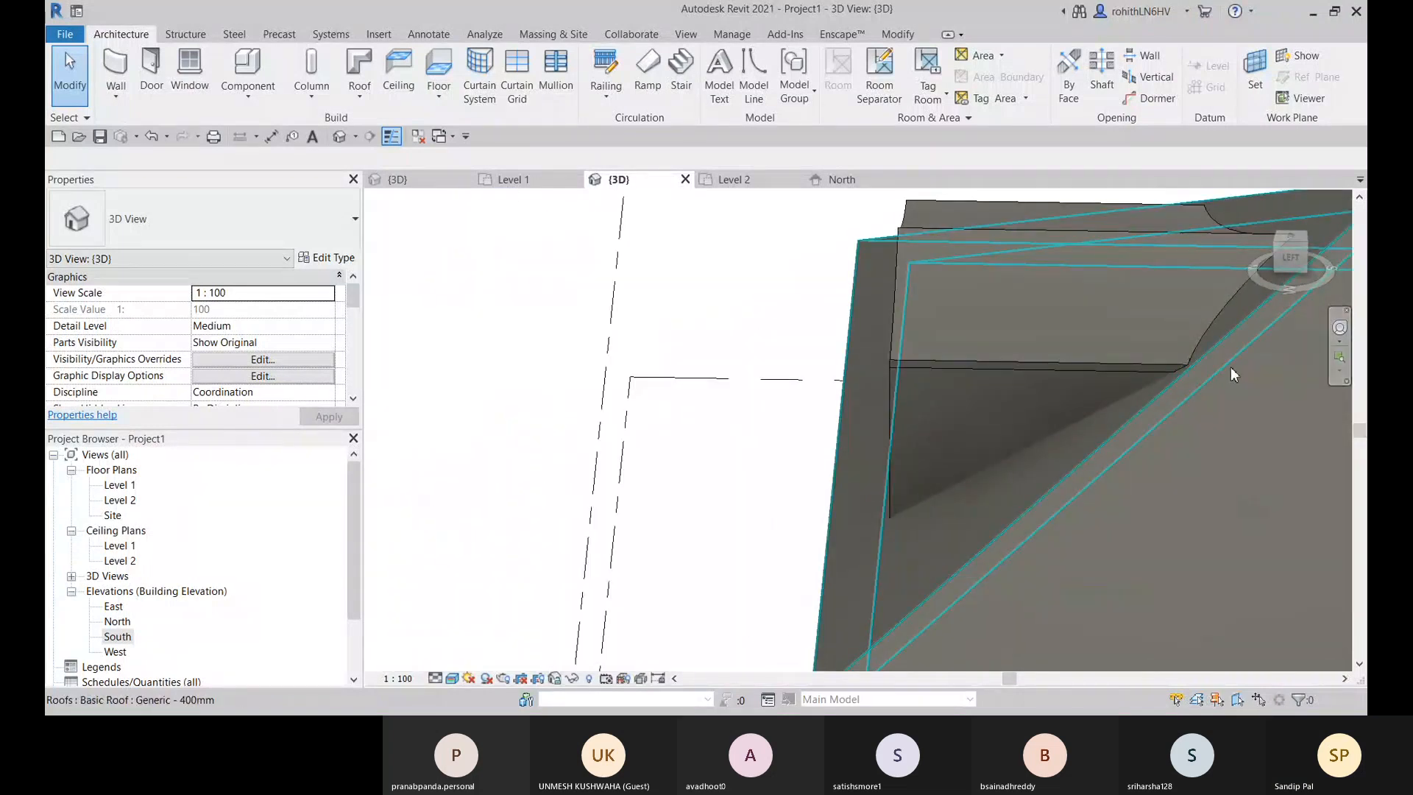
scroll(1231, 367, "up", 2)
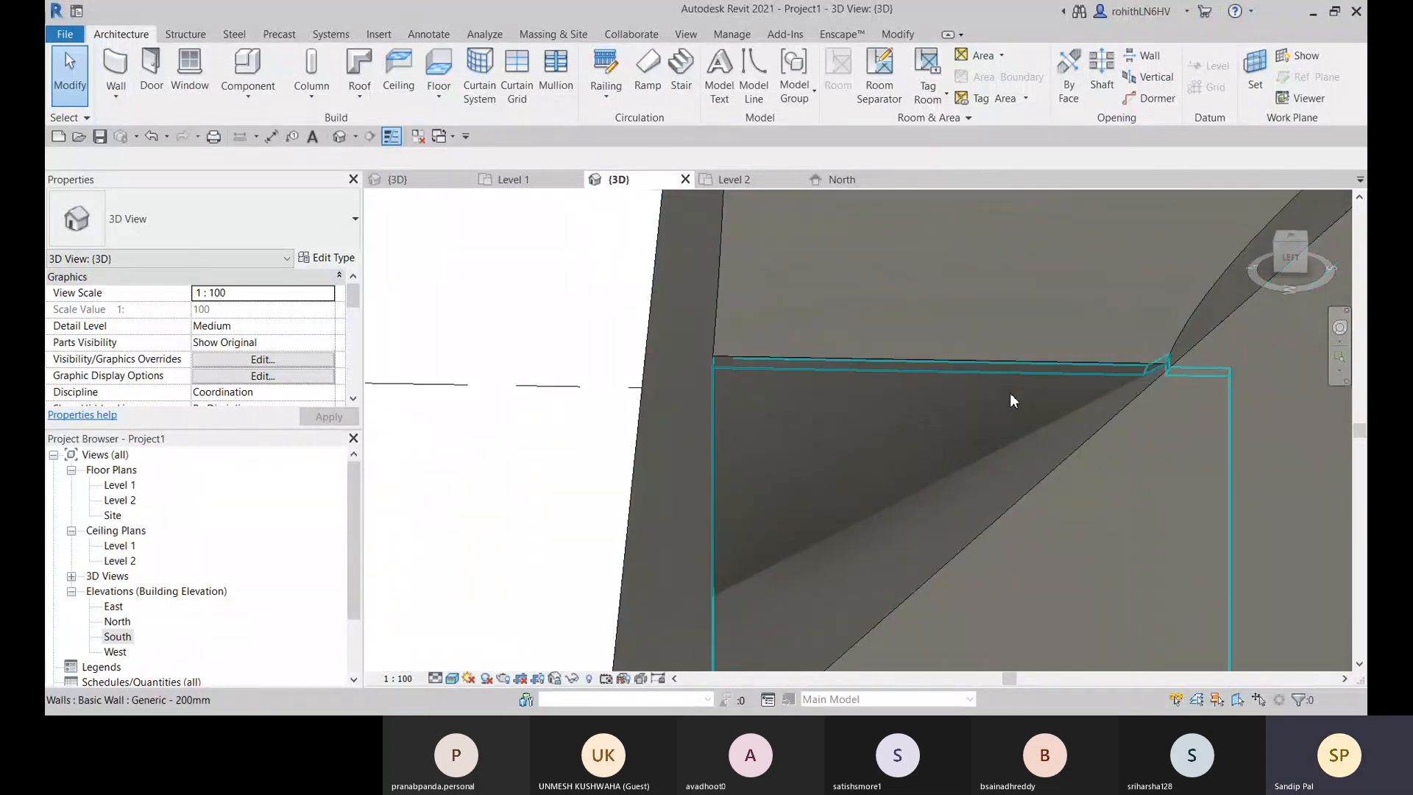
left_click(901, 421)
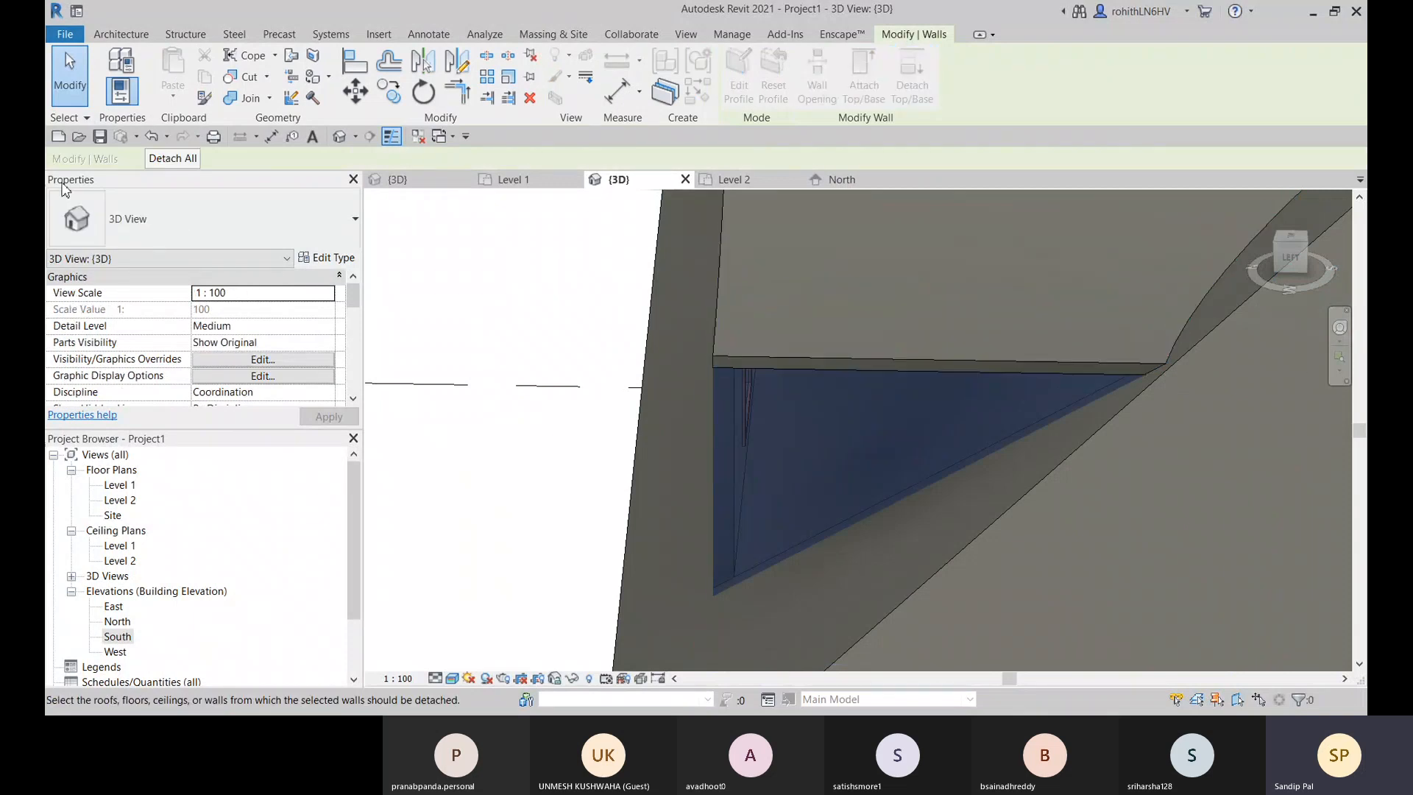
left_click(169, 158)
scroll(871, 418, "down", 2)
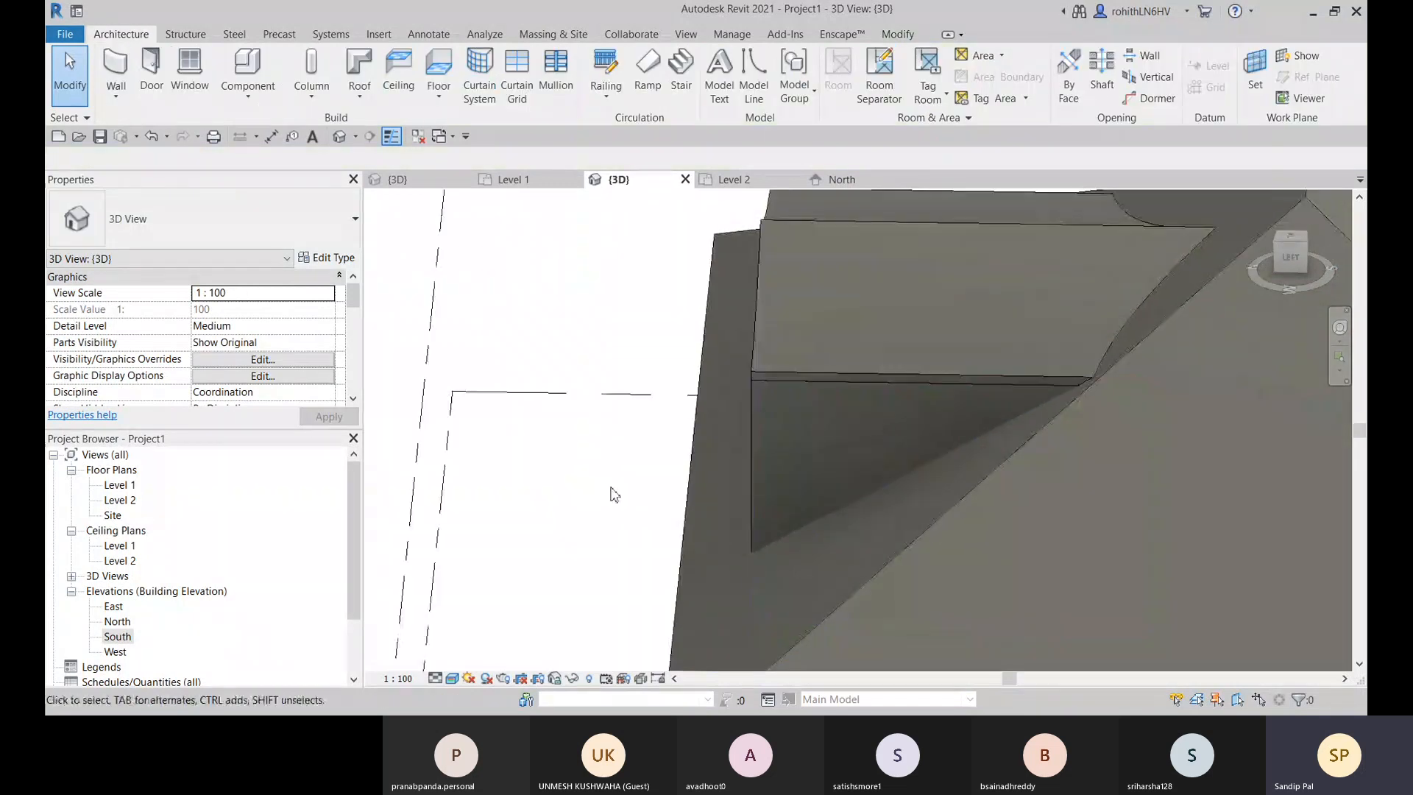
Step: Attach the base of the dormer side wall to the main hipped roof
left_click(877, 443)
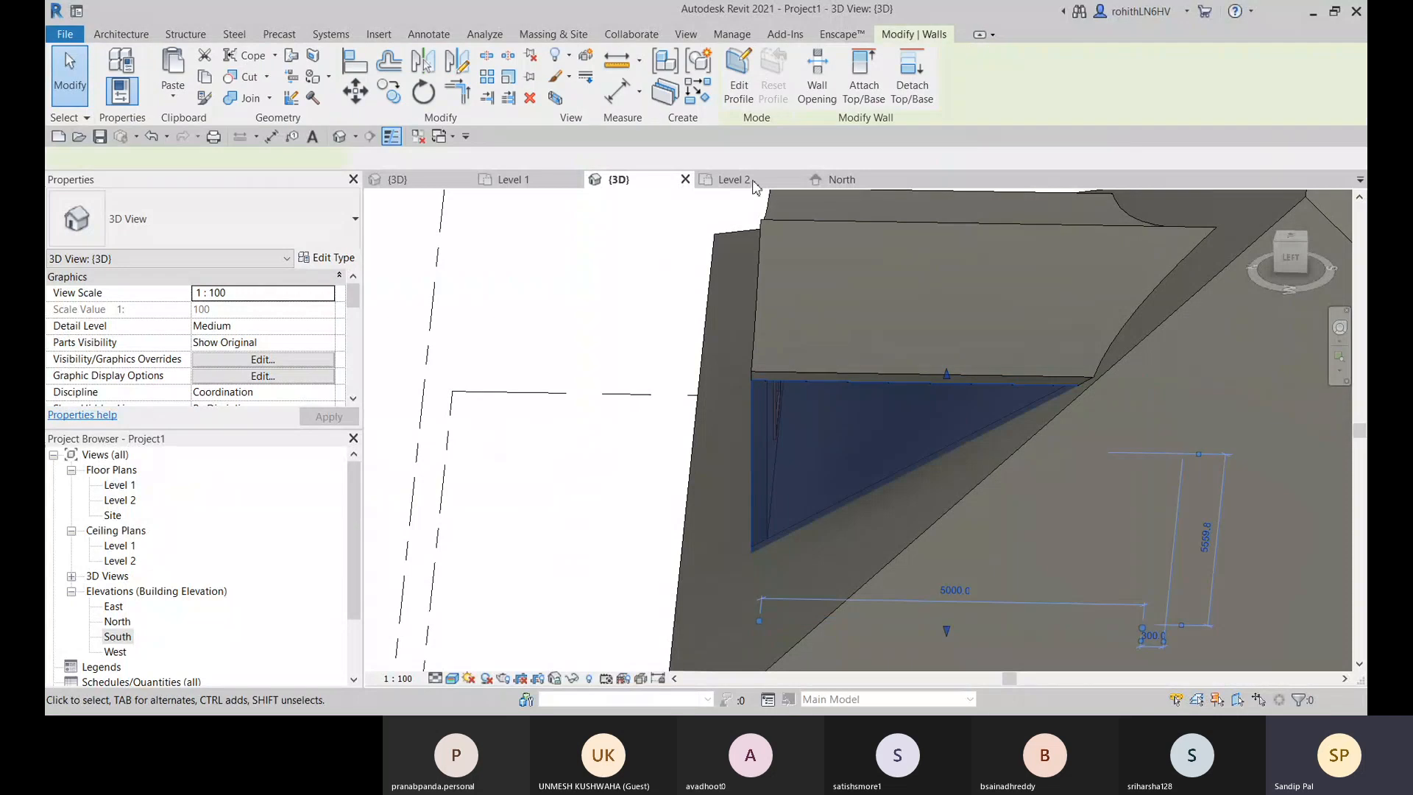
left_click(864, 84)
left_click(258, 159)
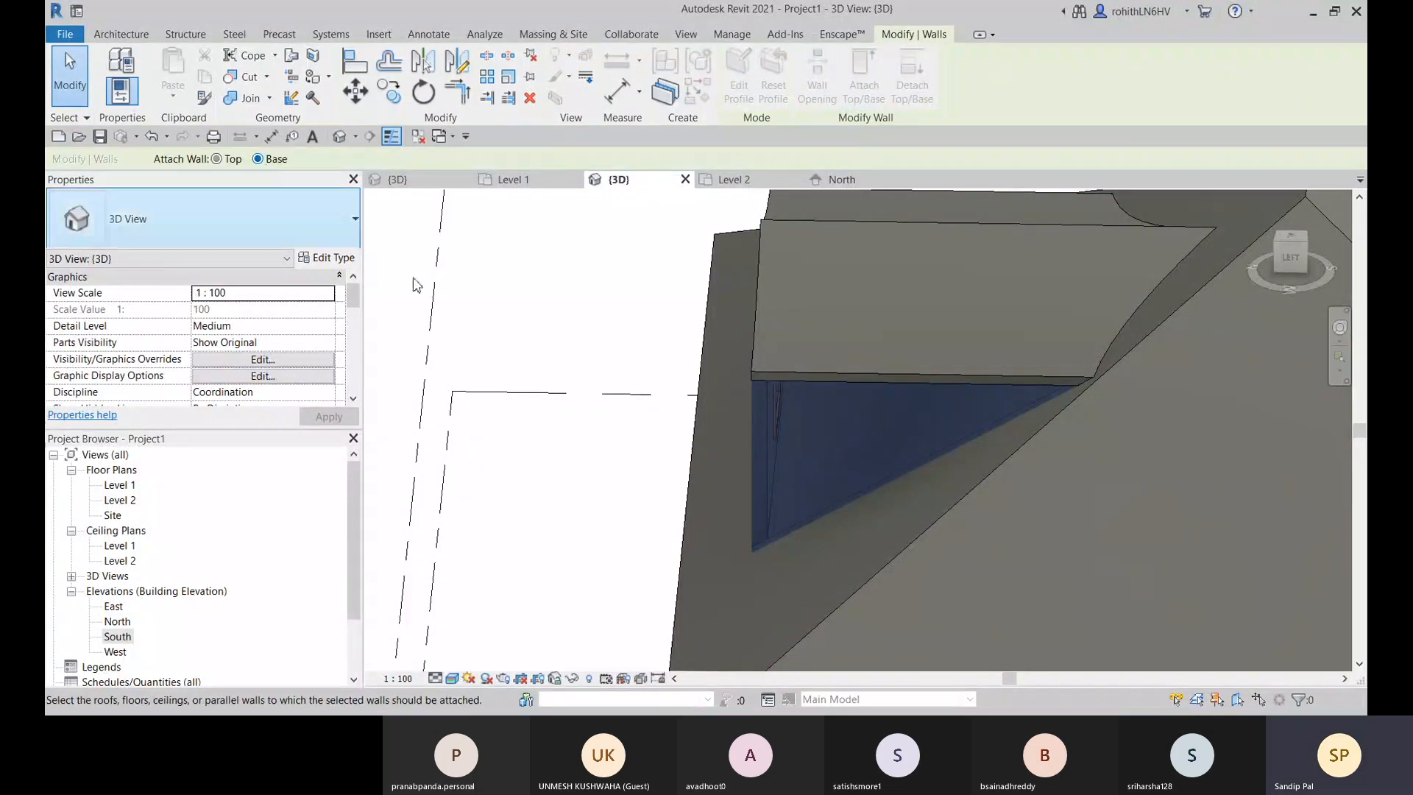
left_click(825, 601)
scroll(801, 607, "down", 3)
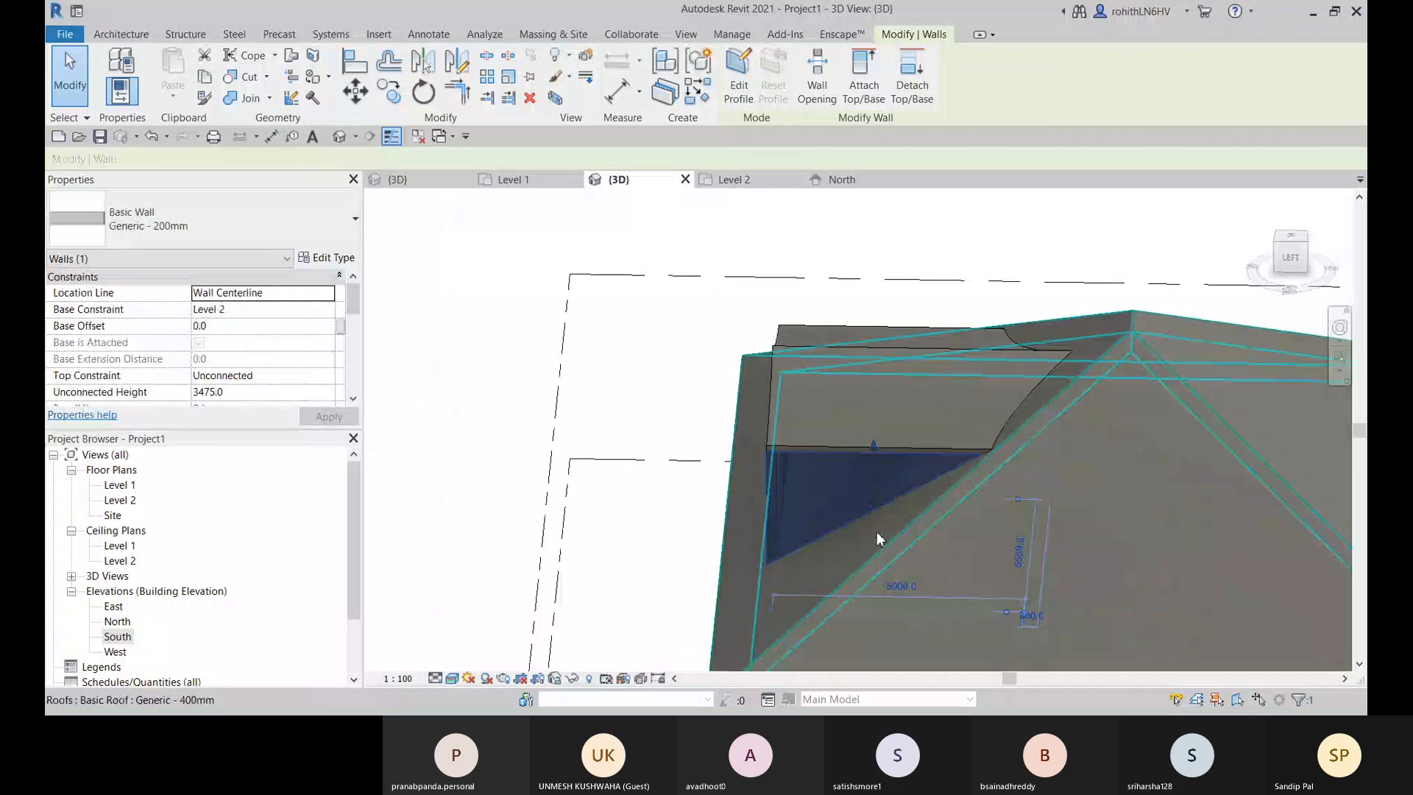
Step: Attach the top of the same dormer side wall to the curved dormer roof
left_click(869, 92)
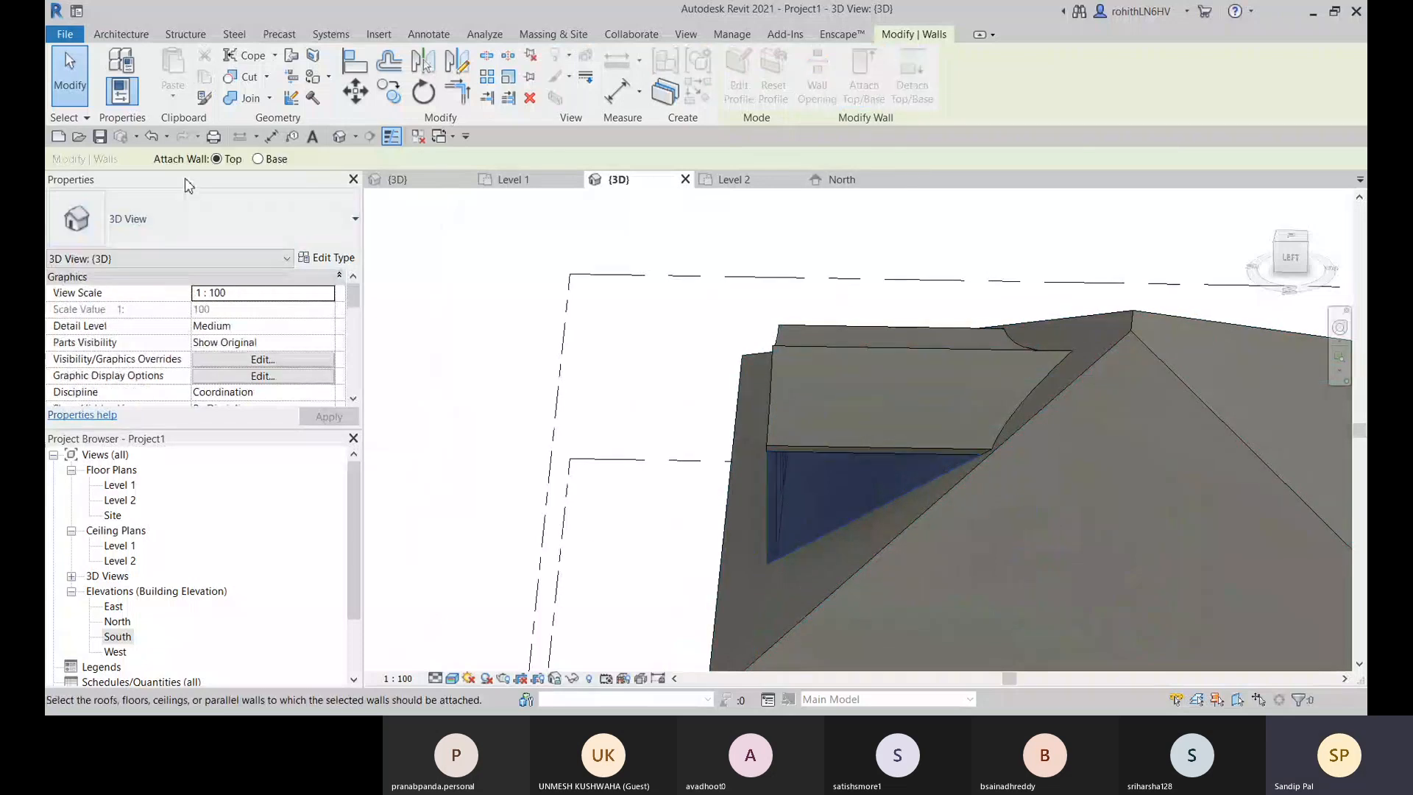
left_click(877, 418)
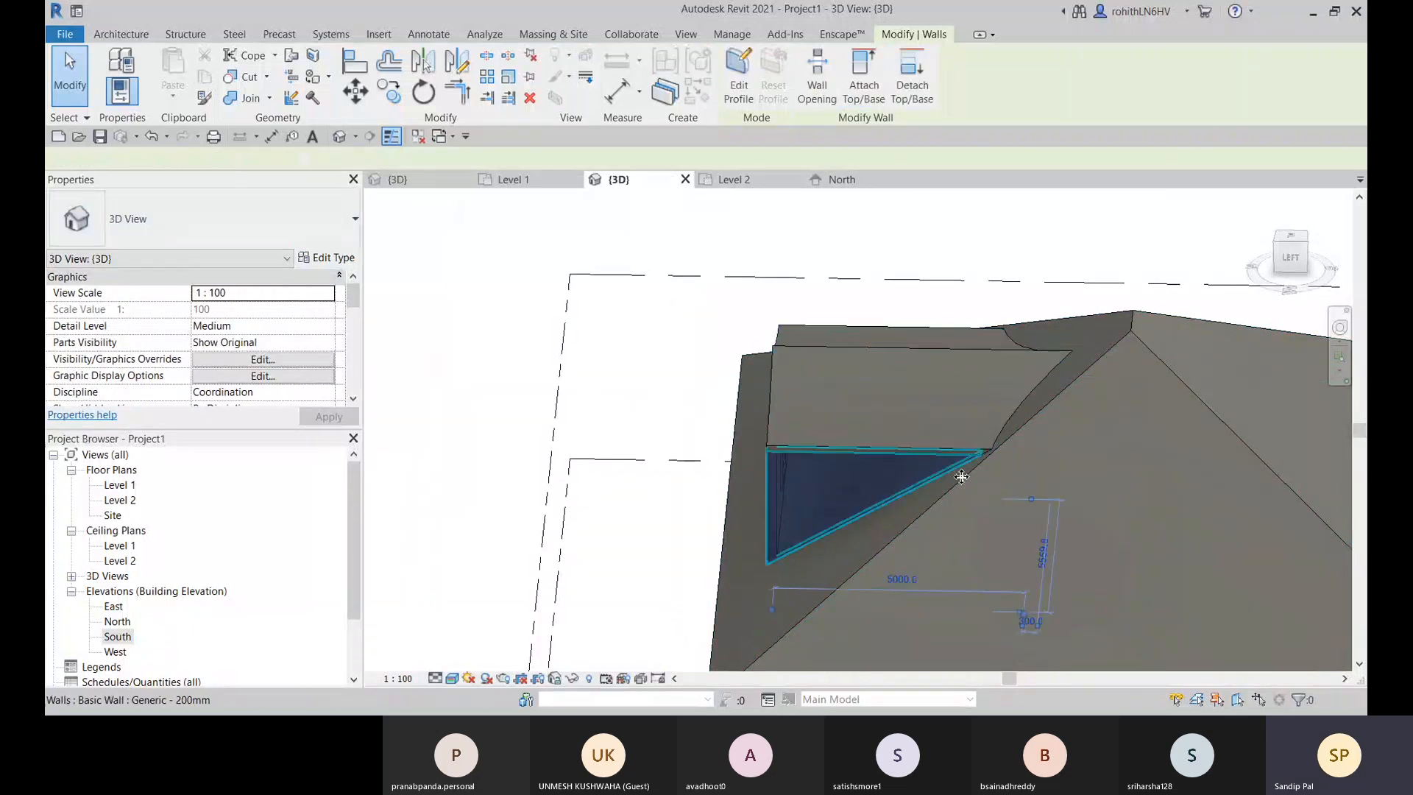
left_click(654, 356)
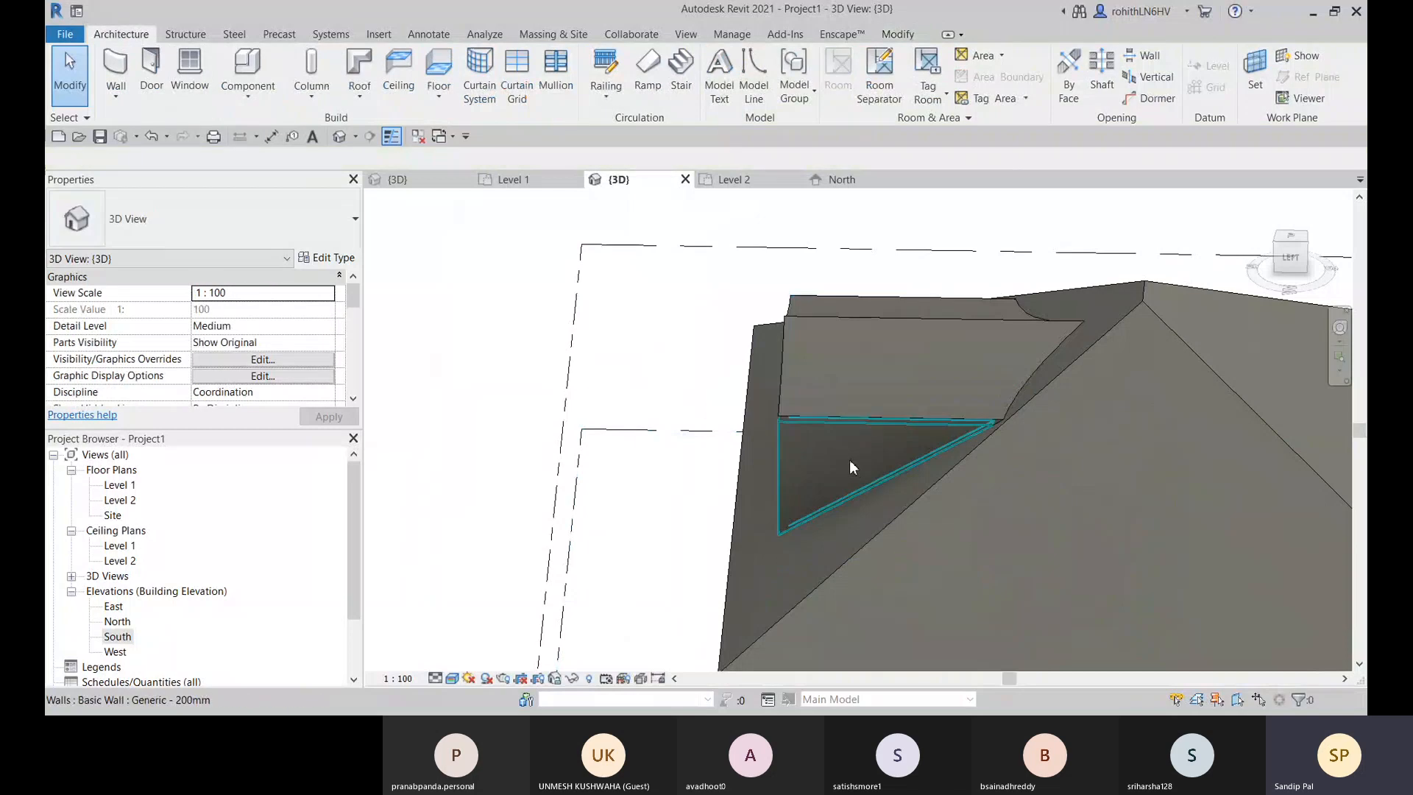
left_click(850, 459)
middle_click_drag(916, 538, 915, 433, "shift")
left_click(579, 262)
middle_click_drag(735, 442, 785, 441, "shift")
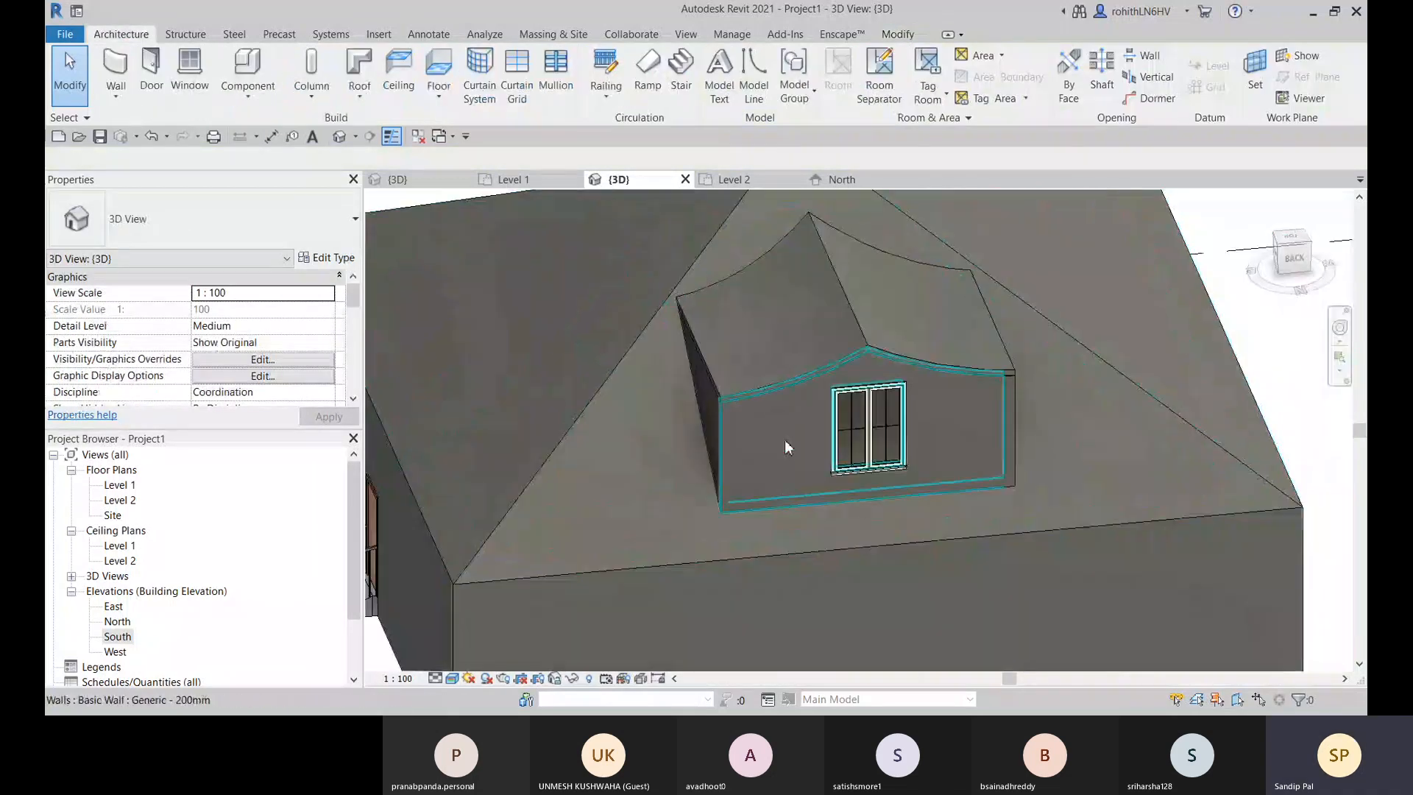
Step: Show the 3D view in Wireframe and start a dormer opening on the main hipped roof
left_click(452, 678)
left_click(471, 590)
scroll(861, 500, "down", 2)
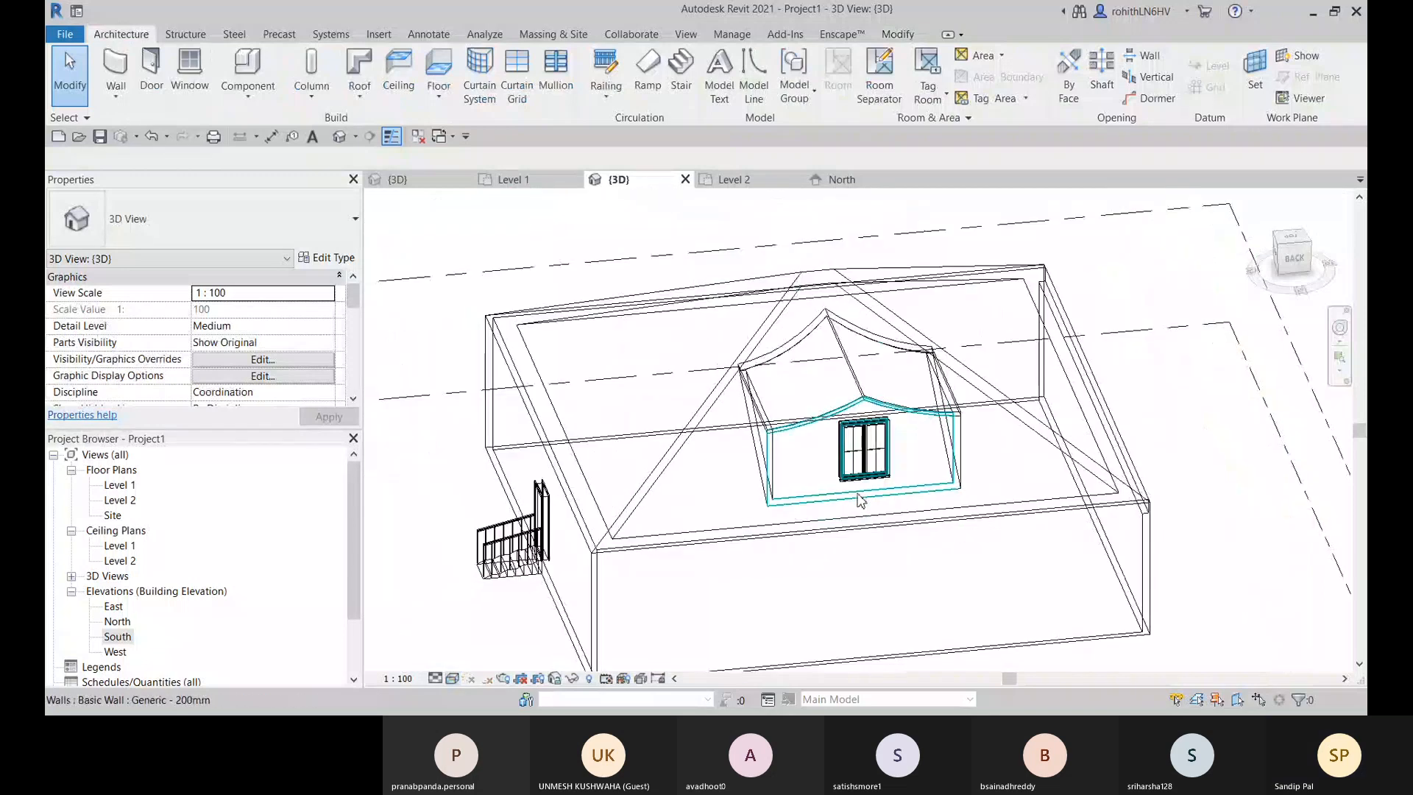
scroll(862, 500, "down", 1)
left_click(1169, 102)
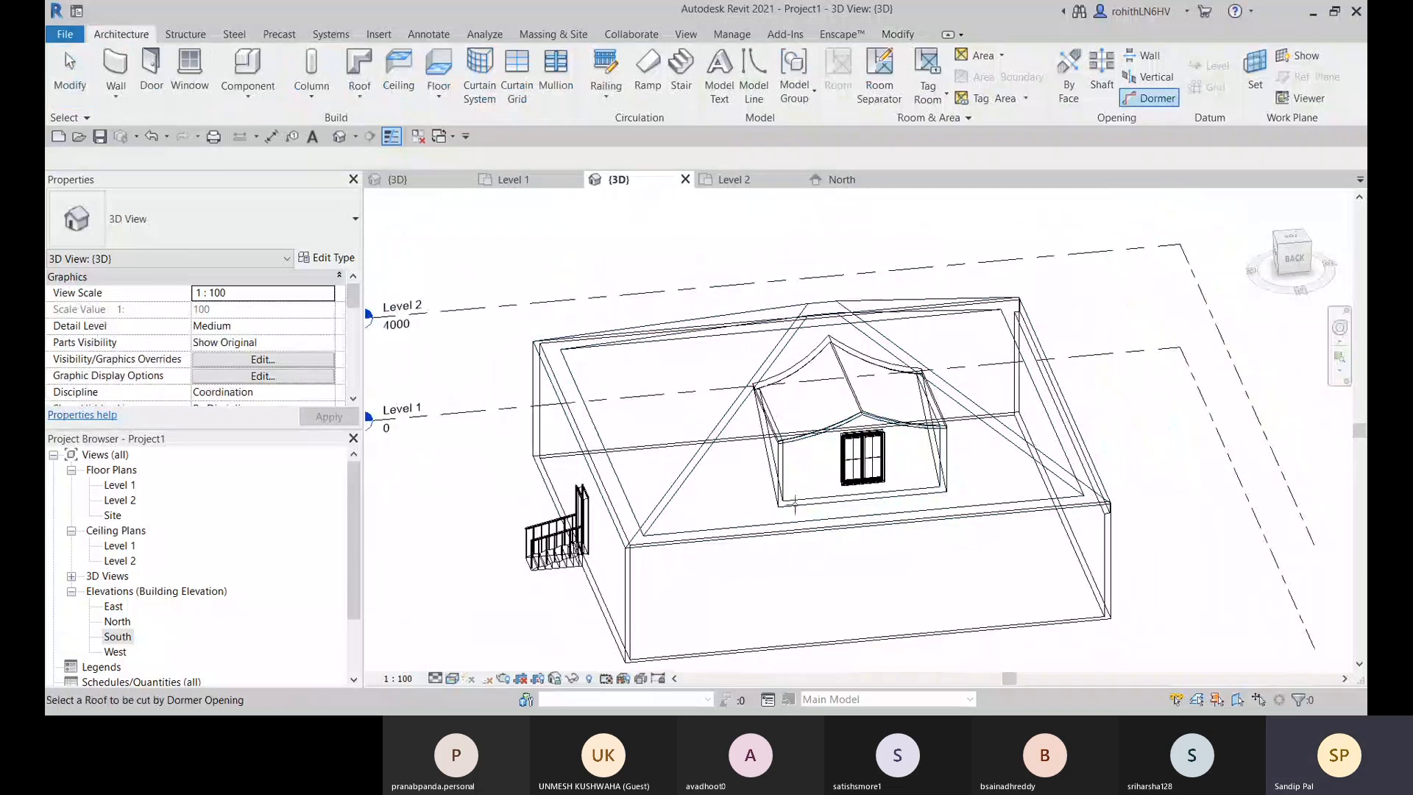
scroll(692, 537, "up", 2)
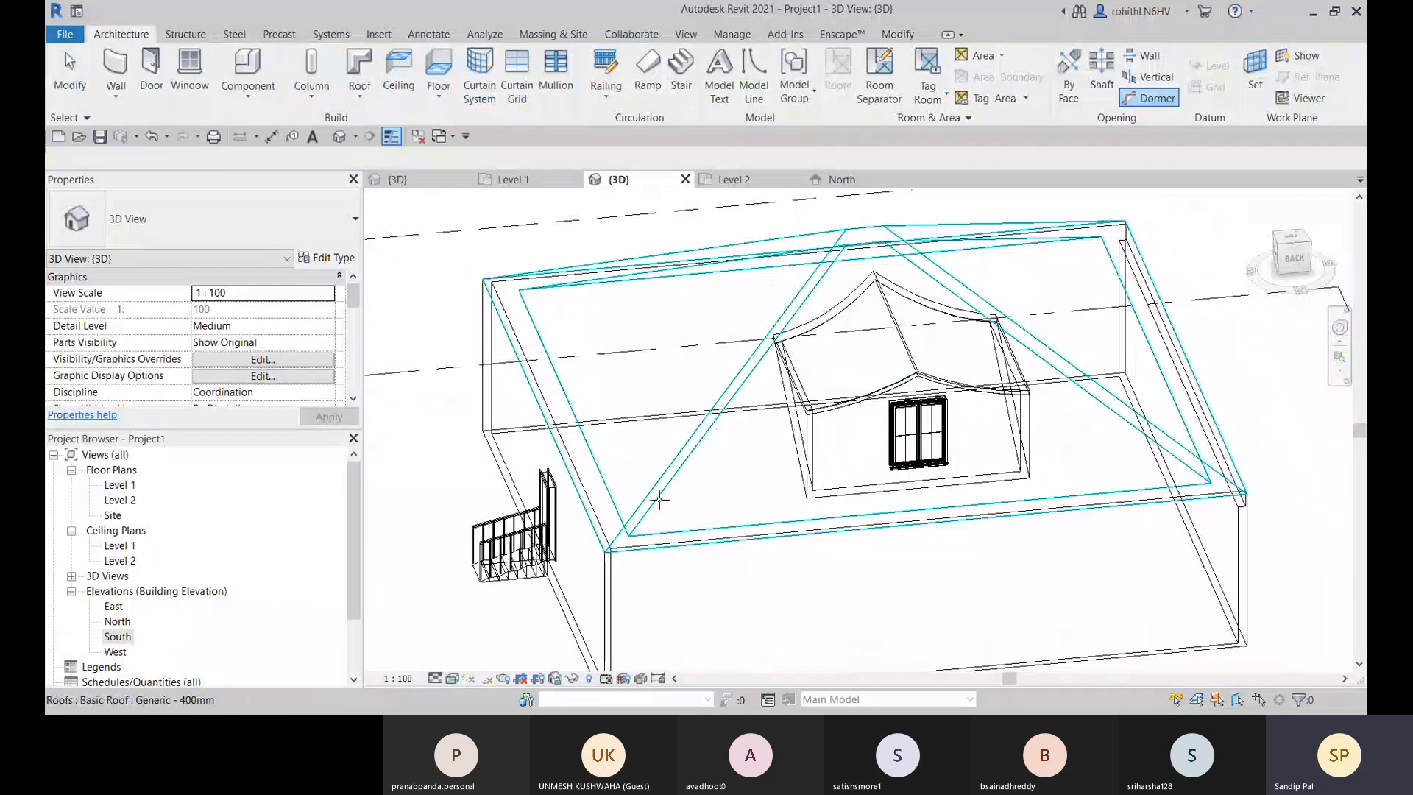
left_click(628, 577)
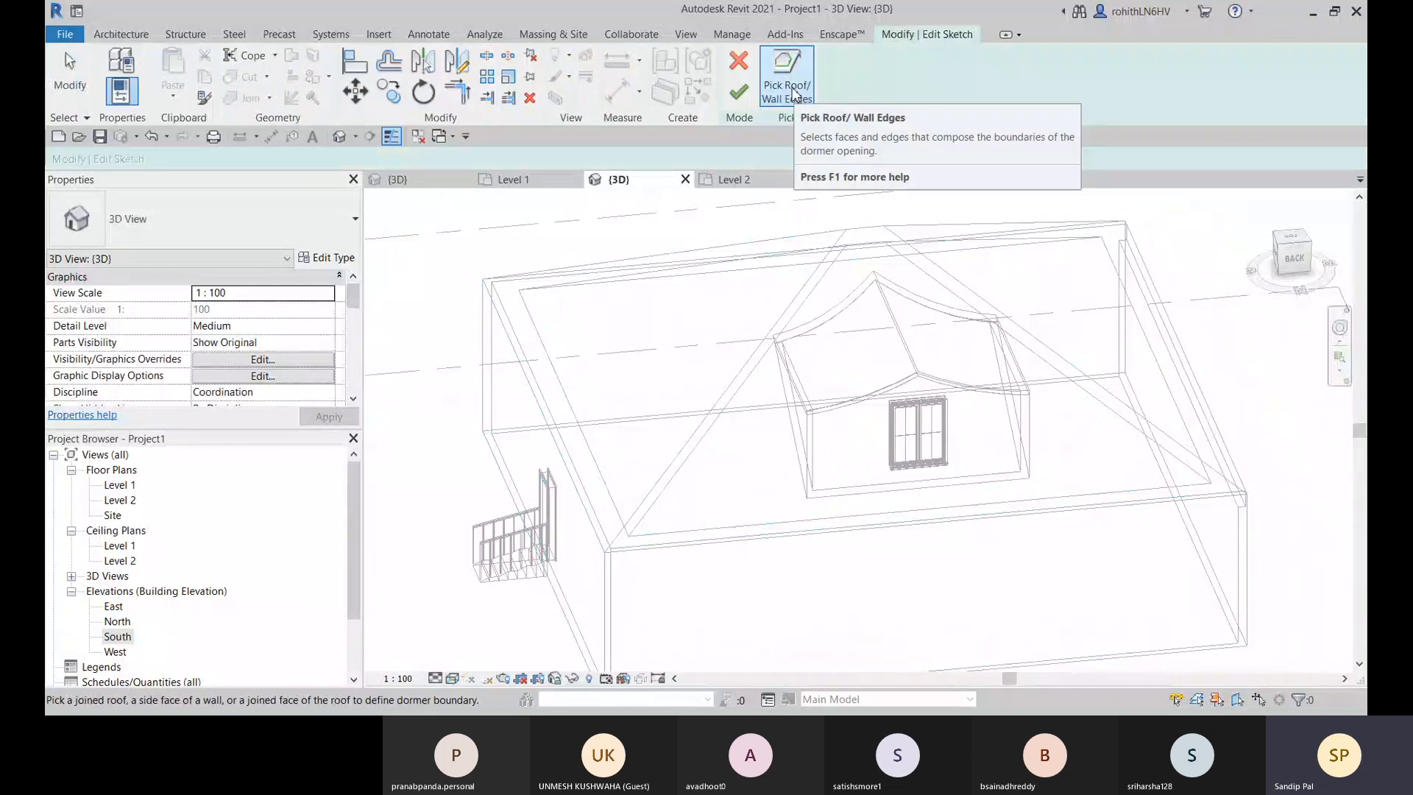
Step: Pick the faces of both dormer side walls and the front window wall as boundaries of the dormer opening
scroll(823, 469, "up", 3)
middle_click_drag(822, 469, 765, 433, "shift")
scroll(766, 432, "up", 2)
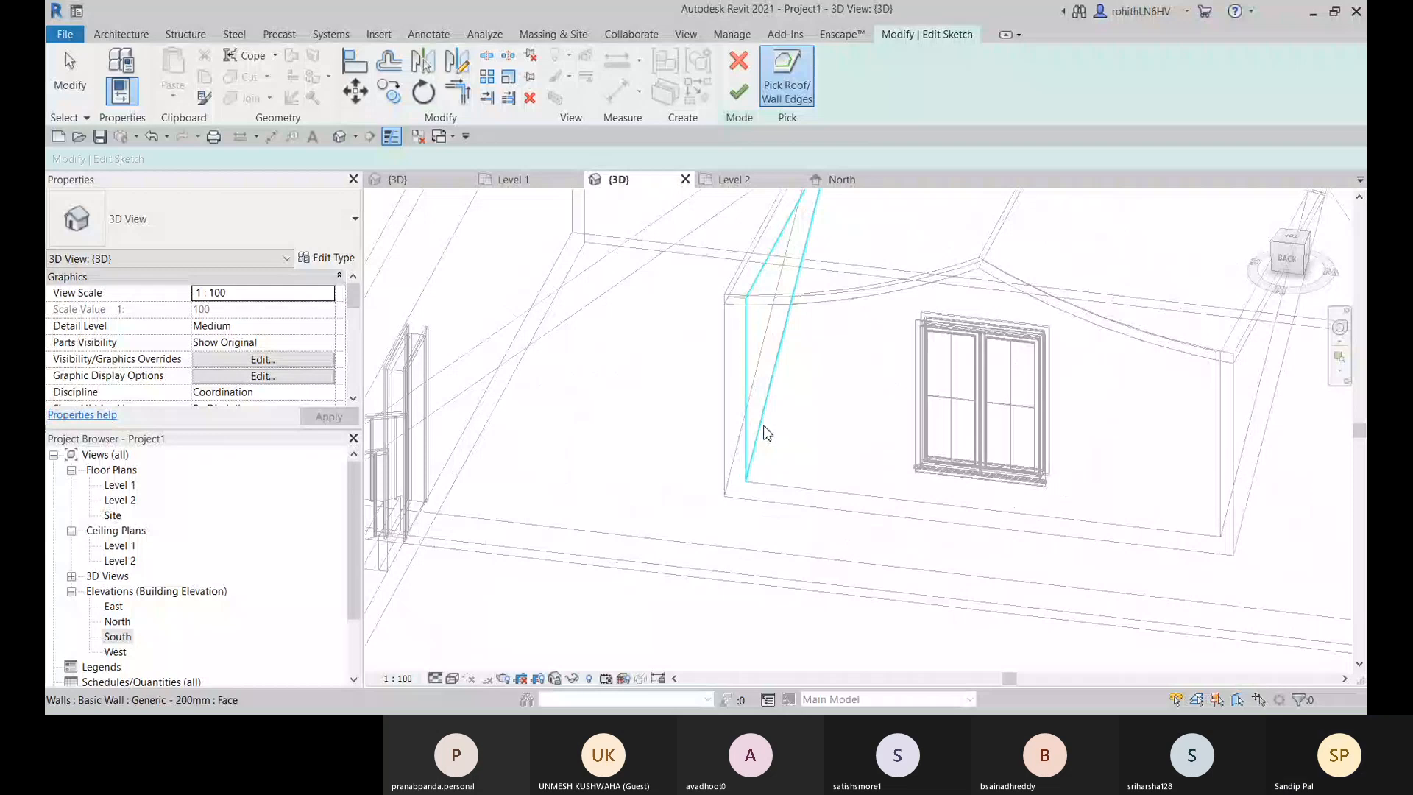
left_click(845, 501)
mouse_move(880, 479)
middle_mouse_down()
mouse_move(994, 472)
mouse_move(1143, 512)
middle_mouse_up()
mouse_move(1004, 501)
middle_mouse_down()
mouse_move(1110, 505)
mouse_move(776, 505)
middle_mouse_up()
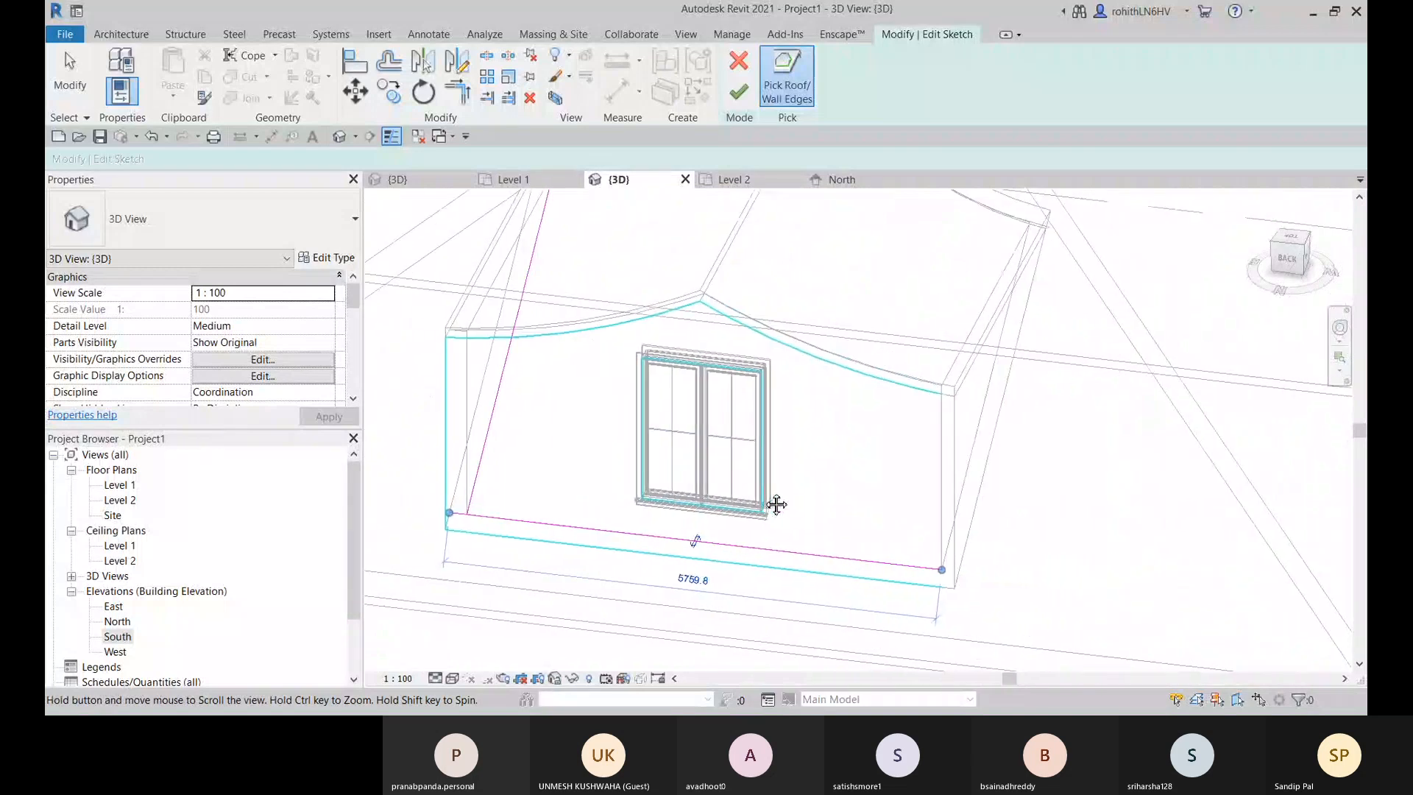
left_click(968, 475)
middle_click_drag(968, 475, 978, 543)
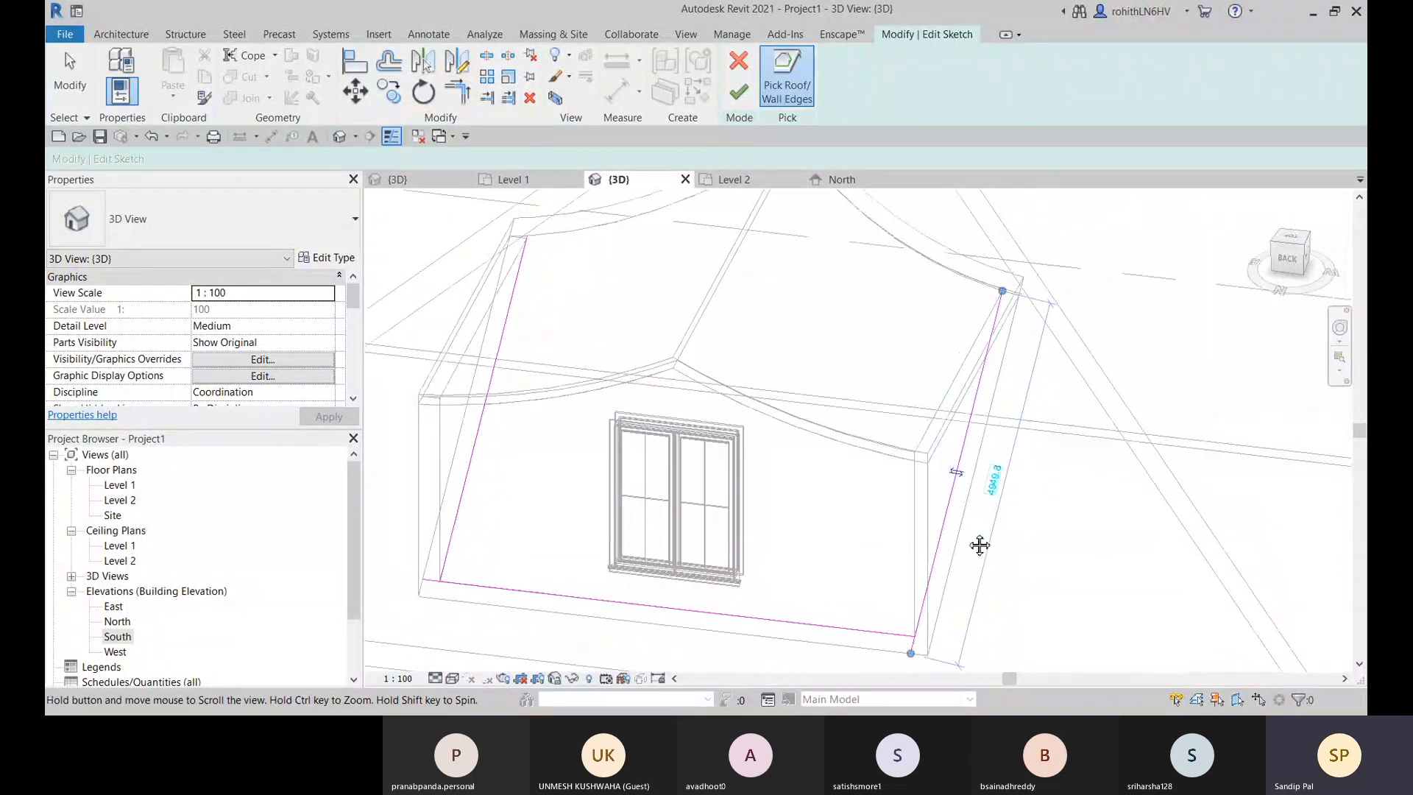
Step: Pick the curved dormer roof as the remaining boundary of the dormer opening
scroll(893, 378, "up", 5)
scroll(949, 383, "up", 2)
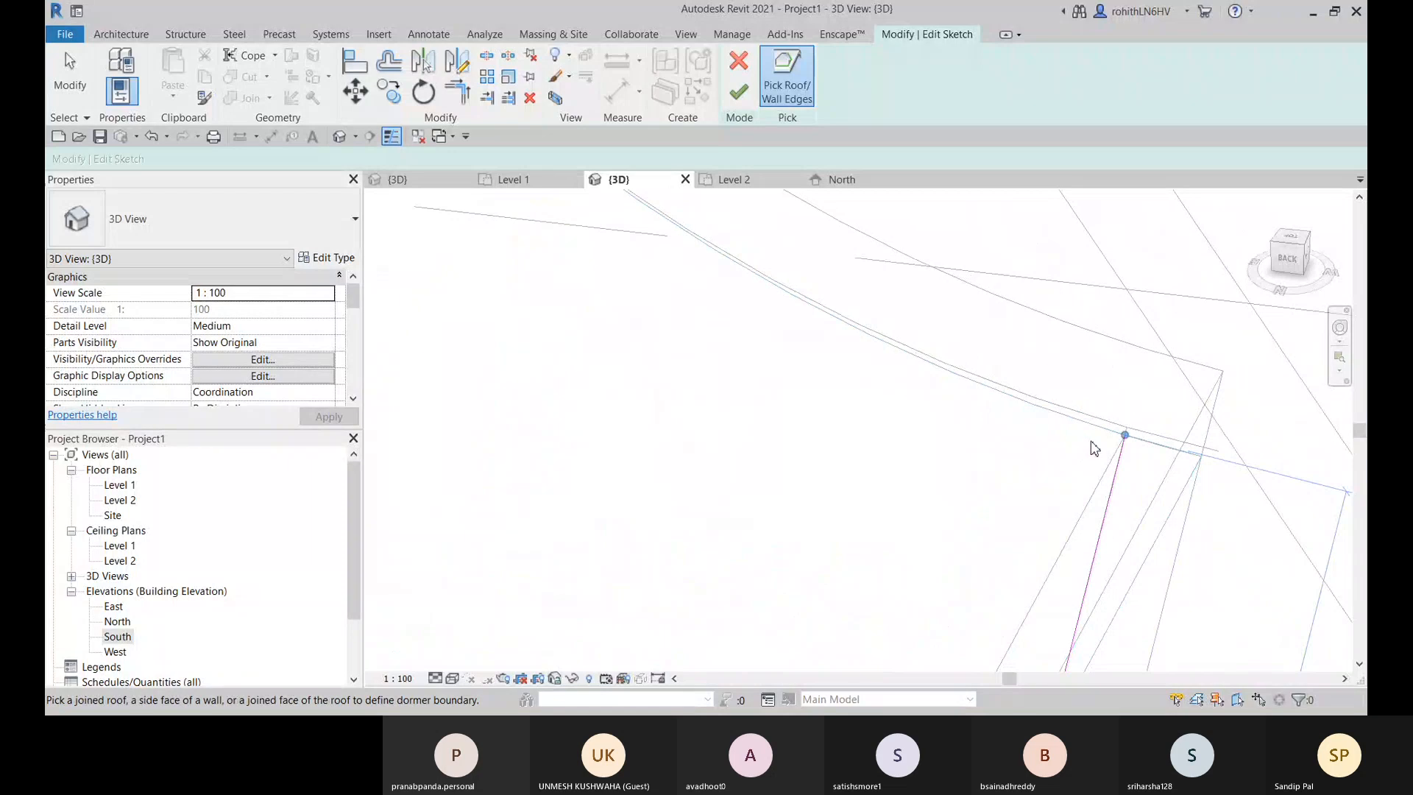
scroll(1112, 441, "up", 3)
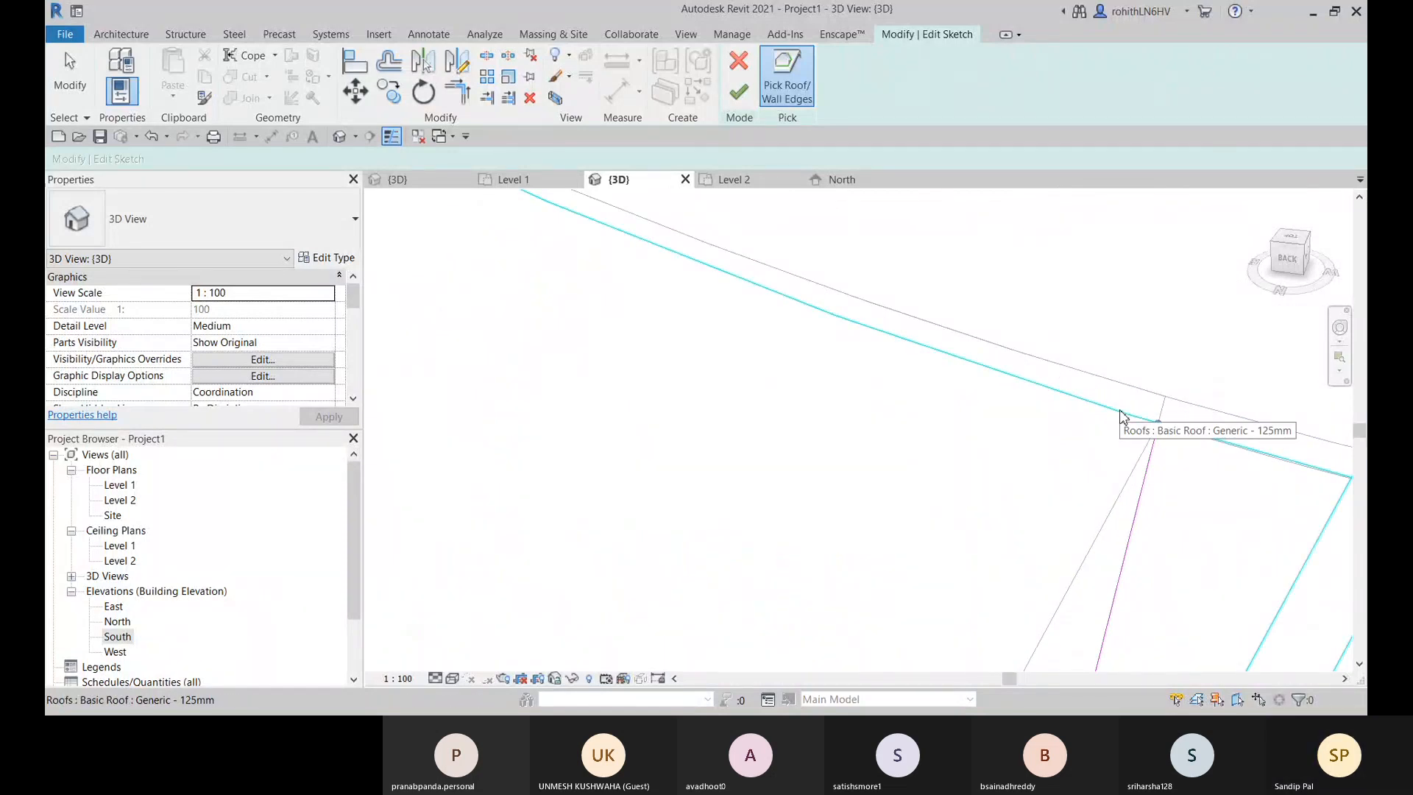
mouse_move(1031, 448)
middle_mouse_down("shift")
mouse_move(1072, 442)
mouse_move(1151, 479)
mouse_move(1161, 470)
mouse_move(1082, 312)
mouse_move(1004, 382)
mouse_move(870, 300)
mouse_move(975, 275)
mouse_move(1030, 368)
mouse_move(1111, 435)
mouse_move(1069, 433)
mouse_move(1113, 548)
mouse_move(1019, 583)
mouse_move(1105, 520)
mouse_move(1104, 479)
mouse_move(1045, 508)
mouse_move(915, 527)
middle_mouse_up("shift")
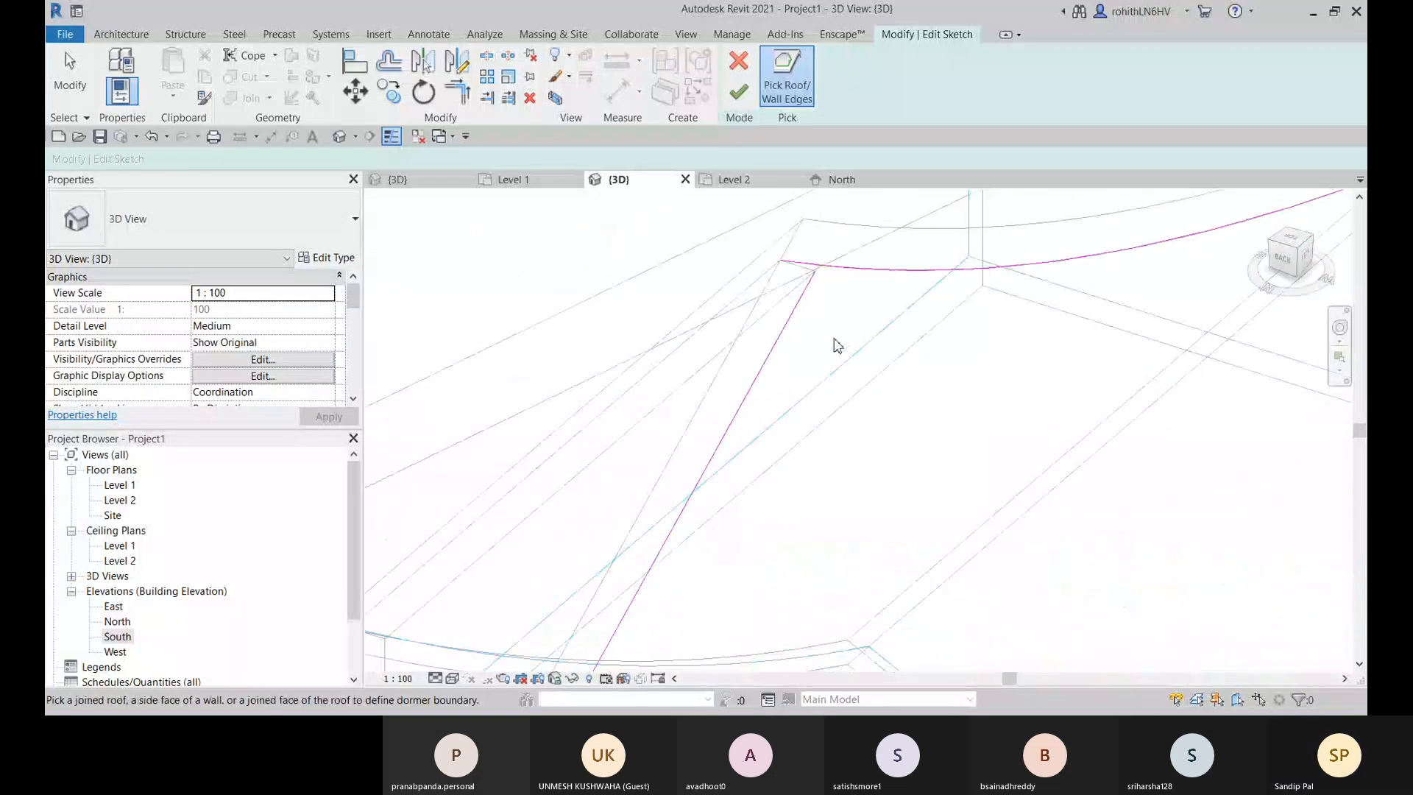
Step: Trim one side wall's boundary line and the curved roof boundary to a corner
mouse_move(837, 345)
middle_mouse_down("shift")
mouse_move(829, 275)
mouse_move(851, 275)
mouse_move(857, 250)
middle_mouse_up("shift")
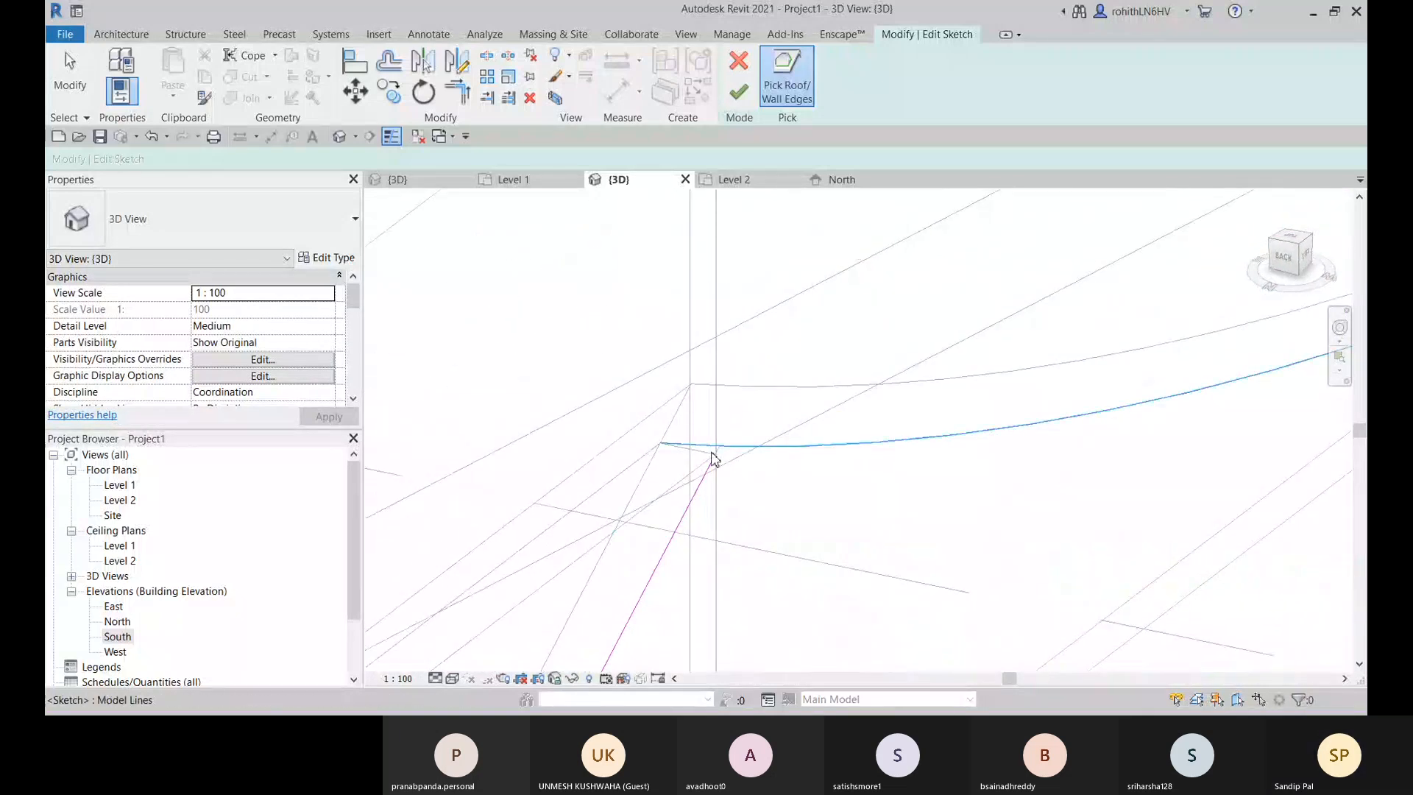
scroll(714, 462, "up", 5)
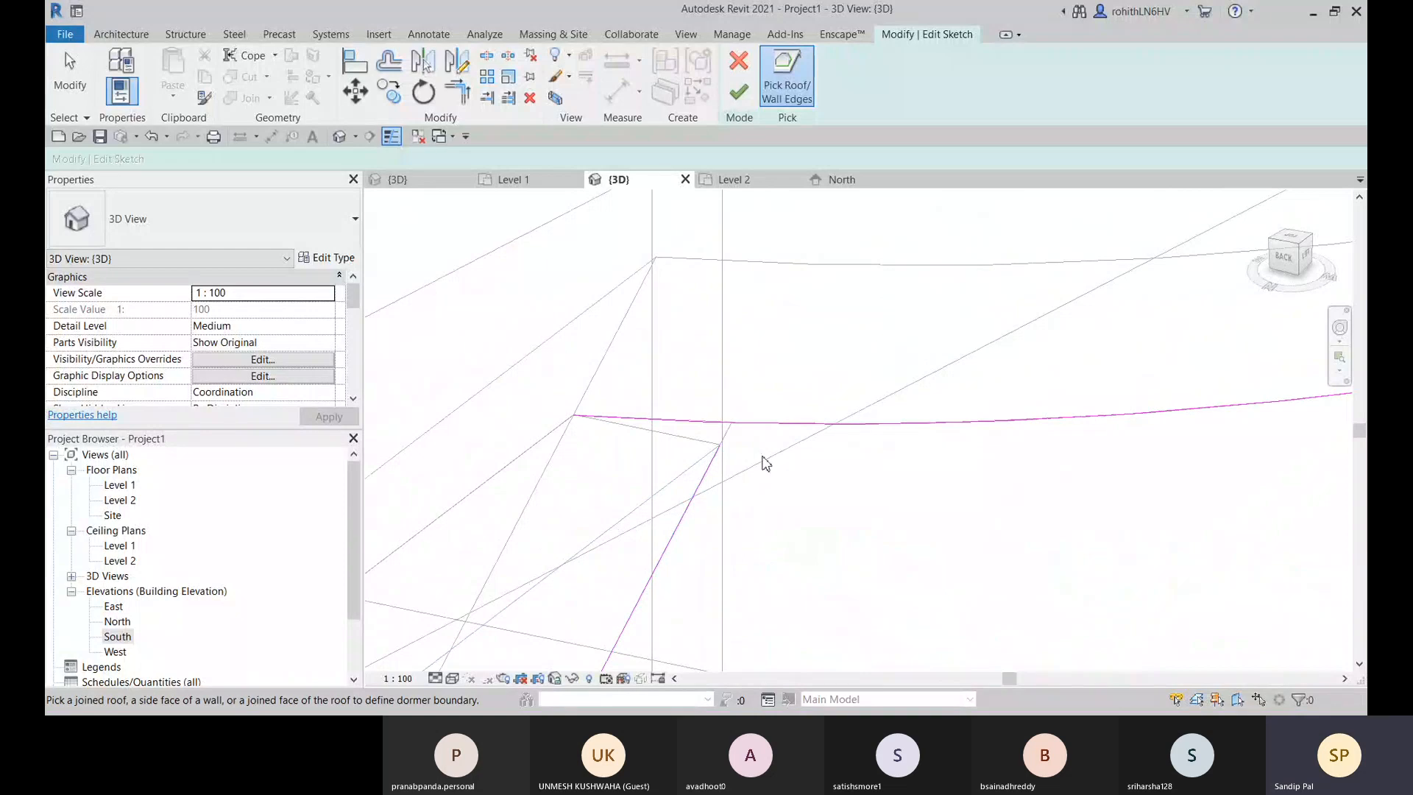
left_click(699, 469)
left_click(457, 90)
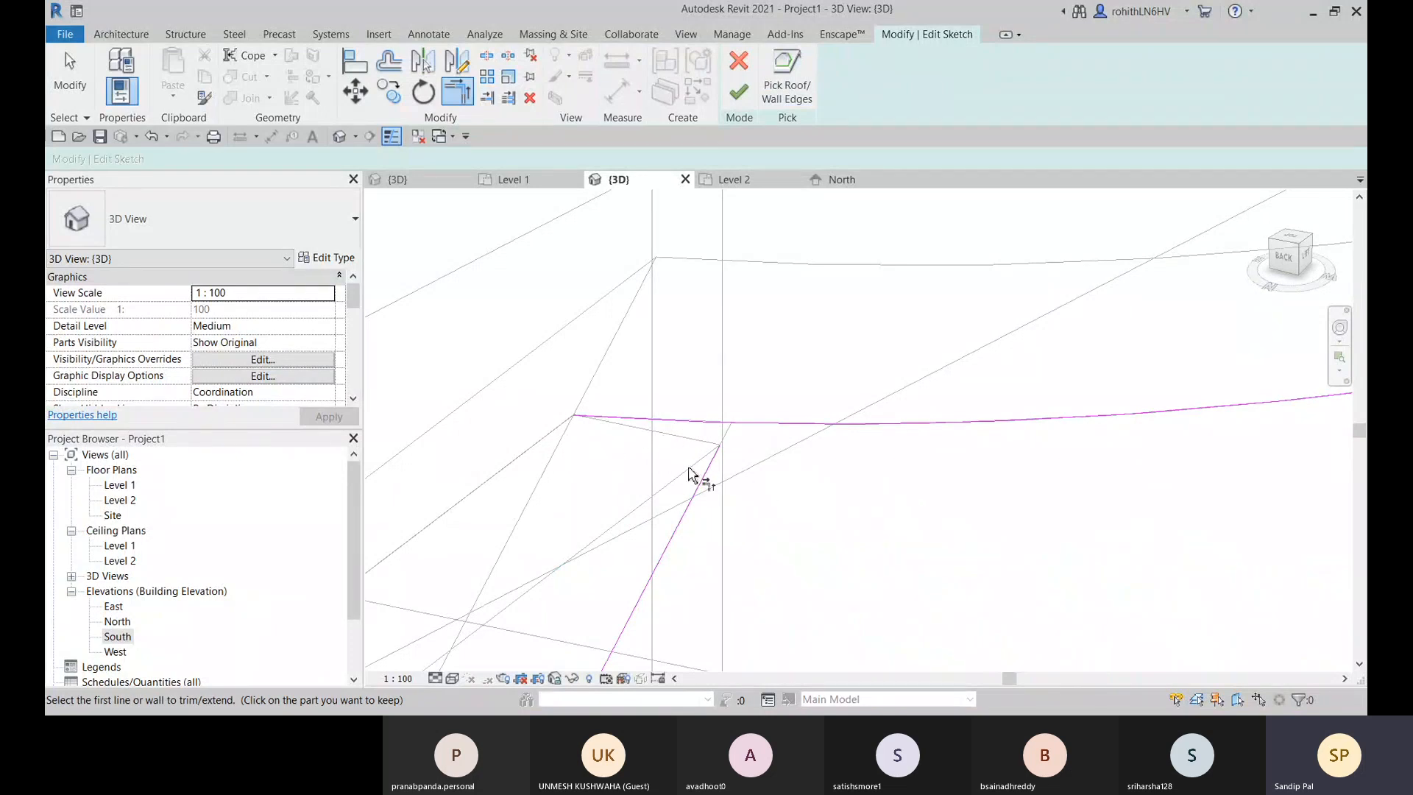
left_click(707, 479)
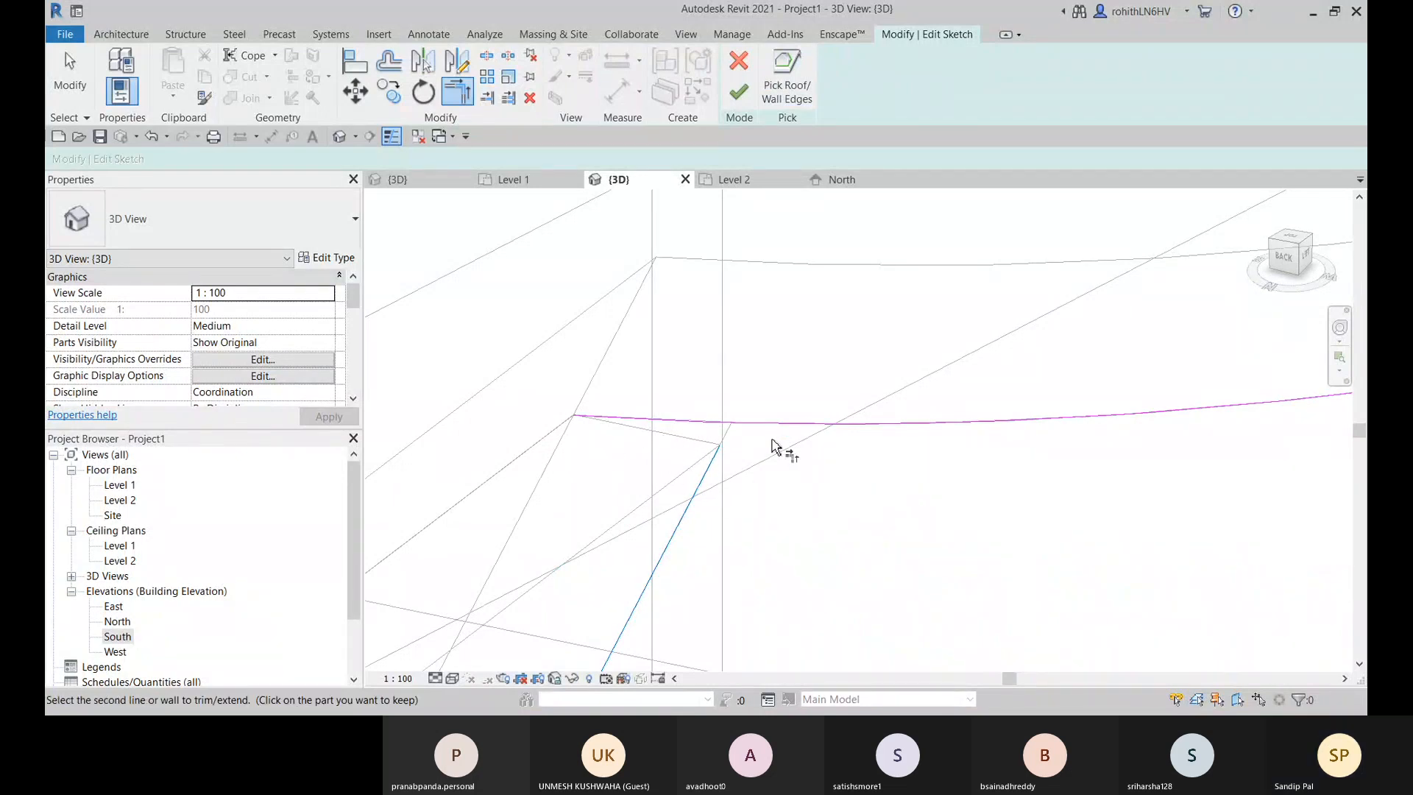
left_click(777, 434)
Step: Trim the remaining corners of the opening sketch into a closed loop and finish the dormer opening
scroll(827, 496, "up", 5)
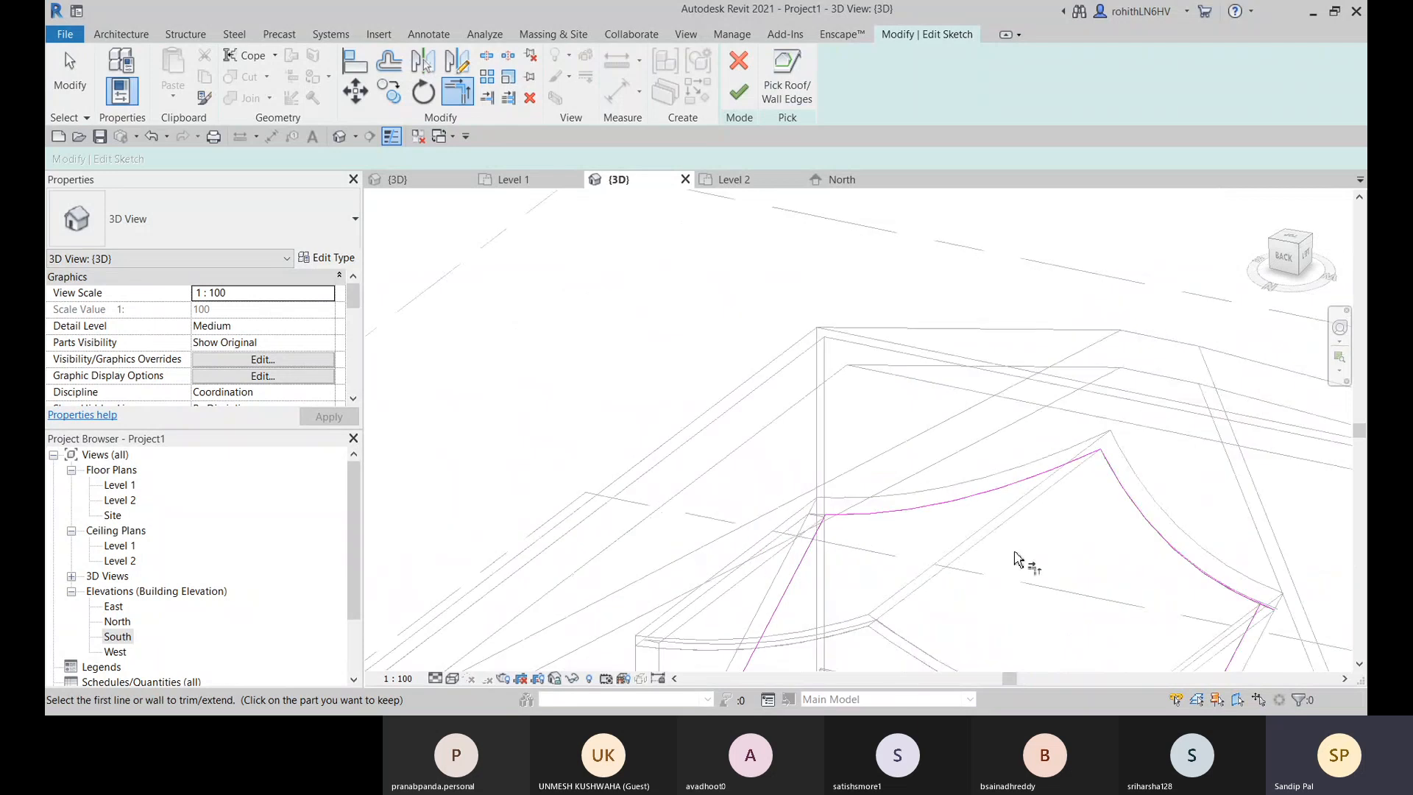
scroll(792, 366, "up", 3)
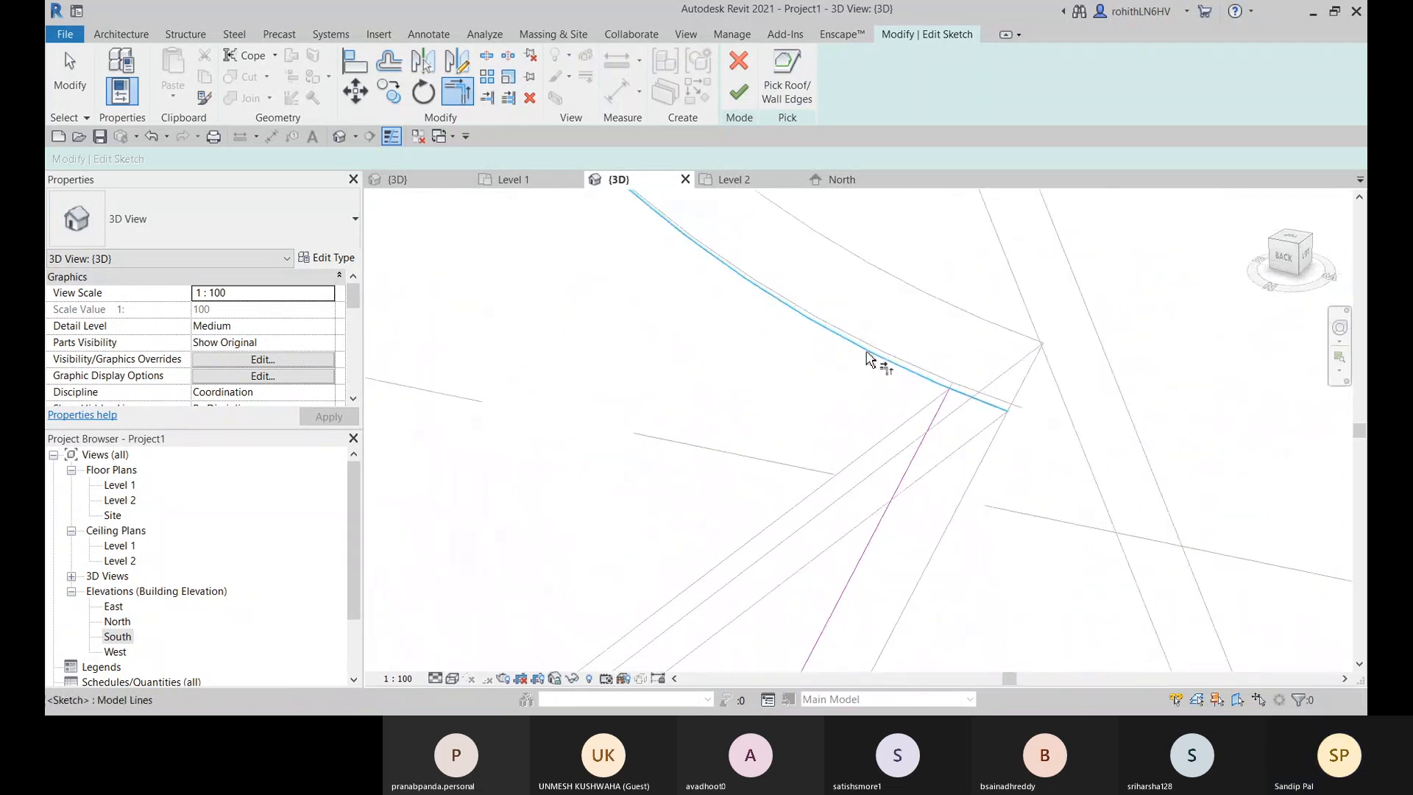
scroll(930, 425, "down", 5)
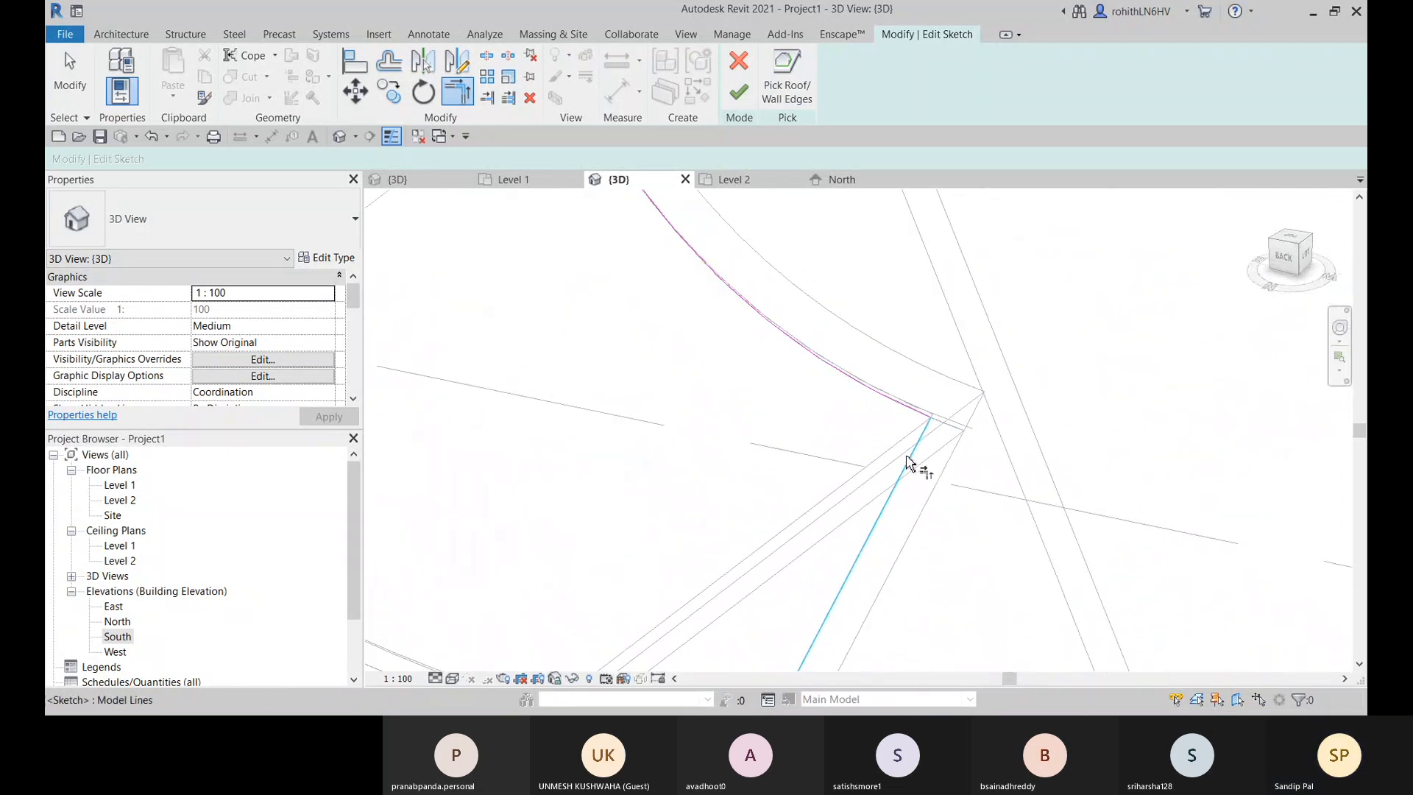
scroll(920, 600, "up", 4)
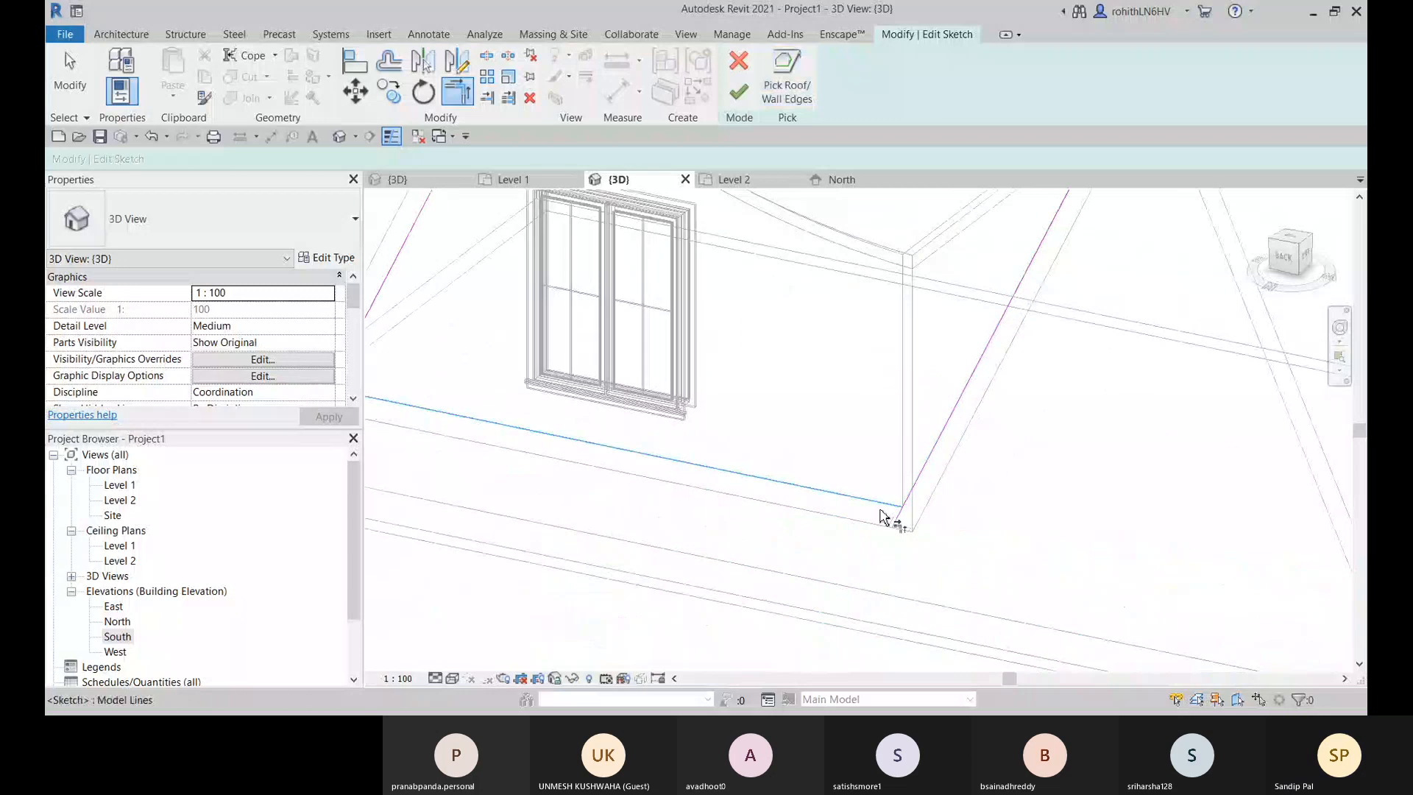
scroll(662, 515, "down", 5)
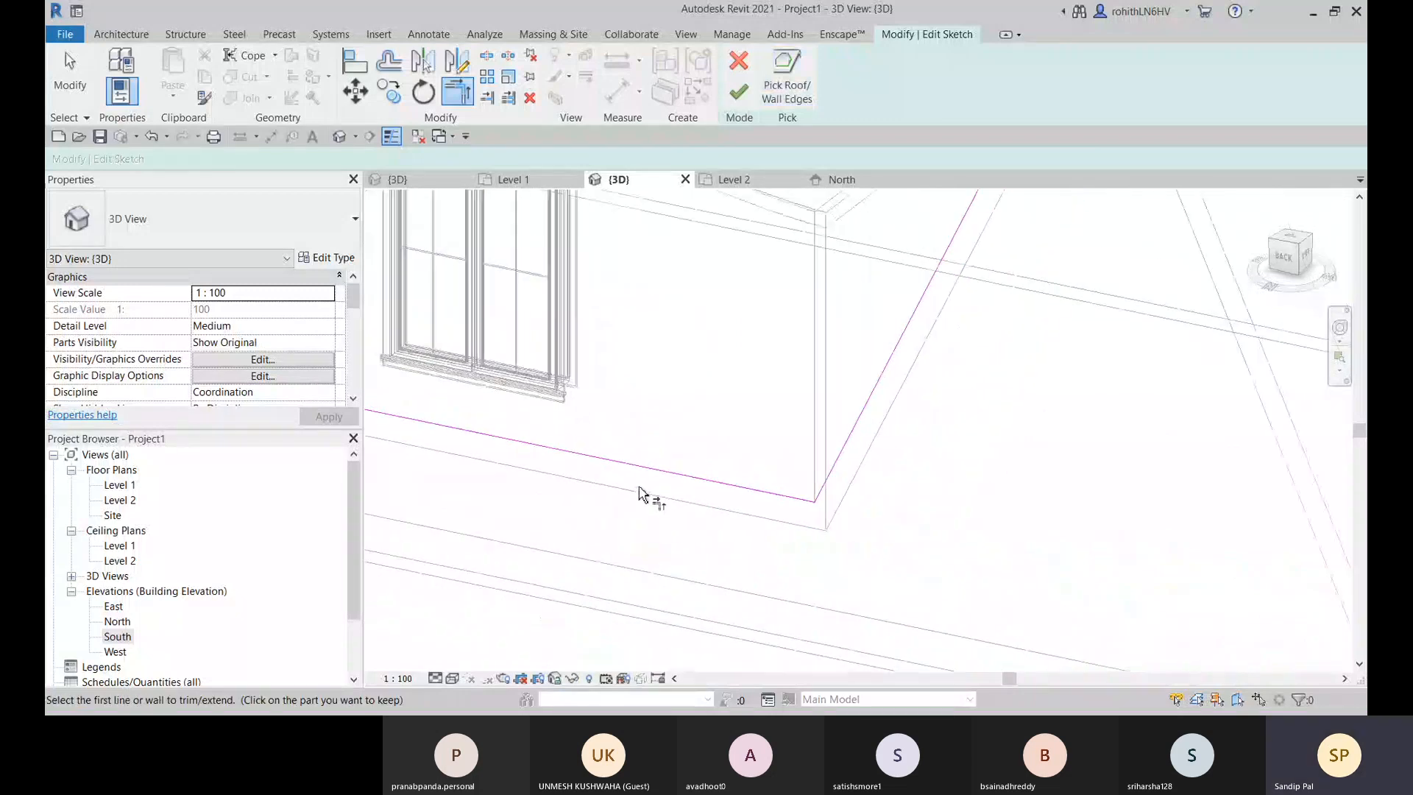
scroll(957, 574, "up", 3)
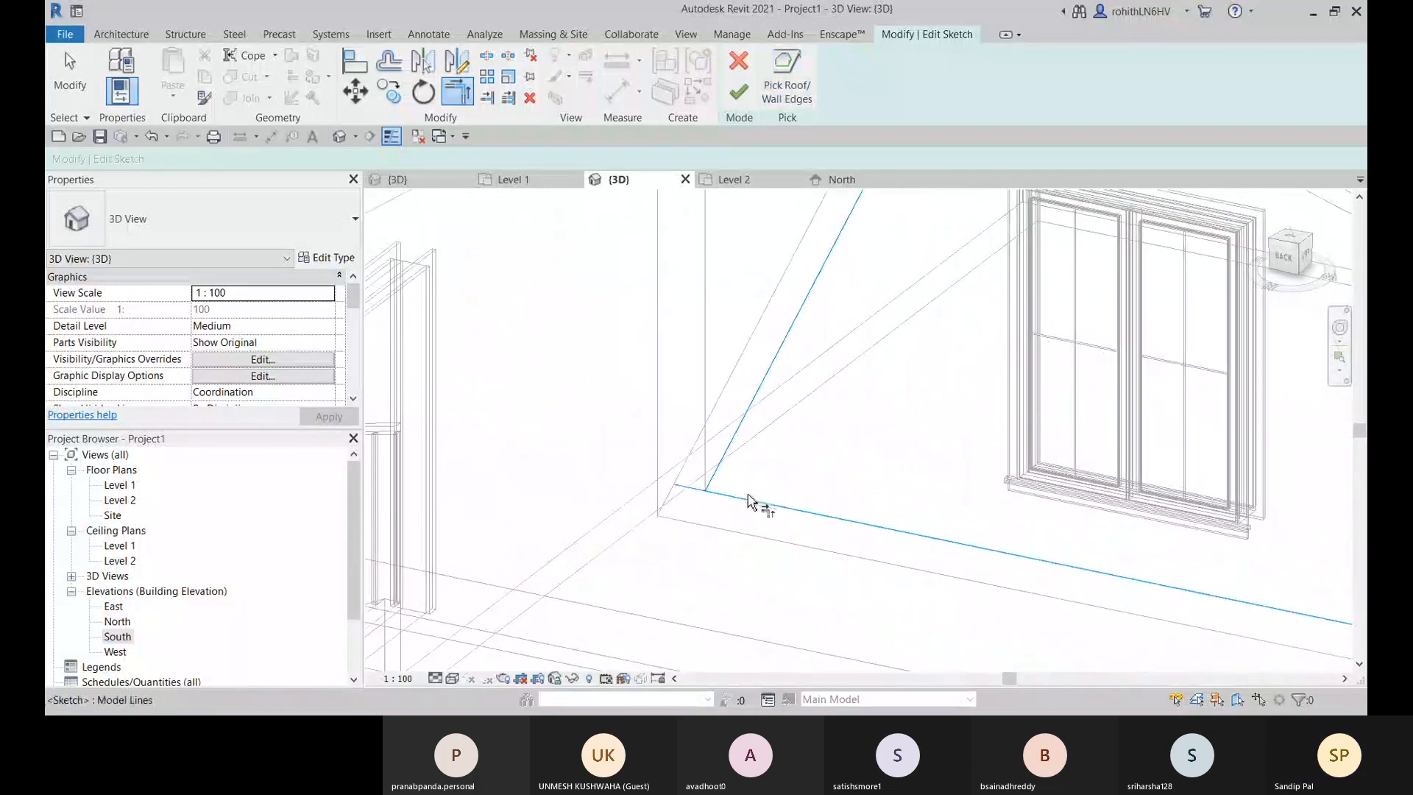
left_click(733, 98)
Step: Set the 3D view's visual style to Realistic and check the dormer on the whole house
scroll(805, 579, "down", 5)
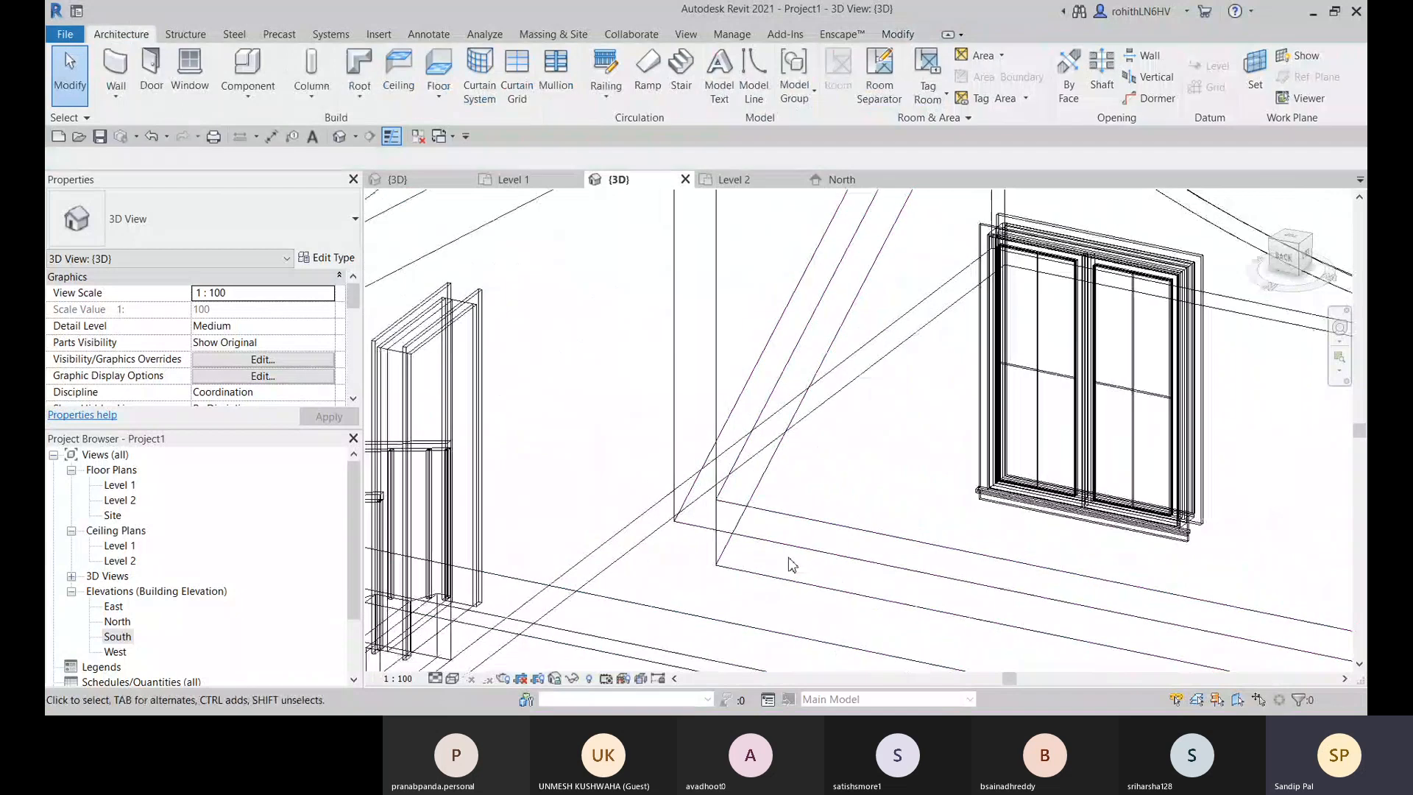
middle_click_drag(805, 579, 719, 554)
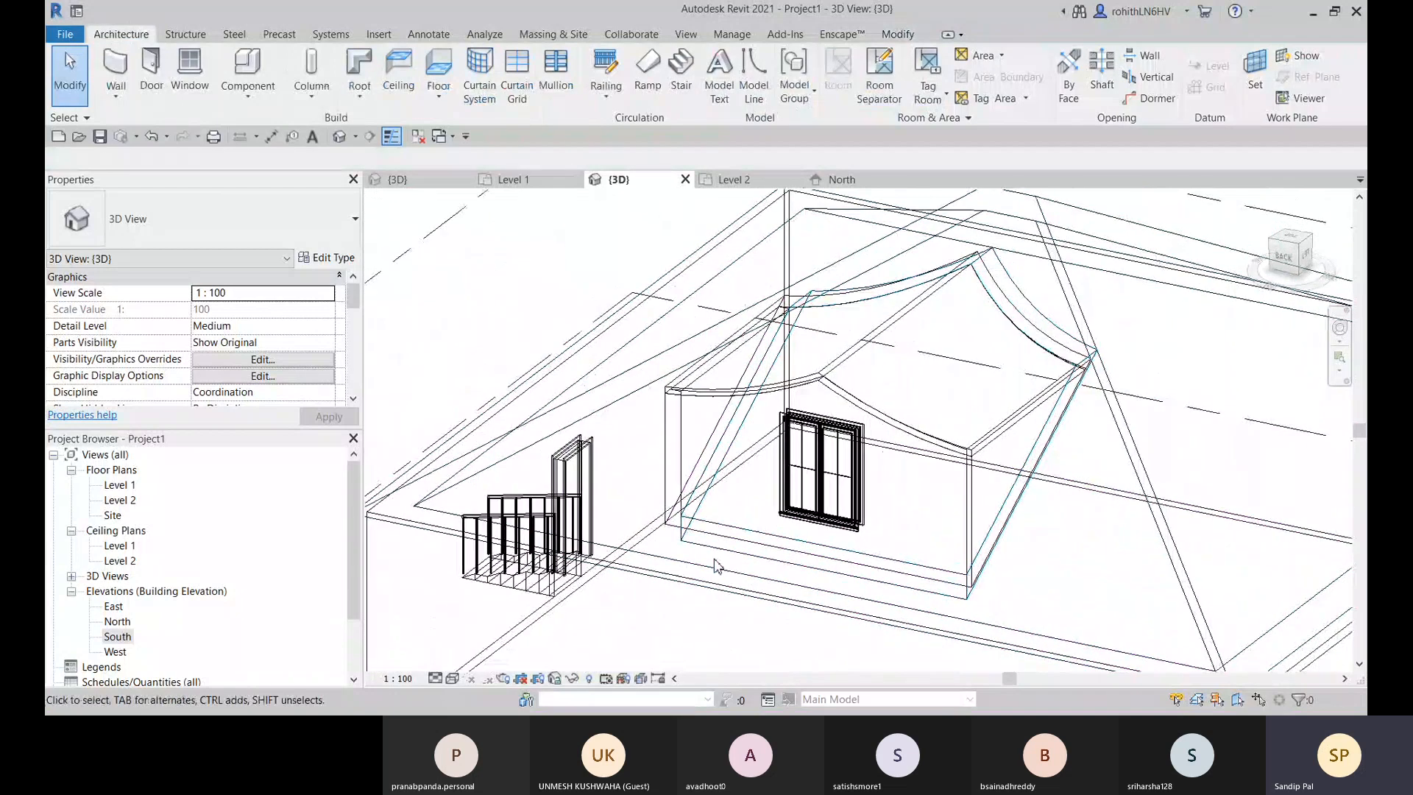
left_click(452, 678)
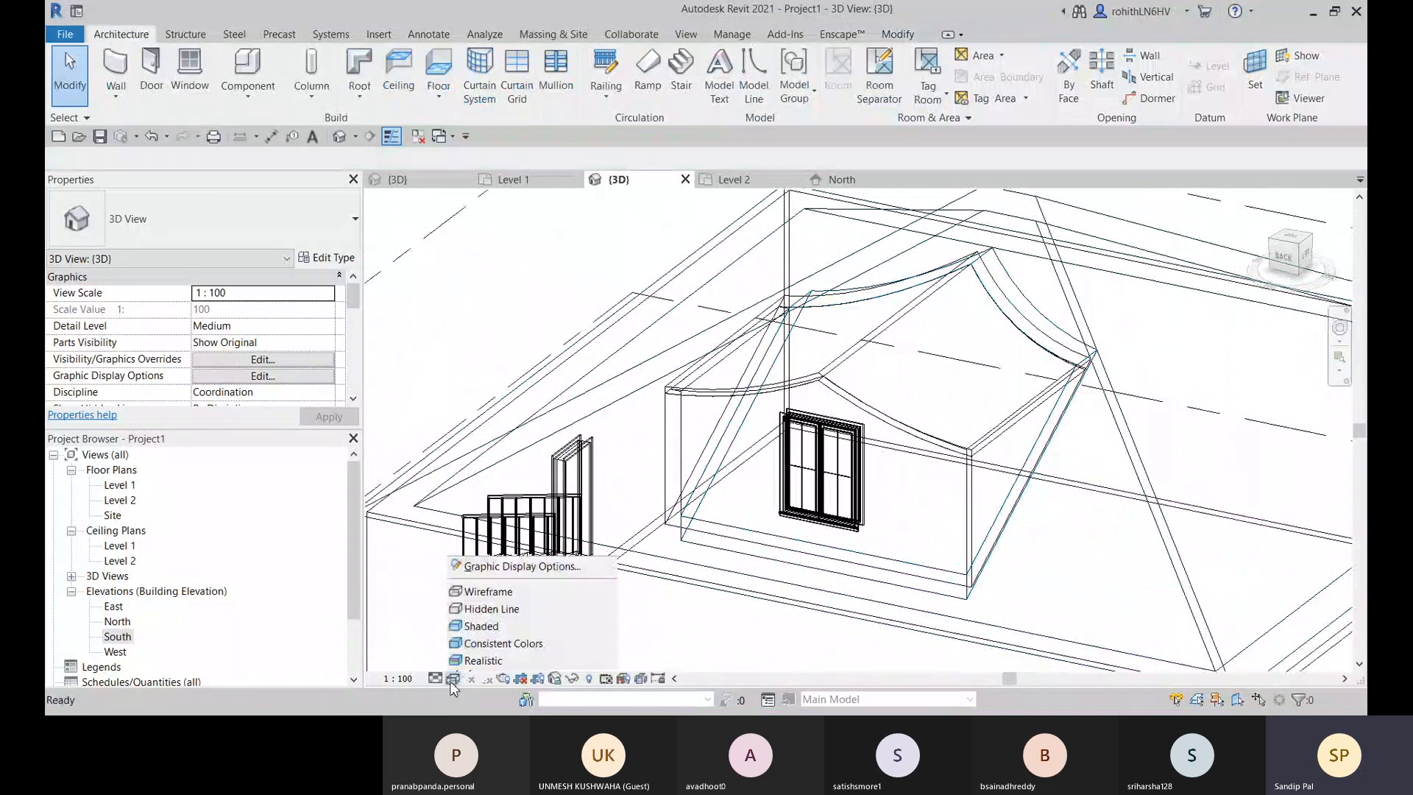
left_click(498, 661)
scroll(832, 591, "down", 3)
mouse_move(832, 592)
middle_mouse_down("shift")
mouse_move(892, 605)
mouse_move(903, 493)
mouse_move(929, 541)
mouse_move(1016, 575)
mouse_move(1048, 539)
mouse_move(962, 306)
mouse_move(974, 485)
mouse_move(900, 478)
mouse_move(949, 463)
mouse_move(974, 411)
mouse_move(904, 452)
mouse_move(965, 451)
mouse_move(884, 479)
mouse_move(743, 564)
mouse_move(975, 559)
middle_mouse_up("shift")
scroll(743, 563, "down", 2)
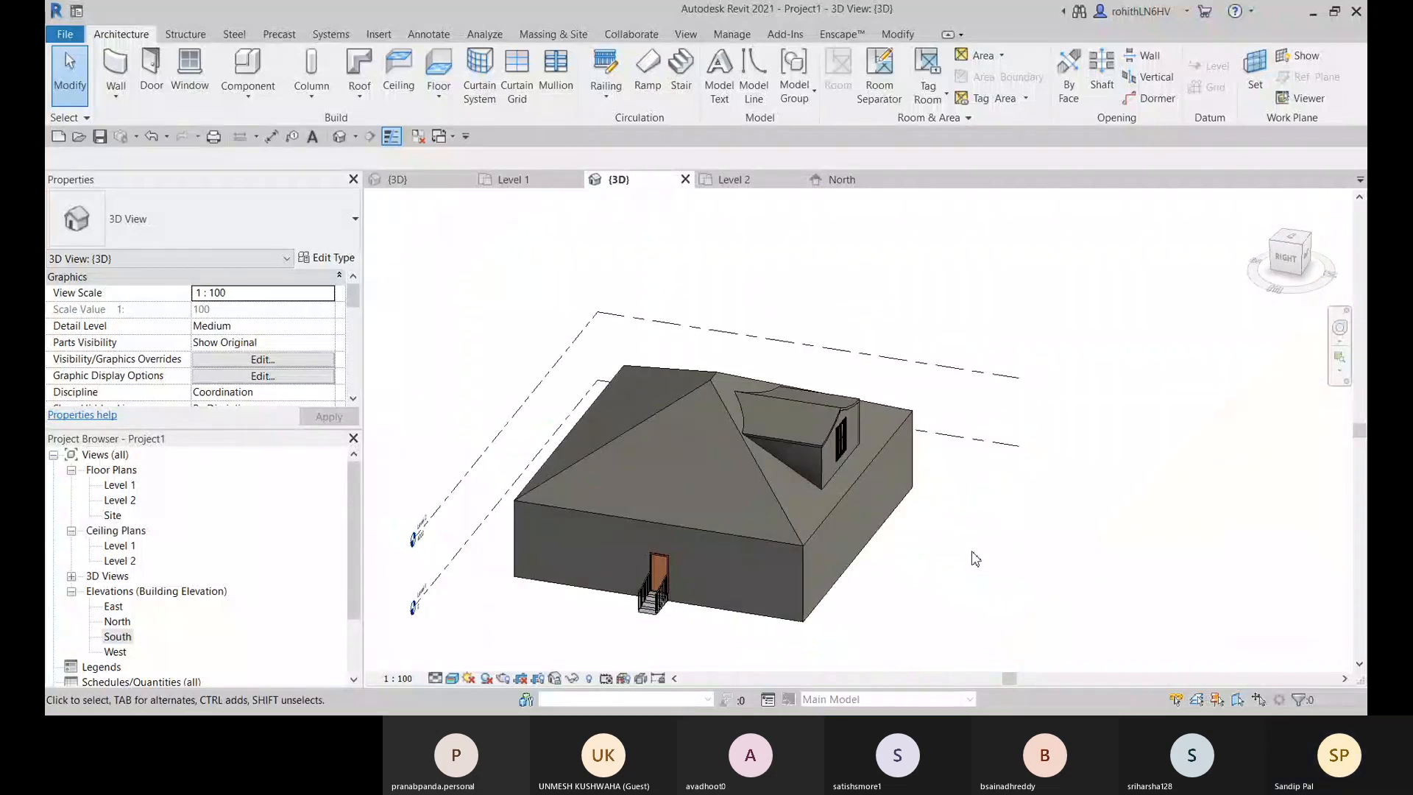